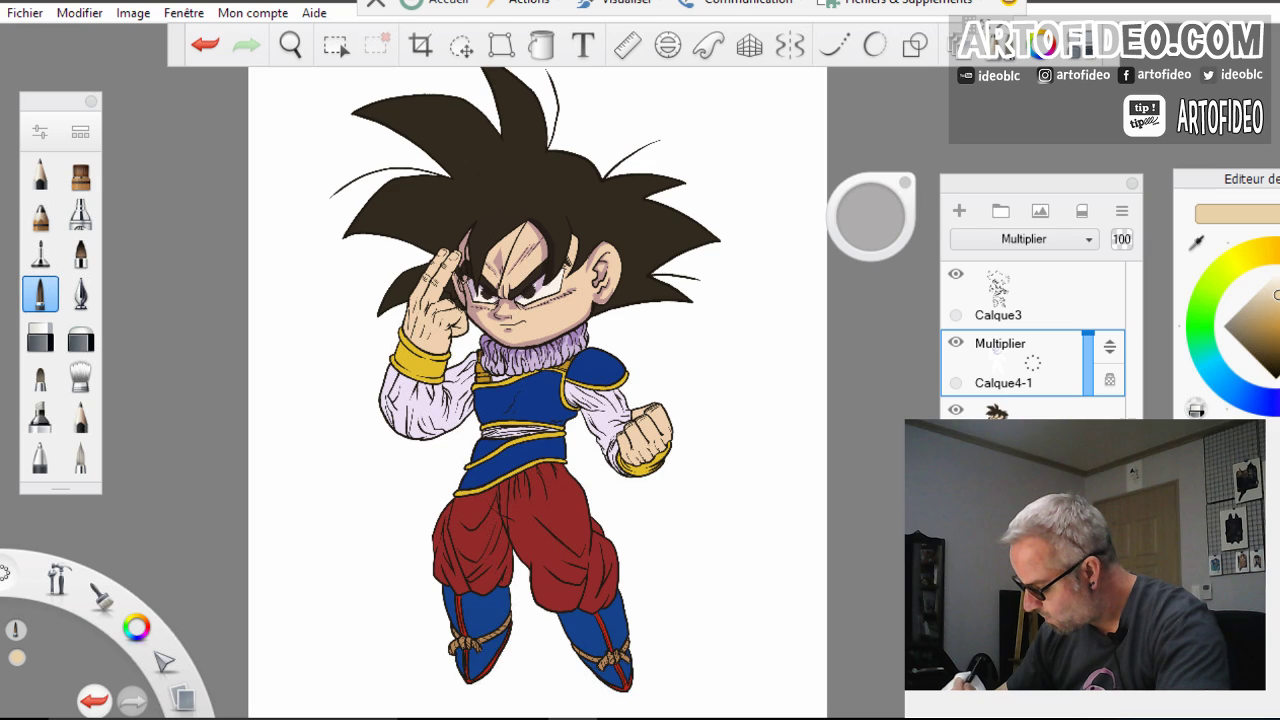
# Hide the colour layer and the Multiplier shading layer, and make the line art layer Calque3 active
pyautogui.click(1033, 430)
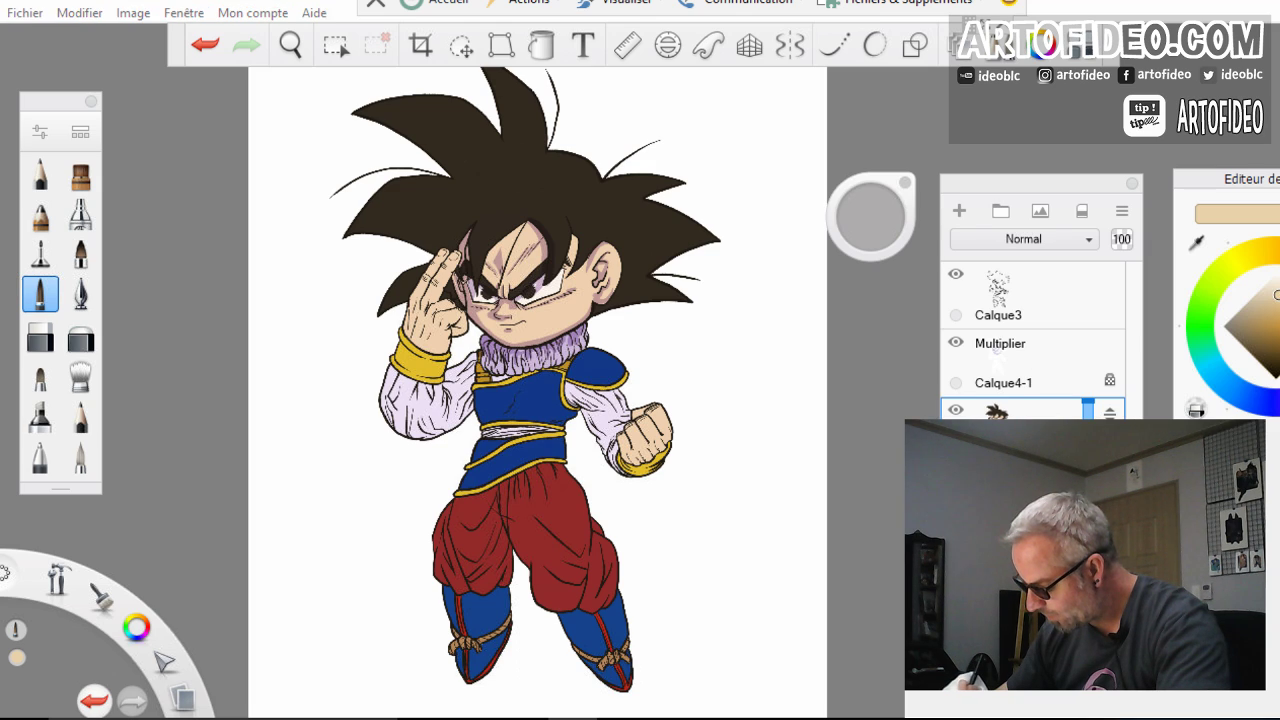
pyautogui.click(956, 410)
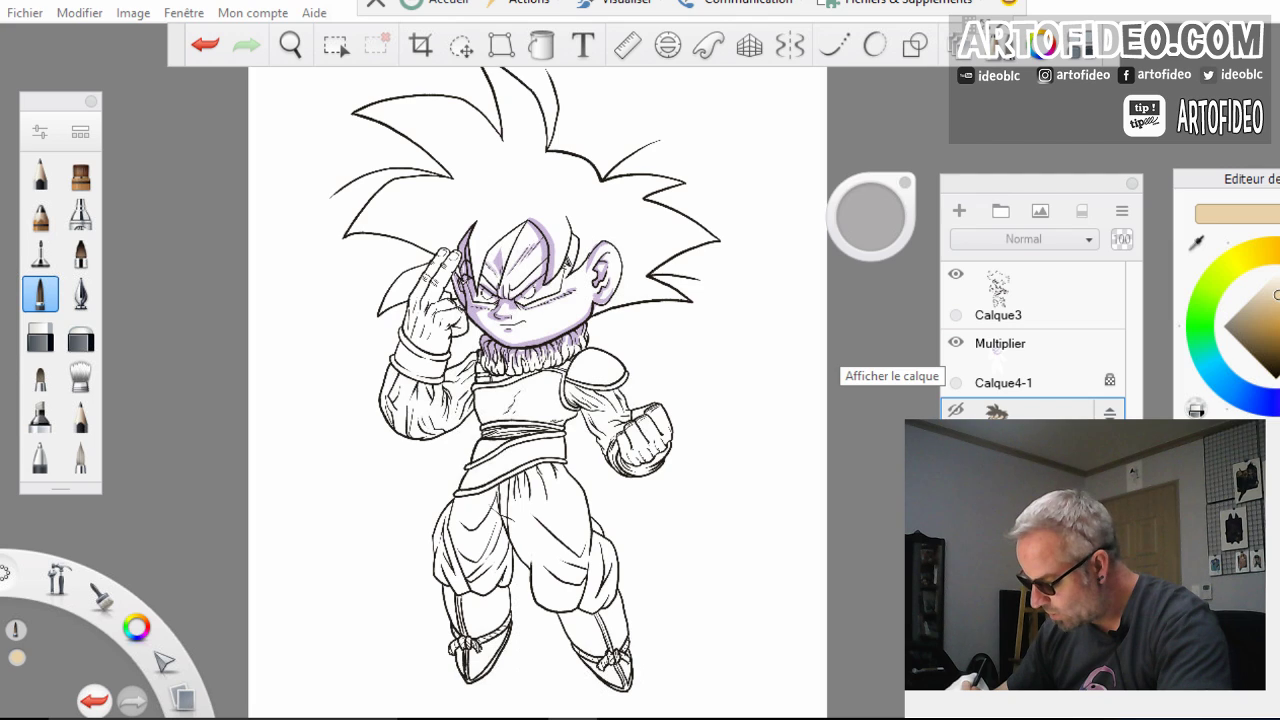
pyautogui.click(1033, 294)
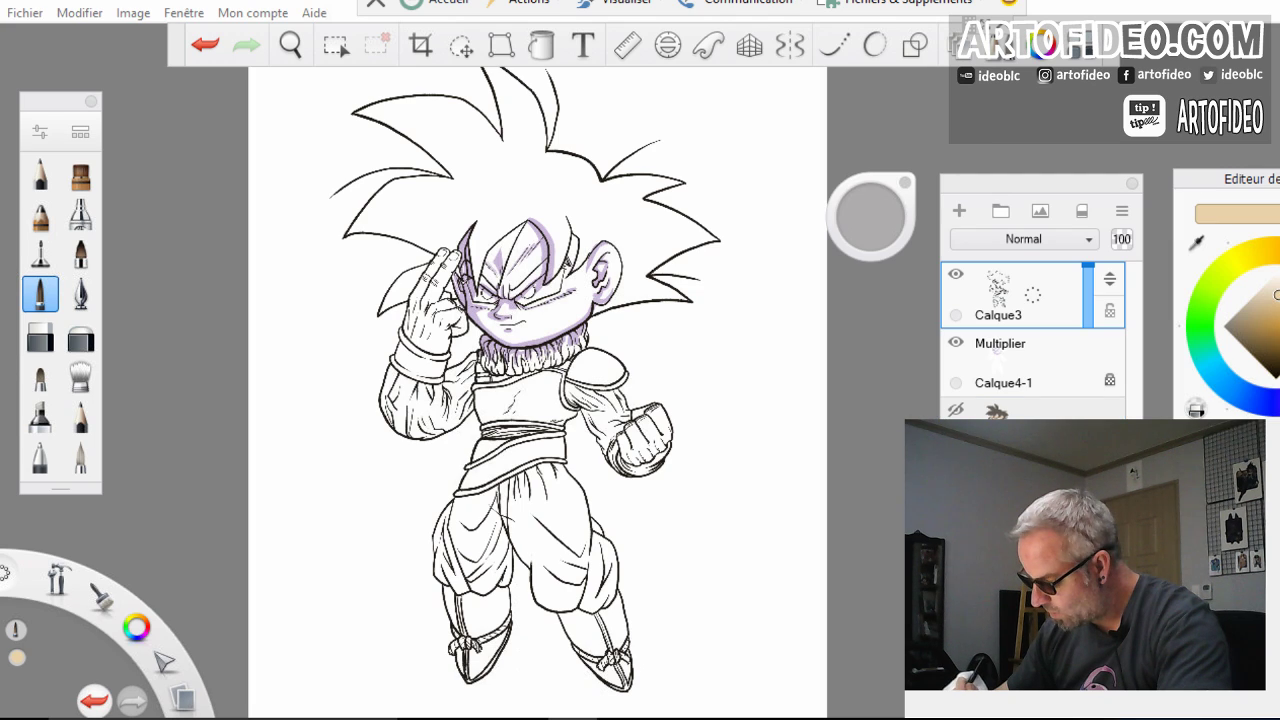
pyautogui.click(956, 343)
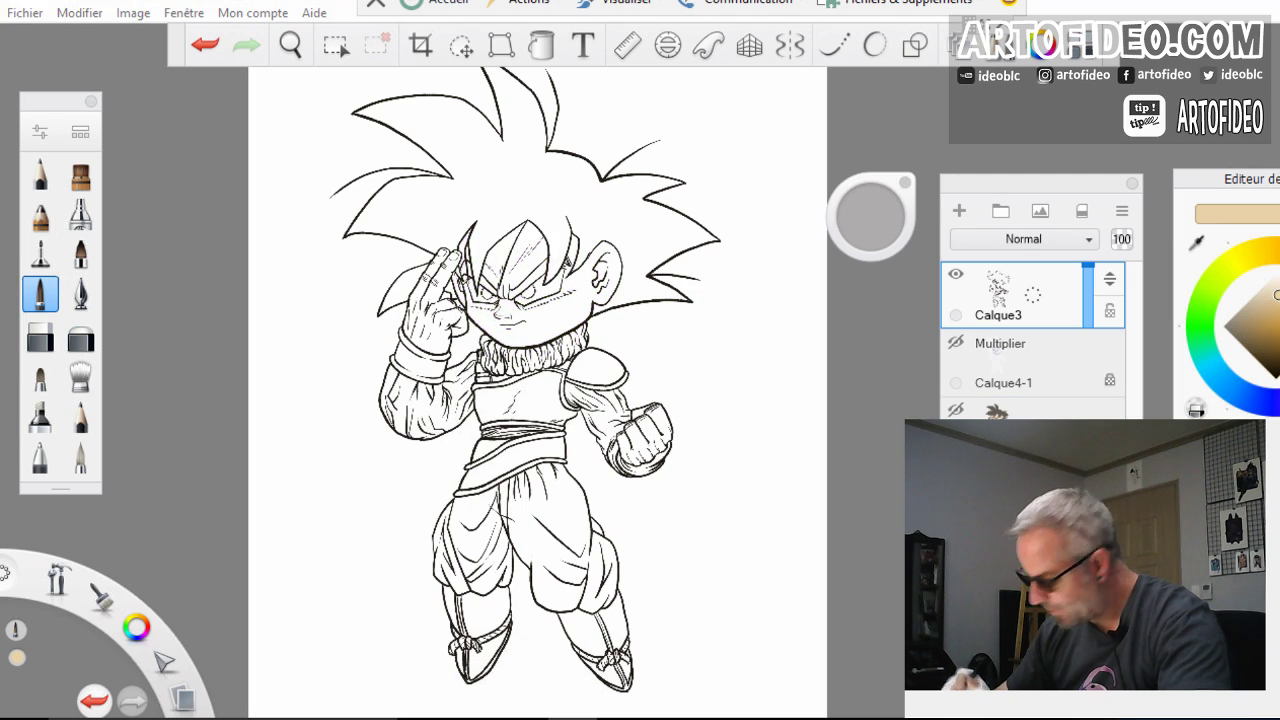
# Add a new layer above Calque3 and set the drawing colour to a very dark brown
pyautogui.press('space')
pyautogui.moveTo(442, 438); pyautogui.dragTo(540, 438)
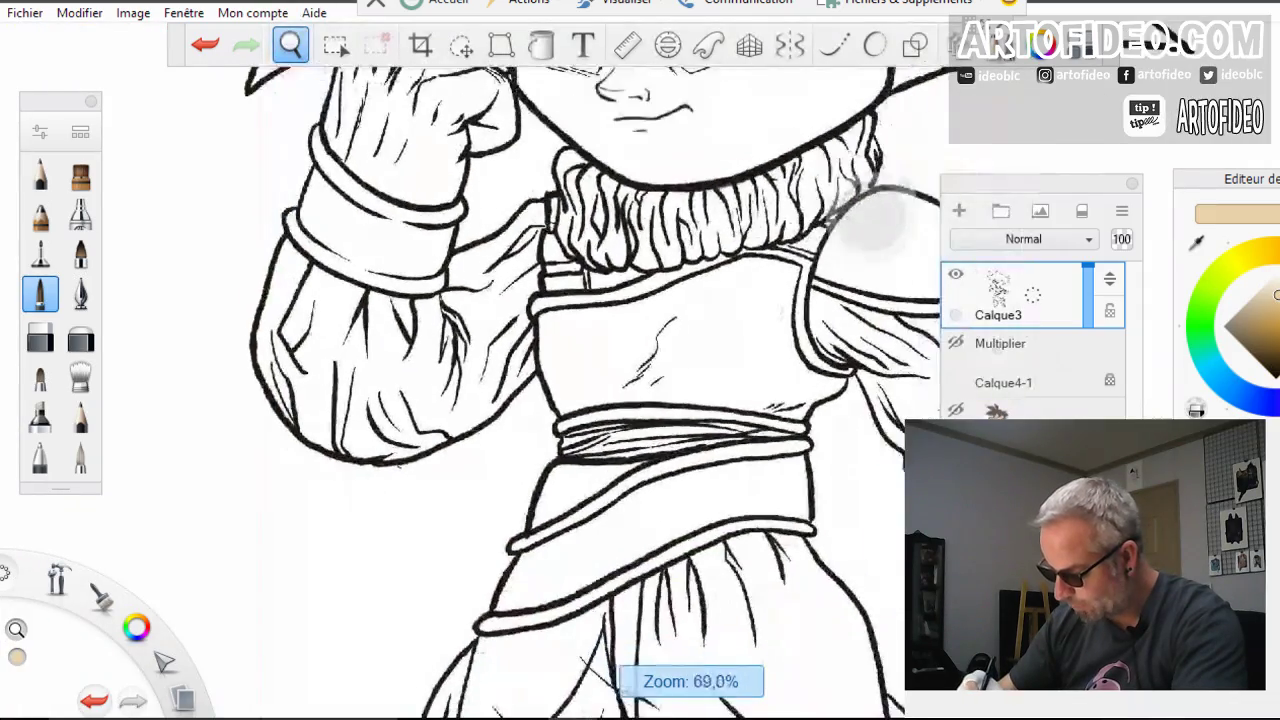
pyautogui.moveTo(680, 134); pyautogui.dragTo(464, 135)
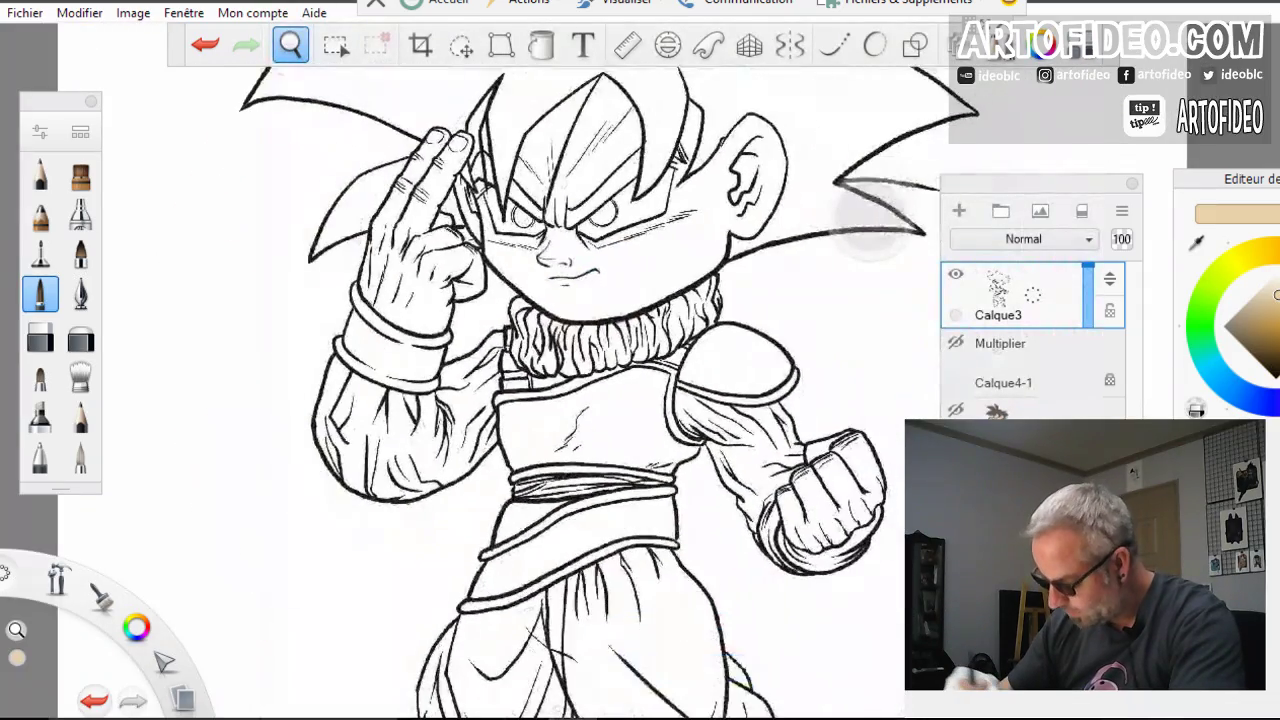
pyautogui.moveTo(514, 336)
pyautogui.mouseDown()
pyautogui.moveTo(517, 359)
pyautogui.moveTo(582, 358)
pyautogui.moveTo(648, 240)
pyautogui.mouseUp()
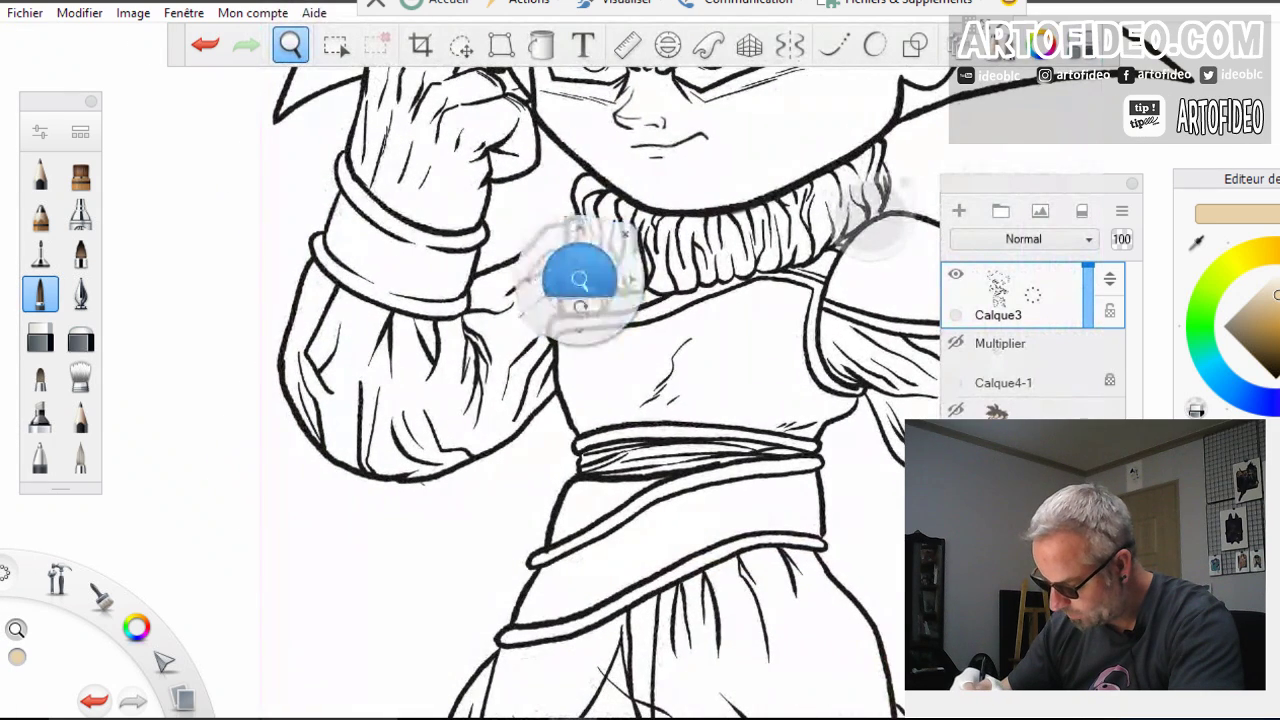
pyautogui.click(627, 234)
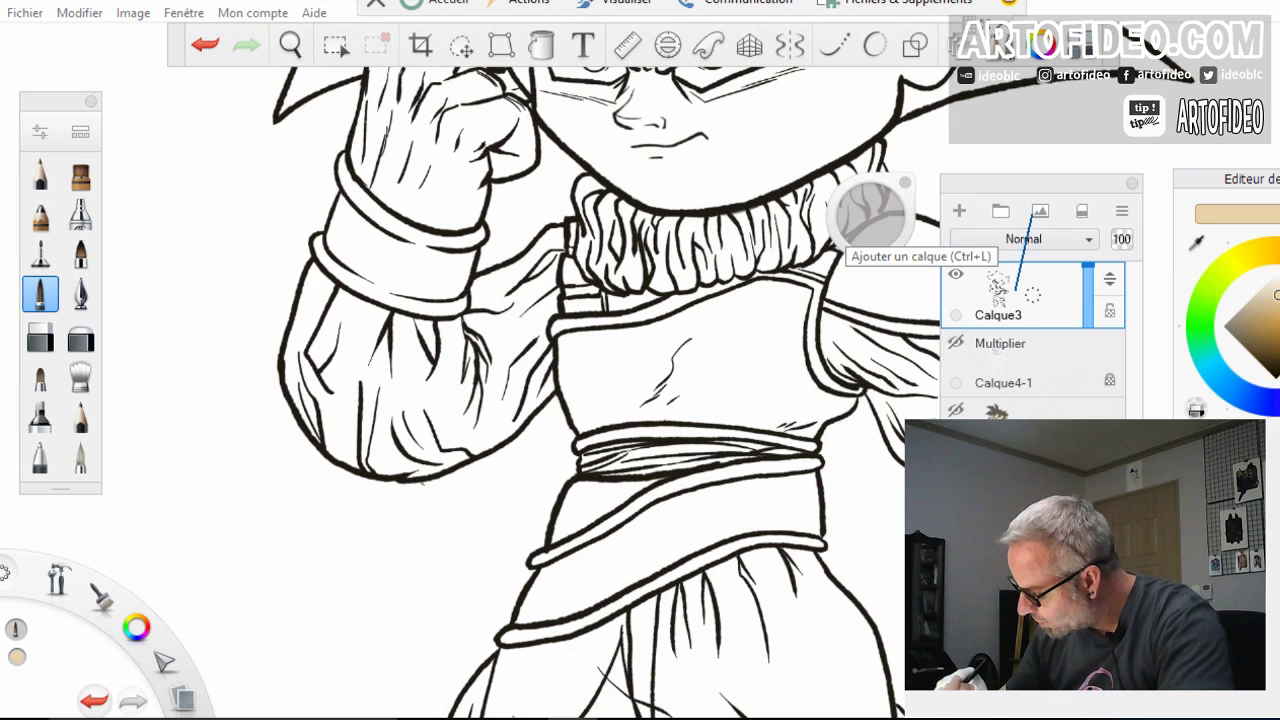
pyautogui.click(959, 211)
pyautogui.click(1269, 368)
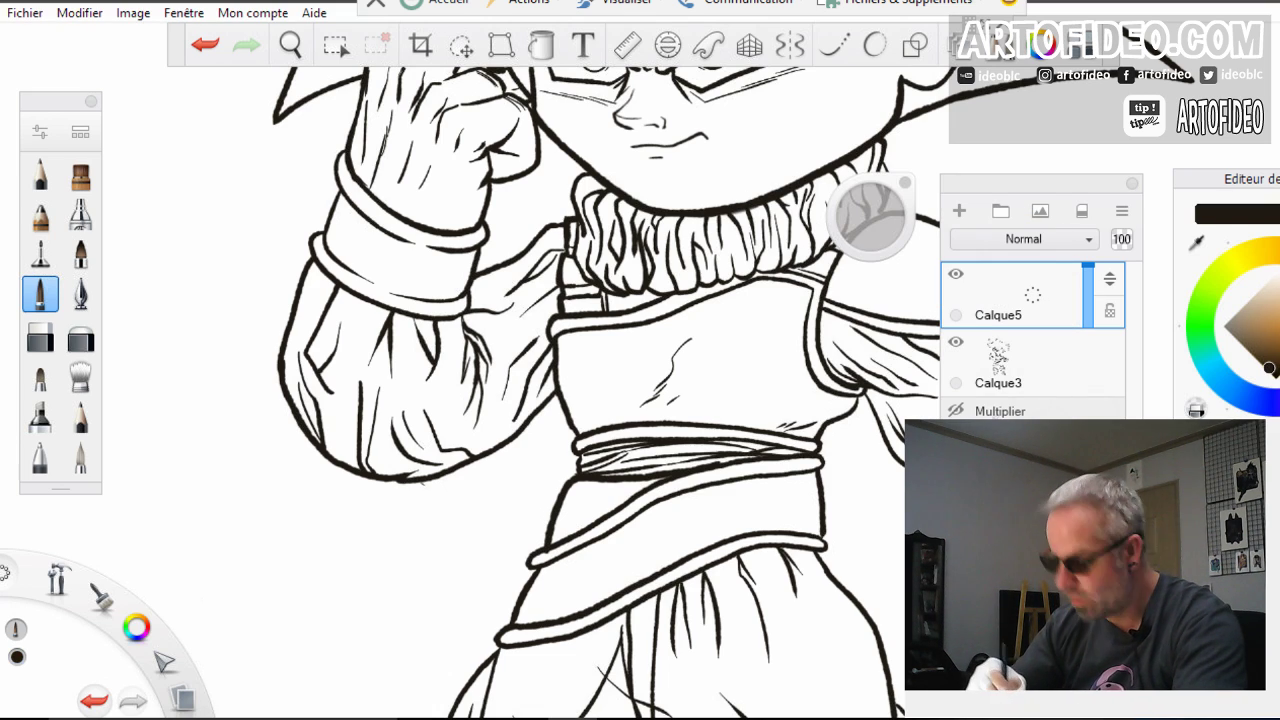
# Draw dark fold strokes with the inking brush on the raised arm's sleeve, just below the wristband
pyautogui.click(40, 214)
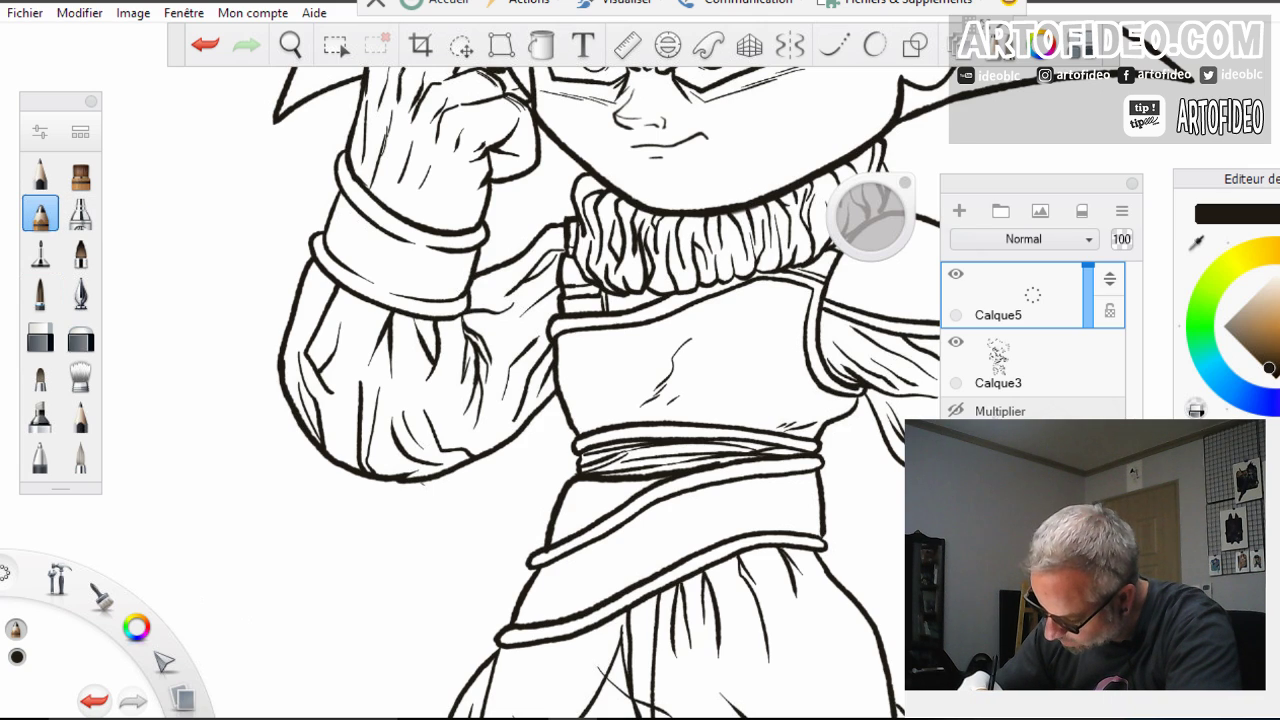
pyautogui.moveTo(464, 315); pyautogui.dragTo(477, 392)
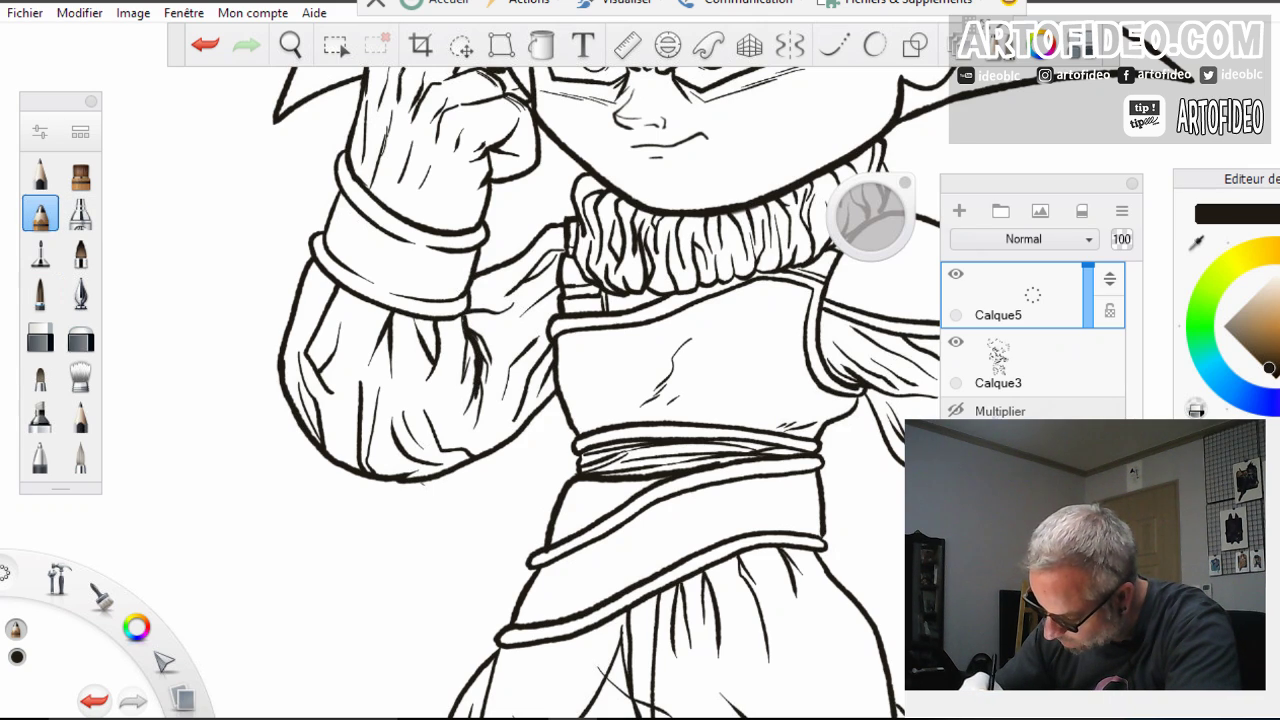
pyautogui.moveTo(469, 339); pyautogui.dragTo(464, 399)
pyautogui.moveTo(474, 361); pyautogui.dragTo(467, 386)
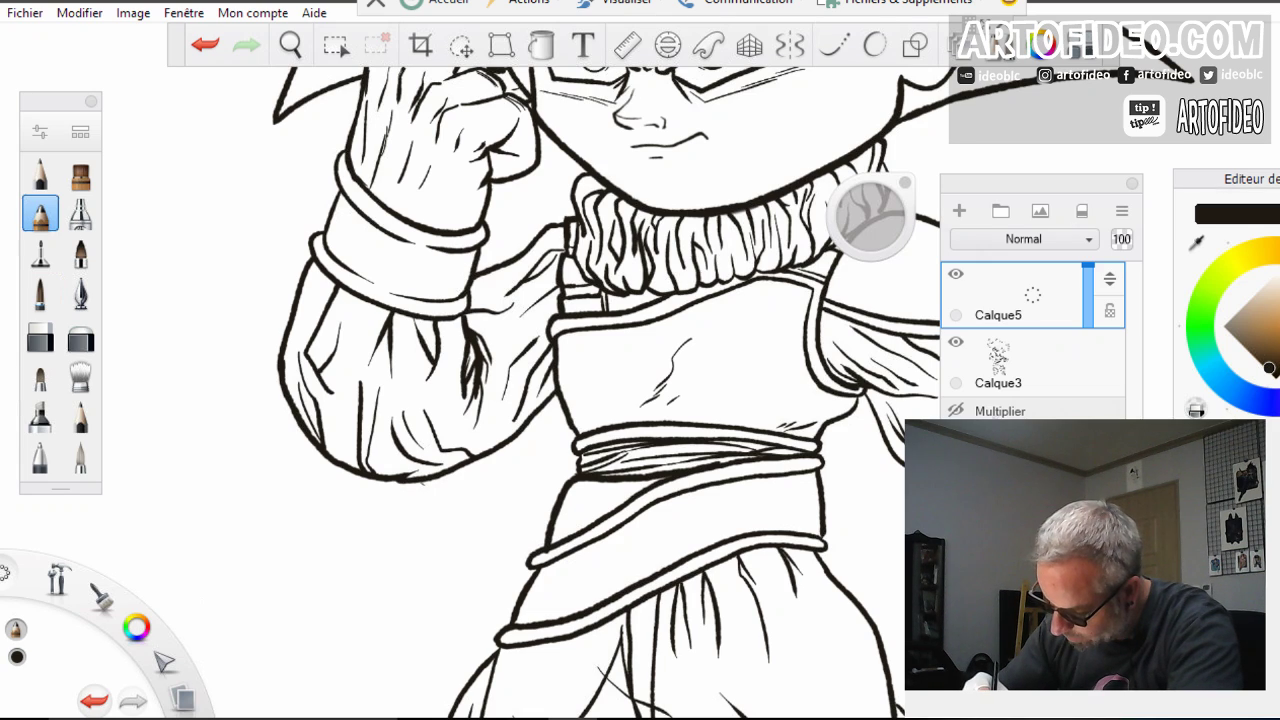
pyautogui.moveTo(316, 266)
pyautogui.mouseDown()
pyautogui.moveTo(300, 388)
pyautogui.moveTo(384, 470)
pyautogui.moveTo(444, 458)
pyautogui.moveTo(505, 408)
pyautogui.moveTo(550, 340)
pyautogui.mouseUp()
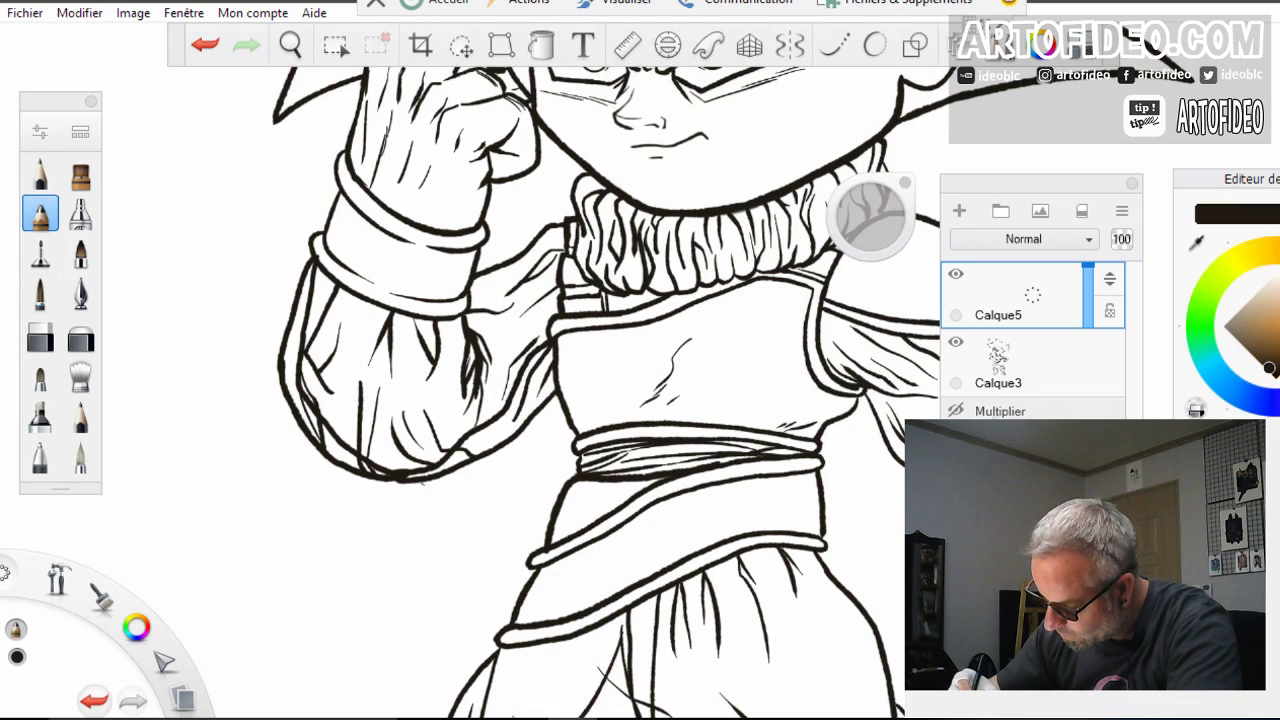
pyautogui.hotkey('ctrl', 'z')
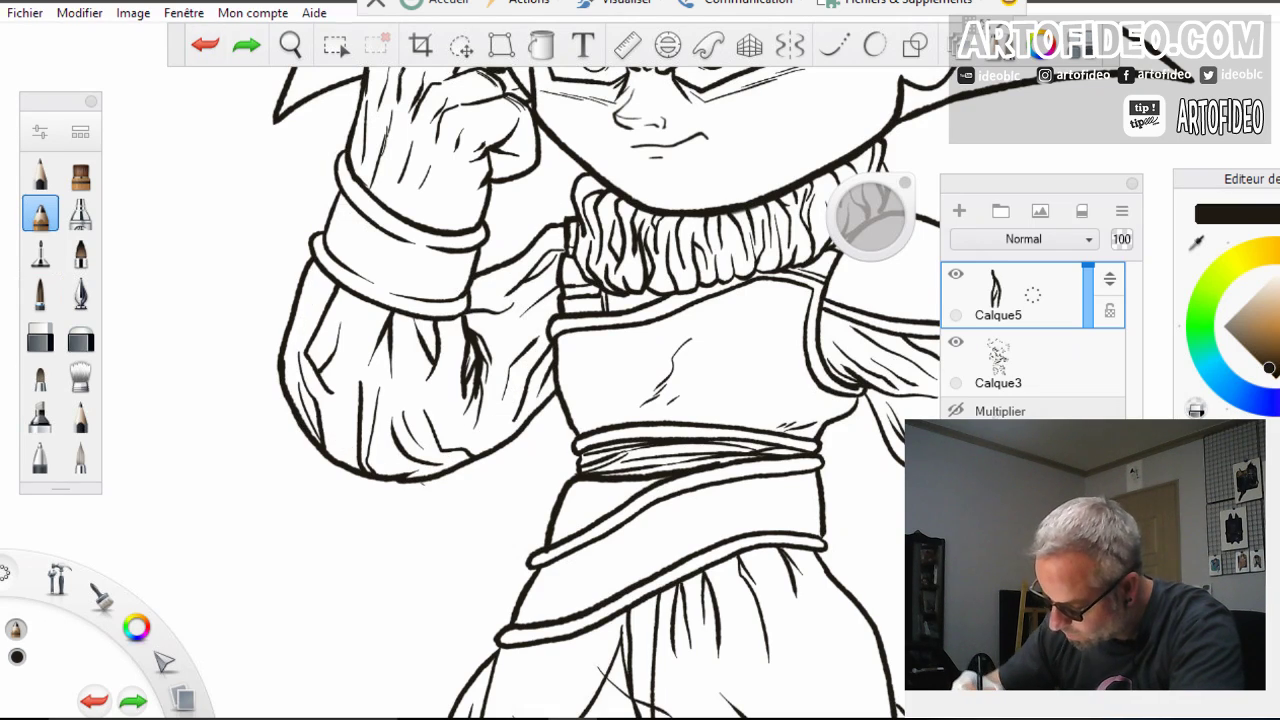
pyautogui.moveTo(552, 354)
pyautogui.mouseDown()
pyautogui.moveTo(448, 430)
pyautogui.moveTo(372, 428)
pyautogui.moveTo(316, 374)
pyautogui.moveTo(308, 268)
pyautogui.mouseUp()
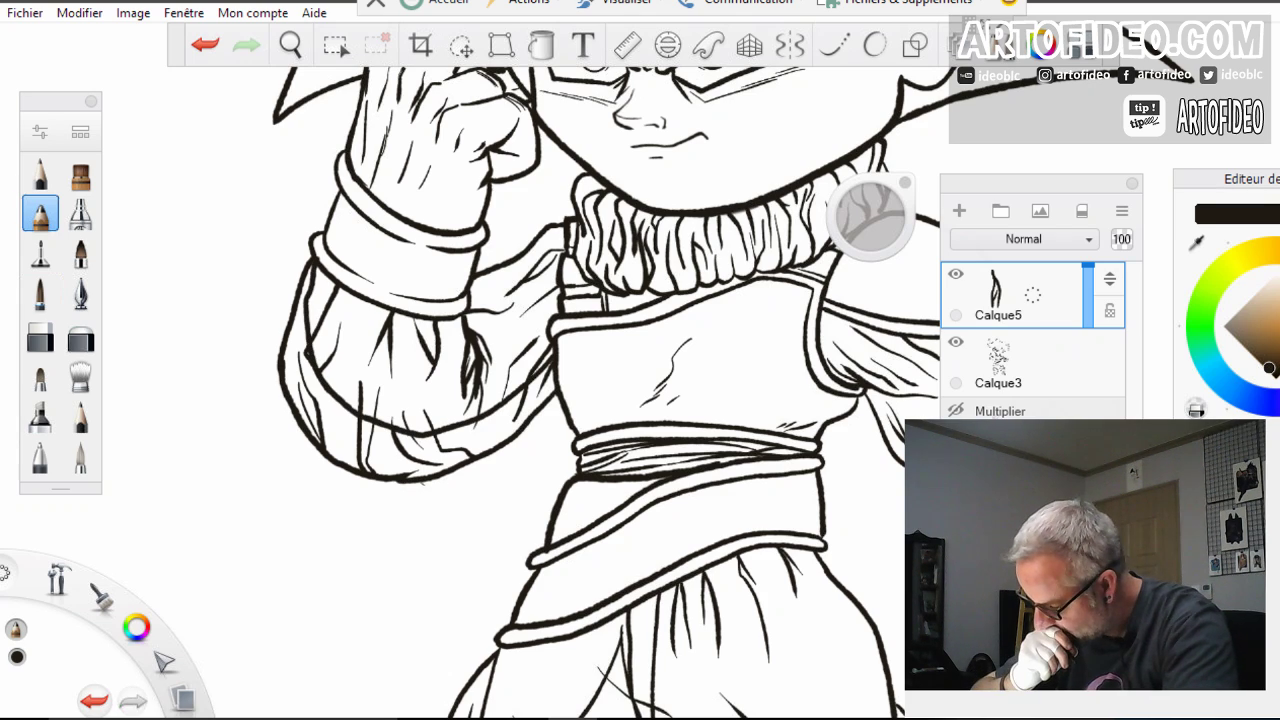
pyautogui.hotkey('ctrl', 'z')
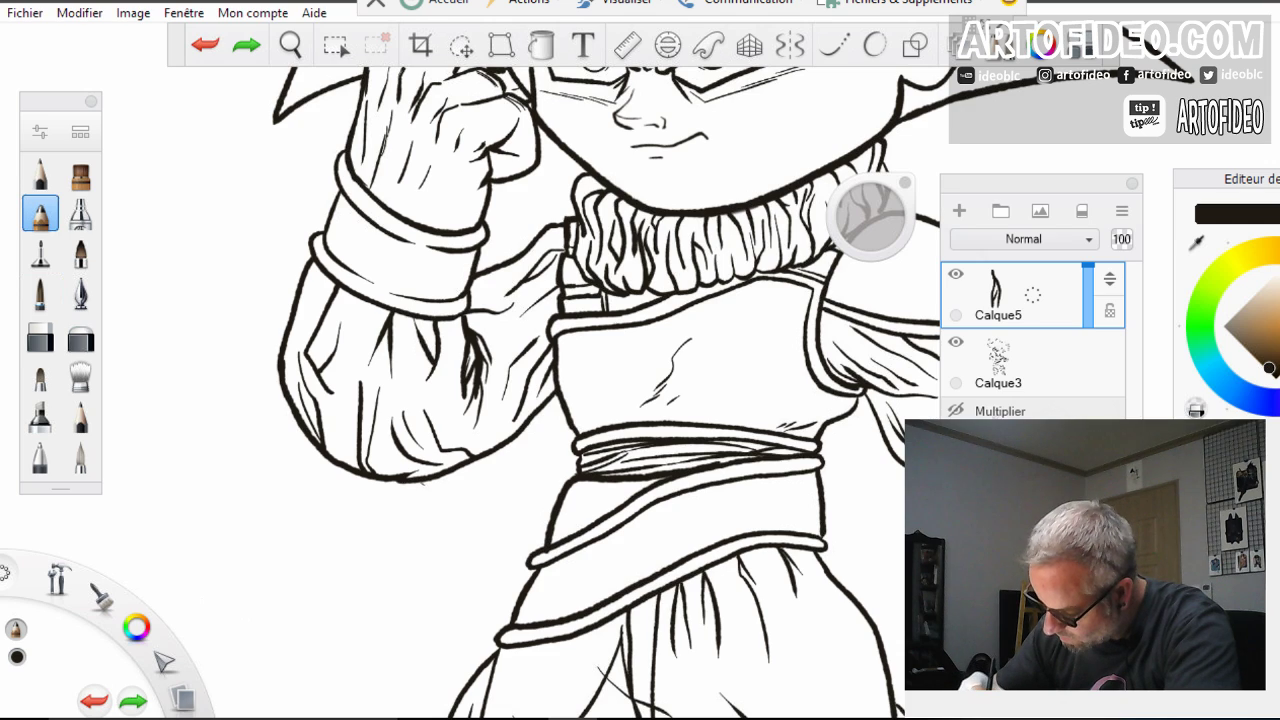
pyautogui.moveTo(552, 352)
pyautogui.mouseDown()
pyautogui.moveTo(508, 411)
pyautogui.moveTo(450, 439)
pyautogui.moveTo(353, 431)
pyautogui.moveTo(320, 346)
pyautogui.moveTo(318, 266)
pyautogui.mouseUp()
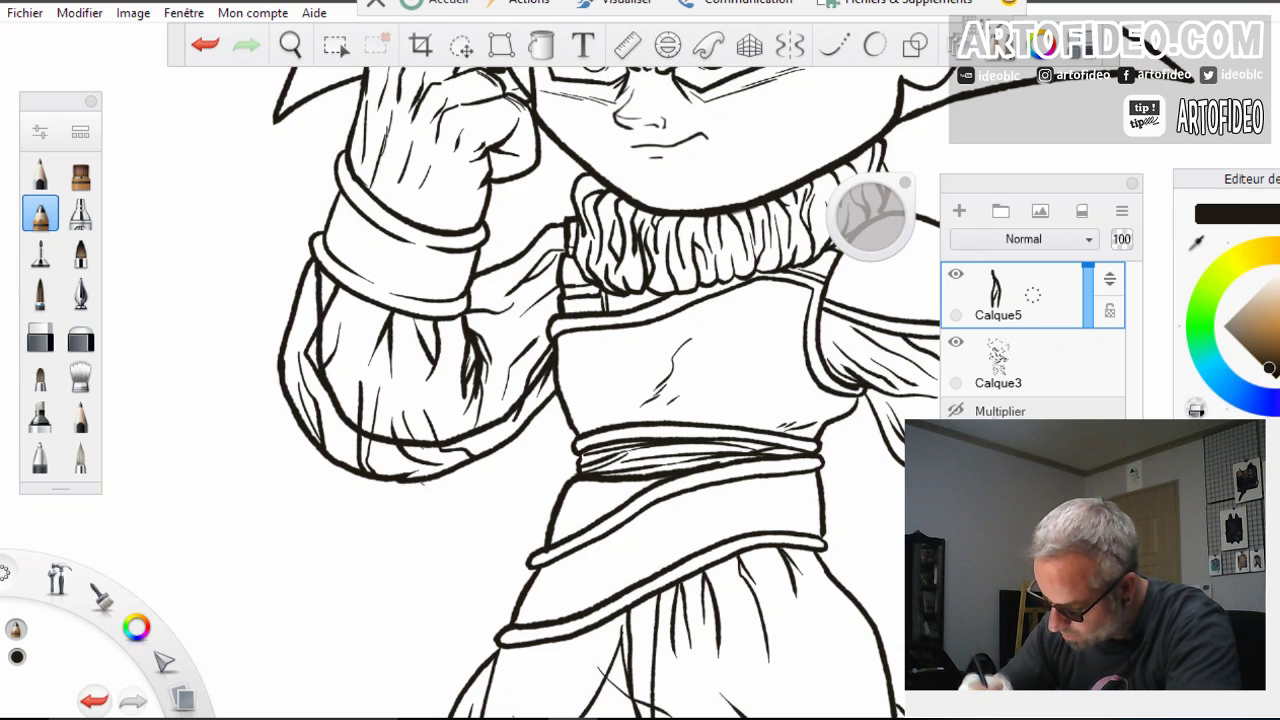
pyautogui.hotkey('ctrl', 'z')
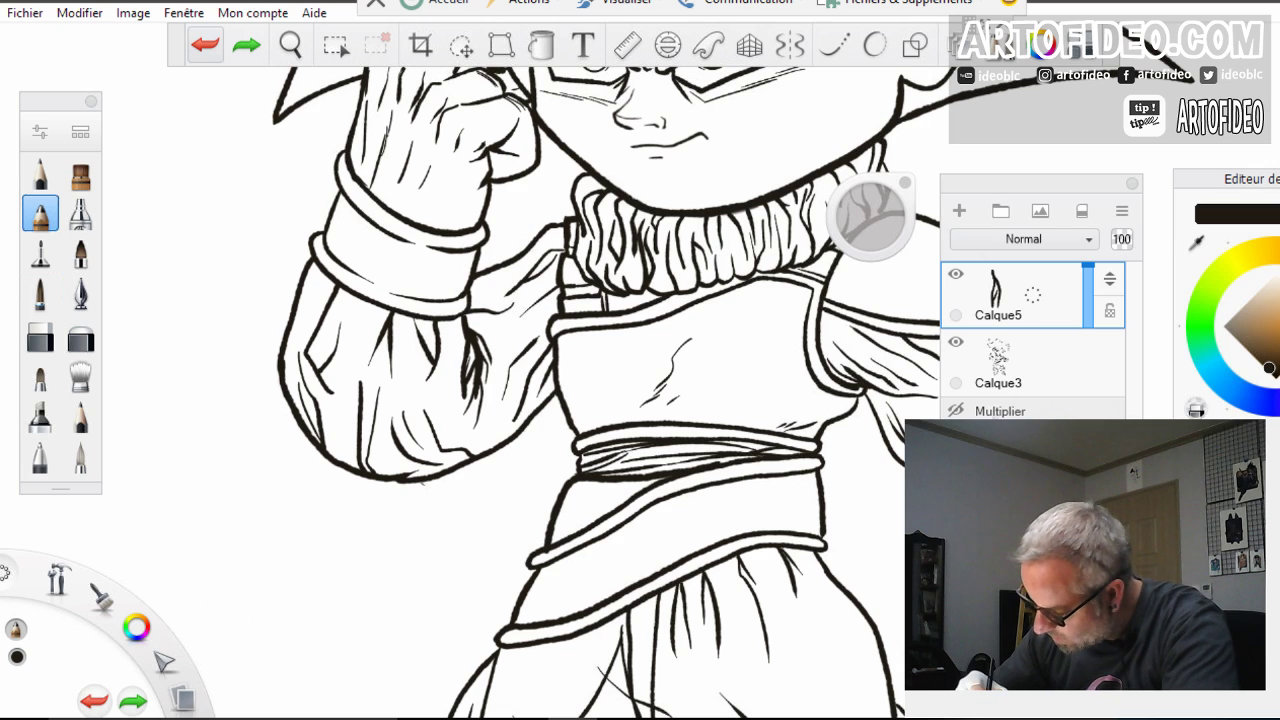
# Draw a slimmer outline curve inside the raised arm's sleeve and retrace the sleeve's upper edge from shoulder to wristband
pyautogui.moveTo(552, 354)
pyautogui.mouseDown()
pyautogui.moveTo(522, 398)
pyautogui.moveTo(418, 452)
pyautogui.moveTo(346, 428)
pyautogui.moveTo(304, 322)
pyautogui.moveTo(318, 264)
pyautogui.mouseUp()
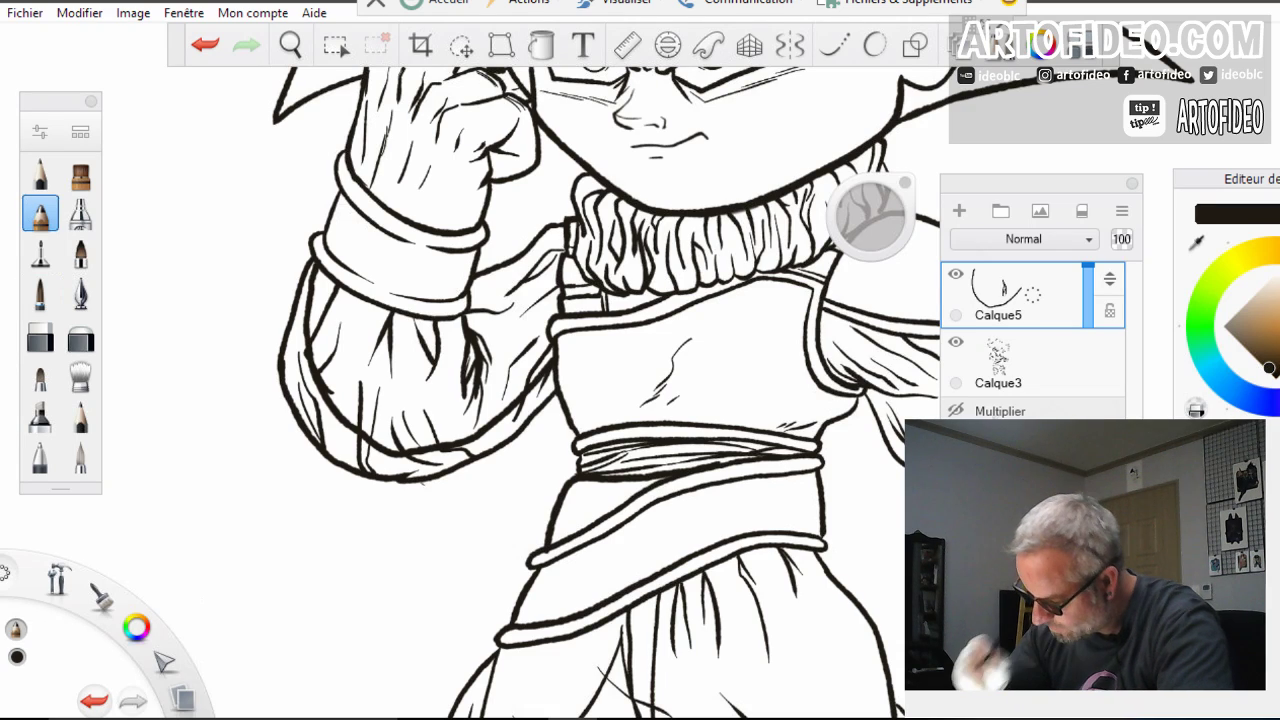
pyautogui.moveTo(558, 222); pyautogui.dragTo(476, 268)
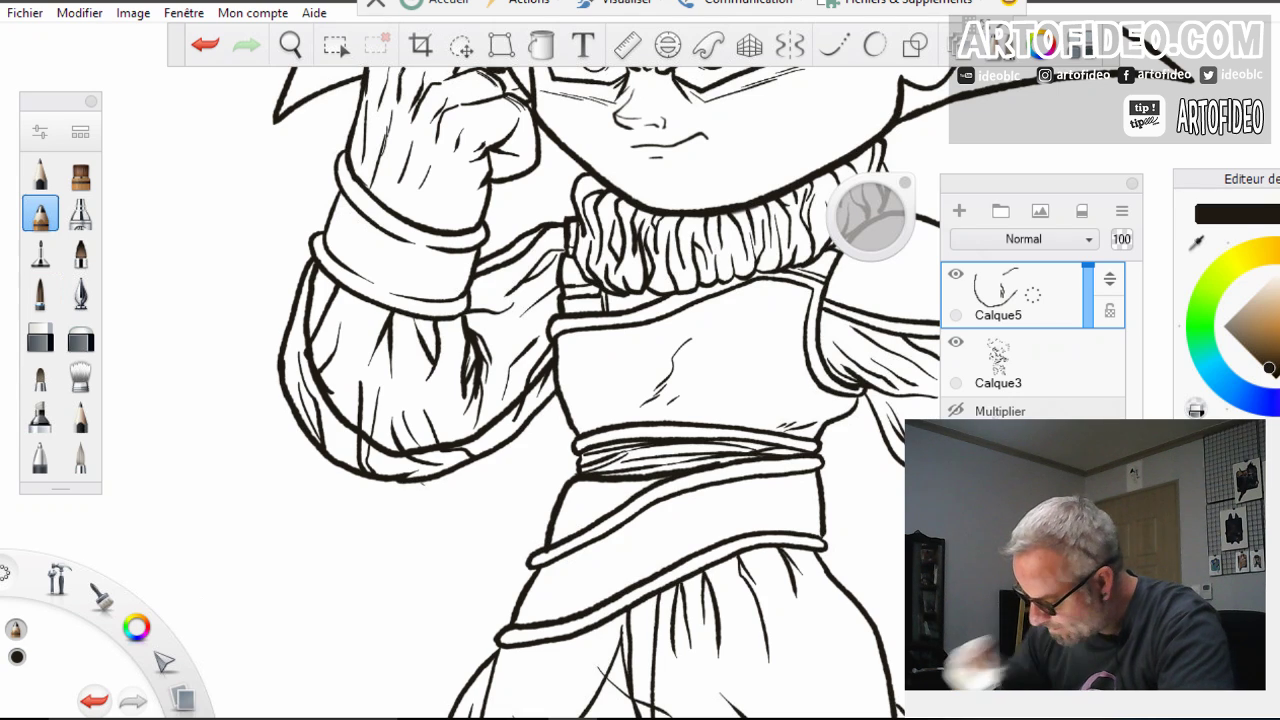
# Erase the old outer sleeve outline, upper sleeve edge and overlapping fold lines of the raised arm on Calque3, using a resized hard eraser
pyautogui.click(1000, 362)
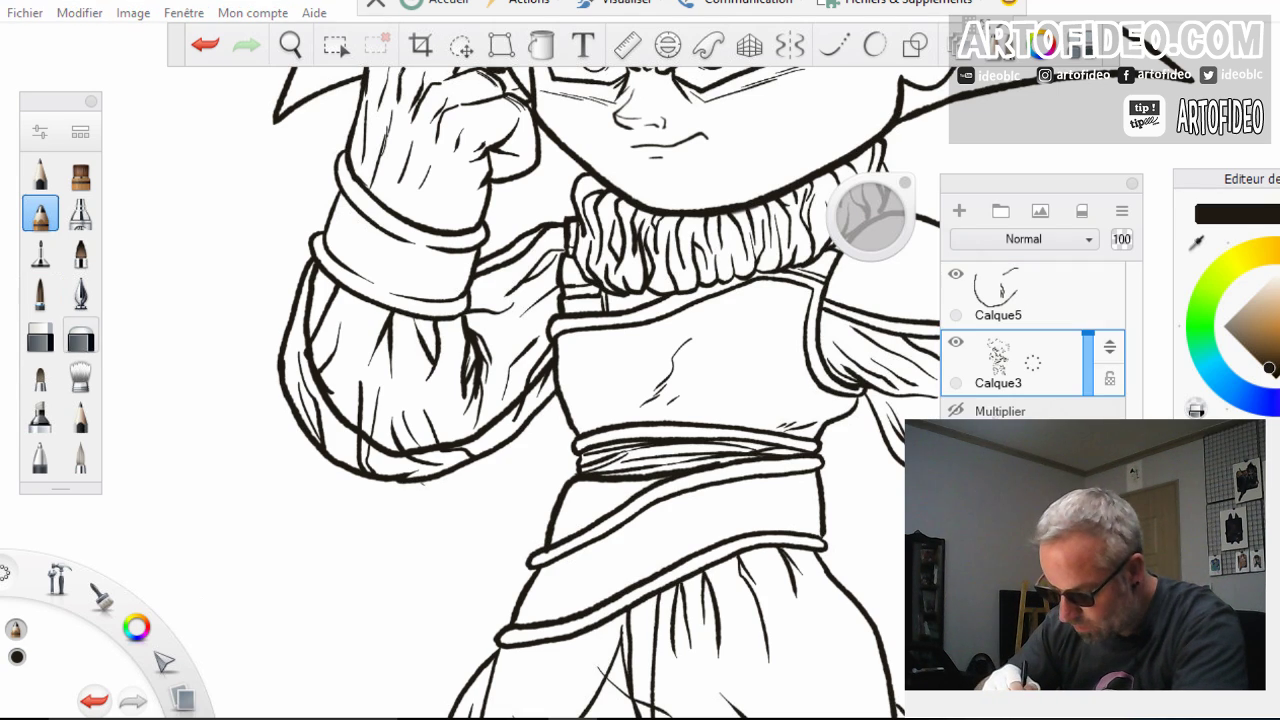
pyautogui.click(40, 335)
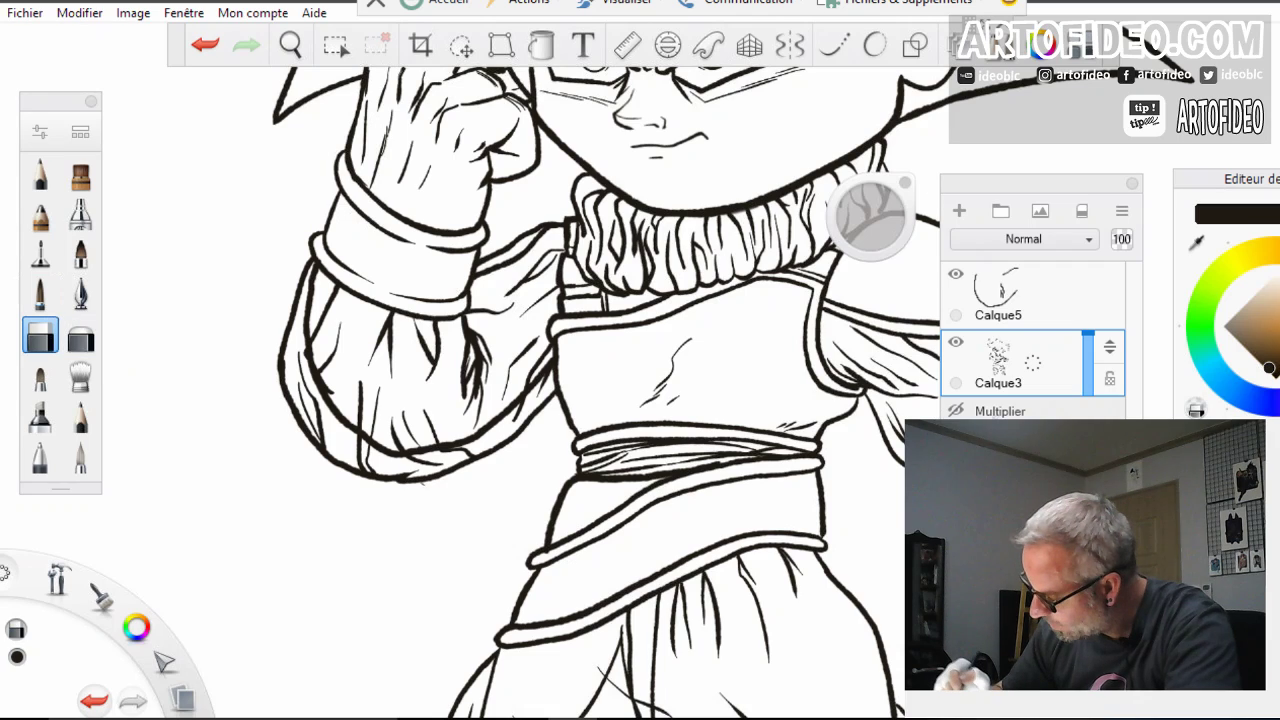
pyautogui.moveTo(874, 219)
pyautogui.mouseDown()
pyautogui.moveTo(886, 219)
pyautogui.moveTo(867, 214)
pyautogui.mouseUp()
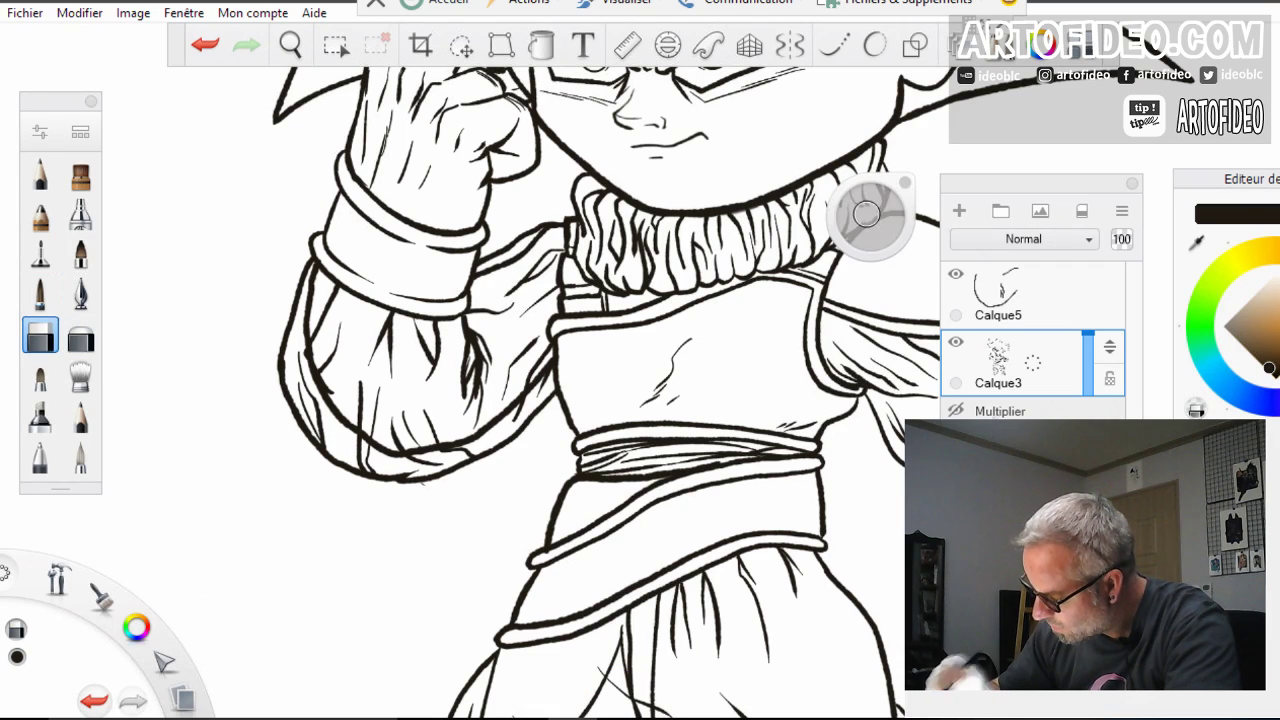
pyautogui.moveTo(309, 270)
pyautogui.mouseDown()
pyautogui.moveTo(284, 385)
pyautogui.moveTo(320, 452)
pyautogui.moveTo(312, 416)
pyautogui.mouseUp()
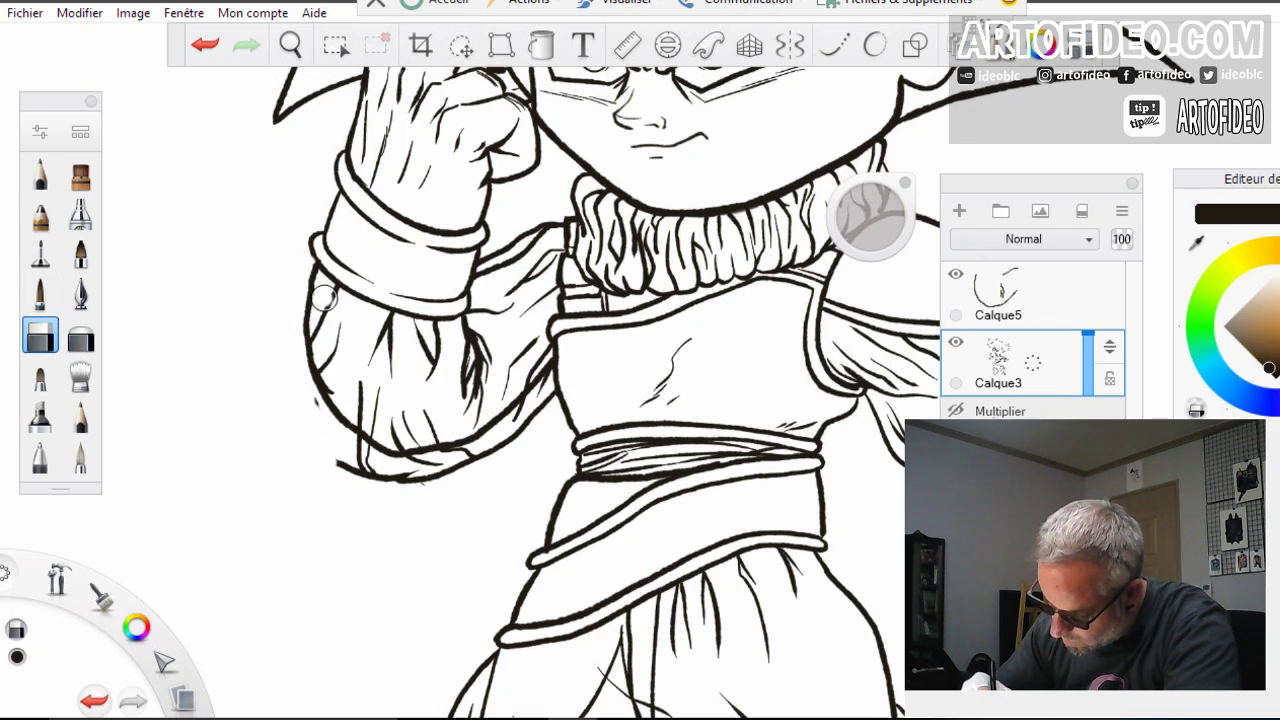
pyautogui.moveTo(294, 346); pyautogui.dragTo(317, 403)
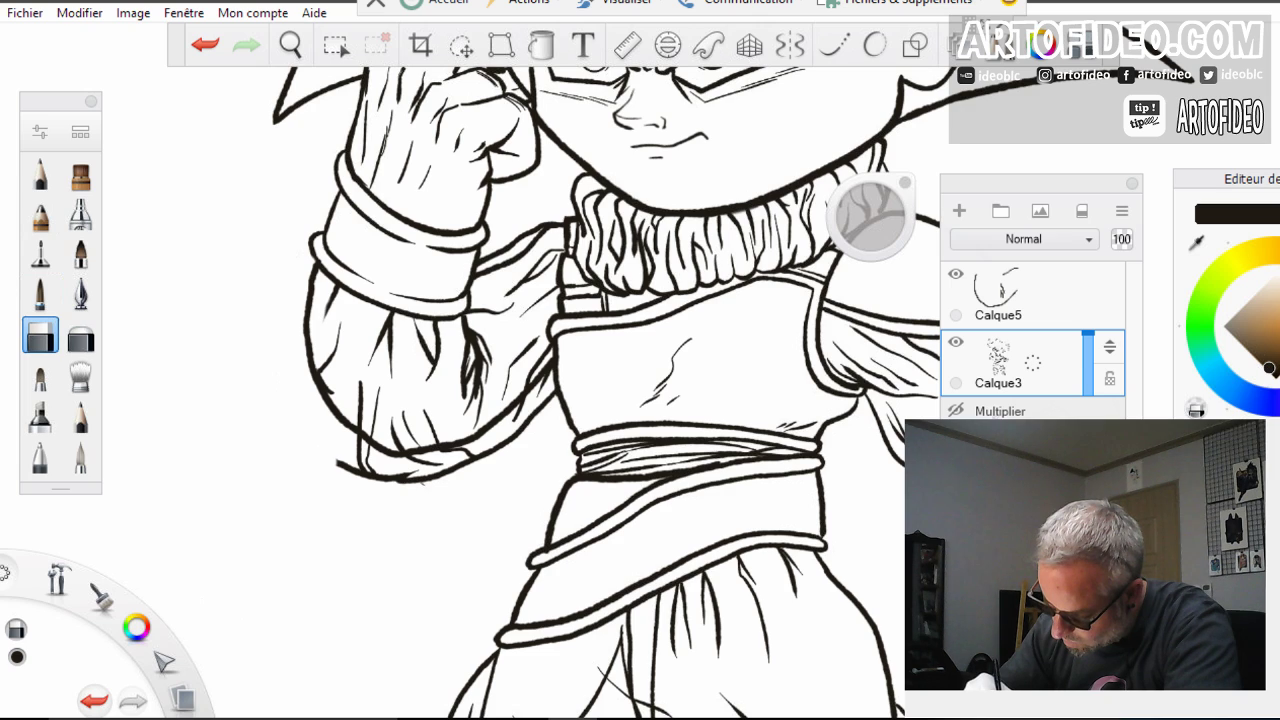
pyautogui.moveTo(336, 463)
pyautogui.mouseDown()
pyautogui.moveTo(446, 476)
pyautogui.moveTo(466, 450)
pyautogui.moveTo(500, 447)
pyautogui.moveTo(535, 372)
pyautogui.moveTo(540, 407)
pyautogui.moveTo(546, 388)
pyautogui.mouseUp()
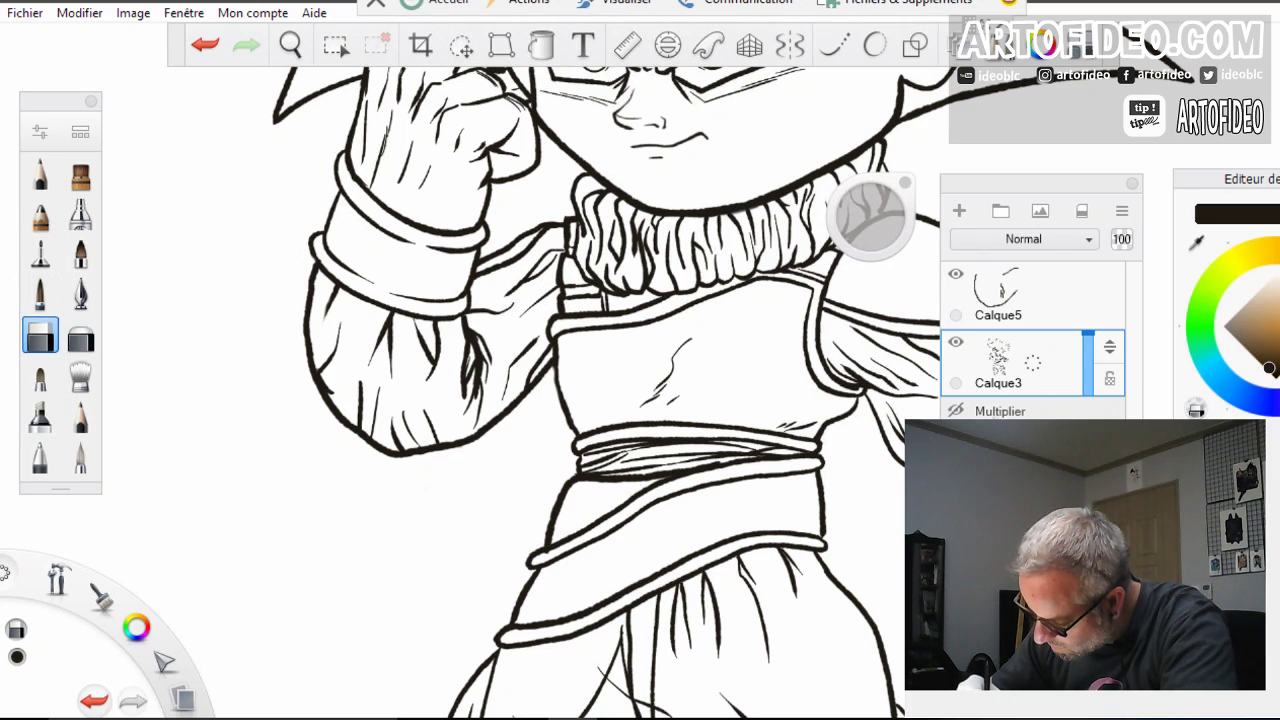
pyautogui.moveTo(551, 210)
pyautogui.mouseDown()
pyautogui.moveTo(550, 238)
pyautogui.moveTo(482, 273)
pyautogui.mouseUp()
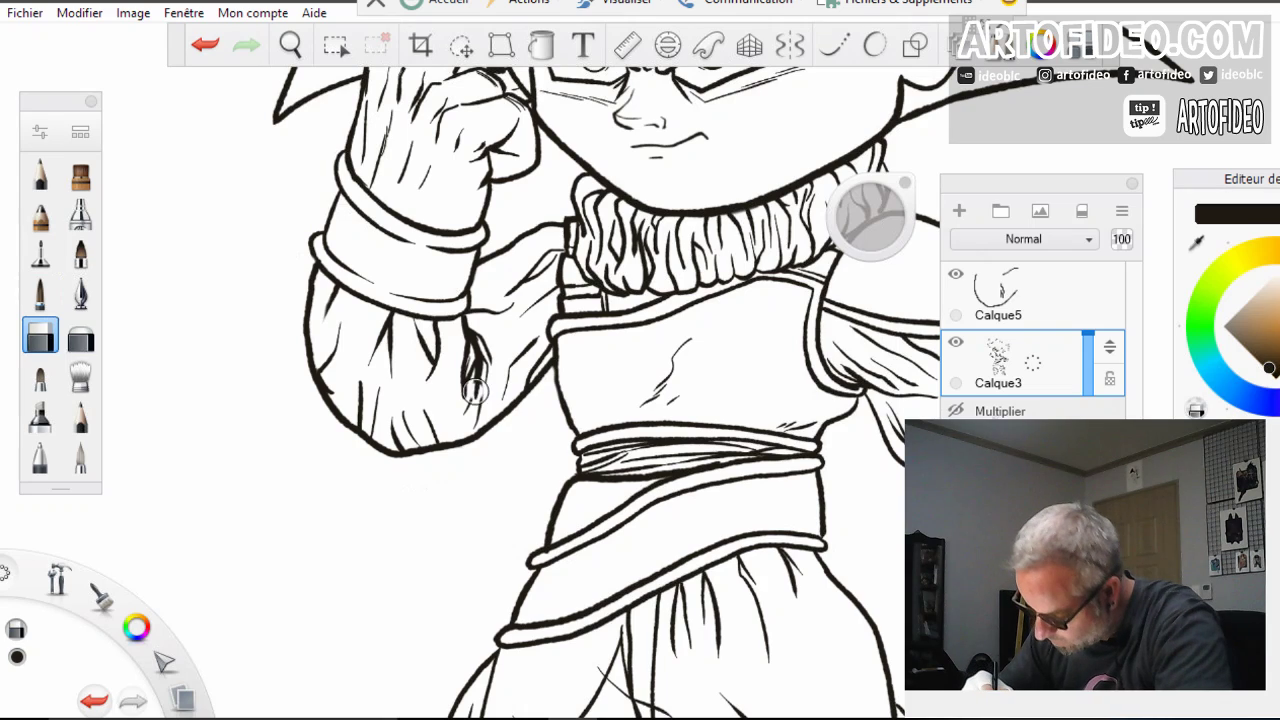
pyautogui.moveTo(486, 361); pyautogui.dragTo(474, 334)
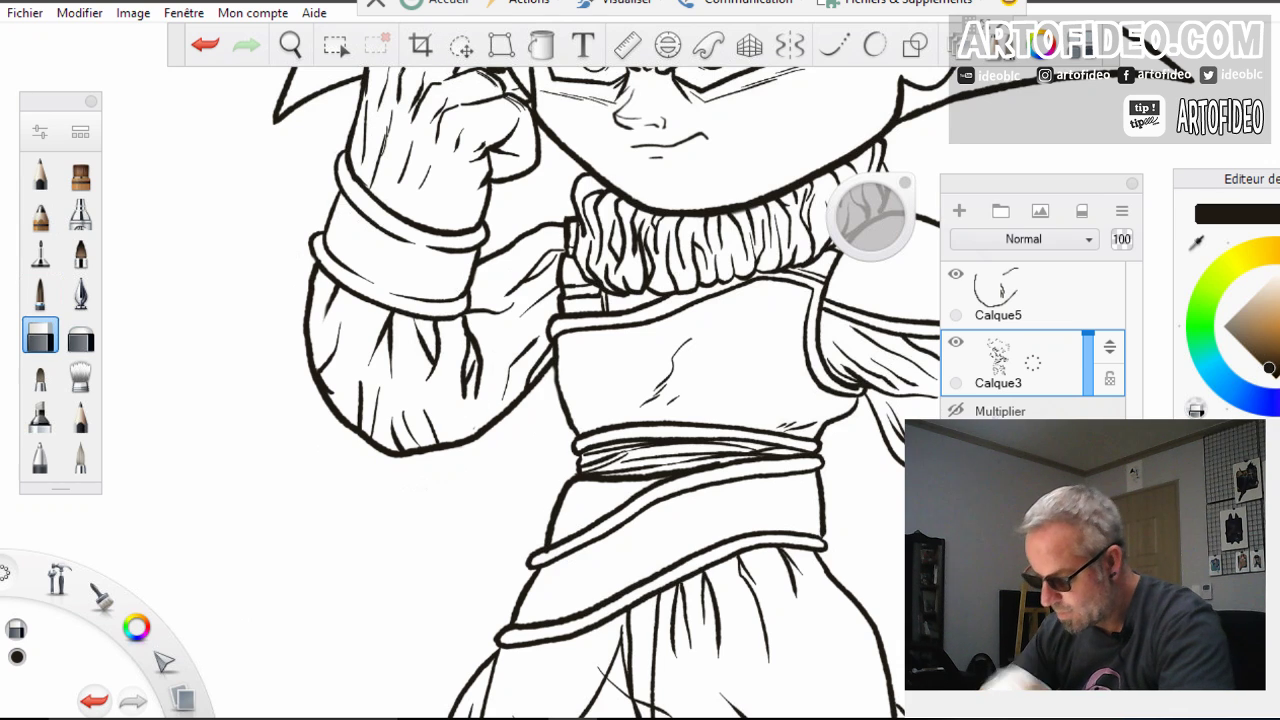
# Erase the lower and outer outline of the eye nearest the raised hand on Calque3, using a smaller eraser
pyautogui.click(290, 44)
pyautogui.click(430, 340)
pyautogui.moveTo(430, 340); pyautogui.dragTo(370, 430)
pyautogui.moveTo(430, 292); pyautogui.dragTo(420, 392)
pyautogui.moveTo(506, 672); pyautogui.dragTo(506, 676)
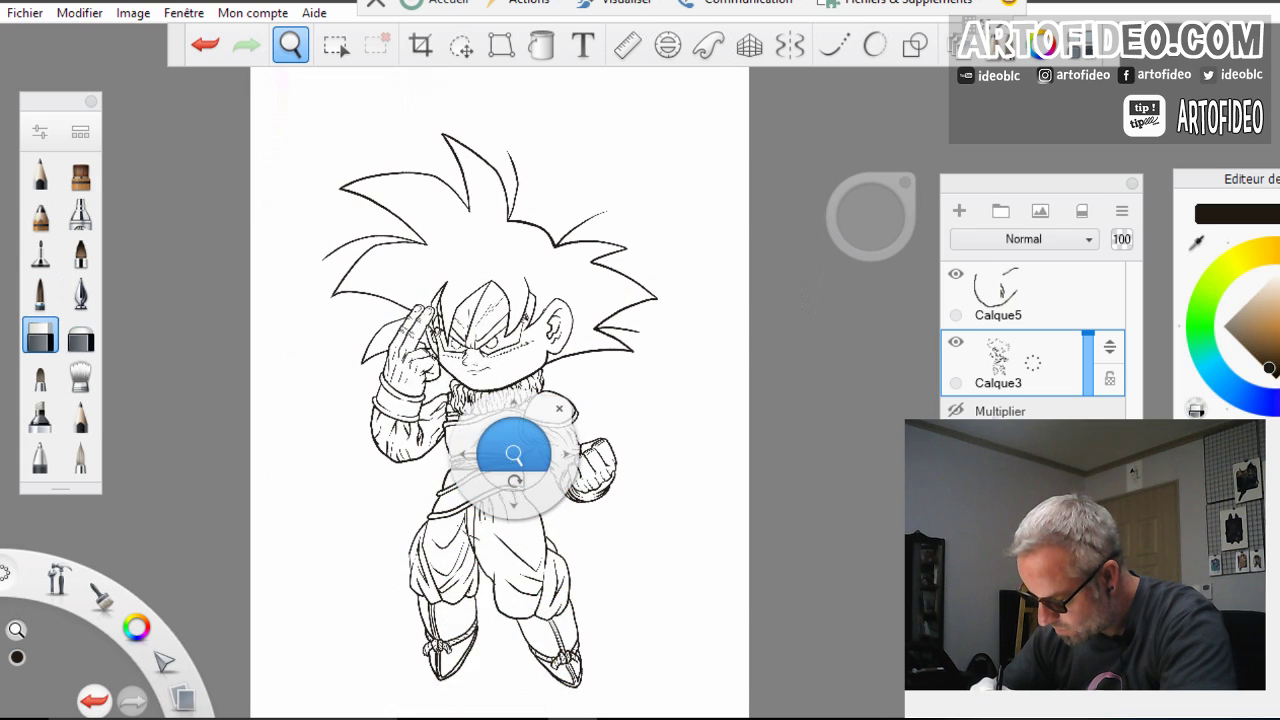
pyautogui.moveTo(514, 455); pyautogui.dragTo(457, 289)
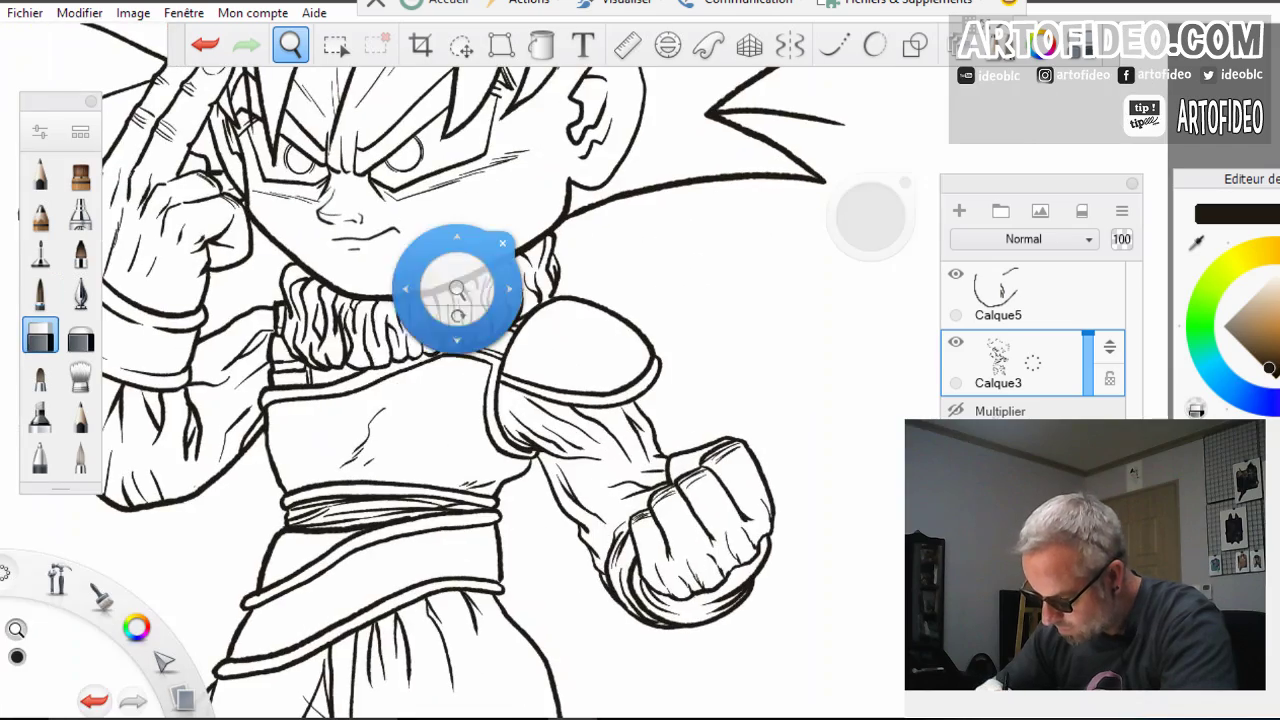
pyautogui.moveTo(360, 378); pyautogui.dragTo(599, 546)
pyautogui.moveTo(604, 372)
pyautogui.mouseDown()
pyautogui.moveTo(617, 308)
pyautogui.moveTo(583, 414)
pyautogui.mouseUp()
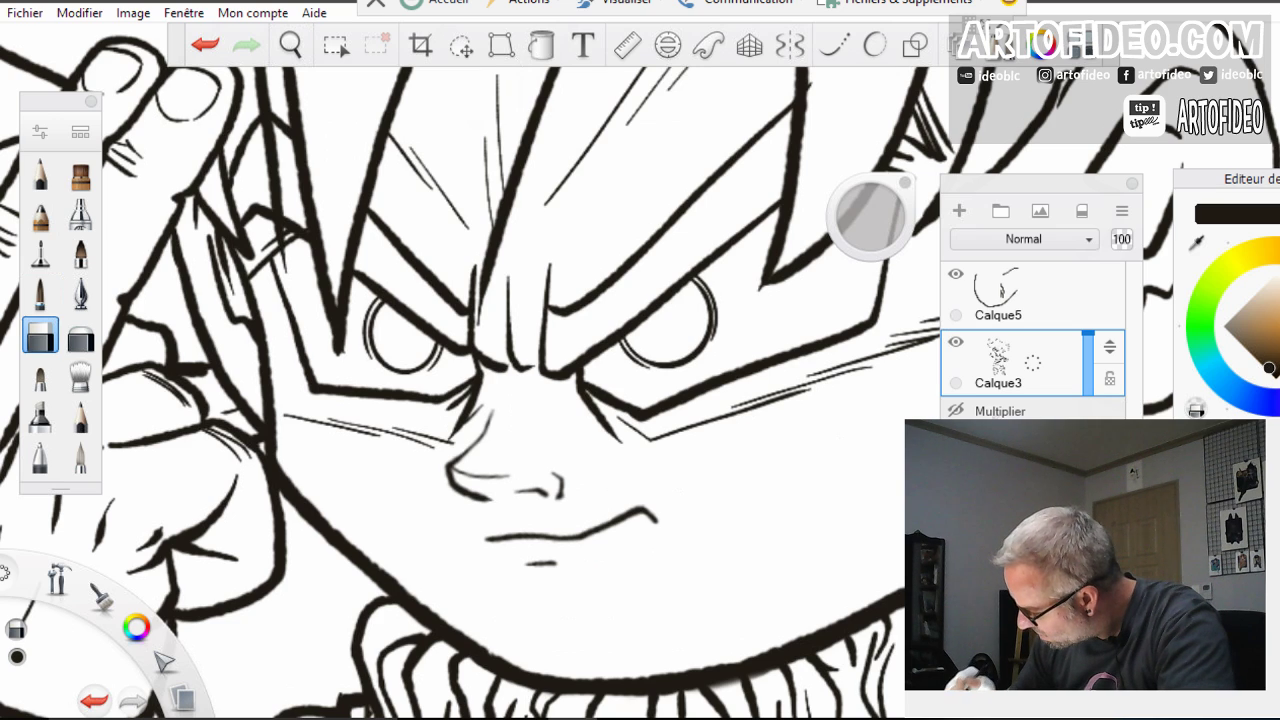
pyautogui.click(1030, 296)
pyautogui.click(1030, 363)
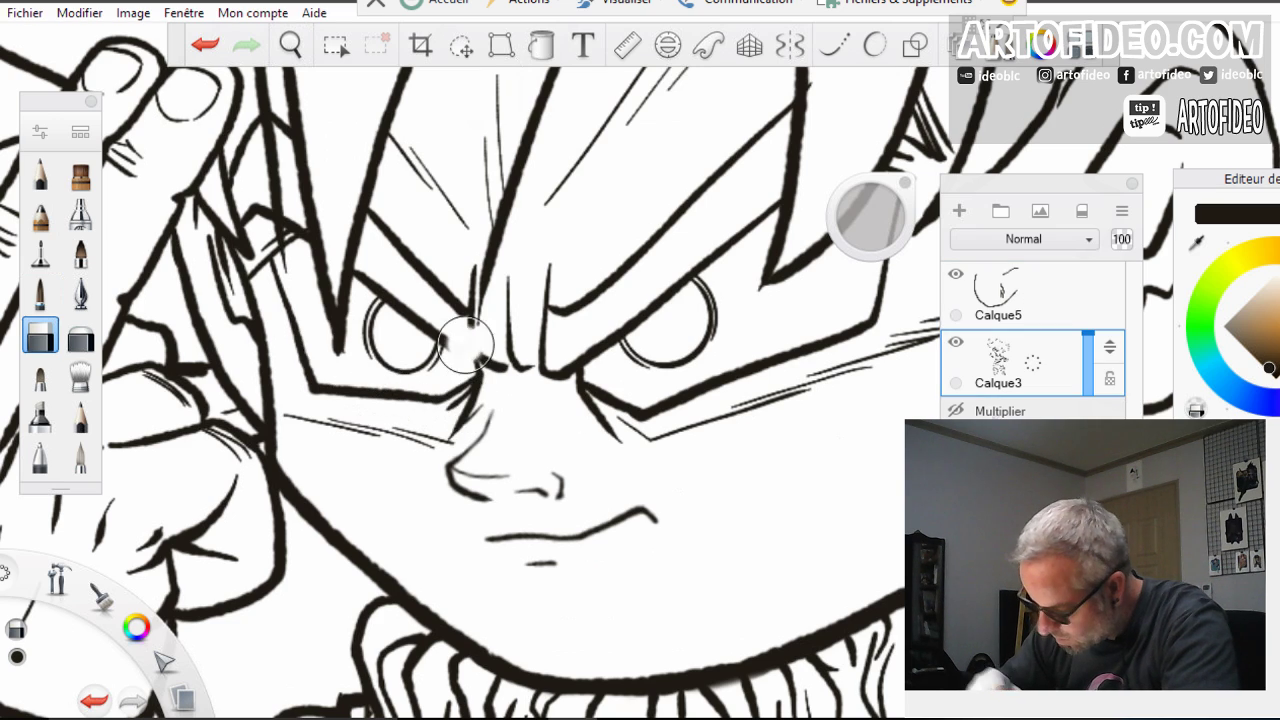
pyautogui.moveTo(868, 216); pyautogui.dragTo(880, 218)
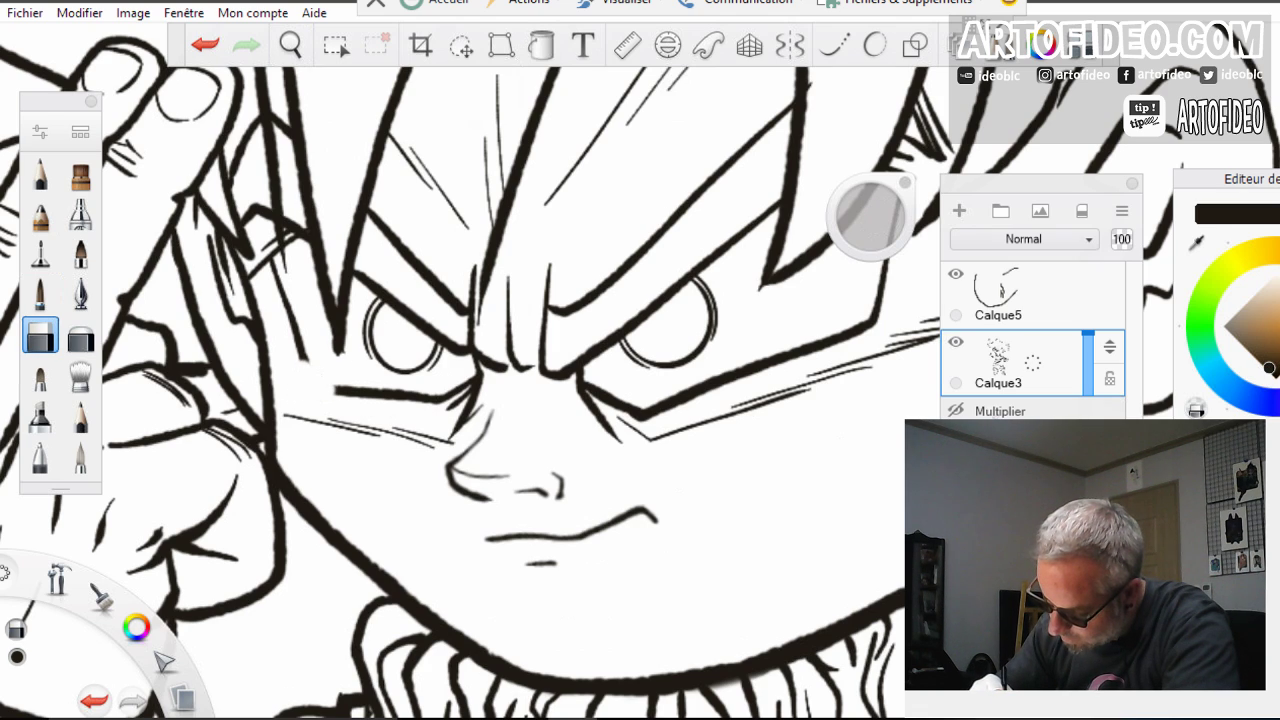
pyautogui.moveTo(334, 390)
pyautogui.mouseDown()
pyautogui.moveTo(452, 410)
pyautogui.moveTo(437, 386)
pyautogui.mouseUp()
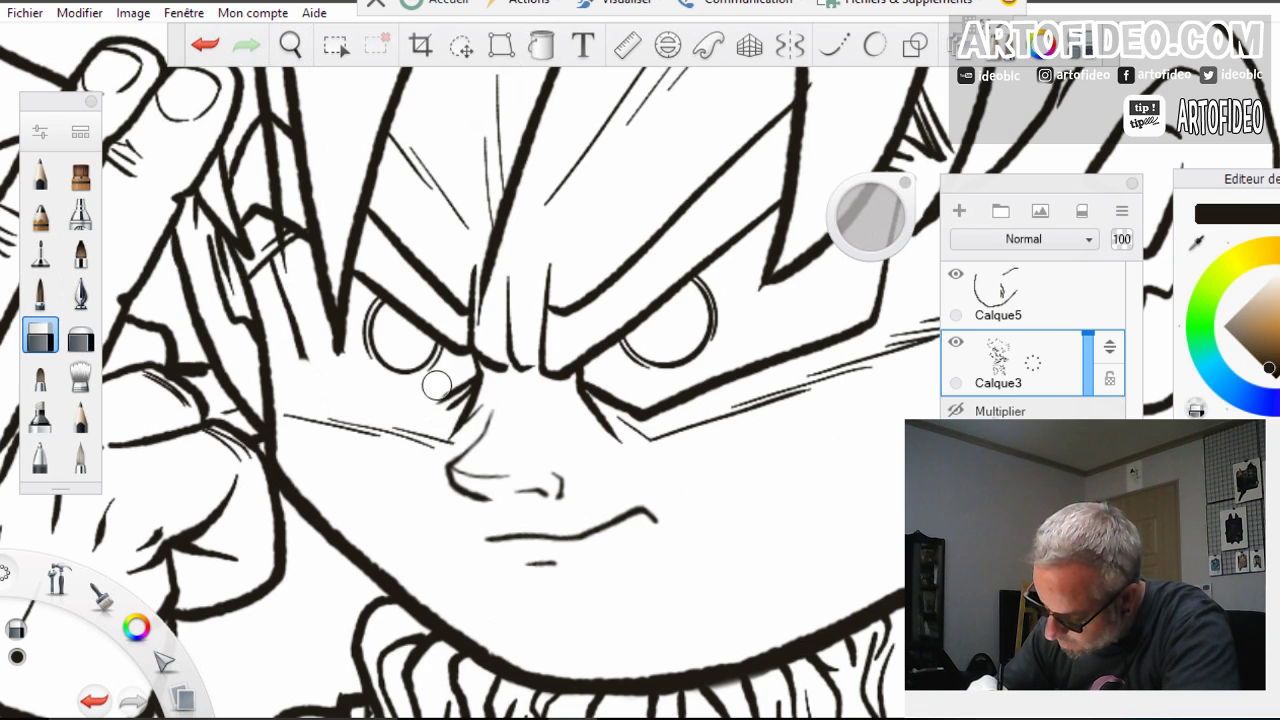
# Redraw the lower outline of the eye nearest the raised hand on Calque3, and merge Calque5 down into it
pyautogui.click(41, 213)
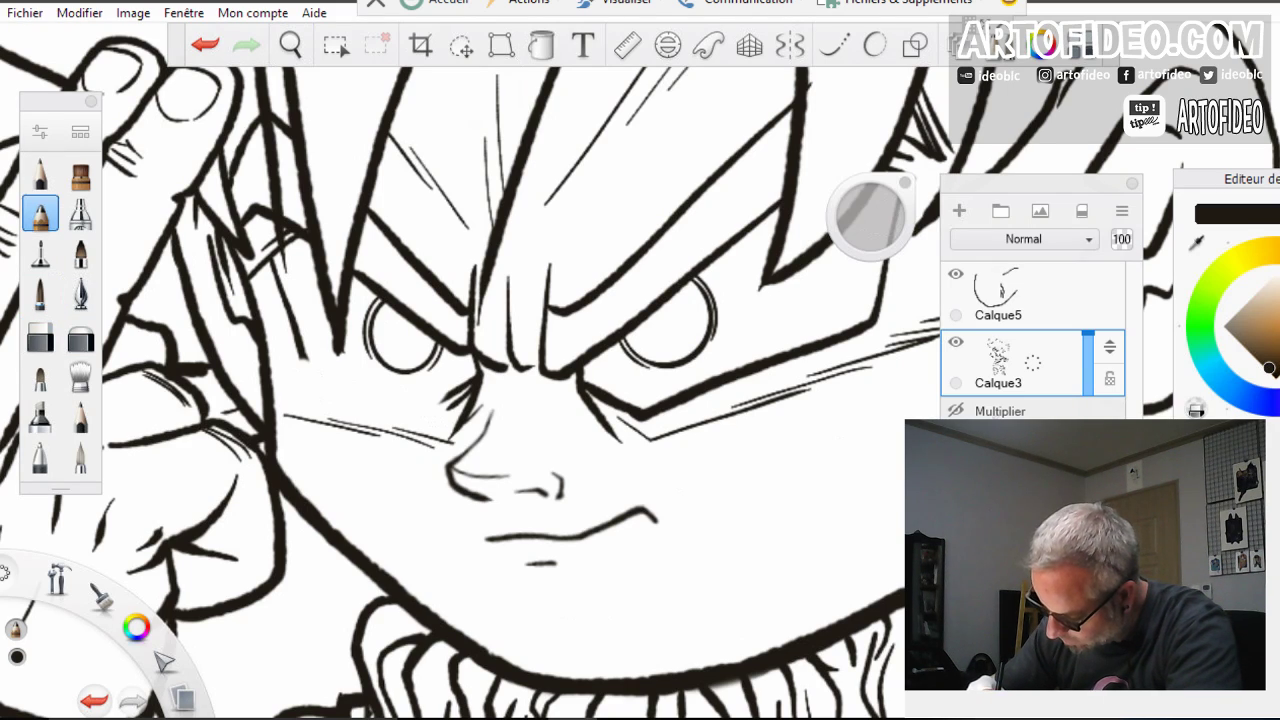
pyautogui.moveTo(471, 386)
pyautogui.mouseDown()
pyautogui.moveTo(438, 404)
pyautogui.moveTo(302, 355)
pyautogui.mouseUp()
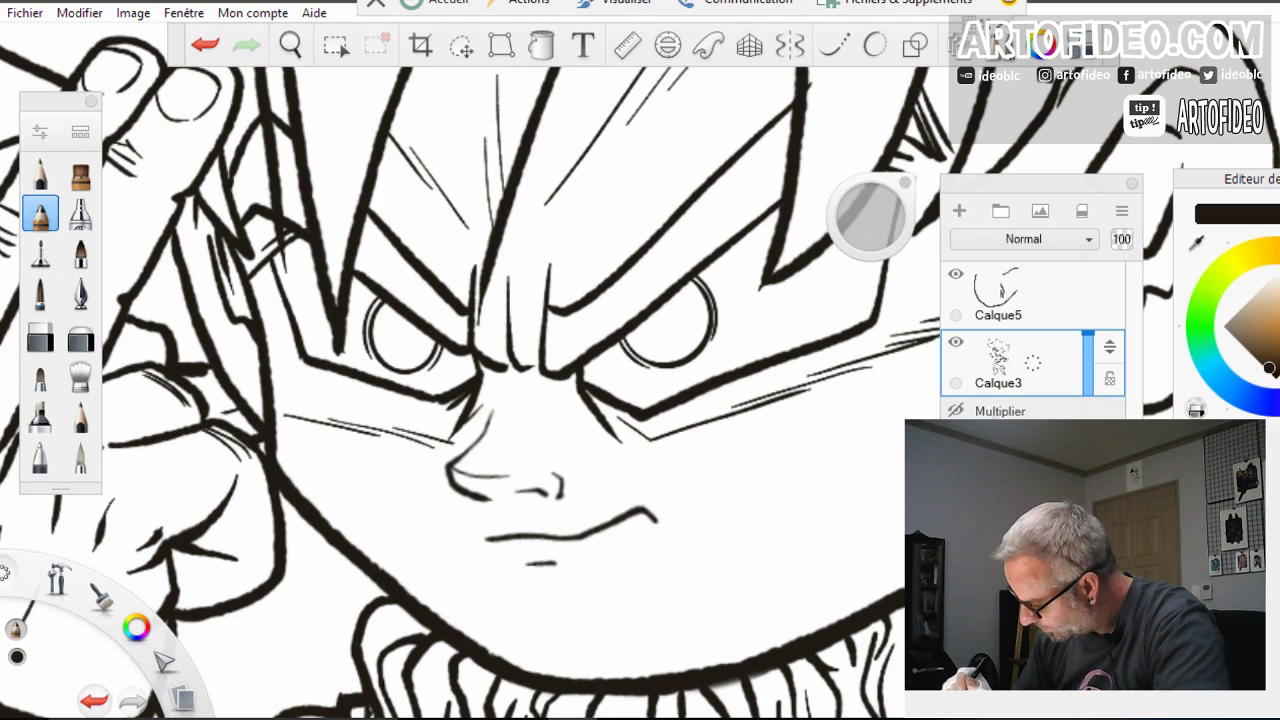
pyautogui.click(1032, 296)
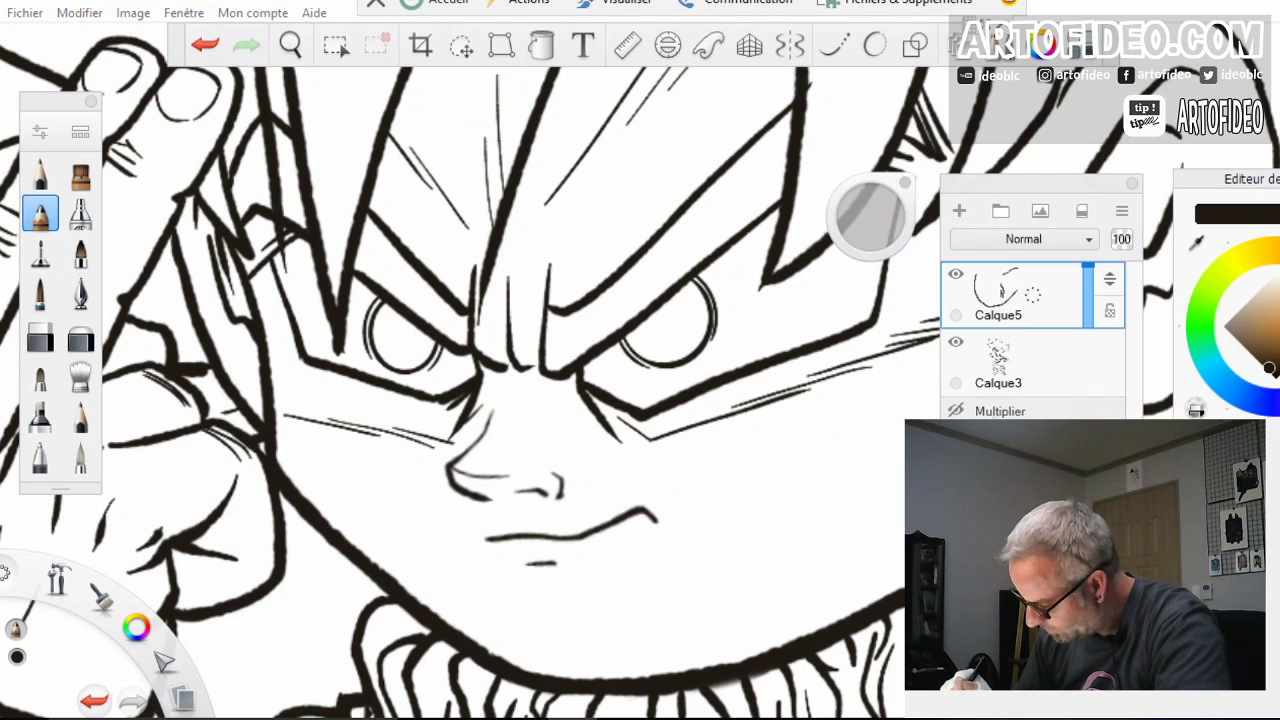
pyautogui.hotkey('ctrl', 'e')
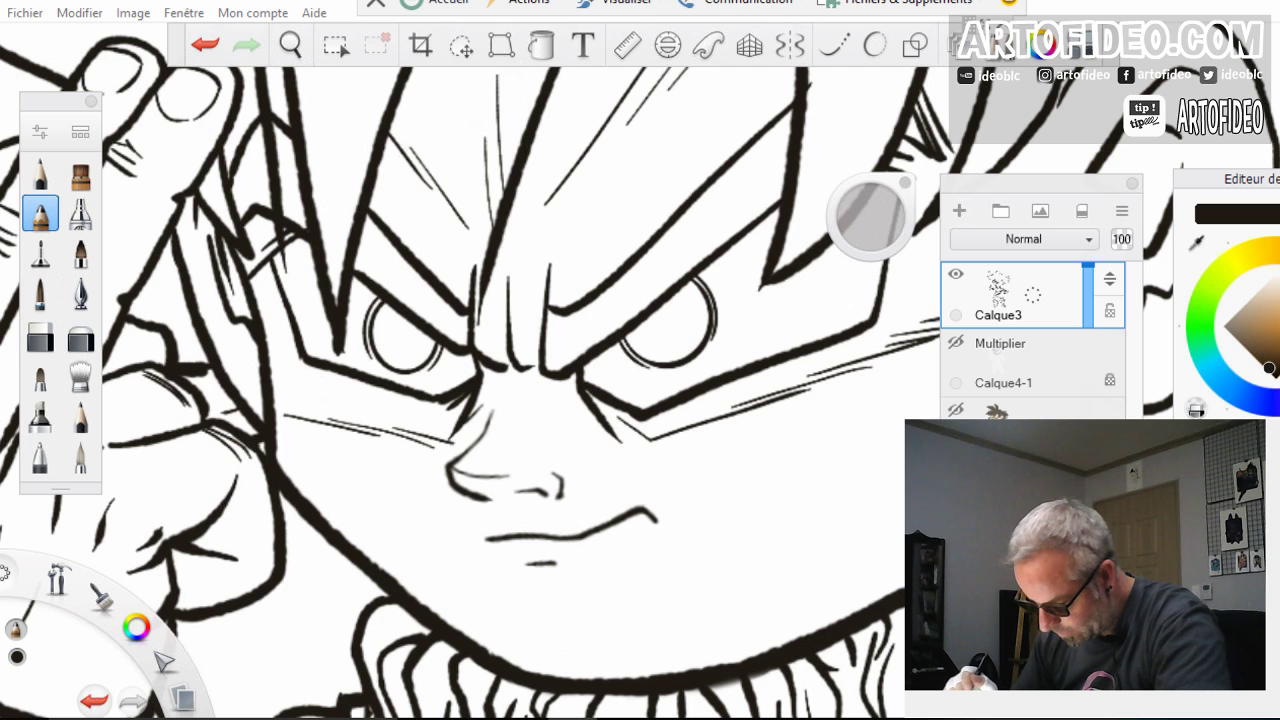
# Show the flat colour layer, sample the face's skin tone and paint over the white strip beneath the redrawn eye outline
pyautogui.click(290, 45)
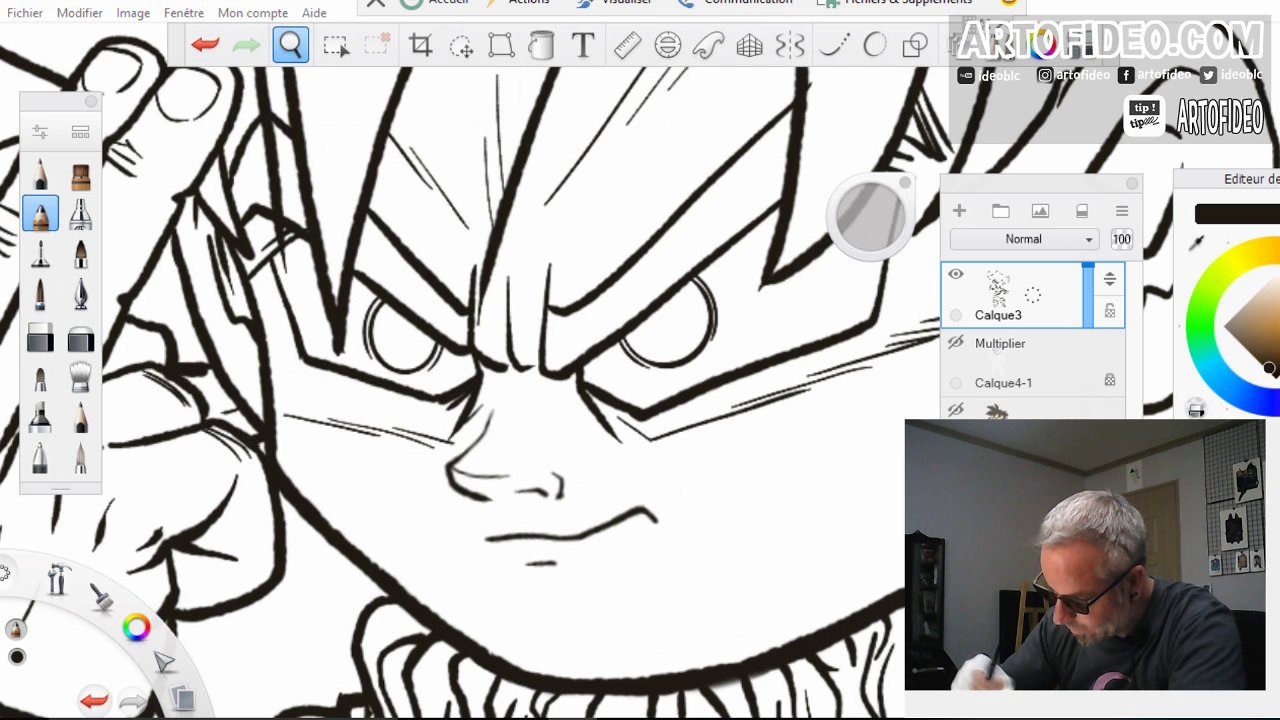
pyautogui.moveTo(329, 196)
pyautogui.mouseDown()
pyautogui.moveTo(300, 250)
pyautogui.moveTo(595, 162)
pyautogui.mouseUp()
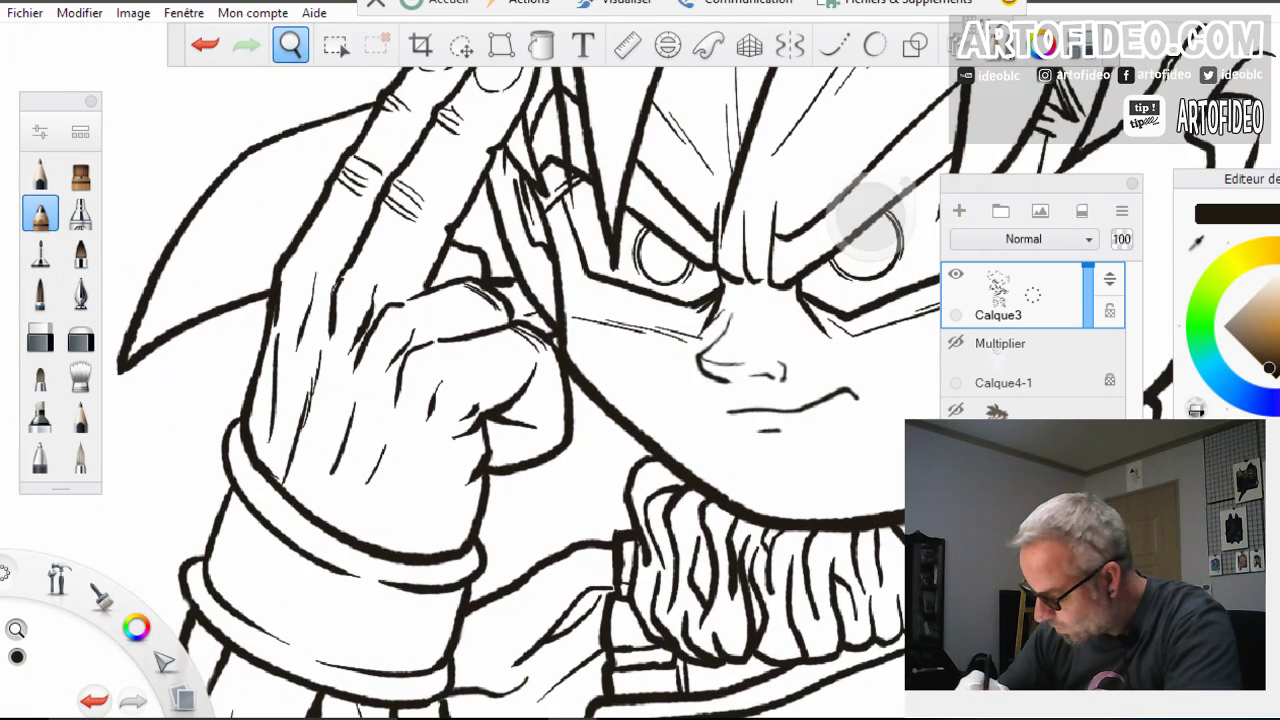
pyautogui.click(532, 352)
pyautogui.click(577, 306)
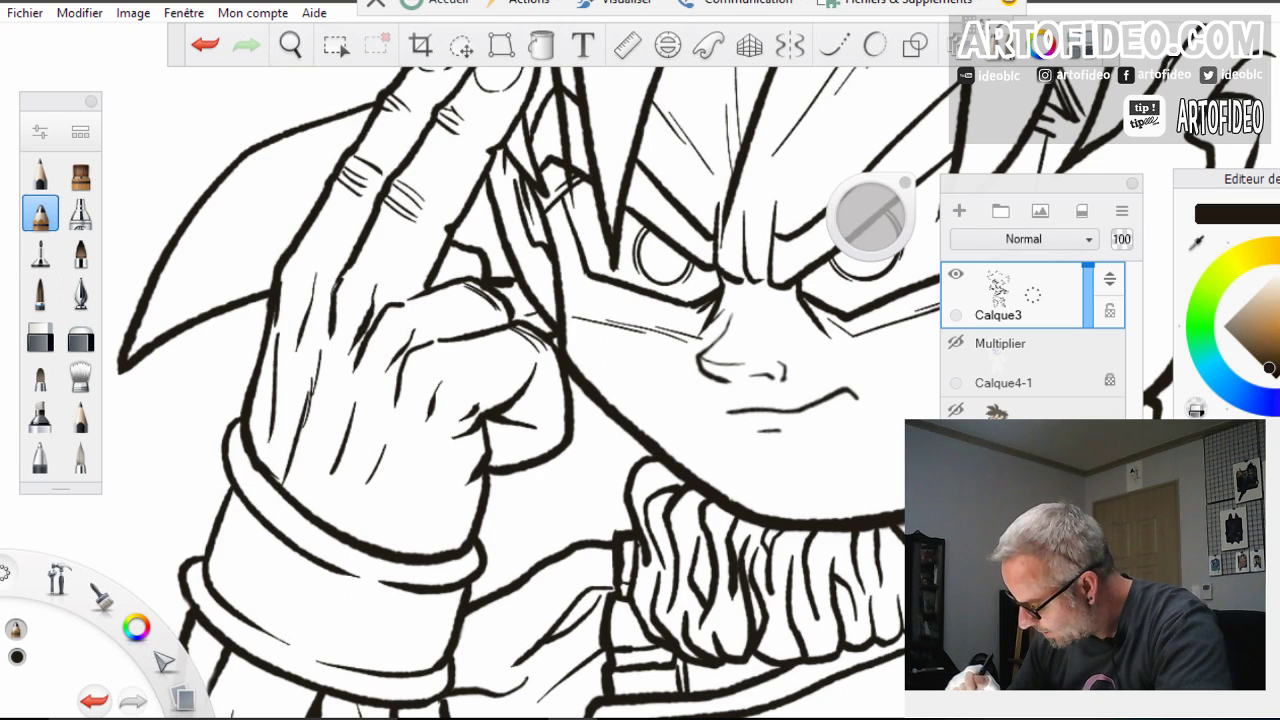
pyautogui.click(956, 410)
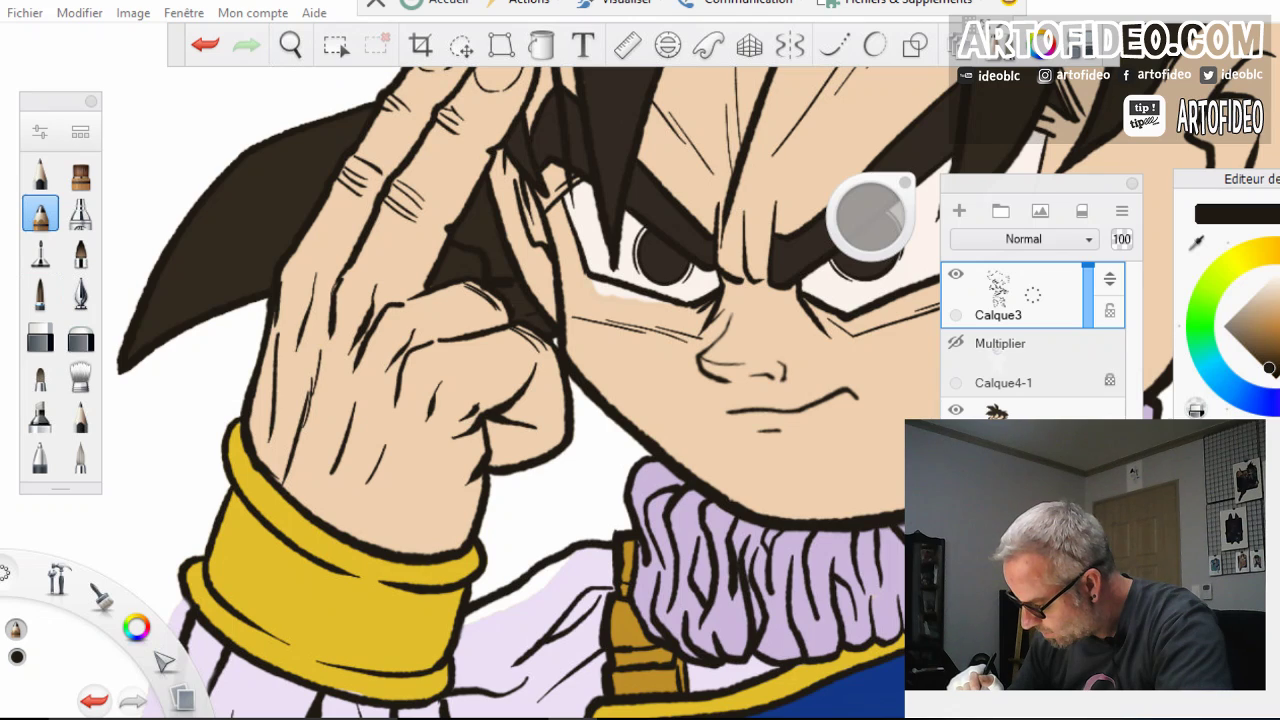
pyautogui.click(1034, 430)
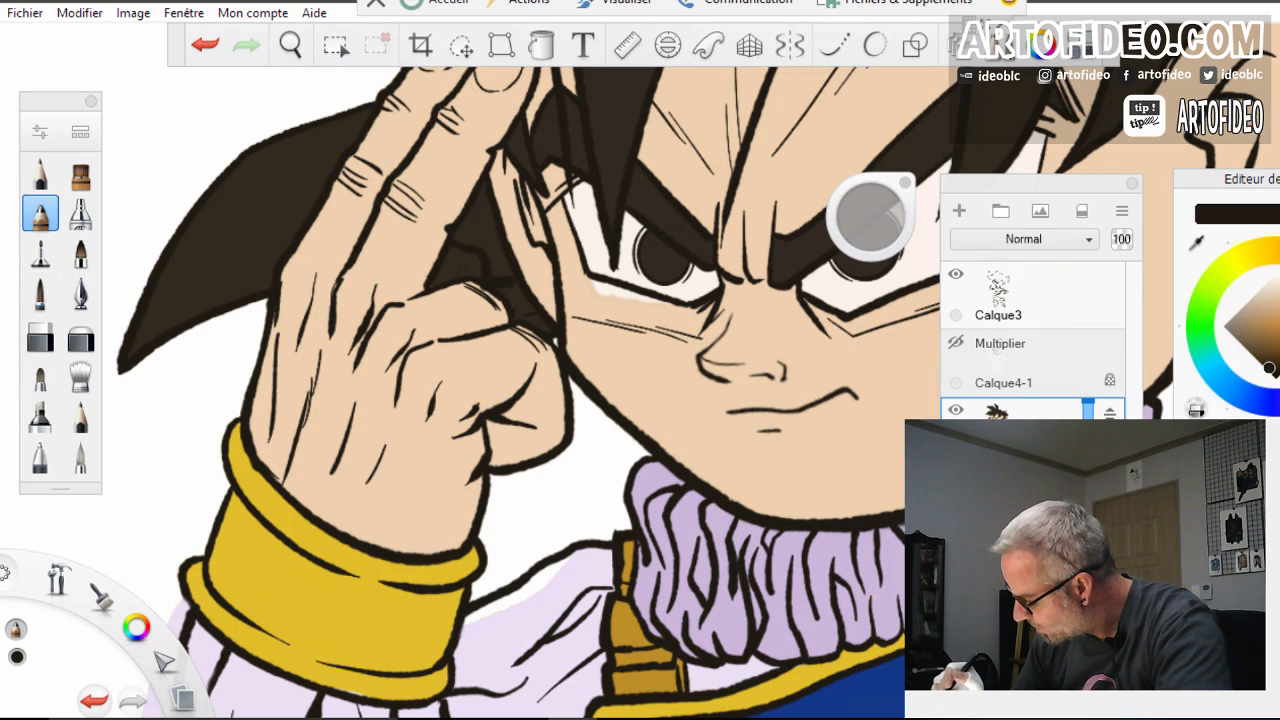
pyautogui.press('i')
pyautogui.click(640, 375)
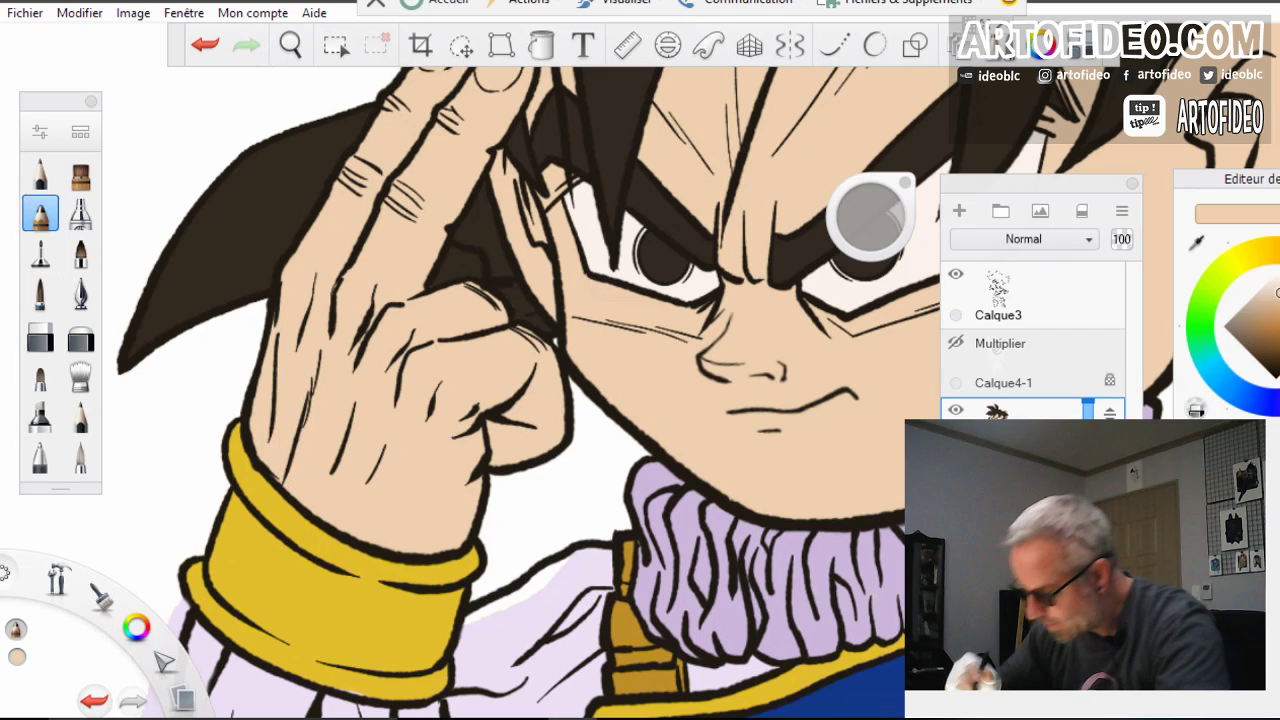
# Select the empty area around the character on Calque3 with the Magic Wand, using the add-to-selection mode for further areas
pyautogui.click(290, 45)
pyautogui.moveTo(410, 320)
pyautogui.mouseDown()
pyautogui.moveTo(507, 491)
pyautogui.moveTo(523, 431)
pyautogui.mouseUp()
pyautogui.click(566, 386)
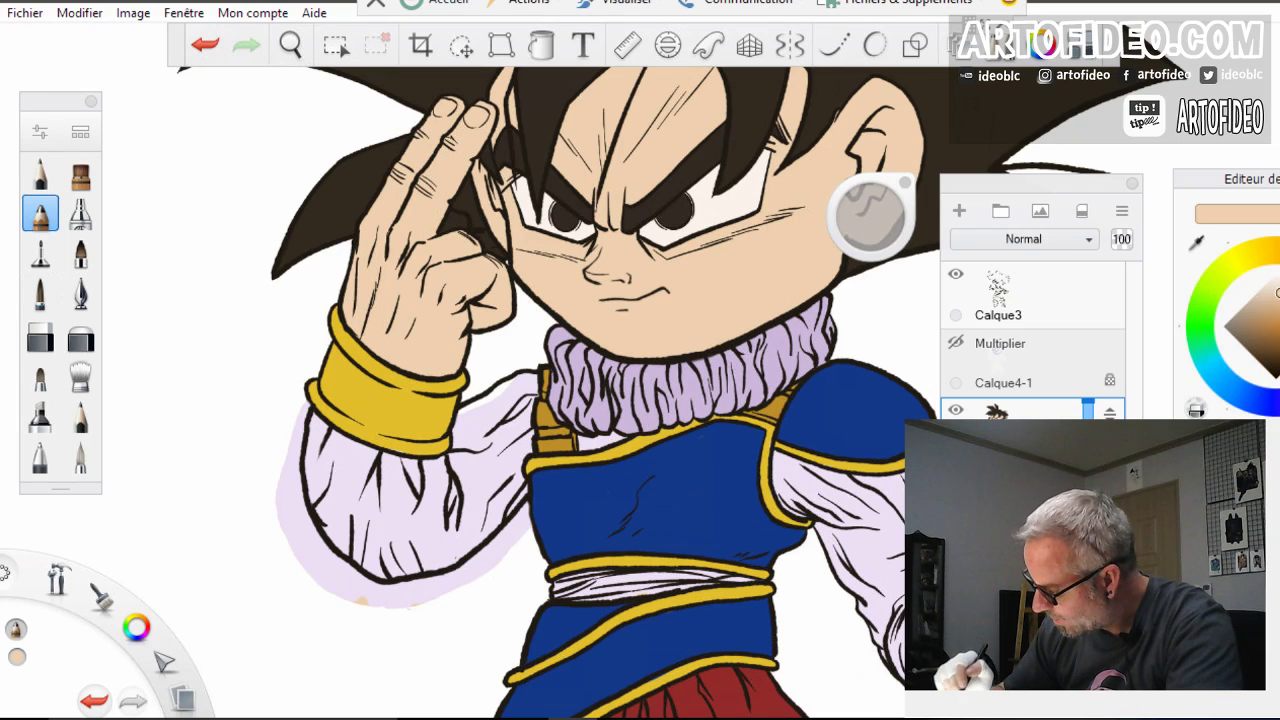
pyautogui.click(1033, 294)
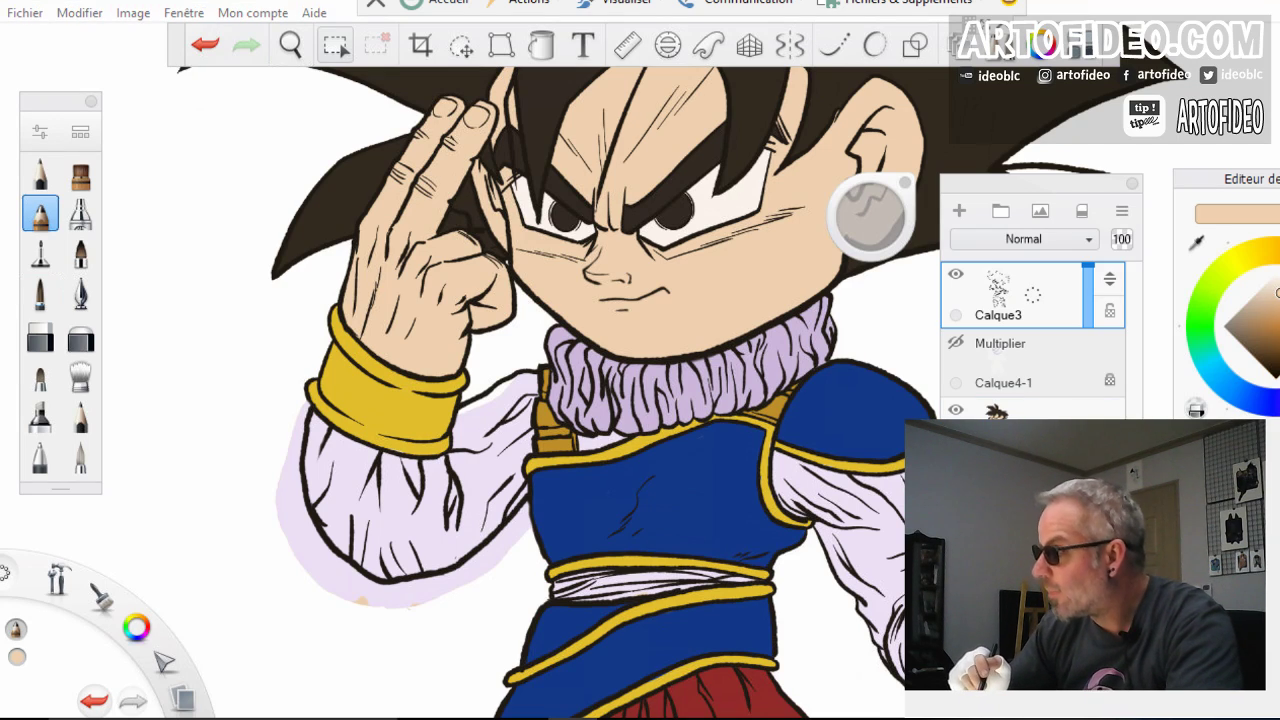
pyautogui.click(335, 45)
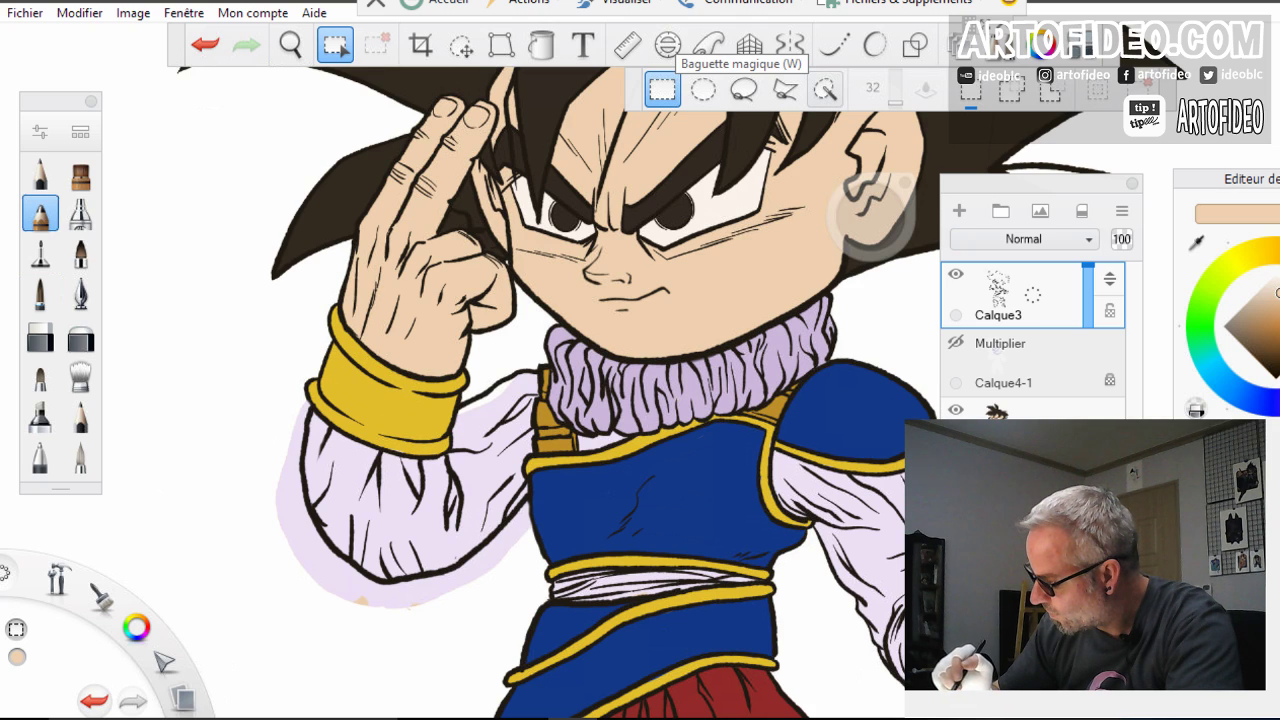
pyautogui.click(825, 89)
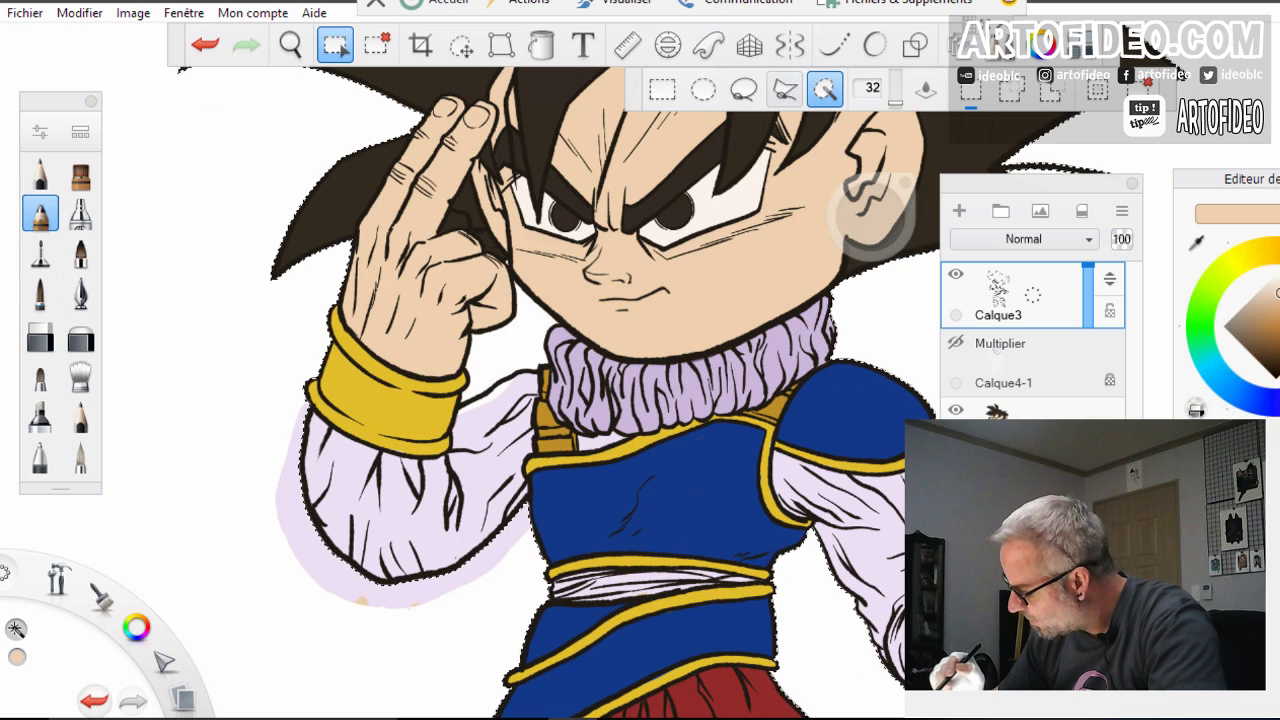
pyautogui.click(1011, 90)
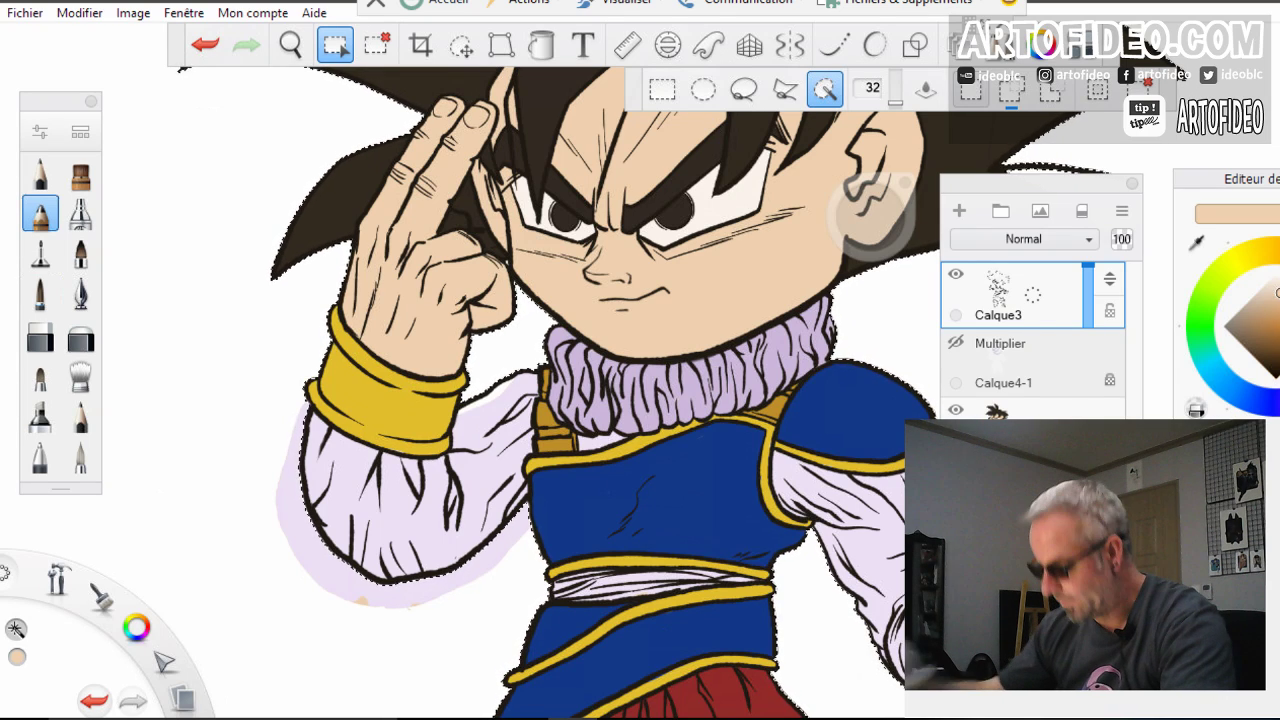
# Erase the lilac colour spilling outside the raised arm's sleeve on the flat colour layer, using a resized hard eraser within the selection
pyautogui.click(40, 338)
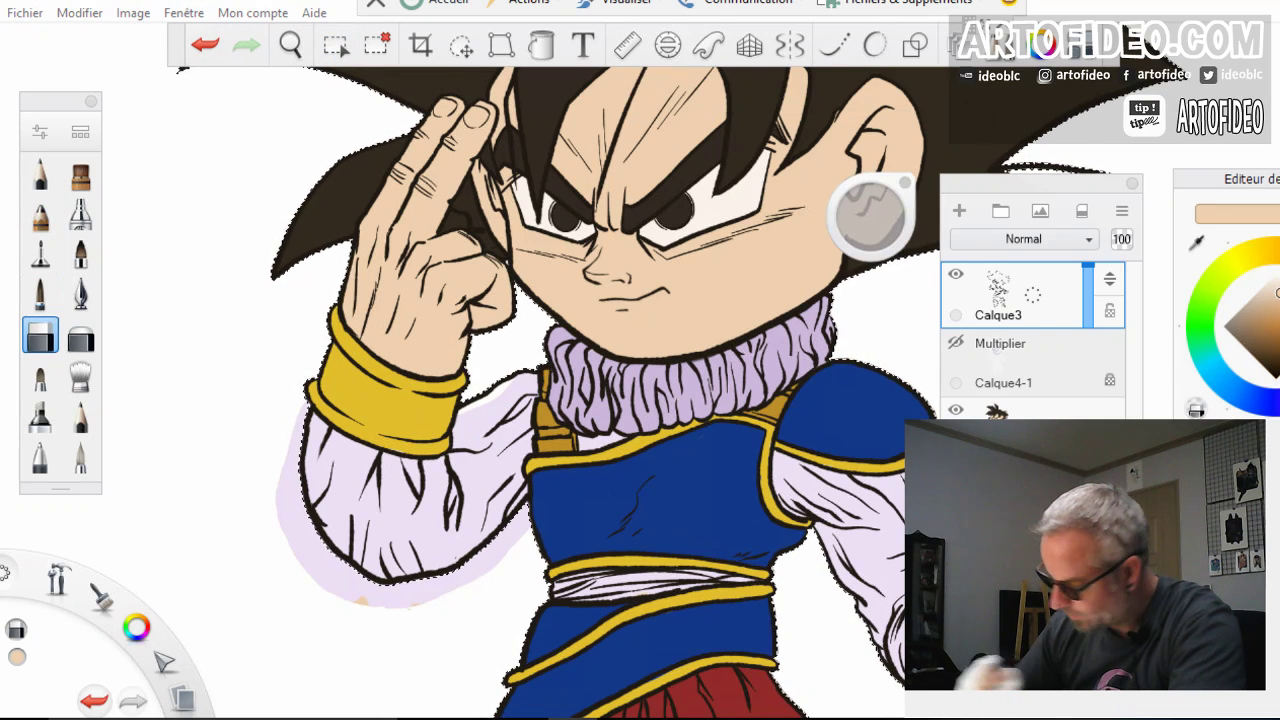
pyautogui.moveTo(870, 218); pyautogui.dragTo(868, 213)
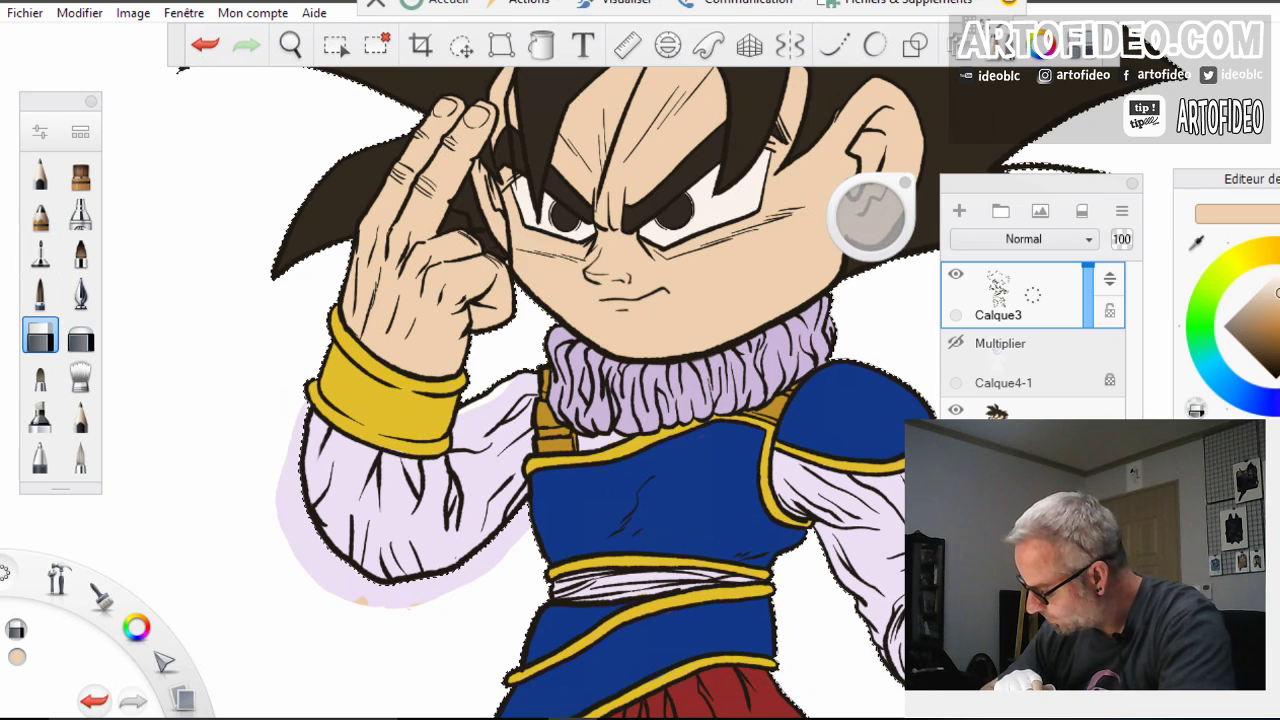
pyautogui.hotkey('ctrl', 'z')
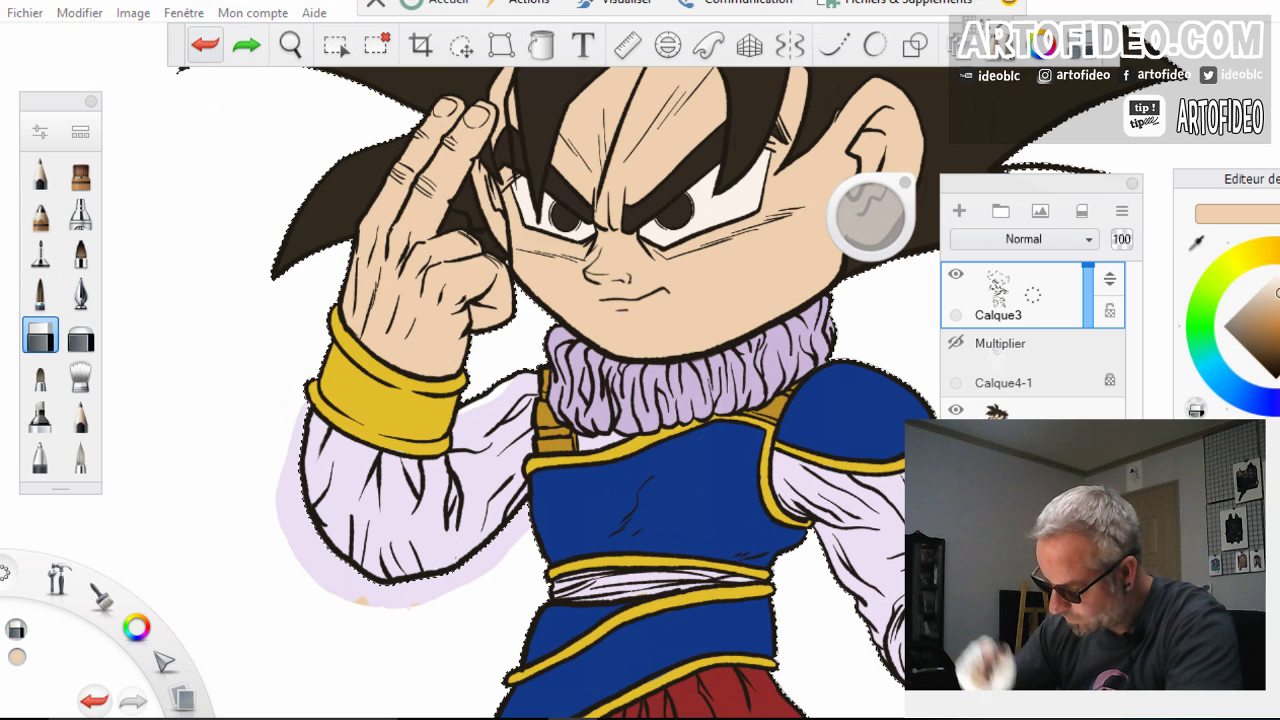
pyautogui.click(247, 45)
pyautogui.click(1032, 411)
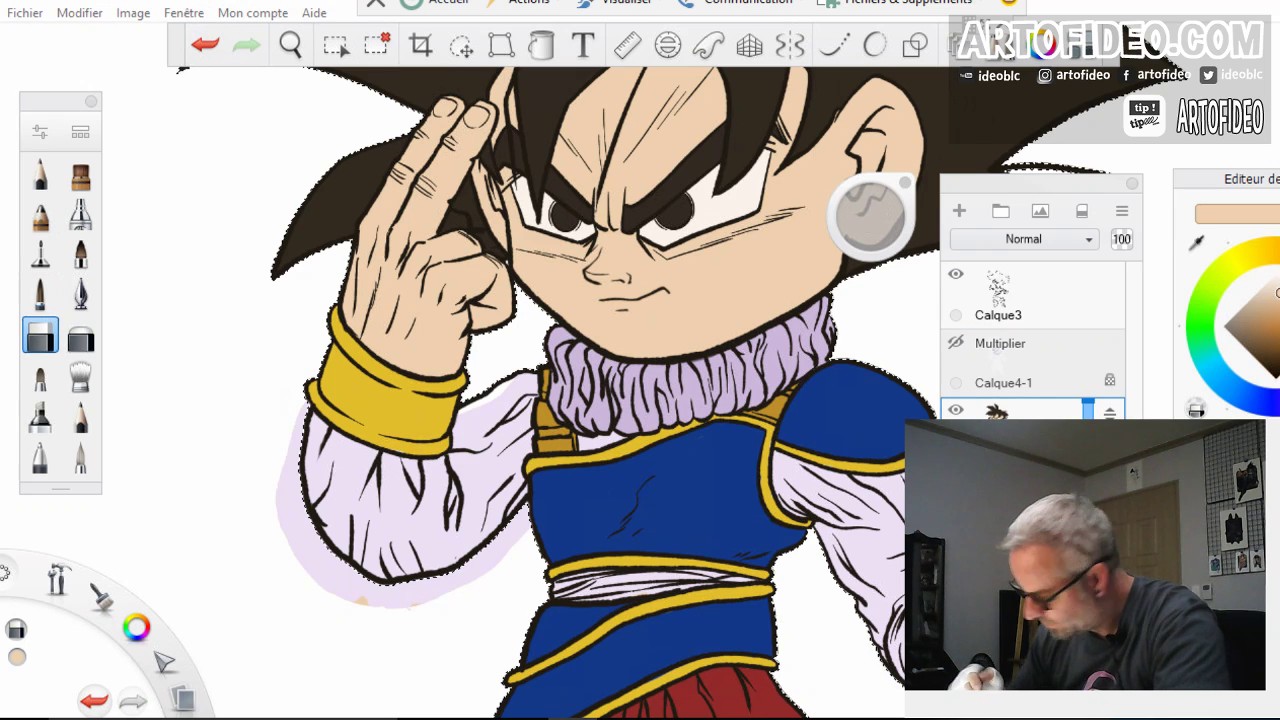
pyautogui.moveTo(292, 405)
pyautogui.mouseDown()
pyautogui.moveTo(297, 530)
pyautogui.moveTo(344, 585)
pyautogui.moveTo(402, 600)
pyautogui.moveTo(442, 590)
pyautogui.moveTo(530, 506)
pyautogui.mouseUp()
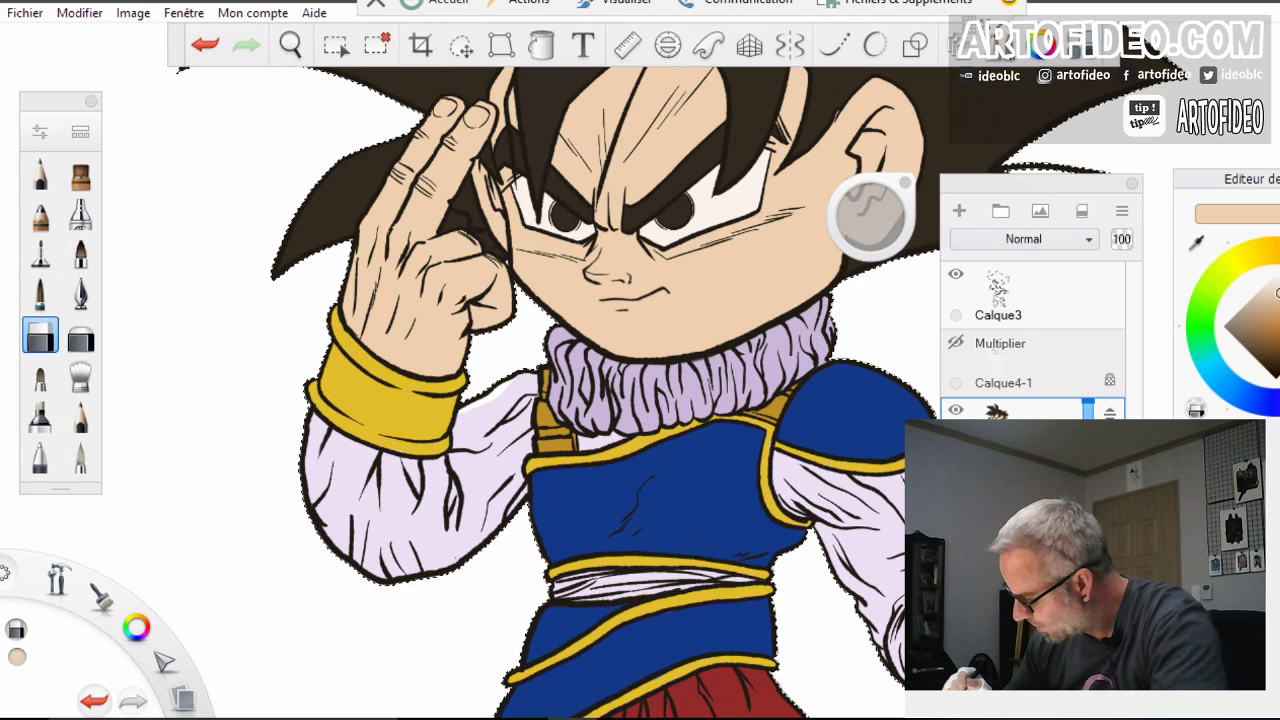
# Sample the sleeve's light lilac and fill the white gap along the raised sleeve's upper edge with a resized brush
pyautogui.click(335, 45)
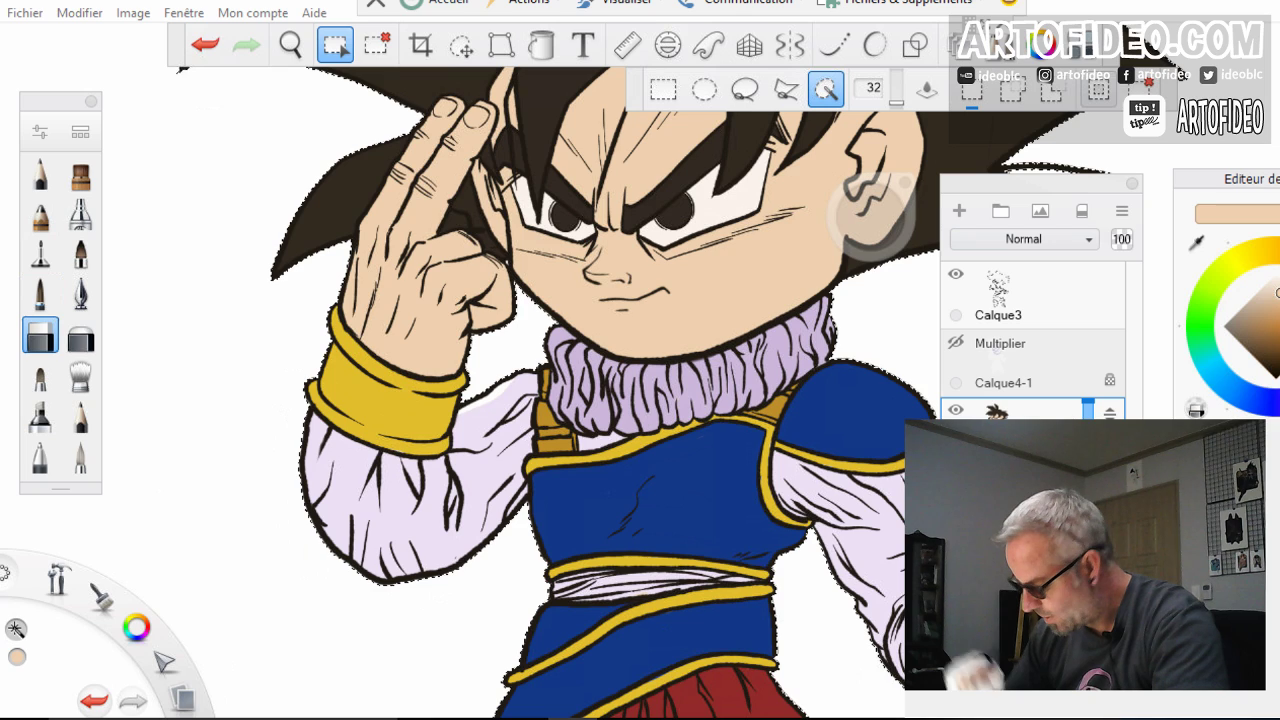
pyautogui.press('b')
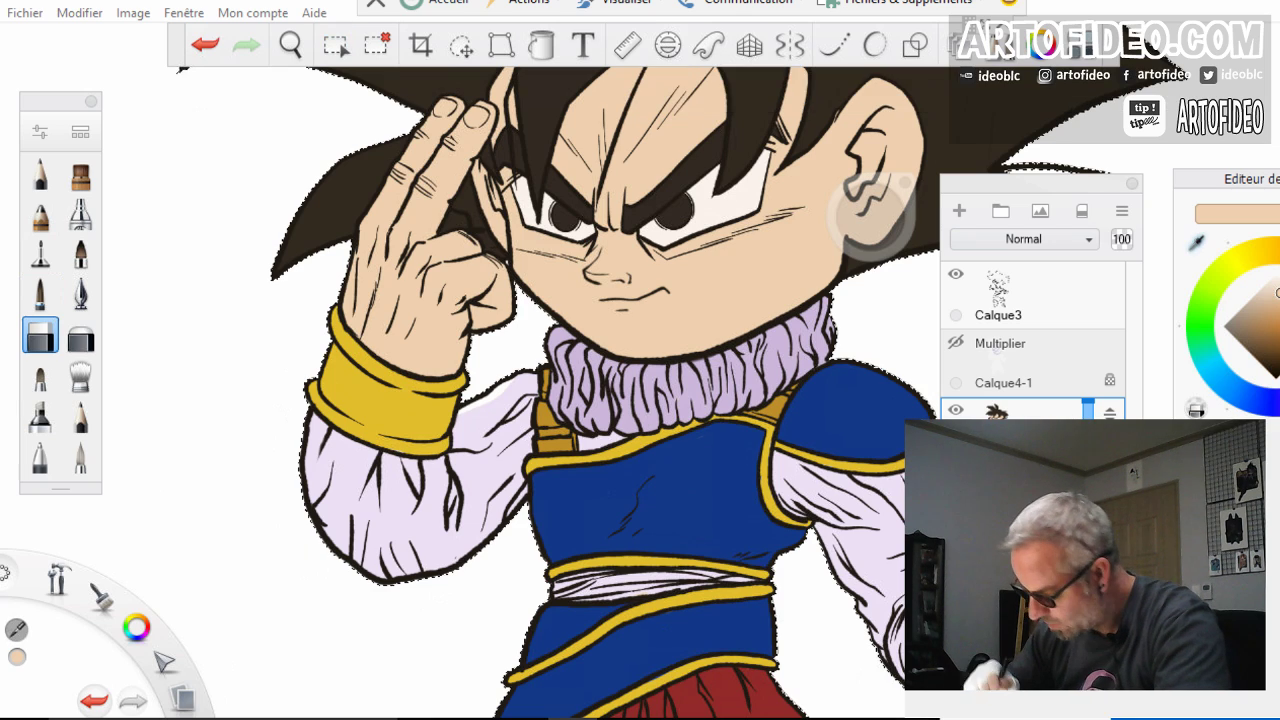
pyautogui.keyDown('alt'); pyautogui.click(490, 450); pyautogui.keyUp('alt')
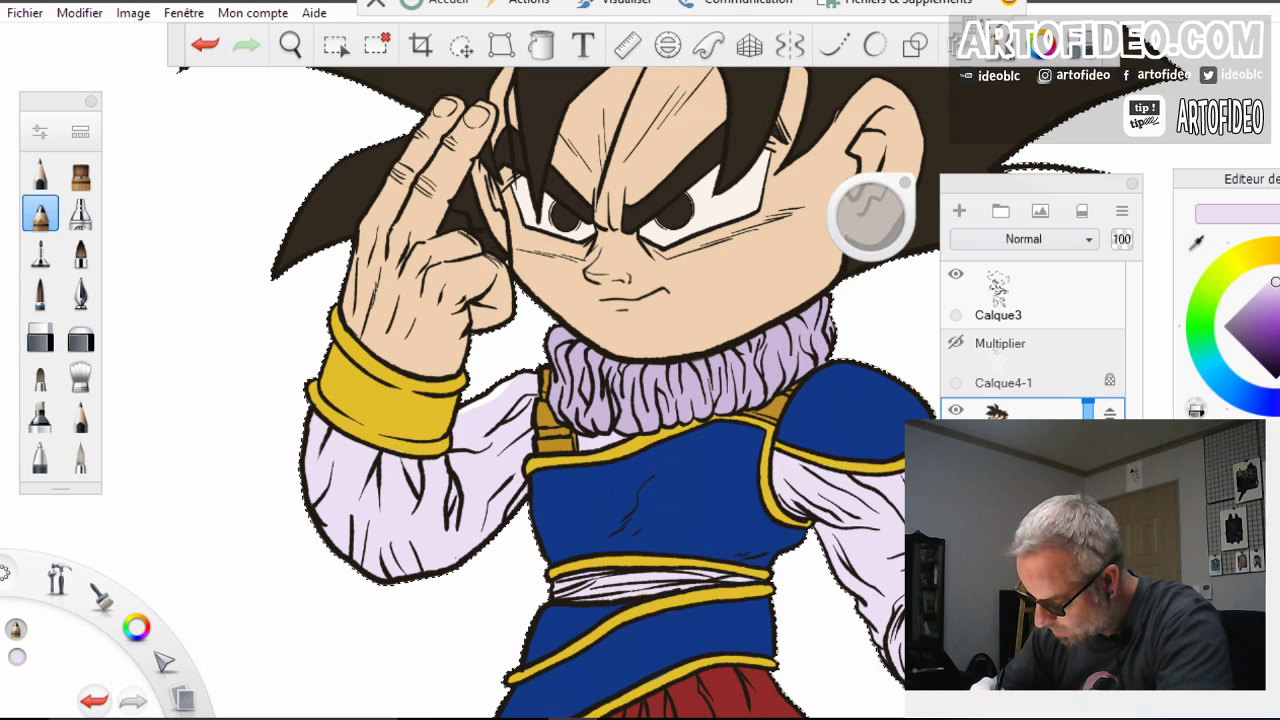
pyautogui.moveTo(508, 384); pyautogui.dragTo(434, 437)
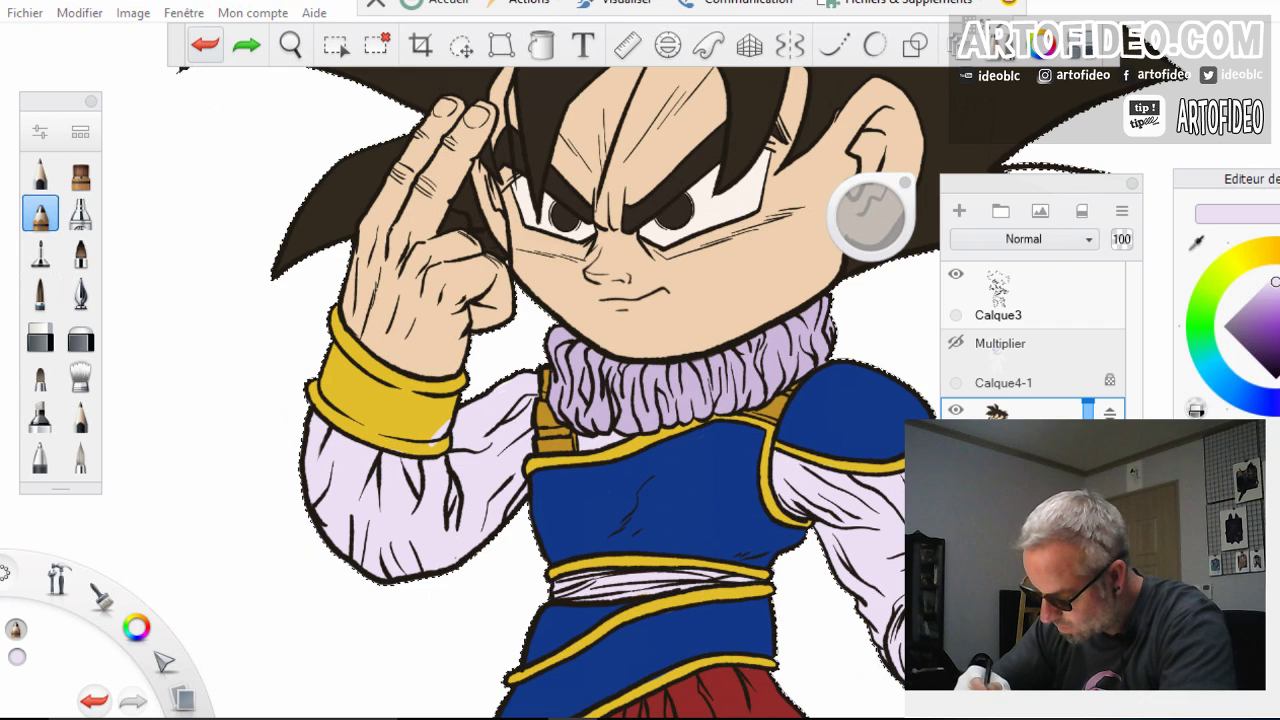
pyautogui.hotkey('ctrl', 'z')
pyautogui.click(40, 254)
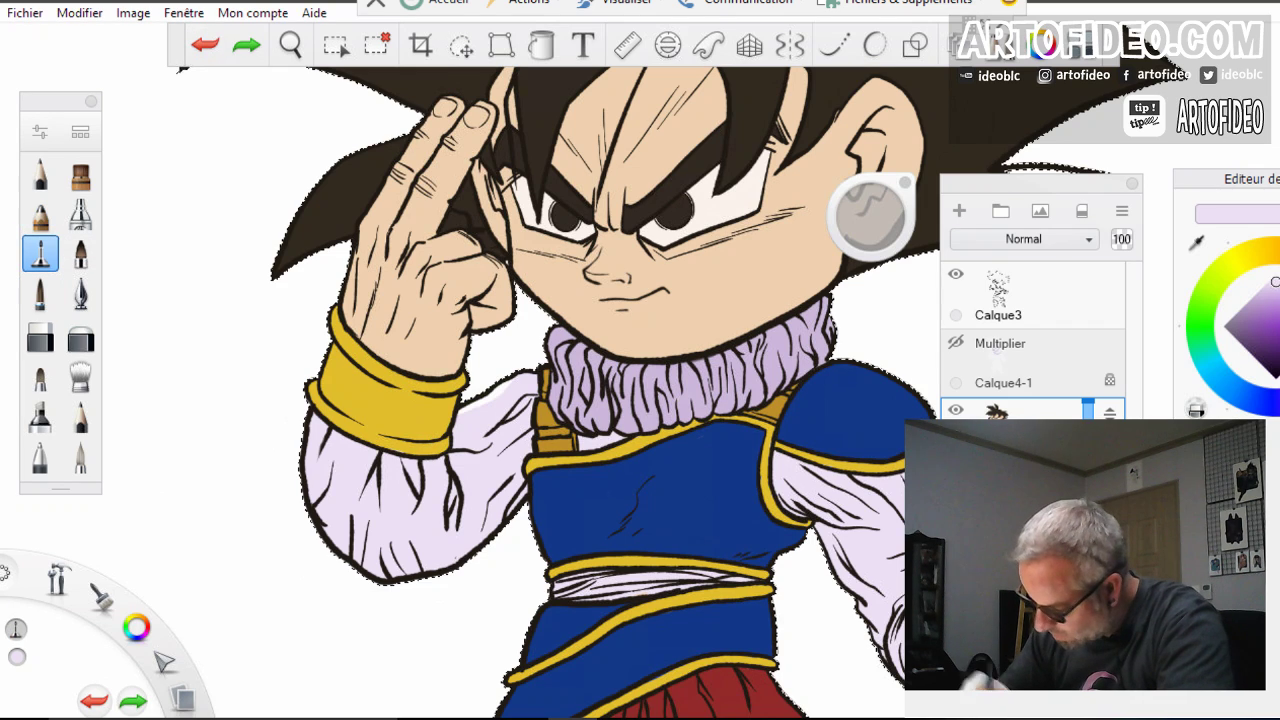
pyautogui.moveTo(860, 214); pyautogui.dragTo(857, 229)
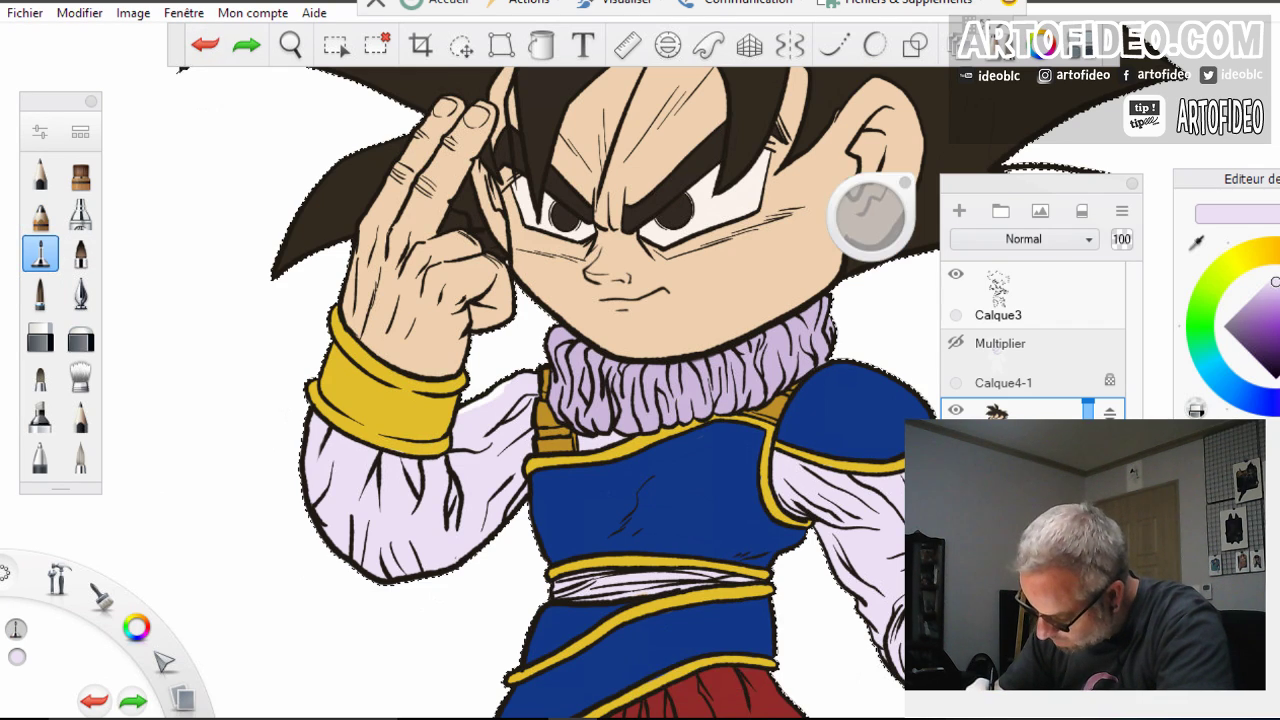
pyautogui.click(274, 408)
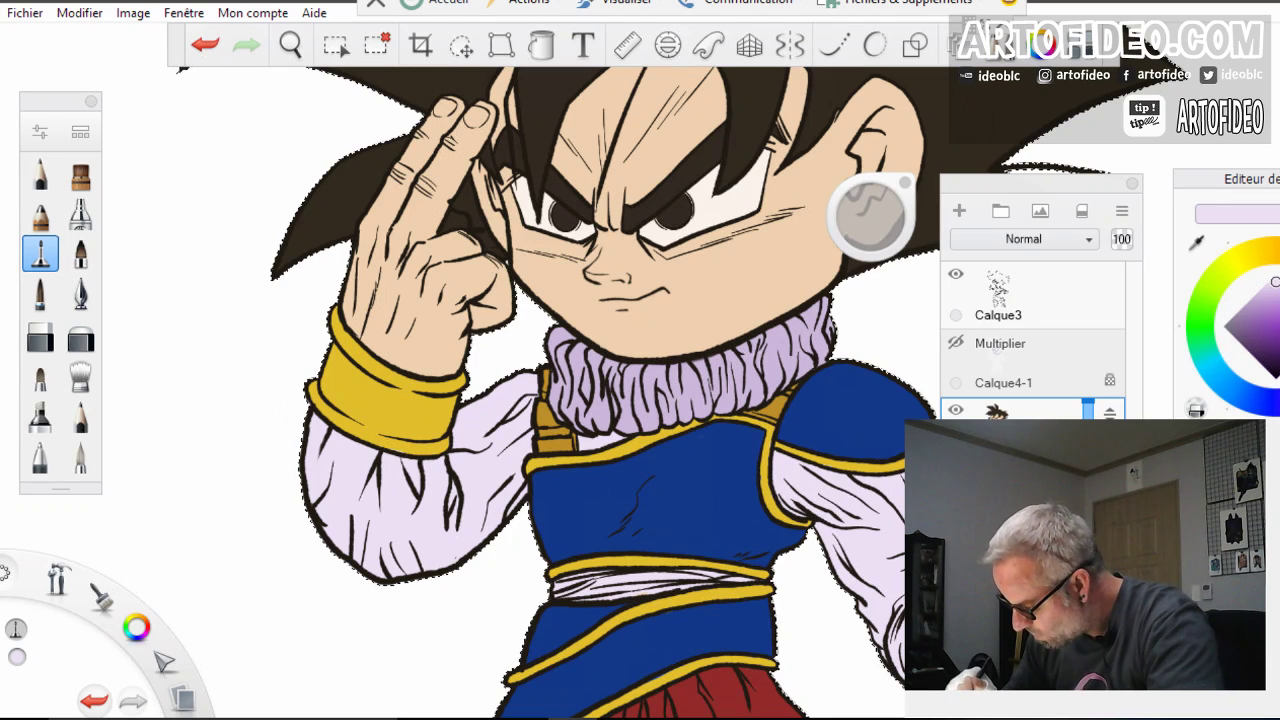
# Show and activate the Multiplier layer Calque4-1, and set up a tapered brush with a medium lilac as the shading colour
pyautogui.click(956, 343)
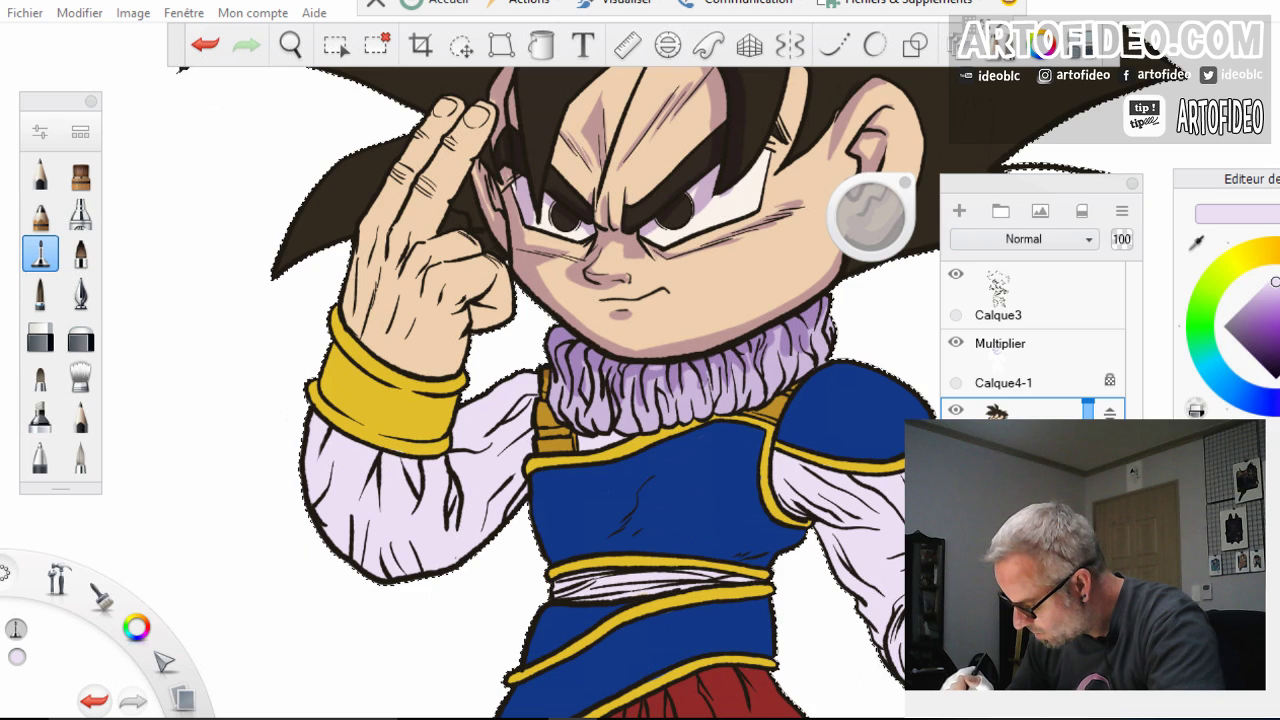
pyautogui.click(1032, 362)
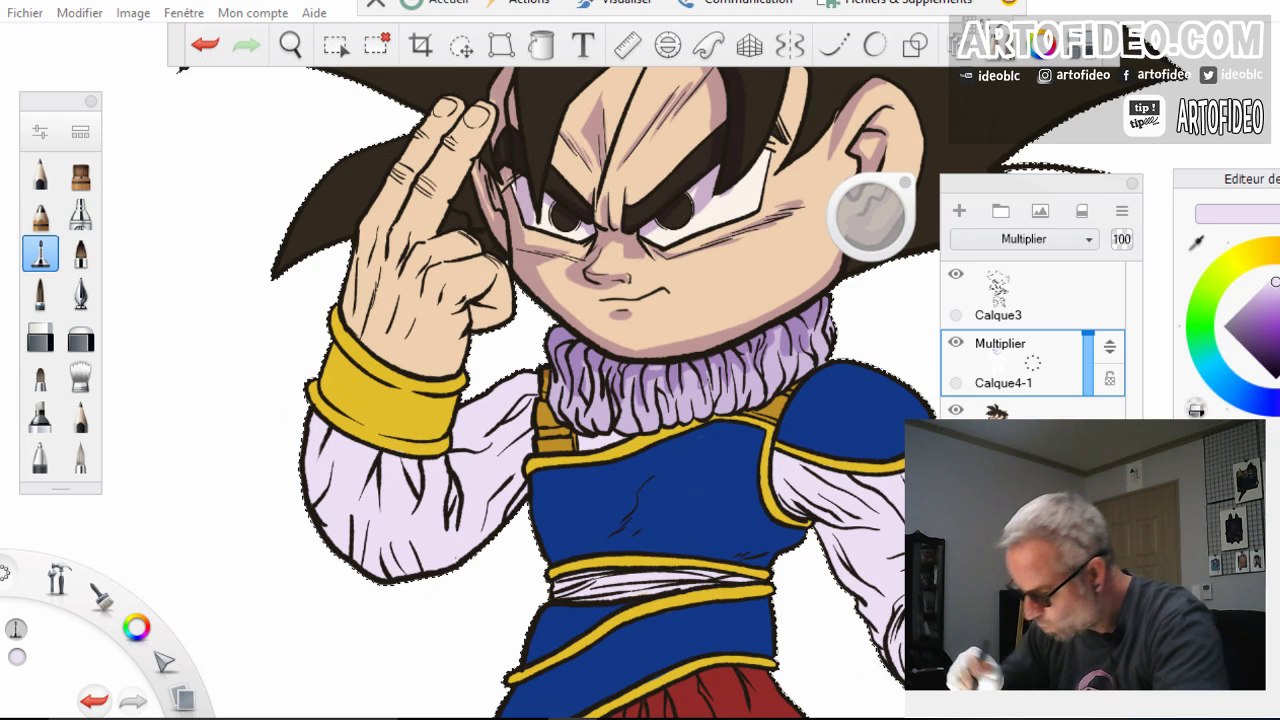
pyautogui.click(335, 44)
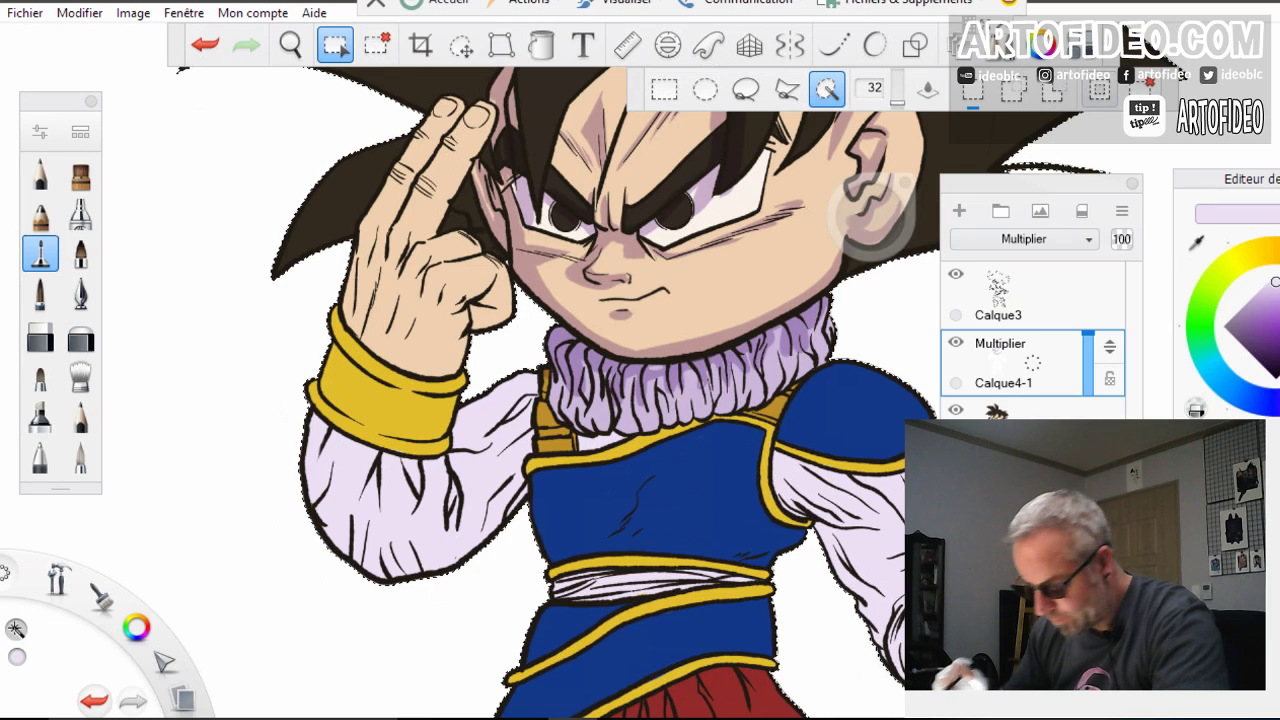
pyautogui.click(41, 336)
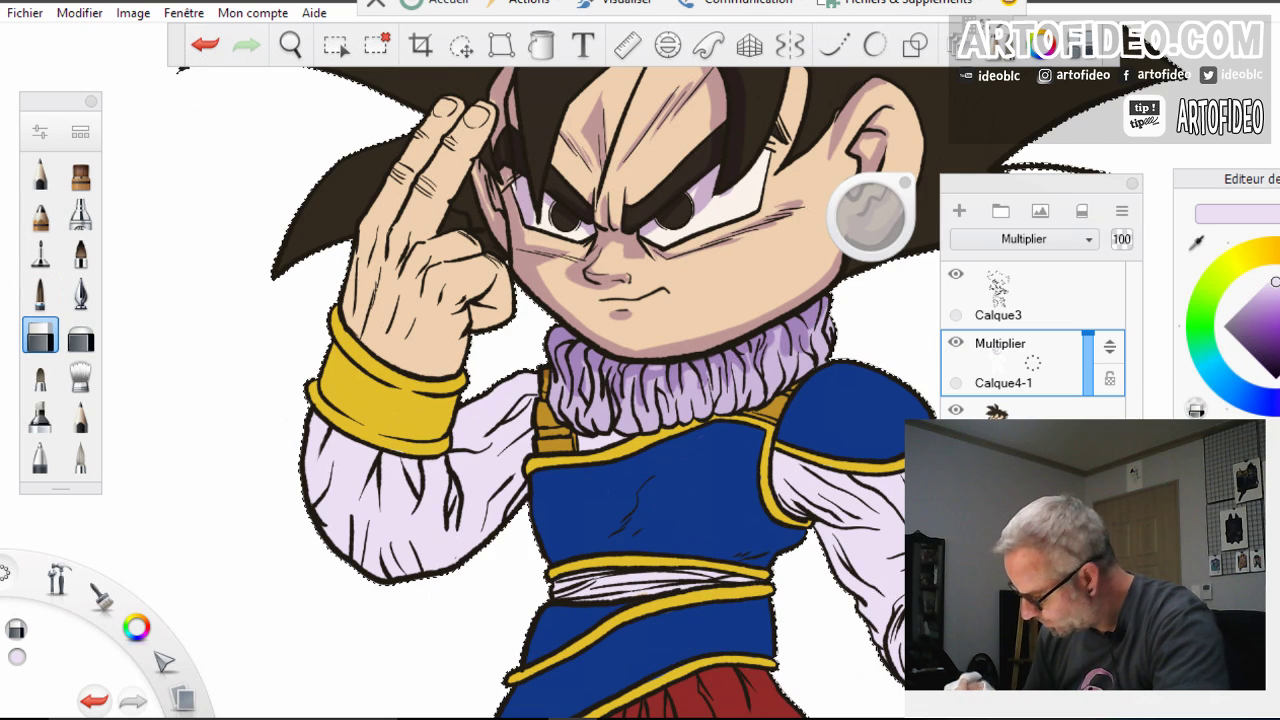
pyautogui.click(335, 44)
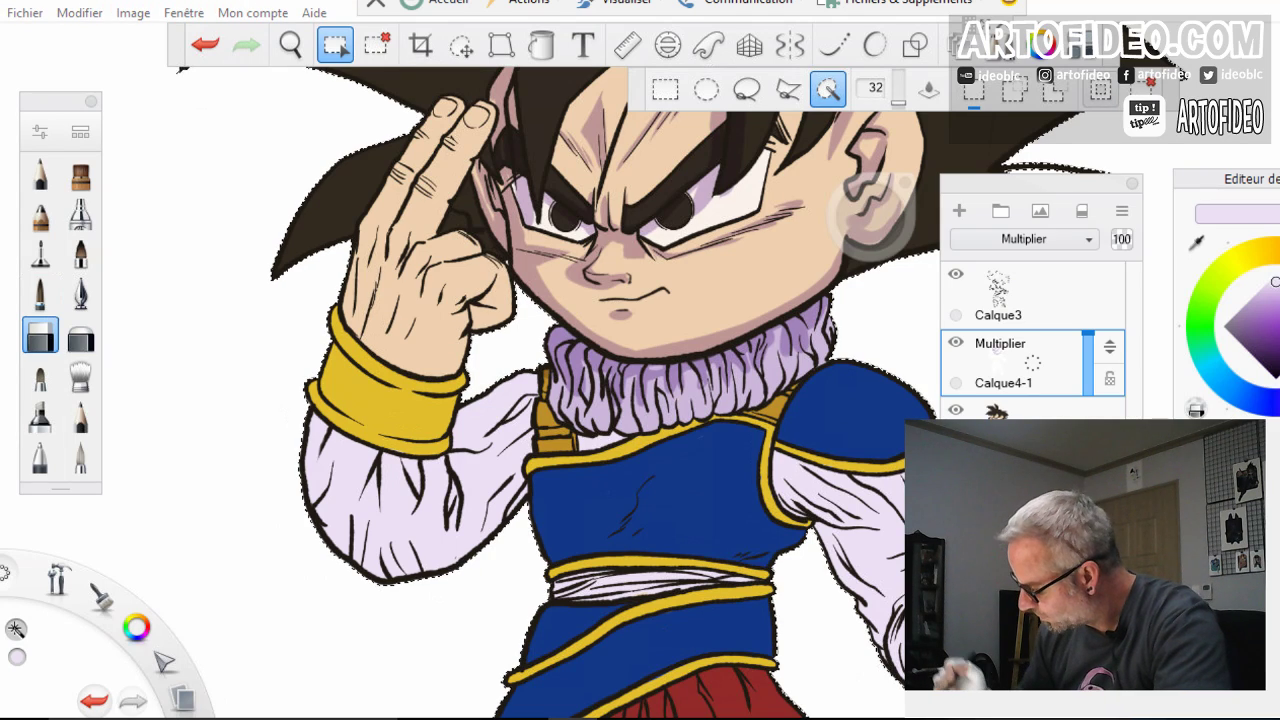
pyautogui.click(41, 254)
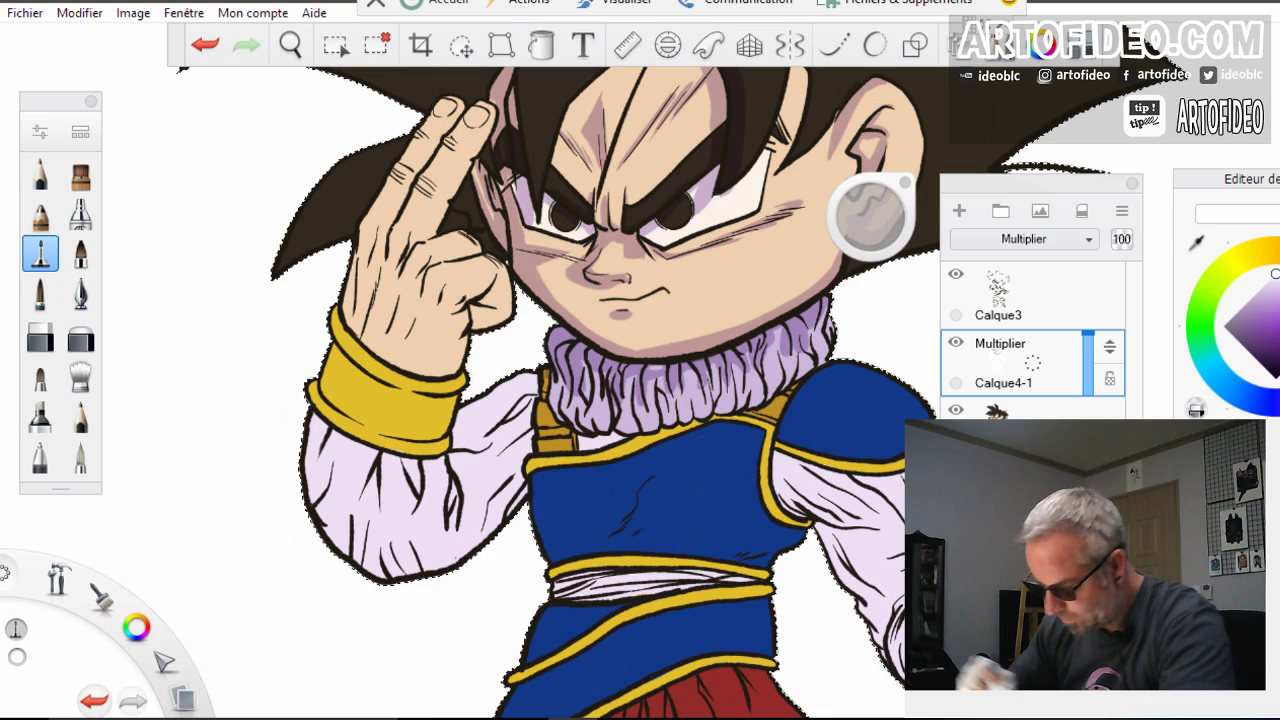
pyautogui.click(41, 295)
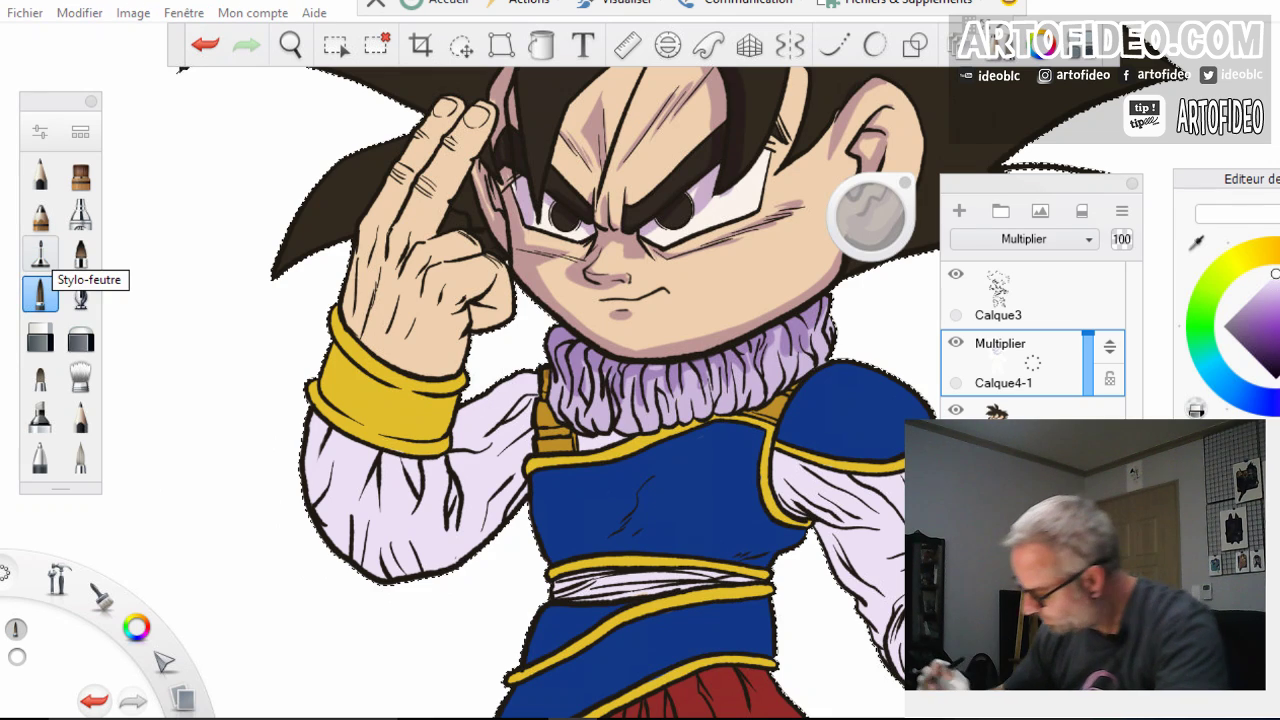
pyautogui.click(1268, 295)
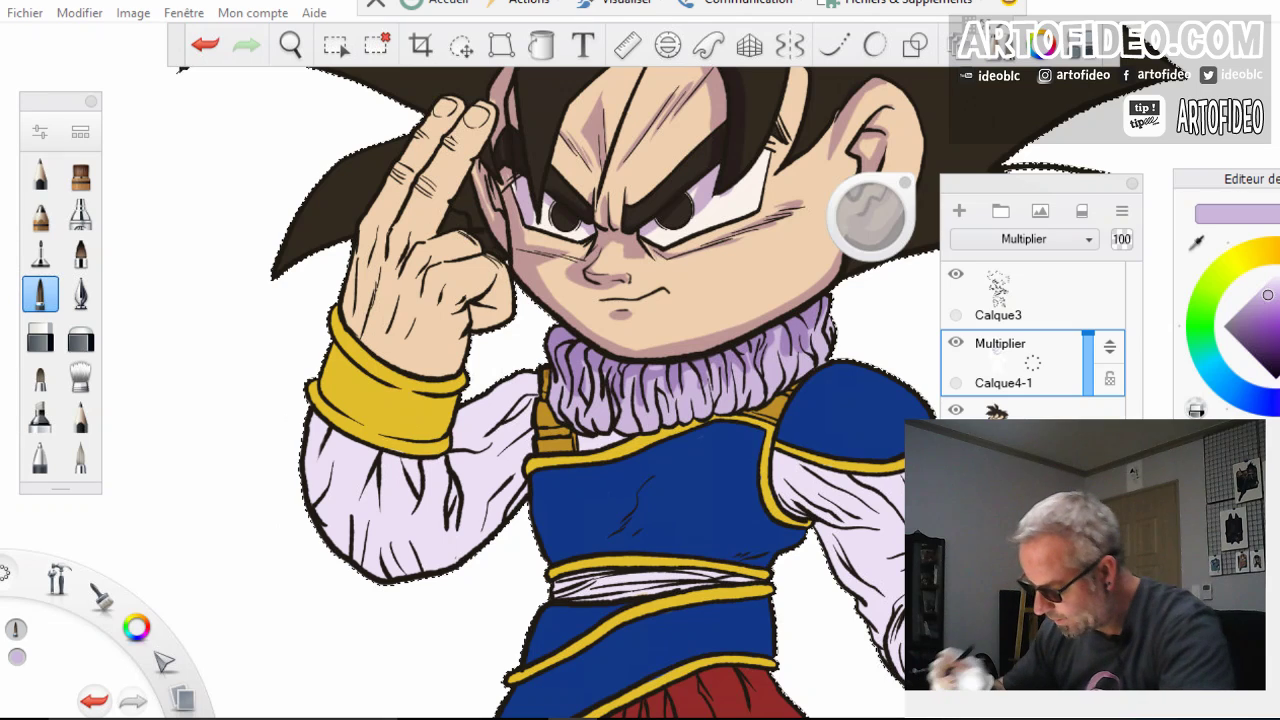
# Paint a tapering shadow along the left side of the topmost hair spike on the Multiplier layer
pyautogui.click(290, 45)
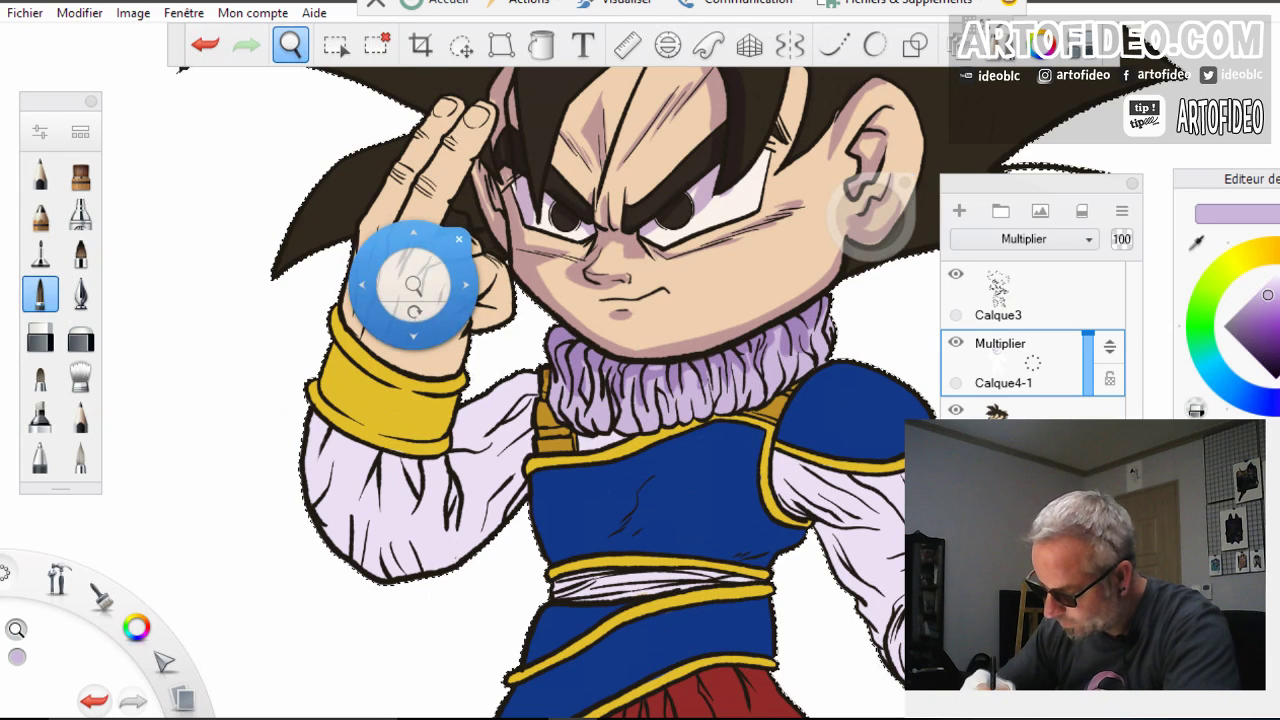
pyautogui.moveTo(420, 310); pyautogui.dragTo(315, 612)
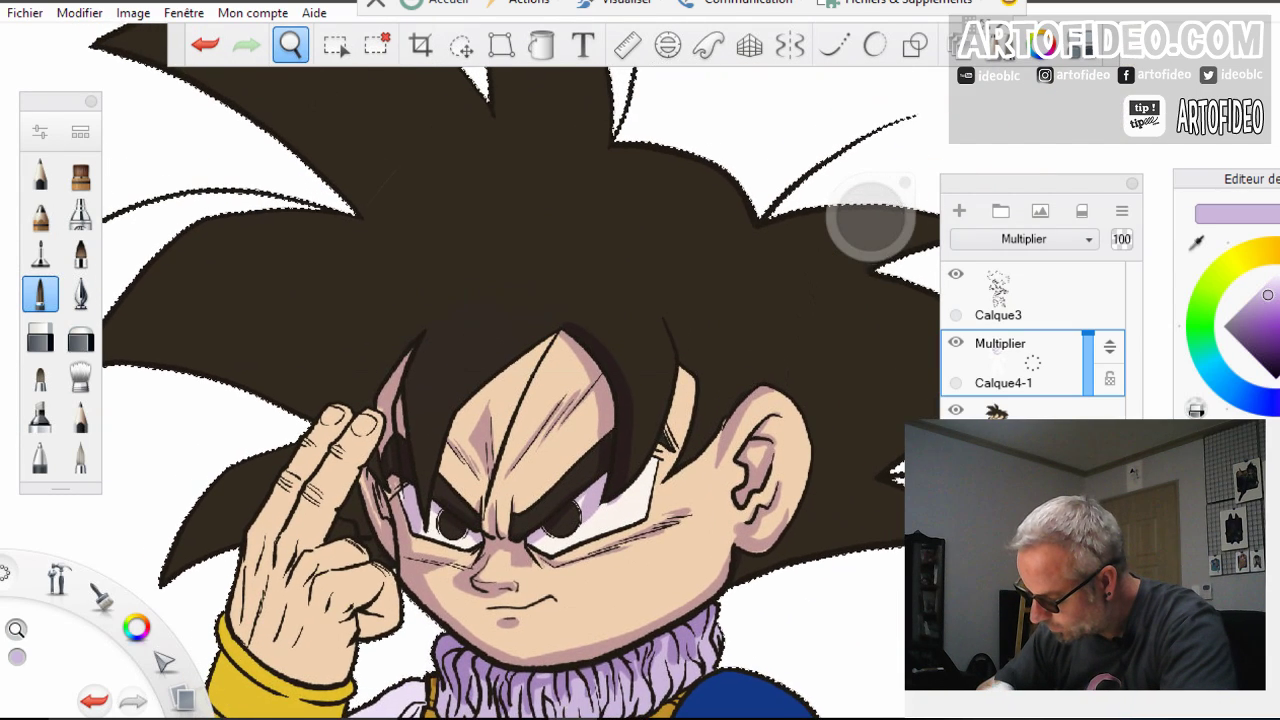
pyautogui.moveTo(420, 336); pyautogui.dragTo(382, 392)
pyautogui.moveTo(507, 443); pyautogui.dragTo(497, 457)
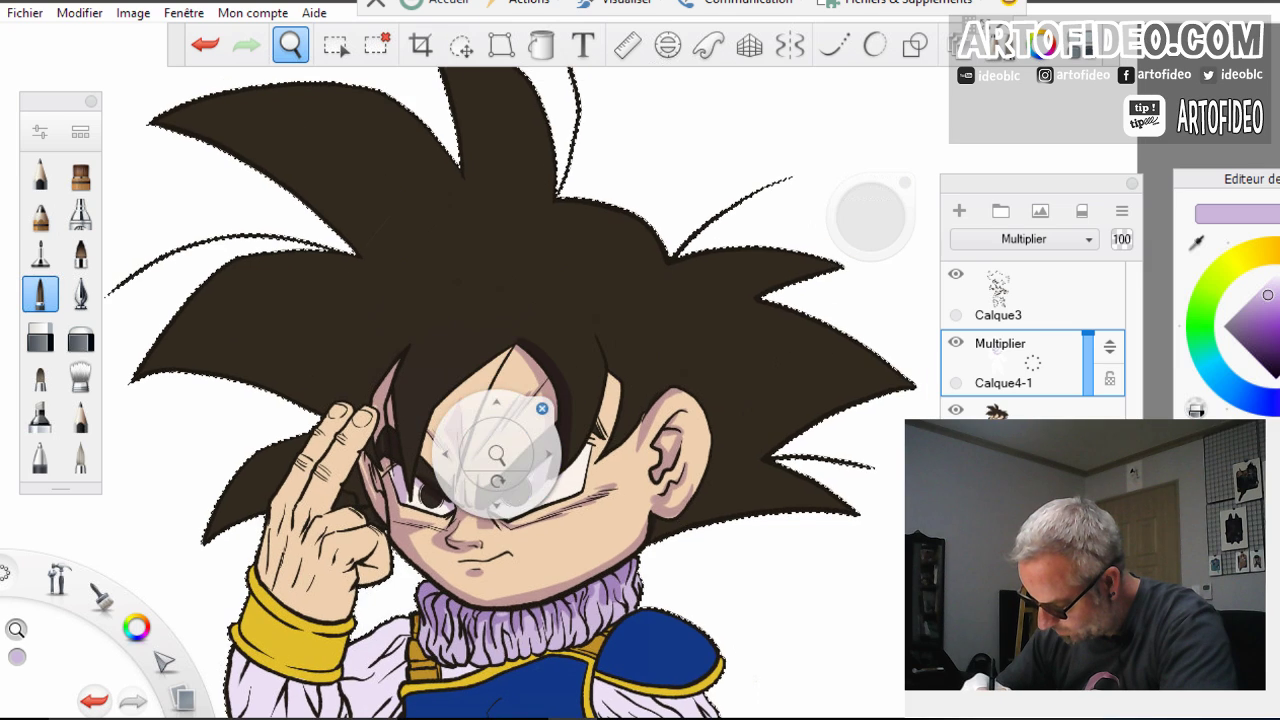
pyautogui.click(543, 409)
pyautogui.press('b')
pyautogui.moveTo(865, 223); pyautogui.dragTo(870, 216)
pyautogui.press('space')
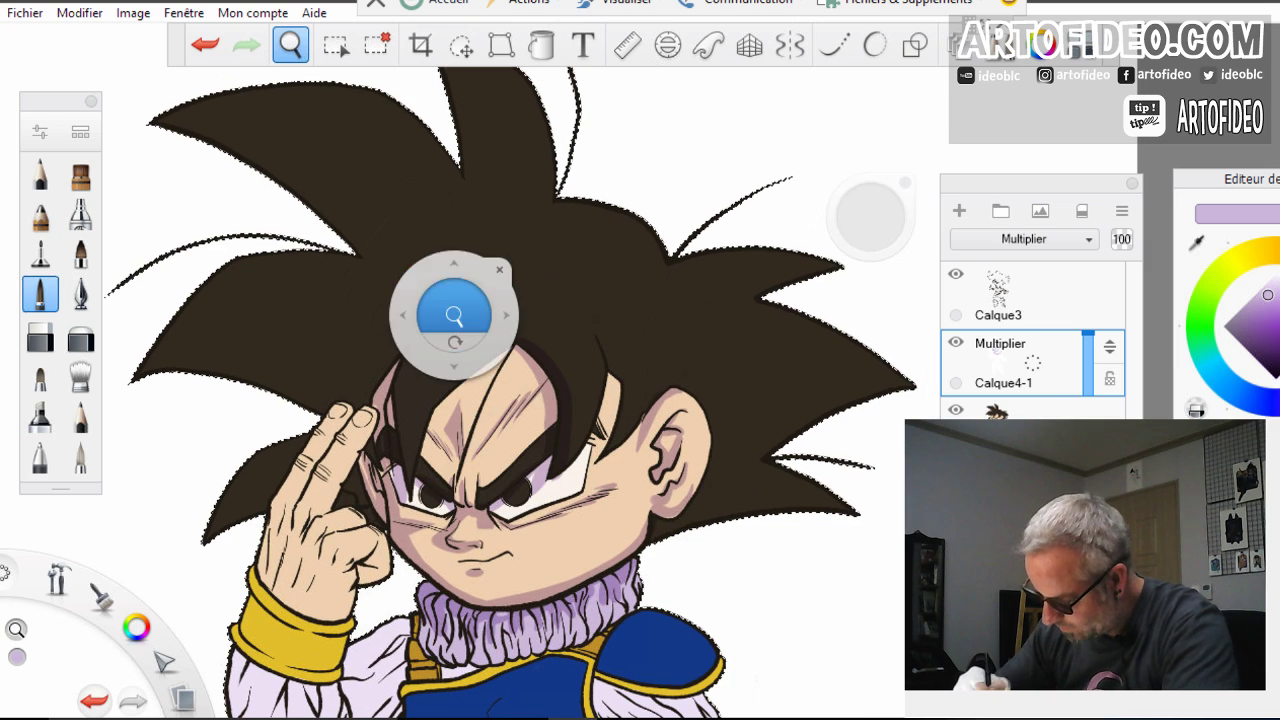
pyautogui.moveTo(456, 317); pyautogui.dragTo(459, 420)
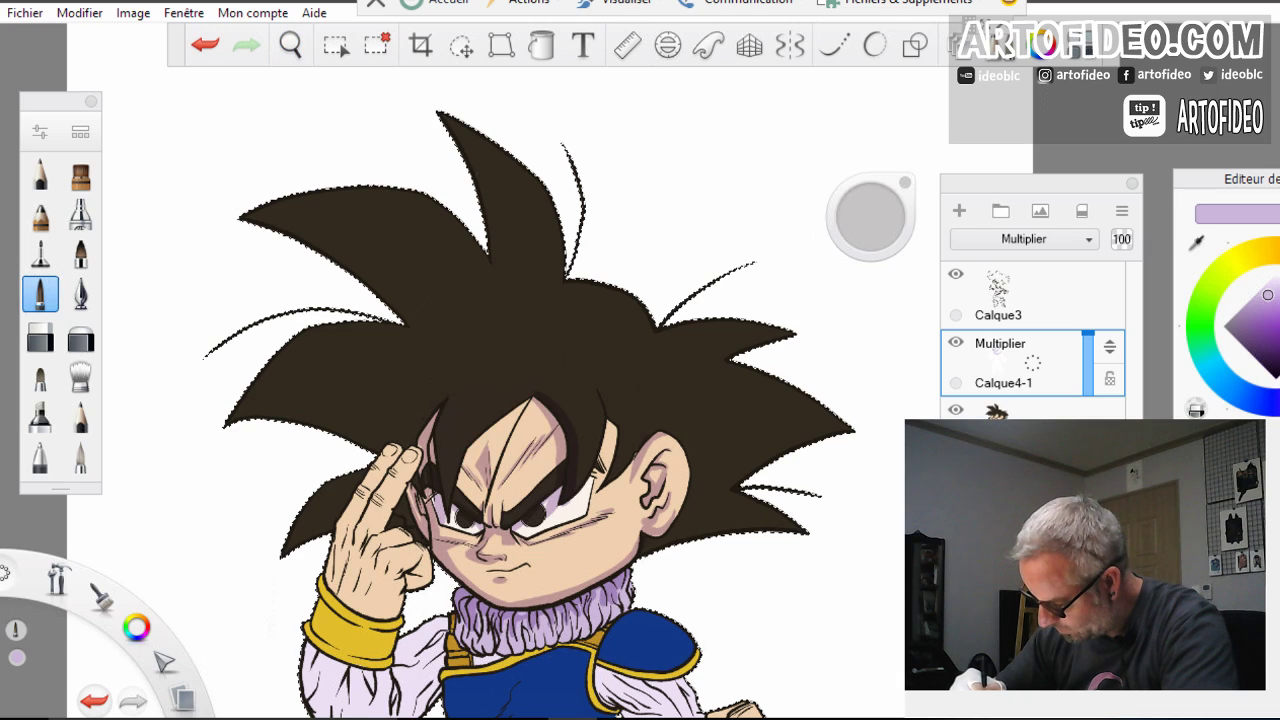
pyautogui.moveTo(462, 134); pyautogui.dragTo(506, 264)
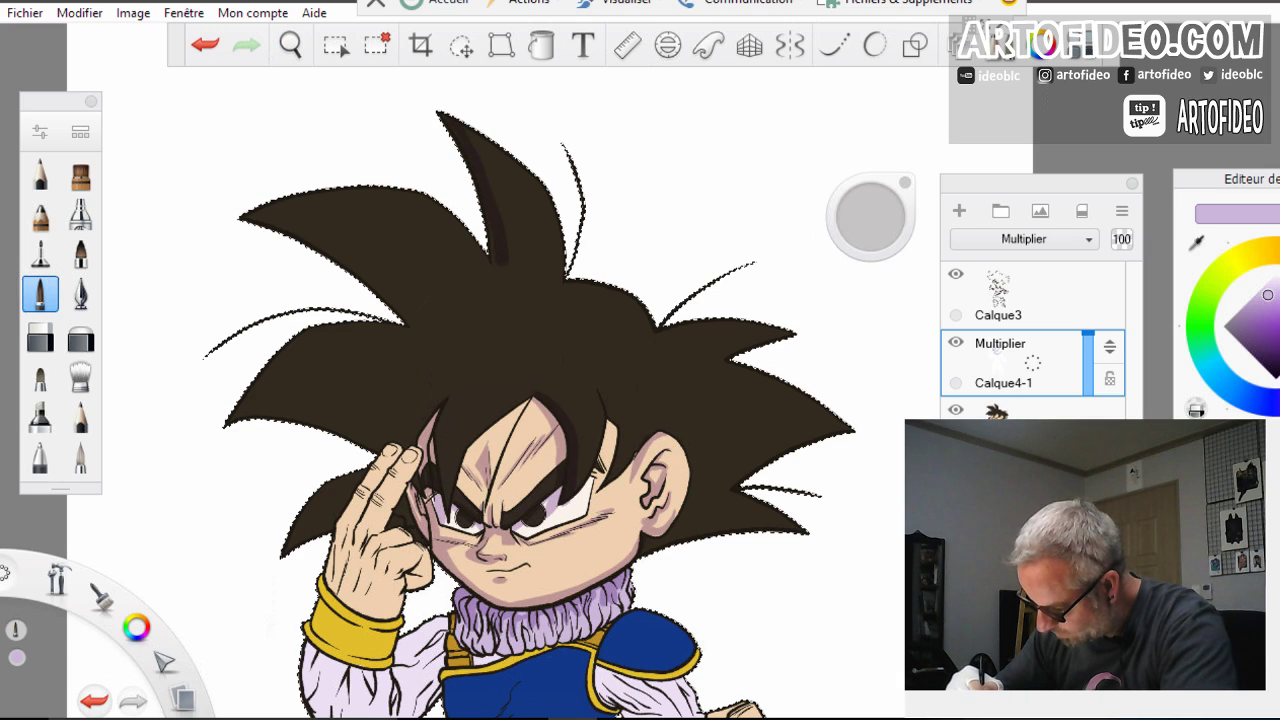
pyautogui.moveTo(476, 146); pyautogui.dragTo(518, 262)
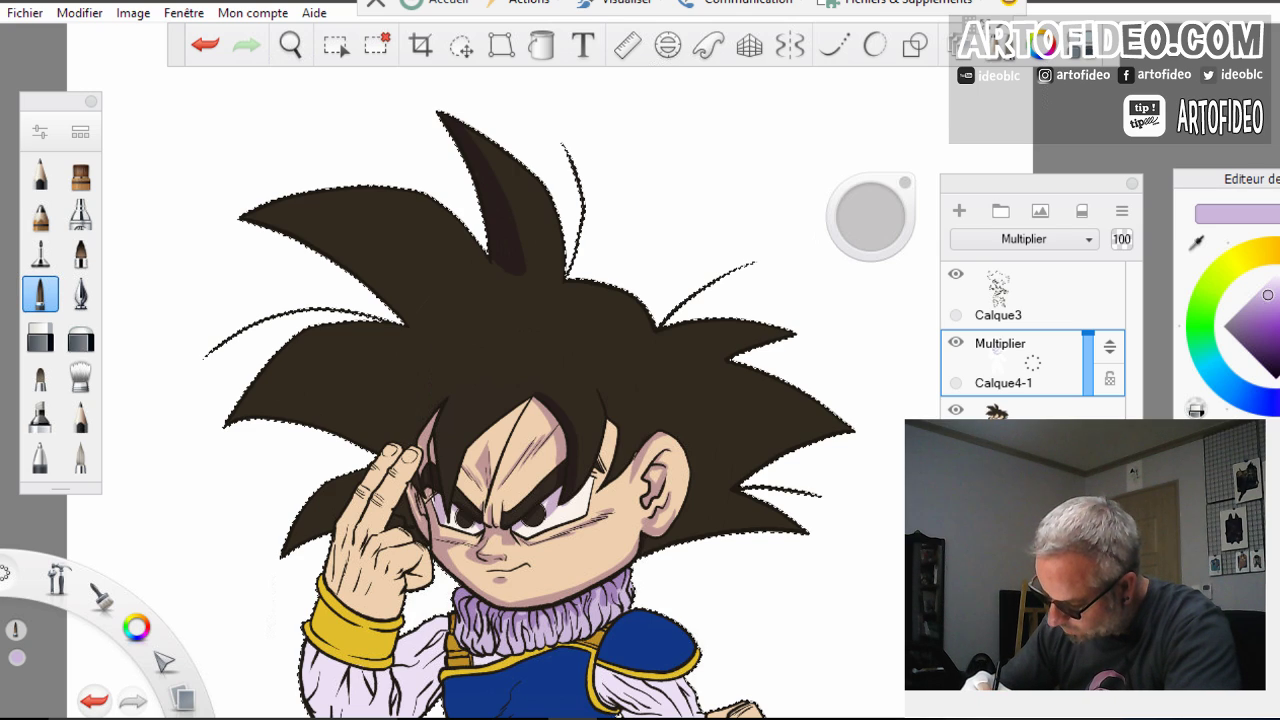
# Shade the lower edge of the upper-left hair spike from its tip to its base
pyautogui.moveTo(440, 302); pyautogui.dragTo(250, 214)
pyautogui.moveTo(448, 309)
pyautogui.mouseDown()
pyautogui.moveTo(398, 314)
pyautogui.moveTo(292, 233)
pyautogui.mouseUp()
pyautogui.moveTo(414, 301); pyautogui.dragTo(336, 258)
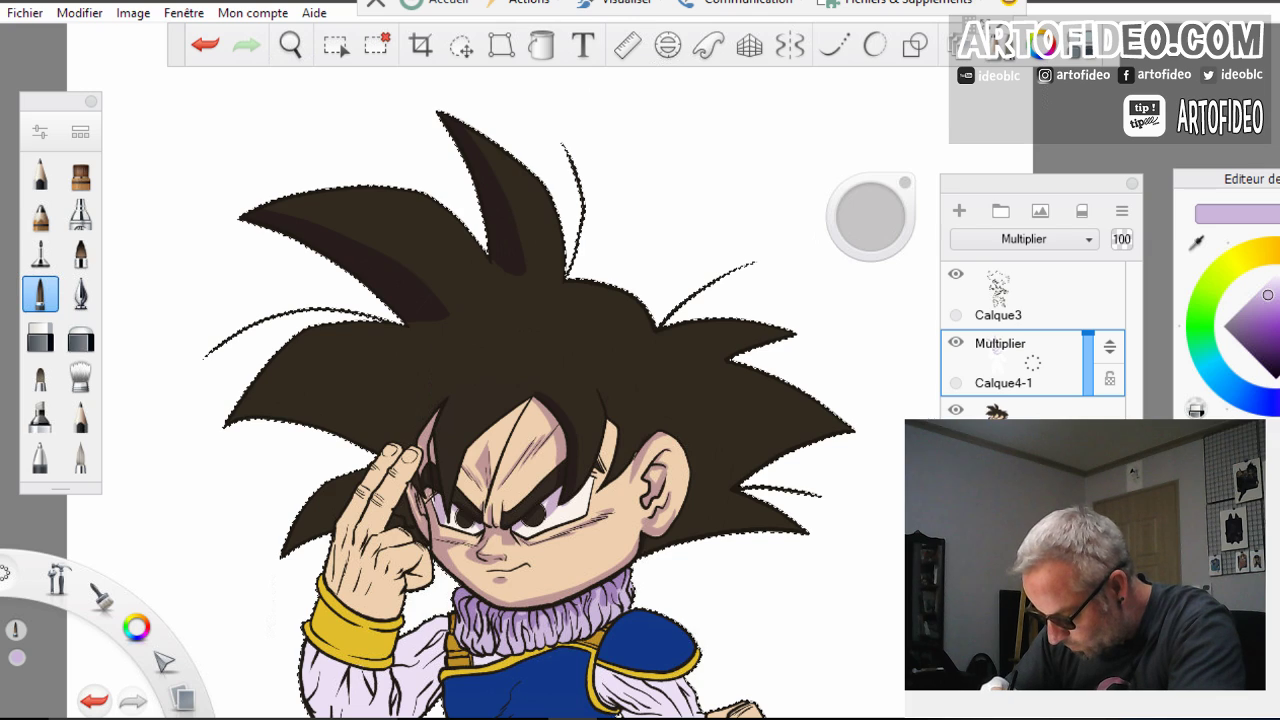
# Shade the outer edge of the middle-left hair spike and paint the upper boundary of its underside shadow
pyautogui.moveTo(308, 335); pyautogui.dragTo(242, 412)
pyautogui.moveTo(294, 366); pyautogui.dragTo(268, 414)
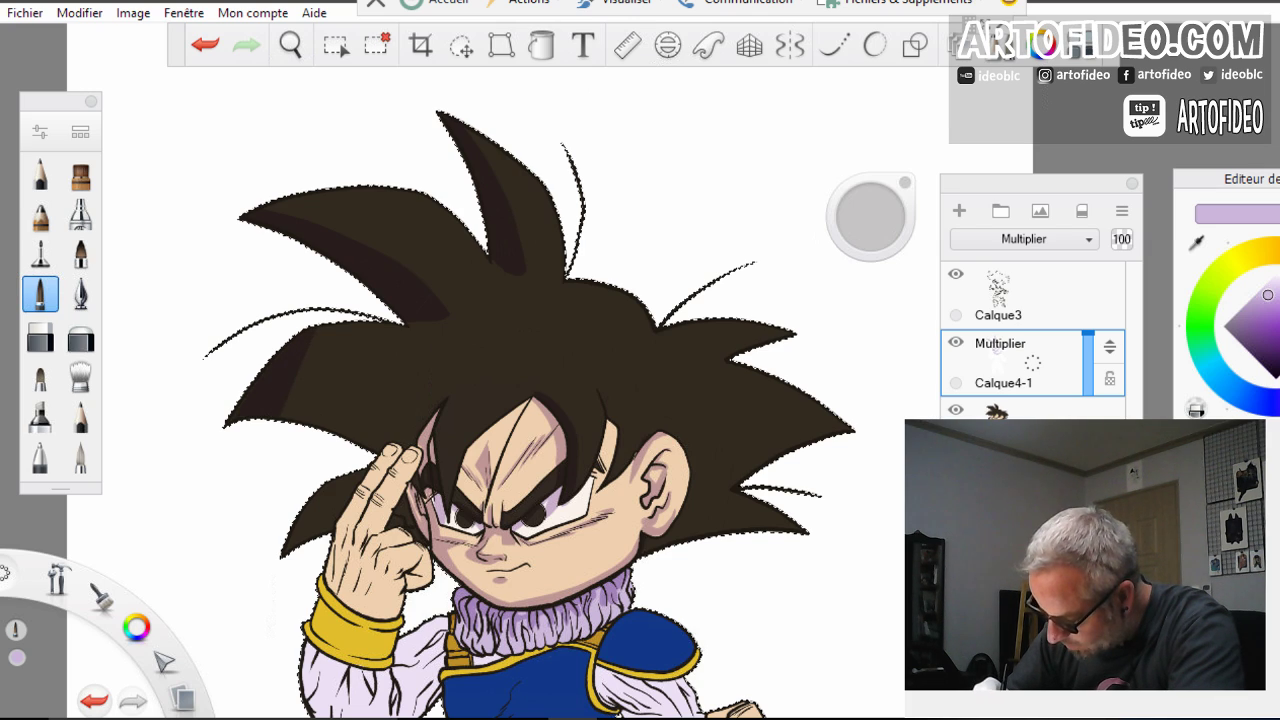
pyautogui.moveTo(430, 399); pyautogui.dragTo(284, 415)
pyautogui.moveTo(430, 410); pyautogui.dragTo(308, 425)
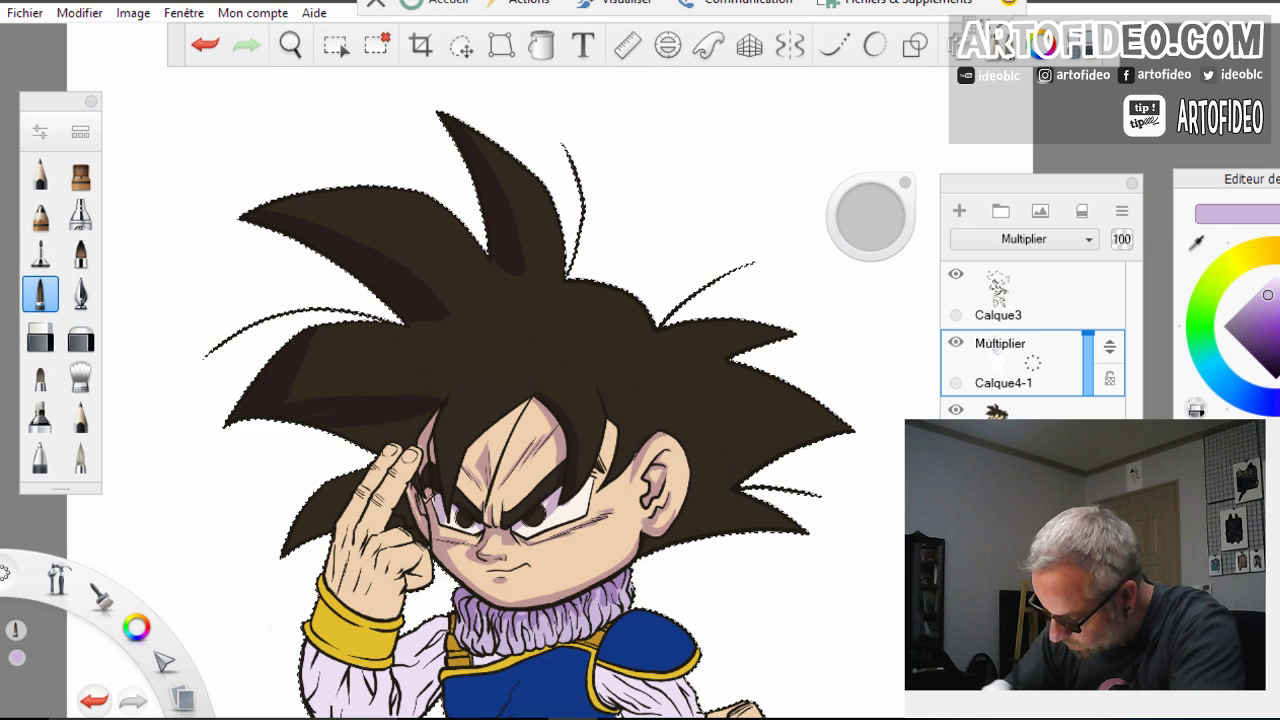
# Fill the underside of the middle-left hair spike above the raised fingers with solid shadow, undoing a stray stroke
pyautogui.moveTo(420, 417)
pyautogui.mouseDown()
pyautogui.moveTo(398, 452)
pyautogui.moveTo(558, 442)
pyautogui.mouseUp()
pyautogui.press('space')
pyautogui.moveTo(498, 402)
pyautogui.mouseDown()
pyautogui.moveTo(556, 314)
pyautogui.moveTo(610, 268)
pyautogui.mouseUp()
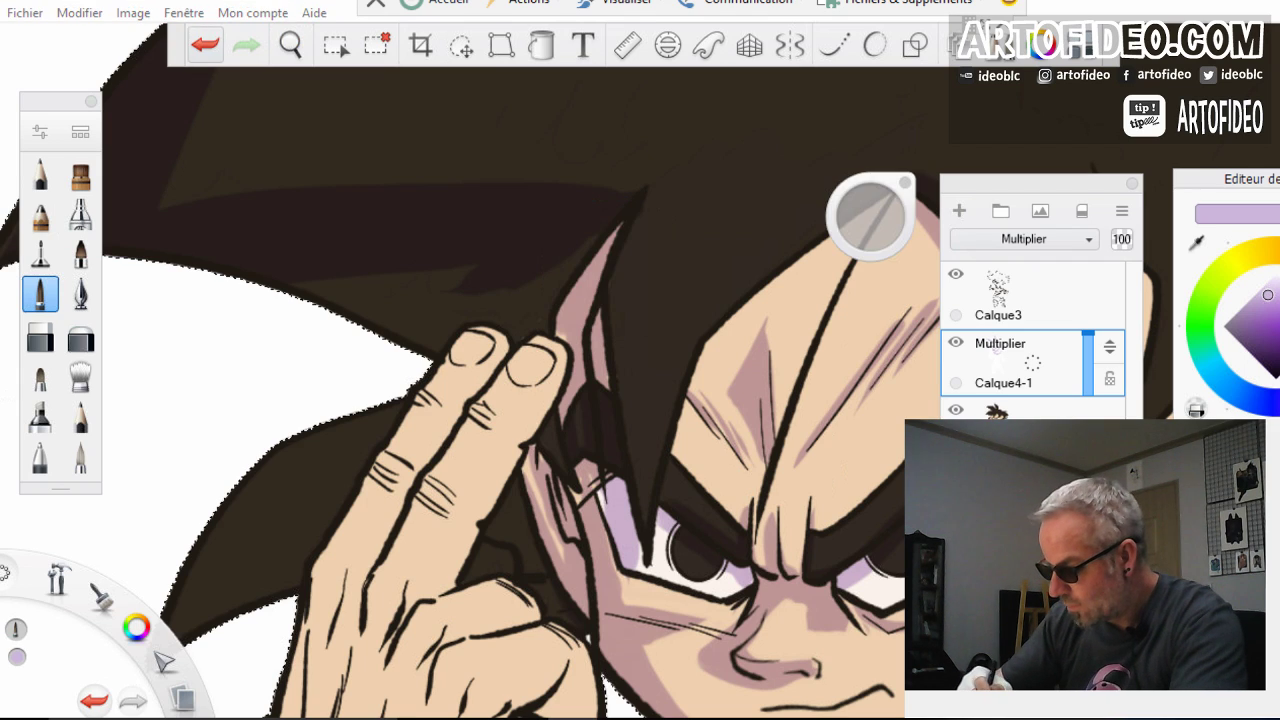
pyautogui.hotkey('ctrl', 'z')
pyautogui.moveTo(606, 186); pyautogui.dragTo(645, 187)
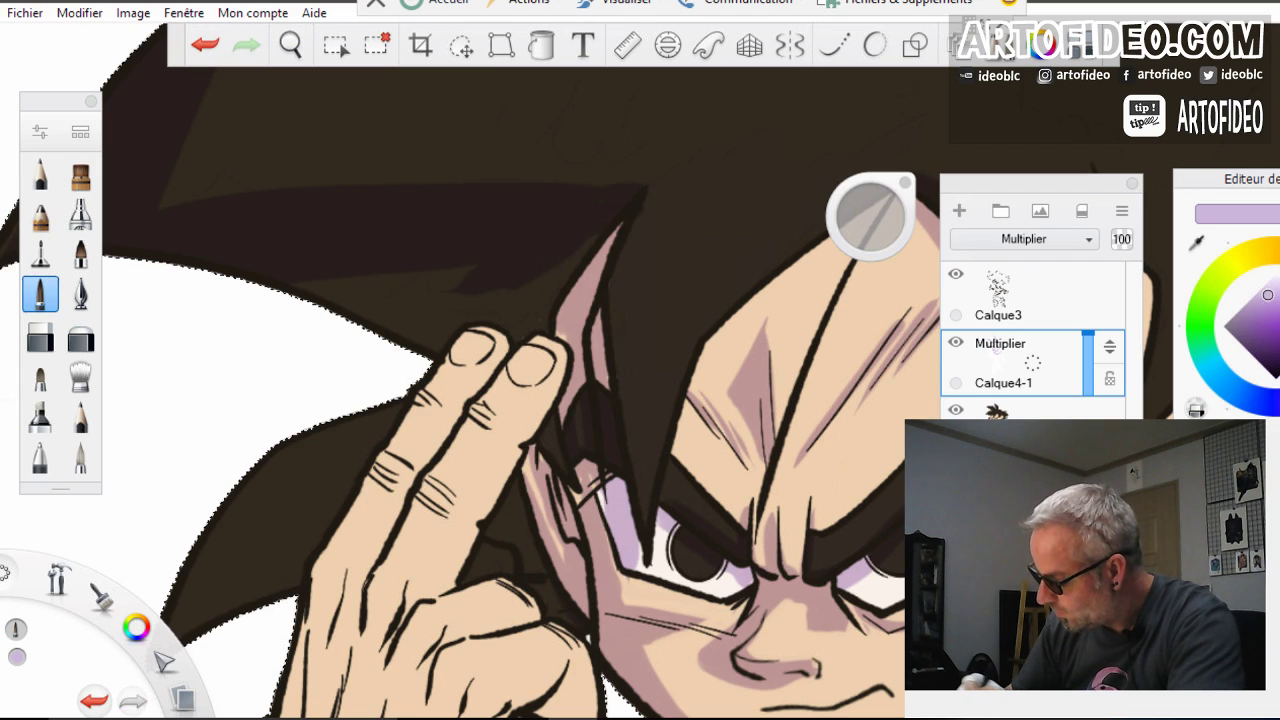
pyautogui.moveTo(592, 242); pyautogui.dragTo(547, 295)
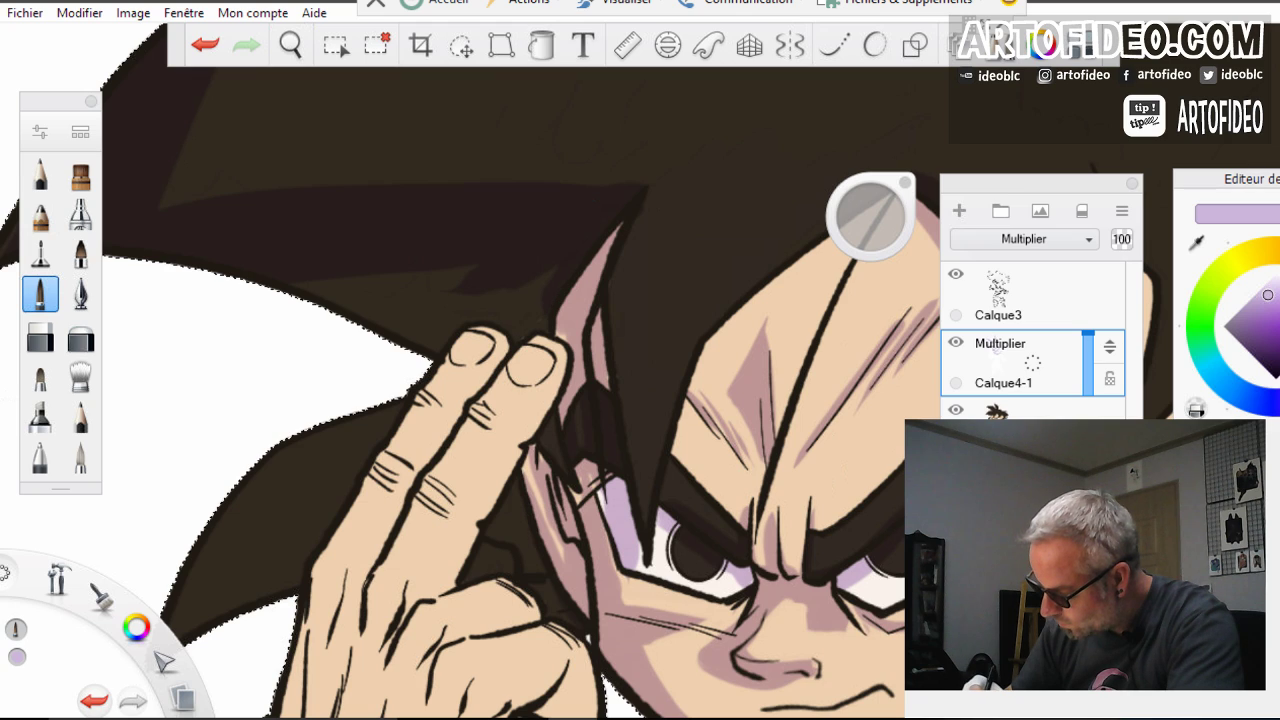
pyautogui.moveTo(516, 335); pyautogui.dragTo(547, 274)
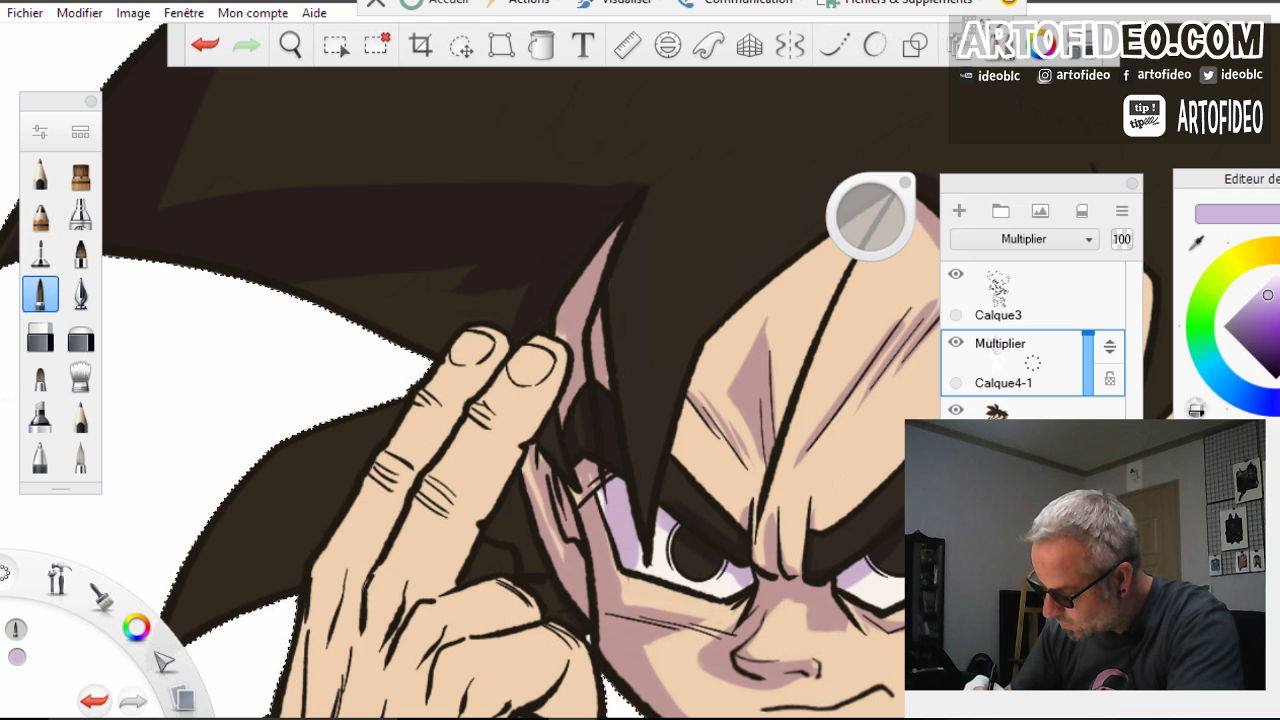
pyautogui.moveTo(512, 322)
pyautogui.mouseDown()
pyautogui.moveTo(484, 302)
pyautogui.moveTo(420, 345)
pyautogui.moveTo(522, 290)
pyautogui.moveTo(400, 300)
pyautogui.moveTo(302, 286)
pyautogui.mouseUp()
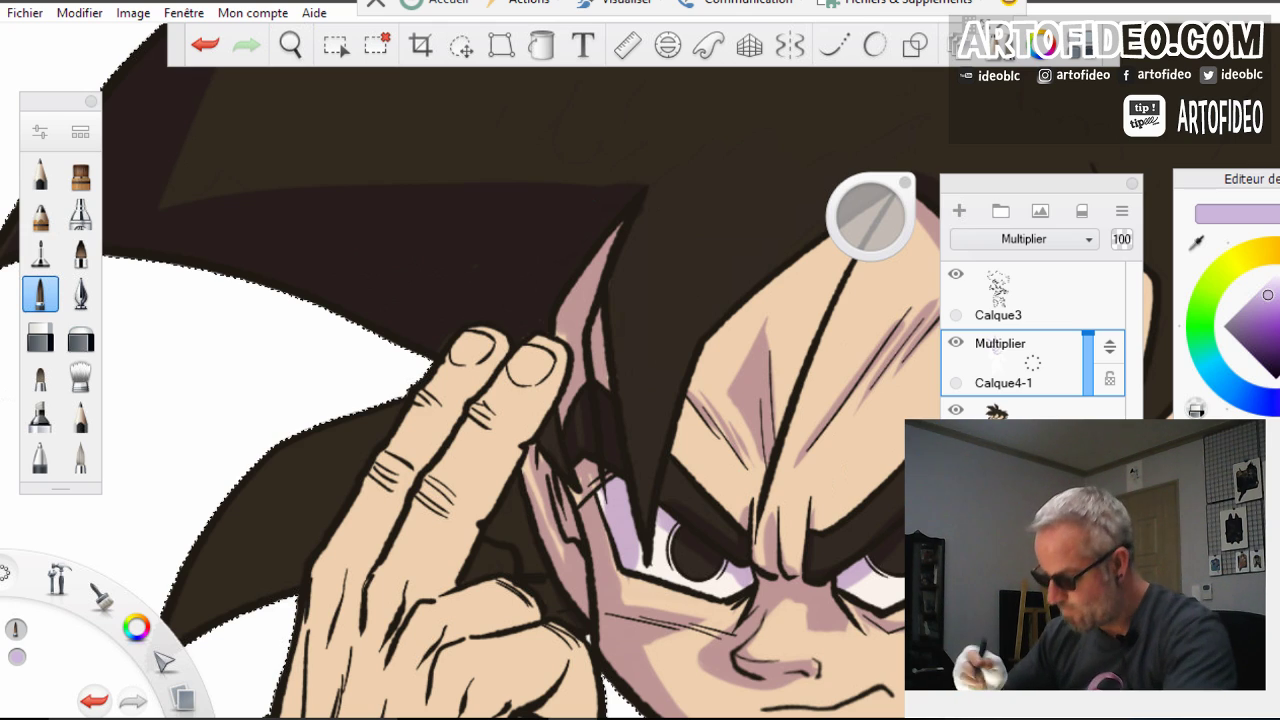
# Shade the left sides of the two raised fingers, from the fingernails down to the hand
pyautogui.click(290, 44)
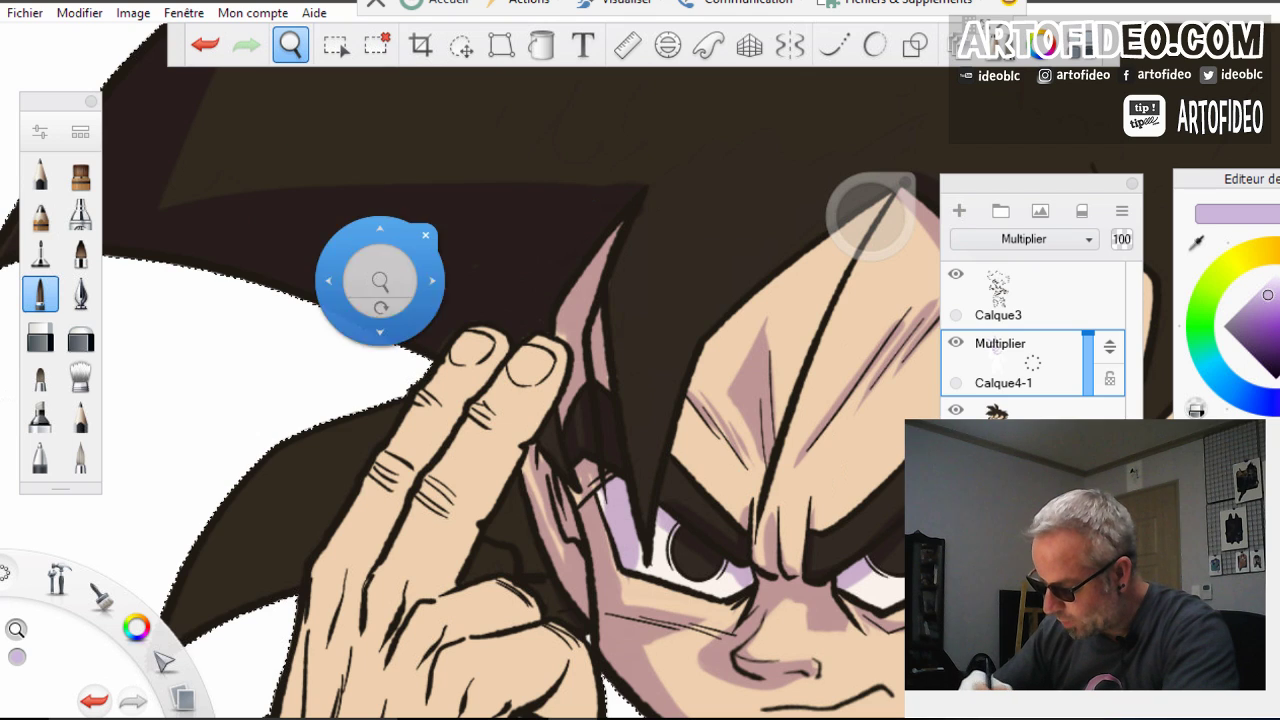
pyautogui.moveTo(402, 443); pyautogui.dragTo(595, 200)
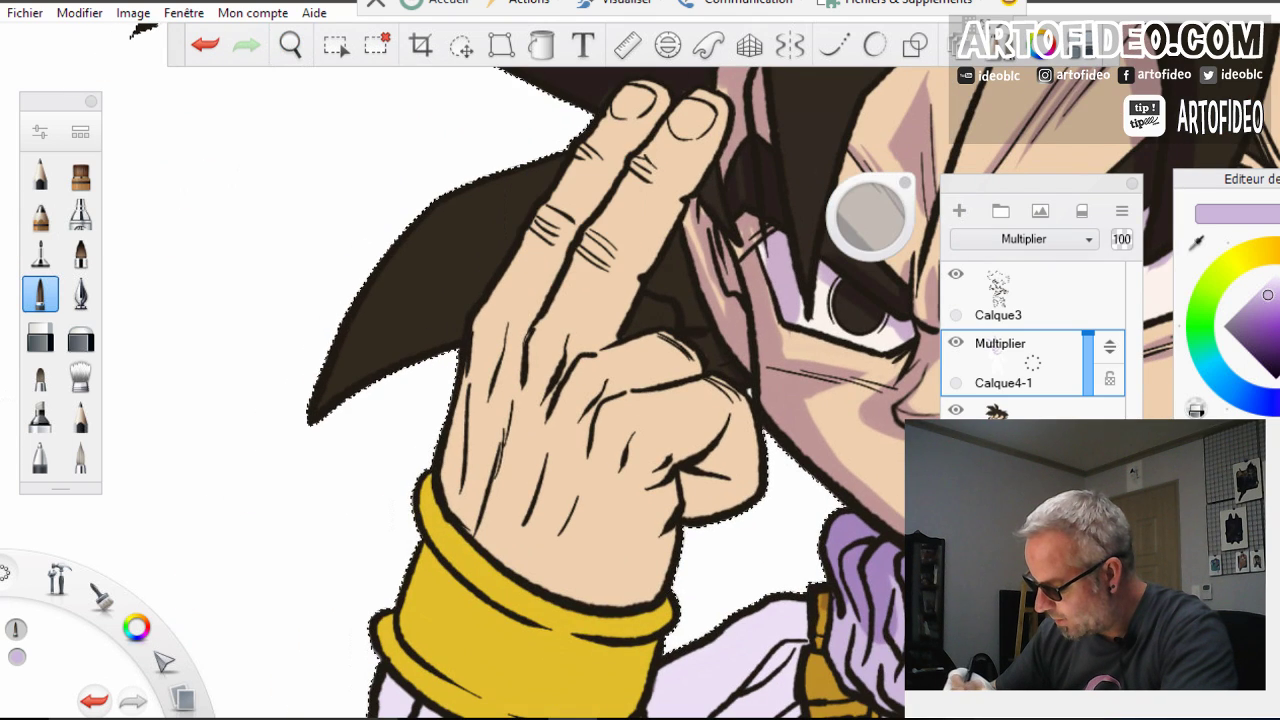
pyautogui.moveTo(636, 90); pyautogui.dragTo(582, 162)
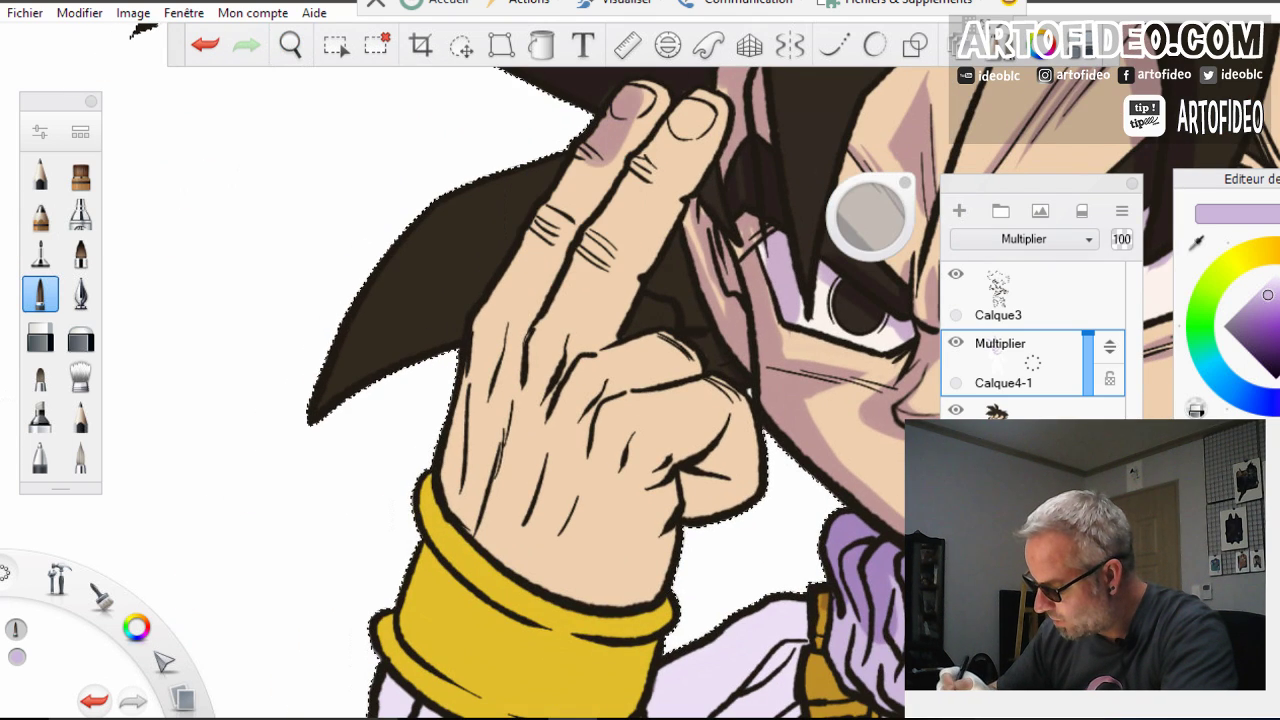
pyautogui.moveTo(692, 100)
pyautogui.mouseDown()
pyautogui.moveTo(588, 260)
pyautogui.moveTo(516, 410)
pyautogui.moveTo(508, 462)
pyautogui.mouseUp()
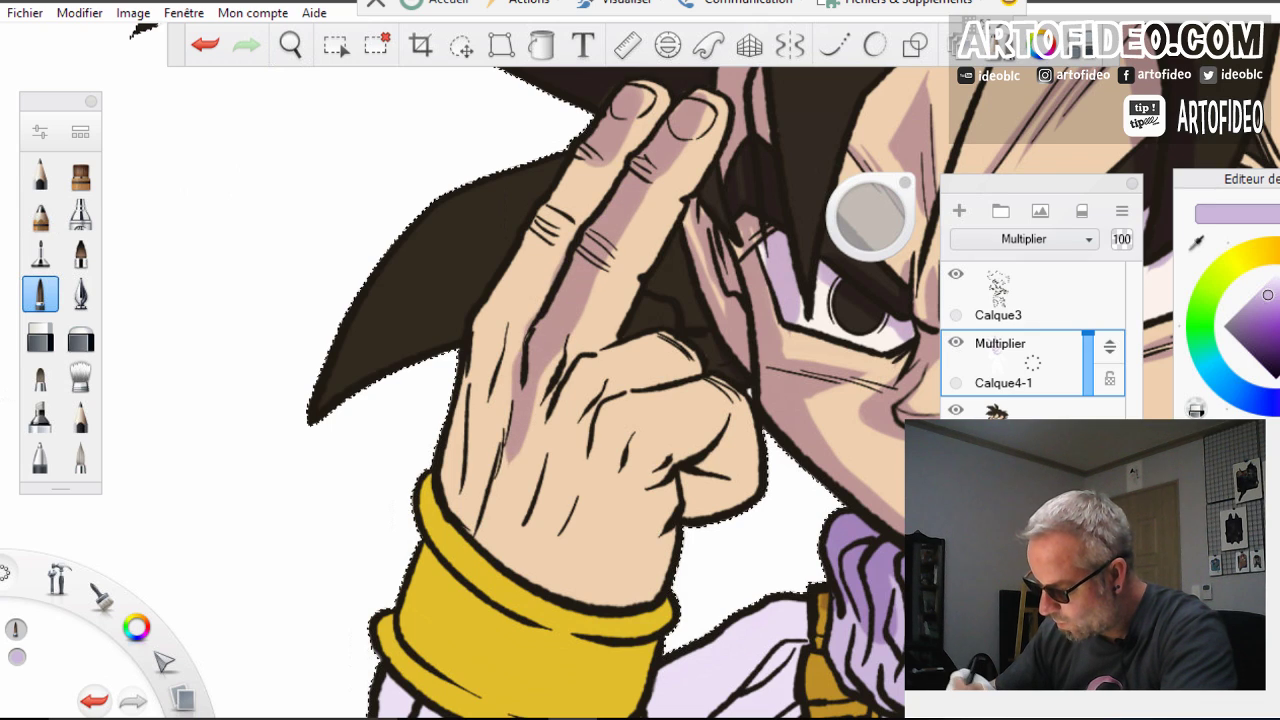
pyautogui.moveTo(600, 152)
pyautogui.mouseDown()
pyautogui.moveTo(478, 340)
pyautogui.moveTo(444, 505)
pyautogui.mouseUp()
# Paint shadow bands along the tendon lines on the back of the raised hand, down to the wristband
pyautogui.moveTo(505, 435)
pyautogui.mouseDown()
pyautogui.moveTo(470, 530)
pyautogui.moveTo(454, 538)
pyautogui.mouseUp()
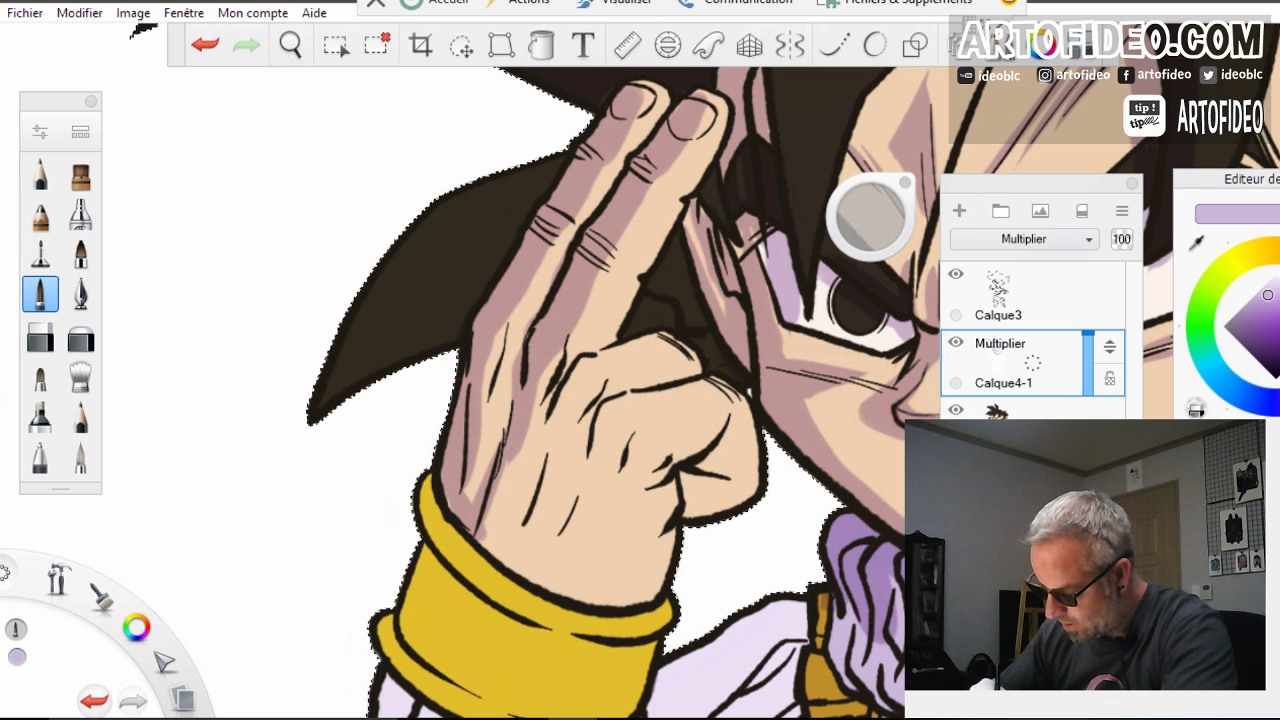
pyautogui.moveTo(475, 468); pyautogui.dragTo(466, 503)
pyautogui.moveTo(519, 445); pyautogui.dragTo(483, 544)
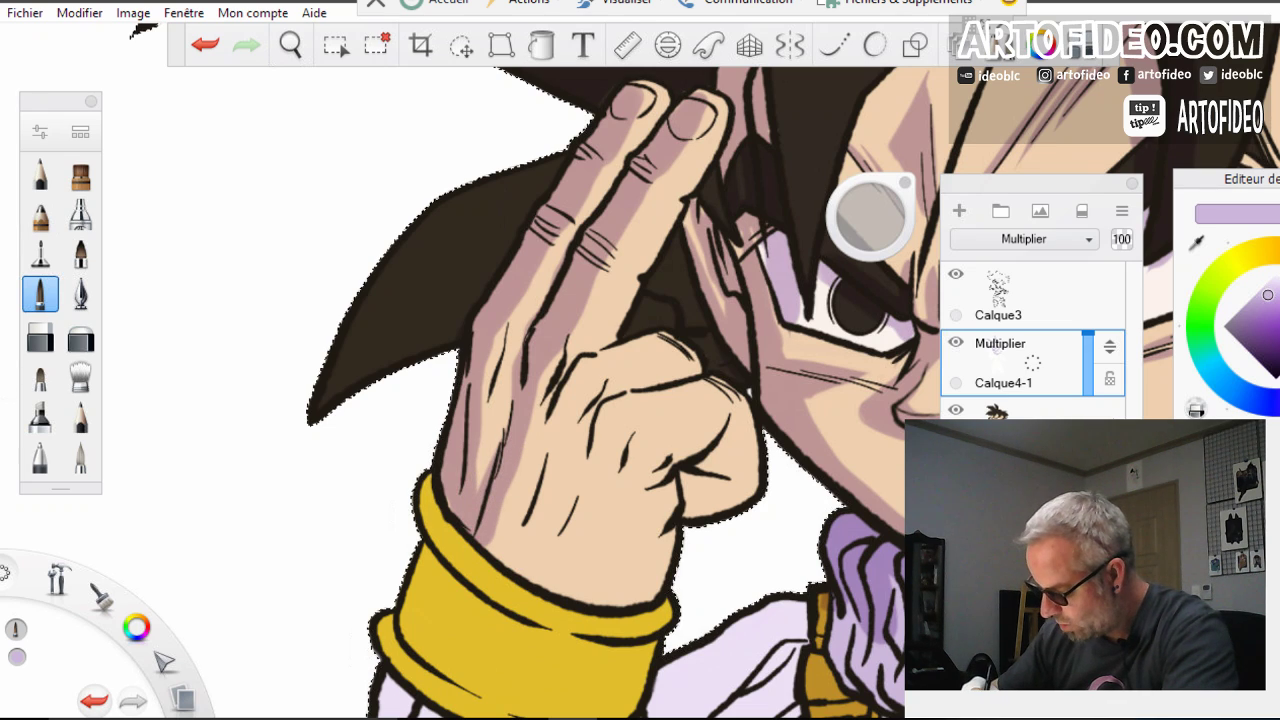
pyautogui.moveTo(576, 366)
pyautogui.mouseDown()
pyautogui.moveTo(512, 544)
pyautogui.moveTo(524, 558)
pyautogui.mouseUp()
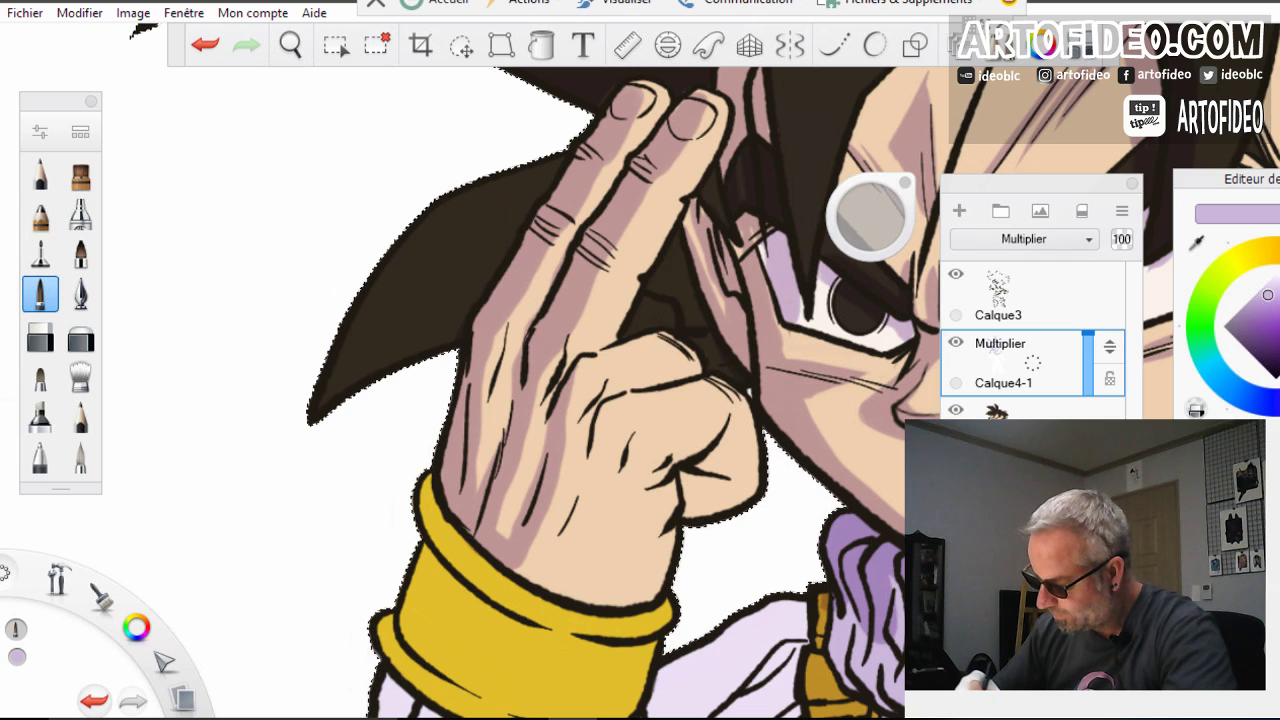
pyautogui.moveTo(596, 360)
pyautogui.mouseDown()
pyautogui.moveTo(640, 340)
pyautogui.moveTo(560, 384)
pyautogui.moveTo(586, 442)
pyautogui.moveTo(540, 550)
pyautogui.moveTo(508, 577)
pyautogui.moveTo(597, 600)
pyautogui.mouseUp()
# Shade the left side and upper rim of the gold wristband, adding short vertical reflection strokes
pyautogui.moveTo(428, 477)
pyautogui.mouseDown()
pyautogui.moveTo(484, 602)
pyautogui.moveTo(538, 630)
pyautogui.mouseUp()
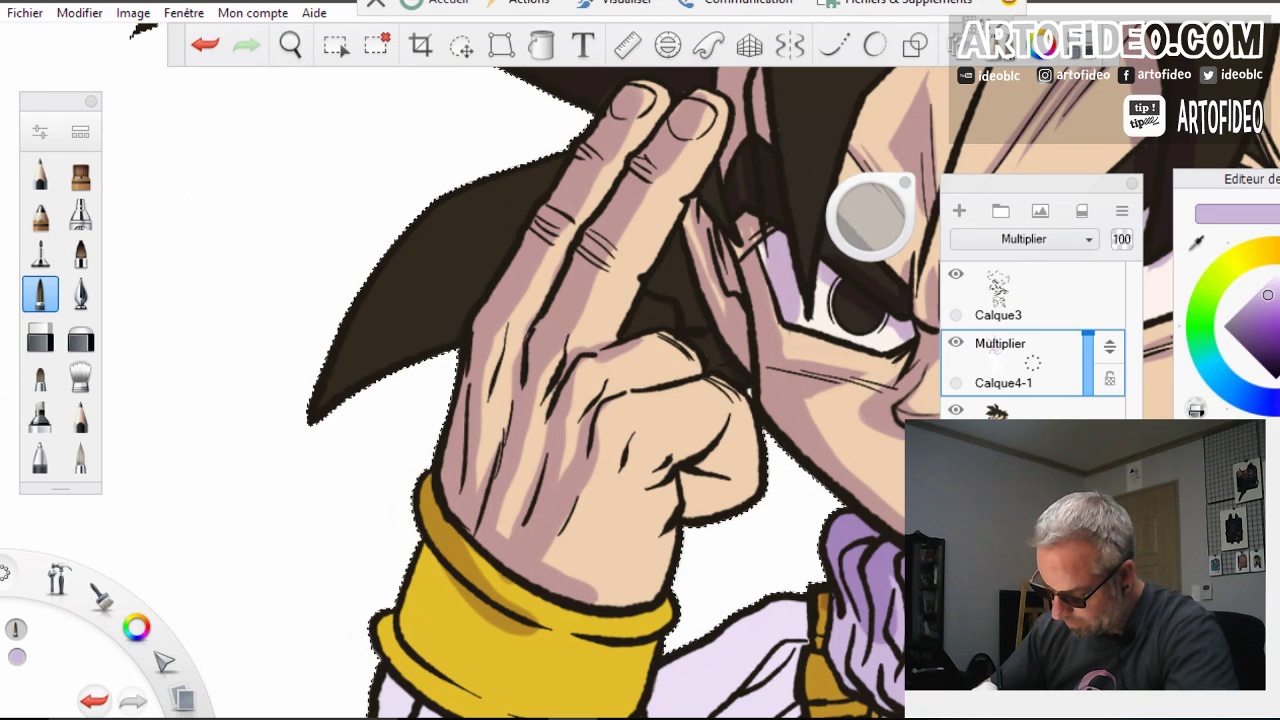
pyautogui.moveTo(460, 550); pyautogui.dragTo(395, 645)
pyautogui.moveTo(418, 585); pyautogui.dragTo(478, 675)
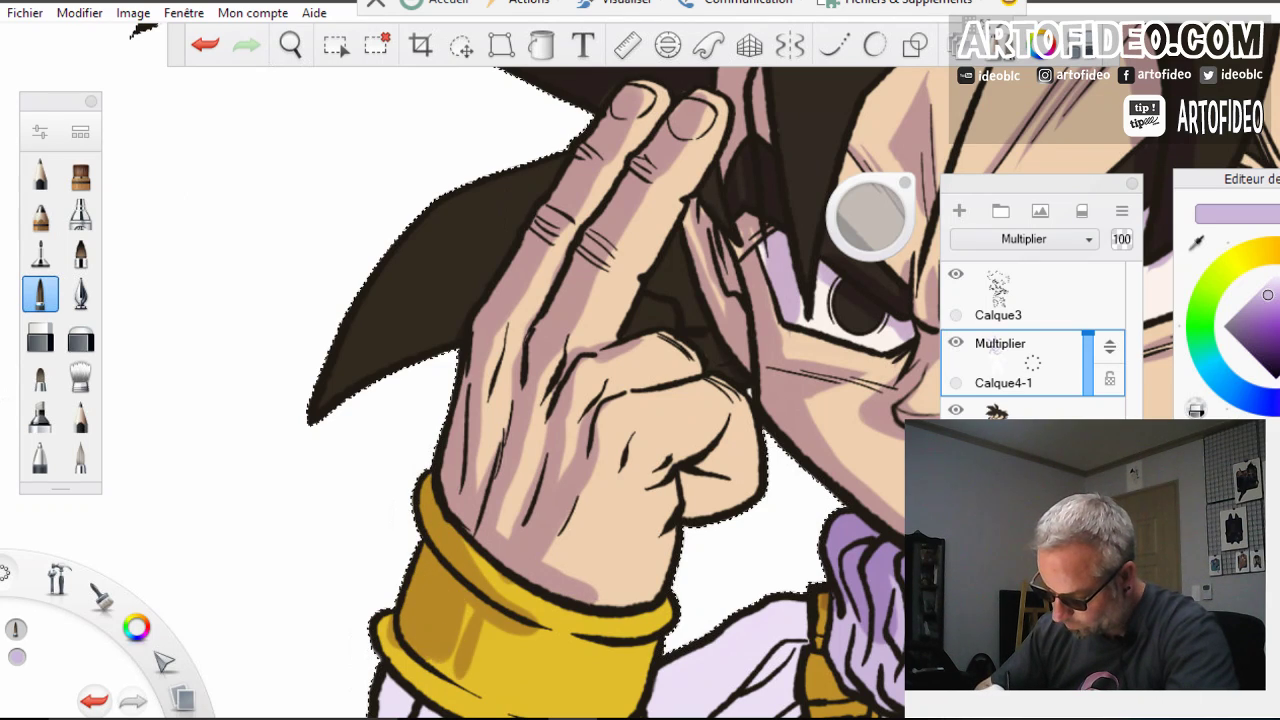
pyautogui.moveTo(497, 626); pyautogui.dragTo(484, 668)
pyautogui.moveTo(507, 643); pyautogui.dragTo(503, 660)
# Fill the lower-left hair spike behind the raised hand with shadow
pyautogui.press('space')
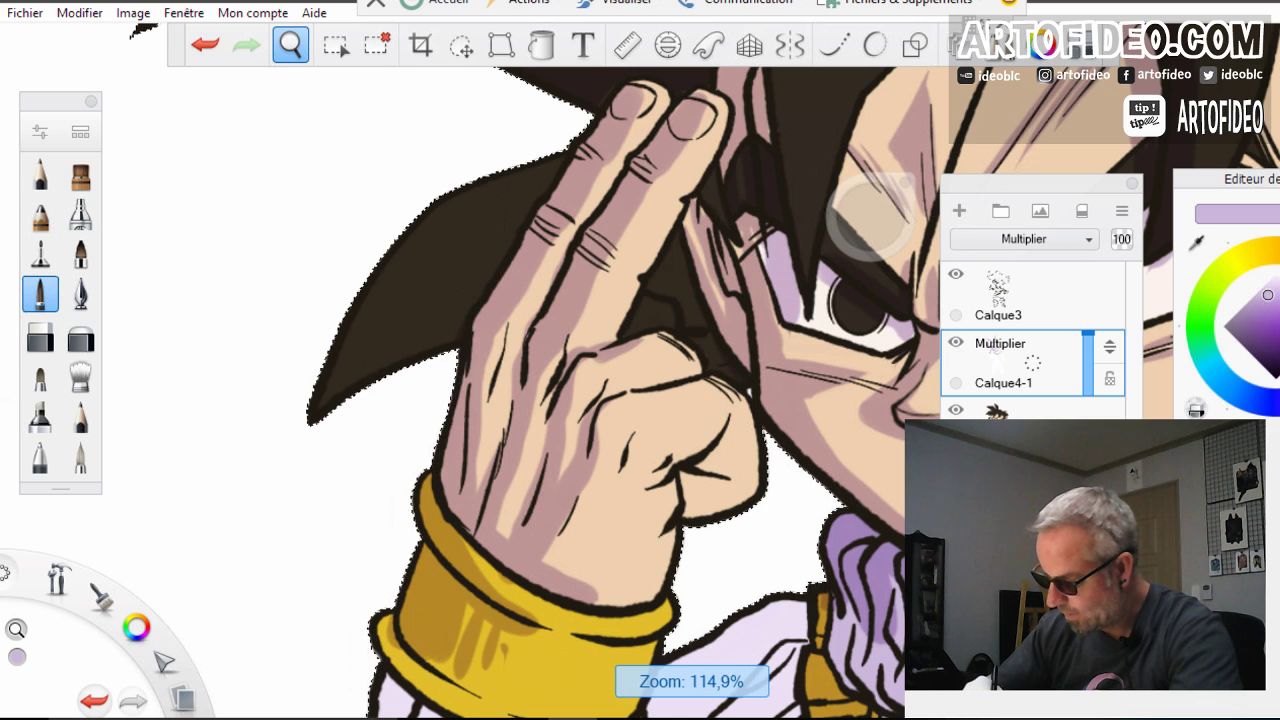
pyautogui.moveTo(480, 330); pyautogui.dragTo(517, 460)
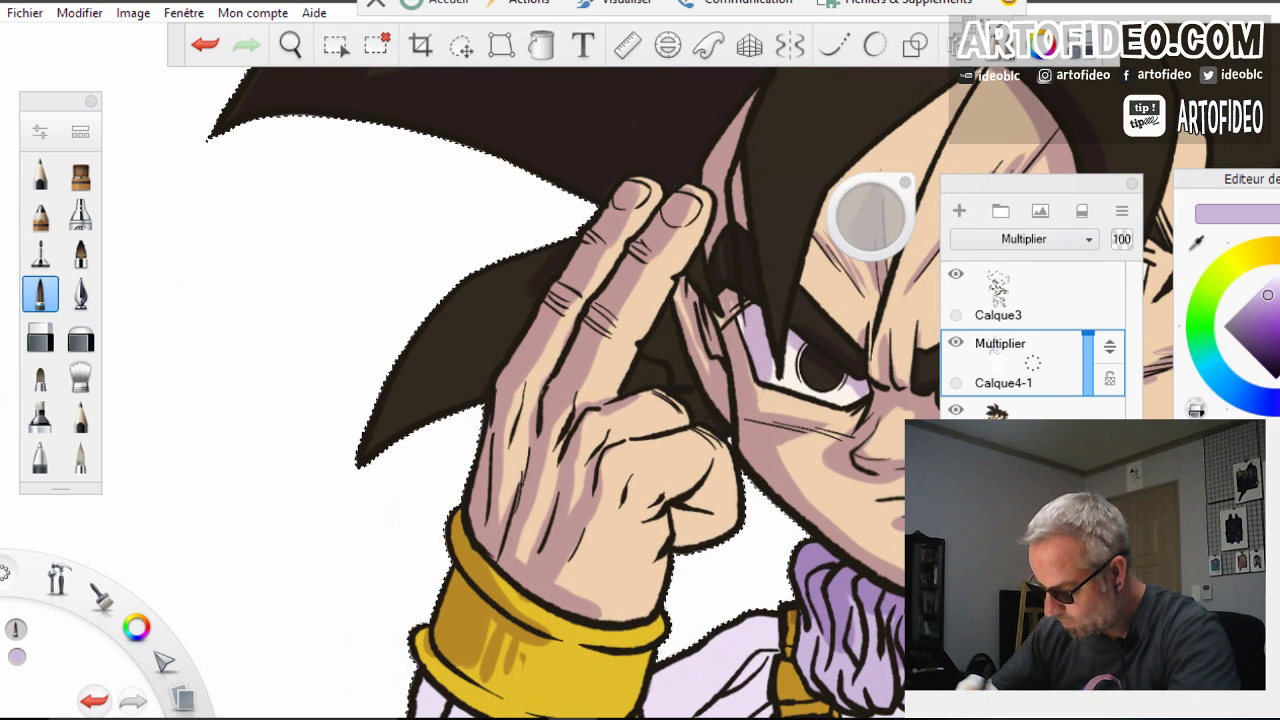
pyautogui.moveTo(532, 292)
pyautogui.mouseDown()
pyautogui.moveTo(462, 398)
pyautogui.moveTo(412, 420)
pyautogui.mouseUp()
pyautogui.moveTo(485, 280); pyautogui.dragTo(375, 442)
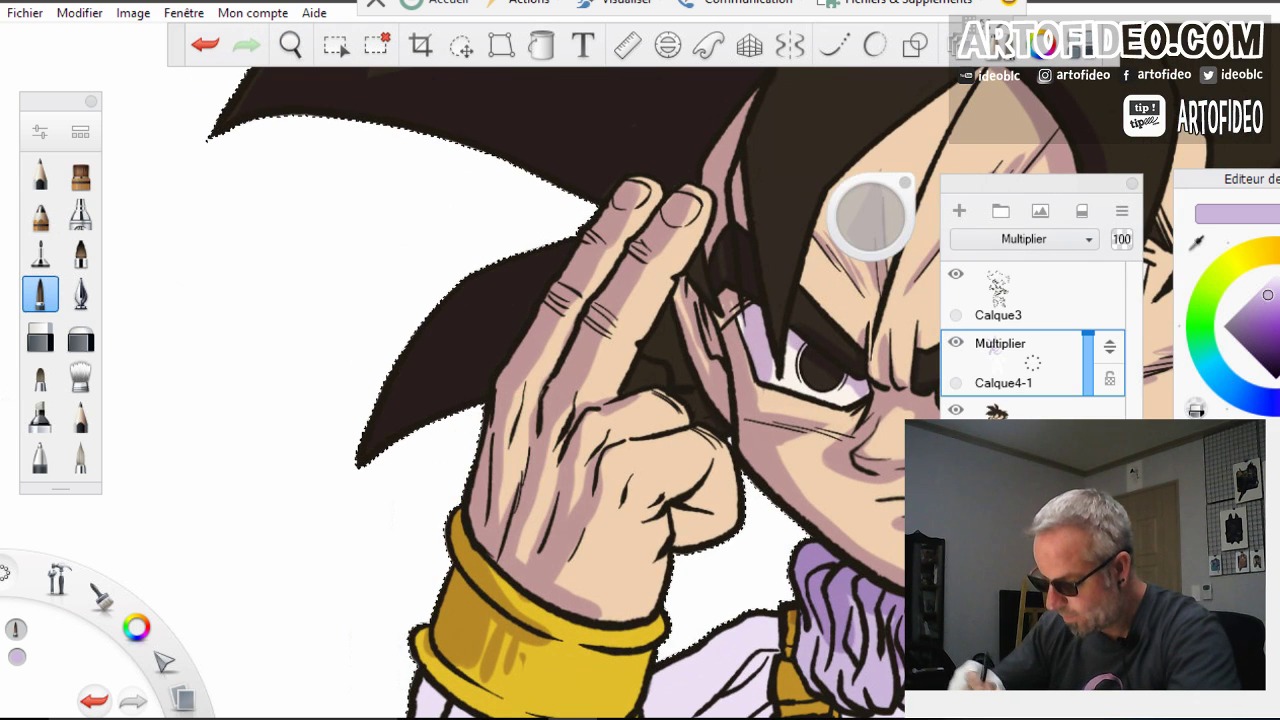
# Paint shadows on the hair bangs framing the forehead, along the left lock and the lock over the other eye
pyautogui.press('space')
pyautogui.moveTo(392, 245); pyautogui.dragTo(384, 362)
pyautogui.moveTo(622, 186)
pyautogui.mouseDown()
pyautogui.moveTo(580, 348)
pyautogui.moveTo(653, 243)
pyautogui.mouseUp()
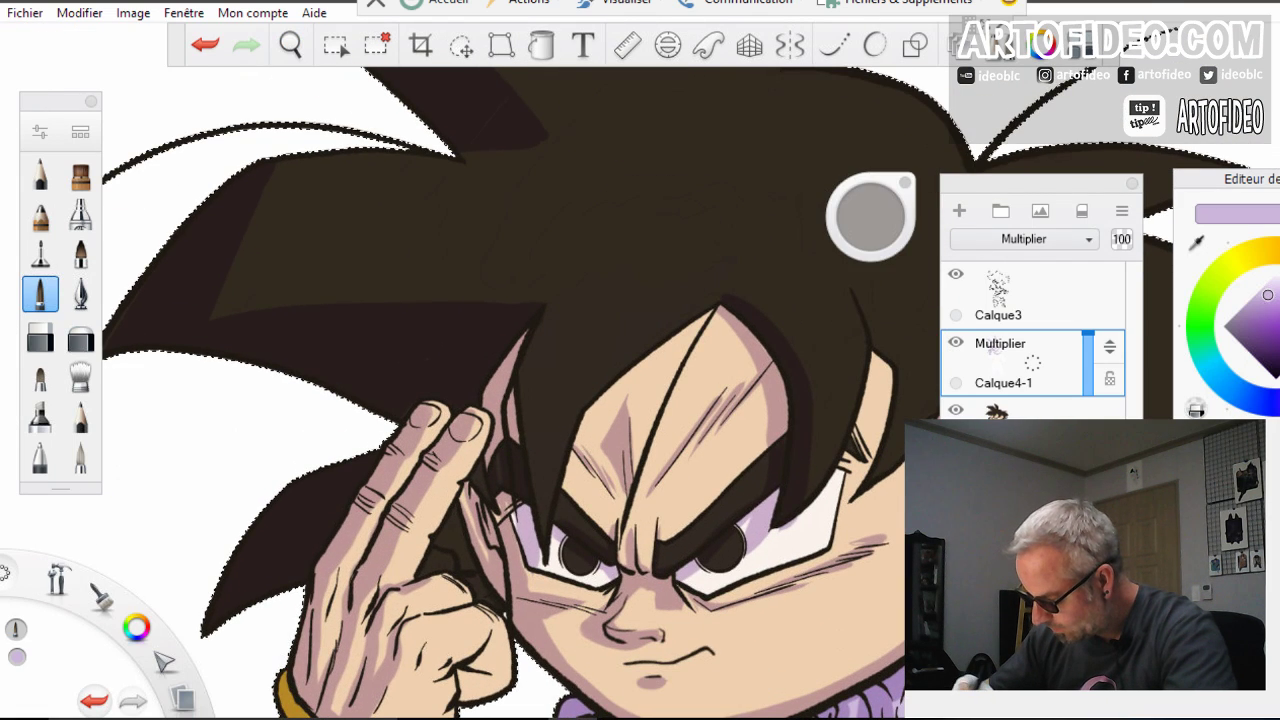
pyautogui.moveTo(546, 310)
pyautogui.mouseDown()
pyautogui.moveTo(642, 251)
pyautogui.moveTo(564, 342)
pyautogui.moveTo(542, 528)
pyautogui.mouseUp()
pyautogui.moveTo(602, 276); pyautogui.dragTo(526, 394)
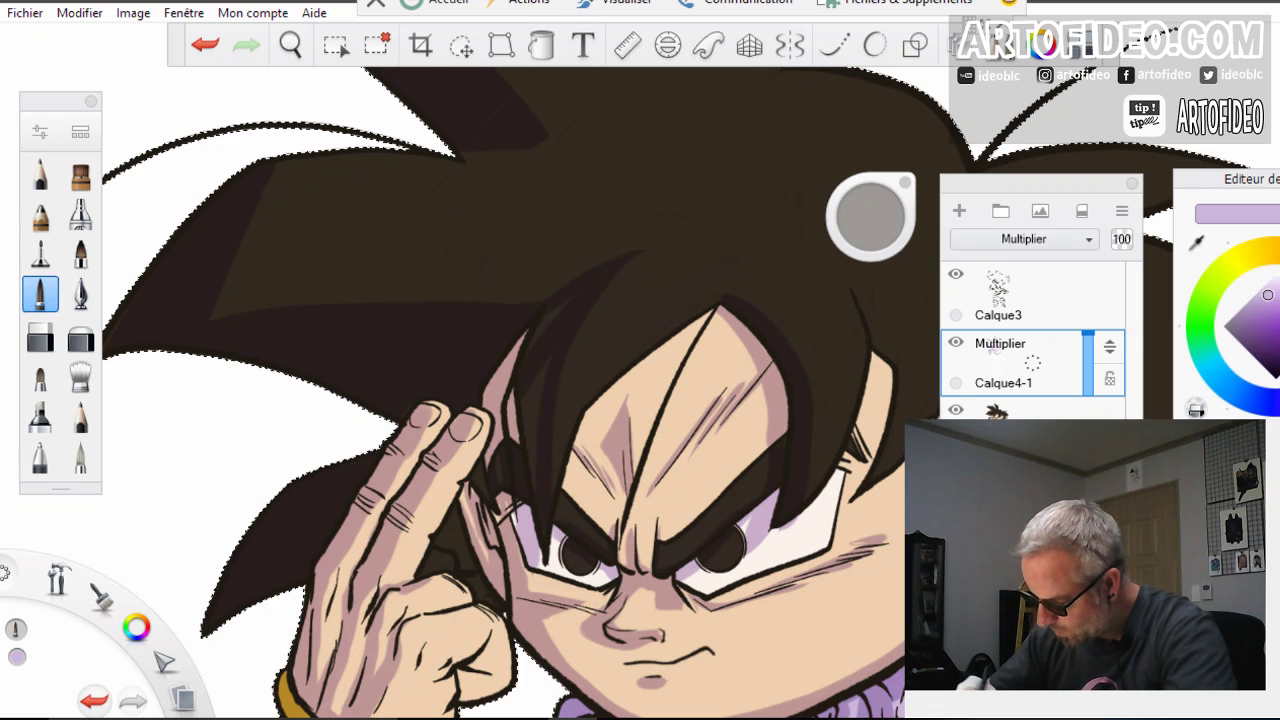
pyautogui.moveTo(562, 305)
pyautogui.mouseDown()
pyautogui.moveTo(536, 341)
pyautogui.moveTo(530, 438)
pyautogui.mouseUp()
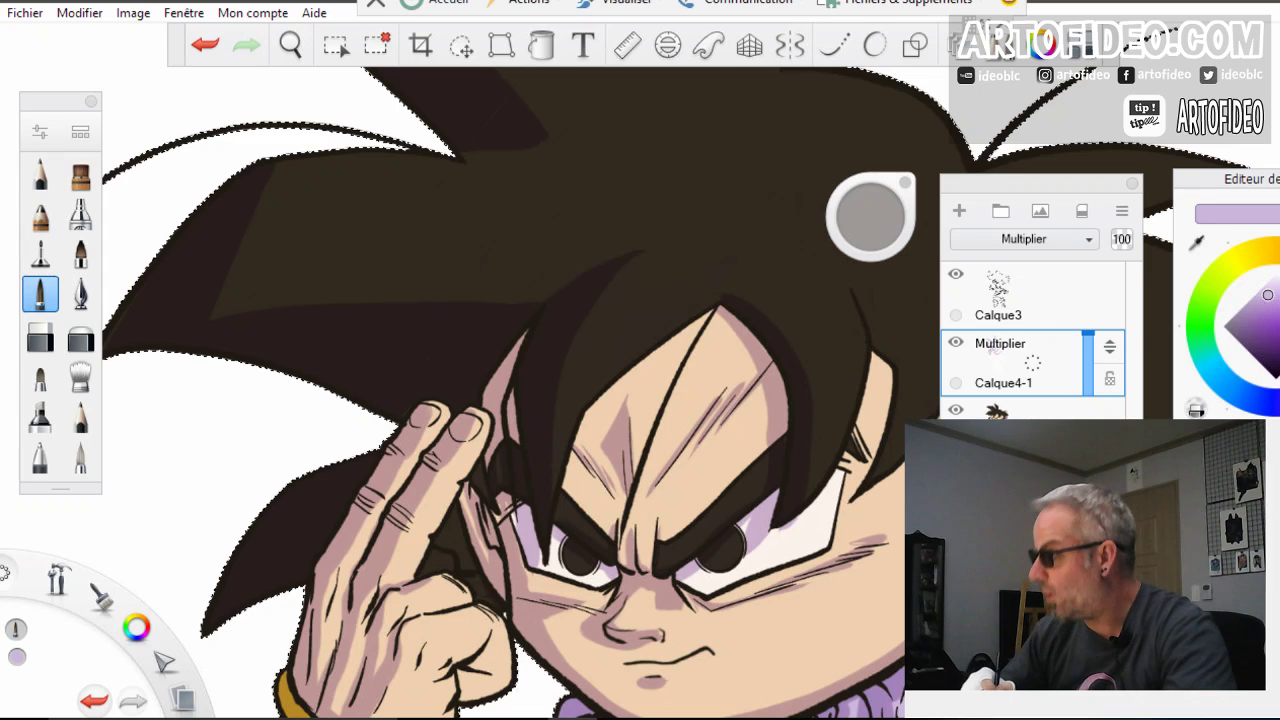
pyautogui.click(290, 45)
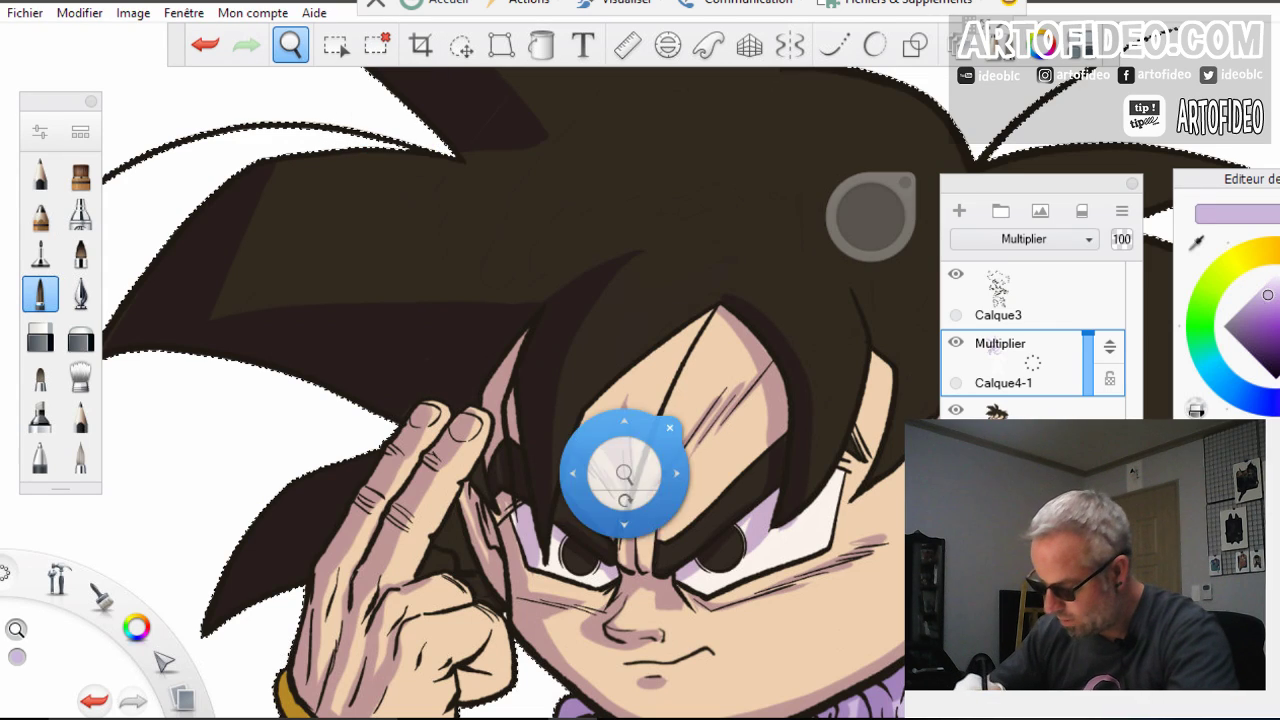
pyautogui.moveTo(626, 476); pyautogui.dragTo(555, 351)
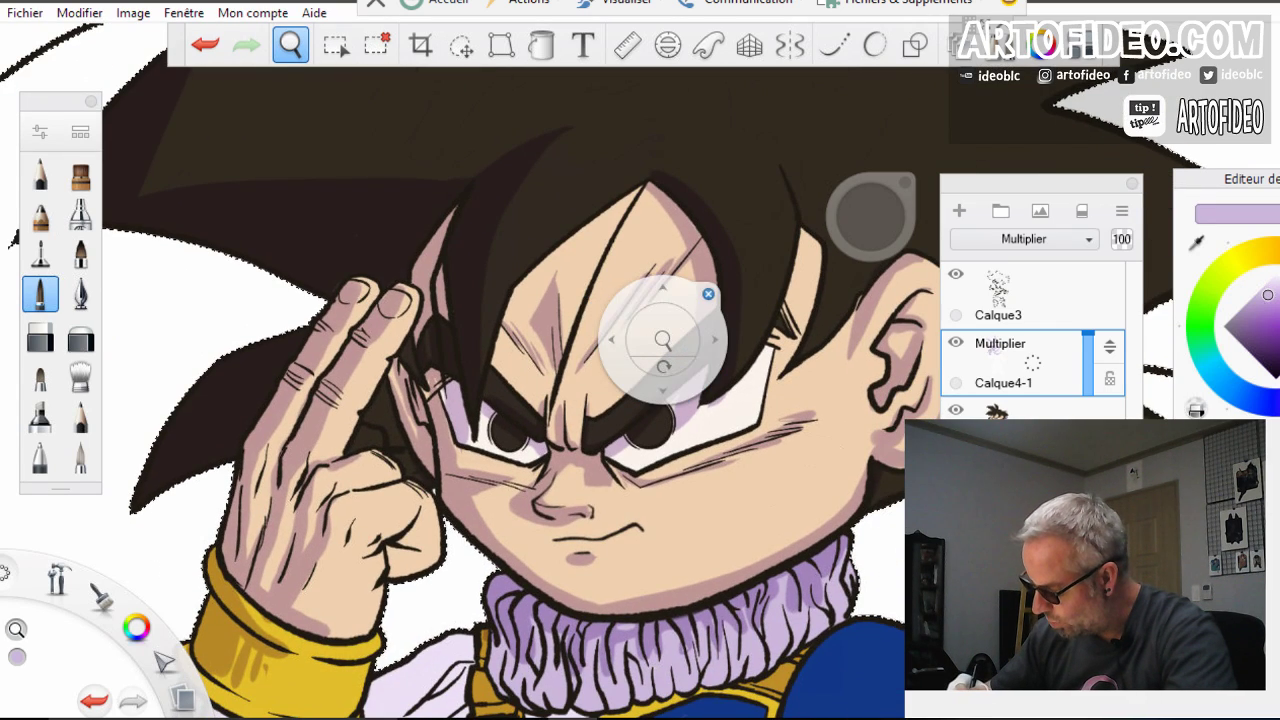
pyautogui.click(710, 294)
pyautogui.moveTo(698, 192)
pyautogui.mouseDown()
pyautogui.moveTo(746, 246)
pyautogui.moveTo(750, 342)
pyautogui.mouseUp()
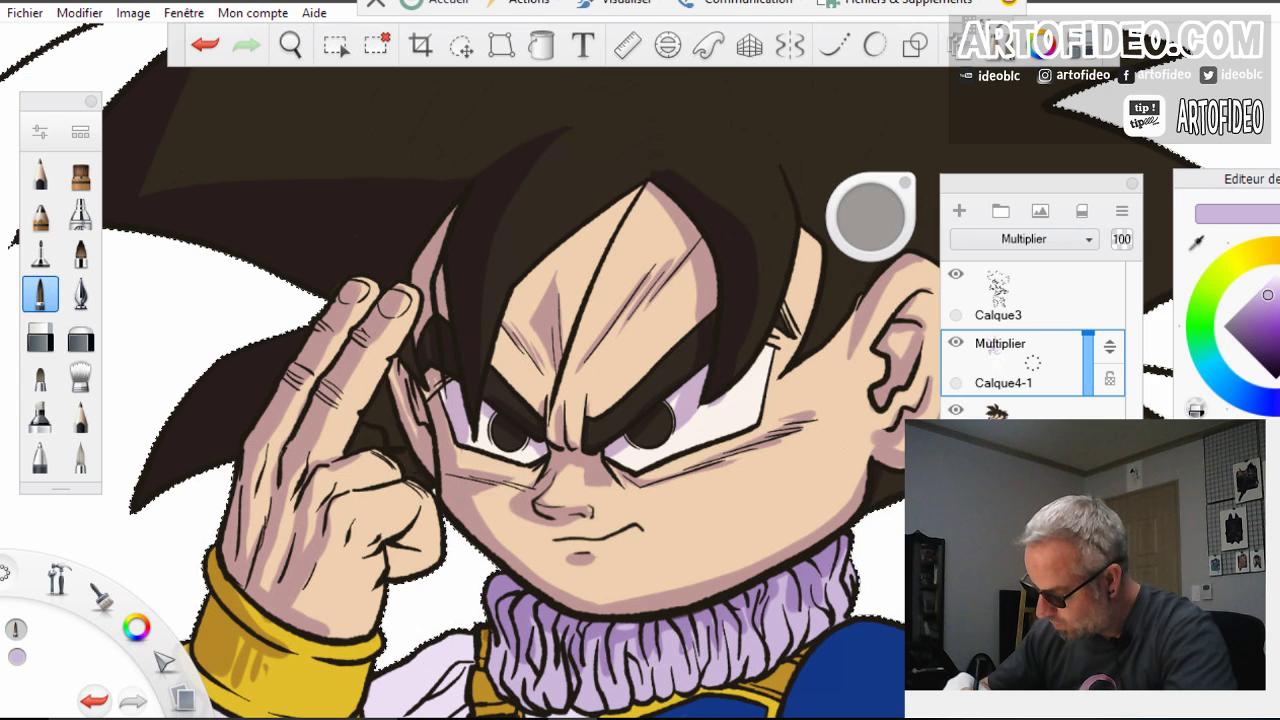
# Shade the underside of the curled fingers and the palm down to the wristband on the raised hand
pyautogui.press('space')
pyautogui.moveTo(480, 461); pyautogui.dragTo(506, 276)
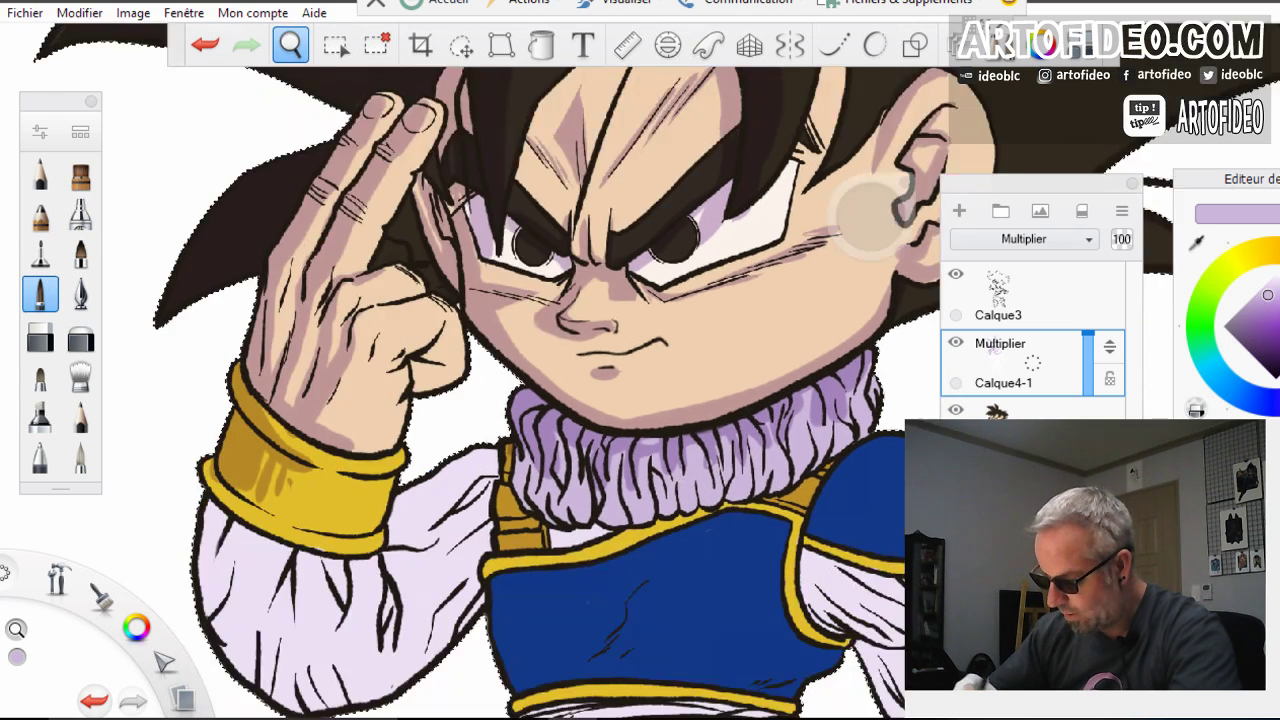
pyautogui.moveTo(510, 360); pyautogui.dragTo(565, 220)
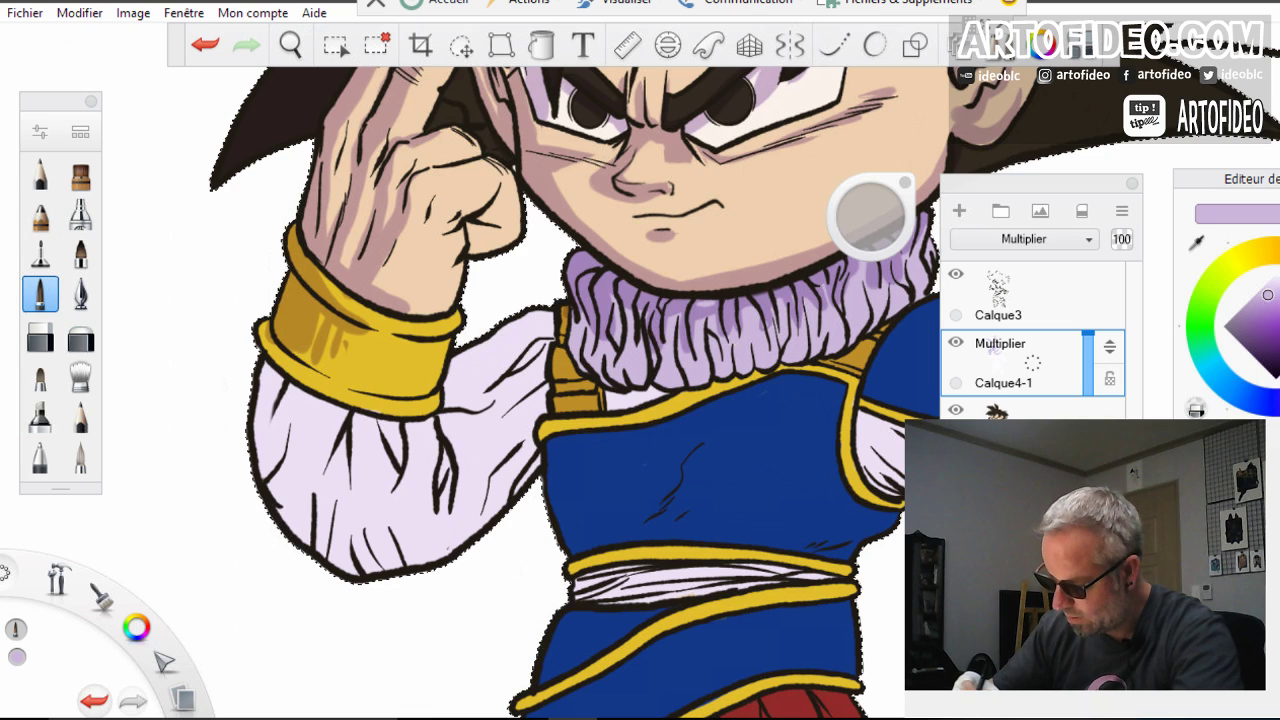
pyautogui.moveTo(420, 212); pyautogui.dragTo(374, 288)
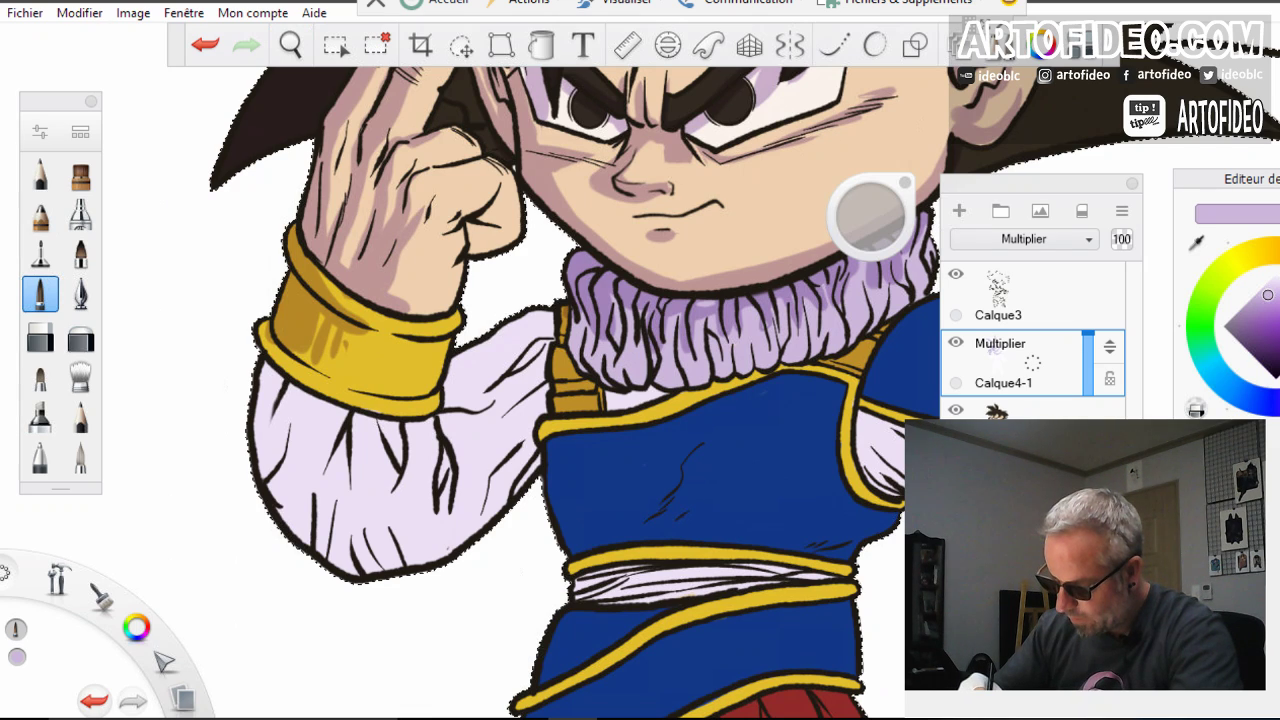
pyautogui.moveTo(498, 180)
pyautogui.mouseDown()
pyautogui.moveTo(456, 222)
pyautogui.moveTo(458, 209)
pyautogui.moveTo(475, 234)
pyautogui.moveTo(460, 272)
pyautogui.moveTo(439, 275)
pyautogui.moveTo(450, 292)
pyautogui.moveTo(392, 296)
pyautogui.mouseUp()
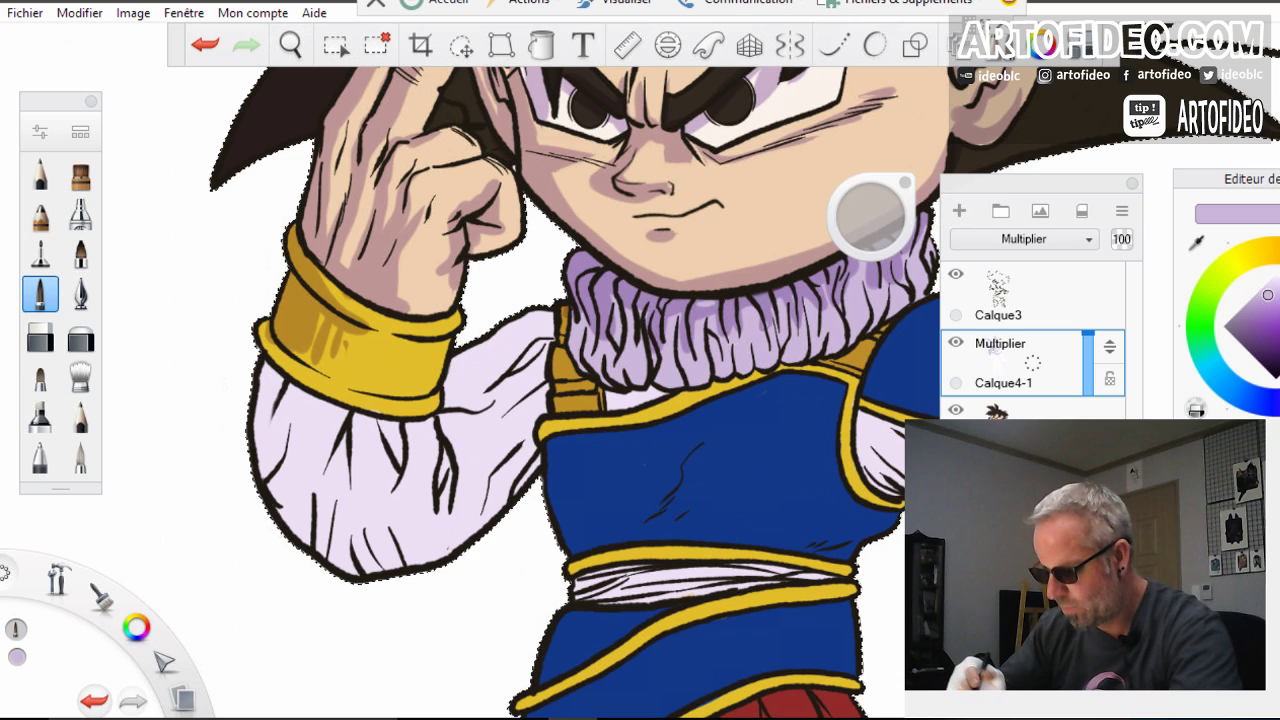
# Paint the wristband's cast shadow on the raised arm's sleeve and shade the wristband's right edge and lower rim
pyautogui.click(290, 44)
pyautogui.moveTo(484, 457); pyautogui.dragTo(514, 335)
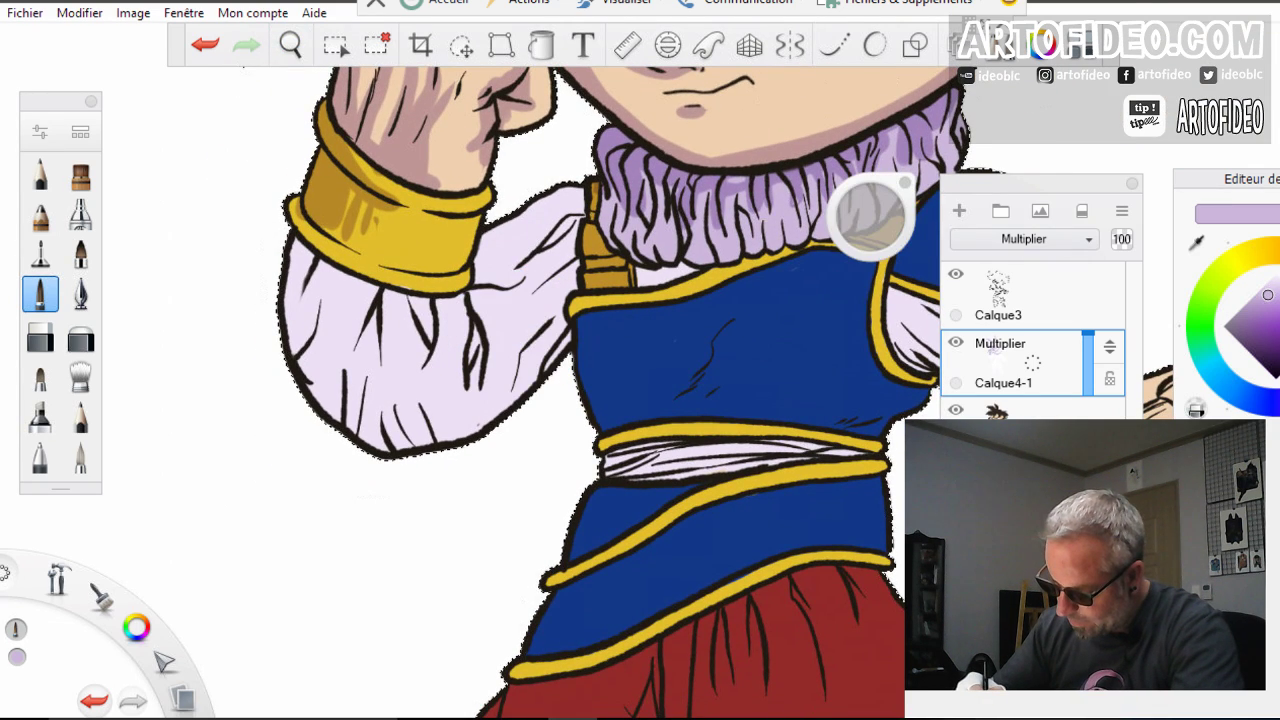
pyautogui.moveTo(393, 297)
pyautogui.mouseDown()
pyautogui.moveTo(330, 278)
pyautogui.moveTo(292, 244)
pyautogui.moveTo(376, 284)
pyautogui.mouseUp()
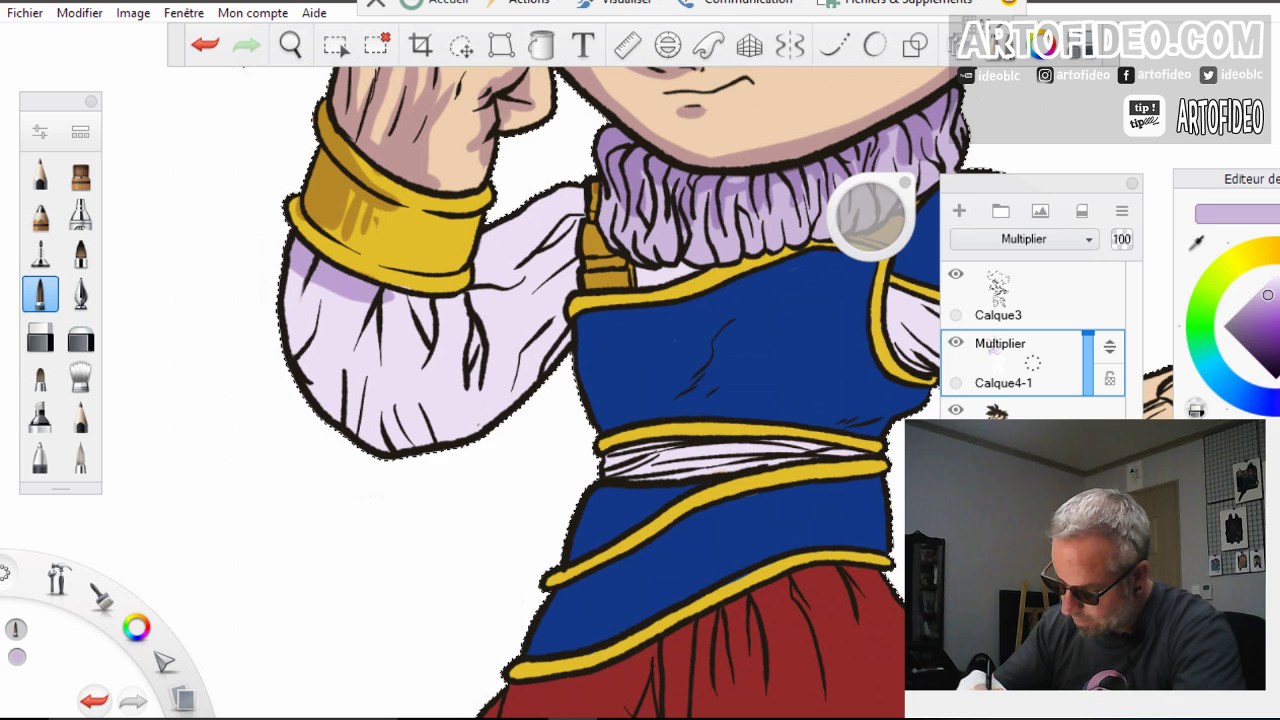
pyautogui.moveTo(293, 205); pyautogui.dragTo(328, 250)
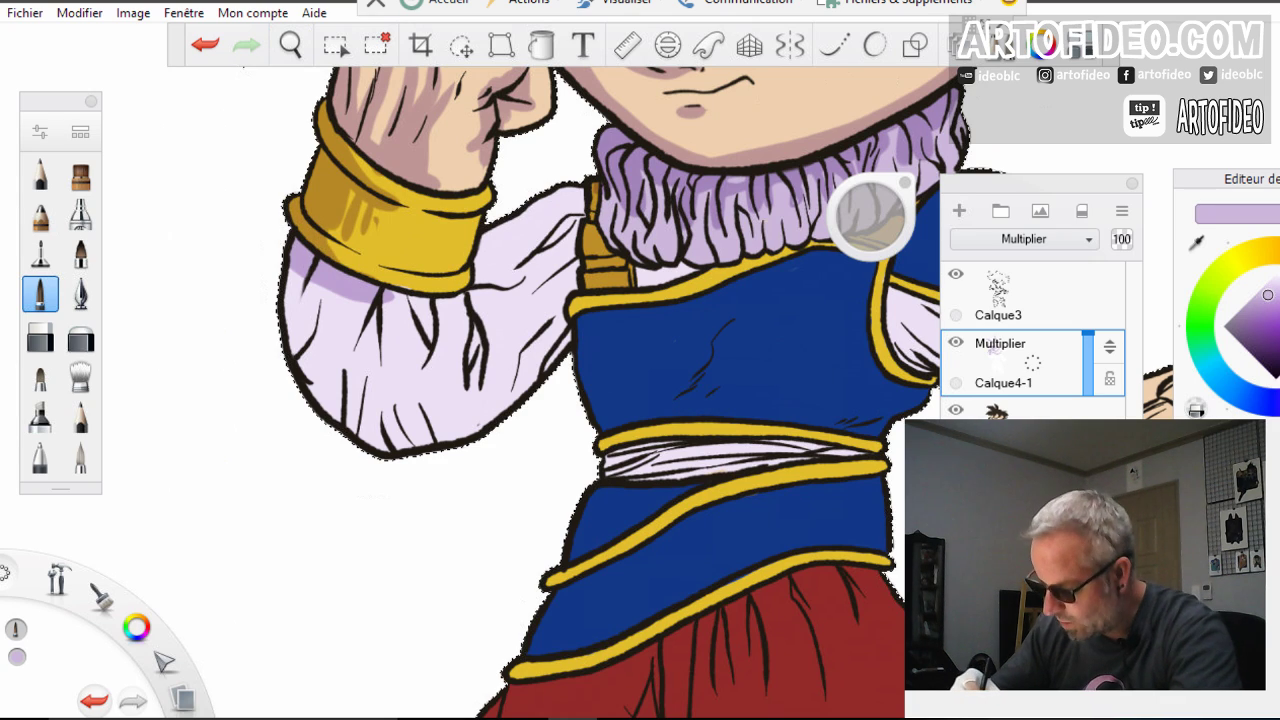
pyautogui.moveTo(476, 218); pyautogui.dragTo(456, 266)
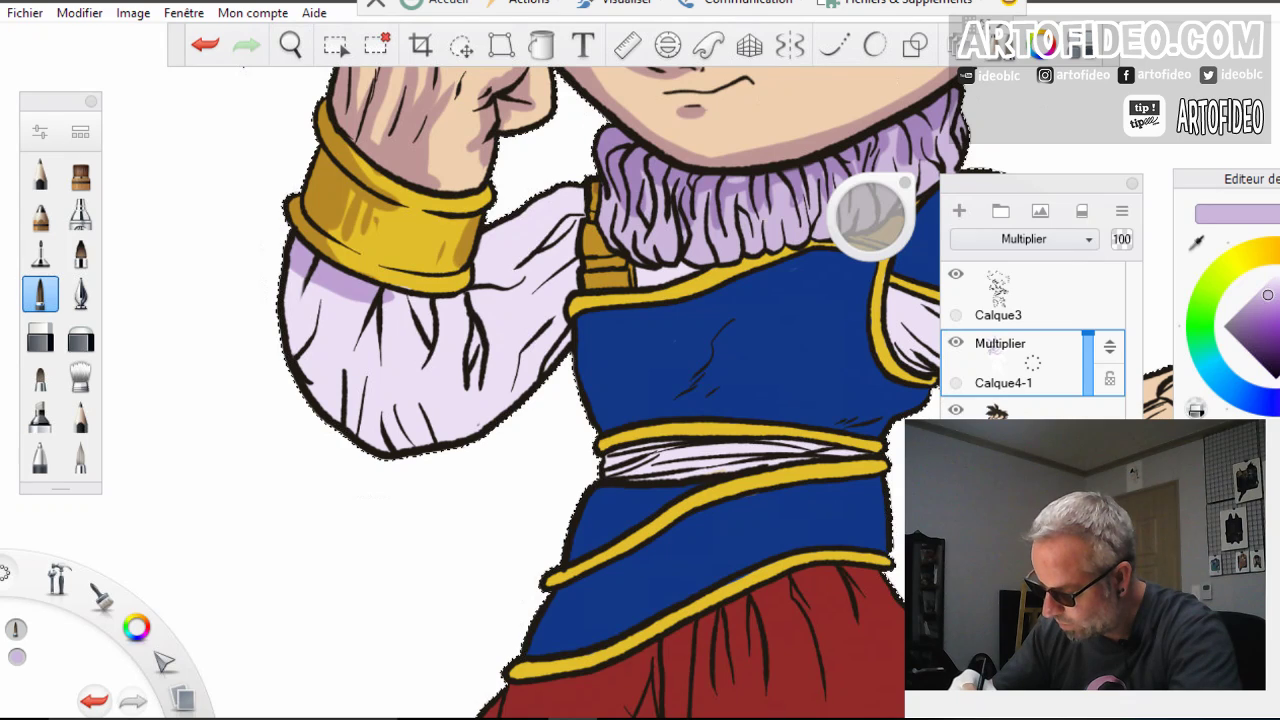
pyautogui.moveTo(488, 188); pyautogui.dragTo(474, 210)
pyautogui.moveTo(478, 258)
pyautogui.mouseDown()
pyautogui.moveTo(462, 286)
pyautogui.moveTo(430, 288)
pyautogui.mouseUp()
# Shade the left side of the raised arm's white sleeve and the folds along its lower left
pyautogui.moveTo(336, 286)
pyautogui.mouseDown()
pyautogui.moveTo(296, 318)
pyautogui.moveTo(304, 376)
pyautogui.mouseUp()
pyautogui.moveTo(292, 270)
pyautogui.mouseDown()
pyautogui.moveTo(288, 322)
pyautogui.moveTo(308, 378)
pyautogui.mouseUp()
pyautogui.moveTo(322, 318); pyautogui.dragTo(312, 380)
pyautogui.moveTo(328, 292); pyautogui.dragTo(310, 420)
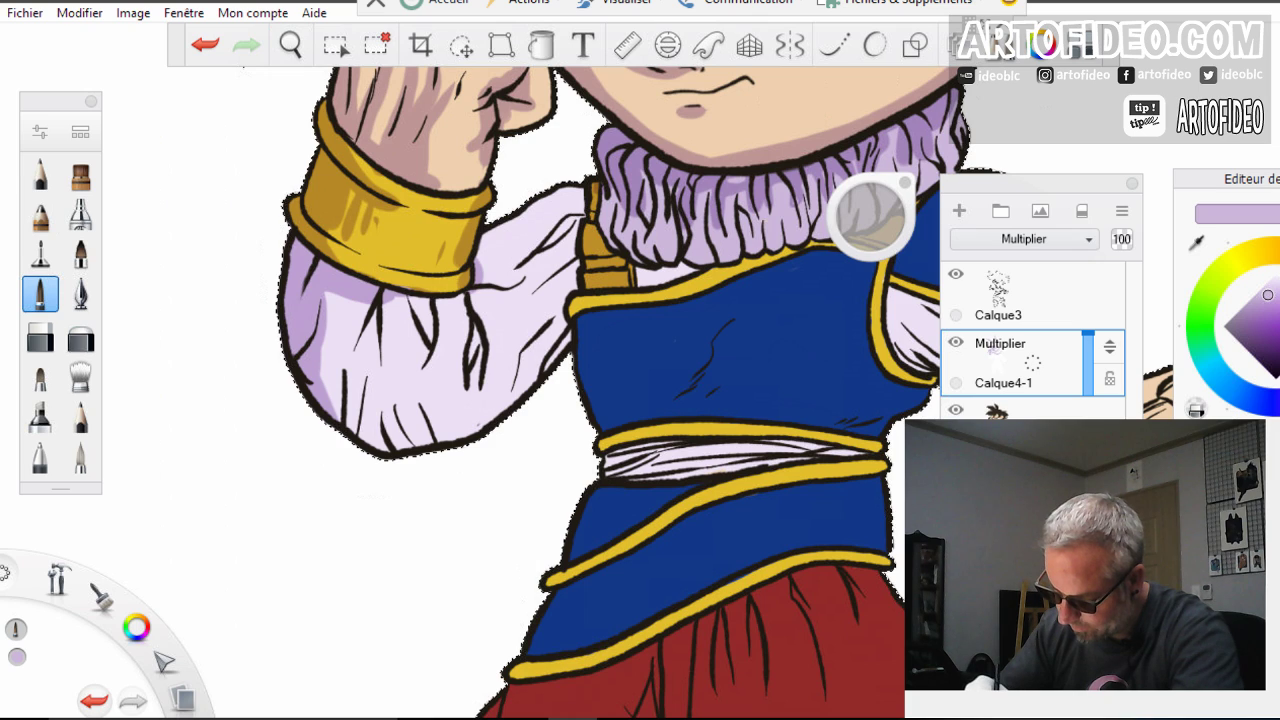
pyautogui.moveTo(352, 362); pyautogui.dragTo(330, 420)
pyautogui.moveTo(330, 370)
pyautogui.mouseDown()
pyautogui.moveTo(320, 392)
pyautogui.moveTo(350, 450)
pyautogui.mouseUp()
pyautogui.moveTo(380, 384)
pyautogui.mouseDown()
pyautogui.moveTo(358, 446)
pyautogui.moveTo(384, 446)
pyautogui.mouseUp()
pyautogui.moveTo(404, 386); pyautogui.dragTo(394, 446)
# Shade the underside of the raised arm's sleeve and its folds from the elbow up to the shoulder
pyautogui.moveTo(458, 406)
pyautogui.mouseDown()
pyautogui.moveTo(428, 442)
pyautogui.moveTo(452, 438)
pyautogui.mouseUp()
pyautogui.moveTo(530, 374); pyautogui.dragTo(466, 430)
pyautogui.moveTo(576, 272)
pyautogui.mouseDown()
pyautogui.moveTo(552, 362)
pyautogui.moveTo(514, 384)
pyautogui.mouseUp()
pyautogui.moveTo(550, 318); pyautogui.dragTo(514, 378)
pyautogui.moveTo(494, 322); pyautogui.dragTo(462, 408)
pyautogui.moveTo(470, 396)
pyautogui.mouseDown()
pyautogui.moveTo(448, 422)
pyautogui.moveTo(436, 417)
pyautogui.mouseUp()
pyautogui.moveTo(510, 366); pyautogui.dragTo(492, 396)
pyautogui.moveTo(582, 218); pyautogui.dragTo(531, 334)
pyautogui.moveTo(578, 240); pyautogui.dragTo(564, 272)
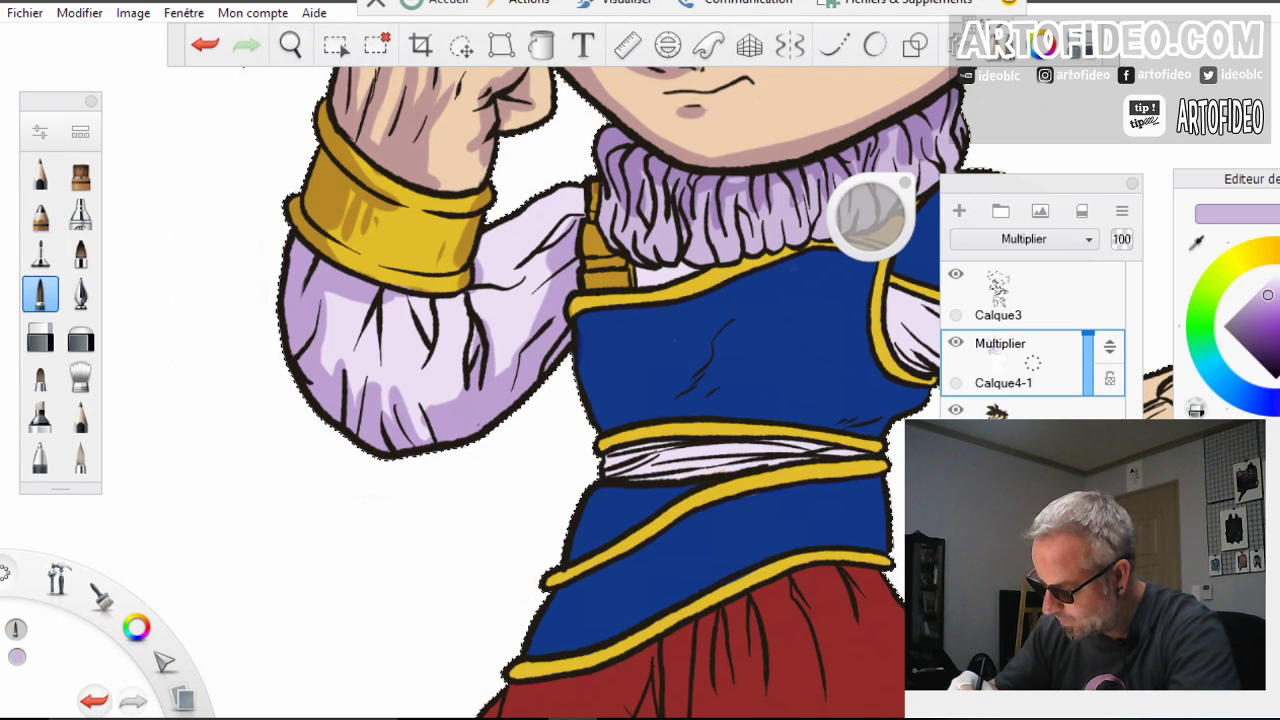
pyautogui.moveTo(572, 216)
pyautogui.mouseDown()
pyautogui.moveTo(520, 282)
pyautogui.moveTo(520, 304)
pyautogui.mouseUp()
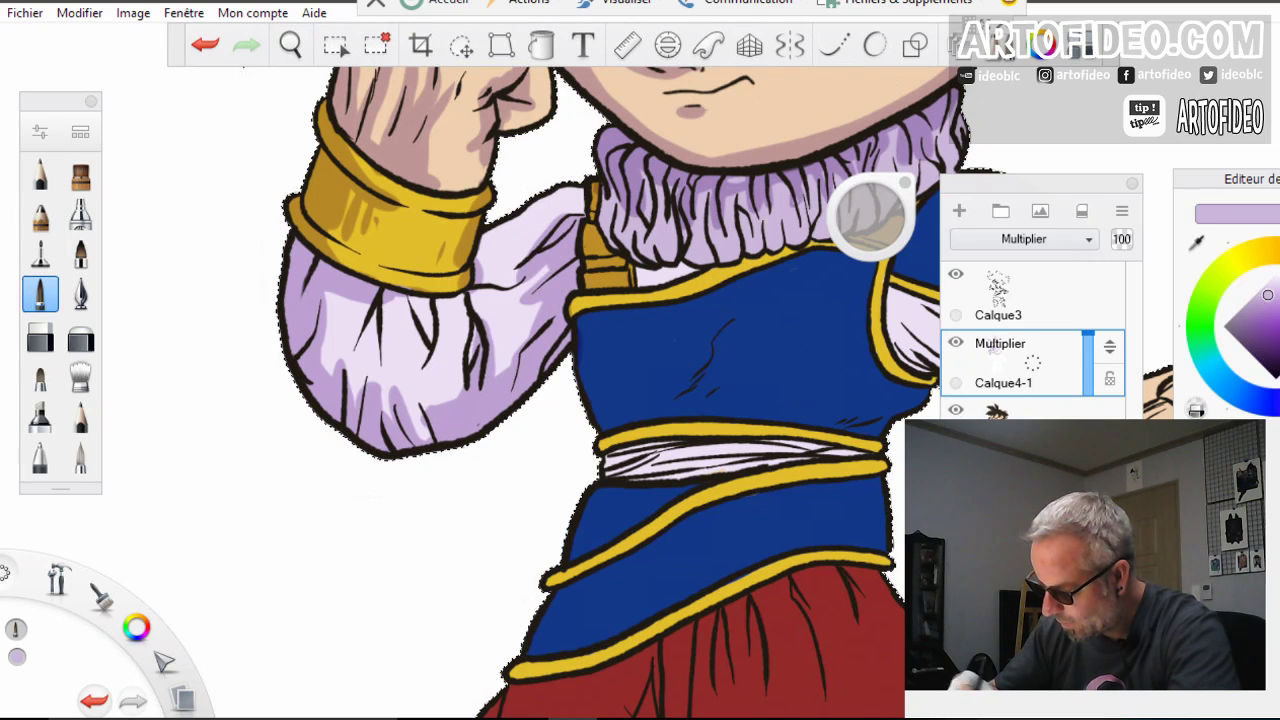
# Shade the gold shoulder strap, the left edge of the blue chest armour and the crease in its middle
pyautogui.moveTo(594, 187)
pyautogui.mouseDown()
pyautogui.moveTo(587, 240)
pyautogui.moveTo(598, 247)
pyautogui.mouseUp()
pyautogui.moveTo(602, 215)
pyautogui.mouseDown()
pyautogui.moveTo(634, 258)
pyautogui.moveTo(574, 310)
pyautogui.moveTo(624, 422)
pyautogui.mouseUp()
pyautogui.moveTo(584, 360); pyautogui.dragTo(610, 426)
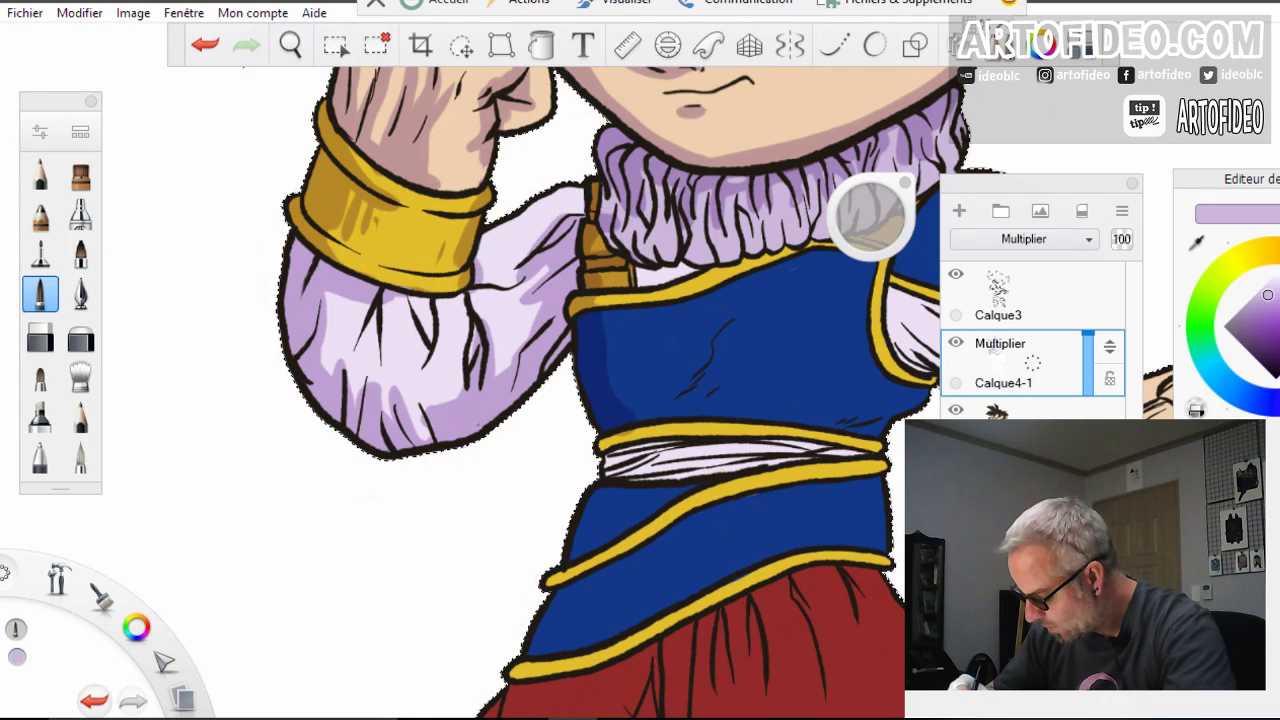
pyautogui.moveTo(710, 382); pyautogui.dragTo(688, 398)
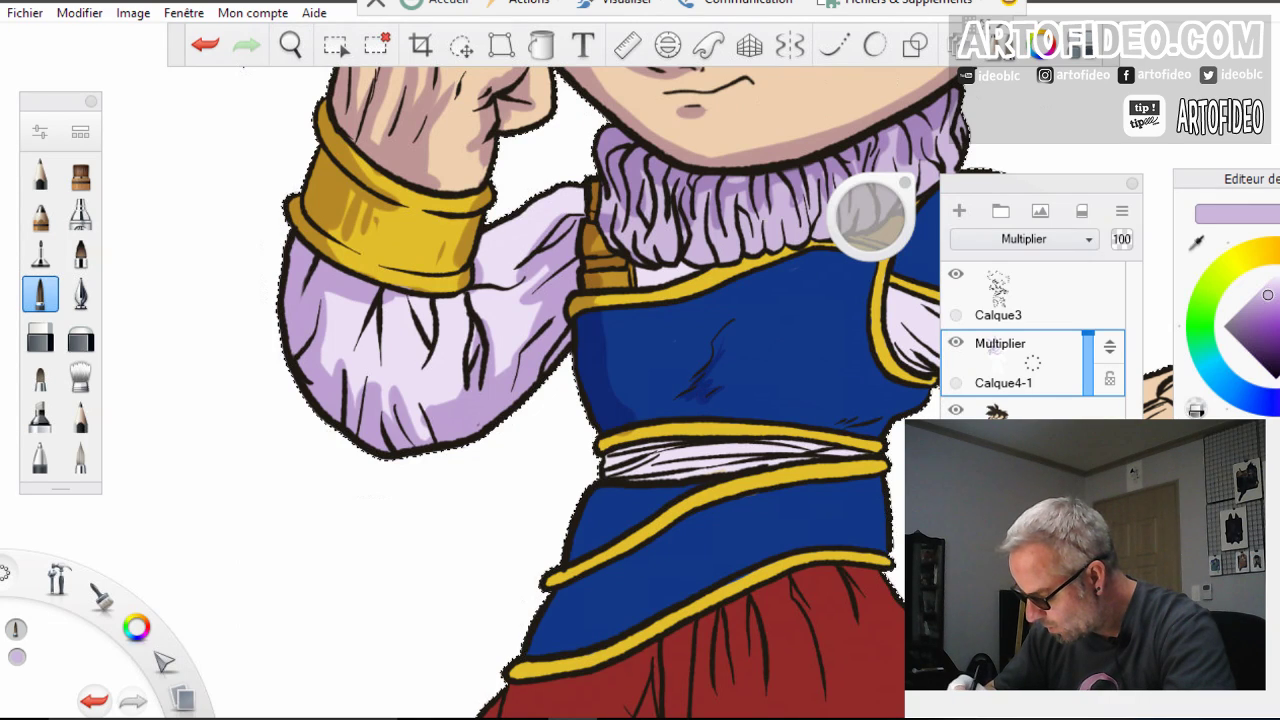
pyautogui.moveTo(732, 316); pyautogui.dragTo(716, 342)
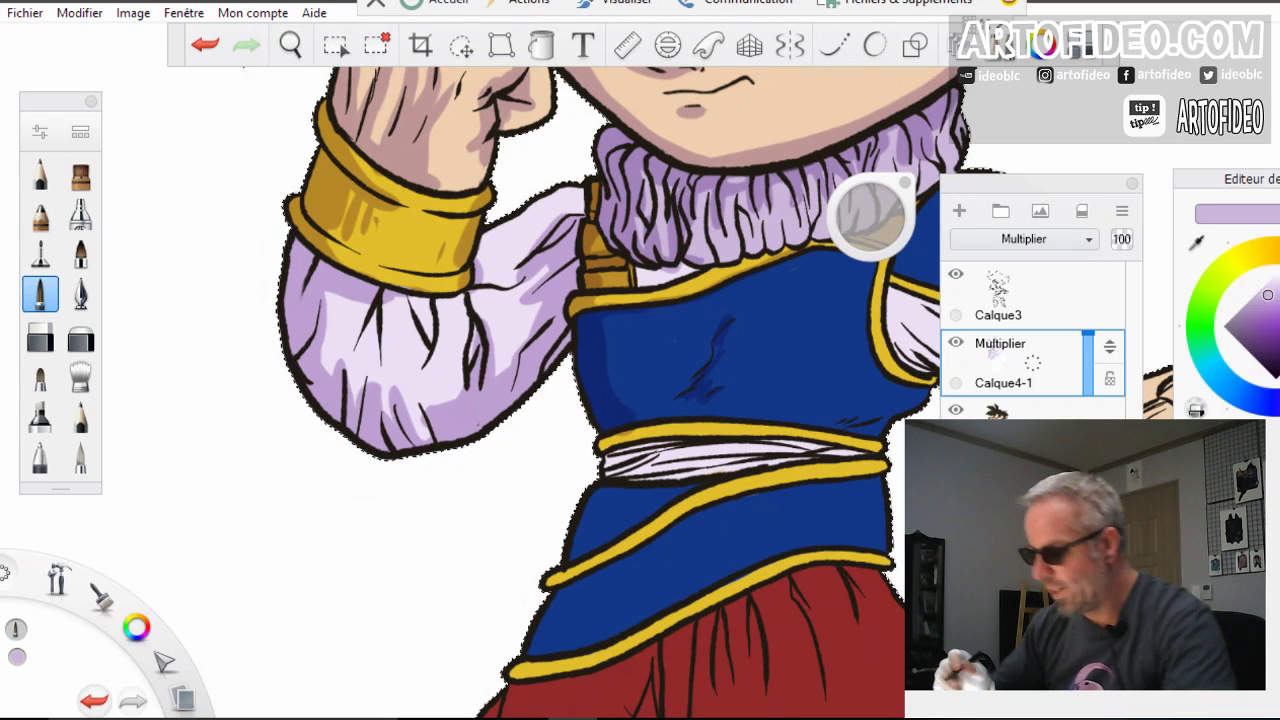
# Widen the shadow on the upper left of the chest armour and shade the gold trim above the sash
pyautogui.click(290, 44)
pyautogui.moveTo(666, 457); pyautogui.dragTo(526, 309)
pyautogui.click(676, 75)
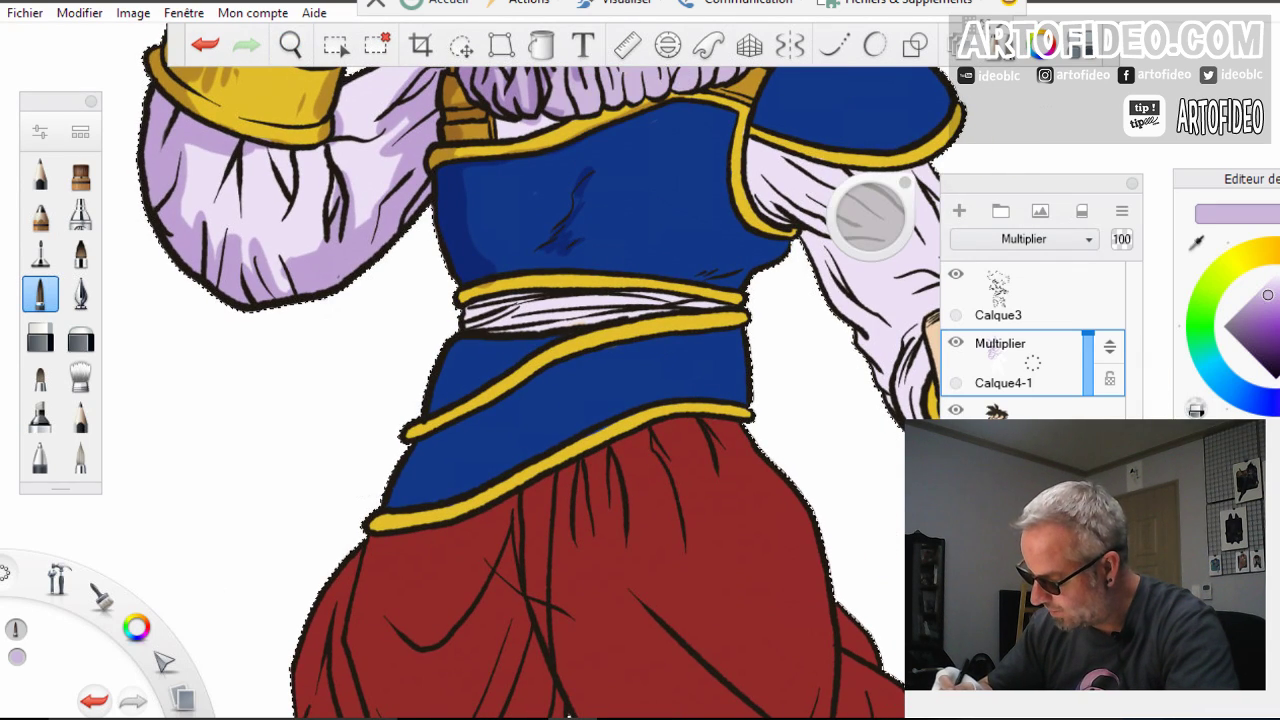
pyautogui.moveTo(476, 172); pyautogui.dragTo(465, 193)
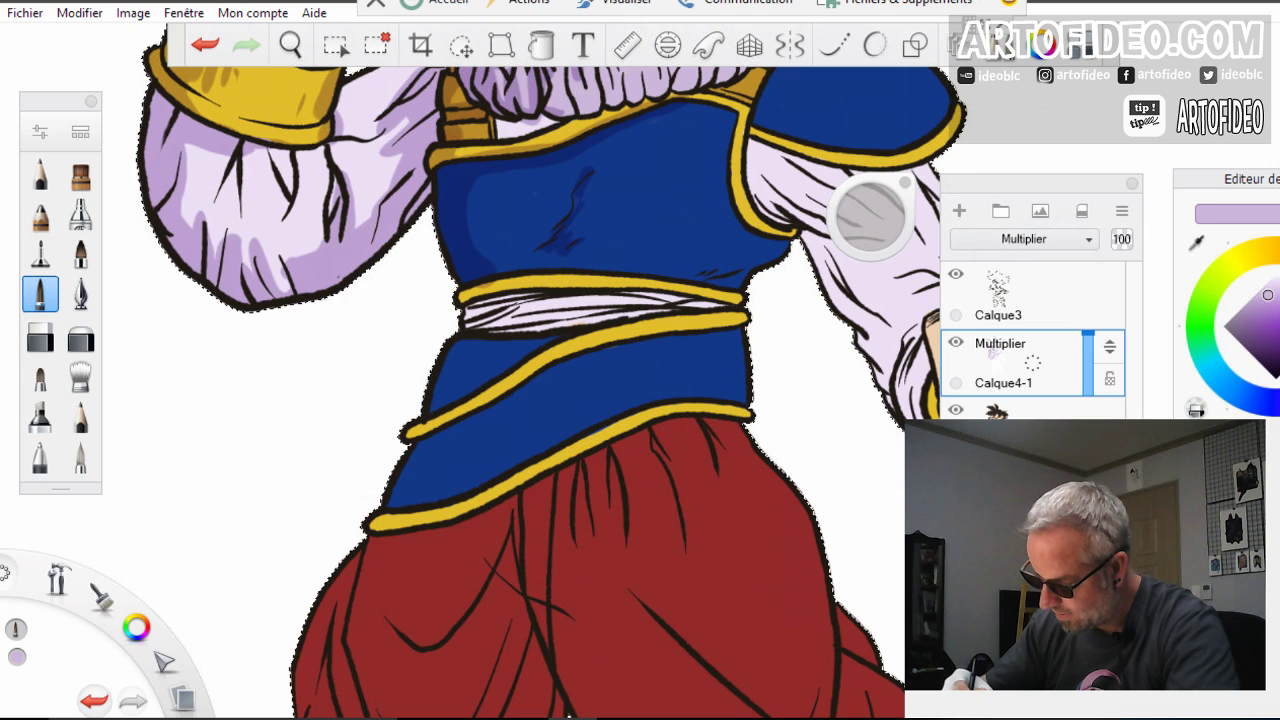
pyautogui.moveTo(490, 284); pyautogui.dragTo(476, 315)
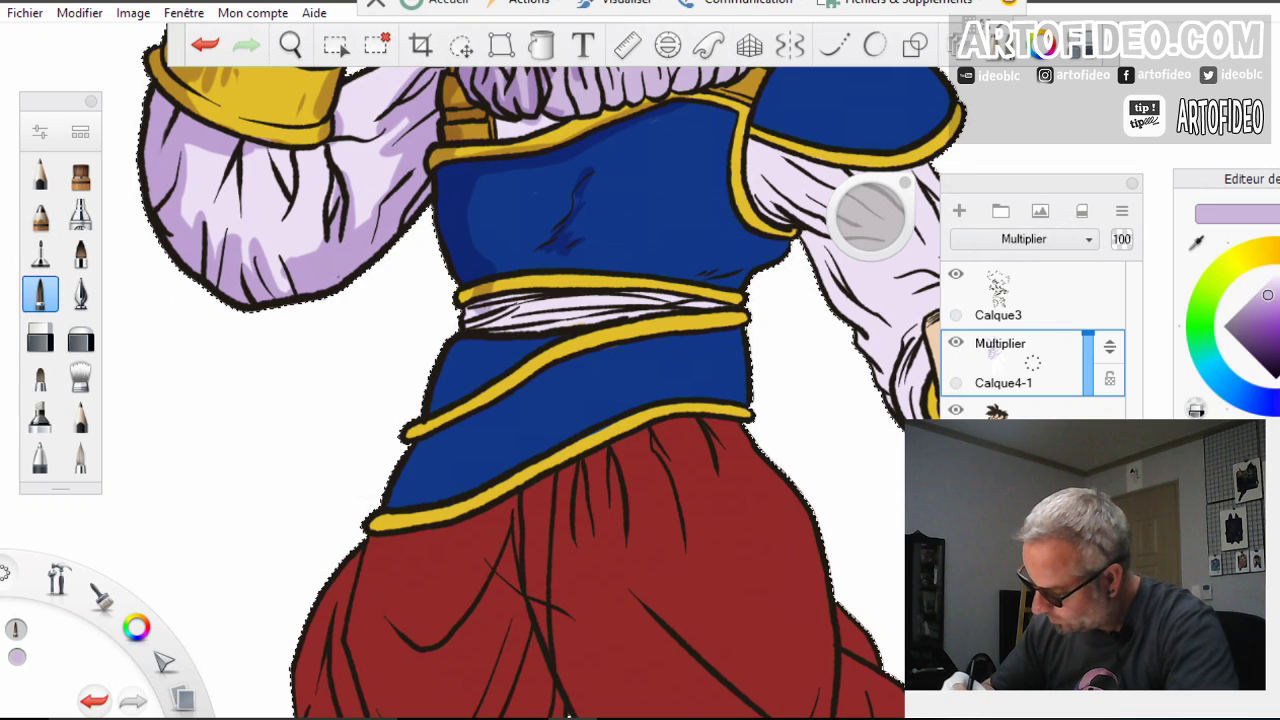
# Shade the folds of the white waist sash and the left side of the blue waist panels with their gold trim
pyautogui.moveTo(640, 288)
pyautogui.mouseDown()
pyautogui.moveTo(464, 300)
pyautogui.moveTo(466, 326)
pyautogui.mouseUp()
pyautogui.moveTo(555, 304); pyautogui.dragTo(478, 327)
pyautogui.moveTo(654, 302)
pyautogui.mouseDown()
pyautogui.moveTo(492, 331)
pyautogui.moveTo(440, 398)
pyautogui.mouseUp()
pyautogui.moveTo(488, 342); pyautogui.dragTo(456, 408)
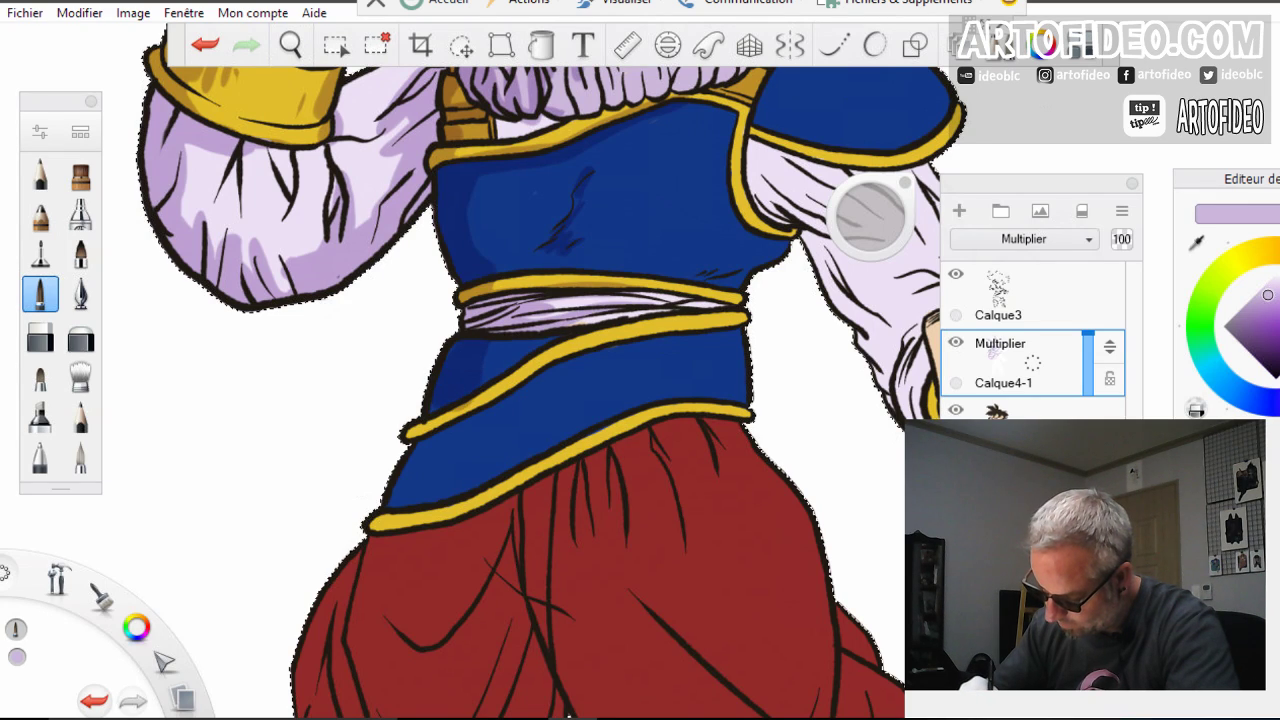
pyautogui.moveTo(602, 343)
pyautogui.mouseDown()
pyautogui.moveTo(410, 436)
pyautogui.moveTo(418, 496)
pyautogui.mouseUp()
pyautogui.moveTo(424, 452); pyautogui.dragTo(396, 502)
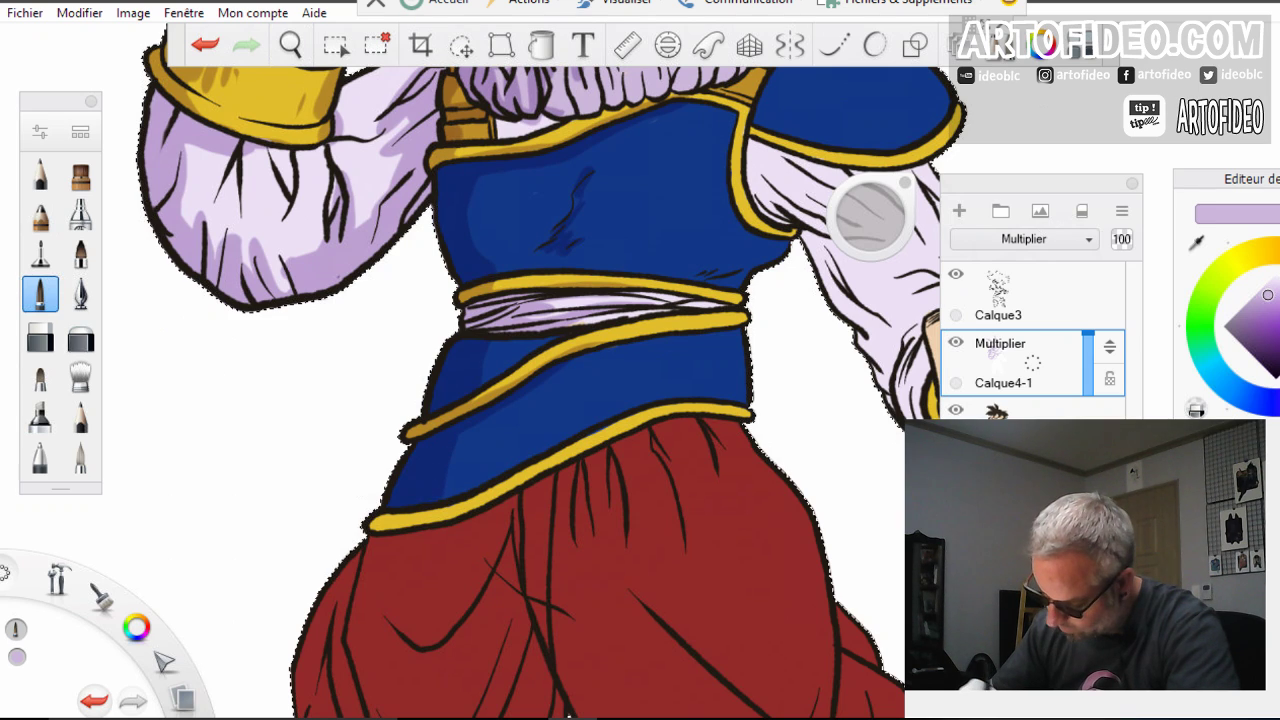
# Paint a shadow on the red trousers beneath the gold belt trim and fill the outer side of the left trouser leg
pyautogui.moveTo(646, 431)
pyautogui.mouseDown()
pyautogui.moveTo(455, 522)
pyautogui.moveTo(374, 527)
pyautogui.moveTo(437, 514)
pyautogui.moveTo(464, 464)
pyautogui.mouseUp()
pyautogui.press('space')
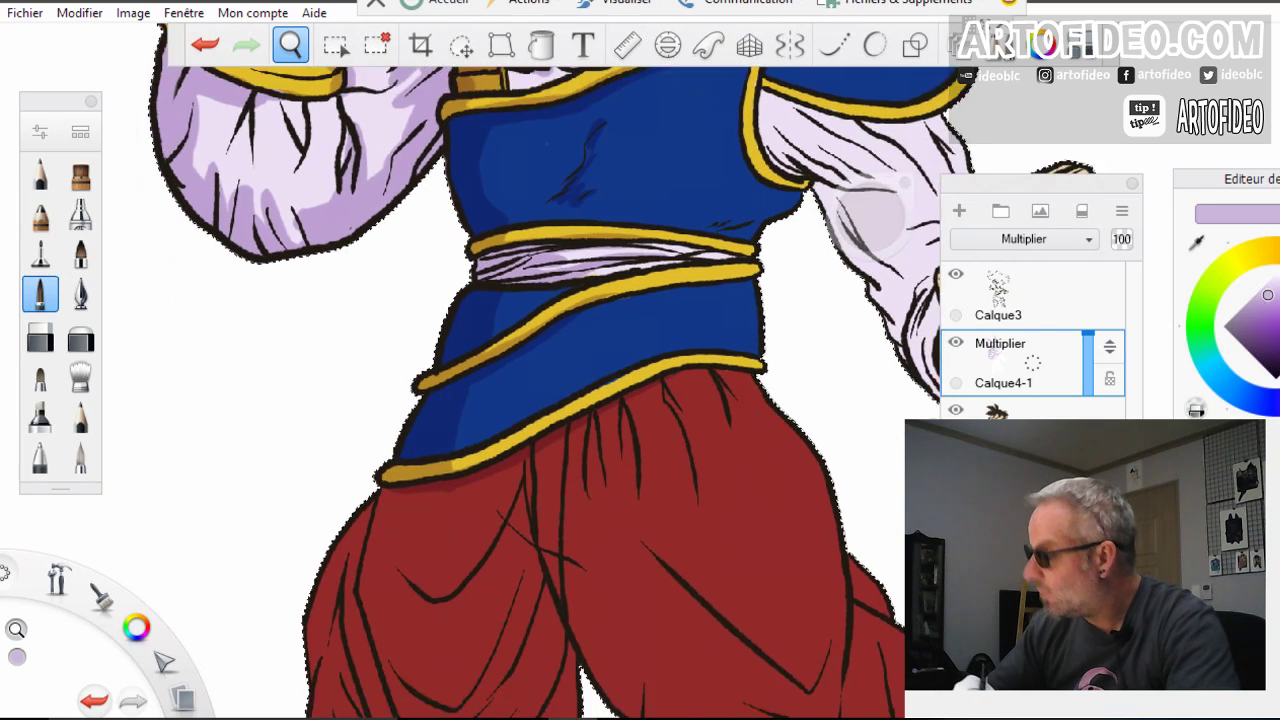
pyautogui.moveTo(554, 437); pyautogui.dragTo(600, 283)
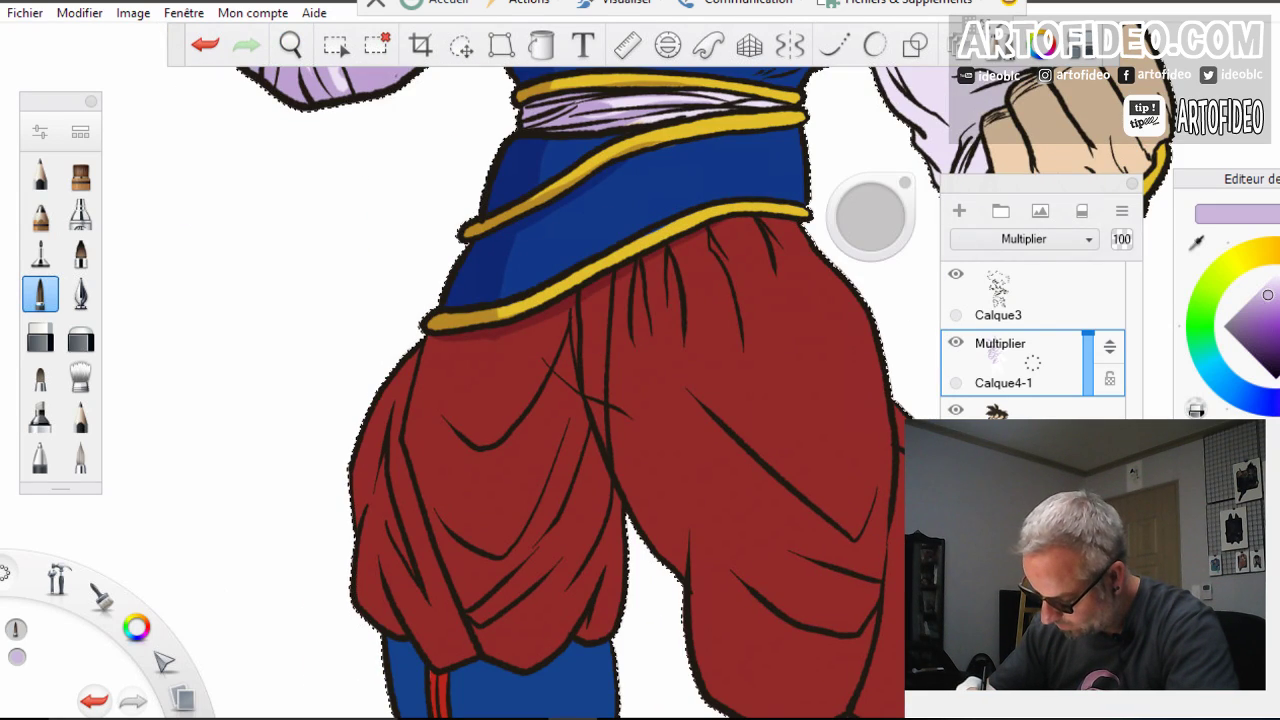
pyautogui.moveTo(484, 340)
pyautogui.mouseDown()
pyautogui.moveTo(452, 372)
pyautogui.moveTo(440, 422)
pyautogui.moveTo(432, 566)
pyautogui.moveTo(462, 664)
pyautogui.moveTo(410, 648)
pyautogui.moveTo(378, 556)
pyautogui.mouseUp()
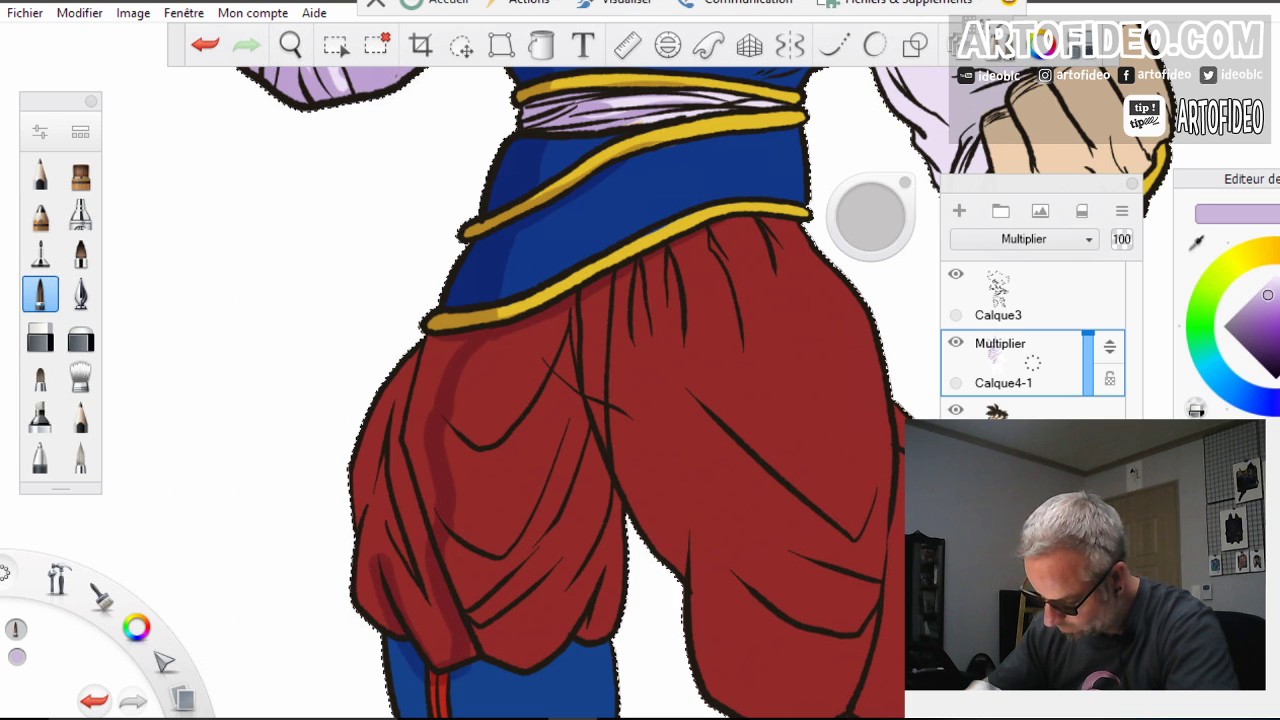
pyautogui.moveTo(456, 346)
pyautogui.mouseDown()
pyautogui.moveTo(416, 380)
pyautogui.moveTo(374, 452)
pyautogui.mouseUp()
pyautogui.moveTo(428, 382)
pyautogui.mouseDown()
pyautogui.moveTo(410, 480)
pyautogui.moveTo(430, 640)
pyautogui.moveTo(444, 652)
pyautogui.mouseUp()
pyautogui.moveTo(398, 488); pyautogui.dragTo(382, 594)
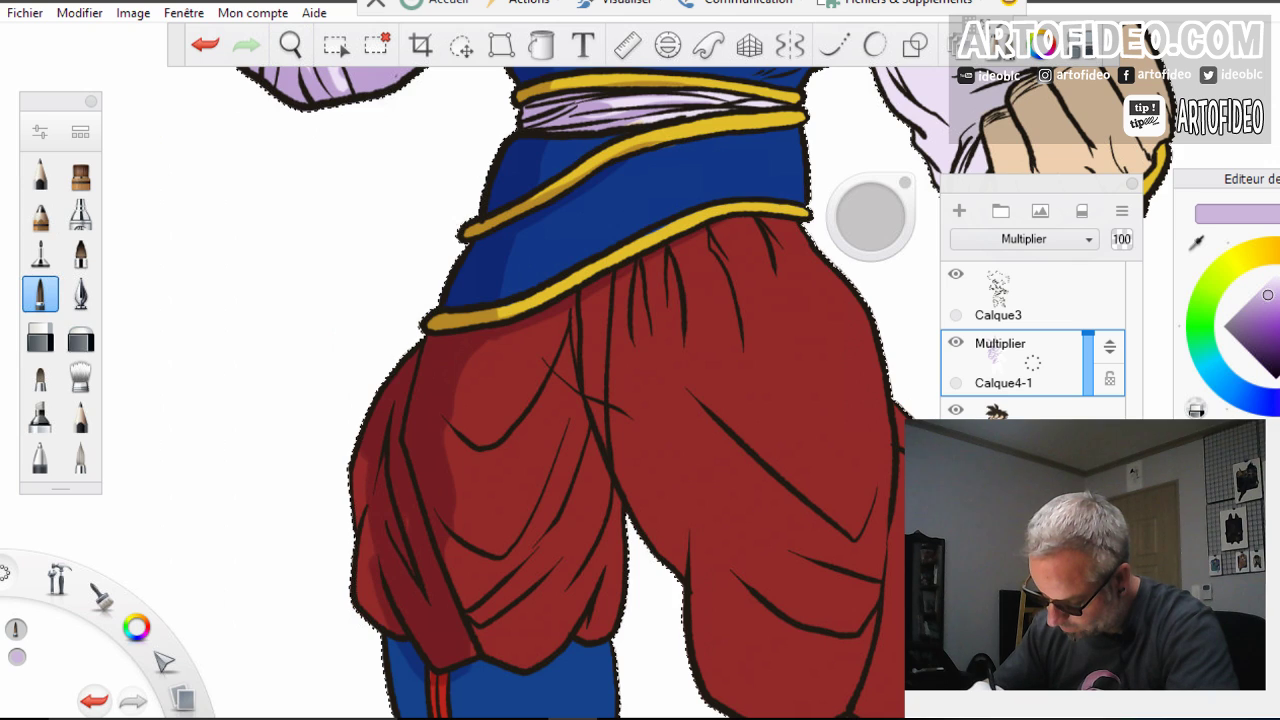
pyautogui.moveTo(362, 458)
pyautogui.mouseDown()
pyautogui.moveTo(374, 616)
pyautogui.moveTo(418, 680)
pyautogui.mouseUp()
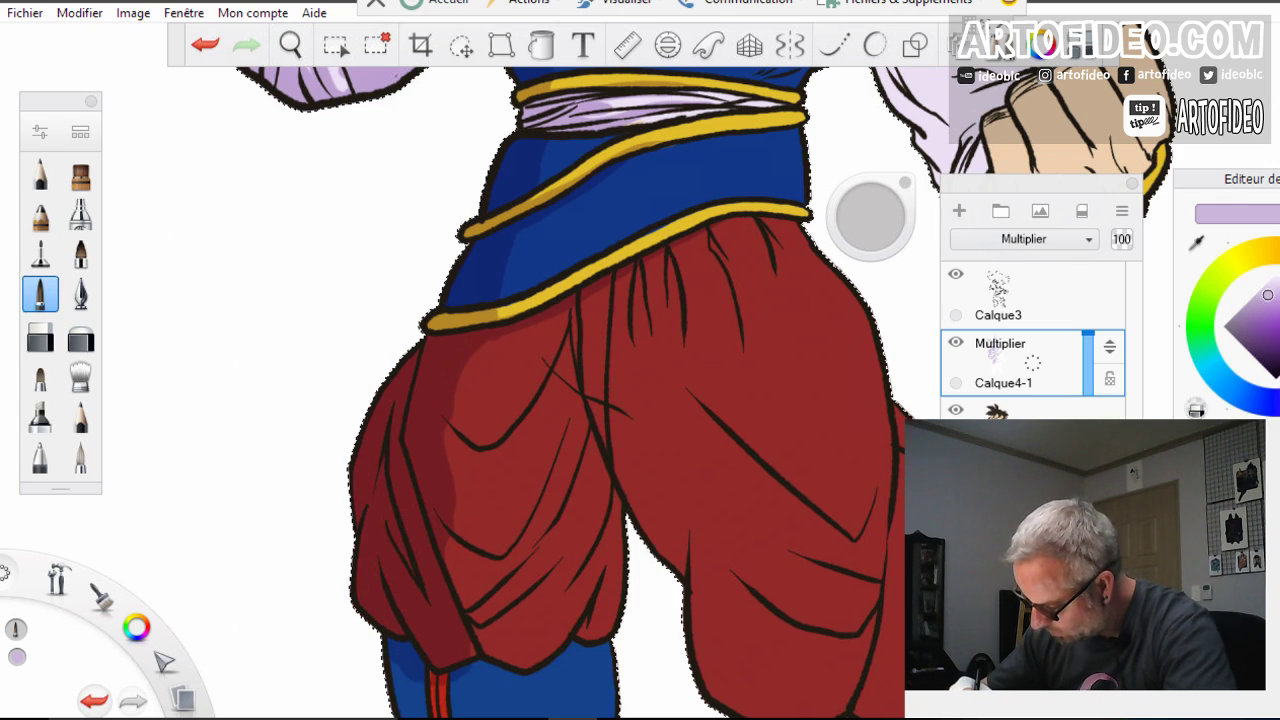
# Shade the long folds along the inner side of the left trouser leg
pyautogui.moveTo(564, 316)
pyautogui.mouseDown()
pyautogui.moveTo(616, 534)
pyautogui.moveTo(540, 556)
pyautogui.mouseUp()
pyautogui.moveTo(570, 506); pyautogui.dragTo(584, 460)
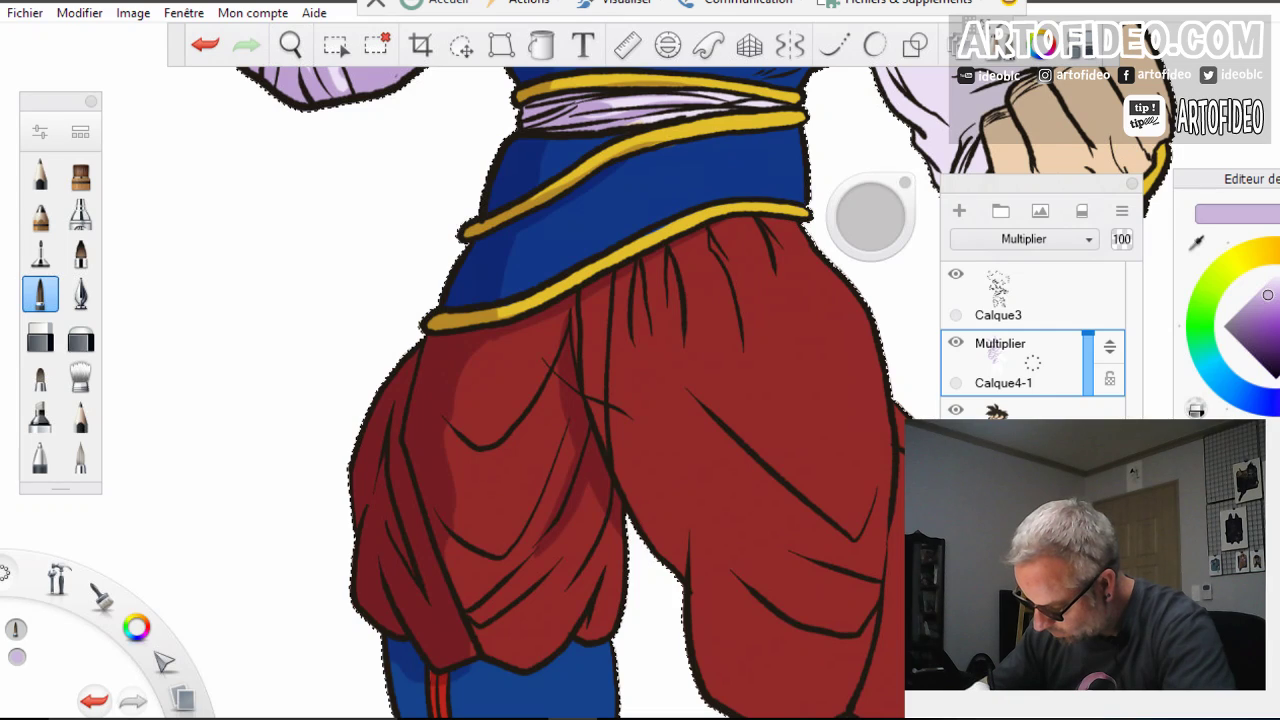
pyautogui.moveTo(515, 560); pyautogui.dragTo(570, 415)
pyautogui.moveTo(507, 449); pyautogui.dragTo(557, 342)
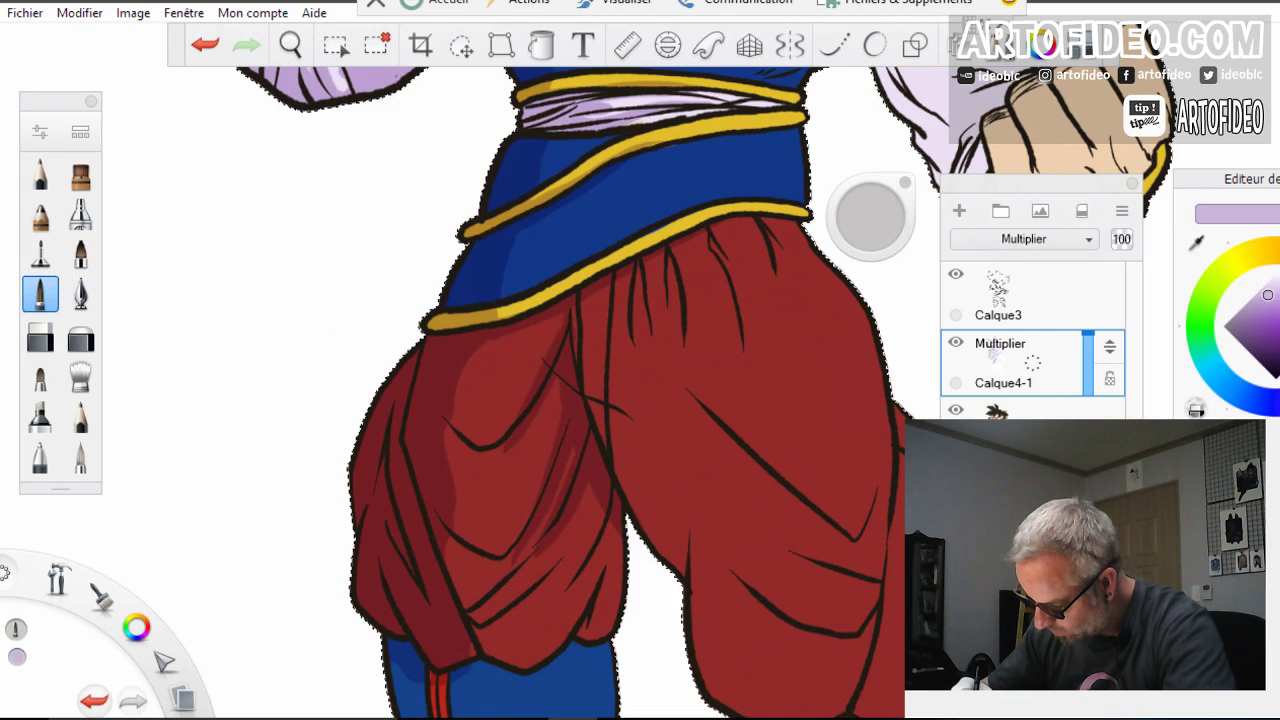
# Shade the left trouser leg's gathered hem, the blue boot beneath it and the undersides of the curved thigh folds
pyautogui.moveTo(558, 602)
pyautogui.mouseDown()
pyautogui.moveTo(600, 538)
pyautogui.moveTo(591, 484)
pyautogui.mouseUp()
pyautogui.moveTo(612, 528); pyautogui.dragTo(608, 640)
pyautogui.moveTo(600, 566)
pyautogui.mouseDown()
pyautogui.moveTo(594, 616)
pyautogui.moveTo(556, 664)
pyautogui.mouseUp()
pyautogui.moveTo(604, 626)
pyautogui.mouseDown()
pyautogui.moveTo(586, 650)
pyautogui.moveTo(478, 680)
pyautogui.mouseUp()
pyautogui.moveTo(460, 592)
pyautogui.mouseDown()
pyautogui.moveTo(480, 676)
pyautogui.moveTo(453, 690)
pyautogui.mouseUp()
pyautogui.moveTo(560, 563)
pyautogui.mouseDown()
pyautogui.moveTo(508, 620)
pyautogui.moveTo(481, 630)
pyautogui.moveTo(476, 614)
pyautogui.mouseUp()
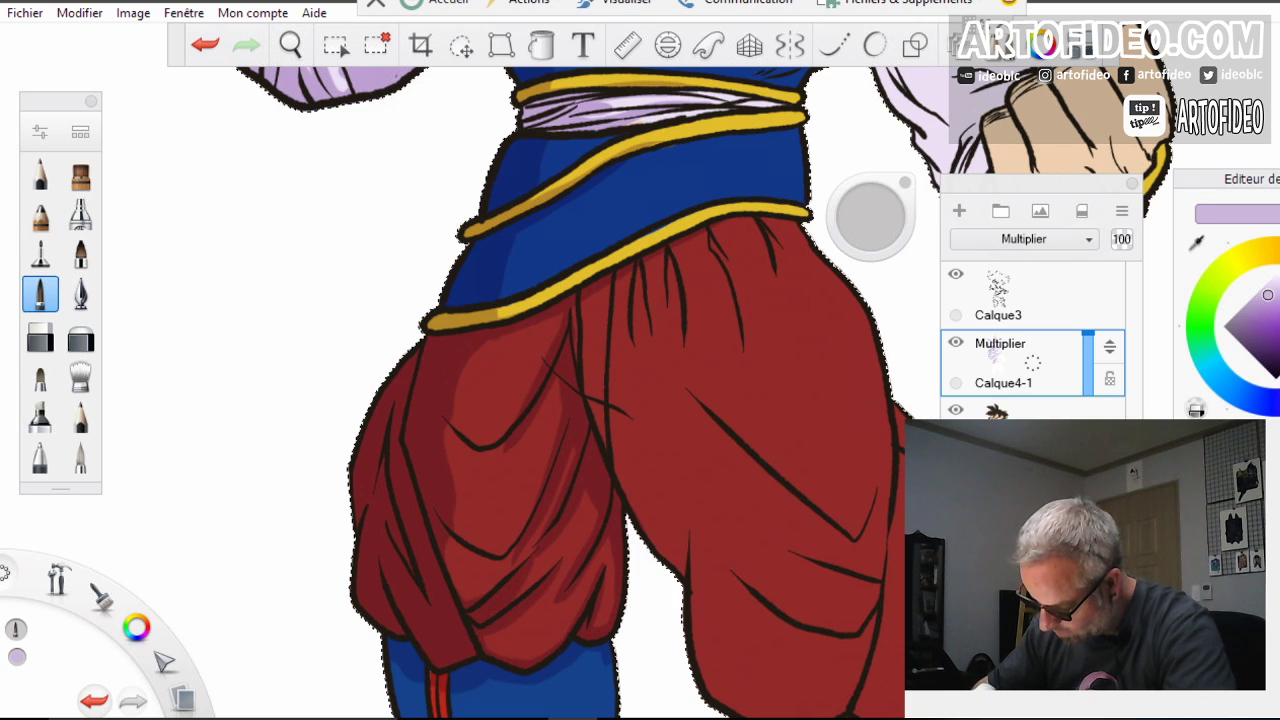
pyautogui.moveTo(450, 538)
pyautogui.mouseDown()
pyautogui.moveTo(520, 557)
pyautogui.moveTo(570, 462)
pyautogui.mouseUp()
pyautogui.moveTo(450, 456); pyautogui.dragTo(548, 402)
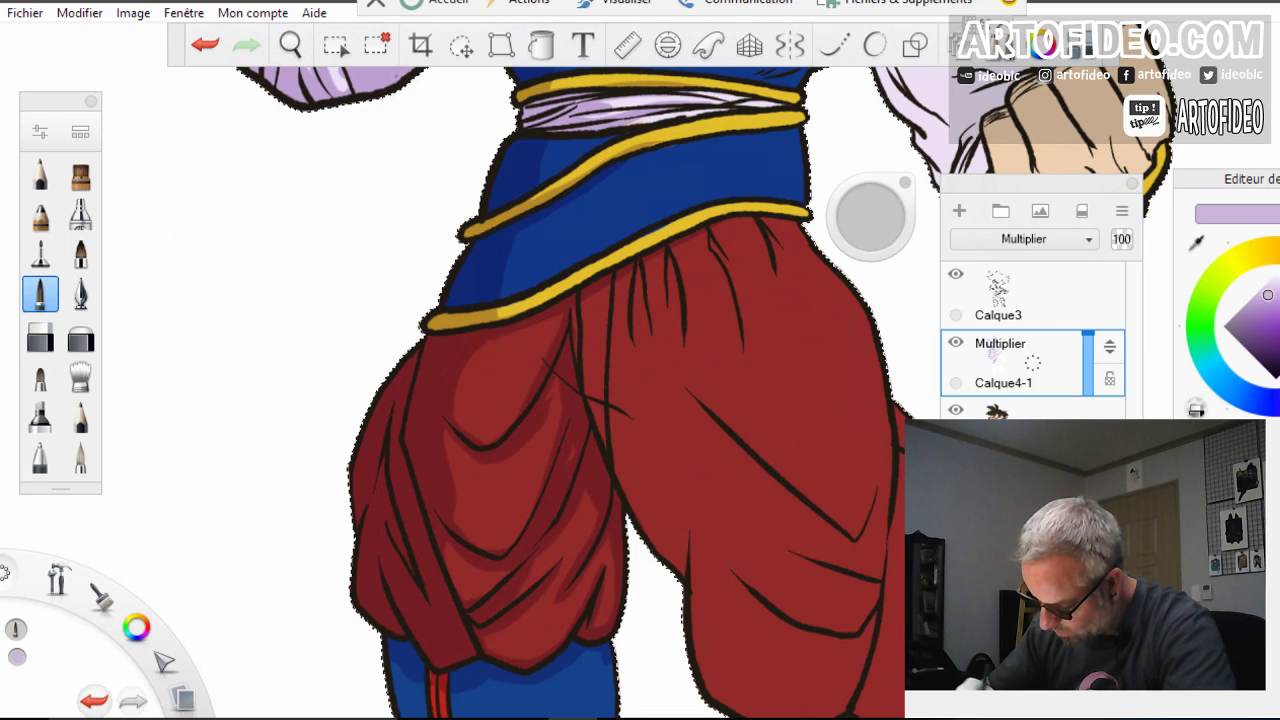
# Shade the gathered pleats of the right trouser leg beneath the gold belt trim
pyautogui.moveTo(584, 302); pyautogui.dragTo(574, 360)
pyautogui.moveTo(616, 282)
pyautogui.mouseDown()
pyautogui.moveTo(598, 444)
pyautogui.moveTo(642, 324)
pyautogui.mouseUp()
pyautogui.moveTo(668, 258); pyautogui.dragTo(678, 330)
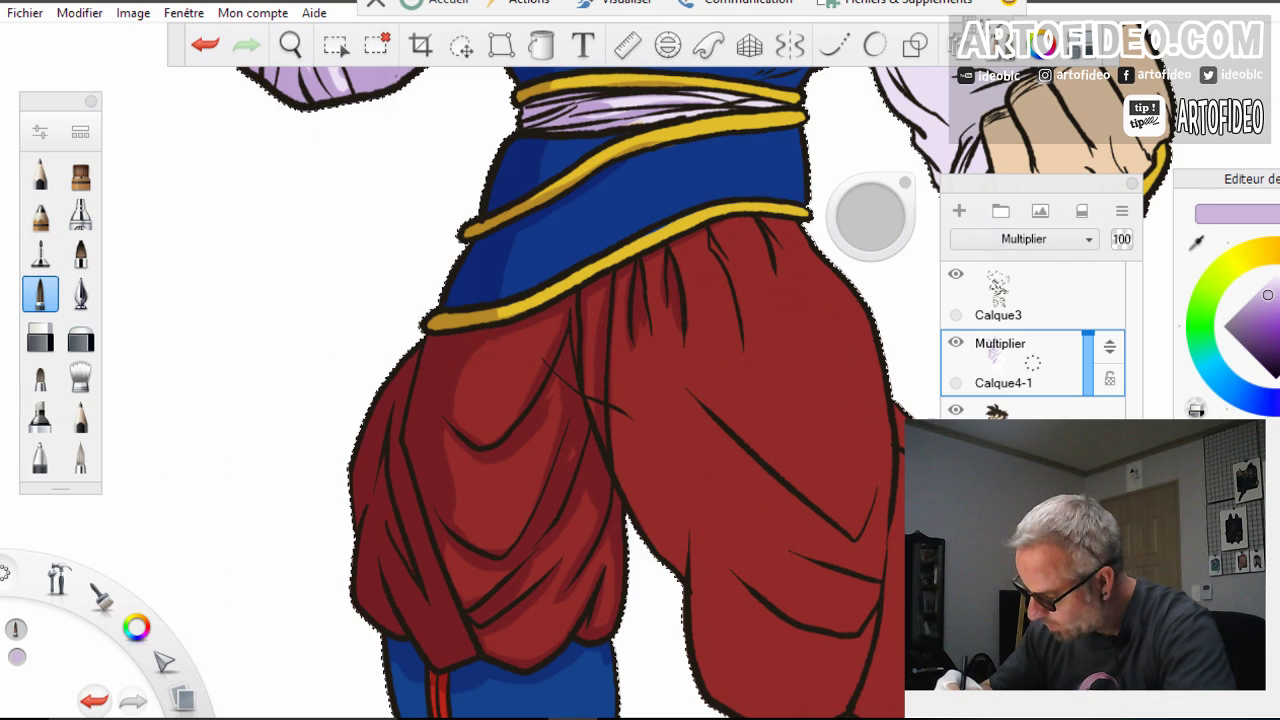
pyautogui.moveTo(722, 248)
pyautogui.mouseDown()
pyautogui.moveTo(716, 284)
pyautogui.moveTo(744, 222)
pyautogui.moveTo(796, 228)
pyautogui.mouseUp()
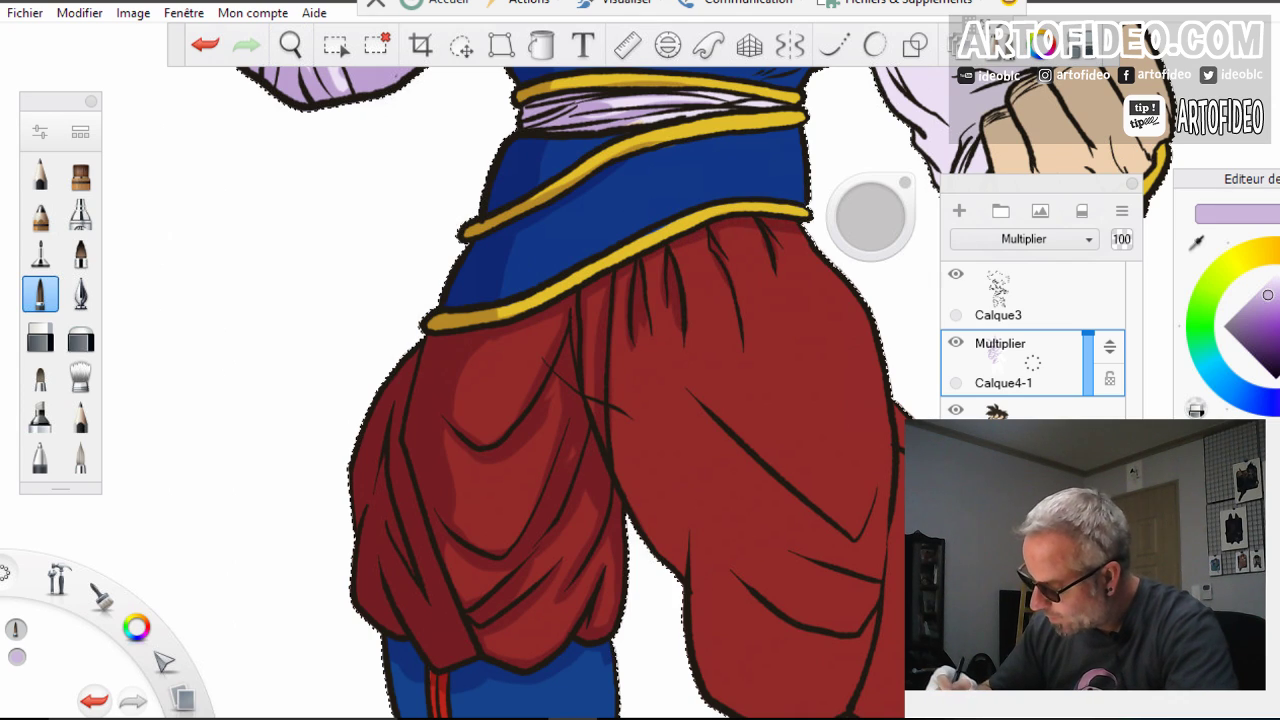
# Shade the outer edge of the blue waist panel with its gold trims and the upper outer side of the right thigh
pyautogui.moveTo(722, 129); pyautogui.dragTo(802, 117)
pyautogui.moveTo(796, 132); pyautogui.dragTo(801, 200)
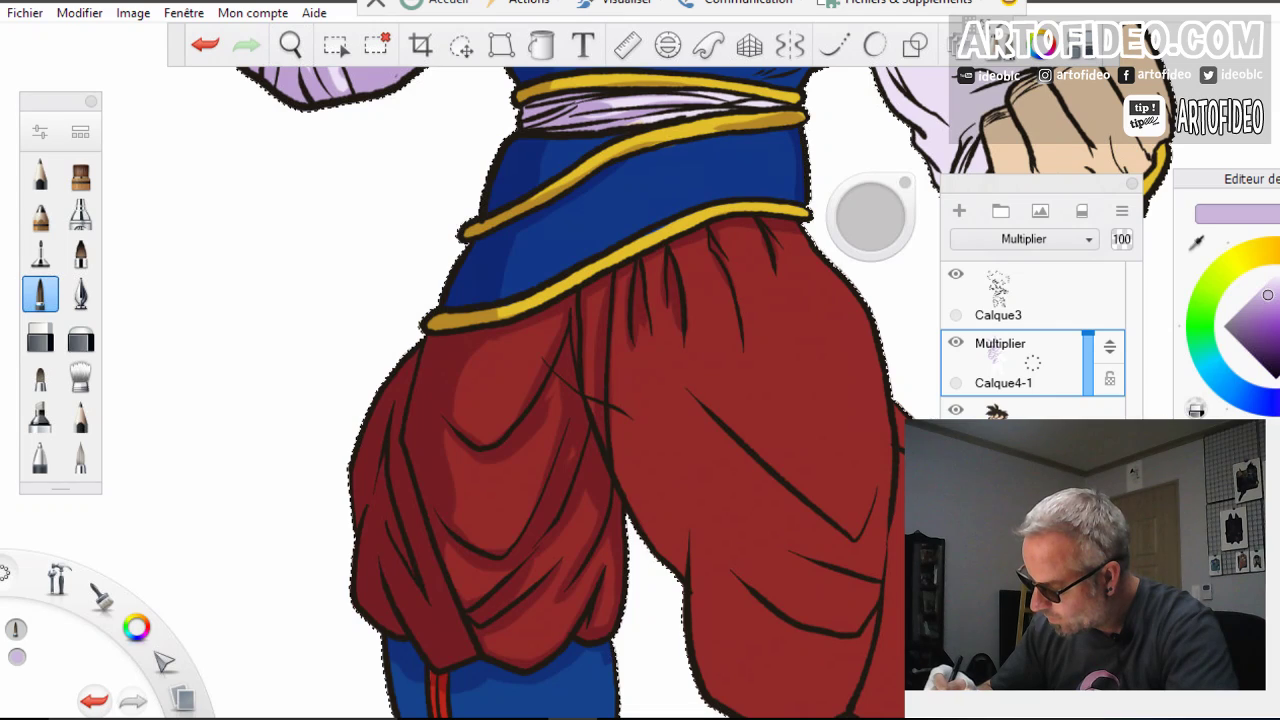
pyautogui.moveTo(784, 97); pyautogui.dragTo(799, 101)
pyautogui.moveTo(788, 133); pyautogui.dragTo(793, 191)
pyautogui.moveTo(790, 207)
pyautogui.mouseDown()
pyautogui.moveTo(806, 213)
pyautogui.moveTo(792, 212)
pyautogui.mouseUp()
pyautogui.moveTo(788, 233)
pyautogui.mouseDown()
pyautogui.moveTo(853, 300)
pyautogui.moveTo(877, 544)
pyautogui.moveTo(838, 294)
pyautogui.mouseUp()
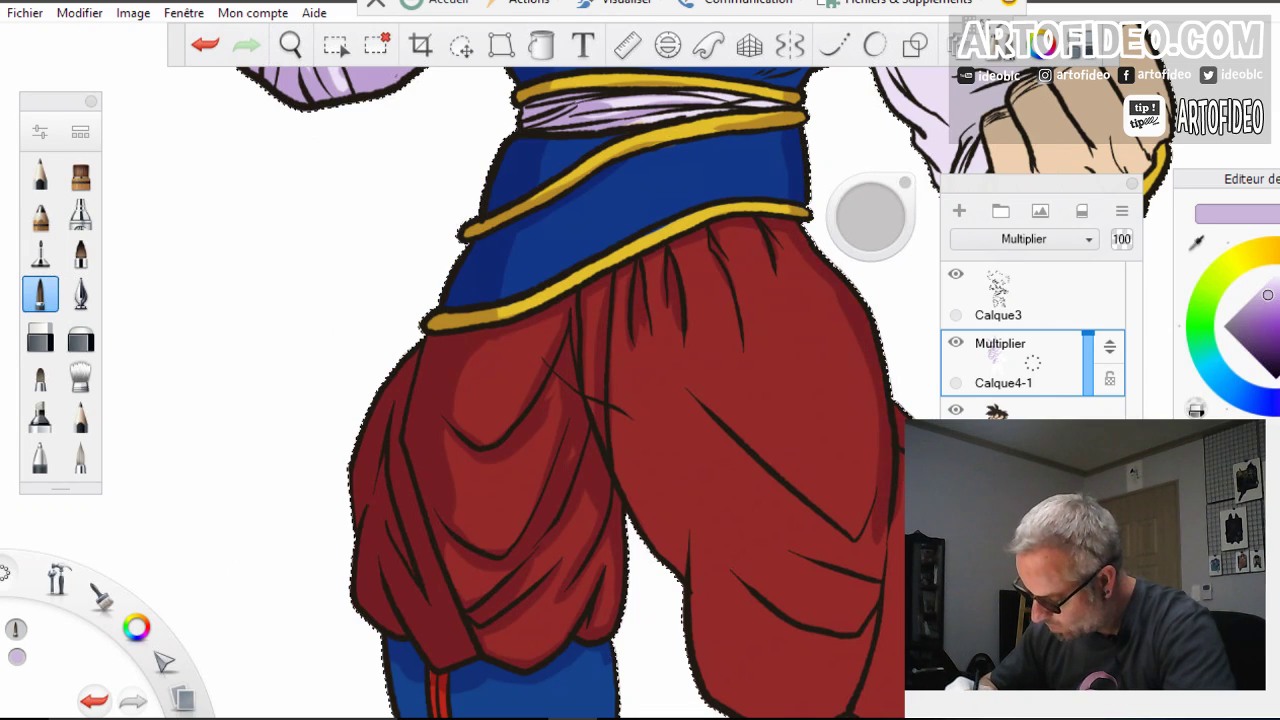
# Shade the long diagonal fold, the knee folds and the inner edge of the right trouser leg
pyautogui.moveTo(694, 392)
pyautogui.mouseDown()
pyautogui.moveTo(816, 526)
pyautogui.moveTo(860, 542)
pyautogui.mouseUp()
pyautogui.moveTo(866, 480)
pyautogui.mouseDown()
pyautogui.moveTo(868, 540)
pyautogui.moveTo(886, 544)
pyautogui.moveTo(869, 551)
pyautogui.mouseUp()
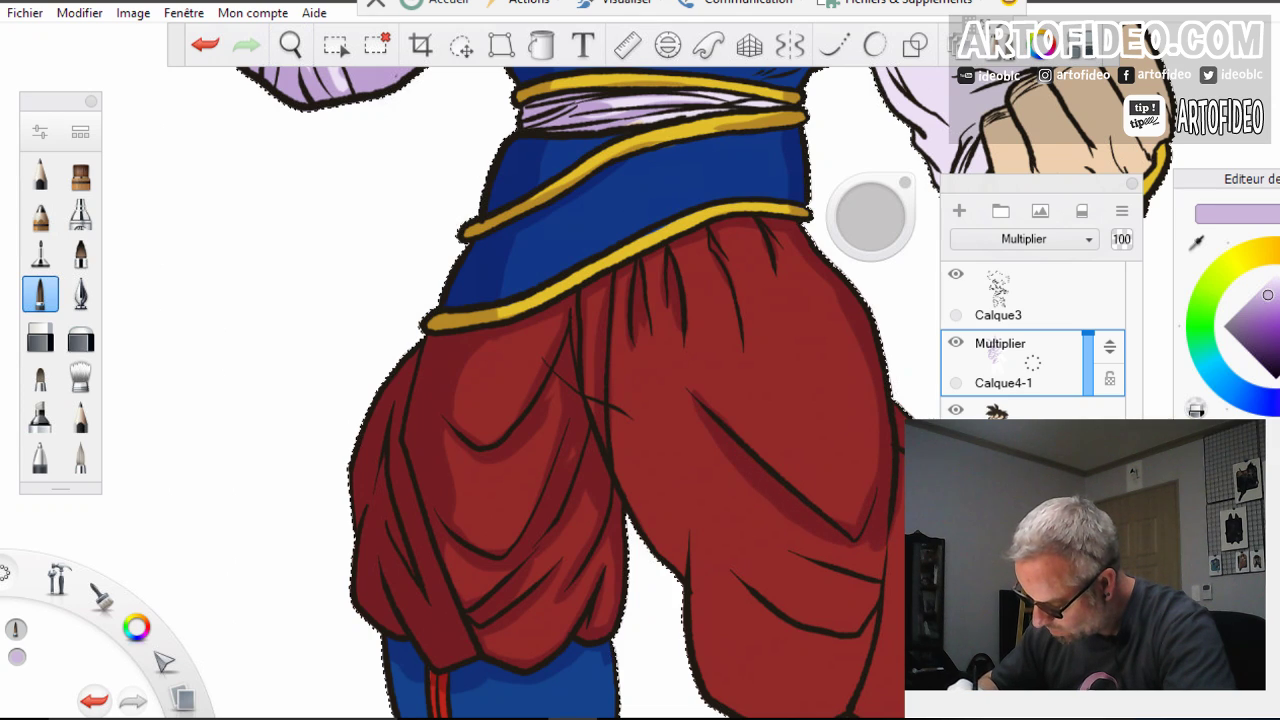
pyautogui.moveTo(792, 547); pyautogui.dragTo(868, 580)
pyautogui.moveTo(900, 498); pyautogui.dragTo(870, 578)
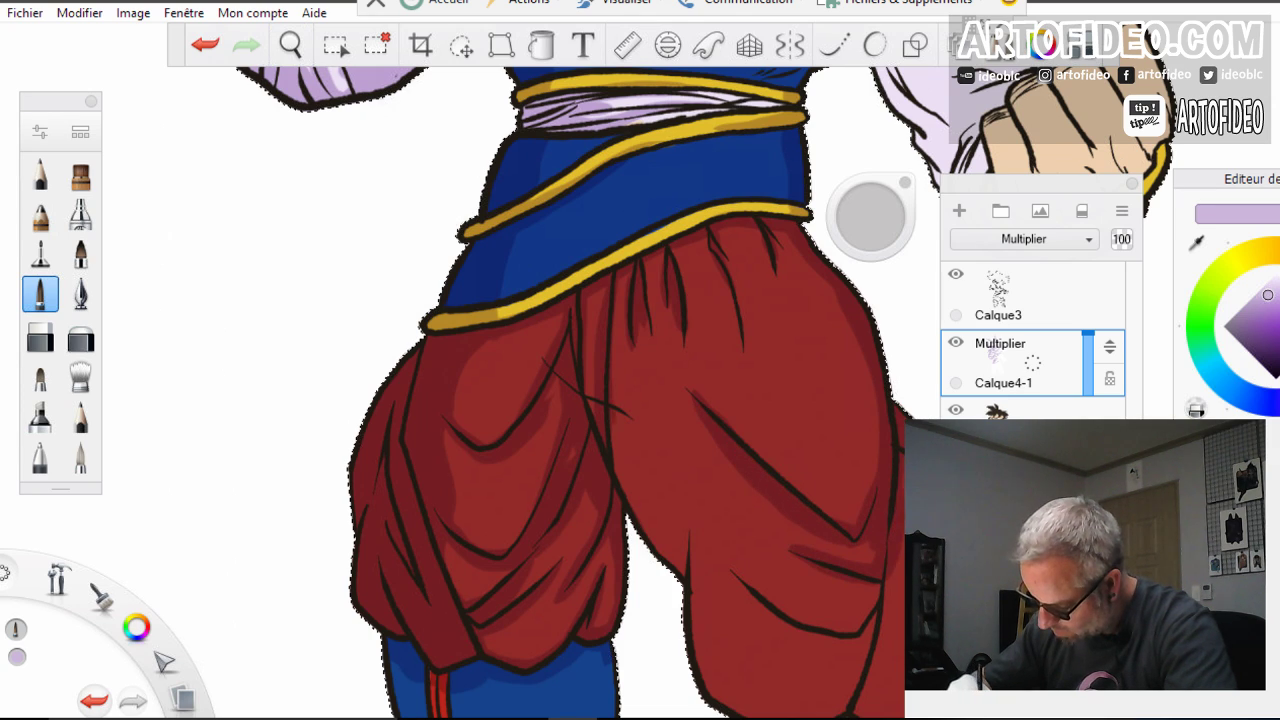
pyautogui.moveTo(615, 424)
pyautogui.mouseDown()
pyautogui.moveTo(668, 552)
pyautogui.moveTo(590, 406)
pyautogui.moveTo(553, 378)
pyautogui.moveTo(694, 592)
pyautogui.mouseUp()
pyautogui.moveTo(690, 524); pyautogui.dragTo(709, 690)
# Shade both sides of the left boot's upper part and the rope tied around it
pyautogui.press('space')
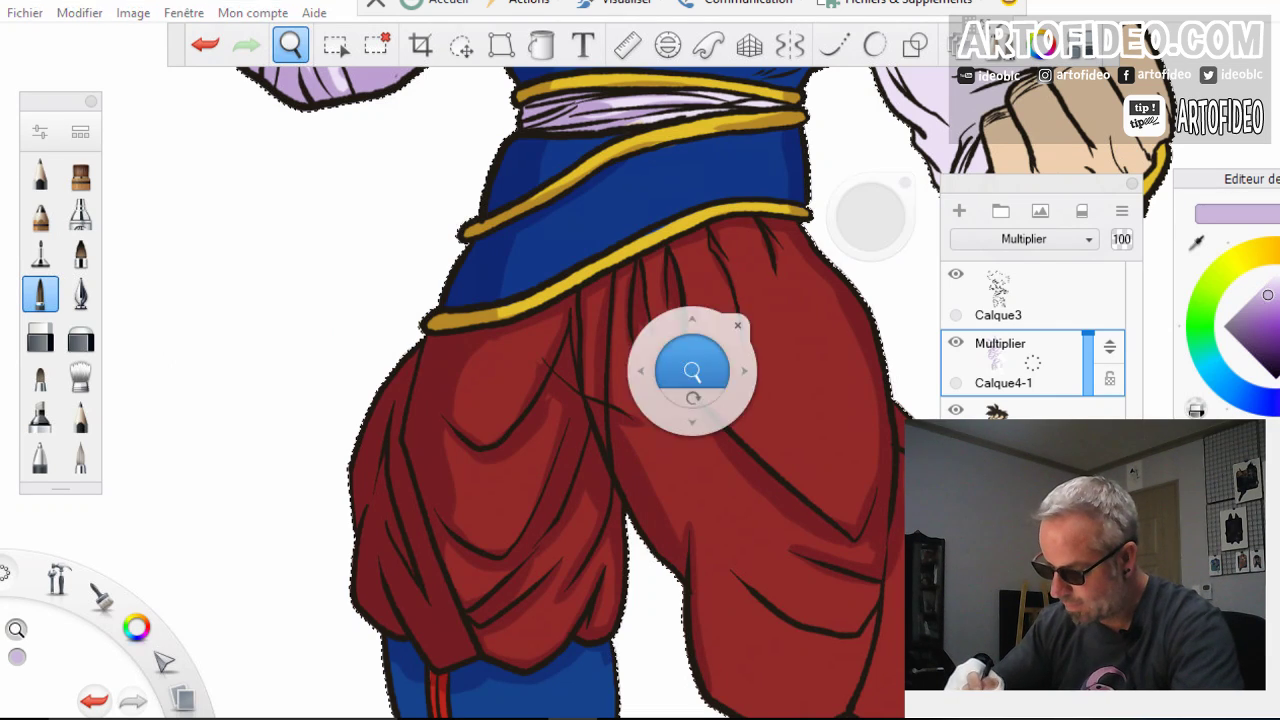
pyautogui.moveTo(397, 232); pyautogui.dragTo(376, 278)
pyautogui.moveTo(505, 500); pyautogui.dragTo(500, 306)
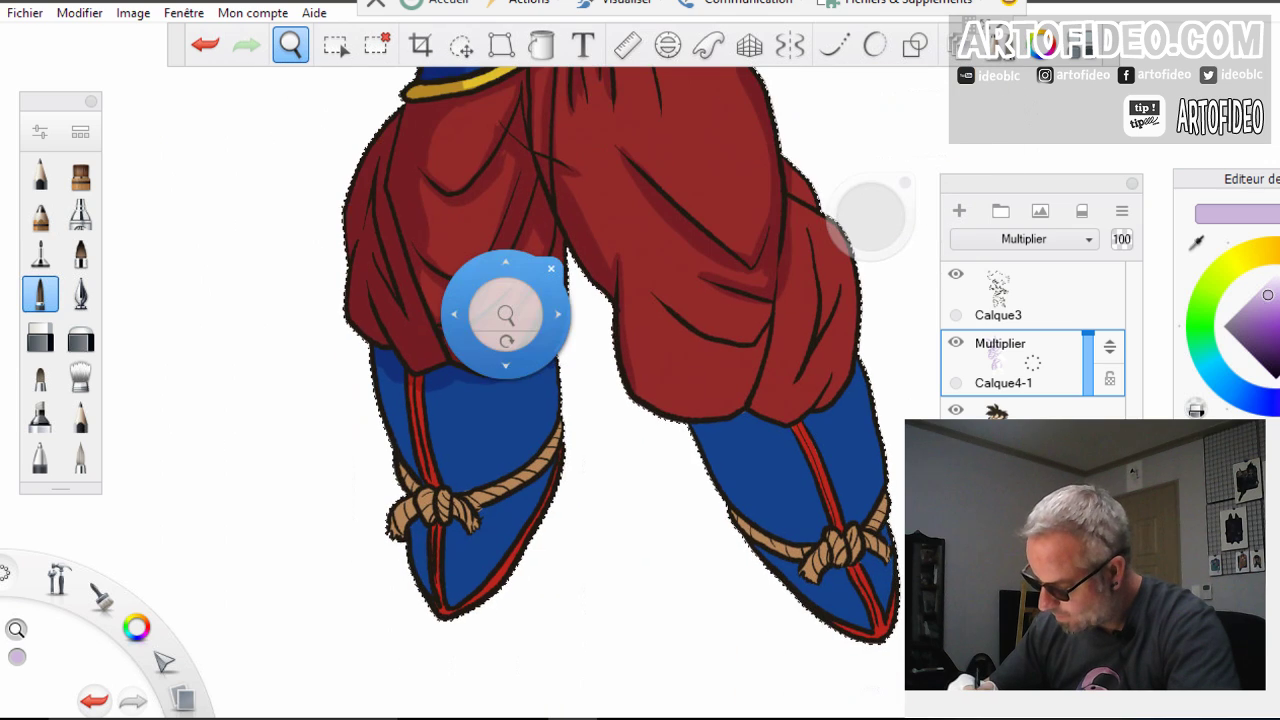
pyautogui.moveTo(378, 368)
pyautogui.mouseDown()
pyautogui.moveTo(404, 476)
pyautogui.moveTo(437, 485)
pyautogui.moveTo(446, 520)
pyautogui.moveTo(474, 530)
pyautogui.mouseUp()
pyautogui.moveTo(530, 368)
pyautogui.mouseDown()
pyautogui.moveTo(550, 413)
pyautogui.moveTo(552, 374)
pyautogui.mouseUp()
pyautogui.moveTo(556, 434); pyautogui.dragTo(550, 461)
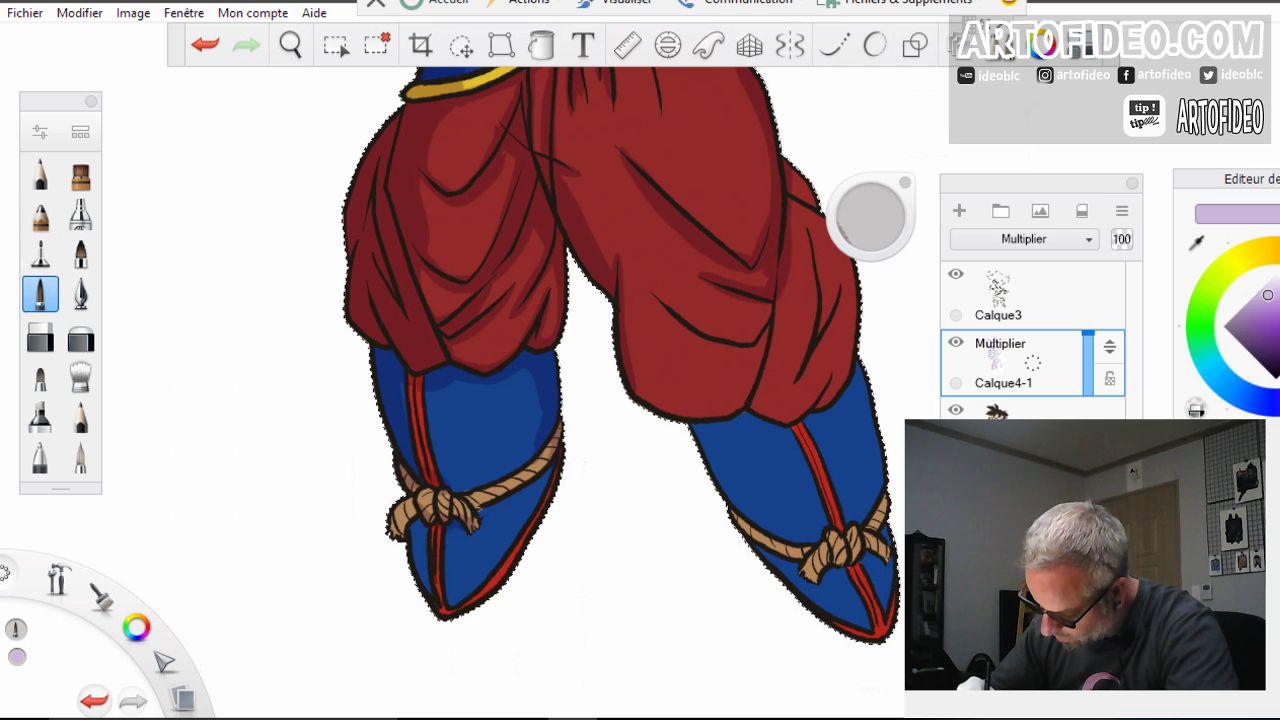
pyautogui.moveTo(500, 501); pyautogui.dragTo(547, 464)
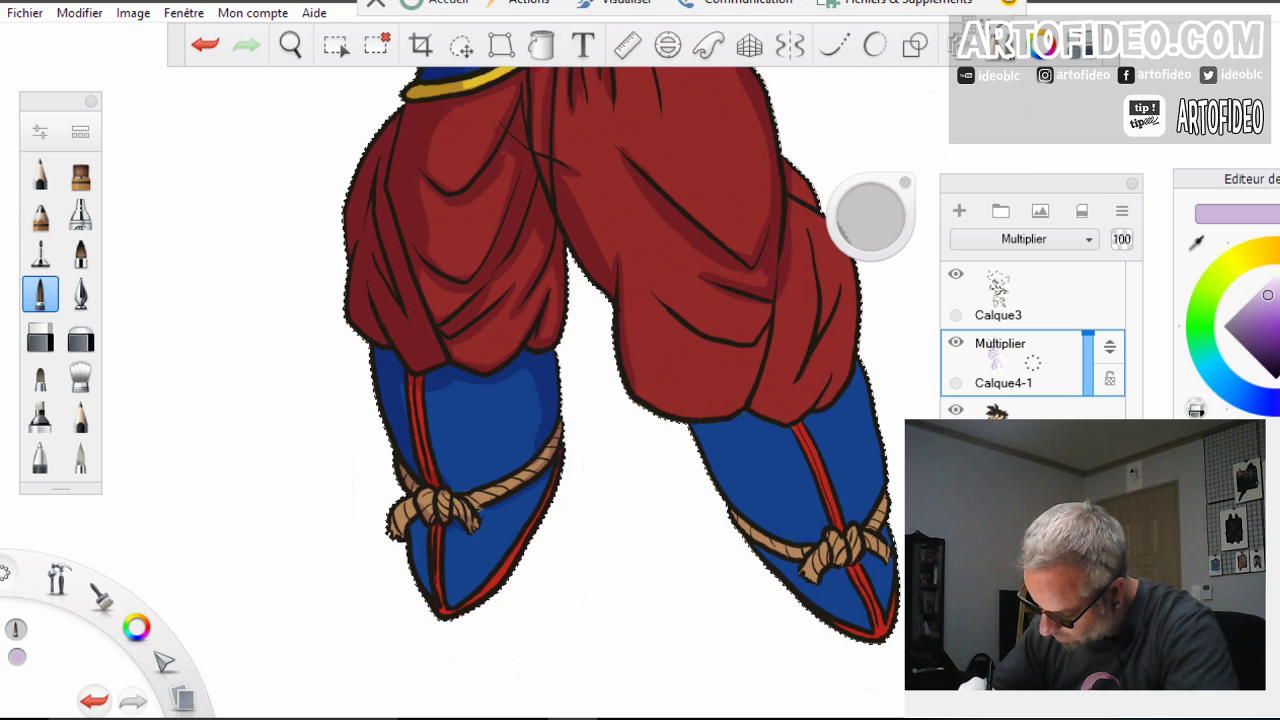
# Shade the left boot's toe and red edging below the rope knot, and touch up the trouser hem above it
pyautogui.moveTo(538, 514); pyautogui.dragTo(505, 574)
pyautogui.moveTo(520, 525); pyautogui.dragTo(483, 594)
pyautogui.moveTo(413, 523)
pyautogui.mouseDown()
pyautogui.moveTo(430, 590)
pyautogui.moveTo(474, 602)
pyautogui.moveTo(507, 541)
pyautogui.moveTo(450, 530)
pyautogui.mouseUp()
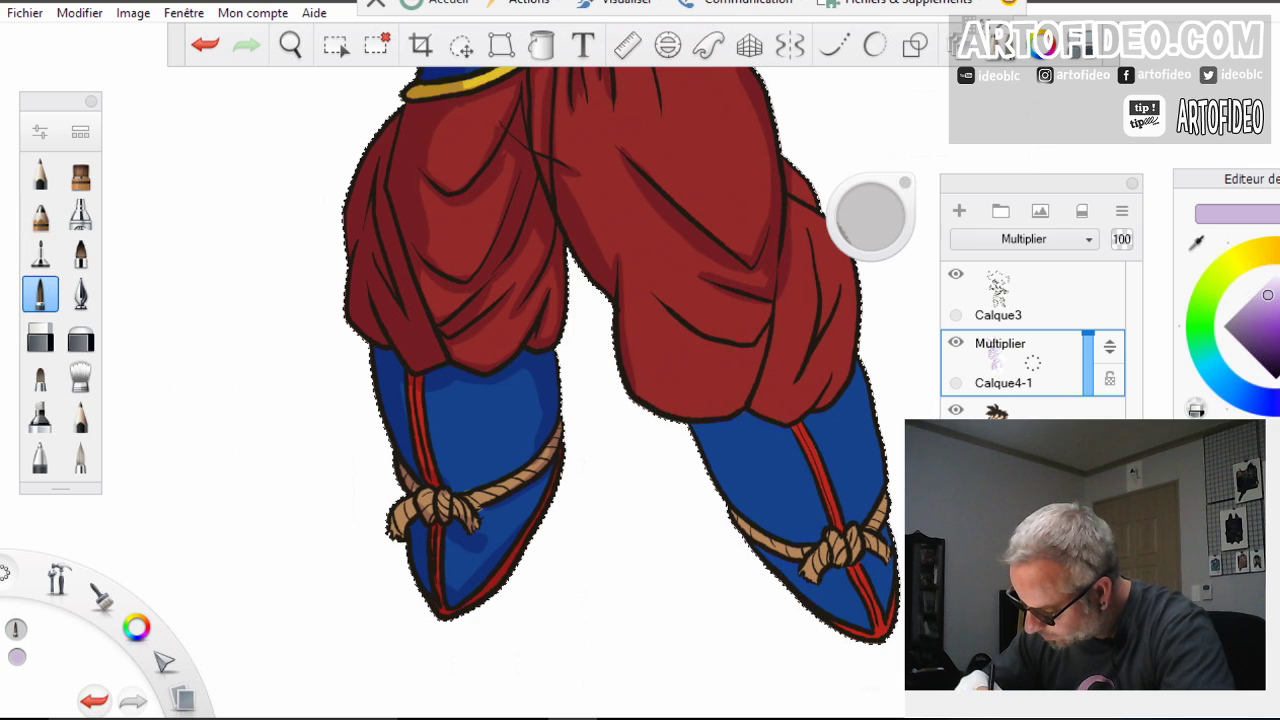
pyautogui.moveTo(482, 362); pyautogui.dragTo(526, 326)
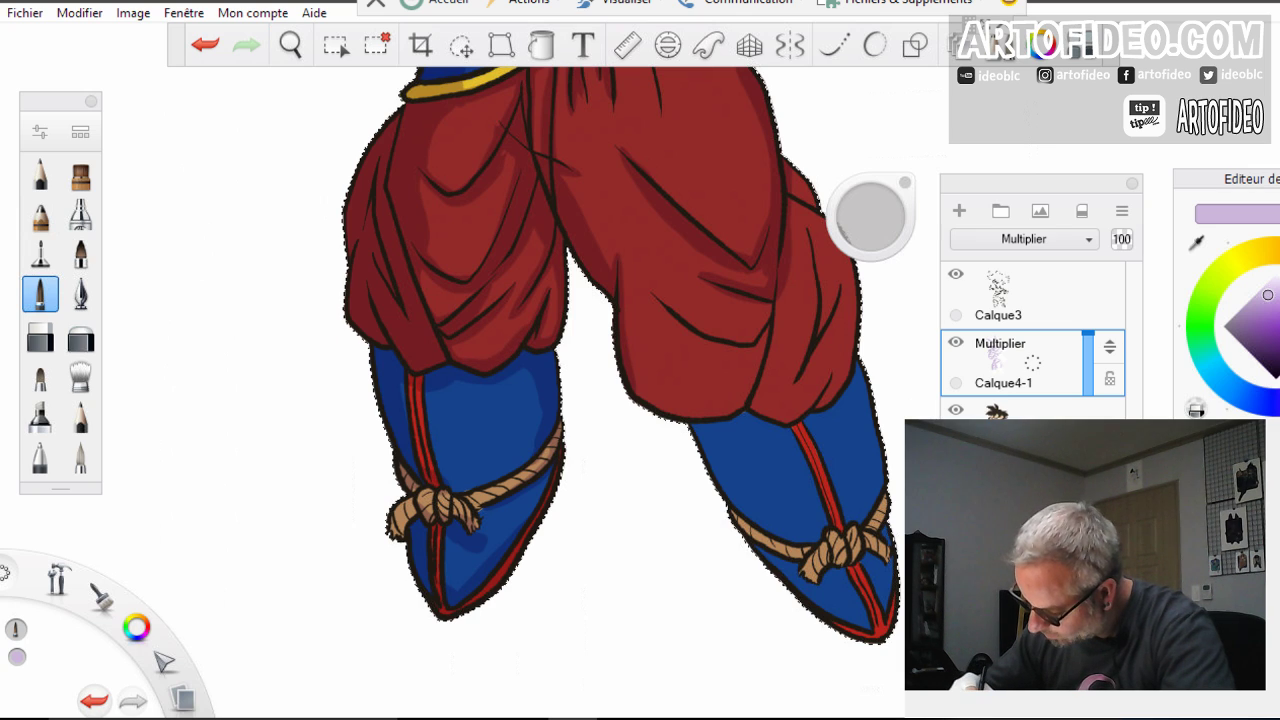
# Shade the lower folds, the outer flap and the gathered hem of the right trouser leg
pyautogui.moveTo(626, 312)
pyautogui.mouseDown()
pyautogui.moveTo(640, 392)
pyautogui.moveTo(742, 416)
pyautogui.mouseUp()
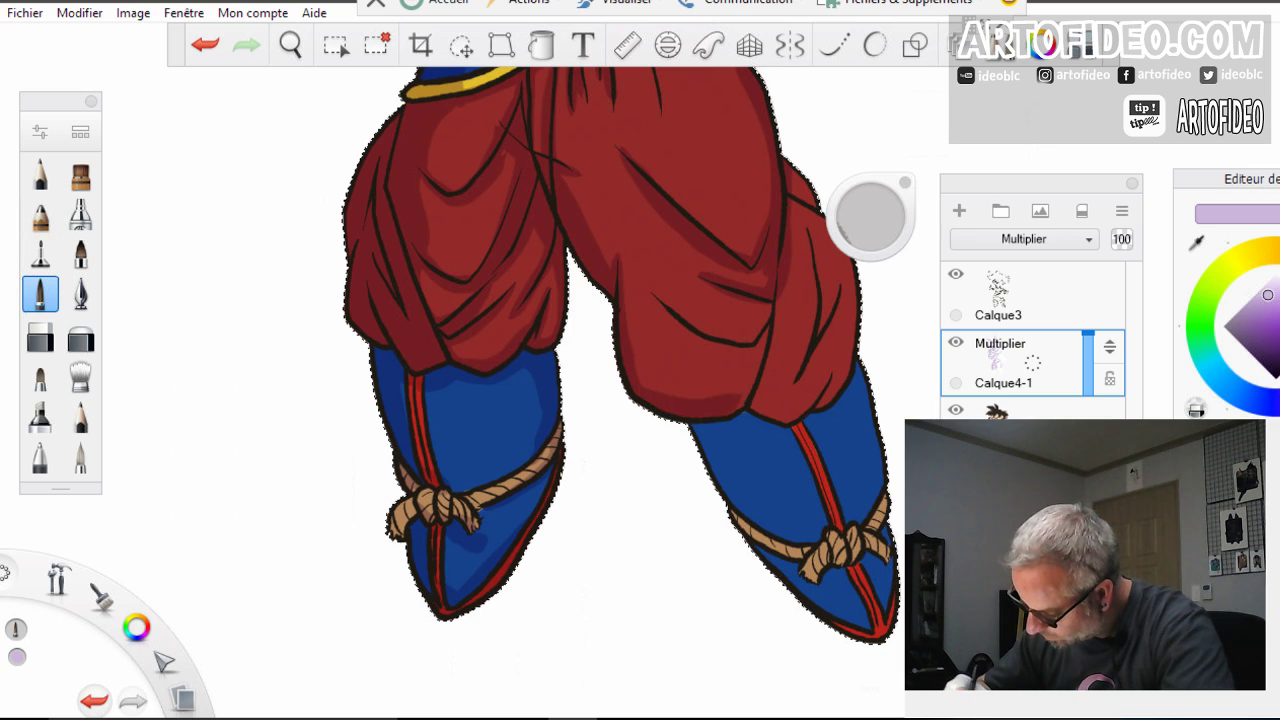
pyautogui.moveTo(765, 333); pyautogui.dragTo(694, 431)
pyautogui.moveTo(664, 314)
pyautogui.mouseDown()
pyautogui.moveTo(760, 348)
pyautogui.moveTo(811, 421)
pyautogui.mouseUp()
pyautogui.moveTo(816, 244); pyautogui.dragTo(805, 348)
pyautogui.moveTo(794, 173)
pyautogui.mouseDown()
pyautogui.moveTo(826, 226)
pyautogui.moveTo(848, 359)
pyautogui.moveTo(828, 403)
pyautogui.moveTo(803, 410)
pyautogui.mouseUp()
# Shade the right boot under the trouser hem and along both sides above the rope
pyautogui.moveTo(857, 371)
pyautogui.mouseDown()
pyautogui.moveTo(818, 421)
pyautogui.moveTo(726, 422)
pyautogui.moveTo(702, 440)
pyautogui.moveTo(747, 510)
pyautogui.moveTo(741, 522)
pyautogui.mouseUp()
pyautogui.moveTo(706, 447); pyautogui.dragTo(711, 463)
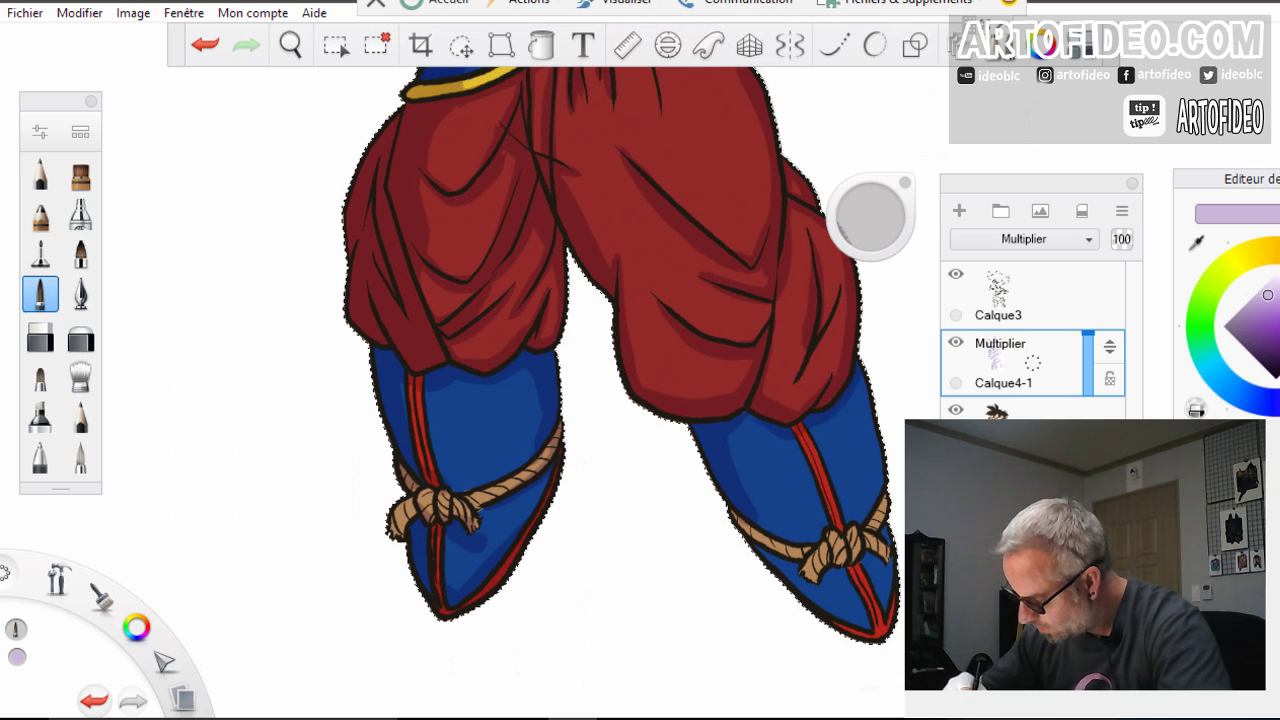
pyautogui.moveTo(756, 419); pyautogui.dragTo(732, 453)
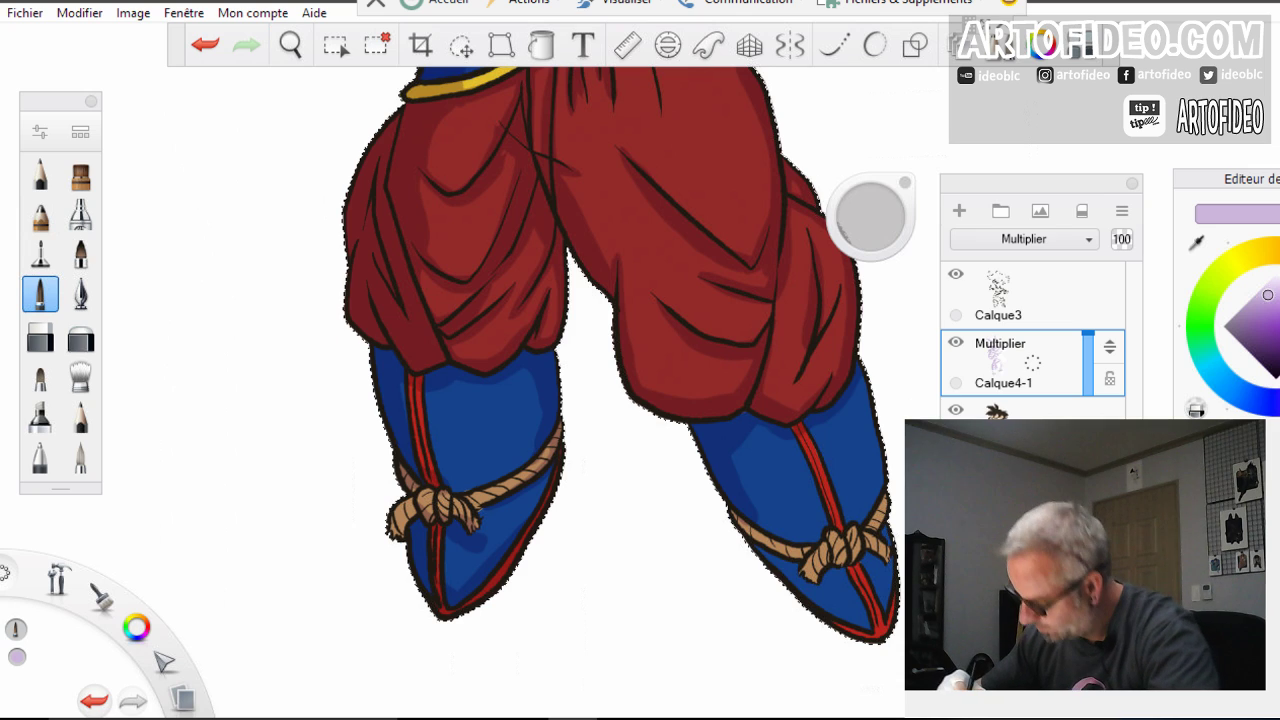
pyautogui.moveTo(862, 384); pyautogui.dragTo(876, 490)
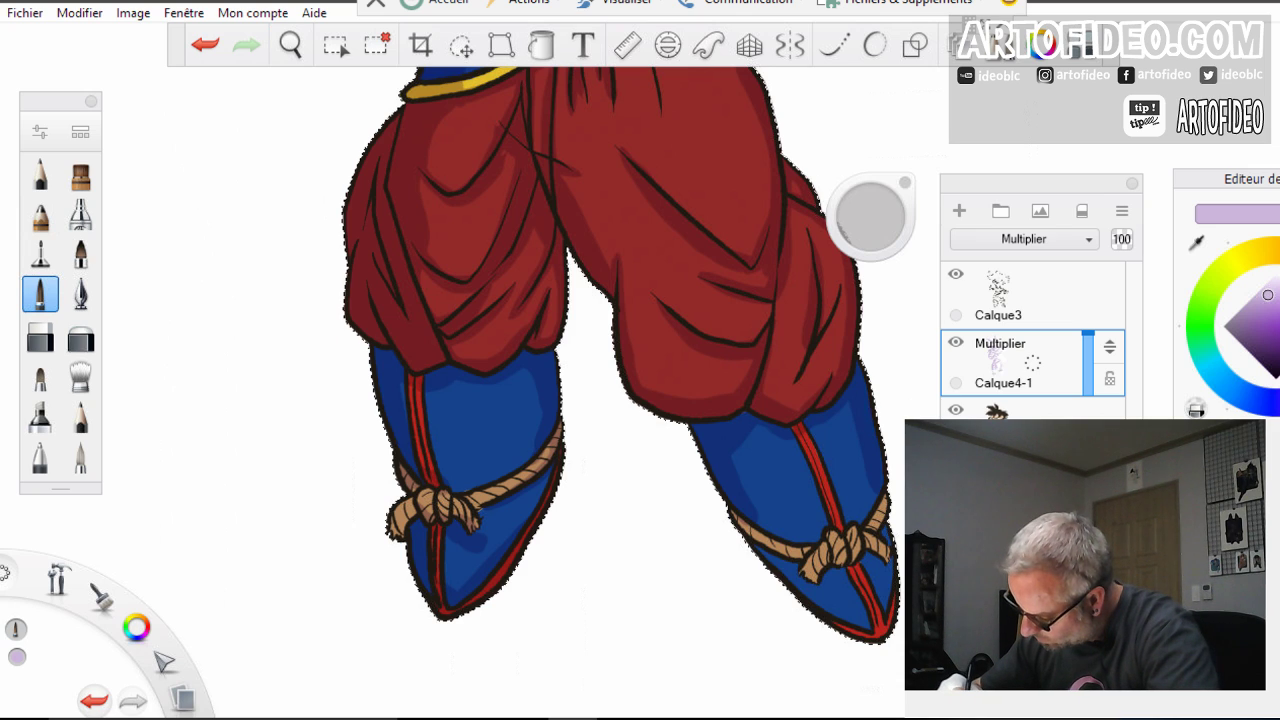
pyautogui.moveTo(844, 403); pyautogui.dragTo(853, 419)
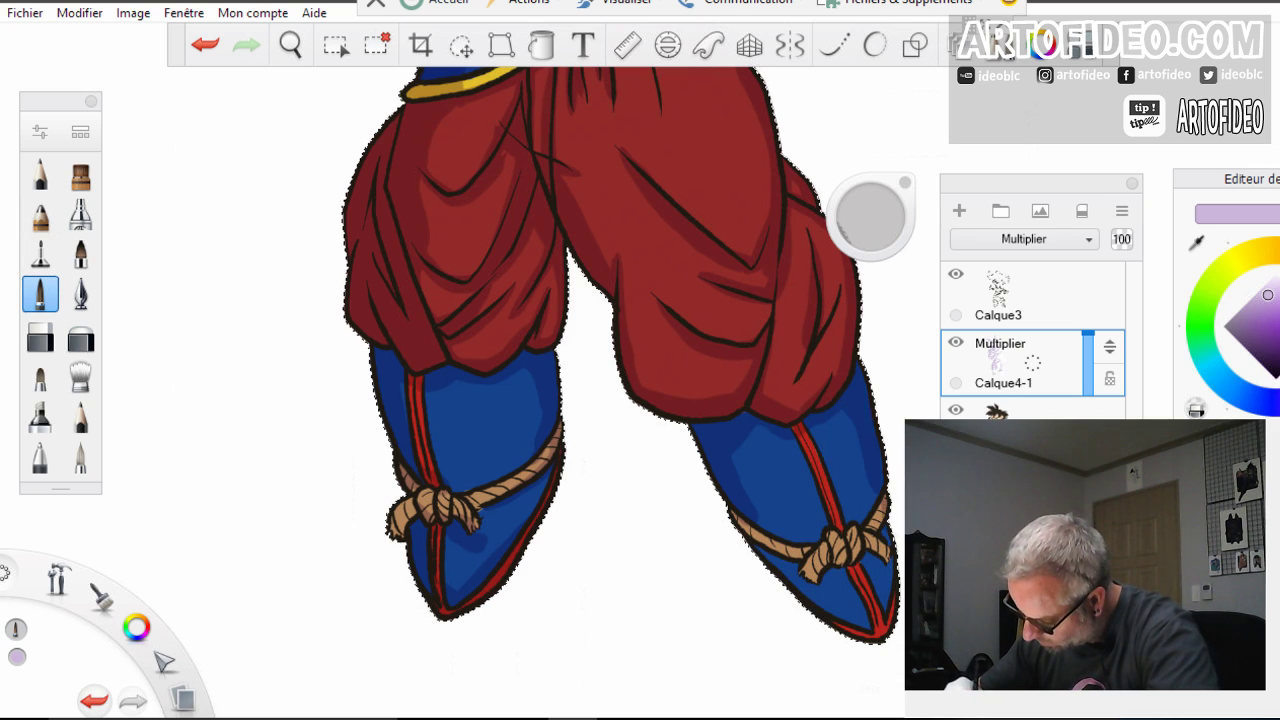
# Shade the right boot's toe beneath the rope knot, its lower edge and the red trim
pyautogui.moveTo(840, 558)
pyautogui.mouseDown()
pyautogui.moveTo(826, 574)
pyautogui.moveTo(882, 568)
pyautogui.moveTo(887, 630)
pyautogui.mouseUp()
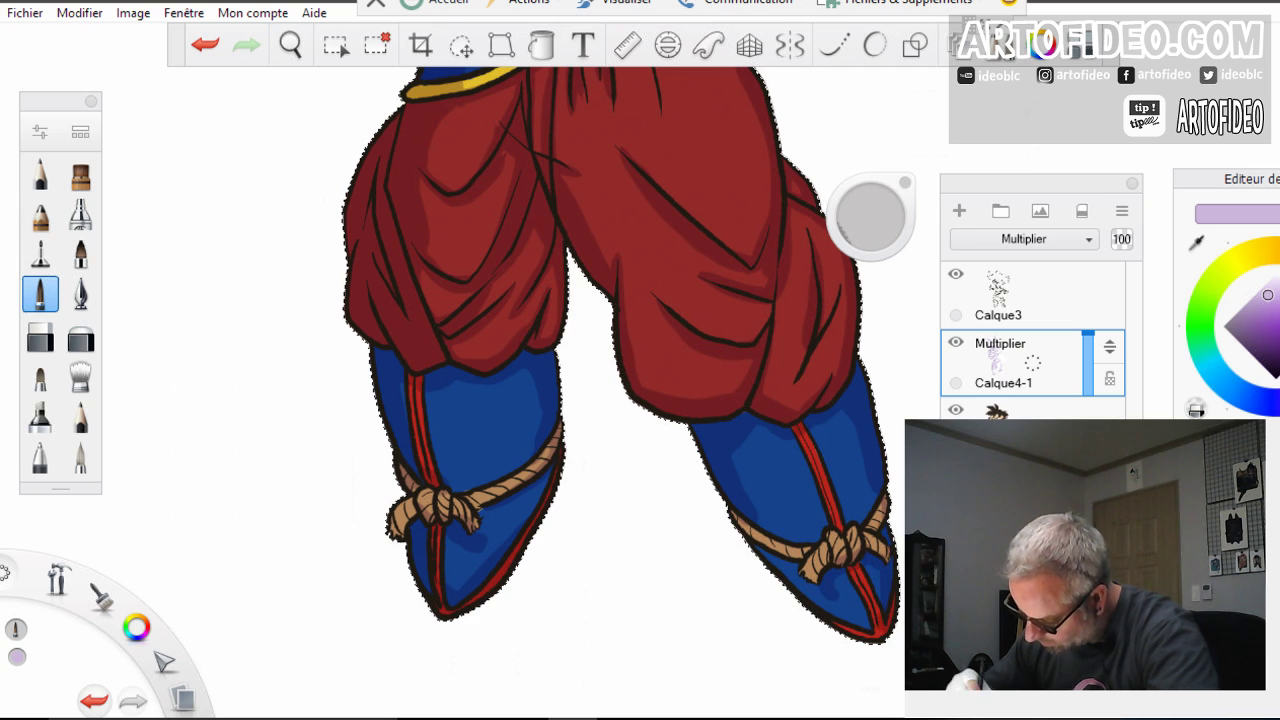
pyautogui.moveTo(761, 551); pyautogui.dragTo(866, 627)
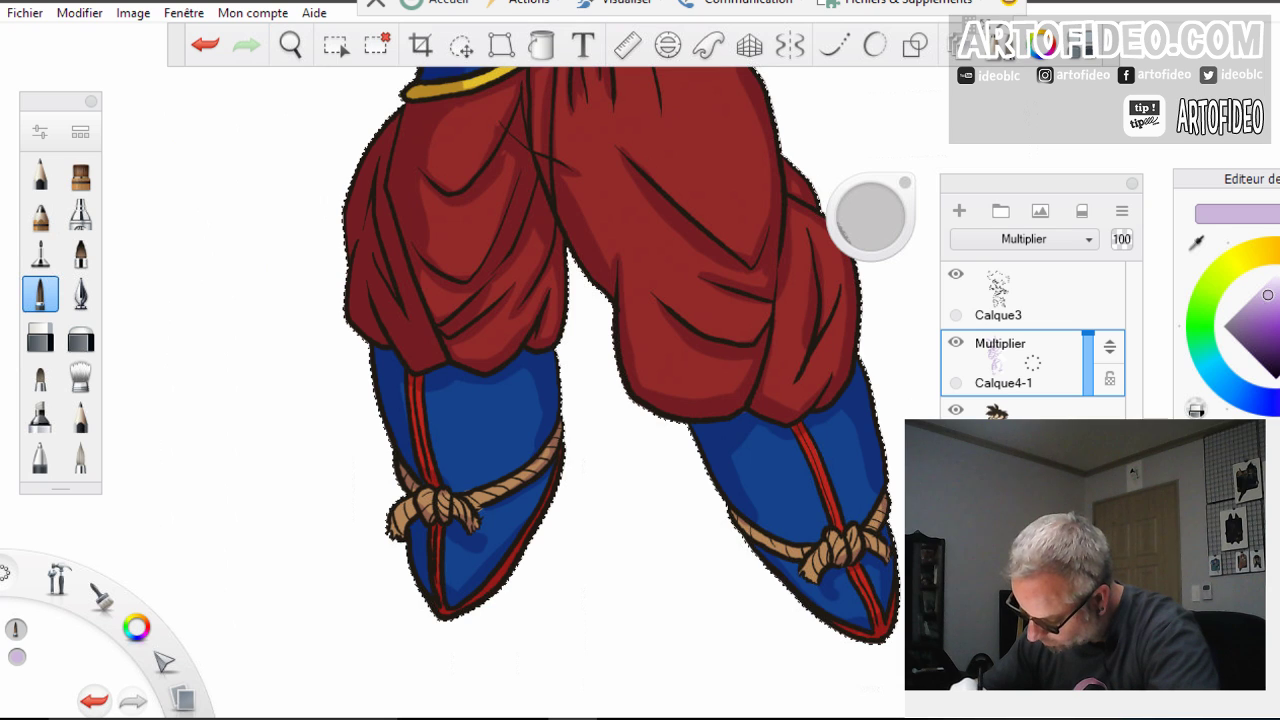
pyautogui.moveTo(737, 519); pyautogui.dragTo(764, 542)
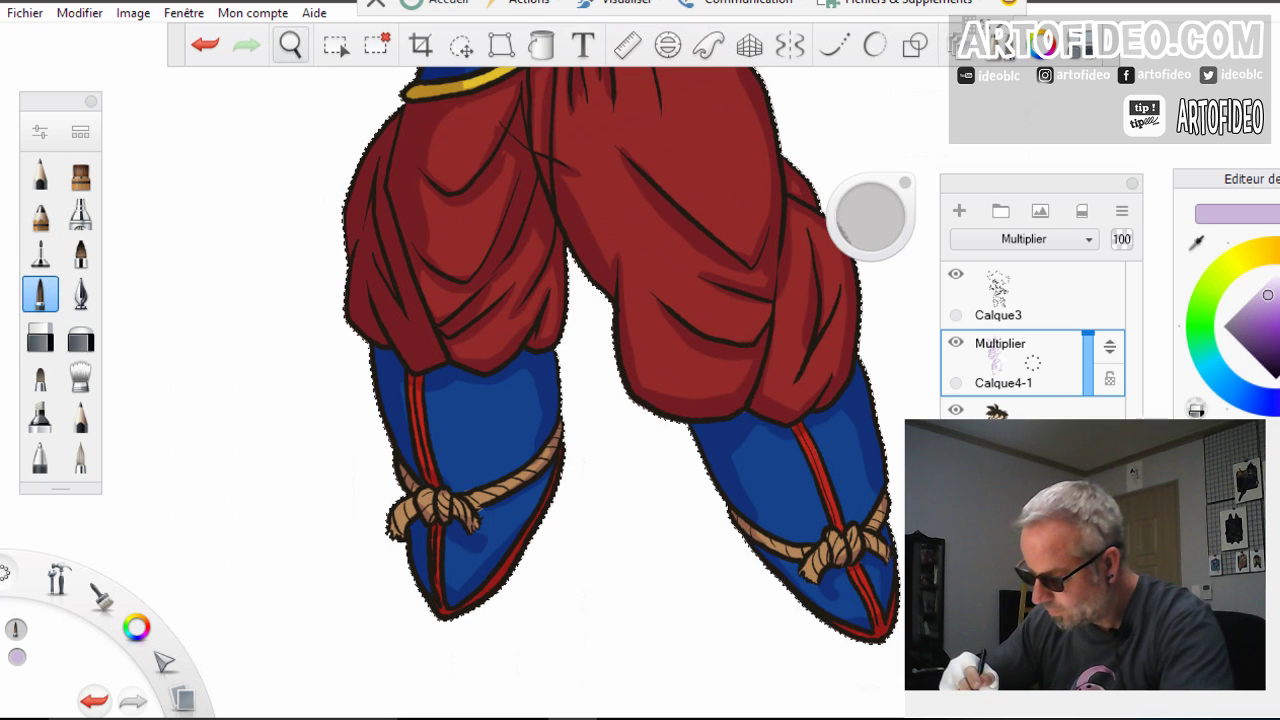
# Shade the folds along the right side and lower middle of the ruffled collar
pyautogui.click(290, 45)
pyautogui.moveTo(385, 160); pyautogui.dragTo(450, 402)
pyautogui.moveTo(628, 180)
pyautogui.mouseDown()
pyautogui.moveTo(612, 344)
pyautogui.moveTo(555, 432)
pyautogui.moveTo(628, 282)
pyautogui.mouseUp()
pyautogui.click(673, 237)
pyautogui.moveTo(589, 95); pyautogui.dragTo(585, 111)
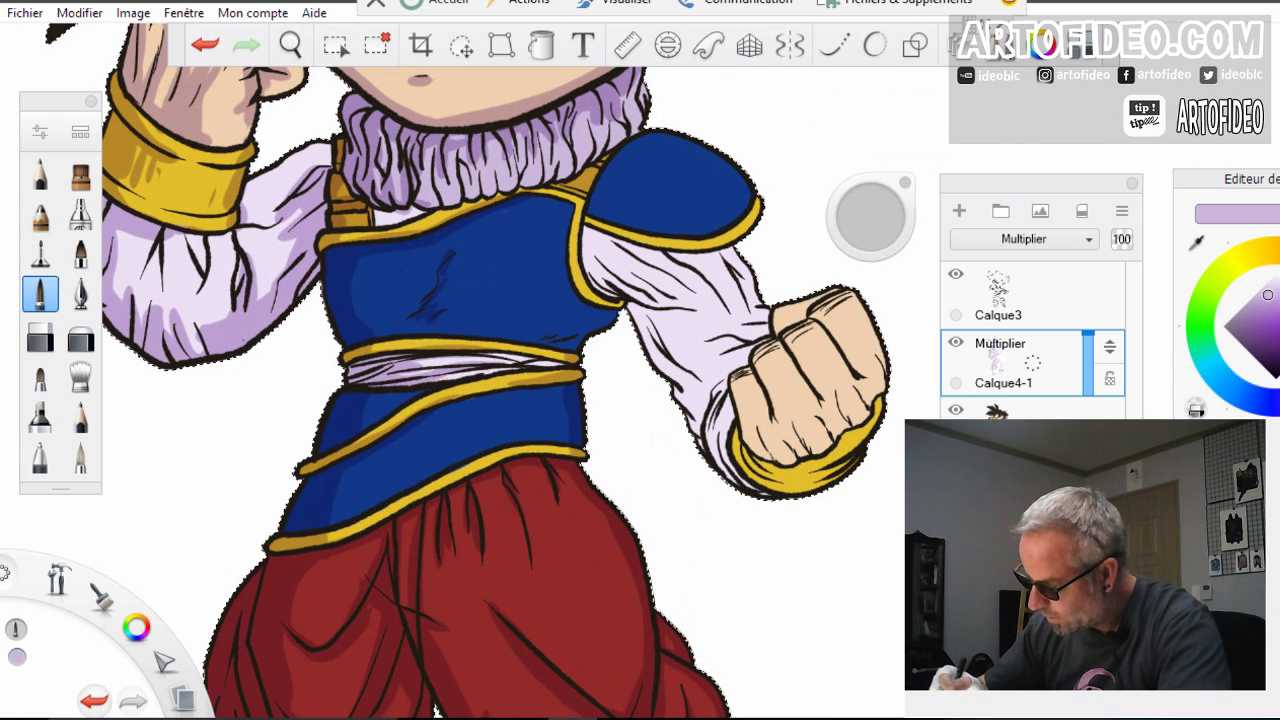
pyautogui.moveTo(640, 75)
pyautogui.mouseDown()
pyautogui.moveTo(623, 137)
pyautogui.moveTo(587, 177)
pyautogui.moveTo(567, 170)
pyautogui.mouseUp()
pyautogui.moveTo(597, 112); pyautogui.dragTo(562, 177)
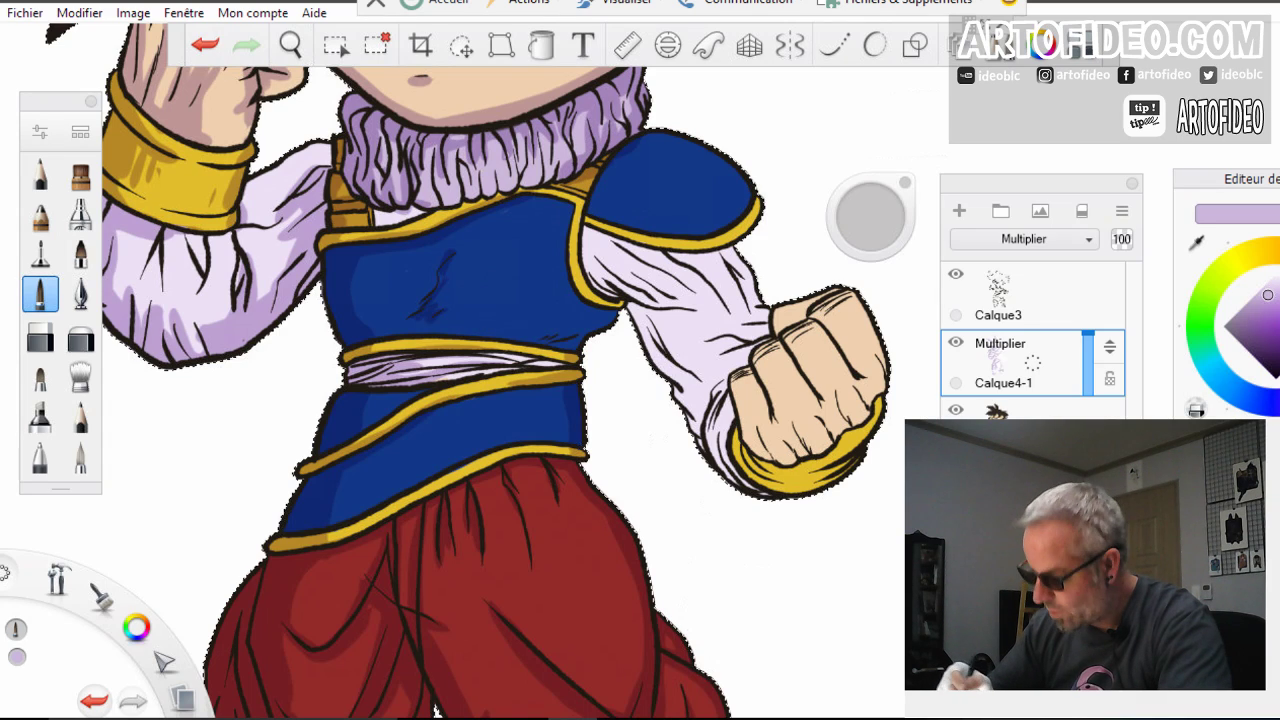
pyautogui.moveTo(579, 131)
pyautogui.mouseDown()
pyautogui.moveTo(549, 179)
pyautogui.moveTo(505, 189)
pyautogui.mouseUp()
pyautogui.moveTo(537, 170)
pyautogui.mouseDown()
pyautogui.moveTo(511, 173)
pyautogui.moveTo(493, 197)
pyautogui.moveTo(493, 182)
pyautogui.mouseUp()
pyautogui.moveTo(504, 180)
pyautogui.mouseDown()
pyautogui.moveTo(486, 196)
pyautogui.moveTo(474, 180)
pyautogui.mouseUp()
pyautogui.moveTo(490, 186); pyautogui.dragTo(465, 198)
pyautogui.moveTo(460, 190)
pyautogui.mouseDown()
pyautogui.moveTo(455, 204)
pyautogui.moveTo(453, 184)
pyautogui.mouseUp()
pyautogui.moveTo(474, 176)
pyautogui.mouseDown()
pyautogui.moveTo(455, 196)
pyautogui.moveTo(459, 181)
pyautogui.mouseUp()
pyautogui.moveTo(456, 155)
pyautogui.mouseDown()
pyautogui.moveTo(449, 205)
pyautogui.moveTo(451, 141)
pyautogui.mouseUp()
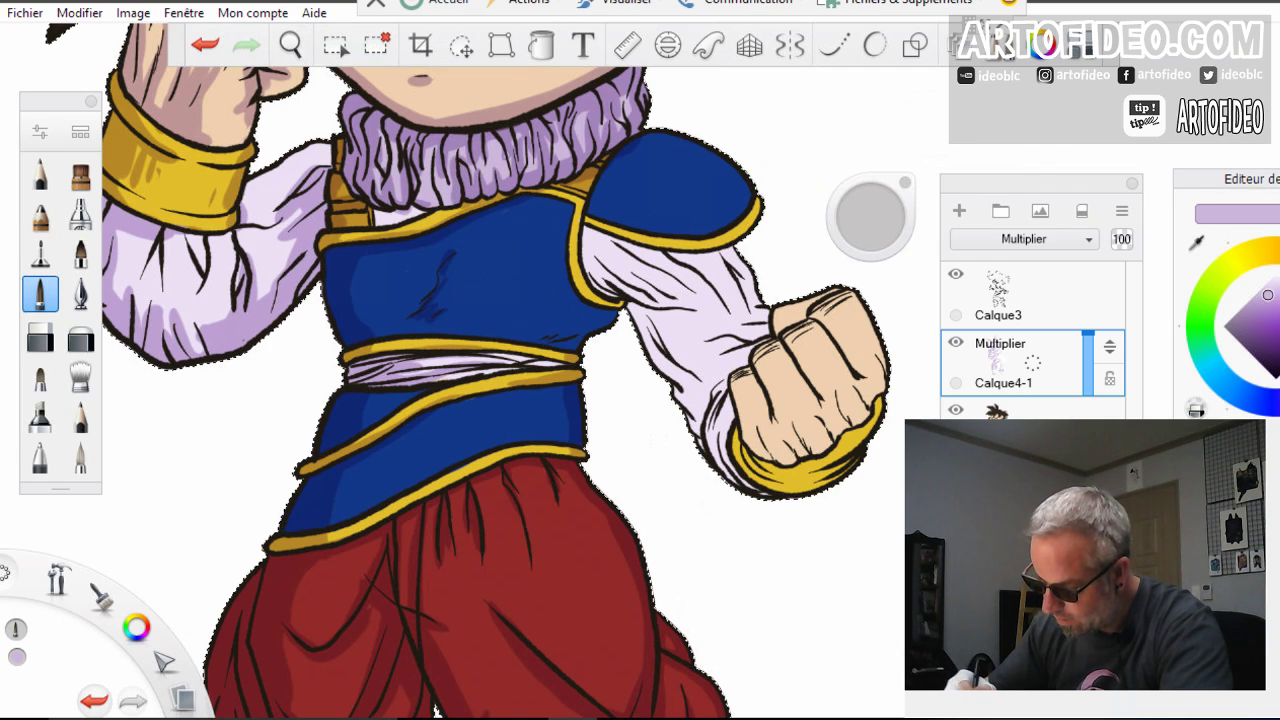
# Deepen the shadows between the ruffles on the lower left part of the collar
pyautogui.moveTo(460, 209); pyautogui.dragTo(435, 219)
pyautogui.moveTo(437, 195); pyautogui.dragTo(421, 207)
pyautogui.moveTo(441, 215); pyautogui.dragTo(429, 221)
pyautogui.moveTo(431, 153); pyautogui.dragTo(425, 189)
pyautogui.moveTo(439, 167); pyautogui.dragTo(435, 187)
pyautogui.moveTo(437, 187); pyautogui.dragTo(417, 201)
pyautogui.moveTo(445, 183)
pyautogui.mouseDown()
pyautogui.moveTo(437, 201)
pyautogui.moveTo(381, 219)
pyautogui.moveTo(409, 217)
pyautogui.mouseUp()
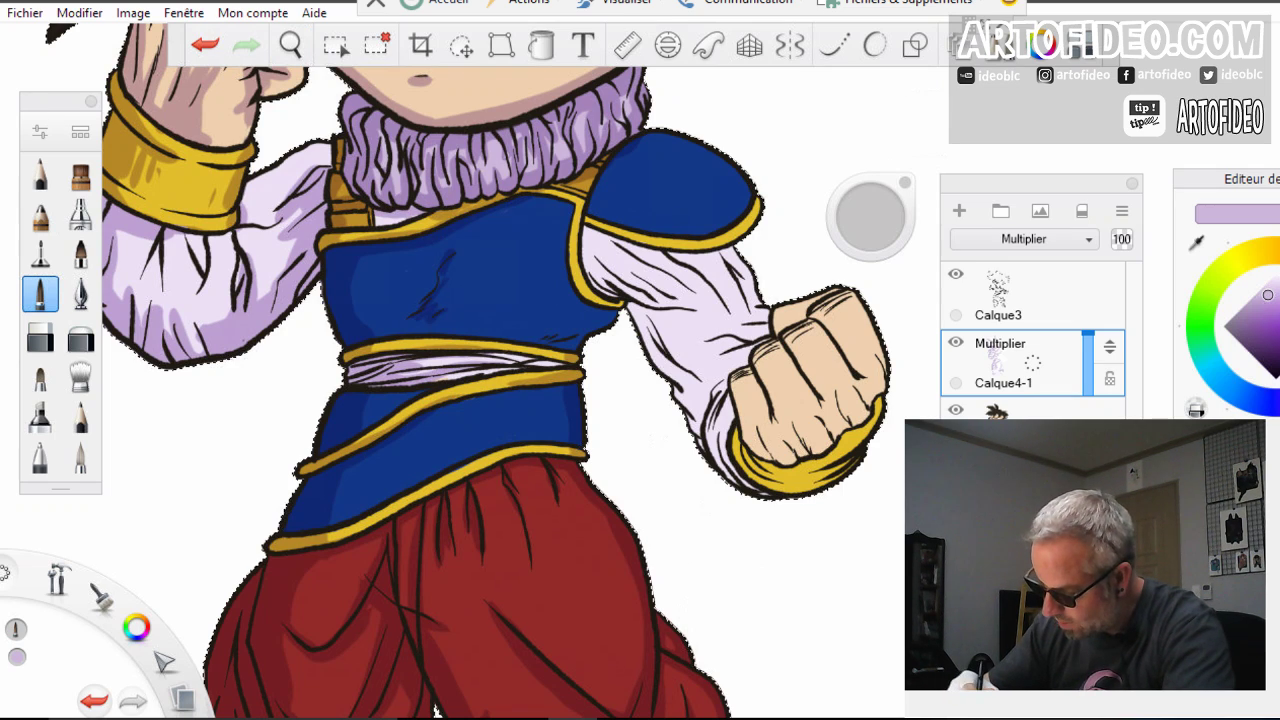
# Shade the blue chest armour along the armhole and right side, with its gold trim and the trim above the sash
pyautogui.moveTo(542, 187)
pyautogui.mouseDown()
pyautogui.moveTo(584, 196)
pyautogui.moveTo(573, 256)
pyautogui.moveTo(610, 326)
pyautogui.mouseUp()
pyautogui.moveTo(567, 274)
pyautogui.mouseDown()
pyautogui.moveTo(560, 312)
pyautogui.moveTo(529, 342)
pyautogui.moveTo(568, 345)
pyautogui.mouseUp()
pyautogui.moveTo(568, 345)
pyautogui.mouseDown()
pyautogui.moveTo(580, 326)
pyautogui.moveTo(595, 330)
pyautogui.moveTo(502, 362)
pyautogui.mouseUp()
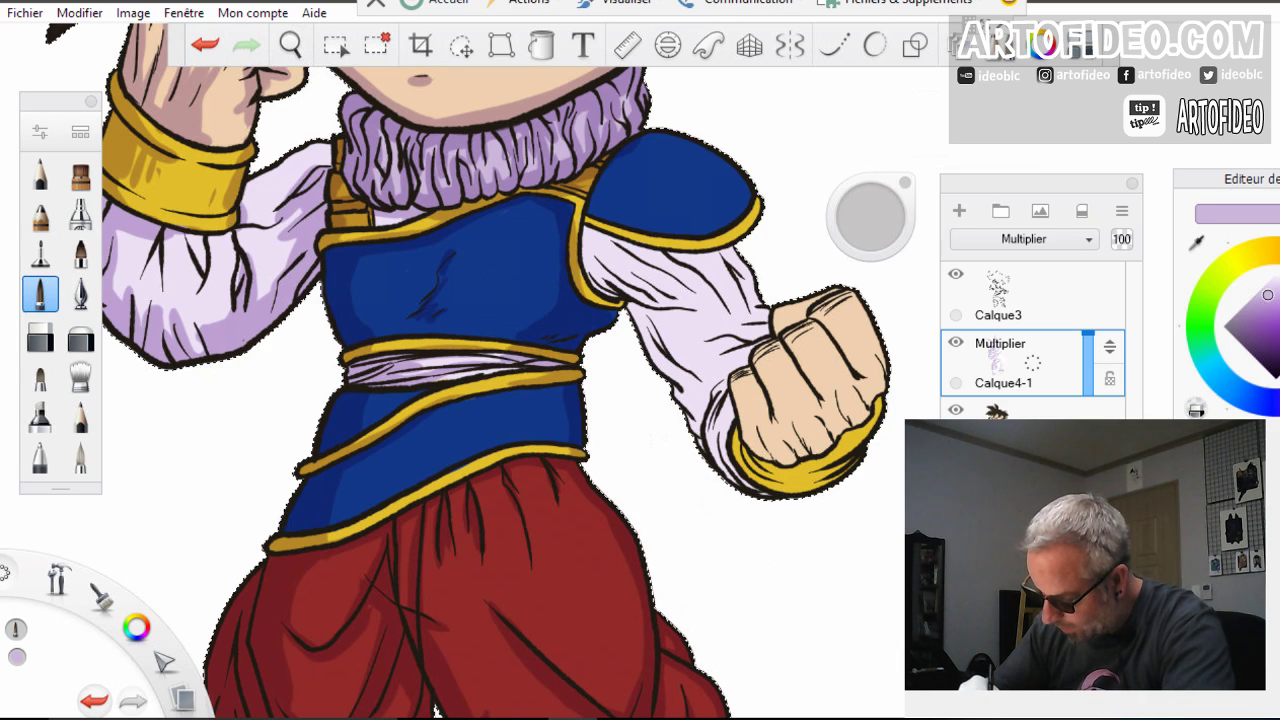
pyautogui.moveTo(416, 364); pyautogui.dragTo(500, 357)
pyautogui.moveTo(516, 368)
pyautogui.mouseDown()
pyautogui.moveTo(482, 371)
pyautogui.moveTo(495, 344)
pyautogui.mouseUp()
# Shade the blue waist panel beneath the upper gold trim and the trousers just under the gold belt
pyautogui.moveTo(402, 417)
pyautogui.mouseDown()
pyautogui.moveTo(538, 384)
pyautogui.moveTo(561, 396)
pyautogui.mouseUp()
pyautogui.moveTo(541, 467); pyautogui.dragTo(476, 489)
pyautogui.moveTo(571, 449); pyautogui.dragTo(553, 456)
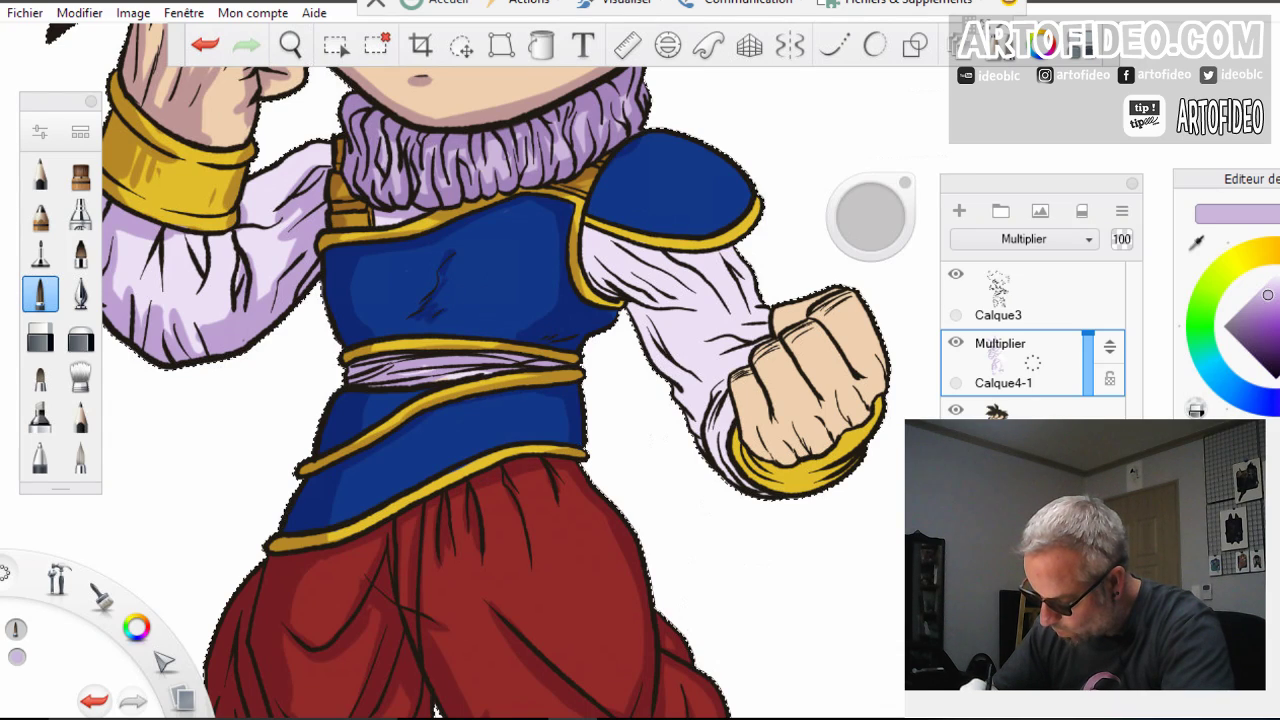
# Add small shadow marks to the blue waist panel, the chest armour and the shoulder pad
pyautogui.moveTo(436, 490)
pyautogui.mouseDown()
pyautogui.moveTo(551, 450)
pyautogui.moveTo(520, 427)
pyautogui.mouseUp()
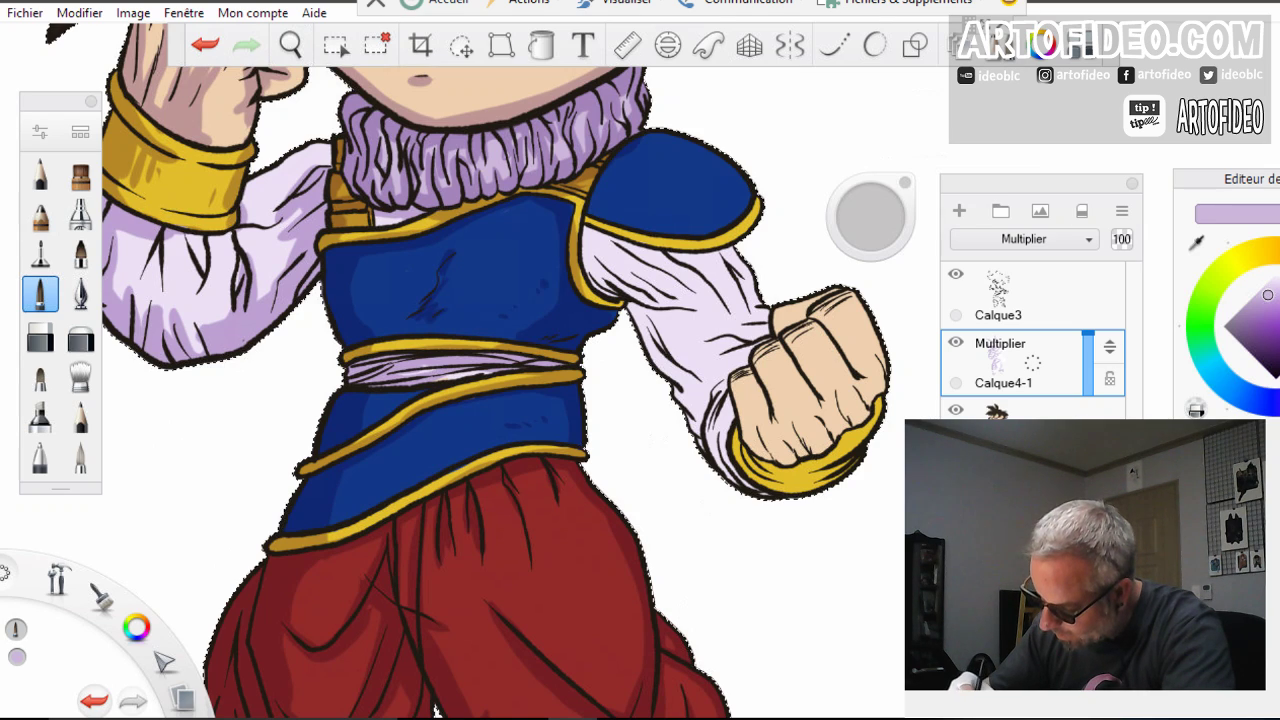
pyautogui.moveTo(437, 265); pyautogui.dragTo(431, 289)
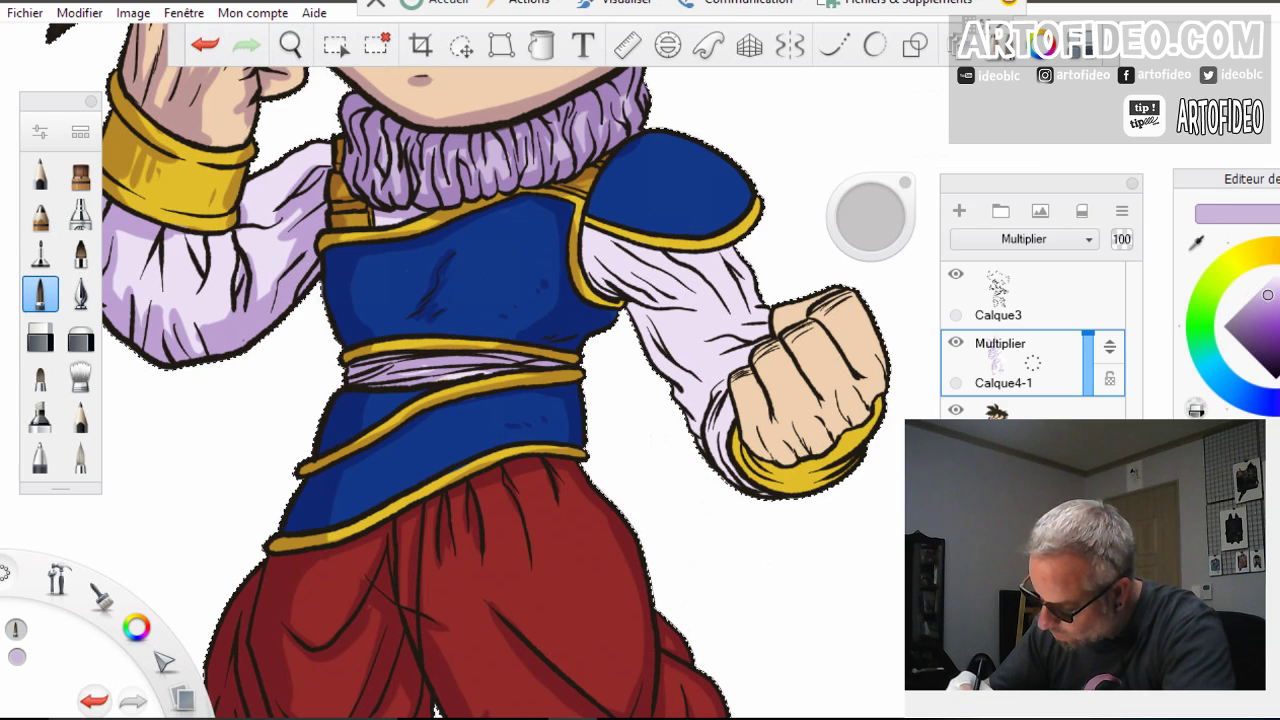
pyautogui.moveTo(615, 172)
pyautogui.mouseDown()
pyautogui.moveTo(606, 199)
pyautogui.moveTo(617, 212)
pyautogui.mouseUp()
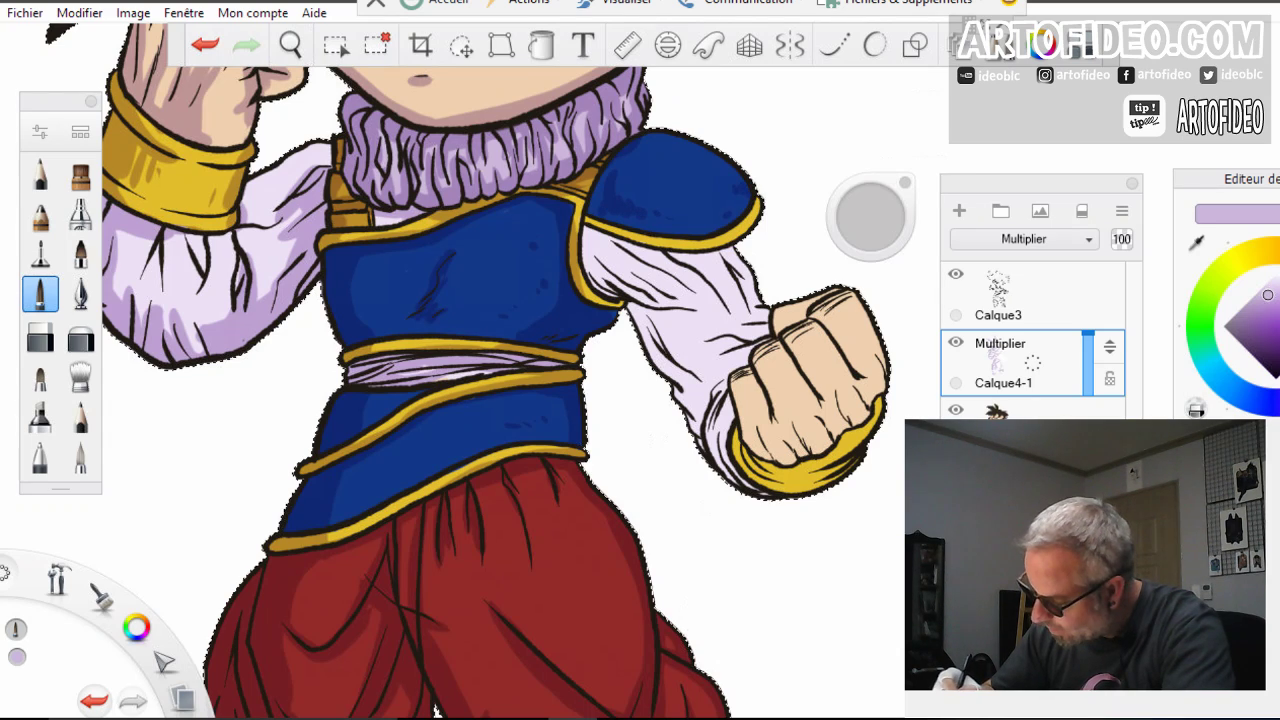
# Shade the right sleeve beneath the shoulder pad, along its folds and down its underside to the wrist
pyautogui.moveTo(757, 204)
pyautogui.mouseDown()
pyautogui.moveTo(738, 236)
pyautogui.moveTo(669, 250)
pyautogui.moveTo(591, 221)
pyautogui.moveTo(597, 280)
pyautogui.moveTo(613, 244)
pyautogui.moveTo(640, 261)
pyautogui.moveTo(643, 308)
pyautogui.moveTo(630, 310)
pyautogui.moveTo(685, 402)
pyautogui.mouseUp()
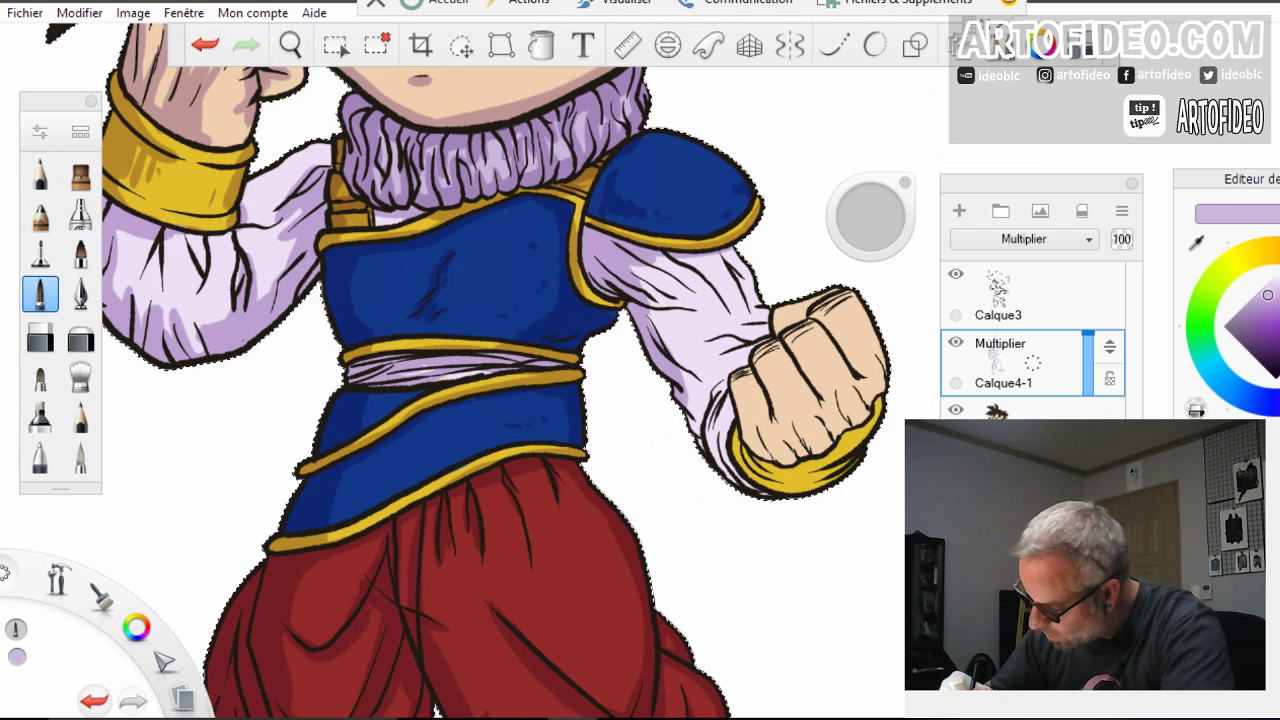
pyautogui.moveTo(706, 306); pyautogui.dragTo(650, 304)
pyautogui.moveTo(683, 362)
pyautogui.mouseDown()
pyautogui.moveTo(706, 440)
pyautogui.moveTo(738, 482)
pyautogui.moveTo(762, 494)
pyautogui.moveTo(815, 490)
pyautogui.moveTo(757, 479)
pyautogui.moveTo(840, 478)
pyautogui.mouseUp()
# Shade the gold bracelet under the right fist and the lower ends of the curled fingers
pyautogui.moveTo(840, 478)
pyautogui.mouseDown()
pyautogui.moveTo(760, 468)
pyautogui.moveTo(848, 452)
pyautogui.moveTo(880, 404)
pyautogui.moveTo(782, 481)
pyautogui.mouseUp()
pyautogui.moveTo(884, 354)
pyautogui.mouseDown()
pyautogui.moveTo(850, 426)
pyautogui.moveTo(834, 418)
pyautogui.moveTo(834, 448)
pyautogui.mouseUp()
pyautogui.moveTo(812, 425)
pyautogui.mouseDown()
pyautogui.moveTo(789, 460)
pyautogui.moveTo(764, 454)
pyautogui.mouseUp()
pyautogui.moveTo(814, 450); pyautogui.dragTo(820, 436)
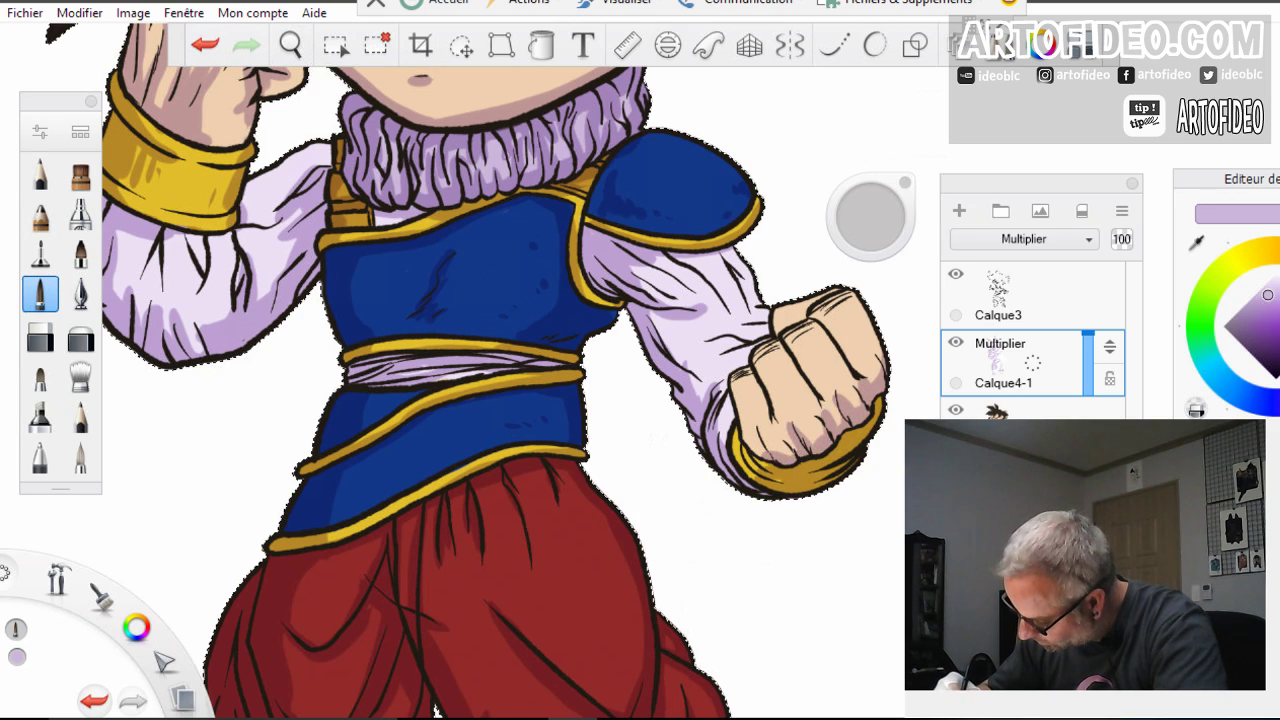
# Shade the two outer fingers of the right fist and the back of the hand behind the knuckles
pyautogui.moveTo(836, 302); pyautogui.dragTo(878, 358)
pyautogui.moveTo(870, 217); pyautogui.dragTo(886, 217)
pyautogui.moveTo(842, 297); pyautogui.dragTo(874, 374)
pyautogui.moveTo(795, 325); pyautogui.dragTo(855, 400)
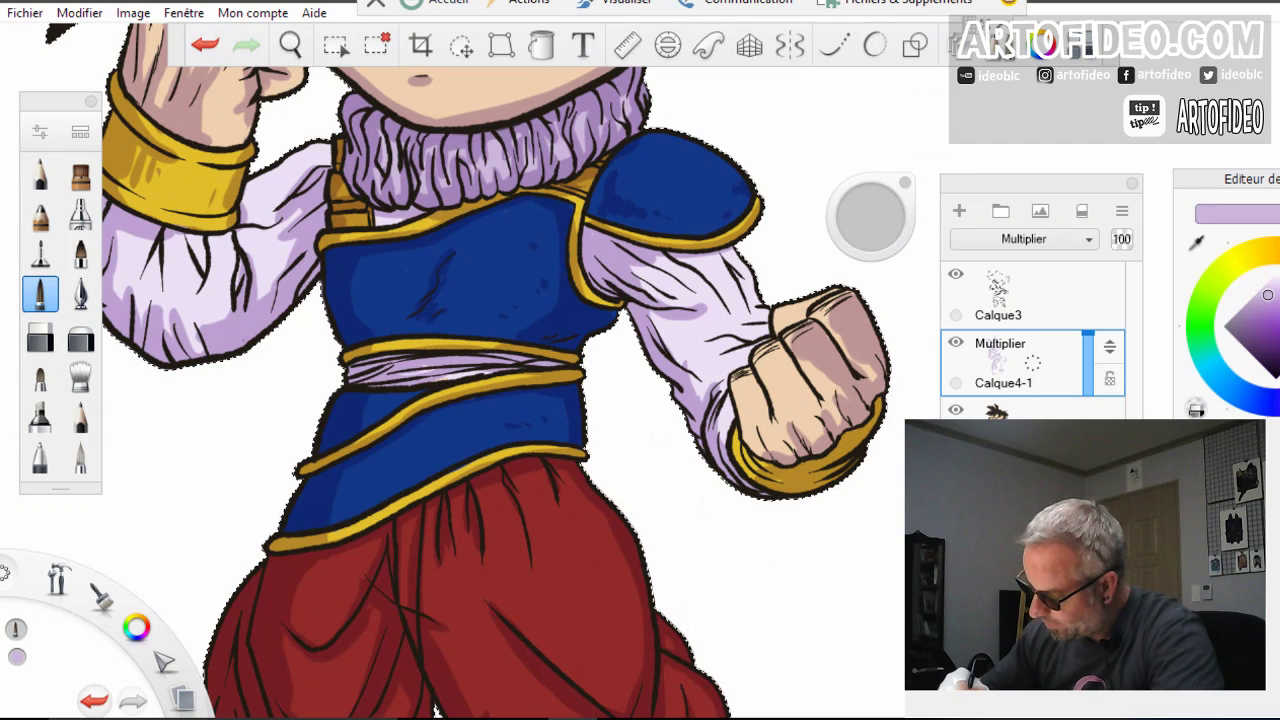
pyautogui.moveTo(811, 362); pyautogui.dragTo(844, 393)
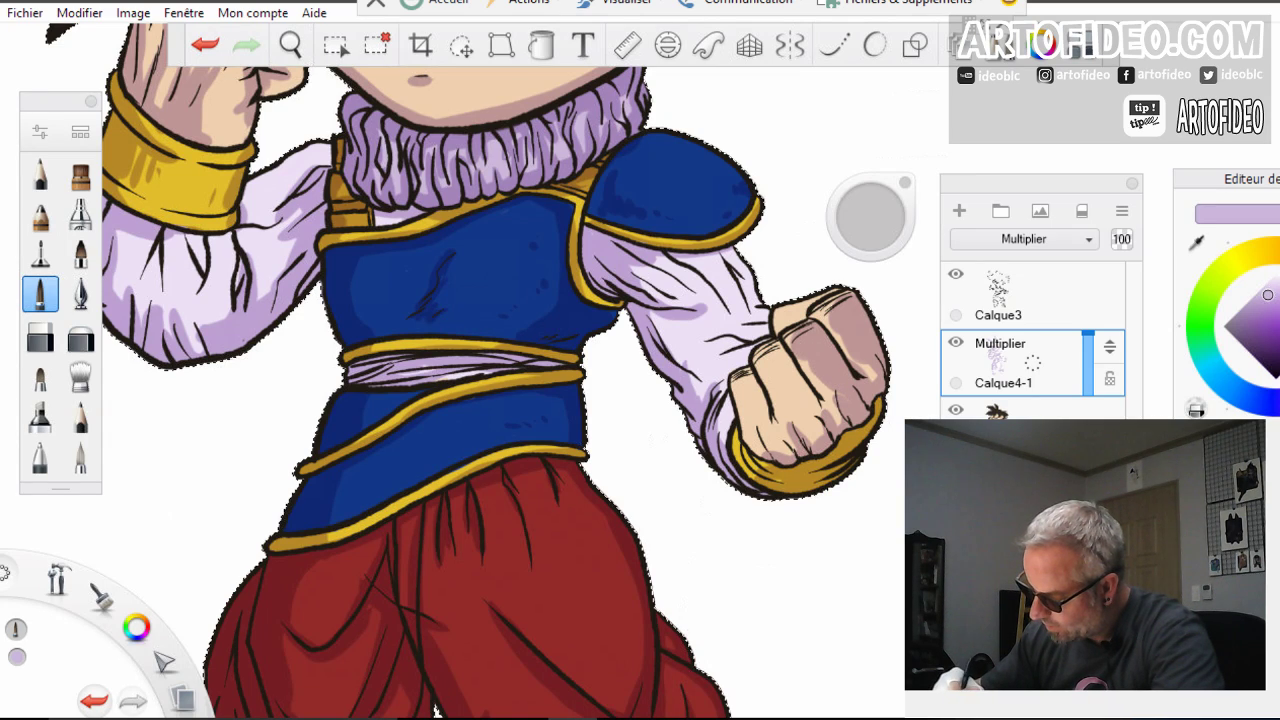
pyautogui.moveTo(784, 326); pyautogui.dragTo(839, 289)
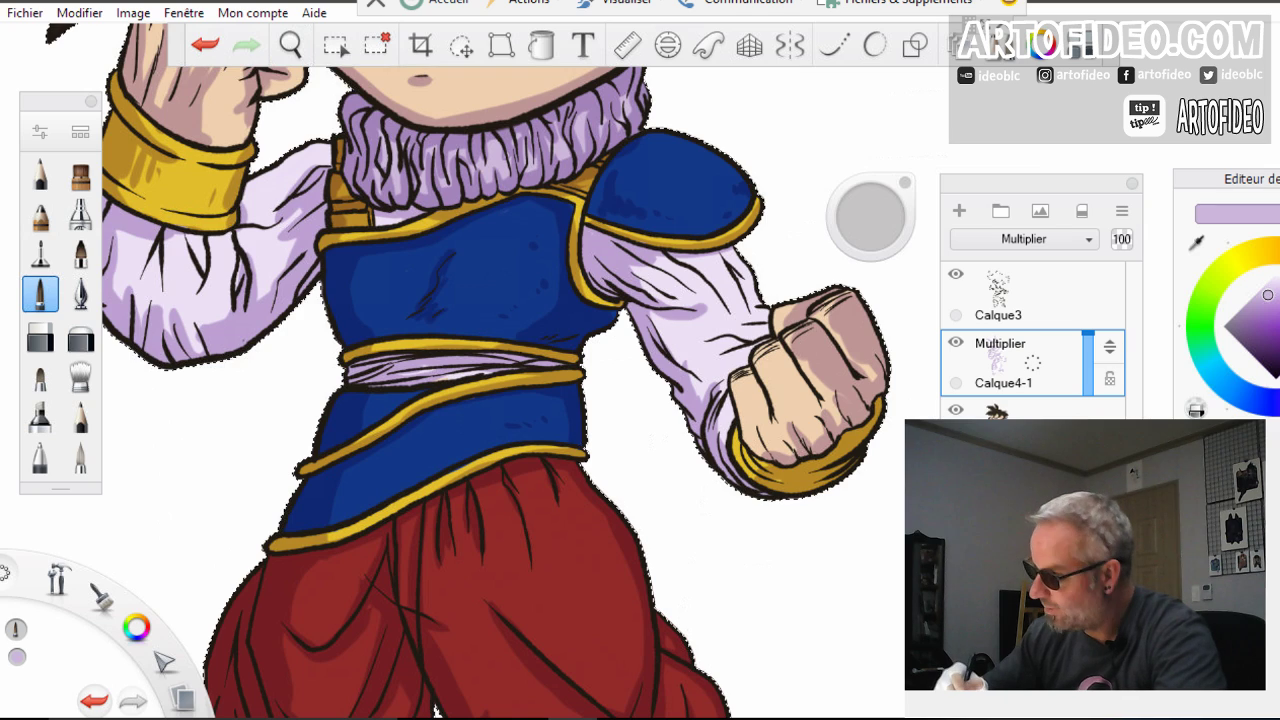
# Shade the upper folds of the right sleeve and the two remaining fingers of the right fist
pyautogui.moveTo(656, 262)
pyautogui.mouseDown()
pyautogui.moveTo(718, 260)
pyautogui.moveTo(741, 324)
pyautogui.moveTo(742, 276)
pyautogui.moveTo(808, 404)
pyautogui.mouseUp()
pyautogui.moveTo(786, 390); pyautogui.dragTo(826, 432)
pyautogui.moveTo(748, 382); pyautogui.dragTo(792, 452)
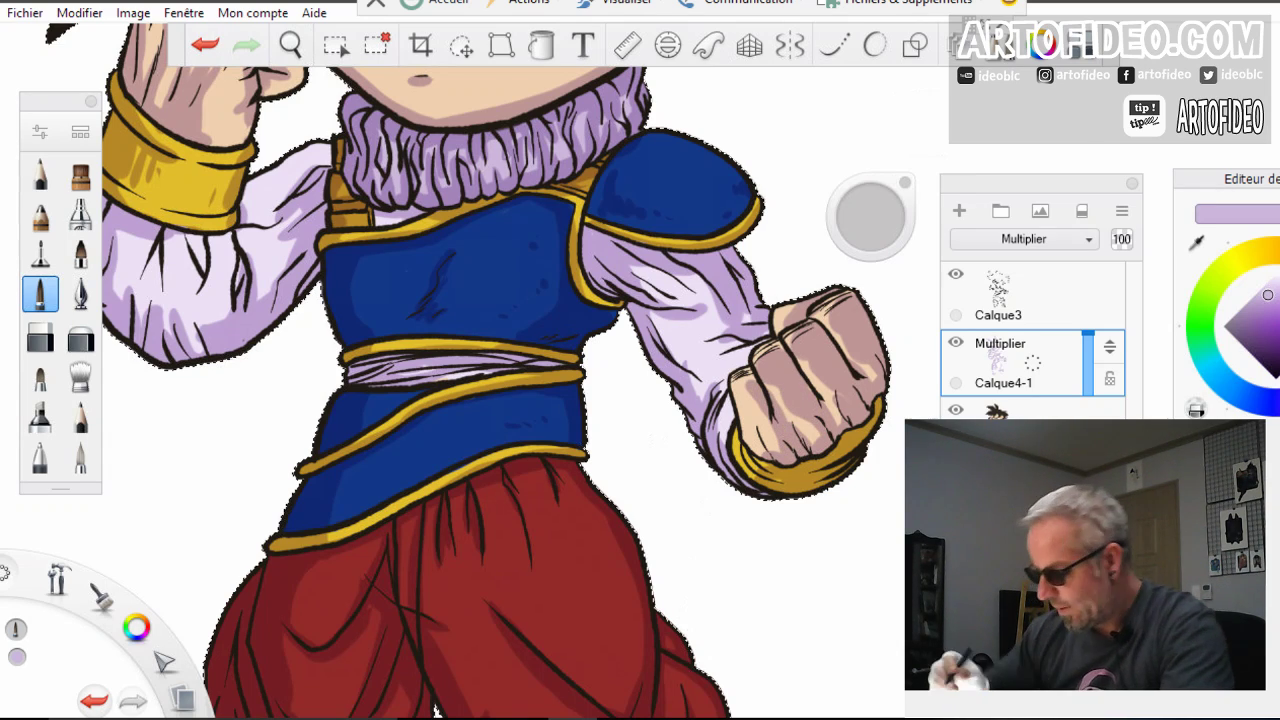
# Shade the lower hair spikes behind and beneath the right ear
pyautogui.click(290, 45)
pyautogui.moveTo(426, 304); pyautogui.dragTo(395, 474)
pyautogui.moveTo(592, 269); pyautogui.dragTo(571, 397)
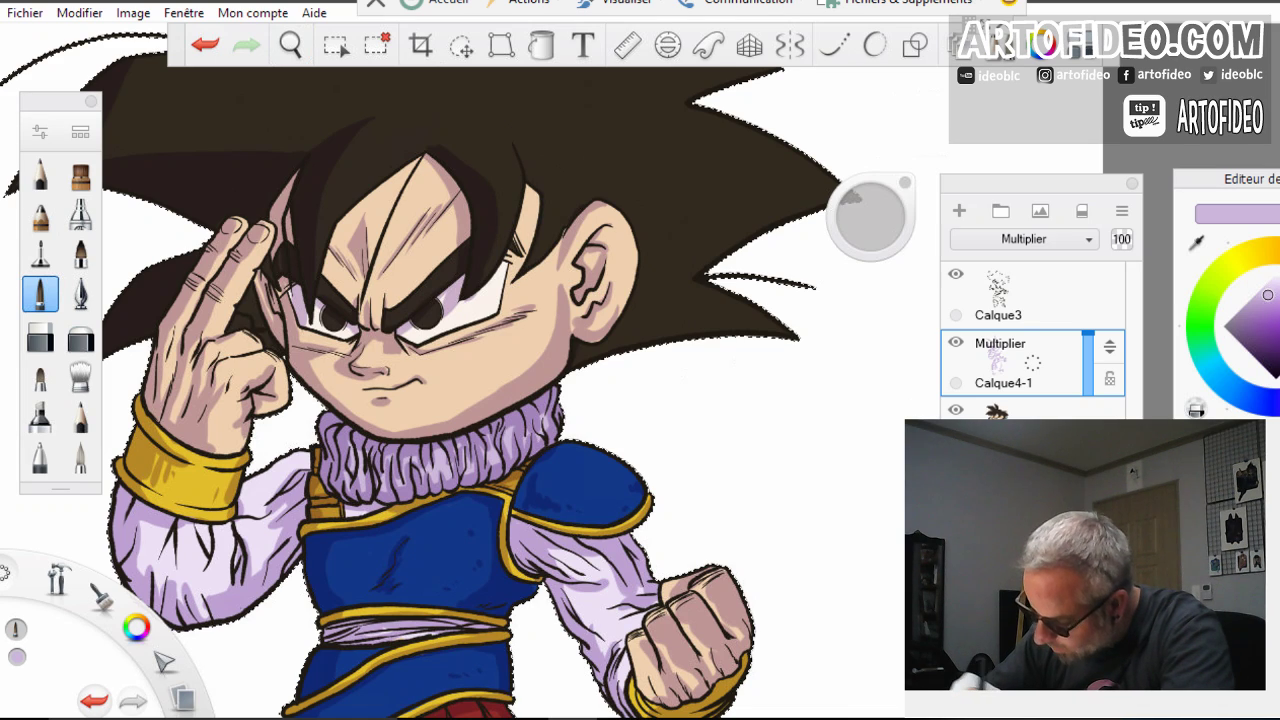
pyautogui.moveTo(609, 233); pyautogui.dragTo(591, 268)
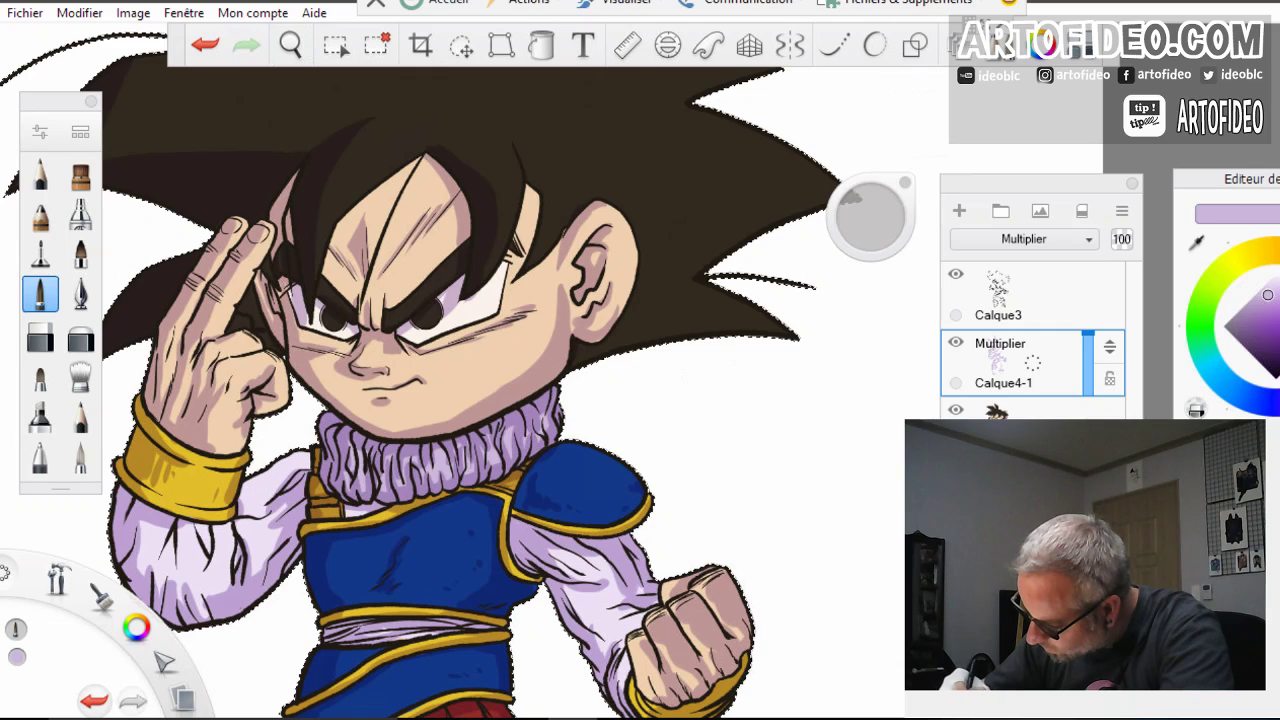
pyautogui.moveTo(603, 208)
pyautogui.mouseDown()
pyautogui.moveTo(591, 215)
pyautogui.moveTo(627, 265)
pyautogui.moveTo(593, 332)
pyautogui.mouseUp()
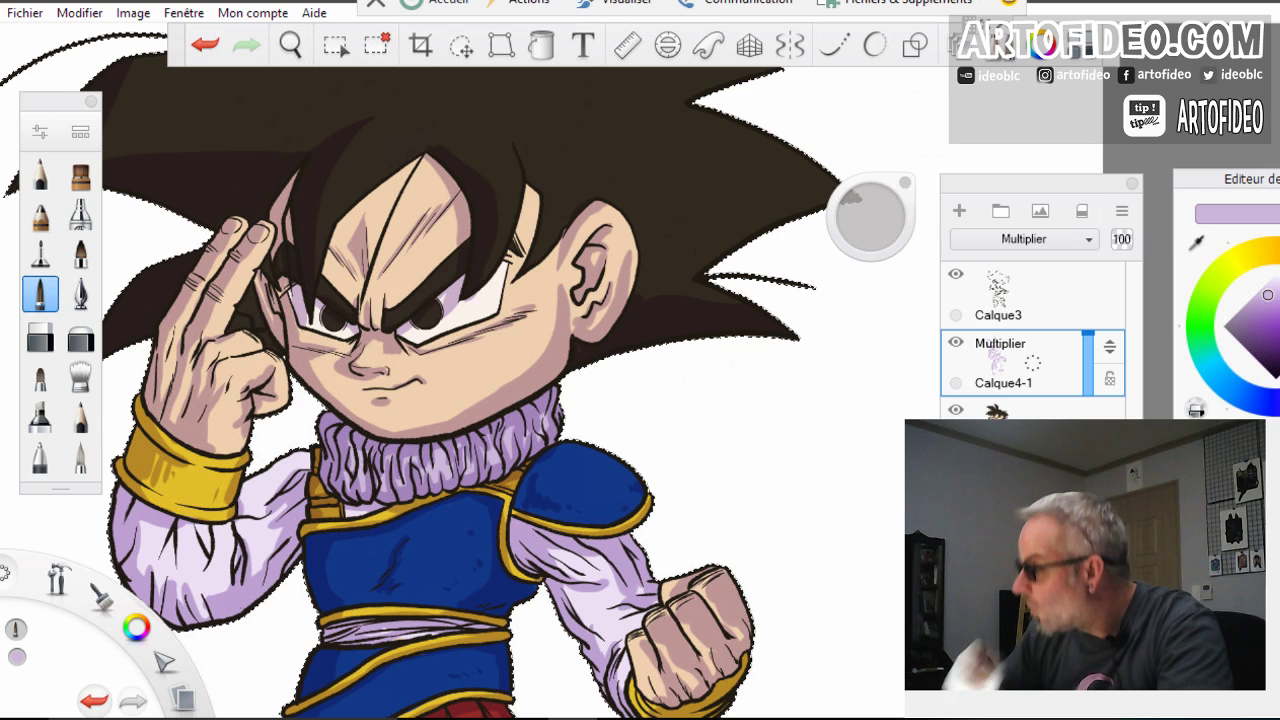
# Shade the underside of the large right hair spike and its base beside the ear, with streaks towards the tip
pyautogui.click(290, 44)
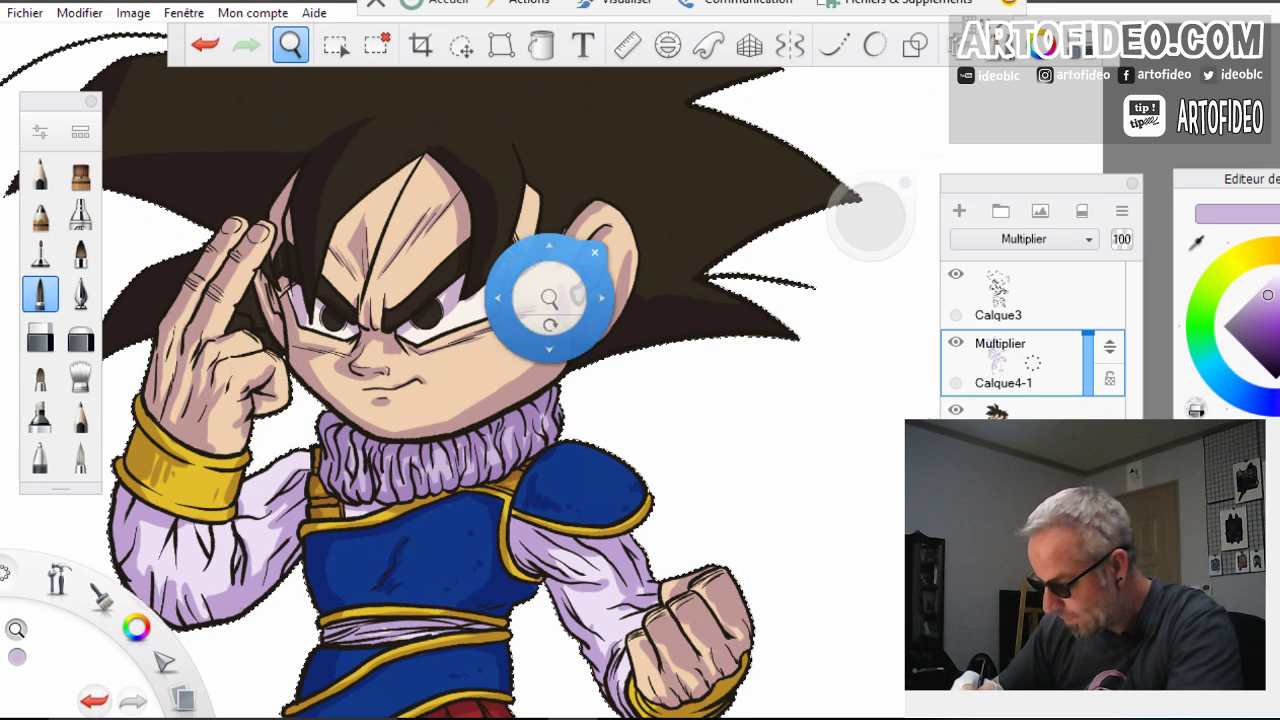
pyautogui.moveTo(600, 298)
pyautogui.mouseDown()
pyautogui.moveTo(571, 370)
pyautogui.moveTo(495, 441)
pyautogui.mouseUp()
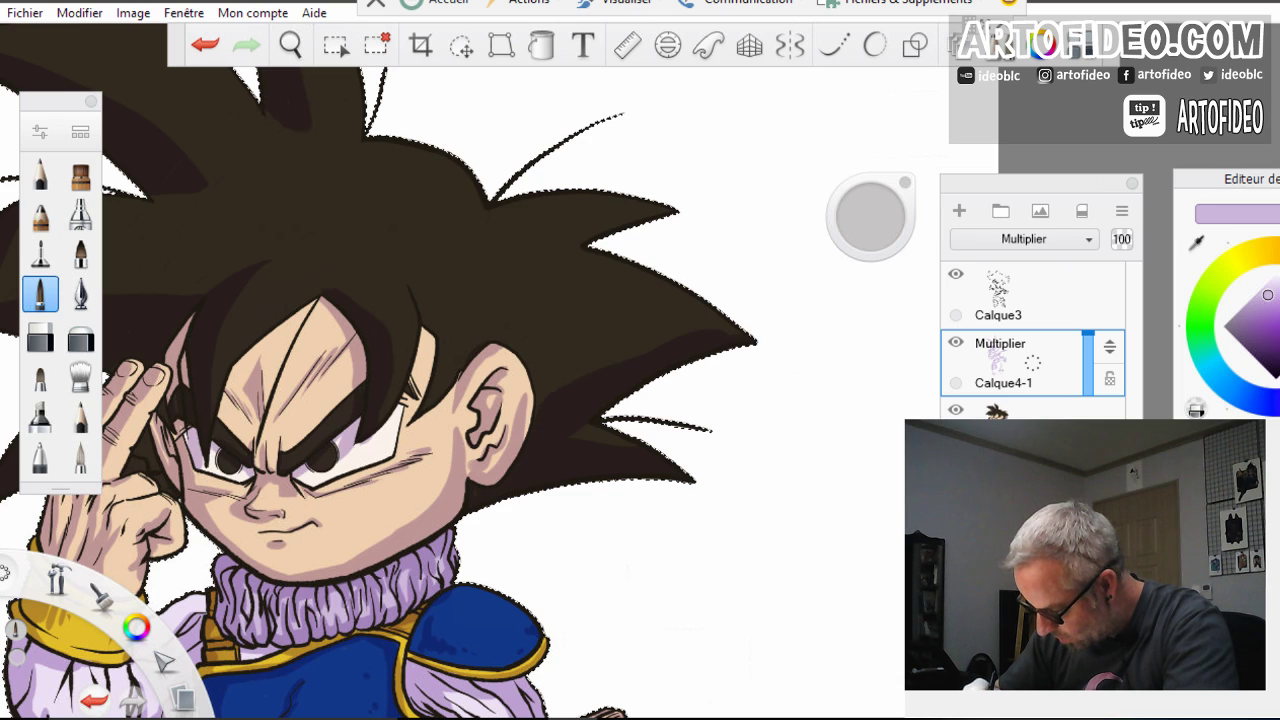
pyautogui.moveTo(557, 387); pyautogui.dragTo(736, 326)
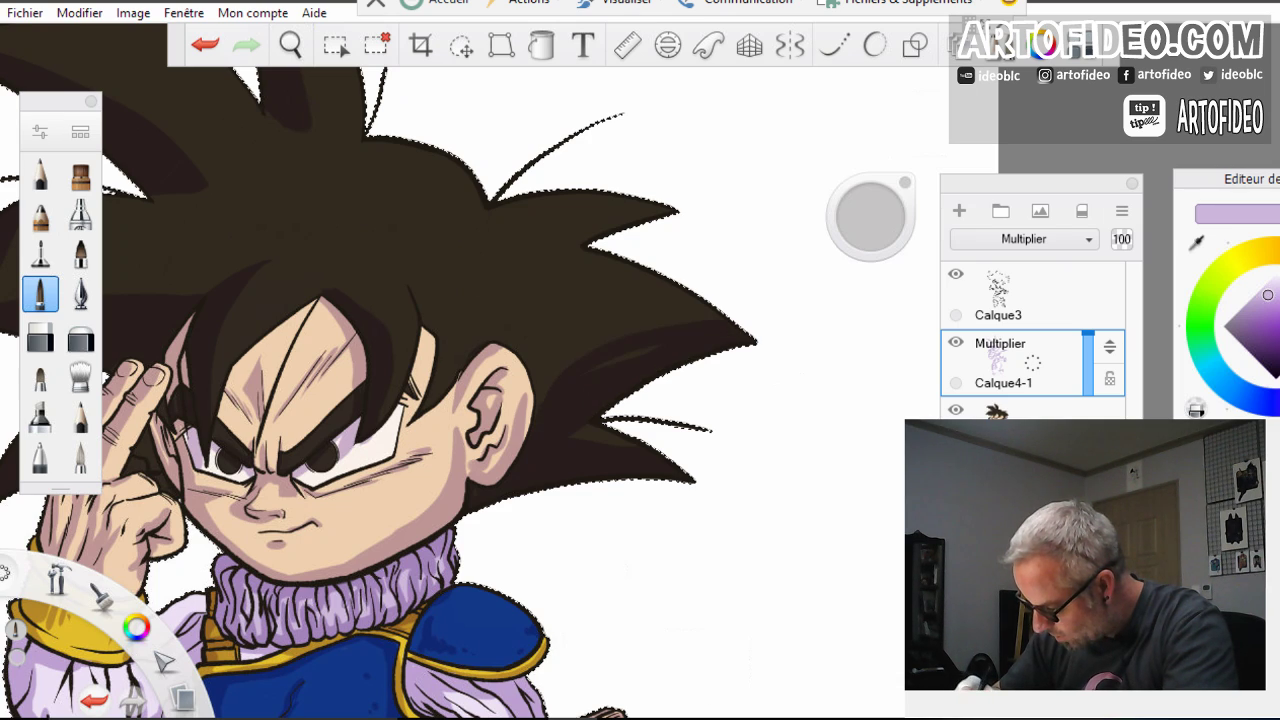
pyautogui.moveTo(654, 348); pyautogui.dragTo(604, 365)
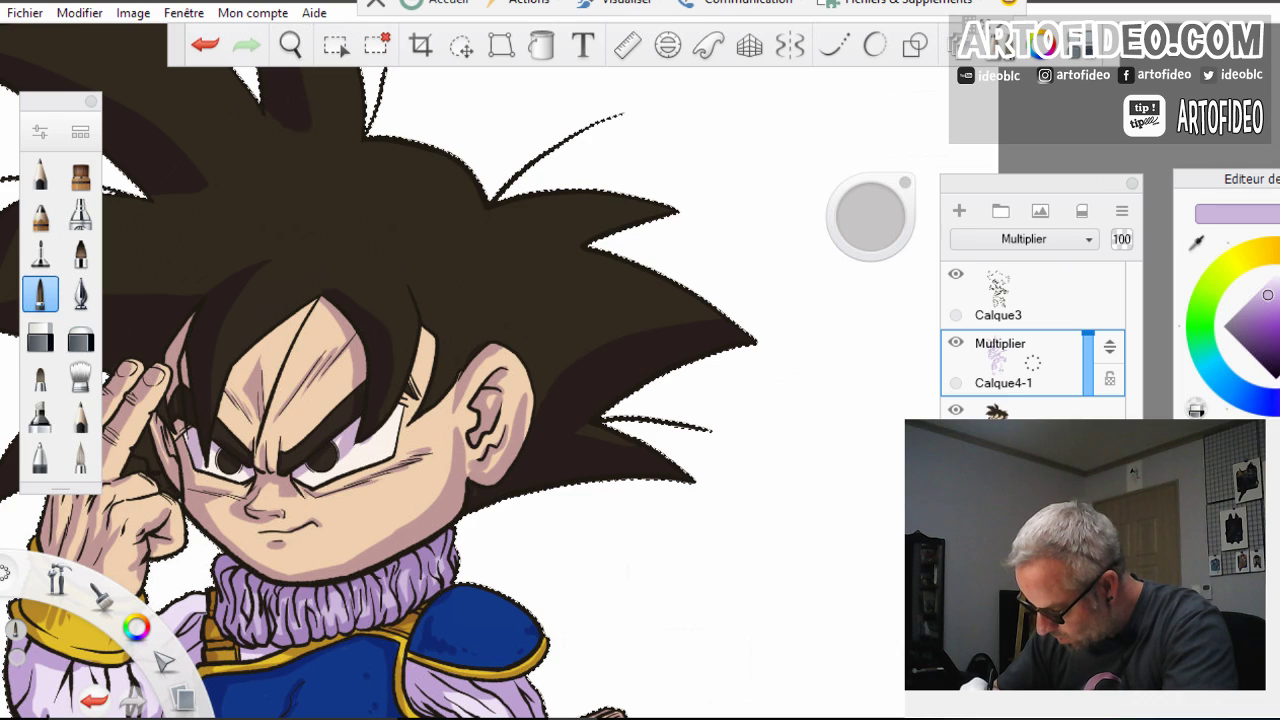
pyautogui.moveTo(521, 350); pyautogui.dragTo(548, 399)
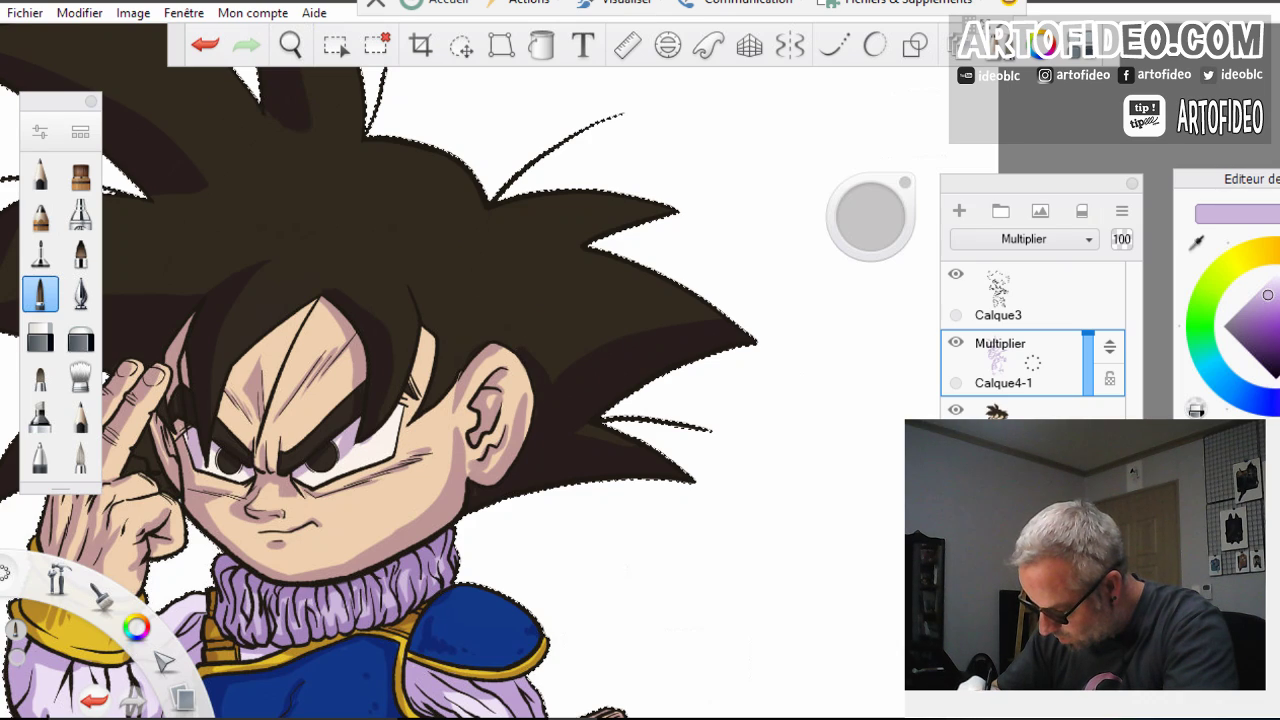
pyautogui.moveTo(532, 351)
pyautogui.mouseDown()
pyautogui.moveTo(614, 341)
pyautogui.moveTo(556, 378)
pyautogui.moveTo(718, 321)
pyautogui.mouseUp()
# Shade the upper right hair spike, the fringe strands beside the face and the outer edge of the crown
pyautogui.moveTo(503, 254); pyautogui.dragTo(668, 210)
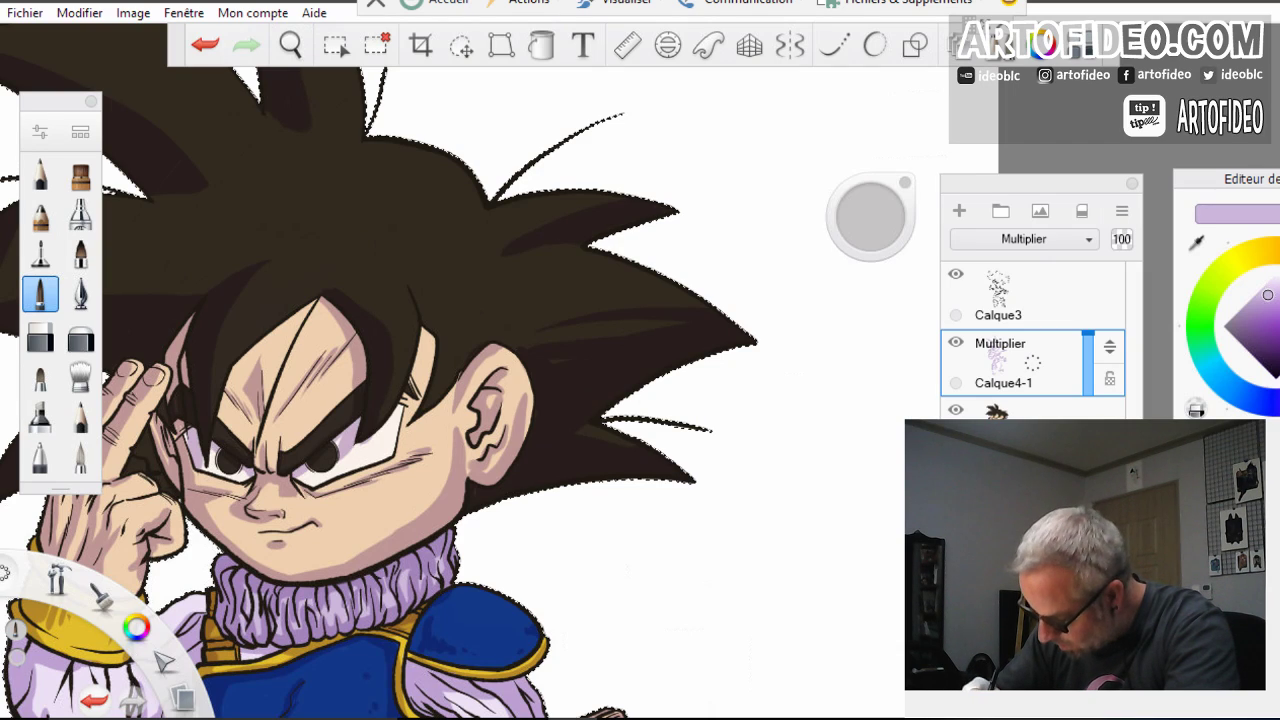
pyautogui.moveTo(482, 314)
pyautogui.mouseDown()
pyautogui.moveTo(412, 418)
pyautogui.moveTo(420, 434)
pyautogui.mouseUp()
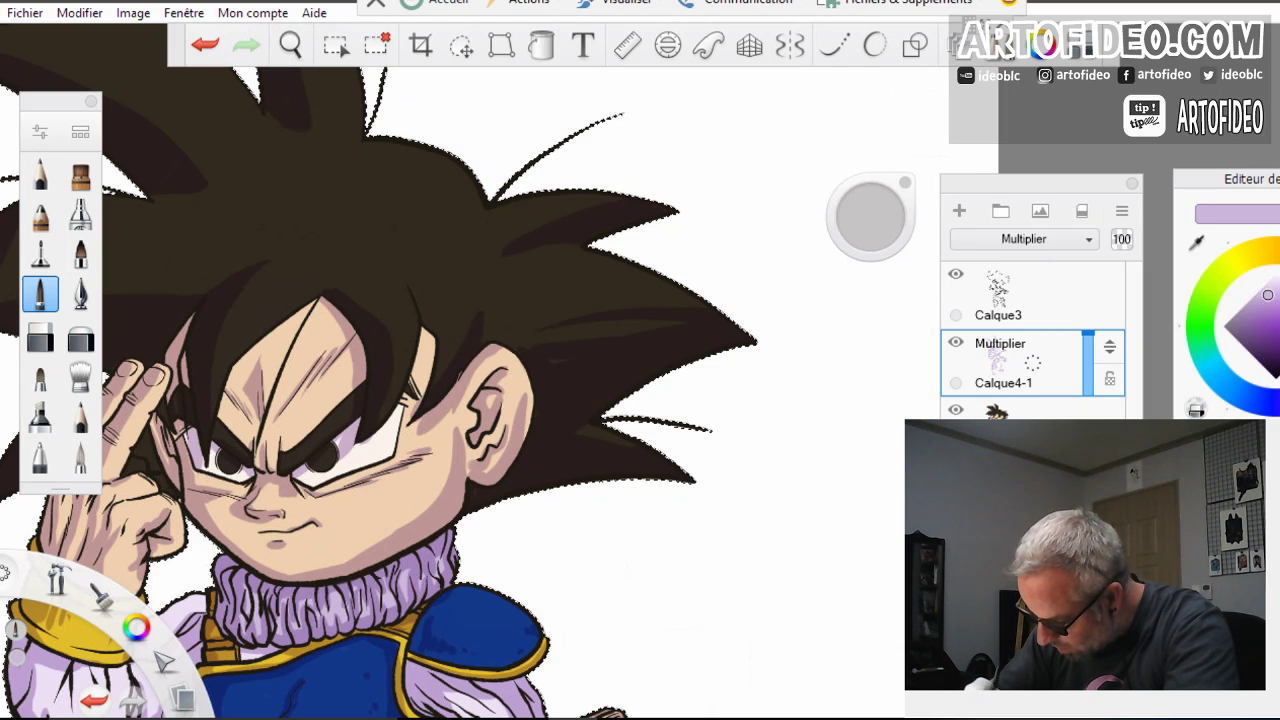
pyautogui.moveTo(416, 291)
pyautogui.mouseDown()
pyautogui.moveTo(430, 323)
pyautogui.moveTo(391, 421)
pyautogui.moveTo(406, 400)
pyautogui.mouseUp()
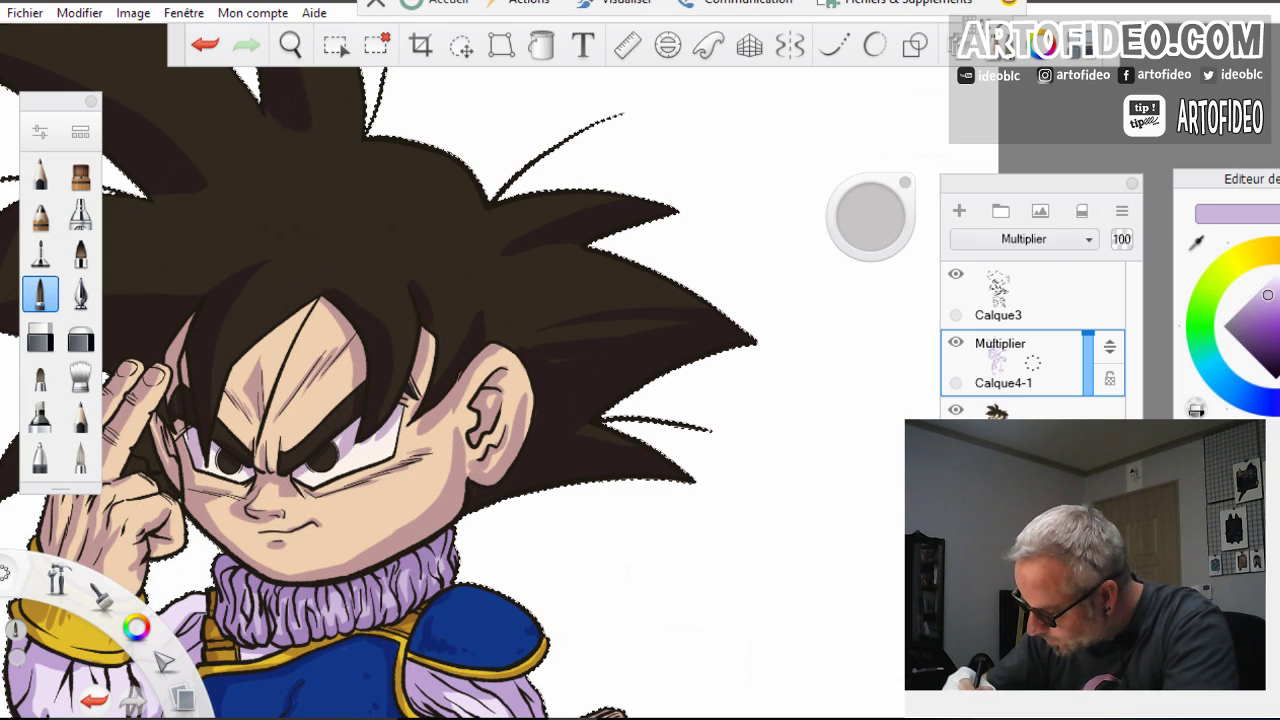
pyautogui.moveTo(412, 148)
pyautogui.mouseDown()
pyautogui.moveTo(440, 202)
pyautogui.moveTo(484, 201)
pyautogui.moveTo(456, 208)
pyautogui.mouseUp()
pyautogui.moveTo(476, 184); pyautogui.dragTo(464, 202)
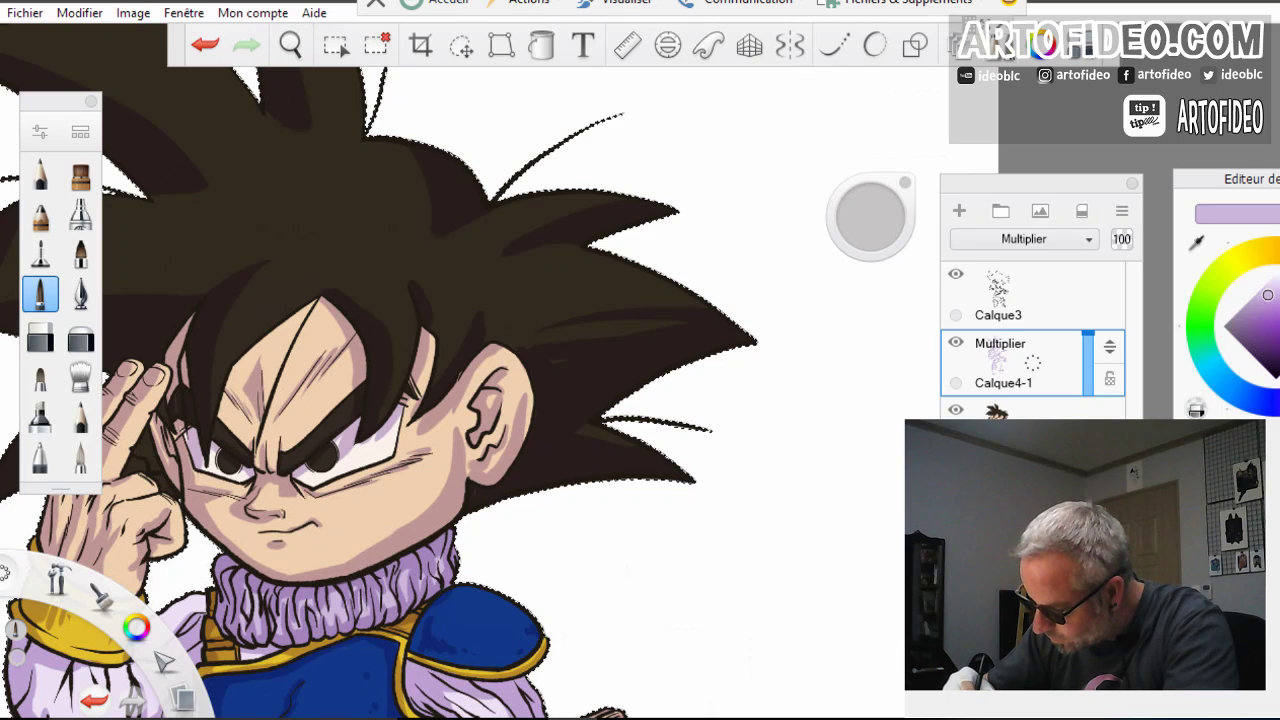
# Shade the tall hair spike at the top of the head along its side and base
pyautogui.click(290, 44)
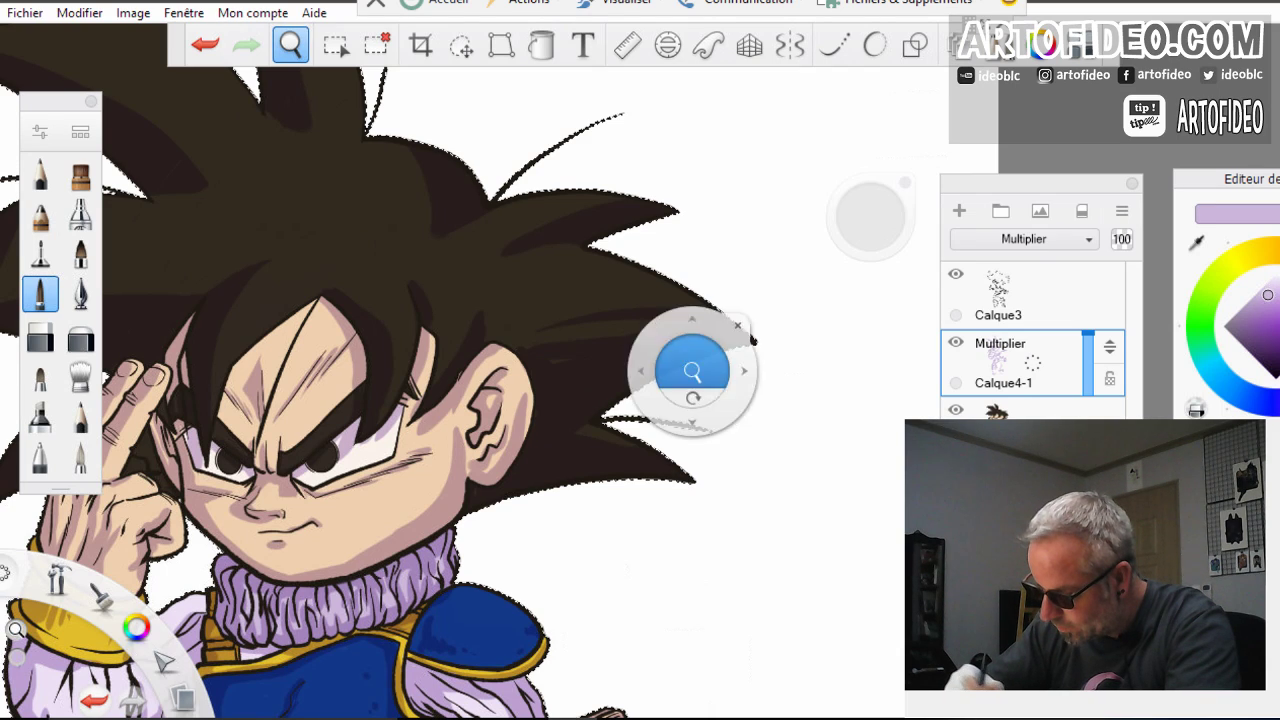
pyautogui.moveTo(340, 157); pyautogui.dragTo(275, 235)
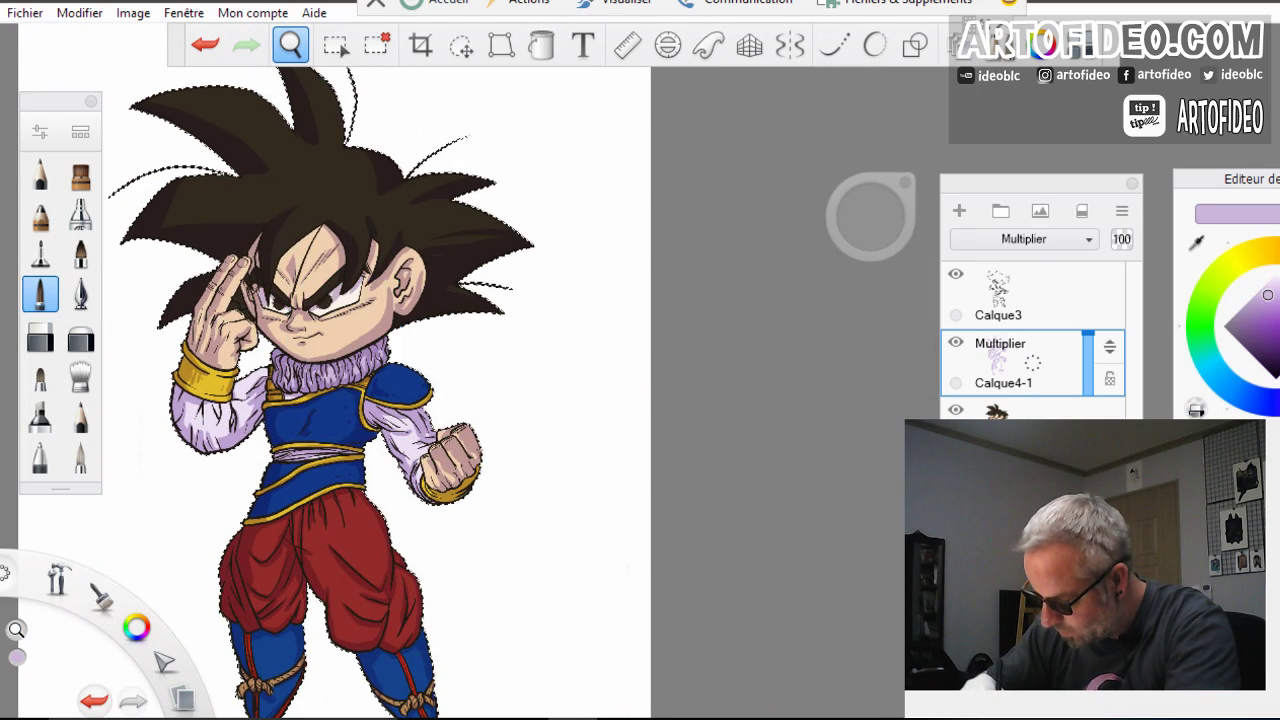
pyautogui.moveTo(364, 294); pyautogui.dragTo(406, 465)
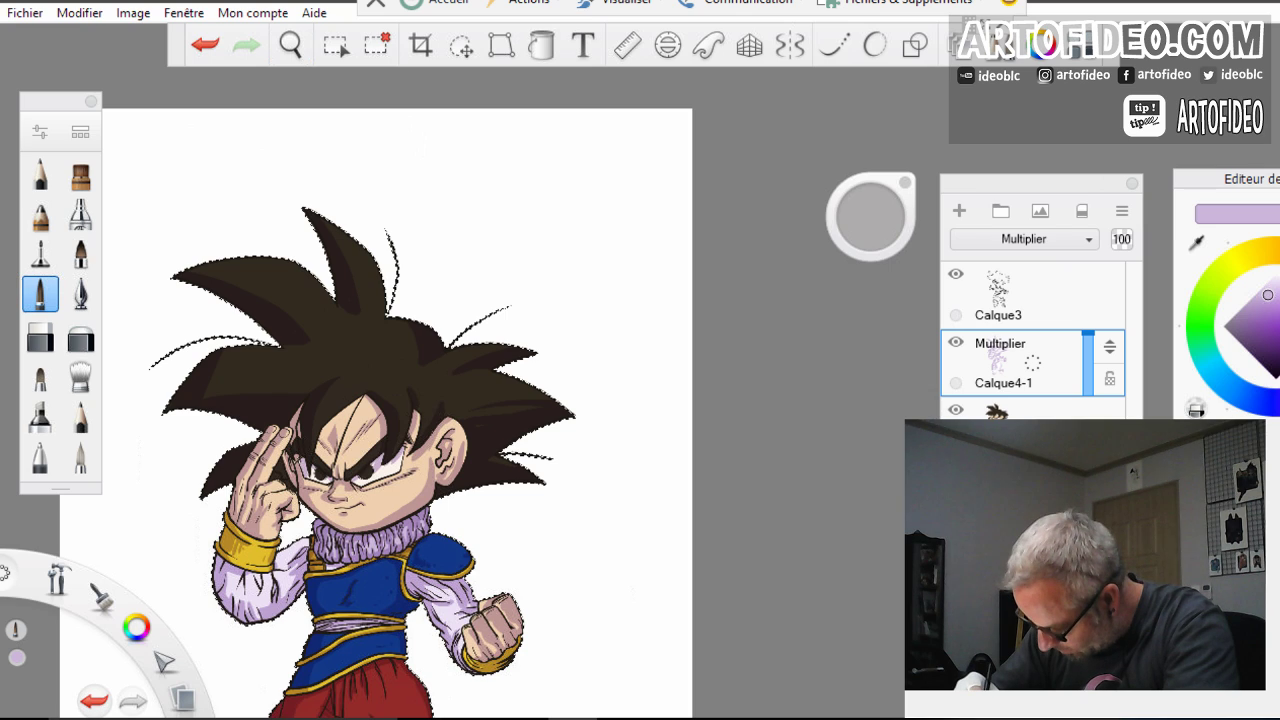
pyautogui.moveTo(377, 278); pyautogui.dragTo(369, 325)
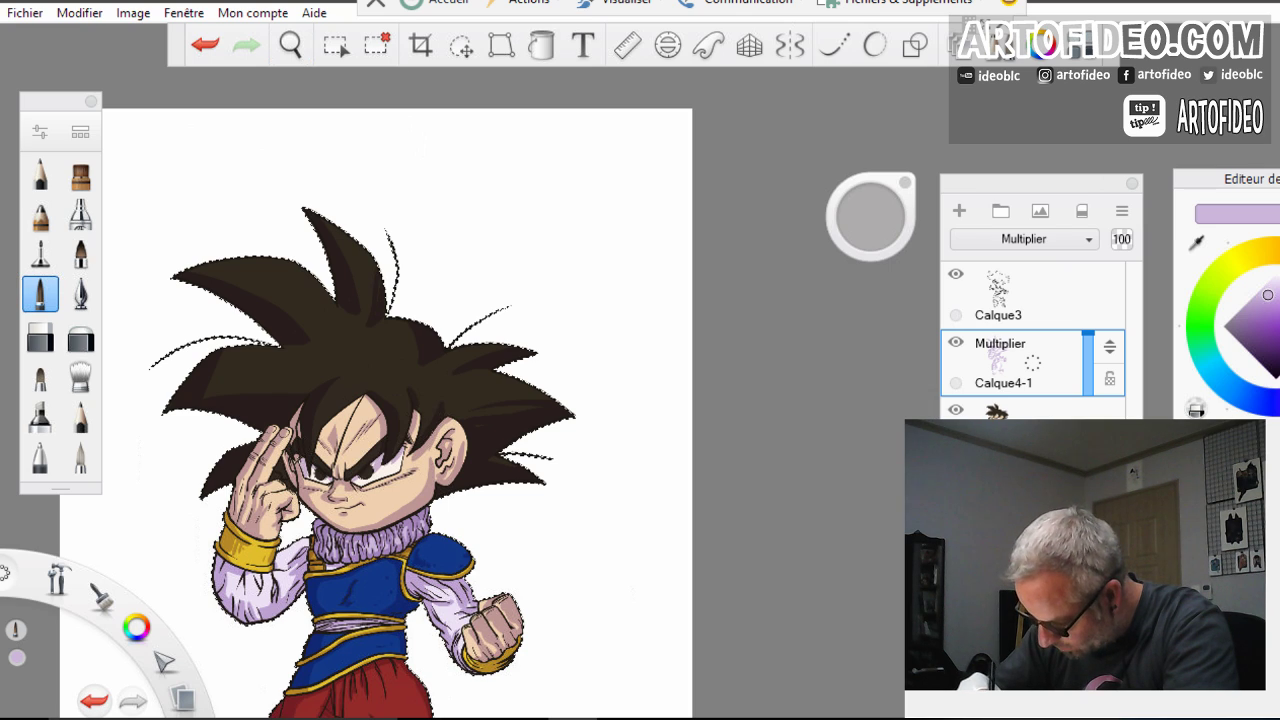
pyautogui.moveTo(331, 281); pyautogui.dragTo(315, 305)
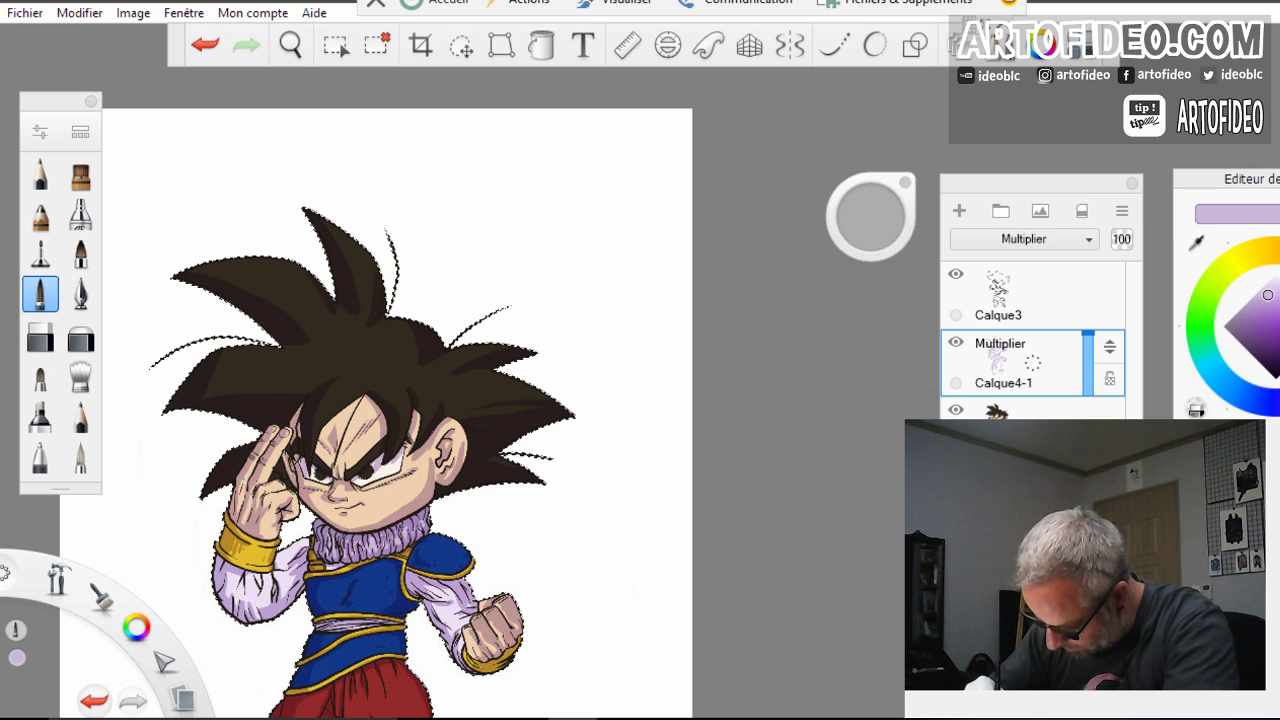
# Shade the outer edge of the right trouser leg and the bulging folds below it, down to the boot
pyautogui.click(290, 44)
pyautogui.moveTo(386, 340); pyautogui.dragTo(370, 420)
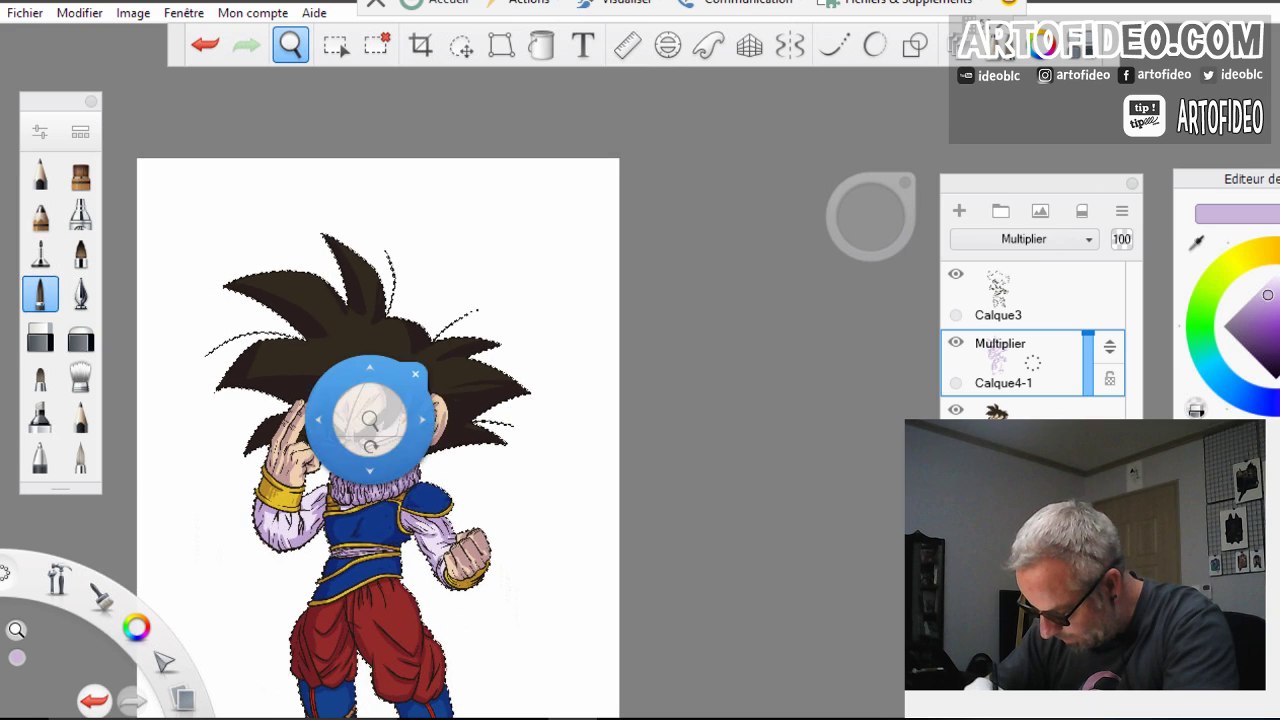
pyautogui.moveTo(415, 545); pyautogui.dragTo(502, 389)
pyautogui.moveTo(521, 440); pyautogui.dragTo(586, 228)
pyautogui.click(631, 177)
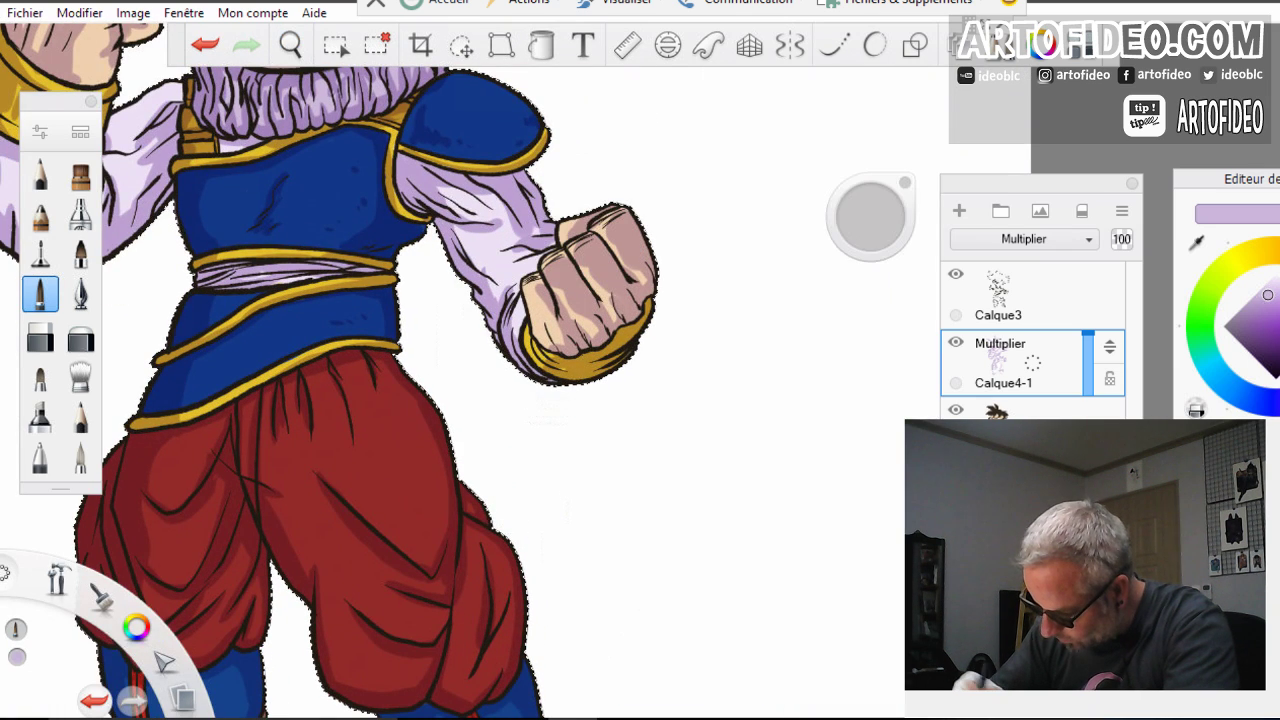
pyautogui.moveTo(346, 133)
pyautogui.mouseDown()
pyautogui.moveTo(372, 163)
pyautogui.moveTo(331, 248)
pyautogui.moveTo(359, 296)
pyautogui.moveTo(353, 342)
pyautogui.moveTo(380, 335)
pyautogui.moveTo(408, 406)
pyautogui.moveTo(438, 580)
pyautogui.mouseUp()
pyautogui.moveTo(425, 527)
pyautogui.mouseDown()
pyautogui.moveTo(426, 561)
pyautogui.moveTo(512, 638)
pyautogui.mouseUp()
pyautogui.moveTo(484, 537); pyautogui.dragTo(510, 573)
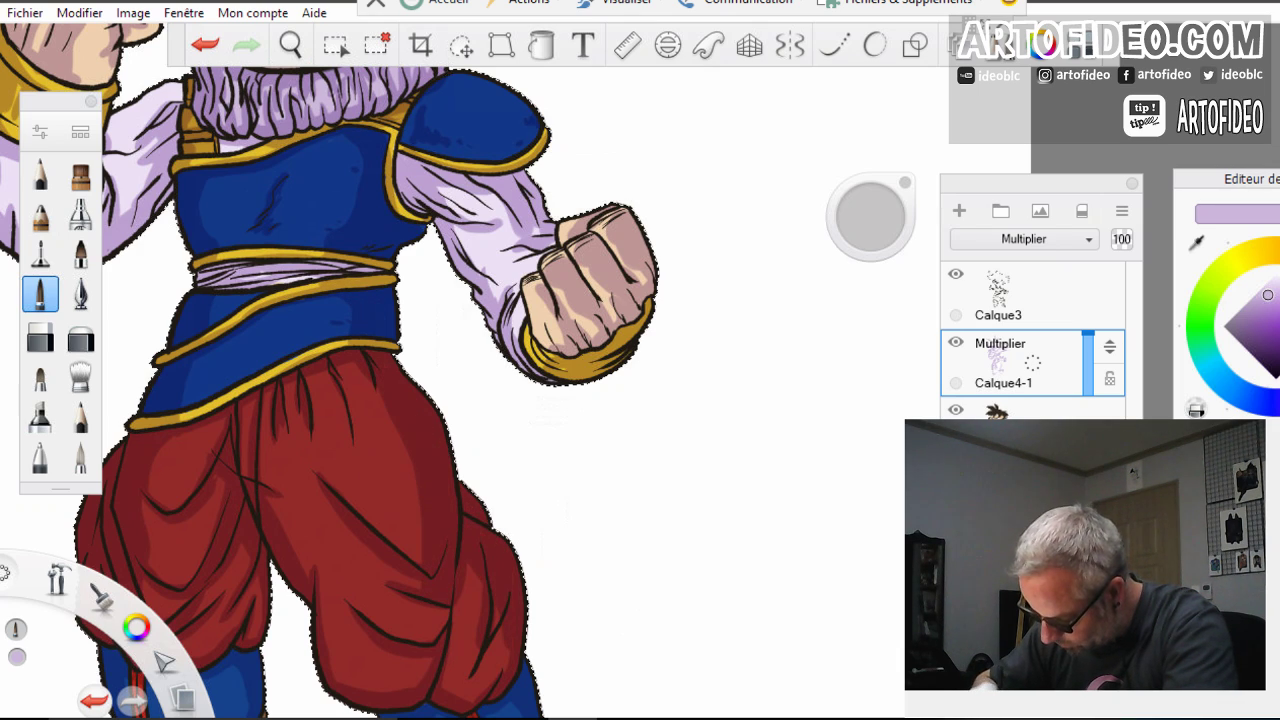
pyautogui.moveTo(506, 628); pyautogui.dragTo(498, 670)
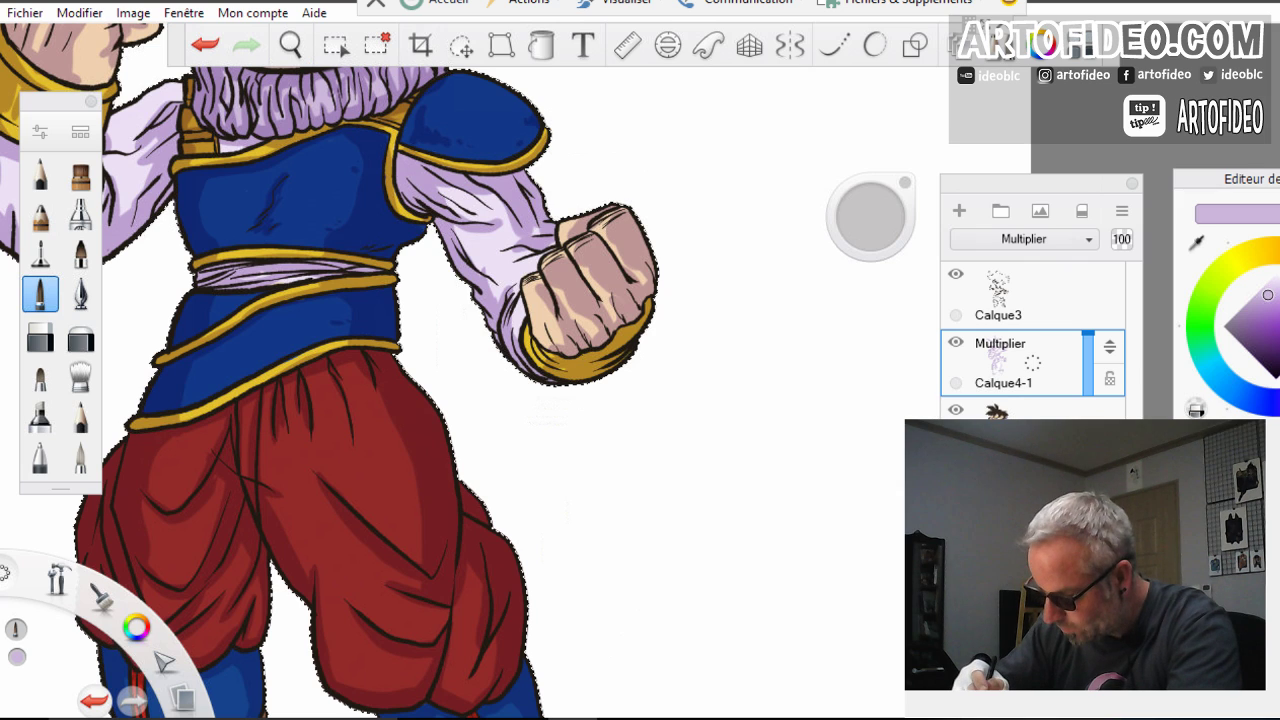
# Bring the whole character into view and remove the selection around it
pyautogui.click(290, 45)
pyautogui.moveTo(366, 270); pyautogui.dragTo(336, 348)
pyautogui.moveTo(392, 245)
pyautogui.mouseDown()
pyautogui.moveTo(498, 305)
pyautogui.moveTo(524, 355)
pyautogui.moveTo(503, 405)
pyautogui.mouseUp()
pyautogui.moveTo(490, 517); pyautogui.dragTo(490, 579)
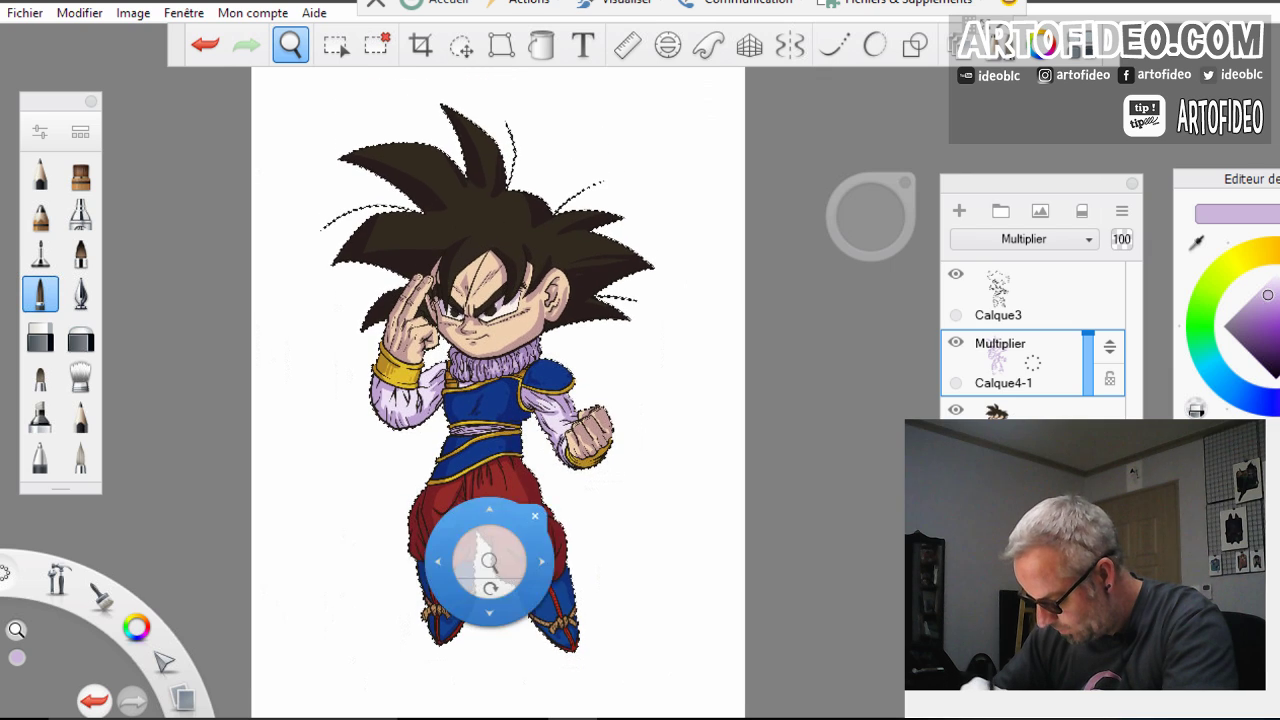
pyautogui.click(557, 495)
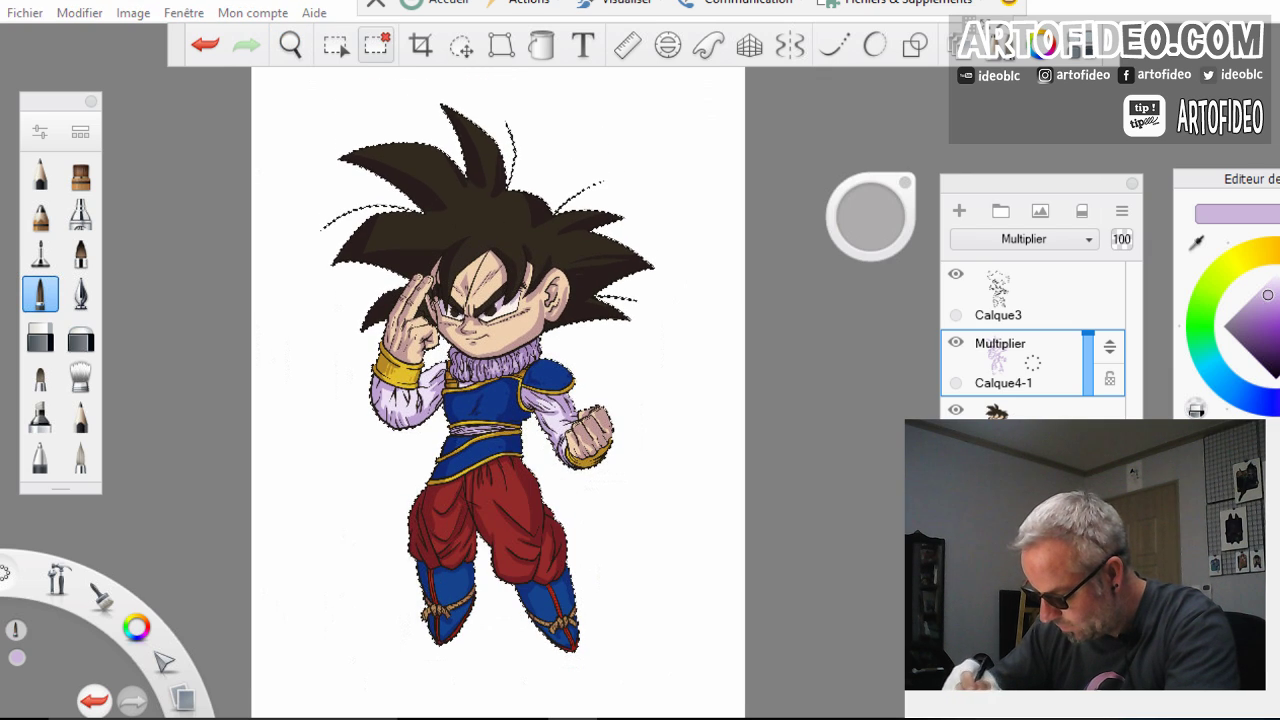
pyautogui.hotkey('ctrl', 'd')
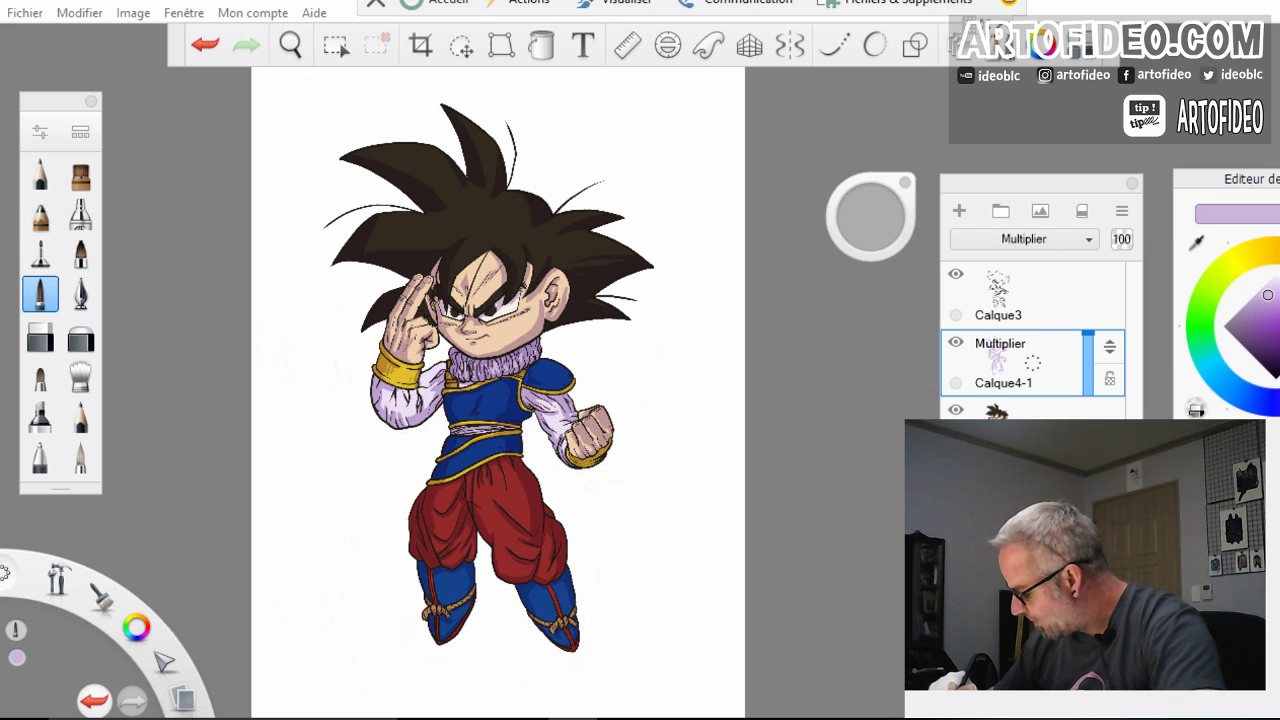
# Choose a darker purple and select the body shadows on the Multiplier layer with the Magic Wand
pyautogui.click(1247, 324)
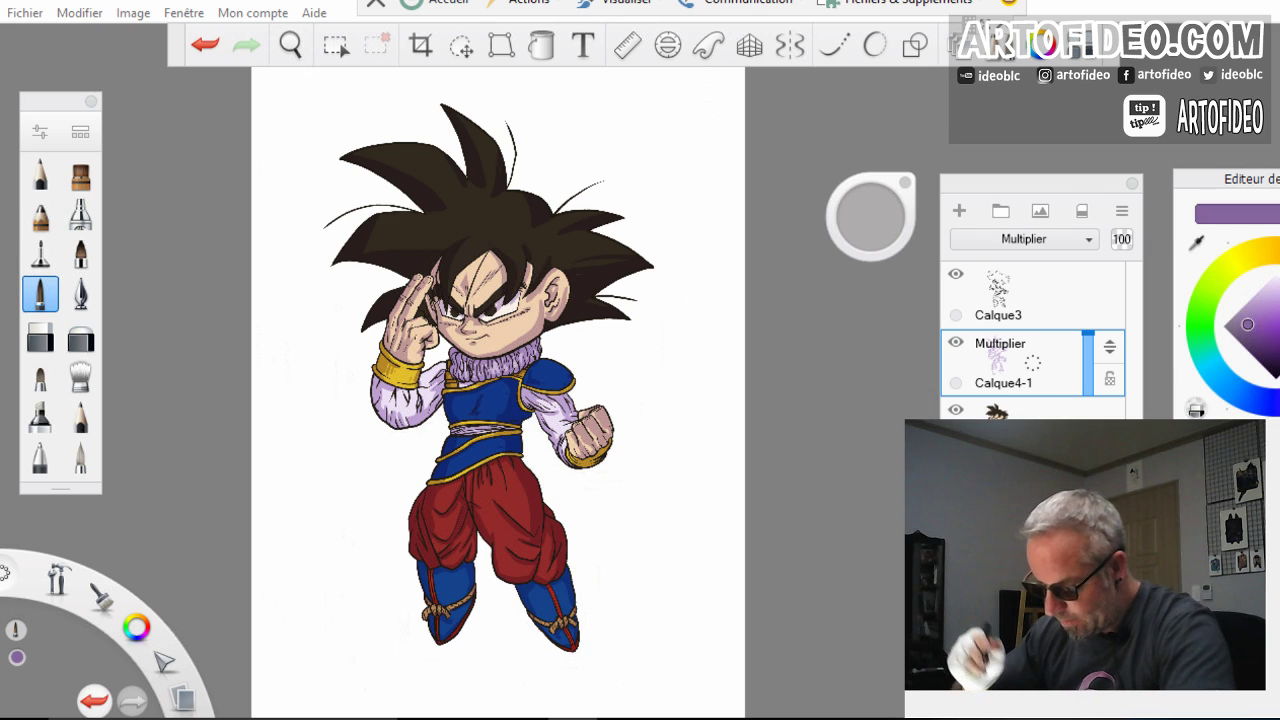
pyautogui.click(335, 45)
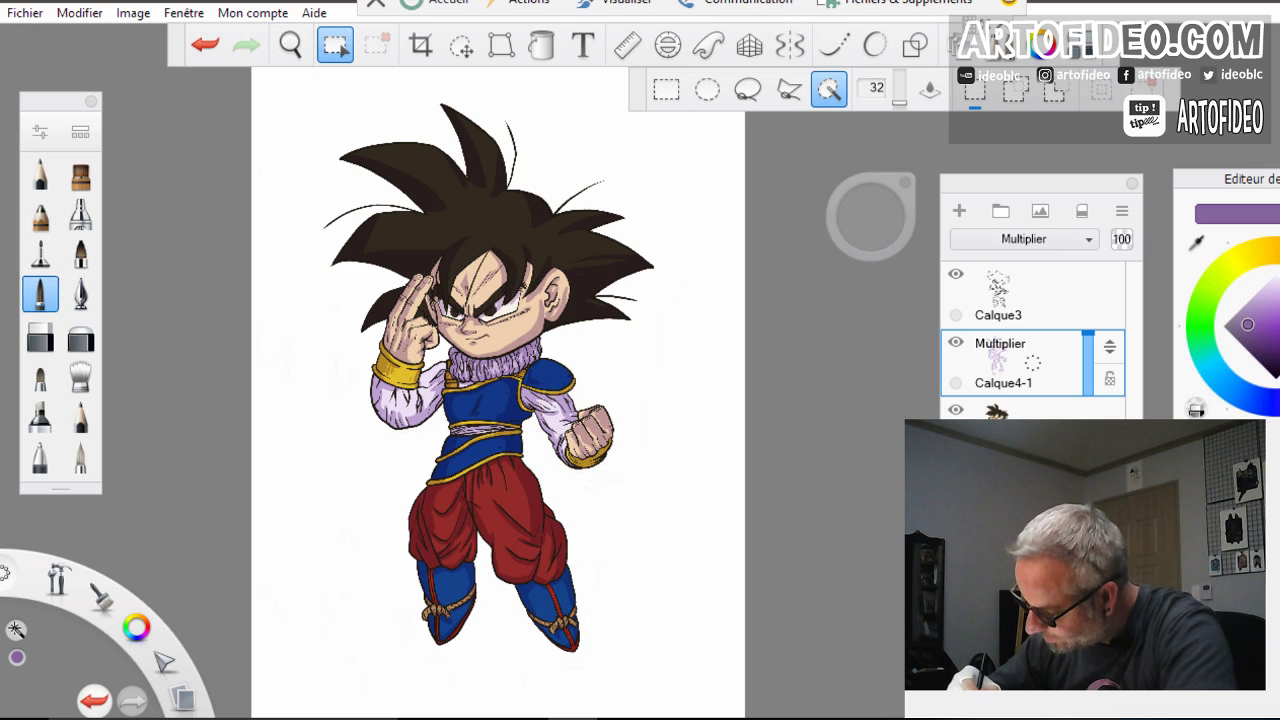
pyautogui.click(640, 490)
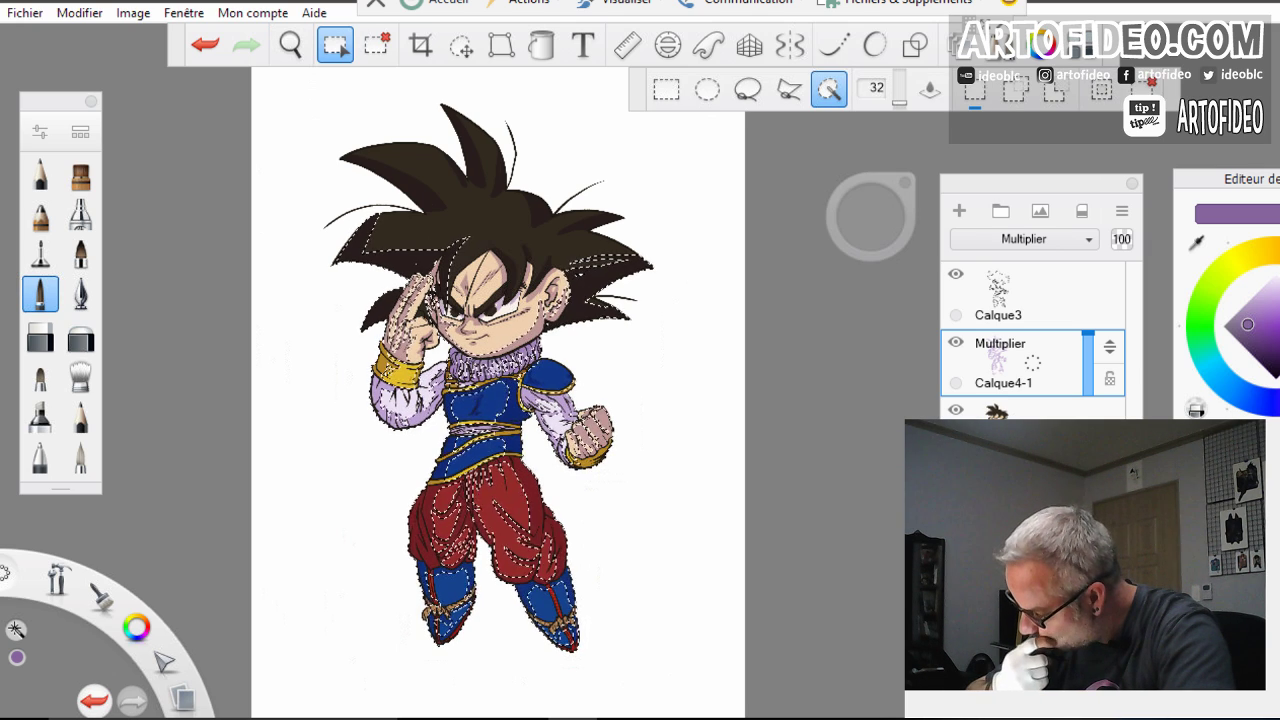
# Add the shadow areas of the right and upper hair spikes to the Magic Wand selection
pyautogui.click(1015, 91)
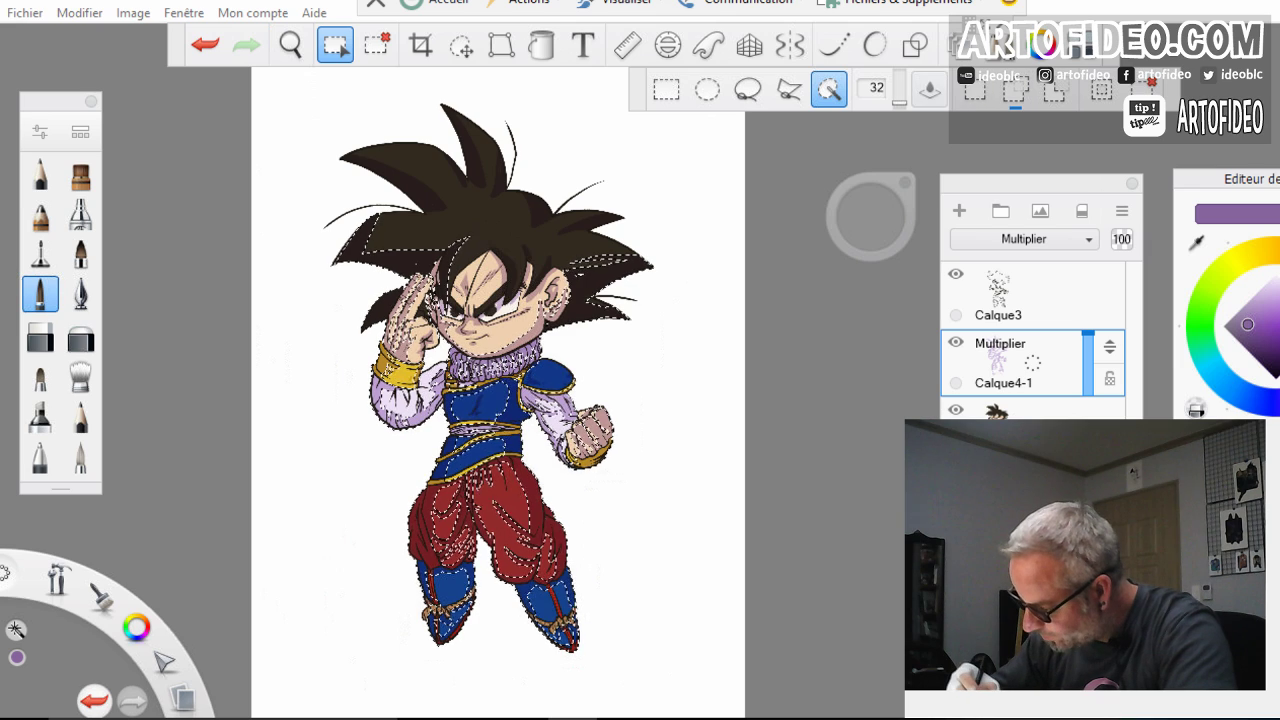
pyautogui.click(595, 225)
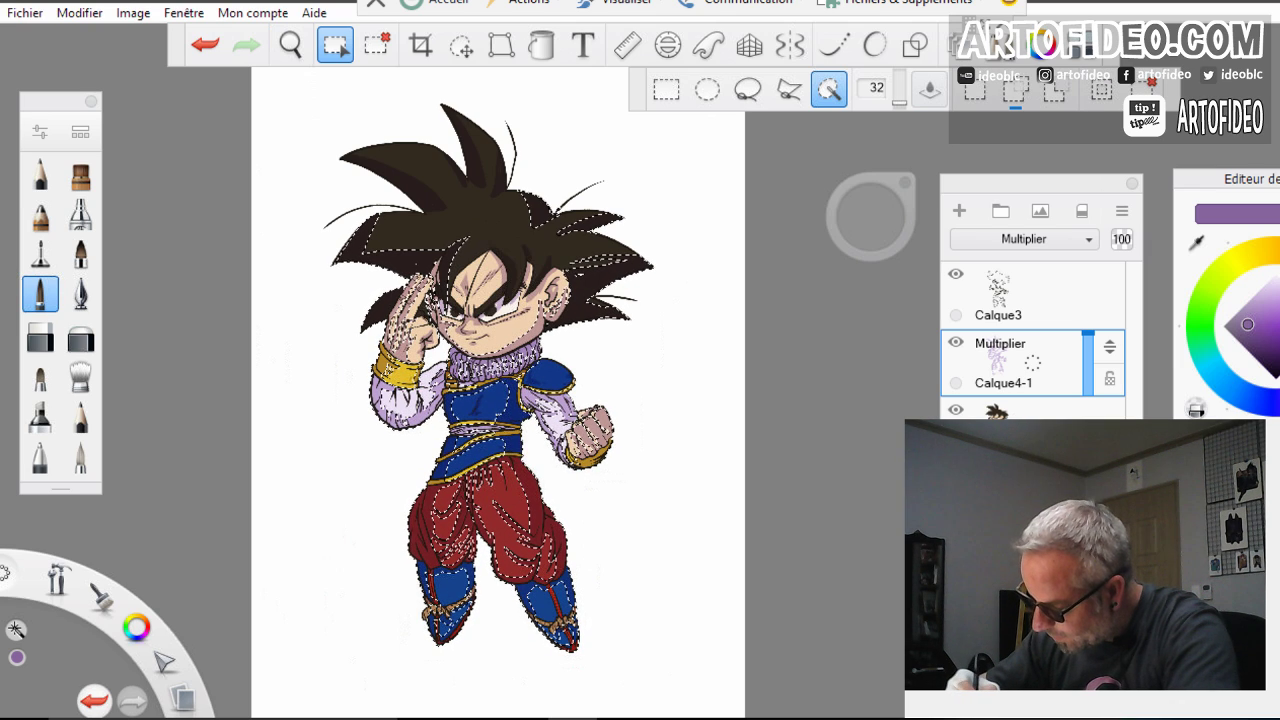
pyautogui.click(500, 174)
pyautogui.click(470, 160)
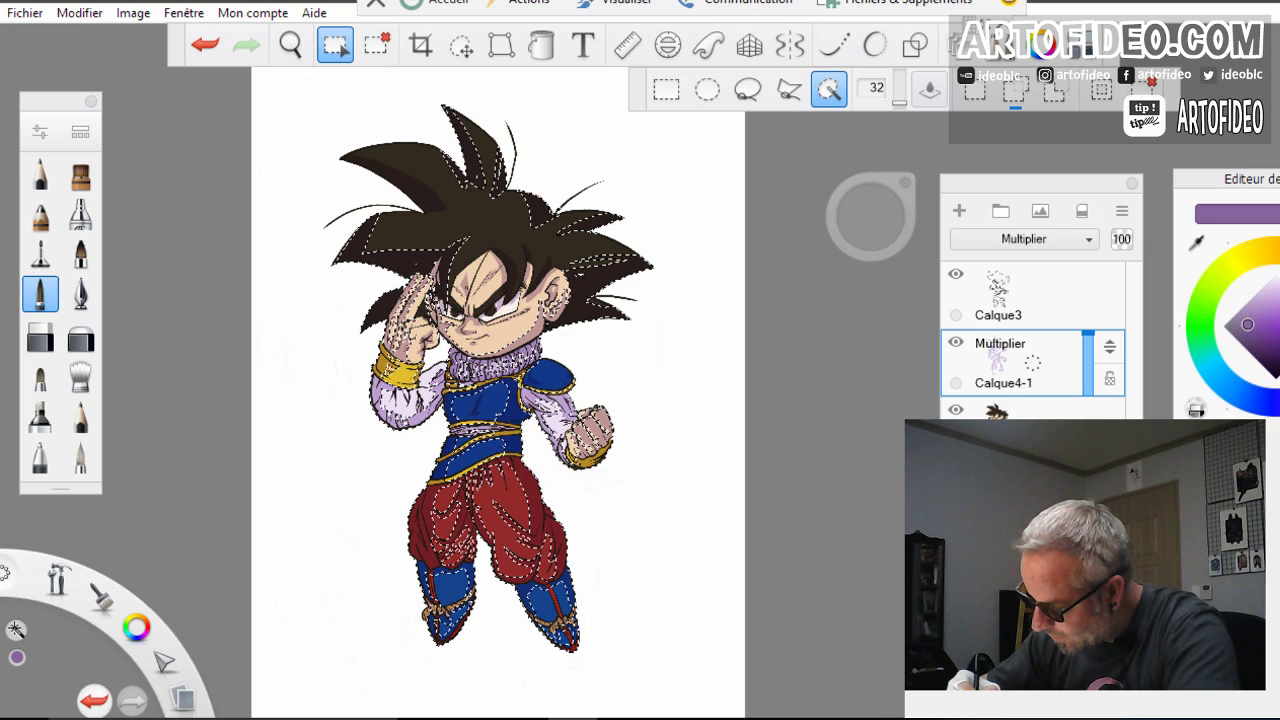
pyautogui.click(411, 184)
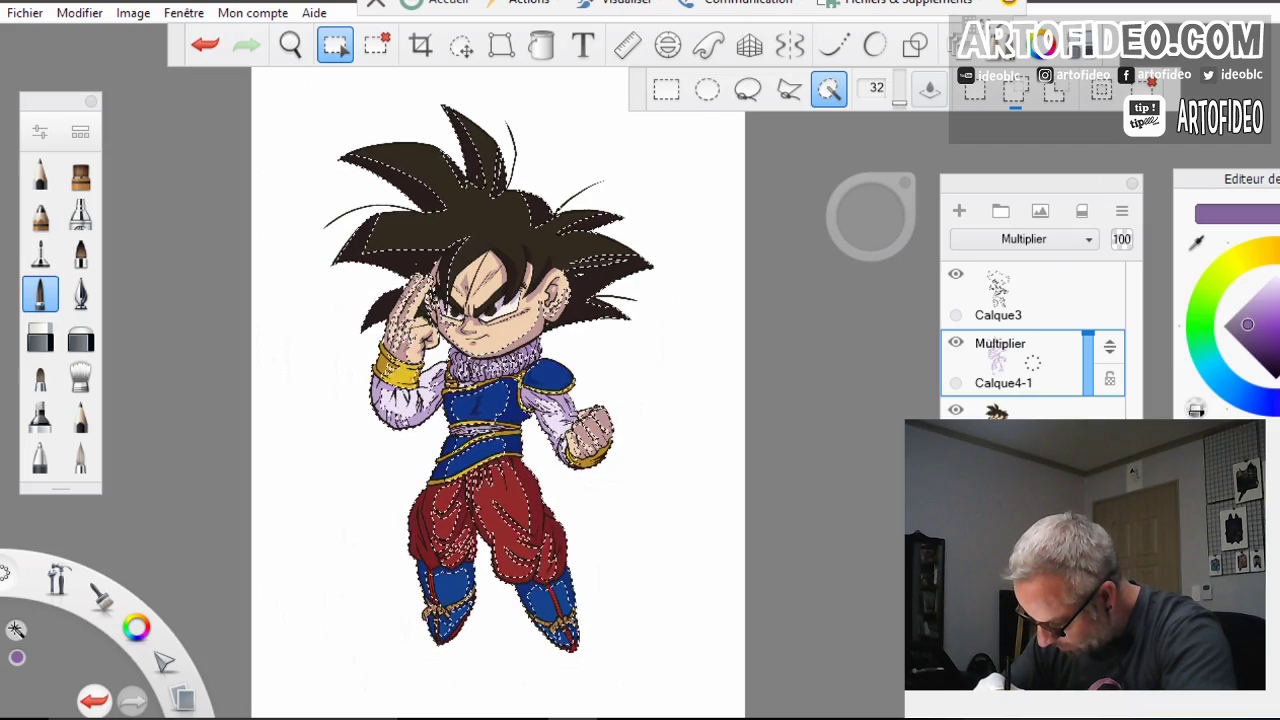
# Deepen the selected shadows along the face edge, under the chin, on the collar and beneath the shoulder pad with the darker purple
pyautogui.press('b')
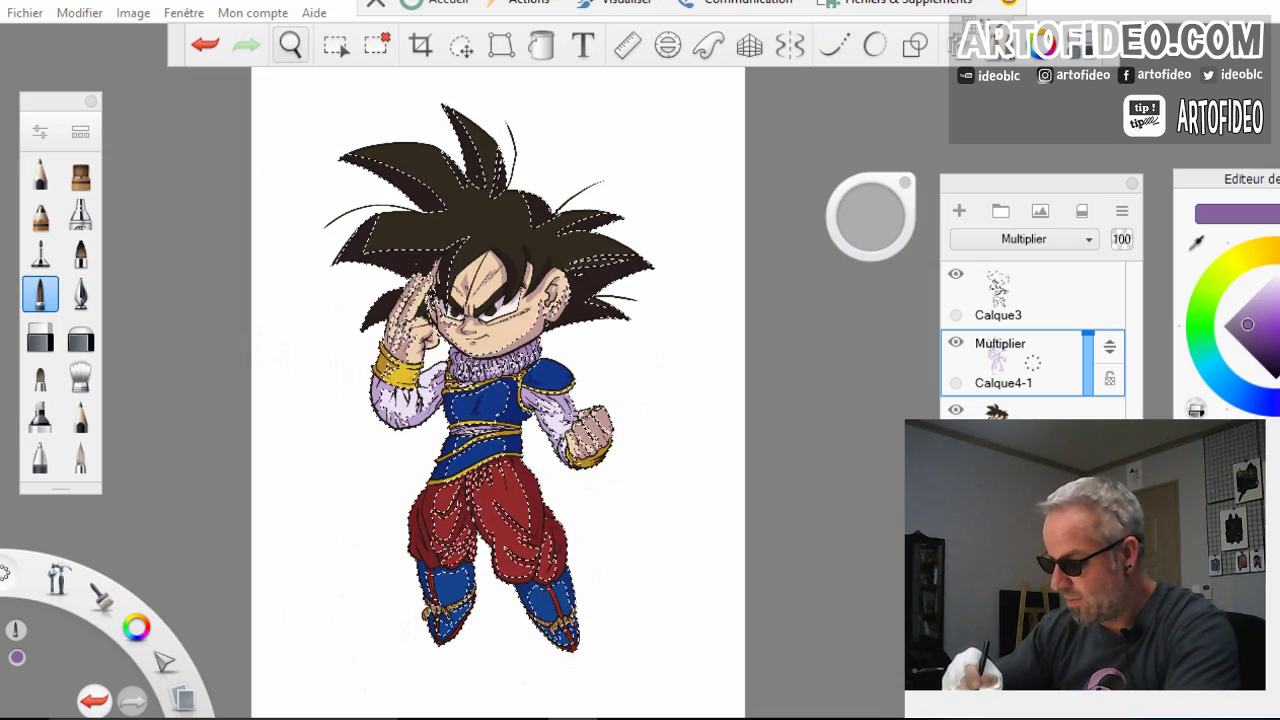
pyautogui.click(290, 45)
pyautogui.moveTo(599, 428); pyautogui.dragTo(690, 402)
pyautogui.moveTo(491, 494); pyautogui.dragTo(516, 565)
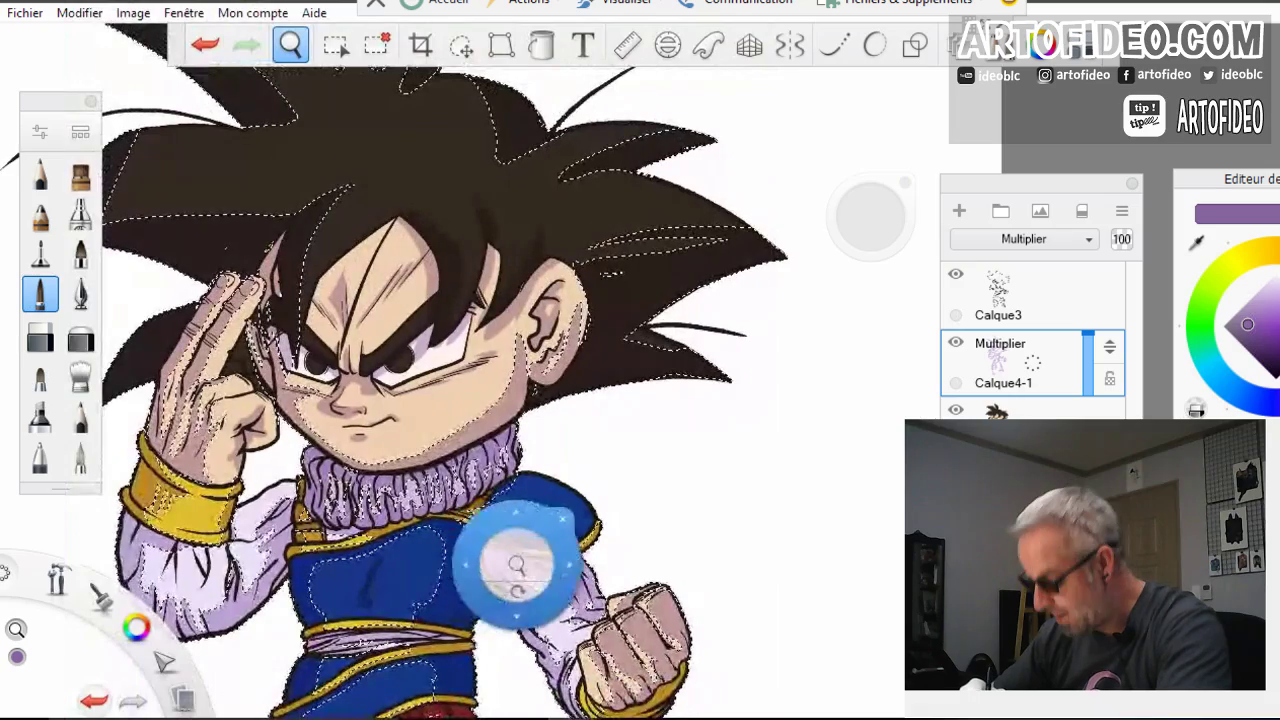
pyautogui.press('space')
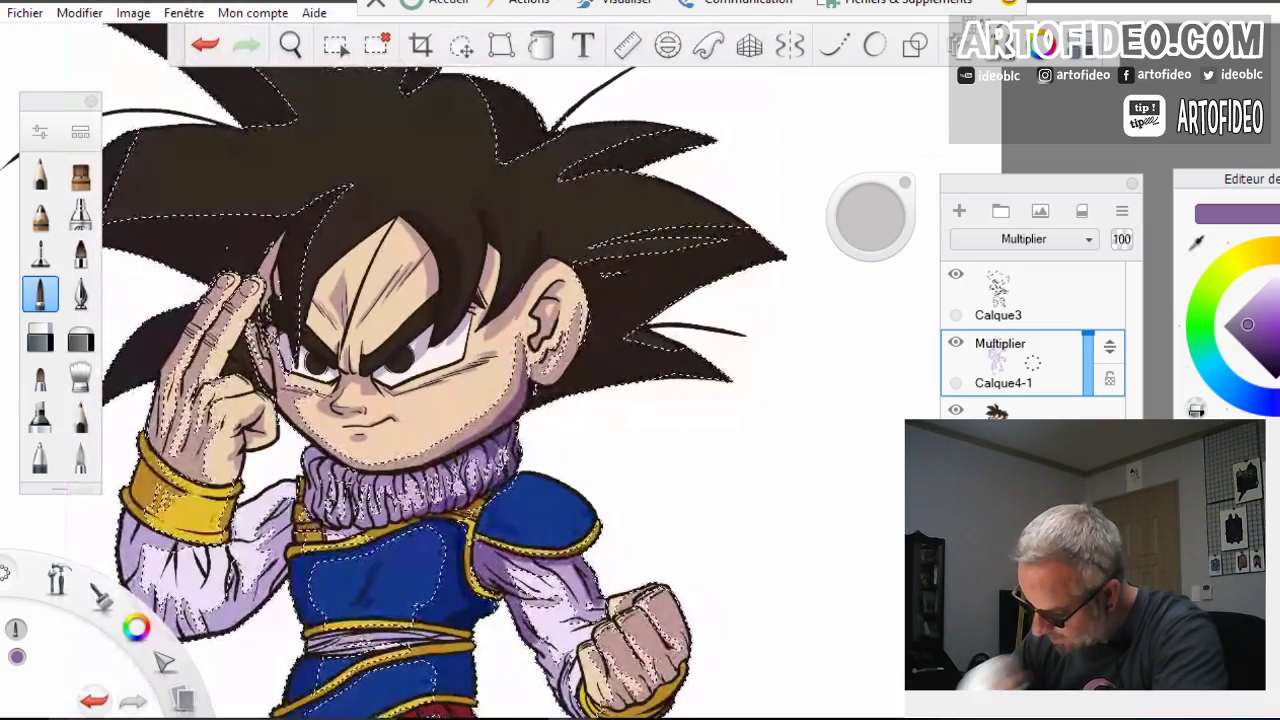
# Add the forehead, eye and inner-ear shadows to the Magic Wand selection and darken them with the brush along with the right-hand hair spikes
pyautogui.press('w')
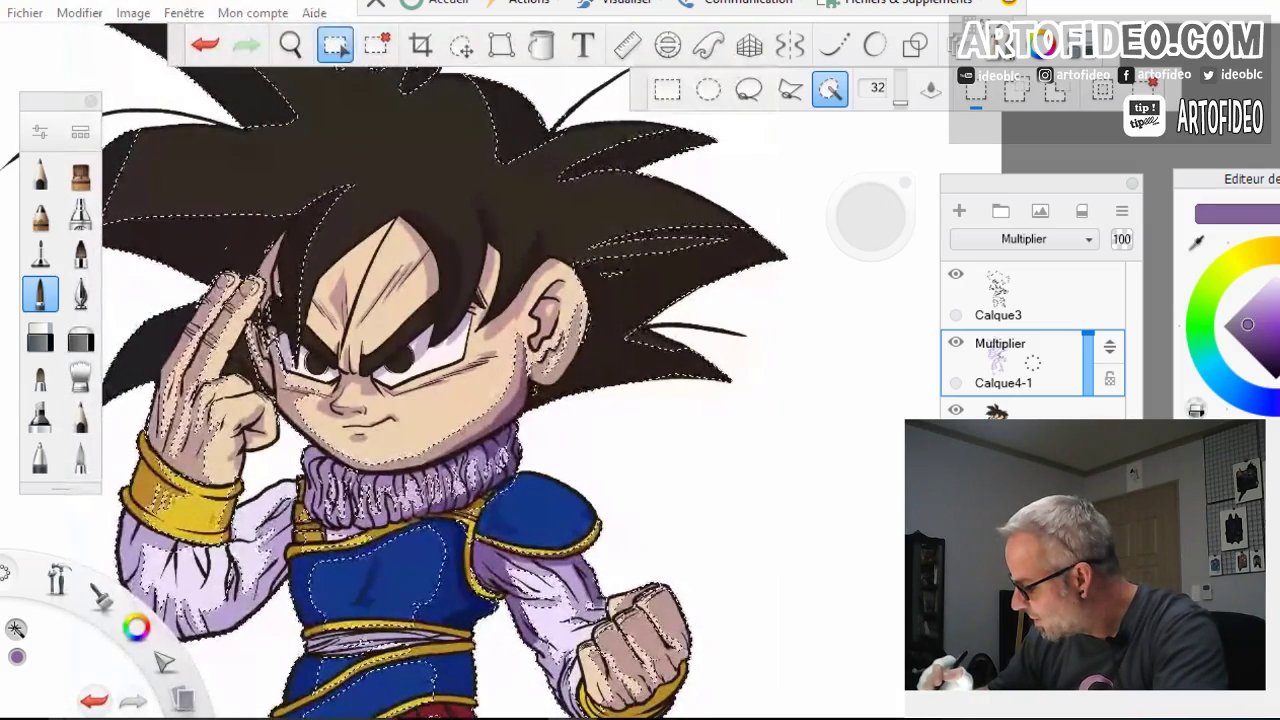
pyautogui.click(1016, 91)
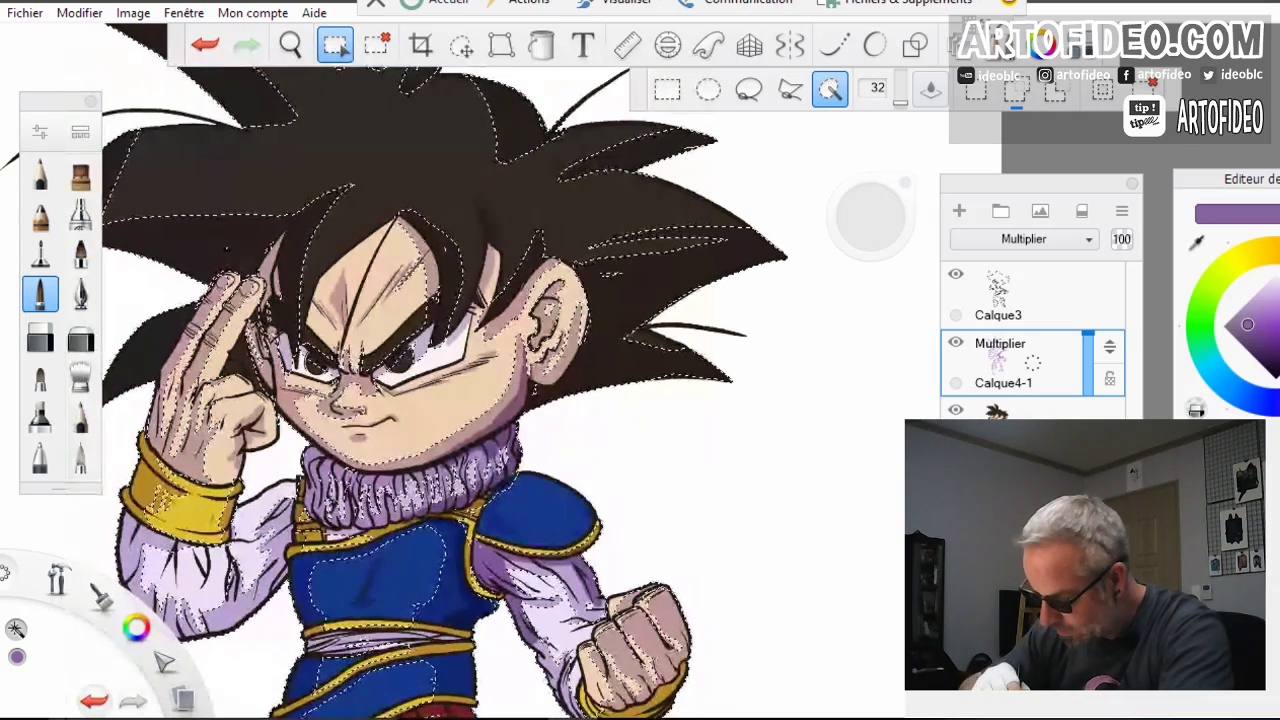
pyautogui.click(40, 294)
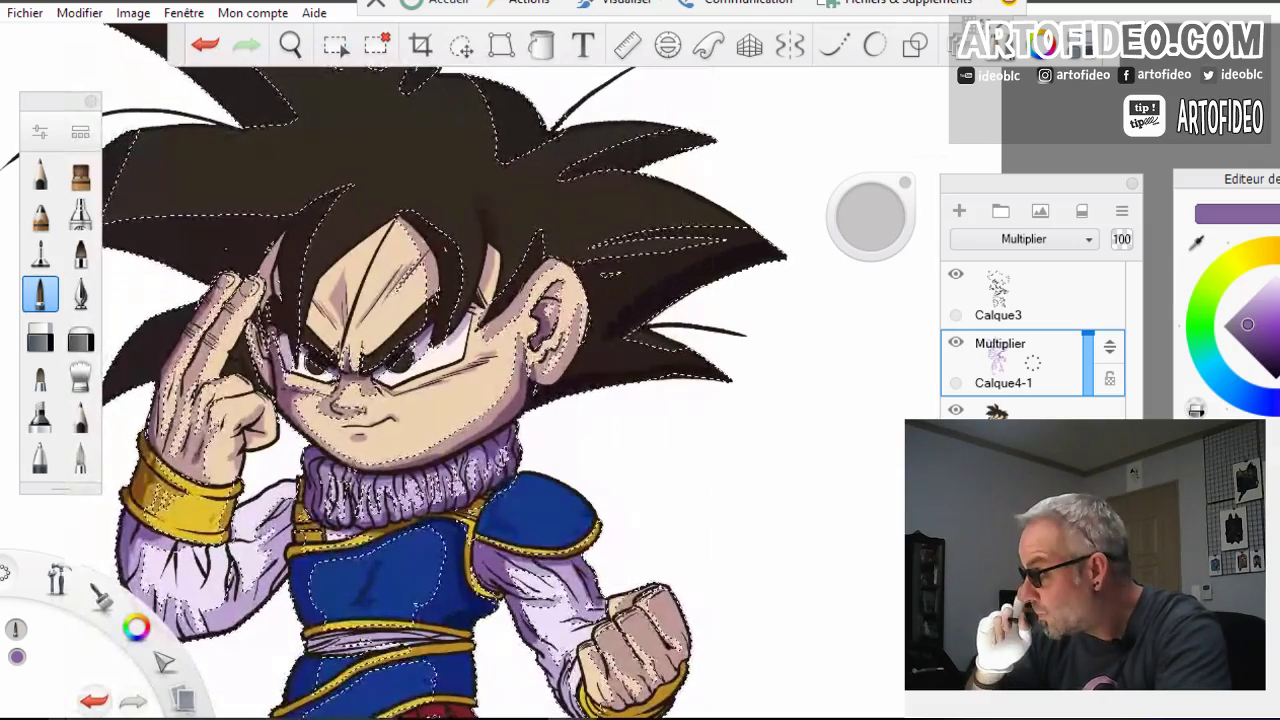
# Brush the darker purple into the selected shadows of the upper and left-hand hair spikes
pyautogui.press('space')
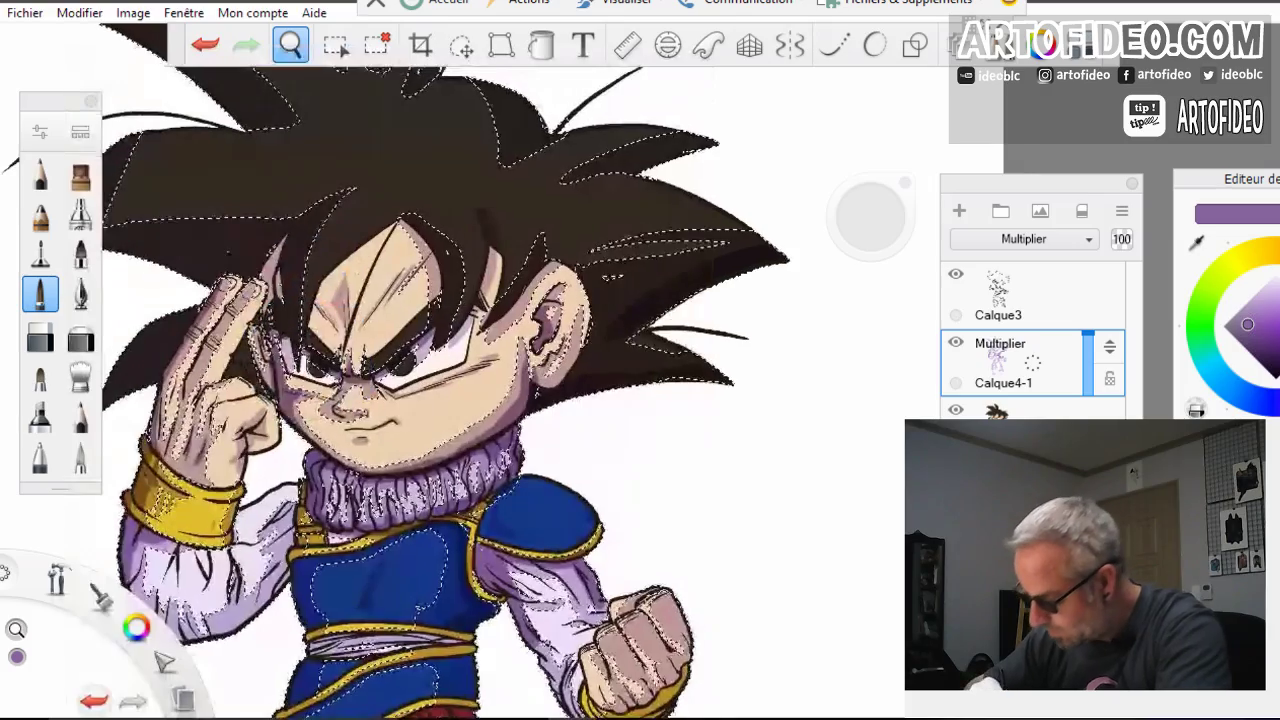
pyautogui.moveTo(311, 336); pyautogui.dragTo(435, 521)
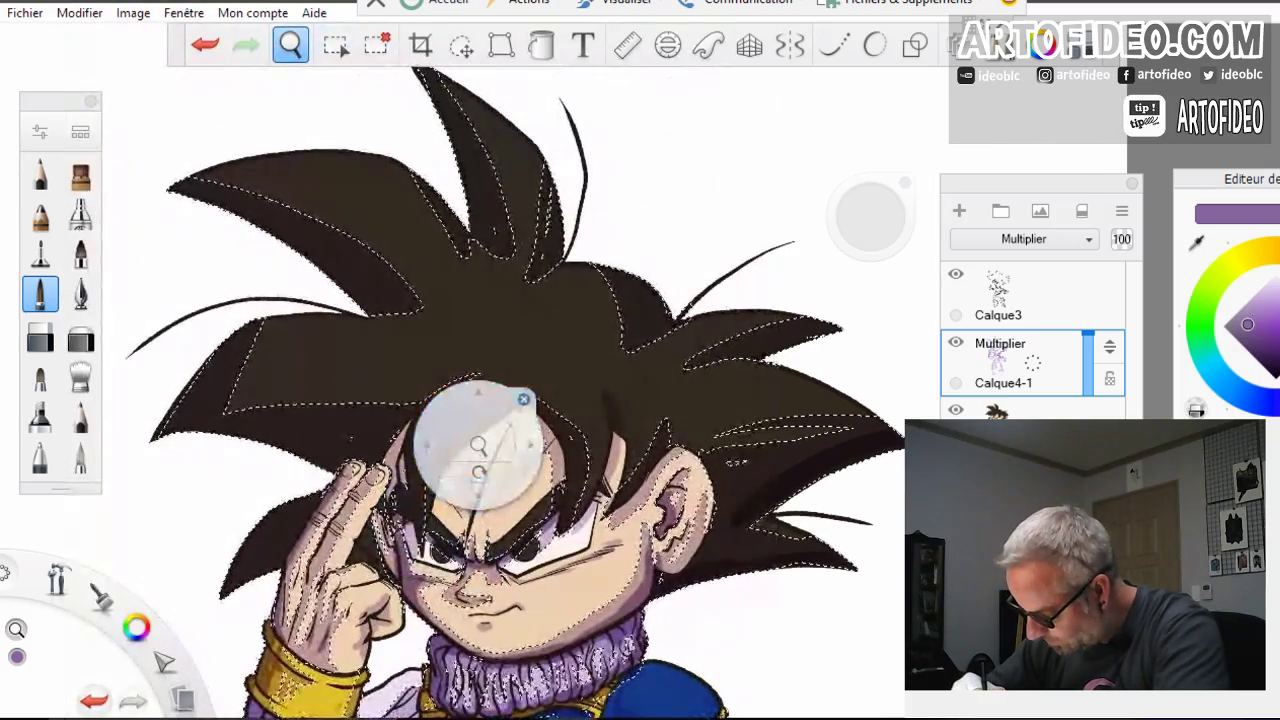
pyautogui.press('b')
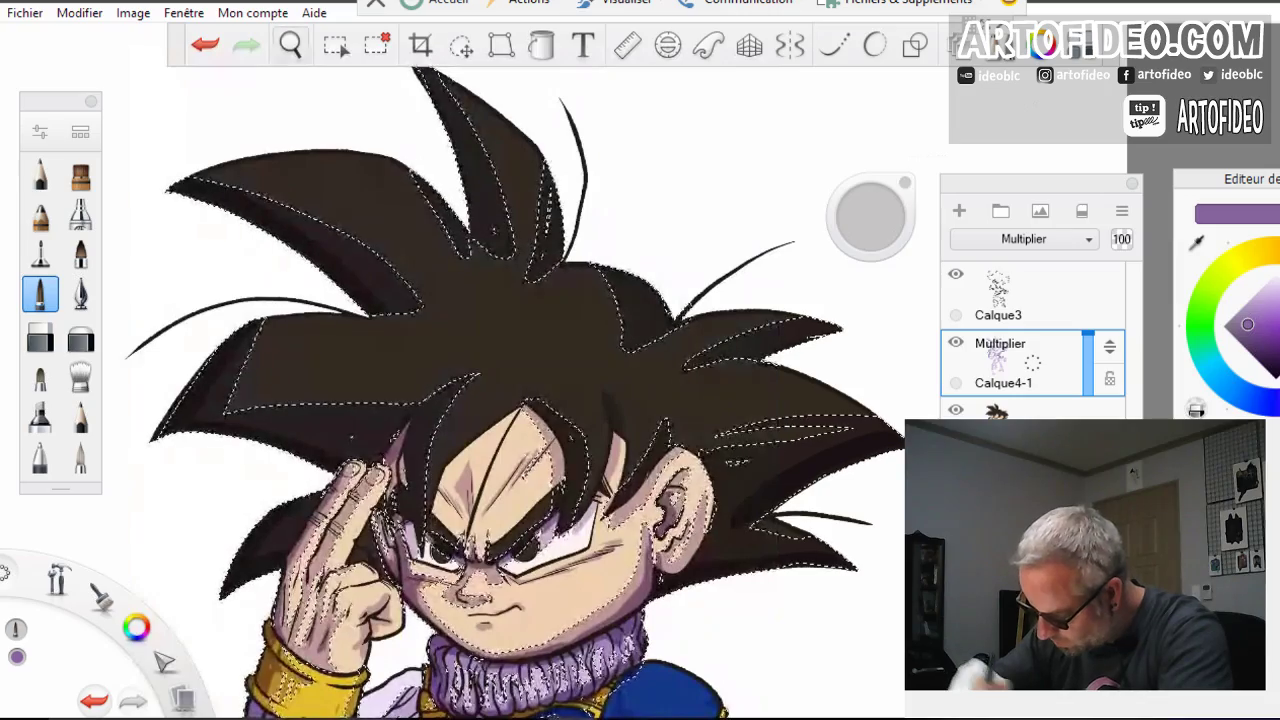
# Remove the selection and paint the patch between the raised hand and the hair in skin tone on the colour layer below Multiplier
pyautogui.click(290, 45)
pyautogui.moveTo(423, 560); pyautogui.dragTo(585, 552)
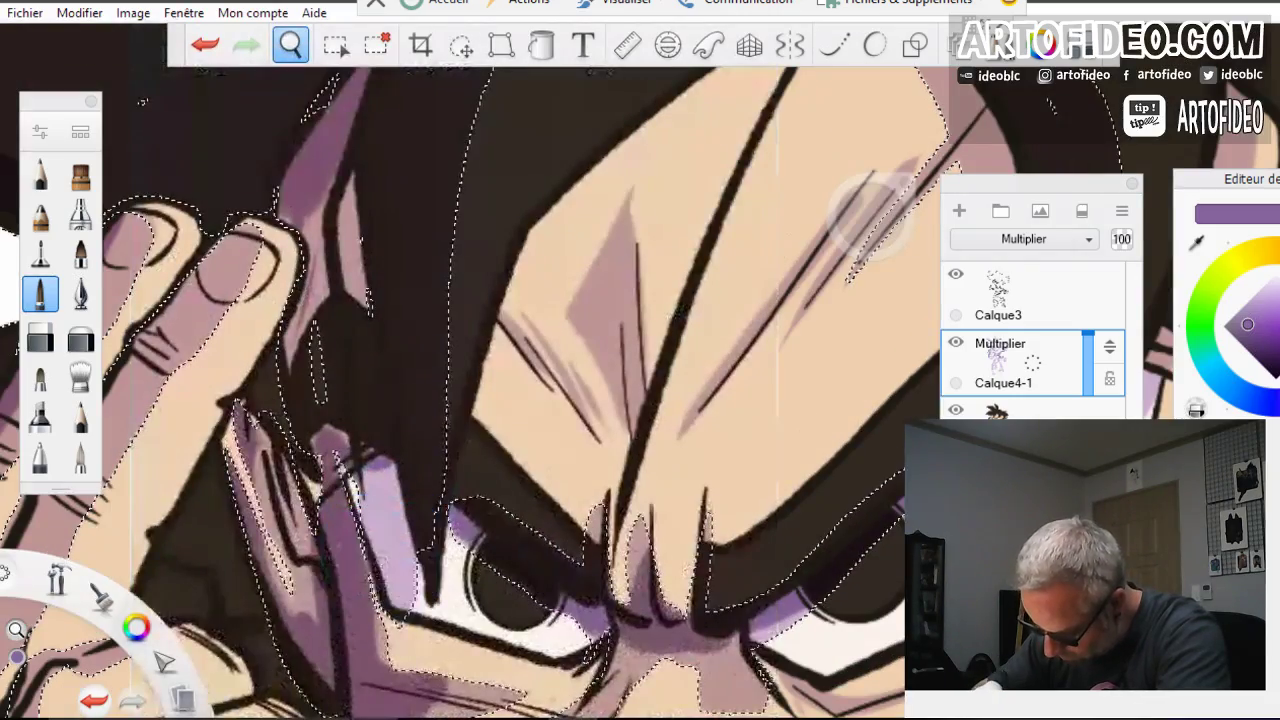
pyautogui.moveTo(450, 560); pyautogui.dragTo(472, 300)
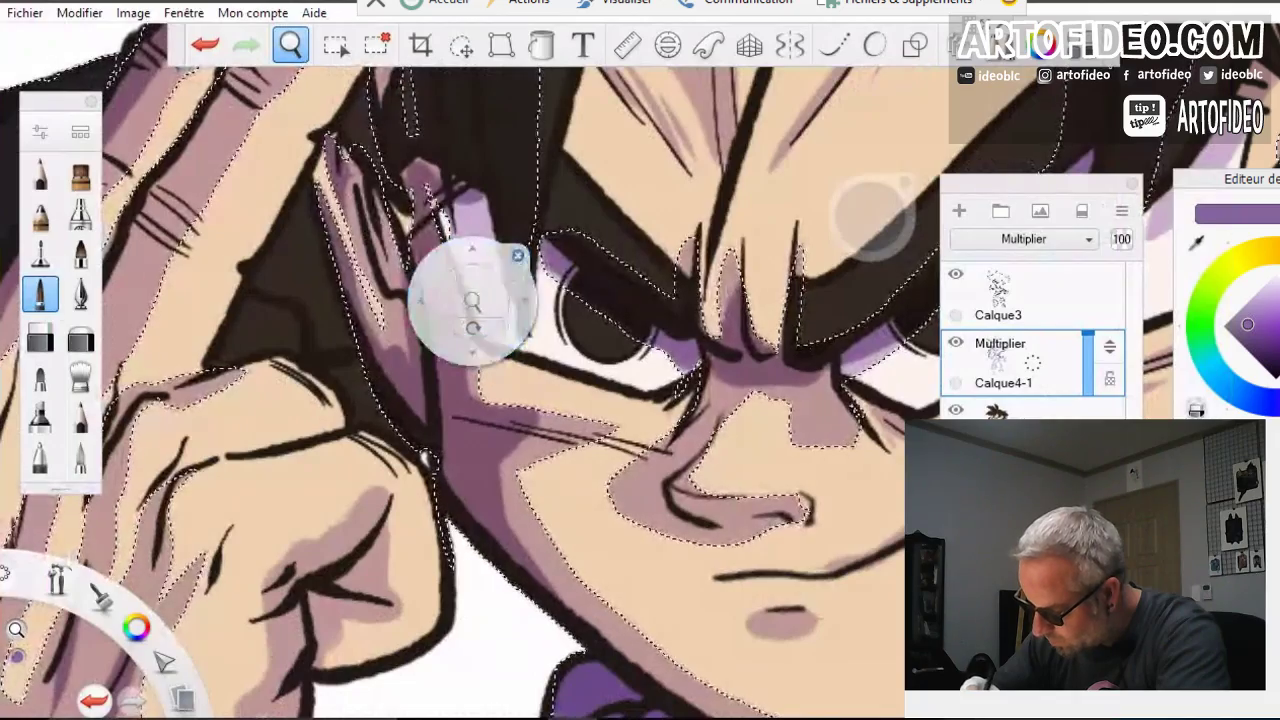
pyautogui.click(517, 256)
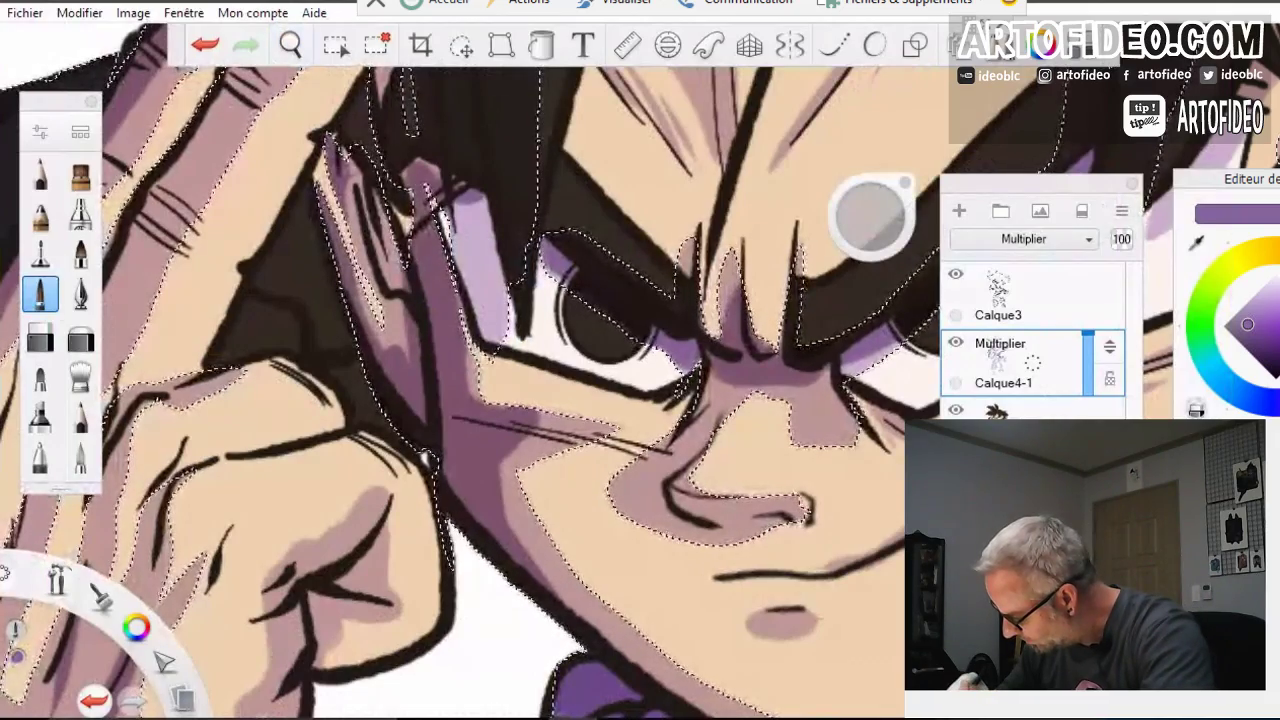
pyautogui.click(1030, 412)
pyautogui.press('i')
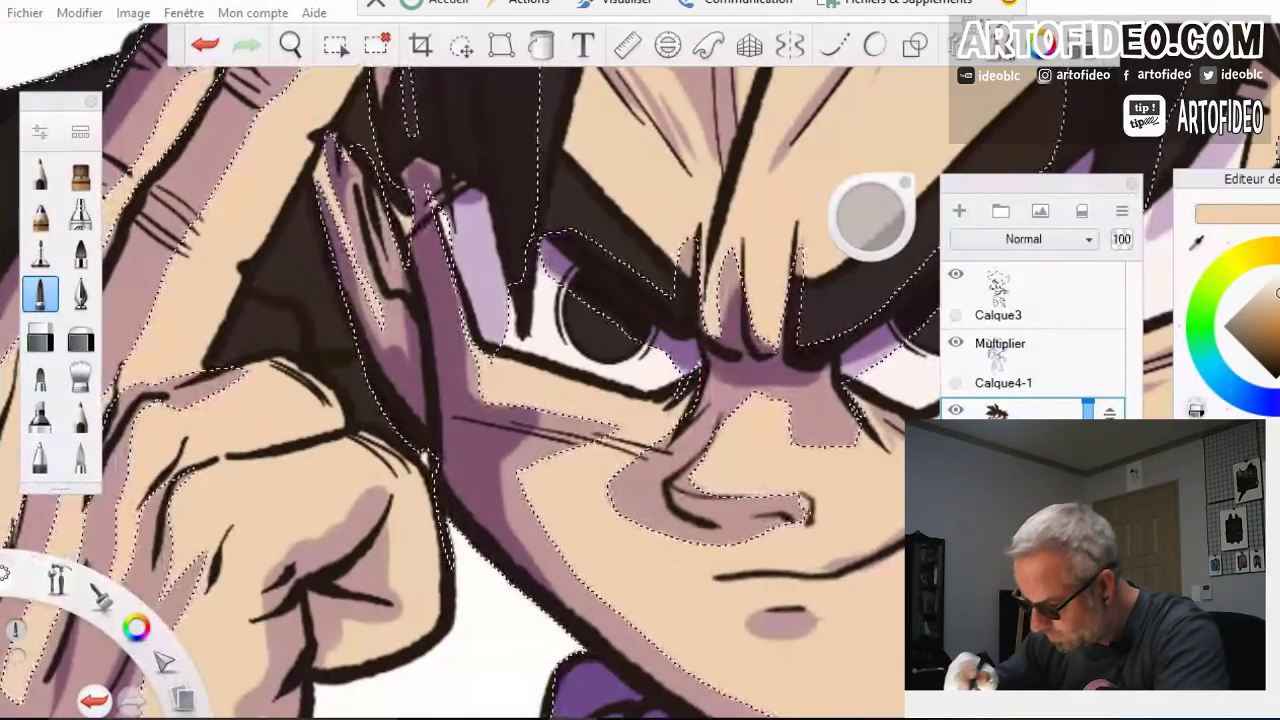
pyautogui.hotkey('ctrl', 'd')
pyautogui.moveTo(298, 312)
pyautogui.mouseDown()
pyautogui.moveTo(280, 346)
pyautogui.moveTo(279, 328)
pyautogui.moveTo(244, 310)
pyautogui.moveTo(240, 350)
pyautogui.moveTo(272, 336)
pyautogui.mouseUp()
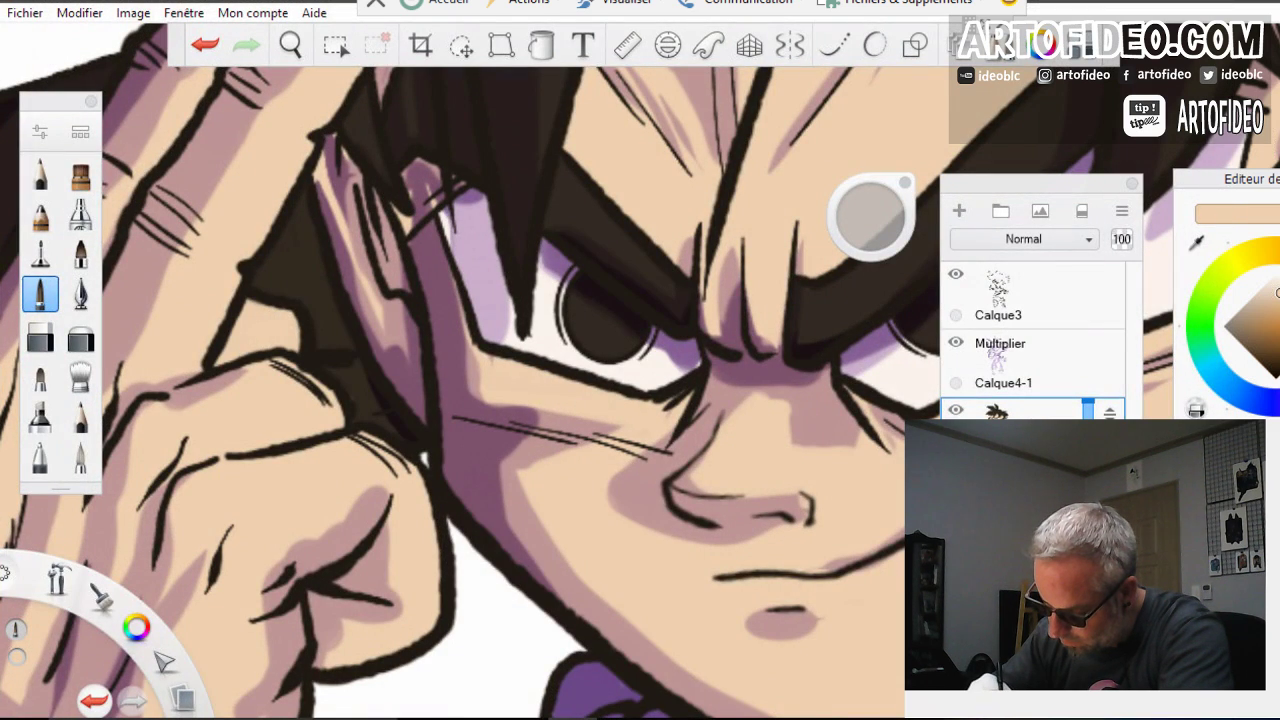
# Return to the Multiplier layer with the darker purple and shade the new skin patch and the hair between the hand and the ear
pyautogui.click(1033, 363)
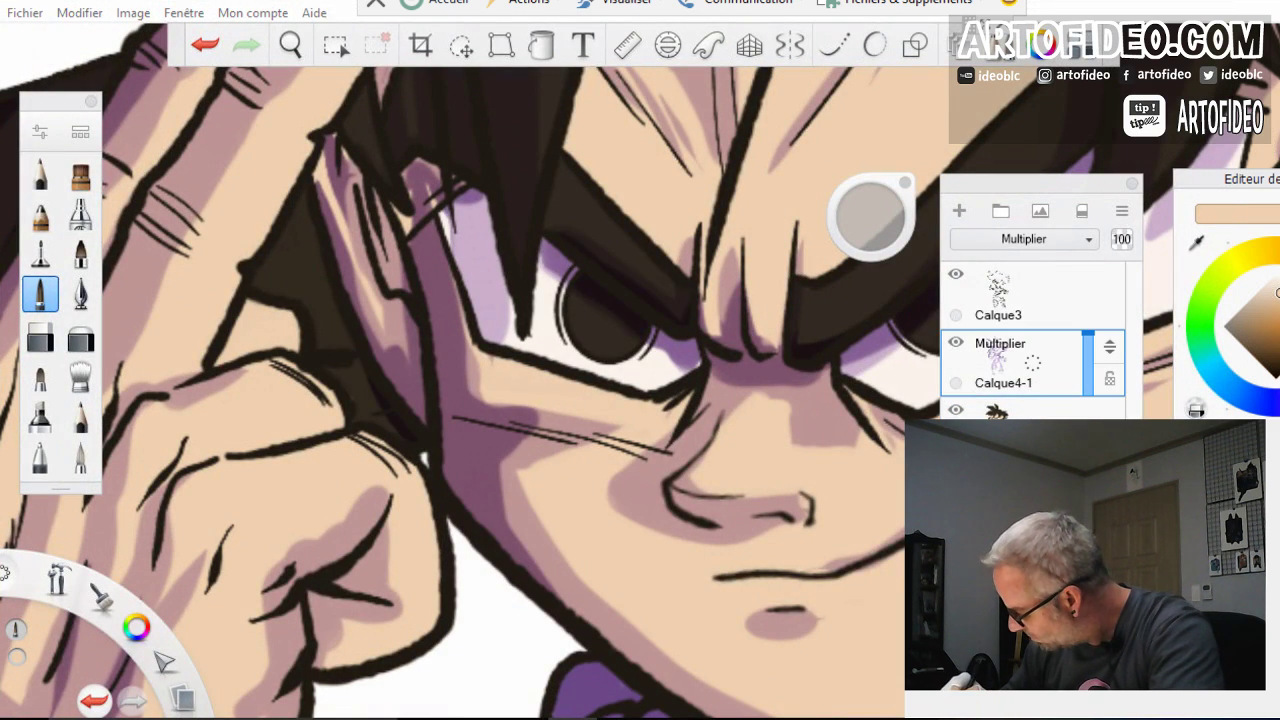
pyautogui.click(1247, 324)
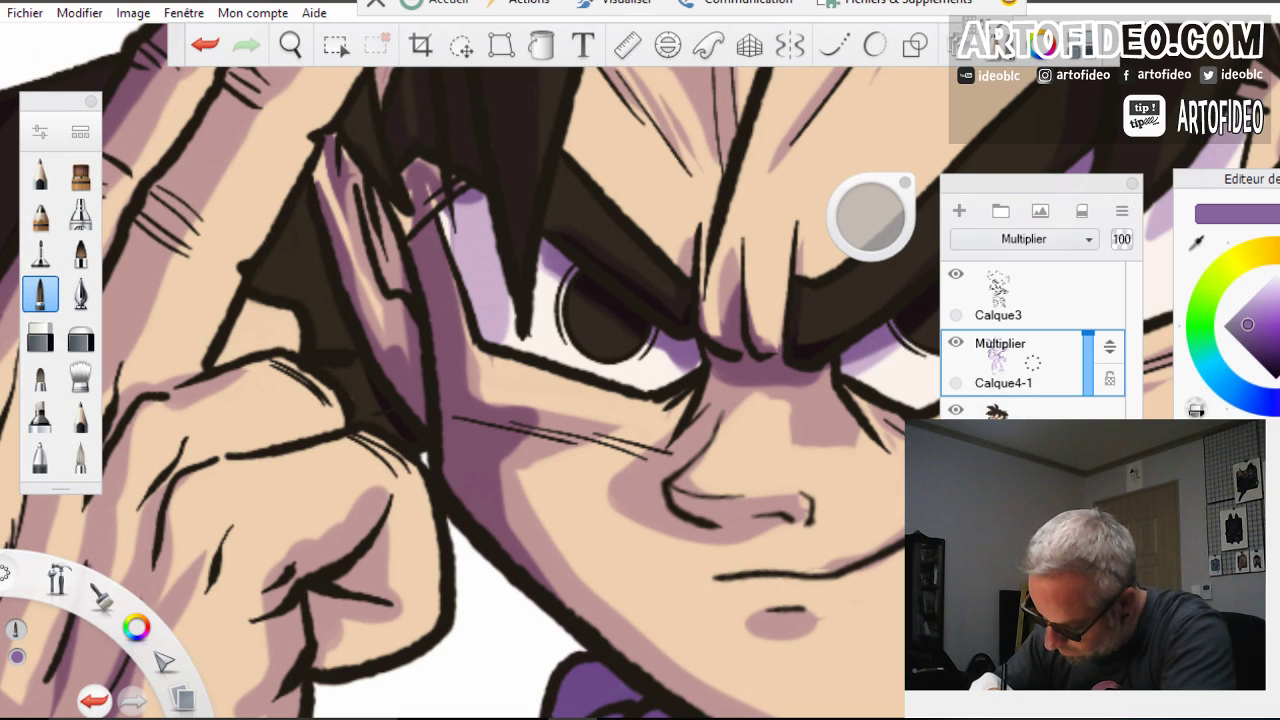
pyautogui.moveTo(250, 304)
pyautogui.mouseDown()
pyautogui.moveTo(220, 350)
pyautogui.moveTo(240, 370)
pyautogui.moveTo(276, 328)
pyautogui.moveTo(260, 346)
pyautogui.moveTo(280, 340)
pyautogui.moveTo(290, 366)
pyautogui.mouseUp()
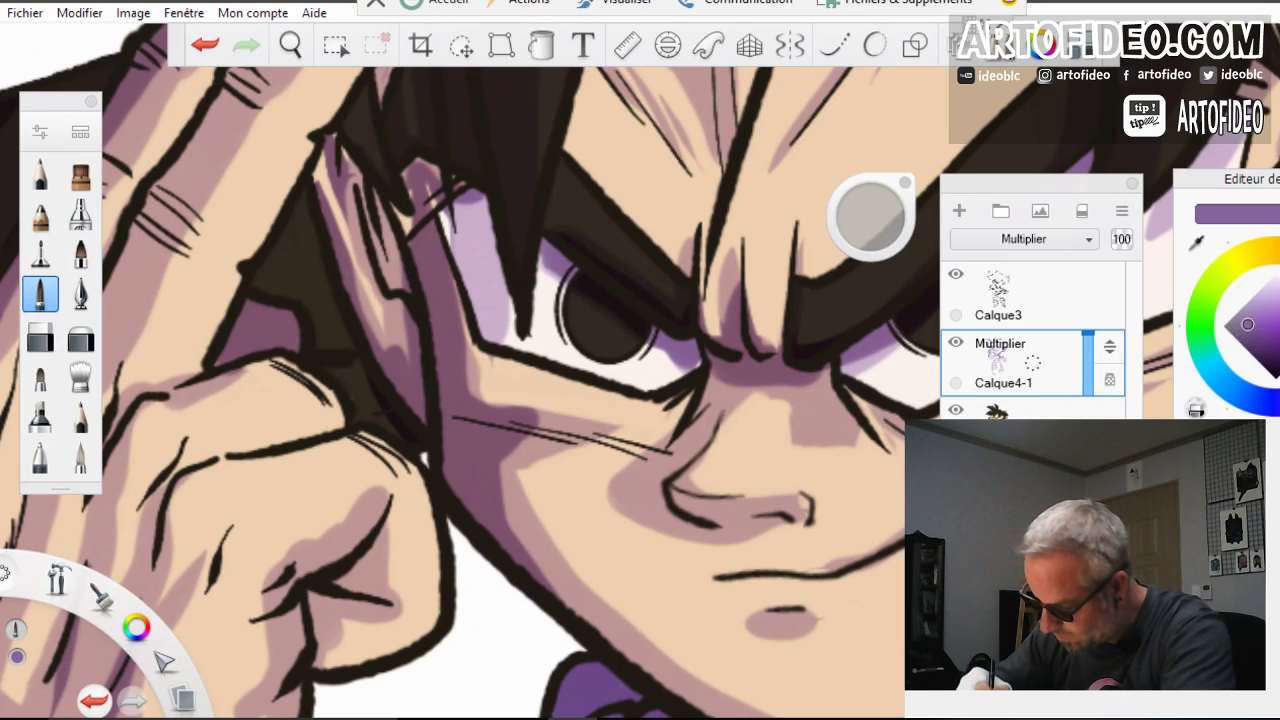
pyautogui.moveTo(300, 184); pyautogui.dragTo(284, 220)
pyautogui.moveTo(292, 206)
pyautogui.mouseDown()
pyautogui.moveTo(262, 292)
pyautogui.moveTo(298, 284)
pyautogui.moveTo(344, 380)
pyautogui.moveTo(374, 408)
pyautogui.moveTo(374, 436)
pyautogui.moveTo(402, 462)
pyautogui.mouseUp()
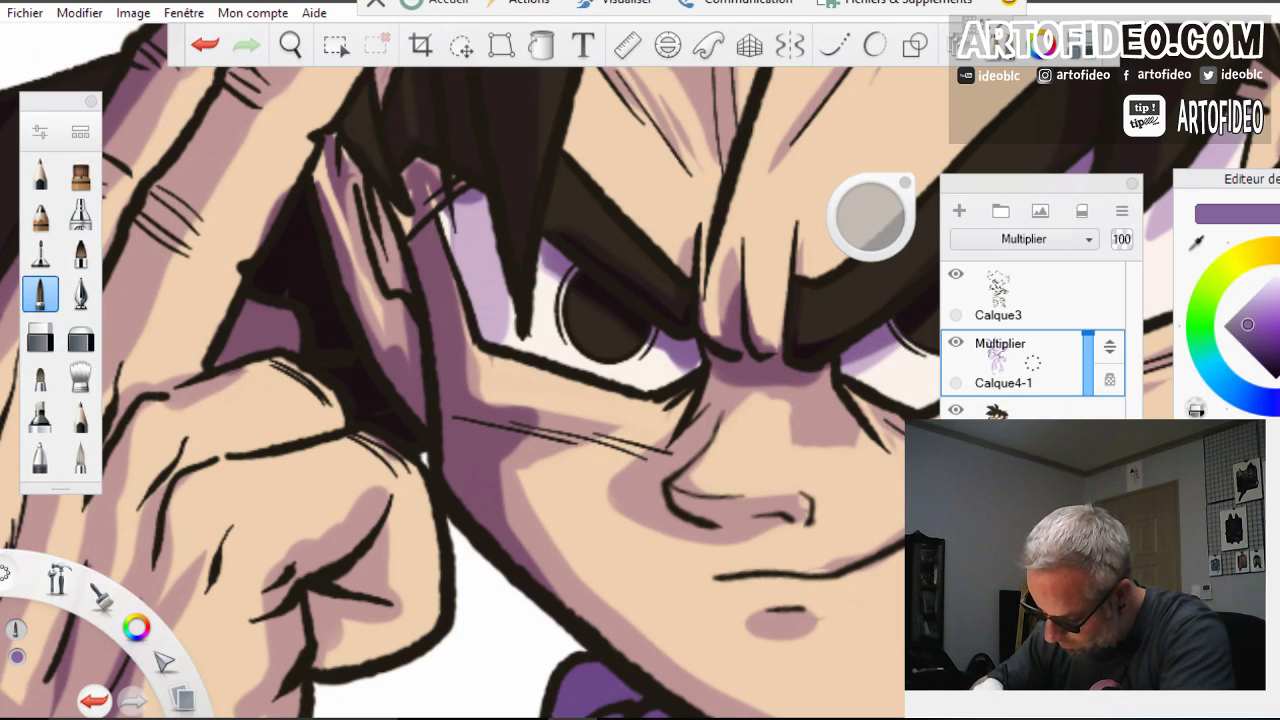
# Deepen the shadows around the creases of the raised hand's folded fingers
pyautogui.moveTo(376, 504); pyautogui.dragTo(290, 592)
pyautogui.moveTo(380, 584)
pyautogui.mouseDown()
pyautogui.moveTo(312, 620)
pyautogui.moveTo(288, 674)
pyautogui.mouseUp()
pyautogui.moveTo(316, 612); pyautogui.dragTo(324, 668)
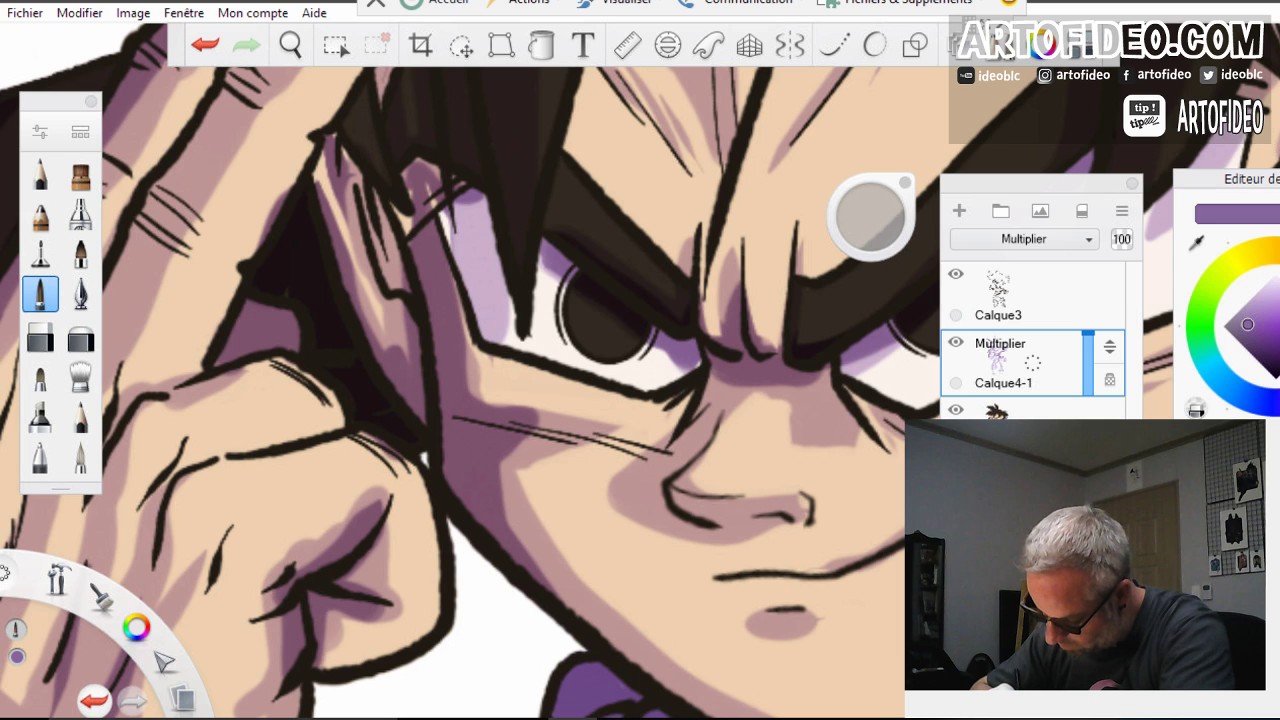
# Deepen the fold shadows of the raised arm's sleeve, from the shoulder down to the underside of the elbow
pyautogui.click(290, 44)
pyautogui.moveTo(390, 242); pyautogui.dragTo(280, 256)
pyautogui.moveTo(452, 560); pyautogui.dragTo(520, 395)
pyautogui.click(566, 346)
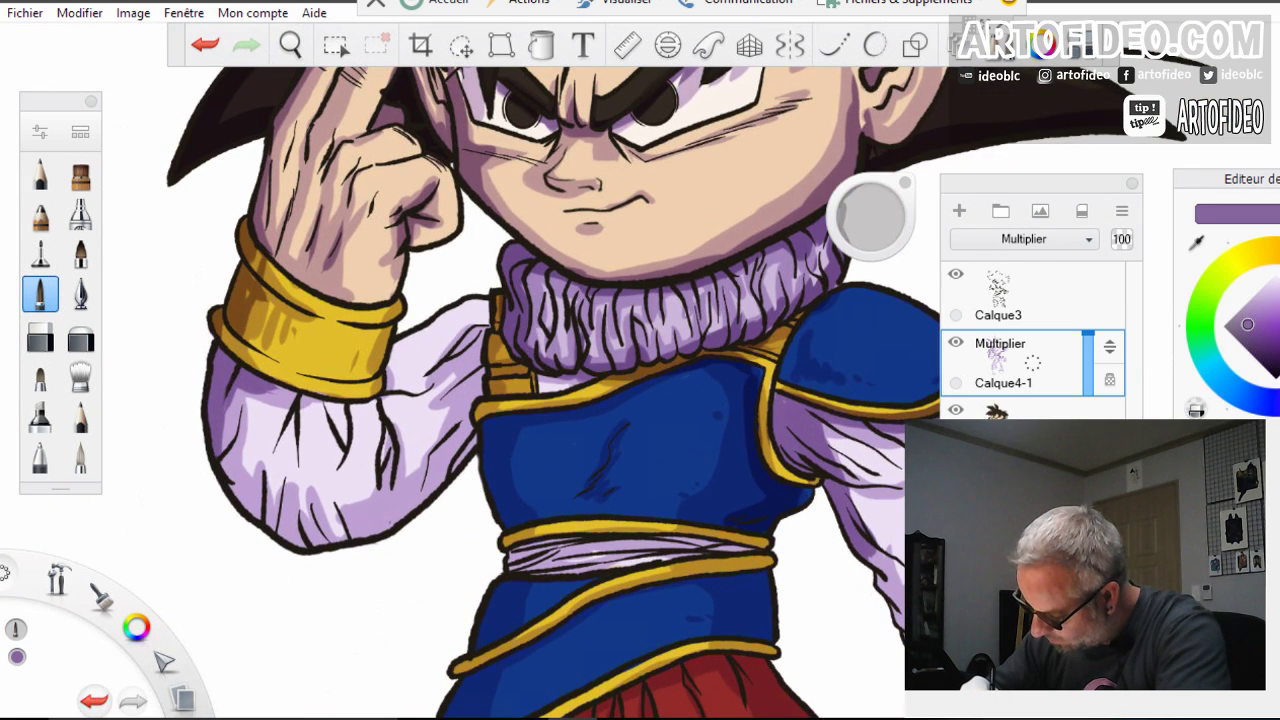
pyautogui.moveTo(448, 365); pyautogui.dragTo(488, 329)
pyautogui.moveTo(489, 337); pyautogui.dragTo(467, 406)
pyautogui.moveTo(471, 357); pyautogui.dragTo(456, 450)
pyautogui.moveTo(460, 450)
pyautogui.mouseDown()
pyautogui.moveTo(390, 528)
pyautogui.moveTo(444, 444)
pyautogui.moveTo(398, 516)
pyautogui.mouseUp()
pyautogui.moveTo(398, 512); pyautogui.dragTo(374, 534)
pyautogui.moveTo(268, 498); pyautogui.dragTo(262, 526)
pyautogui.moveTo(290, 494); pyautogui.dragTo(270, 542)
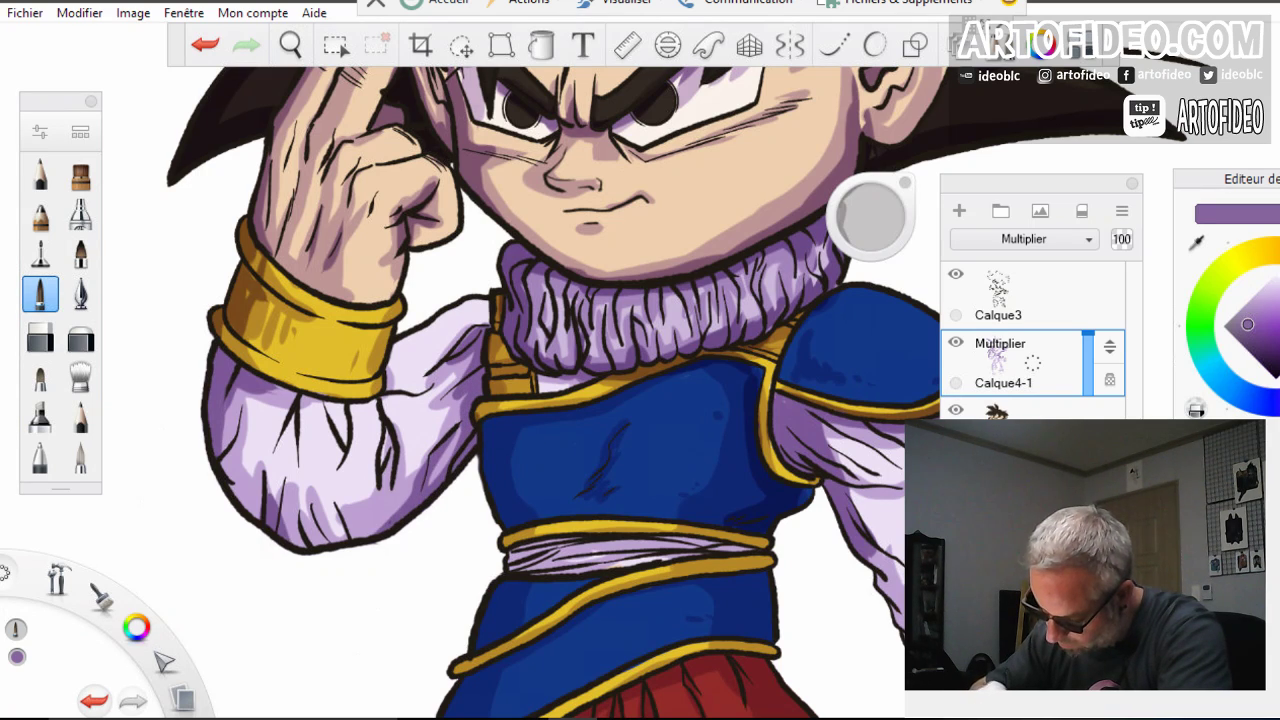
# Darken the shadows on the gold shoulder strap, the left edge of the blue armour and the gold trim beside the lowered arm
pyautogui.moveTo(498, 294); pyautogui.dragTo(497, 328)
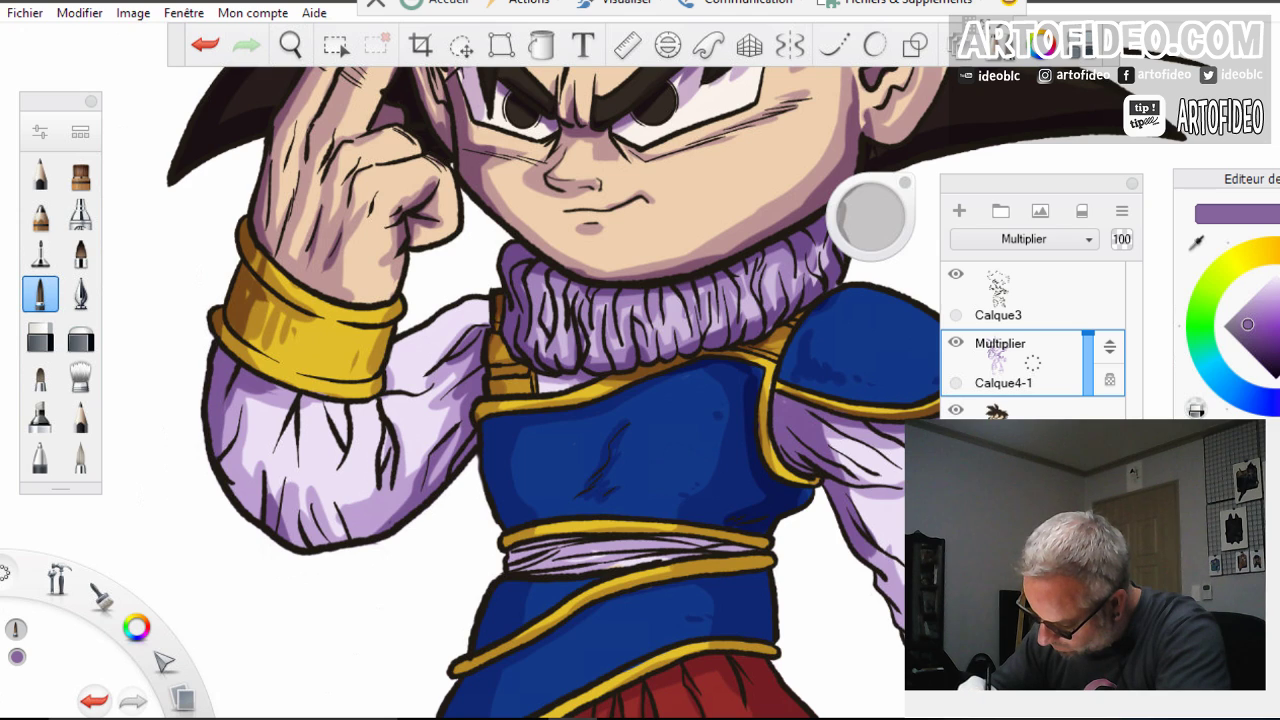
pyautogui.moveTo(491, 380); pyautogui.dragTo(491, 394)
pyautogui.moveTo(493, 336)
pyautogui.mouseDown()
pyautogui.moveTo(491, 364)
pyautogui.moveTo(515, 374)
pyautogui.moveTo(478, 410)
pyautogui.moveTo(516, 526)
pyautogui.moveTo(476, 656)
pyautogui.mouseUp()
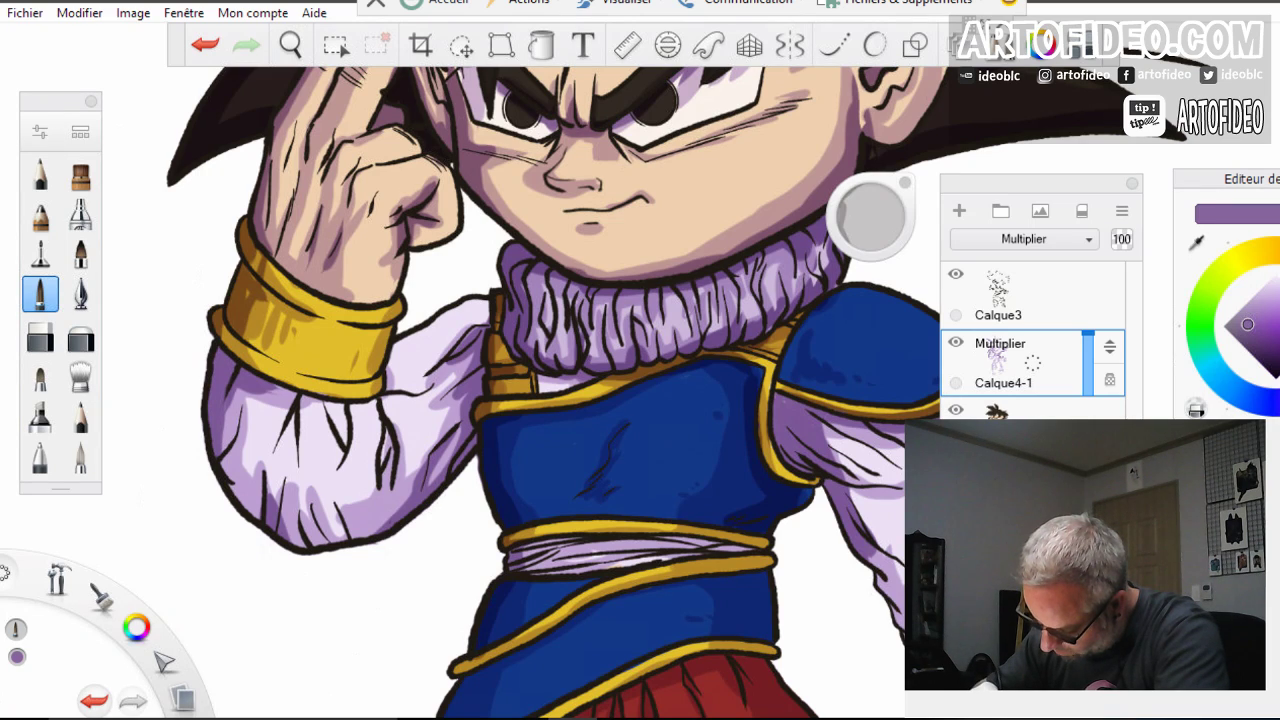
pyautogui.moveTo(756, 362)
pyautogui.mouseDown()
pyautogui.moveTo(768, 376)
pyautogui.moveTo(775, 336)
pyautogui.moveTo(806, 323)
pyautogui.moveTo(766, 422)
pyautogui.mouseUp()
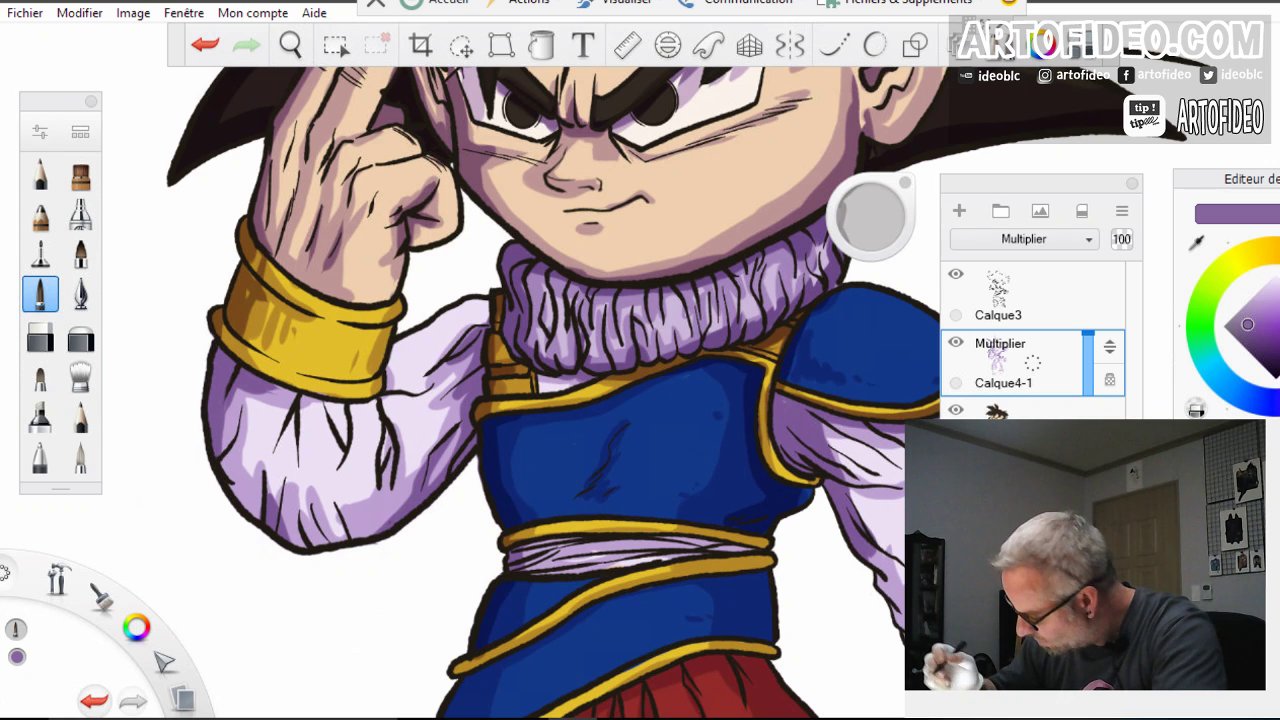
pyautogui.click(290, 44)
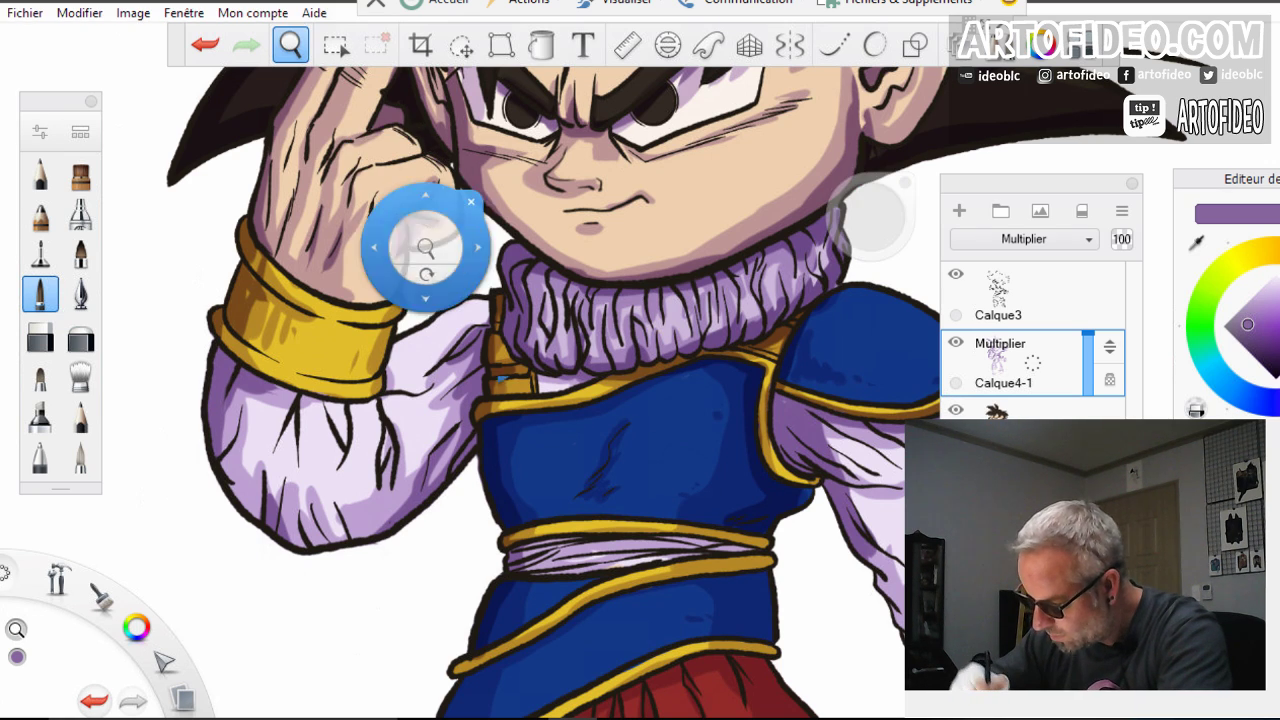
pyautogui.moveTo(563, 482)
pyautogui.mouseDown()
pyautogui.moveTo(374, 406)
pyautogui.moveTo(298, 407)
pyautogui.mouseUp()
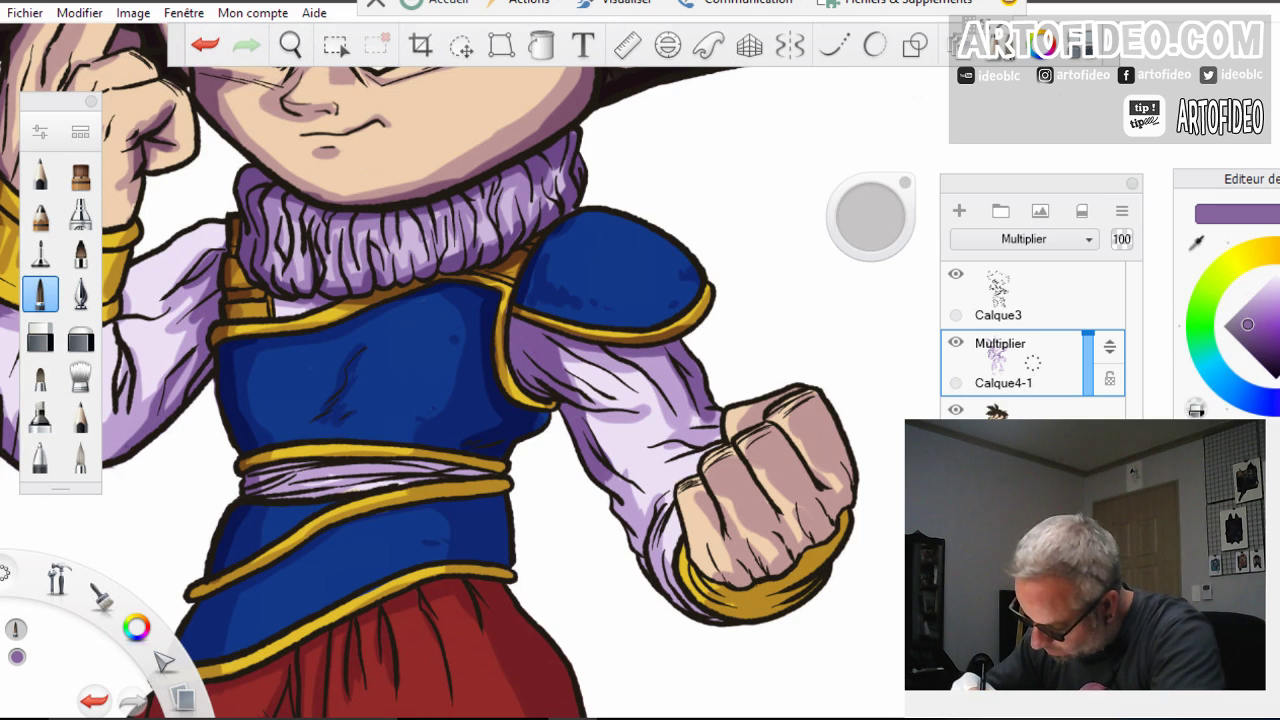
pyautogui.moveTo(500, 334); pyautogui.dragTo(533, 401)
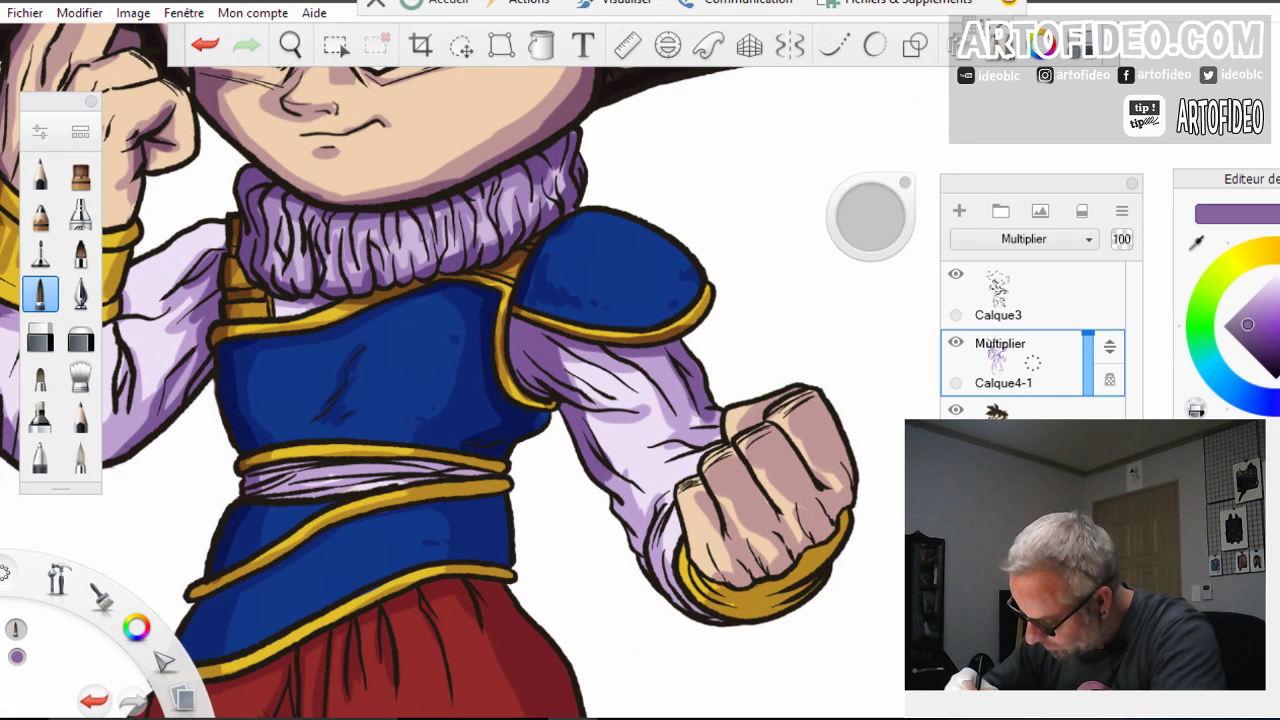
# Deepen the shadows between the fingers of the lowered fist and along the underside of its gold bracelet
pyautogui.moveTo(740, 455); pyautogui.dragTo(793, 560)
pyautogui.moveTo(795, 443)
pyautogui.mouseDown()
pyautogui.moveTo(826, 506)
pyautogui.moveTo(820, 538)
pyautogui.moveTo(850, 466)
pyautogui.mouseUp()
pyautogui.moveTo(832, 412)
pyautogui.mouseDown()
pyautogui.moveTo(845, 526)
pyautogui.moveTo(803, 540)
pyautogui.moveTo(768, 582)
pyautogui.mouseUp()
pyautogui.moveTo(744, 548)
pyautogui.mouseDown()
pyautogui.moveTo(757, 578)
pyautogui.moveTo(743, 552)
pyautogui.mouseUp()
pyautogui.moveTo(743, 562)
pyautogui.mouseDown()
pyautogui.moveTo(749, 580)
pyautogui.moveTo(714, 580)
pyautogui.moveTo(762, 586)
pyautogui.moveTo(840, 534)
pyautogui.moveTo(802, 568)
pyautogui.moveTo(824, 572)
pyautogui.moveTo(776, 606)
pyautogui.moveTo(814, 602)
pyautogui.mouseUp()
pyautogui.moveTo(816, 596); pyautogui.dragTo(740, 624)
pyautogui.moveTo(799, 601); pyautogui.dragTo(710, 620)
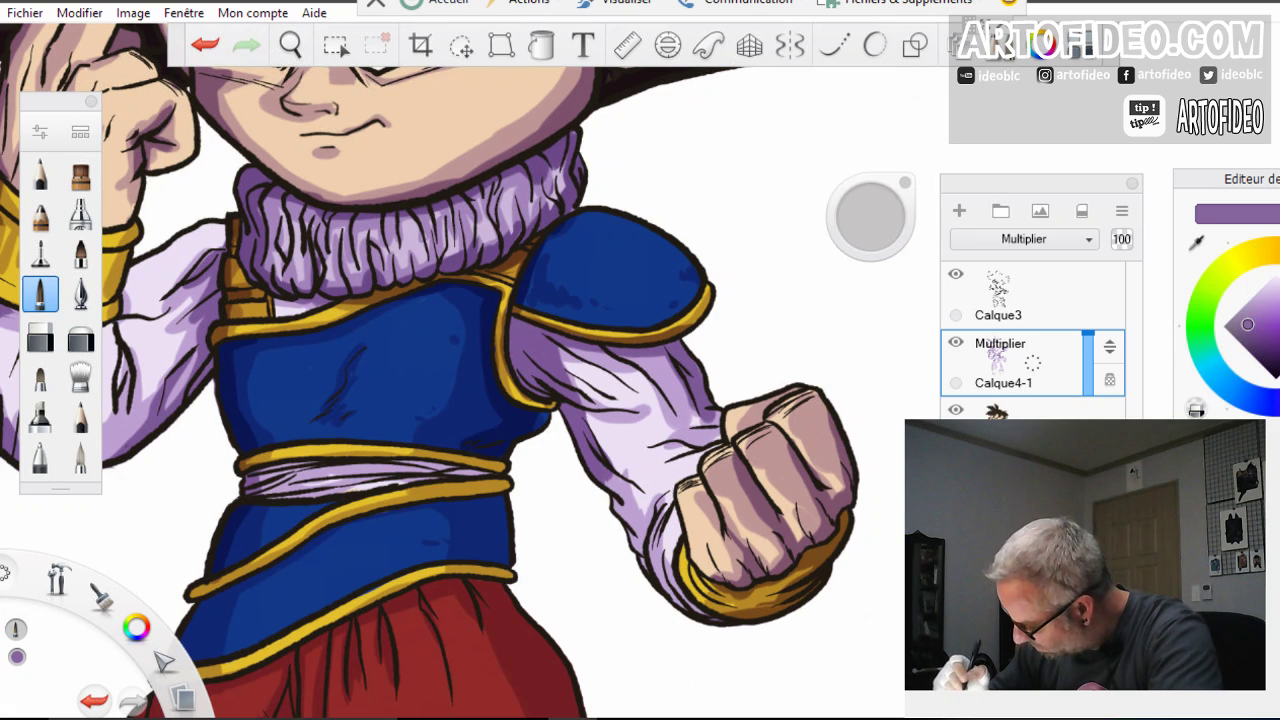
pyautogui.moveTo(664, 582); pyautogui.dragTo(704, 614)
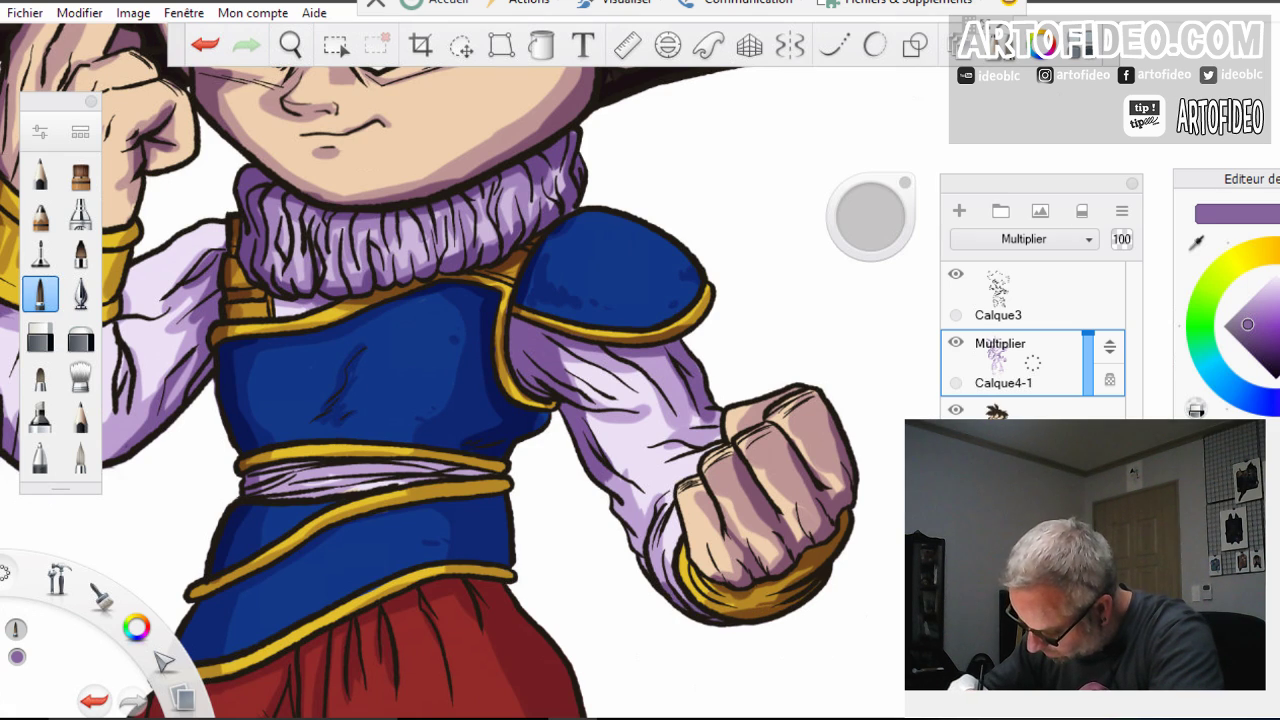
# Darken the lowered arm's upper sleeve, the shoulder pad's outer edge, both sides of the armour and the outer hip of the trousers
pyautogui.moveTo(673, 403); pyautogui.dragTo(620, 360)
pyautogui.moveTo(686, 244)
pyautogui.mouseDown()
pyautogui.moveTo(706, 301)
pyautogui.moveTo(690, 301)
pyautogui.moveTo(698, 316)
pyautogui.mouseUp()
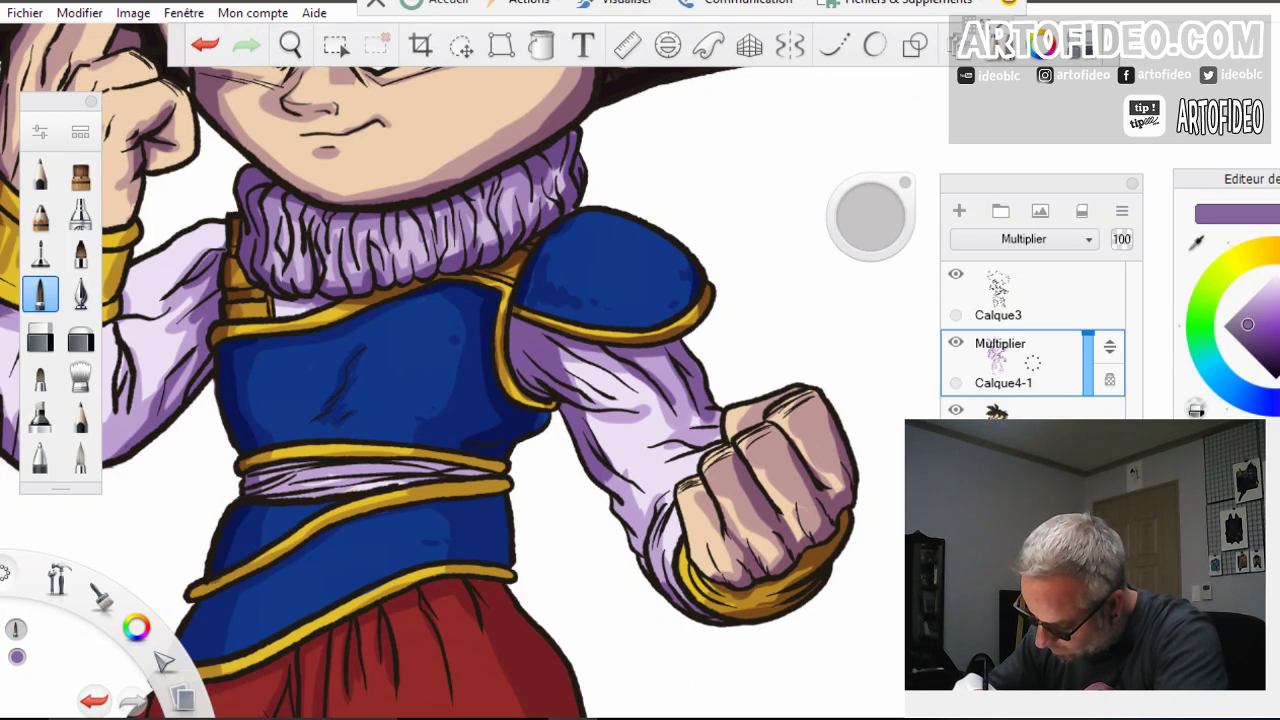
pyautogui.moveTo(552, 400); pyautogui.dragTo(538, 428)
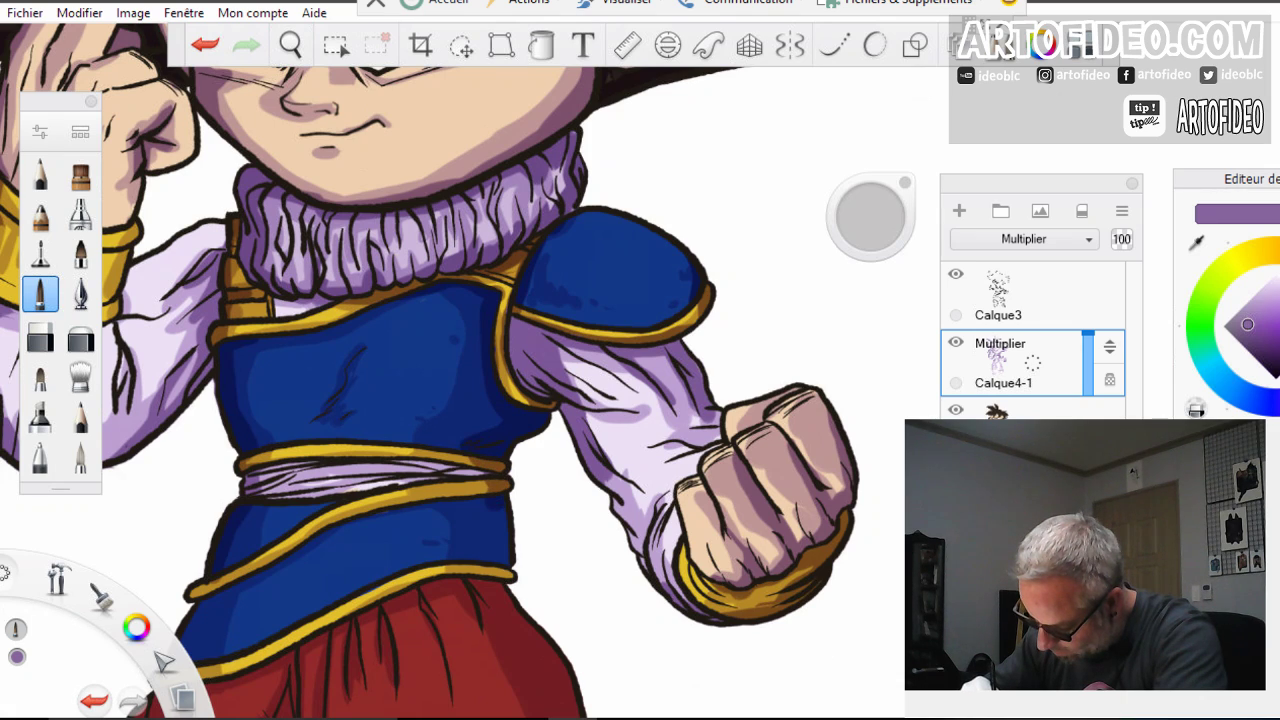
pyautogui.moveTo(502, 514)
pyautogui.mouseDown()
pyautogui.moveTo(498, 604)
pyautogui.moveTo(493, 594)
pyautogui.moveTo(556, 667)
pyautogui.mouseUp()
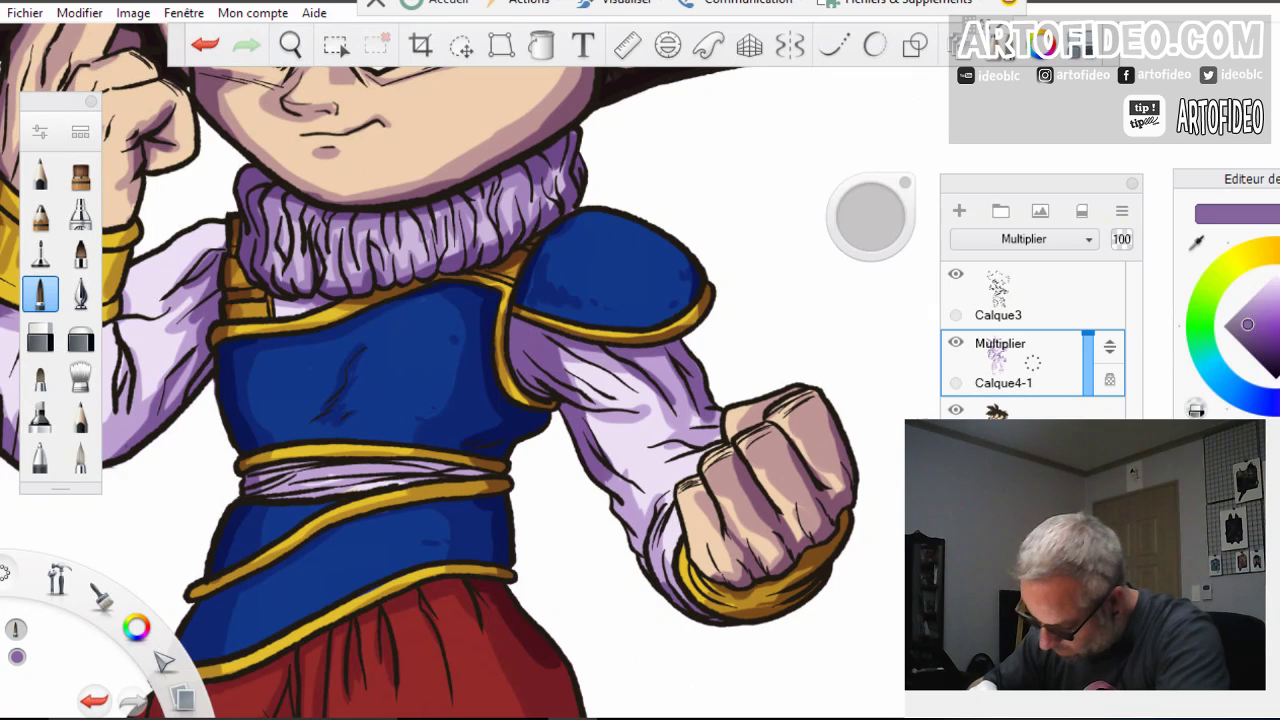
pyautogui.moveTo(199, 592); pyautogui.dragTo(197, 627)
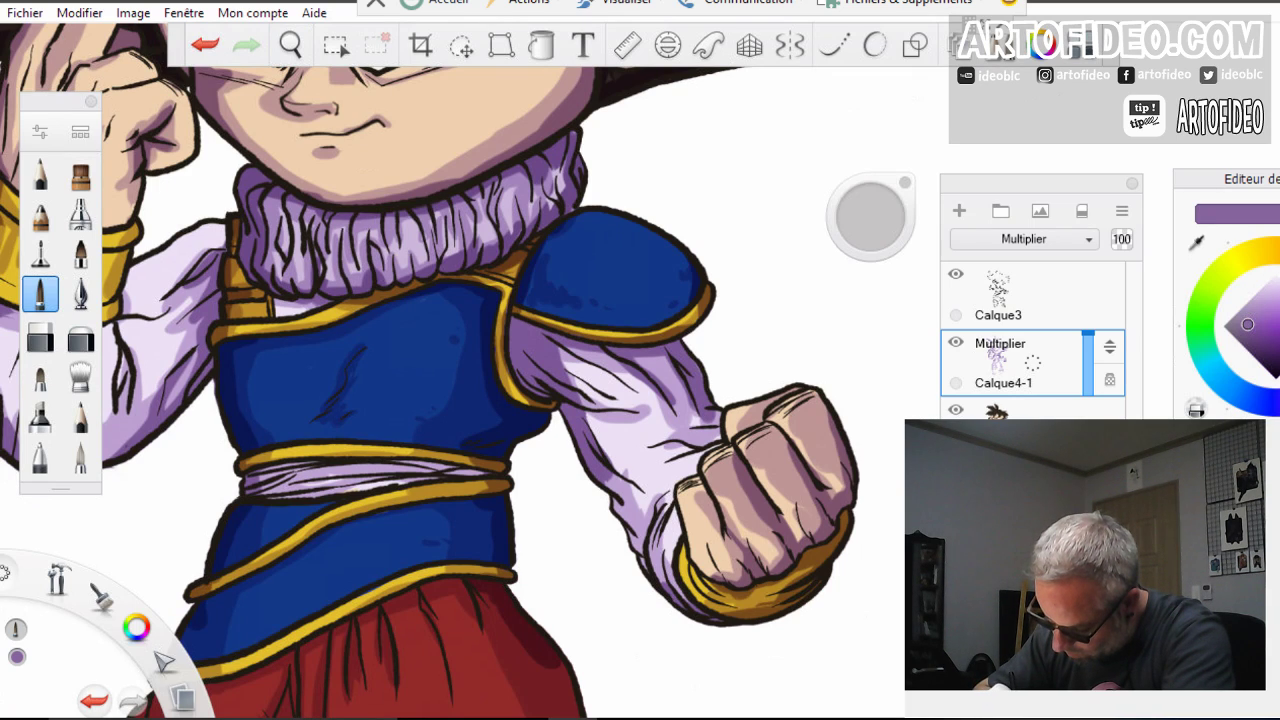
# Deepen the shadows down the left trouser leg's outer side, its lower folds and hem, and the outer edge of the boot below
pyautogui.click(290, 44)
pyautogui.moveTo(346, 432); pyautogui.dragTo(553, 148)
pyautogui.moveTo(553, 417); pyautogui.dragTo(558, 306)
pyautogui.click(603, 260)
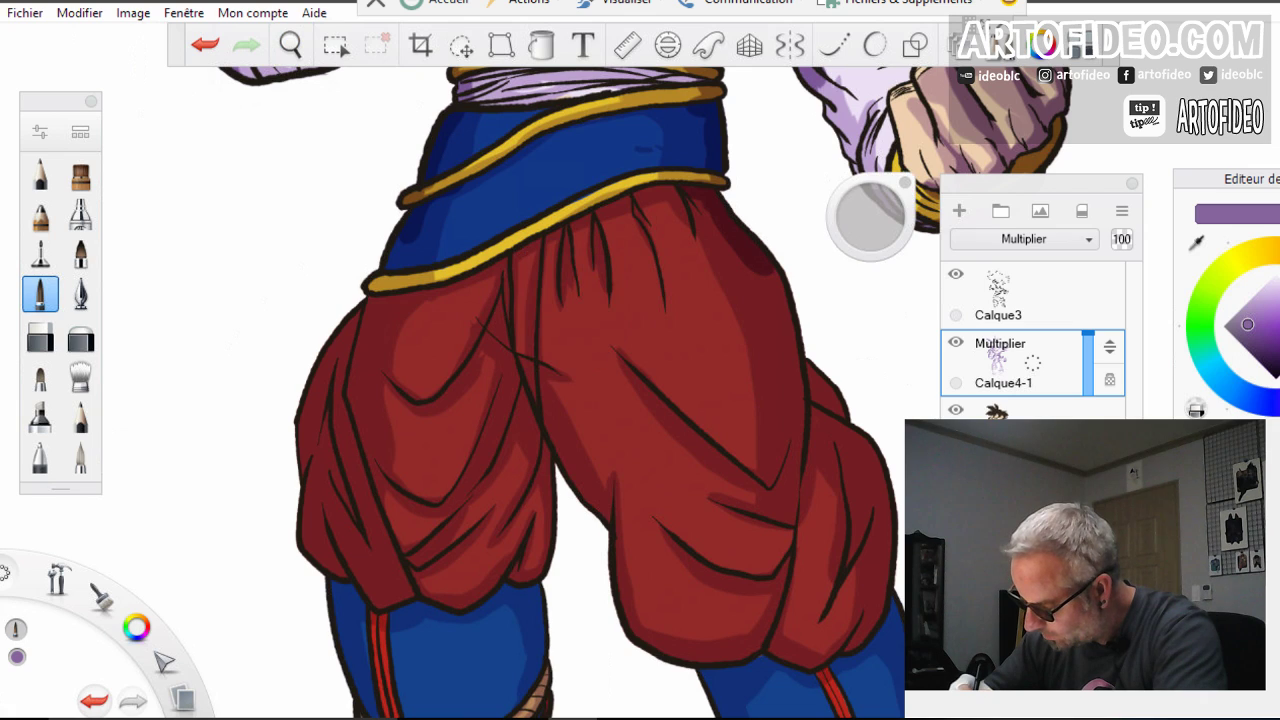
pyautogui.moveTo(393, 259)
pyautogui.mouseDown()
pyautogui.moveTo(358, 319)
pyautogui.moveTo(420, 289)
pyautogui.moveTo(318, 393)
pyautogui.moveTo(304, 481)
pyautogui.mouseUp()
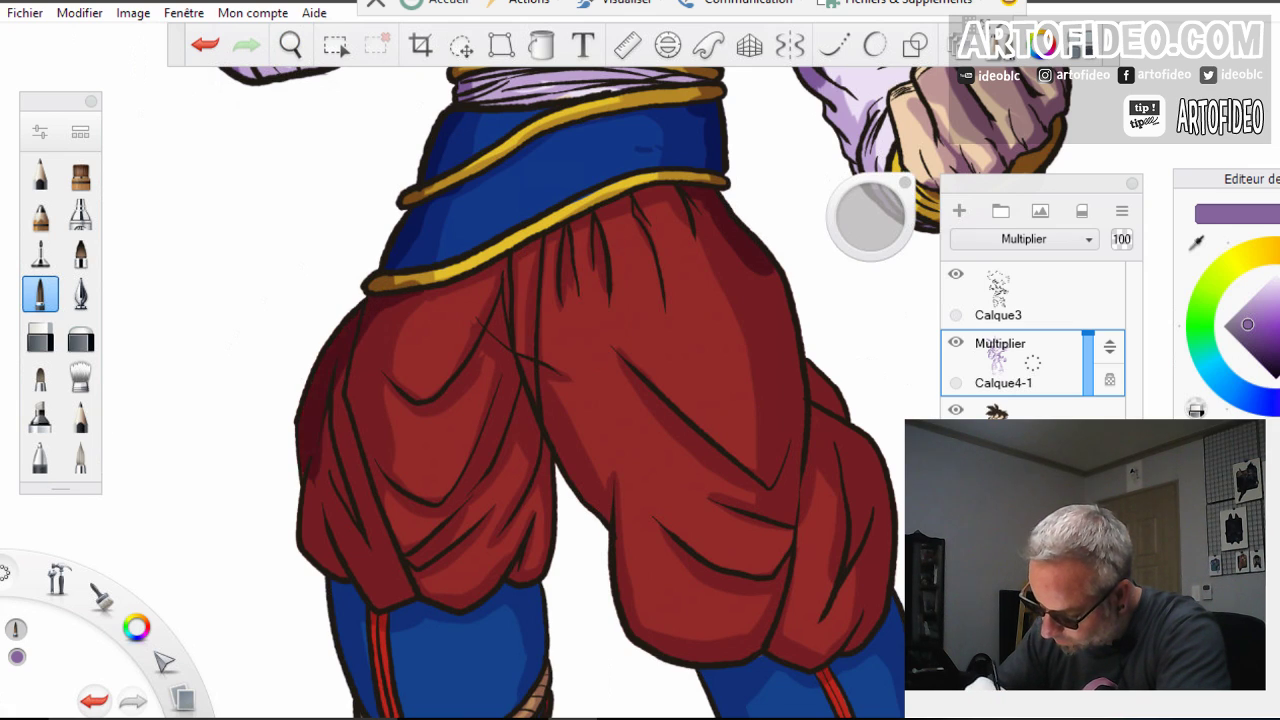
pyautogui.moveTo(338, 372); pyautogui.dragTo(370, 499)
pyautogui.moveTo(342, 416); pyautogui.dragTo(306, 548)
pyautogui.moveTo(332, 540); pyautogui.dragTo(338, 604)
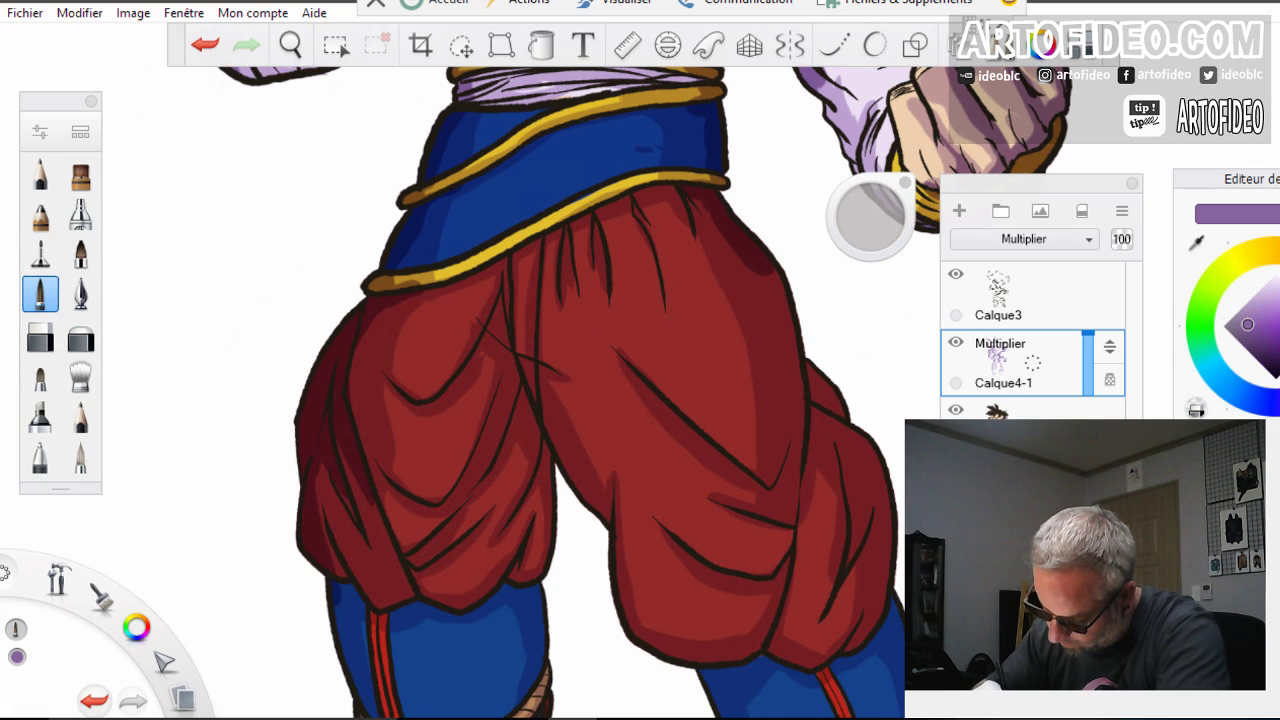
pyautogui.moveTo(358, 500)
pyautogui.mouseDown()
pyautogui.moveTo(328, 584)
pyautogui.moveTo(348, 616)
pyautogui.mouseUp()
pyautogui.moveTo(406, 510)
pyautogui.mouseDown()
pyautogui.moveTo(390, 604)
pyautogui.moveTo(416, 628)
pyautogui.mouseUp()
pyautogui.moveTo(338, 606); pyautogui.dragTo(353, 687)
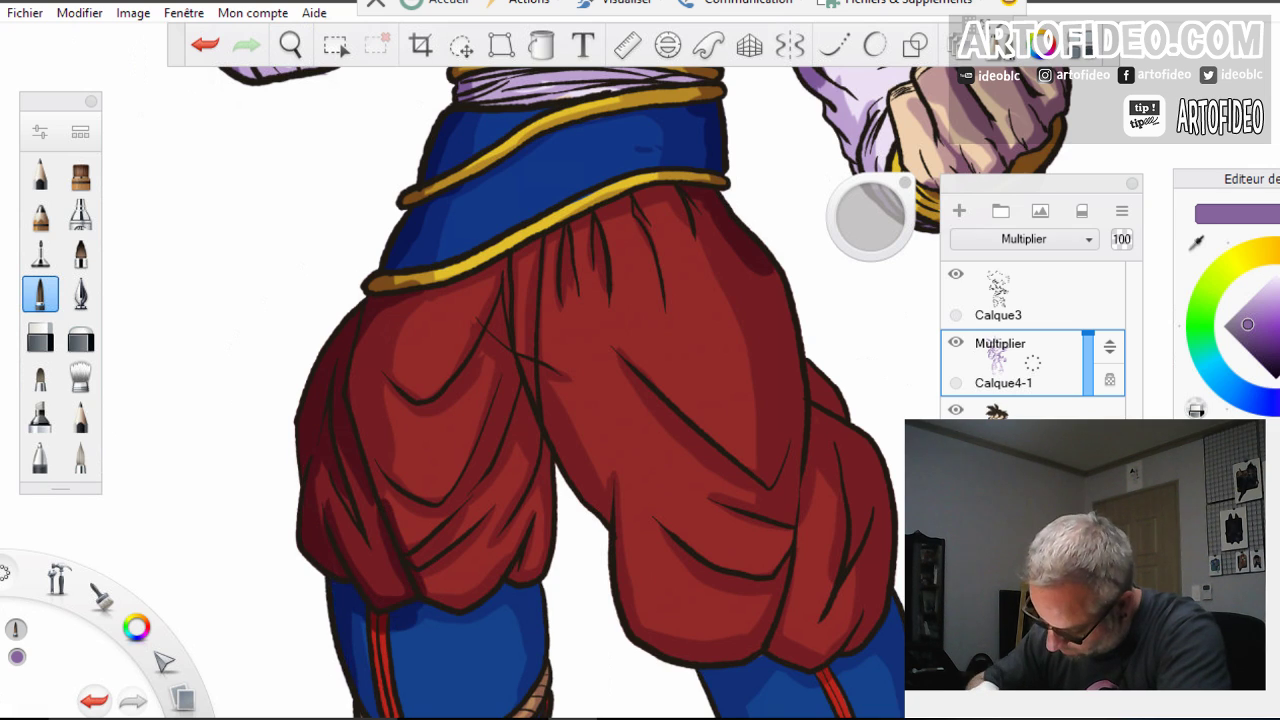
# Darken the left trouser leg's inner hem and crotch folds, the boot's inner edge, and the trouser waist under the belt
pyautogui.moveTo(420, 618); pyautogui.dragTo(536, 575)
pyautogui.moveTo(538, 592); pyautogui.dragTo(547, 680)
pyautogui.moveTo(508, 336)
pyautogui.mouseDown()
pyautogui.moveTo(547, 521)
pyautogui.moveTo(537, 474)
pyautogui.mouseUp()
pyautogui.moveTo(516, 404); pyautogui.dragTo(506, 448)
pyautogui.moveTo(482, 346); pyautogui.dragTo(500, 272)
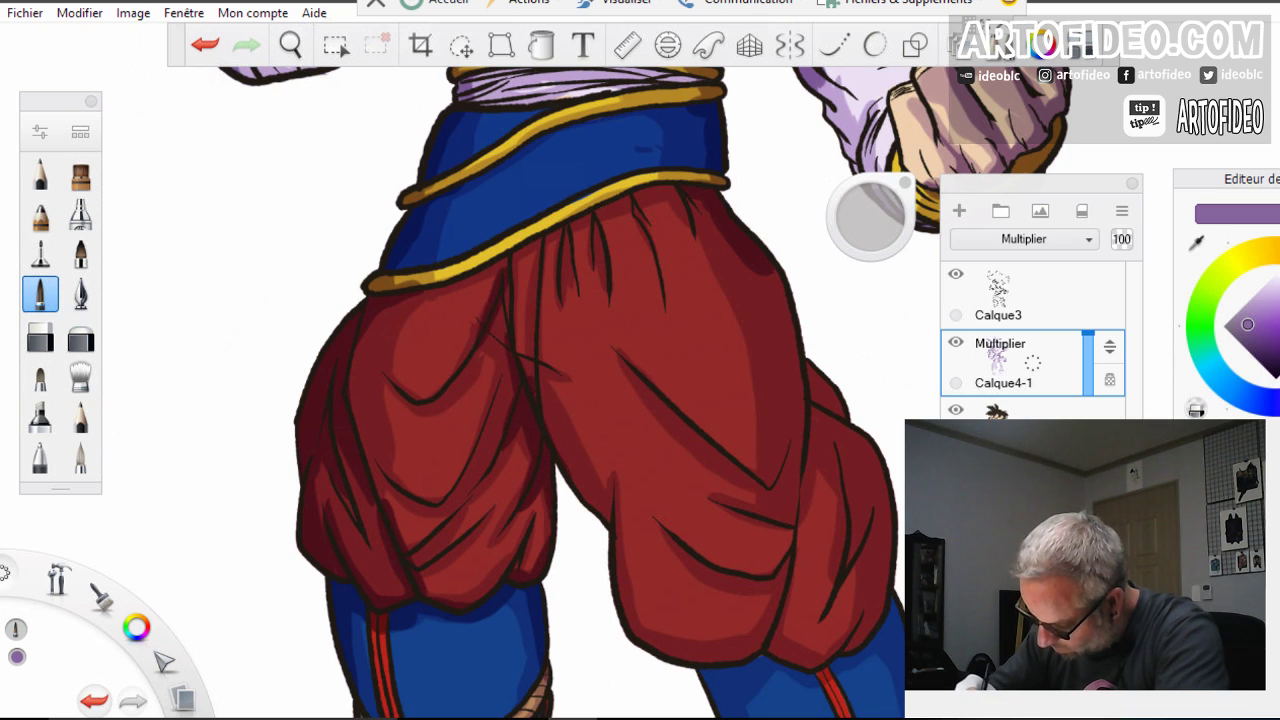
pyautogui.moveTo(425, 292); pyautogui.dragTo(672, 180)
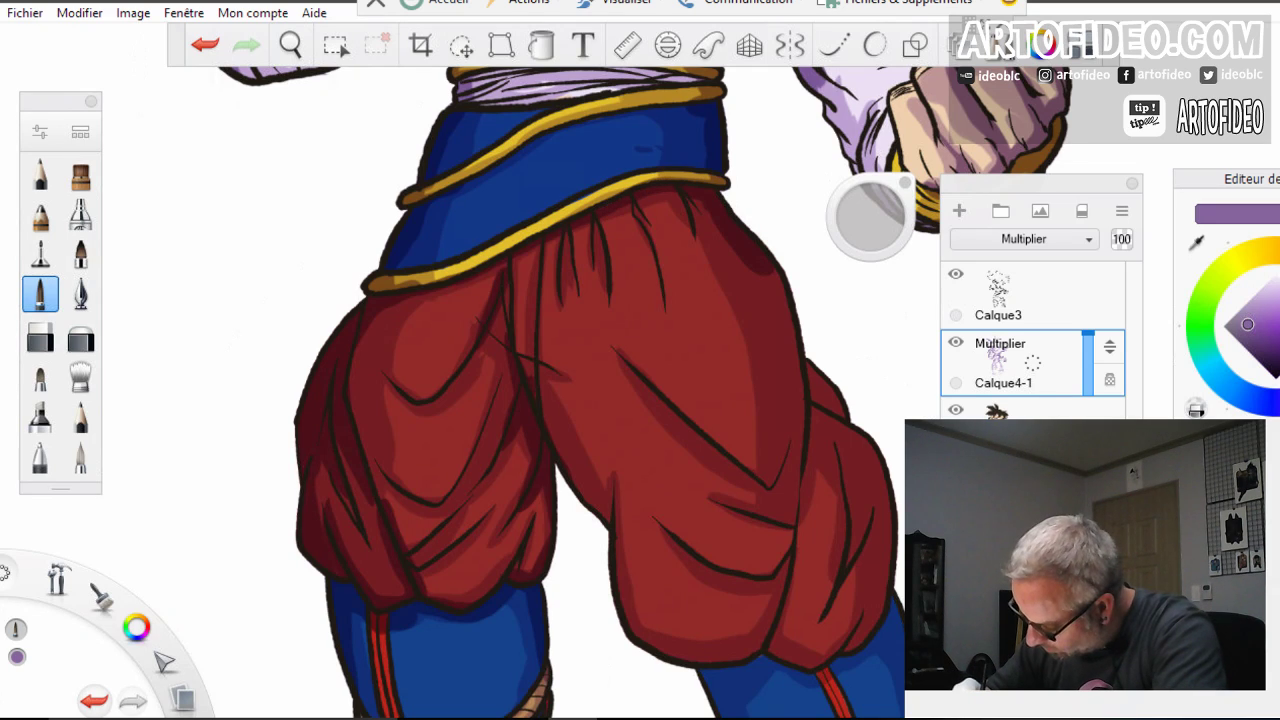
# Deepen the shadows on the right trouser leg along its outer side, knee folds, hem and inner edge
pyautogui.moveTo(752, 476)
pyautogui.mouseDown()
pyautogui.moveTo(801, 424)
pyautogui.moveTo(792, 308)
pyautogui.moveTo(792, 408)
pyautogui.moveTo(858, 444)
pyautogui.moveTo(792, 506)
pyautogui.mouseUp()
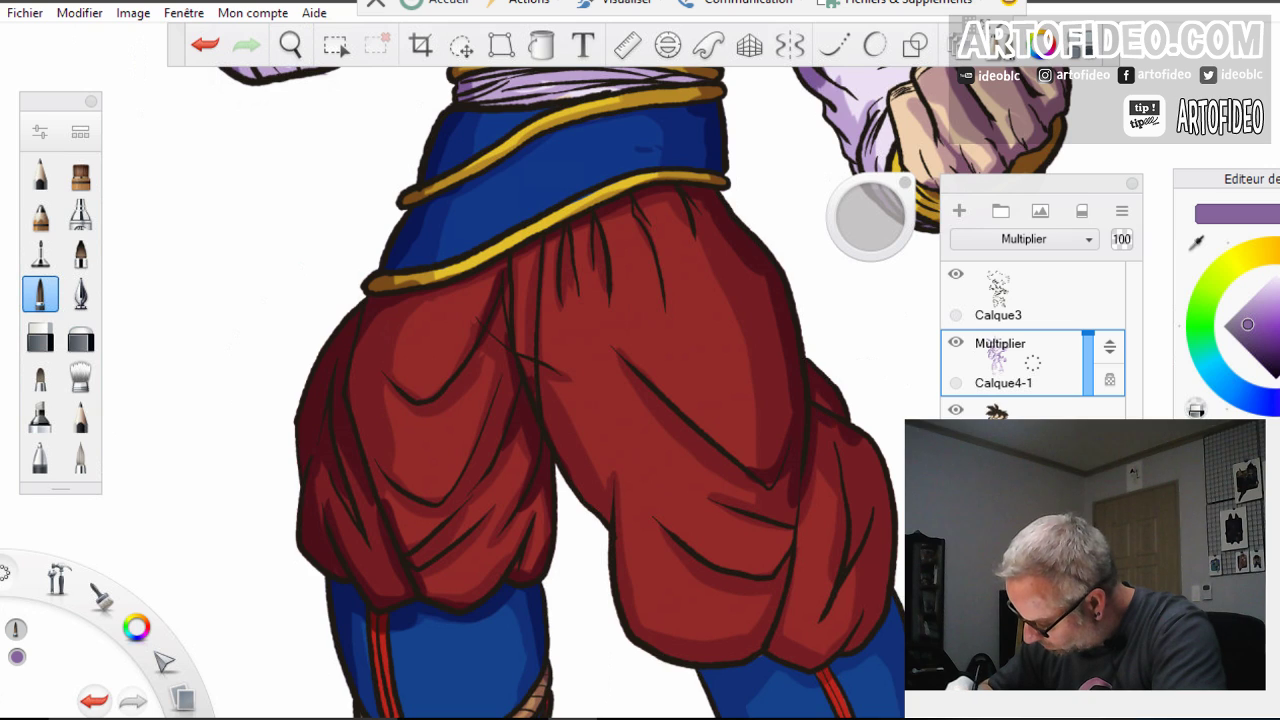
pyautogui.moveTo(852, 440); pyautogui.dragTo(884, 602)
pyautogui.moveTo(857, 494); pyautogui.dragTo(848, 564)
pyautogui.moveTo(842, 454)
pyautogui.mouseDown()
pyautogui.moveTo(835, 604)
pyautogui.moveTo(848, 664)
pyautogui.moveTo(818, 680)
pyautogui.moveTo(783, 675)
pyautogui.mouseUp()
pyautogui.moveTo(786, 604)
pyautogui.mouseDown()
pyautogui.moveTo(752, 666)
pyautogui.moveTo(704, 686)
pyautogui.mouseUp()
pyautogui.moveTo(732, 654)
pyautogui.mouseDown()
pyautogui.moveTo(706, 658)
pyautogui.moveTo(628, 610)
pyautogui.mouseUp()
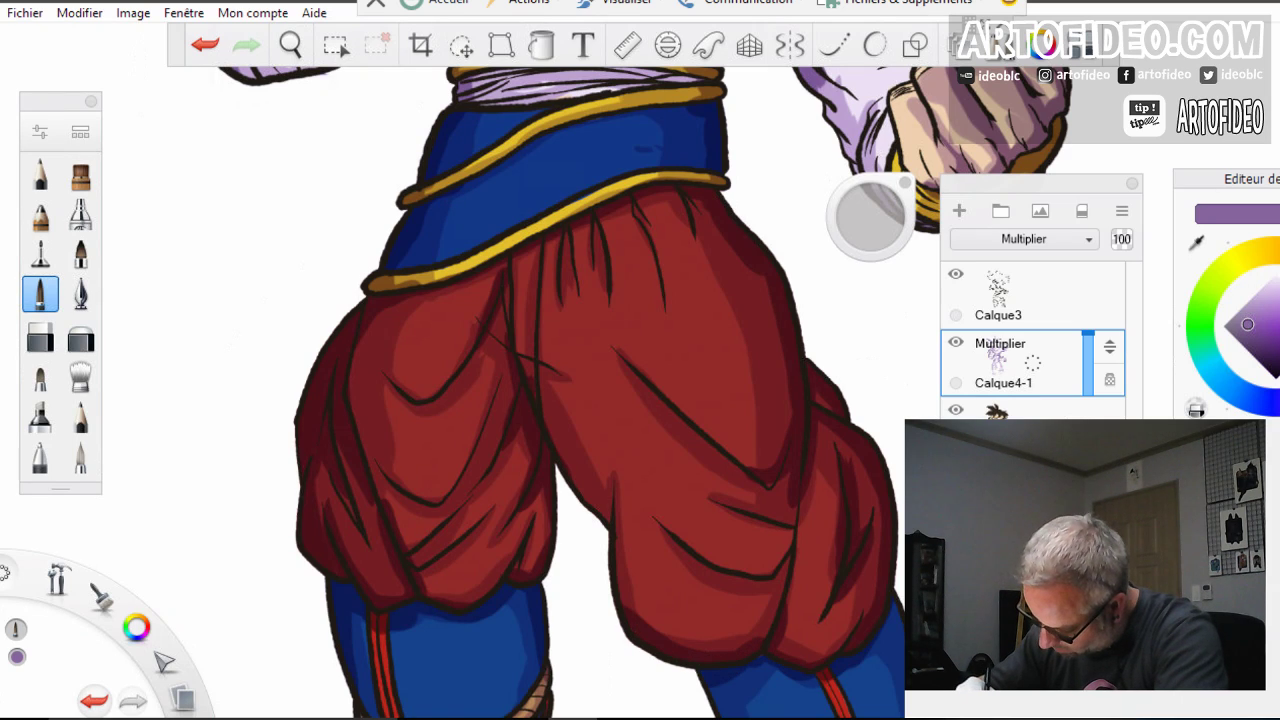
pyautogui.moveTo(553, 428); pyautogui.dragTo(610, 521)
# Darken the left boot's outer edge, the rope knot and rope end, and the red sole along its right side
pyautogui.press('space')
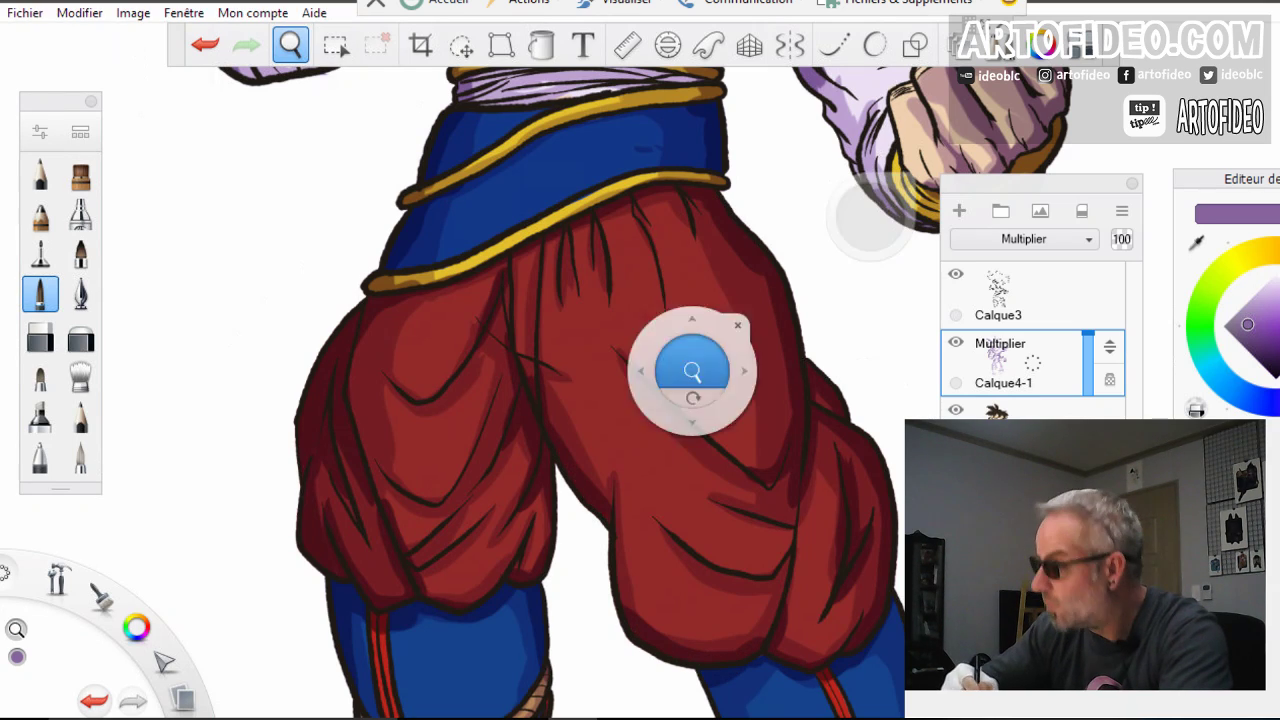
pyautogui.moveTo(671, 634)
pyautogui.mouseDown()
pyautogui.moveTo(631, 394)
pyautogui.moveTo(578, 342)
pyautogui.mouseUp()
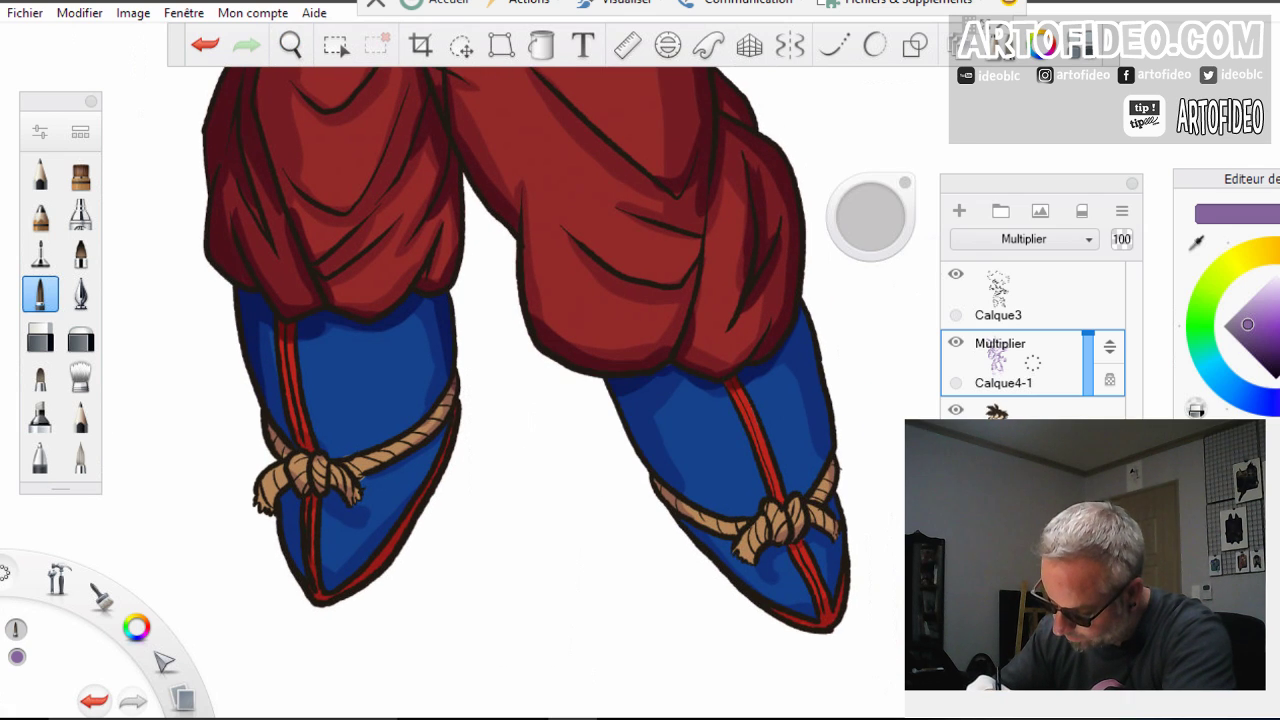
pyautogui.moveTo(268, 429); pyautogui.dragTo(304, 594)
pyautogui.moveTo(281, 483); pyautogui.dragTo(282, 502)
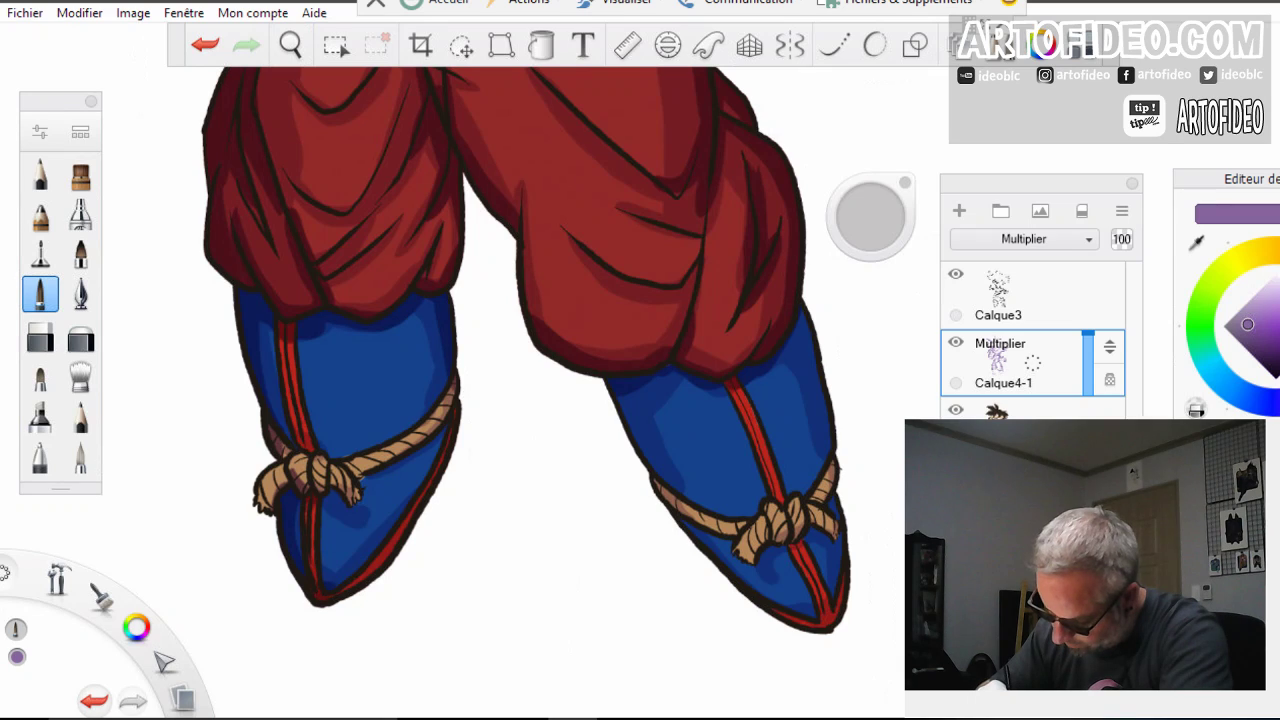
pyautogui.moveTo(342, 595); pyautogui.dragTo(456, 440)
pyautogui.moveTo(454, 392); pyautogui.dragTo(416, 441)
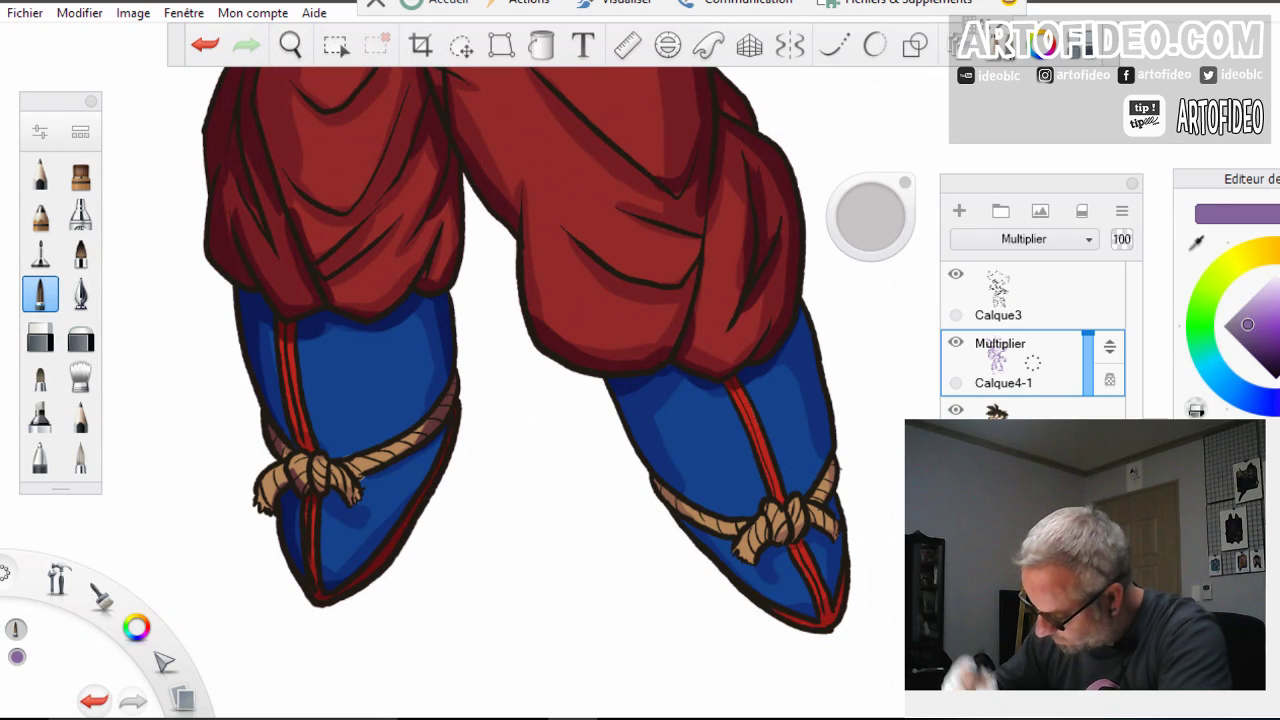
# Darken both sides of the right boot, including its rope tie and red sole
pyautogui.moveTo(620, 390)
pyautogui.mouseDown()
pyautogui.moveTo(676, 514)
pyautogui.moveTo(806, 622)
pyautogui.mouseUp()
pyautogui.moveTo(782, 534); pyautogui.dragTo(764, 560)
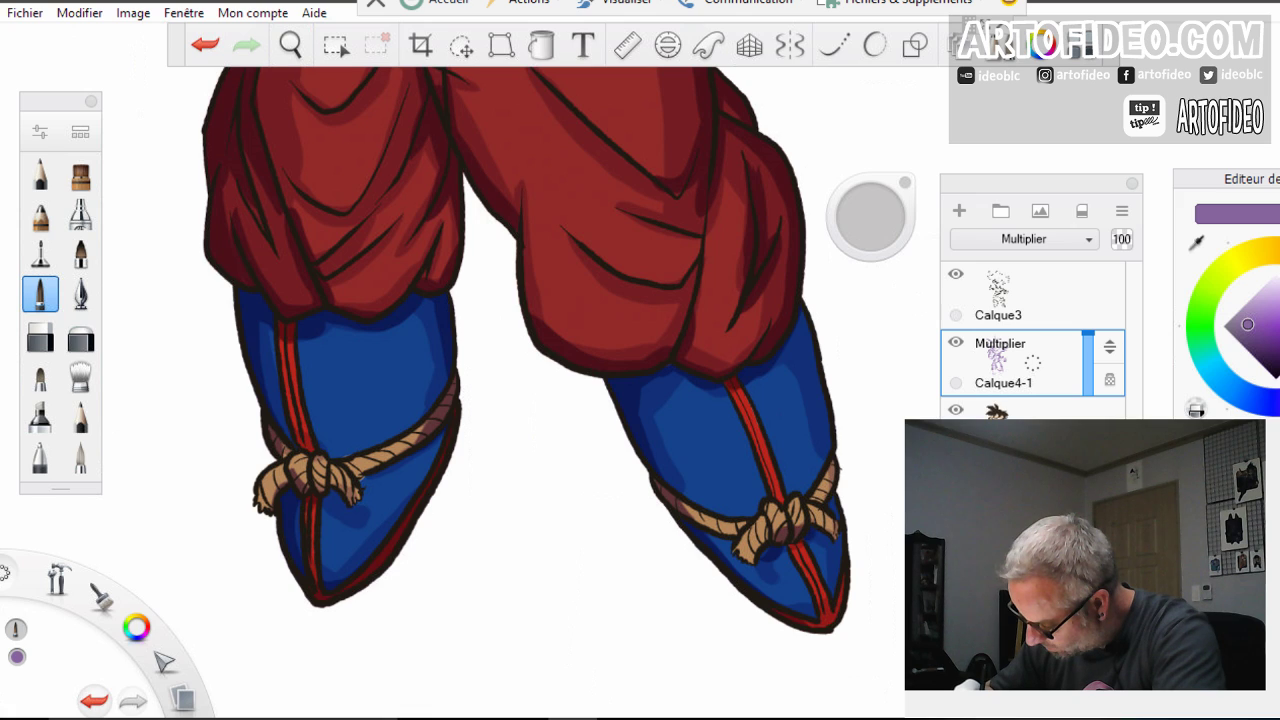
pyautogui.moveTo(826, 448); pyautogui.dragTo(806, 314)
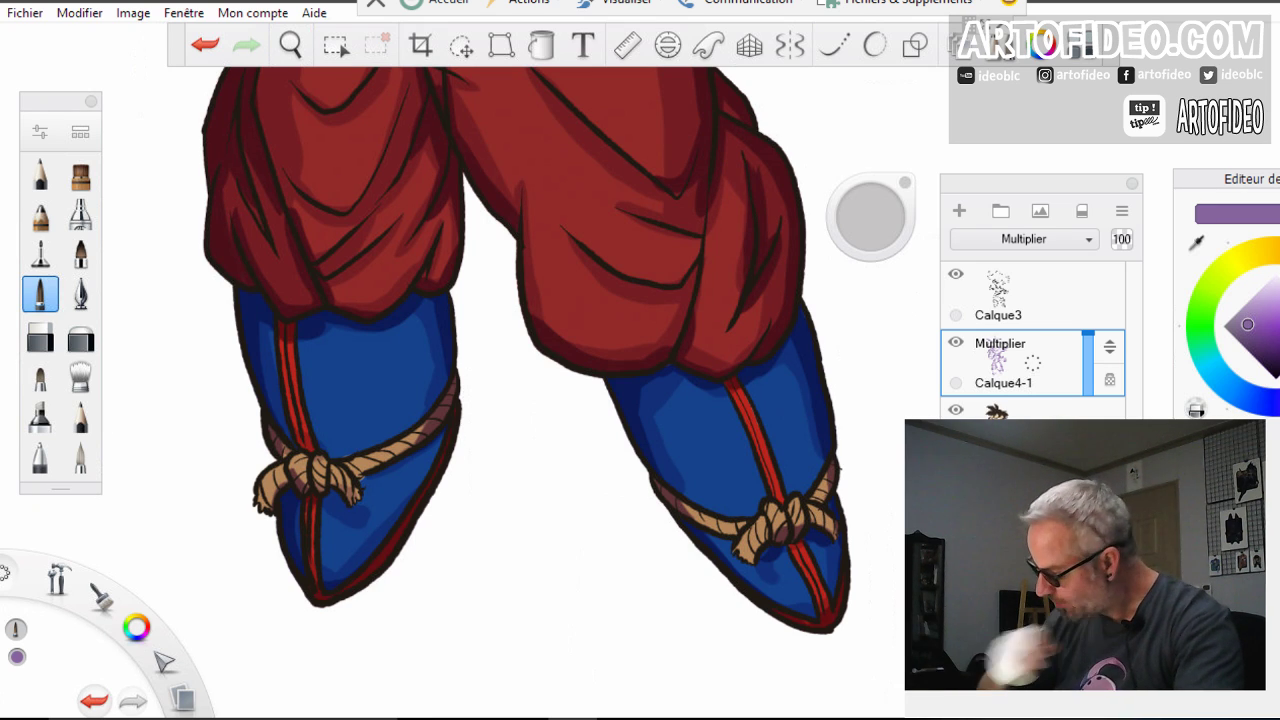
# Import the image Stamp black.png, scale it down and place it on the upper part of the left boot
pyautogui.click(290, 44)
pyautogui.moveTo(379, 245); pyautogui.dragTo(413, 539)
pyautogui.moveTo(432, 340); pyautogui.dragTo(441, 428)
pyautogui.moveTo(441, 388); pyautogui.dragTo(459, 423)
pyautogui.click(504, 421)
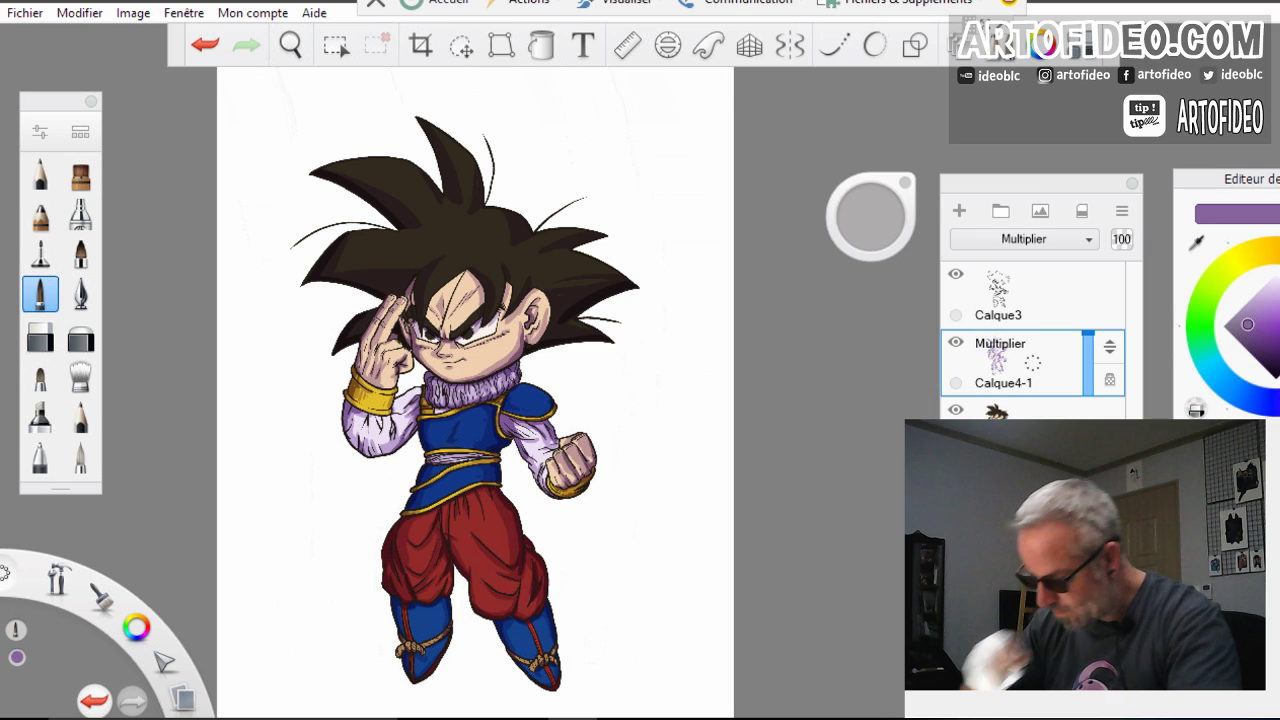
pyautogui.click(25, 13)
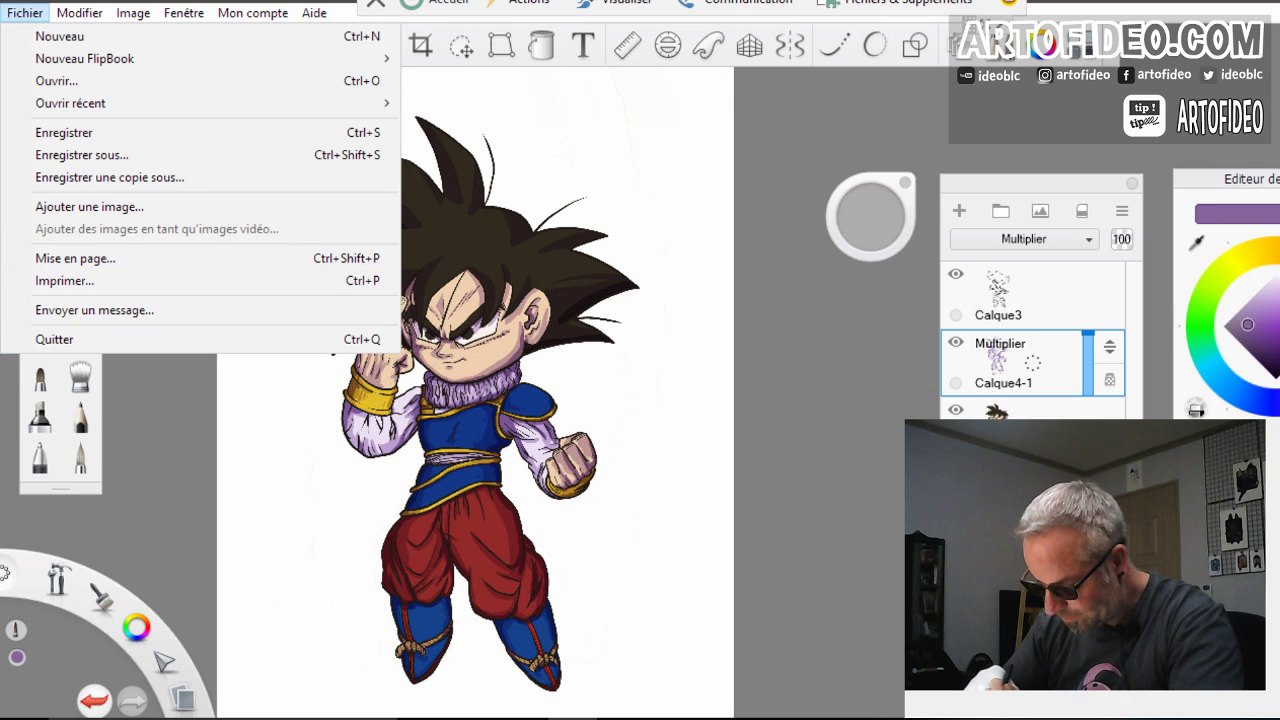
pyautogui.press('Escape')
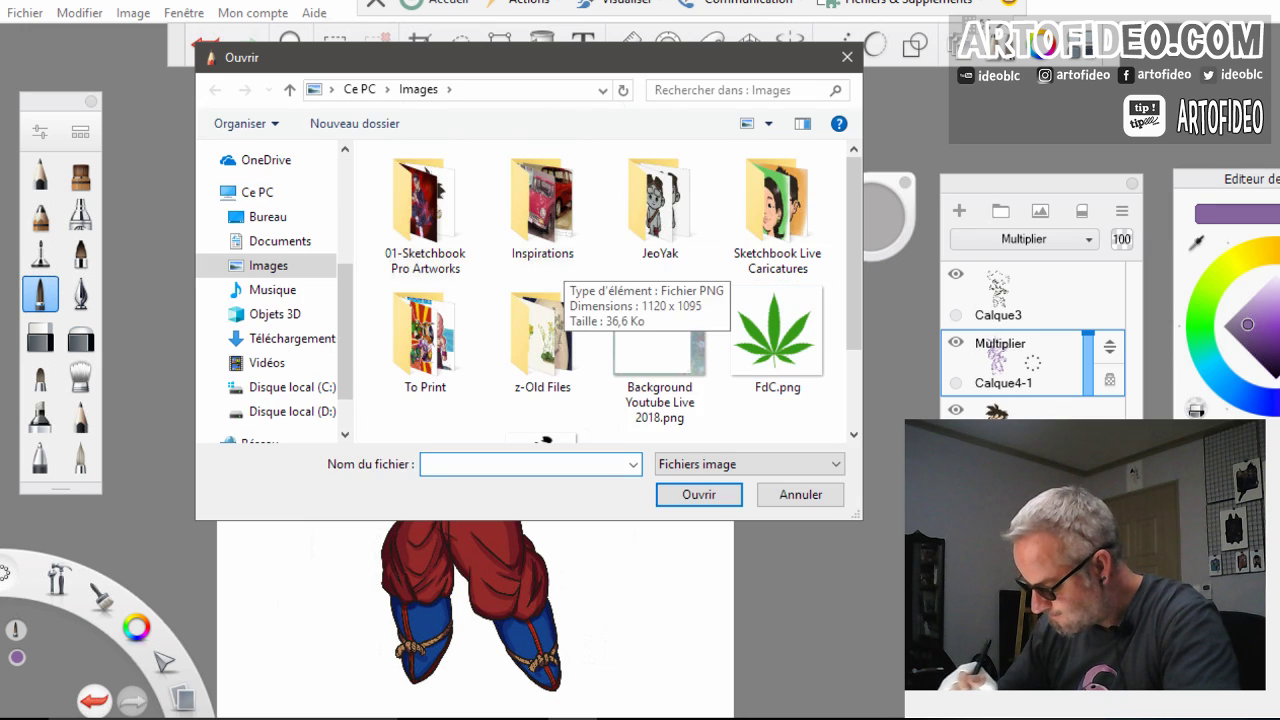
pyautogui.moveTo(854, 270); pyautogui.dragTo(854, 348)
pyautogui.click(542, 370)
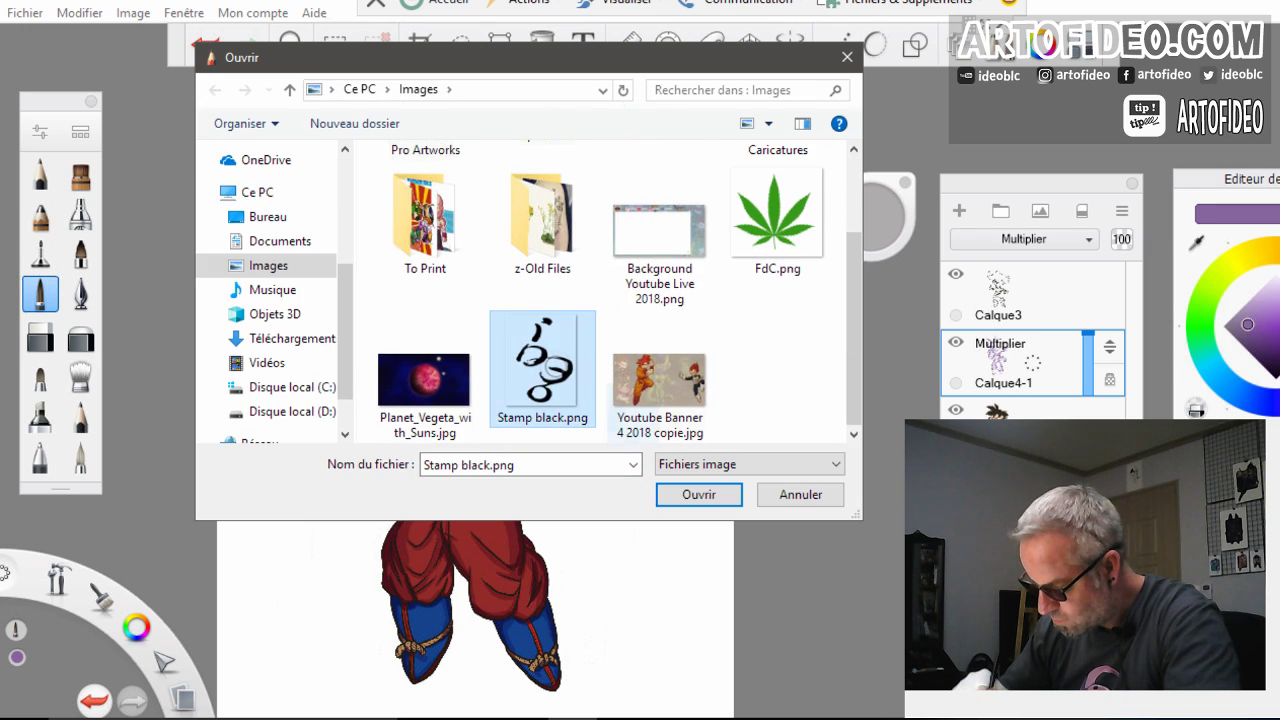
pyautogui.click(699, 494)
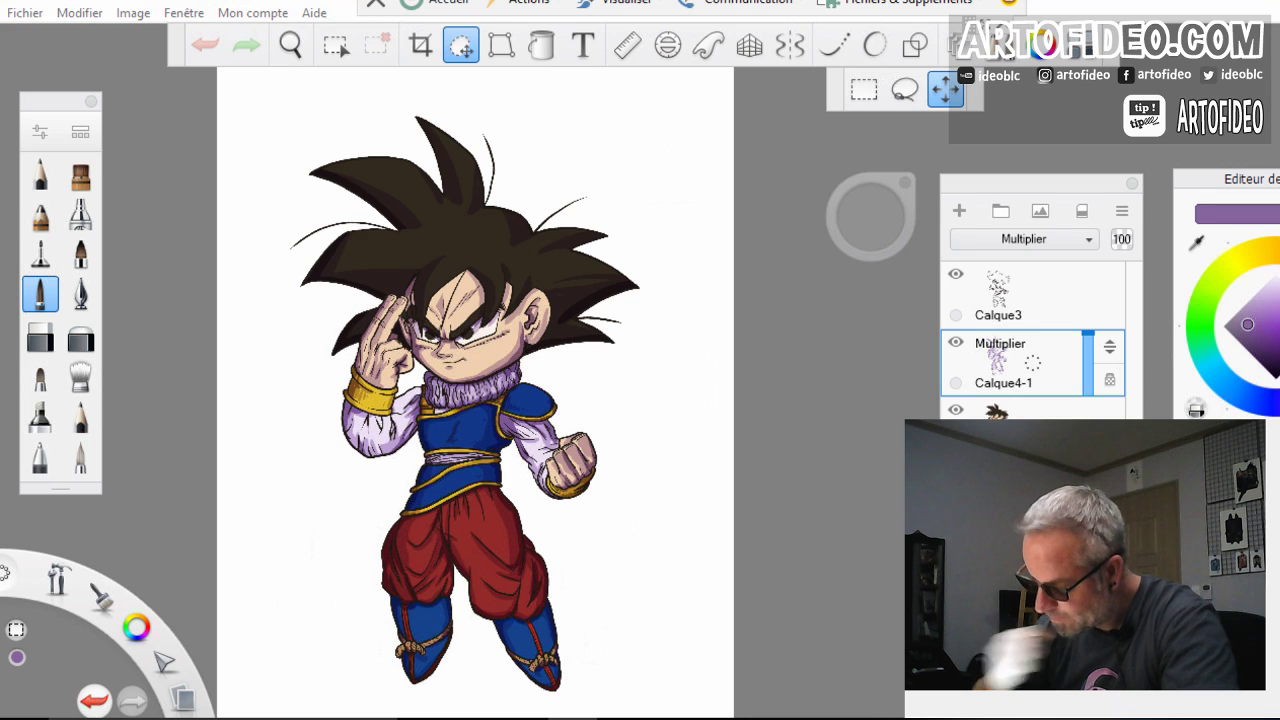
pyautogui.moveTo(662, 209); pyautogui.dragTo(437, 616)
pyautogui.click(620, 563)
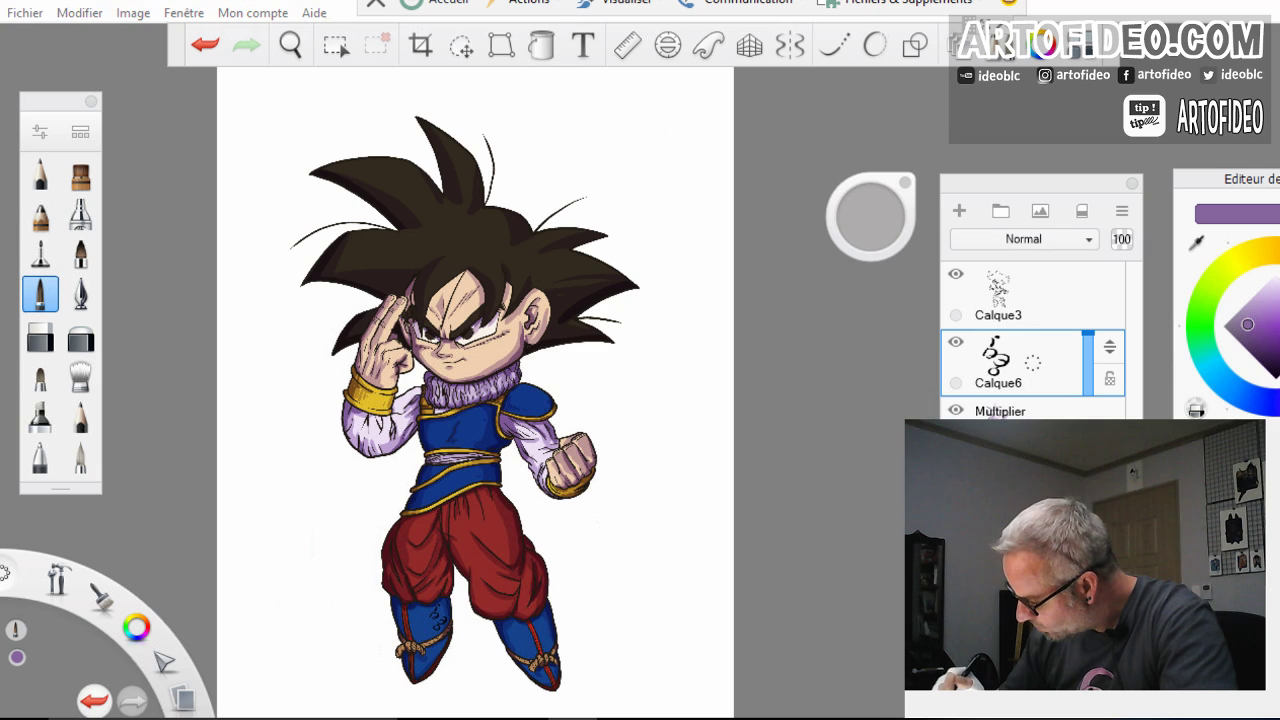
# Set the stamp layer's blending mode to Superposer and recolour the stamp with the armour's blue using the airbrush
pyautogui.click(1024, 239)
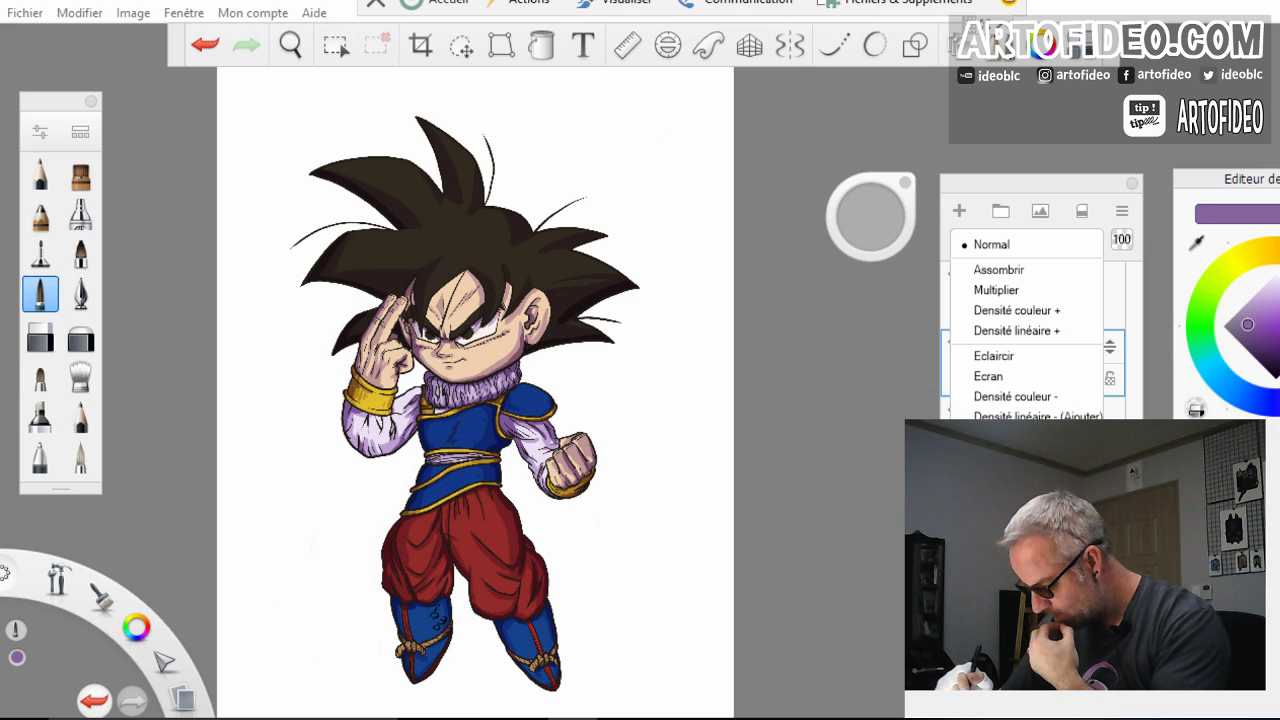
pyautogui.click(1003, 442)
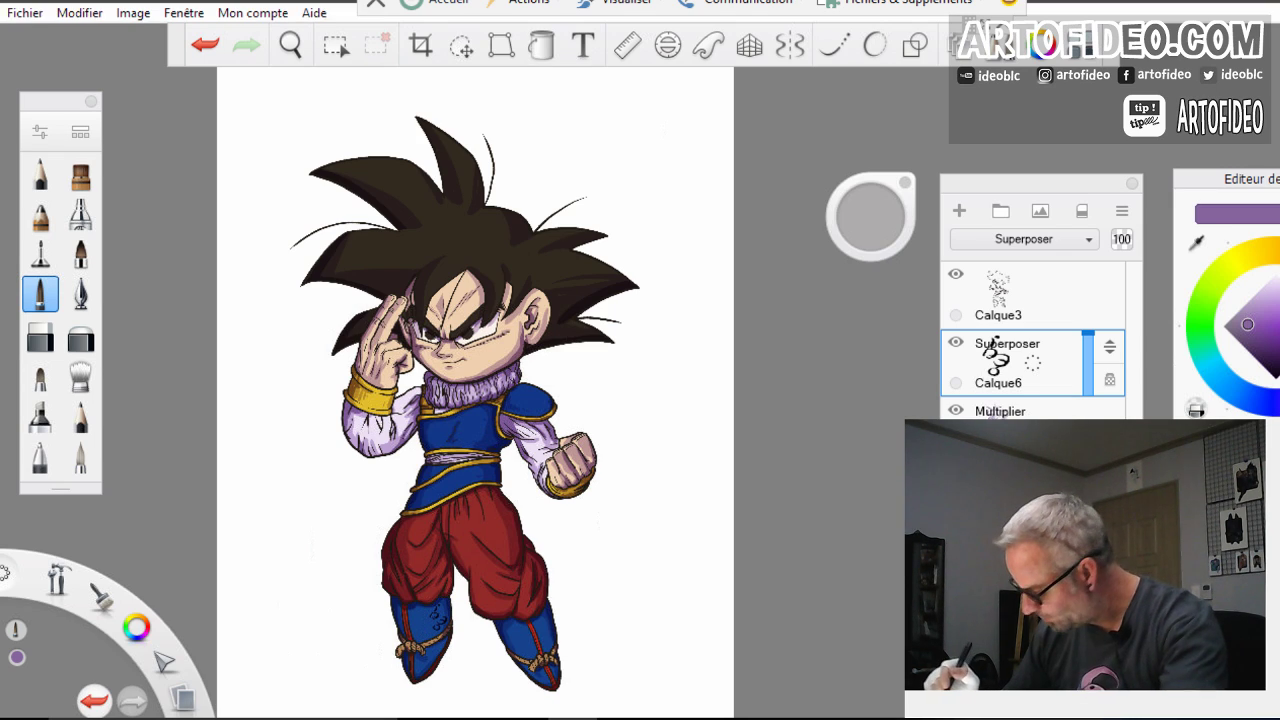
pyautogui.hotkey('alt', 'Tab')
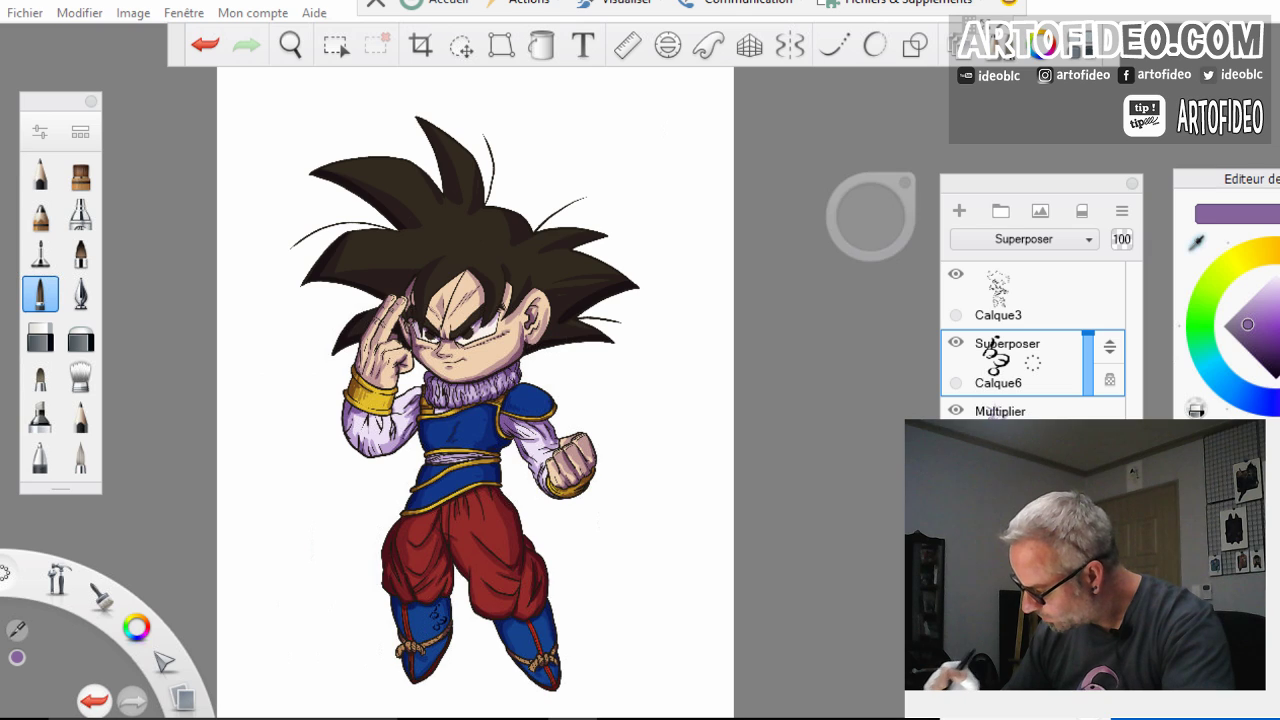
pyautogui.click(460, 432)
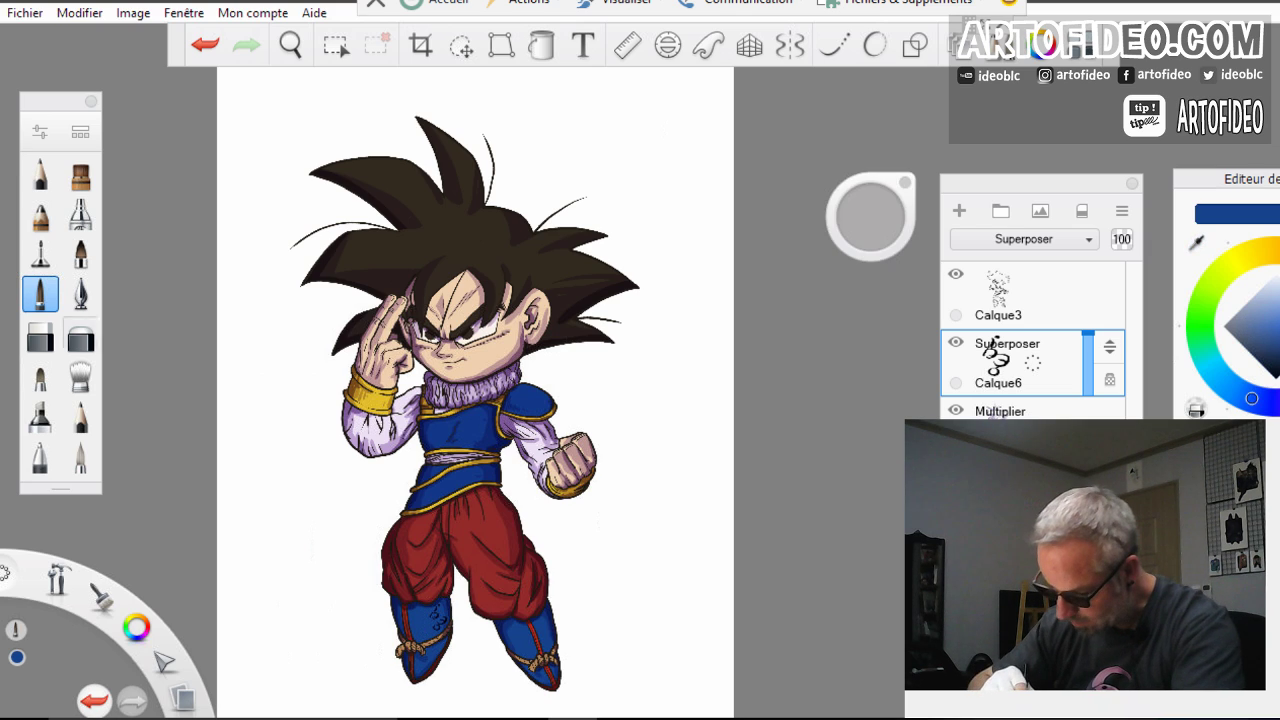
pyautogui.click(40, 254)
pyautogui.moveTo(871, 216); pyautogui.dragTo(866, 221)
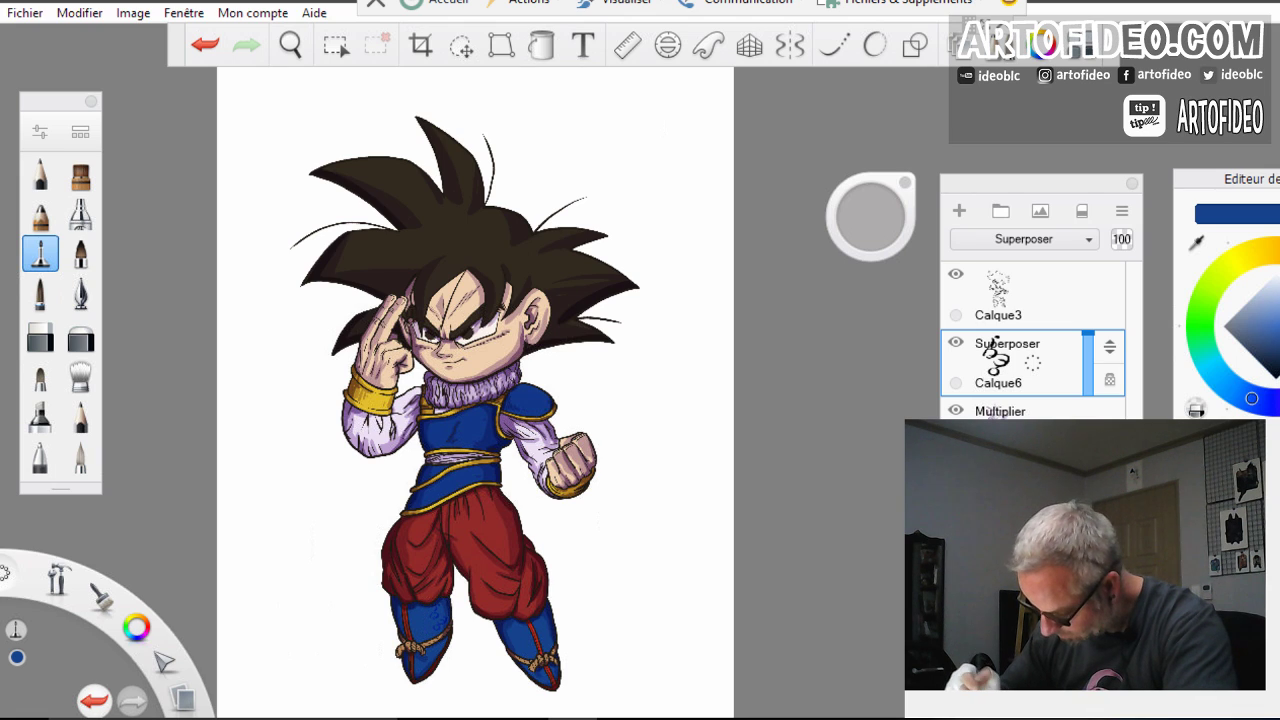
pyautogui.click(290, 45)
pyautogui.moveTo(479, 629); pyautogui.dragTo(508, 503)
pyautogui.moveTo(520, 615)
pyautogui.mouseDown()
pyautogui.moveTo(565, 514)
pyautogui.moveTo(562, 627)
pyautogui.mouseUp()
pyautogui.moveTo(581, 275); pyautogui.dragTo(592, 474)
pyautogui.moveTo(537, 344); pyautogui.dragTo(490, 571)
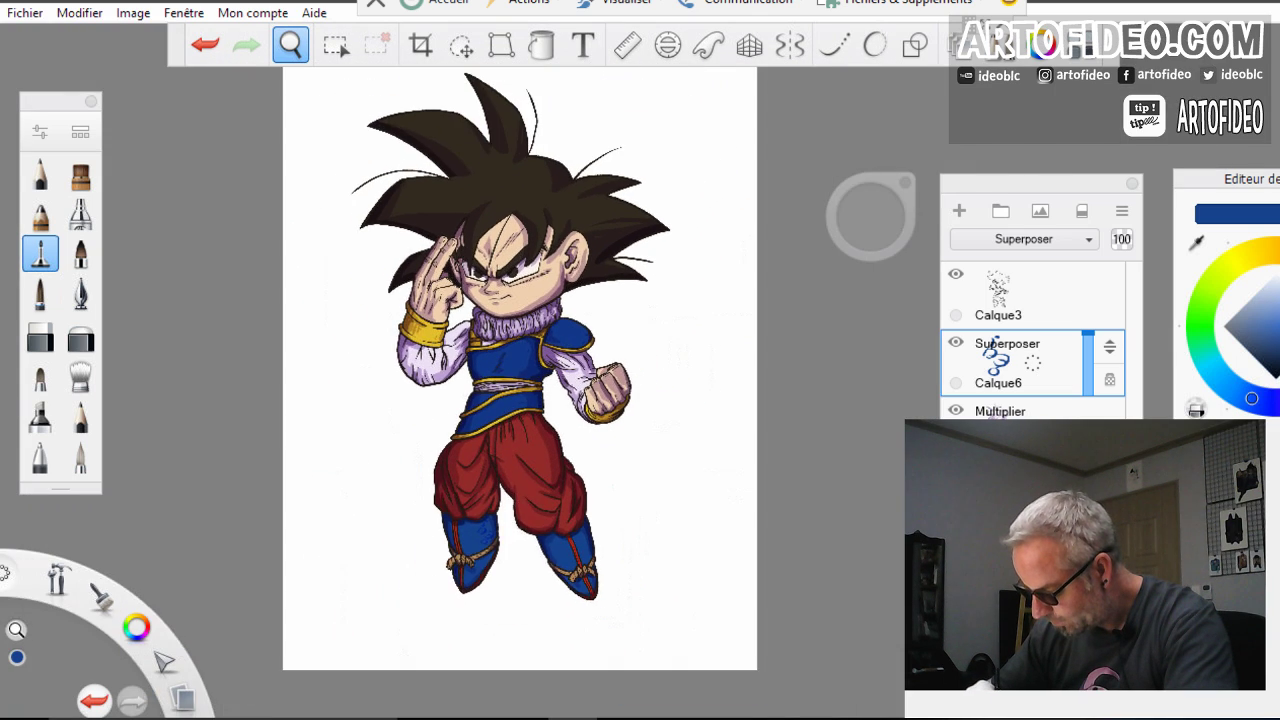
pyautogui.moveTo(547, 506); pyautogui.dragTo(537, 578)
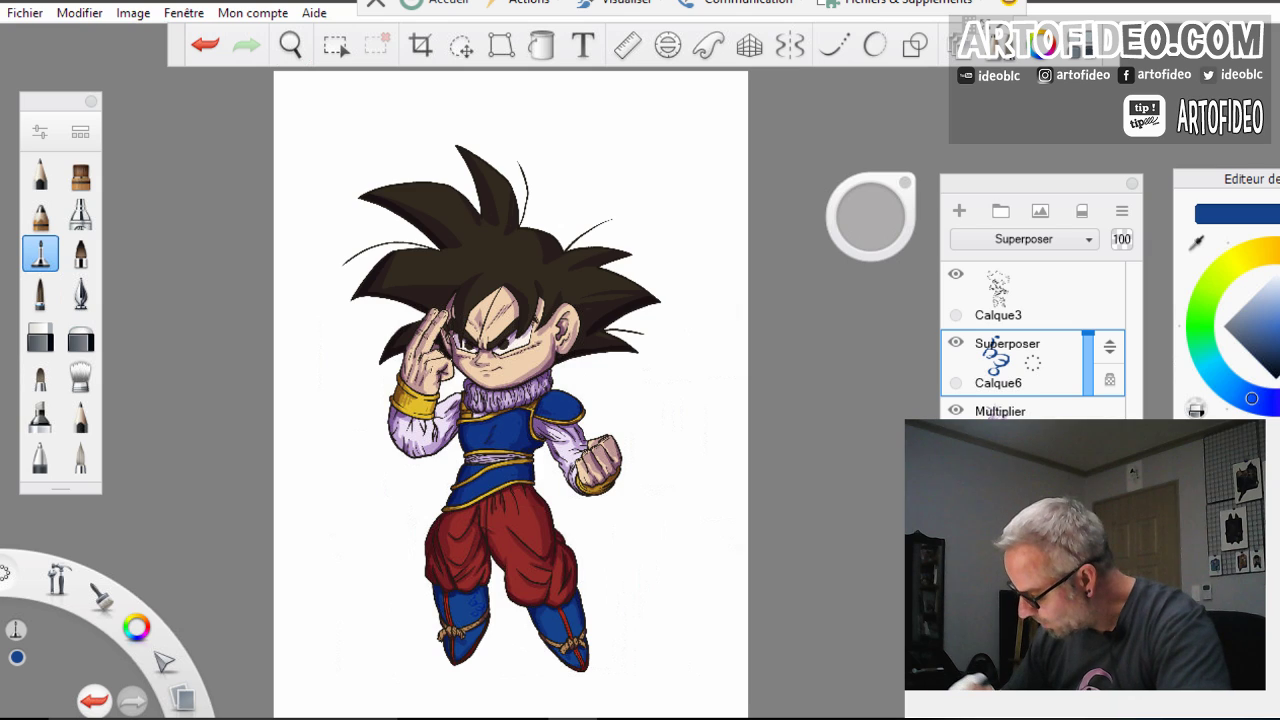
# Place a copy of the flat-colour layer above the Multiplier shading layer and set its blending mode to Luisance douce
pyautogui.moveTo(1032, 499); pyautogui.dragTo(965, 488)
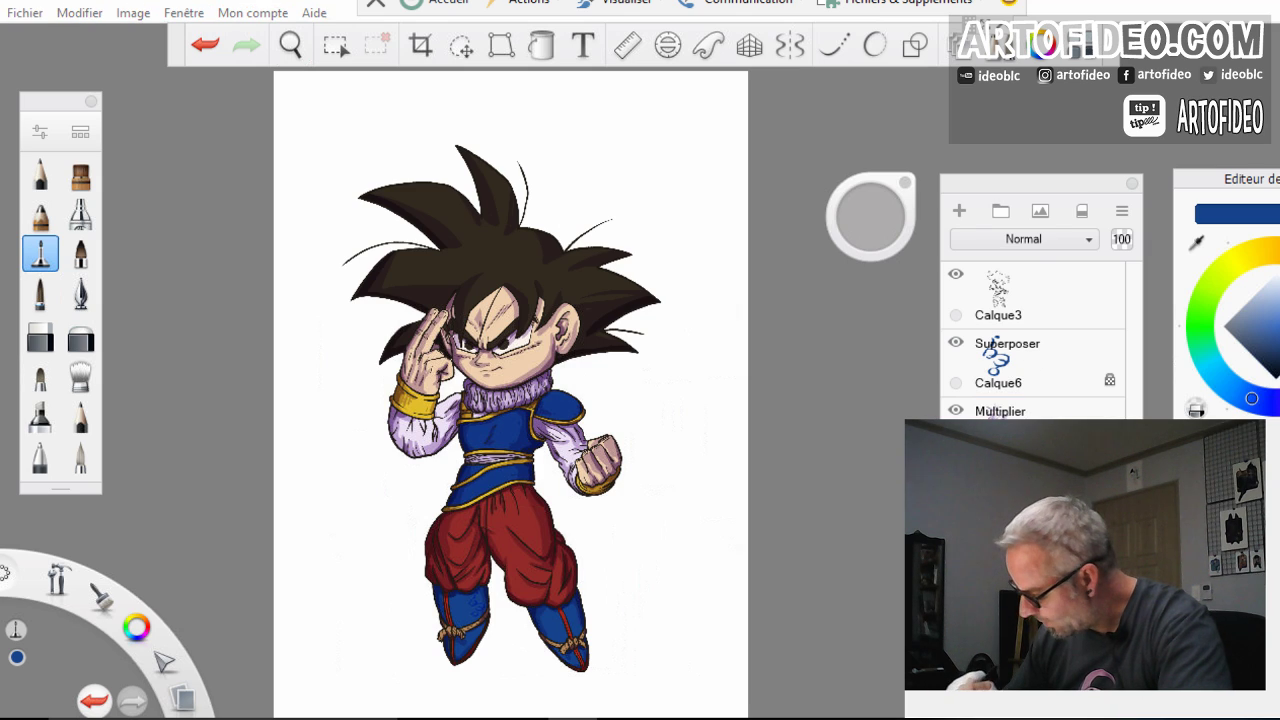
pyautogui.moveTo(1108, 499); pyautogui.dragTo(1108, 400)
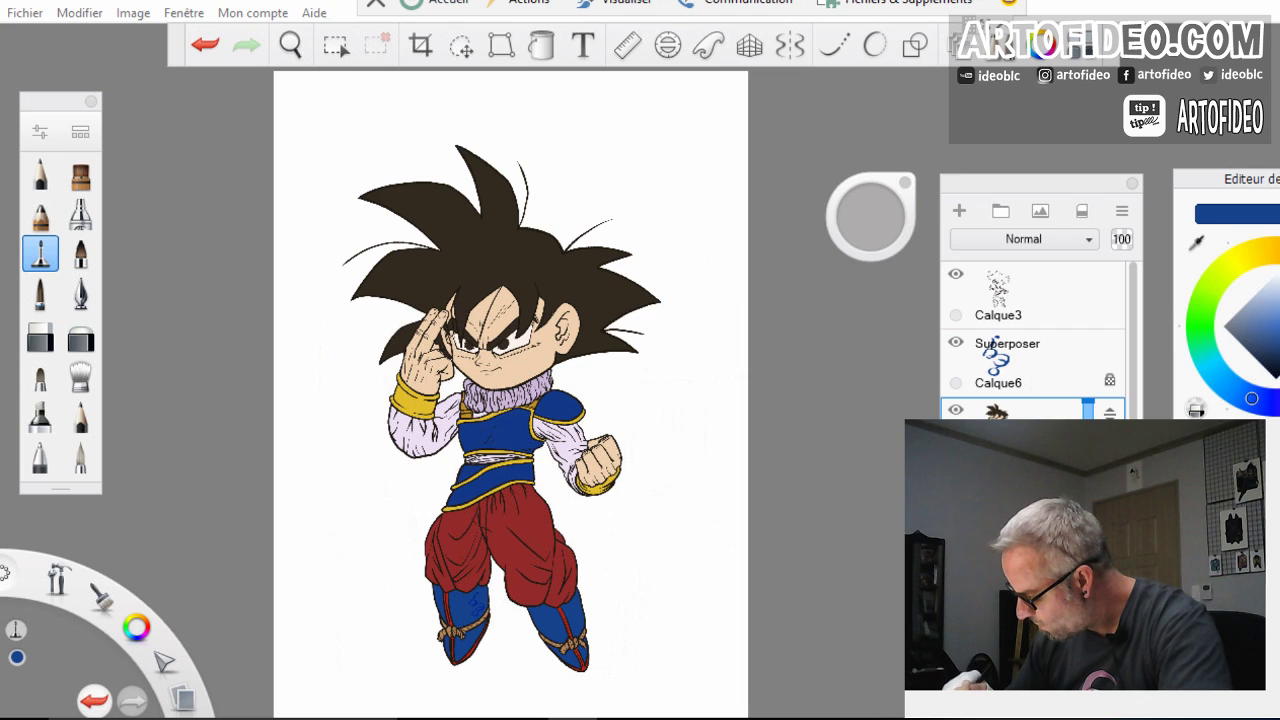
pyautogui.moveTo(1273, 351); pyautogui.dragTo(1276, 379)
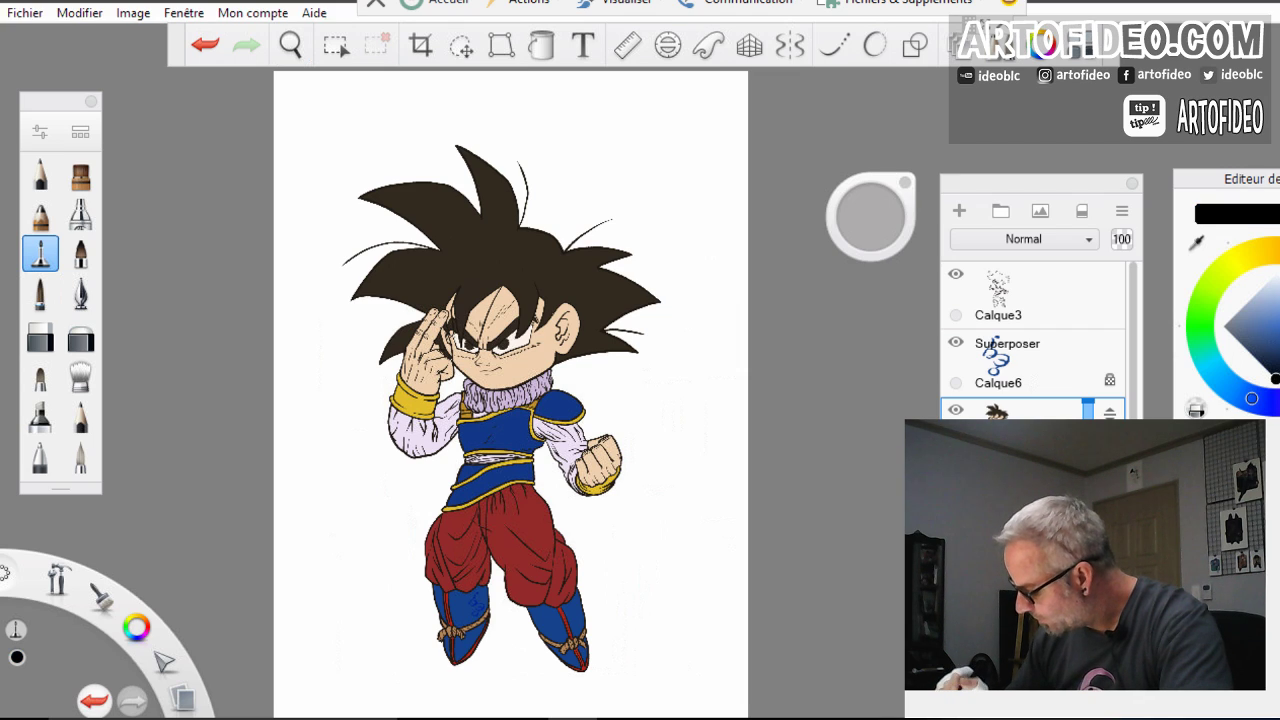
pyautogui.click(1024, 239)
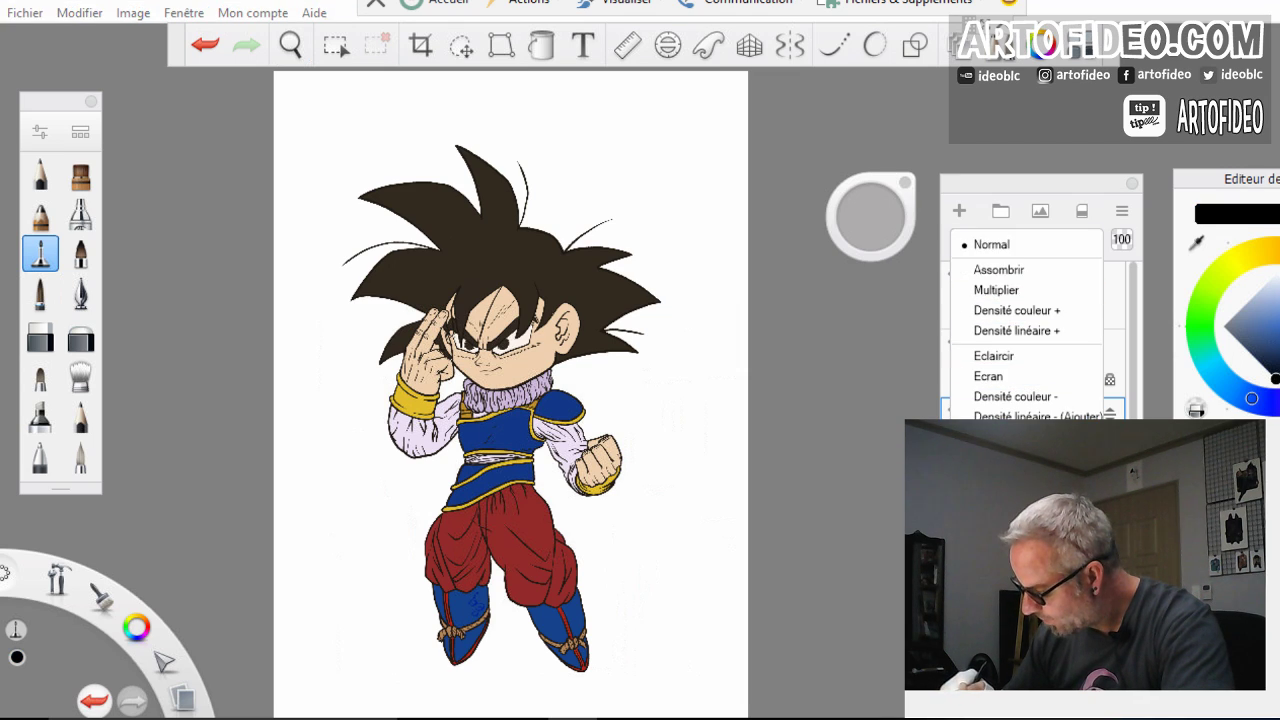
pyautogui.click(1018, 437)
# Airbrush the whole character black on the Luisance douce layer, and switch back to the brush used for the shadows
pyautogui.moveTo(860, 222); pyautogui.dragTo(864, 215)
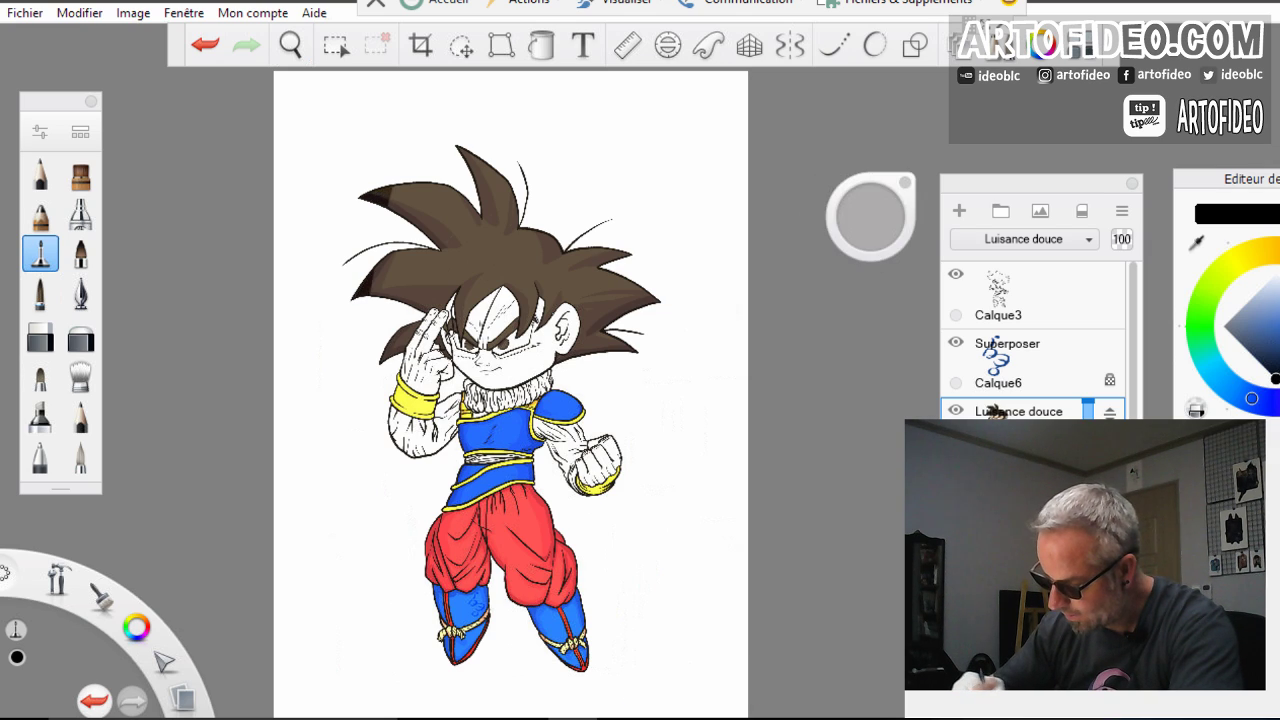
pyautogui.moveTo(245, 236); pyautogui.dragTo(370, 228)
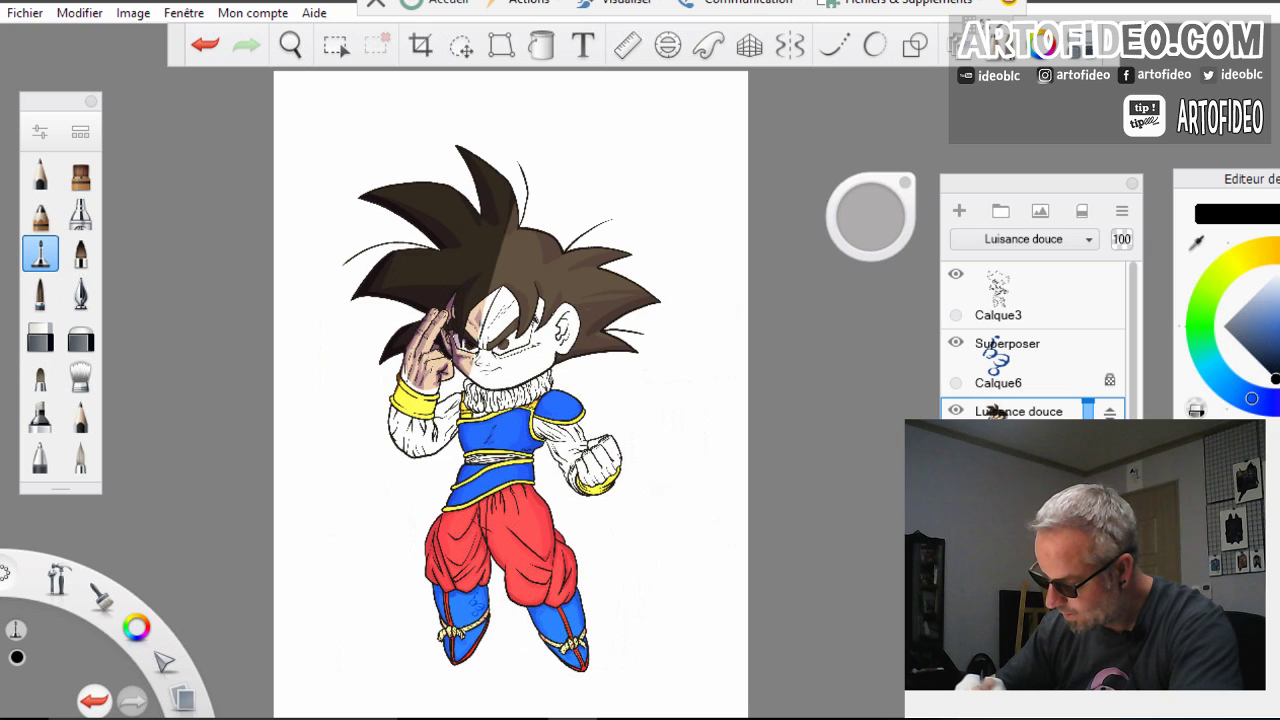
pyautogui.moveTo(490, 280)
pyautogui.mouseDown()
pyautogui.moveTo(530, 330)
pyautogui.moveTo(600, 300)
pyautogui.moveTo(590, 440)
pyautogui.moveTo(610, 485)
pyautogui.moveTo(578, 640)
pyautogui.moveTo(572, 475)
pyautogui.moveTo(540, 560)
pyautogui.moveTo(475, 500)
pyautogui.moveTo(440, 430)
pyautogui.moveTo(400, 405)
pyautogui.mouseUp()
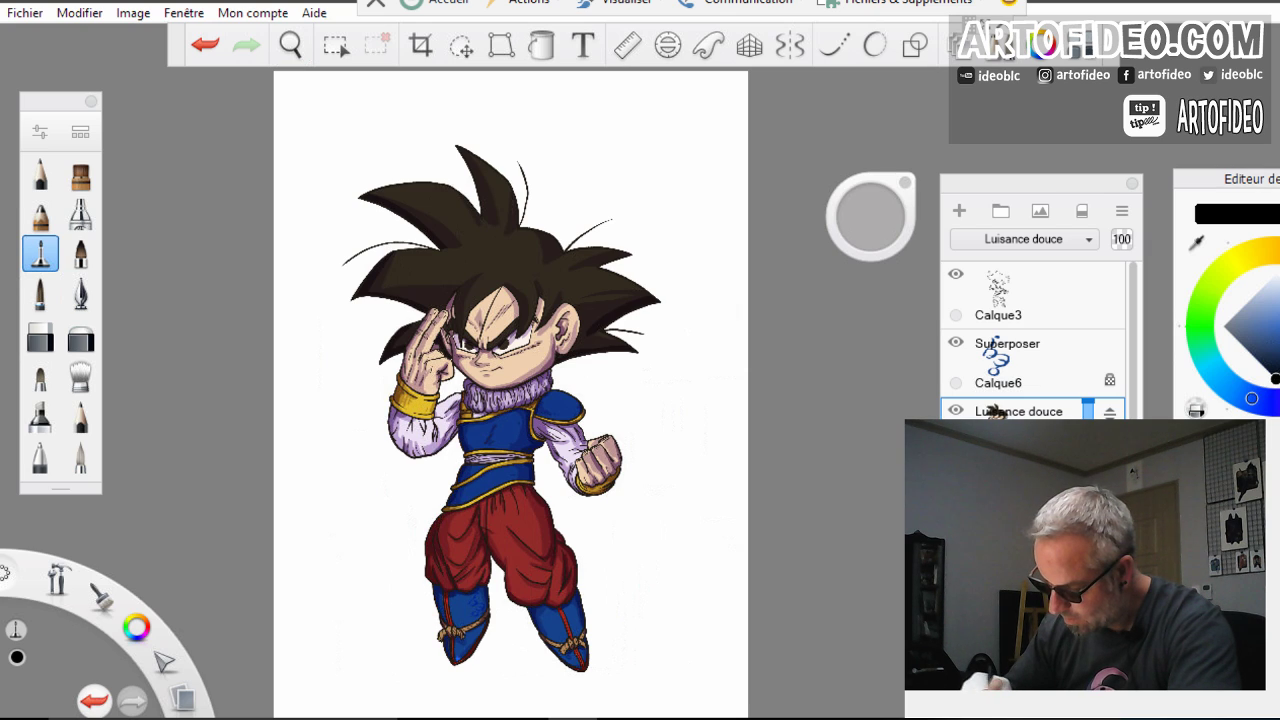
pyautogui.click(40, 294)
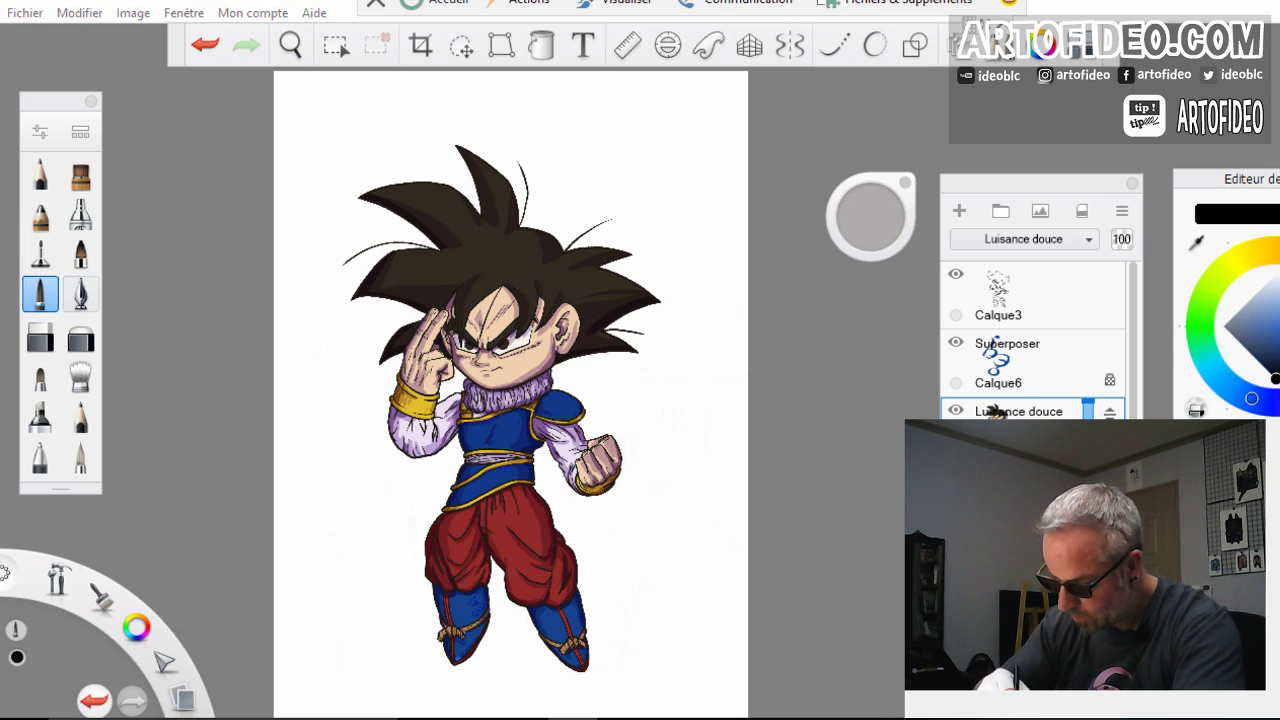
# Sample the purple shadow colour and brush small bright highlights on the face, ear and raised hand on the Luisance douce layer
pyautogui.press('i')
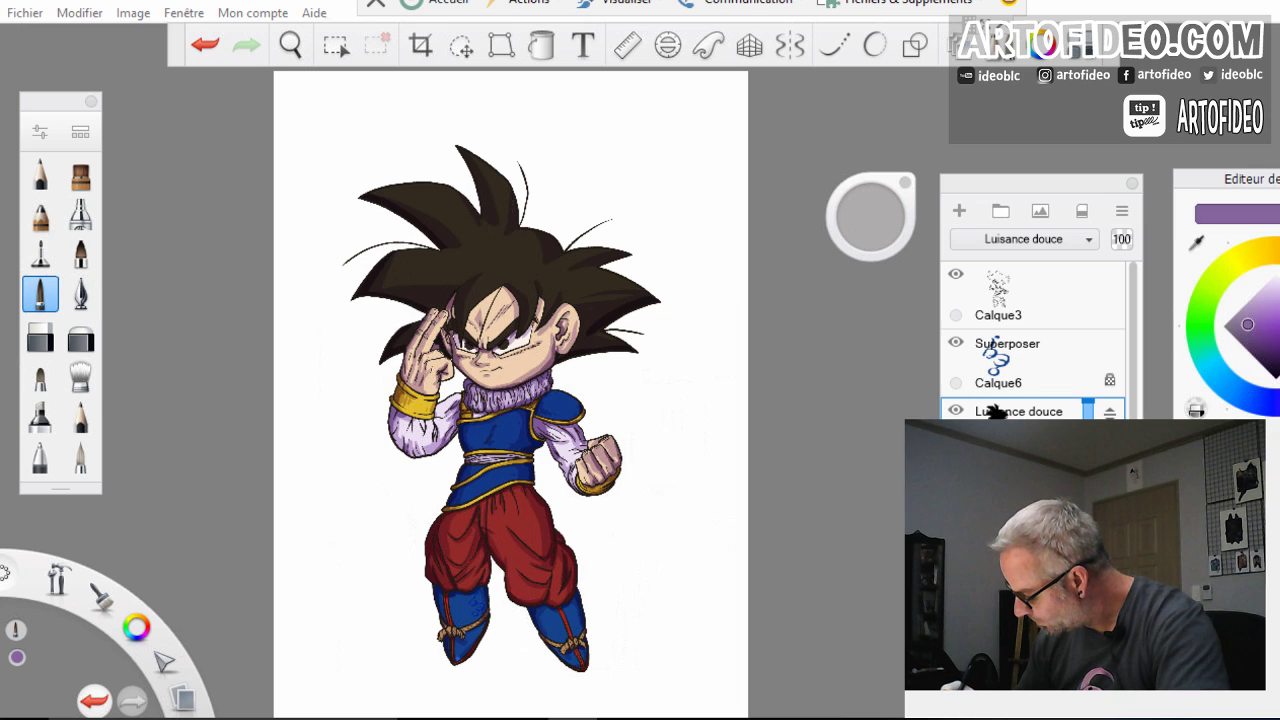
pyautogui.click(290, 45)
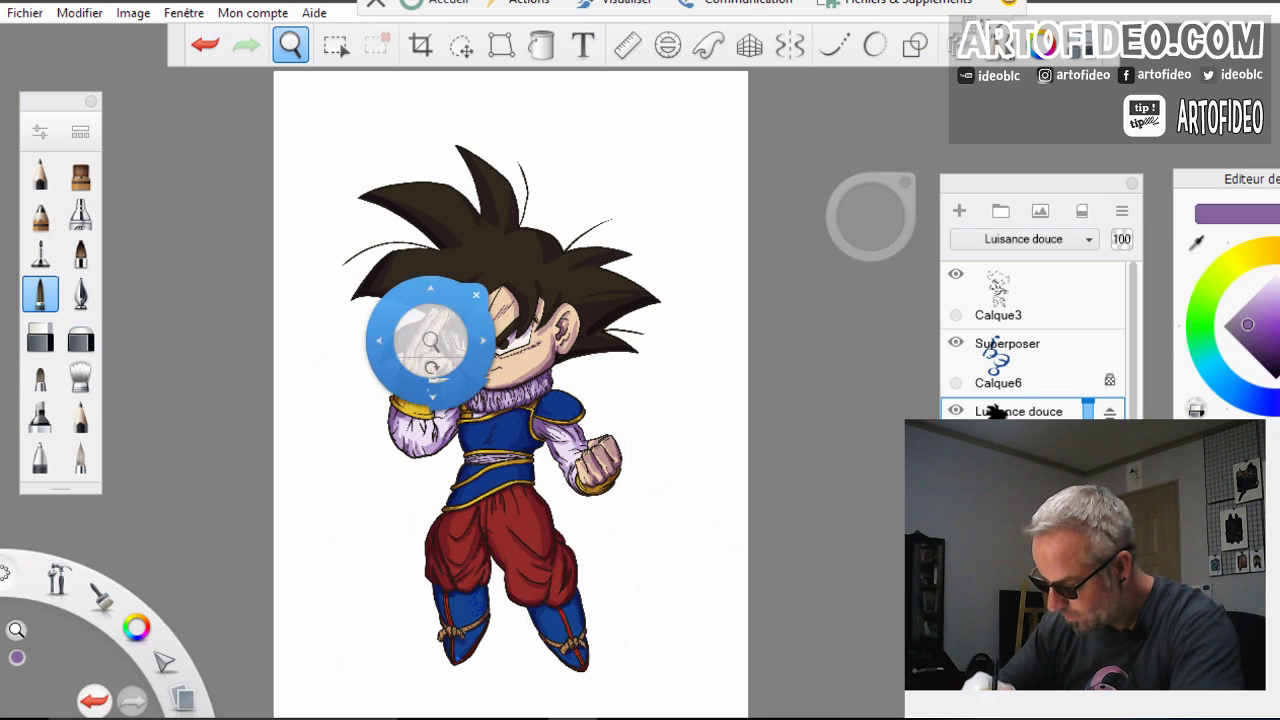
pyautogui.moveTo(442, 392); pyautogui.dragTo(600, 385)
pyautogui.press('Escape')
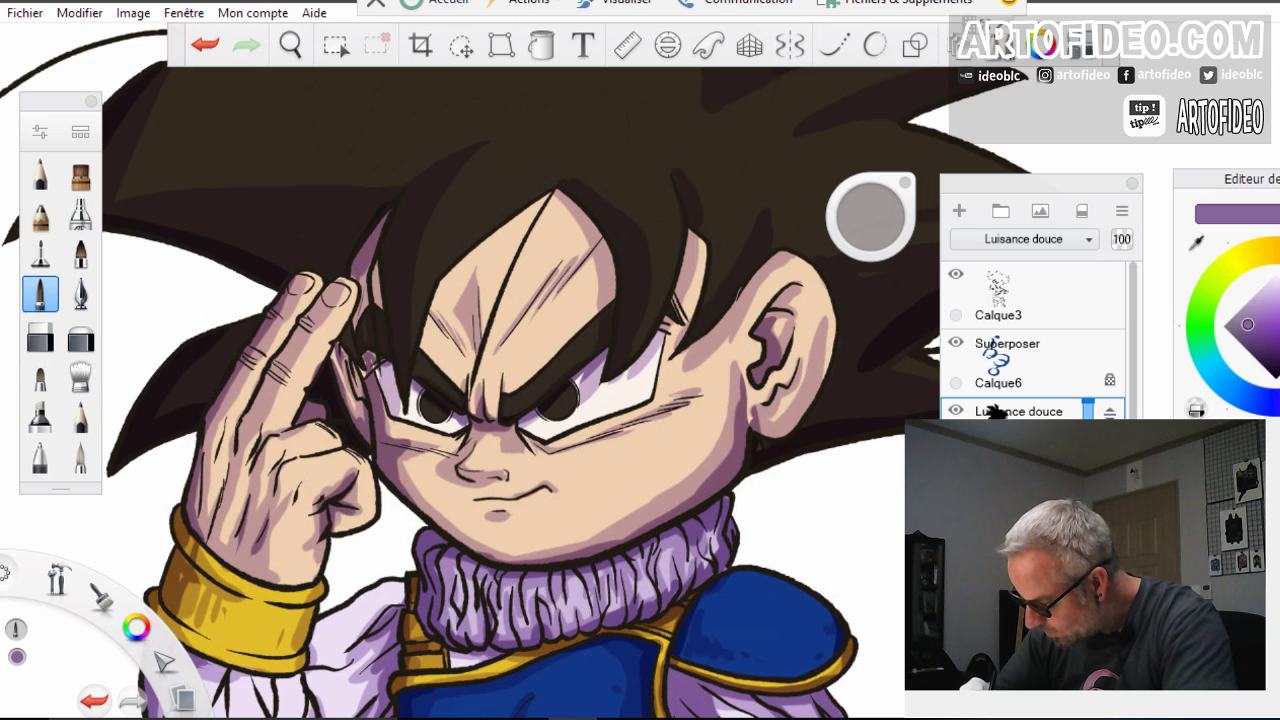
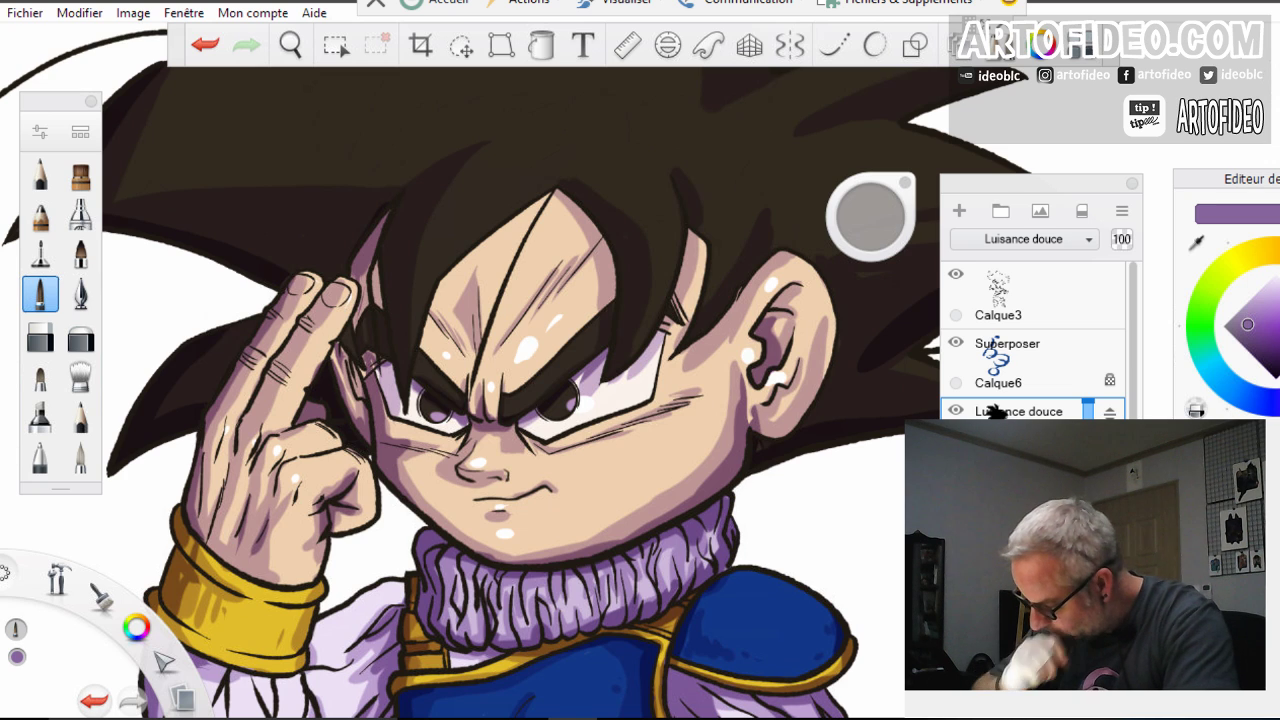
# Brush small bright highlights on the gold wristband, the gold trim, the shoulder pad and the blue chest and waist armour
pyautogui.click(290, 44)
pyautogui.click(411, 317)
pyautogui.moveTo(411, 317); pyautogui.dragTo(375, 375)
pyautogui.moveTo(721, 678)
pyautogui.mouseDown()
pyautogui.moveTo(610, 473)
pyautogui.moveTo(645, 428)
pyautogui.mouseUp()
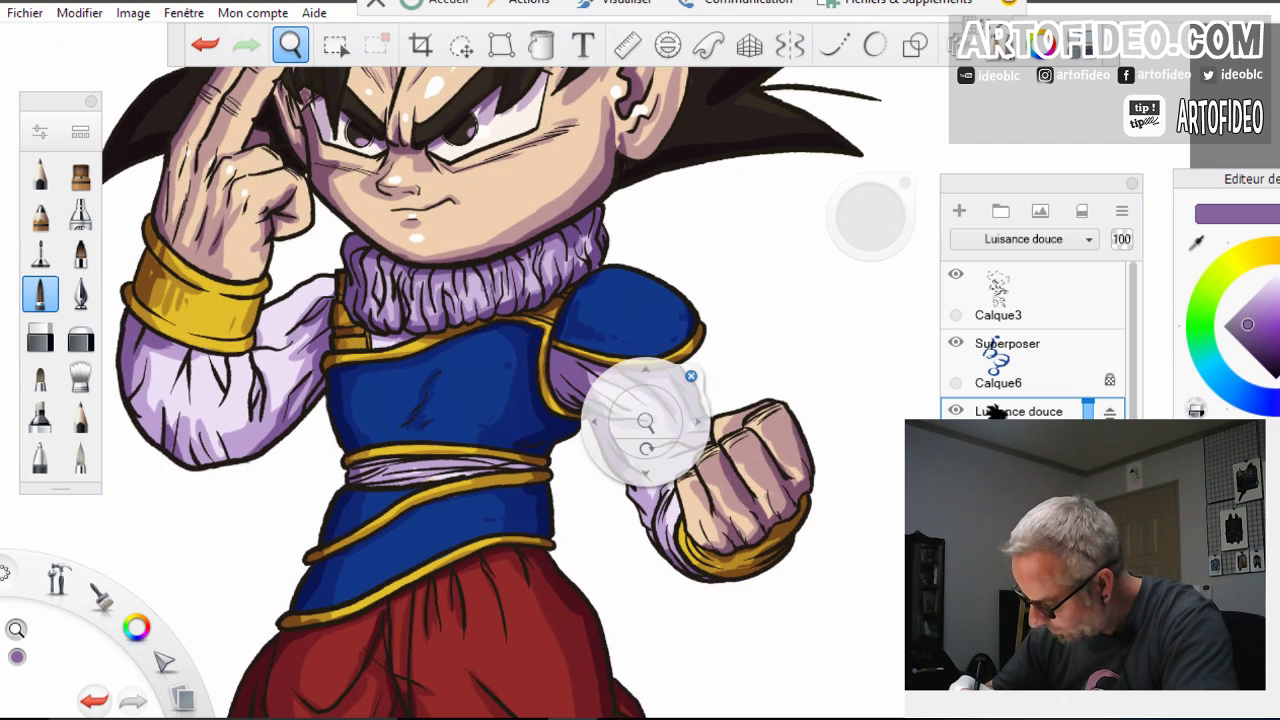
pyautogui.click(691, 375)
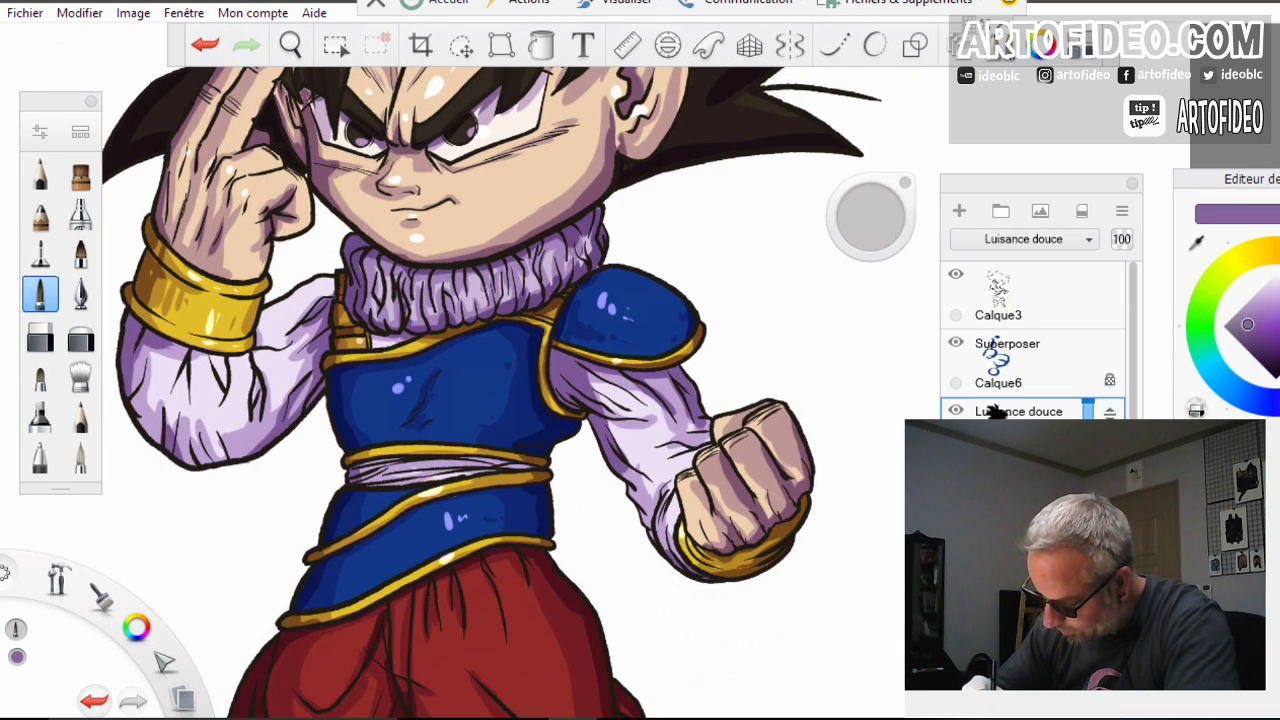
# Switch to the airbrush, adjust its size and spray soft highlights over the blue chest armour and shoulder pad
pyautogui.press('space')
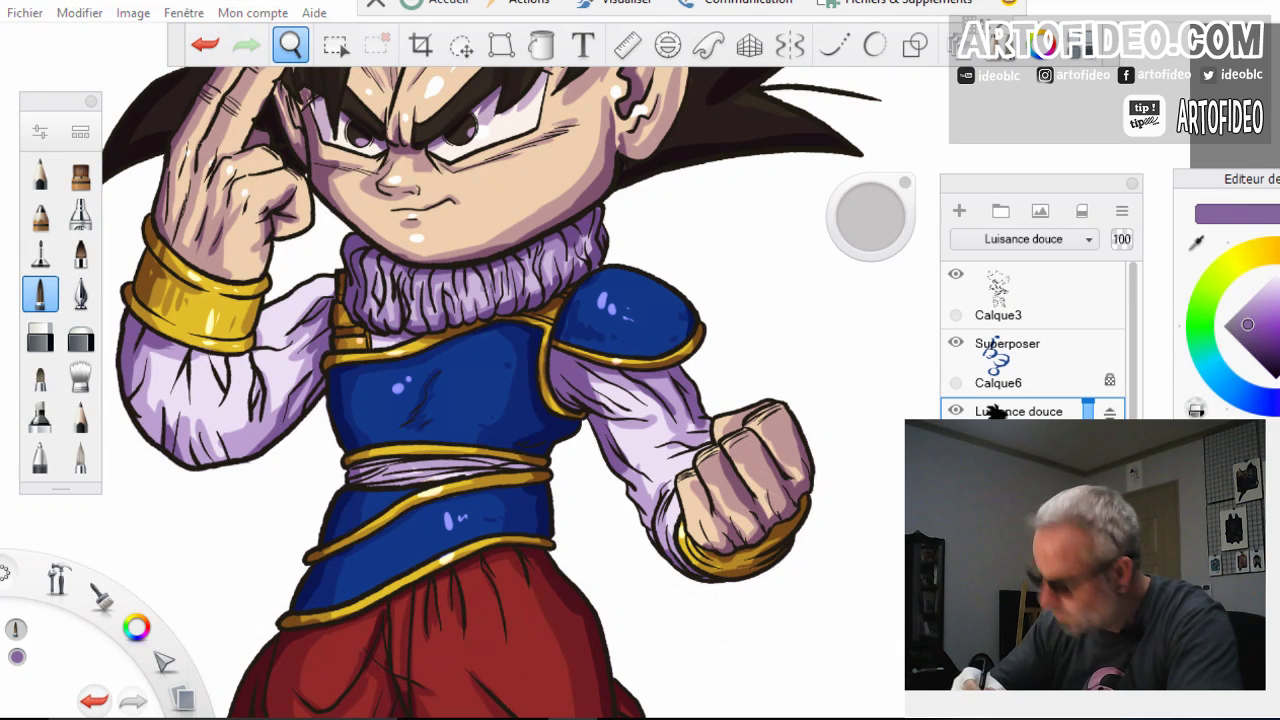
pyautogui.moveTo(558, 717); pyautogui.dragTo(603, 391)
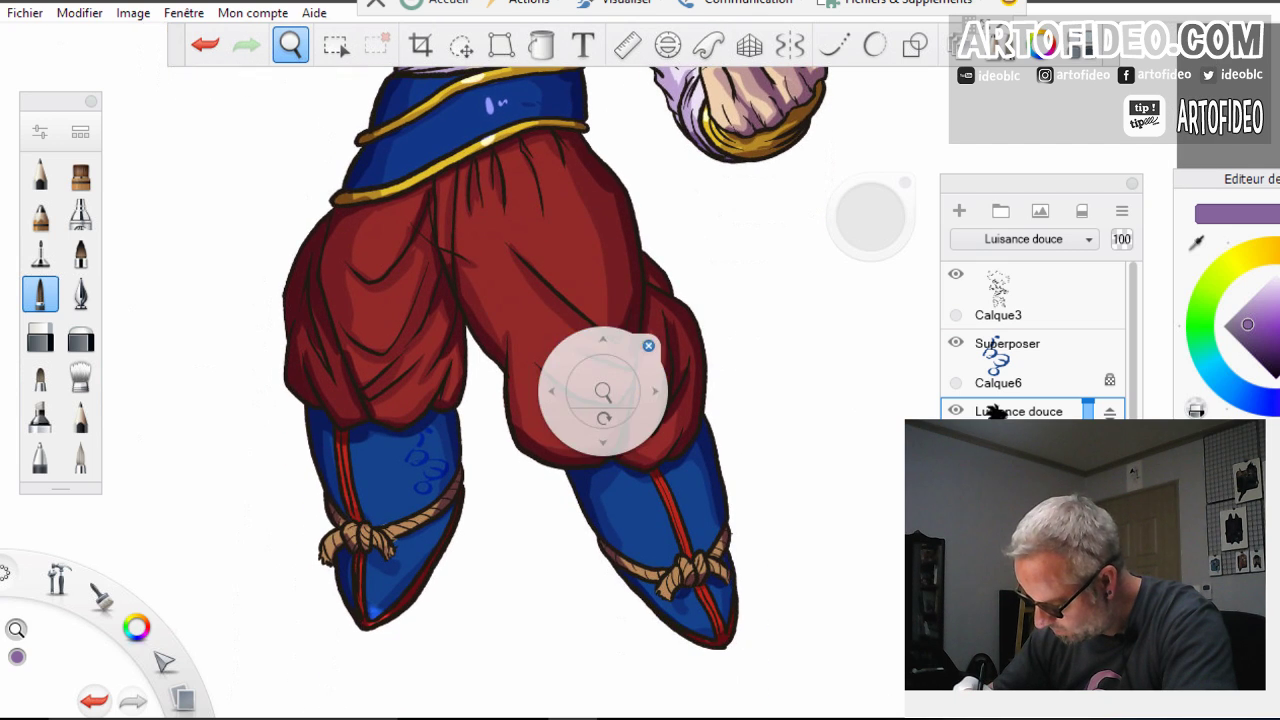
pyautogui.click(648, 346)
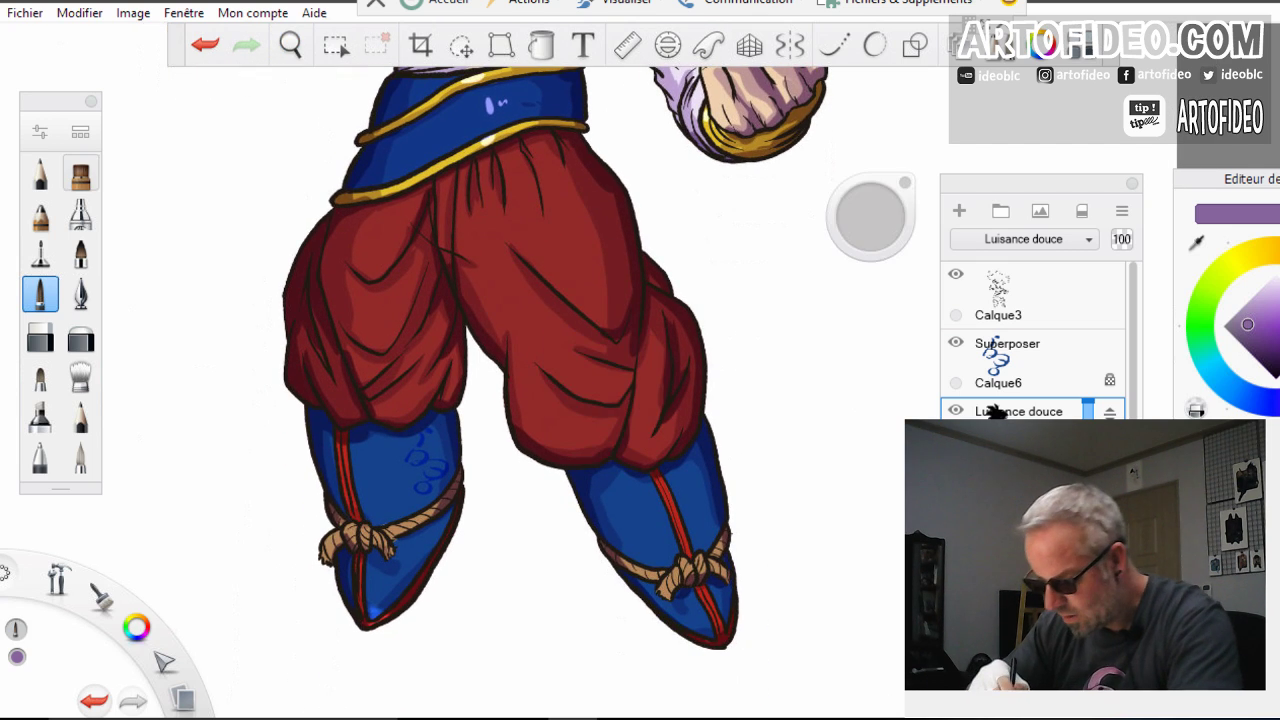
pyautogui.click(81, 174)
pyautogui.press('space')
pyautogui.moveTo(350, 158); pyautogui.dragTo(508, 465)
pyautogui.moveTo(499, 370); pyautogui.dragTo(451, 565)
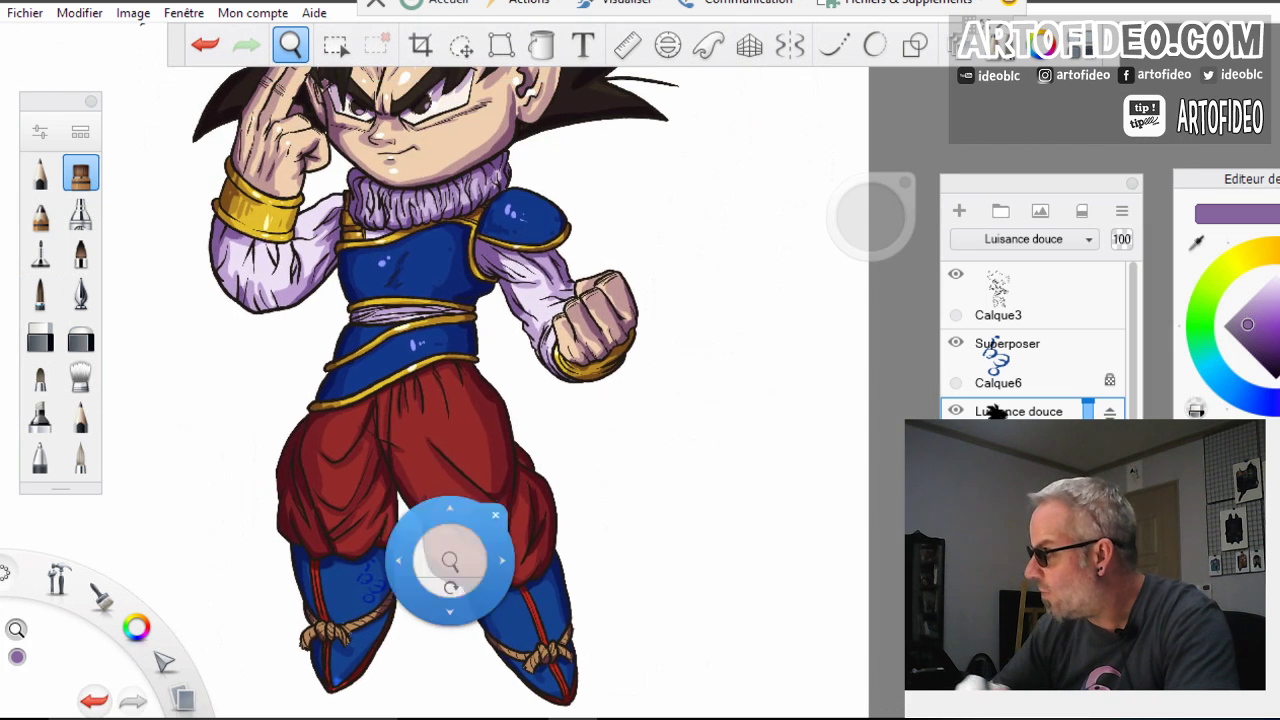
pyautogui.moveTo(538, 281); pyautogui.dragTo(530, 492)
pyautogui.click(440, 335)
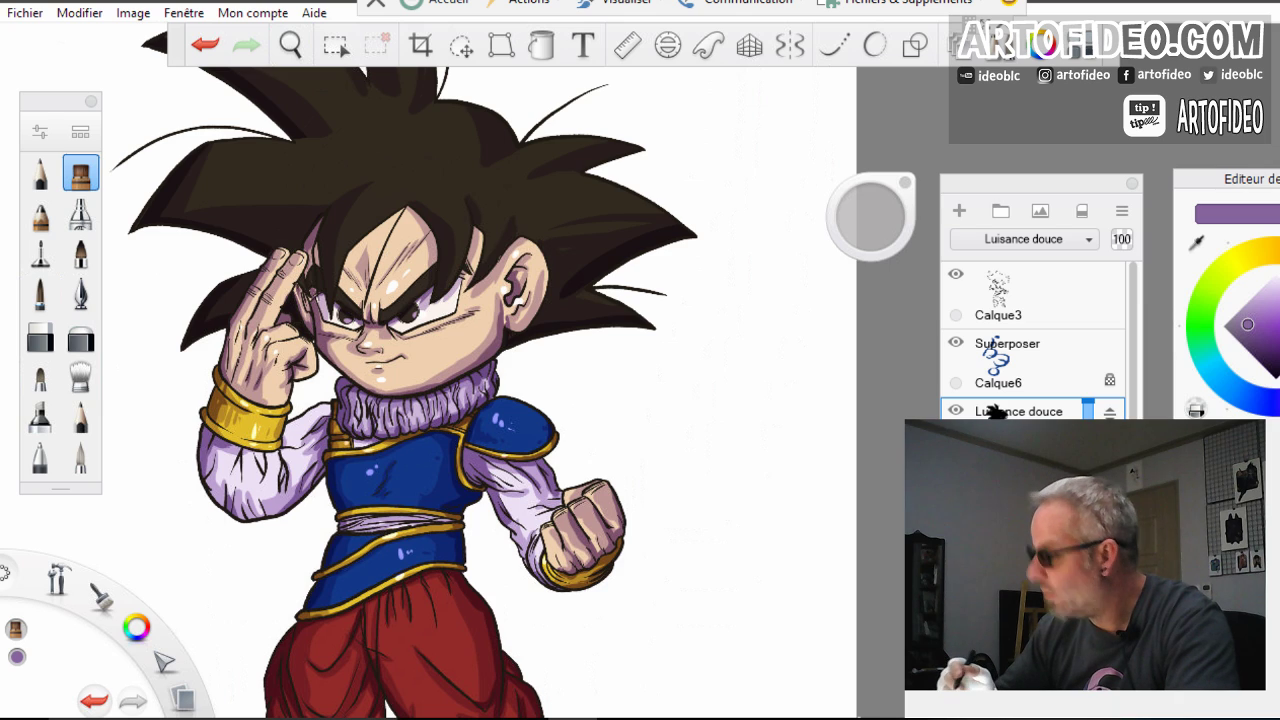
pyautogui.moveTo(874, 219); pyautogui.dragTo(876, 198)
pyautogui.press(']')
pyautogui.press(']')
pyautogui.press(']')
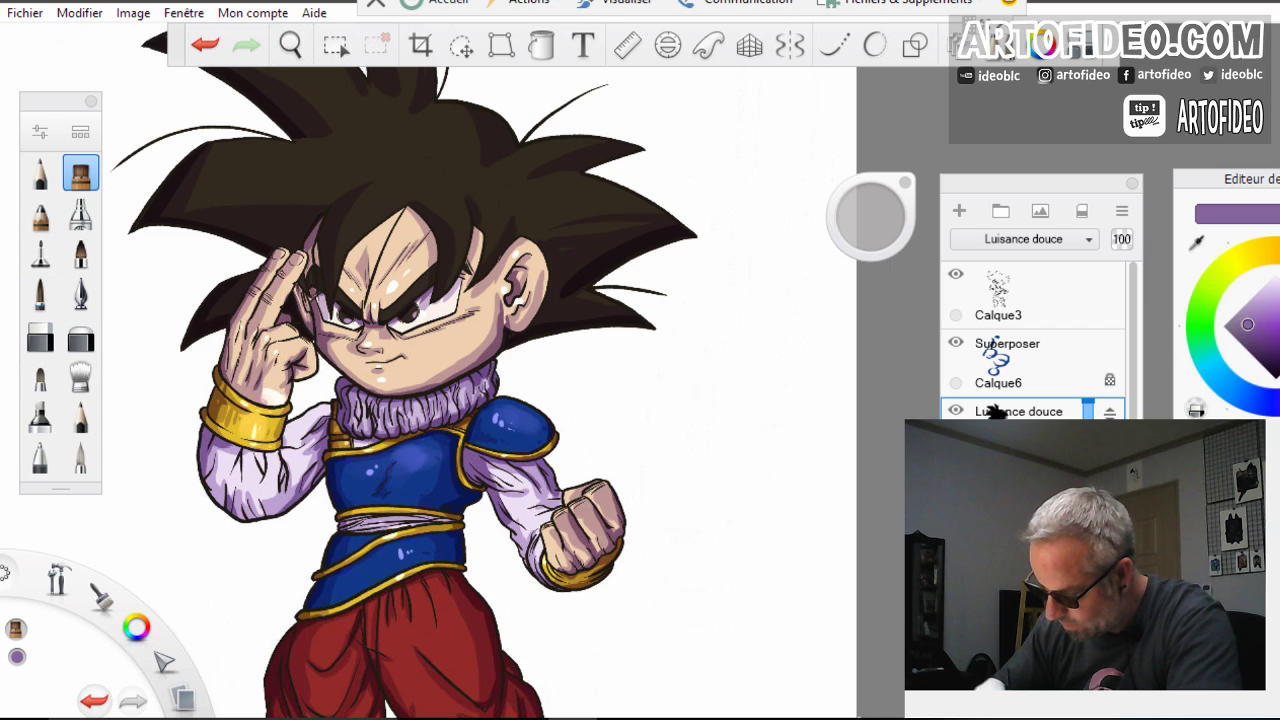
# Airbrush soft purple highlights along the hair, from the side and crown locks to the two tall top spikes
pyautogui.moveTo(232, 162); pyautogui.dragTo(461, 134)
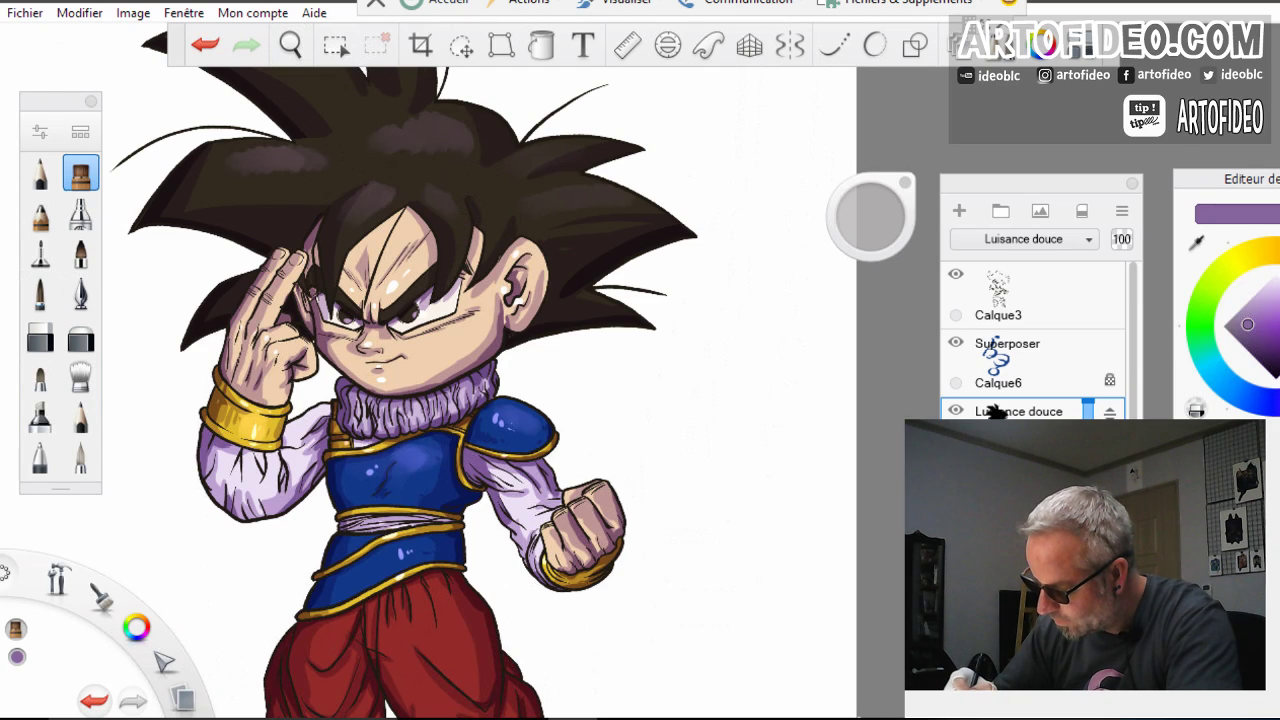
pyautogui.click(290, 45)
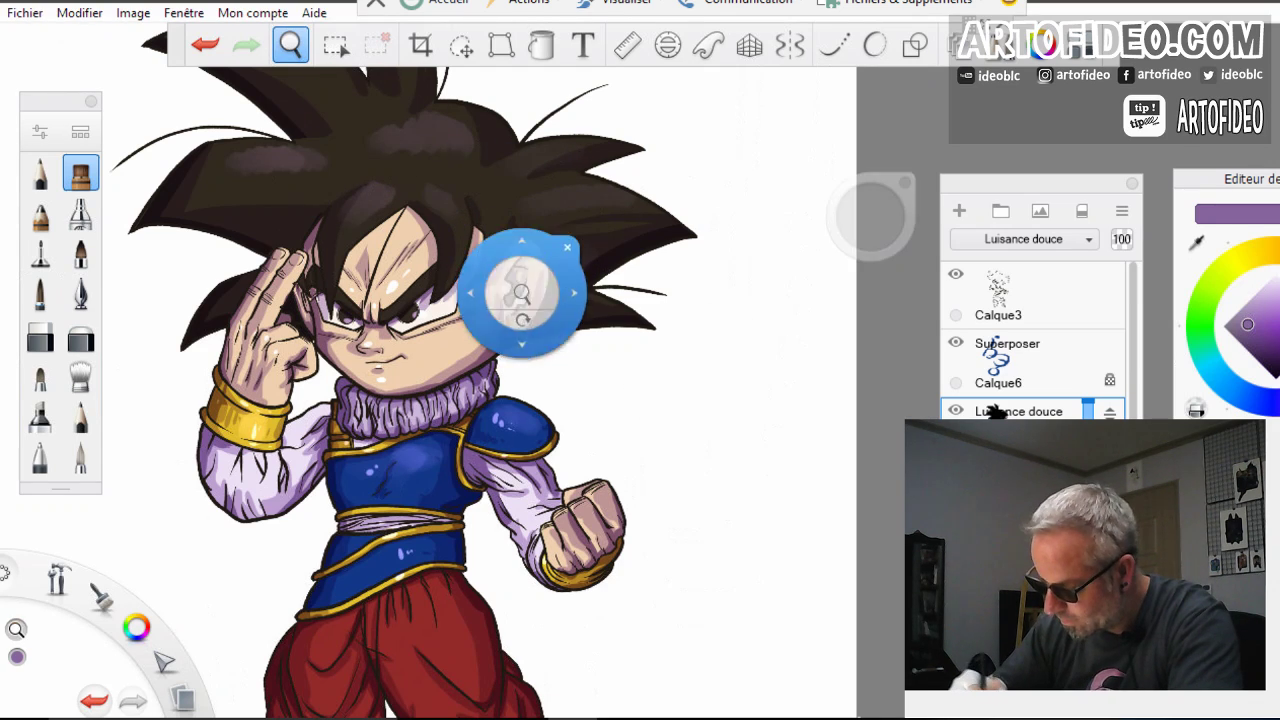
pyautogui.moveTo(512, 287); pyautogui.dragTo(446, 369)
pyautogui.click(494, 326)
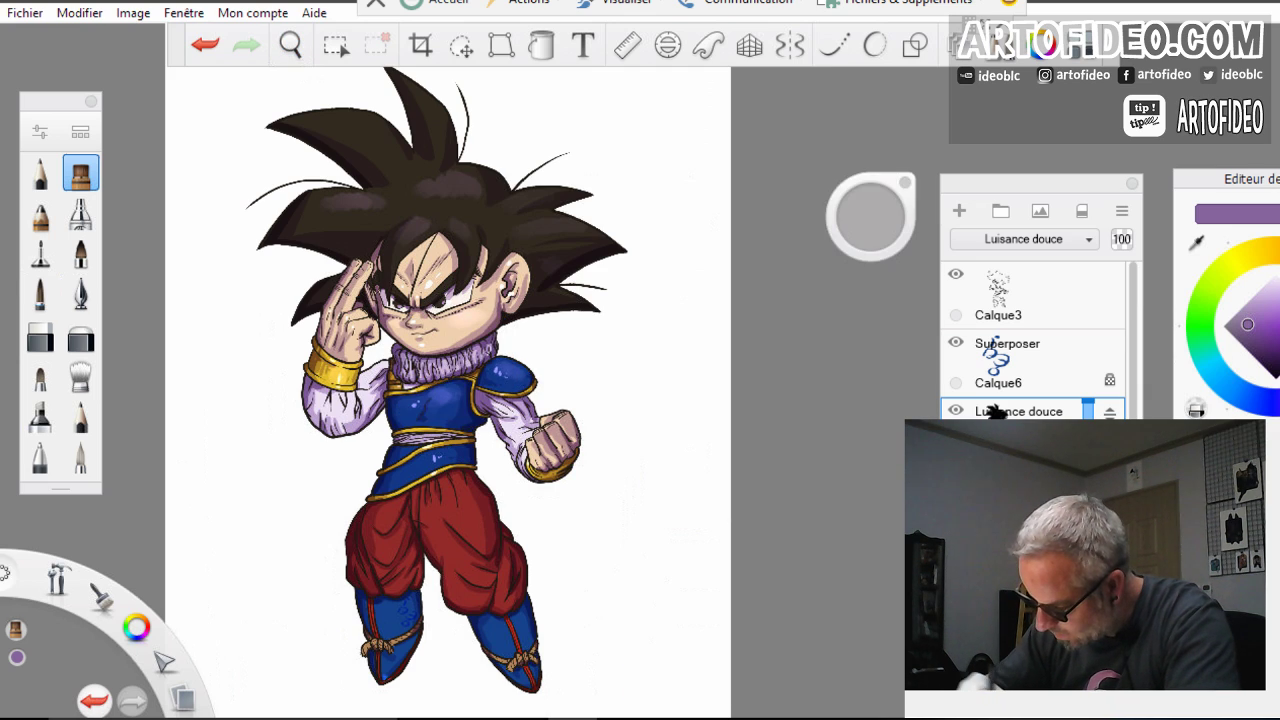
pyautogui.moveTo(870, 216); pyautogui.dragTo(902, 216)
pyautogui.moveTo(320, 113); pyautogui.dragTo(397, 153)
pyautogui.moveTo(361, 114); pyautogui.dragTo(392, 146)
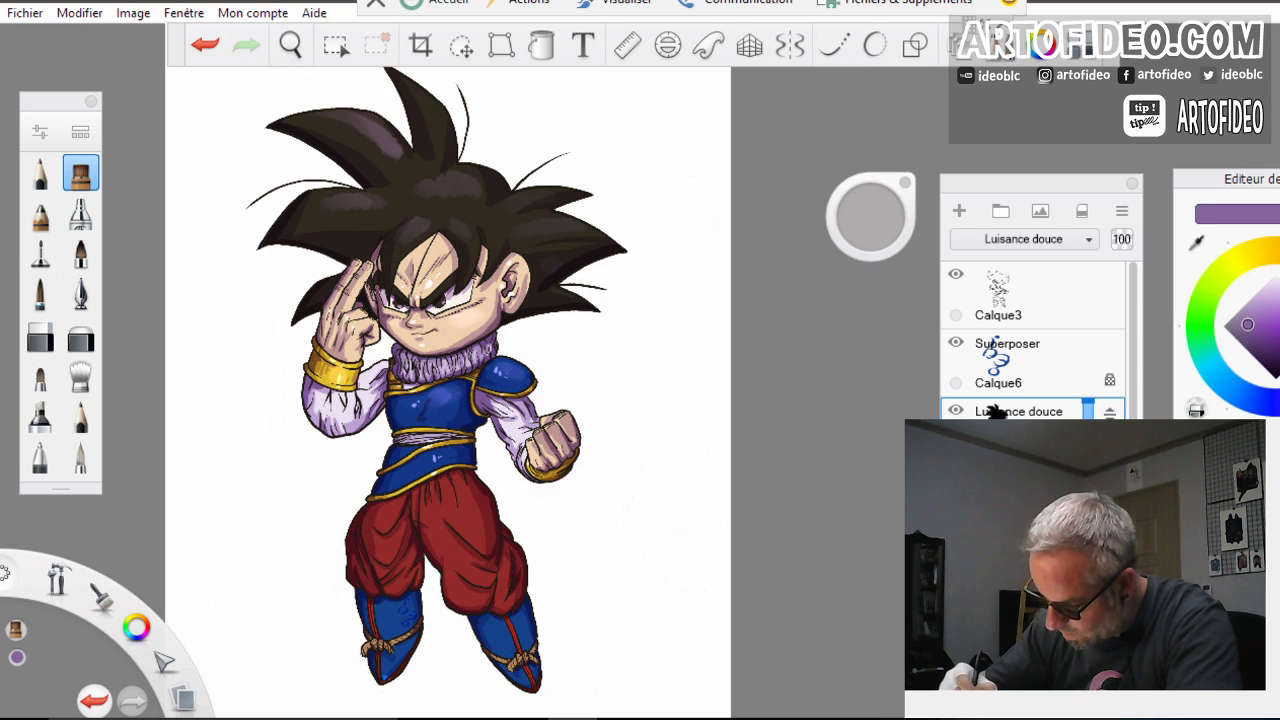
pyautogui.moveTo(429, 103); pyautogui.dragTo(442, 139)
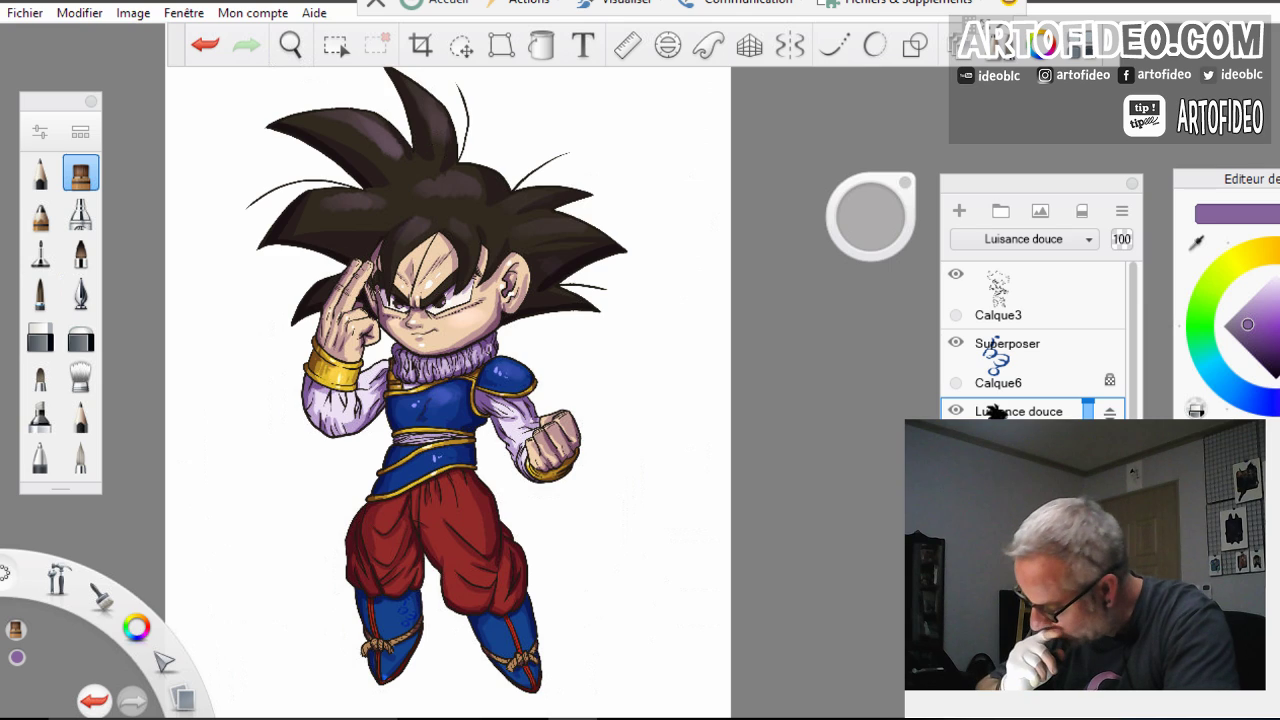
# Airbrush soft highlights on the red trousers and the blue armour, undoing the first attempt on the trousers
pyautogui.moveTo(446, 496); pyautogui.dragTo(466, 514)
pyautogui.hotkey('ctrl', 'z')
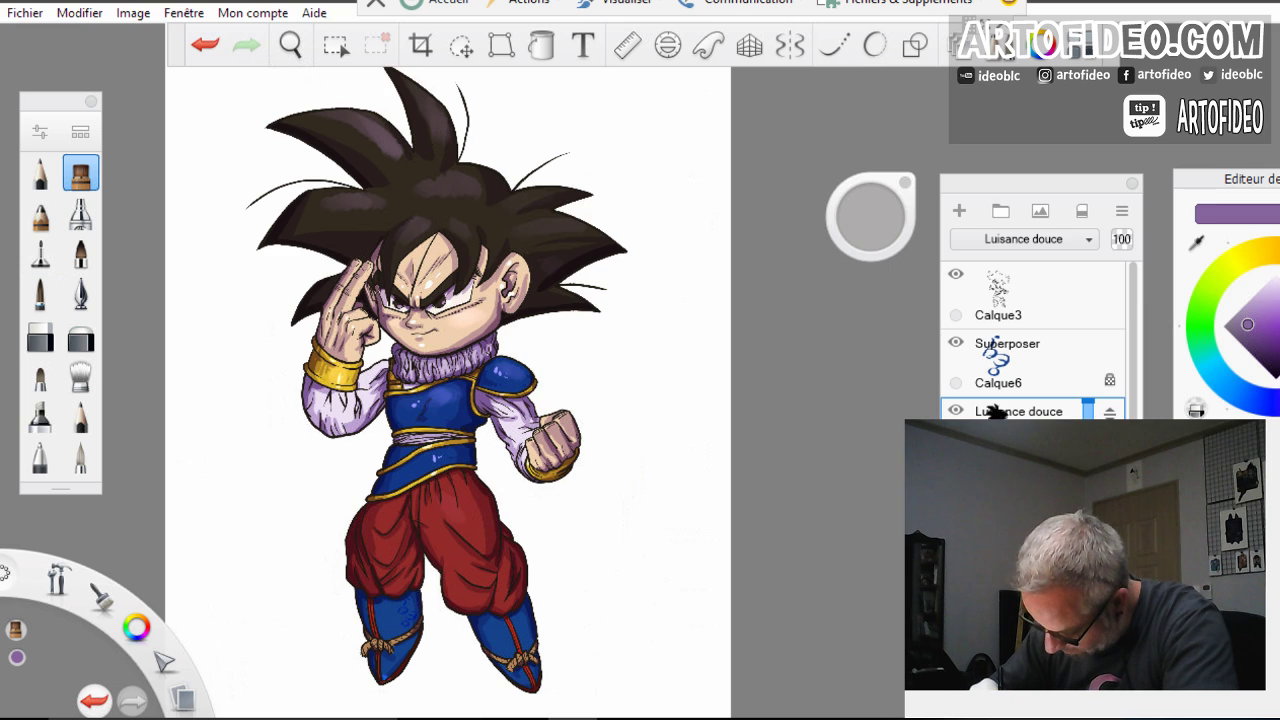
pyautogui.hotkey('ctrl', 'z')
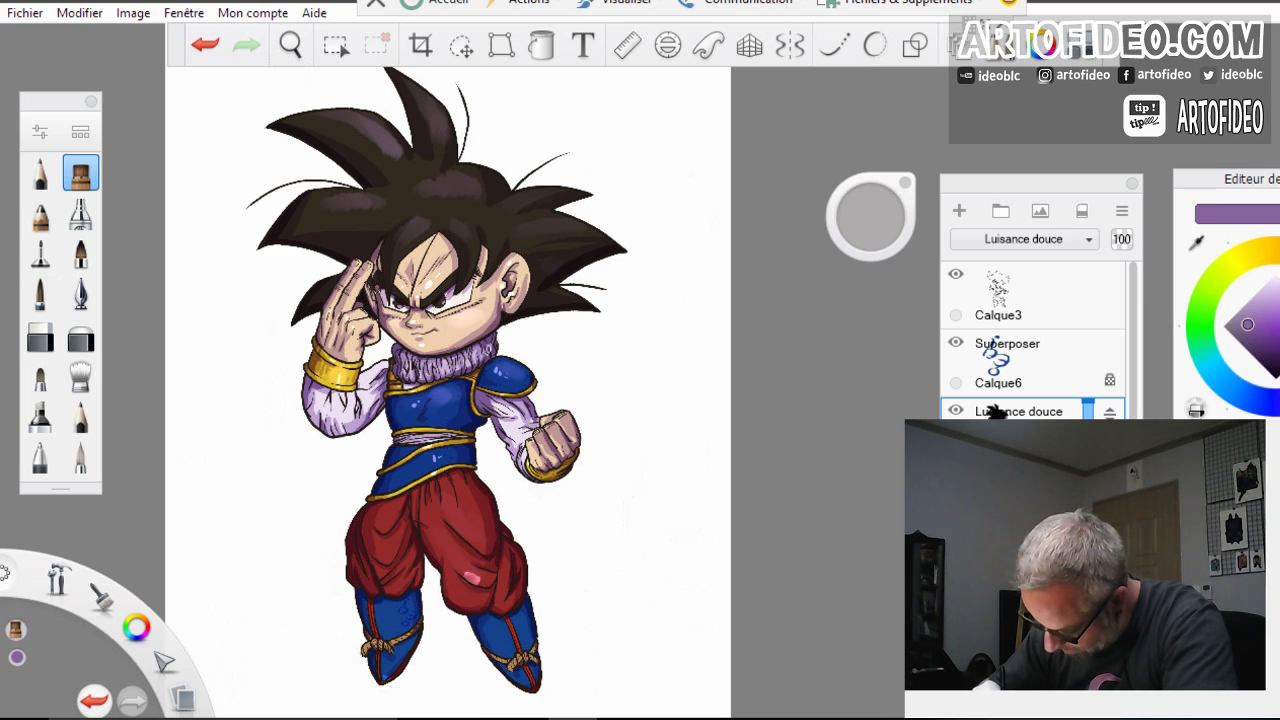
pyautogui.moveTo(465, 600); pyautogui.dragTo(497, 590)
pyautogui.moveTo(371, 534); pyautogui.dragTo(400, 525)
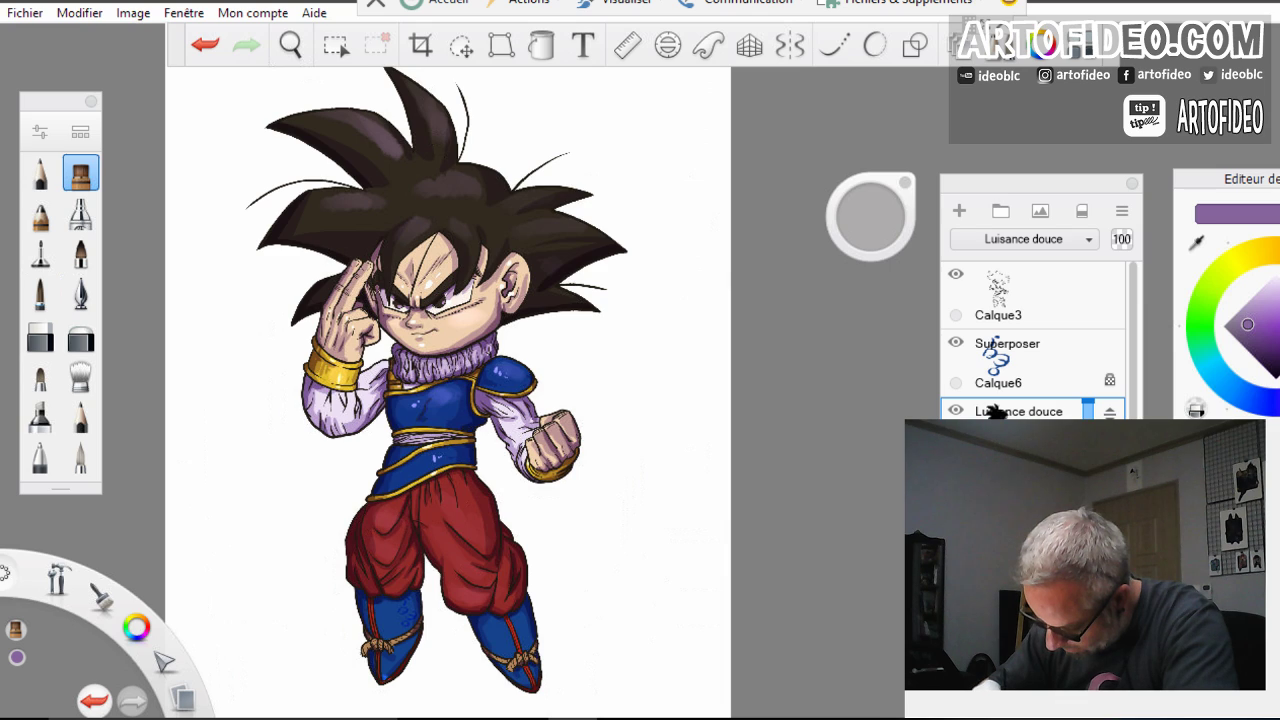
pyautogui.moveTo(401, 478); pyautogui.dragTo(409, 472)
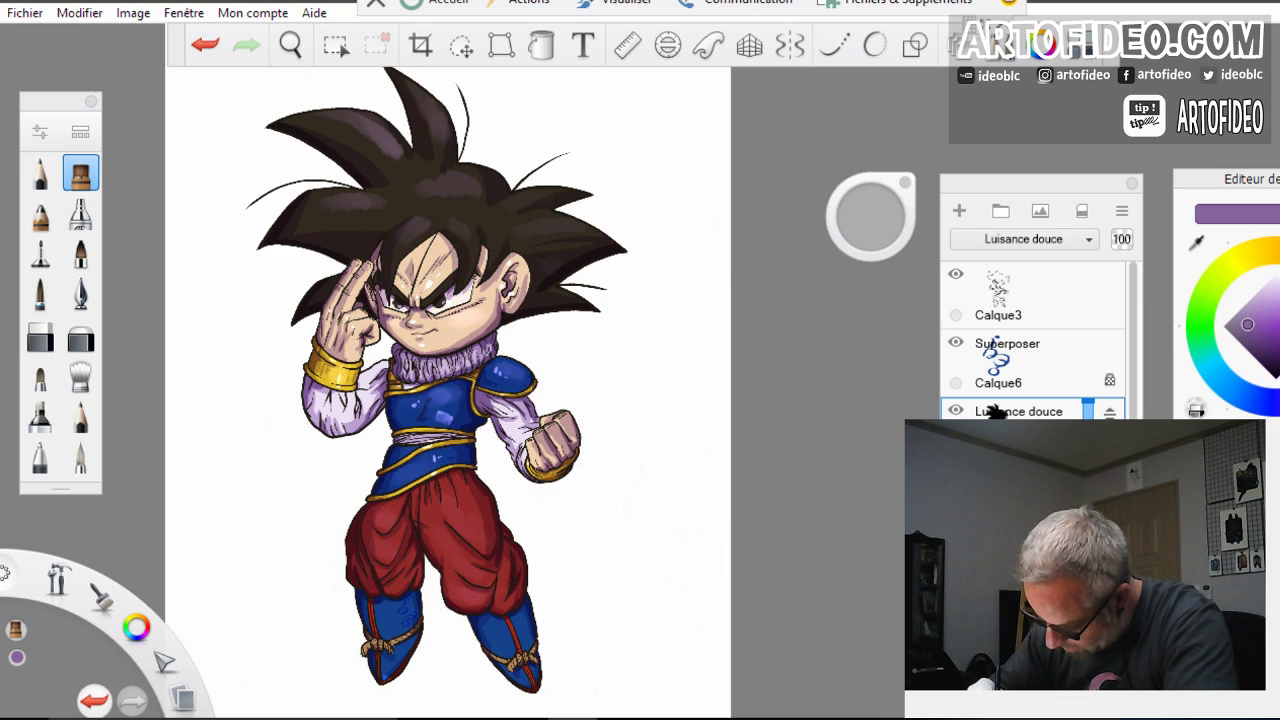
pyautogui.moveTo(404, 406); pyautogui.dragTo(448, 390)
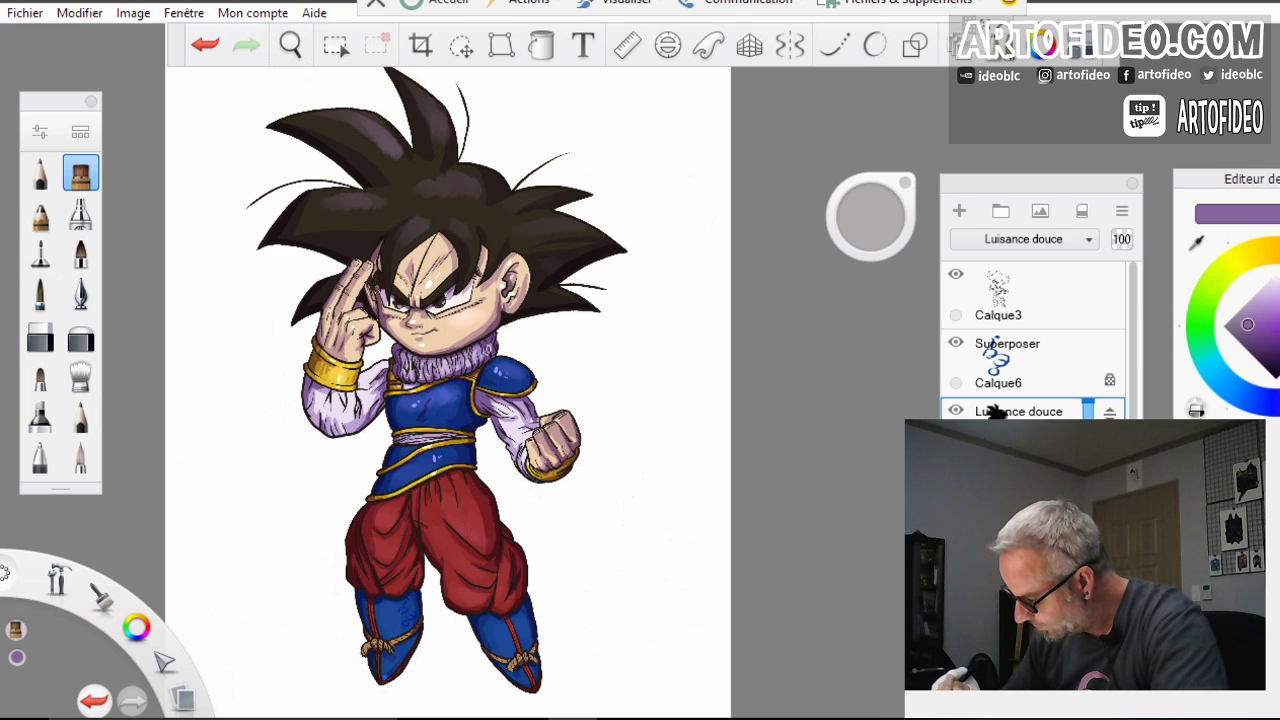
# Activate the Normal-mode colour layer and select the whites of both eyes with the Magic Wand in add mode
pyautogui.moveTo(1036, 184); pyautogui.dragTo(1040, 125)
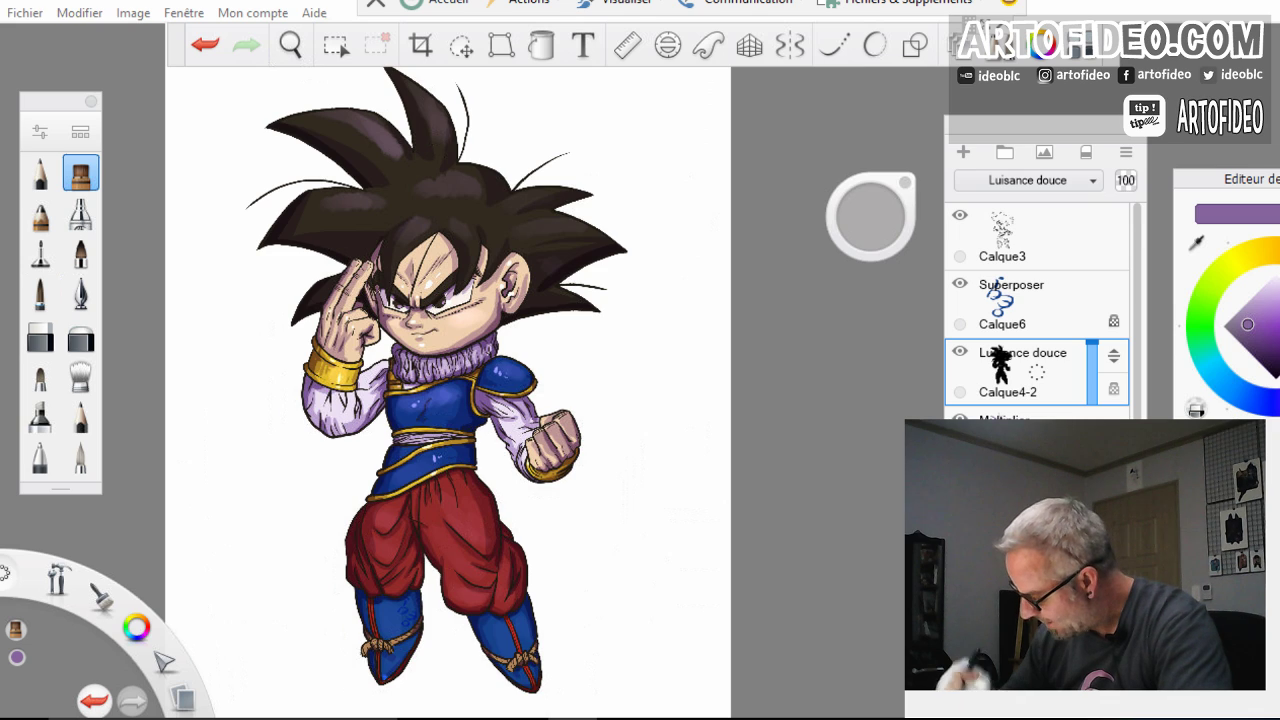
pyautogui.click(1037, 508)
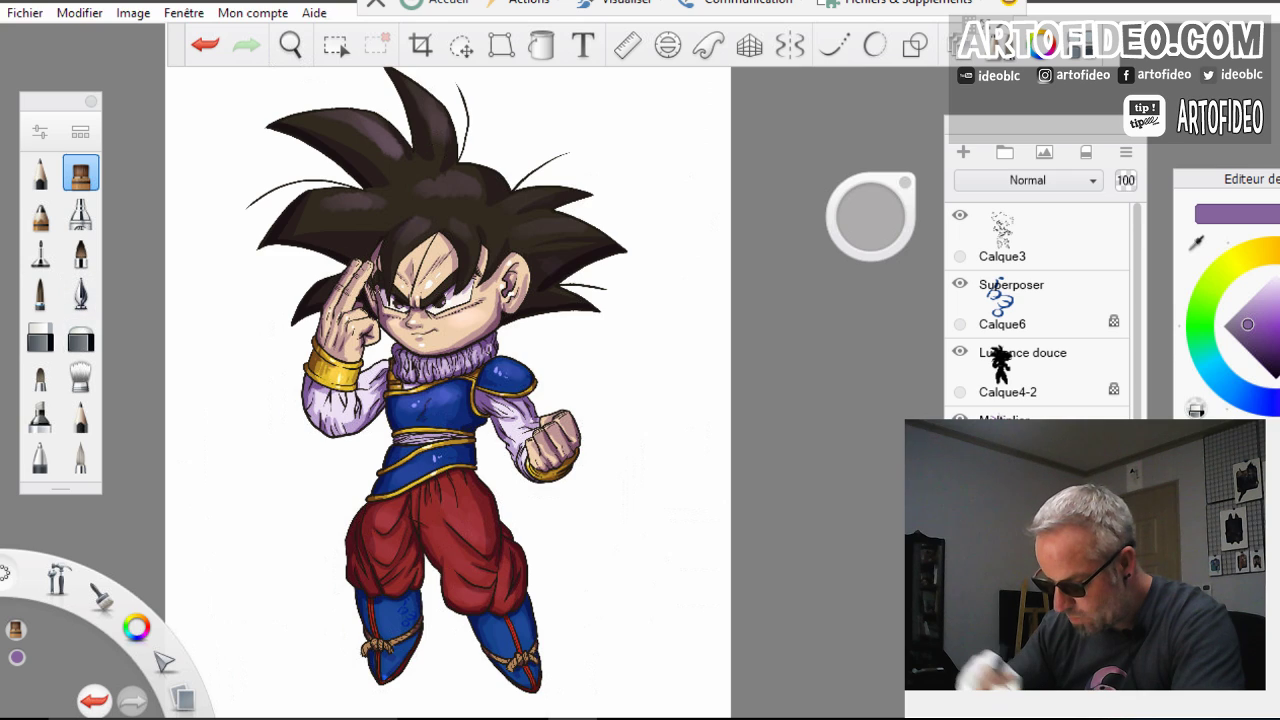
pyautogui.click(335, 44)
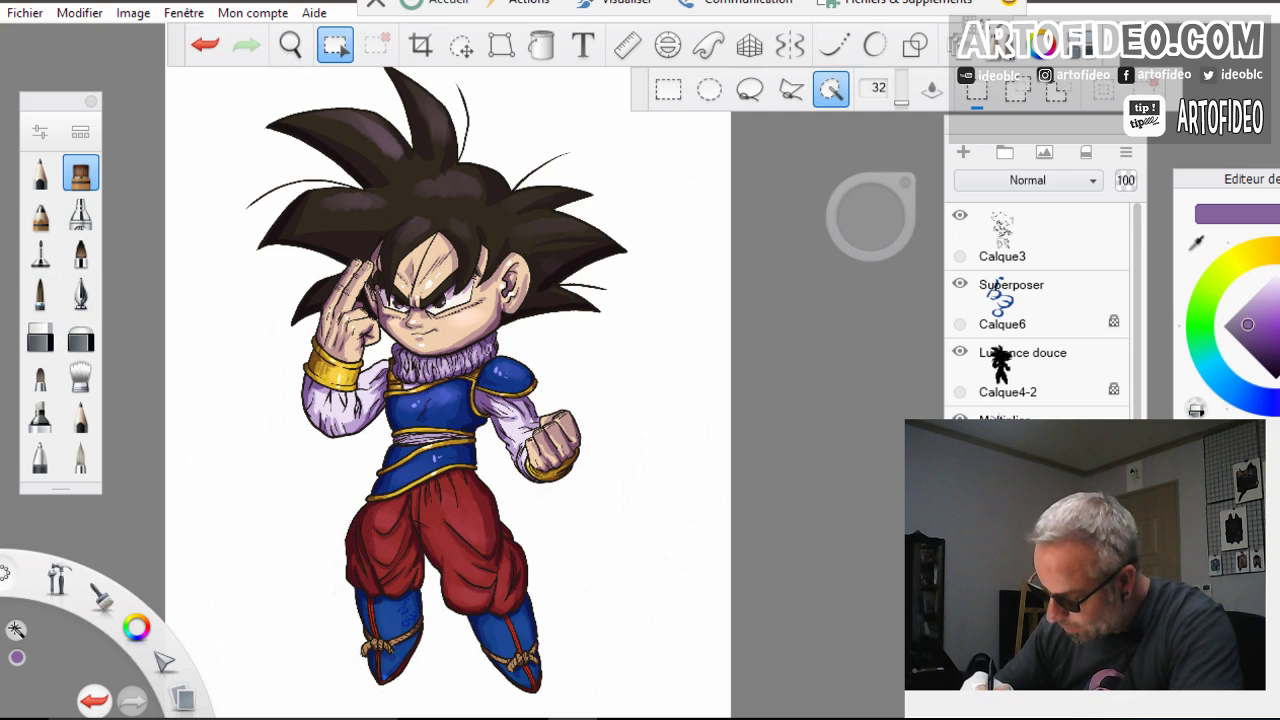
pyautogui.click(392, 300)
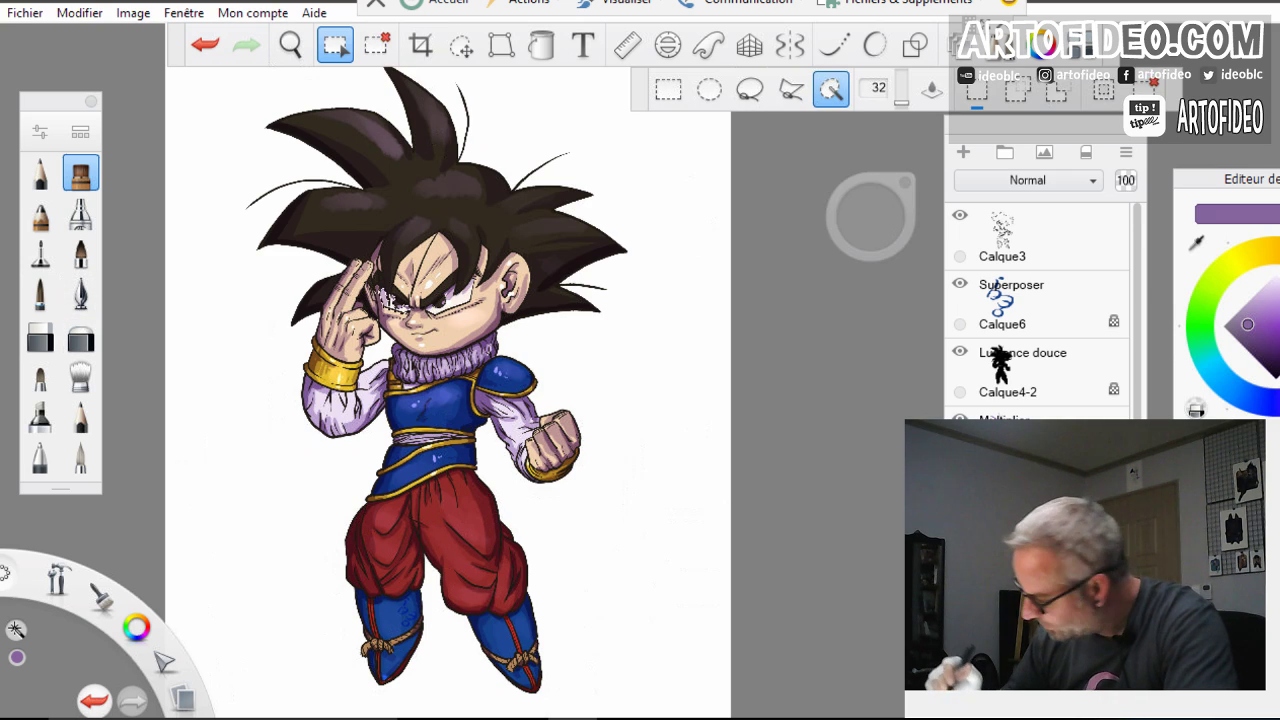
pyautogui.click(1017, 90)
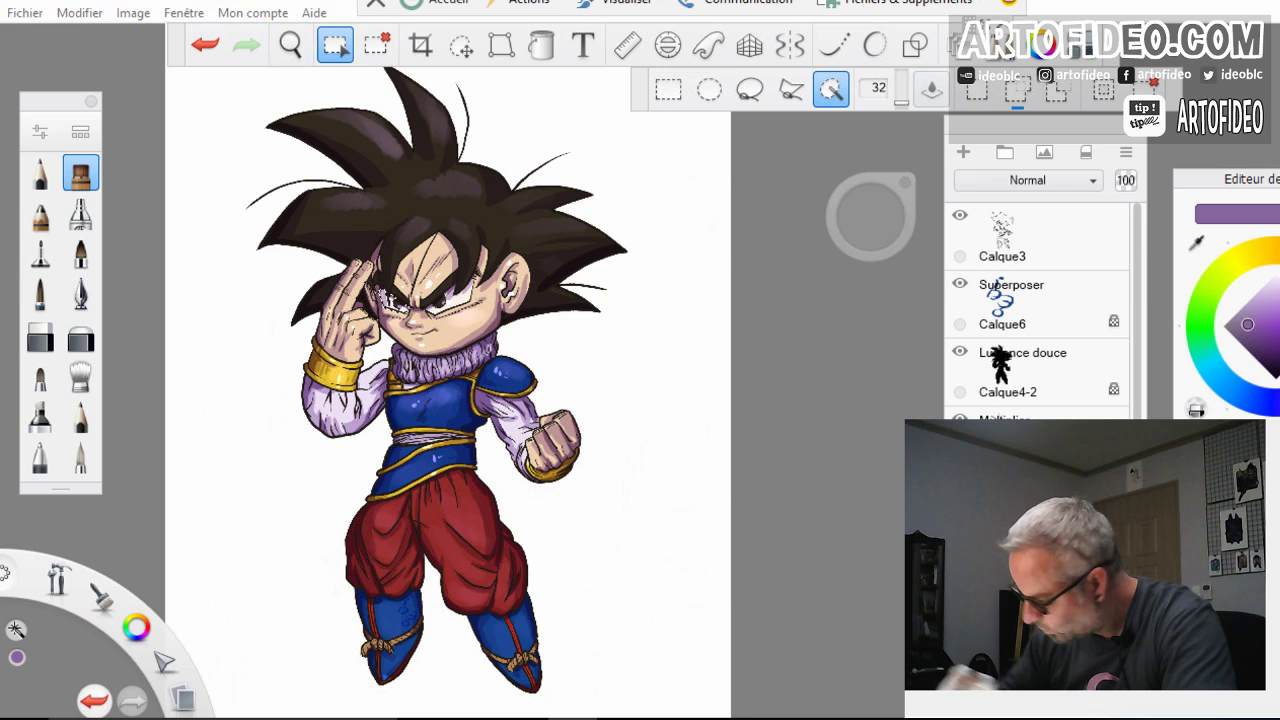
pyautogui.click(460, 295)
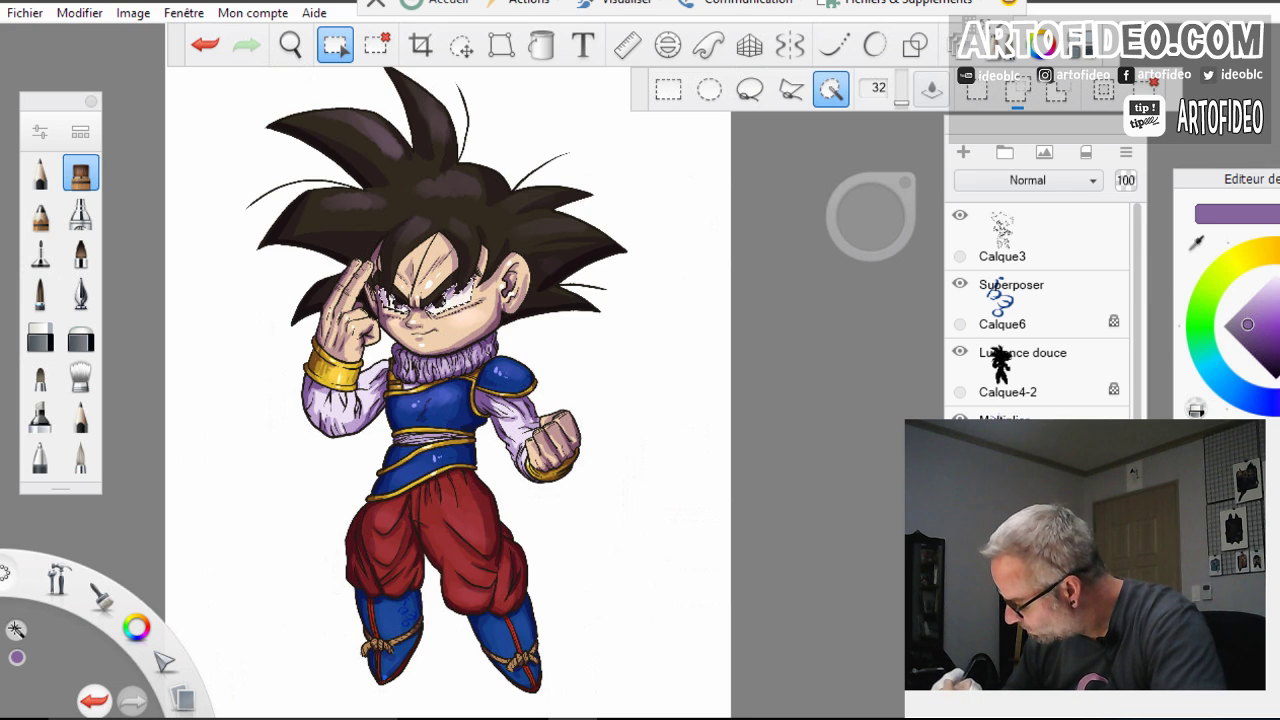
# Set a greyish-blue brush colour and shade the outer part of the eye white beside the raised hand
pyautogui.click(81, 173)
pyautogui.click(1240, 317)
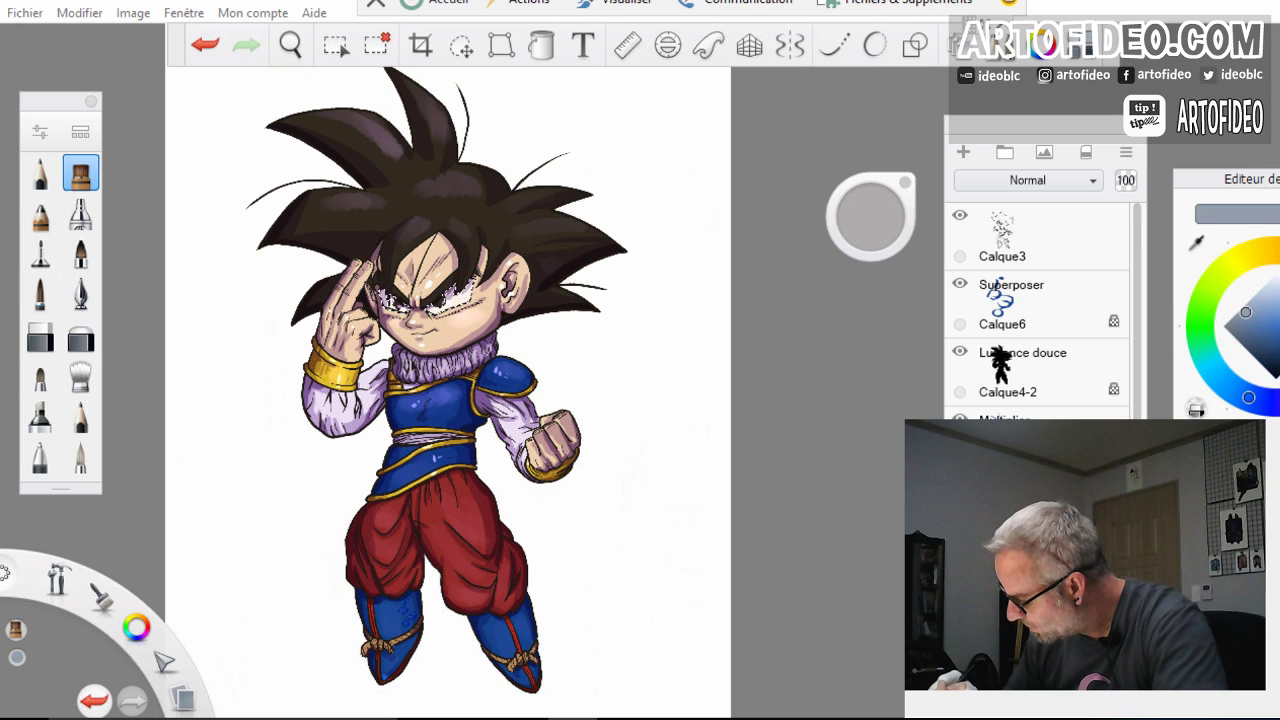
pyautogui.moveTo(862, 215); pyautogui.dragTo(862, 264)
pyautogui.click(291, 45)
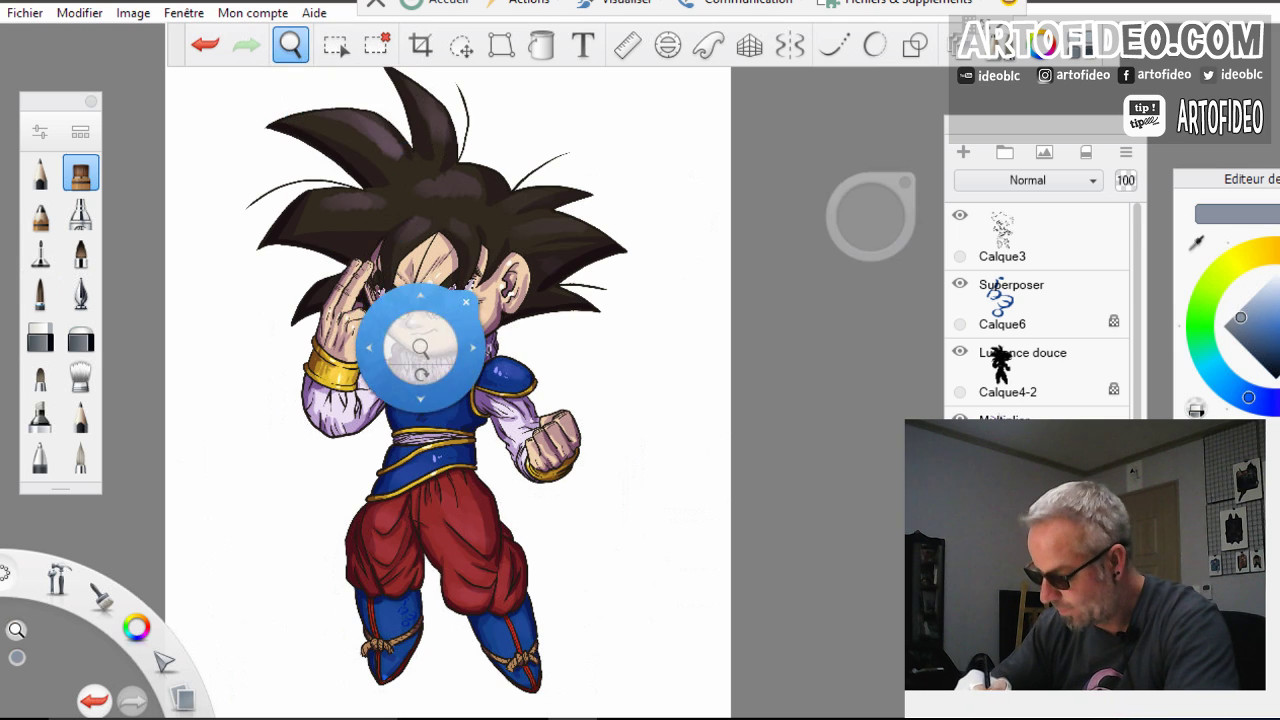
pyautogui.moveTo(423, 350); pyautogui.dragTo(571, 431)
pyautogui.click(617, 388)
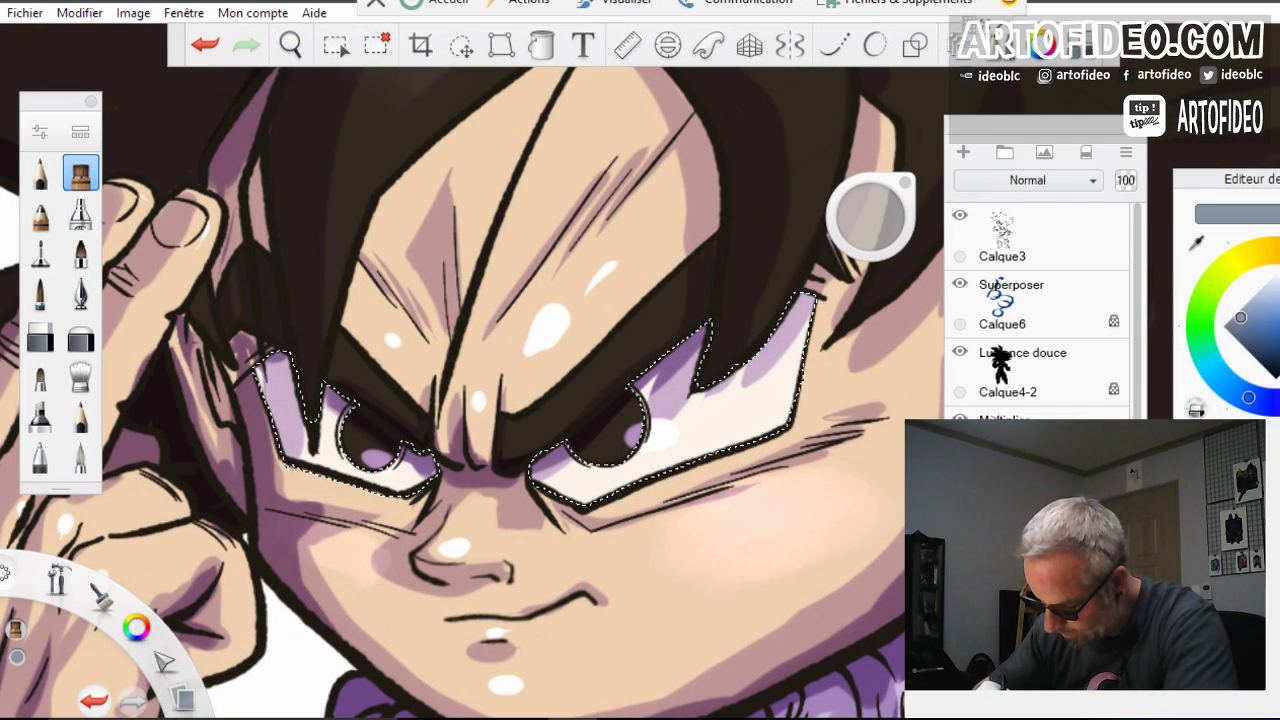
pyautogui.moveTo(268, 366); pyautogui.dragTo(294, 446)
pyautogui.moveTo(296, 392)
pyautogui.mouseDown()
pyautogui.moveTo(288, 454)
pyautogui.moveTo(328, 465)
pyautogui.mouseUp()
# Shade the white of the eye nearer the ear with greyish blue, along its outer end, upper edge and inner corner
pyautogui.moveTo(790, 324); pyautogui.dragTo(770, 428)
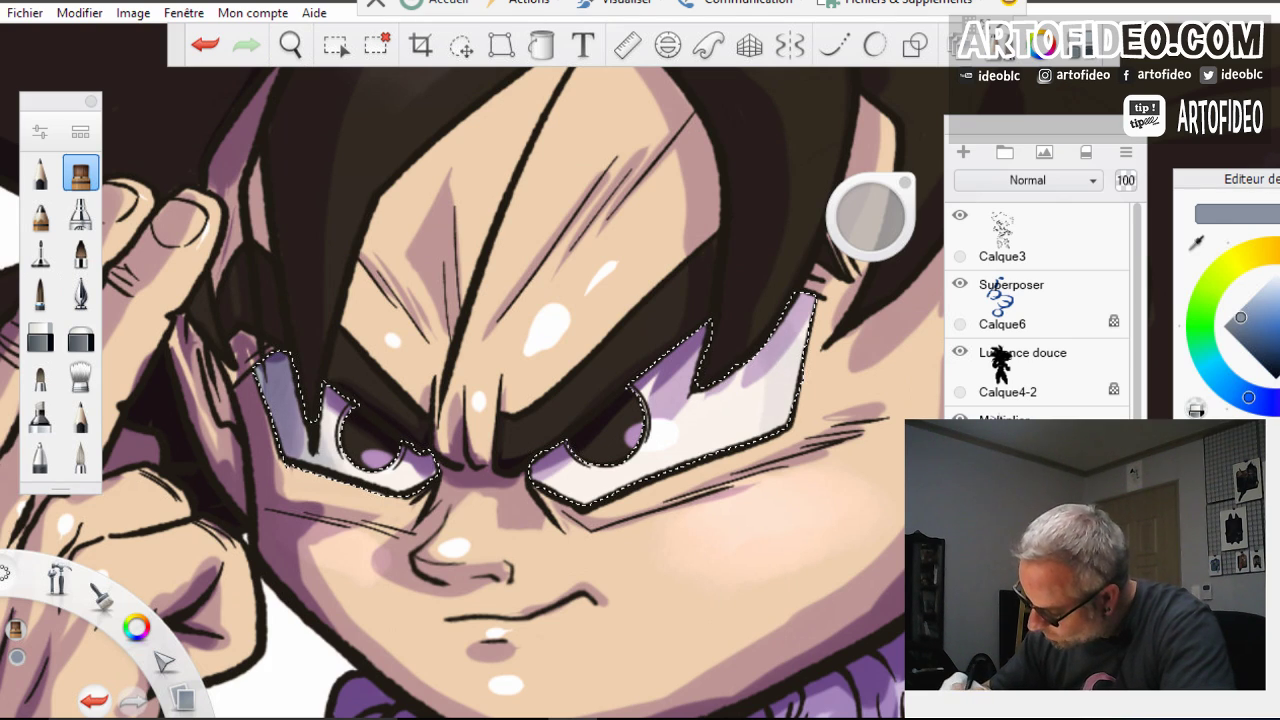
pyautogui.moveTo(806, 298); pyautogui.dragTo(792, 336)
pyautogui.moveTo(760, 410); pyautogui.dragTo(752, 436)
pyautogui.moveTo(758, 360)
pyautogui.mouseDown()
pyautogui.moveTo(752, 402)
pyautogui.moveTo(732, 422)
pyautogui.mouseUp()
pyautogui.moveTo(740, 392)
pyautogui.mouseDown()
pyautogui.moveTo(716, 444)
pyautogui.moveTo(730, 440)
pyautogui.mouseUp()
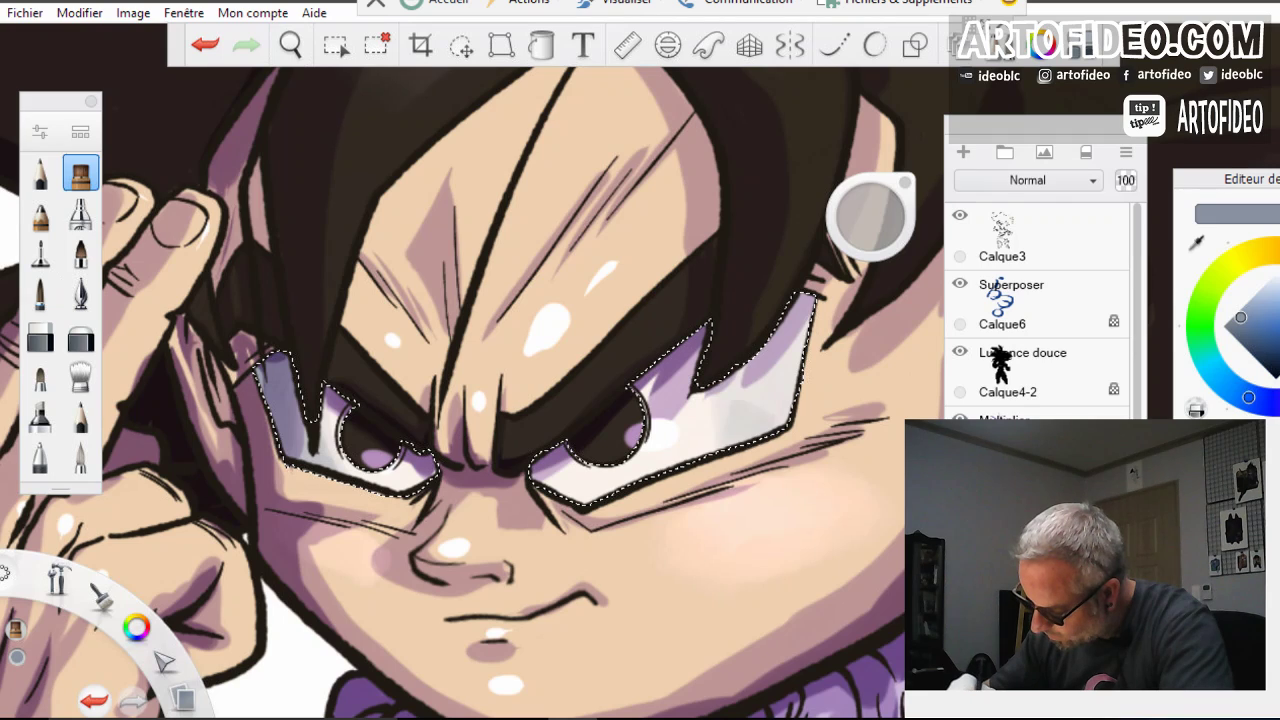
pyautogui.moveTo(780, 340); pyautogui.dragTo(734, 412)
pyautogui.moveTo(798, 336); pyautogui.dragTo(780, 426)
pyautogui.moveTo(806, 298)
pyautogui.mouseDown()
pyautogui.moveTo(790, 352)
pyautogui.moveTo(790, 322)
pyautogui.mouseUp()
pyautogui.moveTo(796, 354); pyautogui.dragTo(772, 428)
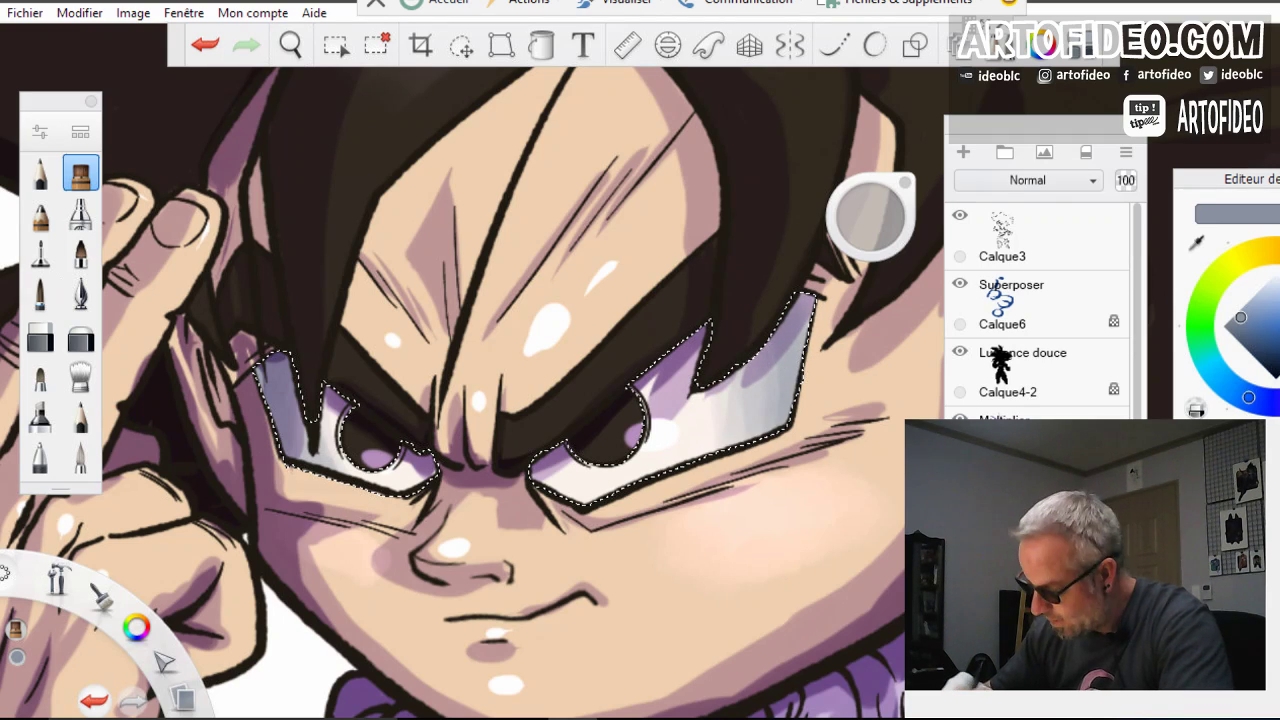
pyautogui.moveTo(694, 356)
pyautogui.mouseDown()
pyautogui.moveTo(646, 394)
pyautogui.moveTo(700, 432)
pyautogui.mouseUp()
pyautogui.moveTo(556, 460)
pyautogui.mouseDown()
pyautogui.moveTo(576, 495)
pyautogui.moveTo(565, 493)
pyautogui.mouseUp()
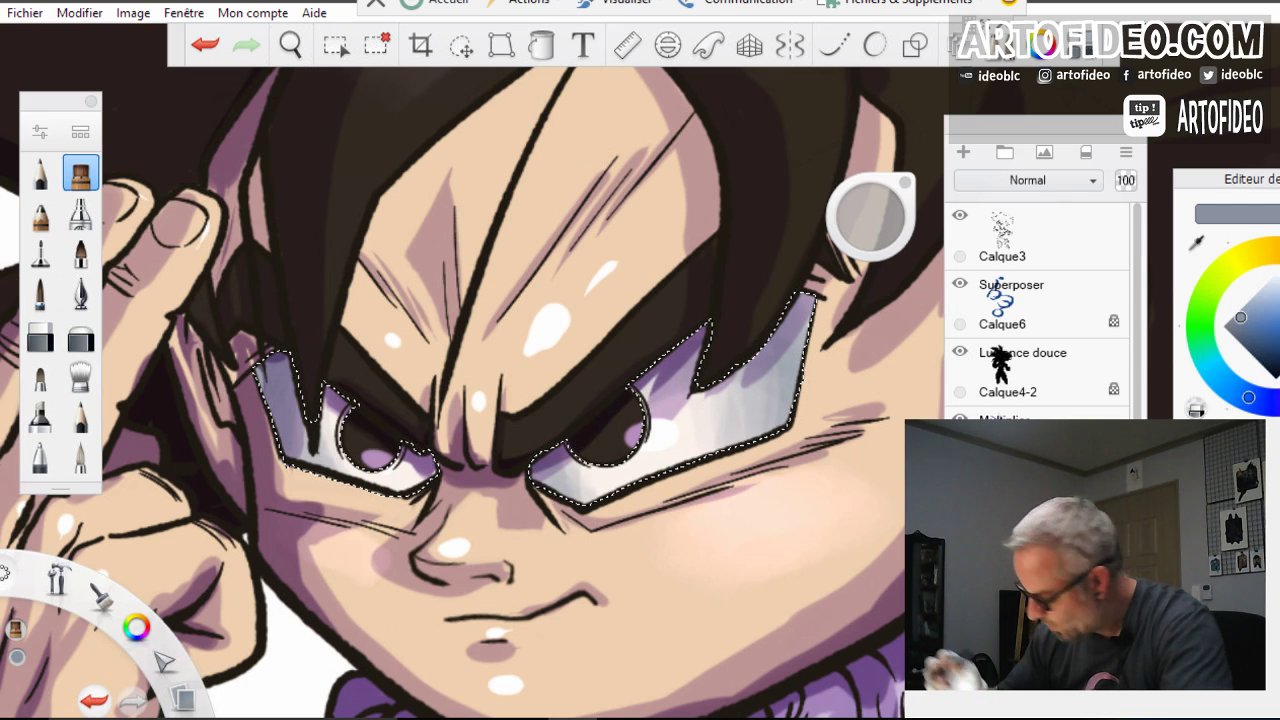
# Clear the eye selection and select the skin of the face, raised hand and clenched fist with the Magic Wand
pyautogui.click(290, 45)
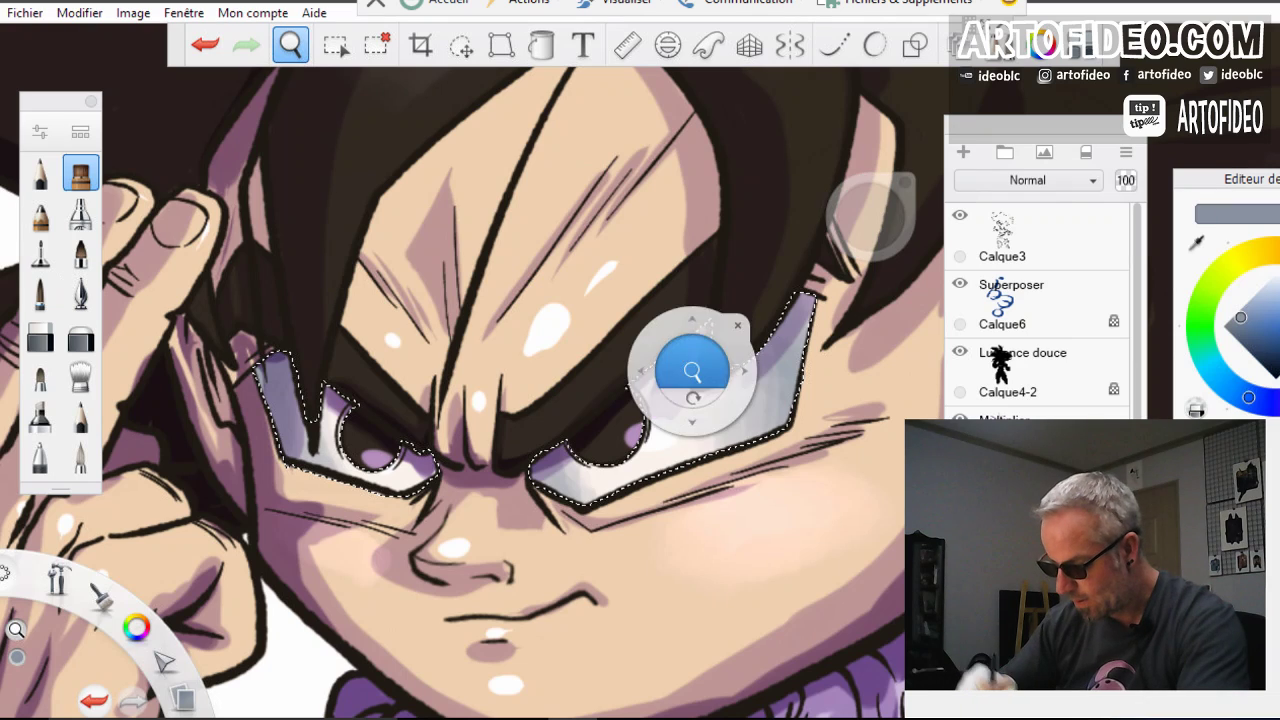
pyautogui.click(391, 328)
pyautogui.moveTo(391, 325); pyautogui.dragTo(342, 437)
pyautogui.click(377, 45)
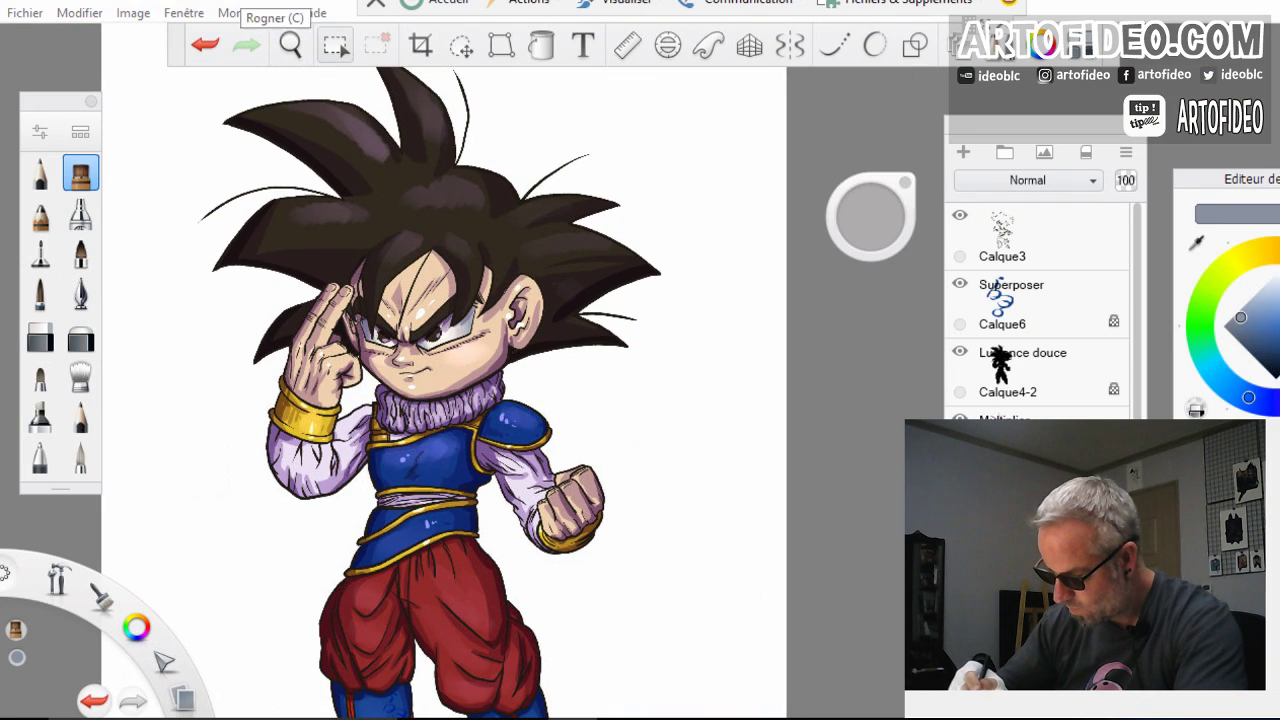
pyautogui.click(335, 45)
pyautogui.click(468, 358)
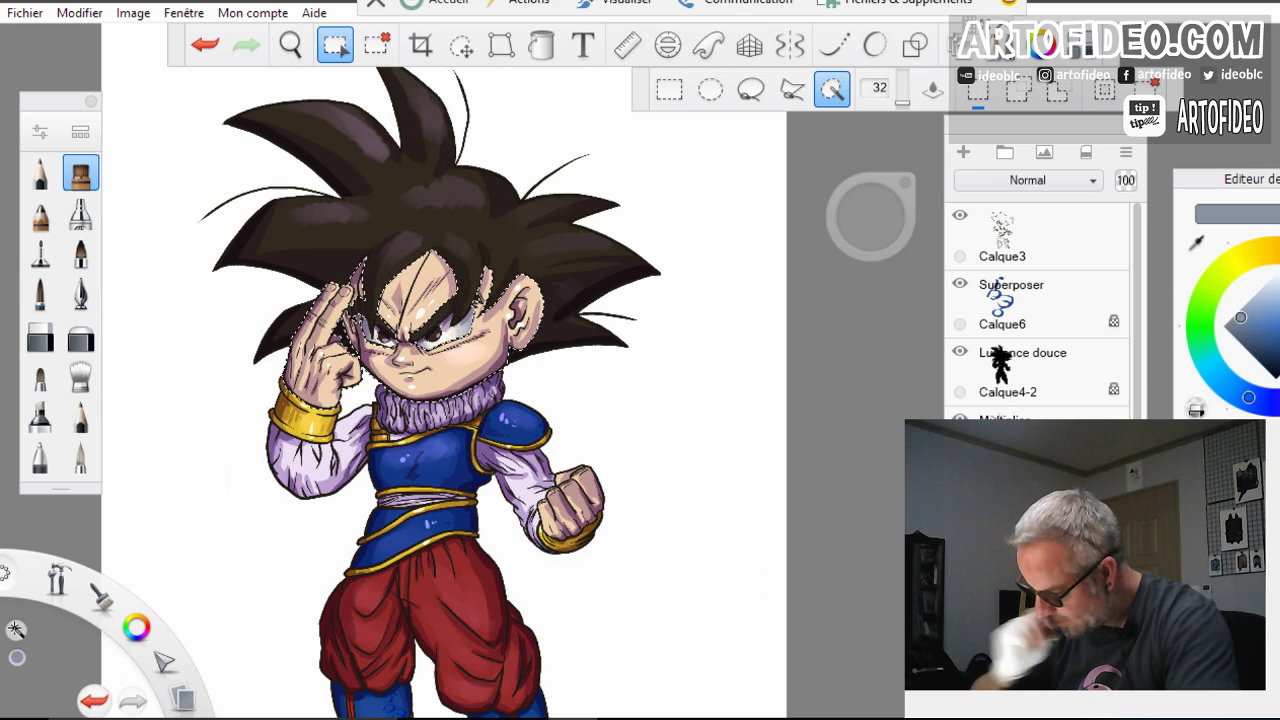
pyautogui.click(1017, 91)
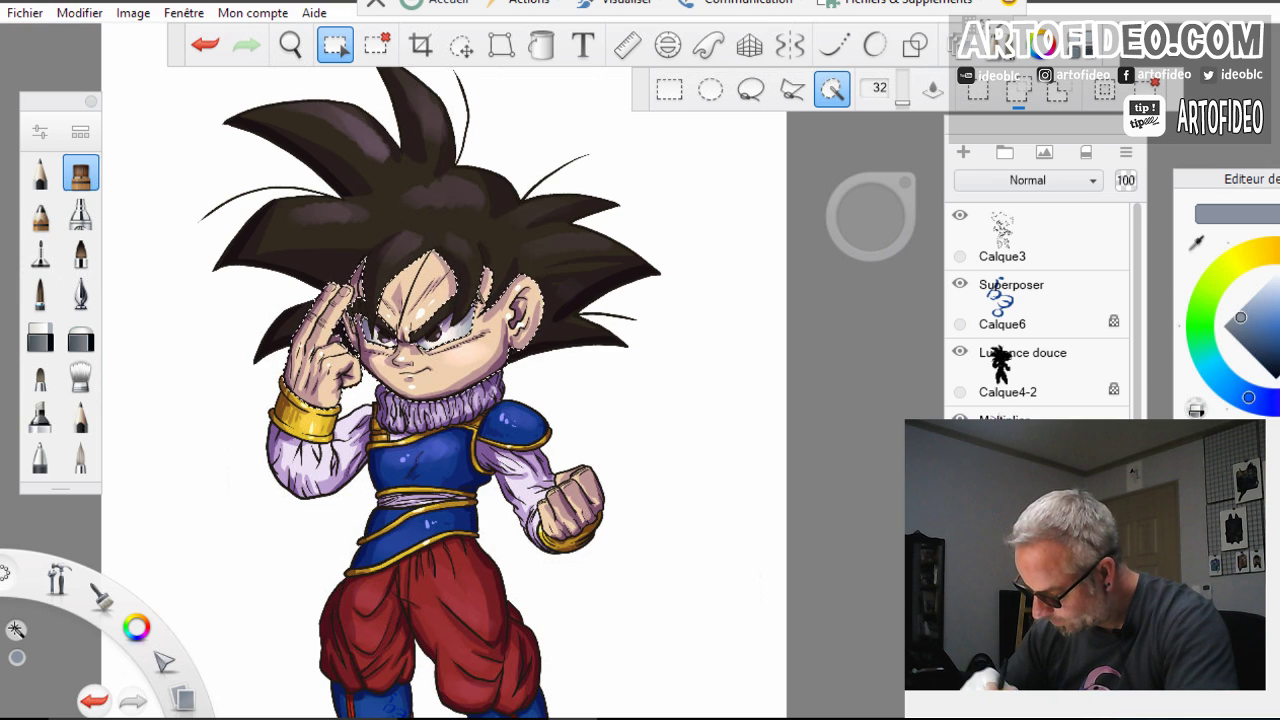
pyautogui.click(576, 506)
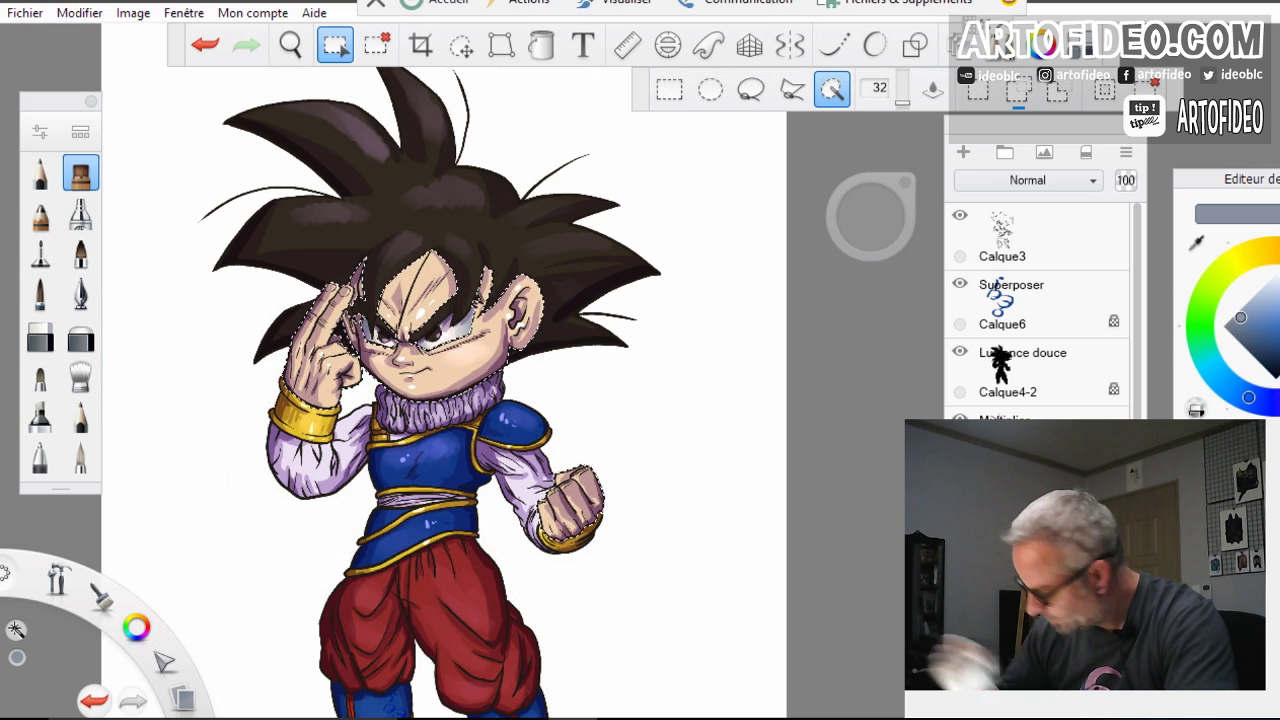
# Set the brush colour to a saturated red and softly tint the rim and lobe of the ear
pyautogui.click(81, 173)
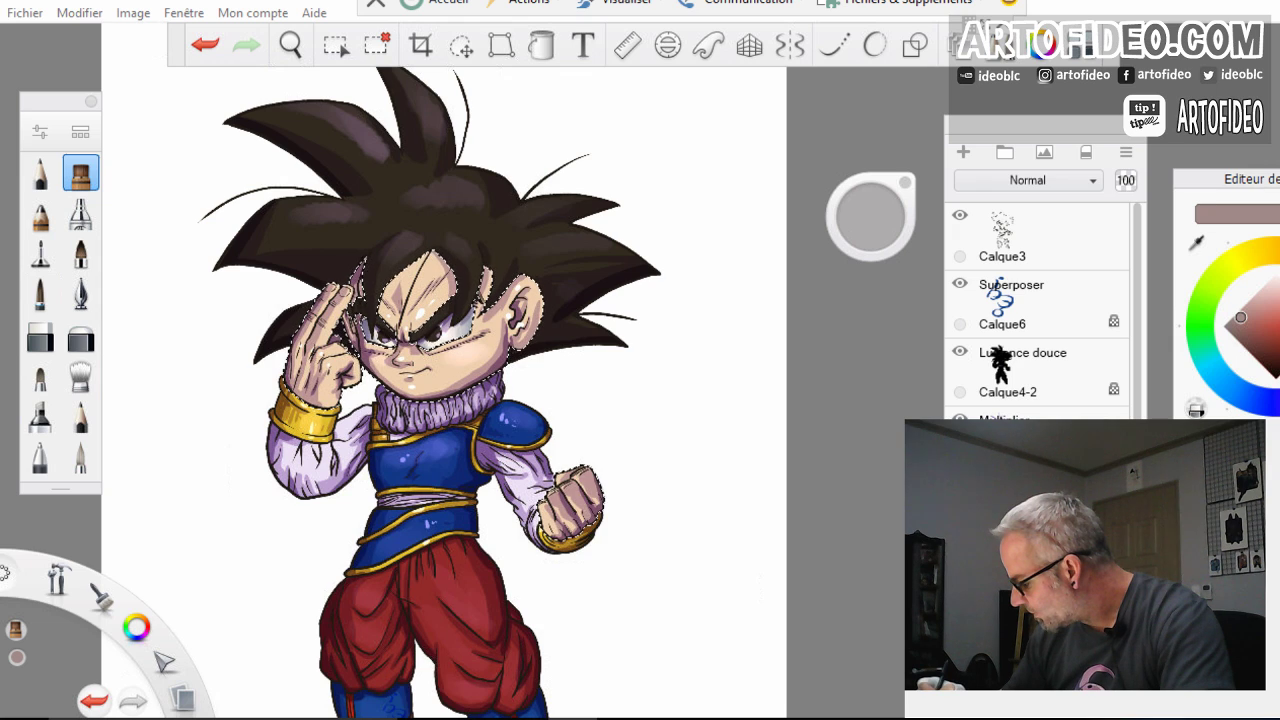
pyautogui.click(1279, 331)
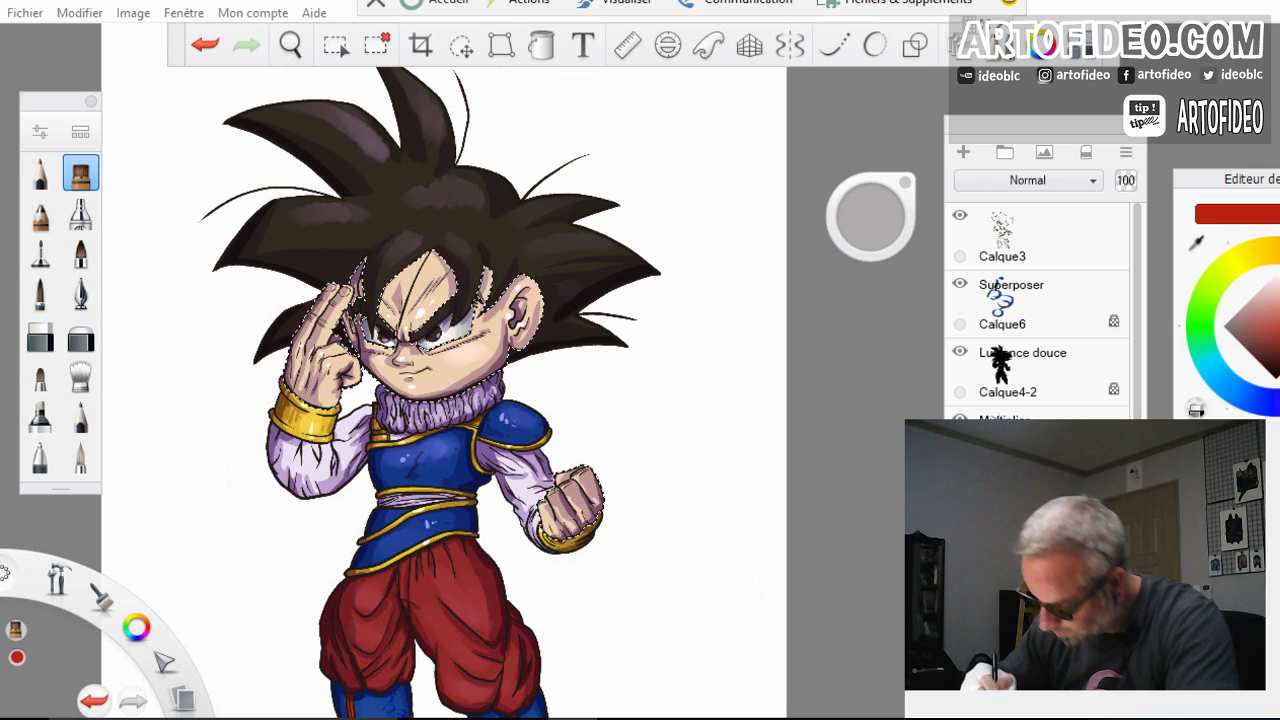
pyautogui.click(290, 45)
pyautogui.moveTo(403, 374); pyautogui.dragTo(510, 342)
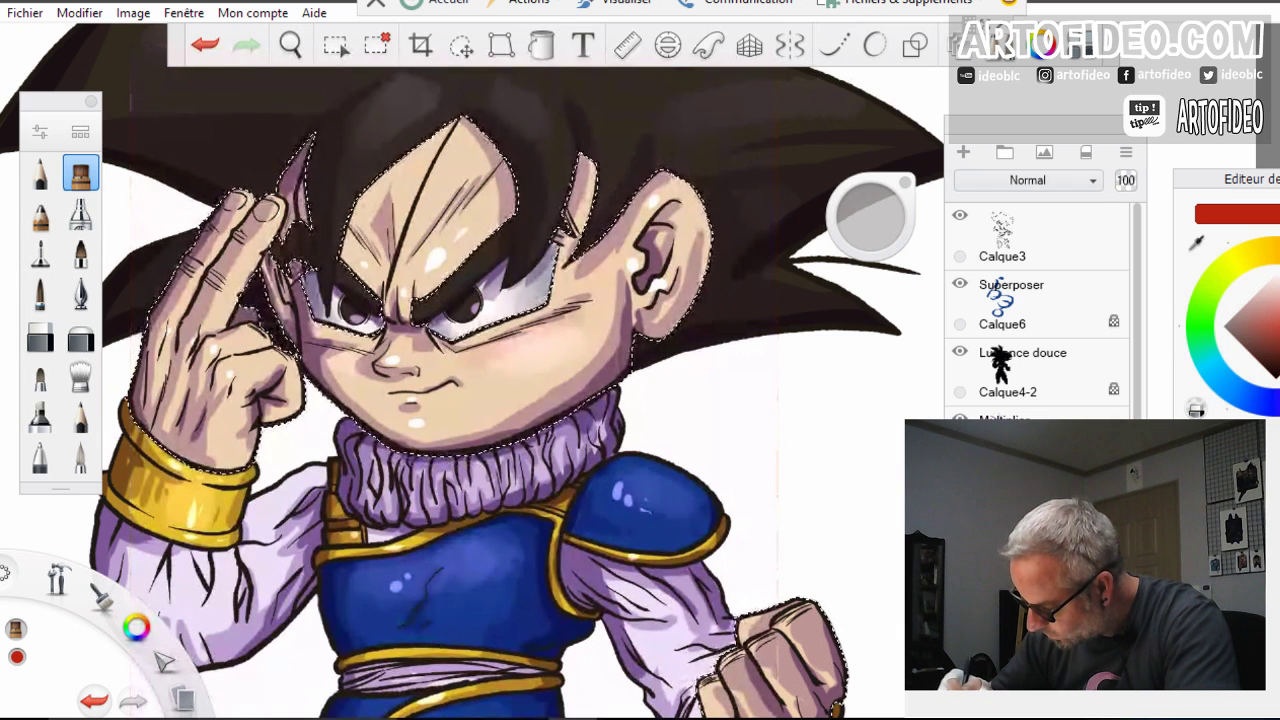
pyautogui.moveTo(871, 216); pyautogui.dragTo(876, 219)
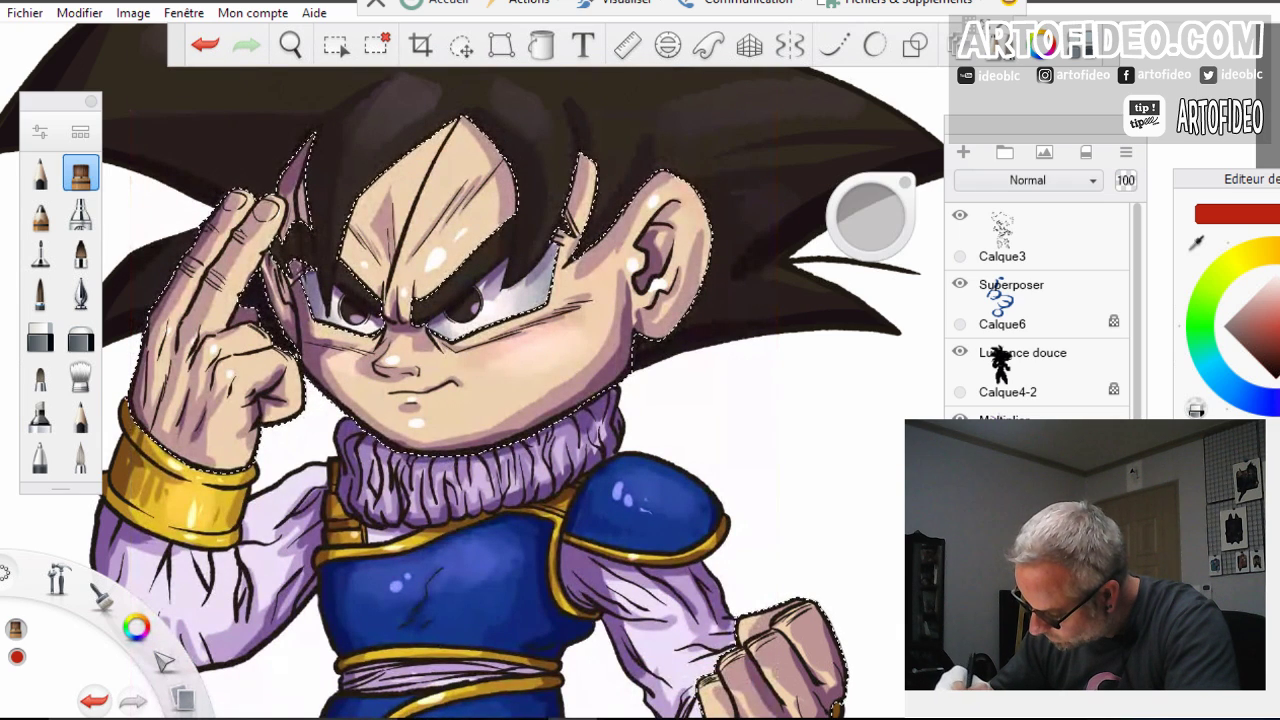
pyautogui.moveTo(683, 232); pyautogui.dragTo(661, 334)
pyautogui.moveTo(676, 180)
pyautogui.mouseDown()
pyautogui.moveTo(688, 186)
pyautogui.moveTo(697, 280)
pyautogui.mouseUp()
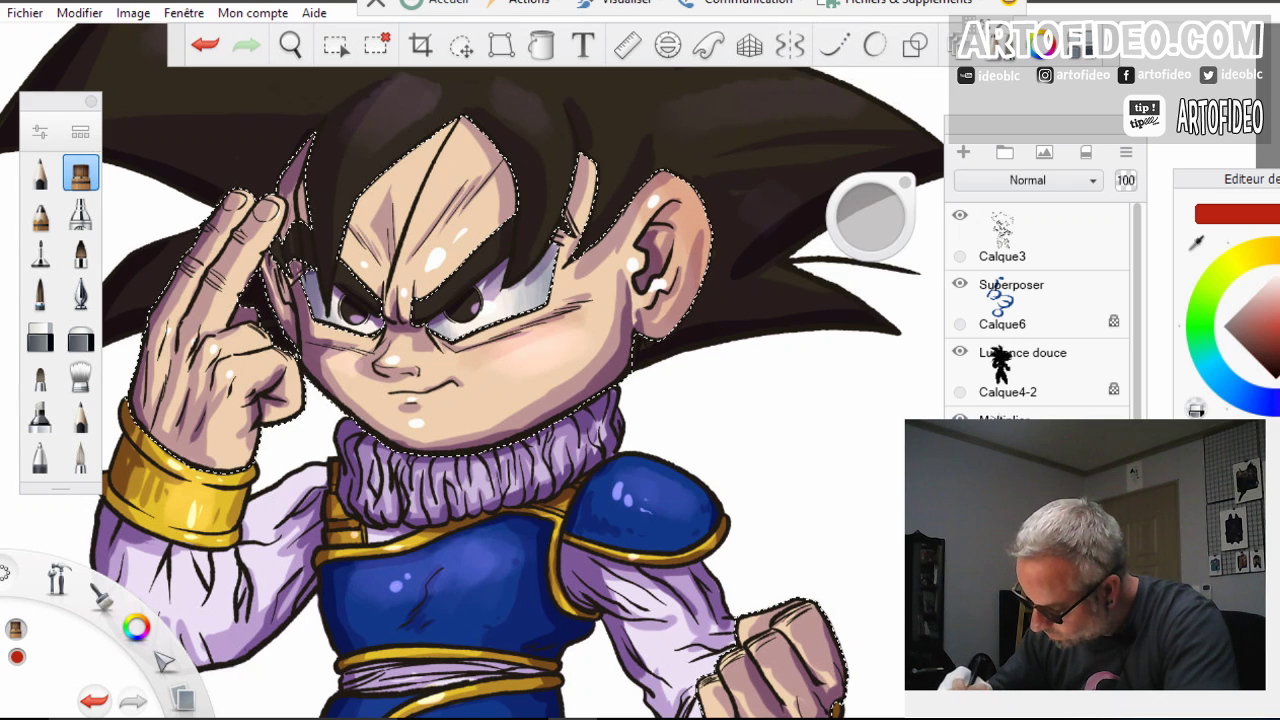
pyautogui.moveTo(648, 325); pyautogui.dragTo(664, 333)
pyautogui.hotkey('ctrl', 'z')
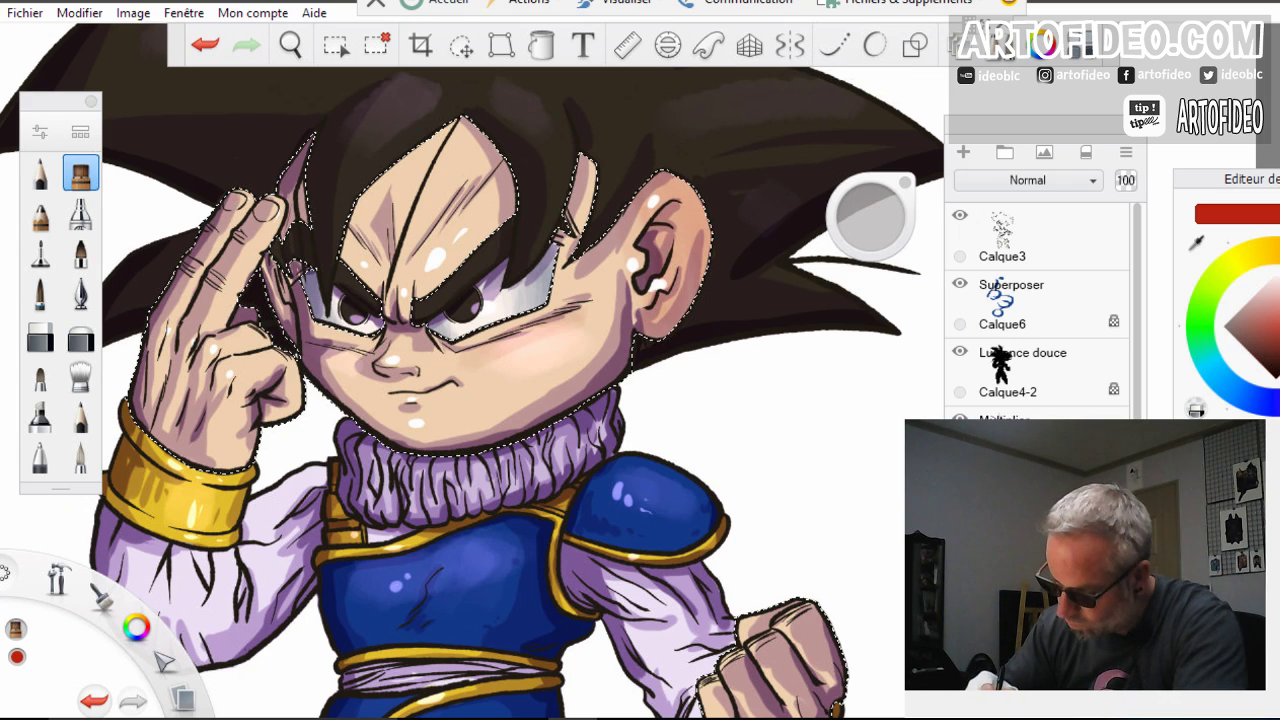
# Tint the fingers and thumb of the raised hand with the soft red brush
pyautogui.moveTo(270, 210)
pyautogui.mouseDown()
pyautogui.moveTo(204, 314)
pyautogui.moveTo(186, 300)
pyautogui.moveTo(248, 314)
pyautogui.mouseUp()
pyautogui.moveTo(240, 334); pyautogui.dragTo(292, 410)
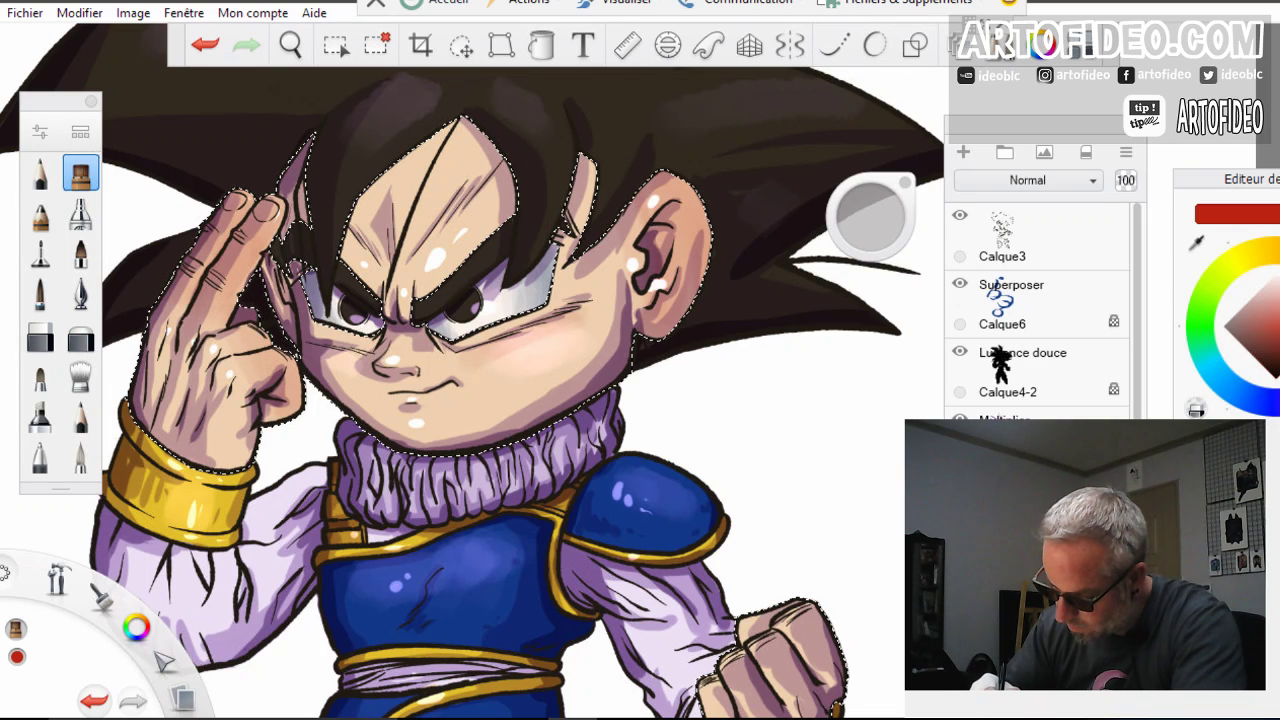
pyautogui.moveTo(264, 226); pyautogui.dragTo(214, 312)
pyautogui.moveTo(238, 202); pyautogui.dragTo(206, 266)
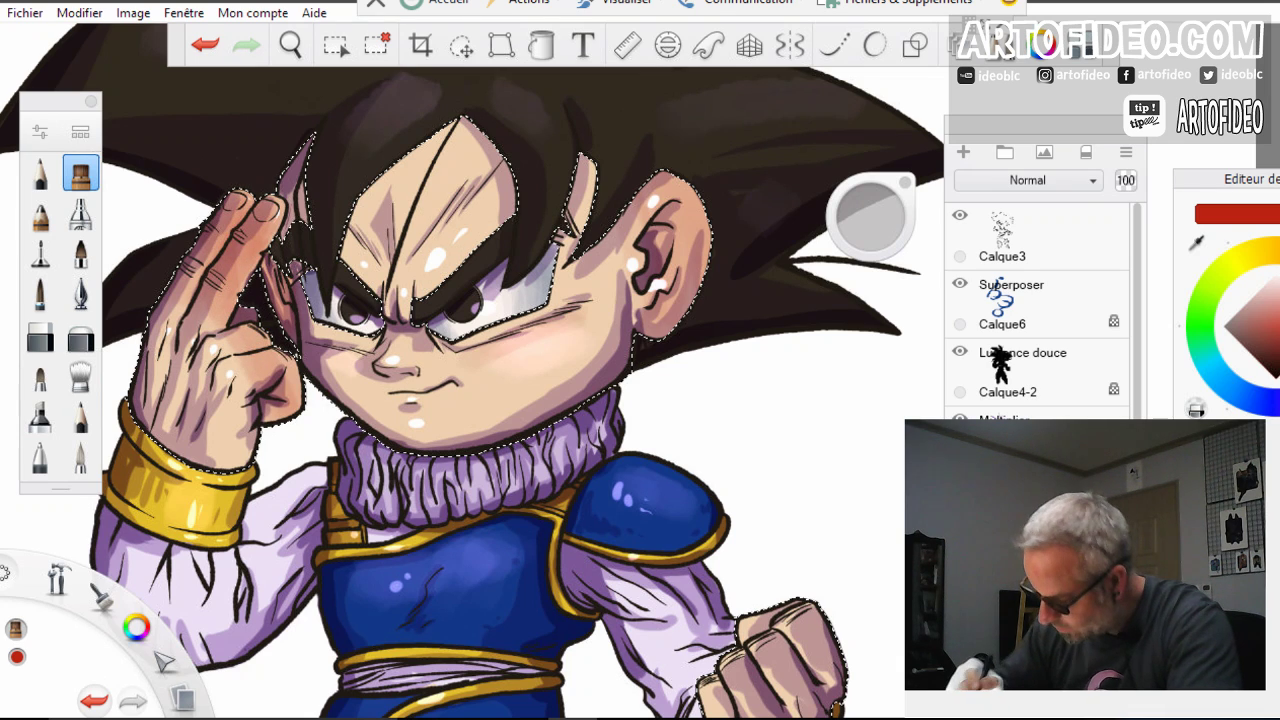
# Add a soft red tint to the fingers of the clenched fist
pyautogui.click(290, 45)
pyautogui.moveTo(520, 488); pyautogui.dragTo(417, 211)
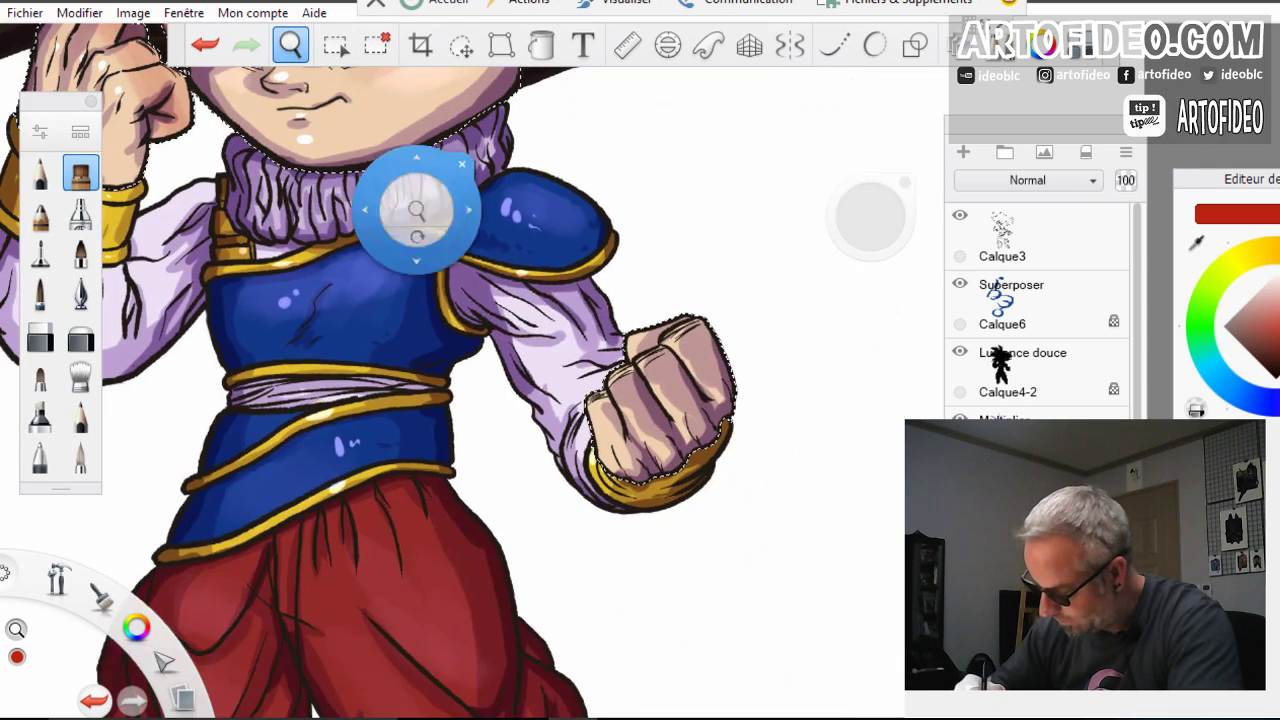
pyautogui.click(570, 292)
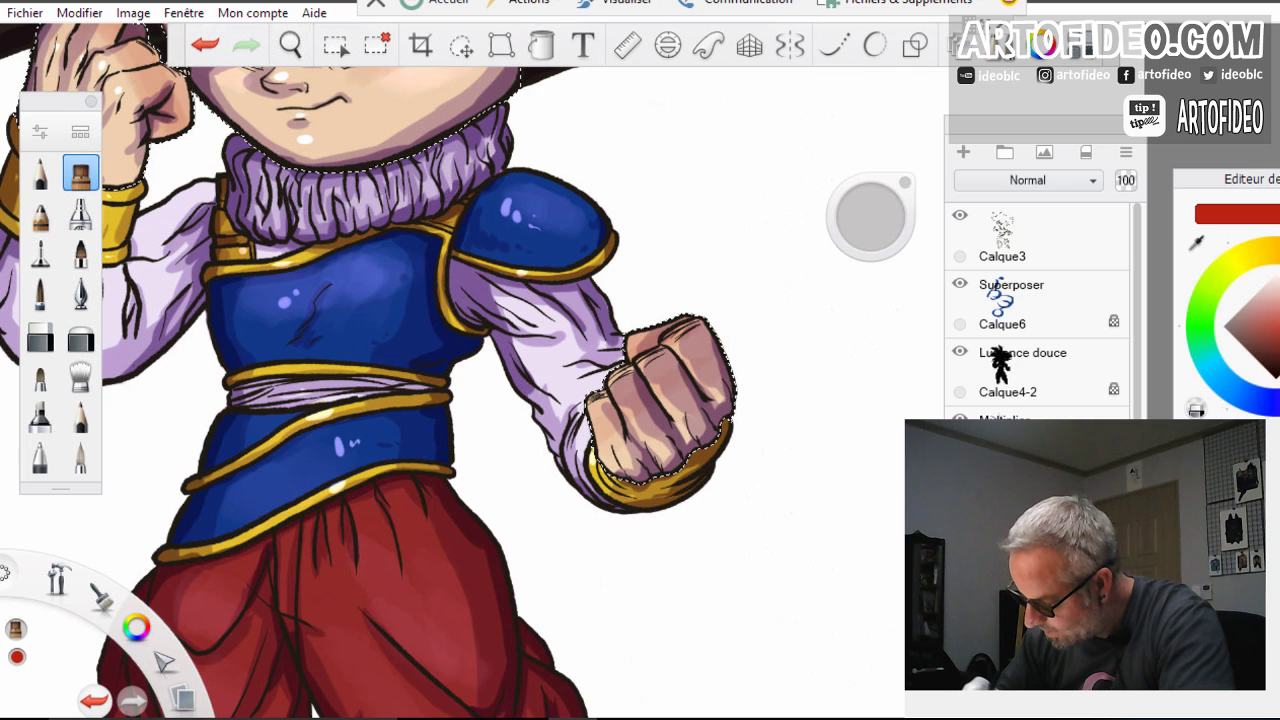
# Select the blue chest, waist and shoulder armour with the Magic Wand and sample its dark blue as the brush colour
pyautogui.click(290, 45)
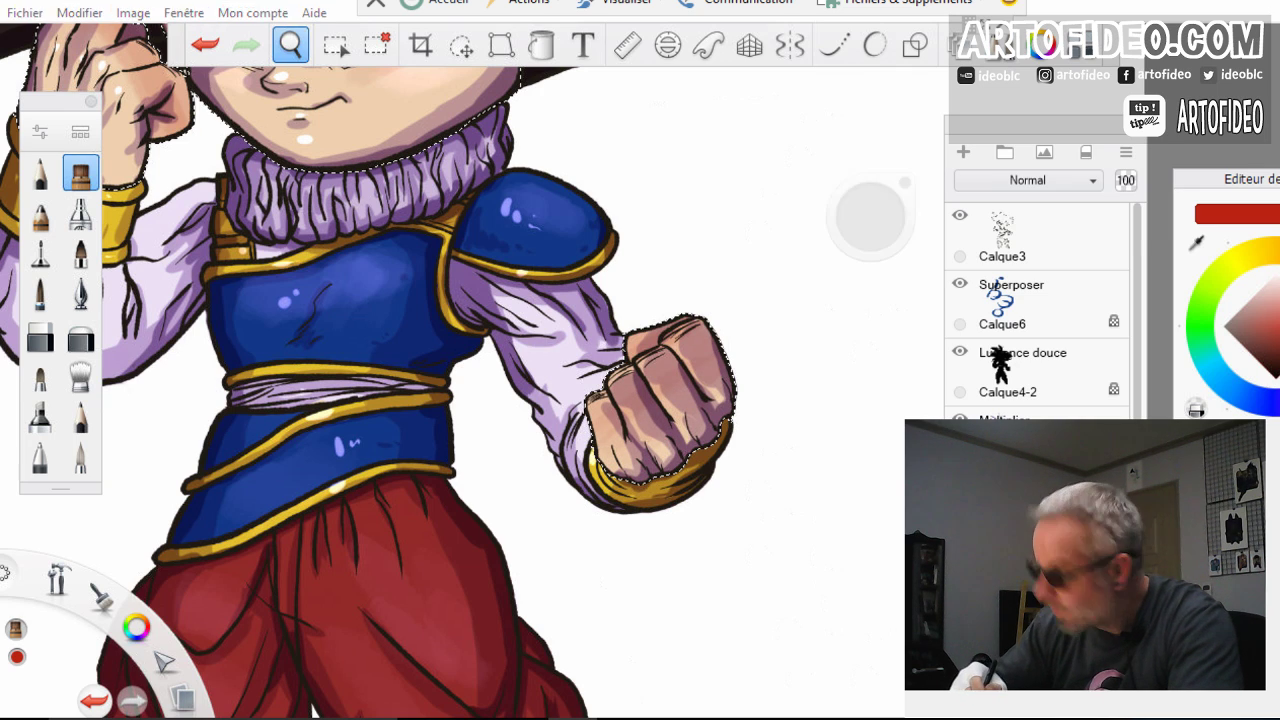
pyautogui.moveTo(450, 300); pyautogui.dragTo(352, 356)
pyautogui.moveTo(473, 418); pyautogui.dragTo(477, 480)
pyautogui.scroll(-1, 480, 414)
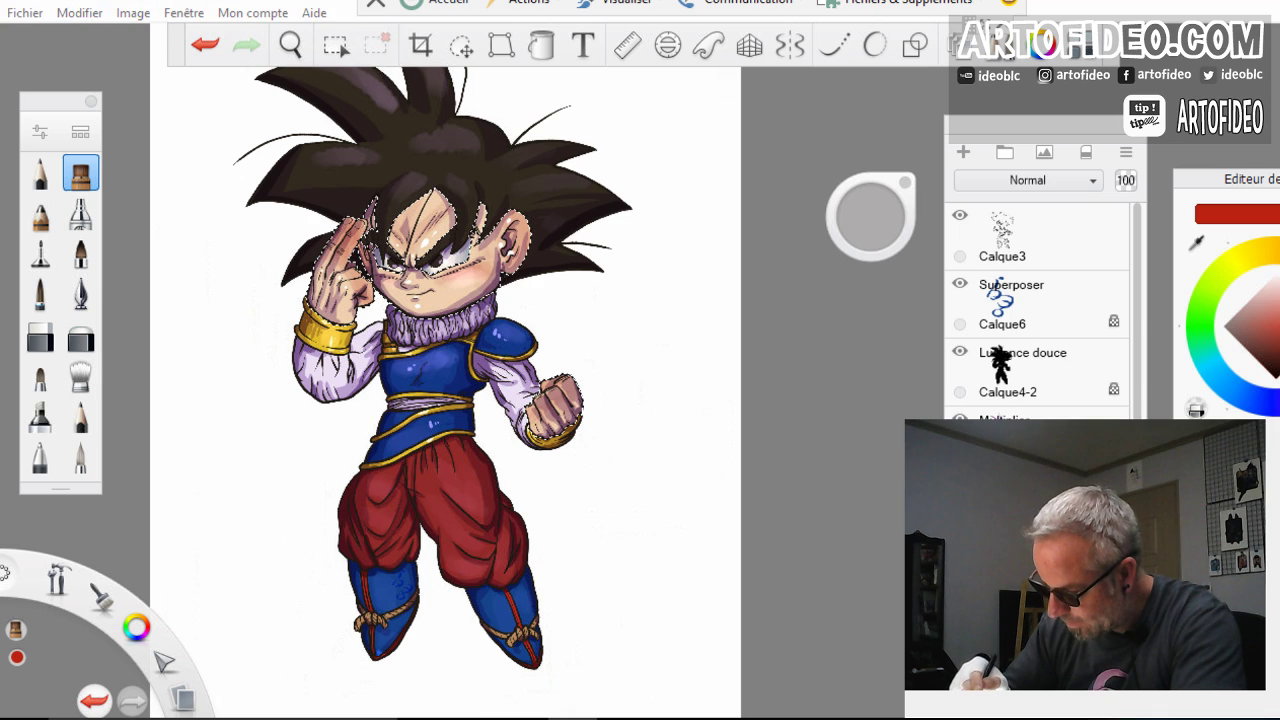
pyautogui.click(335, 45)
pyautogui.click(432, 371)
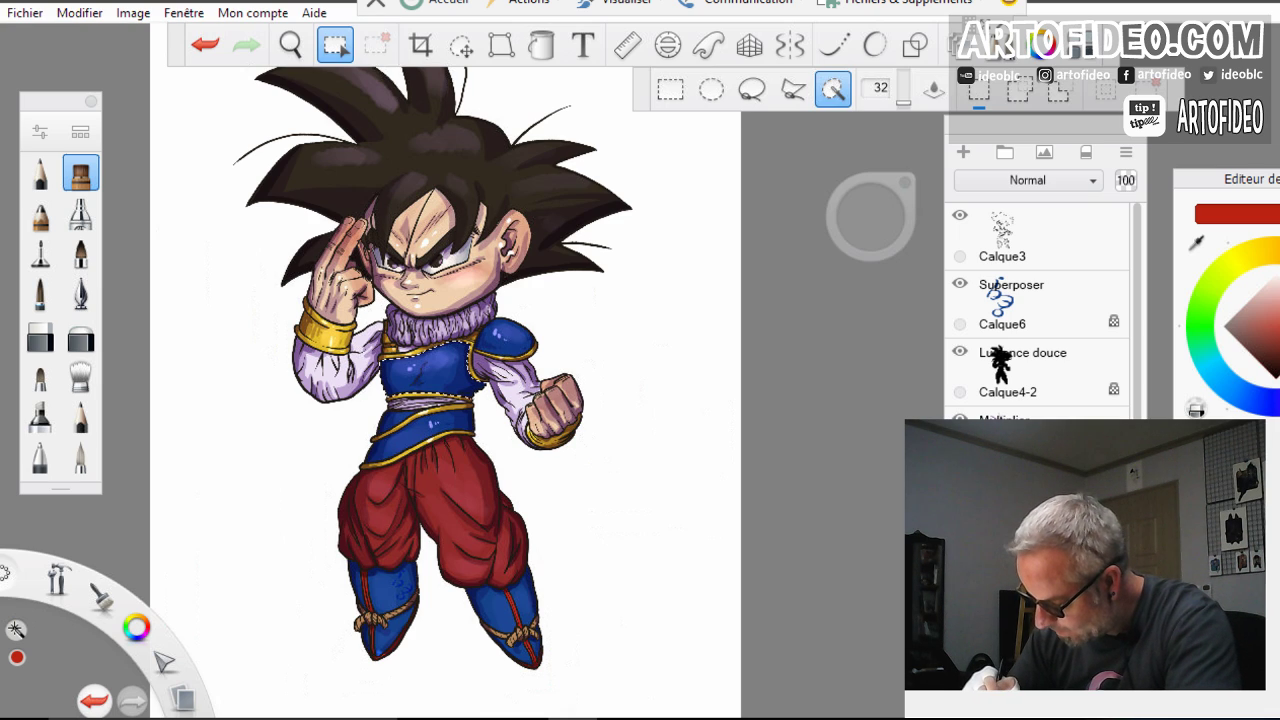
pyautogui.click(1019, 91)
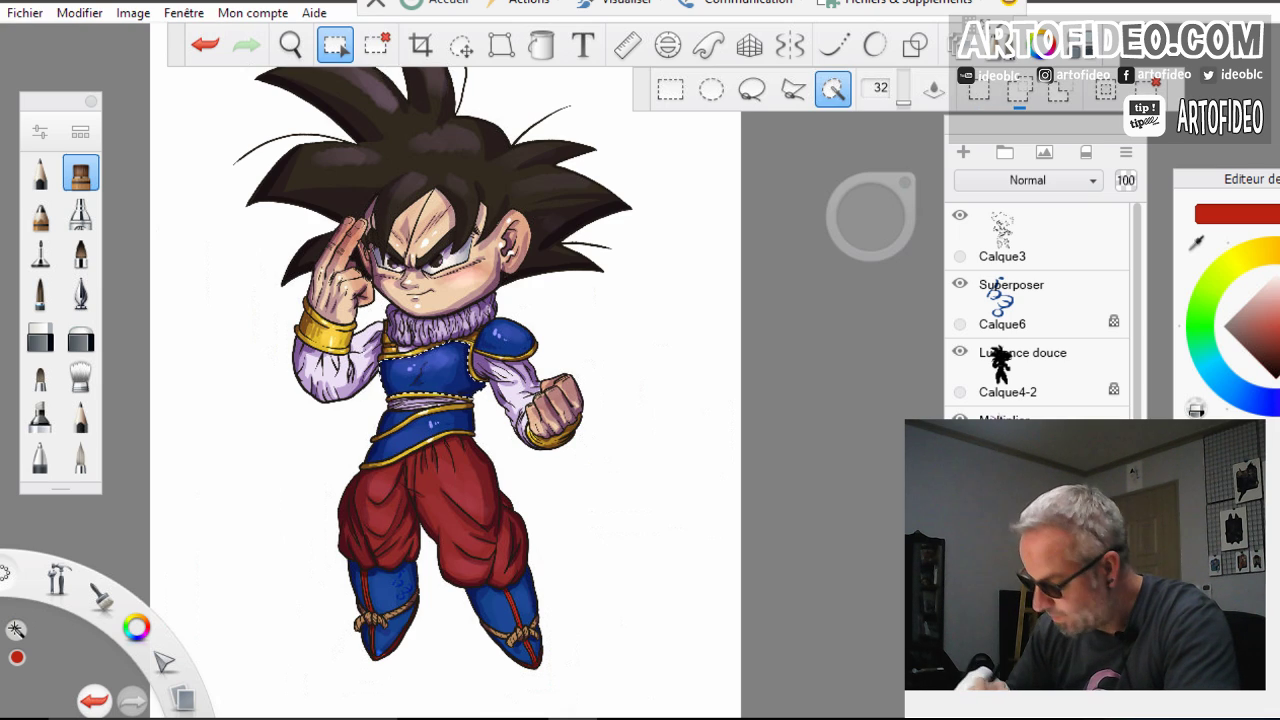
pyautogui.click(510, 340)
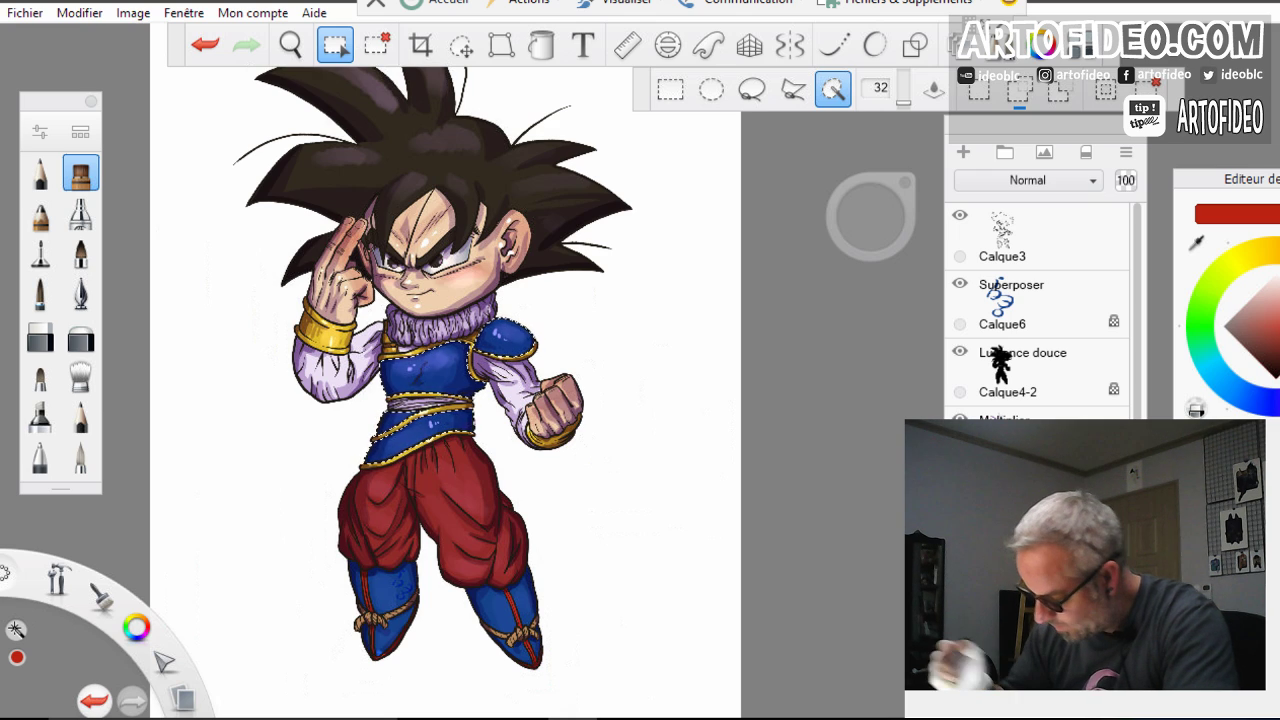
pyautogui.click(1197, 243)
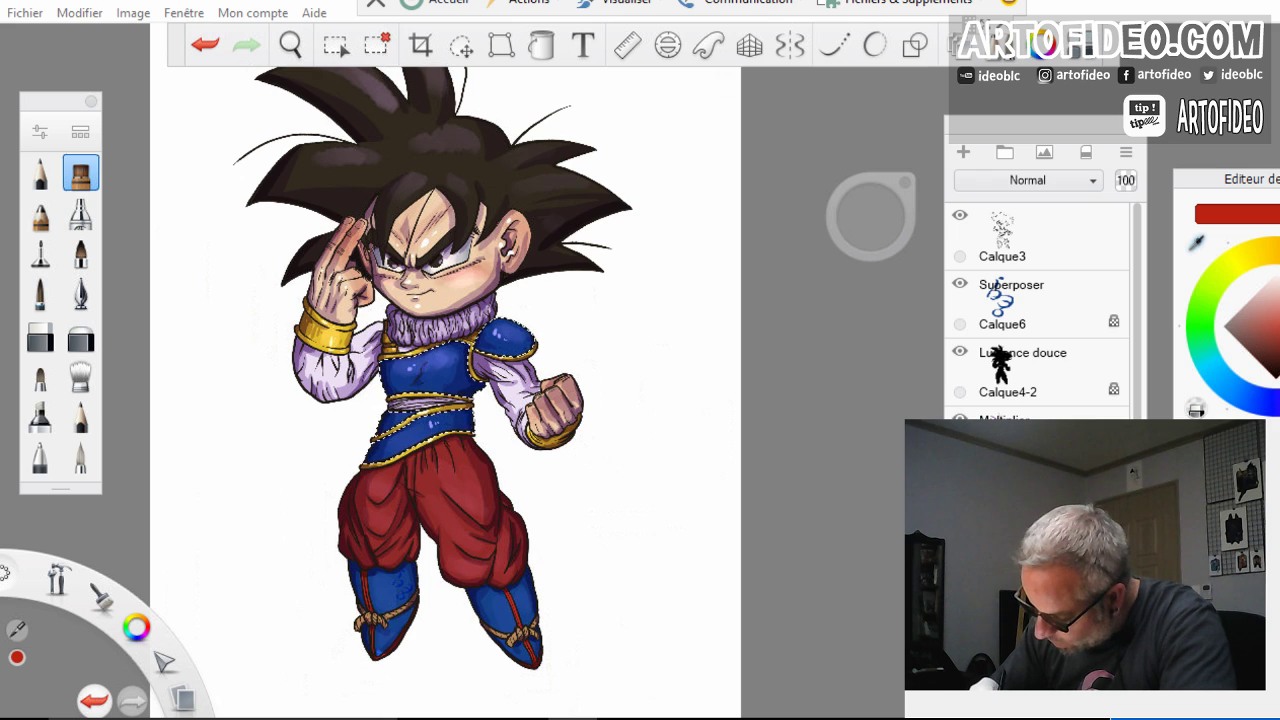
pyautogui.click(420, 373)
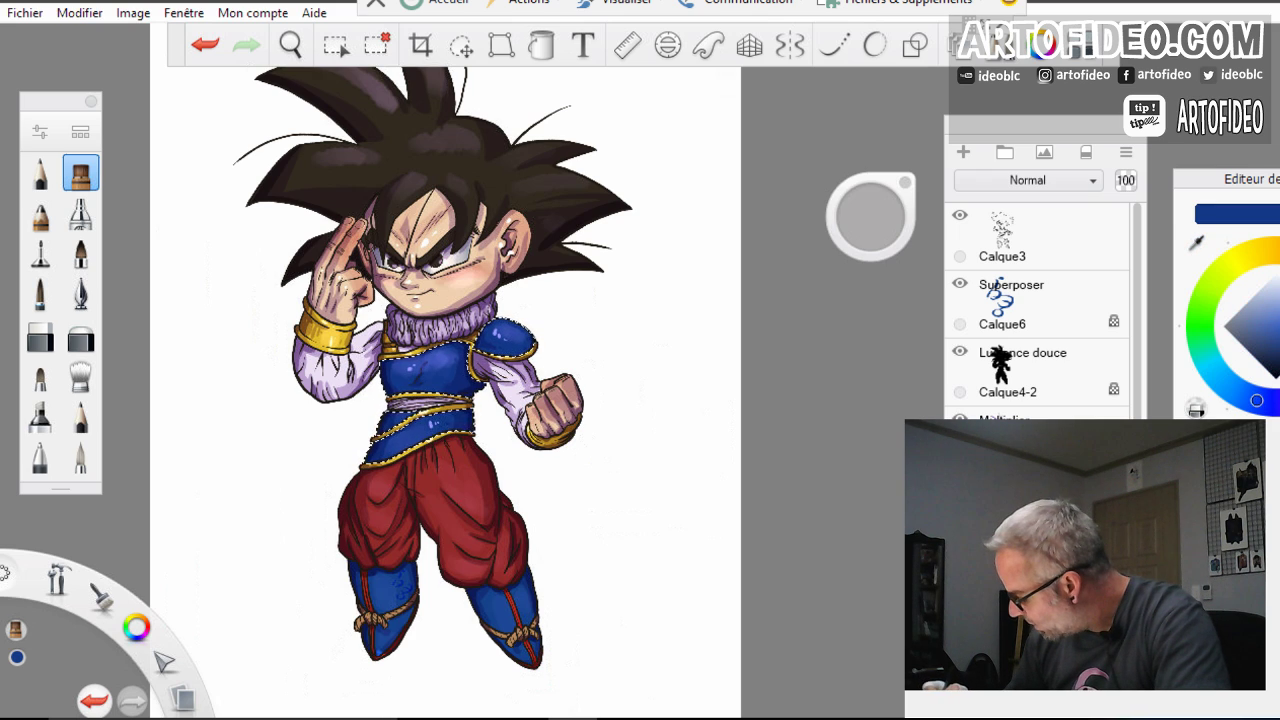
# Set the brush colour to a dark violet, softly shade the blue chest, waist and shoulder armour, and clear the selection
pyautogui.click(1279, 398)
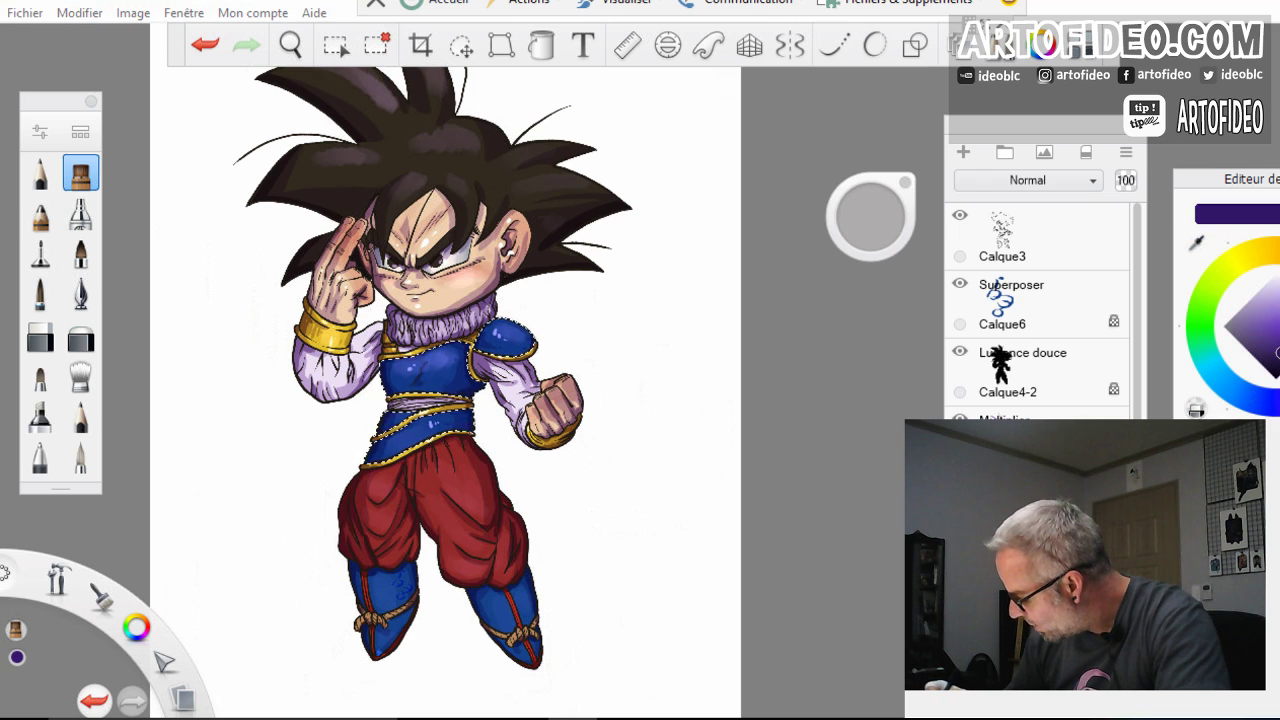
pyautogui.moveTo(883, 225)
pyautogui.mouseDown()
pyautogui.moveTo(870, 225)
pyautogui.moveTo(882, 225)
pyautogui.mouseUp()
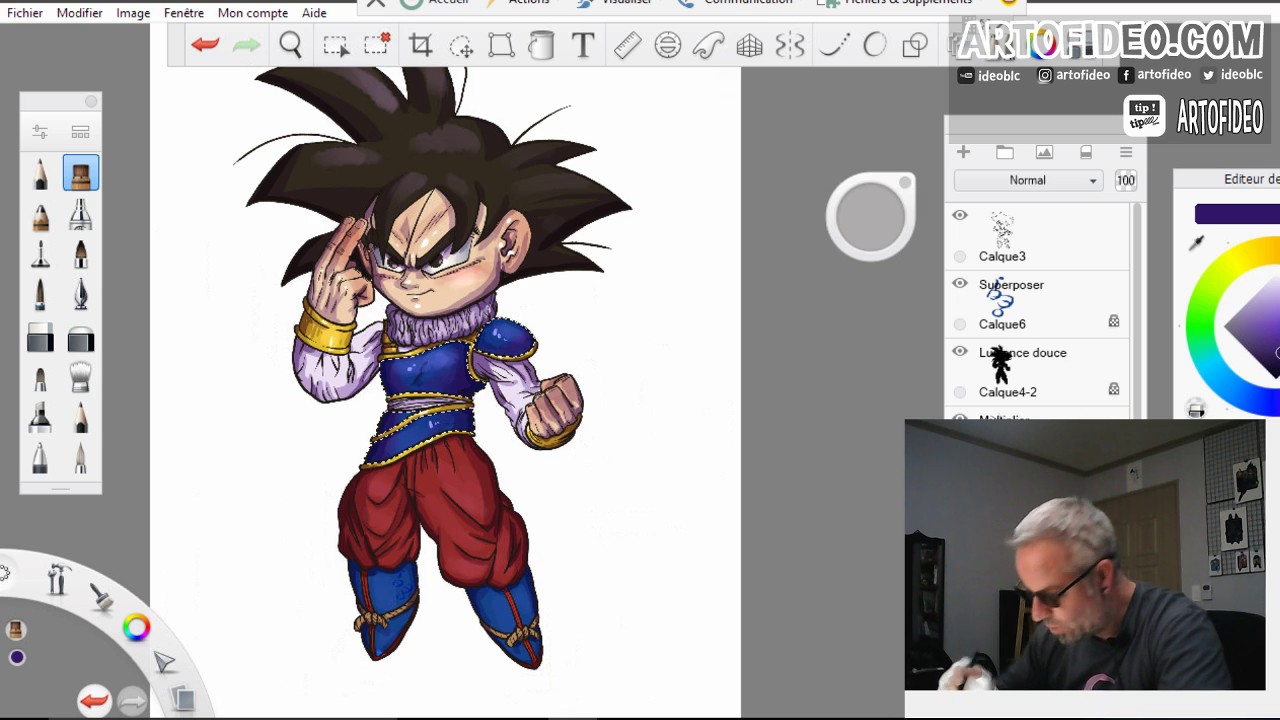
pyautogui.click(377, 45)
# Select the gold wristbands and the gold trim of the armour together with the Magic Wand
pyautogui.click(336, 45)
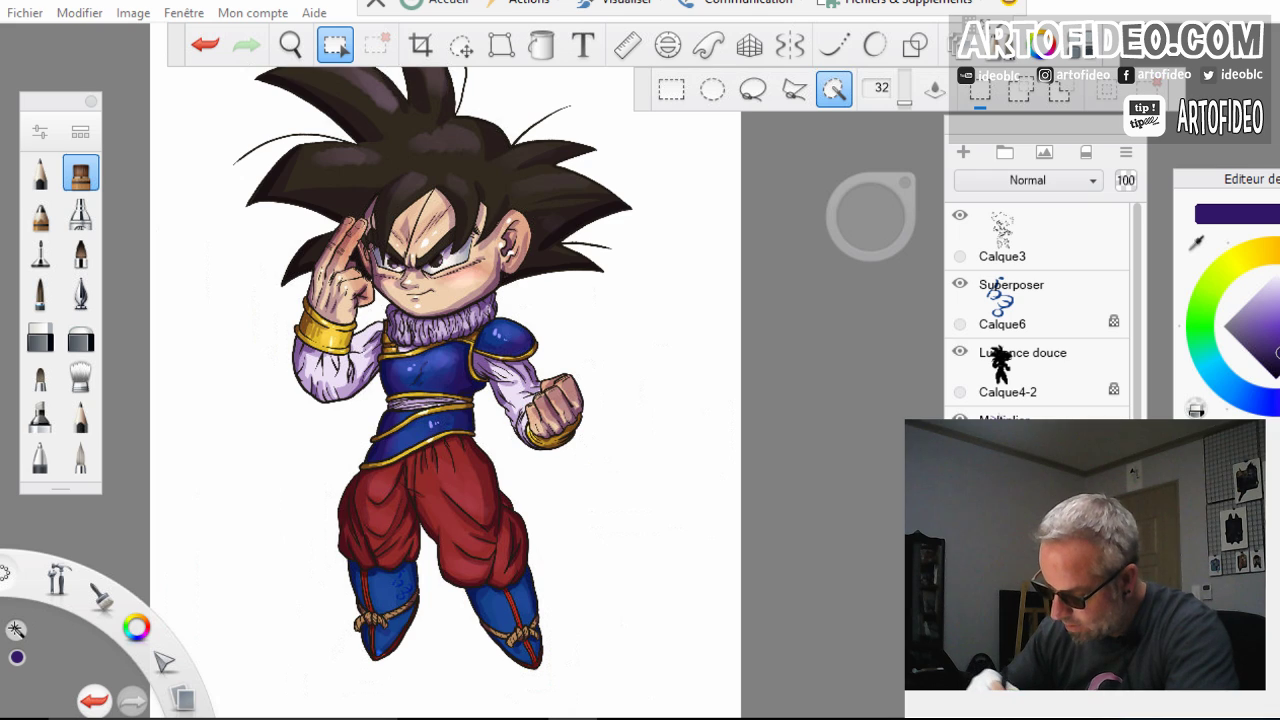
pyautogui.click(327, 336)
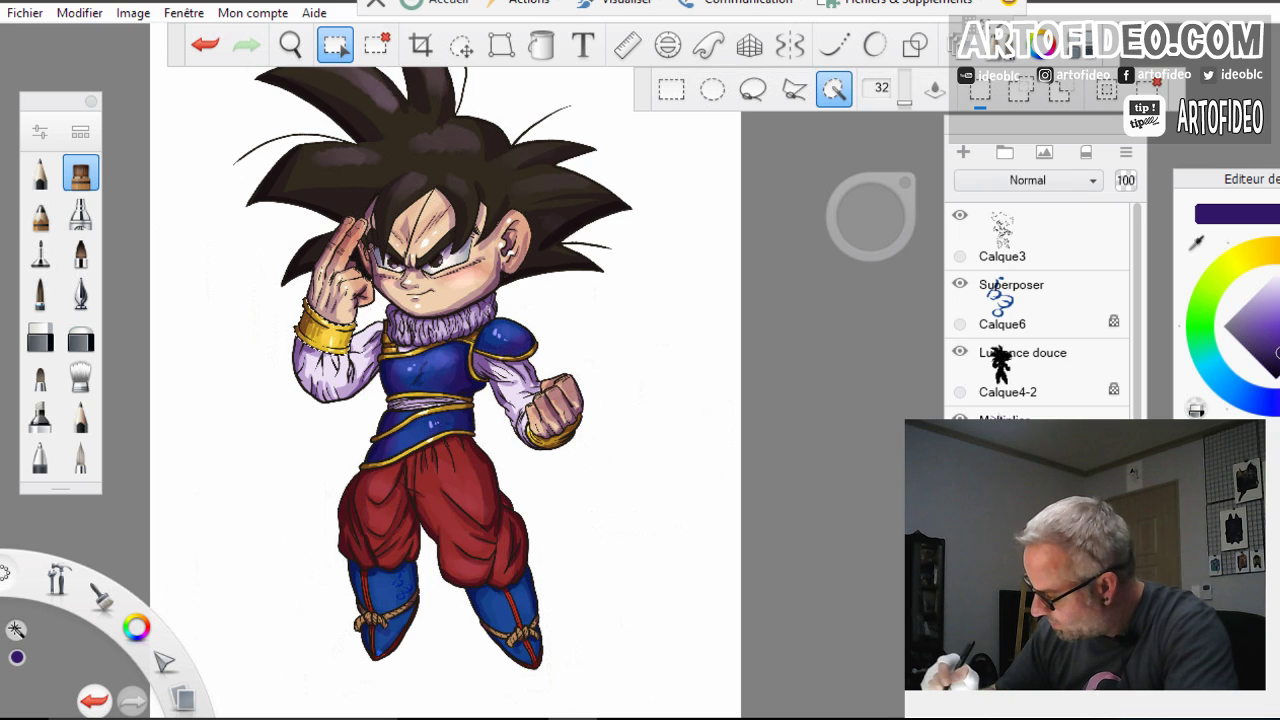
pyautogui.click(1020, 91)
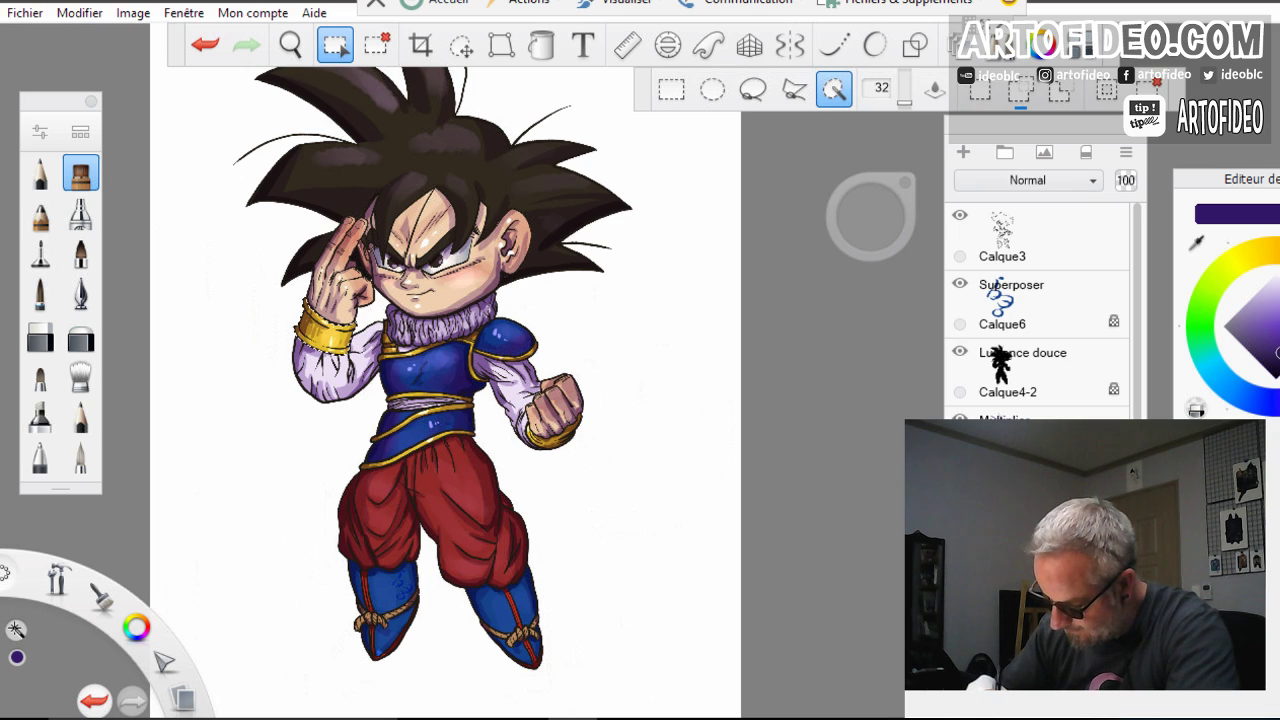
pyautogui.click(447, 348)
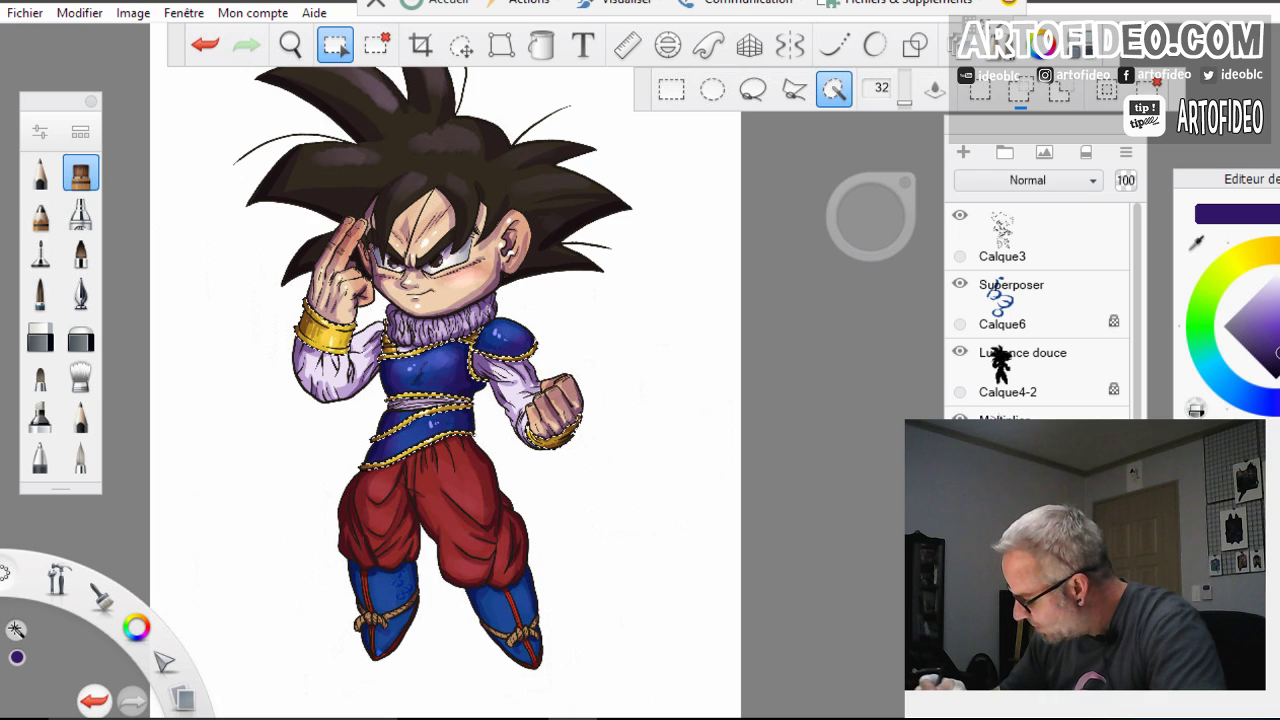
# Sample the bracelet's gold, darken it to an orange-brown and softly shade the wristbands and armour trim
pyautogui.press('i')
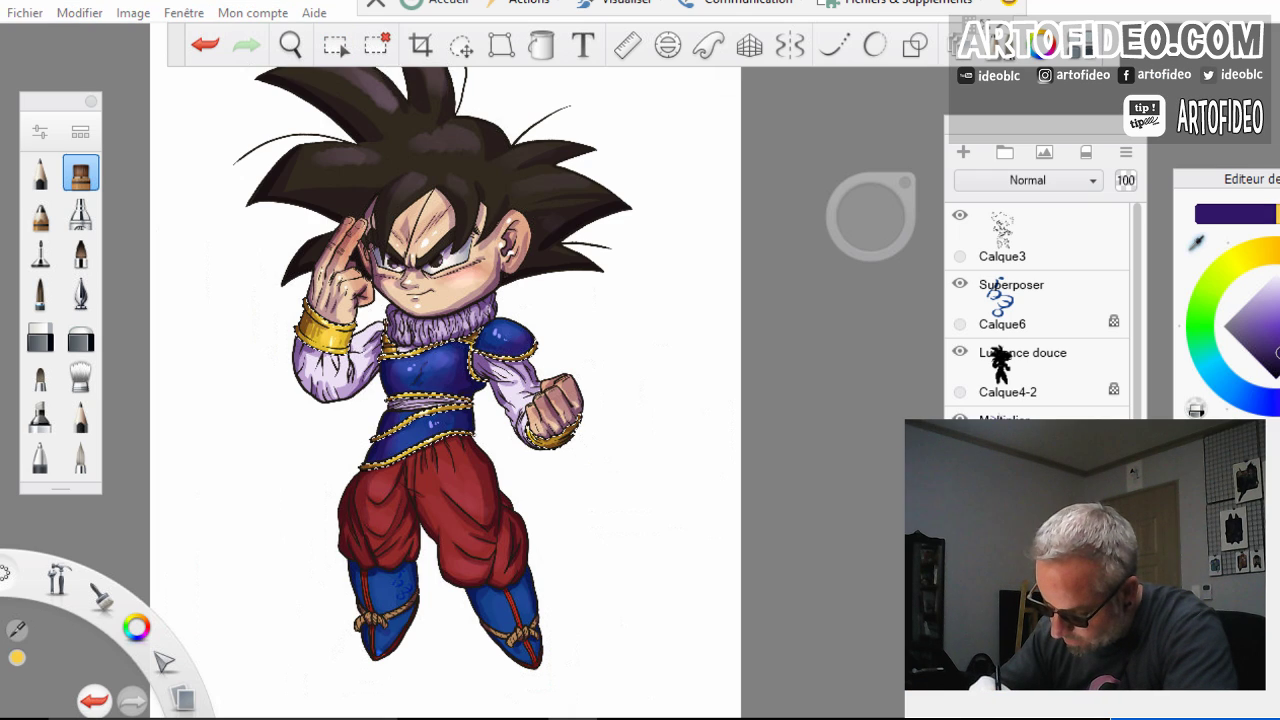
pyautogui.click(326, 334)
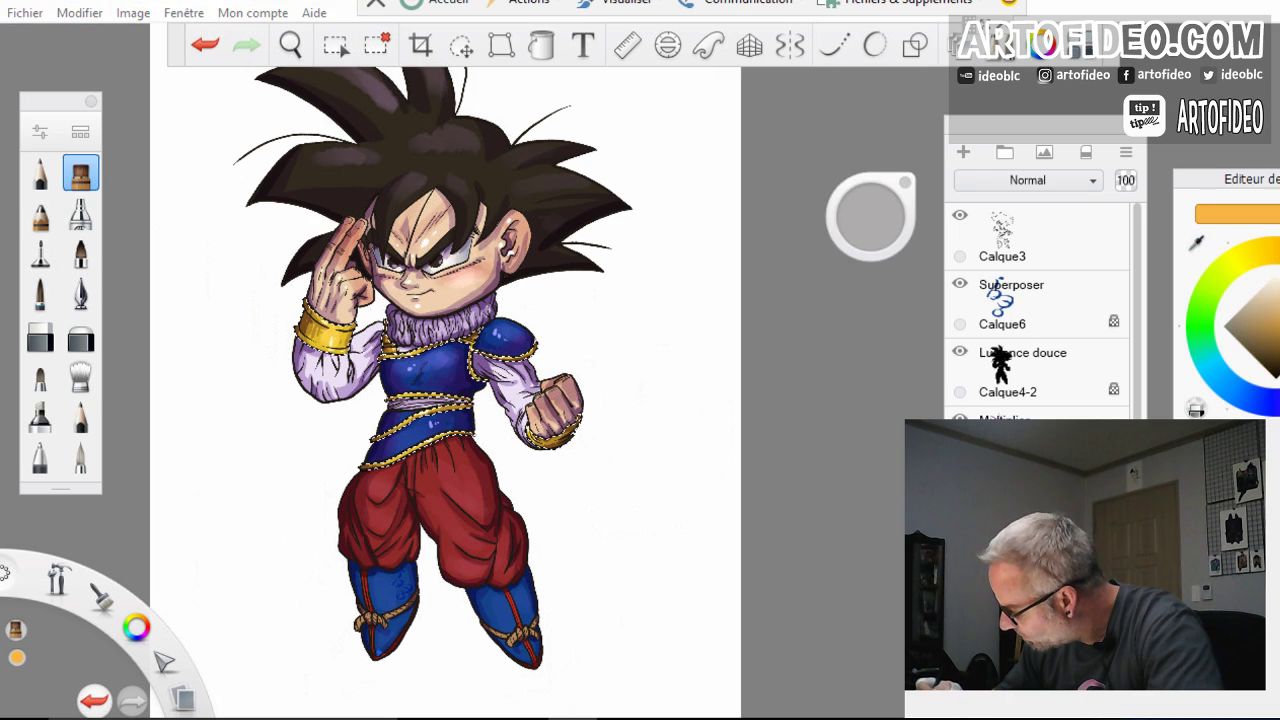
pyautogui.click(1279, 337)
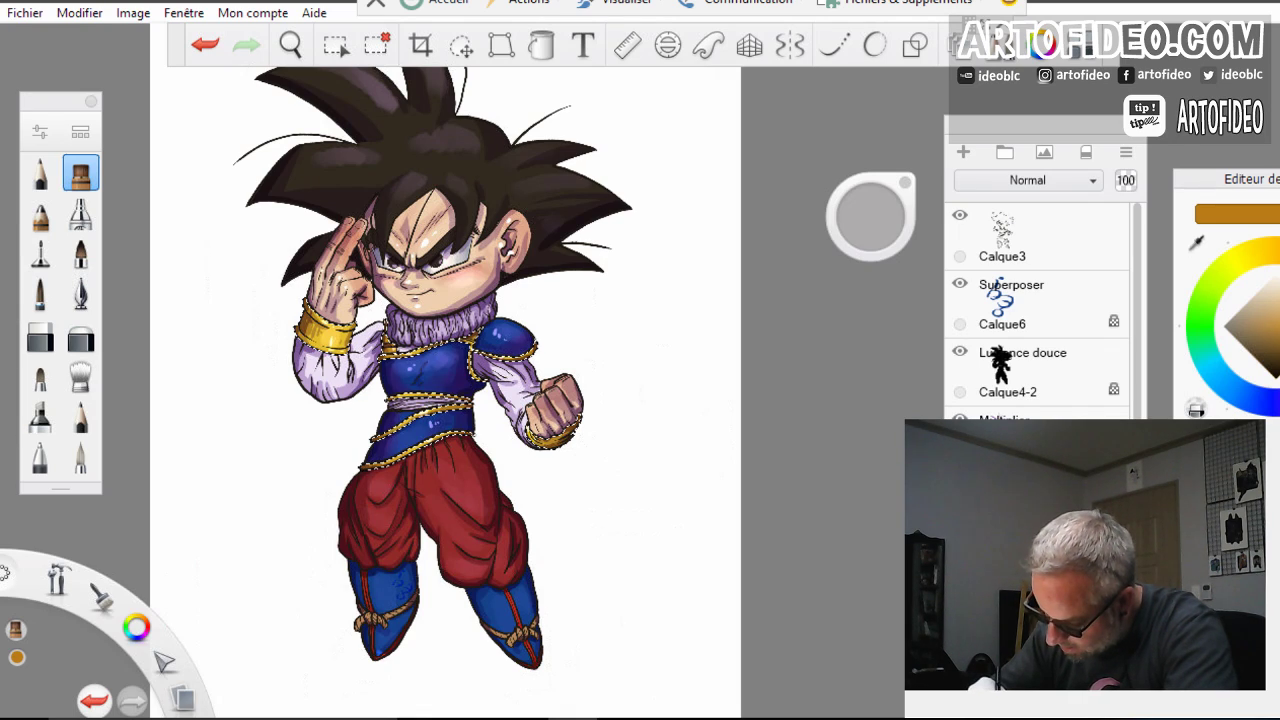
pyautogui.moveTo(347, 334); pyautogui.dragTo(336, 343)
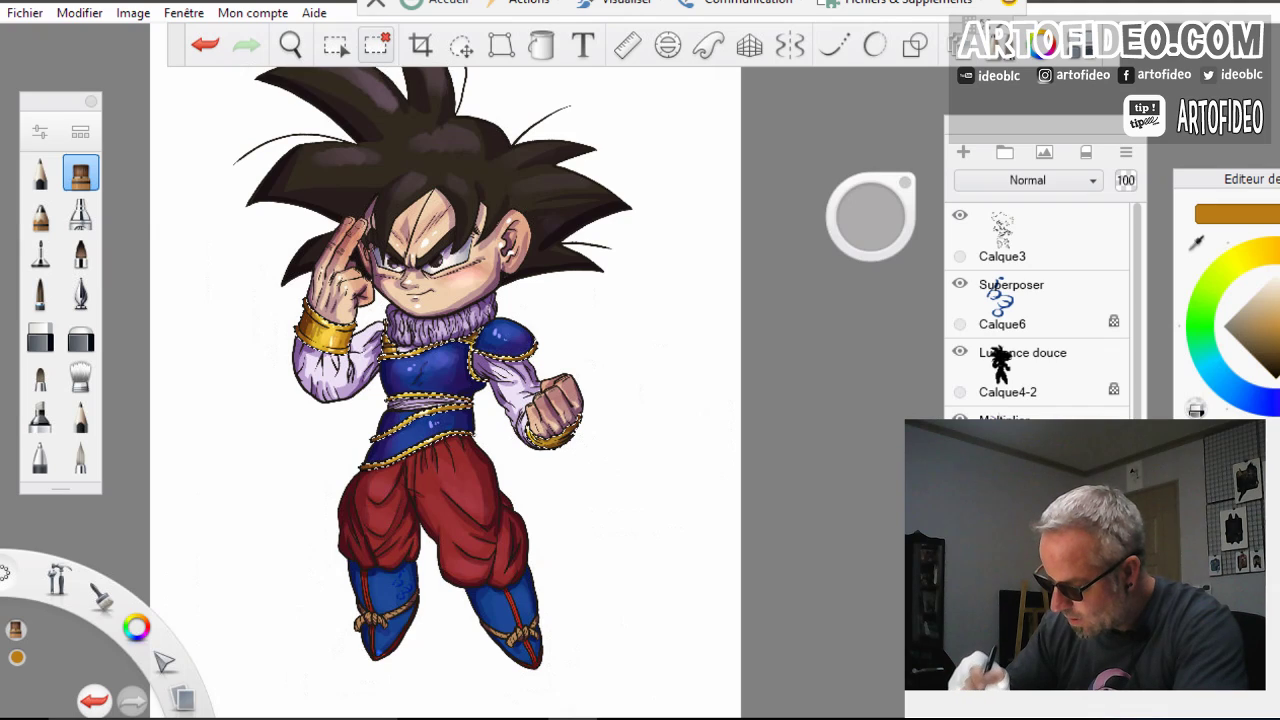
# Select the red trousers with the Magic Wand and sample their red as the brush colour
pyautogui.click(335, 45)
pyautogui.click(462, 515)
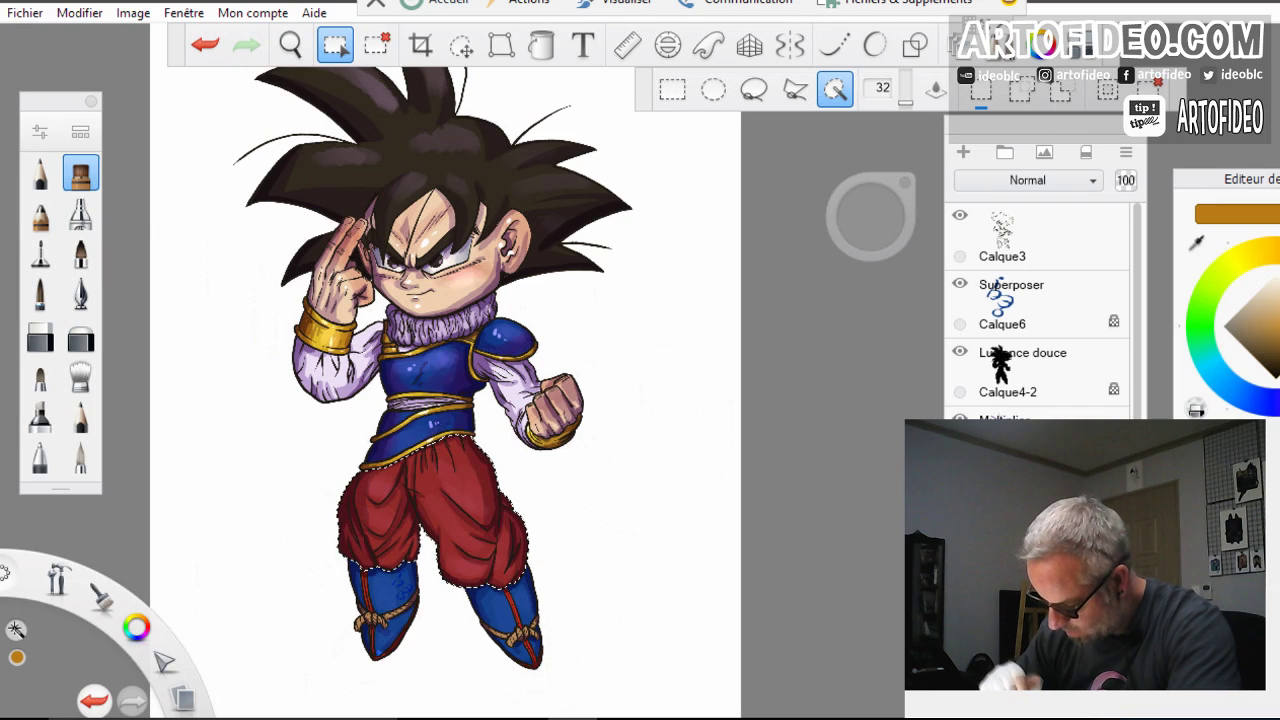
pyautogui.click(81, 173)
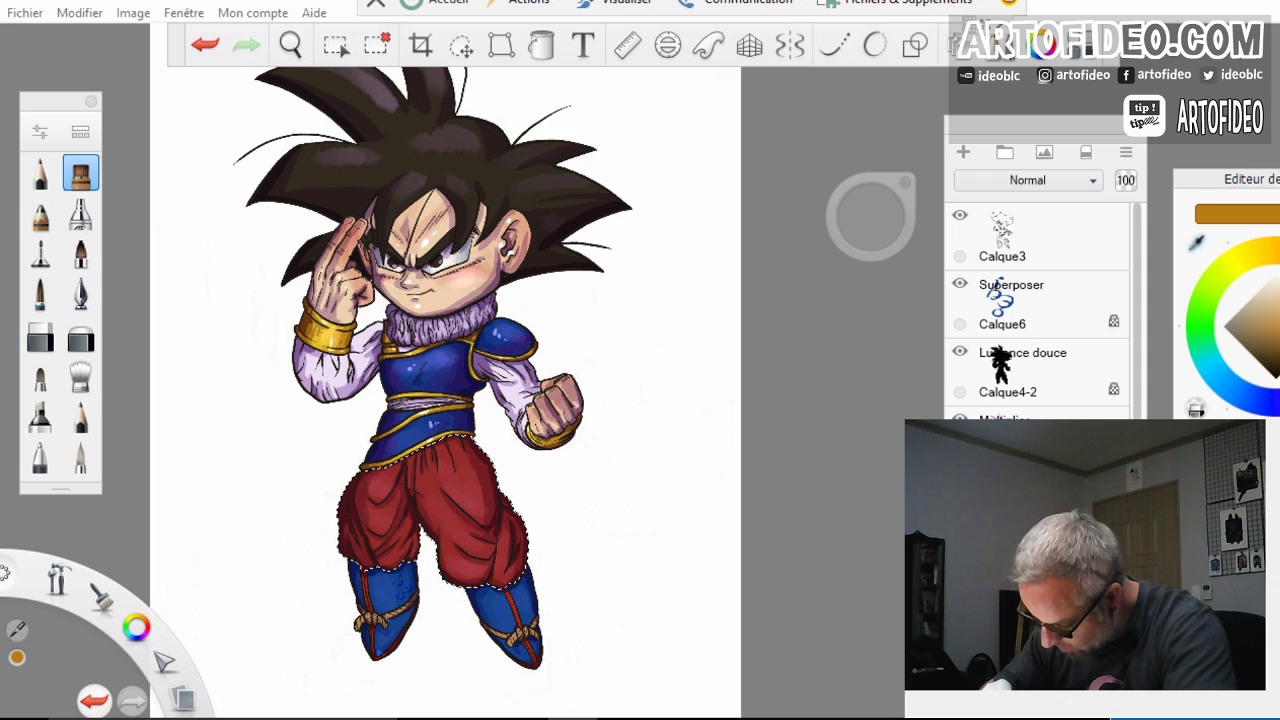
pyautogui.keyDown('alt'); pyautogui.click(462, 515); pyautogui.keyUp('alt')
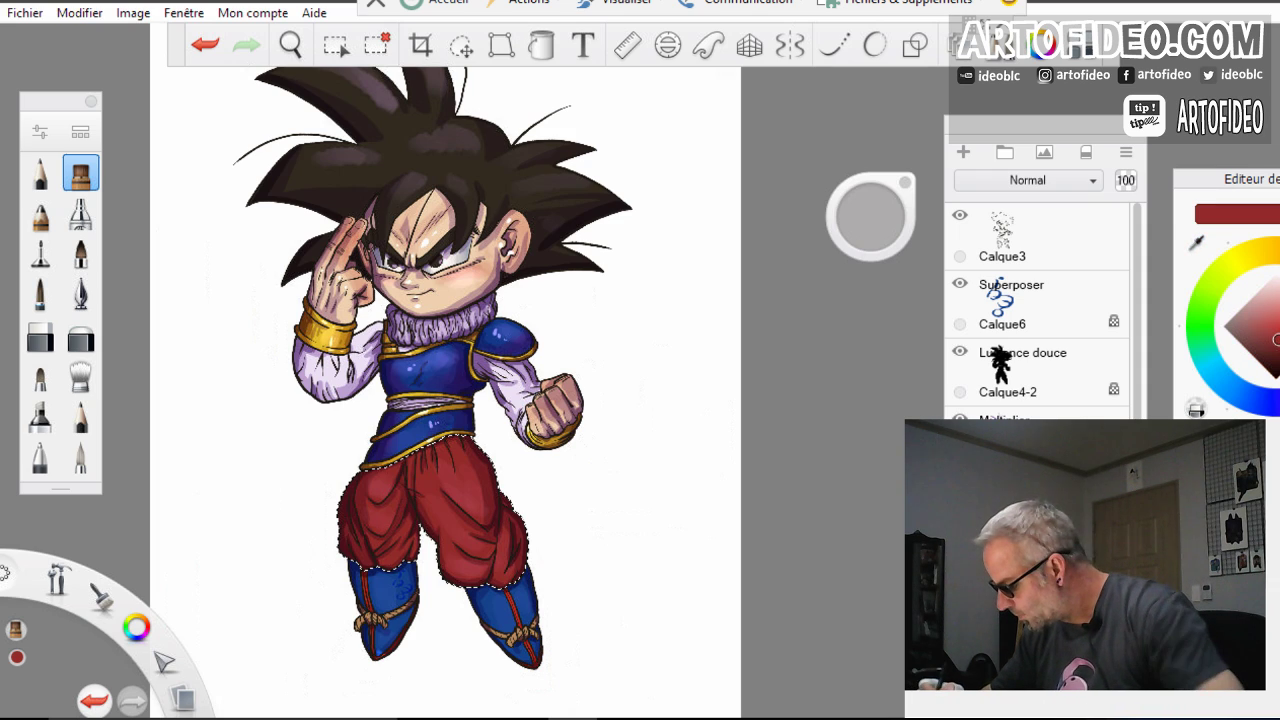
# Shift the brush colour to a dark magenta and softly shade the folds and sides of the trousers
pyautogui.click(1279, 306)
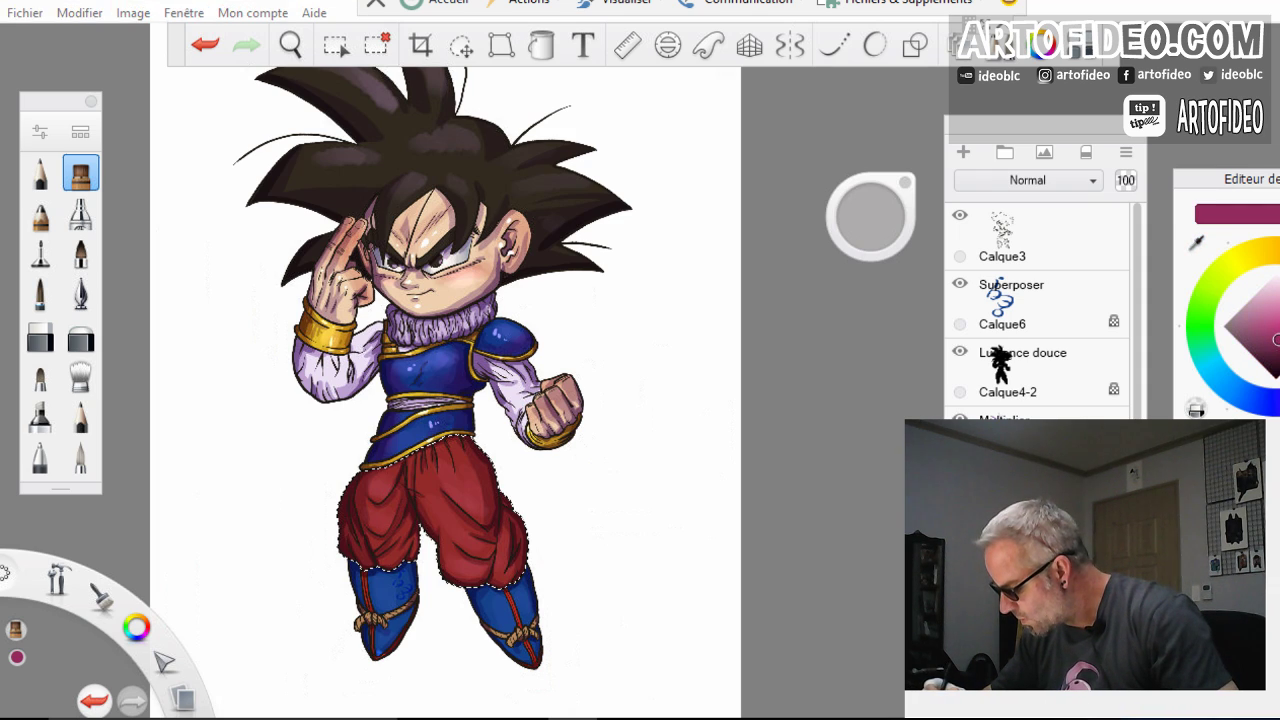
pyautogui.click(1279, 350)
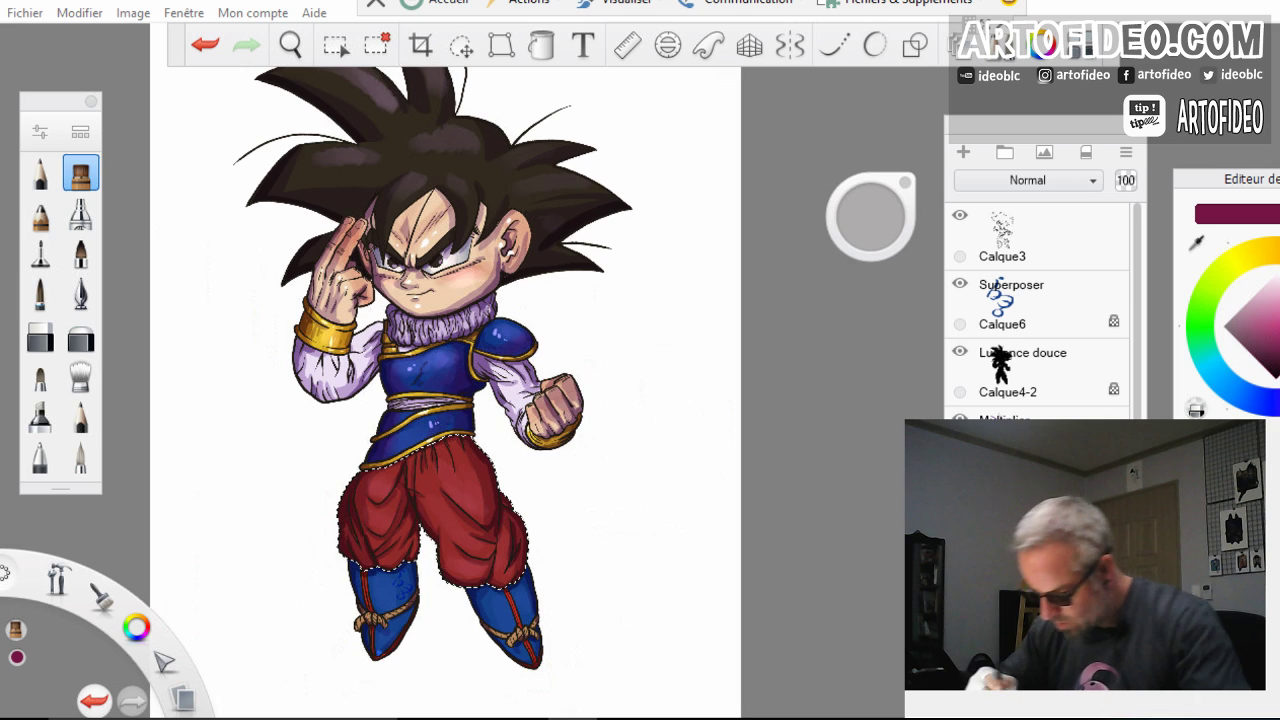
pyautogui.moveTo(881, 216)
pyautogui.mouseDown()
pyautogui.moveTo(892, 216)
pyautogui.moveTo(870, 217)
pyautogui.mouseUp()
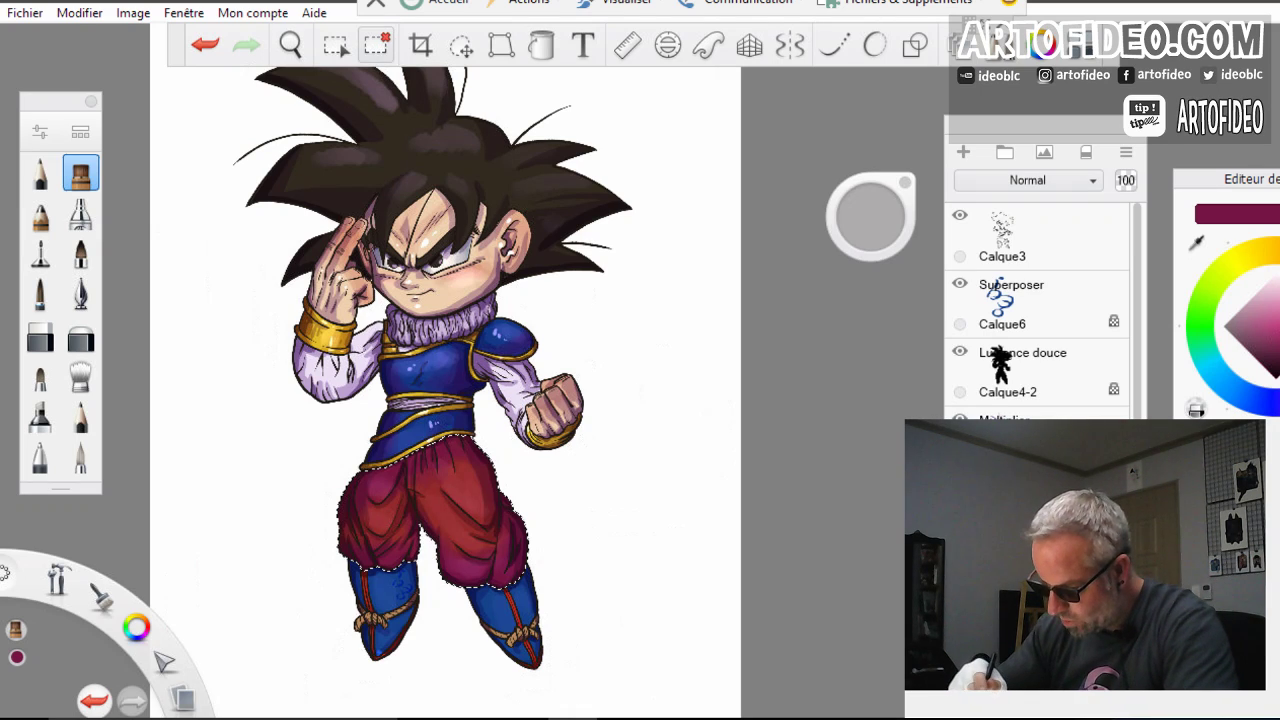
# Select the panels of both blue boots with the Magic Wand, adding each area to the selection
pyautogui.click(335, 44)
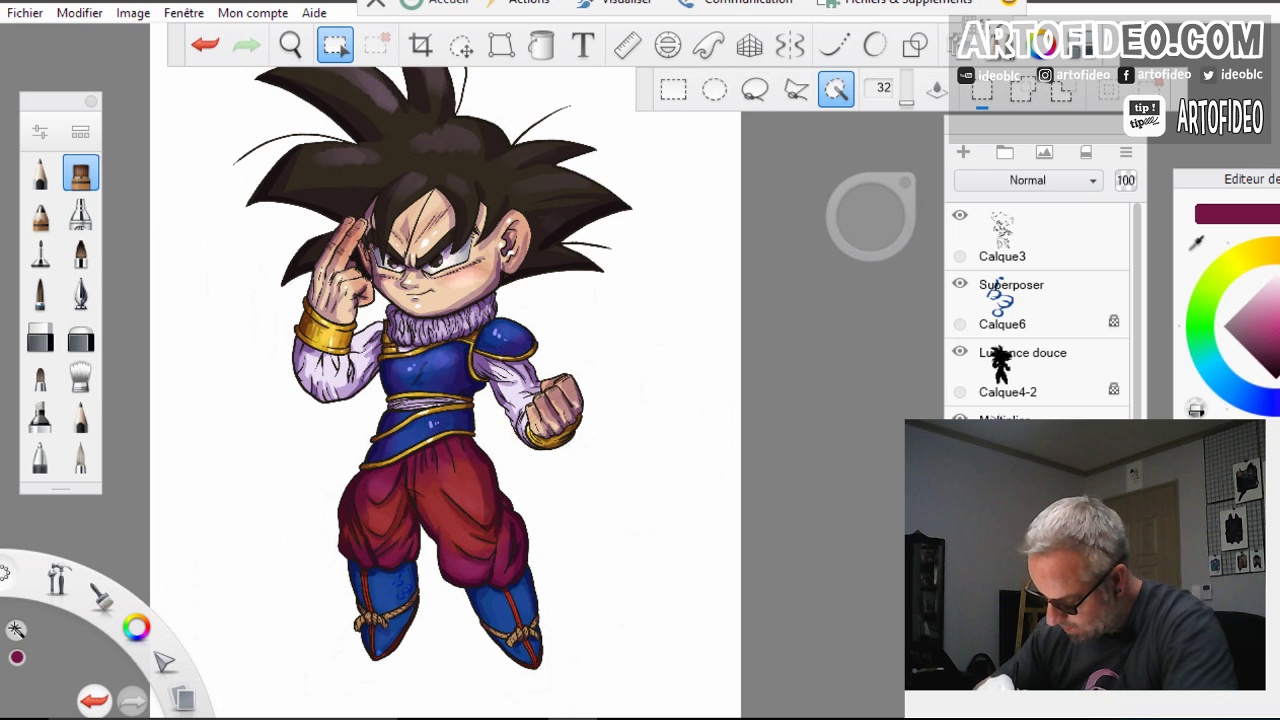
pyautogui.click(524, 596)
pyautogui.click(1021, 91)
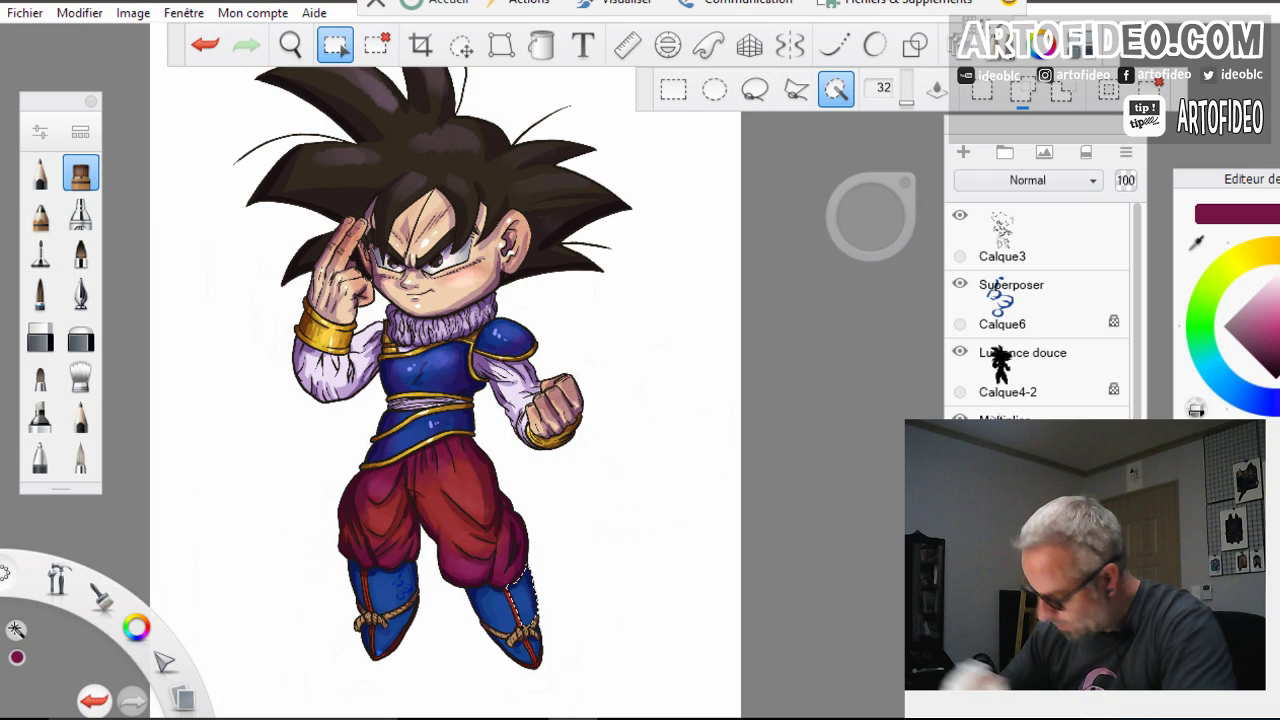
pyautogui.click(489, 604)
pyautogui.click(536, 642)
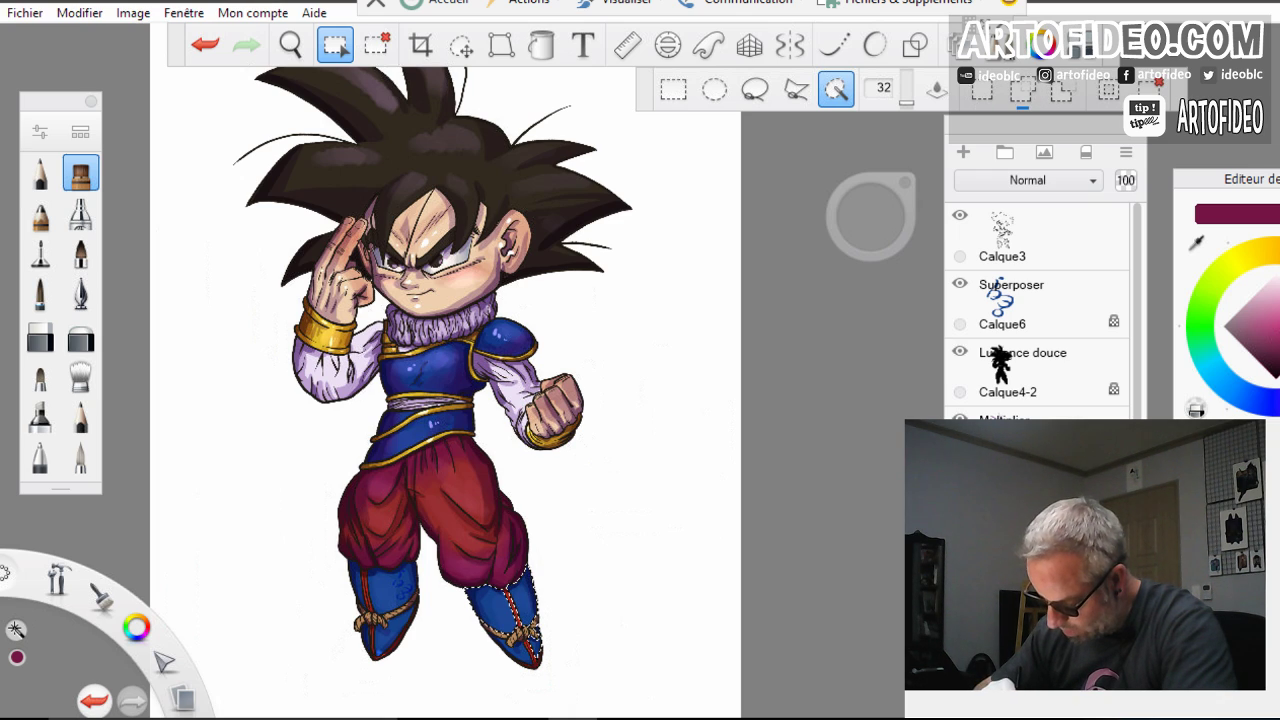
pyautogui.click(512, 648)
pyautogui.click(392, 622)
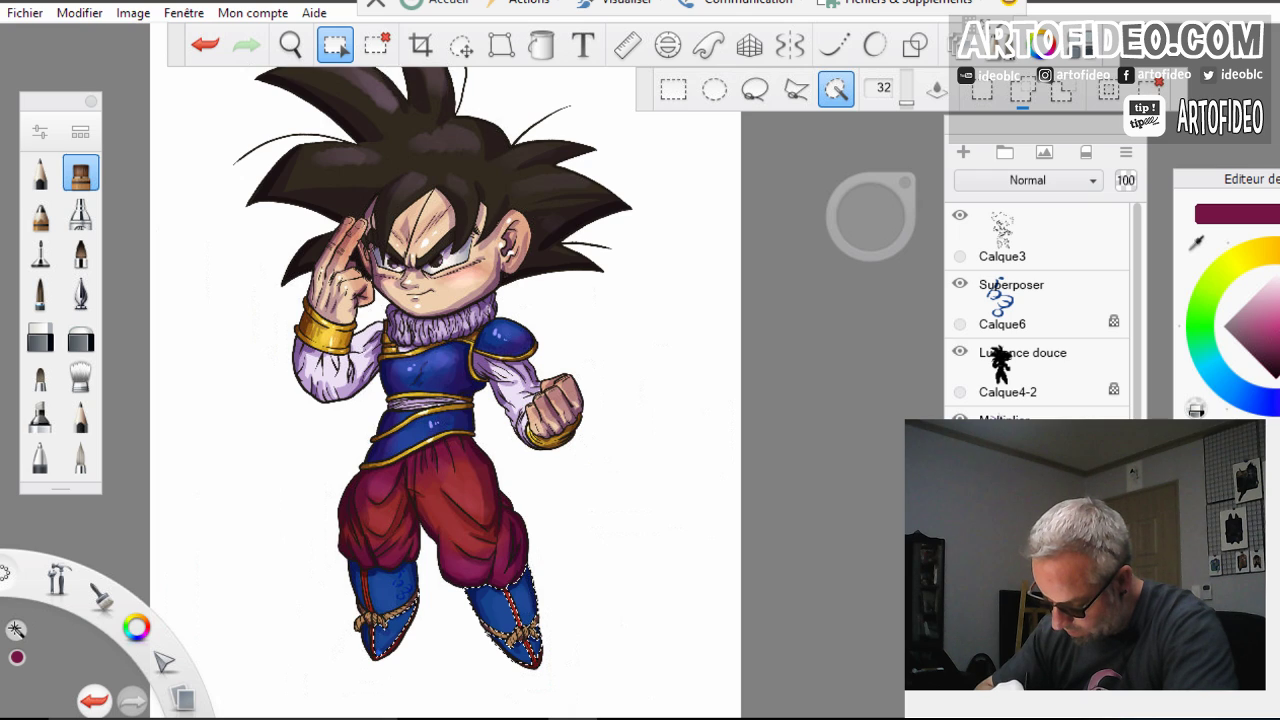
pyautogui.click(357, 585)
pyautogui.click(393, 588)
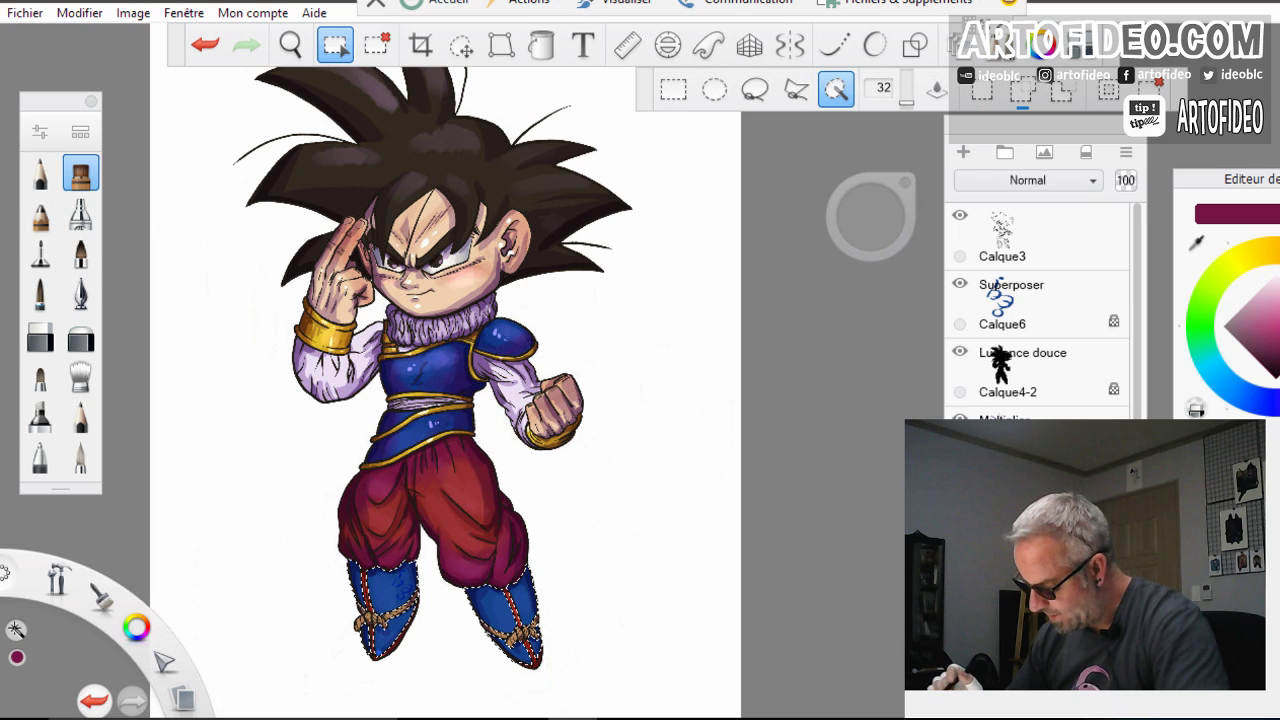
# Sample the boots' blue, shift it to a deeper navy and softly shade the boots
pyautogui.press('Escape')
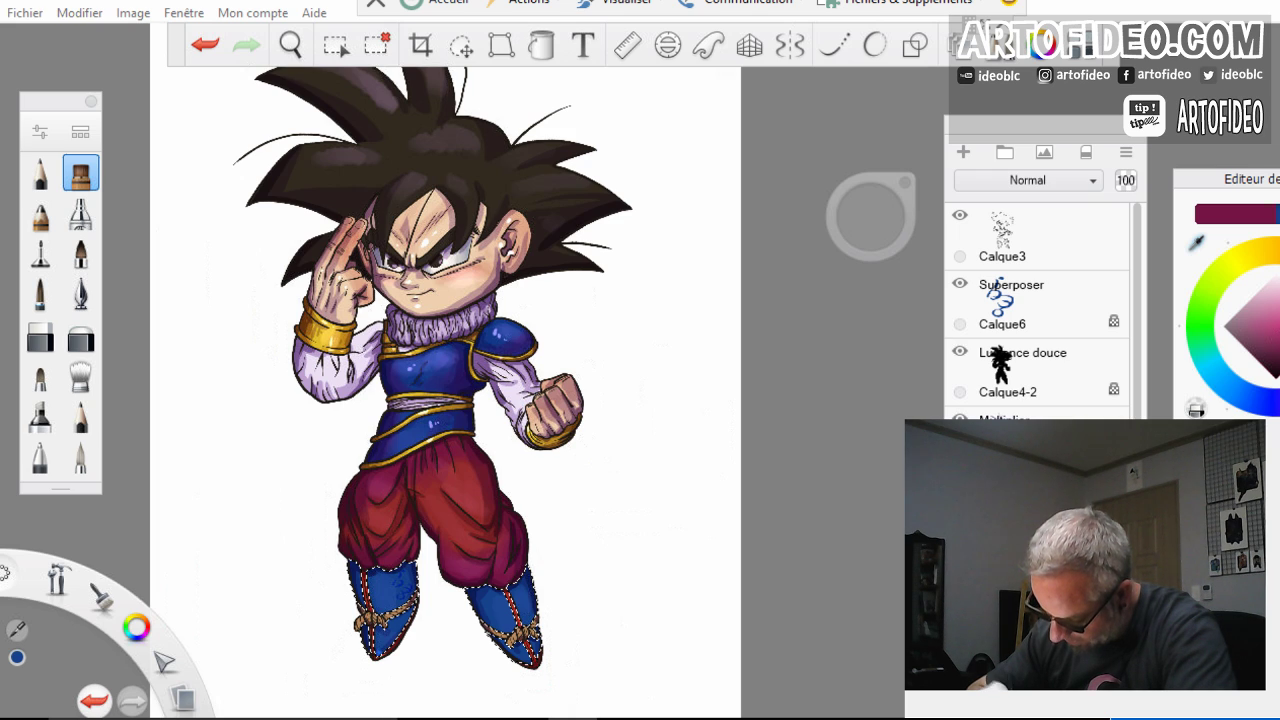
pyautogui.click(1272, 403)
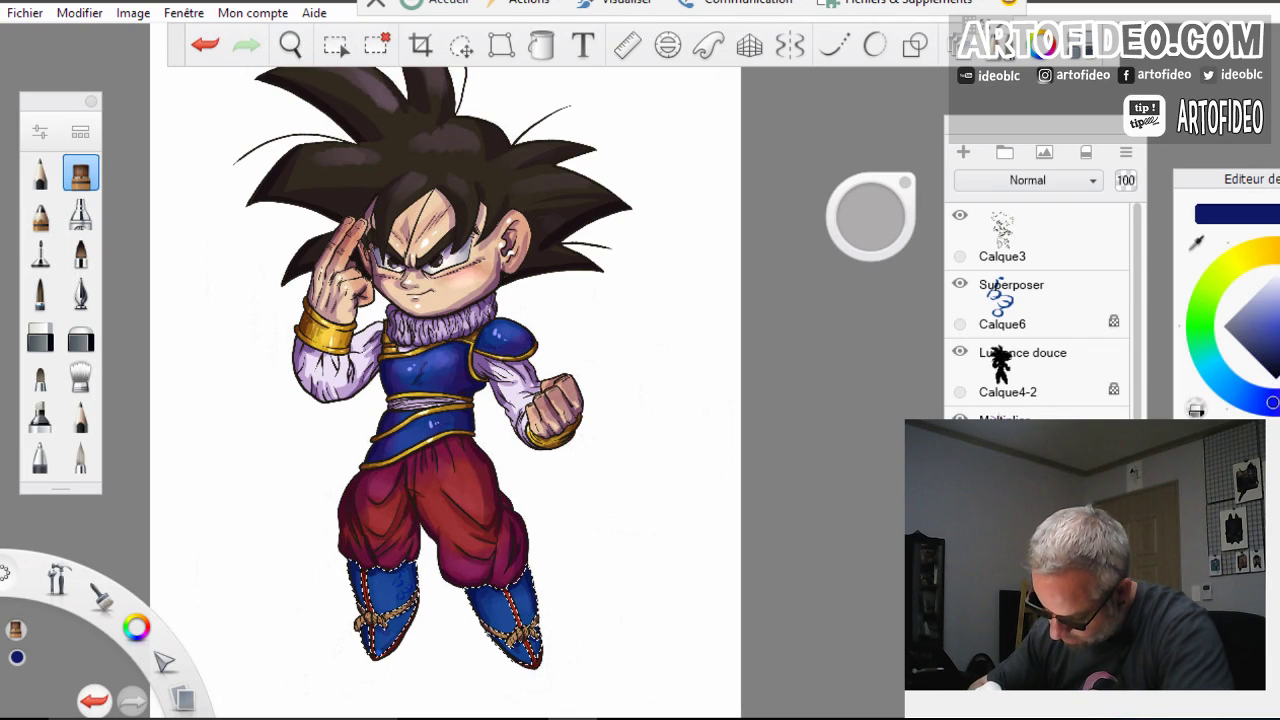
pyautogui.moveTo(409, 565); pyautogui.dragTo(401, 574)
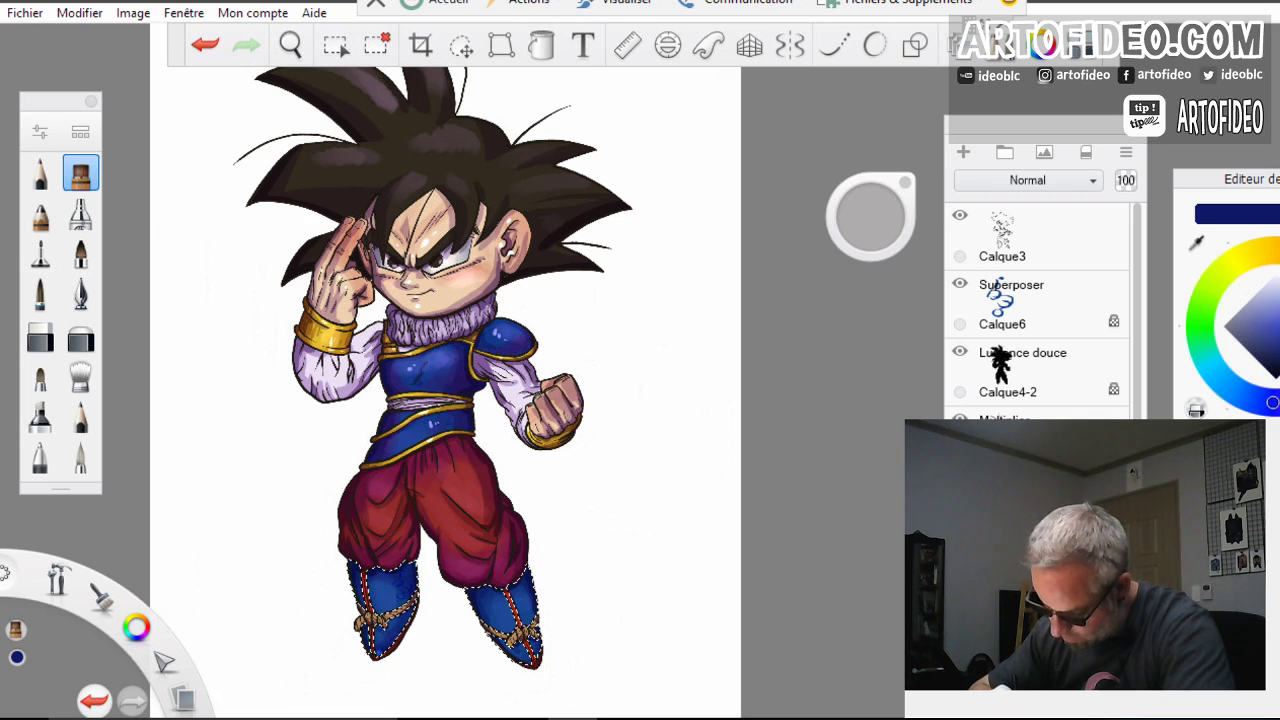
# Switch to the pointed paint brush and make the Multiplier layer below Calque4-2 active for work on the face
pyautogui.click(41, 254)
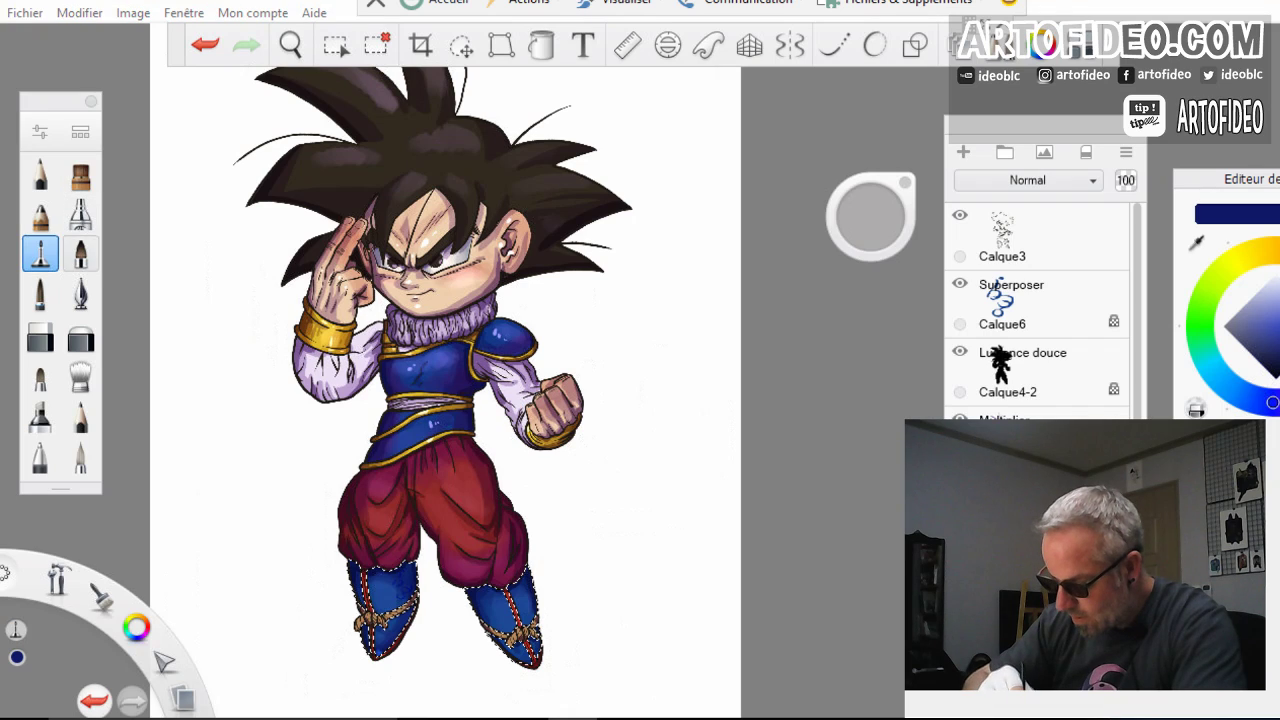
pyautogui.click(41, 294)
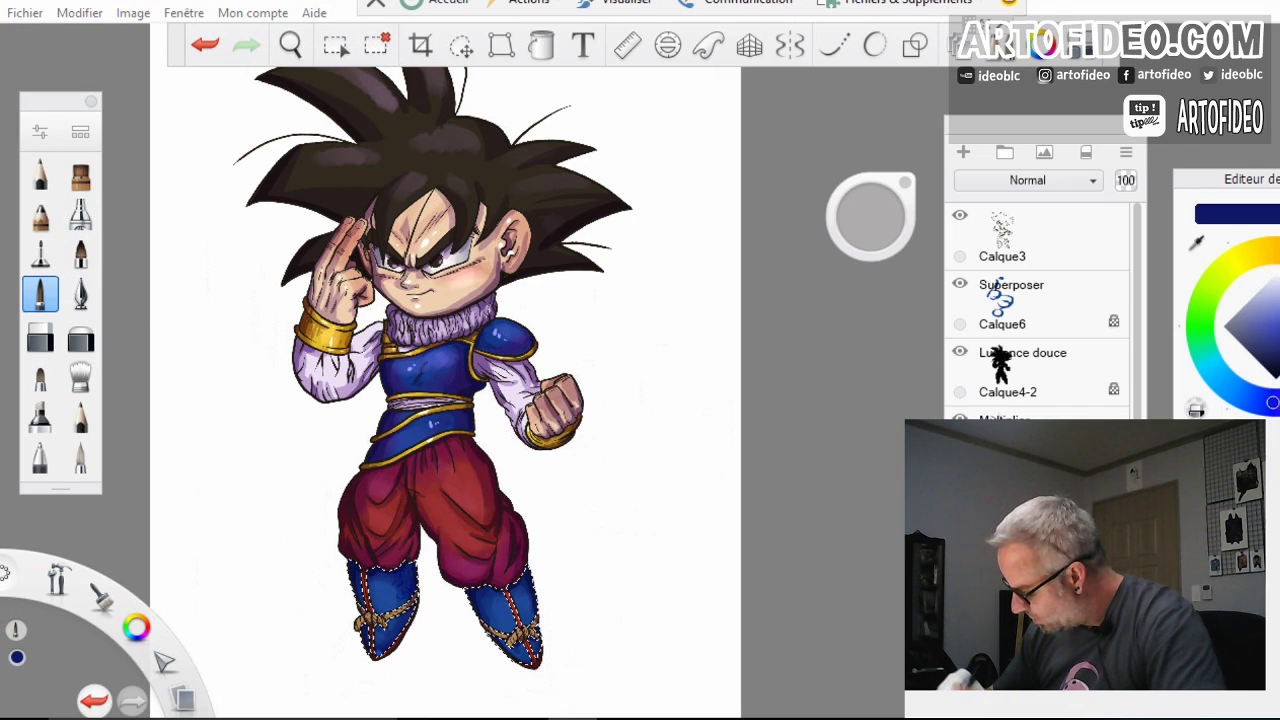
pyautogui.click(1037, 372)
pyautogui.press('space')
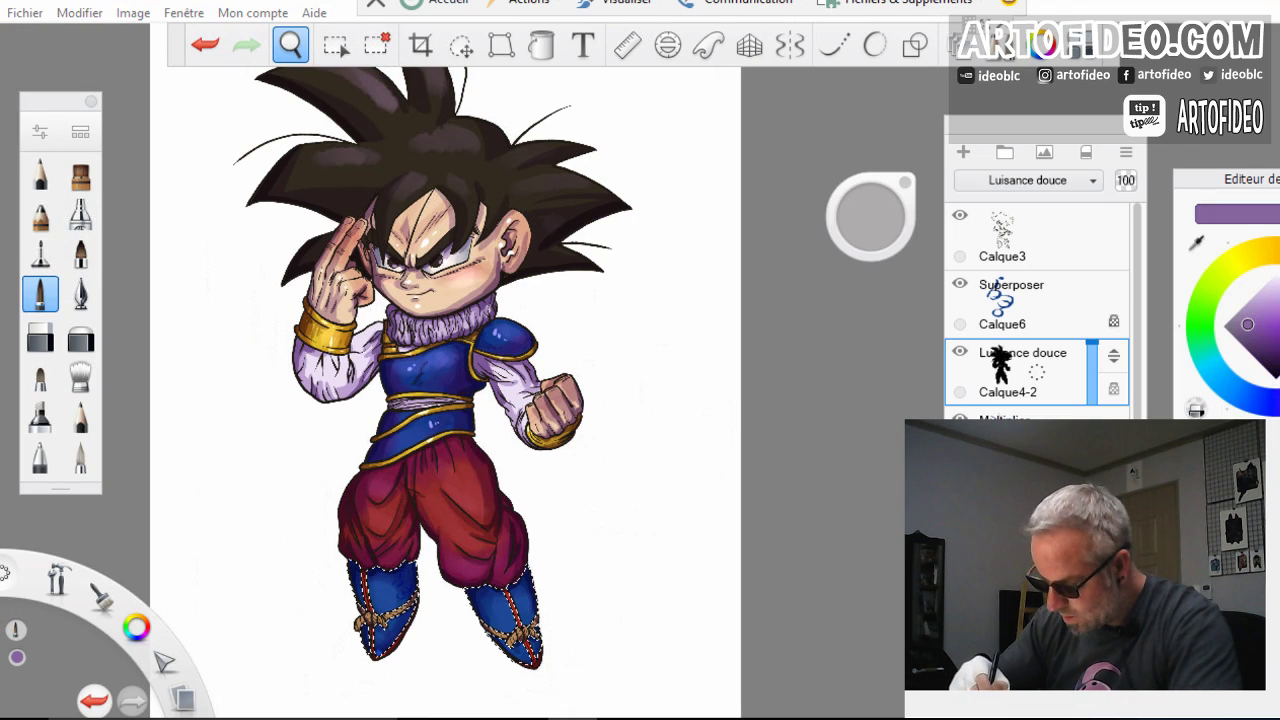
pyautogui.moveTo(420, 347); pyautogui.dragTo(560, 340)
pyautogui.moveTo(420, 295); pyautogui.dragTo(445, 418)
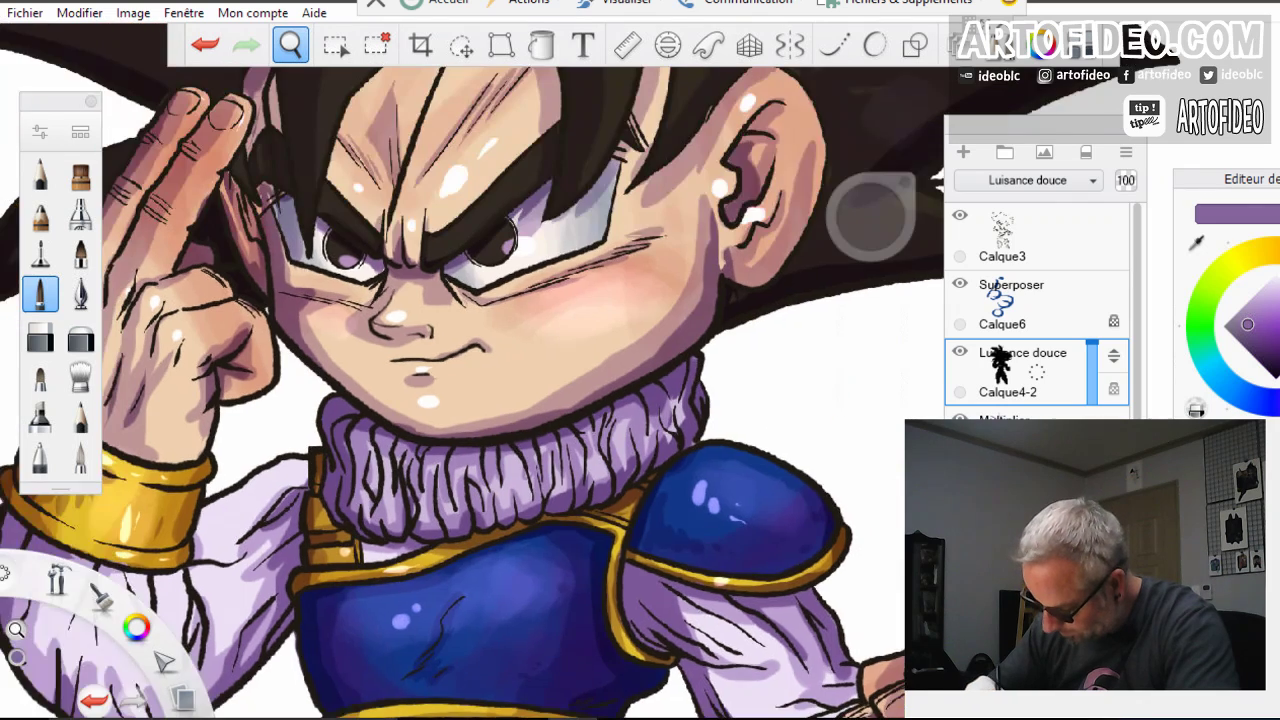
pyautogui.moveTo(420, 347); pyautogui.dragTo(474, 240)
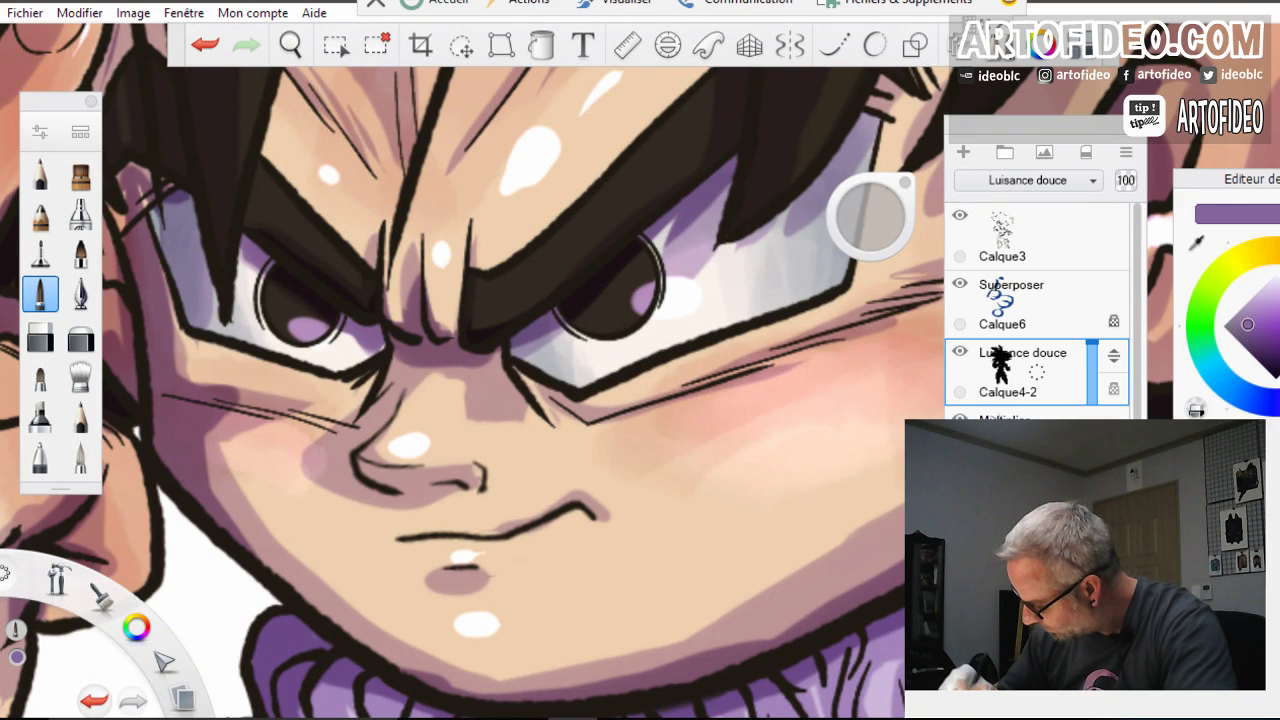
pyautogui.click(1030, 436)
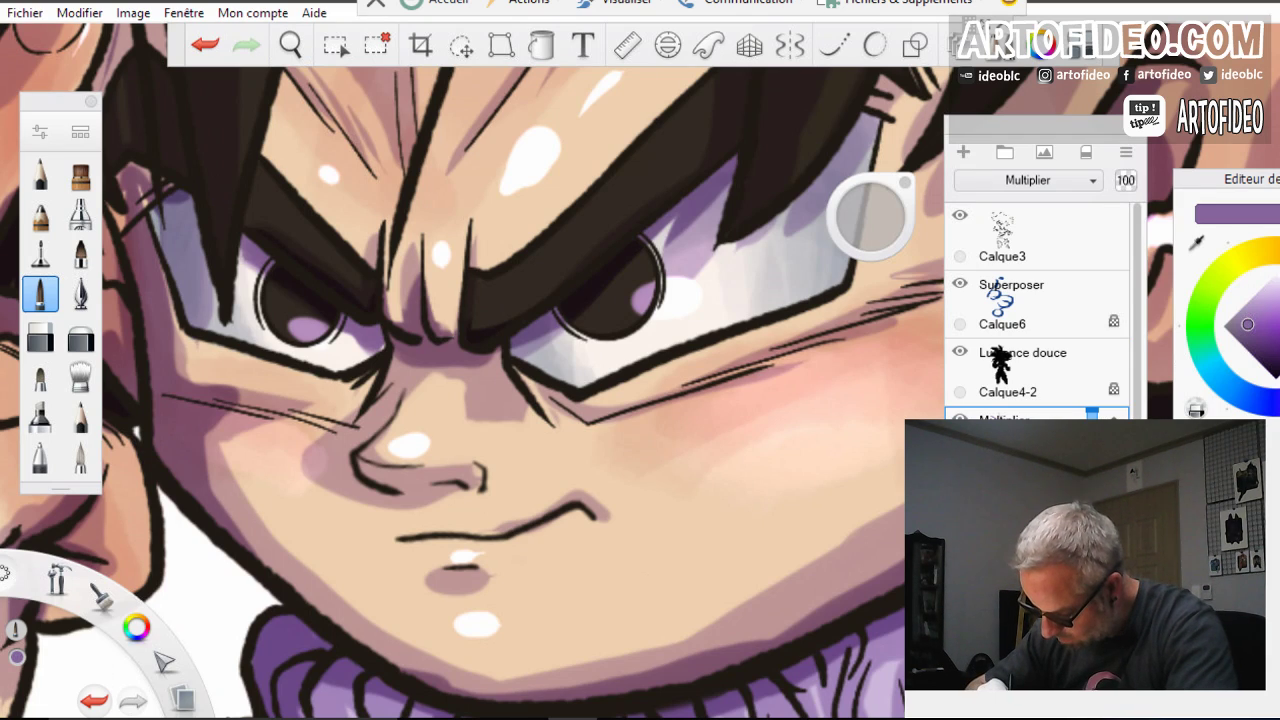
pyautogui.press('space')
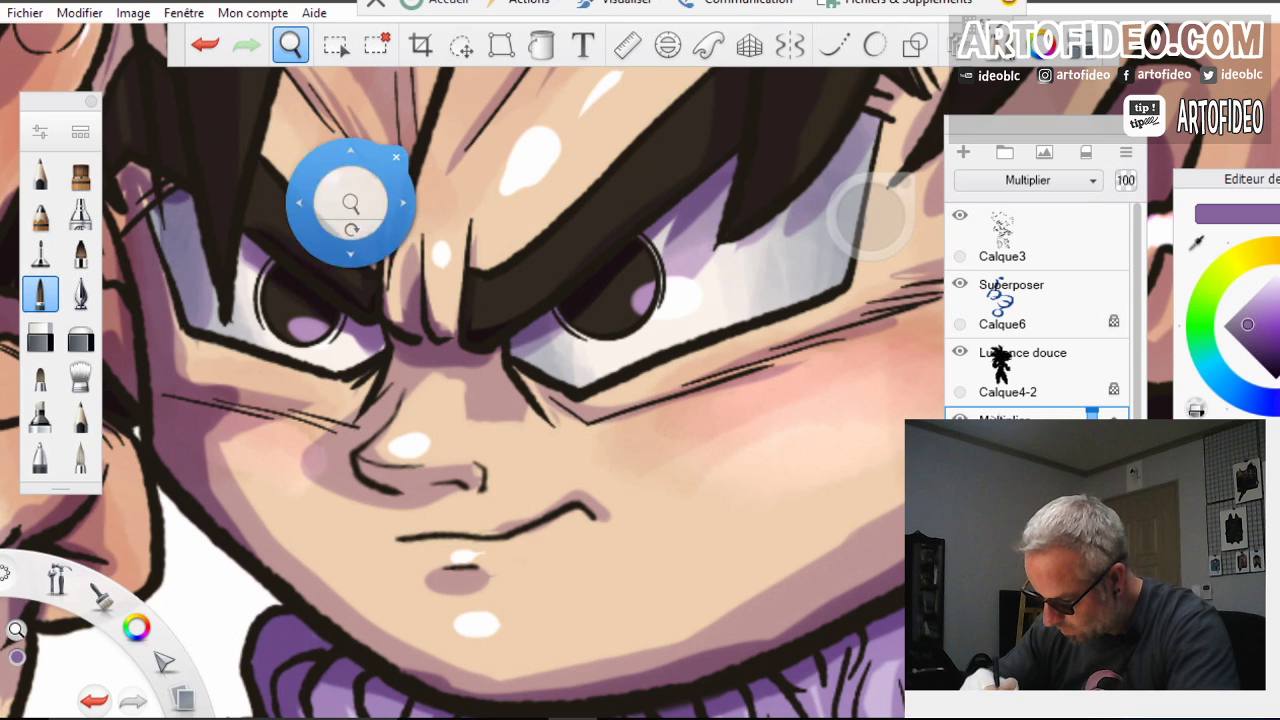
pyautogui.moveTo(366, 284); pyautogui.dragTo(294, 351)
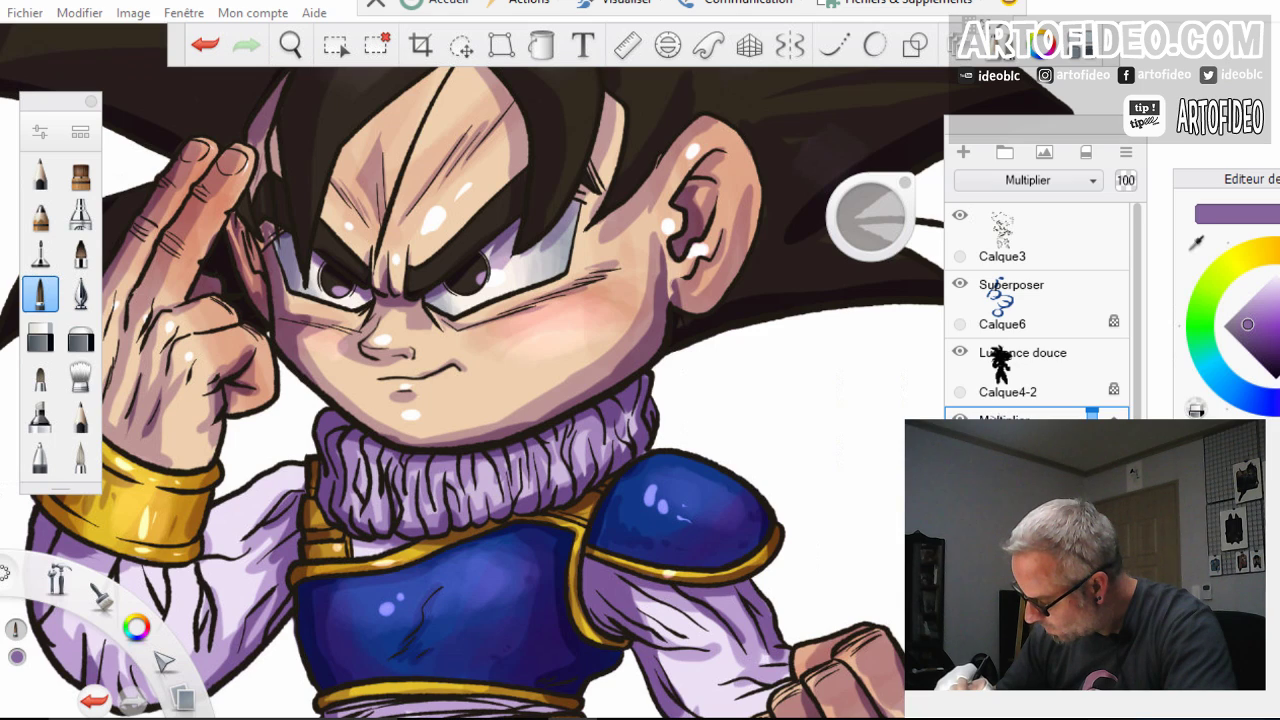
# Add a new layer above the Multiplier layer with the brush opacity at 100%, and reactivate the Multiplier layer
pyautogui.hotkey('ctrl', 'l')
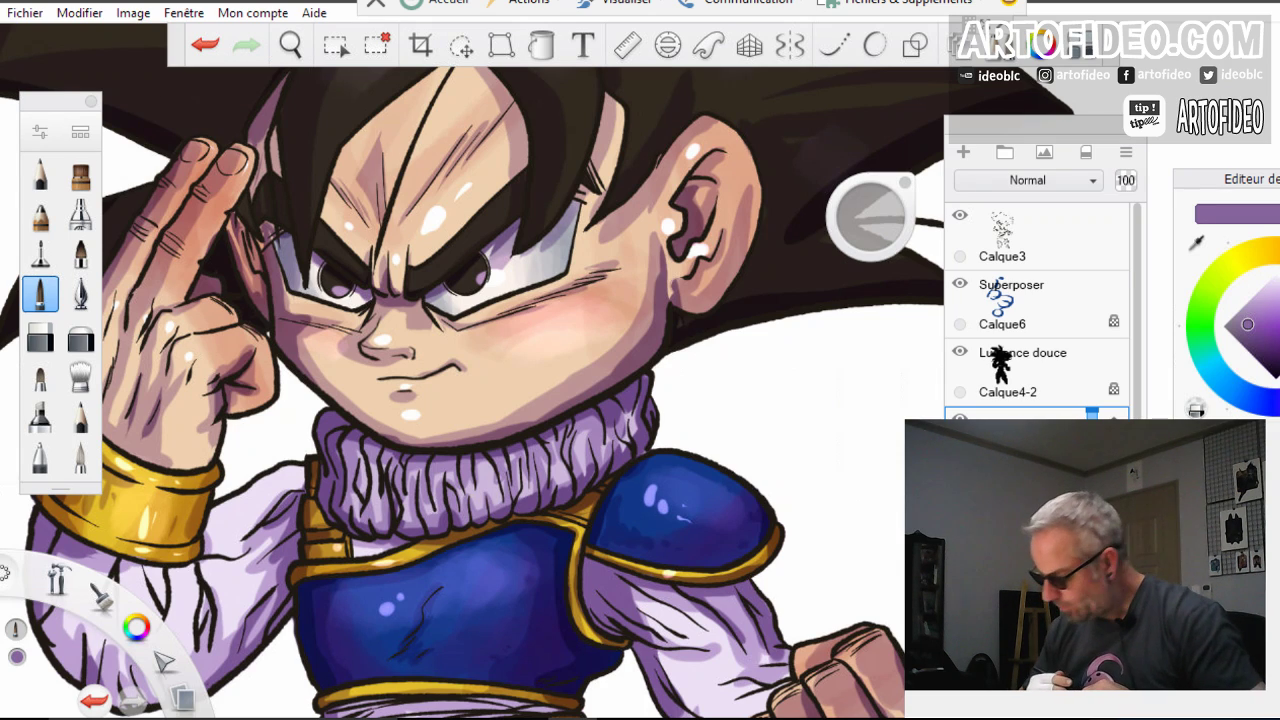
pyautogui.moveTo(871, 217); pyautogui.dragTo(877, 210)
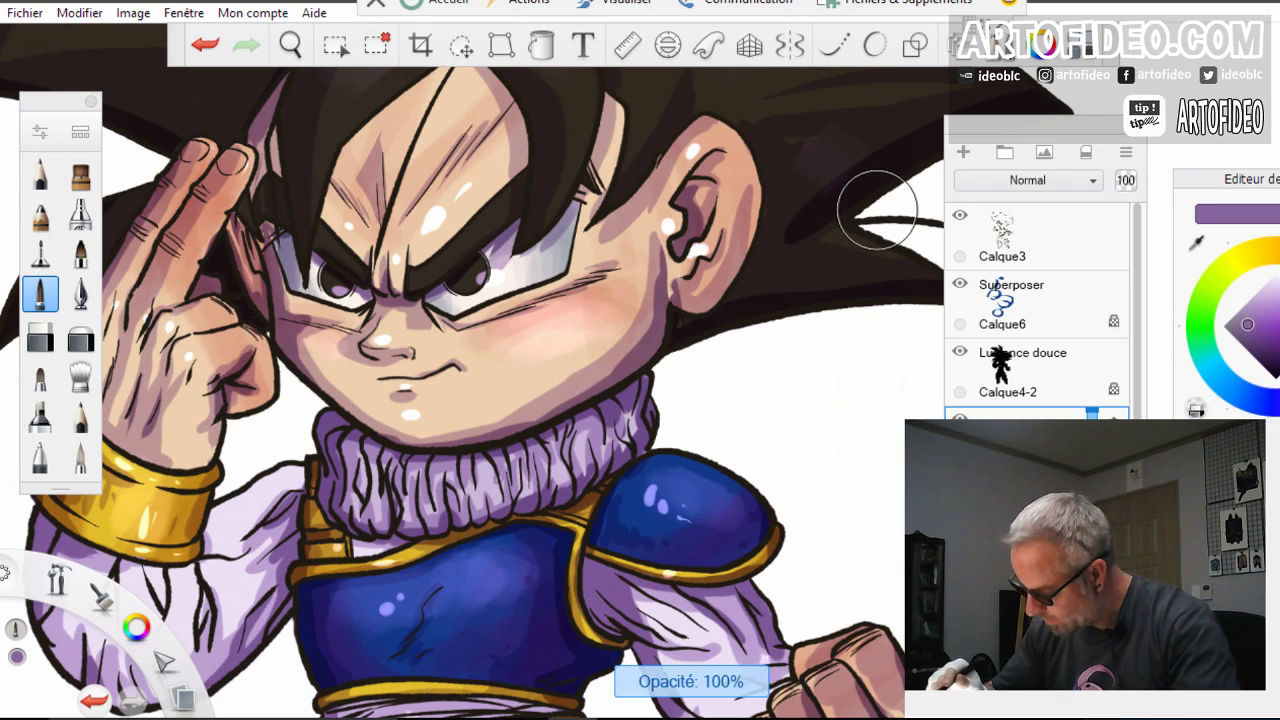
pyautogui.click(1037, 508)
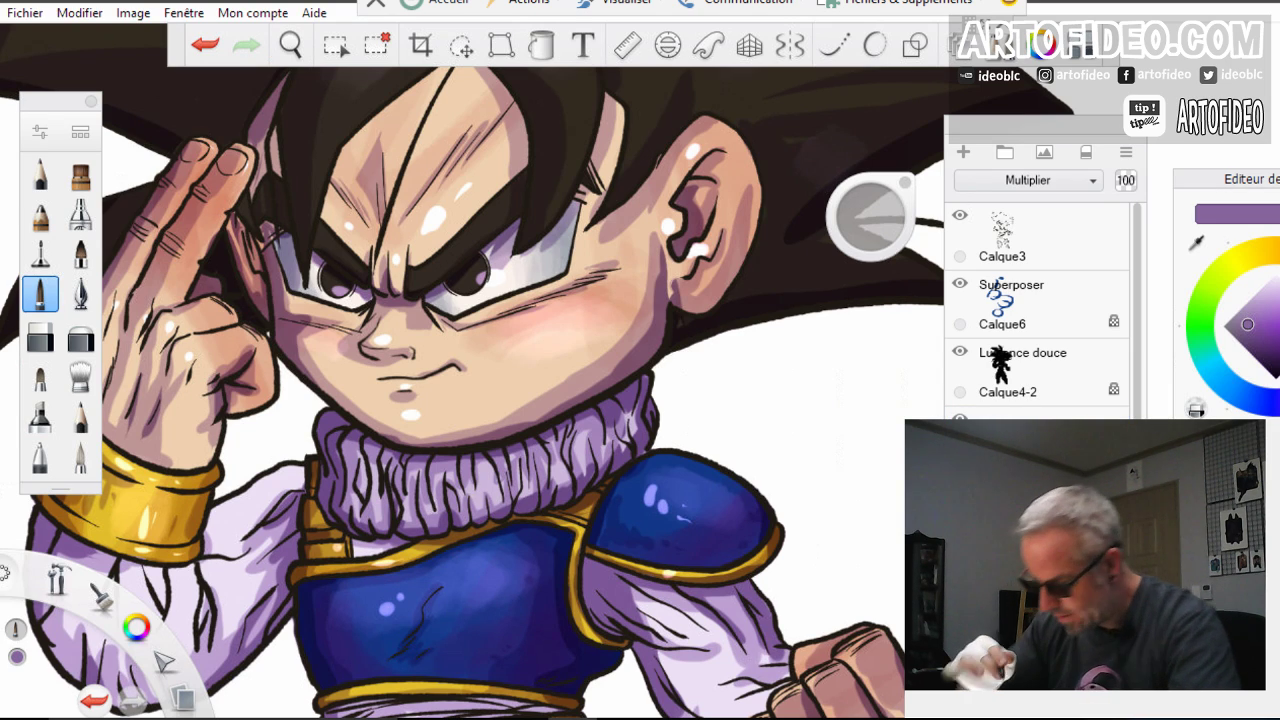
pyautogui.click(25, 13)
pyautogui.click(63, 132)
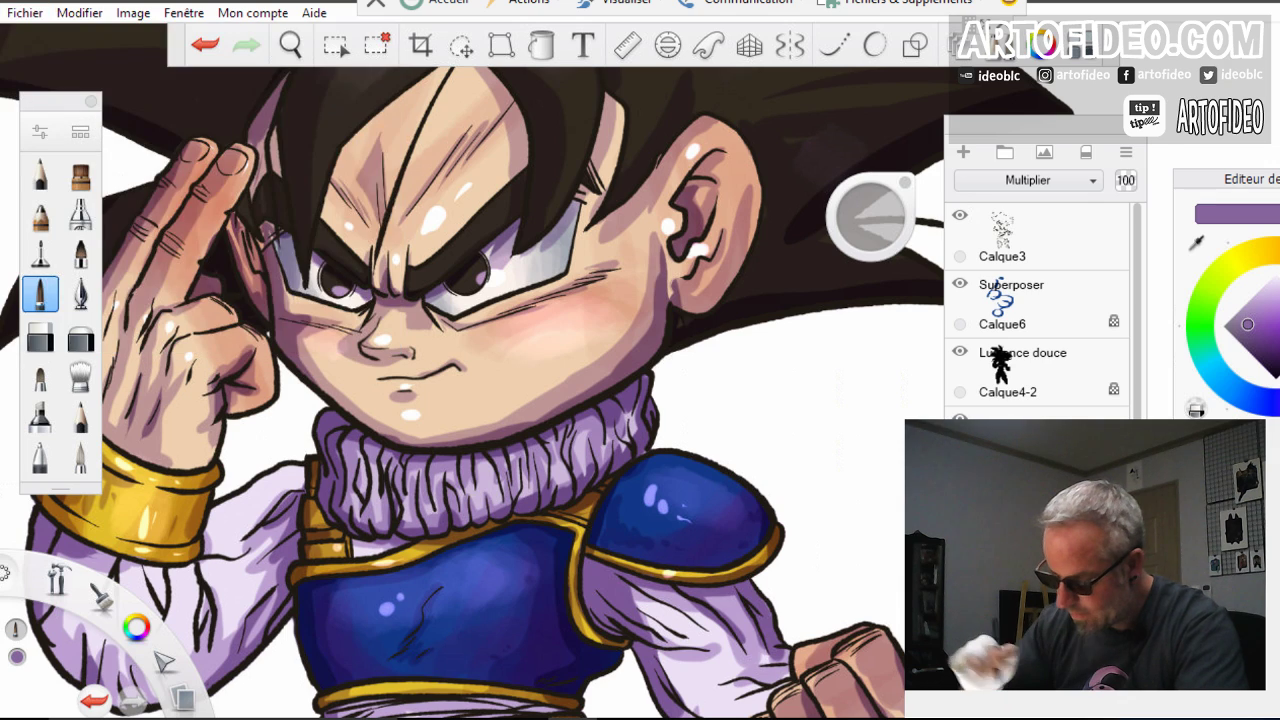
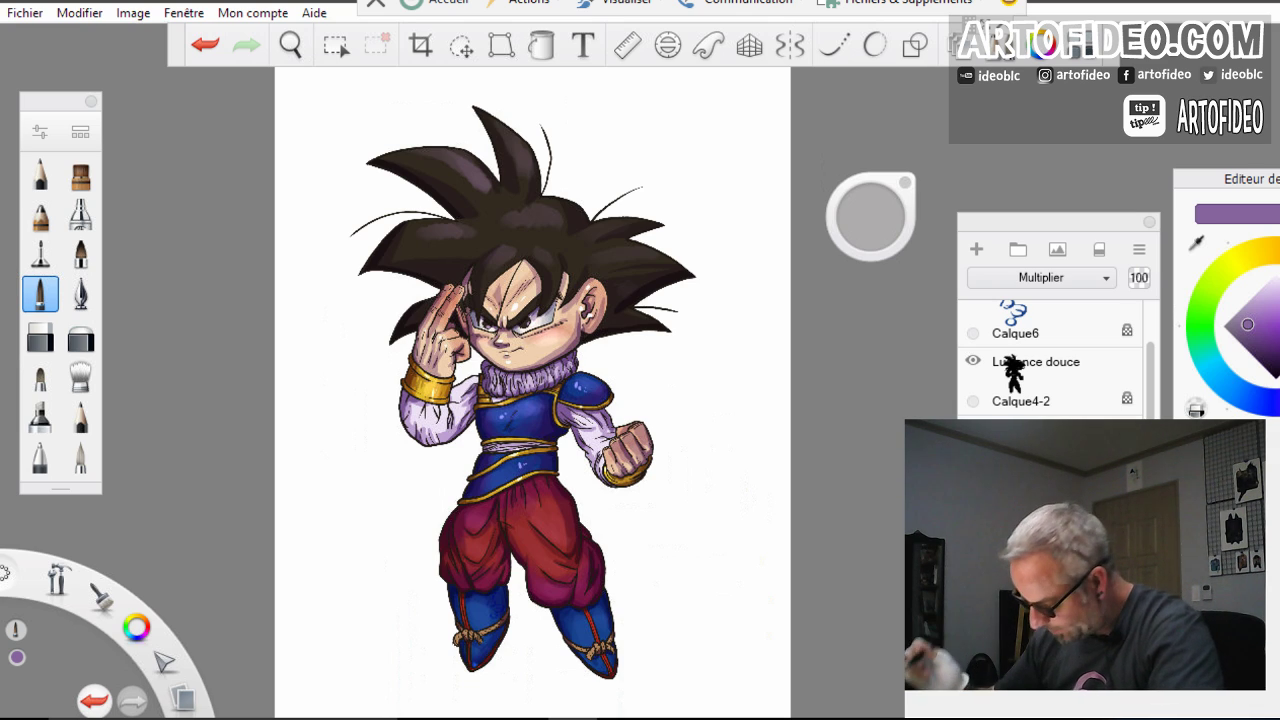
# Try the Ecran blending mode on Calque6, which holds the boot markings, and settle on Eclaircir
pyautogui.click(290, 45)
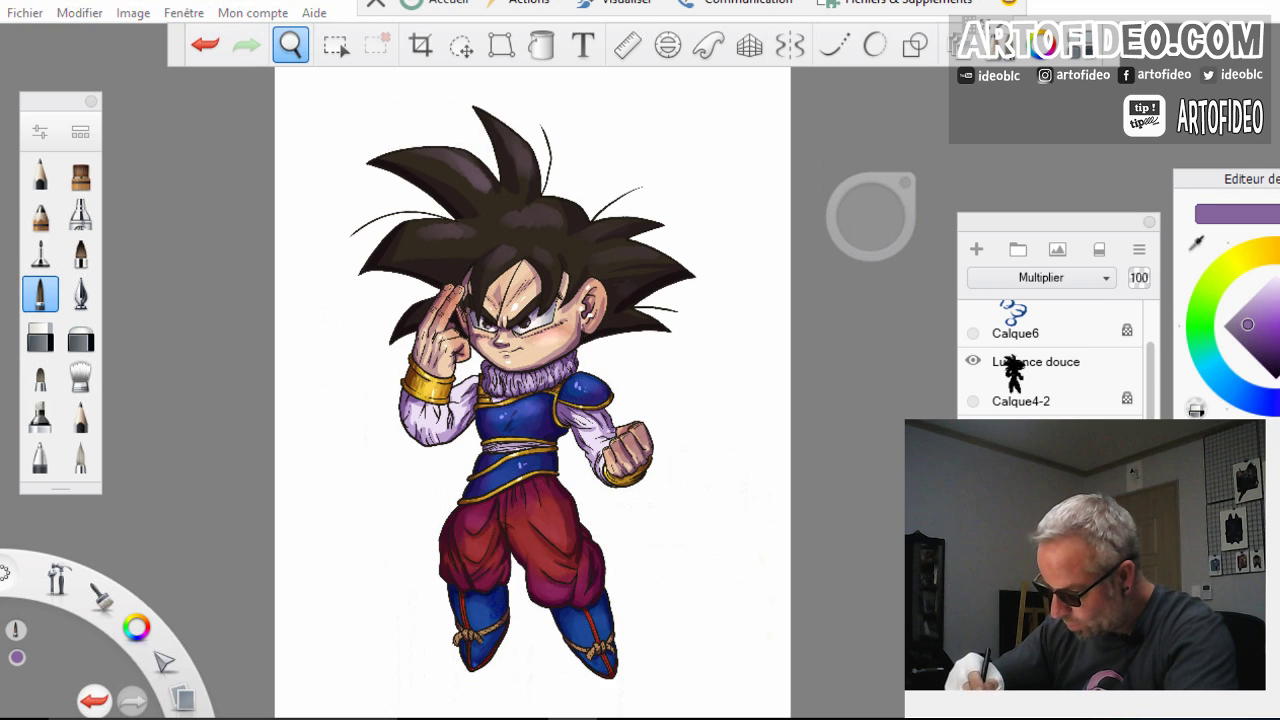
pyautogui.moveTo(544, 556); pyautogui.dragTo(530, 606)
pyautogui.moveTo(527, 655); pyautogui.dragTo(577, 487)
pyautogui.moveTo(576, 440); pyautogui.dragTo(610, 345)
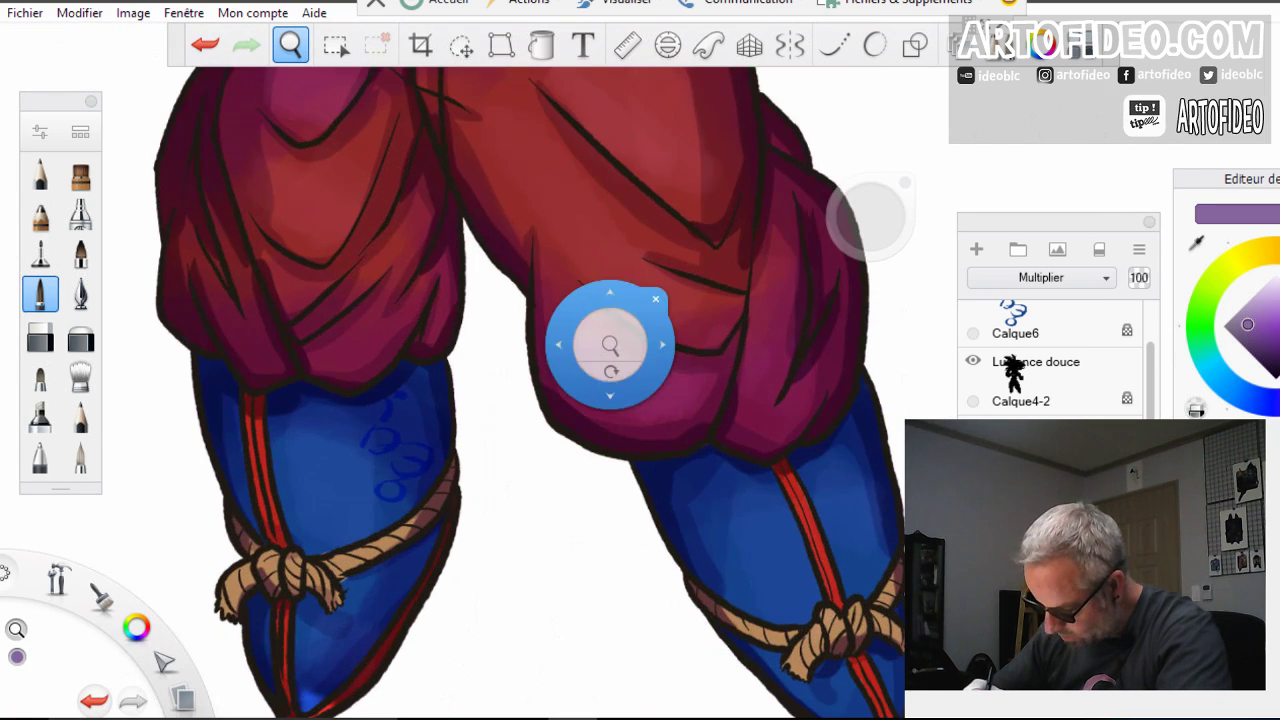
pyautogui.click(1049, 312)
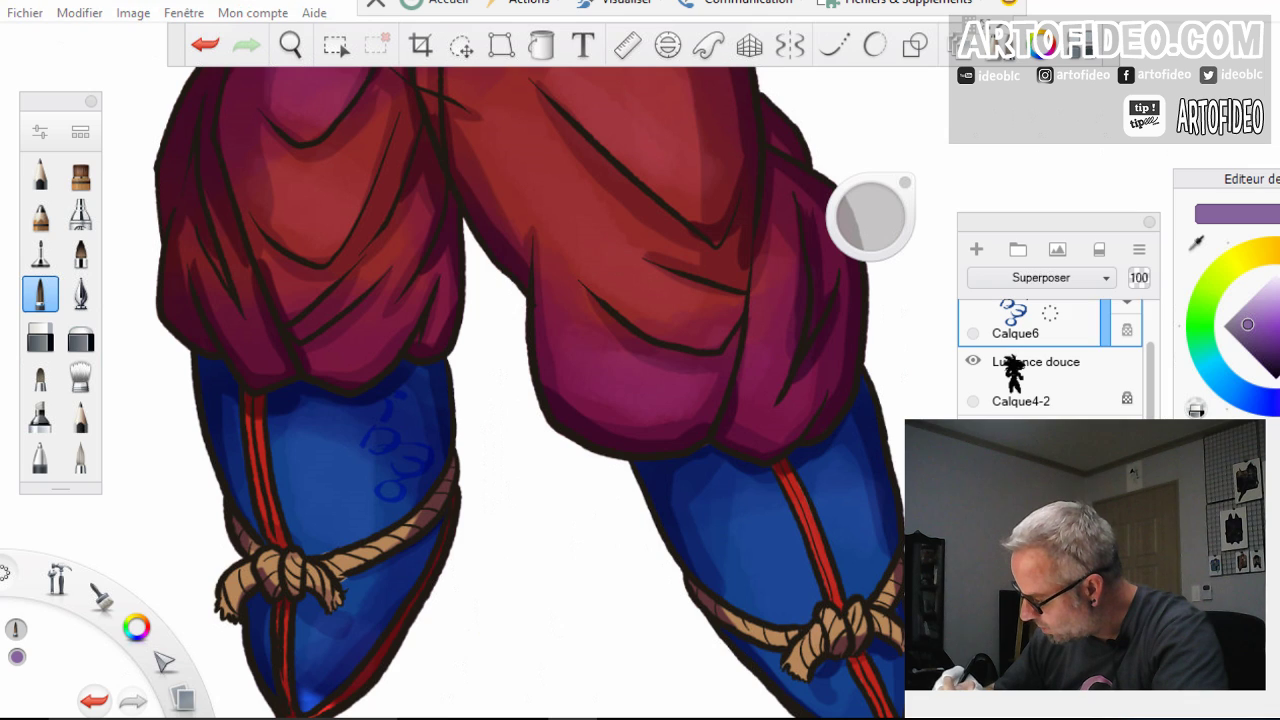
pyautogui.click(1041, 278)
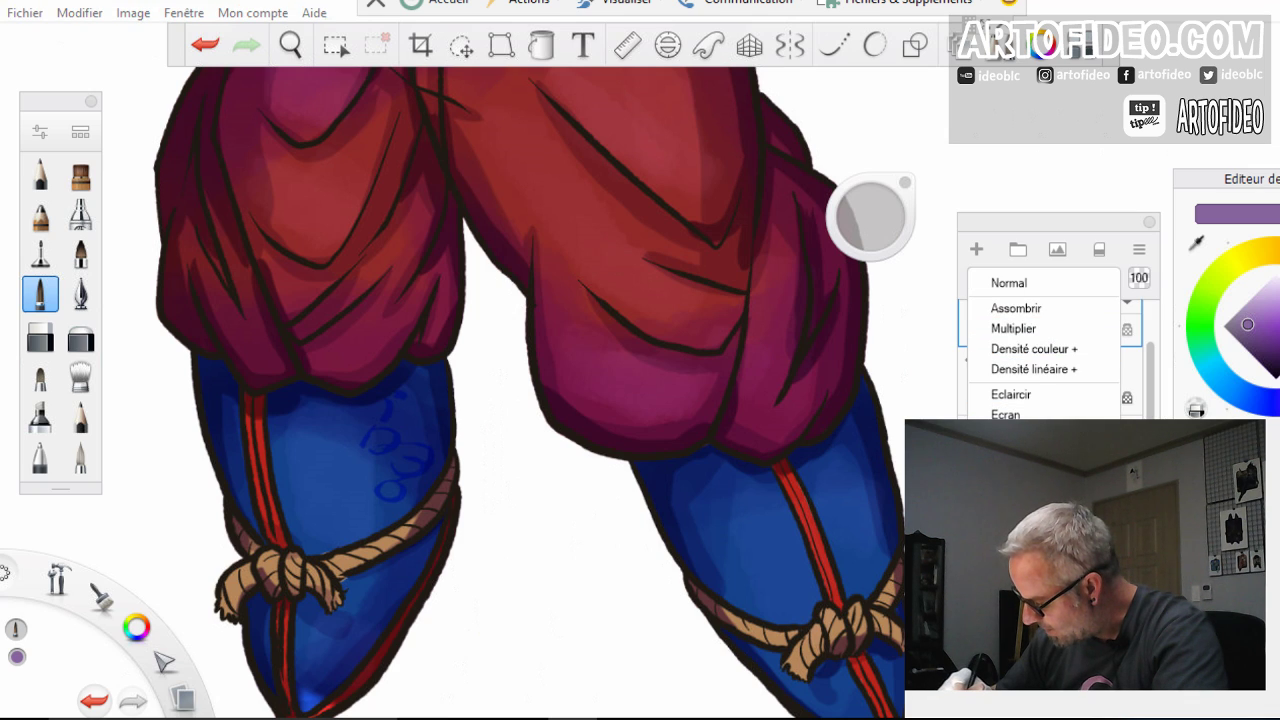
pyautogui.click(1008, 414)
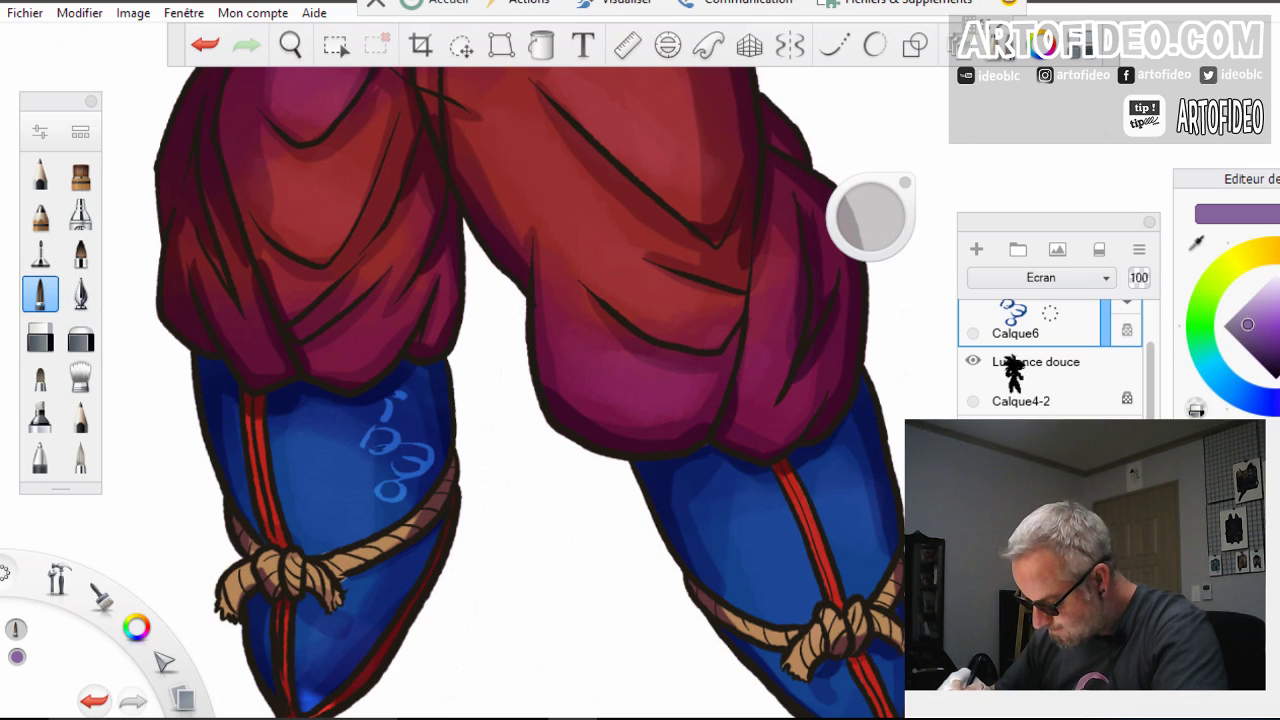
pyautogui.click(1040, 277)
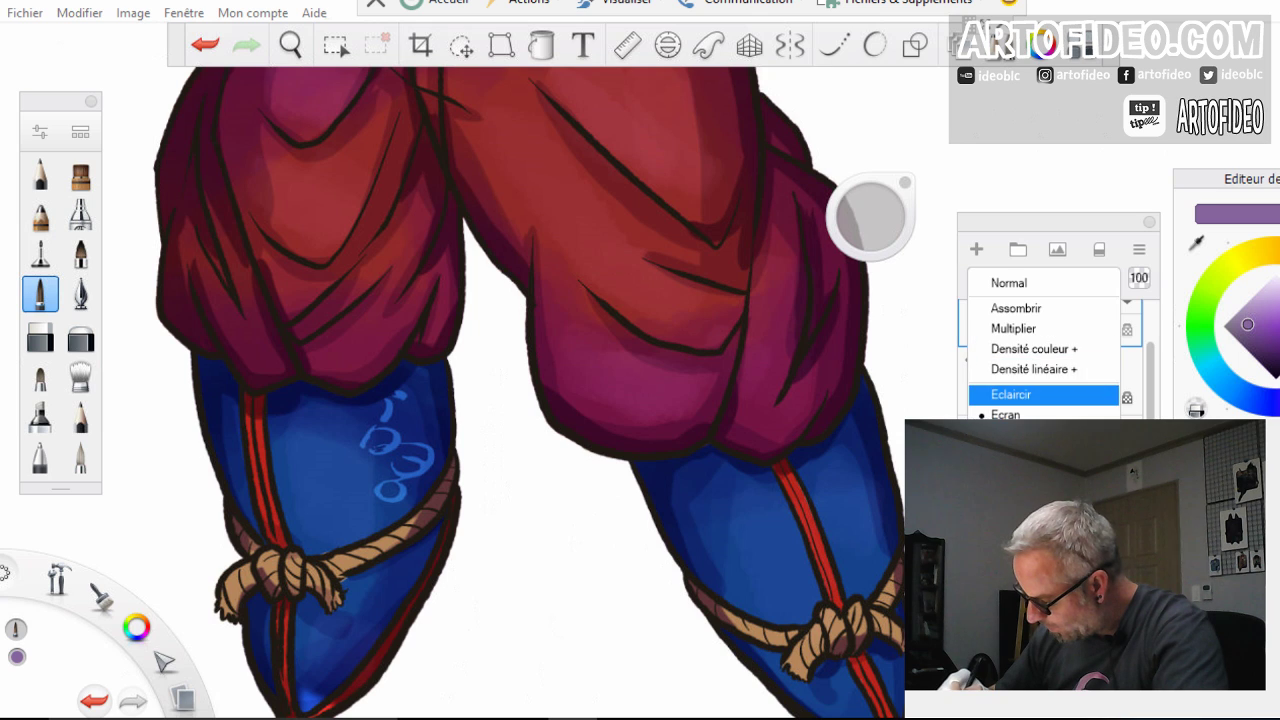
pyautogui.click(1008, 397)
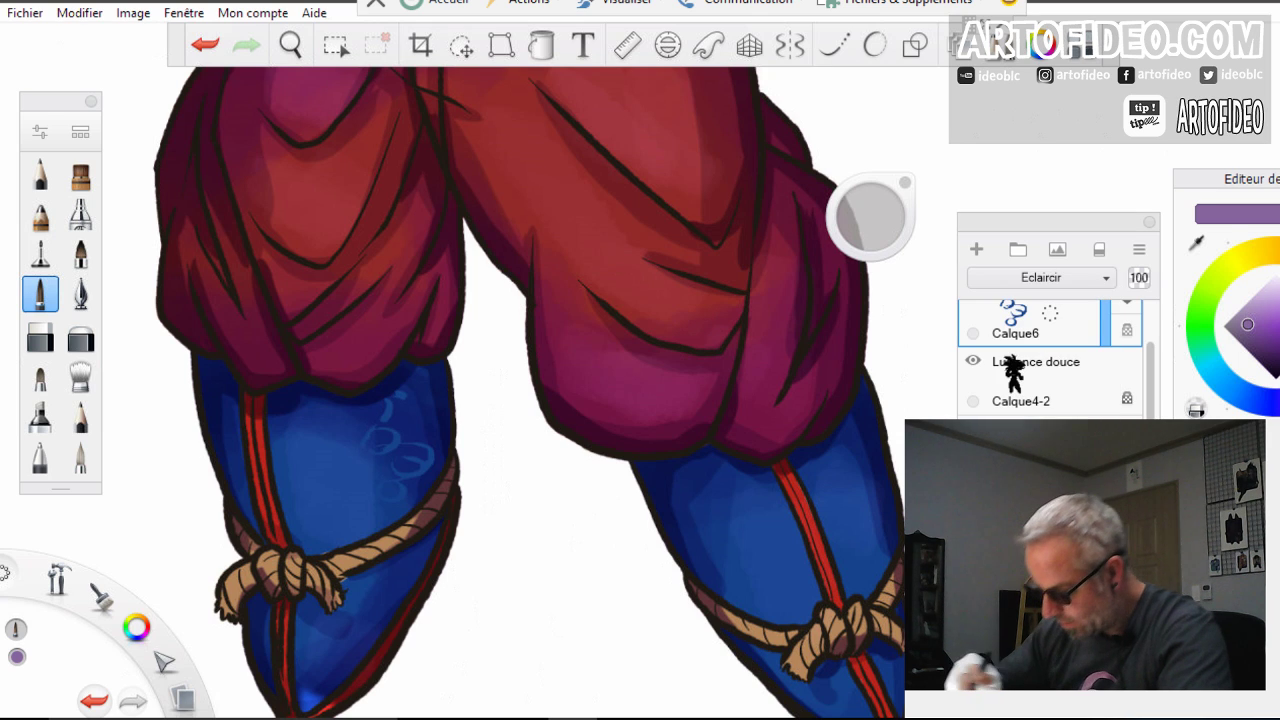
# Add a new Normal layer between Calque6 and Calque4-2, choose white and adjust the brush size for details on the face
pyautogui.press('space')
pyautogui.moveTo(470, 438); pyautogui.dragTo(500, 611)
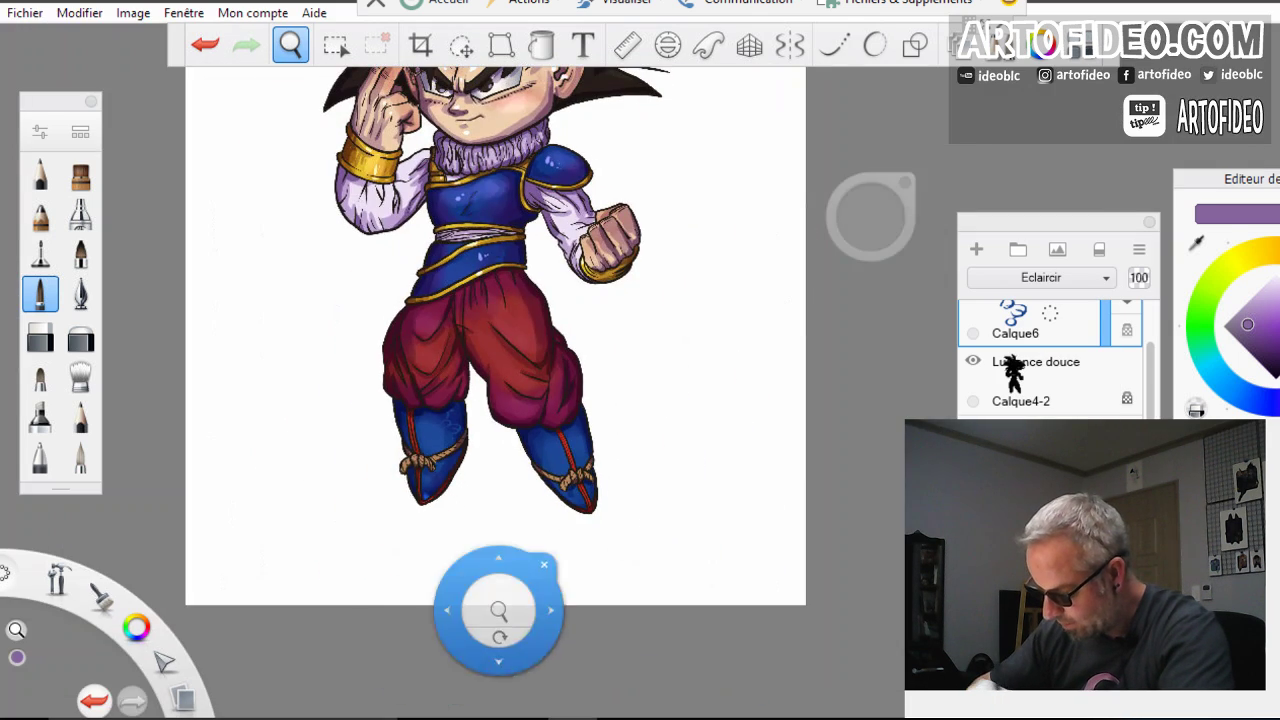
pyautogui.moveTo(508, 560); pyautogui.dragTo(533, 666)
pyautogui.moveTo(597, 429); pyautogui.dragTo(598, 550)
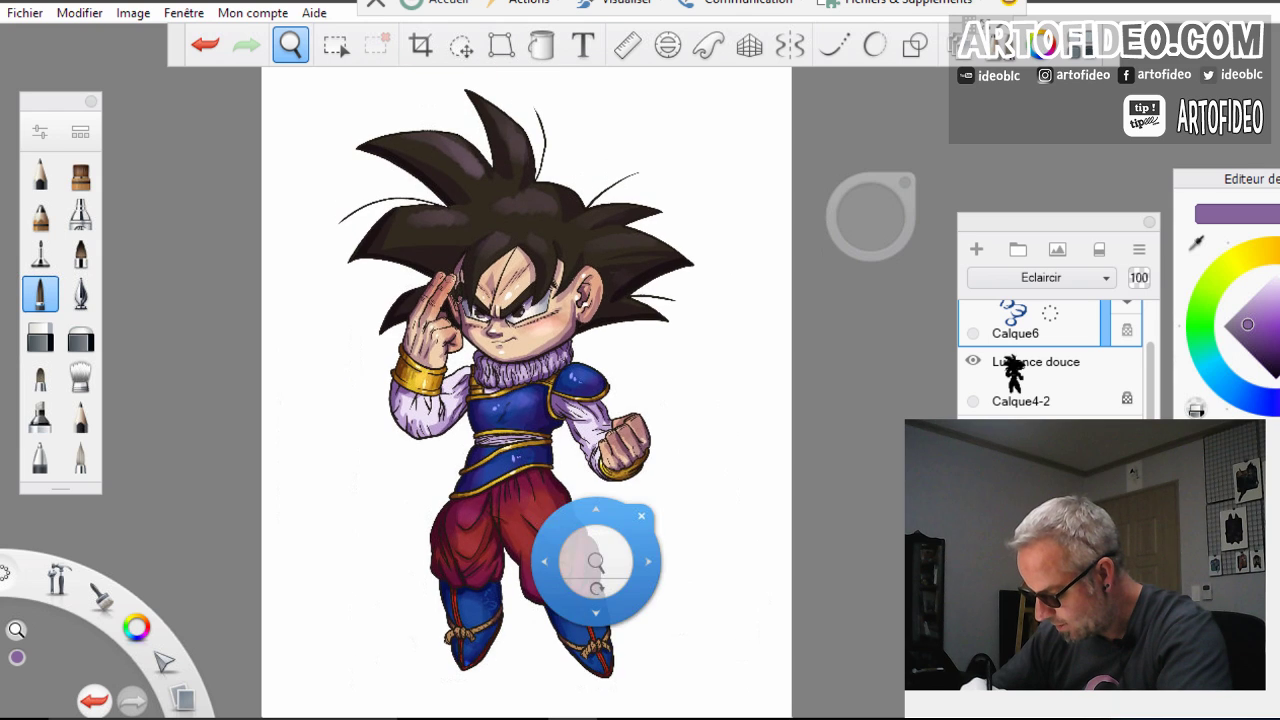
pyautogui.moveTo(585, 279); pyautogui.dragTo(594, 205)
pyautogui.moveTo(440, 420); pyautogui.dragTo(613, 391)
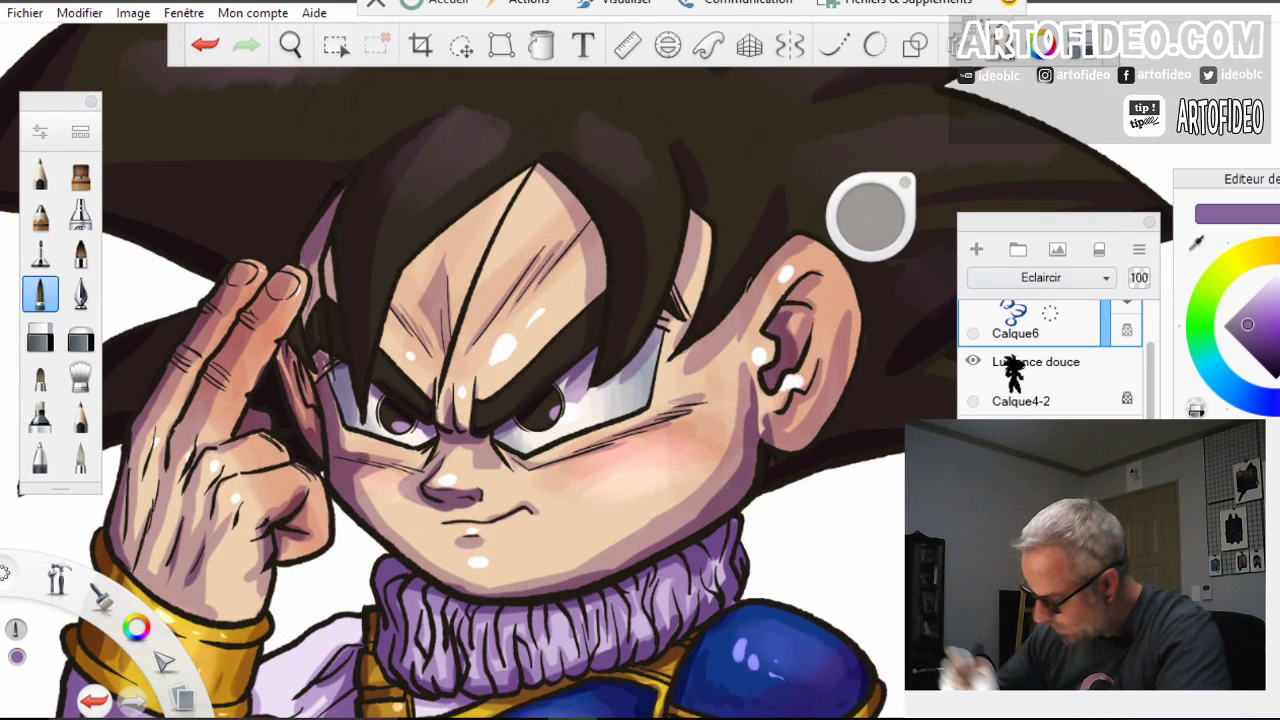
pyautogui.moveTo(1042, 383); pyautogui.dragTo(1047, 300)
pyautogui.hotkey('ctrl', 'l')
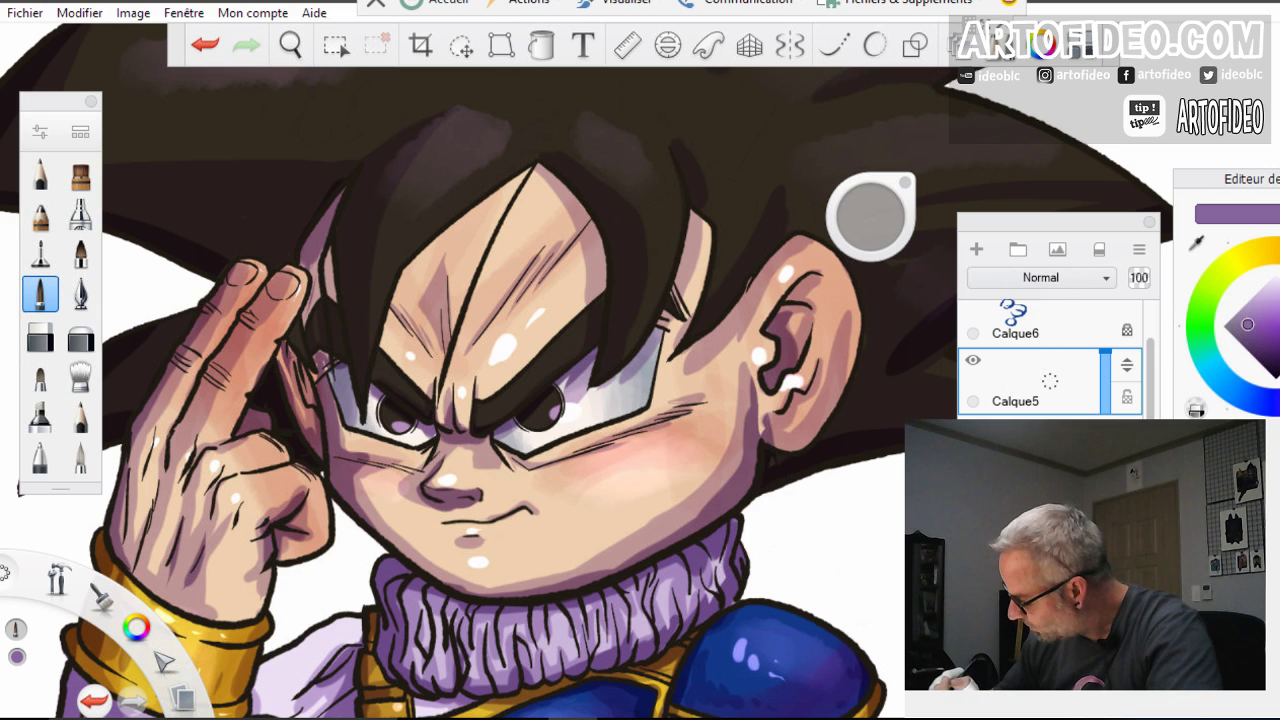
pyautogui.click(1275, 274)
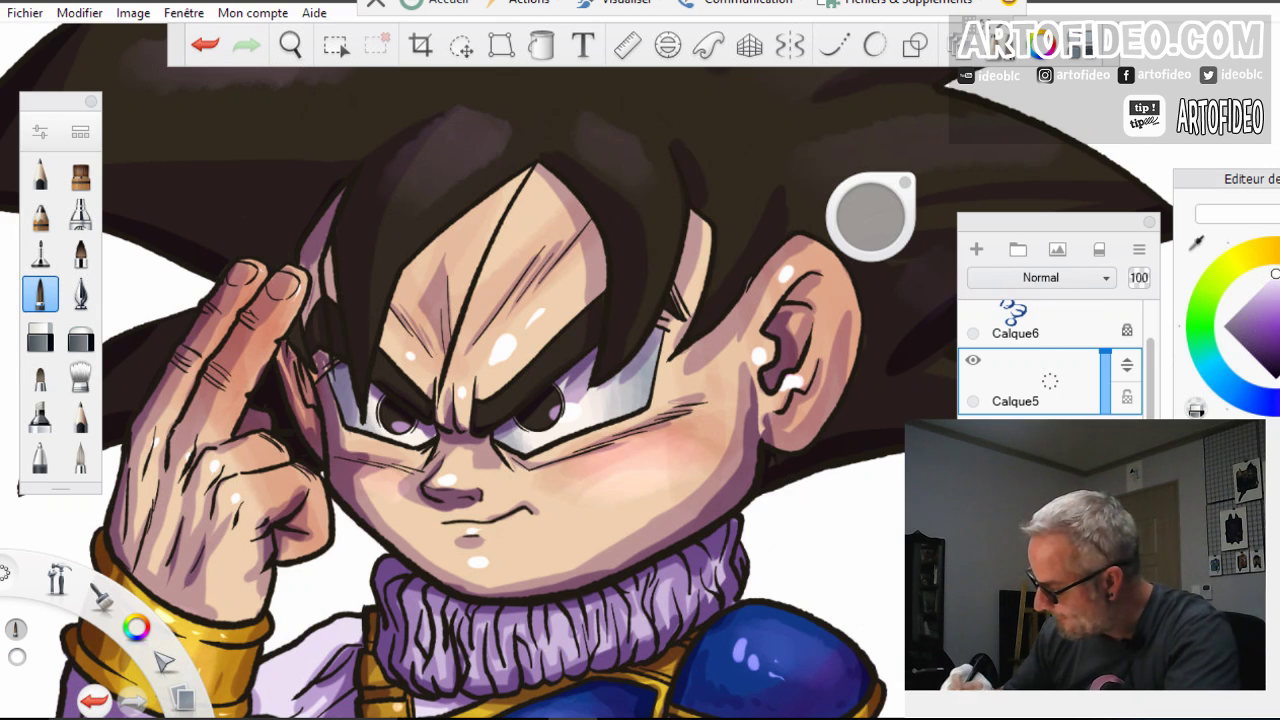
pyautogui.moveTo(870, 215); pyautogui.dragTo(830, 218)
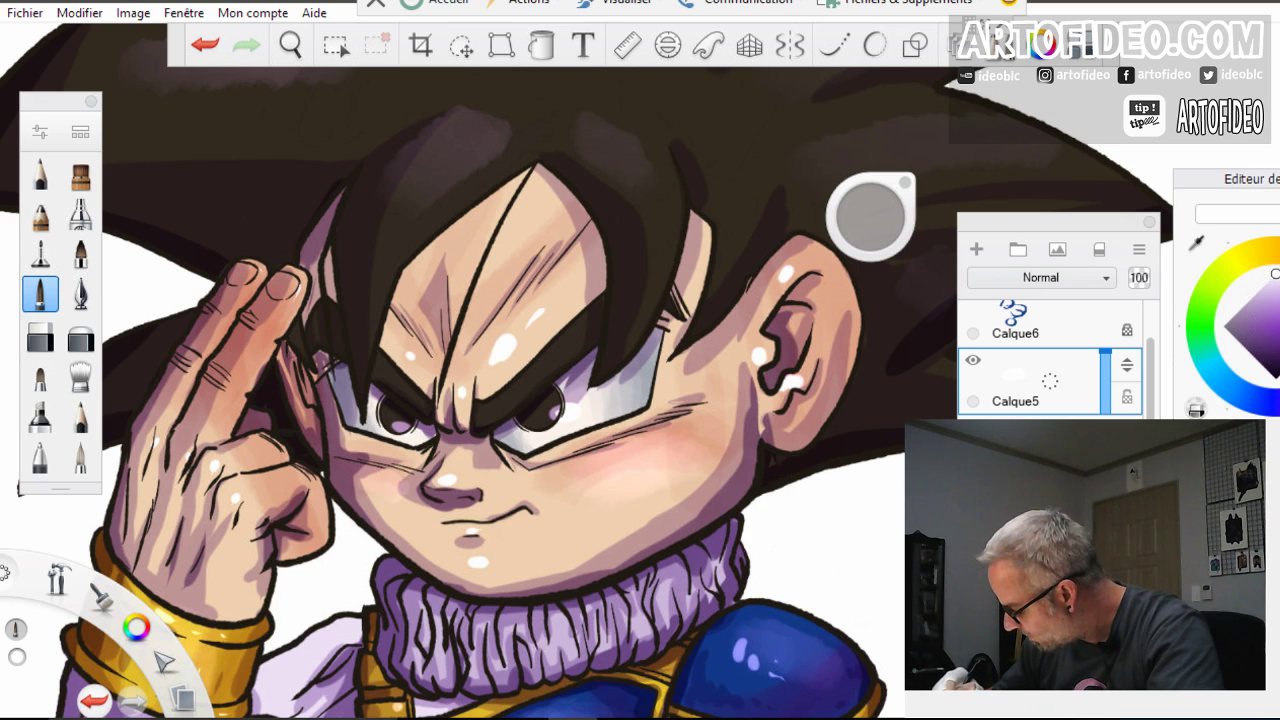
# Move the new layer to the head of the stack, above Calque3, and paint small white highlights in both eyes
pyautogui.scroll(2, 1050, 360)
pyautogui.moveTo(1052, 394); pyautogui.dragTo(1052, 312)
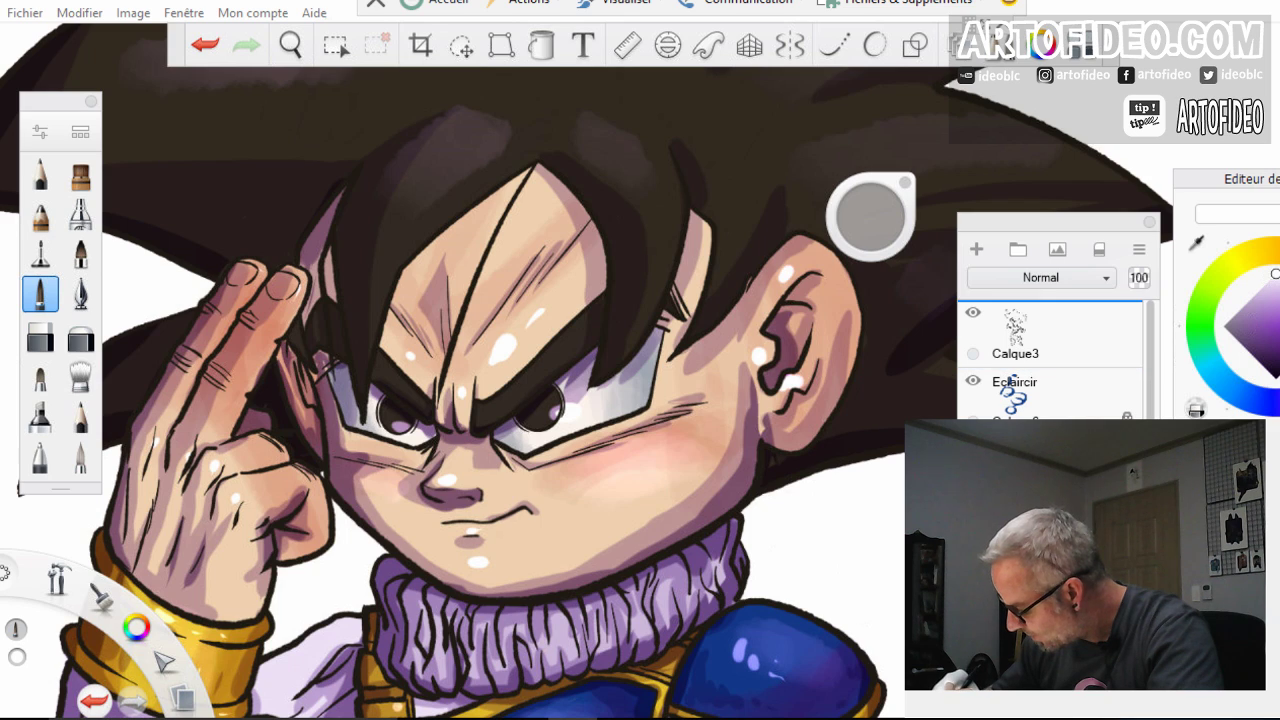
pyautogui.scroll(1, 1050, 360)
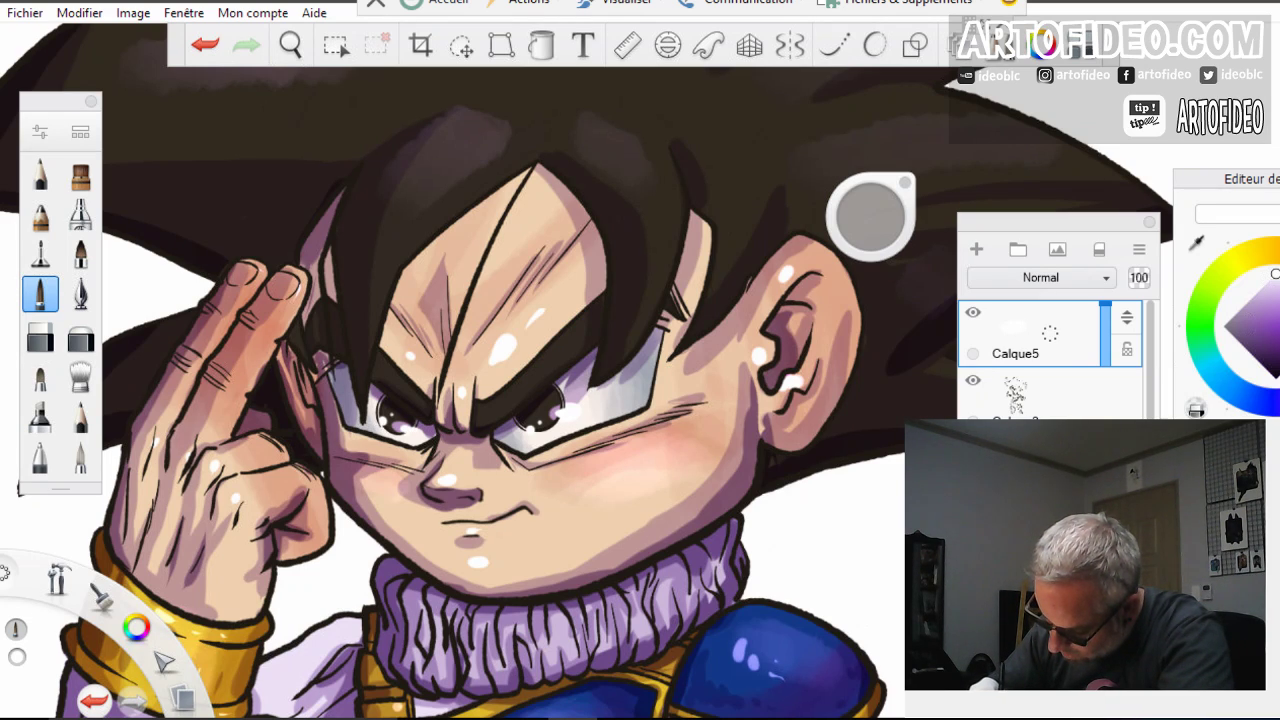
# Fill a rough-edged brown block behind the character by drawing nested rectangles with the Rectangle tool and a large brush
pyautogui.click(290, 45)
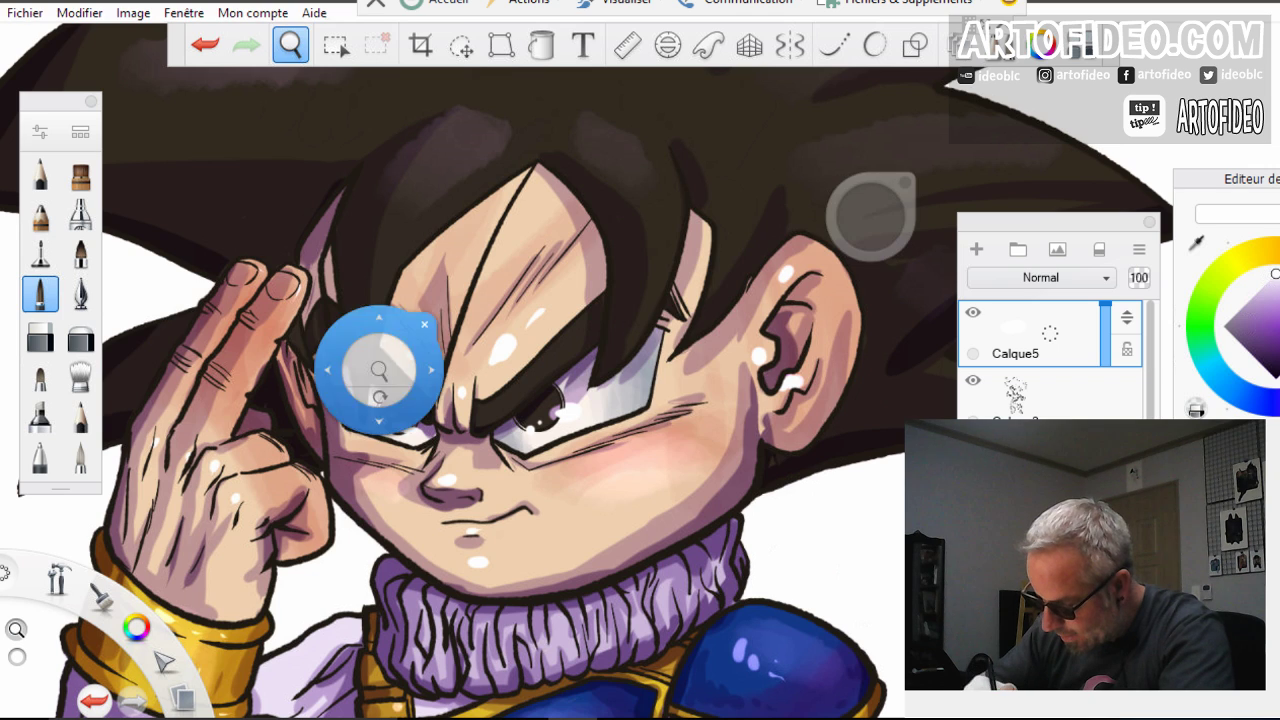
pyautogui.moveTo(380, 372); pyautogui.dragTo(435, 325)
pyautogui.moveTo(502, 562)
pyautogui.mouseDown()
pyautogui.moveTo(491, 577)
pyautogui.moveTo(542, 569)
pyautogui.moveTo(555, 552)
pyautogui.mouseUp()
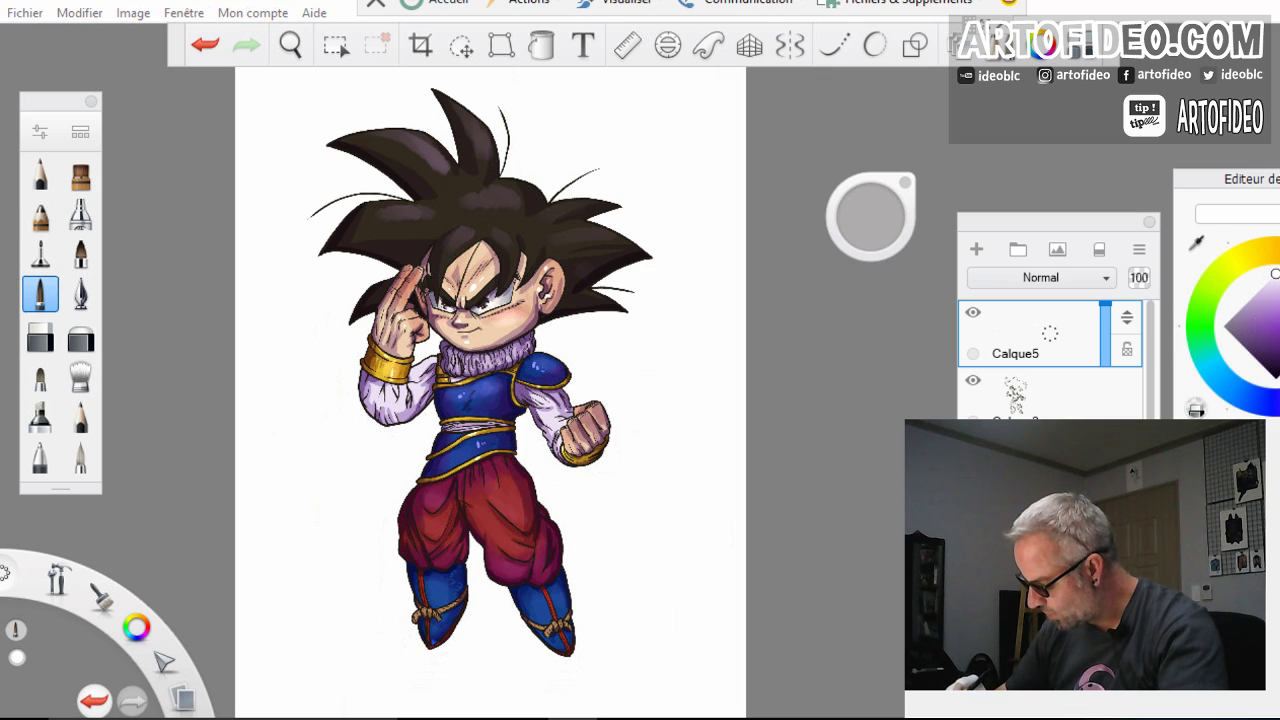
pyautogui.scroll(-3, 1050, 360)
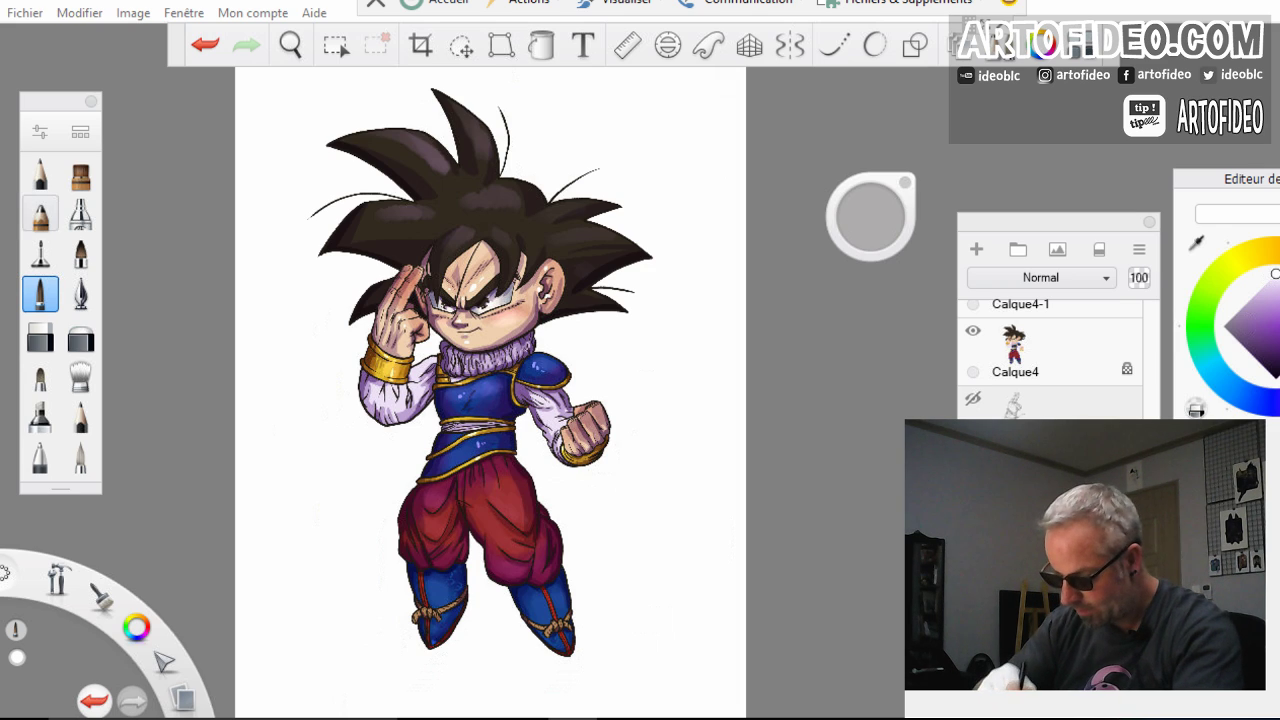
pyautogui.click(40, 213)
pyautogui.moveTo(861, 225)
pyautogui.mouseDown()
pyautogui.moveTo(905, 226)
pyautogui.moveTo(871, 234)
pyautogui.mouseUp()
pyautogui.click(915, 45)
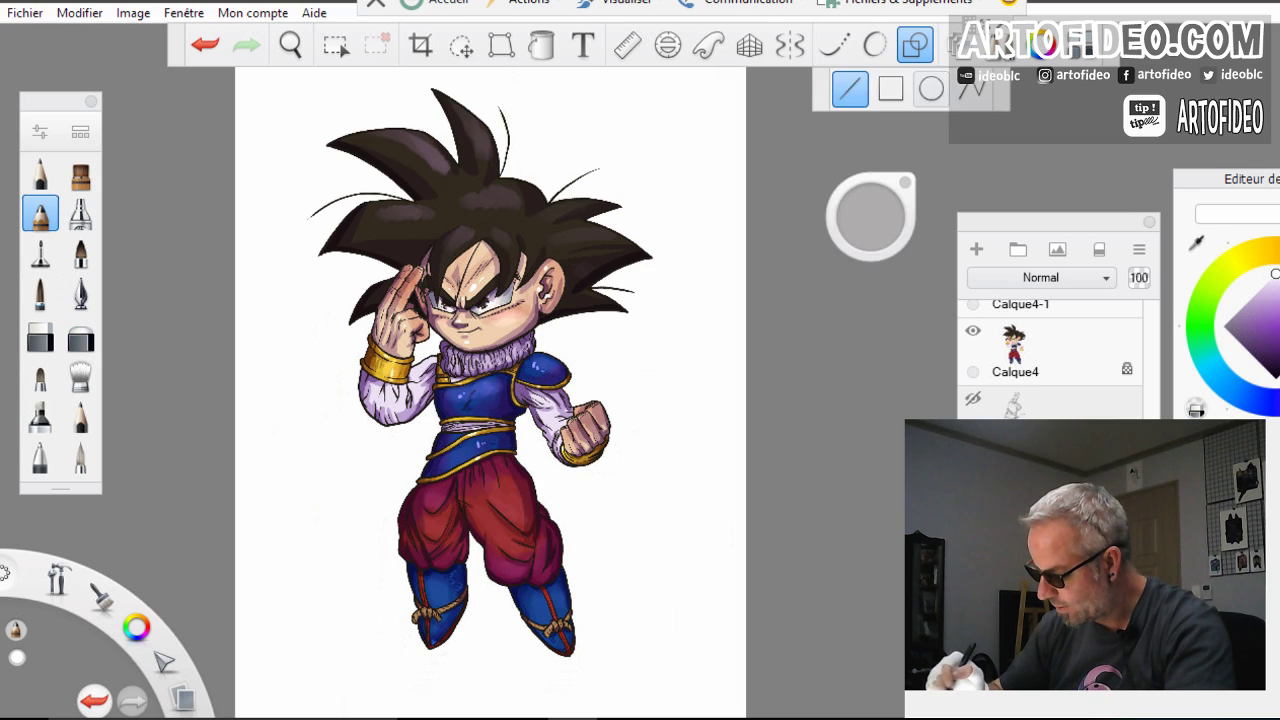
pyautogui.click(891, 89)
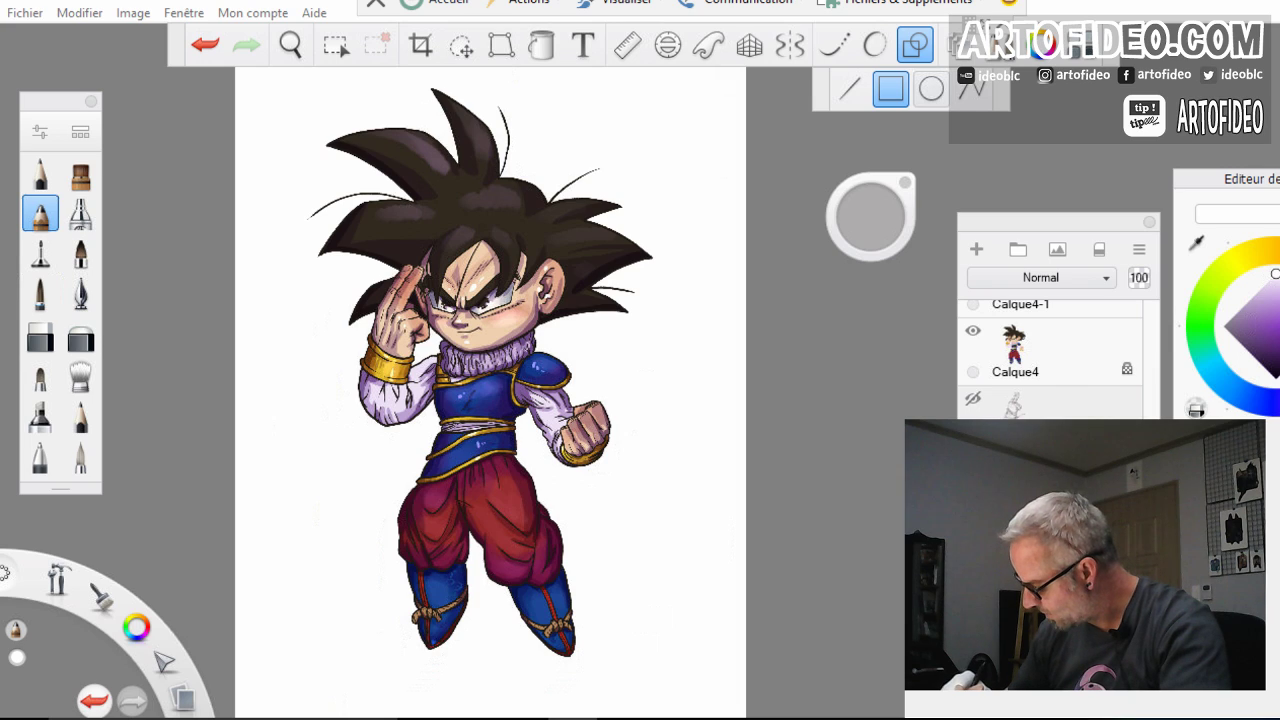
pyautogui.press('i')
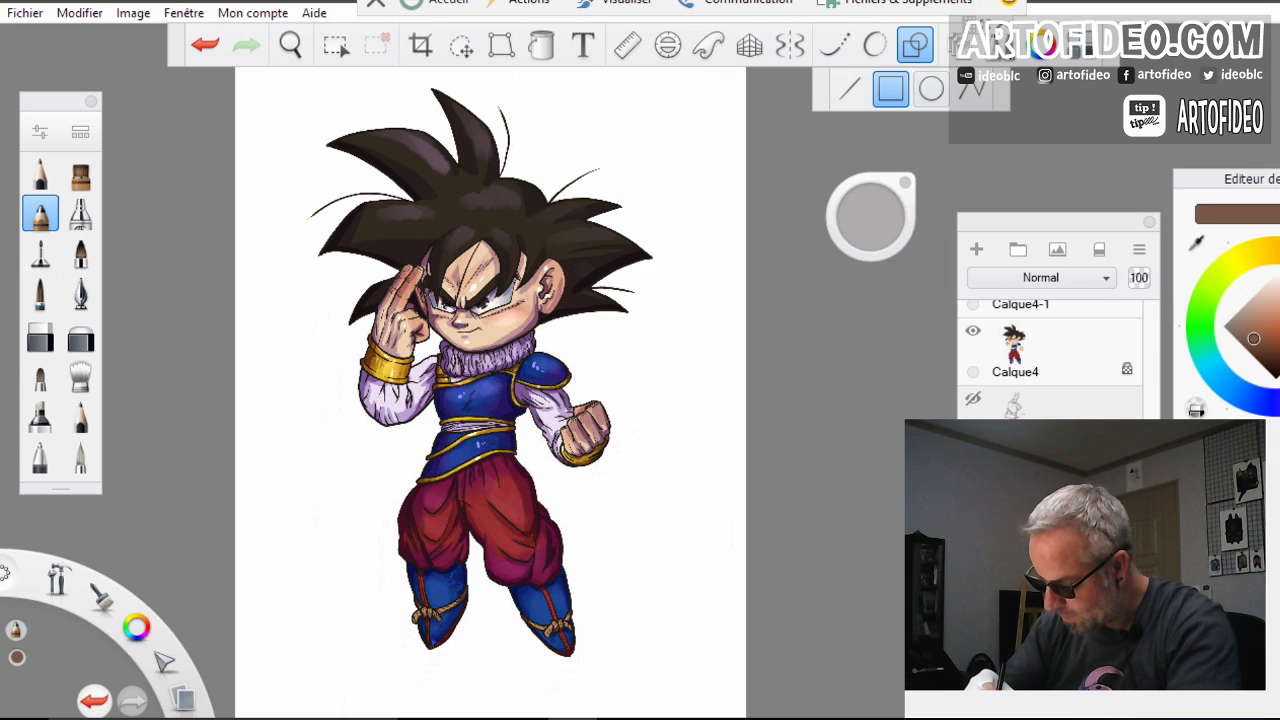
pyautogui.moveTo(334, 266); pyautogui.dragTo(629, 580)
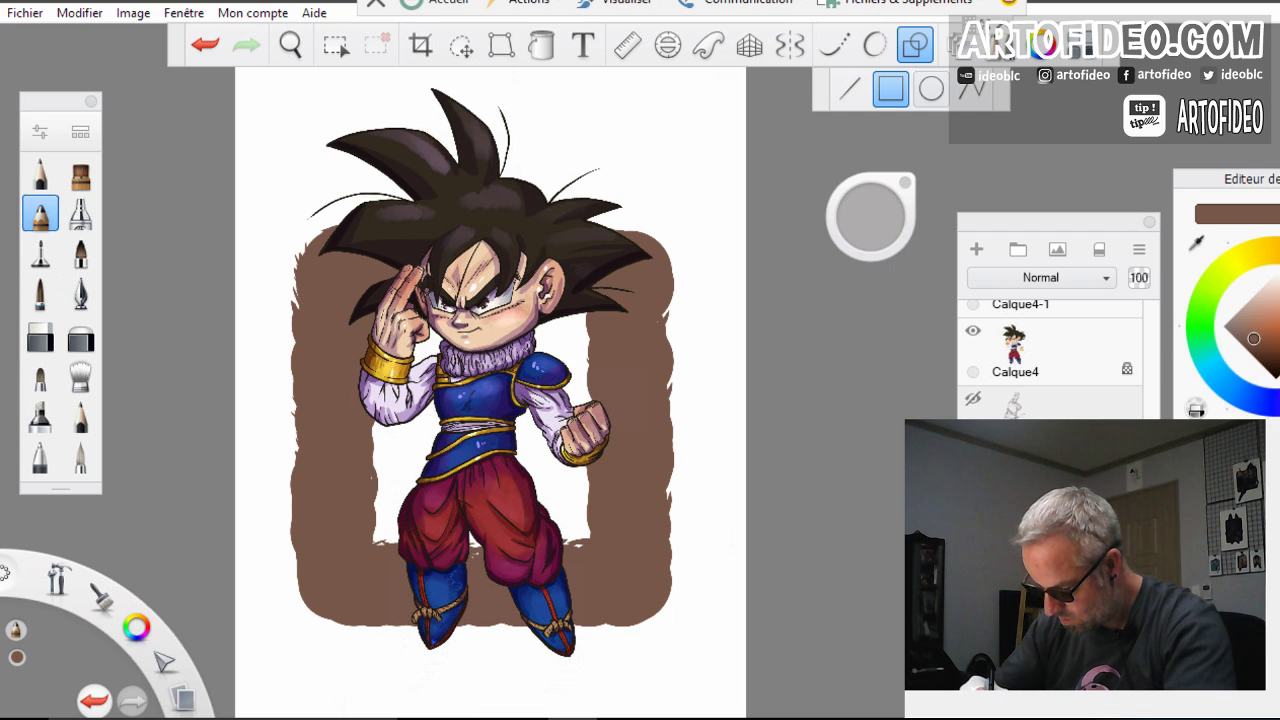
pyautogui.moveTo(386, 297)
pyautogui.mouseDown()
pyautogui.moveTo(478, 524)
pyautogui.moveTo(577, 544)
pyautogui.mouseUp()
pyautogui.moveTo(436, 330); pyautogui.dragTo(533, 500)
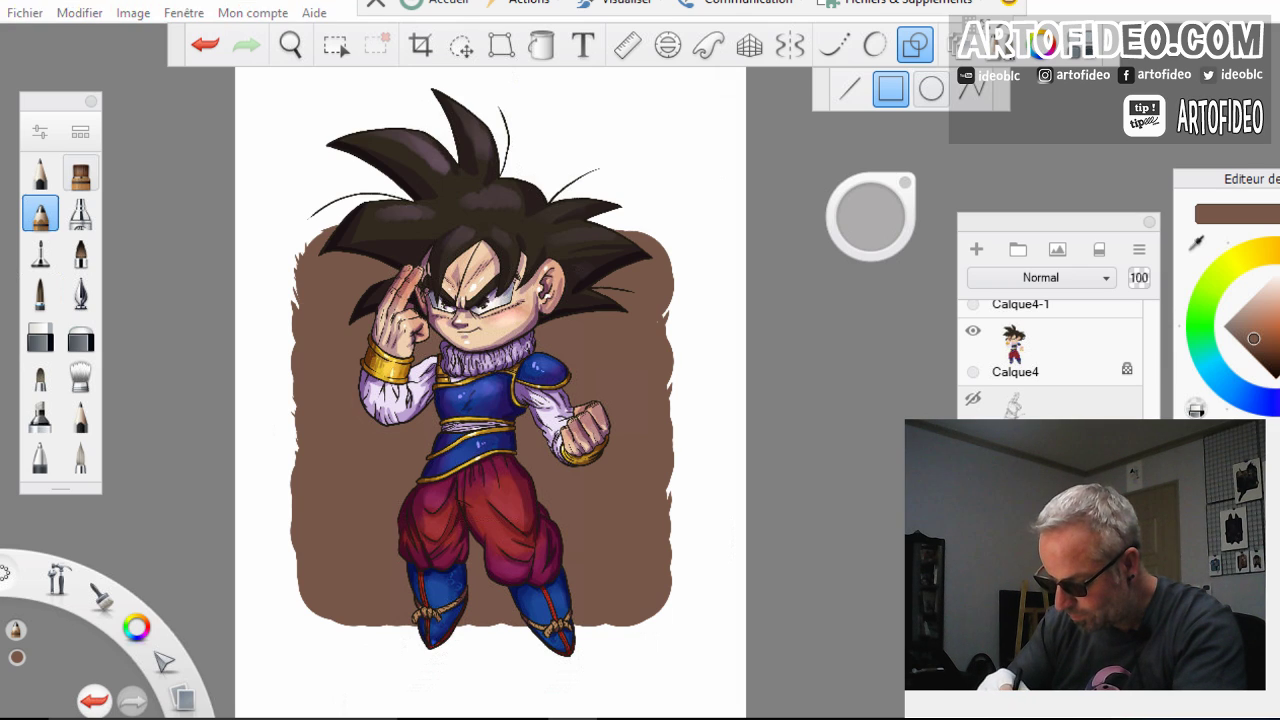
# Switch to the wide flat brush in pale peach and return to freehand painting after undoing a test stroke on the background
pyautogui.click(81, 174)
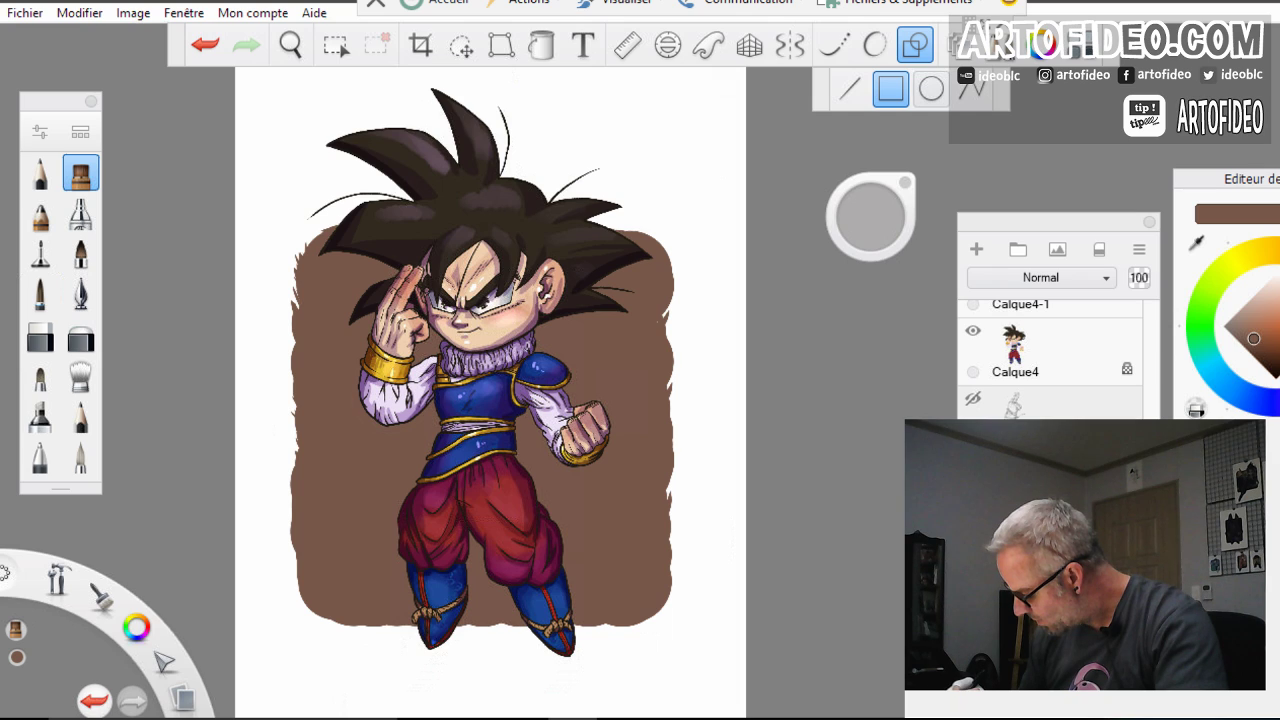
pyautogui.click(1278, 293)
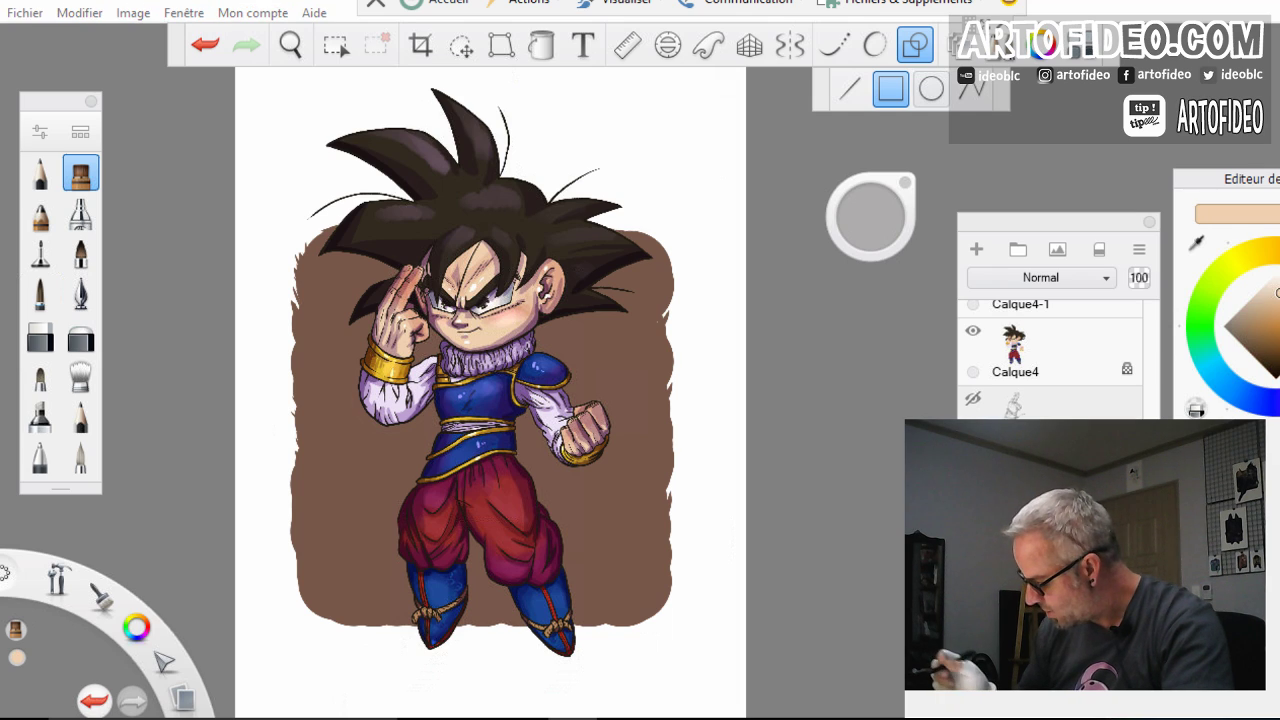
pyautogui.moveTo(870, 215); pyautogui.dragTo(895, 215)
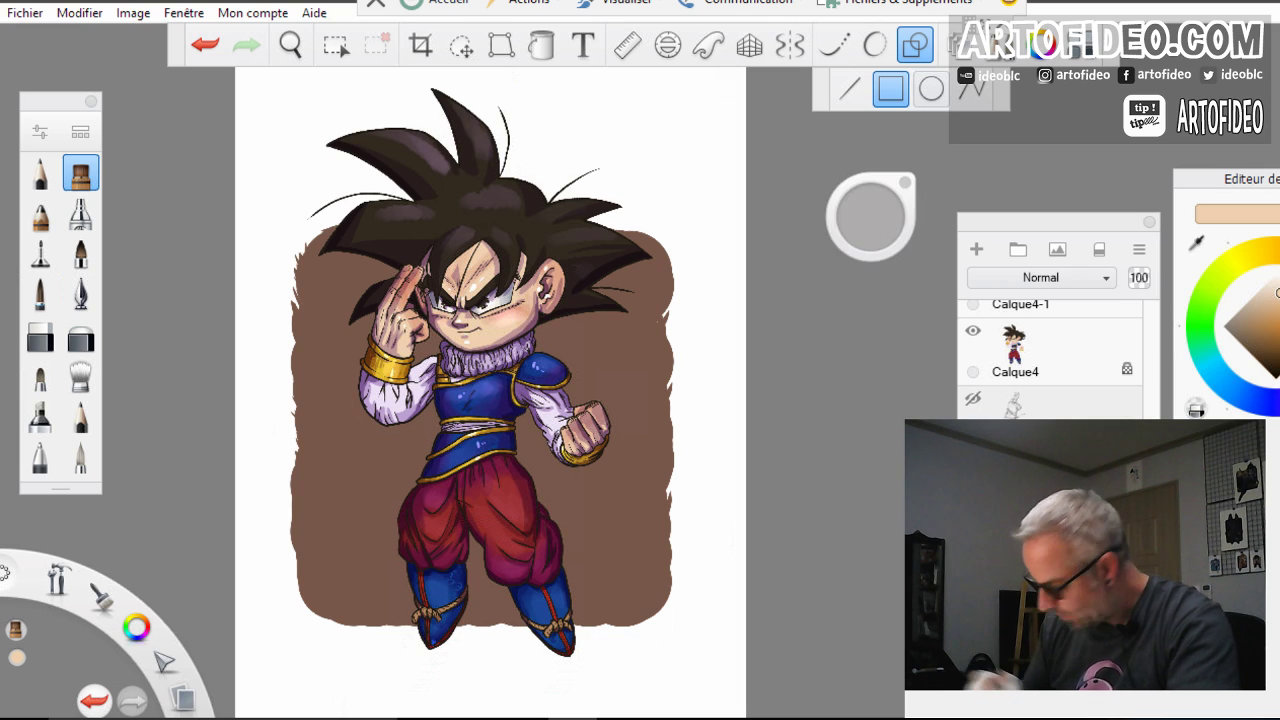
pyautogui.moveTo(364, 217)
pyautogui.mouseDown()
pyautogui.moveTo(297, 292)
pyautogui.moveTo(346, 240)
pyautogui.mouseUp()
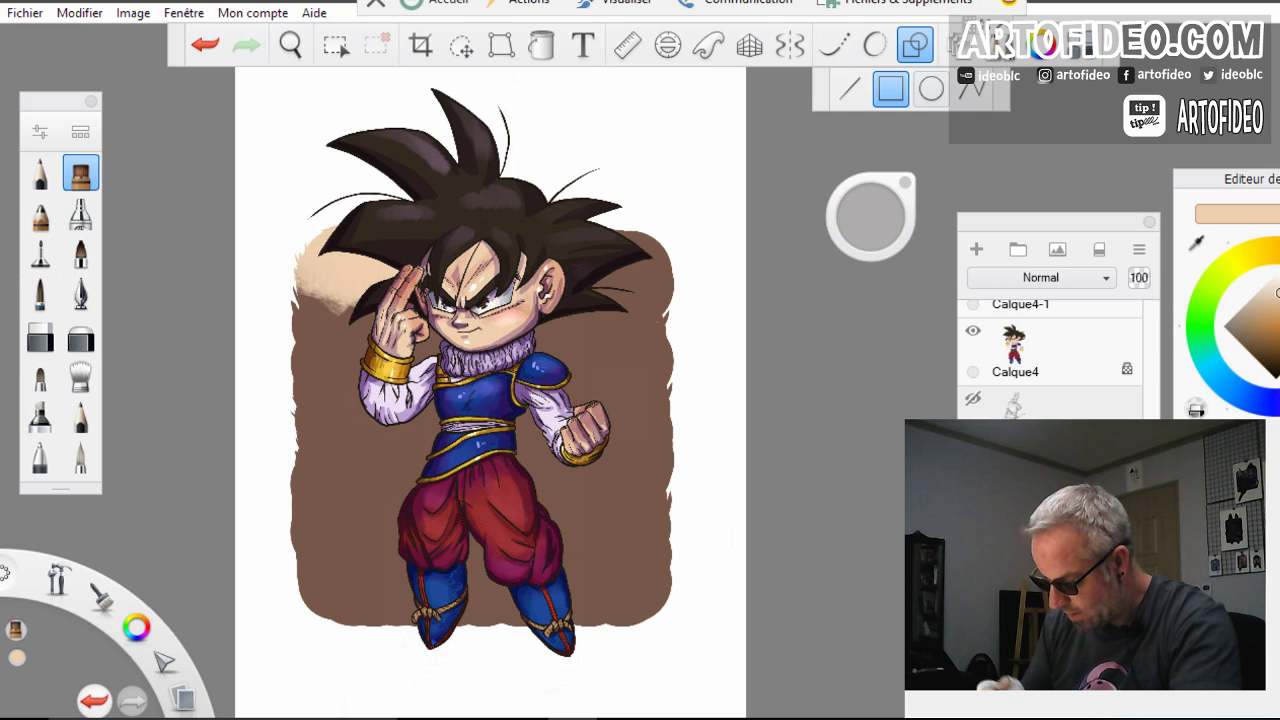
pyautogui.click(205, 45)
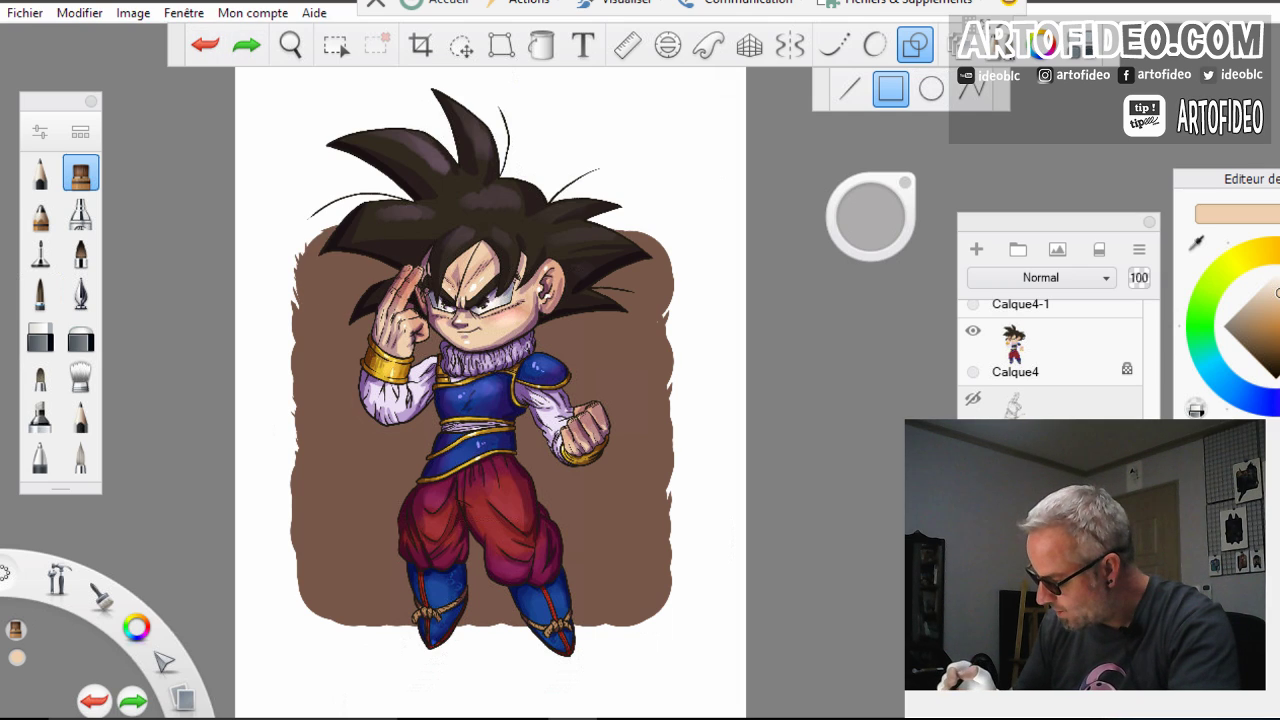
pyautogui.click(915, 45)
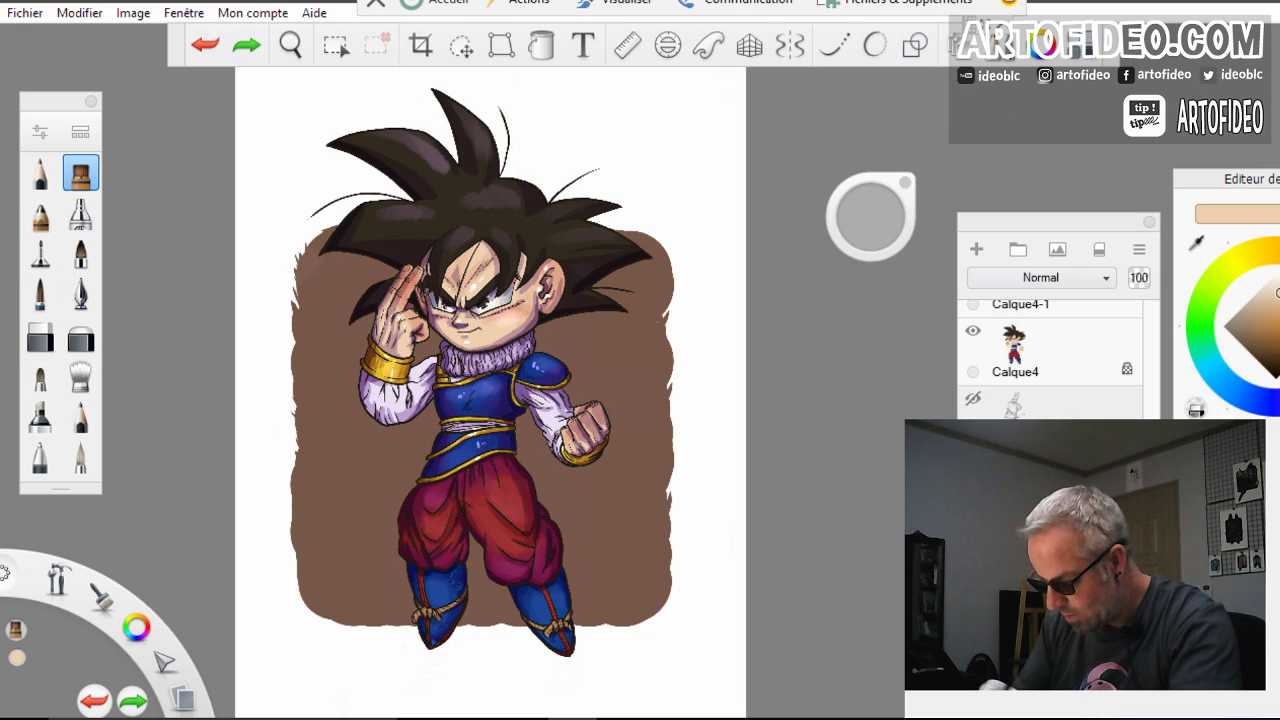
# Brush broad diagonal pale peach strokes over the brown background, lightening its left half and concentrating on the area beside the raised arm
pyautogui.moveTo(354, 291)
pyautogui.mouseDown()
pyautogui.moveTo(296, 370)
pyautogui.moveTo(302, 570)
pyautogui.mouseUp()
pyautogui.moveTo(646, 234); pyautogui.dragTo(335, 556)
pyautogui.moveTo(406, 335)
pyautogui.mouseDown()
pyautogui.moveTo(331, 446)
pyautogui.moveTo(407, 527)
pyautogui.moveTo(463, 492)
pyautogui.mouseUp()
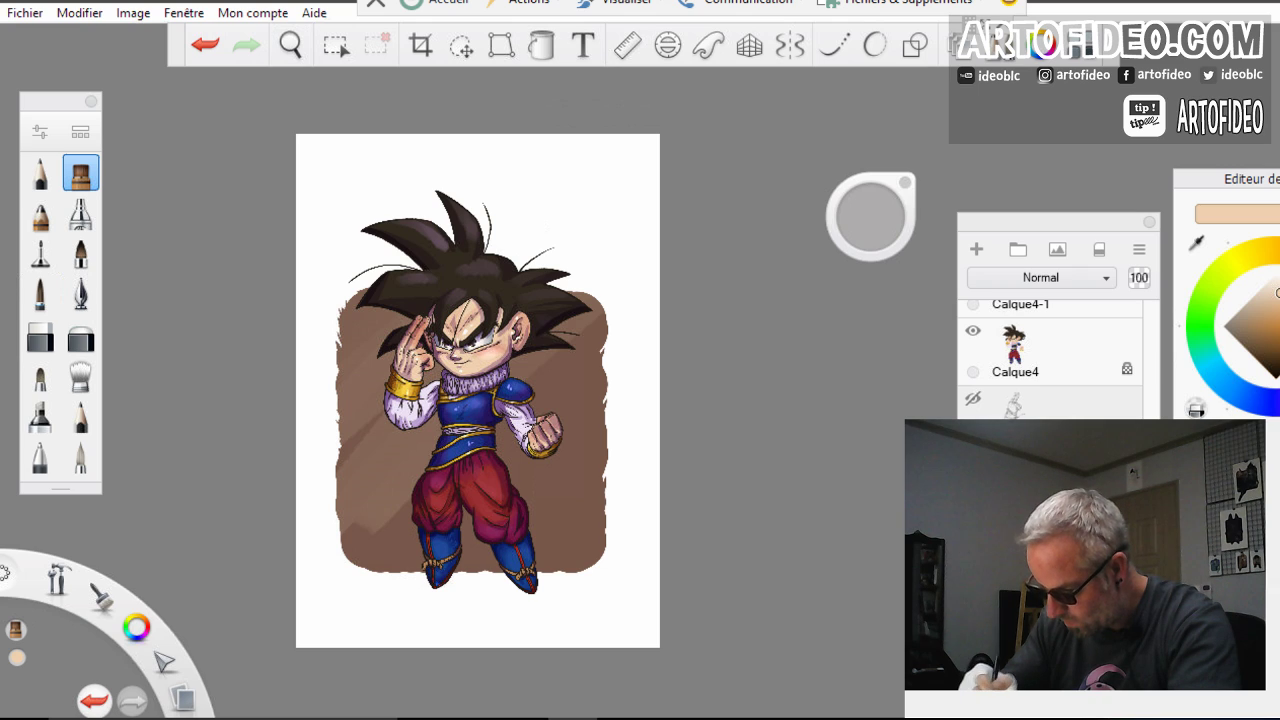
pyautogui.moveTo(871, 216); pyautogui.dragTo(900, 216)
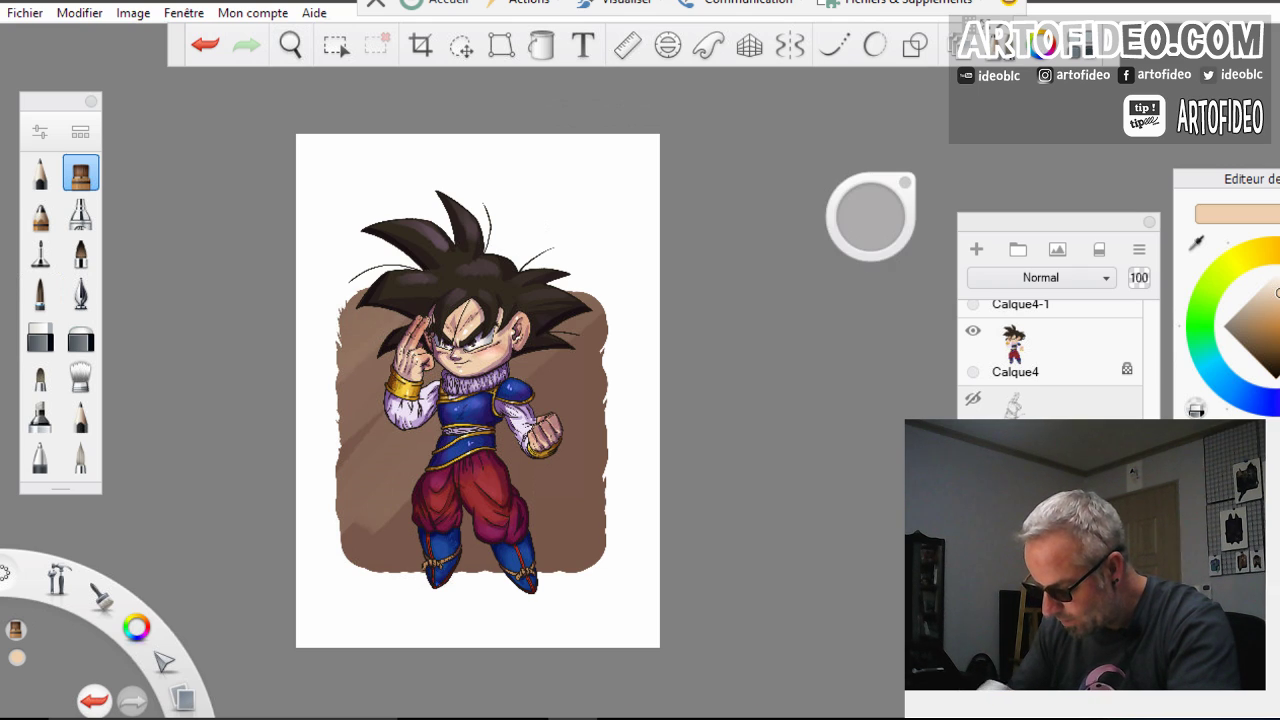
pyautogui.moveTo(430, 374); pyautogui.dragTo(362, 434)
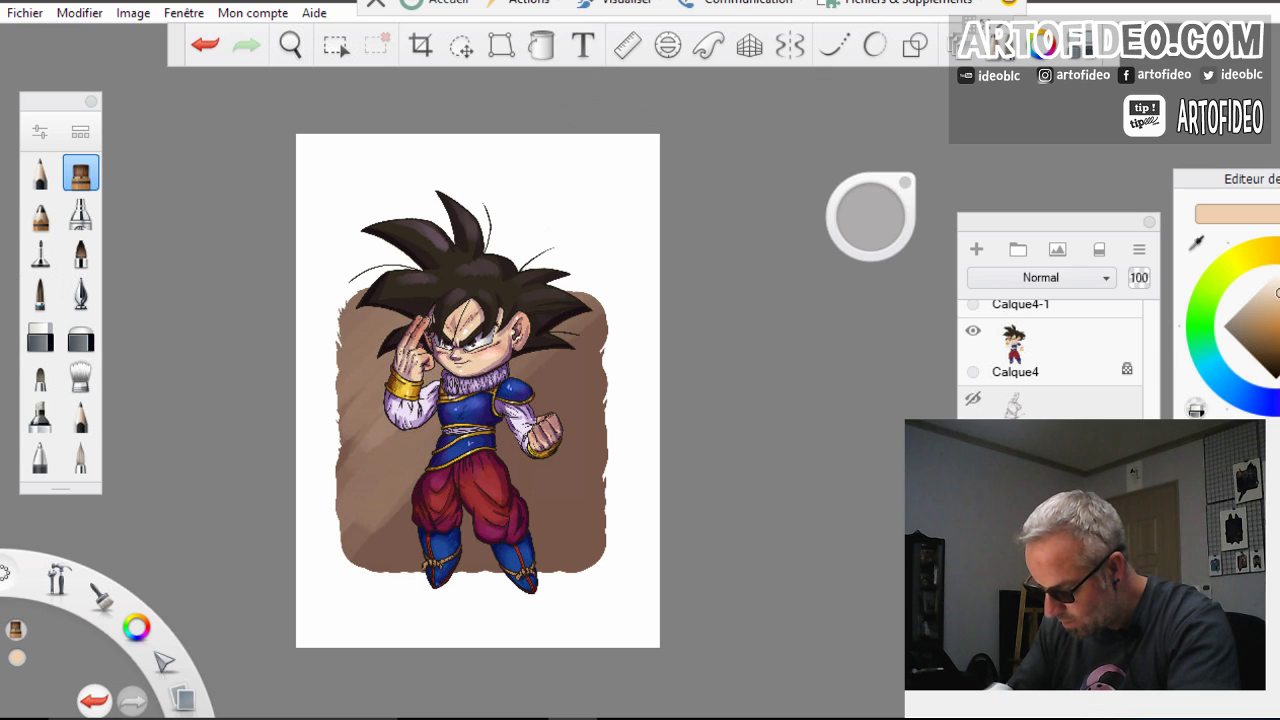
pyautogui.moveTo(390, 362); pyautogui.dragTo(344, 450)
pyautogui.moveTo(406, 316); pyautogui.dragTo(362, 376)
pyautogui.moveTo(388, 294); pyautogui.dragTo(342, 346)
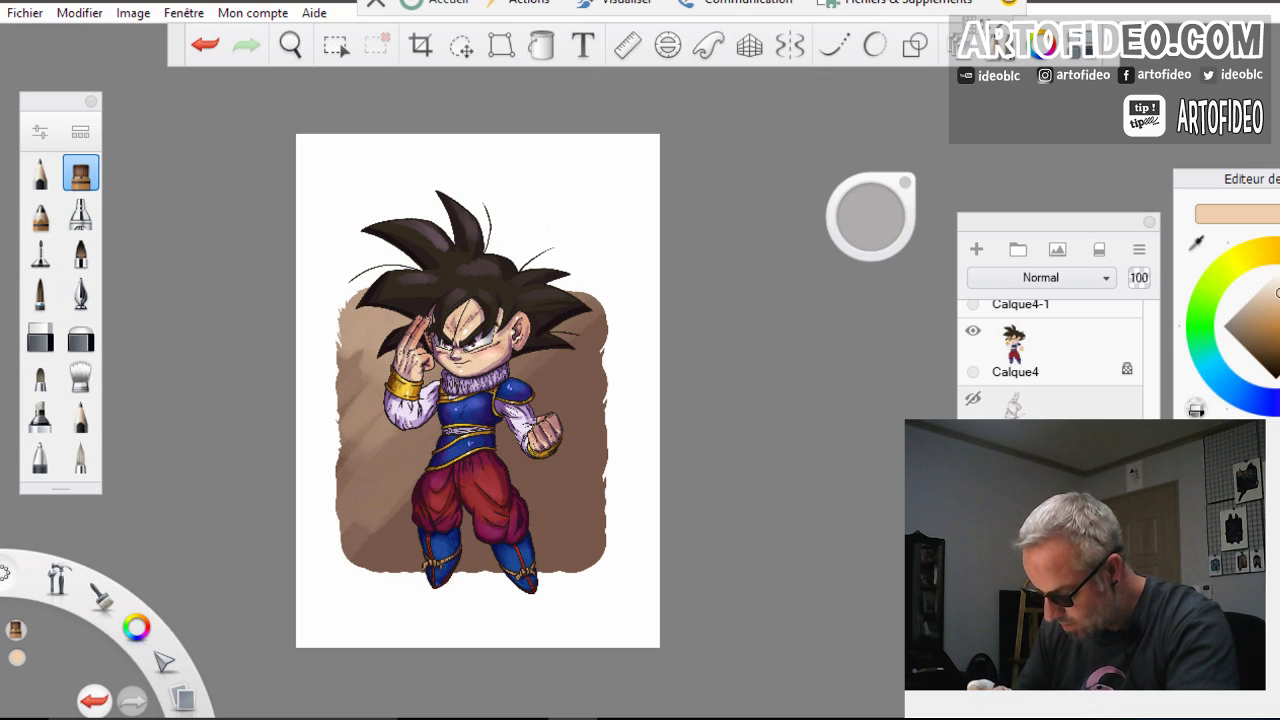
# Build up more overlapping pale peach strokes from the background's upper-left corner down to the area beside the bent elbow and left leg
pyautogui.moveTo(430, 424)
pyautogui.mouseDown()
pyautogui.moveTo(374, 486)
pyautogui.moveTo(346, 548)
pyautogui.mouseUp()
pyautogui.moveTo(432, 376); pyautogui.dragTo(346, 468)
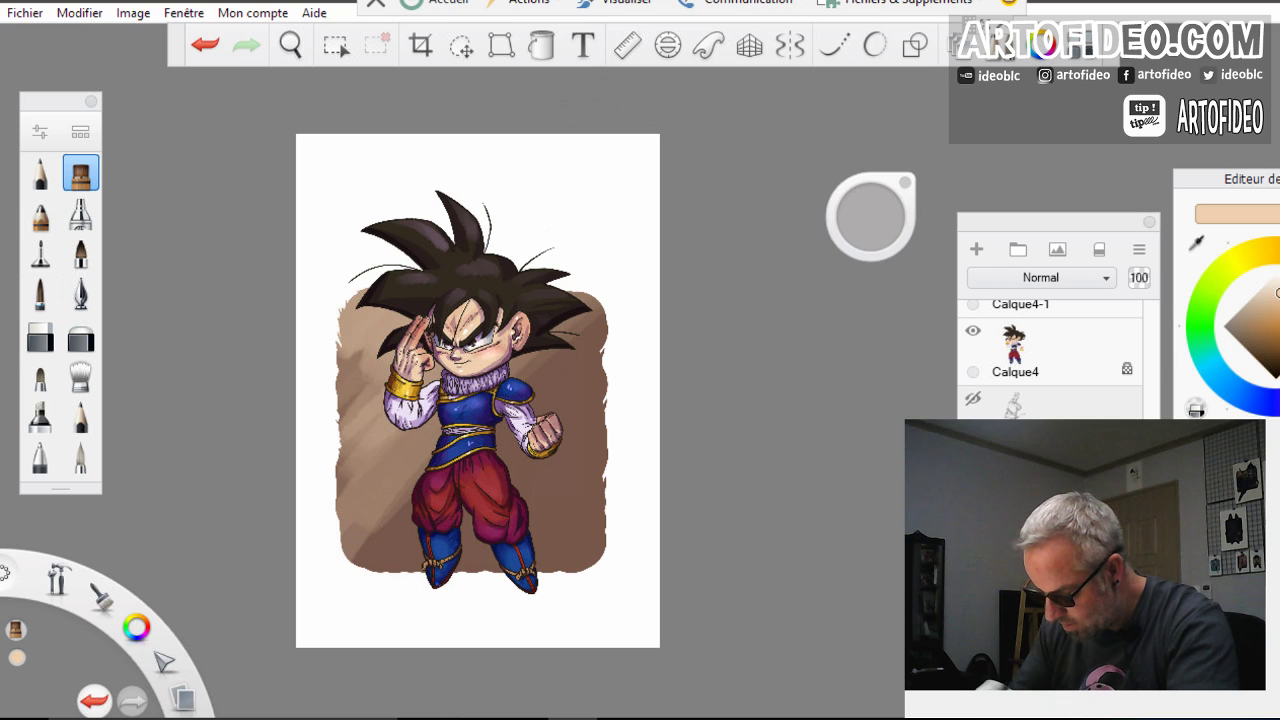
pyautogui.moveTo(344, 356); pyautogui.dragTo(392, 426)
pyautogui.moveTo(348, 310)
pyautogui.mouseDown()
pyautogui.moveTo(408, 384)
pyautogui.moveTo(364, 388)
pyautogui.mouseUp()
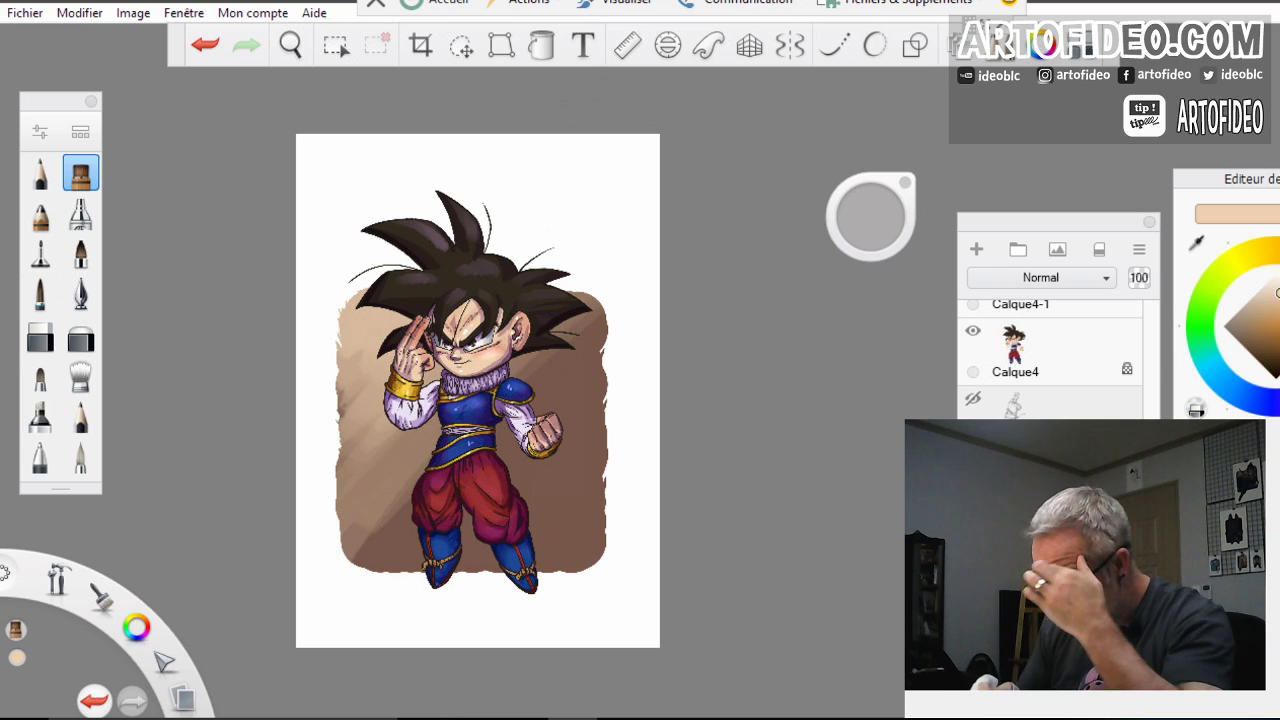
pyautogui.moveTo(350, 488); pyautogui.dragTo(410, 568)
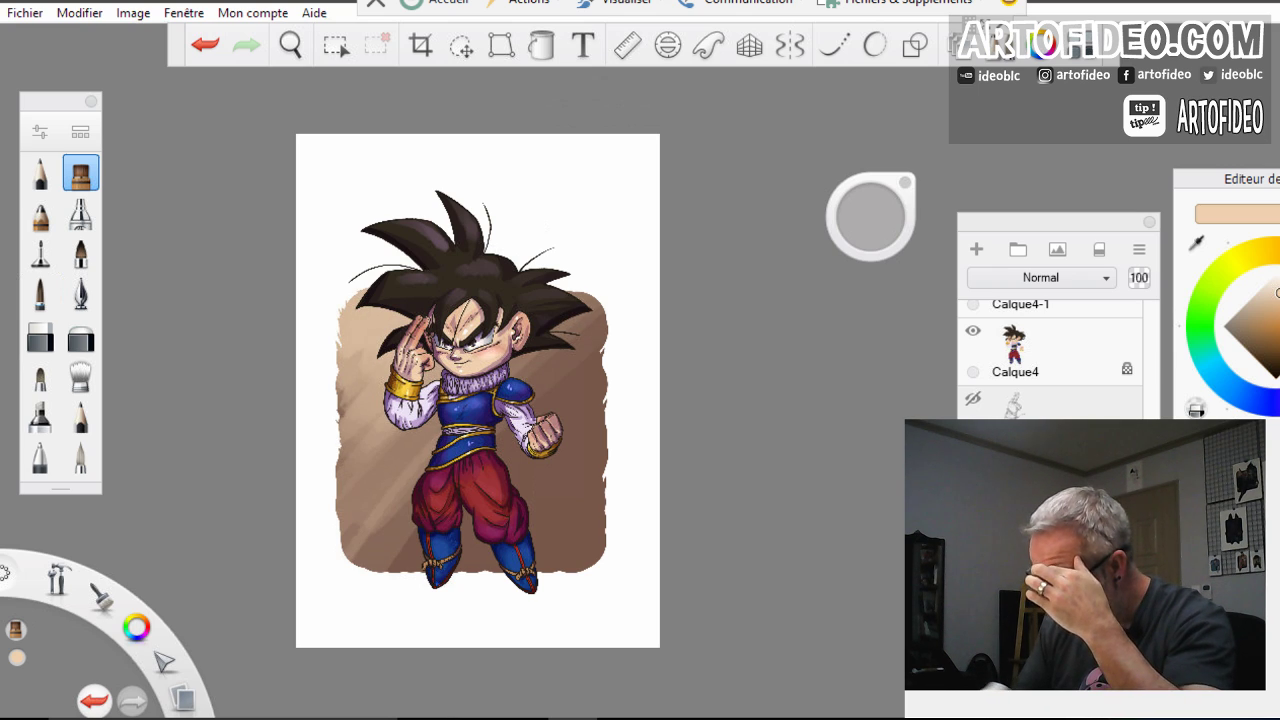
pyautogui.moveTo(434, 424); pyautogui.dragTo(342, 544)
pyautogui.moveTo(398, 426); pyautogui.dragTo(340, 486)
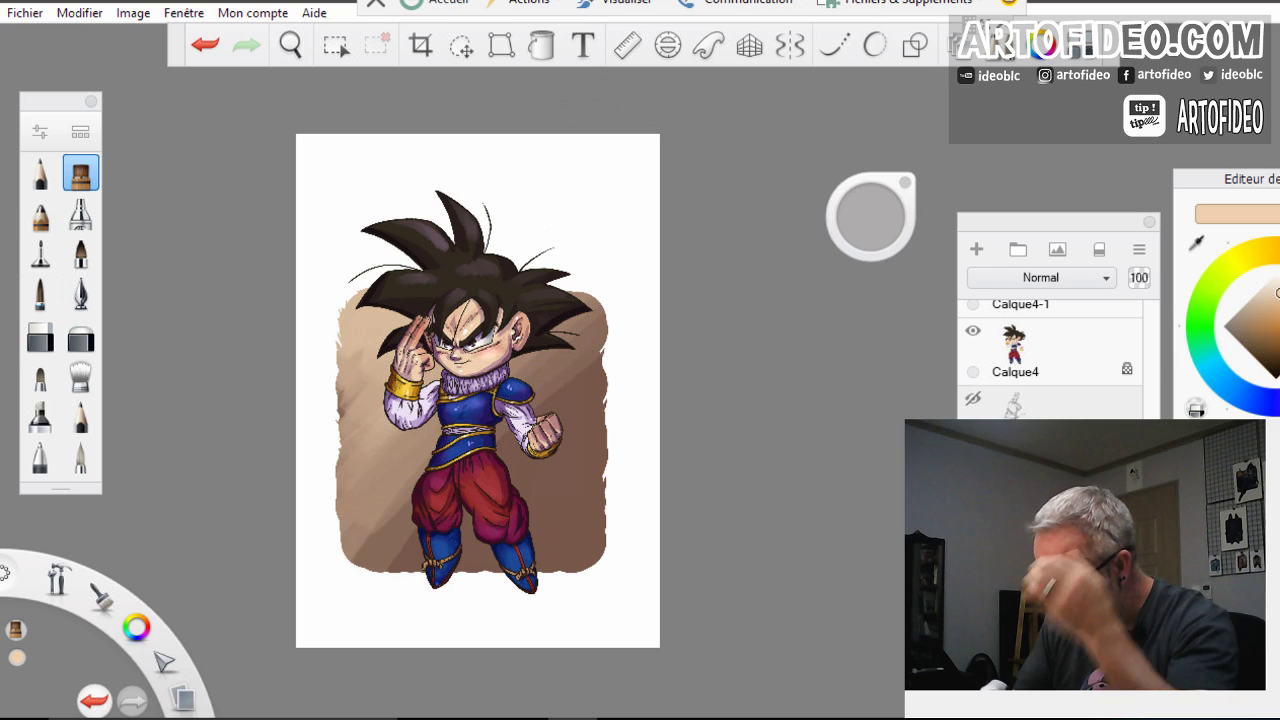
pyautogui.moveTo(368, 390); pyautogui.dragTo(341, 430)
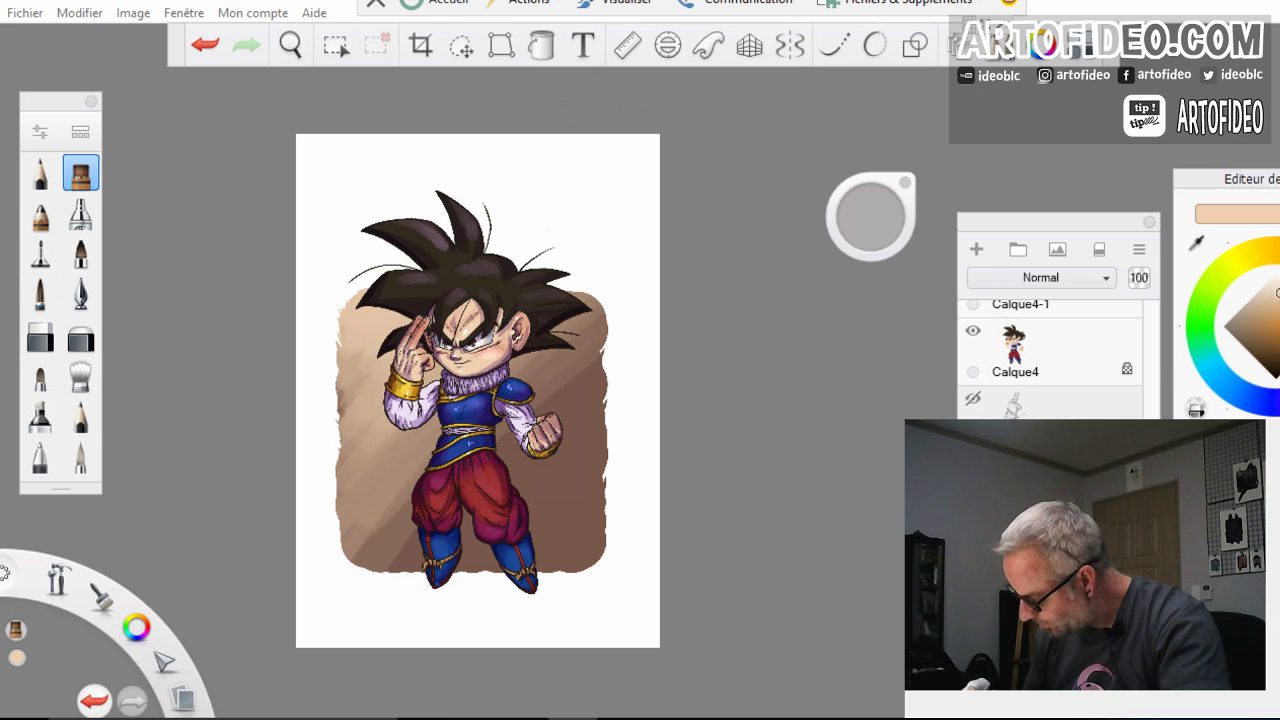
# Switch to the airbrush in white and spray a soft glow on the background beneath the large left hair spike, up to the raised fingers
pyautogui.click(81, 214)
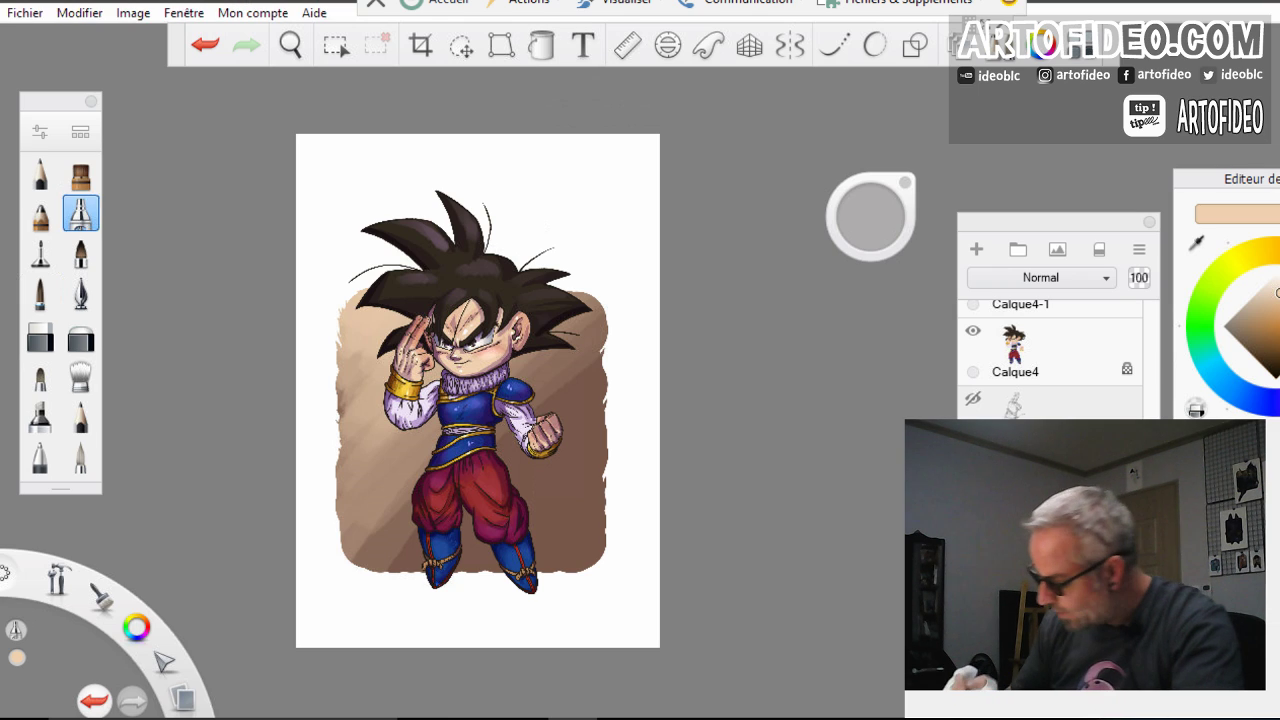
pyautogui.moveTo(870, 215); pyautogui.dragTo(871, 217)
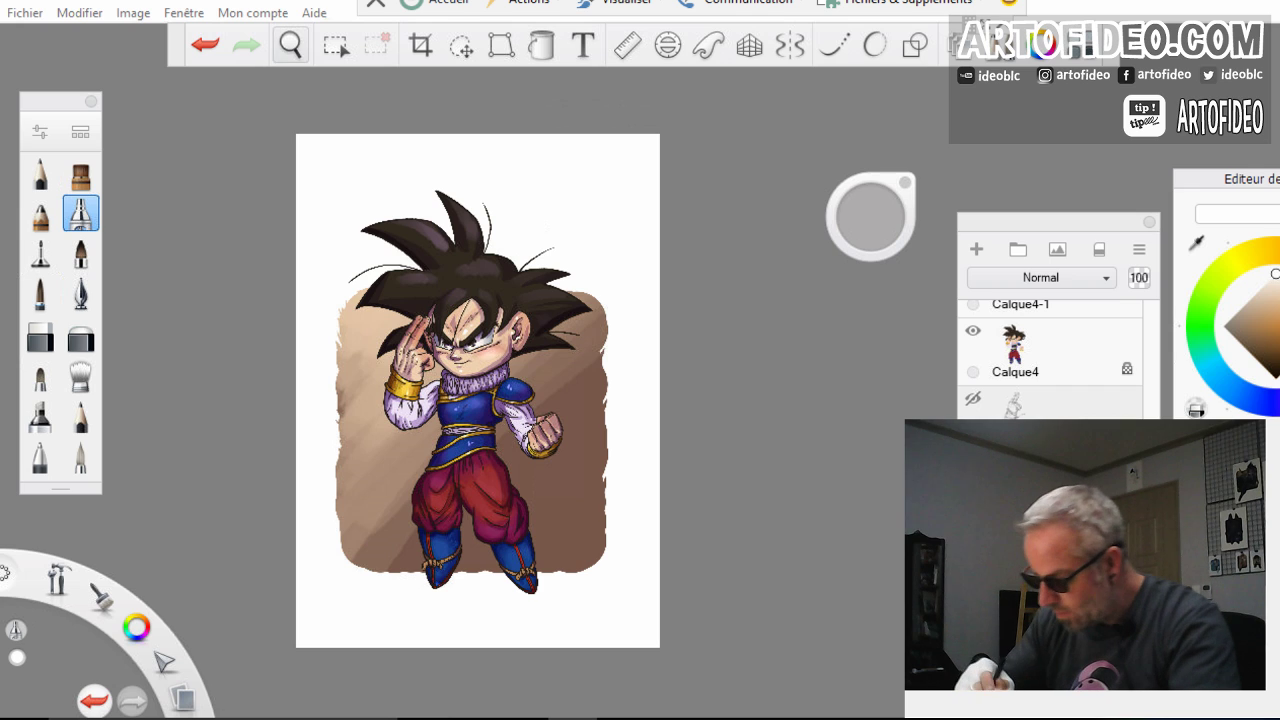
pyautogui.click(290, 45)
pyautogui.moveTo(458, 368); pyautogui.dragTo(576, 364)
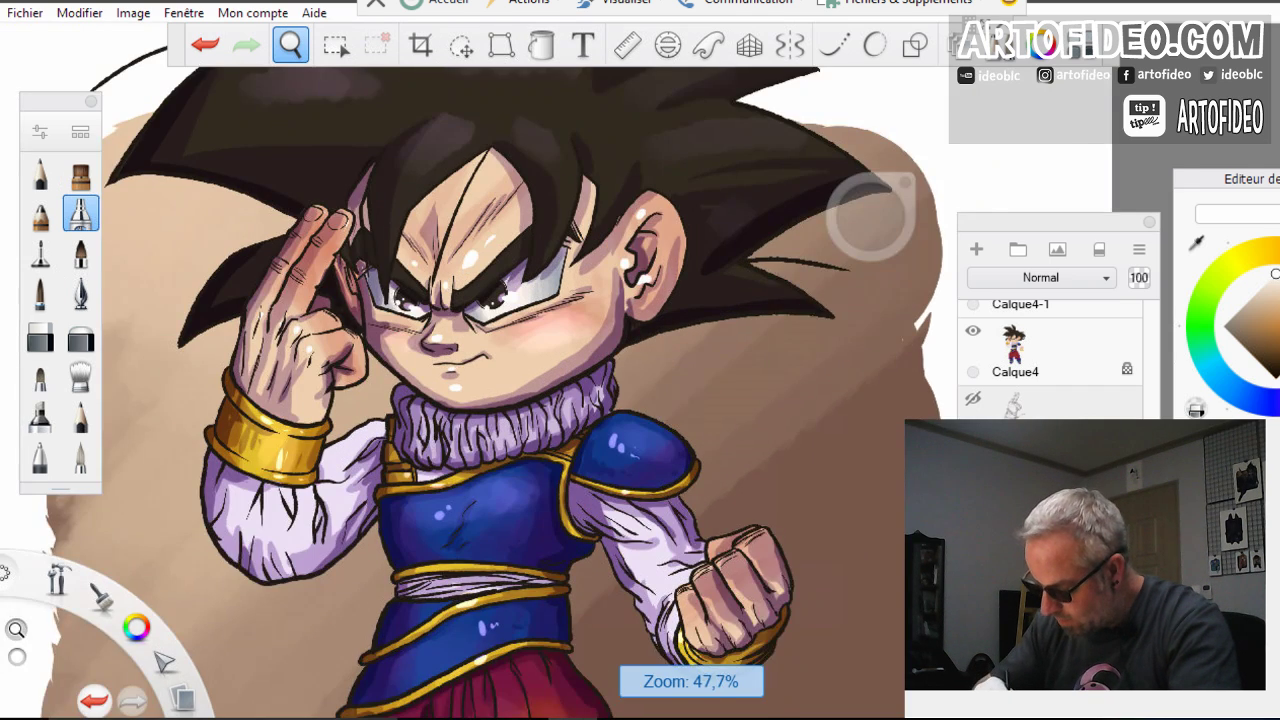
pyautogui.moveTo(286, 200)
pyautogui.mouseDown()
pyautogui.moveTo(366, 289)
pyautogui.moveTo(568, 345)
pyautogui.moveTo(590, 292)
pyautogui.mouseUp()
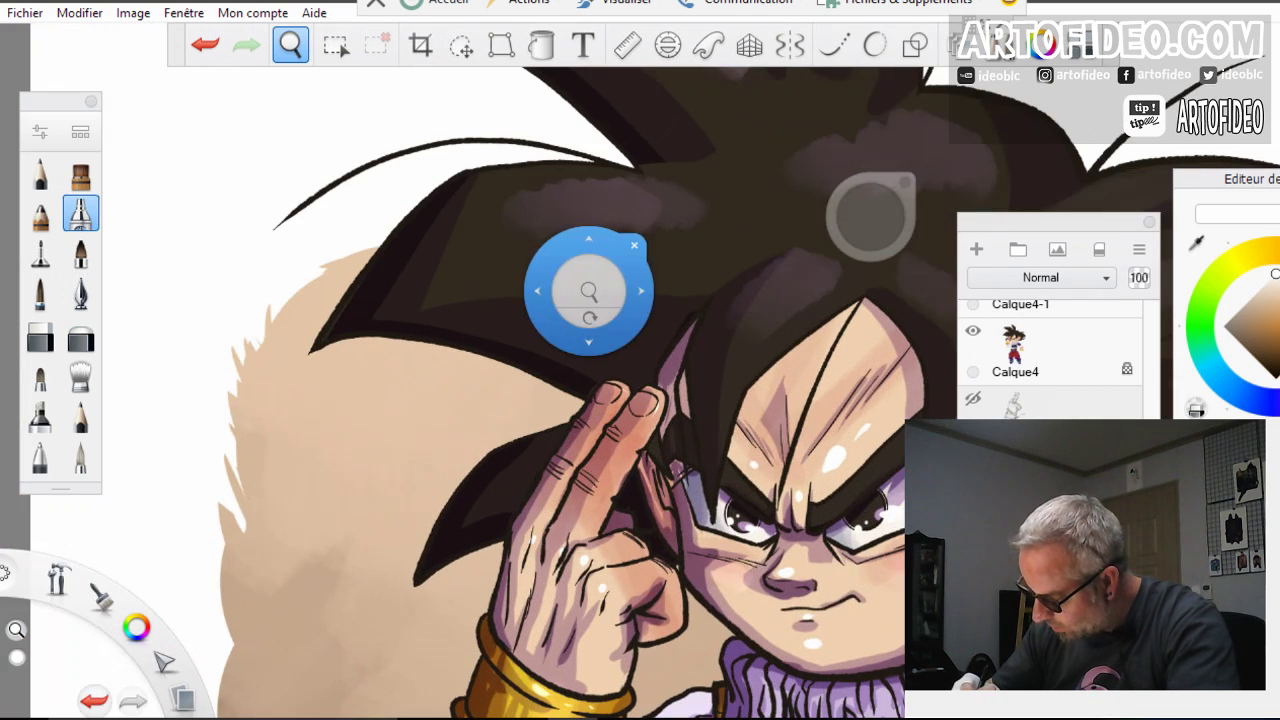
pyautogui.press('space')
pyautogui.moveTo(866, 215)
pyautogui.mouseDown()
pyautogui.moveTo(812, 215)
pyautogui.moveTo(871, 216)
pyautogui.mouseUp()
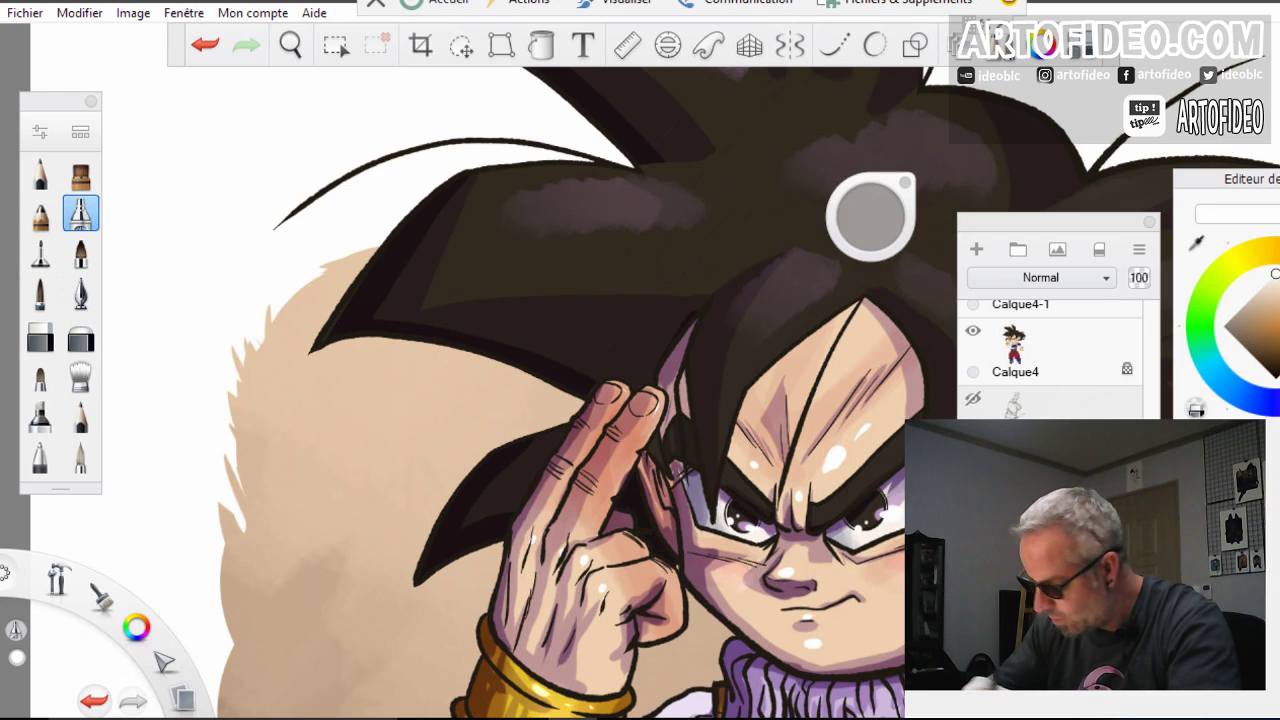
pyautogui.moveTo(322, 322)
pyautogui.mouseDown()
pyautogui.moveTo(355, 264)
pyautogui.moveTo(312, 333)
pyautogui.mouseUp()
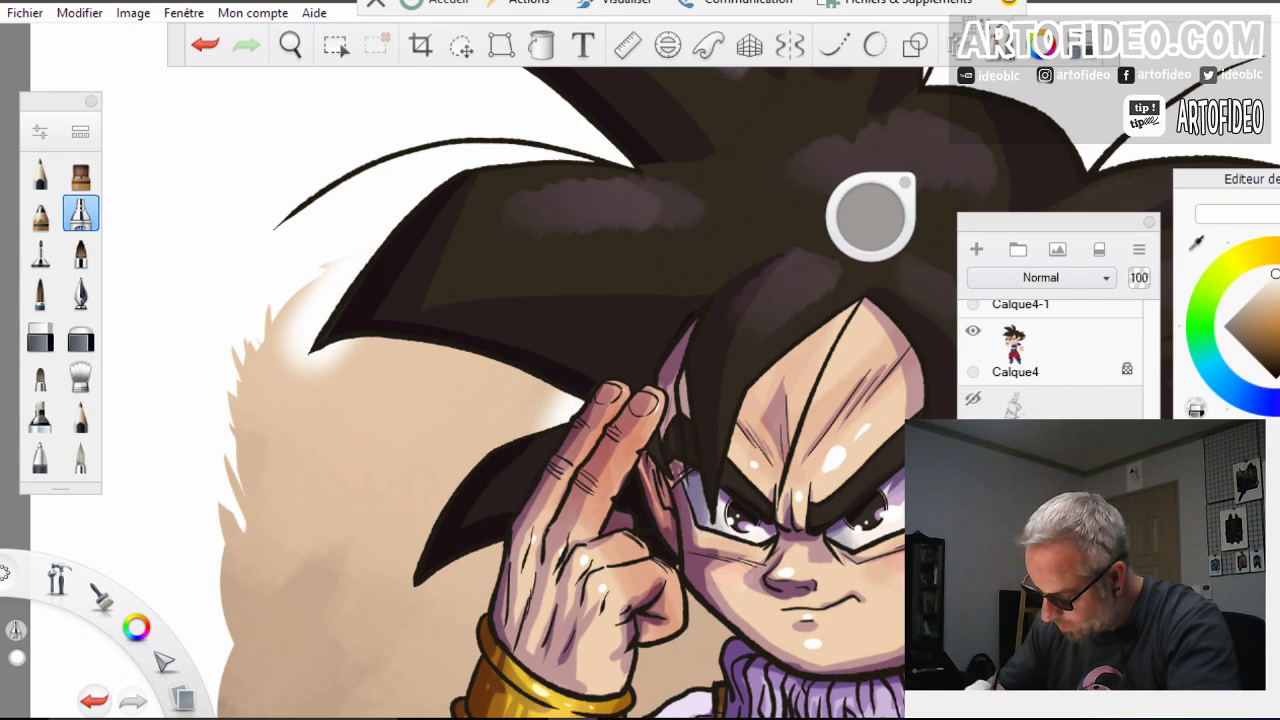
pyautogui.moveTo(490, 360)
pyautogui.mouseDown()
pyautogui.moveTo(320, 362)
pyautogui.moveTo(535, 405)
pyautogui.mouseUp()
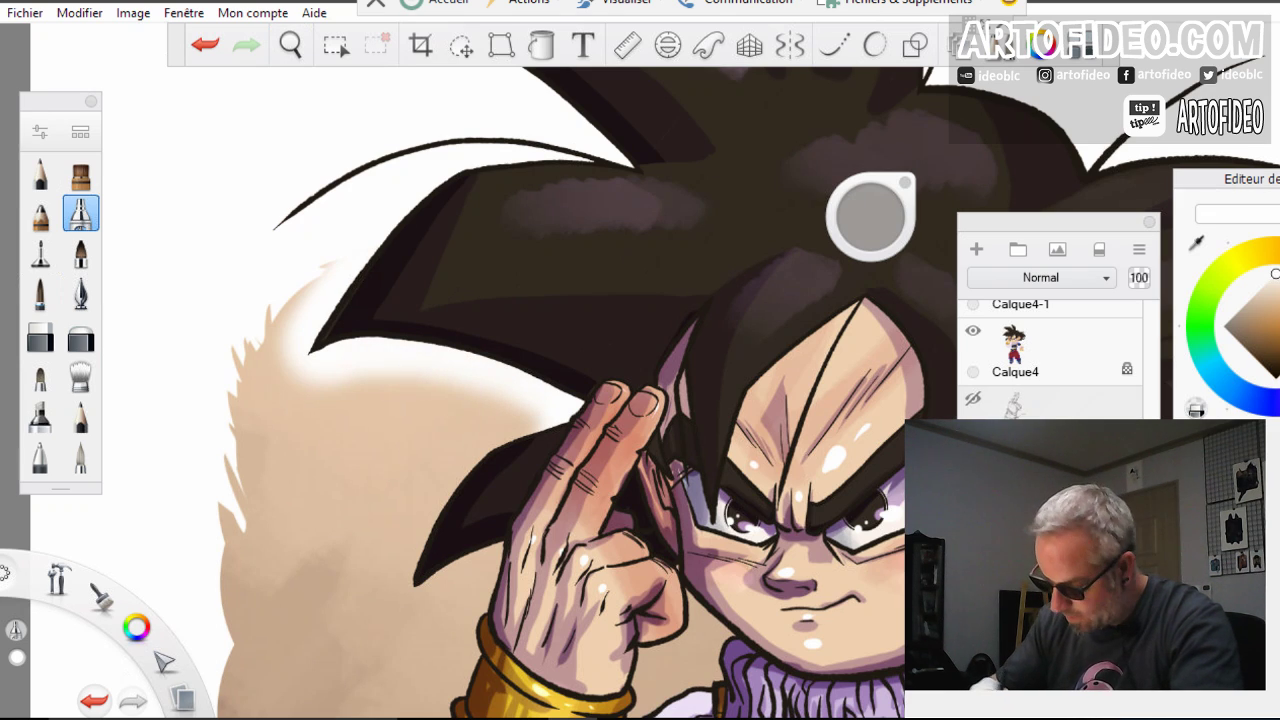
# Extend the white glow around the small lower-left hair spike and down toward the gold wristband
pyautogui.moveTo(530, 420)
pyautogui.mouseDown()
pyautogui.moveTo(450, 495)
pyautogui.moveTo(400, 595)
pyautogui.mouseUp()
pyautogui.moveTo(445, 530); pyautogui.dragTo(395, 618)
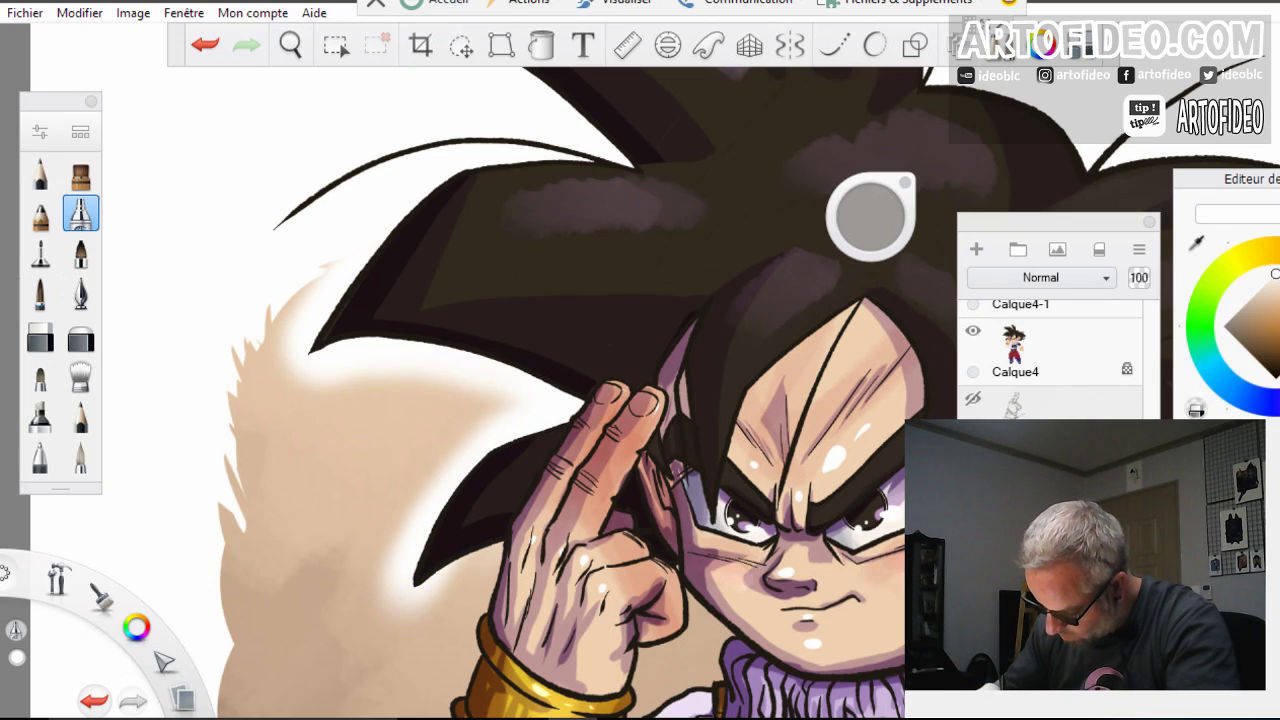
pyautogui.moveTo(432, 598)
pyautogui.mouseDown()
pyautogui.moveTo(488, 568)
pyautogui.moveTo(460, 635)
pyautogui.mouseUp()
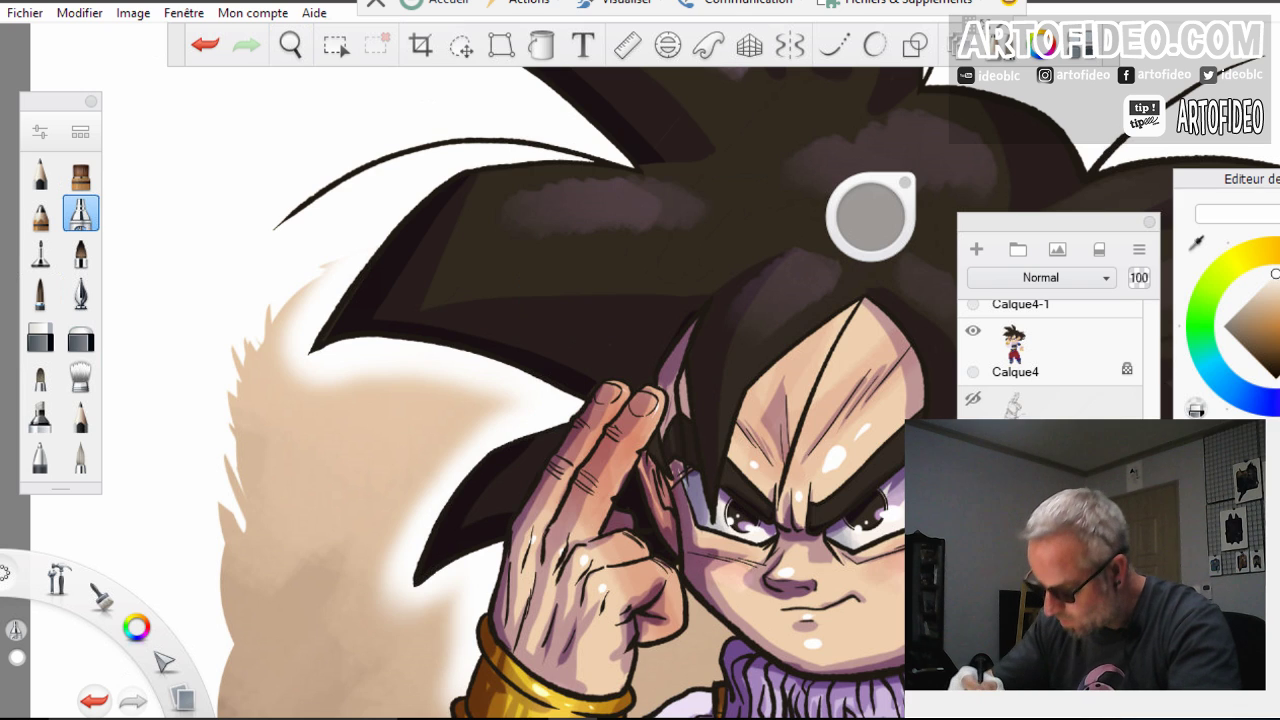
# Spray white glow between the raised hand and chin, around the wristband and puffed sleeve, and into the gap beside the waist
pyautogui.press('space')
pyautogui.moveTo(532, 609); pyautogui.dragTo(497, 239)
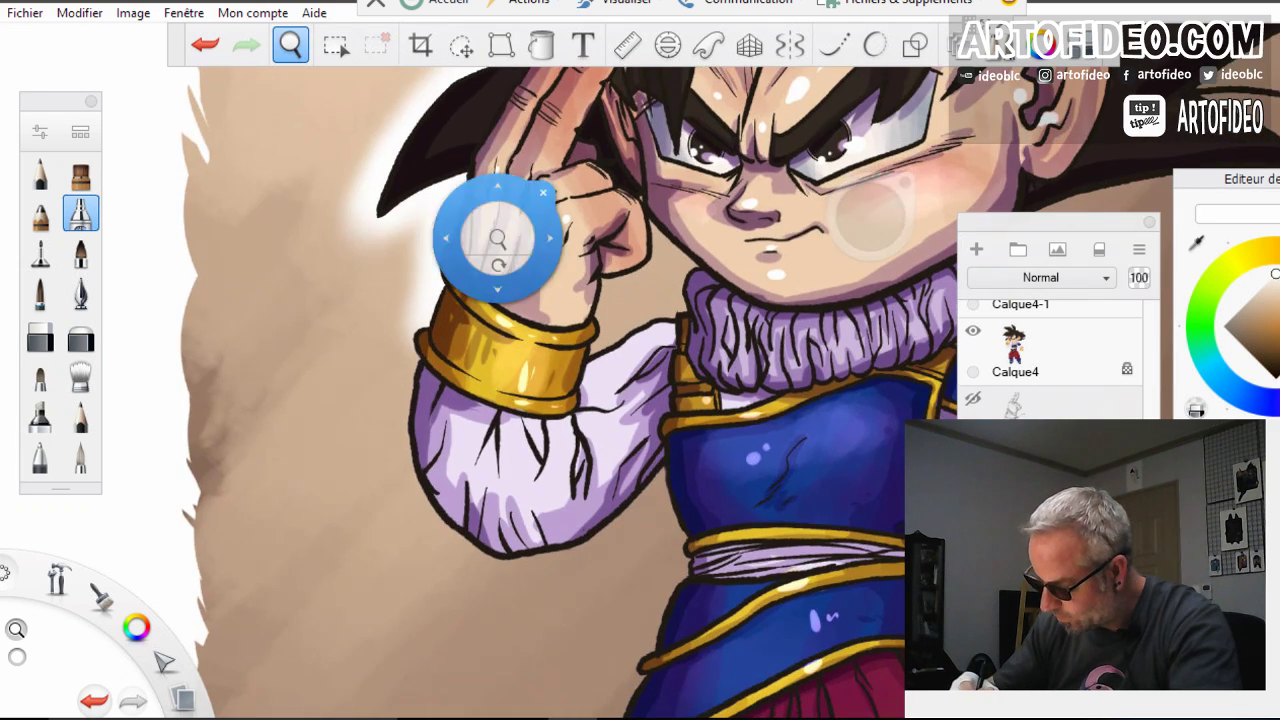
pyautogui.moveTo(668, 248); pyautogui.dragTo(615, 292)
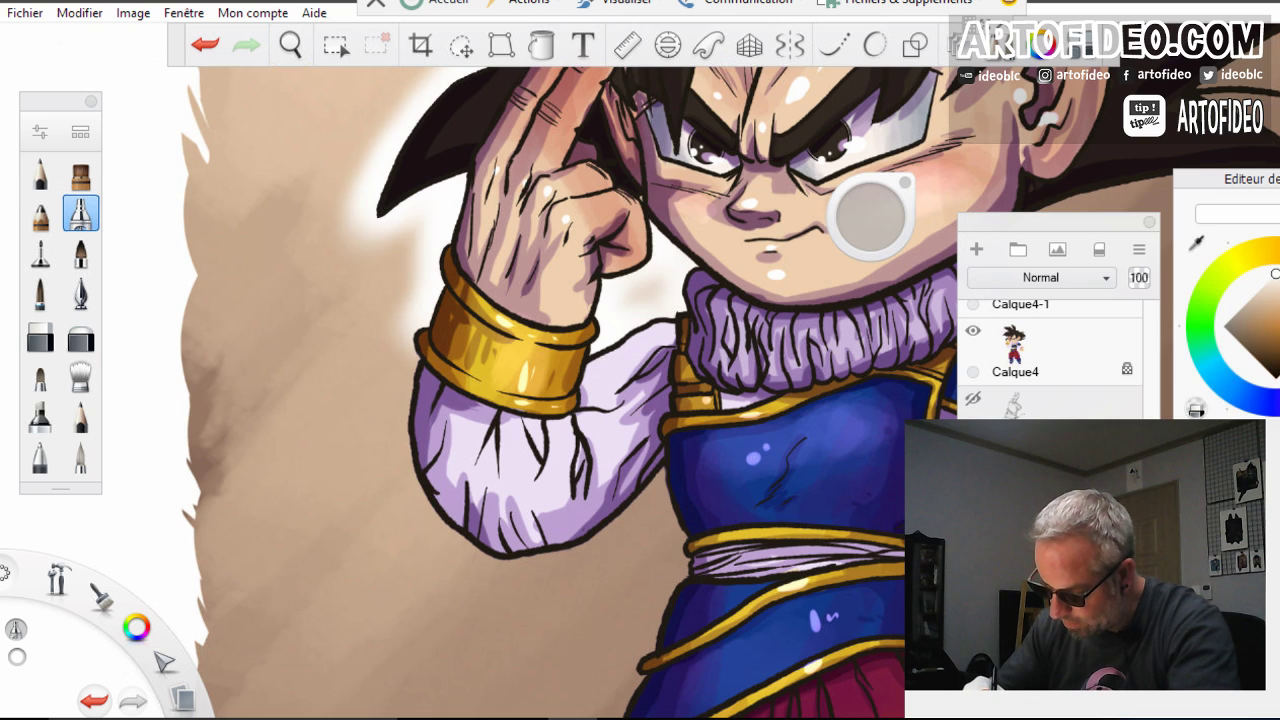
pyautogui.moveTo(402, 330)
pyautogui.mouseDown()
pyautogui.moveTo(400, 480)
pyautogui.moveTo(428, 525)
pyautogui.moveTo(502, 572)
pyautogui.mouseUp()
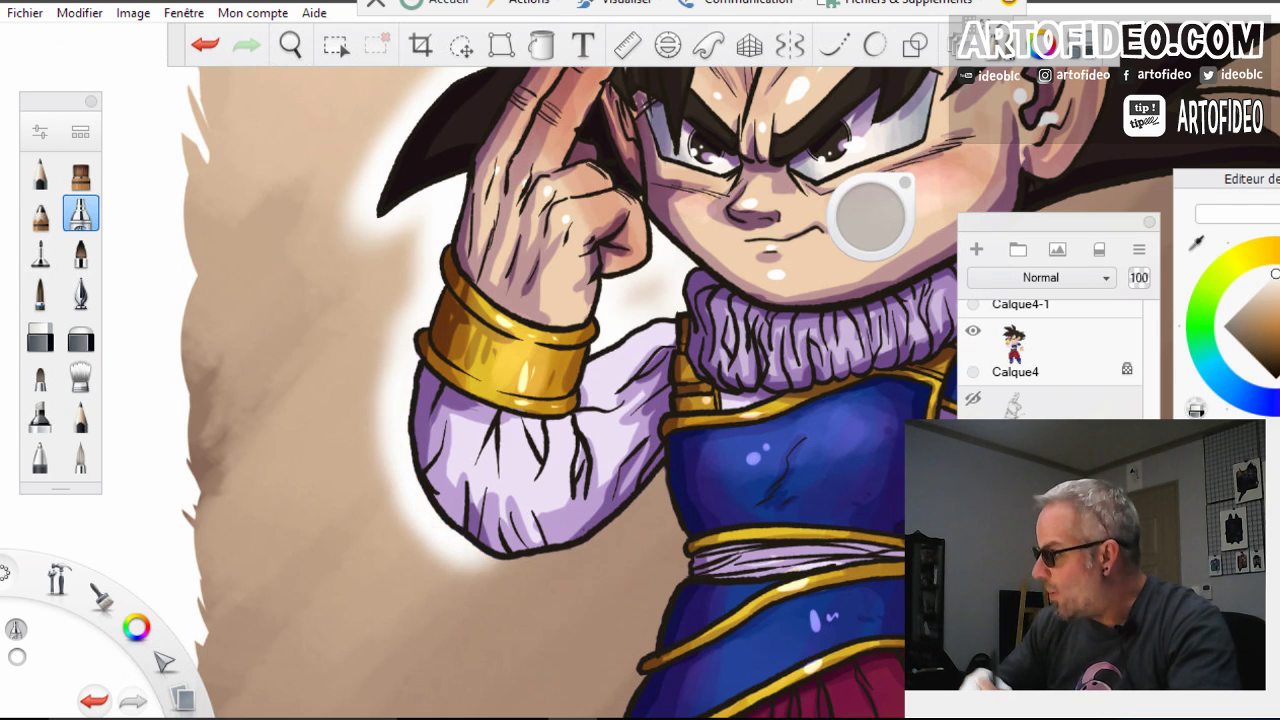
pyautogui.moveTo(656, 492)
pyautogui.mouseDown()
pyautogui.moveTo(568, 560)
pyautogui.moveTo(497, 577)
pyautogui.moveTo(659, 507)
pyautogui.moveTo(545, 578)
pyautogui.mouseUp()
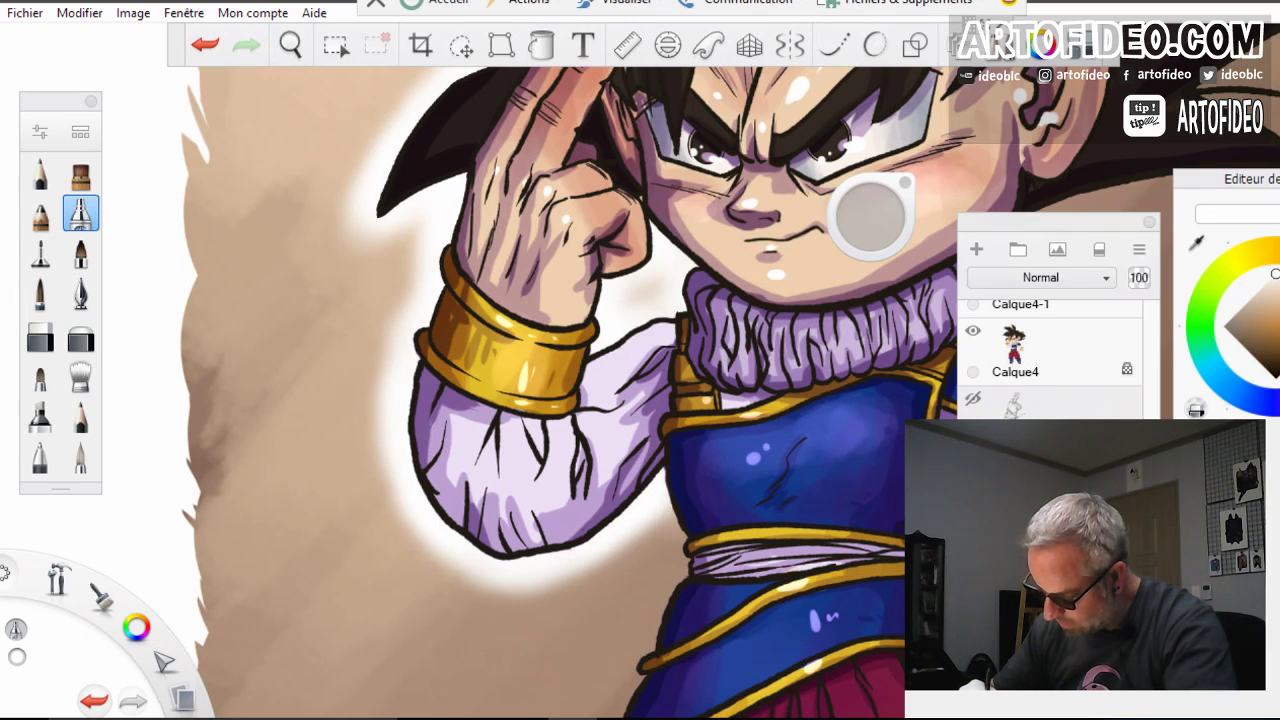
pyautogui.moveTo(670, 505); pyautogui.dragTo(668, 592)
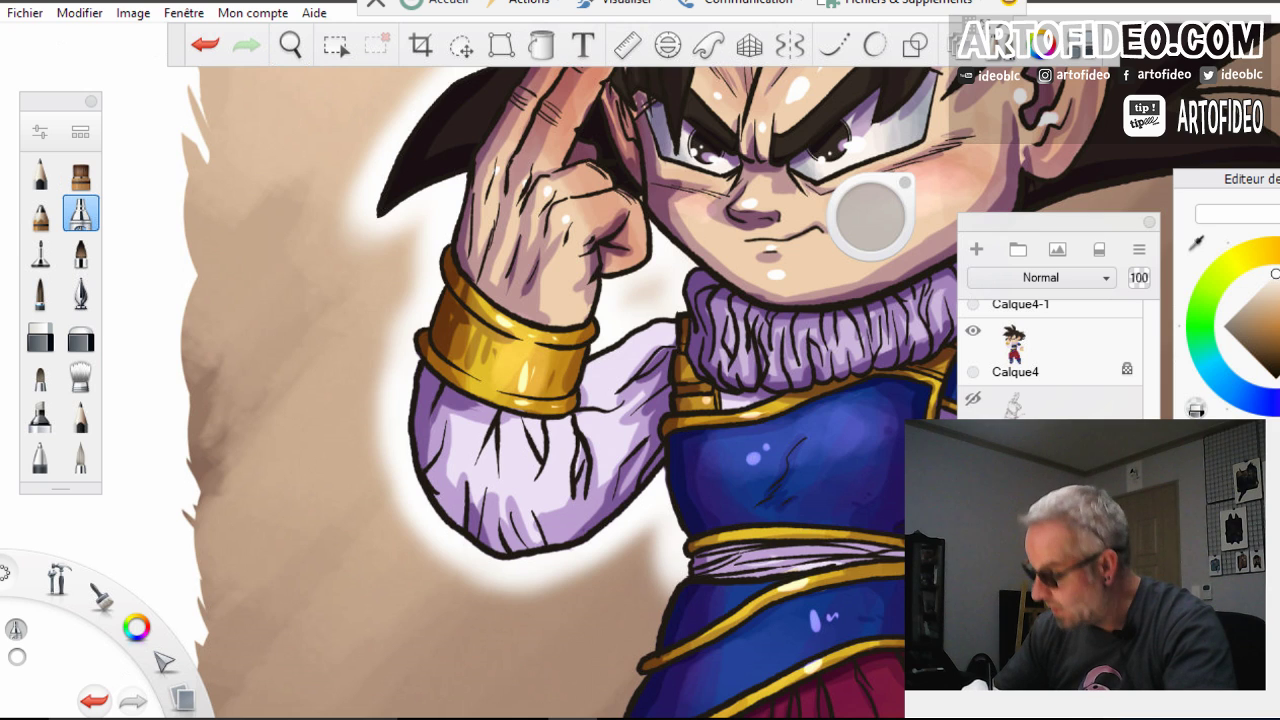
# Continue the white glow down the left side of the blue tunic and along the hip to the outer edge of the red trousers
pyautogui.press('space')
pyautogui.moveTo(652, 496); pyautogui.dragTo(532, 212)
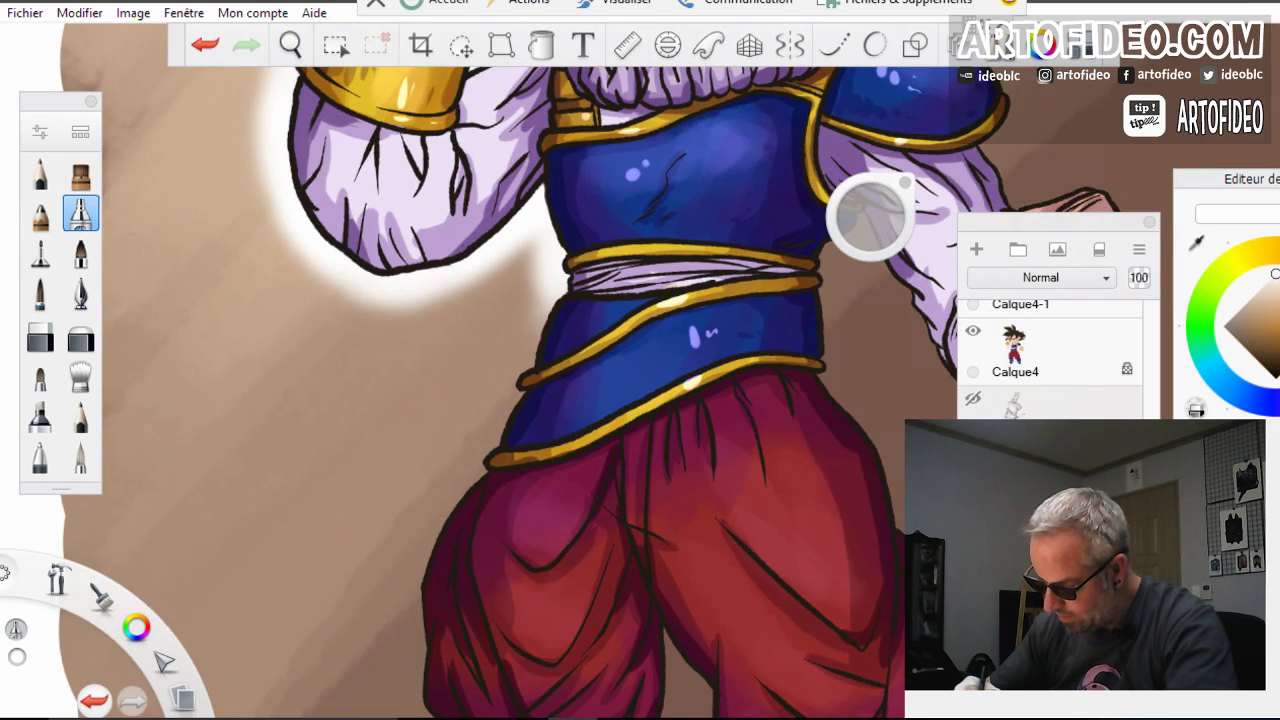
pyautogui.moveTo(532, 295)
pyautogui.mouseDown()
pyautogui.moveTo(524, 372)
pyautogui.moveTo(530, 300)
pyautogui.mouseUp()
pyautogui.moveTo(520, 350); pyautogui.dragTo(408, 668)
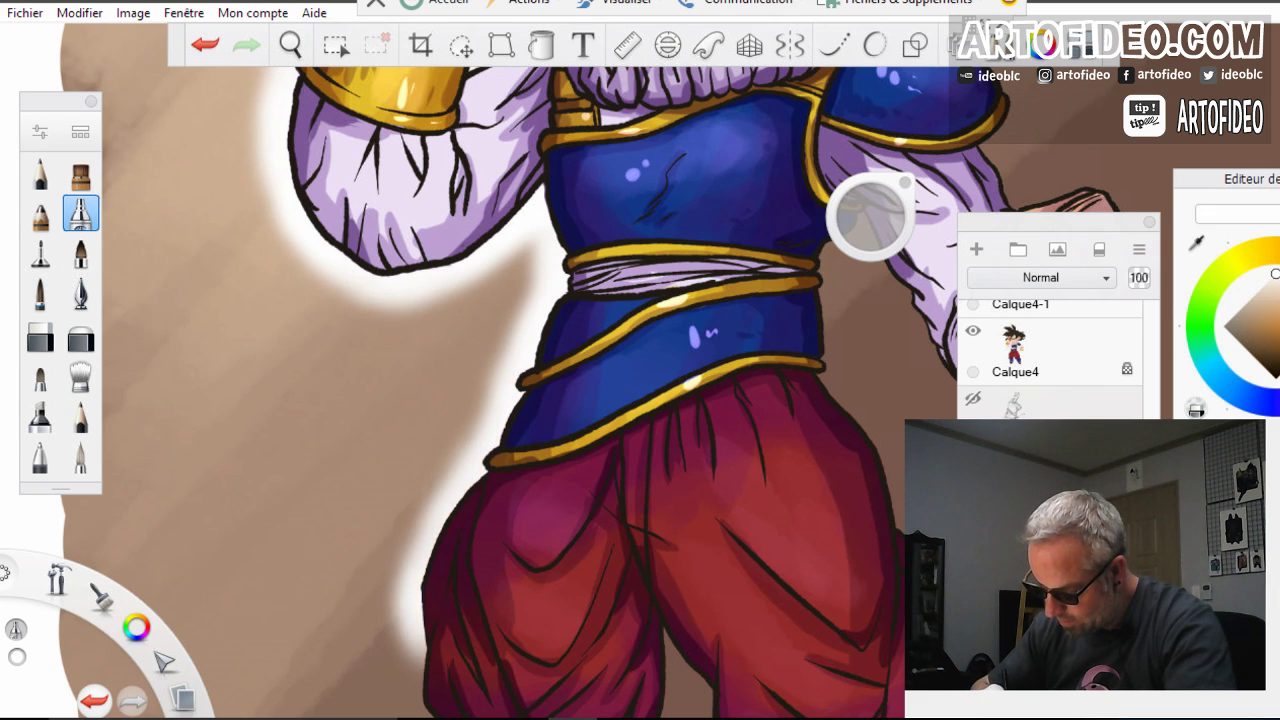
# Spray white glow along the outer edge of the left trouser leg and boot, down to the background's lower edge
pyautogui.click(290, 45)
pyautogui.moveTo(576, 594); pyautogui.dragTo(526, 261)
pyautogui.moveTo(364, 318)
pyautogui.mouseDown()
pyautogui.moveTo(358, 372)
pyautogui.moveTo(396, 476)
pyautogui.mouseUp()
pyautogui.moveTo(372, 412)
pyautogui.mouseDown()
pyautogui.moveTo(392, 500)
pyautogui.moveTo(430, 562)
pyautogui.moveTo(425, 612)
pyautogui.mouseUp()
pyautogui.moveTo(380, 456); pyautogui.dragTo(414, 556)
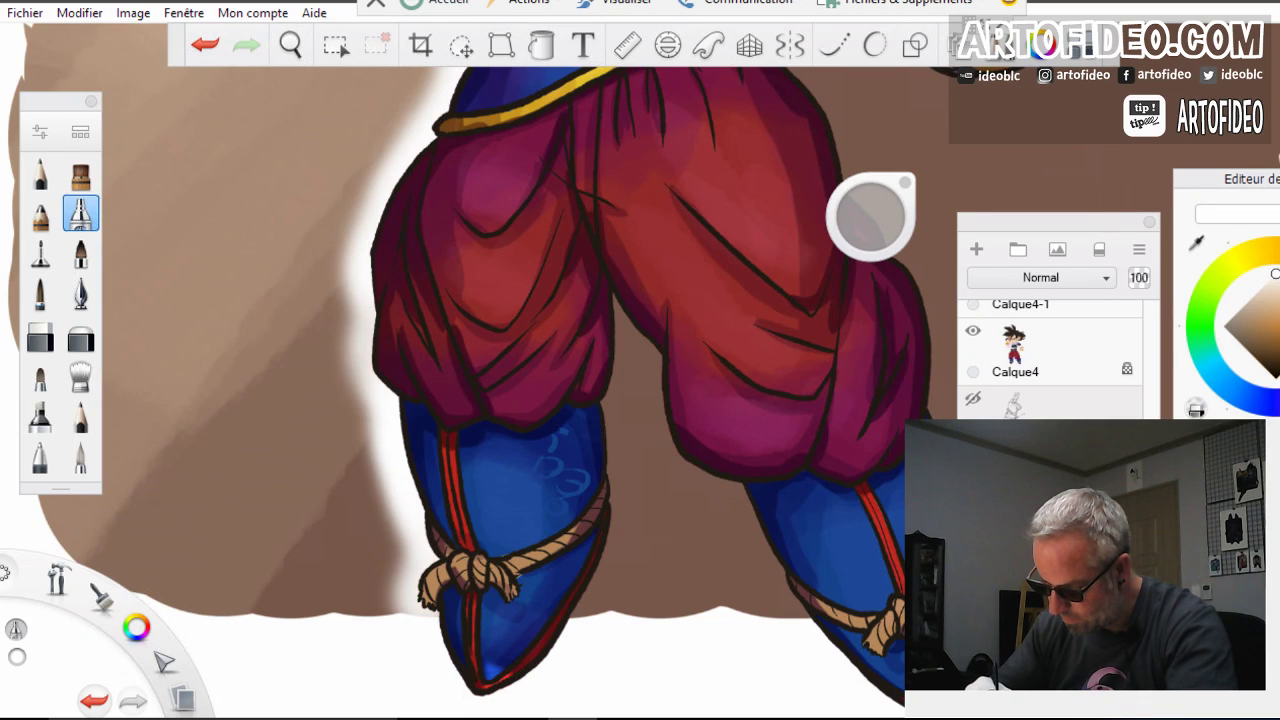
# Outline the gap between the legs with white glow, following the inner edges of both trouser legs and boots
pyautogui.moveTo(630, 295); pyautogui.dragTo(615, 482)
pyautogui.moveTo(615, 420)
pyautogui.mouseDown()
pyautogui.moveTo(622, 540)
pyautogui.moveTo(595, 615)
pyautogui.moveTo(628, 486)
pyautogui.mouseUp()
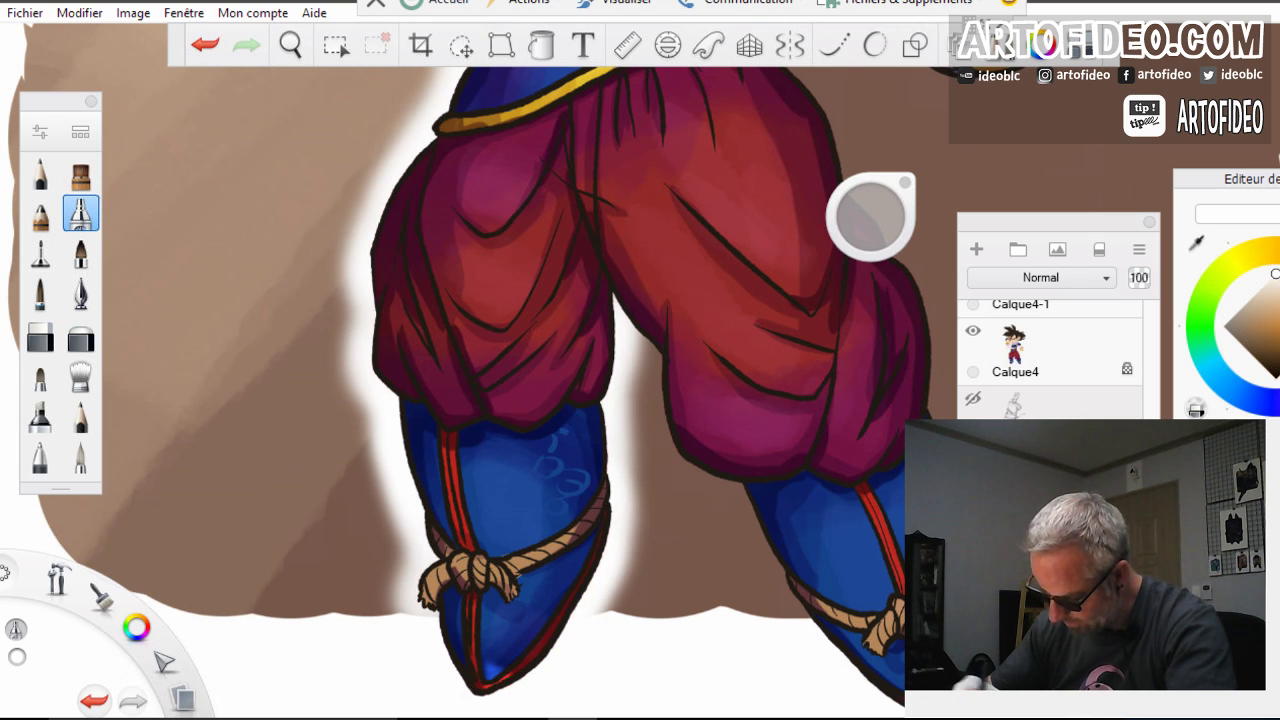
pyautogui.moveTo(640, 343)
pyautogui.mouseDown()
pyautogui.moveTo(666, 460)
pyautogui.moveTo(722, 493)
pyautogui.moveTo(770, 562)
pyautogui.mouseUp()
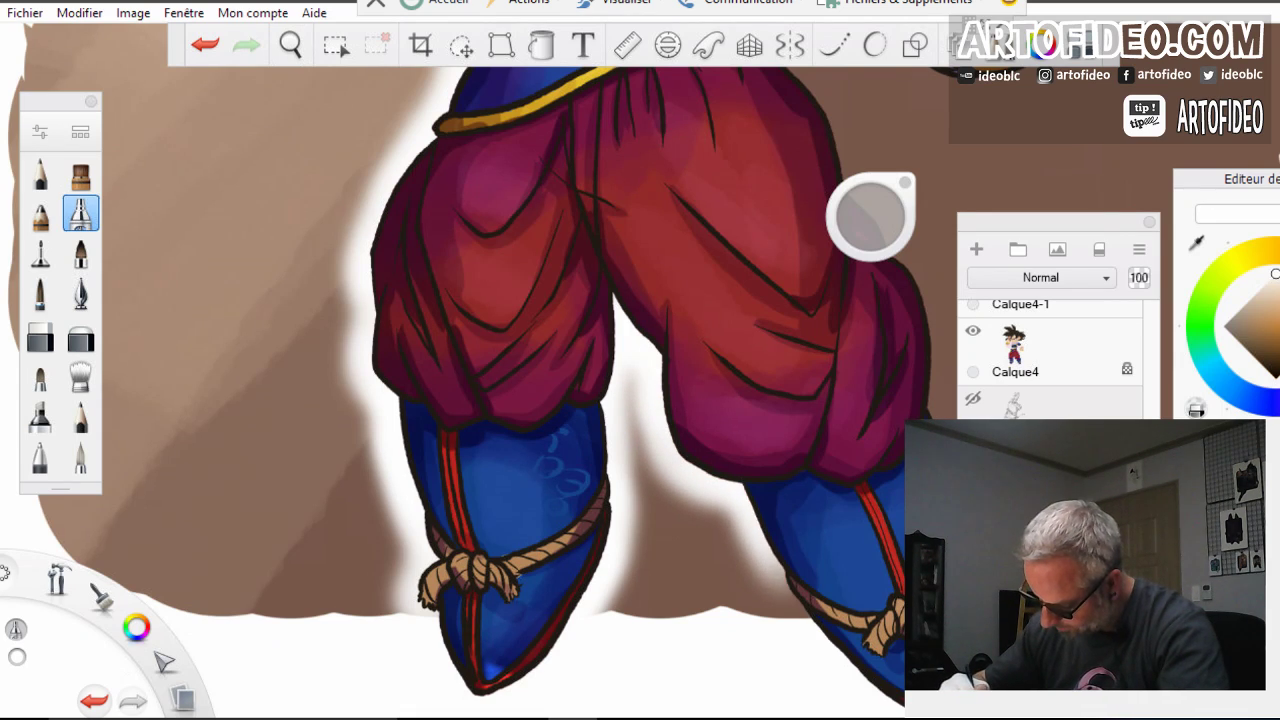
pyautogui.moveTo(738, 520); pyautogui.dragTo(792, 612)
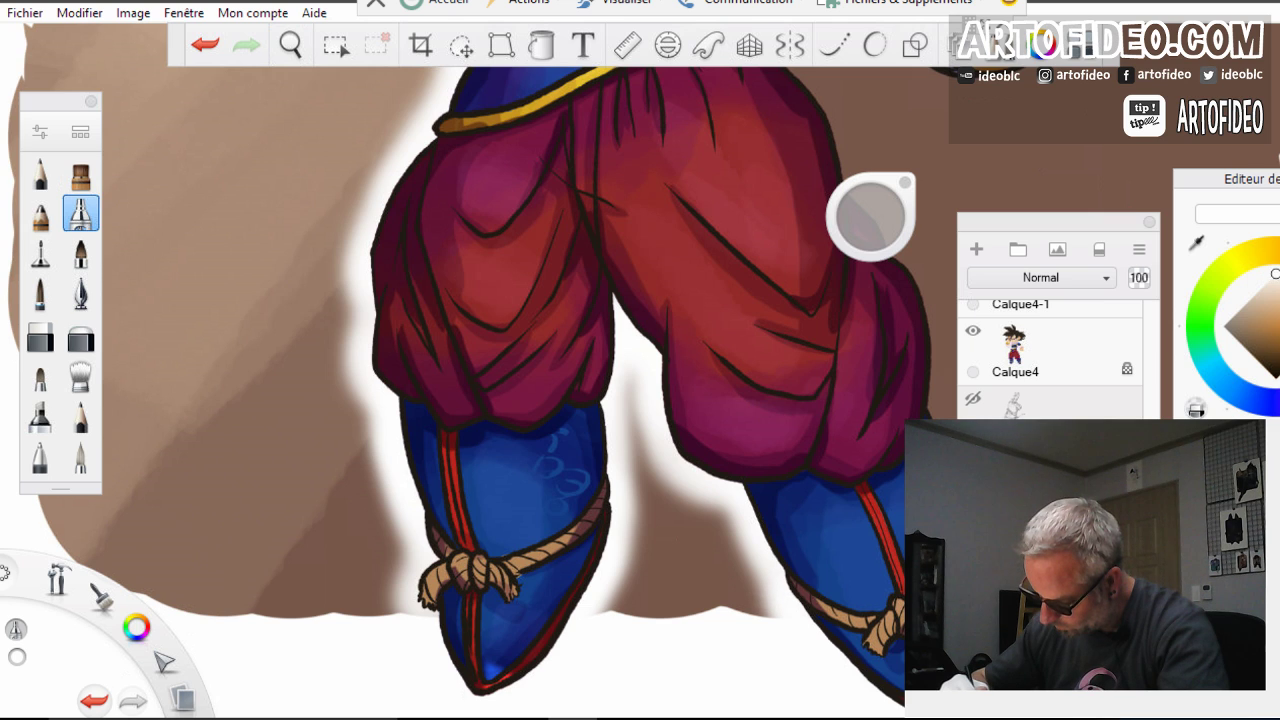
# Spray white glow from under the clenched-fist arm down the right side of the waist and the outer right trouser leg
pyautogui.press('space')
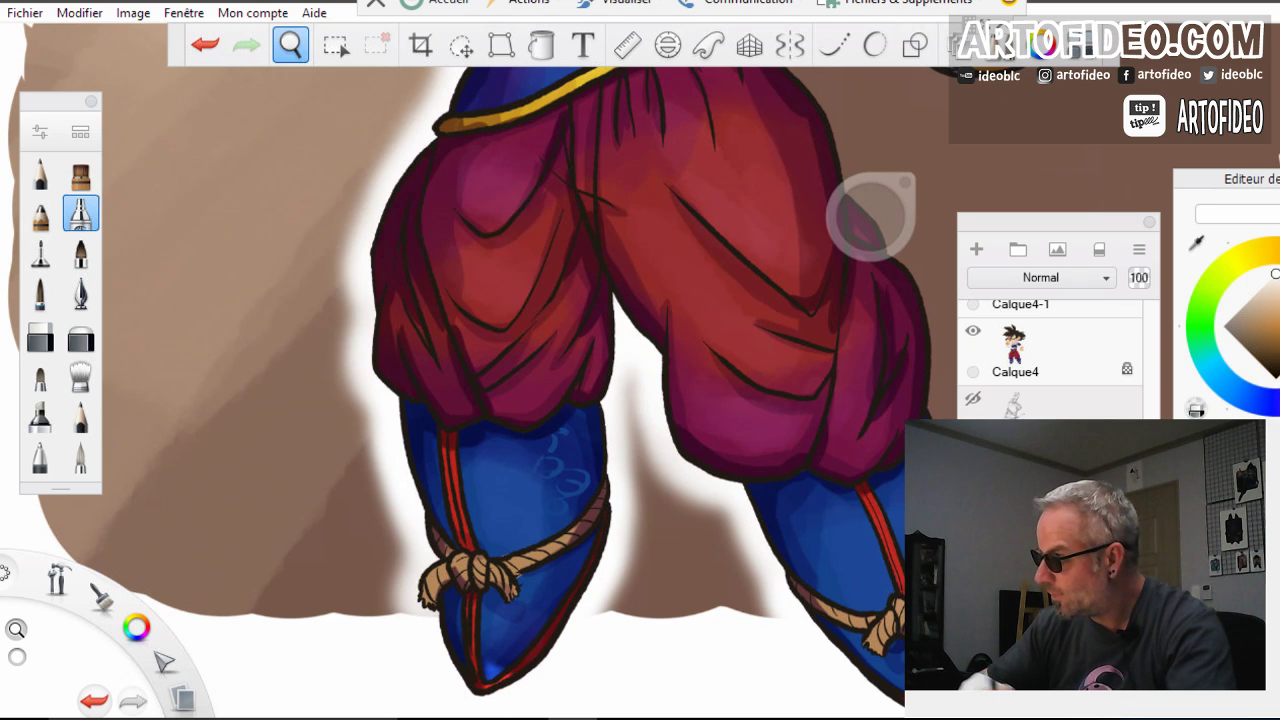
pyautogui.moveTo(700, 220)
pyautogui.mouseDown()
pyautogui.moveTo(469, 463)
pyautogui.moveTo(400, 566)
pyautogui.moveTo(302, 547)
pyautogui.mouseUp()
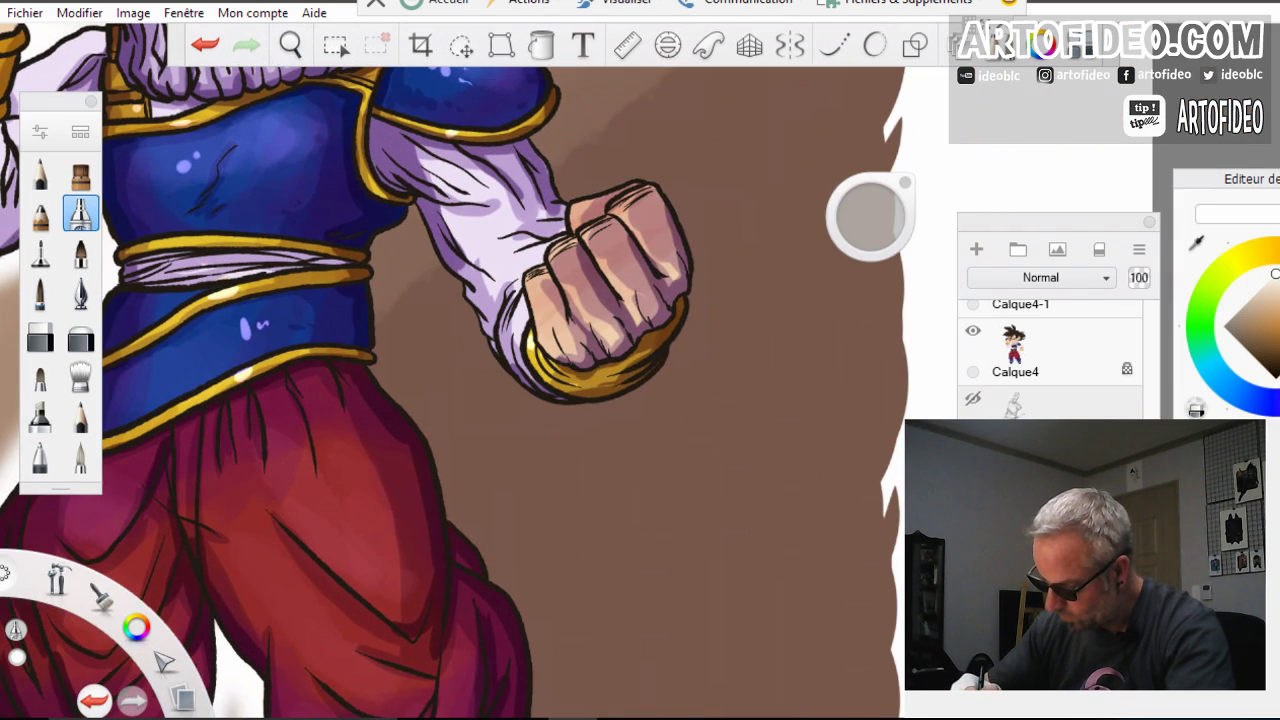
pyautogui.moveTo(418, 212)
pyautogui.mouseDown()
pyautogui.moveTo(396, 288)
pyautogui.moveTo(457, 520)
pyautogui.moveTo(522, 604)
pyautogui.mouseUp()
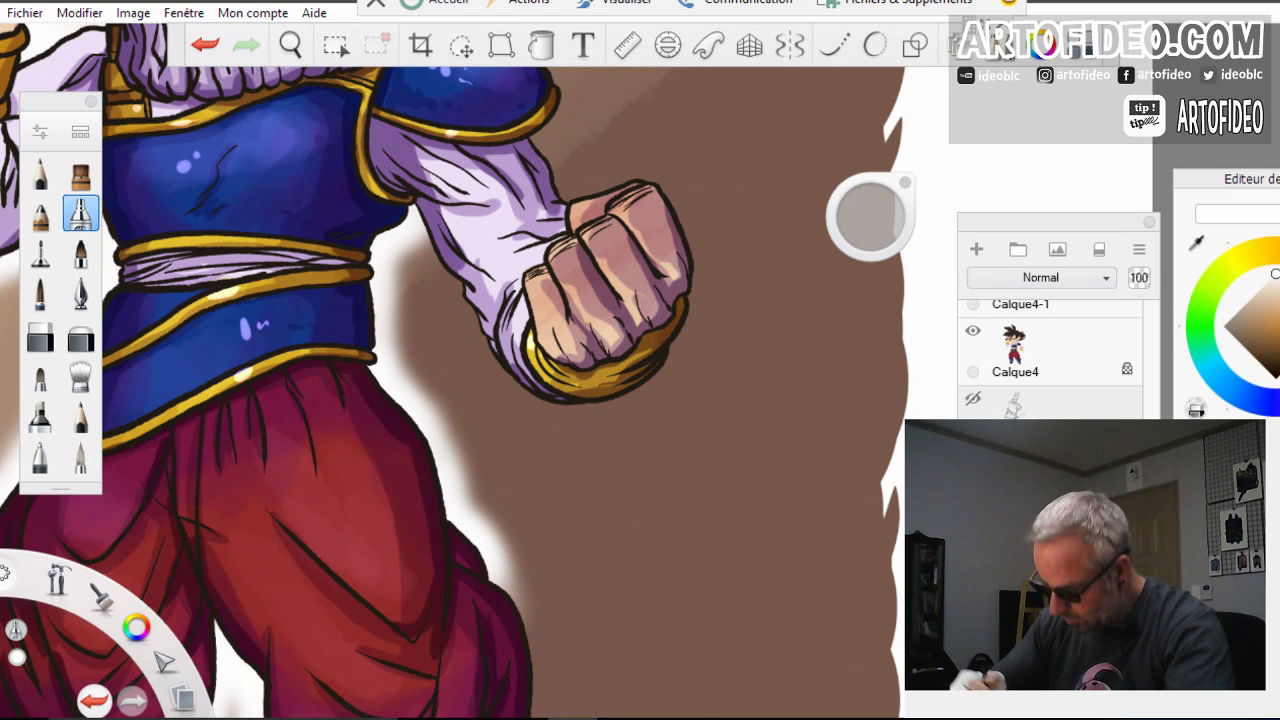
# Continue the white glow along the lower right trouser leg and the outer edge of its boot to the background's lower edge
pyautogui.press('space')
pyautogui.moveTo(552, 557)
pyautogui.mouseDown()
pyautogui.moveTo(509, 314)
pyautogui.moveTo(488, 275)
pyautogui.moveTo(474, 340)
pyautogui.moveTo(480, 430)
pyautogui.moveTo(468, 335)
pyautogui.moveTo(482, 475)
pyautogui.mouseUp()
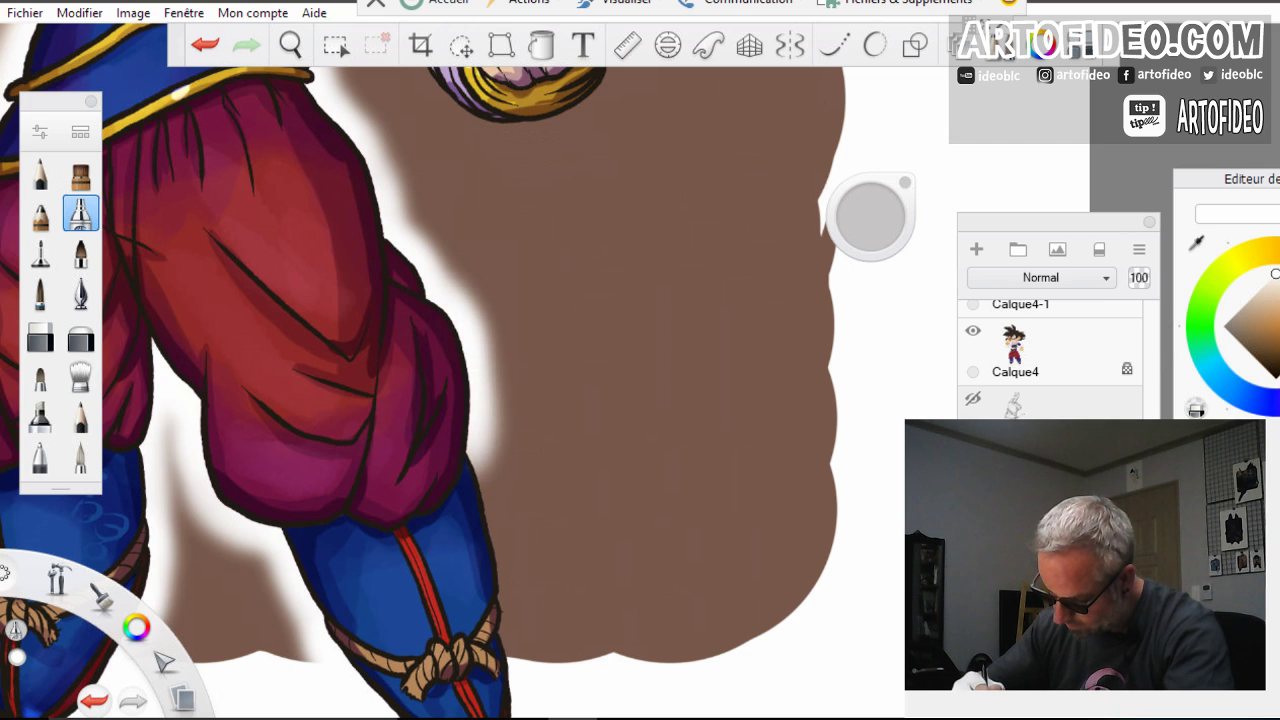
pyautogui.moveTo(490, 340); pyautogui.dragTo(510, 625)
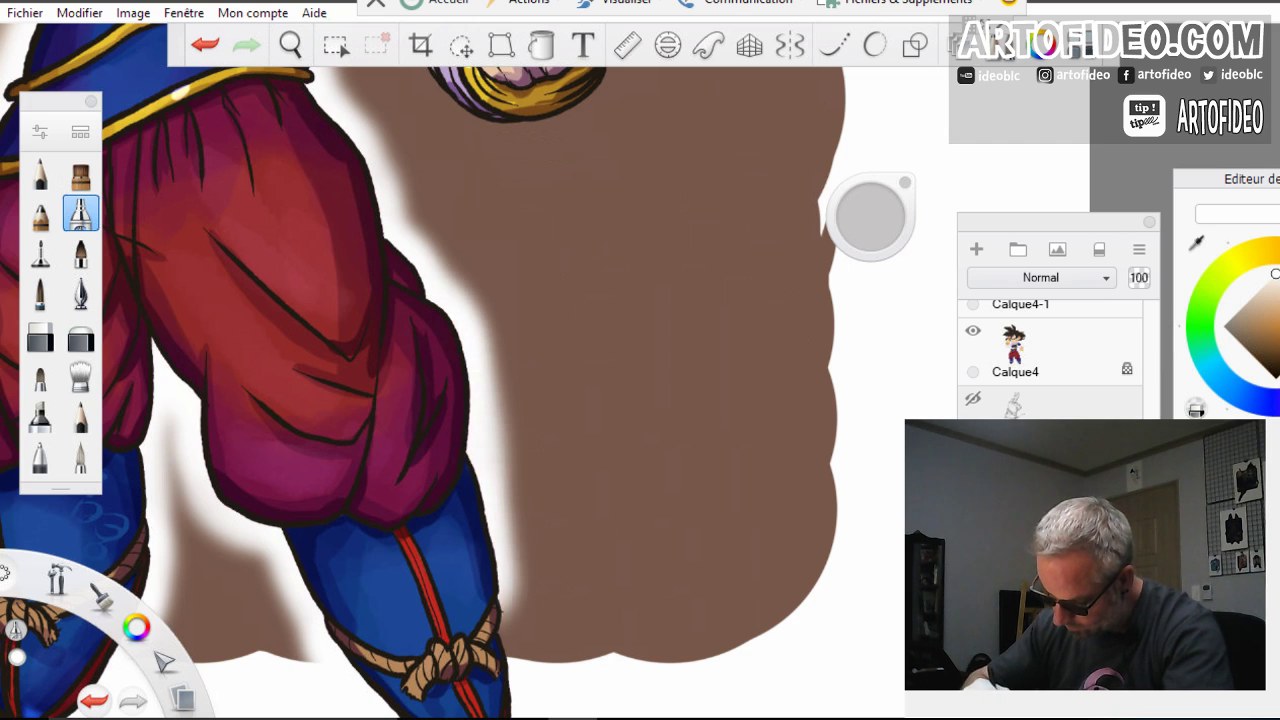
pyautogui.moveTo(508, 580)
pyautogui.mouseDown()
pyautogui.moveTo(516, 650)
pyautogui.moveTo(520, 632)
pyautogui.mouseUp()
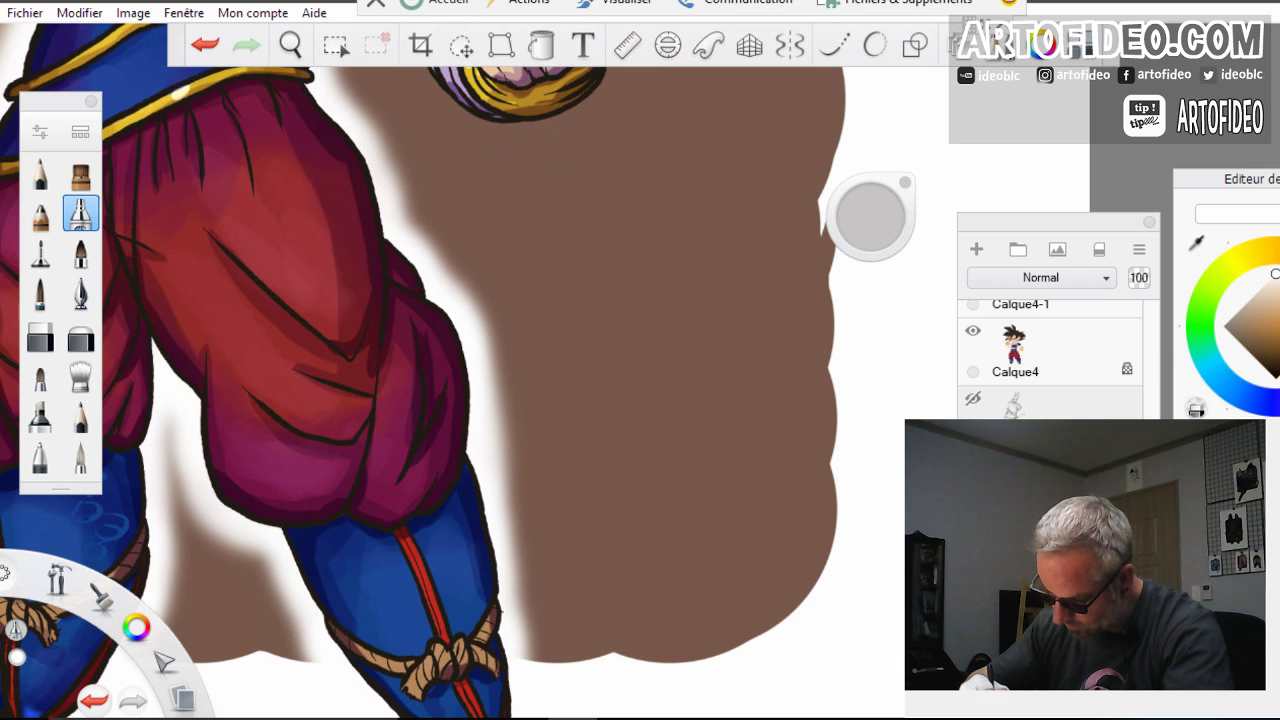
# Spray white glow around the clenched fist, its sleeve and the blue shoulder pad up to the fluffy collar
pyautogui.click(290, 45)
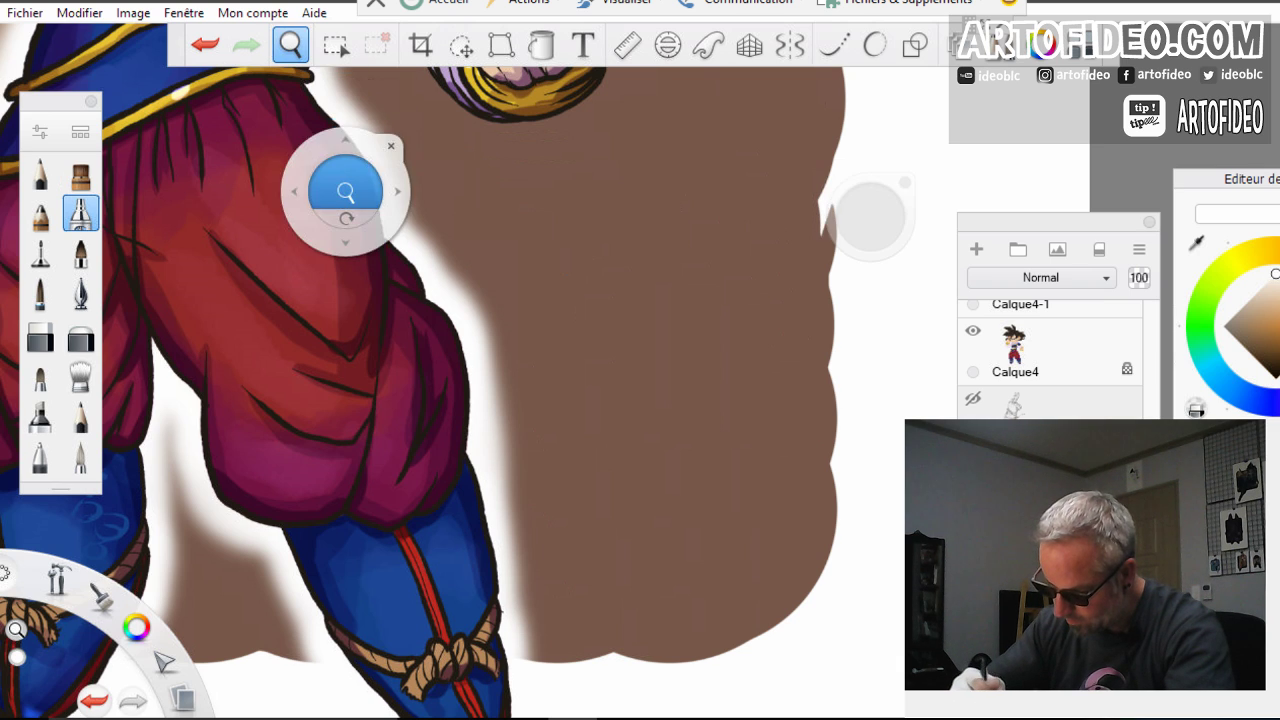
pyautogui.moveTo(346, 187); pyautogui.dragTo(255, 275)
pyautogui.moveTo(300, 225); pyautogui.dragTo(446, 495)
pyautogui.moveTo(369, 425); pyautogui.dragTo(330, 482)
pyautogui.moveTo(424, 395); pyautogui.dragTo(540, 268)
pyautogui.moveTo(600, 495)
pyautogui.mouseDown()
pyautogui.moveTo(520, 309)
pyautogui.moveTo(500, 402)
pyautogui.moveTo(482, 386)
pyautogui.moveTo(521, 458)
pyautogui.moveTo(555, 505)
pyautogui.moveTo(665, 545)
pyautogui.moveTo(545, 520)
pyautogui.mouseUp()
pyautogui.click(557, 279)
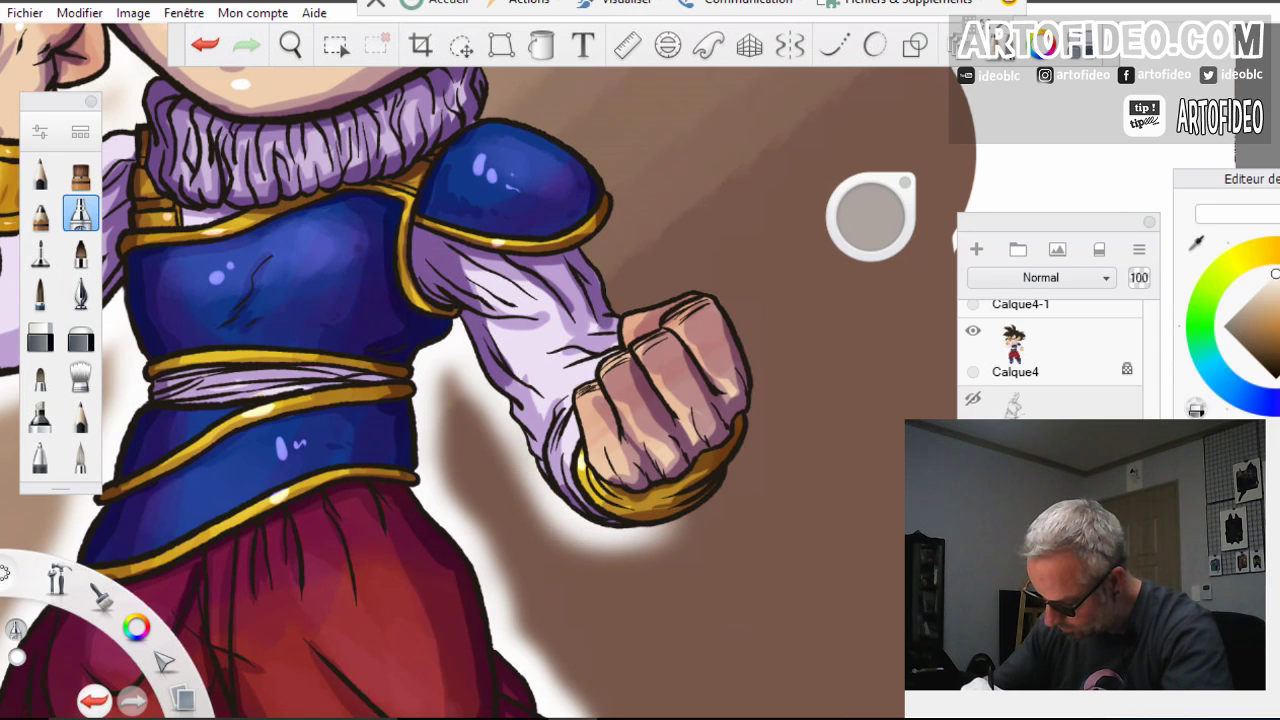
pyautogui.moveTo(625, 538)
pyautogui.mouseDown()
pyautogui.moveTo(706, 512)
pyautogui.moveTo(728, 488)
pyautogui.moveTo(668, 538)
pyautogui.moveTo(743, 456)
pyautogui.moveTo(762, 340)
pyautogui.moveTo(748, 300)
pyautogui.moveTo(705, 280)
pyautogui.moveTo(610, 292)
pyautogui.moveTo(596, 238)
pyautogui.moveTo(625, 205)
pyautogui.moveTo(620, 180)
pyautogui.moveTo(492, 92)
pyautogui.mouseUp()
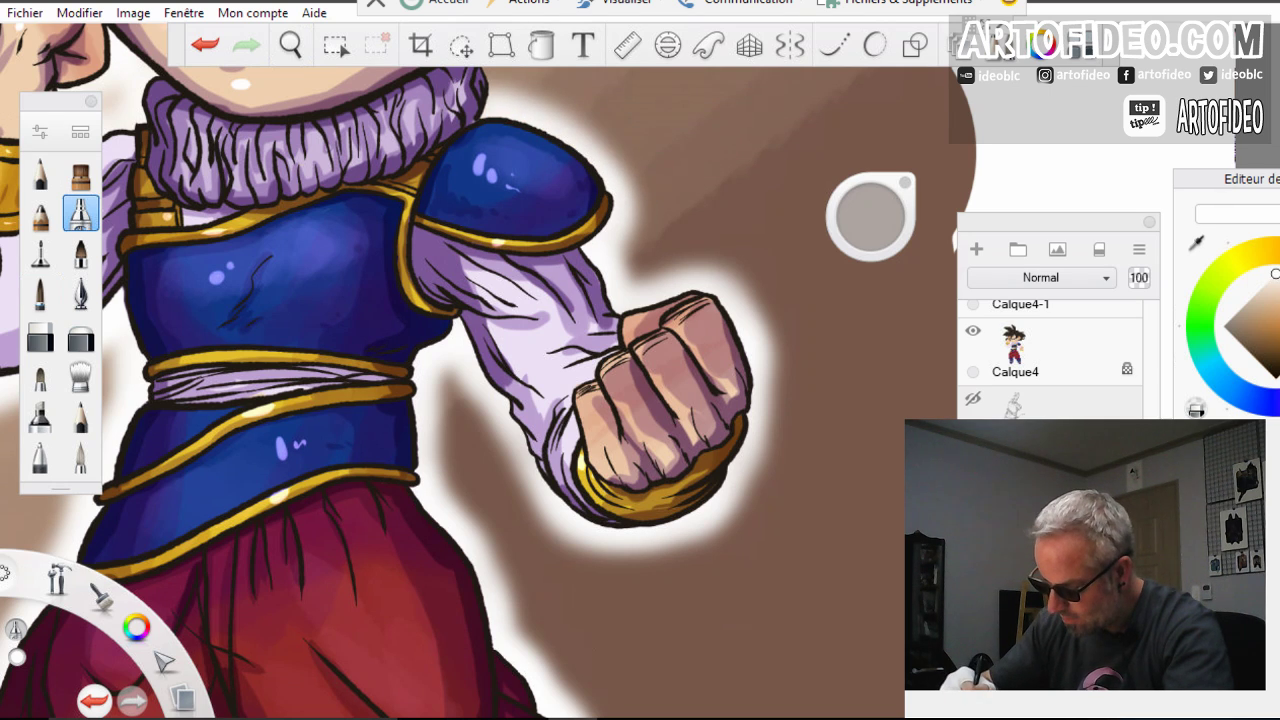
# Spray white glow along the underside of the lowest hair spike beside the ear, down to the collar
pyautogui.click(290, 45)
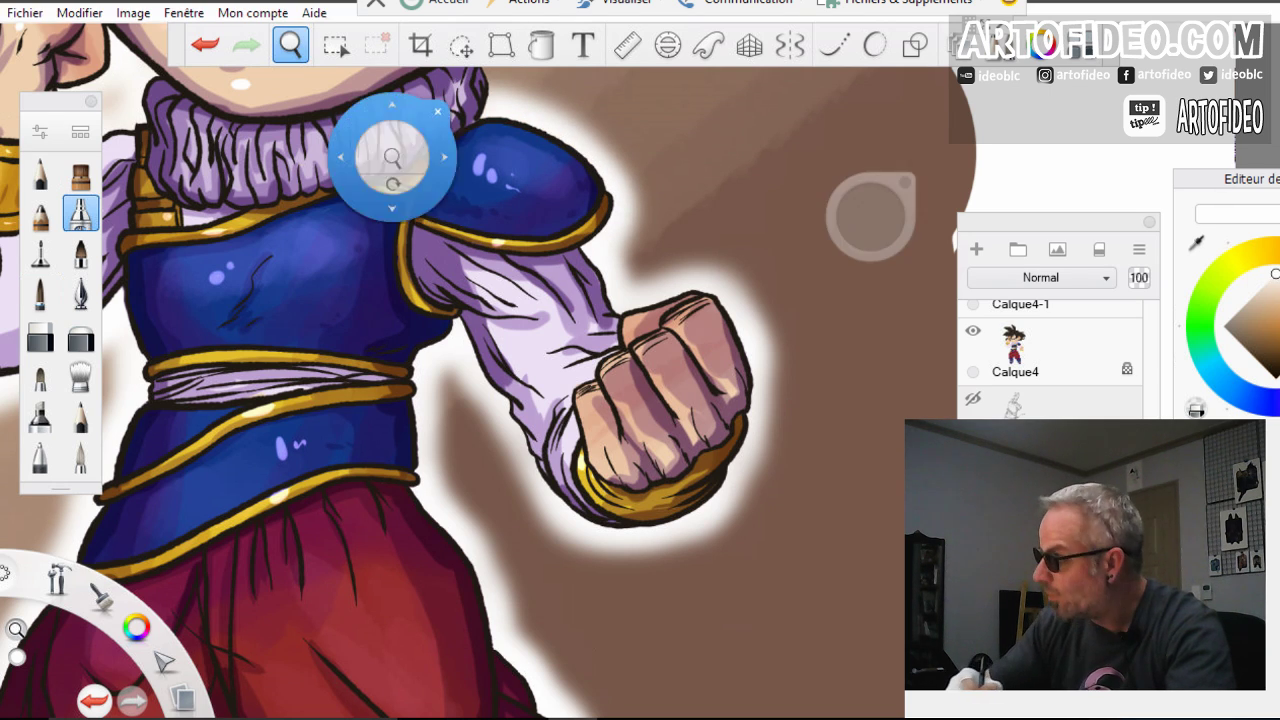
pyautogui.moveTo(391, 158); pyautogui.dragTo(338, 530)
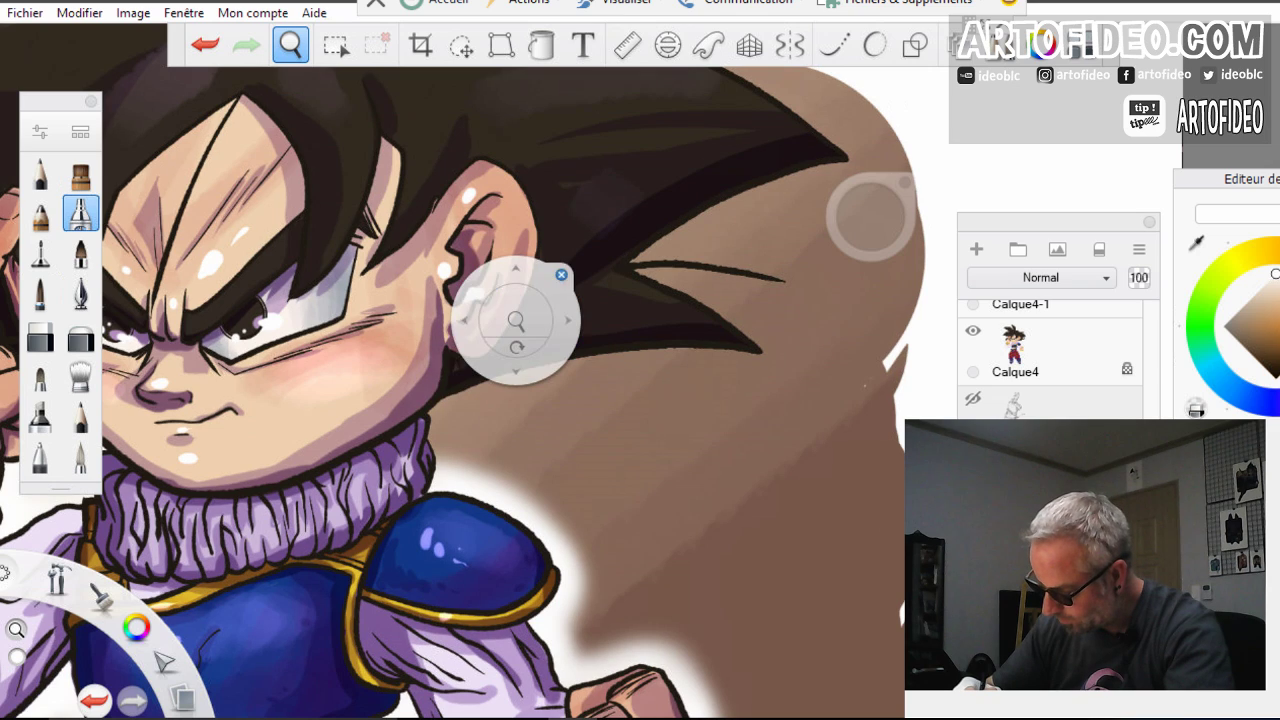
pyautogui.click(563, 275)
pyautogui.moveTo(745, 345)
pyautogui.mouseDown()
pyautogui.moveTo(705, 362)
pyautogui.moveTo(730, 345)
pyautogui.moveTo(490, 385)
pyautogui.moveTo(430, 435)
pyautogui.mouseUp()
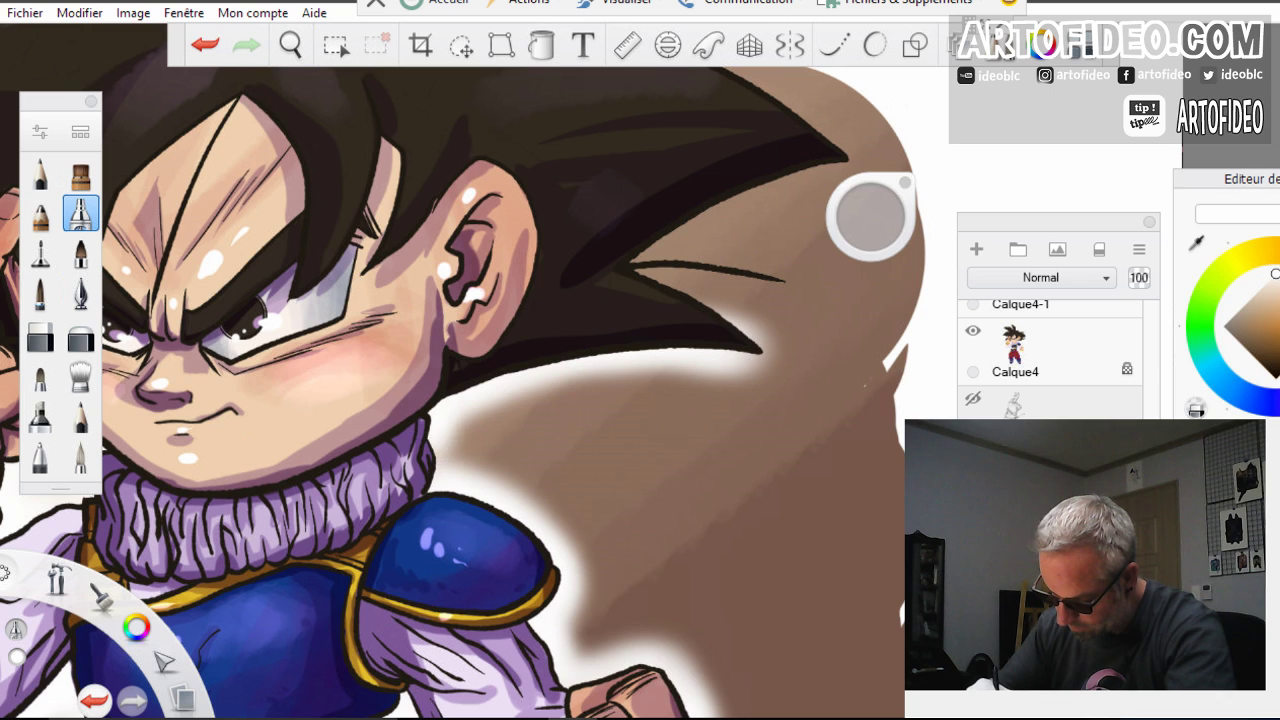
# Spray white glow around the thin stray hair strand and both edges of the large hair spike above it
pyautogui.click(291, 44)
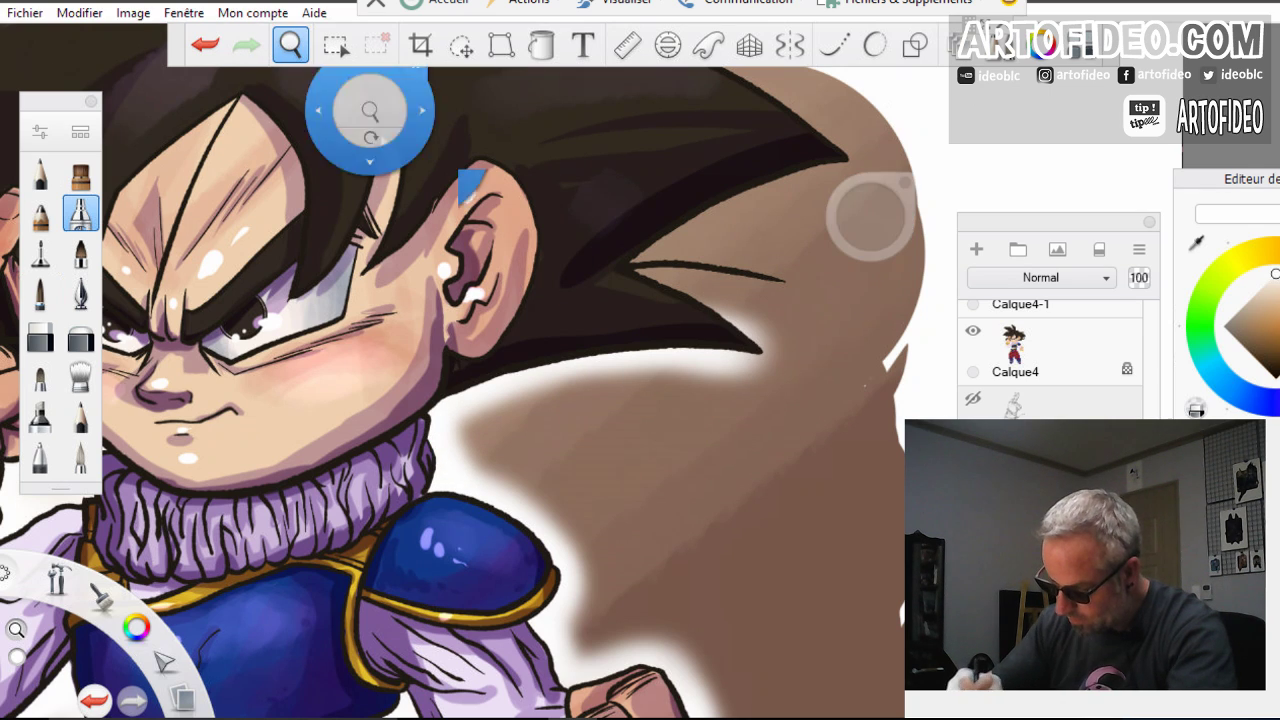
pyautogui.moveTo(641, 401)
pyautogui.mouseDown()
pyautogui.moveTo(526, 473)
pyautogui.moveTo(515, 530)
pyautogui.moveTo(408, 424)
pyautogui.mouseUp()
pyautogui.click(572, 425)
pyautogui.moveTo(522, 436)
pyautogui.mouseDown()
pyautogui.moveTo(408, 415)
pyautogui.moveTo(535, 442)
pyautogui.moveTo(500, 435)
pyautogui.mouseUp()
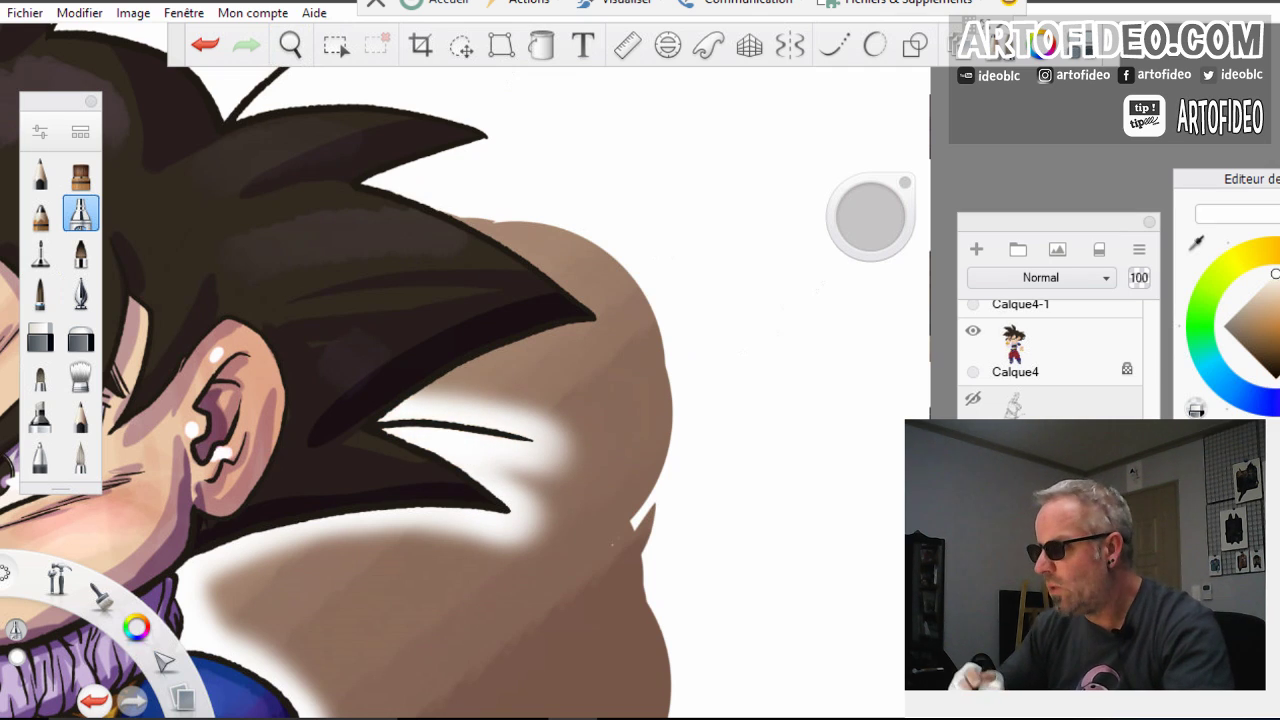
pyautogui.moveTo(600, 300)
pyautogui.mouseDown()
pyautogui.moveTo(570, 340)
pyautogui.moveTo(600, 300)
pyautogui.moveTo(445, 380)
pyautogui.moveTo(535, 362)
pyautogui.moveTo(615, 312)
pyautogui.mouseUp()
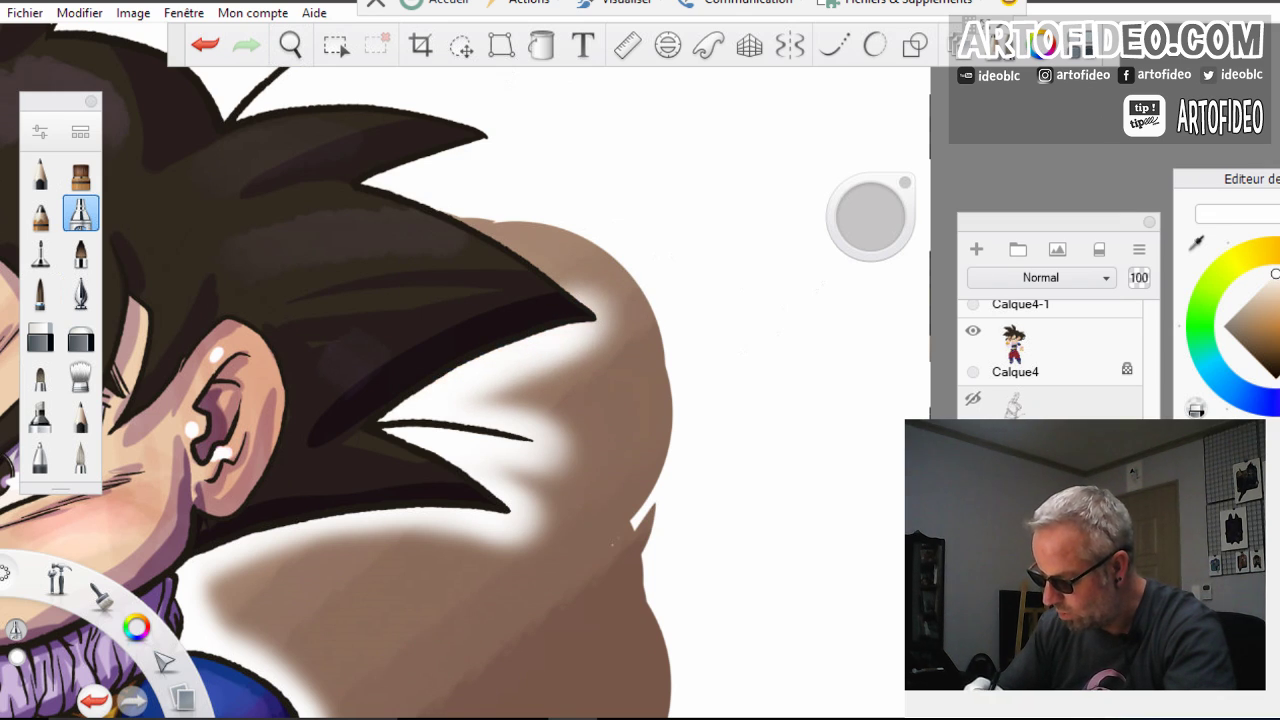
pyautogui.moveTo(575, 275)
pyautogui.mouseDown()
pyautogui.moveTo(468, 222)
pyautogui.moveTo(597, 296)
pyautogui.moveTo(608, 330)
pyautogui.moveTo(525, 375)
pyautogui.mouseUp()
pyautogui.moveTo(602, 334); pyautogui.dragTo(545, 368)
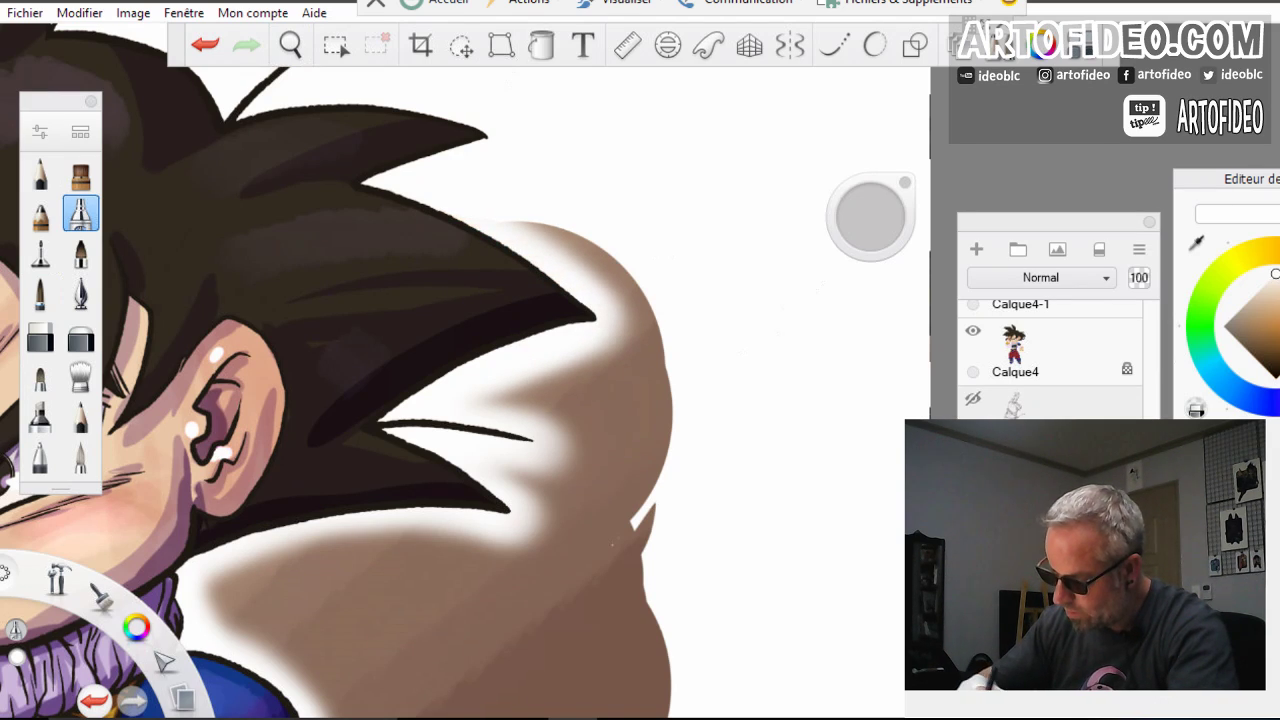
pyautogui.moveTo(580, 280)
pyautogui.mouseDown()
pyautogui.moveTo(500, 226)
pyautogui.moveTo(576, 272)
pyautogui.mouseUp()
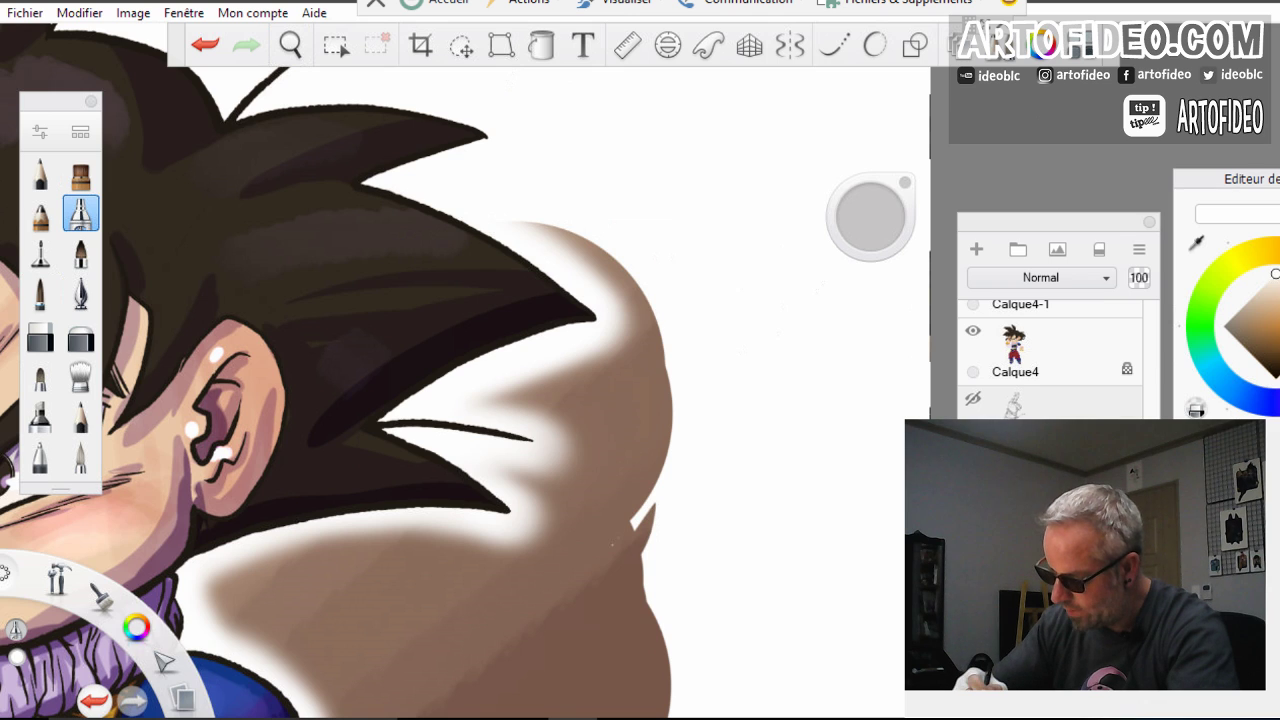
# Inspect the whole warrior illustration and the white glow around the character's outline
pyautogui.click(290, 45)
pyautogui.moveTo(355, 182); pyautogui.dragTo(555, 543)
pyautogui.moveTo(555, 543); pyautogui.dragTo(539, 569)
pyautogui.press('space')
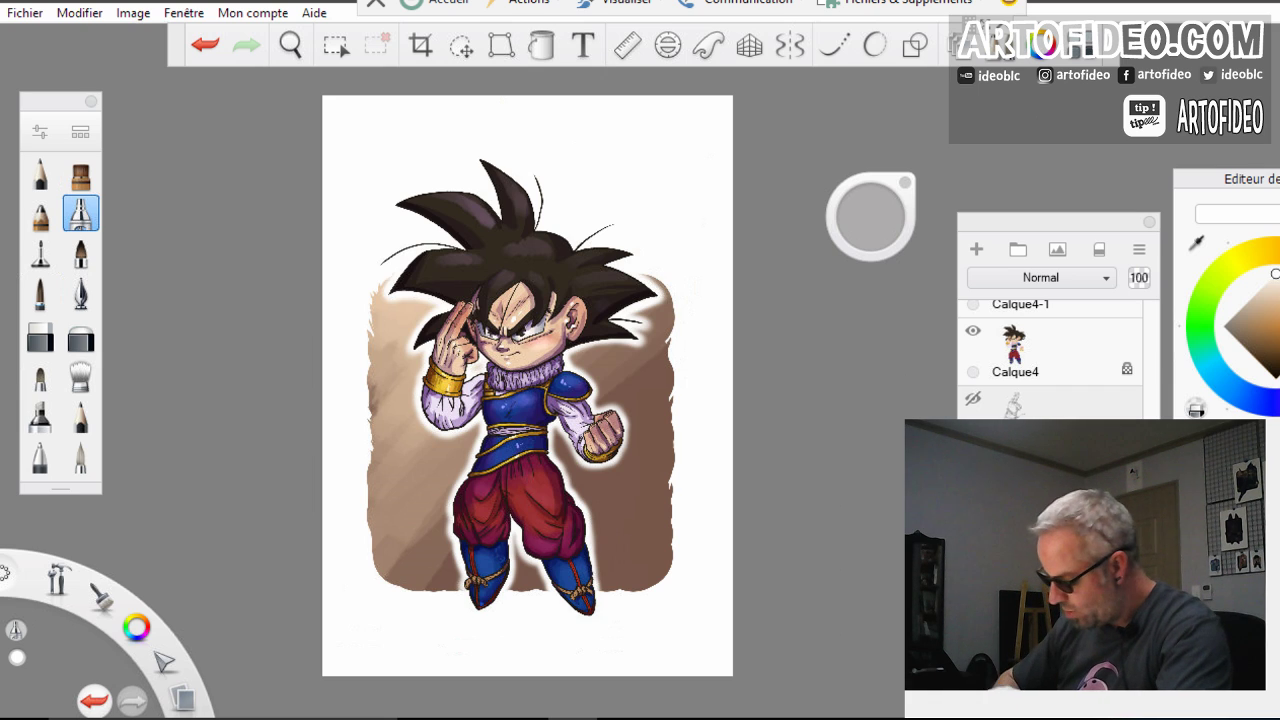
pyautogui.click(290, 45)
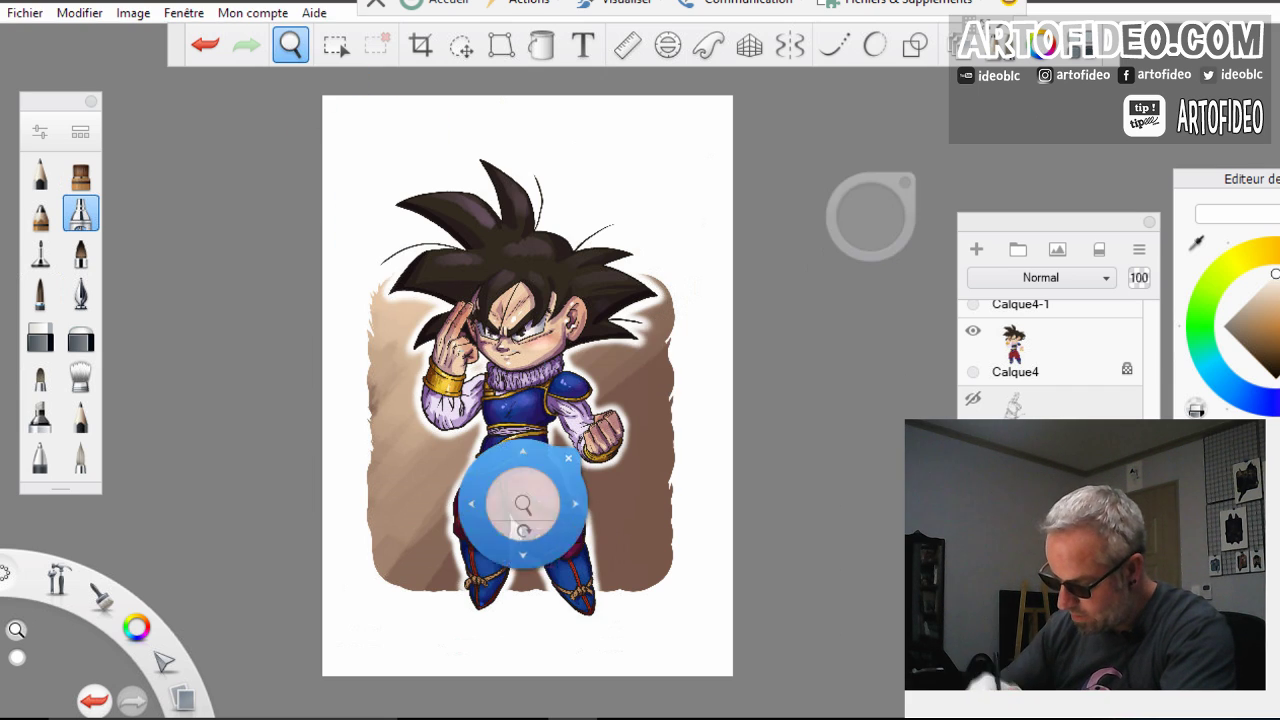
pyautogui.moveTo(537, 550)
pyautogui.mouseDown()
pyautogui.moveTo(584, 495)
pyautogui.moveTo(608, 531)
pyautogui.moveTo(639, 487)
pyautogui.mouseUp()
pyautogui.click(684, 481)
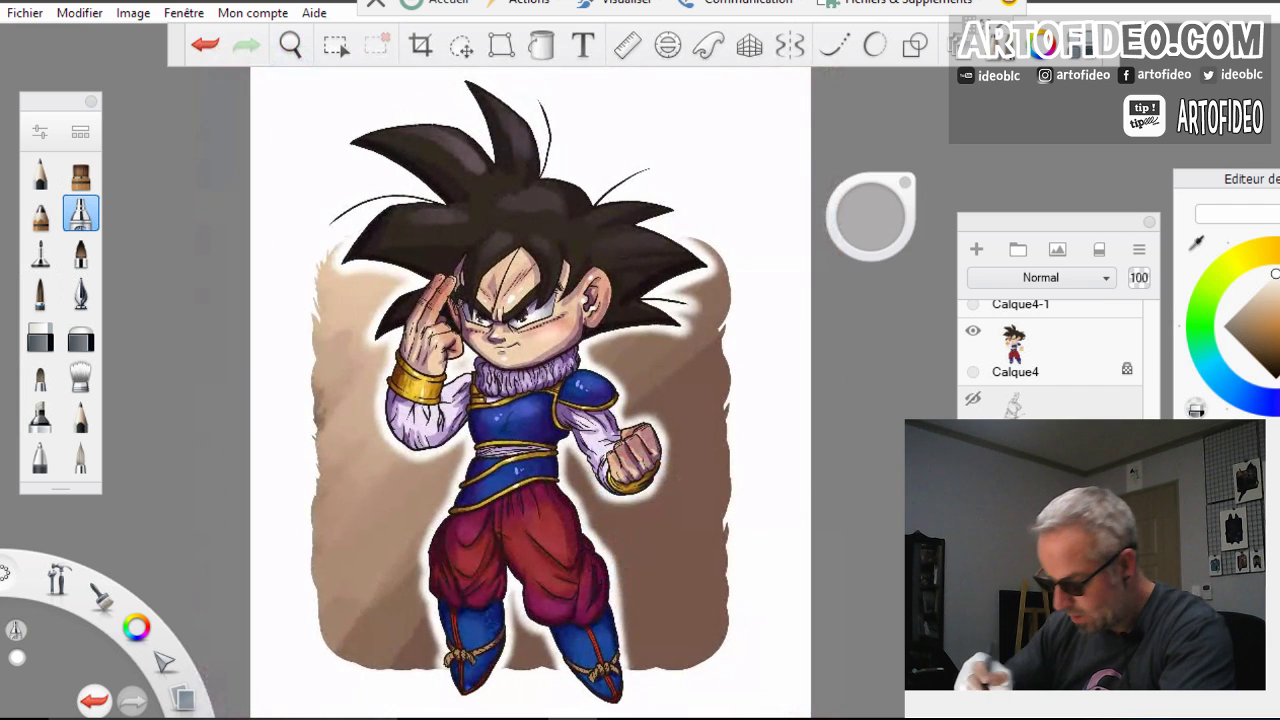
# Select the pencil brush and switch to the partly inked sketch of the horned goat creature
pyautogui.click(40, 174)
pyautogui.click(79, 13)
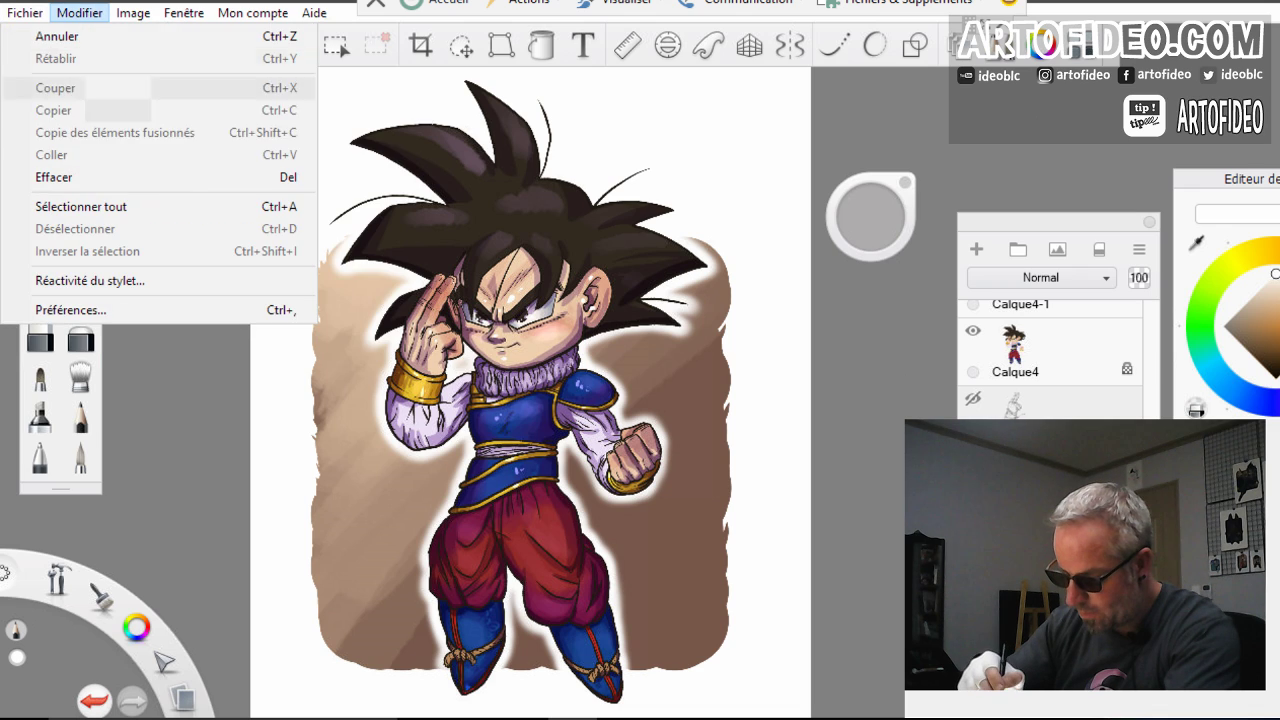
pyautogui.moveTo(25, 13)
pyautogui.click(63, 132)
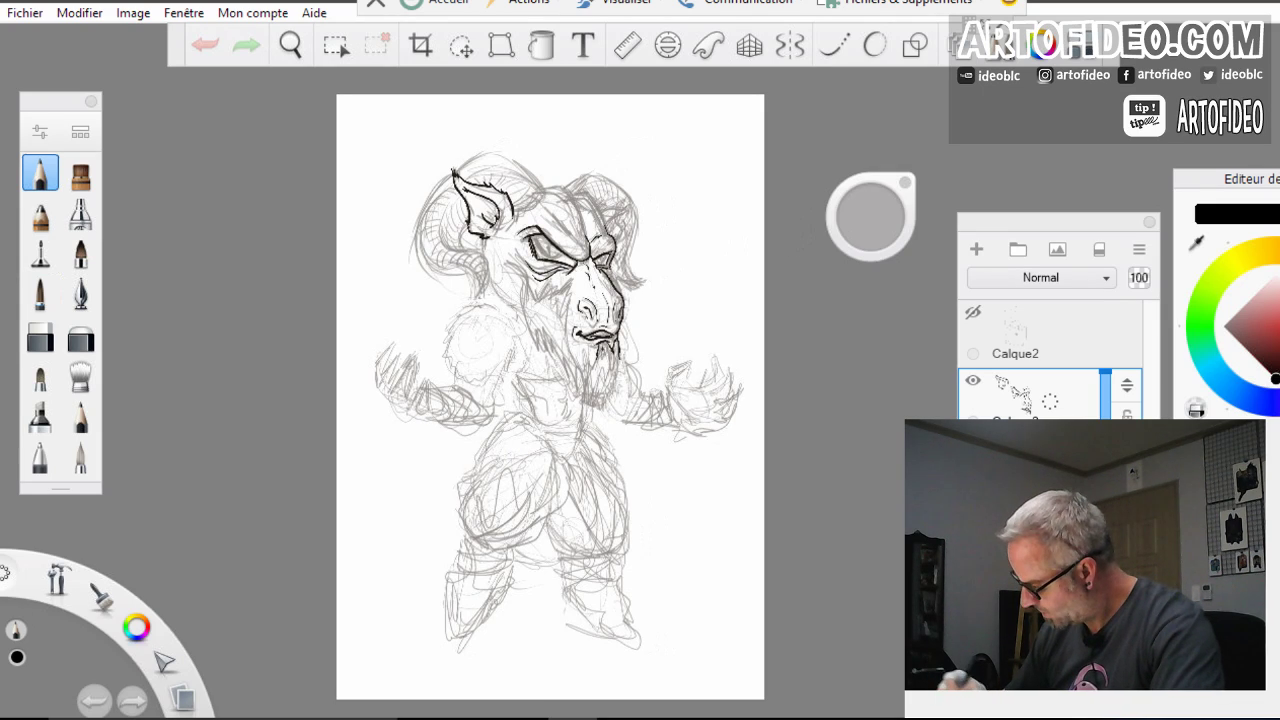
# Set a very dark brown ink colour, check the inked layer's visibility, and choose and size the thicker pencil brush
pyautogui.click(1269, 368)
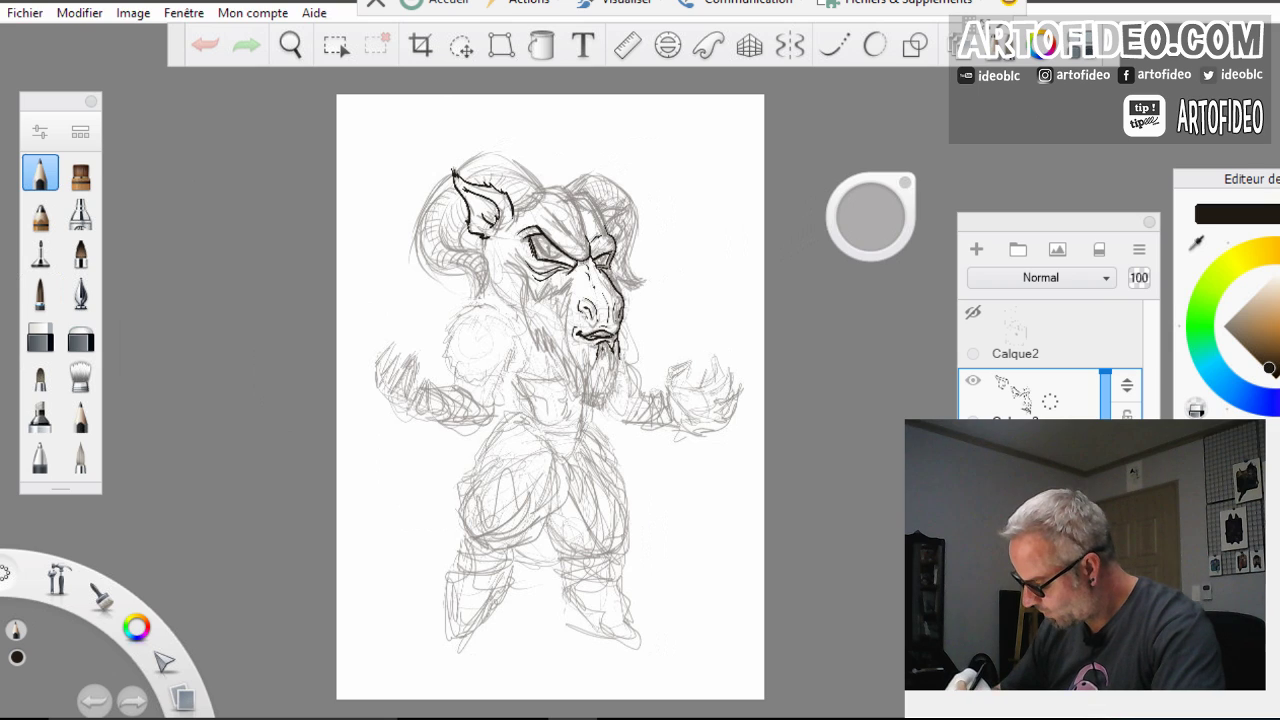
pyautogui.click(973, 381)
pyautogui.click(973, 381)
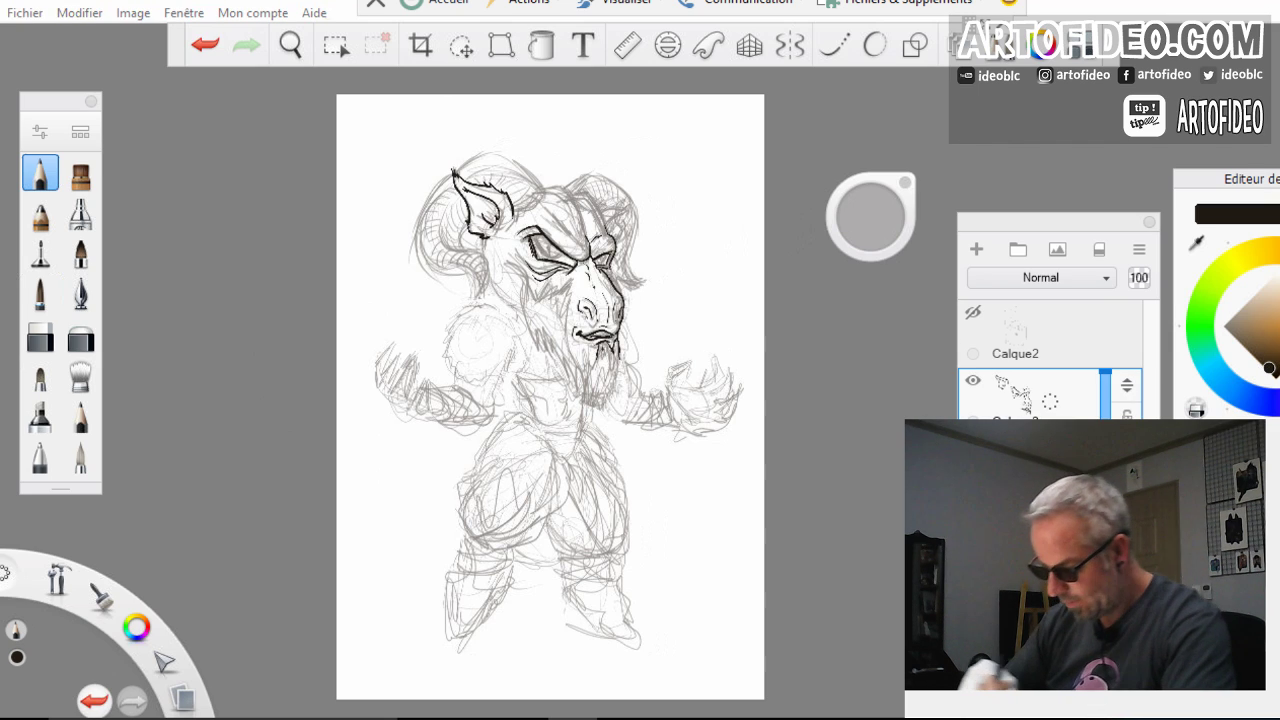
pyautogui.click(40, 214)
pyautogui.moveTo(872, 231); pyautogui.dragTo(872, 260)
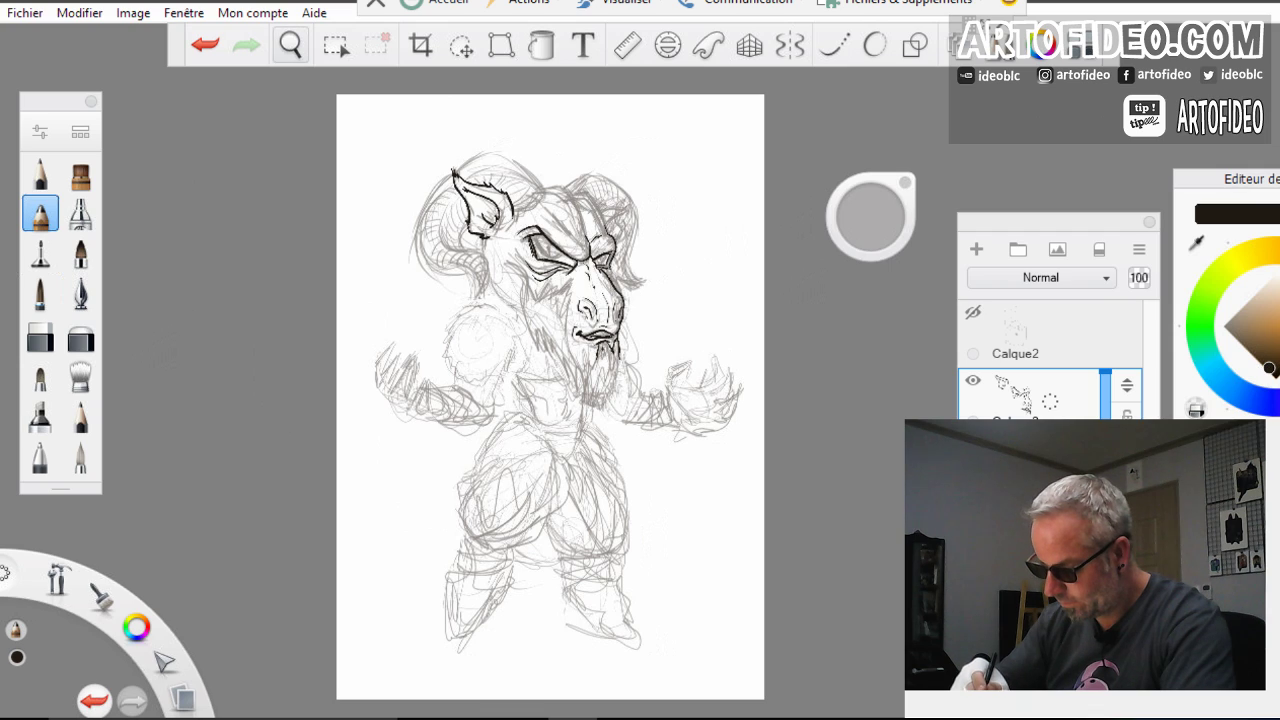
# Try an ink mark on the goat creature's forehead above the far eye, undo it, and adjust the brush
pyautogui.click(291, 45)
pyautogui.moveTo(546, 355); pyautogui.dragTo(438, 462)
pyautogui.press('space')
pyautogui.moveTo(609, 266); pyautogui.dragTo(634, 244)
pyautogui.press('space')
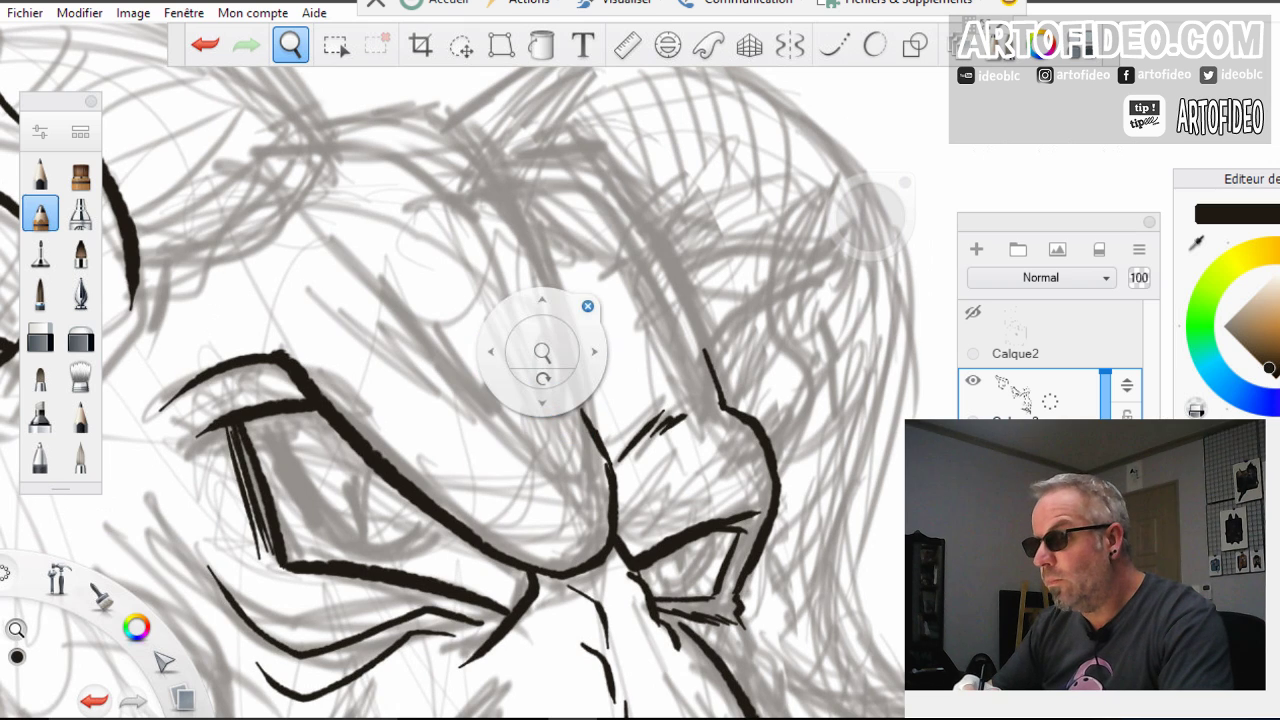
pyautogui.moveTo(520, 425); pyautogui.dragTo(588, 354)
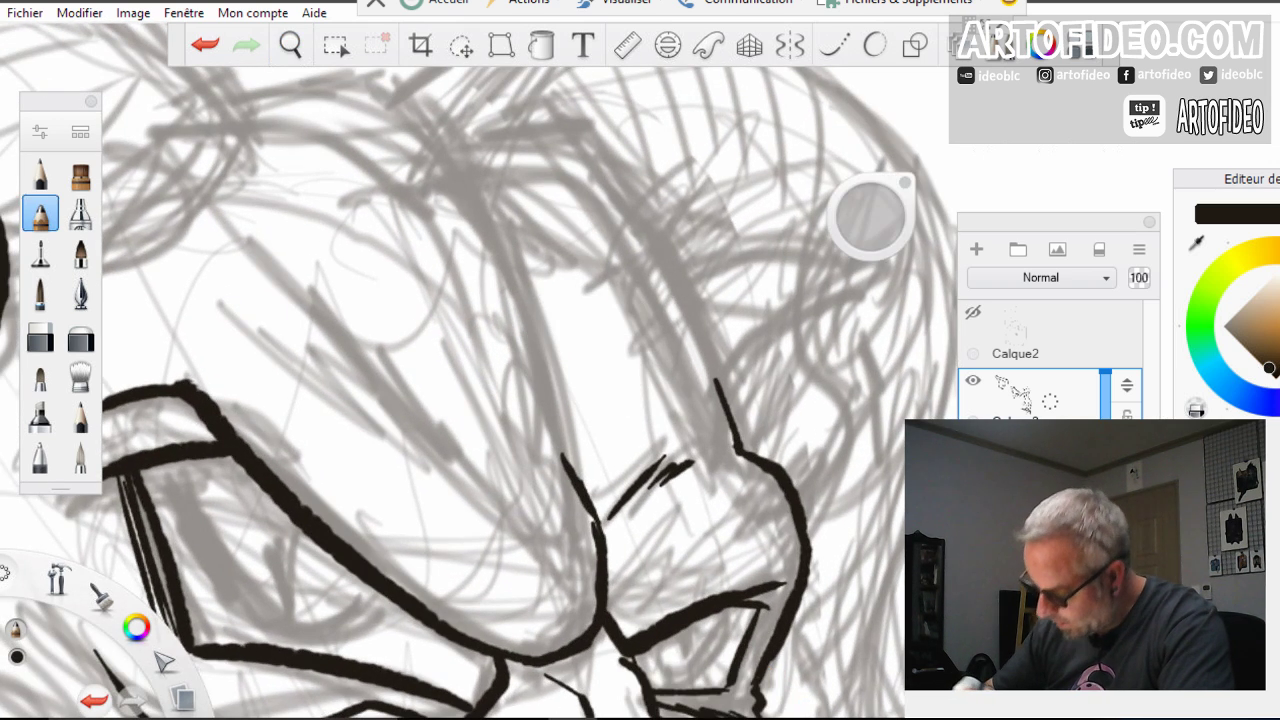
pyautogui.moveTo(672, 343); pyautogui.dragTo(652, 358)
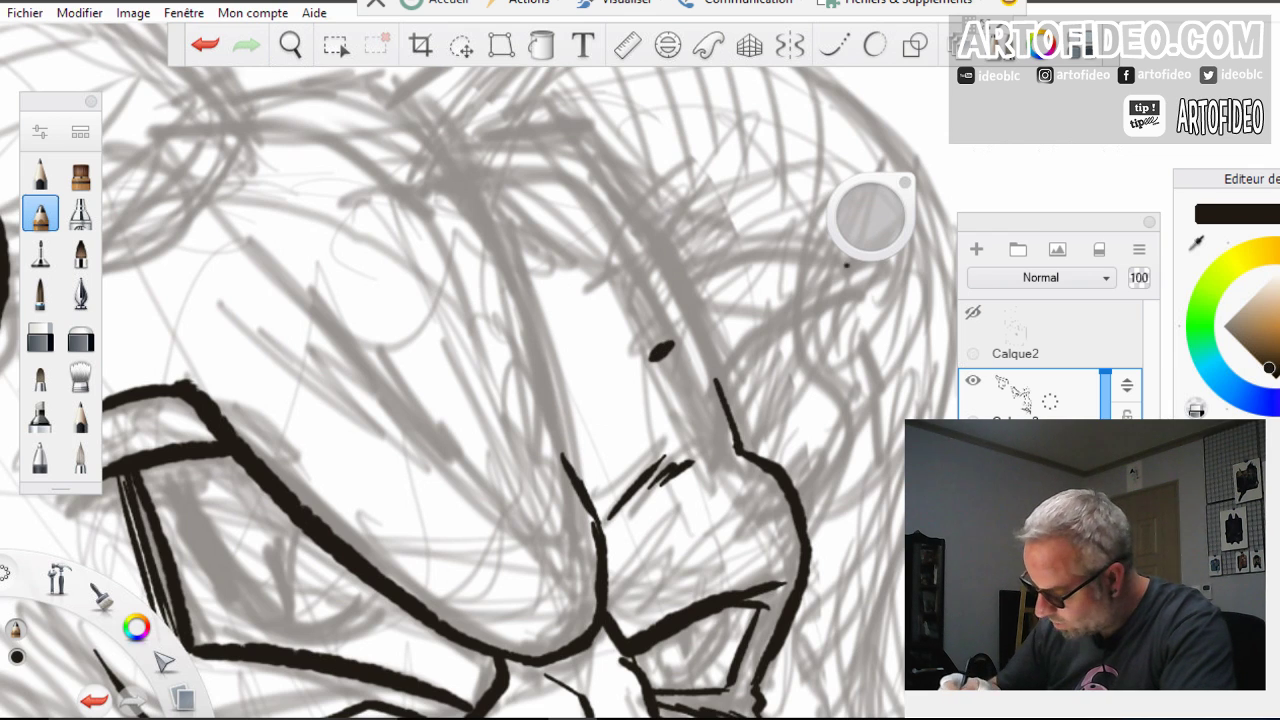
pyautogui.click(206, 45)
pyautogui.moveTo(871, 225); pyautogui.dragTo(837, 225)
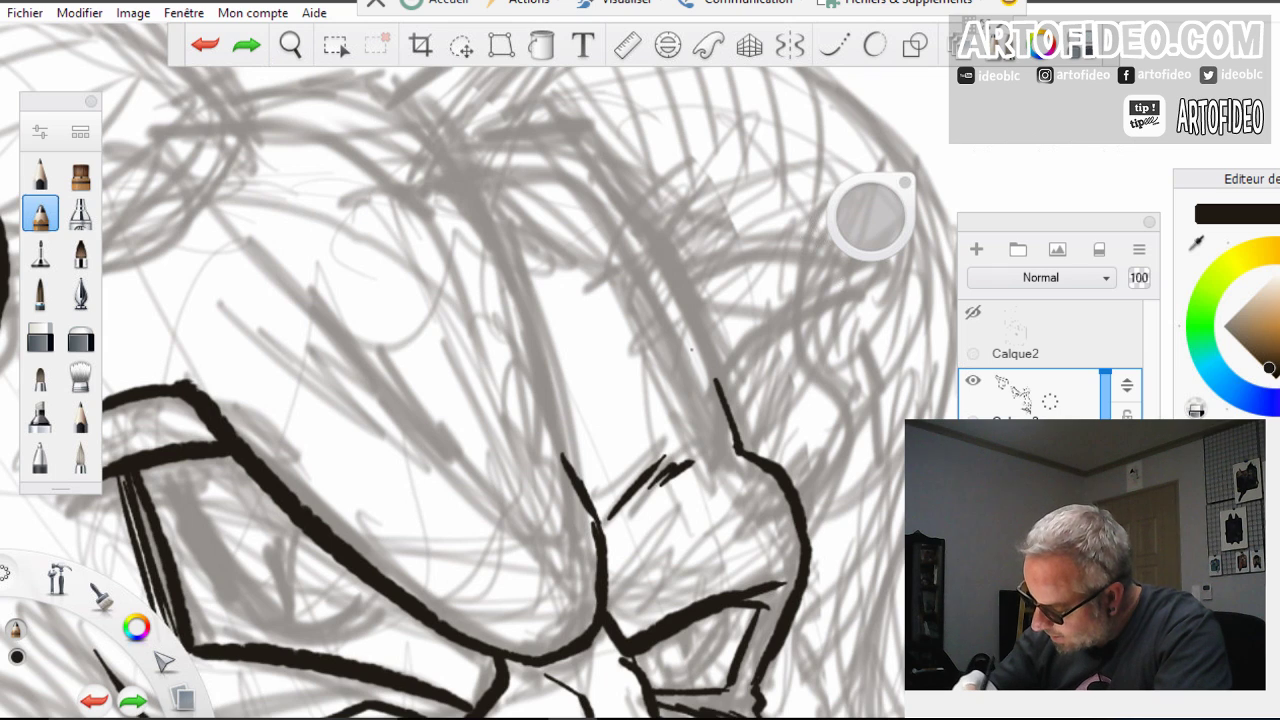
# Ink tapered wrinkle lines across the goat creature's forehead and snout bridge, joined by a thick central crease
pyautogui.moveTo(655, 384)
pyautogui.mouseDown()
pyautogui.moveTo(684, 362)
pyautogui.moveTo(664, 367)
pyautogui.mouseUp()
pyautogui.moveTo(612, 406)
pyautogui.mouseDown()
pyautogui.moveTo(642, 376)
pyautogui.moveTo(558, 462)
pyautogui.mouseUp()
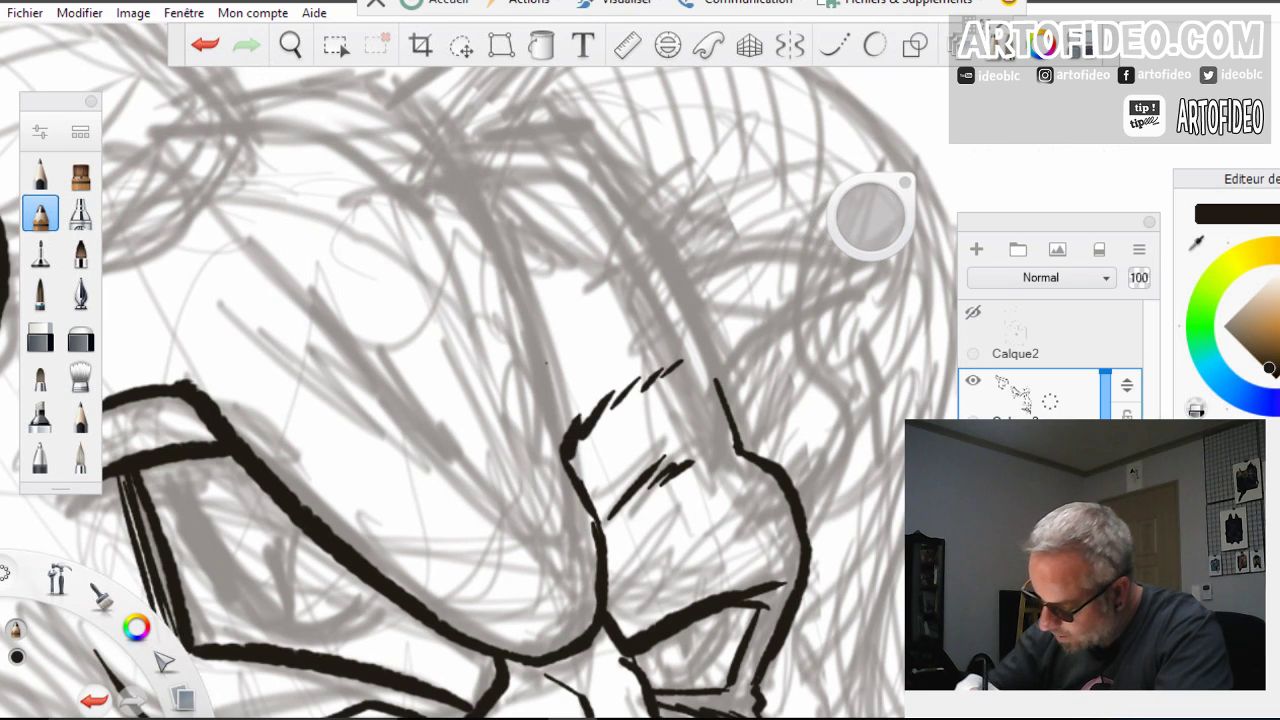
pyautogui.moveTo(372, 278); pyautogui.dragTo(565, 468)
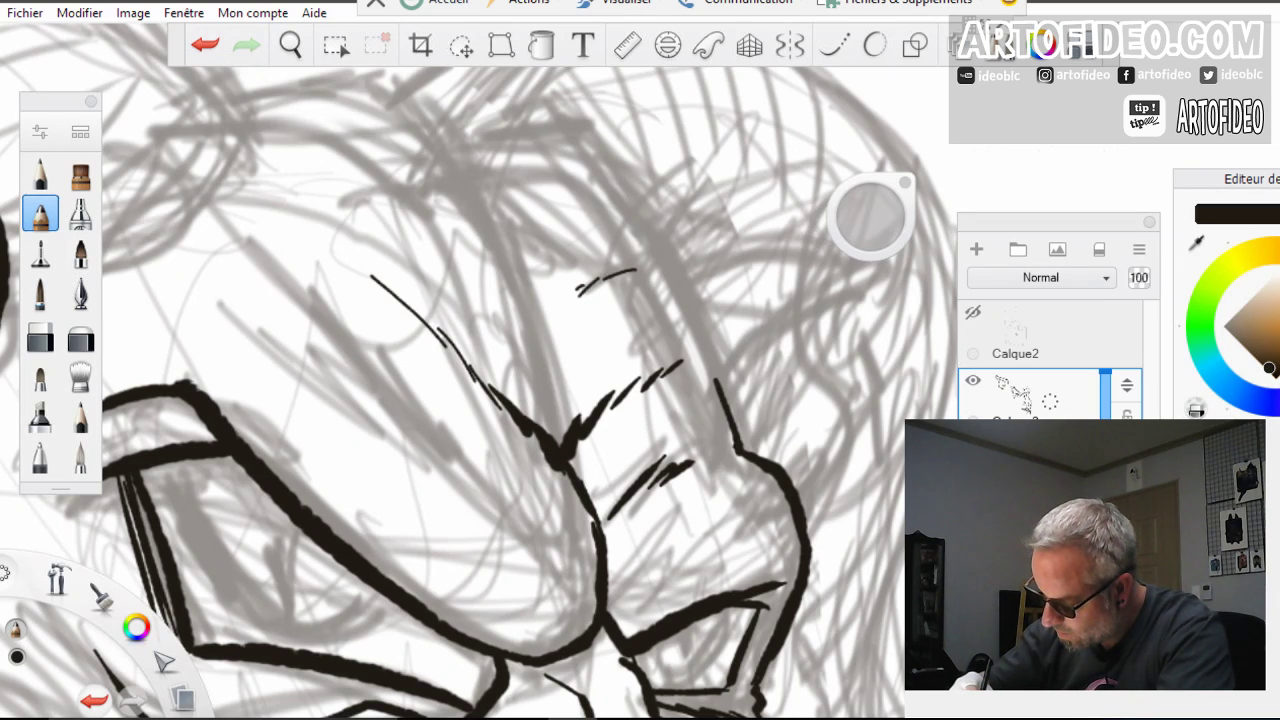
pyautogui.moveTo(578, 288); pyautogui.dragTo(542, 326)
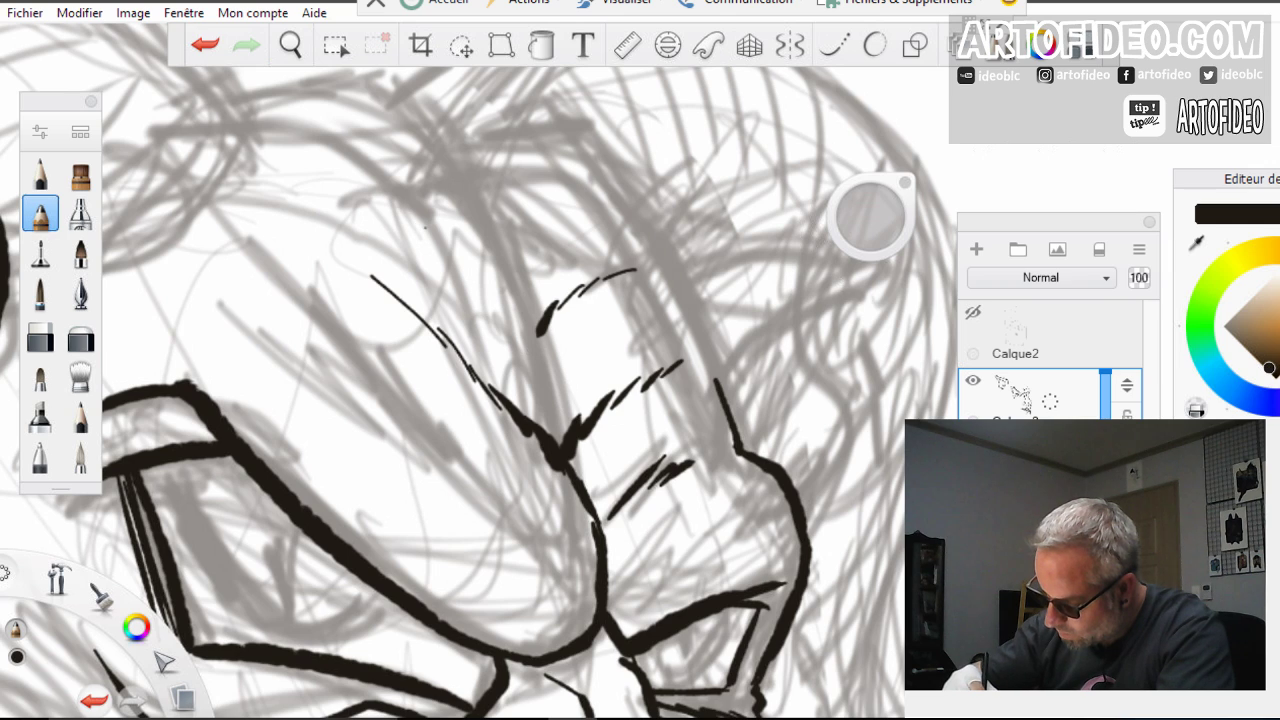
pyautogui.moveTo(392, 212)
pyautogui.mouseDown()
pyautogui.moveTo(532, 323)
pyautogui.moveTo(556, 405)
pyautogui.mouseUp()
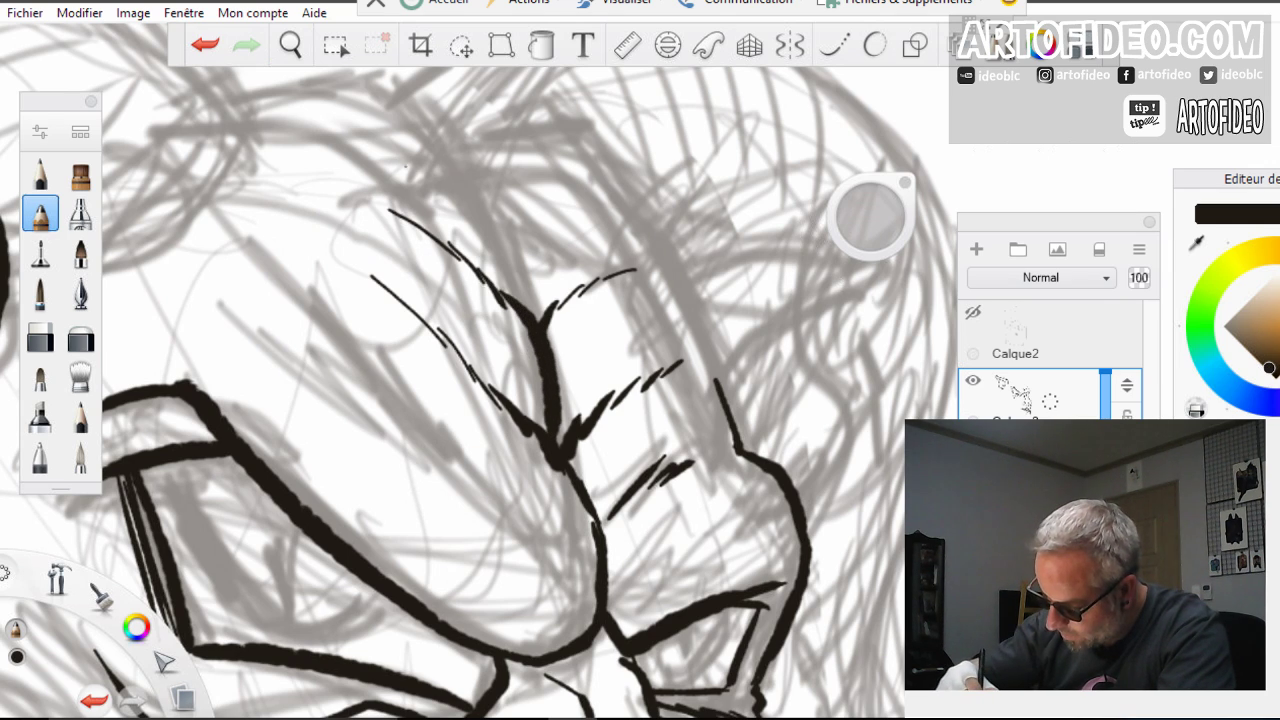
# Ink the upper forehead crease and the outer contour above the far brow, adding fine wrinkles on both sides
pyautogui.moveTo(332, 143)
pyautogui.mouseDown()
pyautogui.moveTo(384, 155)
pyautogui.moveTo(482, 212)
pyautogui.moveTo(536, 303)
pyautogui.mouseUp()
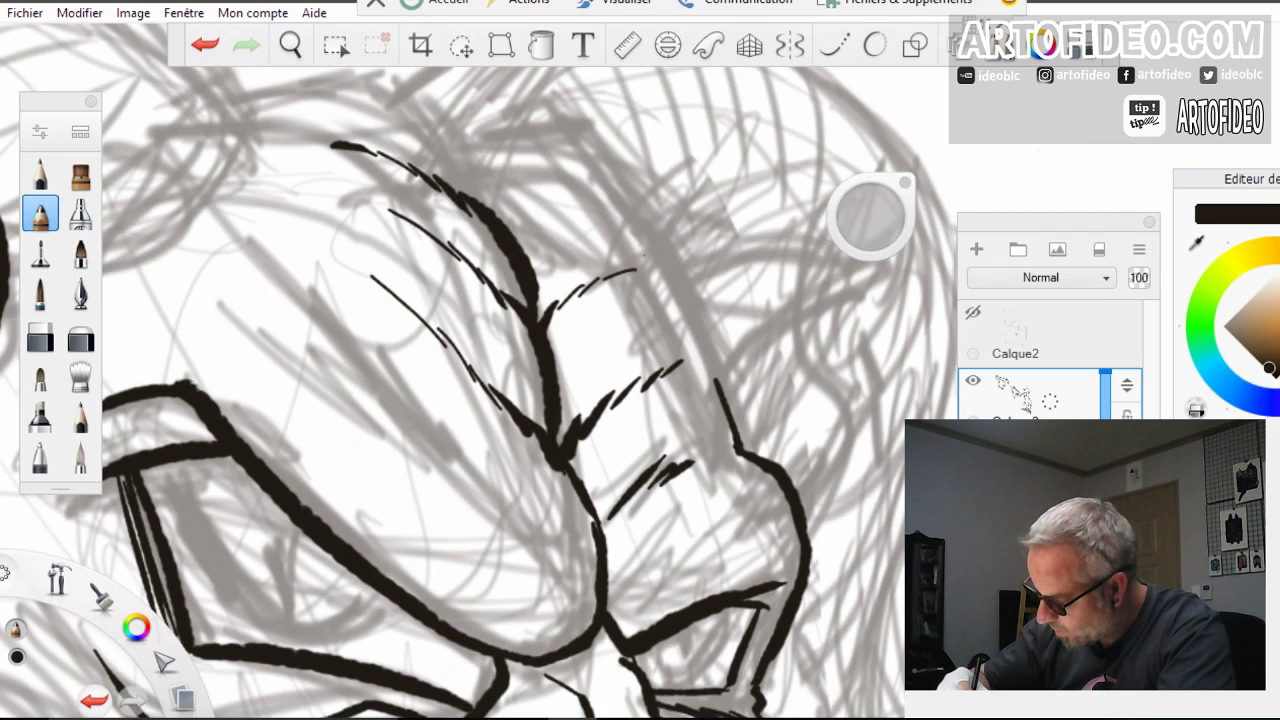
pyautogui.moveTo(655, 265)
pyautogui.mouseDown()
pyautogui.moveTo(700, 310)
pyautogui.moveTo(742, 436)
pyautogui.mouseUp()
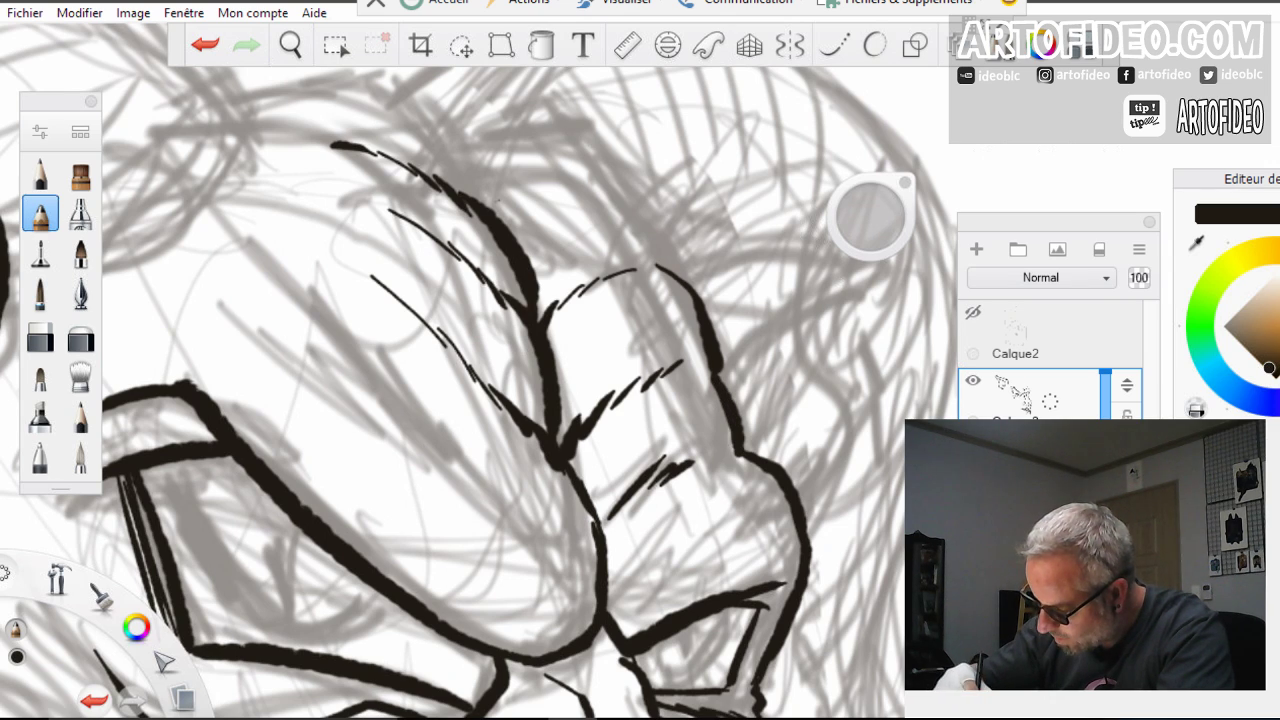
pyautogui.moveTo(486, 212)
pyautogui.mouseDown()
pyautogui.moveTo(565, 165)
pyautogui.moveTo(588, 170)
pyautogui.moveTo(624, 200)
pyautogui.moveTo(656, 255)
pyautogui.mouseUp()
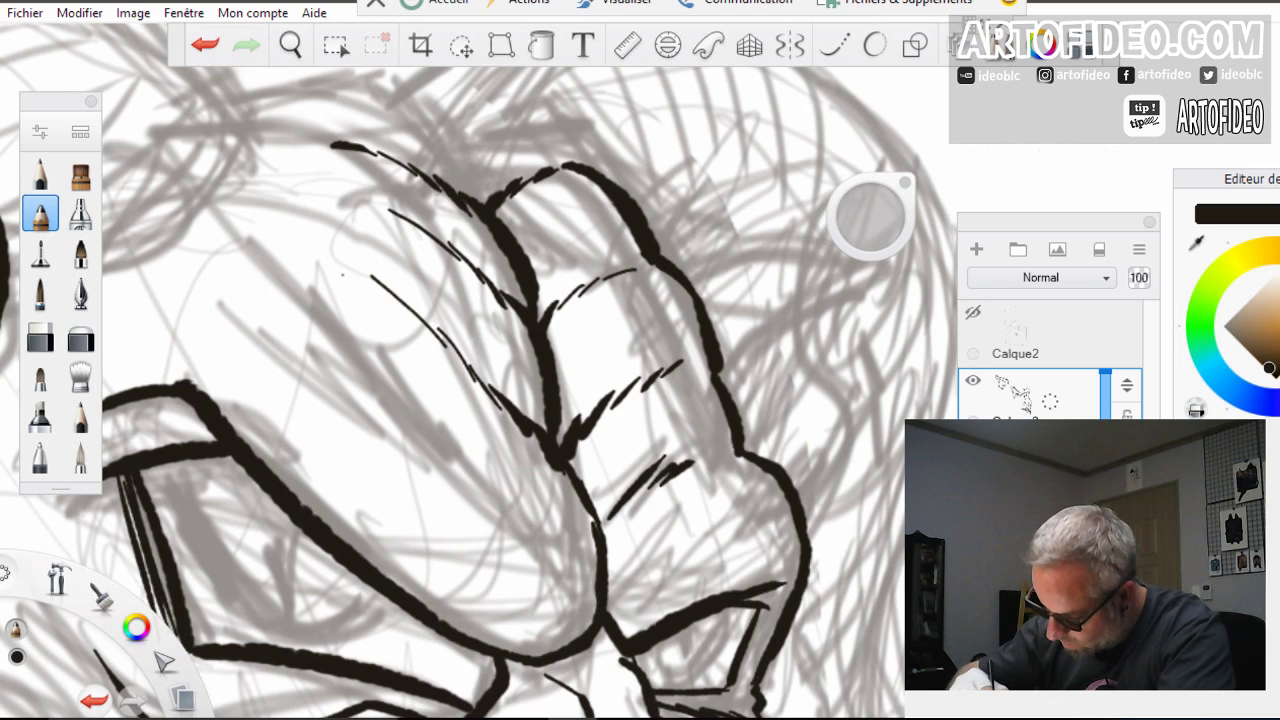
pyautogui.moveTo(298, 278)
pyautogui.mouseDown()
pyautogui.moveTo(398, 353)
pyautogui.moveTo(518, 483)
pyautogui.moveTo(625, 524)
pyautogui.moveTo(734, 459)
pyautogui.mouseUp()
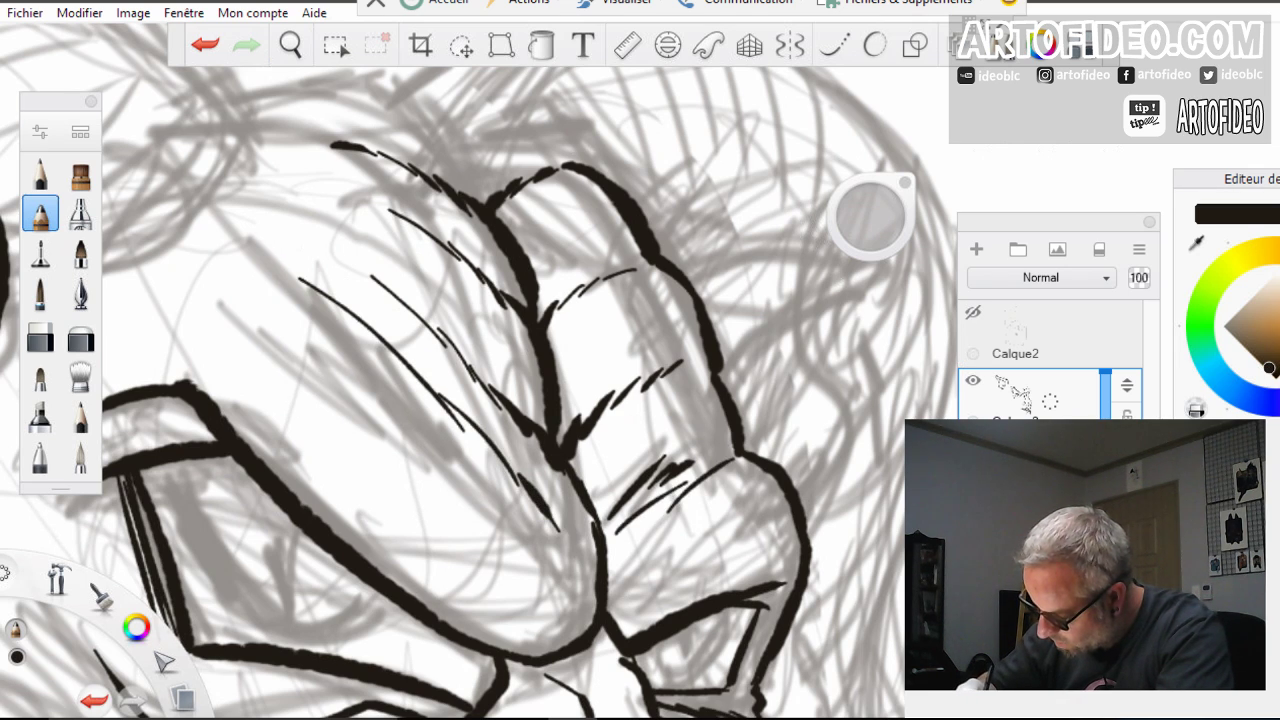
# Ink the thick outline of the top of the head between the horns, with a fine shading line inside it
pyautogui.click(290, 44)
pyautogui.moveTo(393, 318); pyautogui.dragTo(494, 557)
pyautogui.moveTo(494, 510); pyautogui.dragTo(607, 597)
pyautogui.moveTo(607, 355); pyautogui.dragTo(690, 285)
pyautogui.moveTo(640, 320); pyautogui.dragTo(866, 360)
pyautogui.press('space')
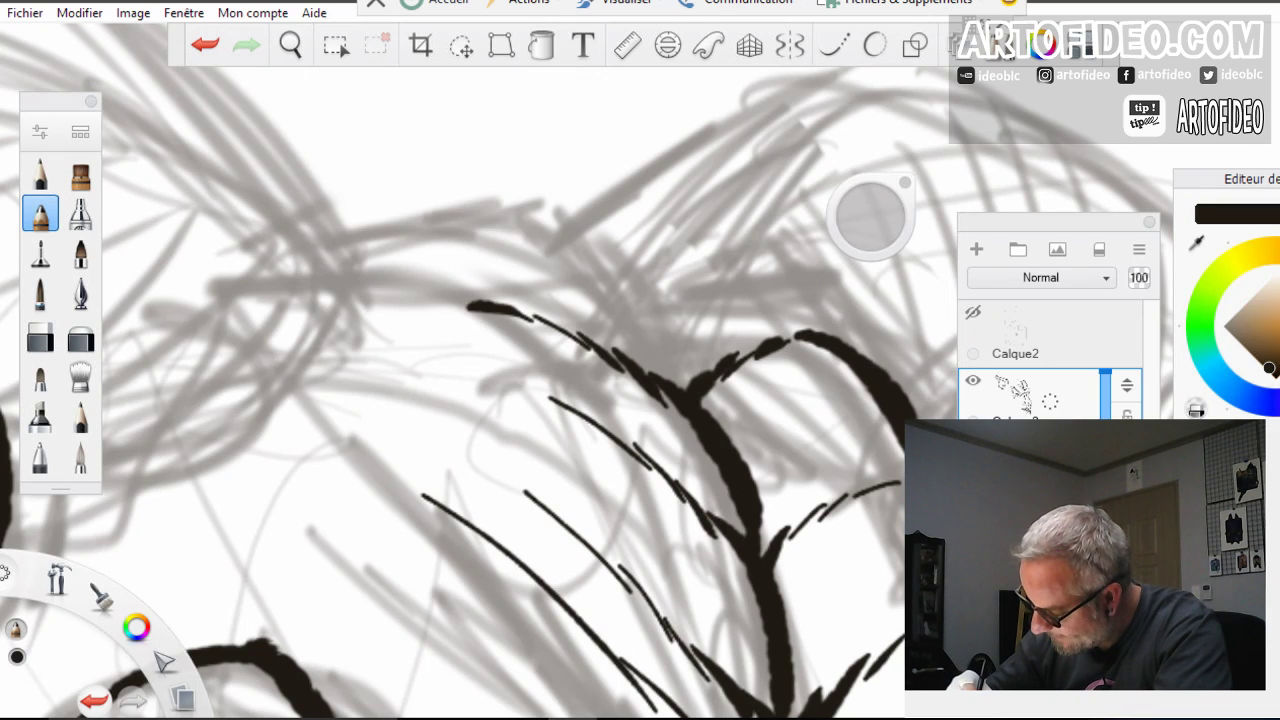
pyautogui.moveTo(638, 302)
pyautogui.mouseDown()
pyautogui.moveTo(680, 284)
pyautogui.moveTo(752, 283)
pyautogui.moveTo(808, 332)
pyautogui.mouseUp()
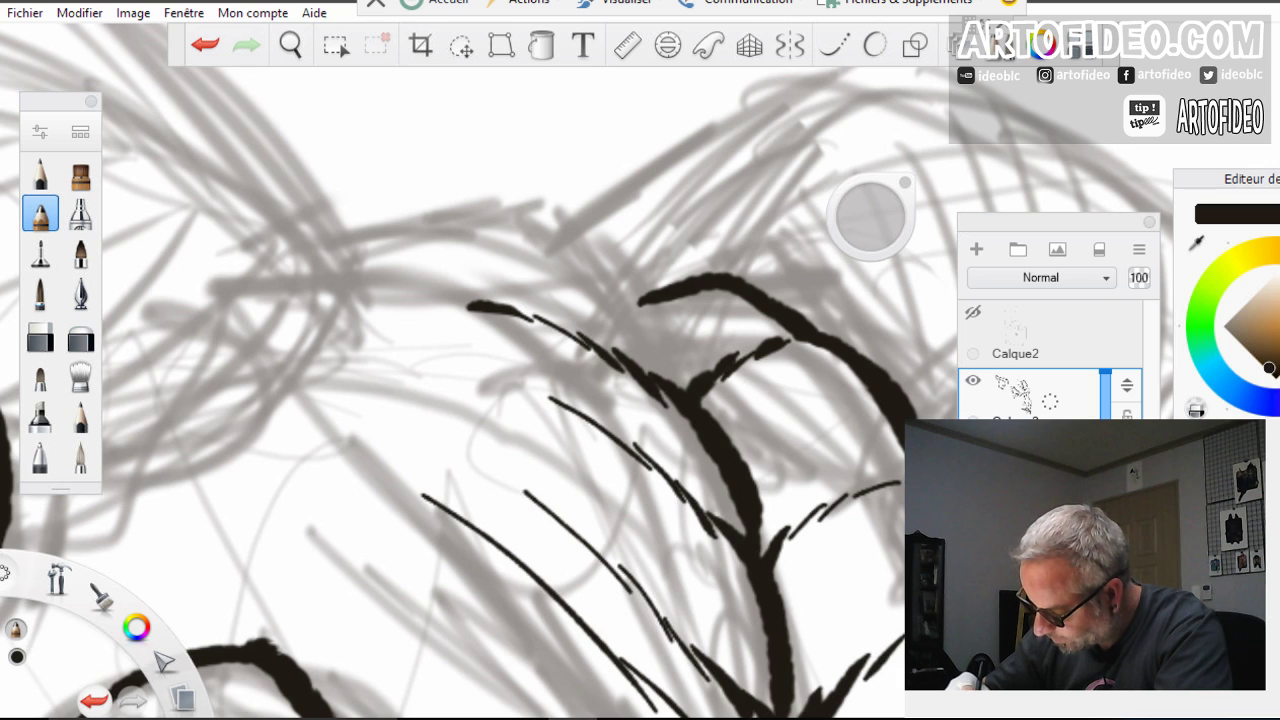
pyautogui.moveTo(668, 356)
pyautogui.mouseDown()
pyautogui.moveTo(586, 246)
pyautogui.moveTo(515, 218)
pyautogui.moveTo(390, 230)
pyautogui.moveTo(325, 260)
pyautogui.mouseUp()
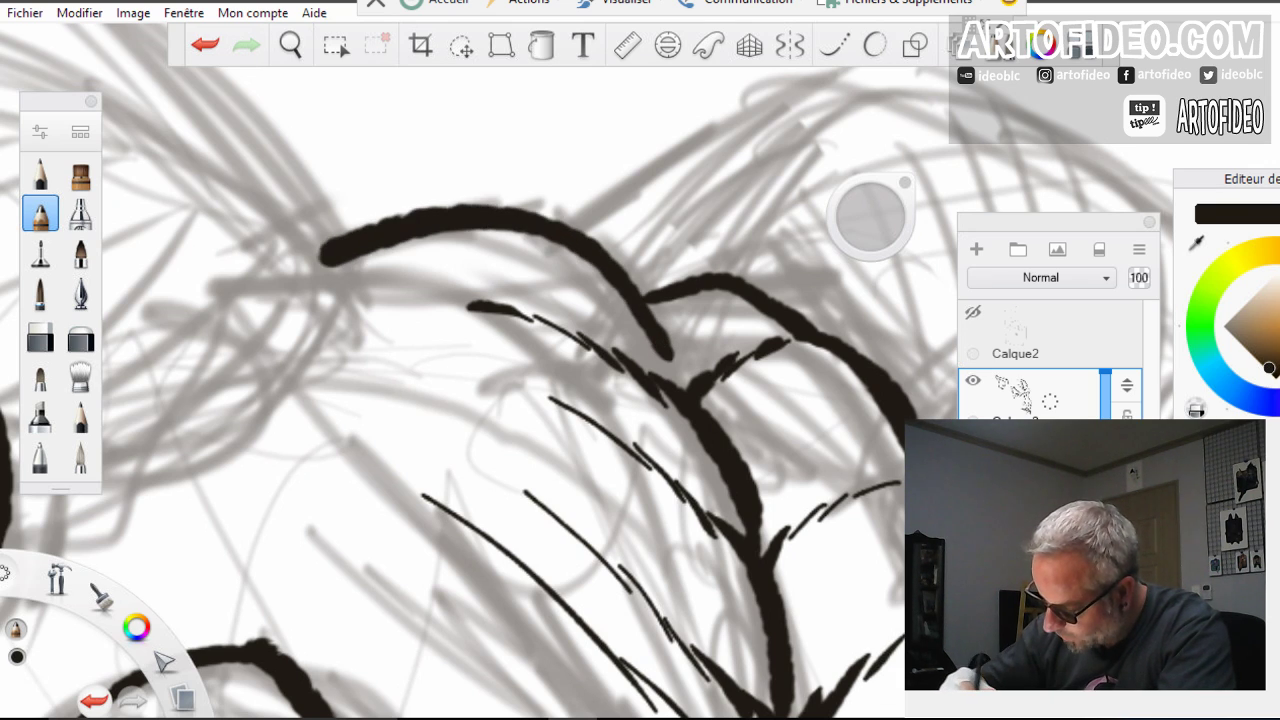
pyautogui.moveTo(573, 259); pyautogui.dragTo(658, 356)
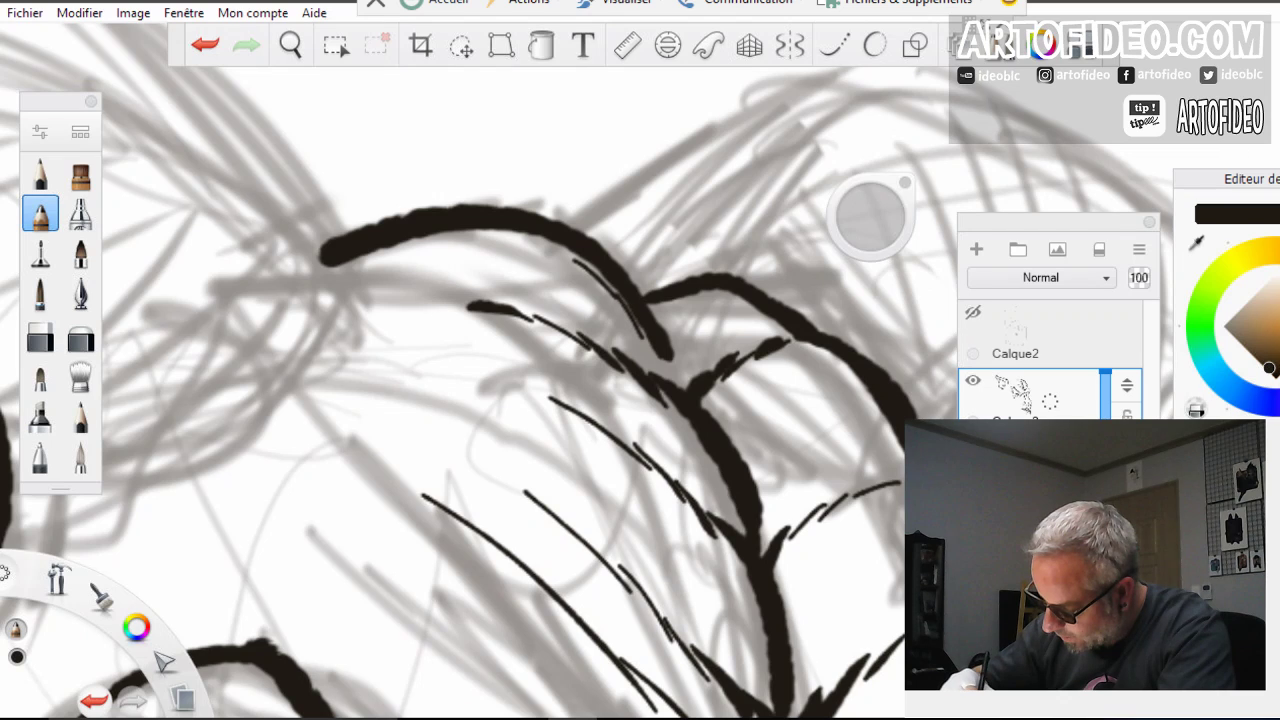
# Ink the thick curve linking the top of the head to the near ear, with fine broken shading lines beneath it
pyautogui.press('space')
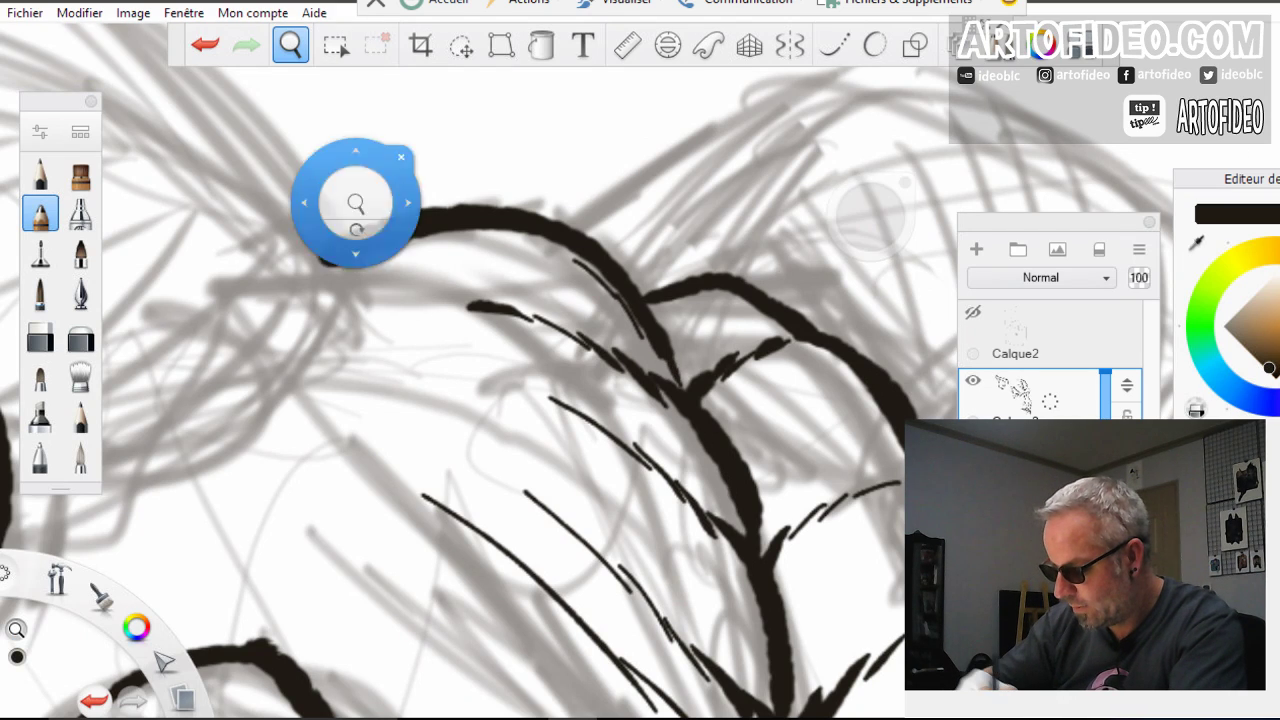
pyautogui.moveTo(362, 288); pyautogui.dragTo(561, 200)
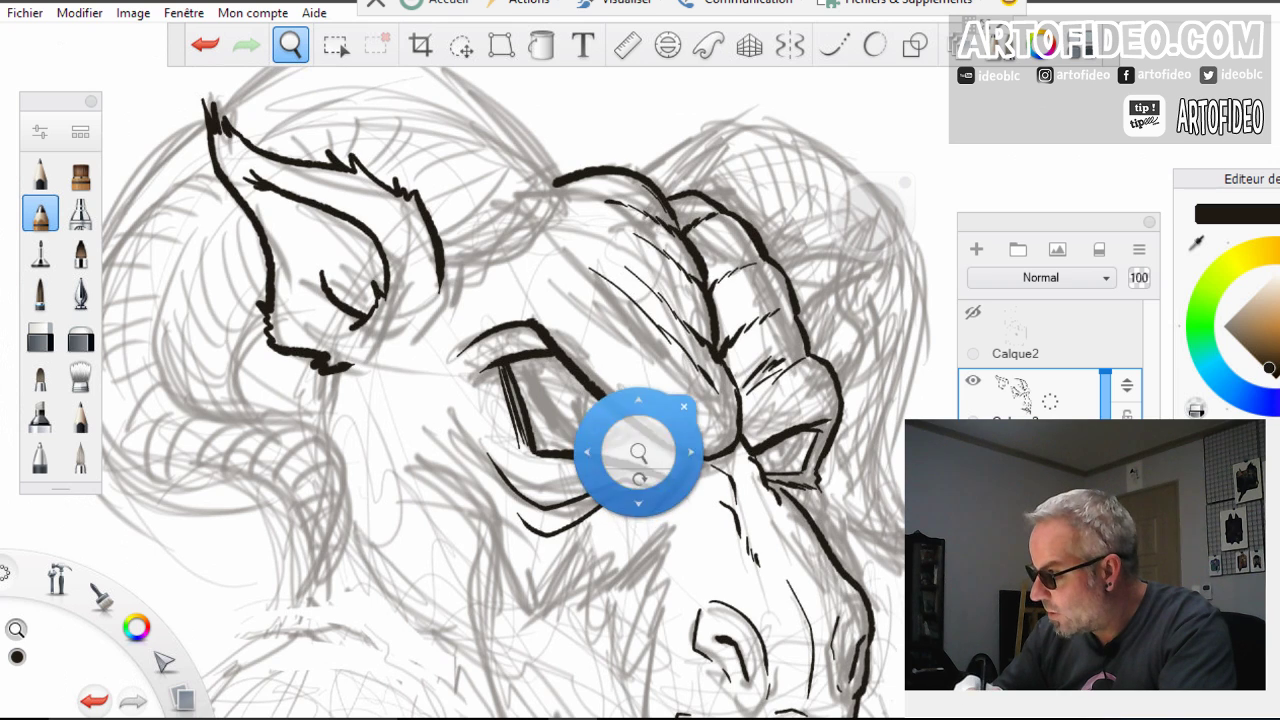
pyautogui.moveTo(413, 202); pyautogui.dragTo(580, 277)
pyautogui.moveTo(712, 385); pyautogui.dragTo(586, 363)
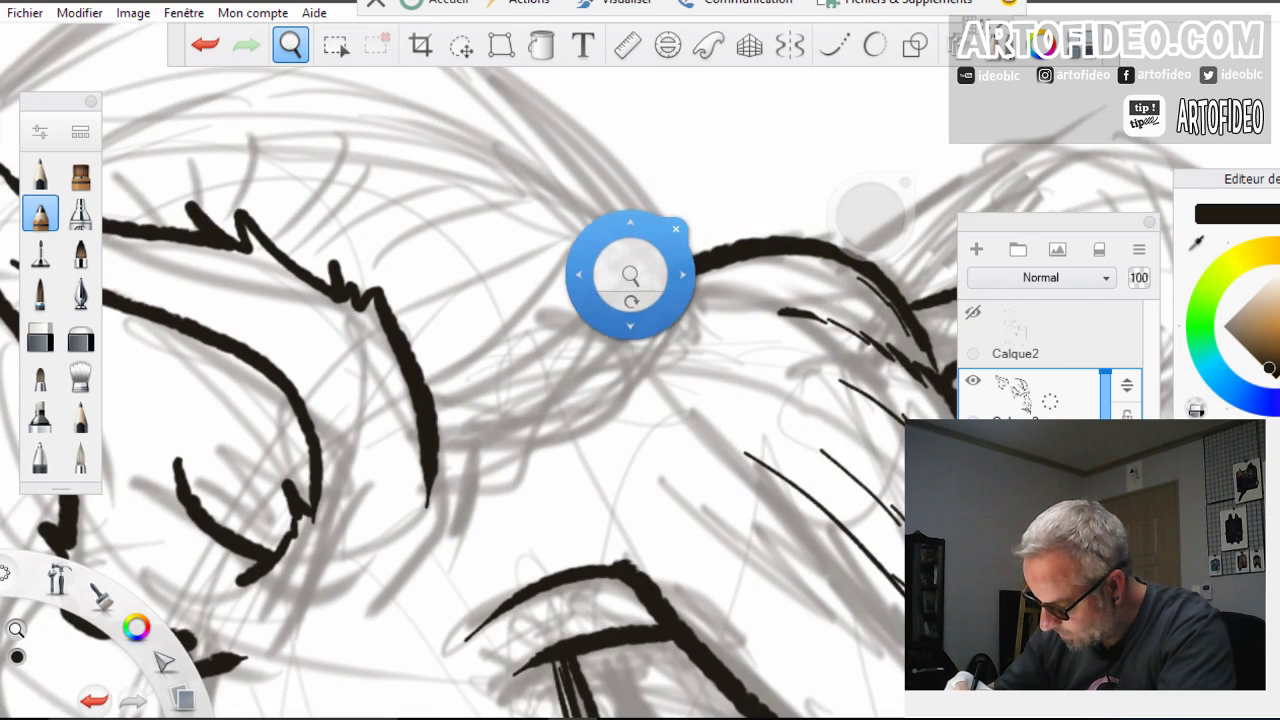
pyautogui.moveTo(666, 258)
pyautogui.mouseDown()
pyautogui.moveTo(668, 308)
pyautogui.moveTo(605, 386)
pyautogui.moveTo(440, 434)
pyautogui.mouseUp()
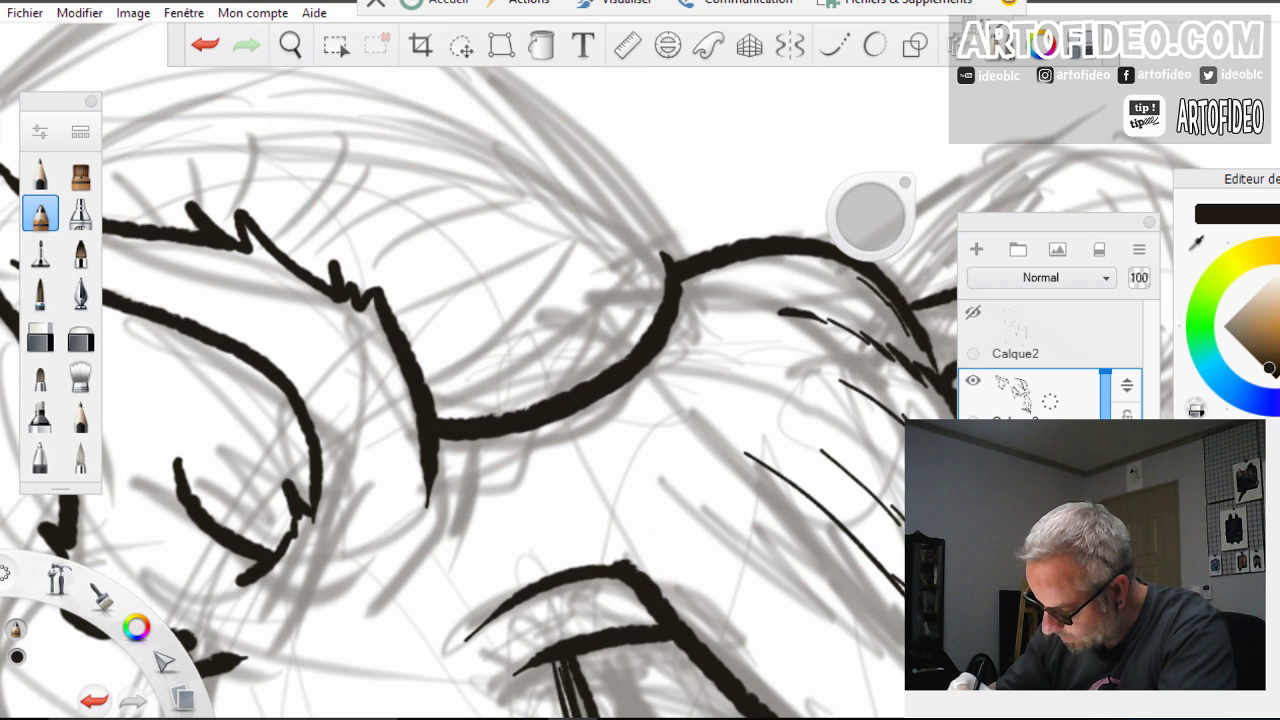
pyautogui.moveTo(706, 316); pyautogui.dragTo(630, 434)
pyautogui.moveTo(442, 465); pyautogui.dragTo(552, 456)
pyautogui.moveTo(555, 462); pyautogui.dragTo(622, 432)
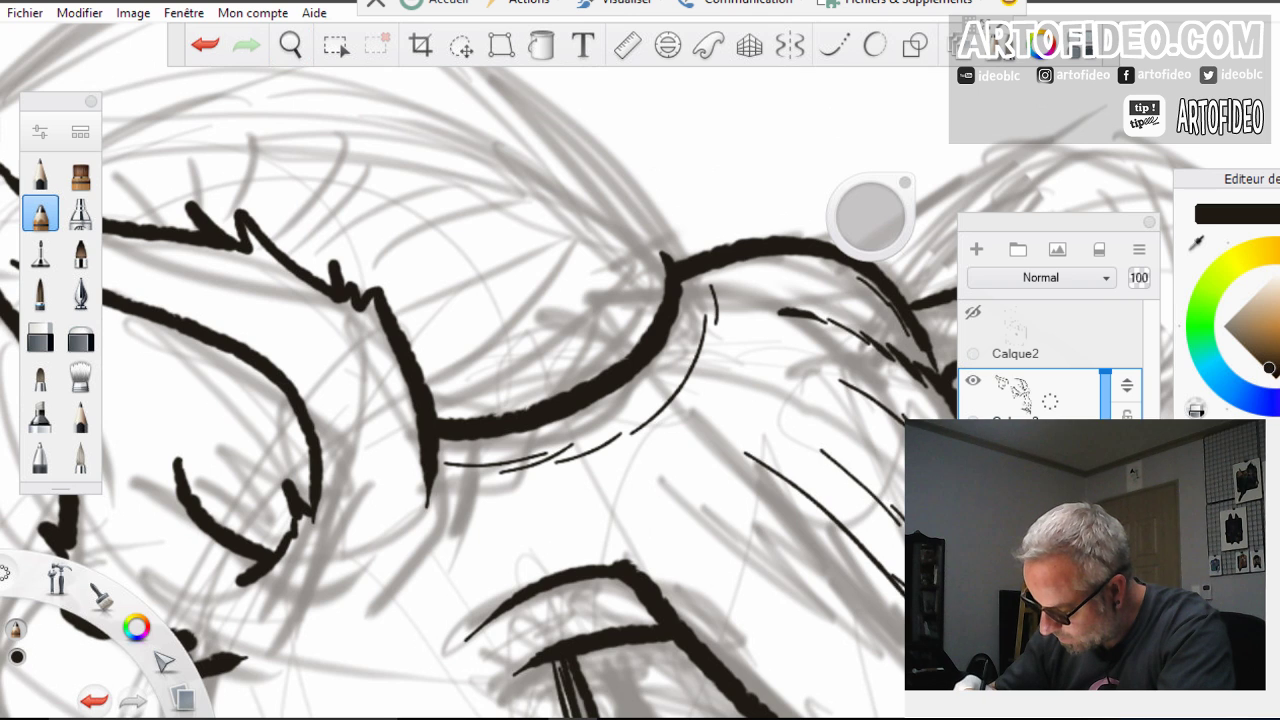
# Ink the goat creature's cheek and jaw contour beside the near eye, ending in the first jagged fur spikes
pyautogui.click(290, 45)
pyautogui.moveTo(348, 153); pyautogui.dragTo(333, 97)
pyautogui.moveTo(453, 370); pyautogui.dragTo(361, 213)
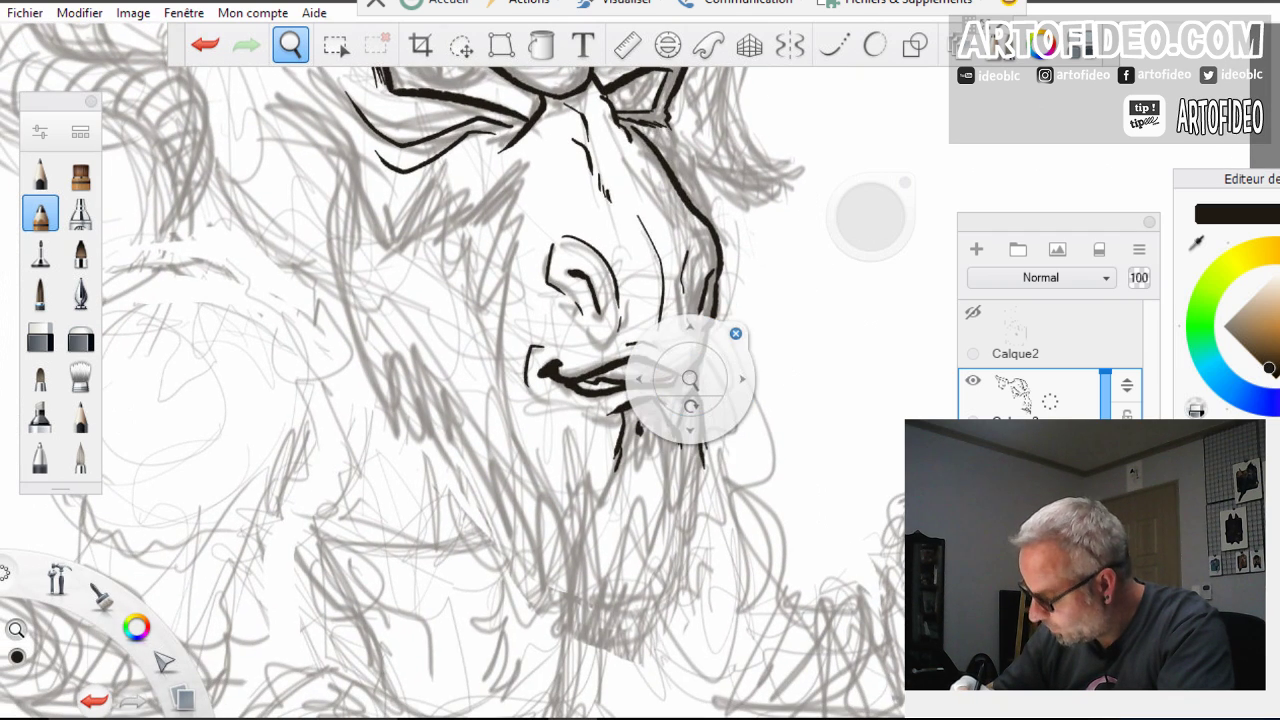
pyautogui.press('Escape')
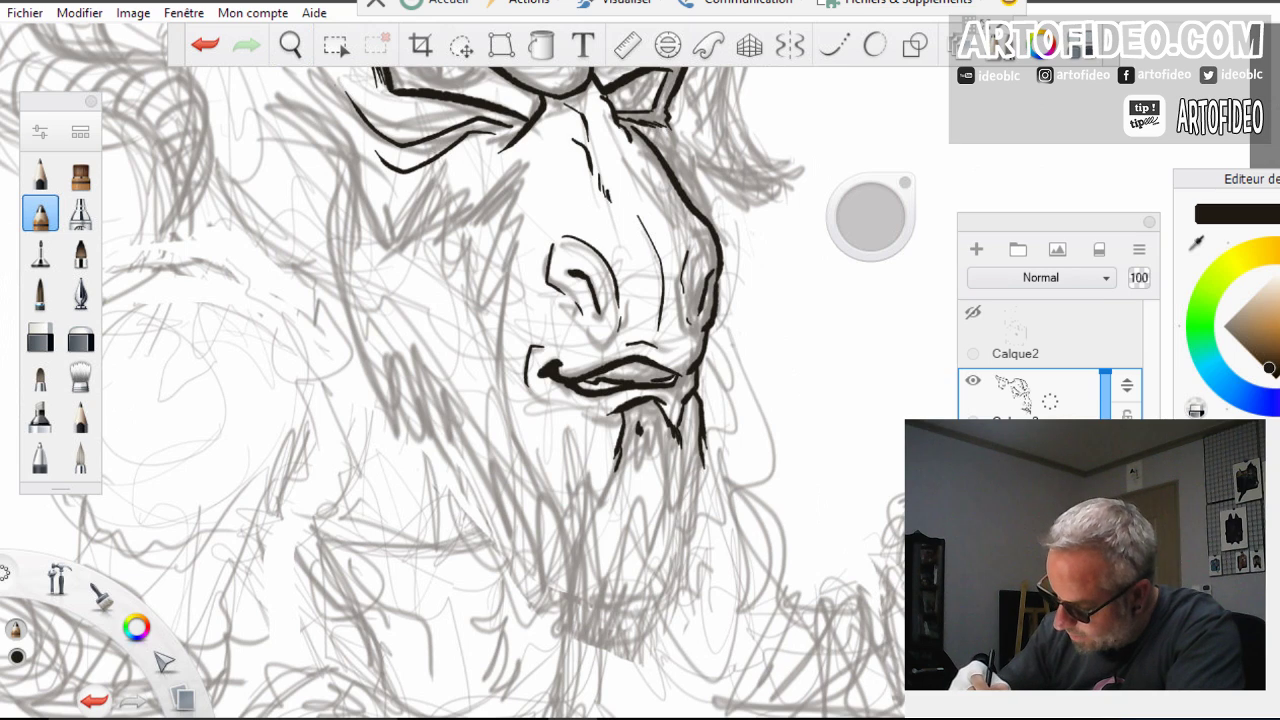
pyautogui.moveTo(276, 78)
pyautogui.mouseDown()
pyautogui.moveTo(279, 108)
pyautogui.moveTo(332, 148)
pyautogui.moveTo(328, 258)
pyautogui.moveTo(364, 366)
pyautogui.mouseUp()
pyautogui.moveTo(364, 358); pyautogui.dragTo(400, 432)
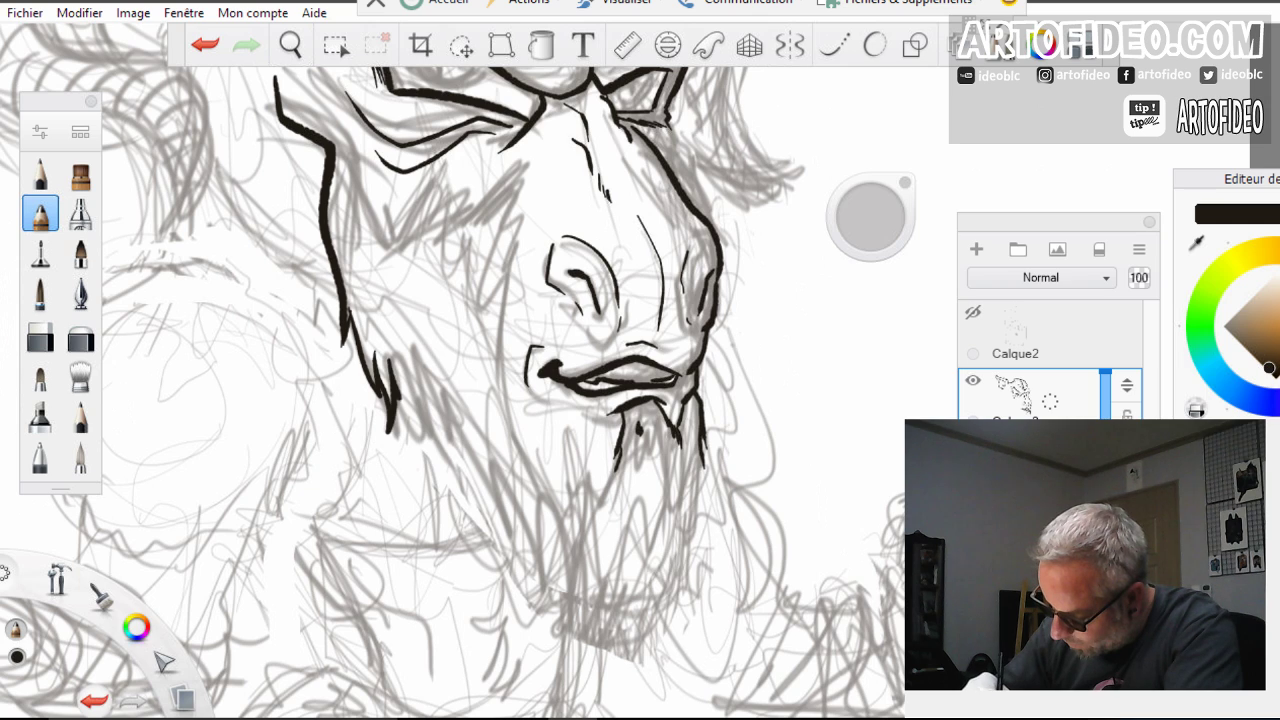
# Ink the jagged beard outline from the jaw around its tip to the chin, adding inner hair strokes and a tuft below the lip
pyautogui.moveTo(404, 378)
pyautogui.mouseDown()
pyautogui.moveTo(432, 446)
pyautogui.moveTo(504, 497)
pyautogui.moveTo(538, 572)
pyautogui.mouseUp()
pyautogui.moveTo(538, 490)
pyautogui.mouseDown()
pyautogui.moveTo(554, 600)
pyautogui.moveTo(569, 628)
pyautogui.moveTo(604, 640)
pyautogui.mouseUp()
pyautogui.moveTo(620, 568)
pyautogui.mouseDown()
pyautogui.moveTo(627, 636)
pyautogui.moveTo(670, 576)
pyautogui.mouseUp()
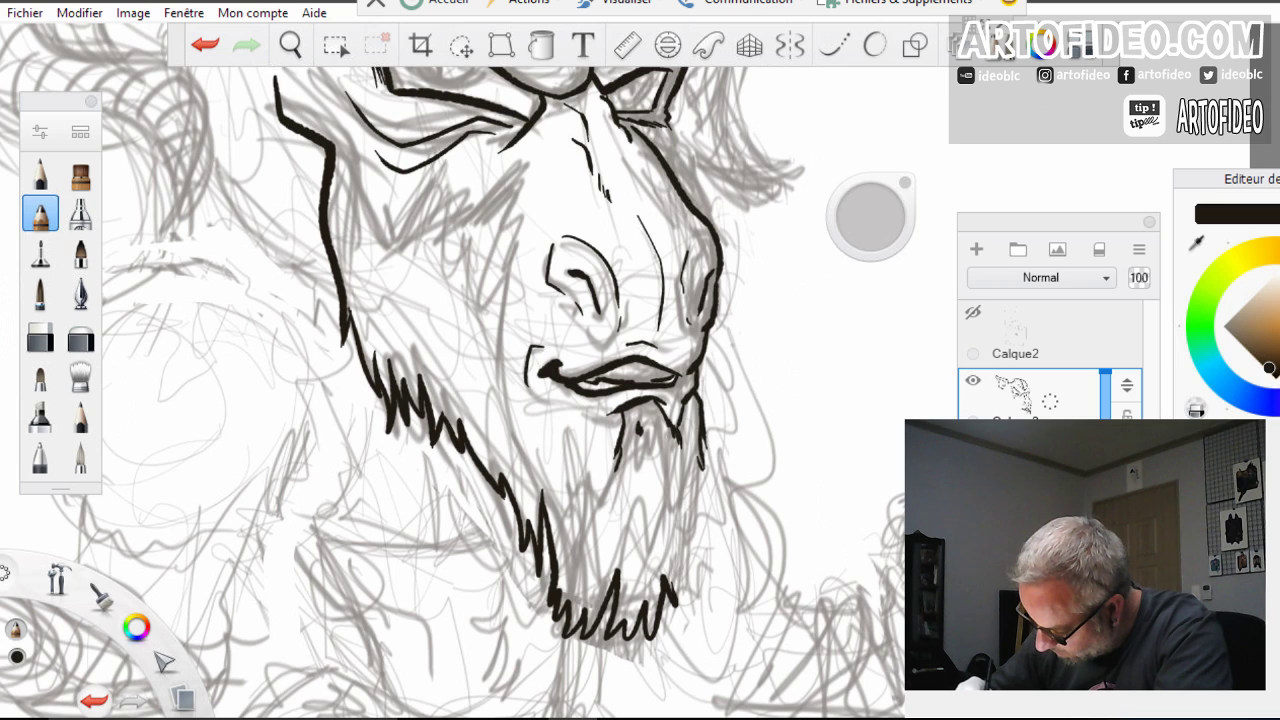
pyautogui.moveTo(702, 458); pyautogui.dragTo(682, 578)
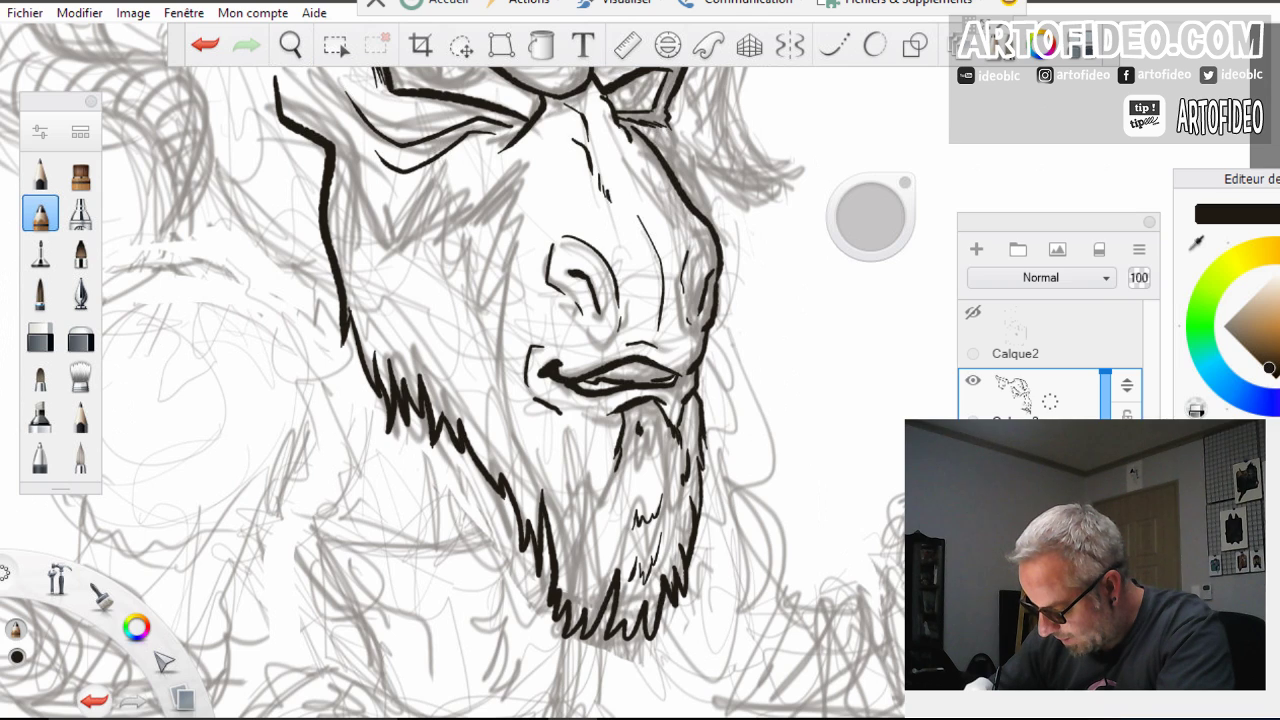
pyautogui.moveTo(567, 435); pyautogui.dragTo(586, 492)
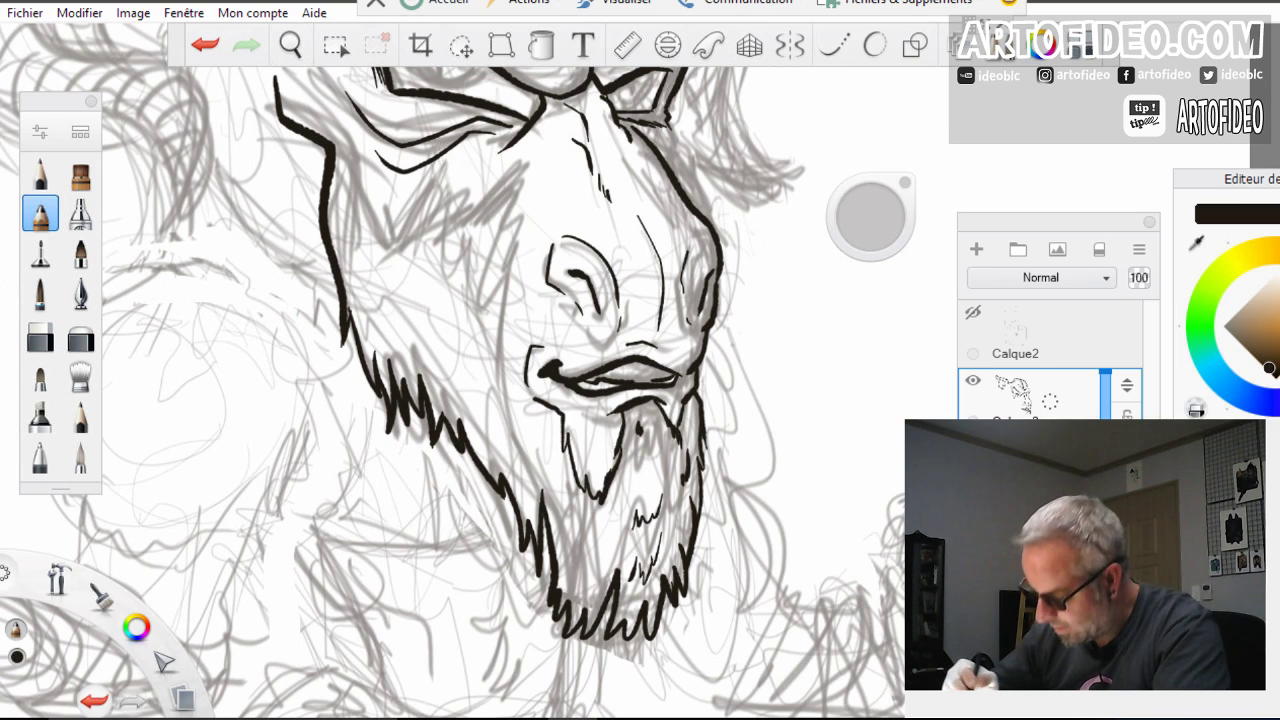
# Ink the spiky fur edge running beside the muzzle and below the near eye to the jaw contour
pyautogui.moveTo(476, 219); pyautogui.dragTo(513, 168)
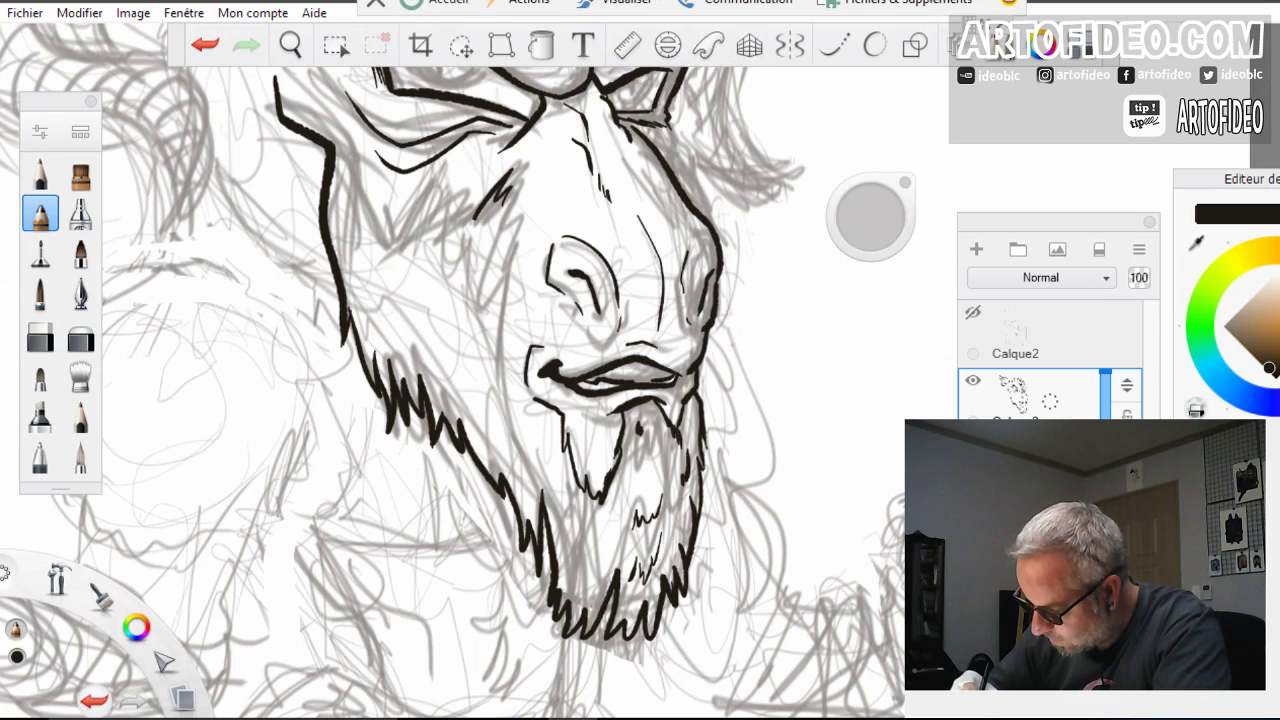
pyautogui.moveTo(517, 254); pyautogui.dragTo(493, 404)
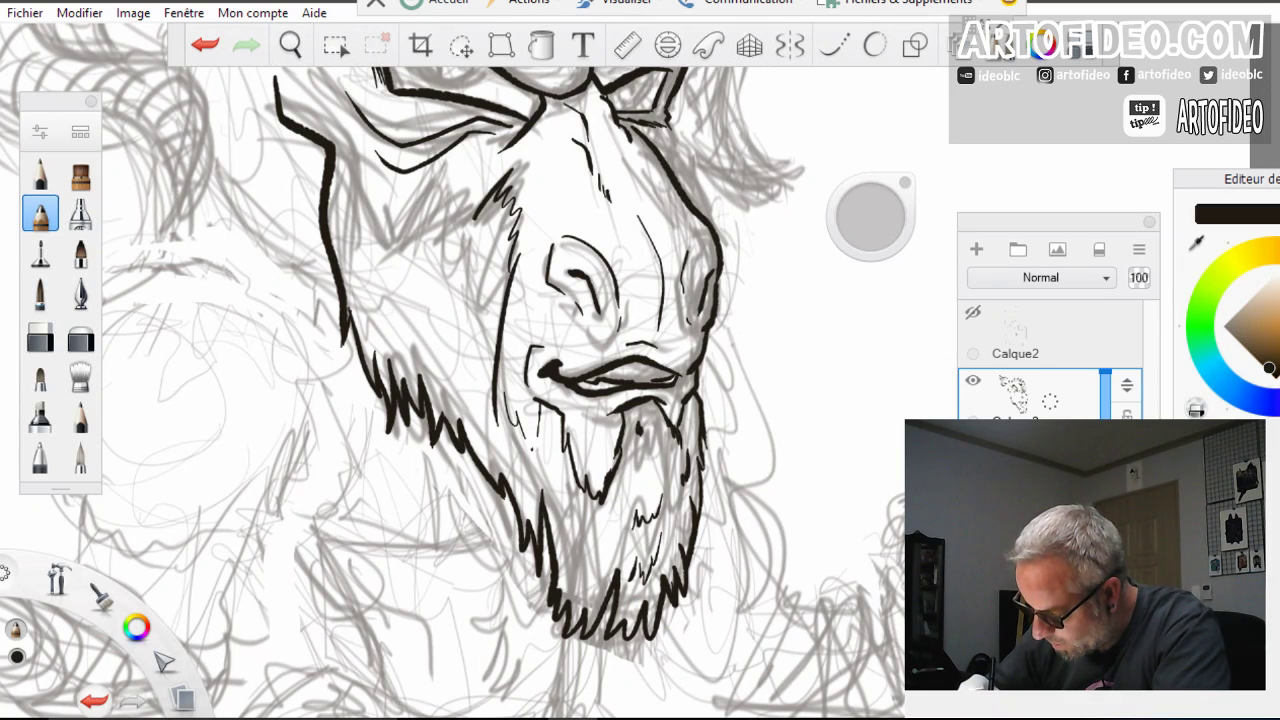
pyautogui.moveTo(541, 411); pyautogui.dragTo(538, 445)
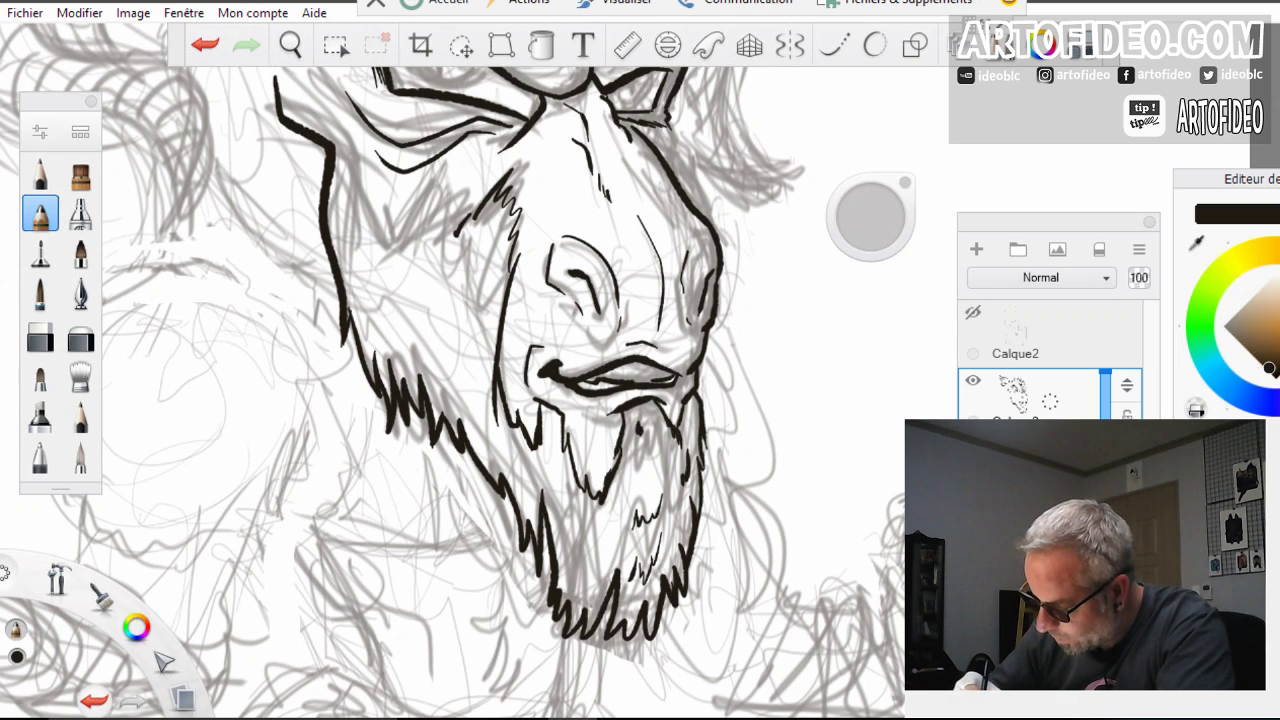
pyautogui.moveTo(462, 196)
pyautogui.mouseDown()
pyautogui.moveTo(404, 250)
pyautogui.moveTo(352, 168)
pyautogui.mouseUp()
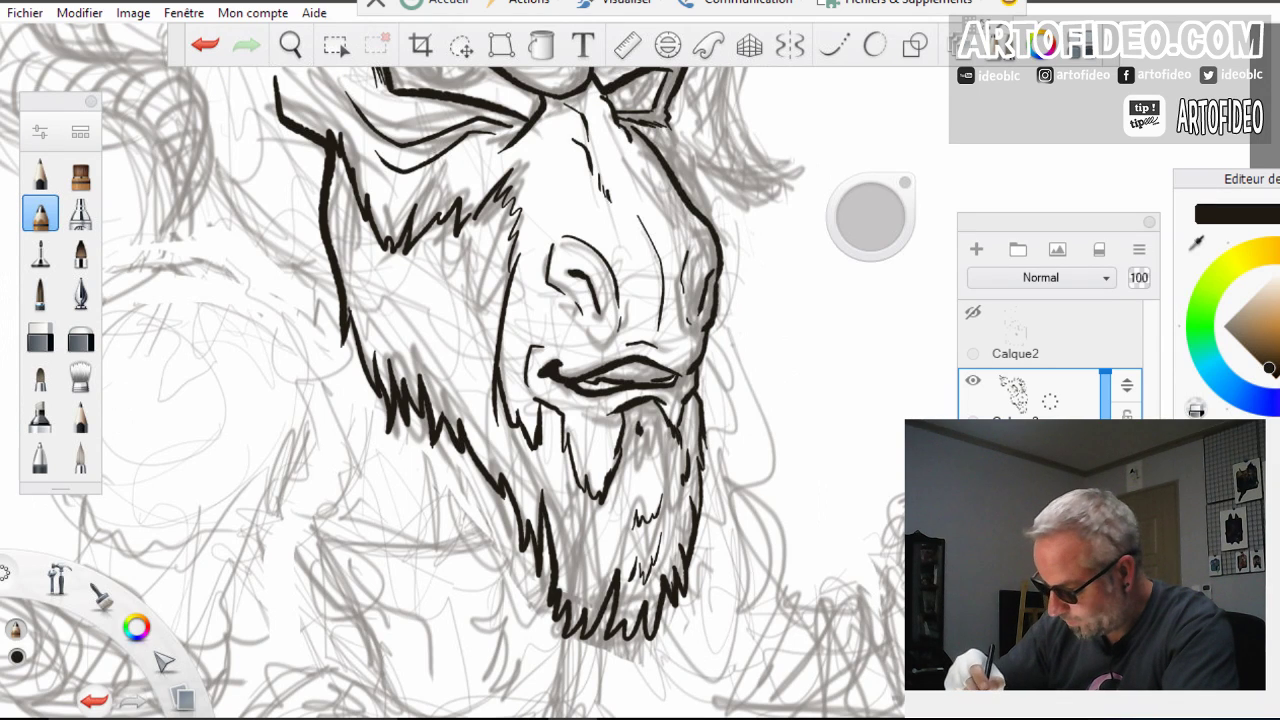
# Ink a ragged fur tuft beneath the near ear and scatter short hair strokes over the neck behind the jaw
pyautogui.press('space')
pyautogui.moveTo(444, 339); pyautogui.dragTo(430, 420)
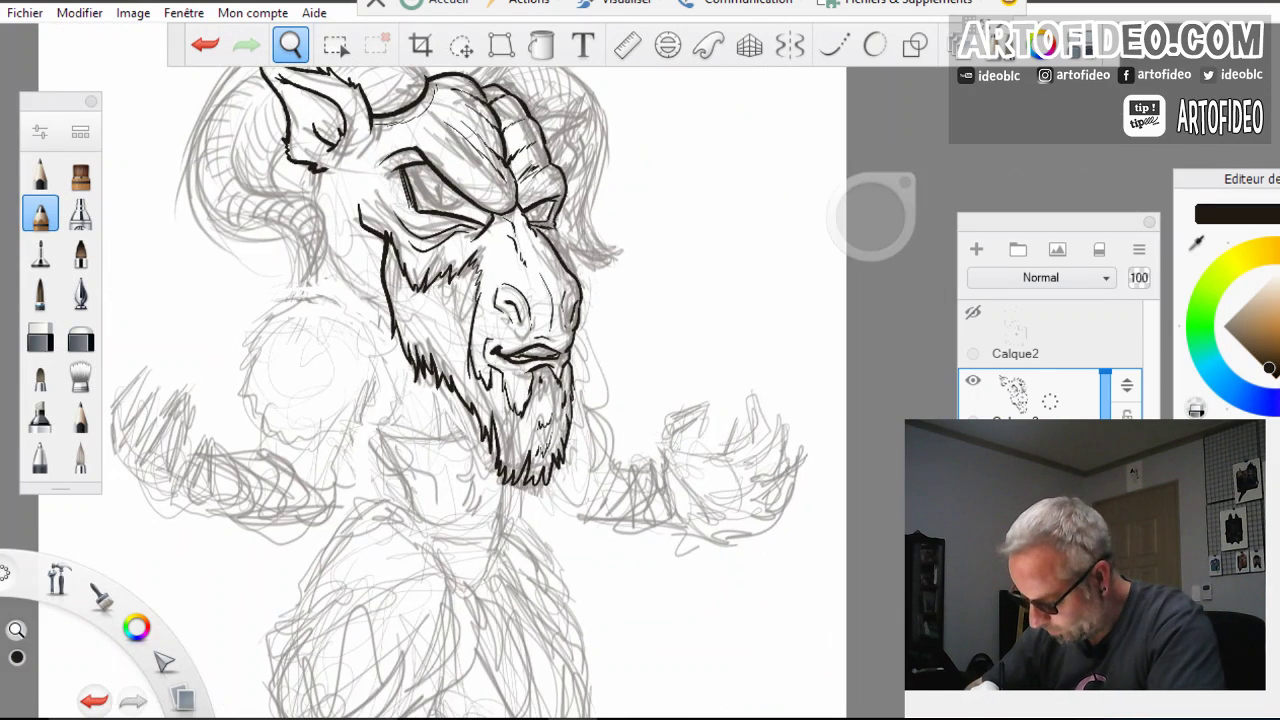
pyautogui.moveTo(487, 552); pyautogui.dragTo(524, 654)
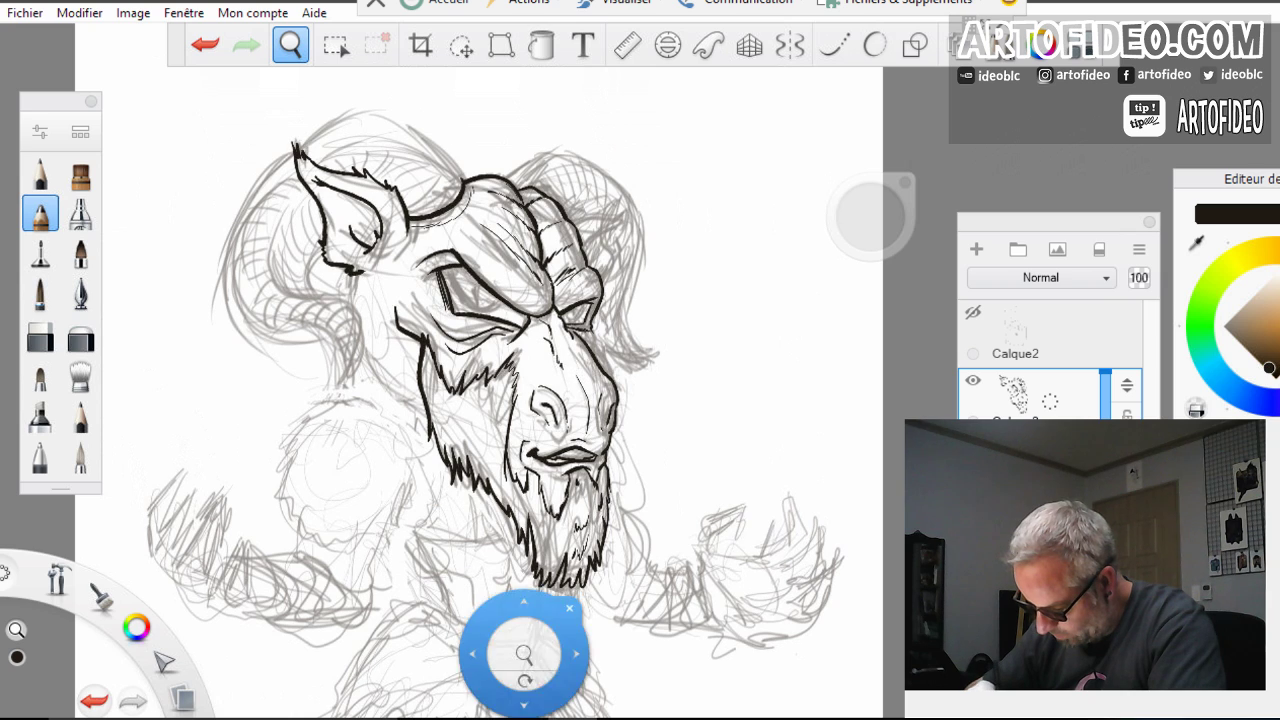
pyautogui.moveTo(518, 407); pyautogui.dragTo(531, 371)
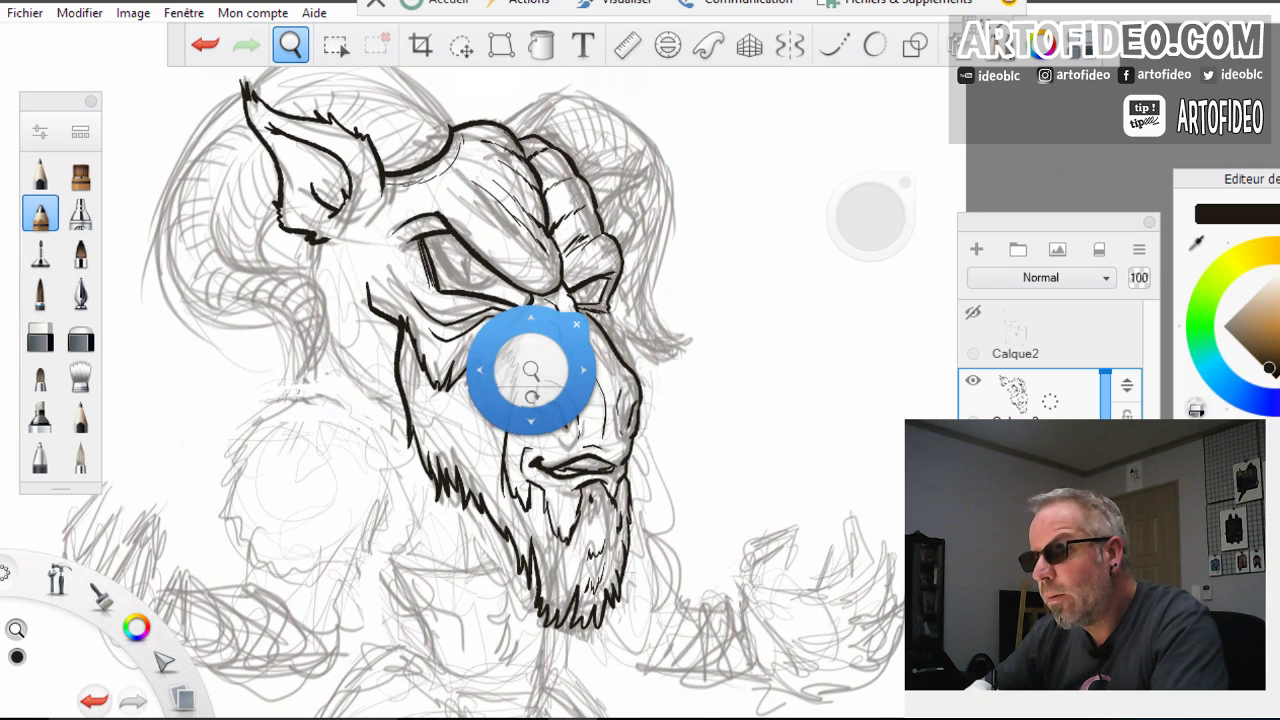
pyautogui.moveTo(430, 566); pyautogui.dragTo(590, 636)
pyautogui.moveTo(558, 322); pyautogui.dragTo(600, 190)
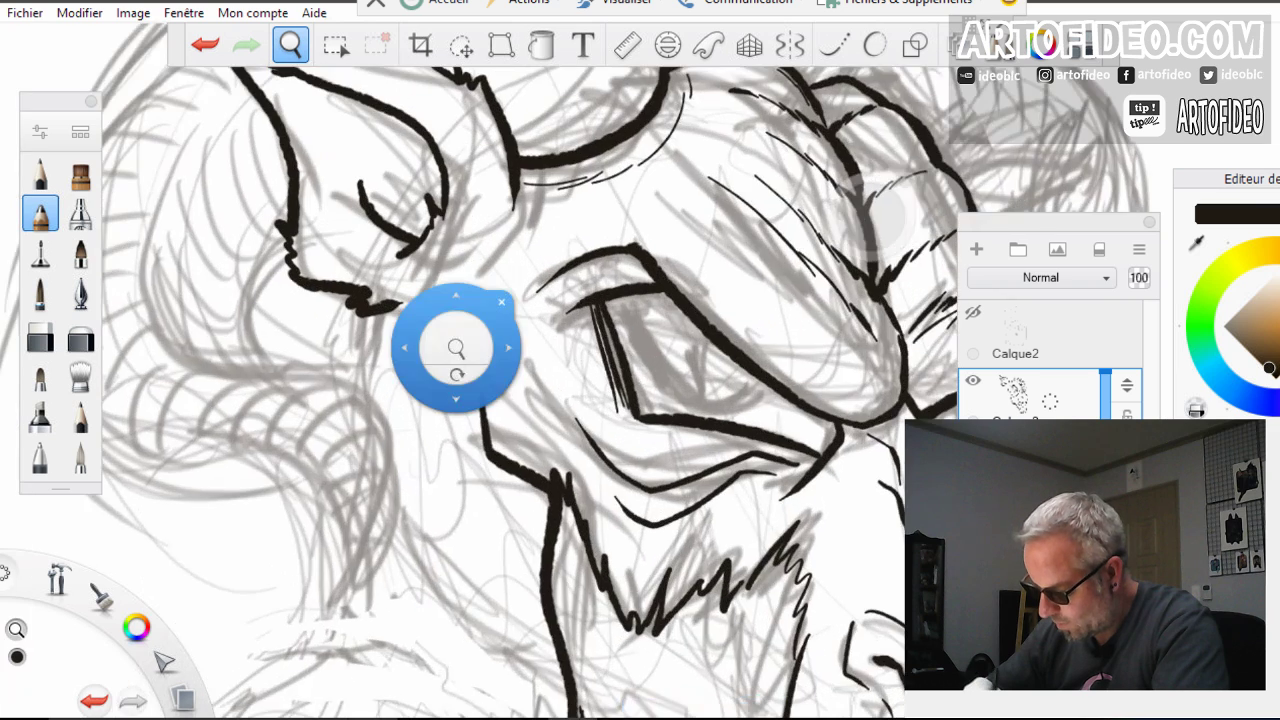
pyautogui.moveTo(456, 347); pyautogui.dragTo(594, 329)
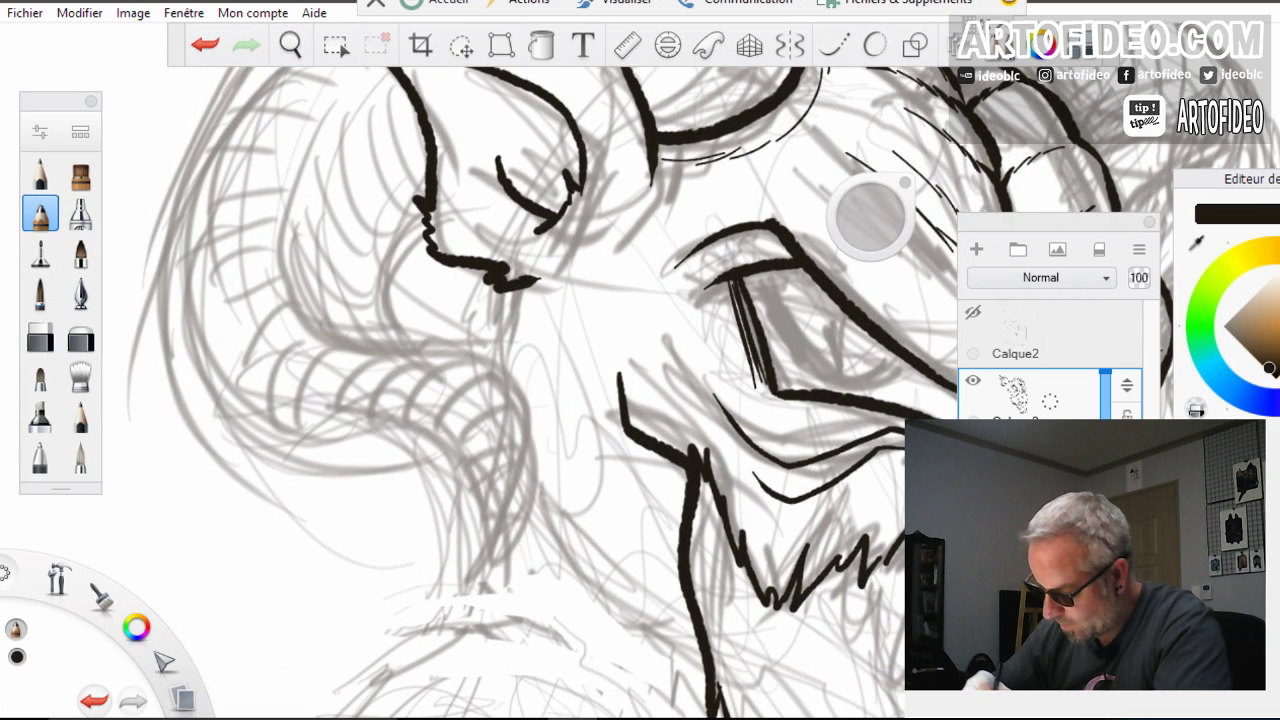
pyautogui.moveTo(502, 290); pyautogui.dragTo(466, 323)
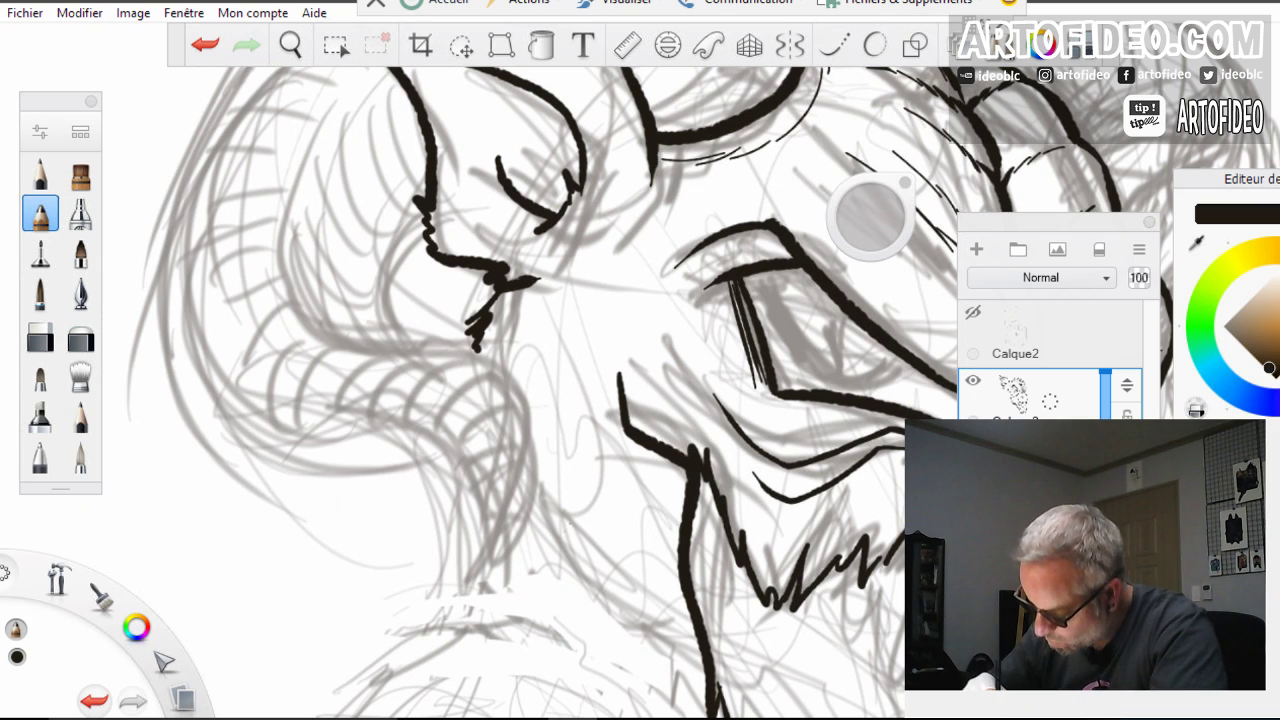
pyautogui.moveTo(572, 432); pyautogui.dragTo(570, 482)
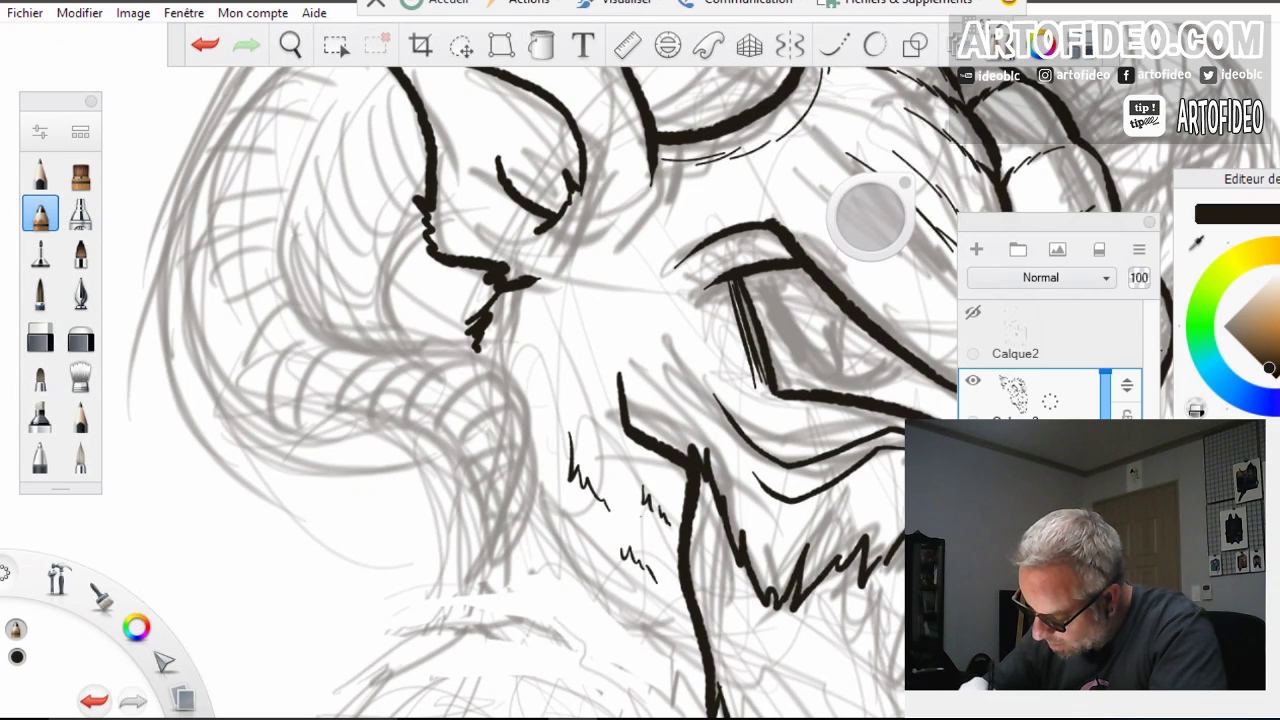
pyautogui.moveTo(603, 454); pyautogui.dragTo(599, 469)
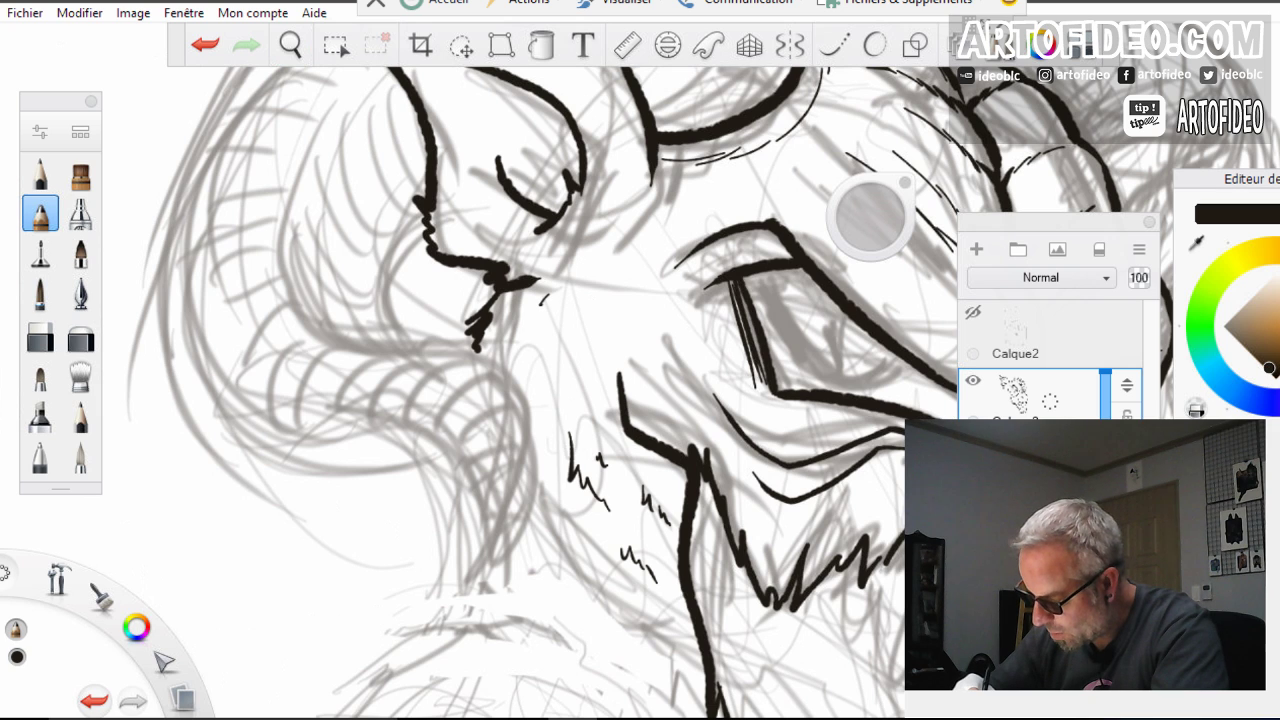
# Ink the pointed, furry ear shape on the far side of the head, with jagged edges and inner hair lines
pyautogui.click(290, 45)
pyautogui.moveTo(407, 304); pyautogui.dragTo(382, 380)
pyautogui.moveTo(746, 380); pyautogui.dragTo(596, 364)
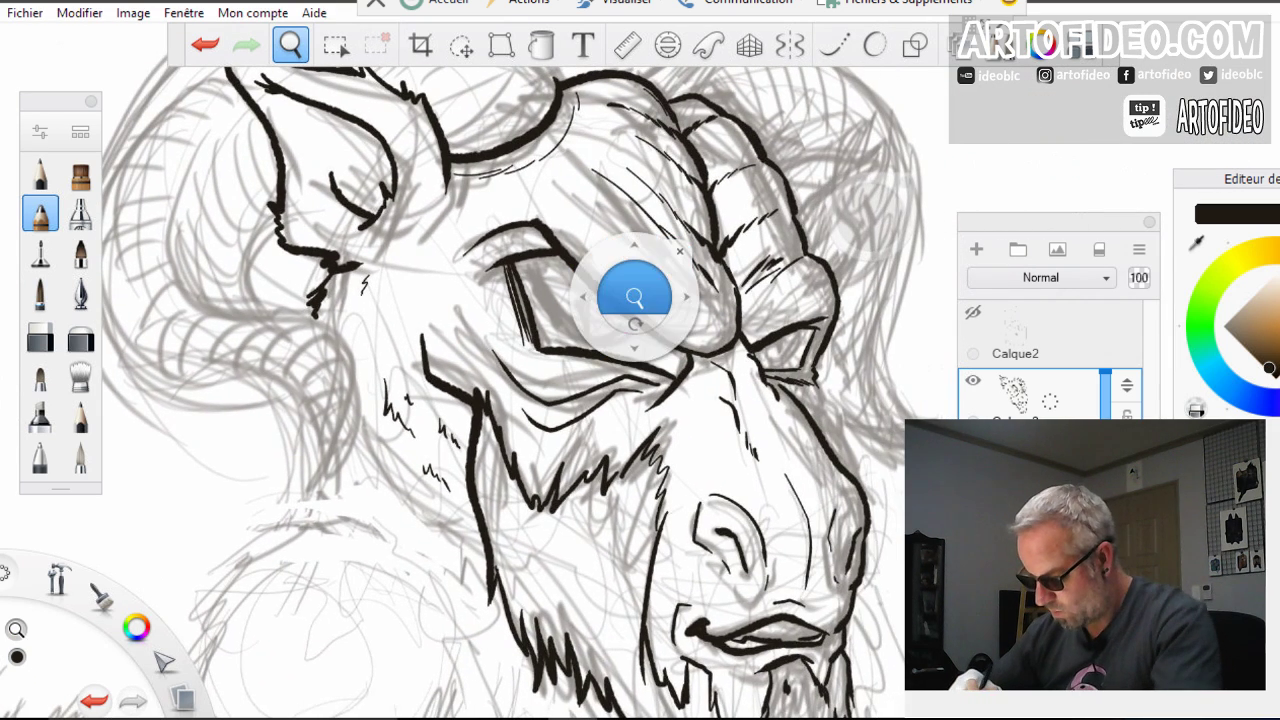
pyautogui.moveTo(634, 298)
pyautogui.mouseDown()
pyautogui.moveTo(634, 440)
pyautogui.moveTo(628, 341)
pyautogui.moveTo(600, 303)
pyautogui.moveTo(598, 105)
pyautogui.moveTo(643, 15)
pyautogui.mouseUp()
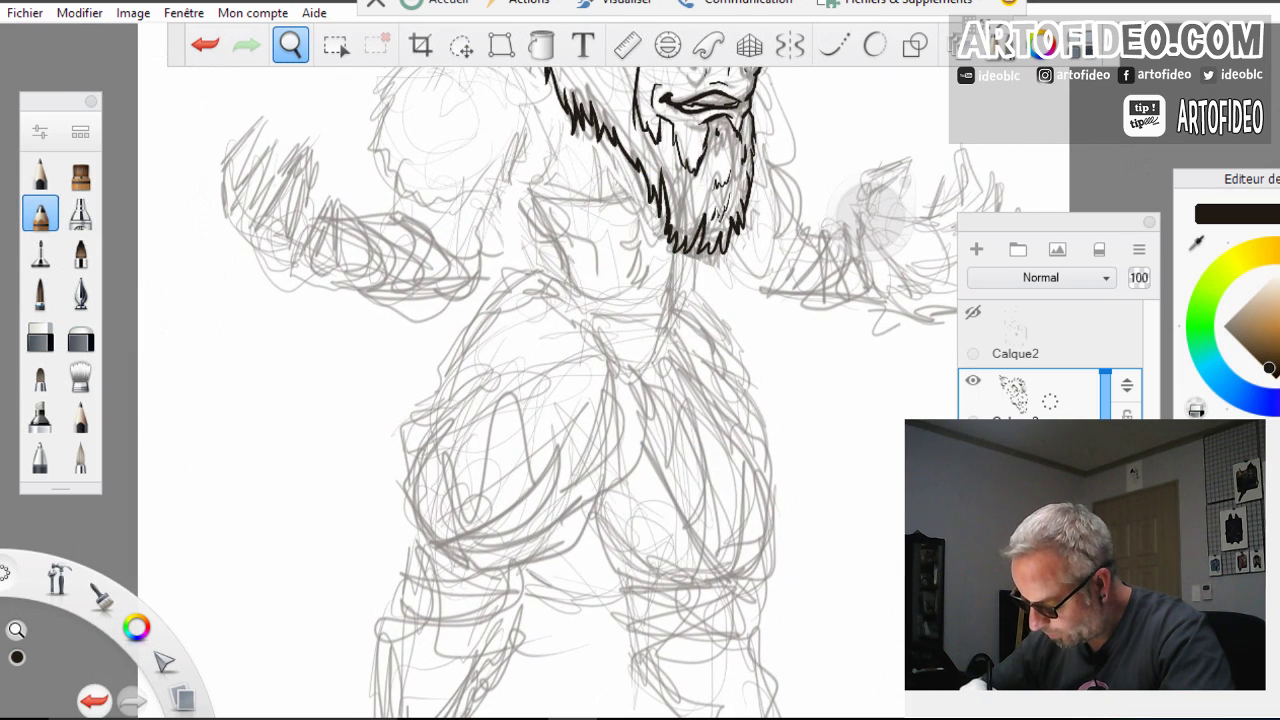
pyautogui.moveTo(680, 457)
pyautogui.mouseDown()
pyautogui.moveTo(662, 290)
pyautogui.moveTo(673, 254)
pyautogui.mouseUp()
pyautogui.moveTo(549, 312)
pyautogui.mouseDown()
pyautogui.moveTo(611, 518)
pyautogui.moveTo(577, 625)
pyautogui.moveTo(526, 717)
pyautogui.mouseUp()
pyautogui.moveTo(560, 486); pyautogui.dragTo(536, 519)
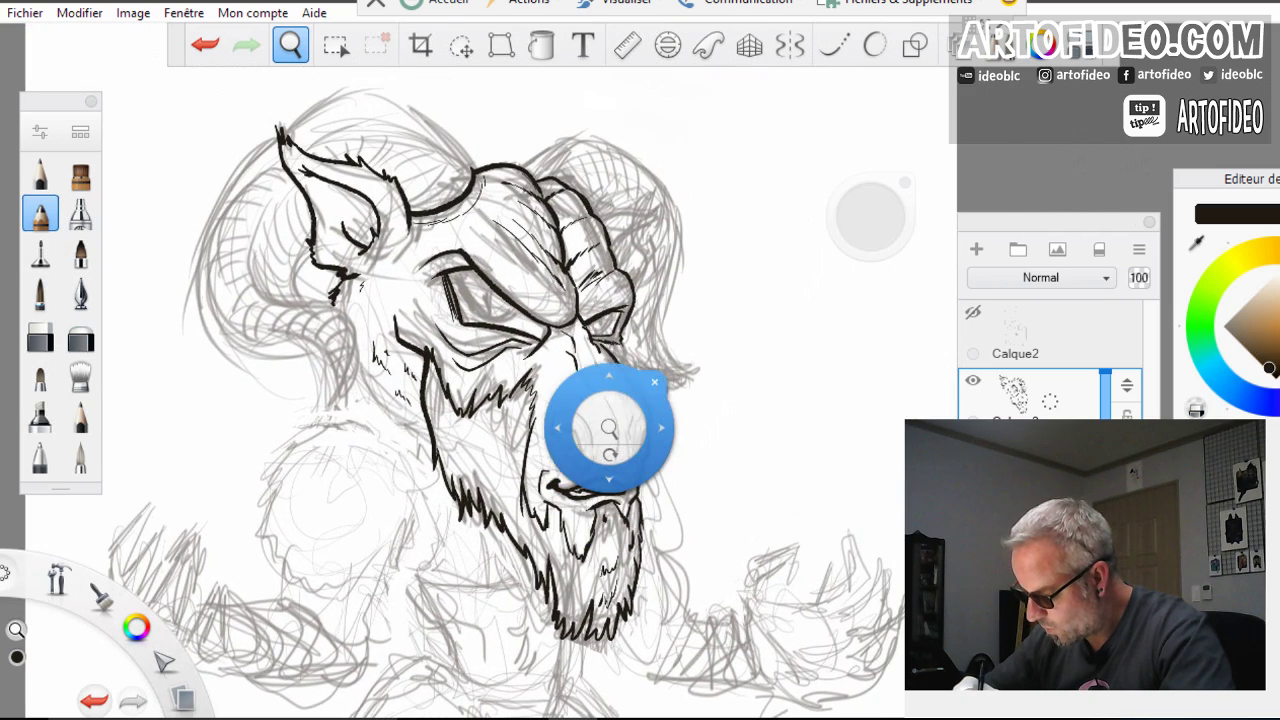
pyautogui.moveTo(656, 238); pyautogui.dragTo(510, 310)
pyautogui.moveTo(495, 358); pyautogui.dragTo(603, 313)
pyautogui.click(647, 224)
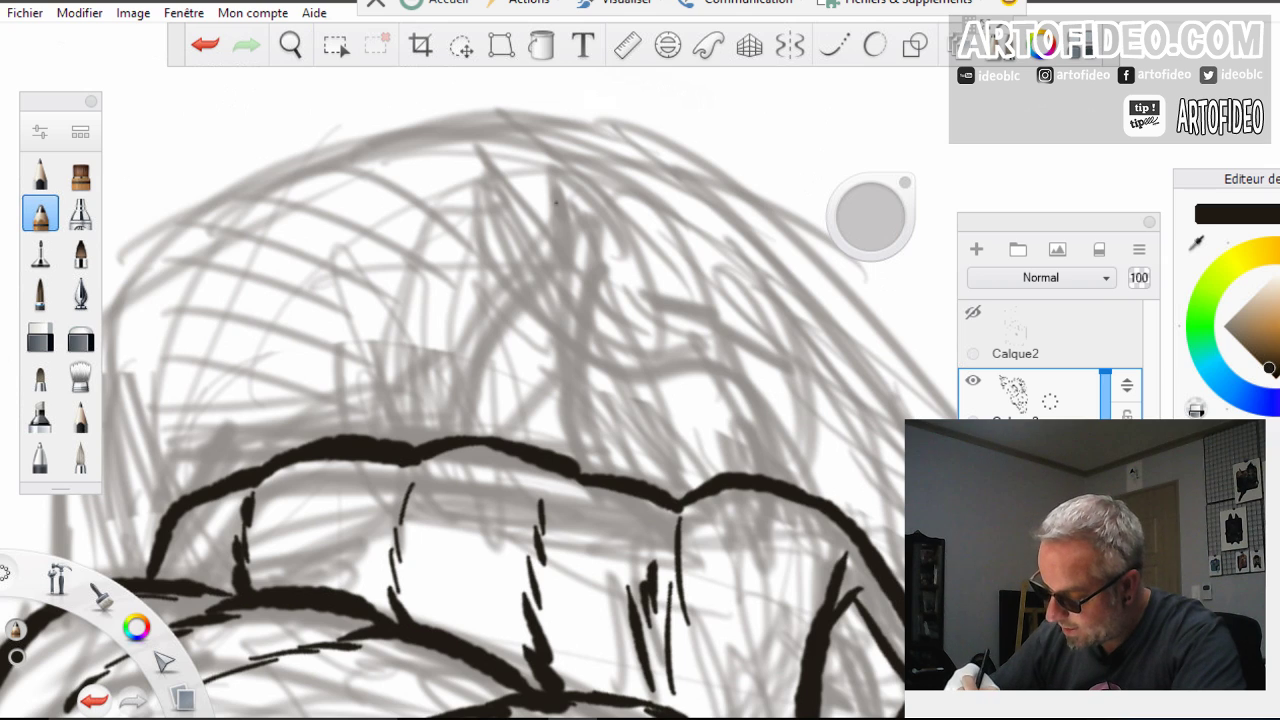
pyautogui.moveTo(549, 181)
pyautogui.mouseDown()
pyautogui.moveTo(566, 214)
pyautogui.moveTo(543, 271)
pyautogui.moveTo(478, 326)
pyautogui.moveTo(435, 438)
pyautogui.mouseUp()
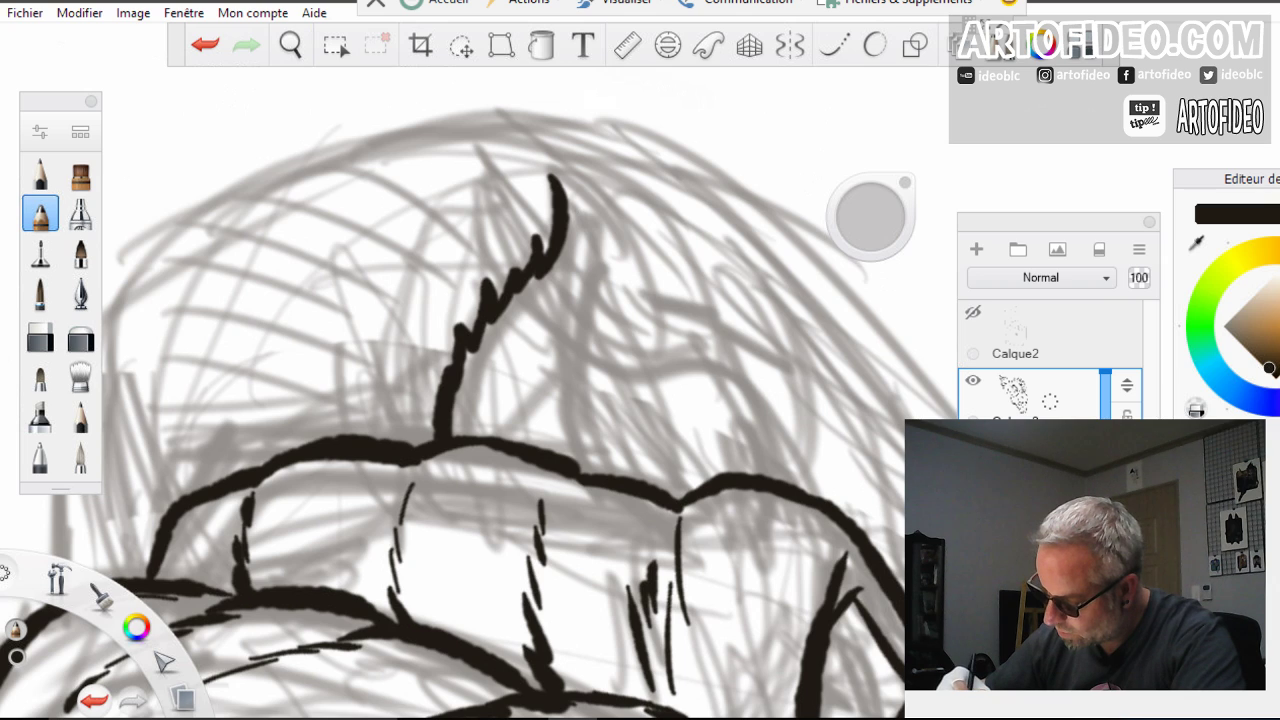
pyautogui.moveTo(552, 182)
pyautogui.mouseDown()
pyautogui.moveTo(632, 298)
pyautogui.moveTo(742, 398)
pyautogui.moveTo(775, 470)
pyautogui.mouseUp()
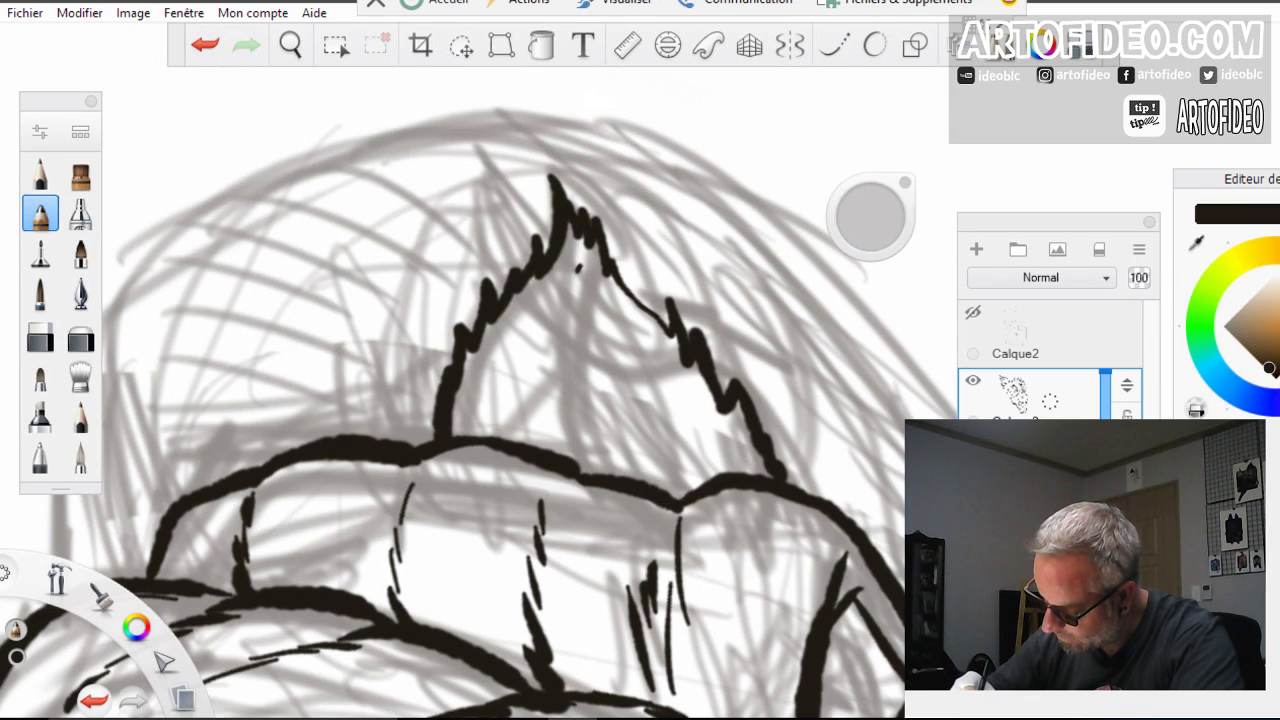
pyautogui.moveTo(580, 266)
pyautogui.mouseDown()
pyautogui.moveTo(548, 356)
pyautogui.moveTo(562, 348)
pyautogui.moveTo(554, 383)
pyautogui.moveTo(578, 464)
pyautogui.mouseUp()
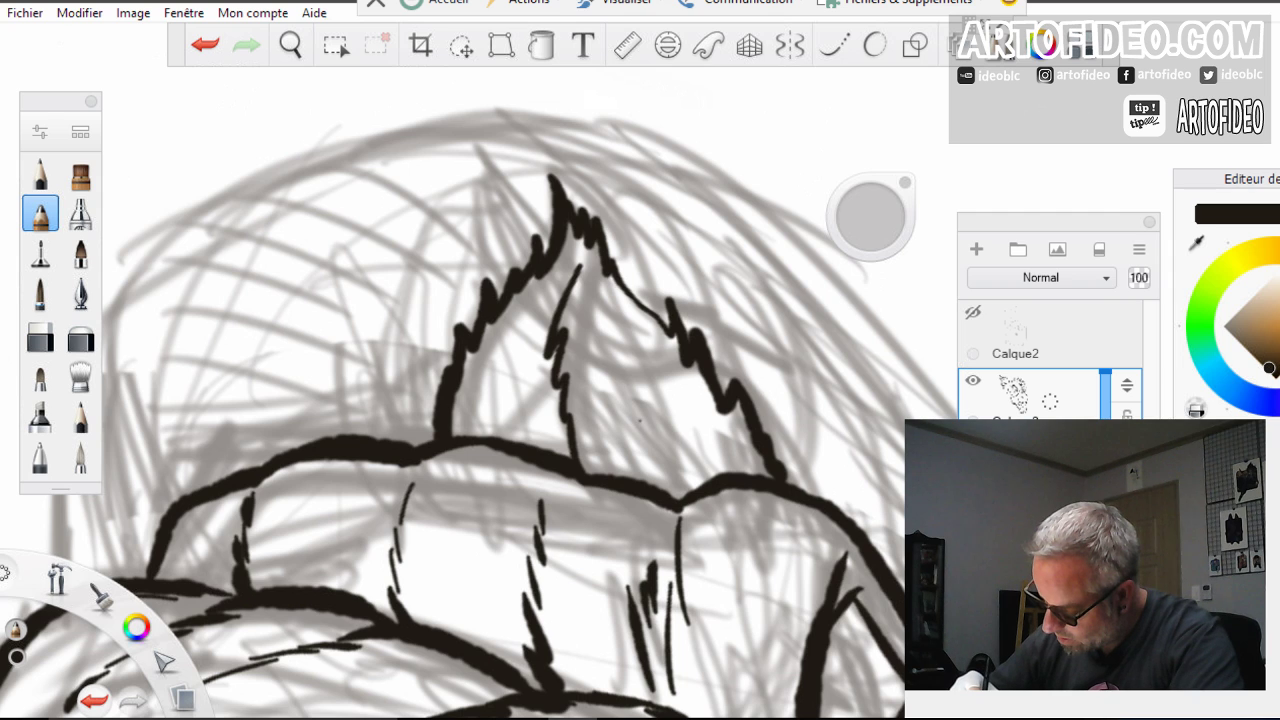
pyautogui.moveTo(624, 378); pyautogui.dragTo(664, 462)
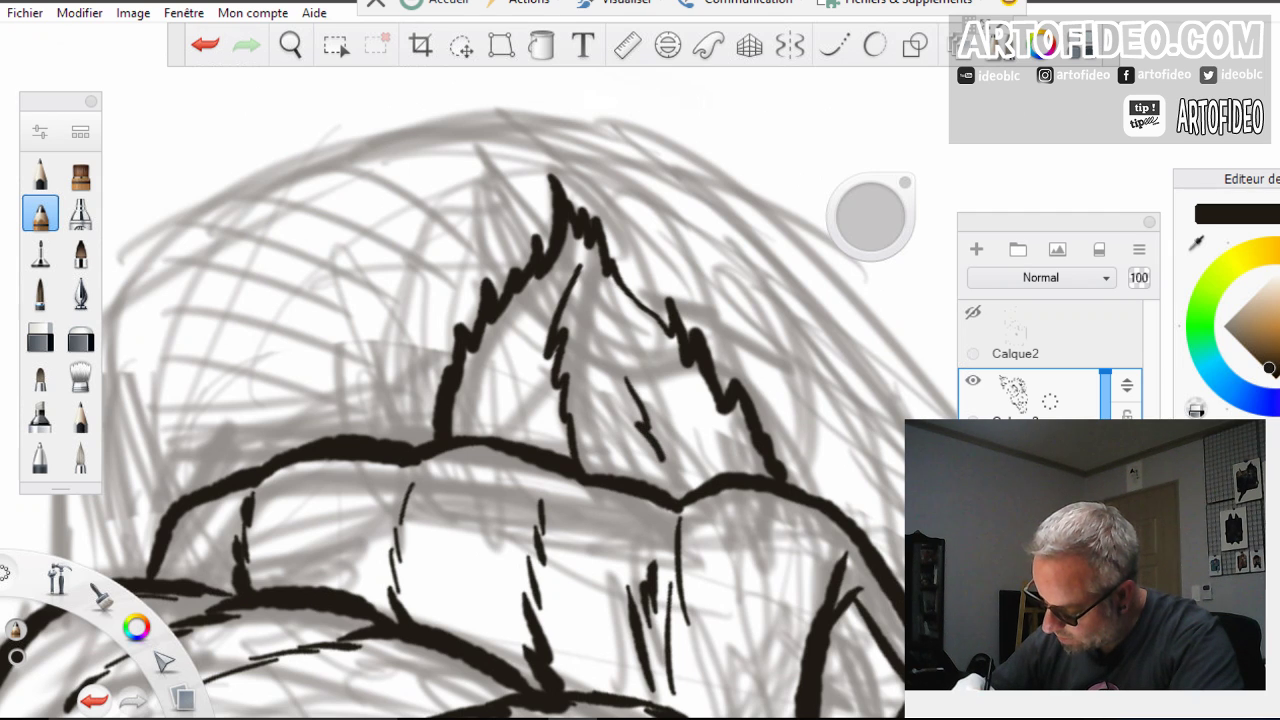
# Ink the jagged fur contour of the neck from below the near horn down to the jaw outline
pyautogui.click(290, 45)
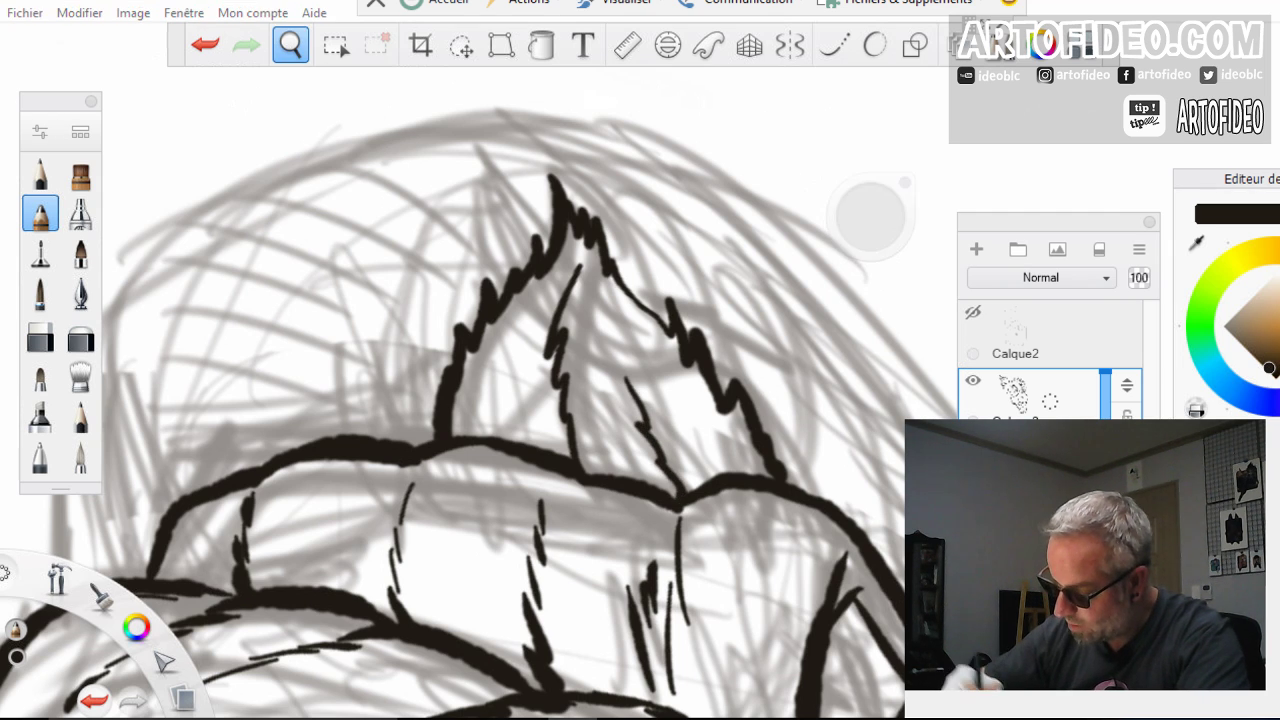
pyautogui.moveTo(435, 284)
pyautogui.mouseDown()
pyautogui.moveTo(372, 500)
pyautogui.moveTo(400, 457)
pyautogui.moveTo(393, 328)
pyautogui.moveTo(451, 189)
pyautogui.mouseUp()
pyautogui.moveTo(368, 438); pyautogui.dragTo(615, 538)
pyautogui.moveTo(562, 475); pyautogui.dragTo(545, 243)
pyautogui.moveTo(583, 372); pyautogui.dragTo(569, 531)
pyautogui.moveTo(567, 426); pyautogui.dragTo(571, 466)
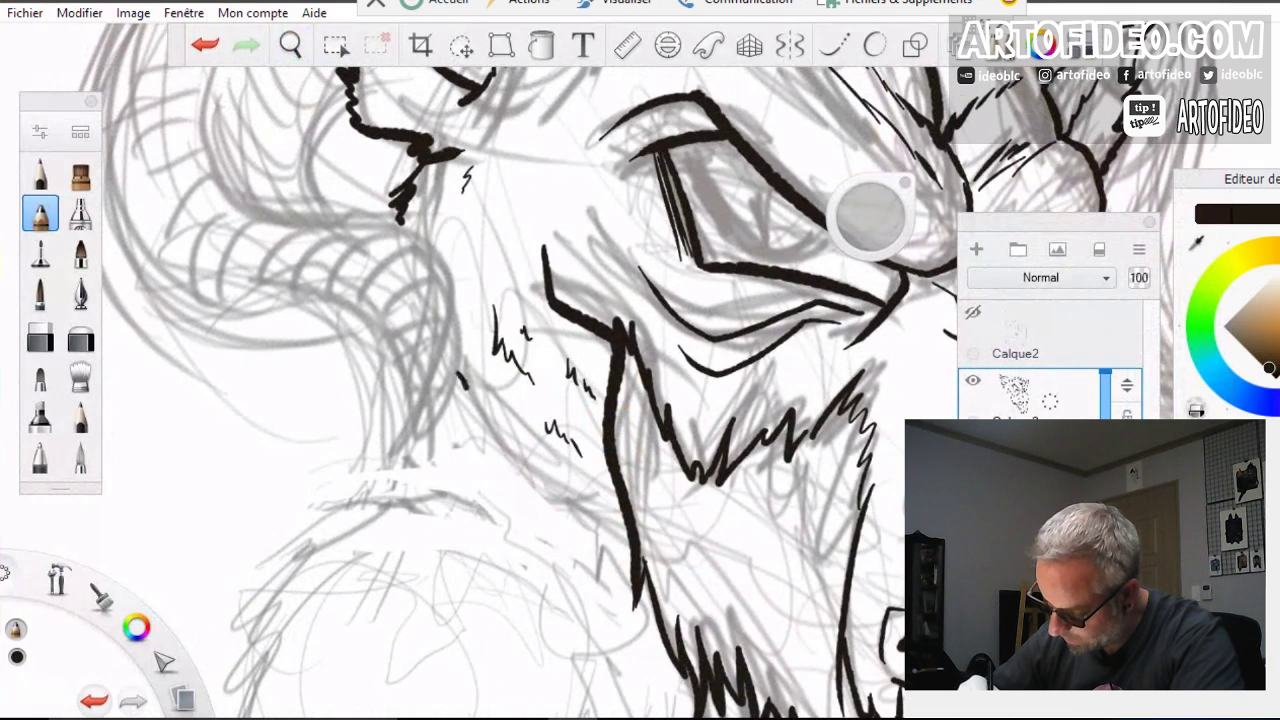
pyautogui.moveTo(466, 390)
pyautogui.mouseDown()
pyautogui.moveTo(494, 456)
pyautogui.moveTo(598, 538)
pyautogui.mouseUp()
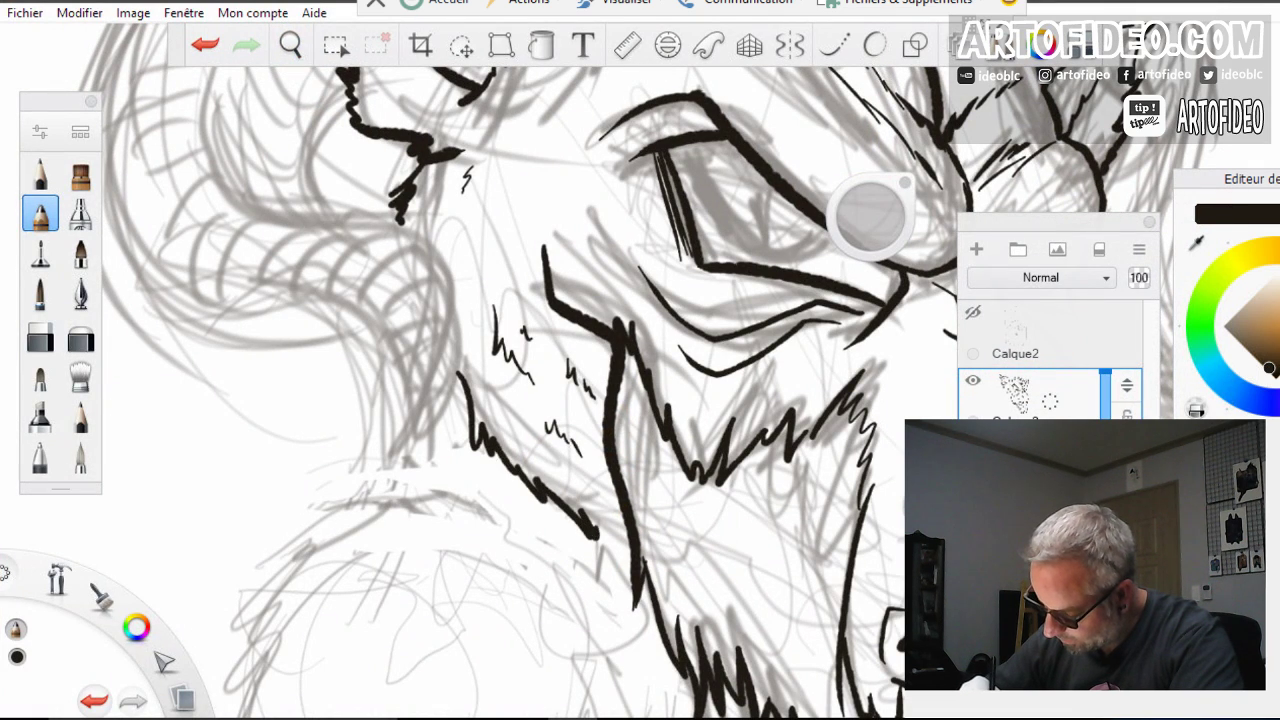
pyautogui.press('space')
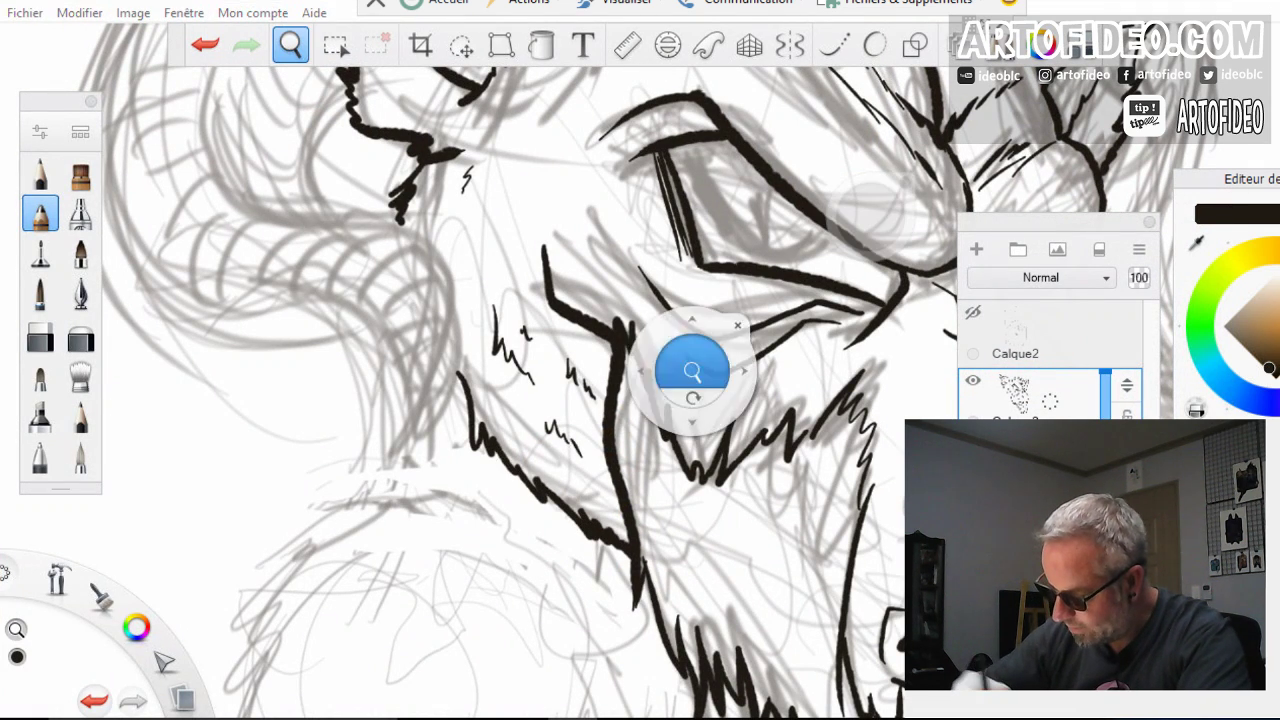
# Ink the jagged fur contour along the outer side of the near shoulder, from its top down to its underside
pyautogui.moveTo(272, 352); pyautogui.dragTo(453, 551)
pyautogui.moveTo(477, 502); pyautogui.dragTo(481, 552)
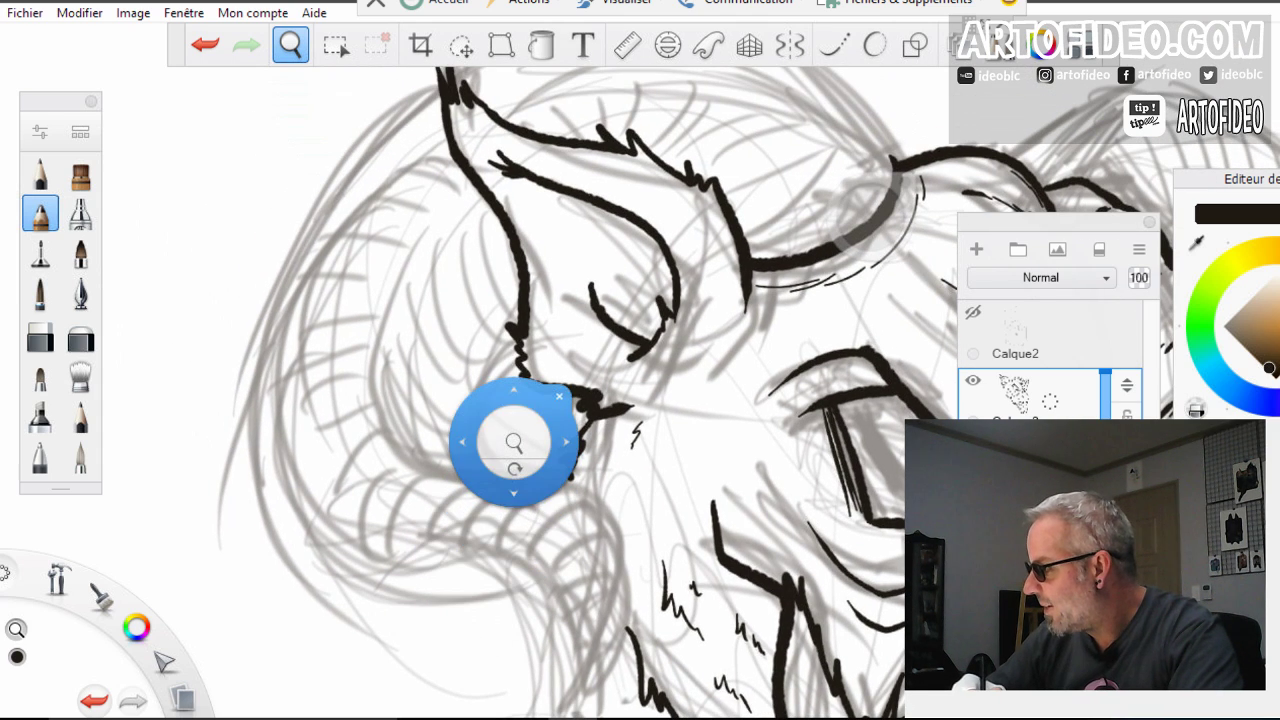
pyautogui.moveTo(513, 441); pyautogui.dragTo(520, 306)
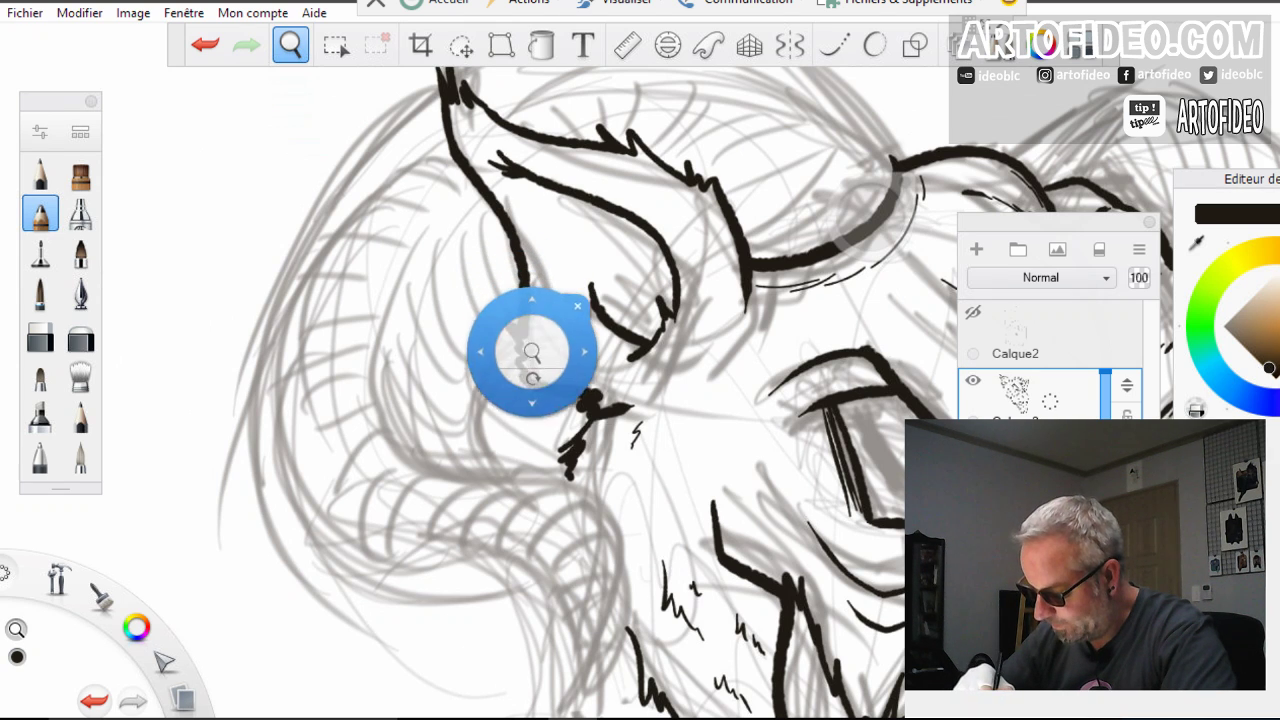
pyautogui.moveTo(341, 448); pyautogui.dragTo(328, 143)
pyautogui.moveTo(500, 361); pyautogui.dragTo(517, 287)
pyautogui.moveTo(545, 365); pyautogui.dragTo(488, 244)
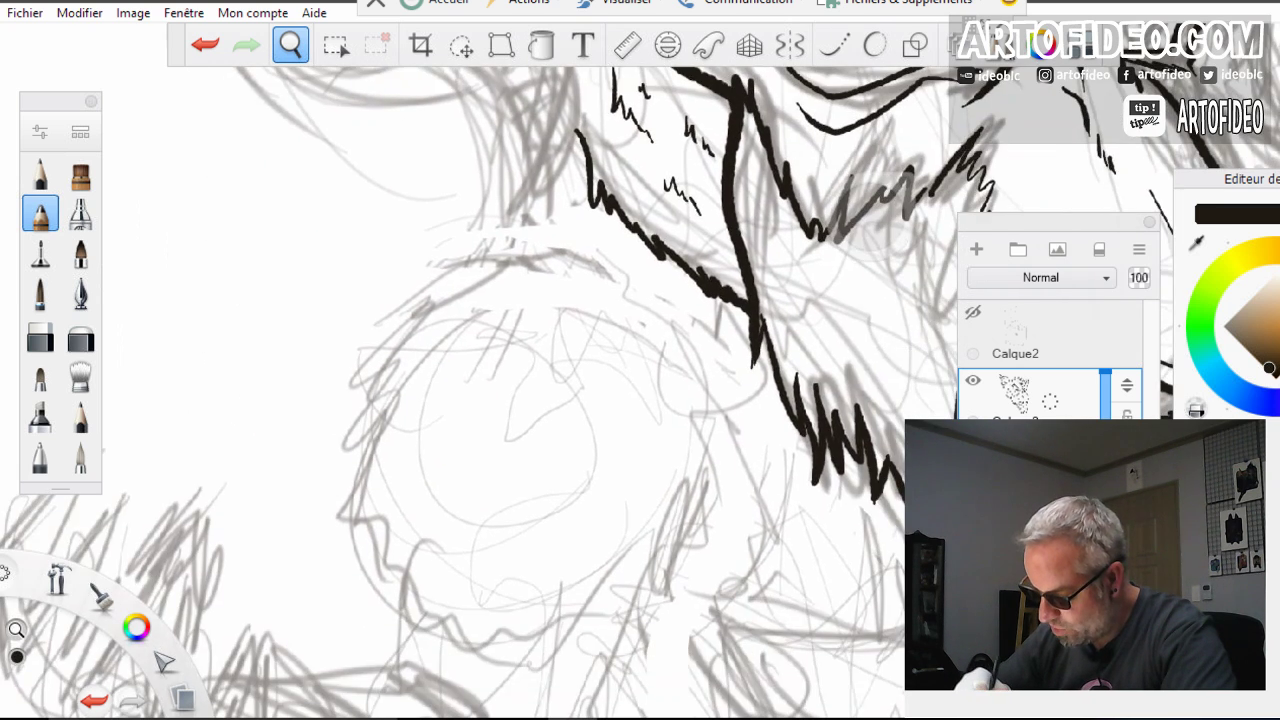
pyautogui.click(547, 271)
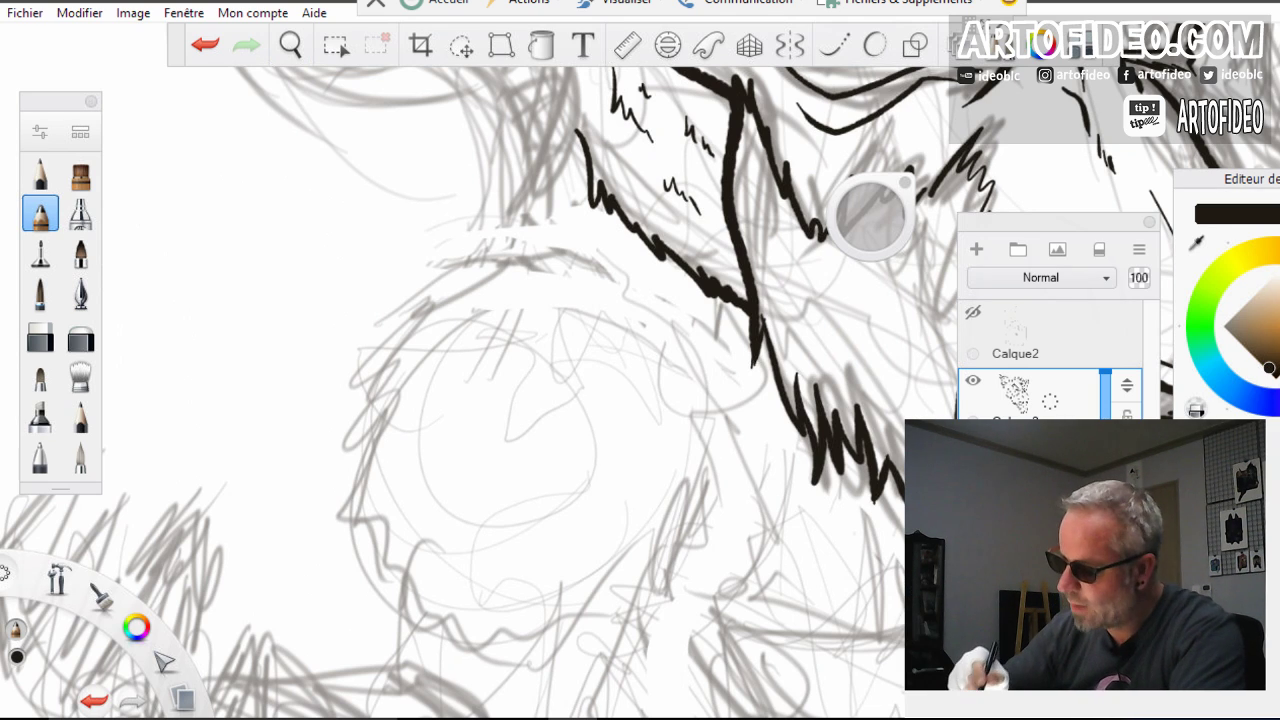
pyautogui.press('space')
pyautogui.moveTo(393, 452); pyautogui.dragTo(530, 184)
pyautogui.moveTo(527, 346); pyautogui.dragTo(375, 604)
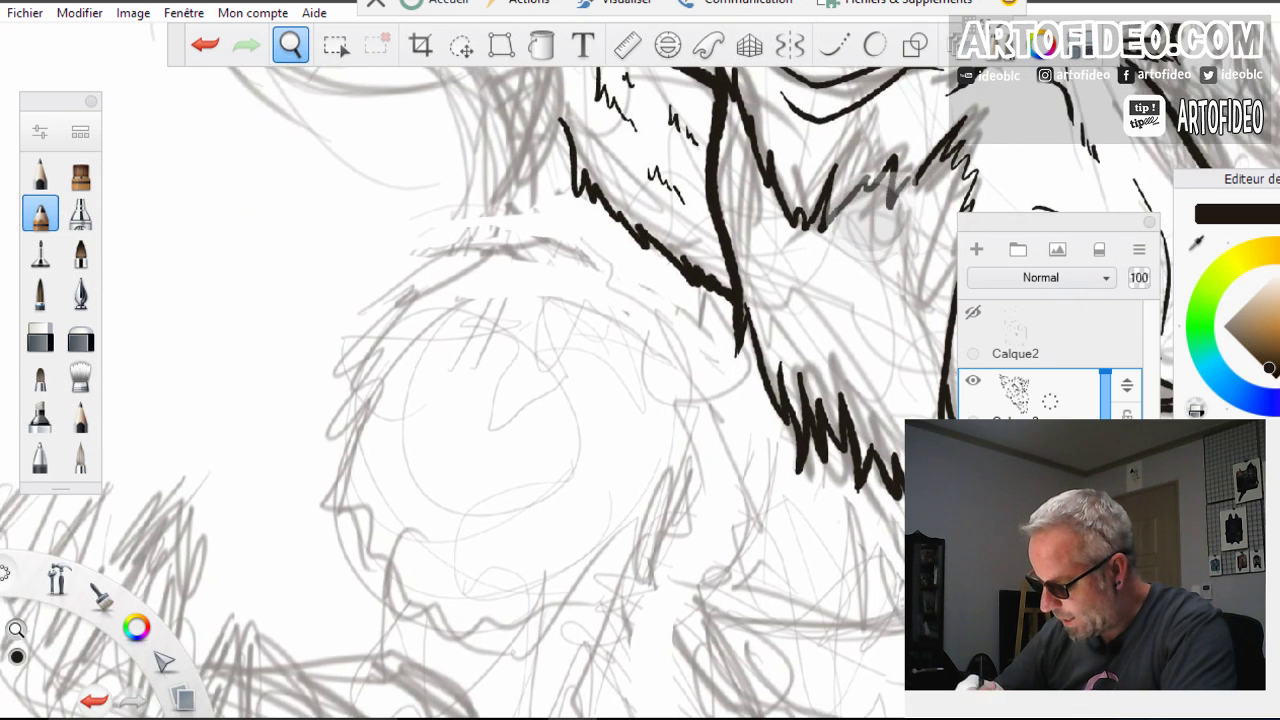
pyautogui.moveTo(578, 457); pyautogui.dragTo(610, 445)
pyautogui.moveTo(610, 492); pyautogui.dragTo(567, 268)
pyautogui.moveTo(589, 465); pyautogui.dragTo(657, 705)
pyautogui.click(714, 397)
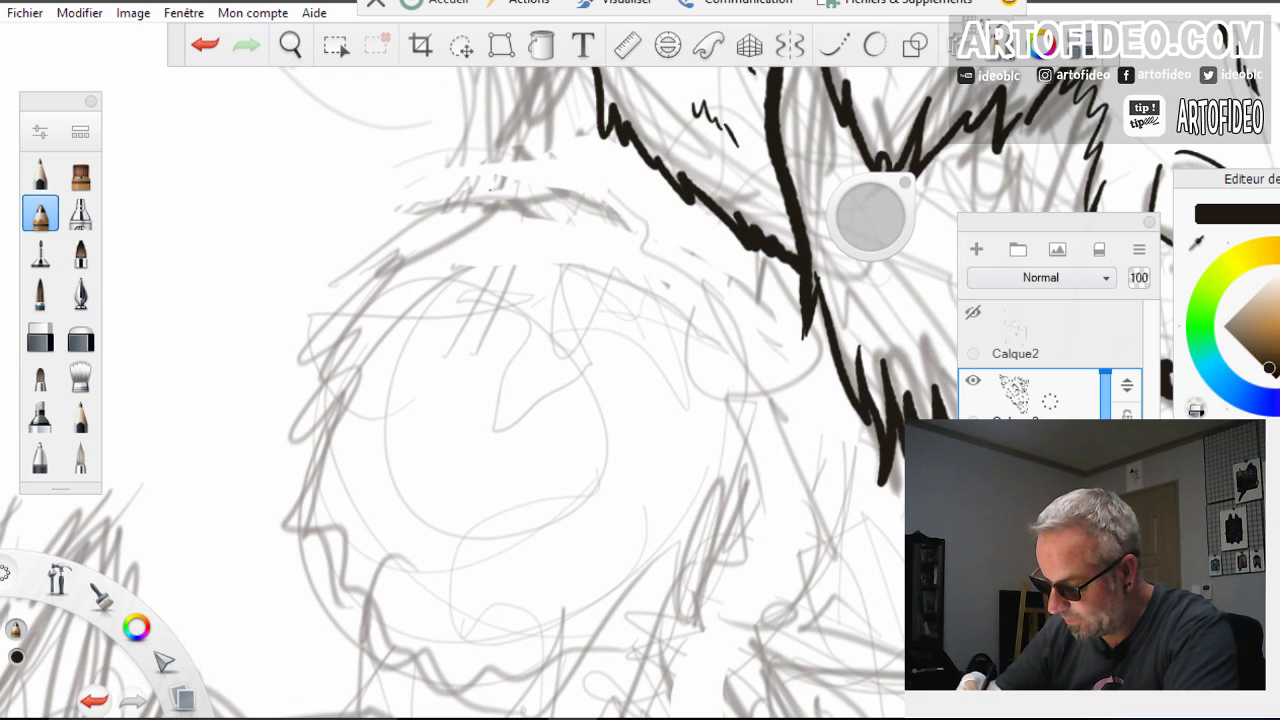
pyautogui.moveTo(488, 192)
pyautogui.mouseDown()
pyautogui.moveTo(369, 245)
pyautogui.moveTo(371, 272)
pyautogui.moveTo(335, 297)
pyautogui.moveTo(310, 352)
pyautogui.moveTo(317, 368)
pyautogui.moveTo(276, 470)
pyautogui.moveTo(298, 482)
pyautogui.moveTo(288, 530)
pyautogui.moveTo(324, 532)
pyautogui.moveTo(324, 595)
pyautogui.moveTo(351, 562)
pyautogui.moveTo(361, 630)
pyautogui.moveTo(384, 668)
pyautogui.moveTo(393, 682)
pyautogui.moveTo(418, 665)
pyautogui.moveTo(457, 692)
pyautogui.mouseUp()
# Ink the furry lower edge of the near shoulder in a ragged line and add short hair strokes inside the shape
pyautogui.press('space')
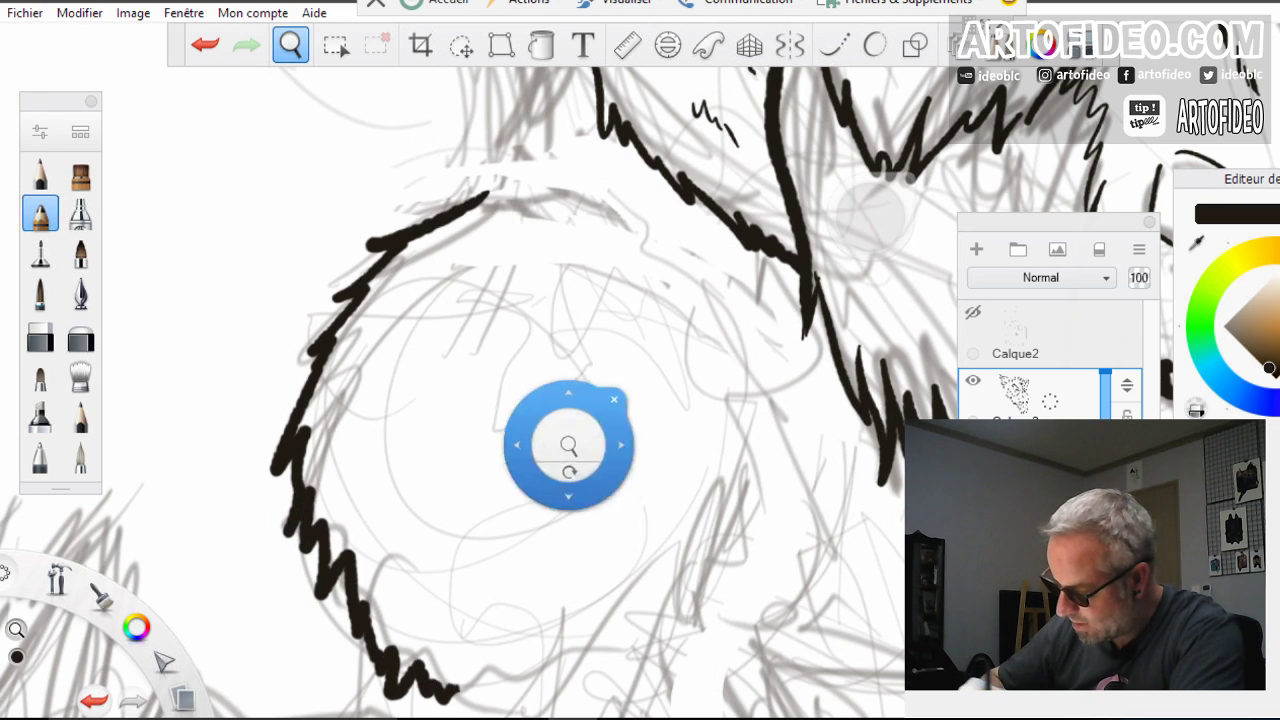
pyautogui.moveTo(631, 464)
pyautogui.mouseDown()
pyautogui.moveTo(503, 429)
pyautogui.moveTo(443, 349)
pyautogui.mouseUp()
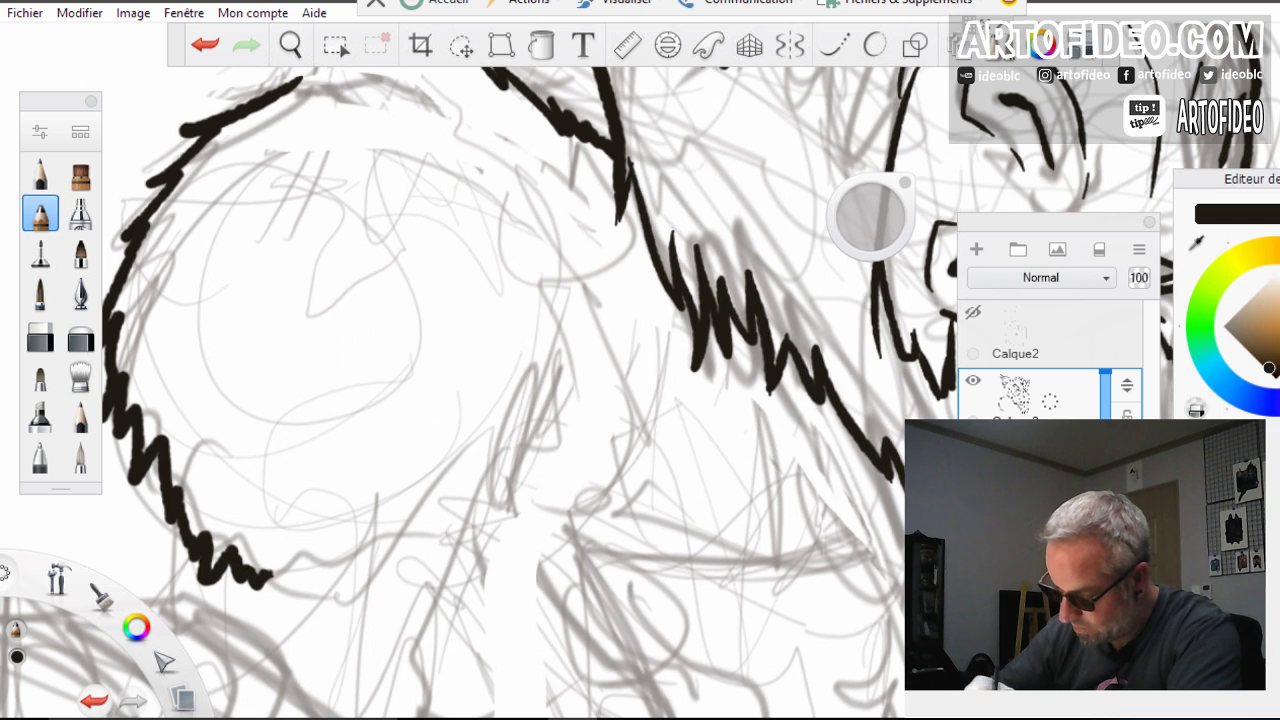
pyautogui.moveTo(176, 285)
pyautogui.mouseDown()
pyautogui.moveTo(173, 339)
pyautogui.moveTo(198, 372)
pyautogui.moveTo(168, 369)
pyautogui.moveTo(156, 405)
pyautogui.moveTo(174, 438)
pyautogui.mouseUp()
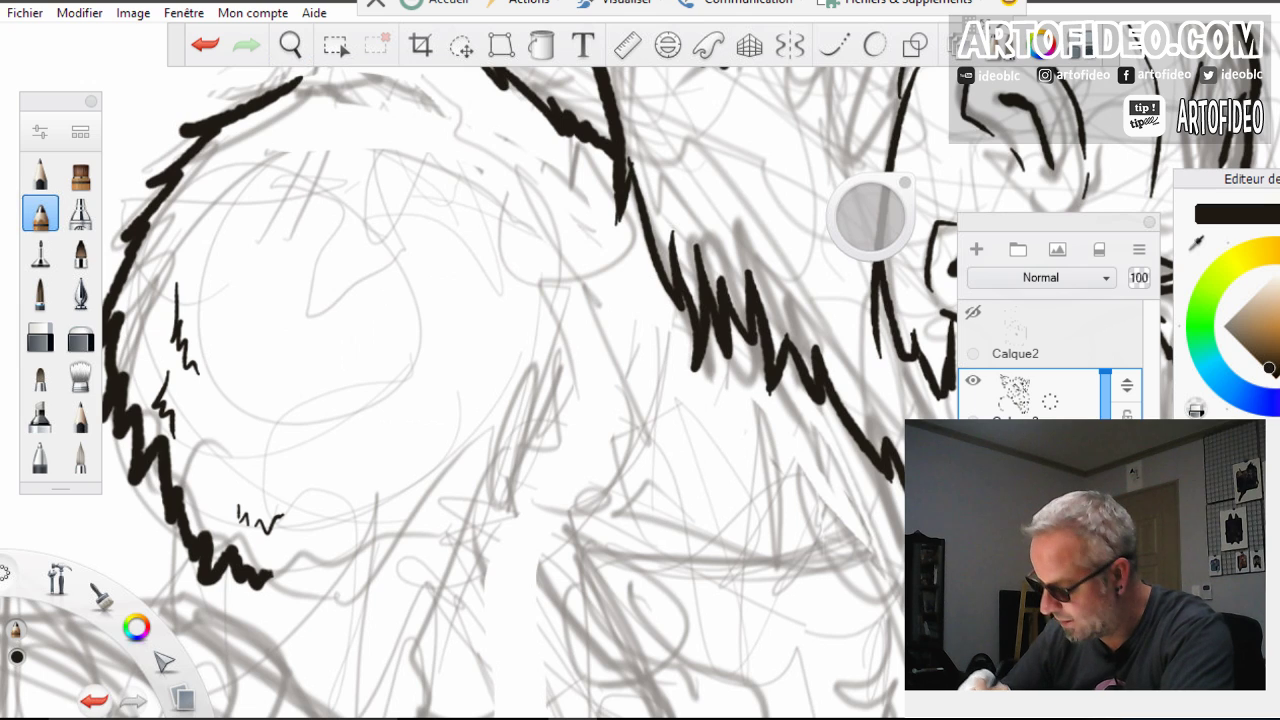
pyautogui.moveTo(576, 348)
pyautogui.mouseDown()
pyautogui.moveTo(496, 526)
pyautogui.moveTo(400, 553)
pyautogui.mouseUp()
pyautogui.moveTo(504, 426); pyautogui.dragTo(416, 500)
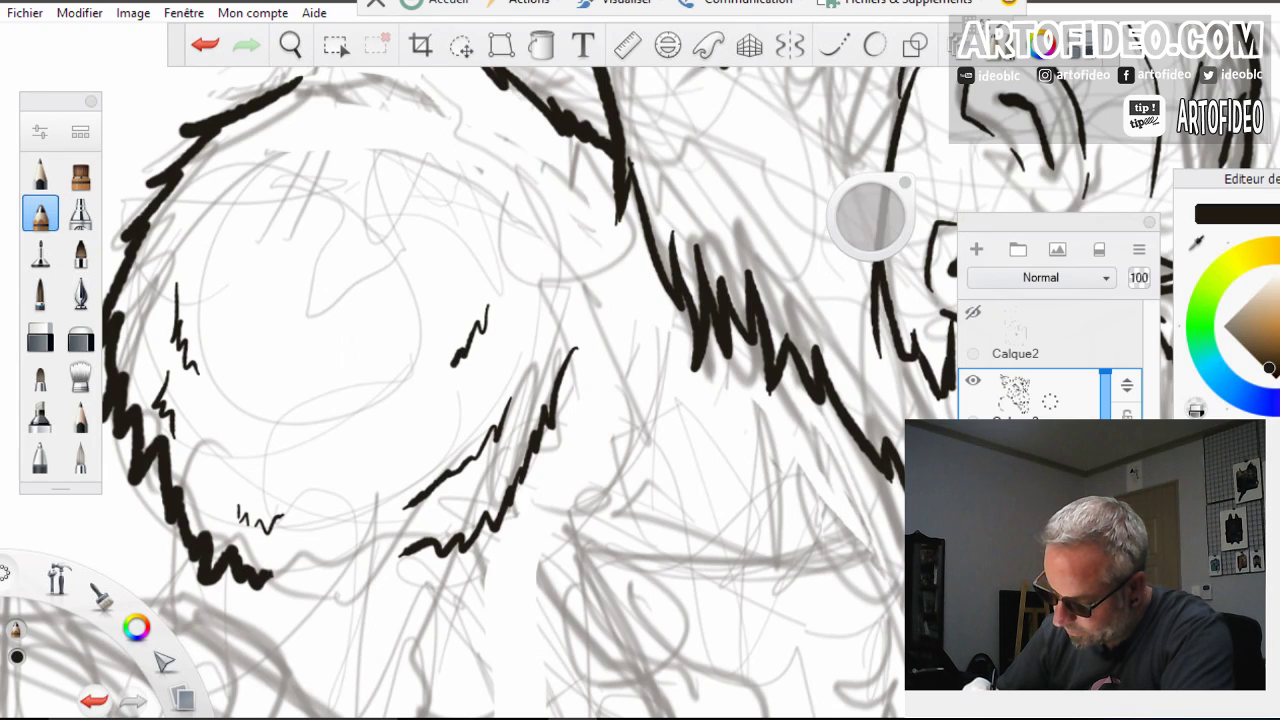
pyautogui.moveTo(452, 365); pyautogui.dragTo(401, 391)
pyautogui.moveTo(270, 580)
pyautogui.mouseDown()
pyautogui.moveTo(314, 596)
pyautogui.moveTo(410, 546)
pyautogui.mouseUp()
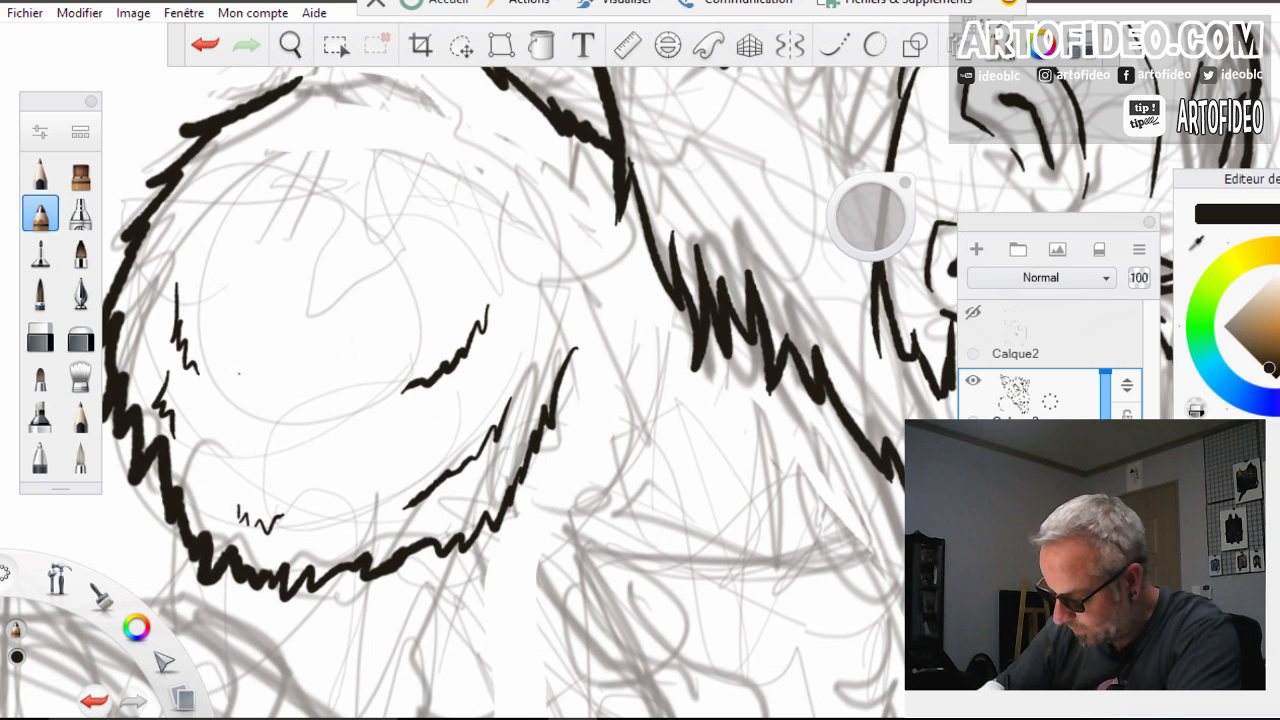
pyautogui.moveTo(262, 442); pyautogui.dragTo(308, 418)
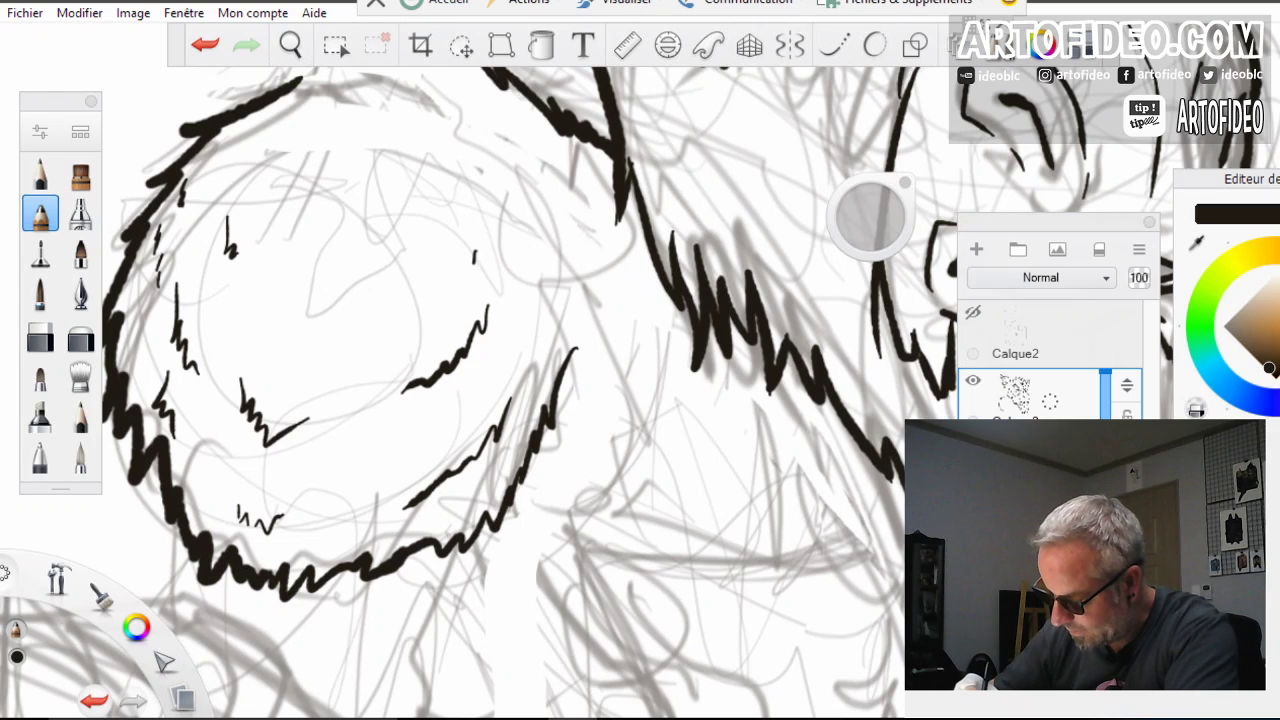
# Close the near shoulder's fur outline along its inner side up to the jaw and across its top to the neck
pyautogui.moveTo(578, 251); pyautogui.dragTo(569, 312)
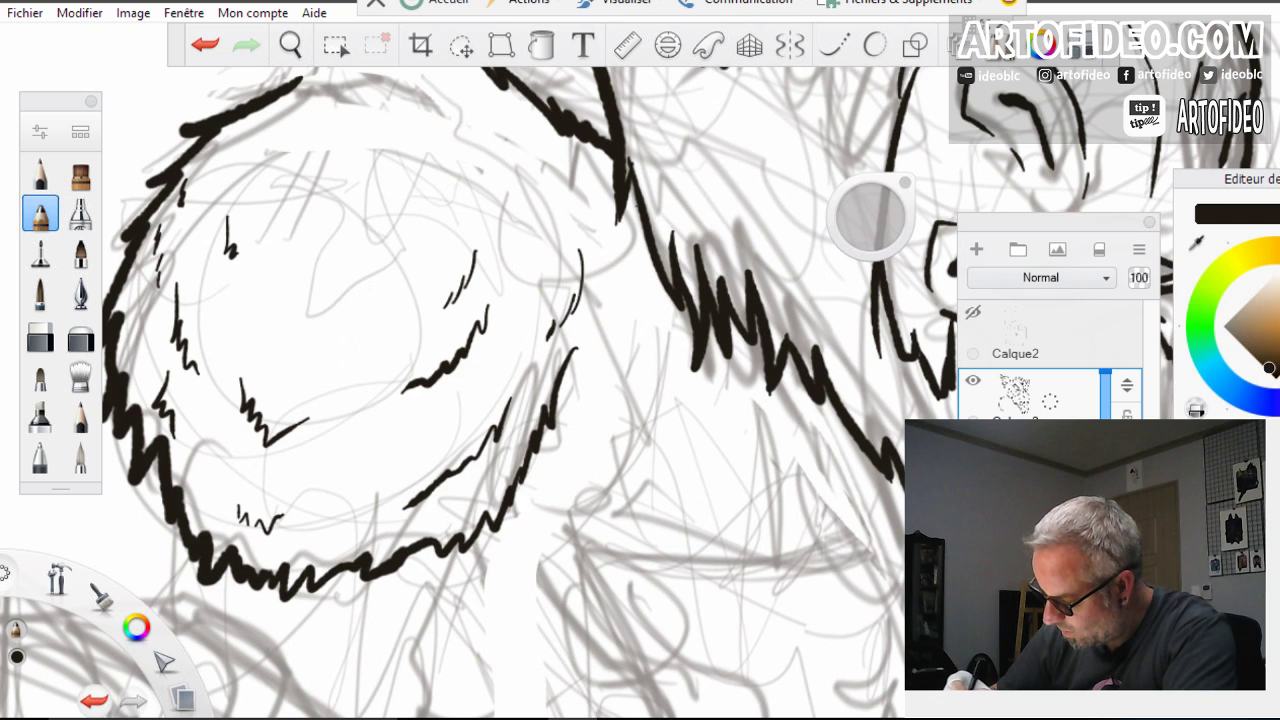
pyautogui.moveTo(630, 182)
pyautogui.mouseDown()
pyautogui.moveTo(599, 342)
pyautogui.moveTo(590, 320)
pyautogui.moveTo(563, 390)
pyautogui.mouseUp()
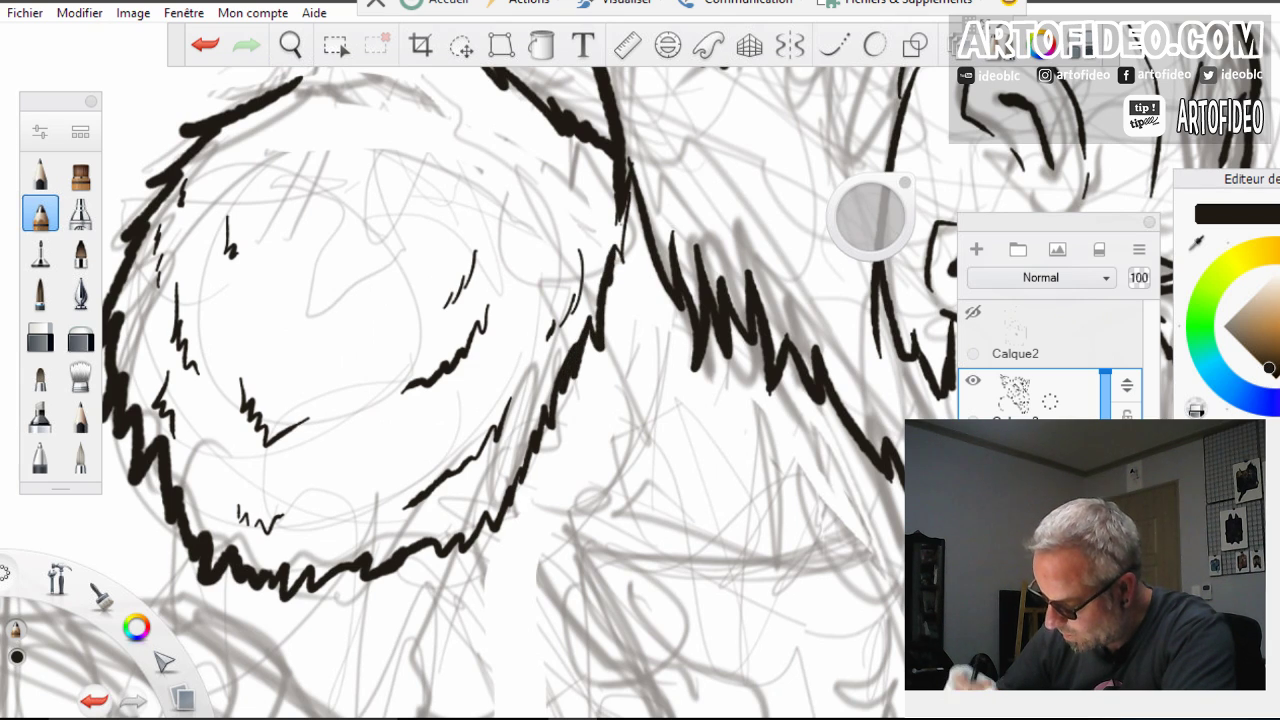
pyautogui.click(290, 45)
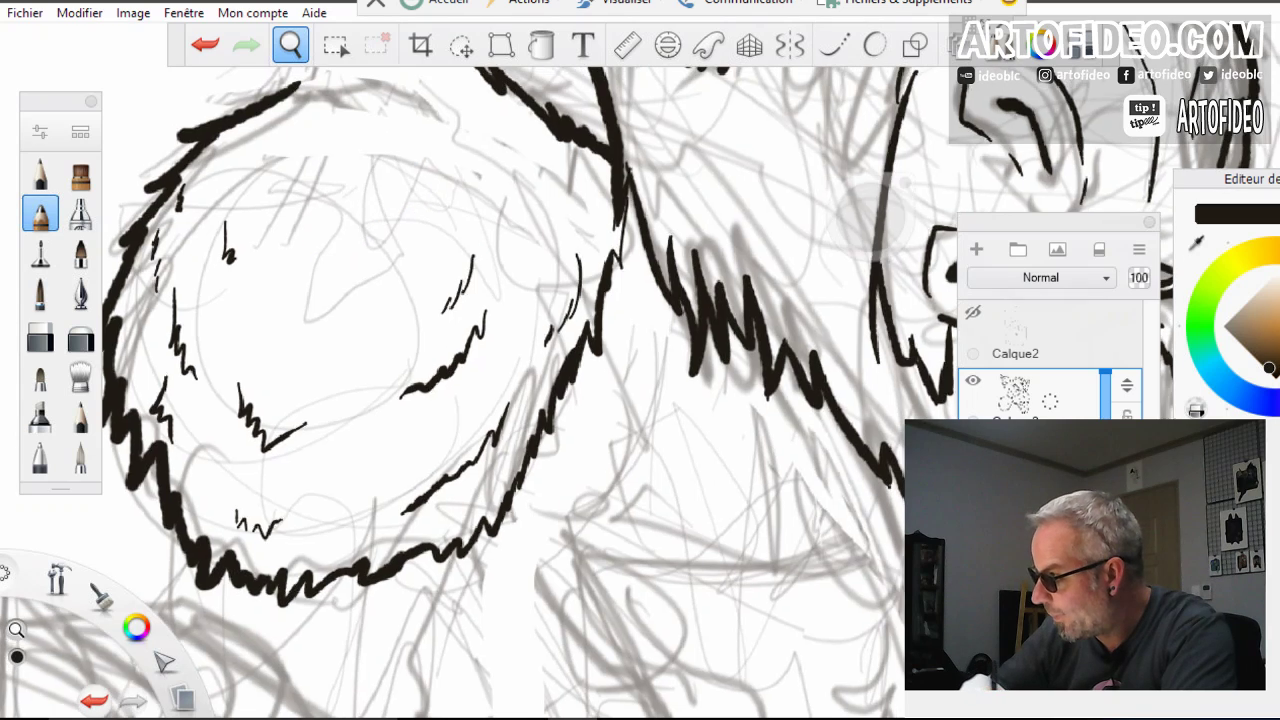
pyautogui.moveTo(480, 148)
pyautogui.mouseDown()
pyautogui.moveTo(444, 373)
pyautogui.moveTo(472, 453)
pyautogui.mouseUp()
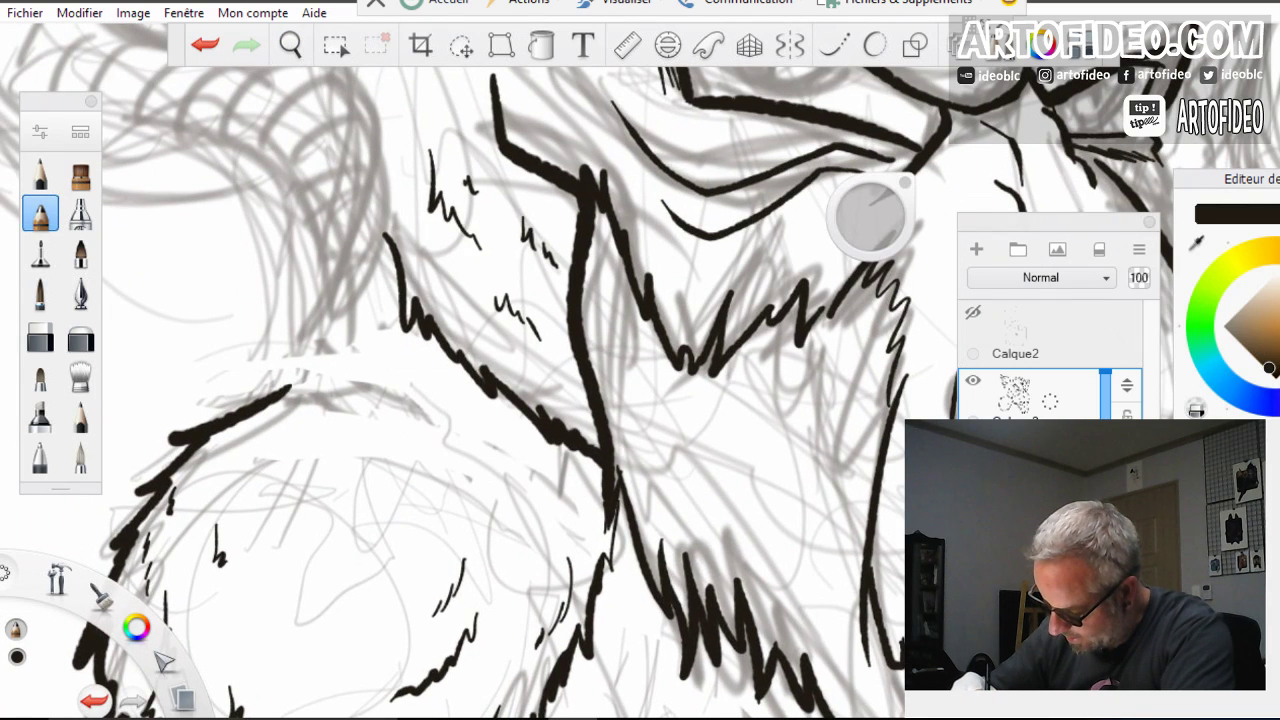
pyautogui.moveTo(442, 356)
pyautogui.mouseDown()
pyautogui.moveTo(346, 372)
pyautogui.moveTo(266, 406)
pyautogui.mouseUp()
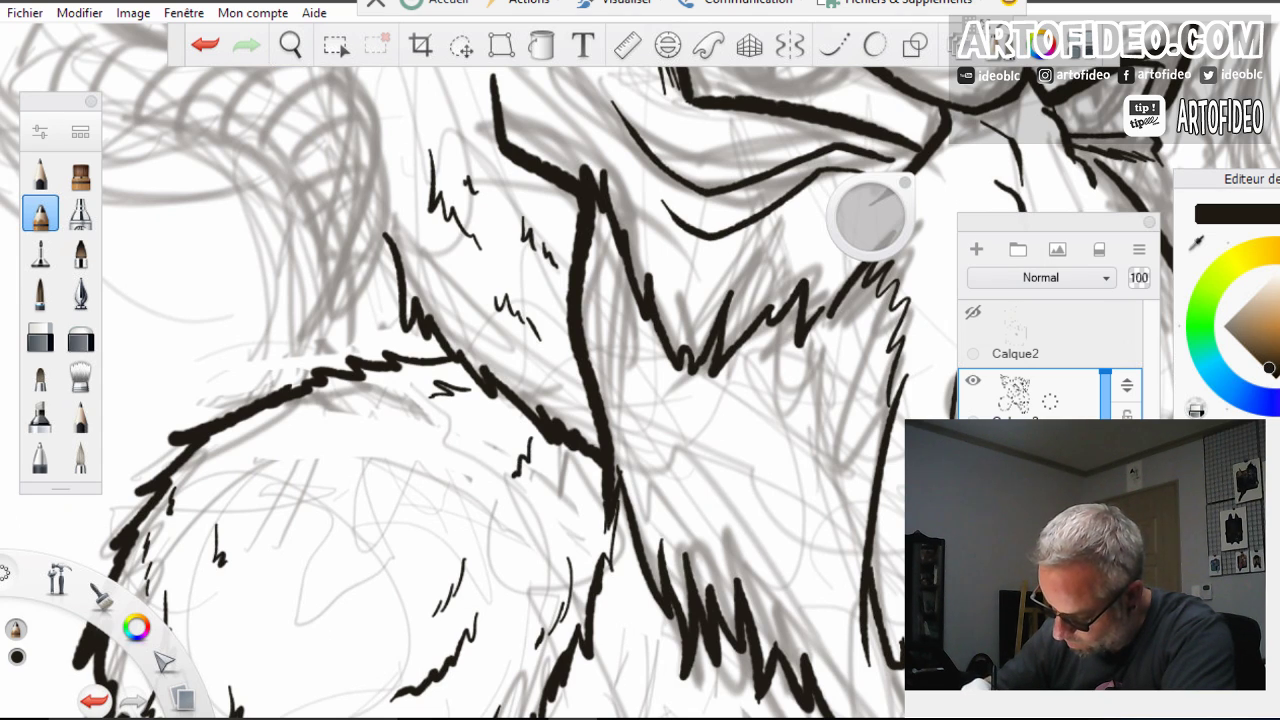
# Ink the upper arm's inner contour from the near shoulder's fur down to the elbow, with small muscle marks beside it
pyautogui.click(290, 45)
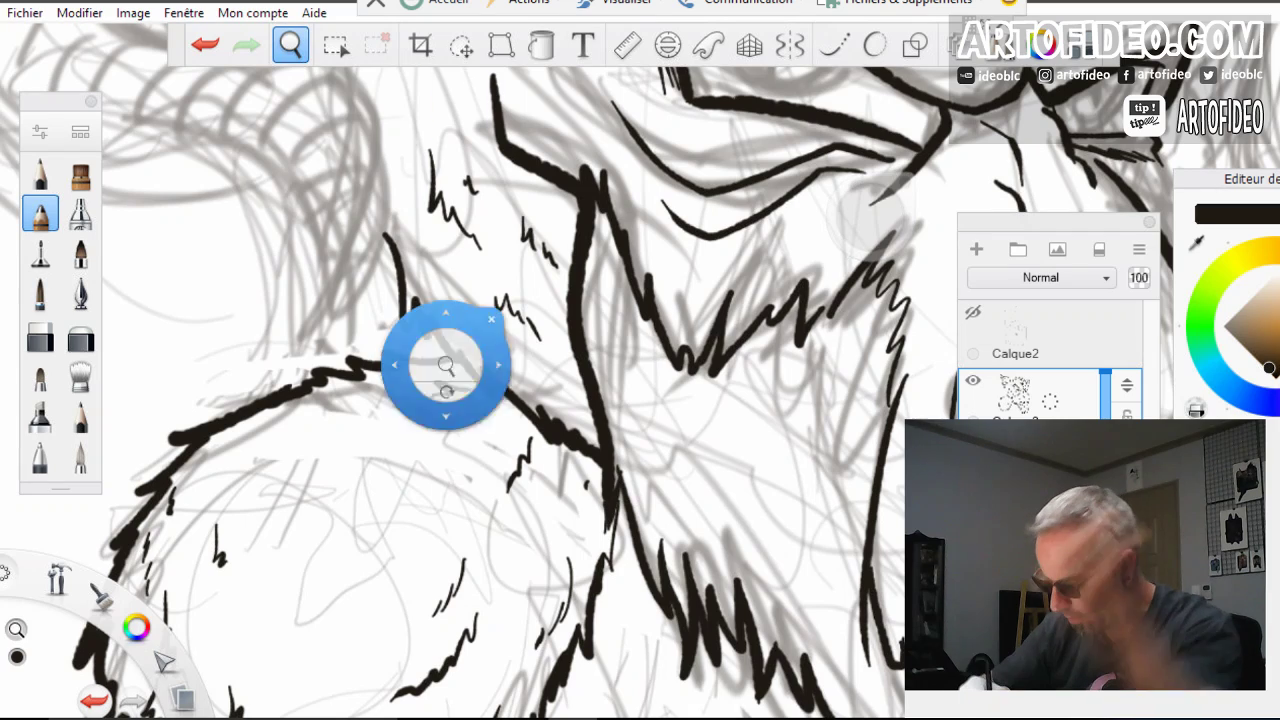
pyautogui.moveTo(478, 408)
pyautogui.mouseDown()
pyautogui.moveTo(523, 588)
pyautogui.moveTo(516, 449)
pyautogui.moveTo(553, 605)
pyautogui.moveTo(570, 457)
pyautogui.moveTo(602, 437)
pyautogui.mouseUp()
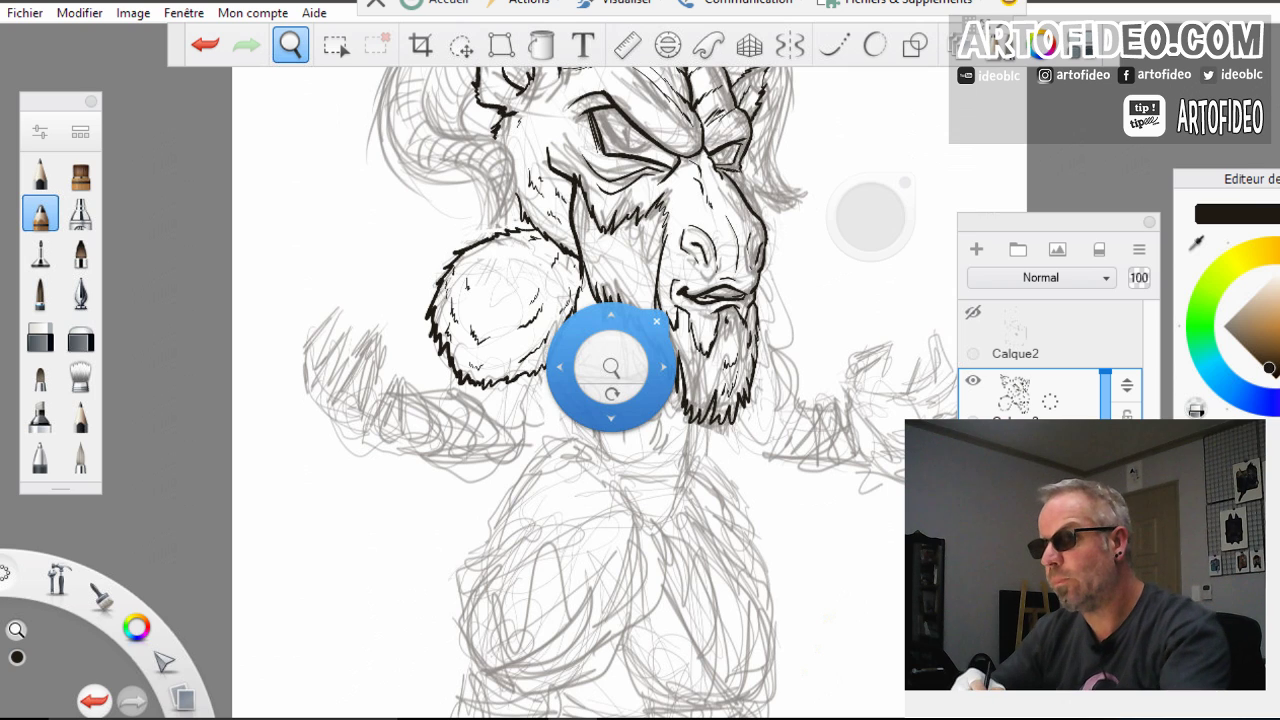
pyautogui.moveTo(612, 463); pyautogui.dragTo(616, 245)
pyautogui.moveTo(487, 359); pyautogui.dragTo(677, 434)
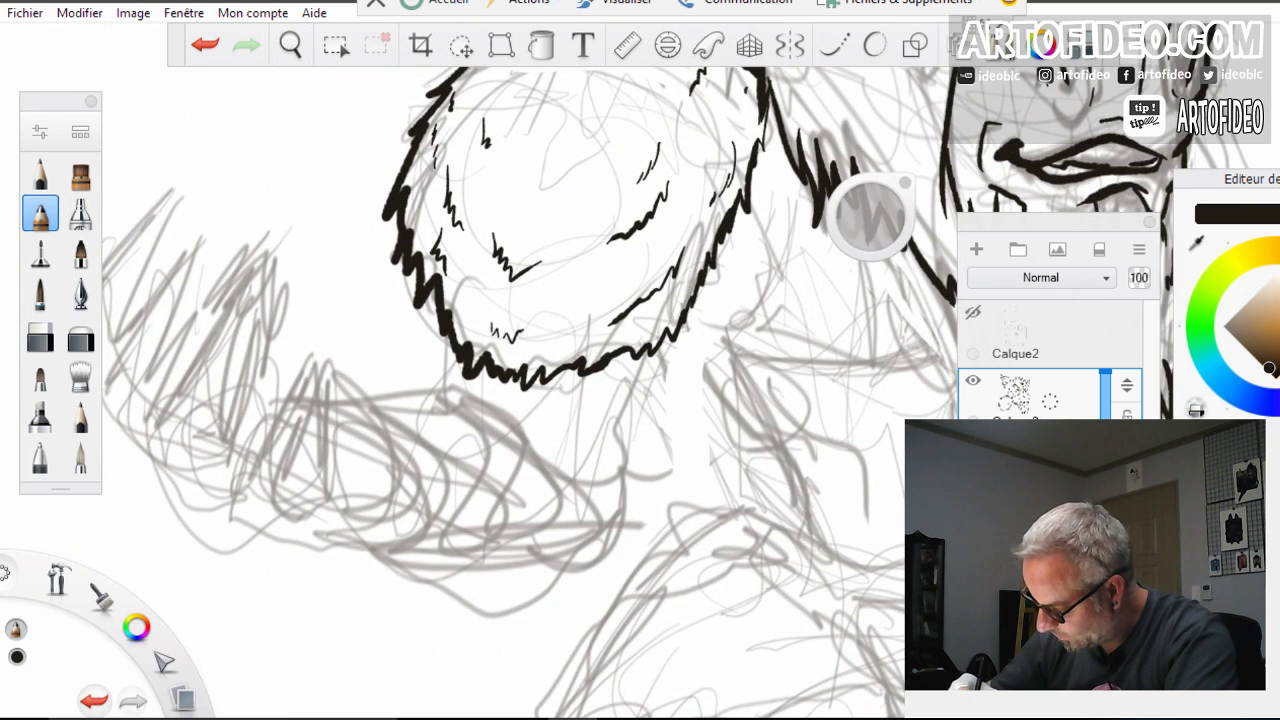
pyautogui.moveTo(601, 371); pyautogui.dragTo(574, 395)
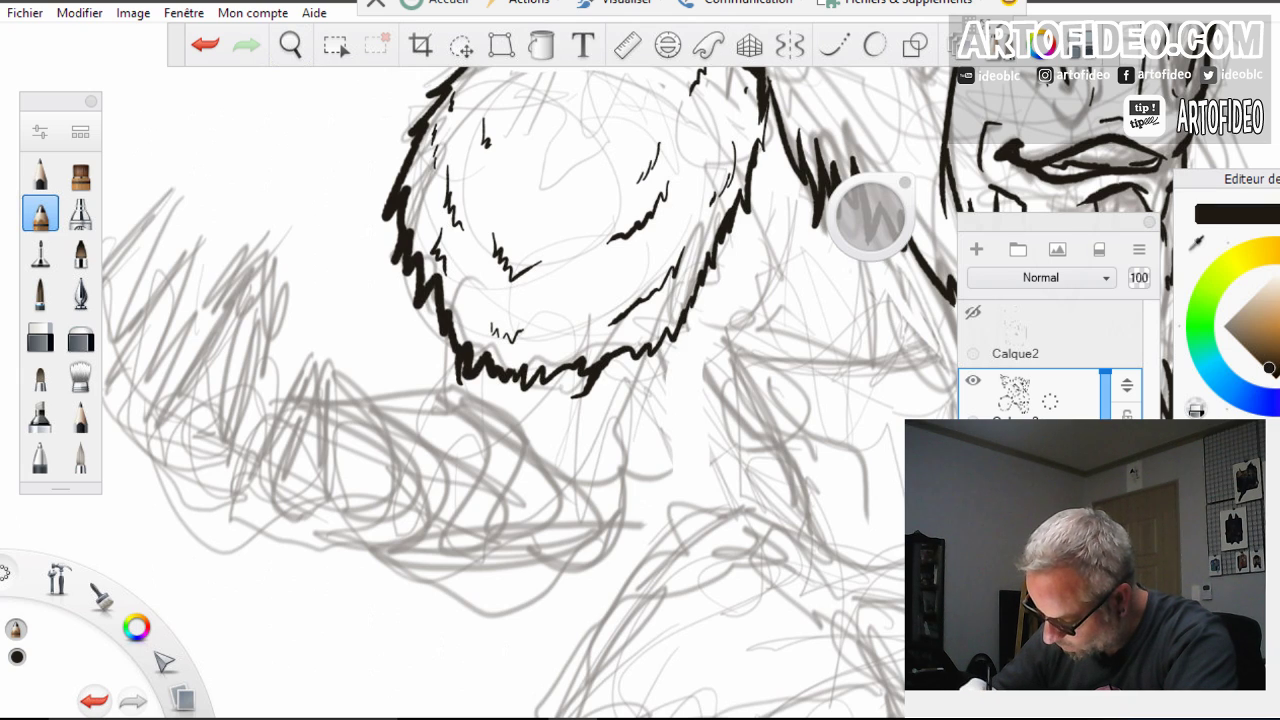
pyautogui.moveTo(646, 352); pyautogui.dragTo(622, 432)
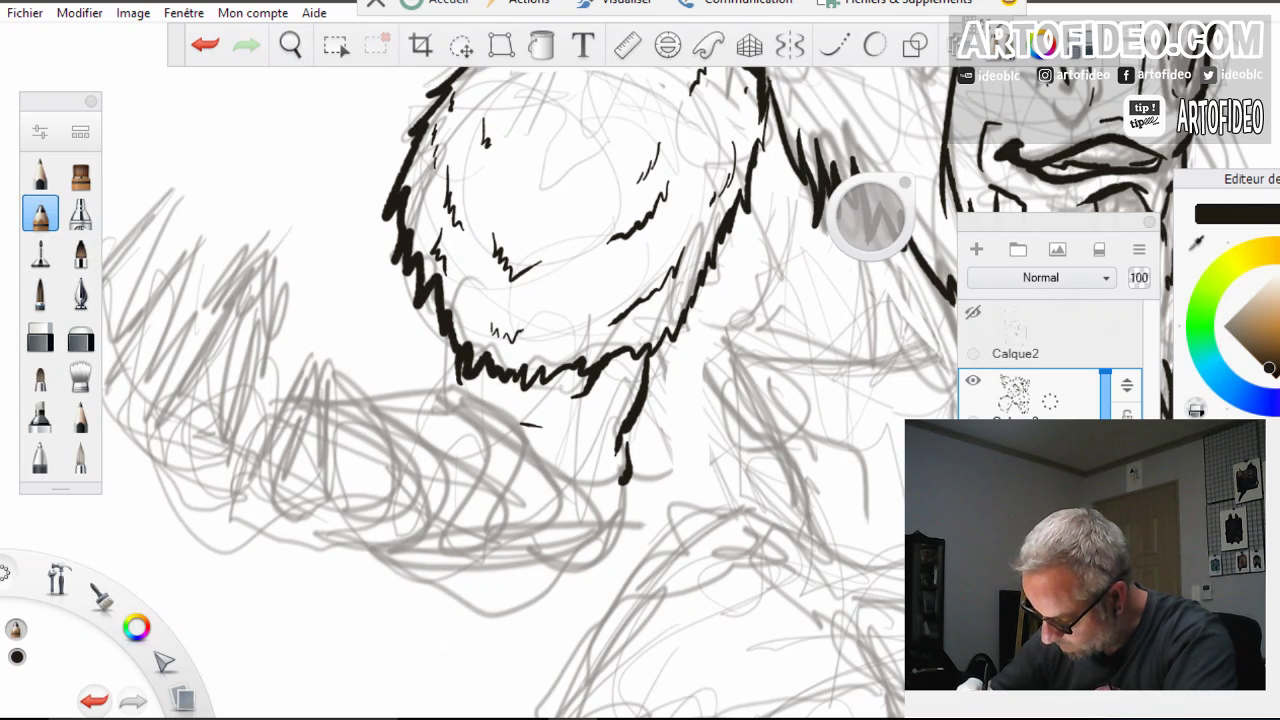
pyautogui.moveTo(622, 478)
pyautogui.mouseDown()
pyautogui.moveTo(605, 528)
pyautogui.moveTo(583, 545)
pyautogui.mouseUp()
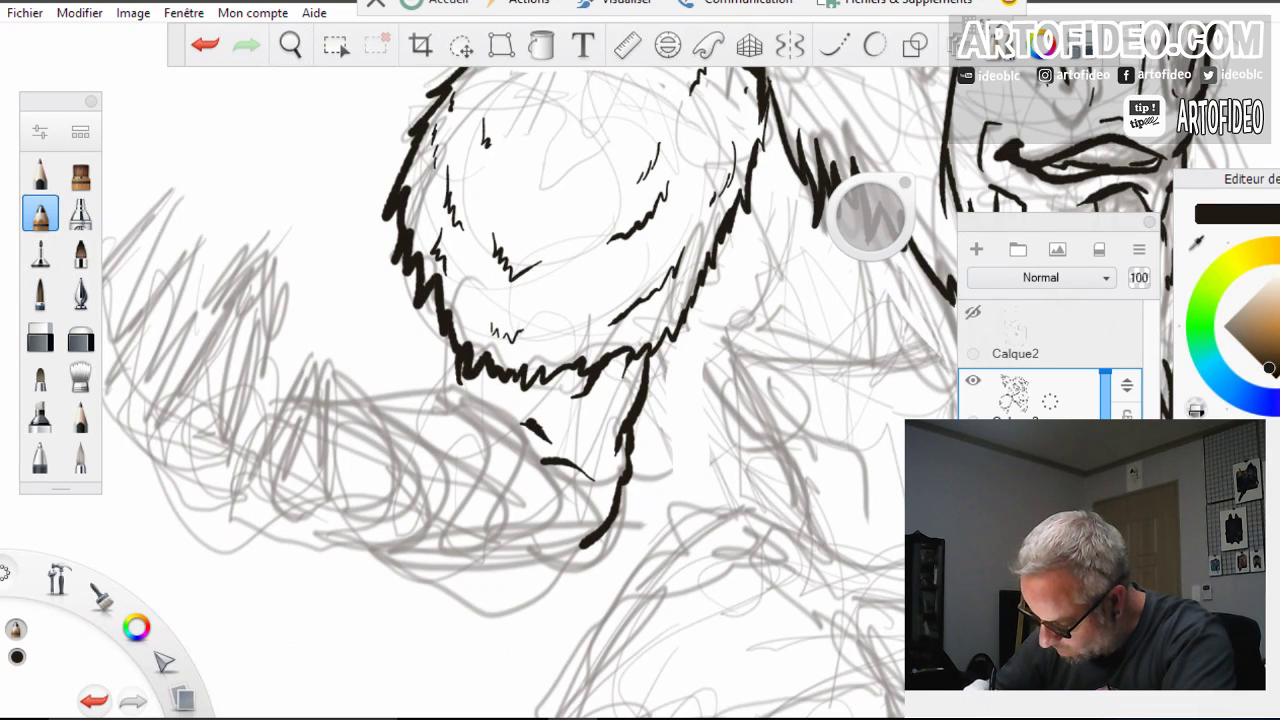
# Ink the curved crease between upper arm and forearm, extend it along the forearm's upper edge, and join it to the shoulder
pyautogui.moveTo(508, 414); pyautogui.dragTo(532, 430)
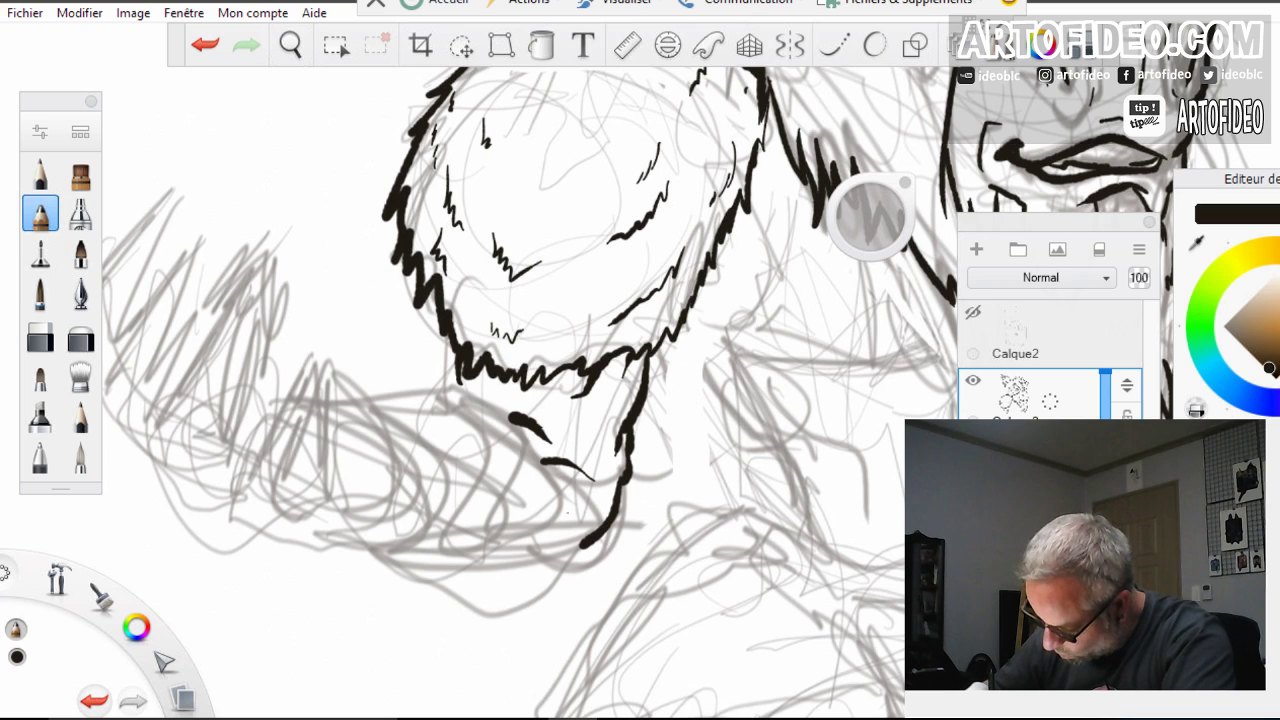
pyautogui.moveTo(443, 388)
pyautogui.mouseDown()
pyautogui.moveTo(484, 404)
pyautogui.moveTo(556, 488)
pyautogui.moveTo(568, 548)
pyautogui.mouseUp()
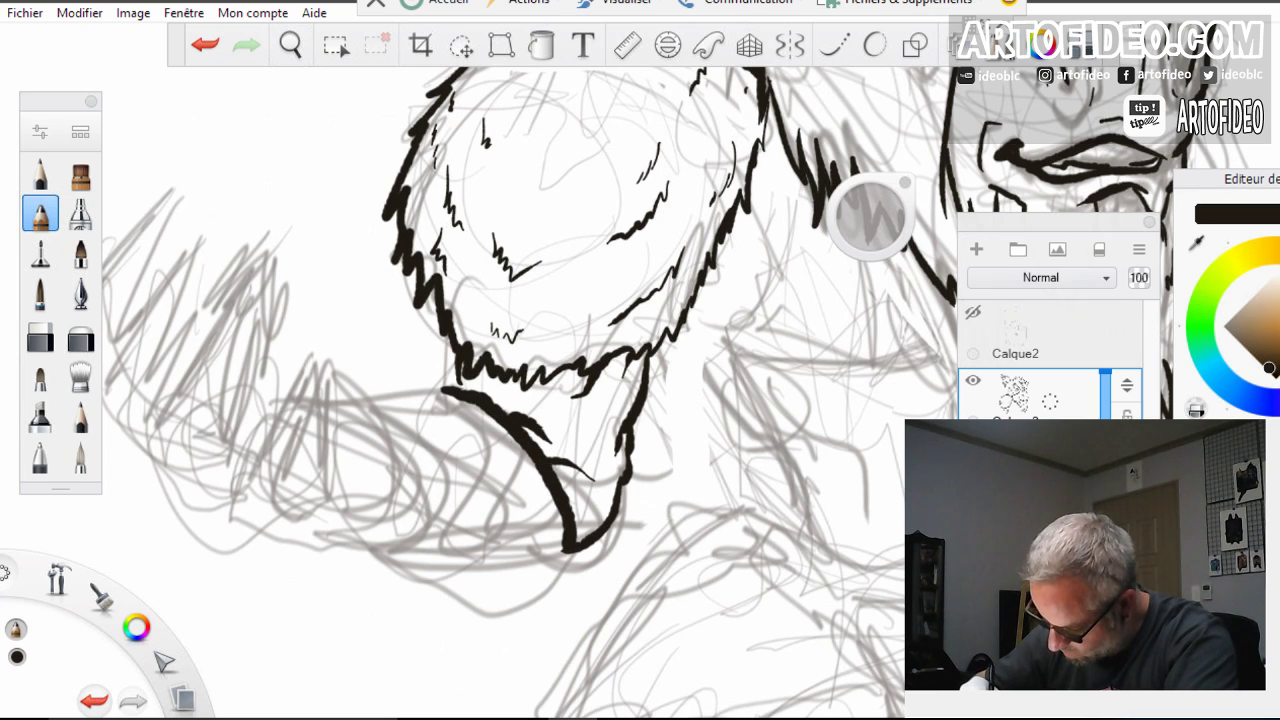
pyautogui.moveTo(460, 389); pyautogui.dragTo(358, 397)
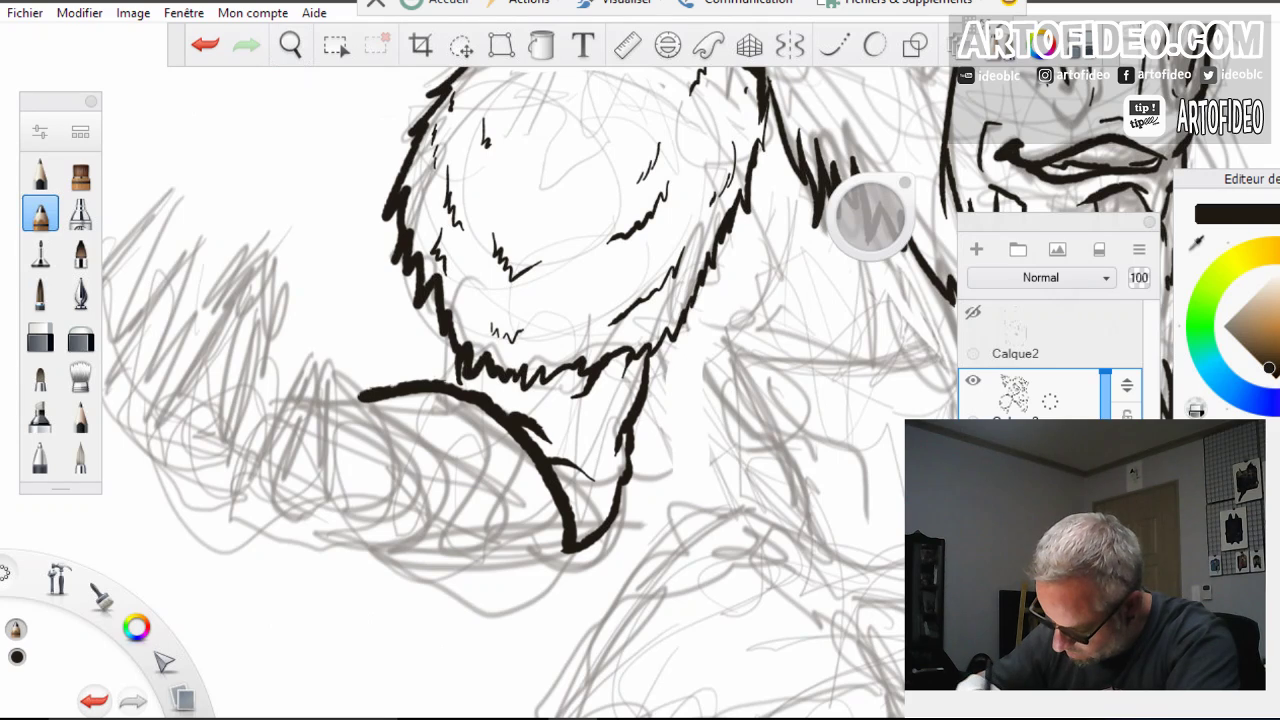
pyautogui.moveTo(460, 390)
pyautogui.mouseDown()
pyautogui.moveTo(450, 352)
pyautogui.moveTo(450, 382)
pyautogui.mouseUp()
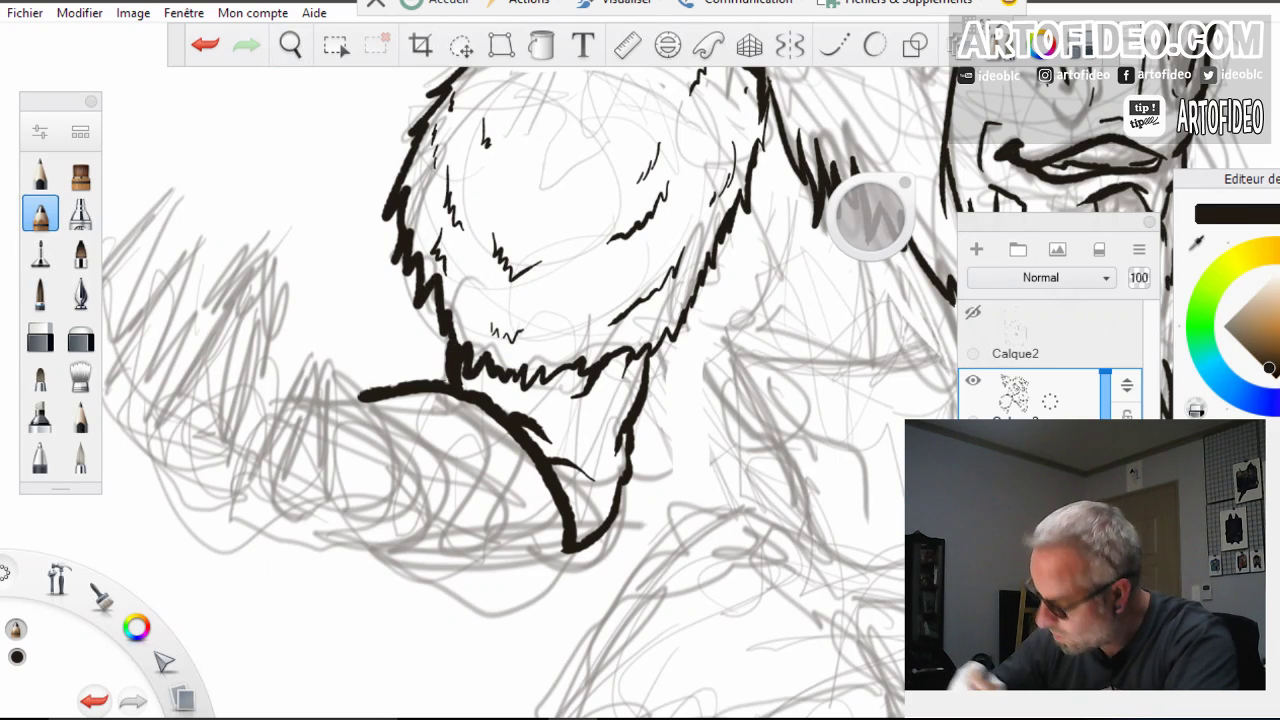
# Ink two short side lines for the waist and a rounded V-shaped contour beneath them where the lower torso meets the thighs
pyautogui.click(290, 45)
pyautogui.moveTo(484, 423); pyautogui.dragTo(662, 563)
pyautogui.scroll(-5, 662, 563)
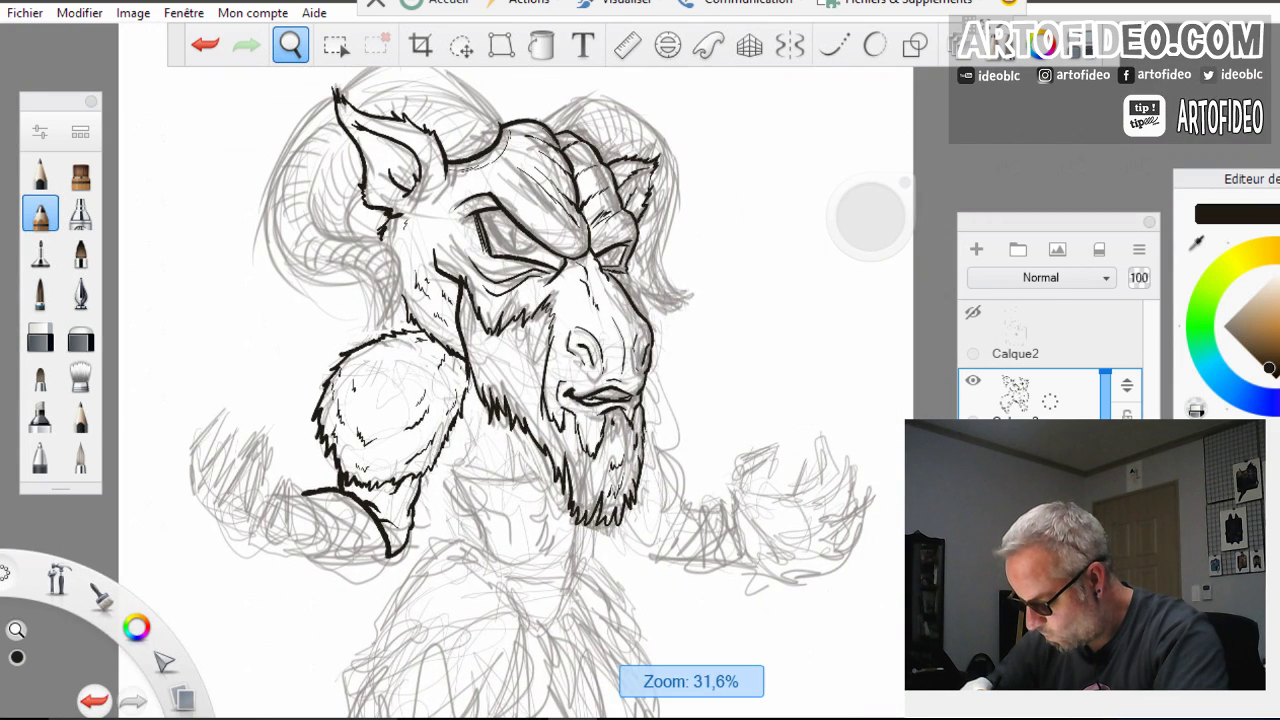
pyautogui.moveTo(575, 507); pyautogui.dragTo(521, 477)
pyautogui.moveTo(622, 568)
pyautogui.mouseDown()
pyautogui.moveTo(608, 568)
pyautogui.moveTo(639, 598)
pyautogui.moveTo(660, 382)
pyautogui.mouseUp()
pyautogui.scroll(6, 657, 423)
pyautogui.moveTo(645, 498); pyautogui.dragTo(705, 456)
pyautogui.scroll(6, 860, 210)
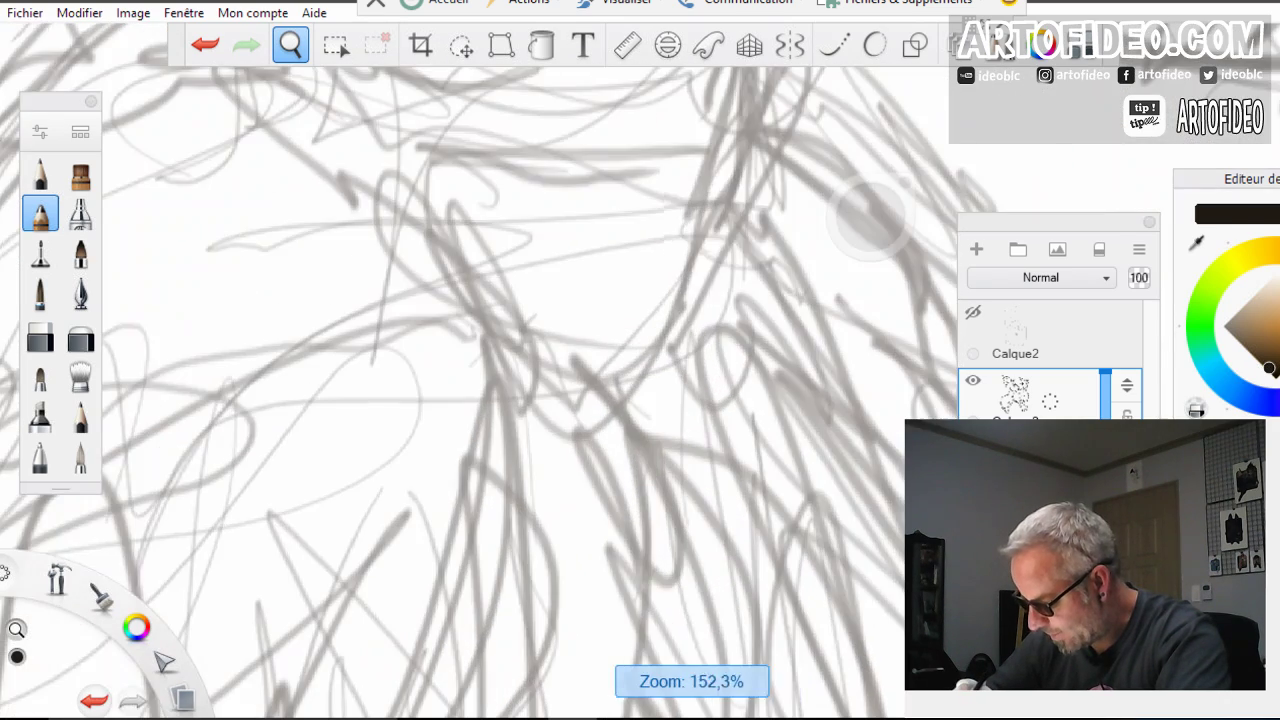
pyautogui.scroll(3, 640, 370)
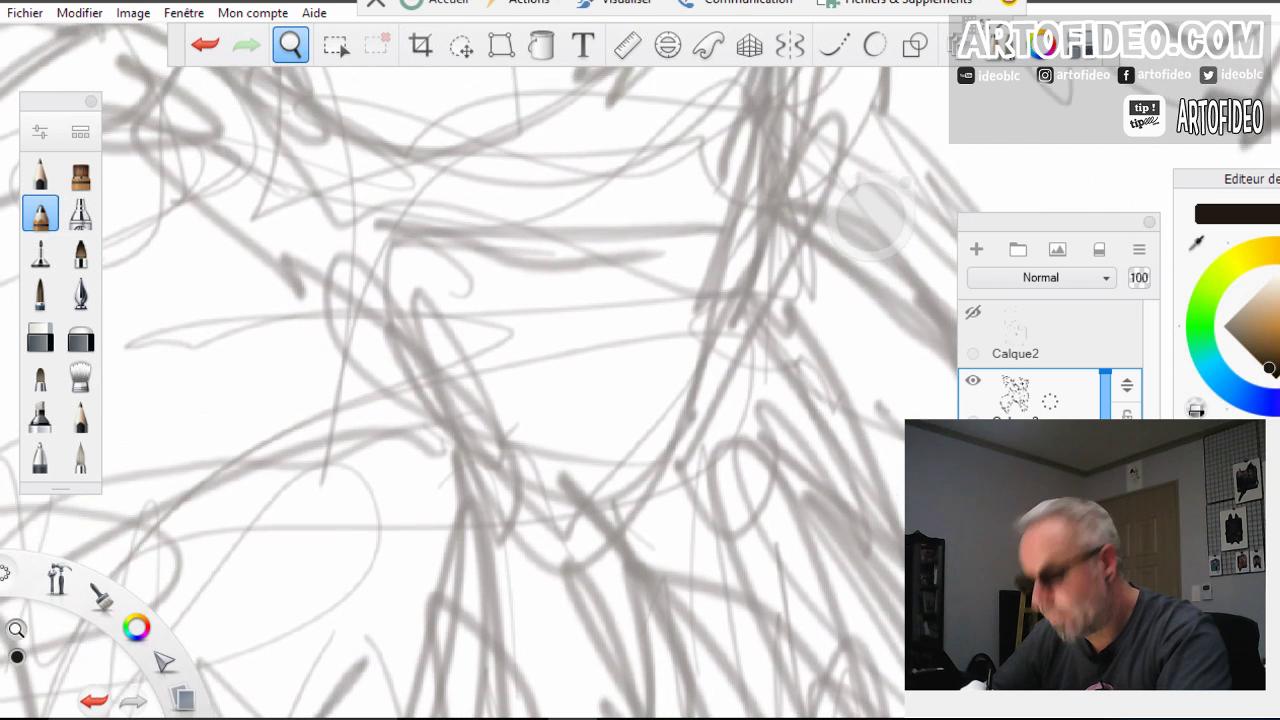
pyautogui.moveTo(658, 376); pyautogui.dragTo(654, 417)
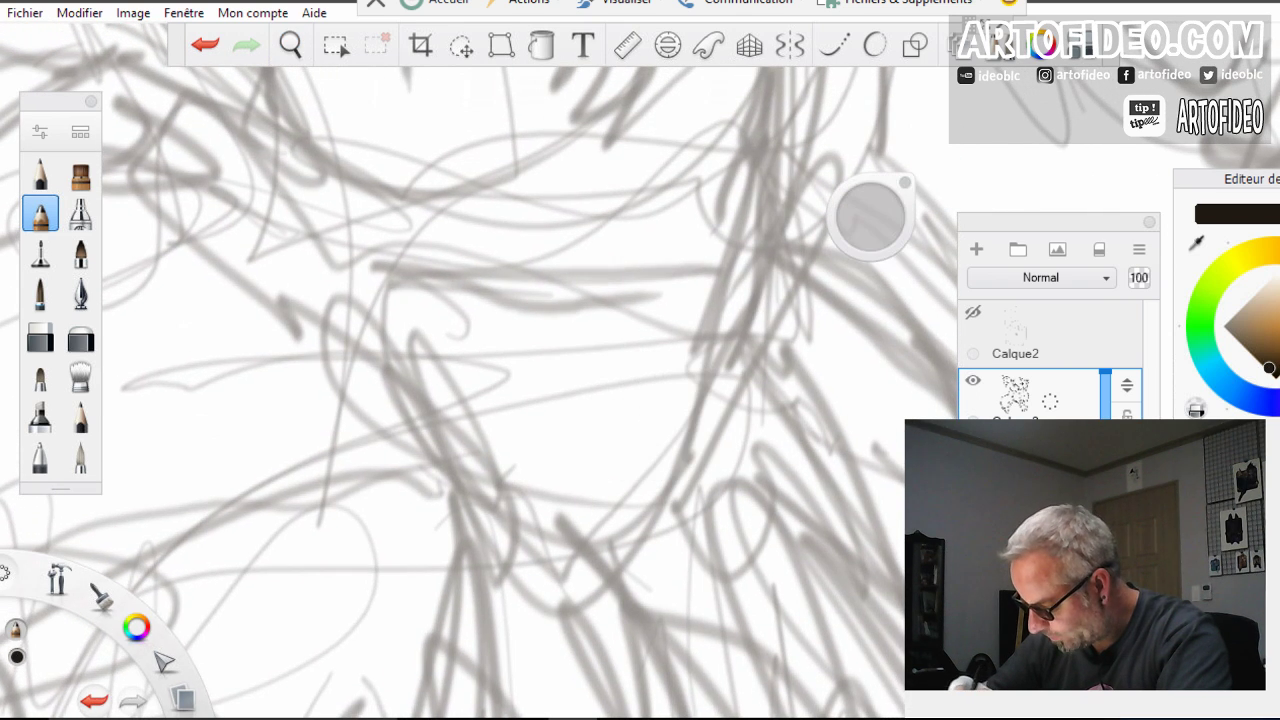
pyautogui.moveTo(696, 289); pyautogui.dragTo(700, 408)
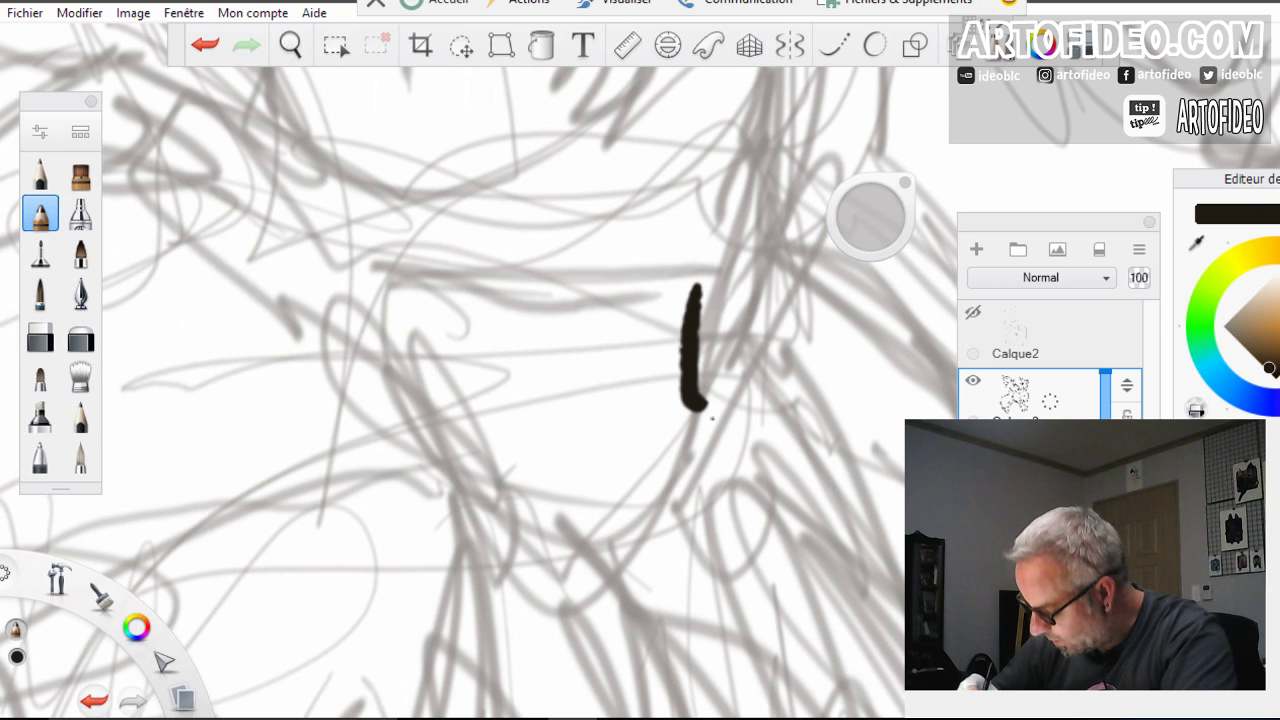
pyautogui.moveTo(724, 372)
pyautogui.mouseDown()
pyautogui.moveTo(698, 452)
pyautogui.moveTo(633, 533)
pyautogui.moveTo(555, 572)
pyautogui.mouseUp()
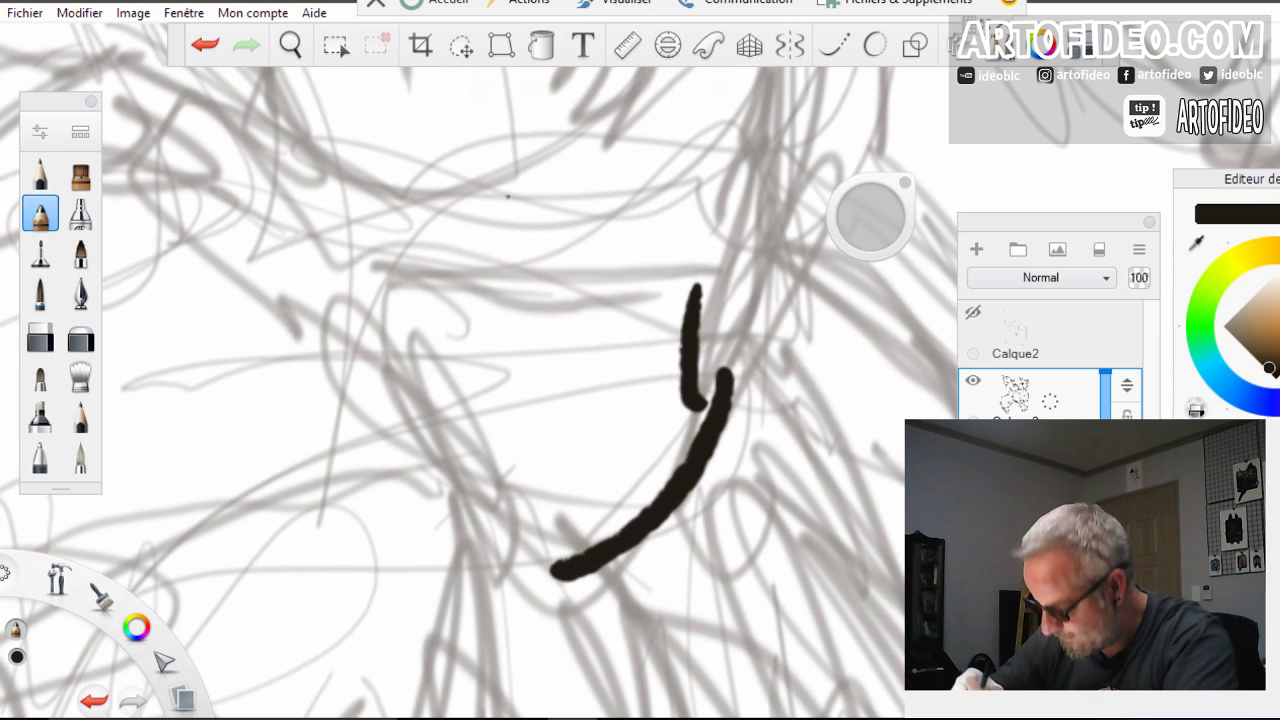
pyautogui.moveTo(420, 282)
pyautogui.mouseDown()
pyautogui.moveTo(403, 397)
pyautogui.moveTo(413, 432)
pyautogui.moveTo(558, 576)
pyautogui.mouseUp()
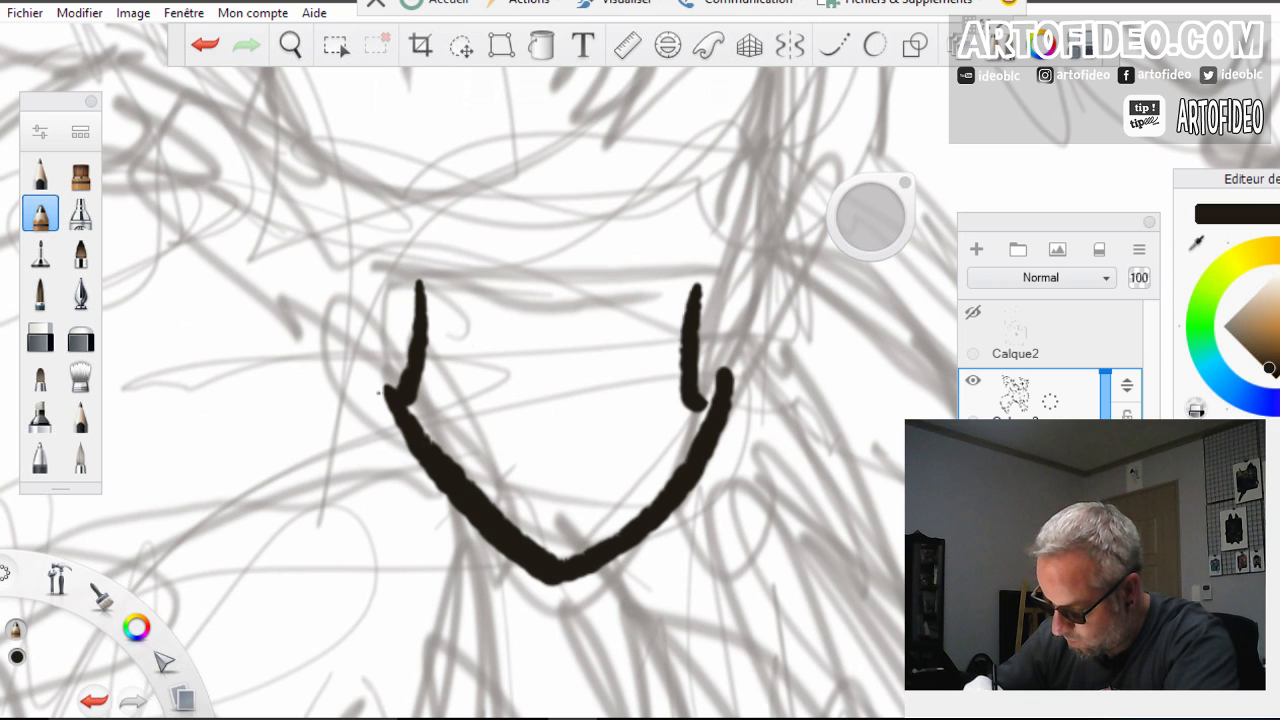
pyautogui.moveTo(372, 374); pyautogui.dragTo(410, 450)
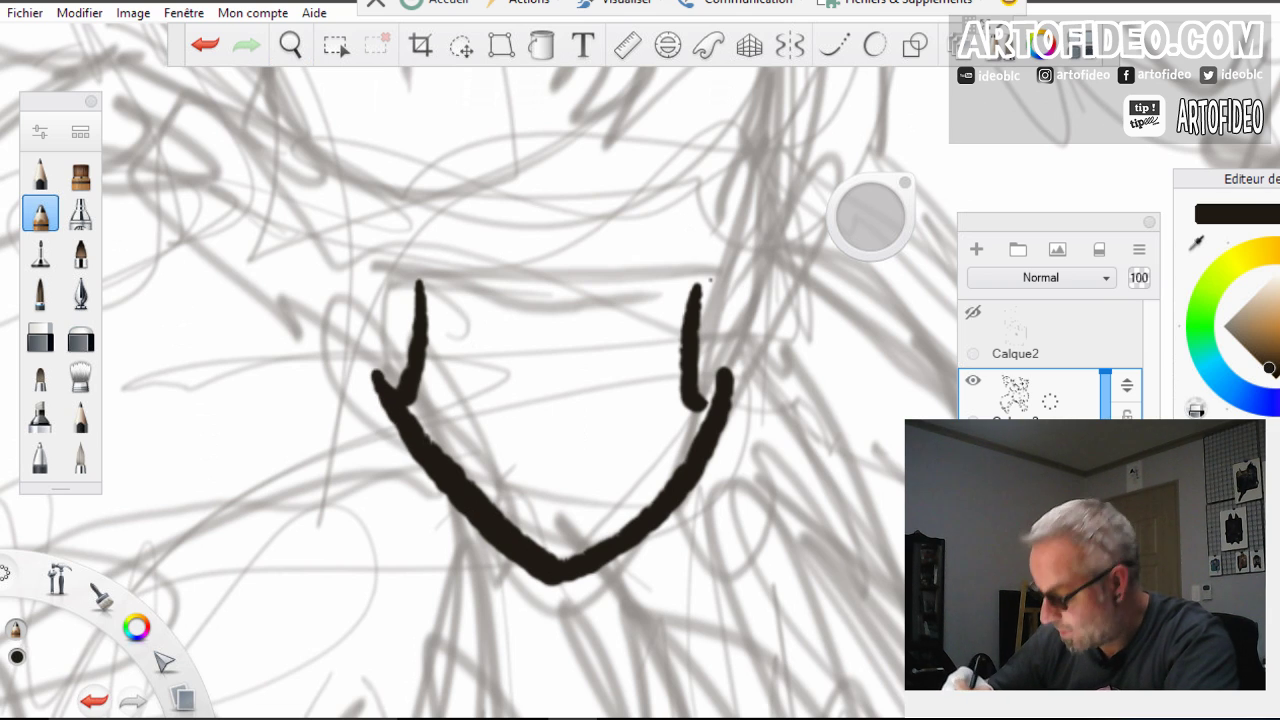
# Ink the belt buckle's slightly sagging upper edge and a short slanted belt line at each of its upper corners
pyautogui.moveTo(722, 272)
pyautogui.mouseDown()
pyautogui.moveTo(559, 276)
pyautogui.moveTo(397, 253)
pyautogui.moveTo(372, 272)
pyautogui.mouseUp()
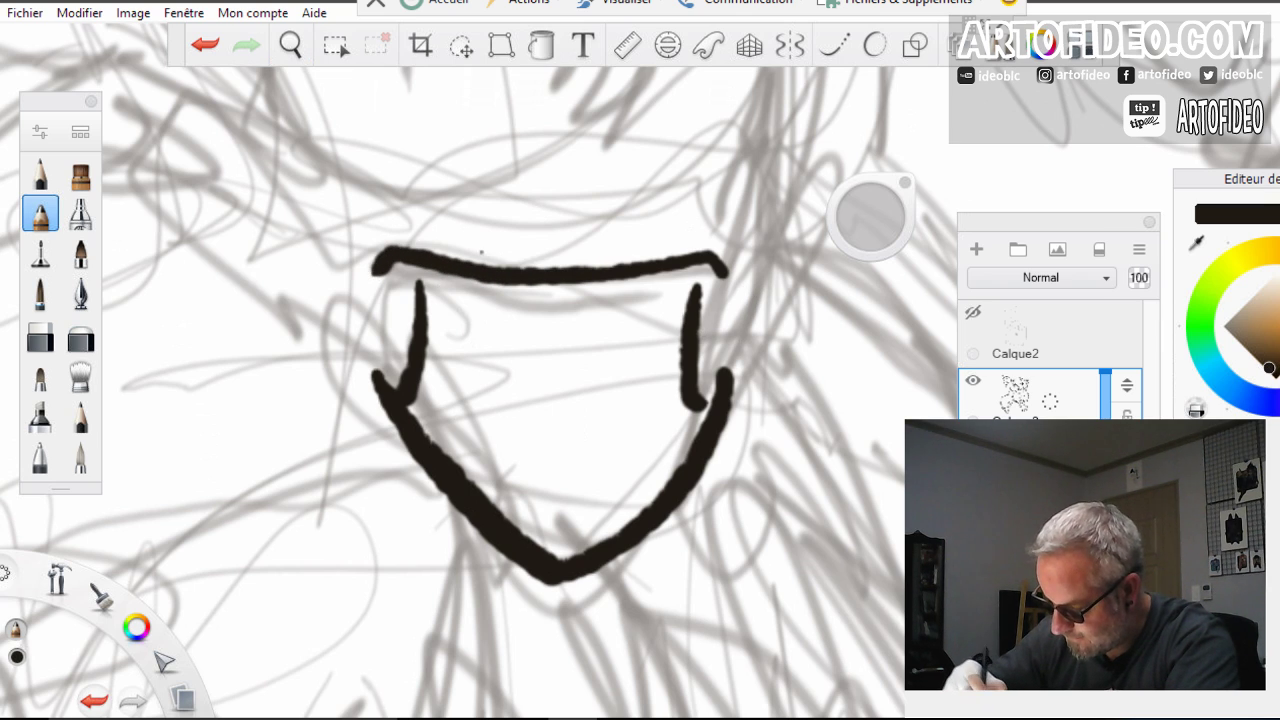
pyautogui.moveTo(420, 290); pyautogui.dragTo(322, 243)
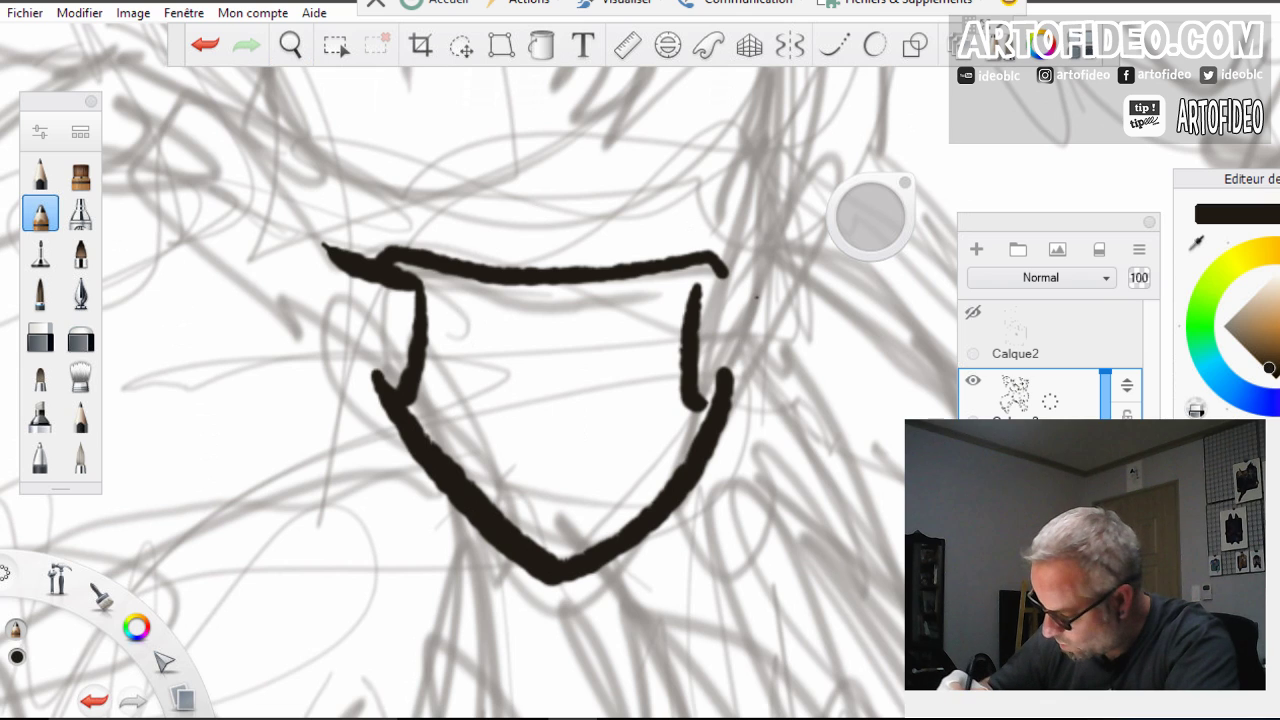
pyautogui.moveTo(696, 290); pyautogui.dragTo(752, 260)
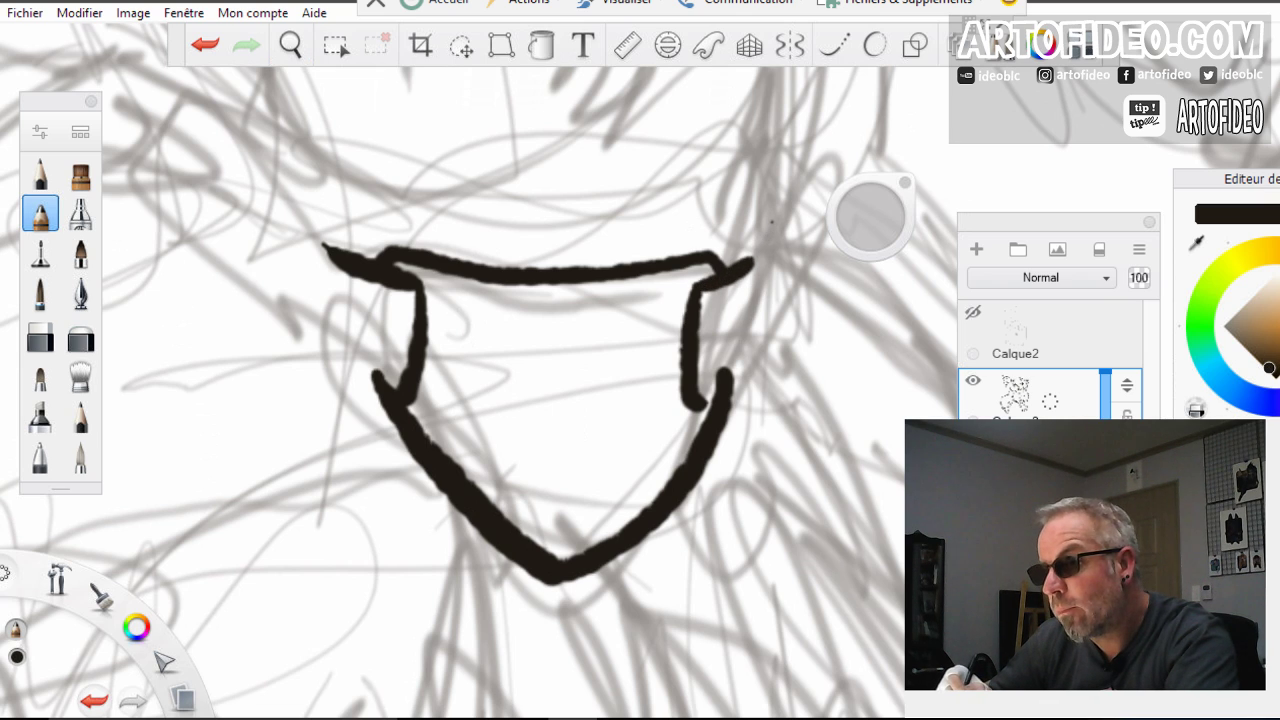
# Ink the curved belt end beside the buckle, redrawing its outer edge down to the lower corner and extending its upper line
pyautogui.moveTo(770, 230)
pyautogui.mouseDown()
pyautogui.moveTo(784, 254)
pyautogui.moveTo(784, 340)
pyautogui.moveTo(732, 390)
pyautogui.mouseUp()
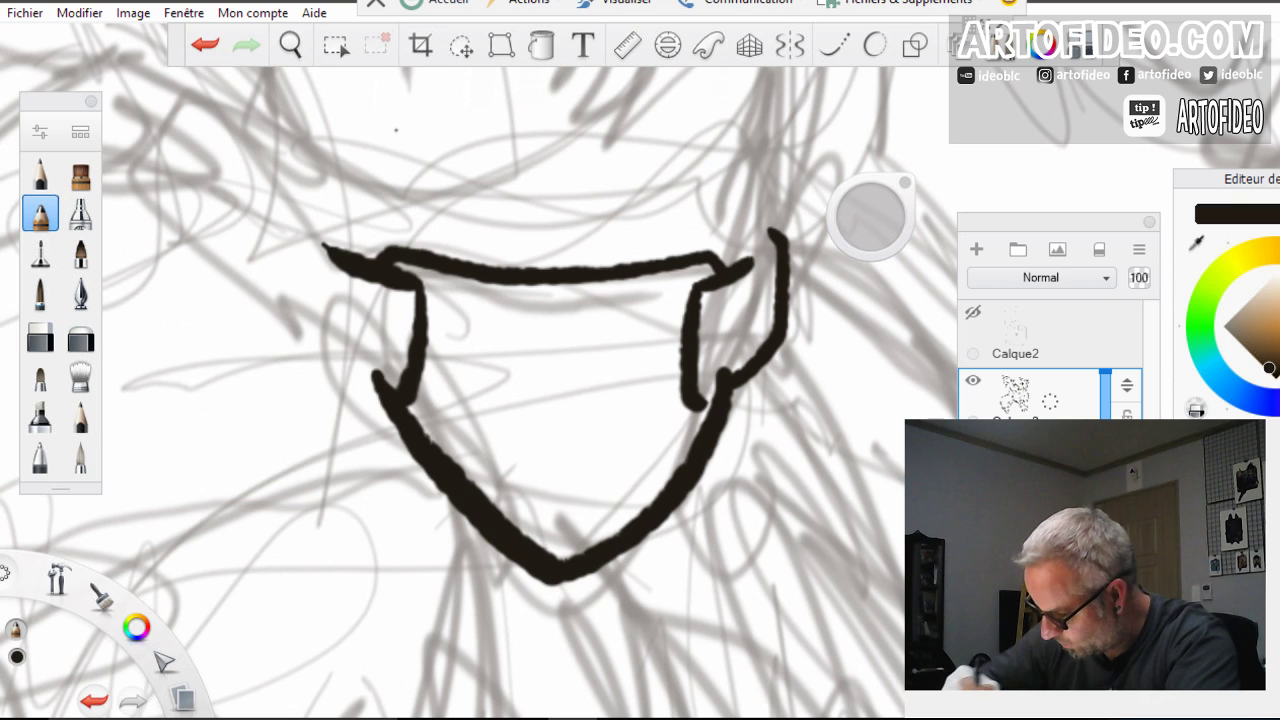
pyautogui.hotkey('ctrl', 'z')
pyautogui.moveTo(768, 212)
pyautogui.mouseDown()
pyautogui.moveTo(790, 284)
pyautogui.moveTo(752, 352)
pyautogui.moveTo(688, 410)
pyautogui.mouseUp()
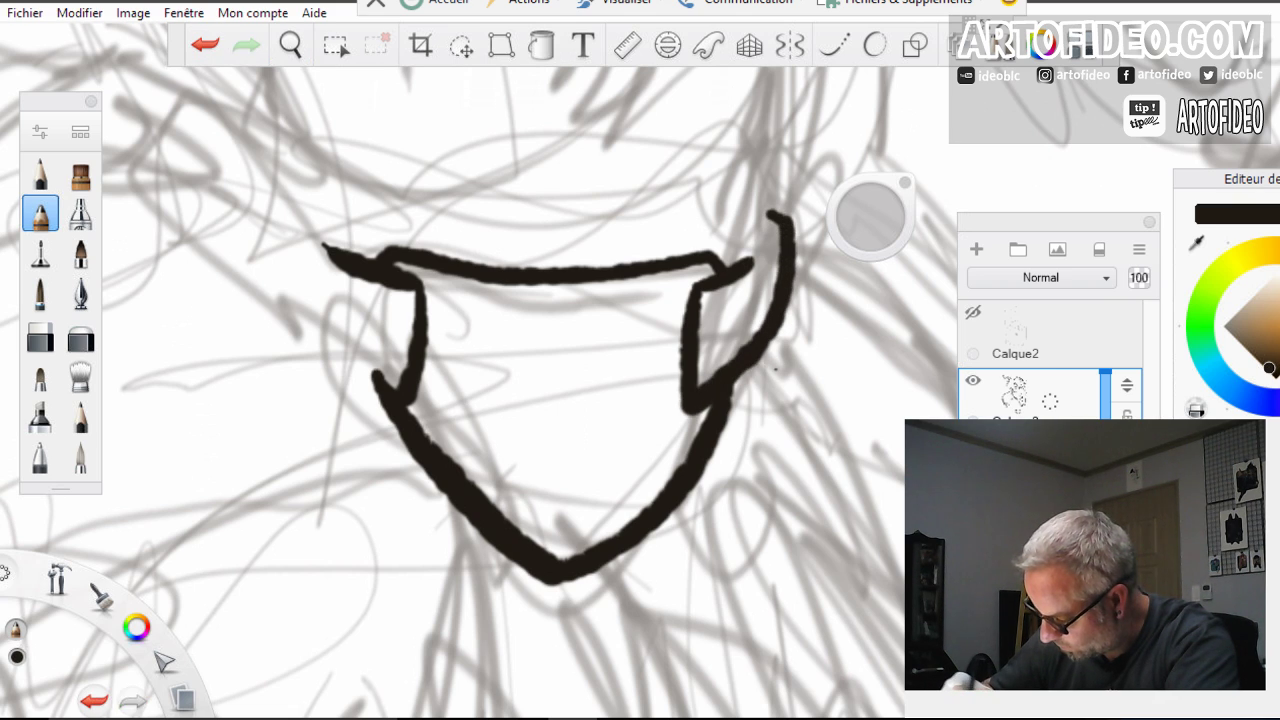
pyautogui.moveTo(765, 232); pyautogui.dragTo(725, 266)
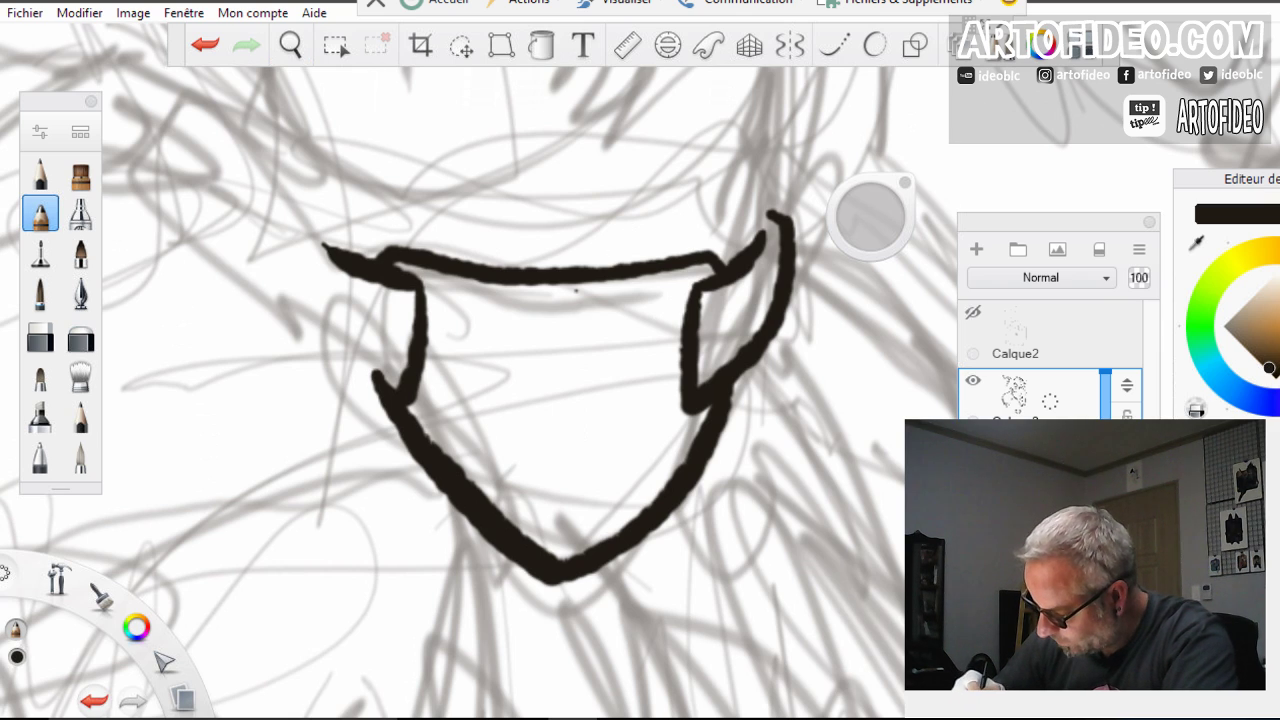
# Ink a small horizontal oval in the middle of the buckle with the ellipse guide
pyautogui.click(668, 45)
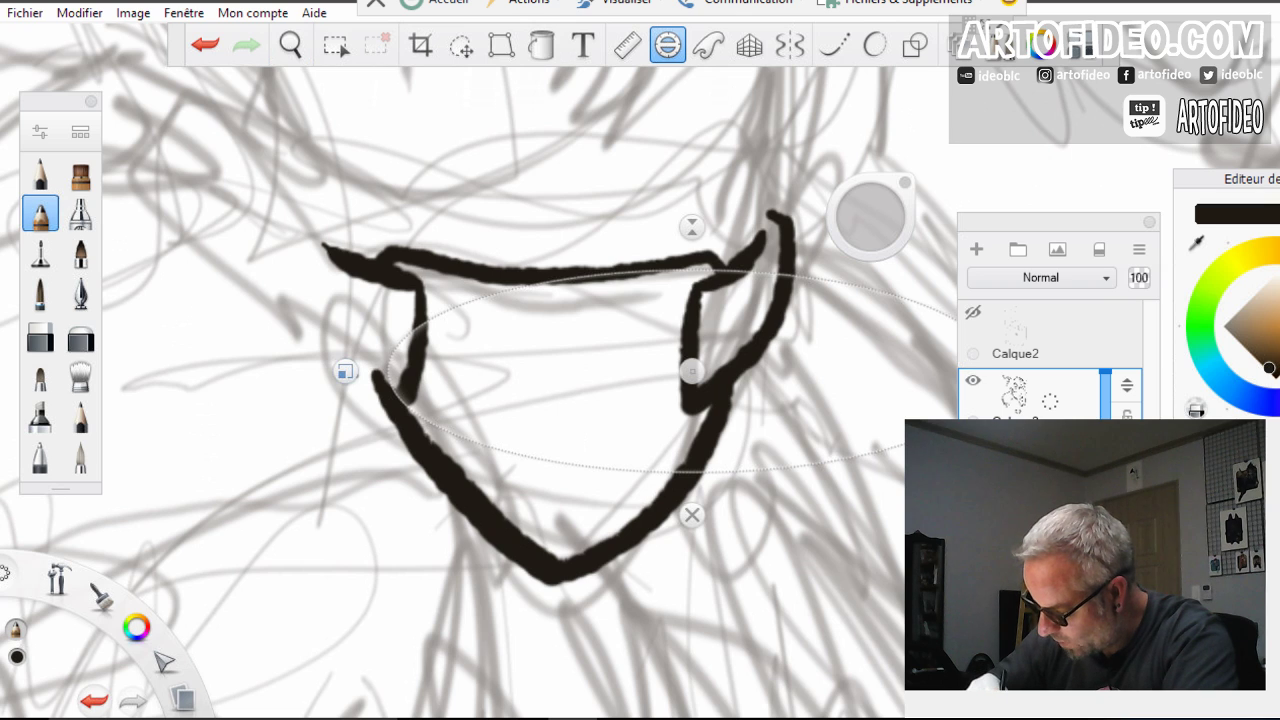
pyautogui.moveTo(345, 371); pyautogui.dragTo(593, 371)
pyautogui.moveTo(692, 371); pyautogui.dragTo(568, 358)
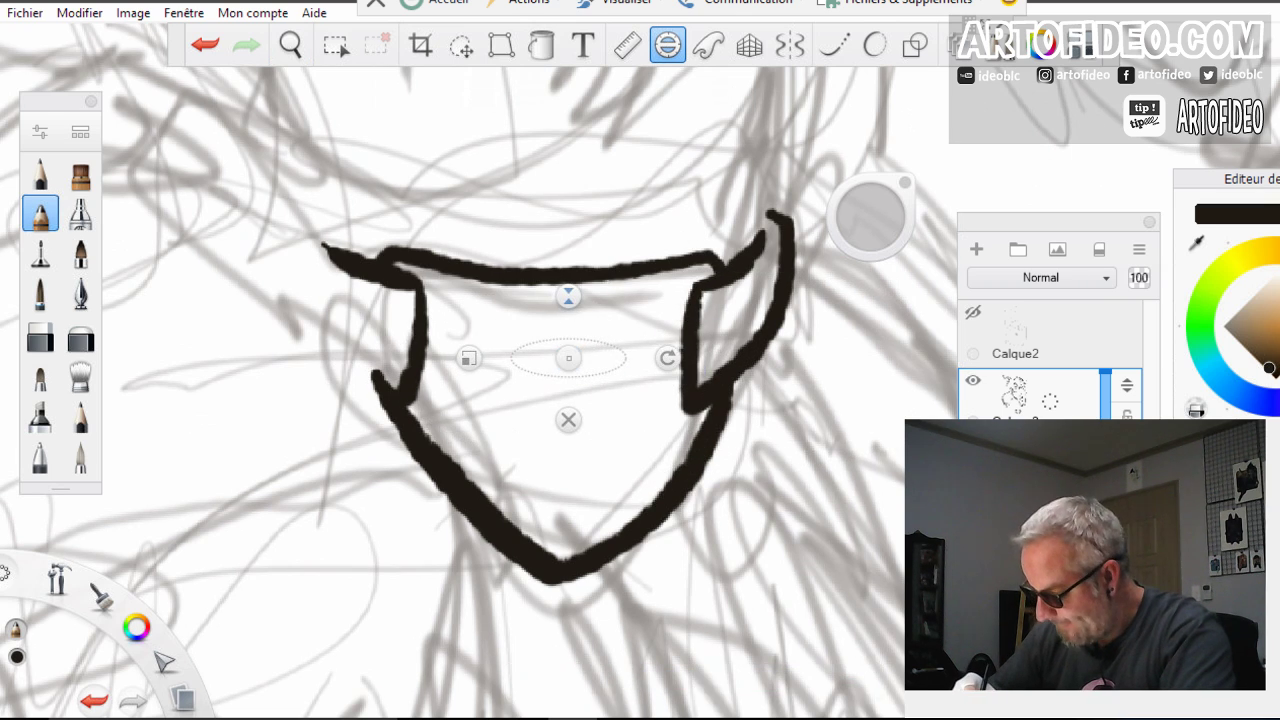
pyautogui.moveTo(568, 297); pyautogui.dragTo(568, 266)
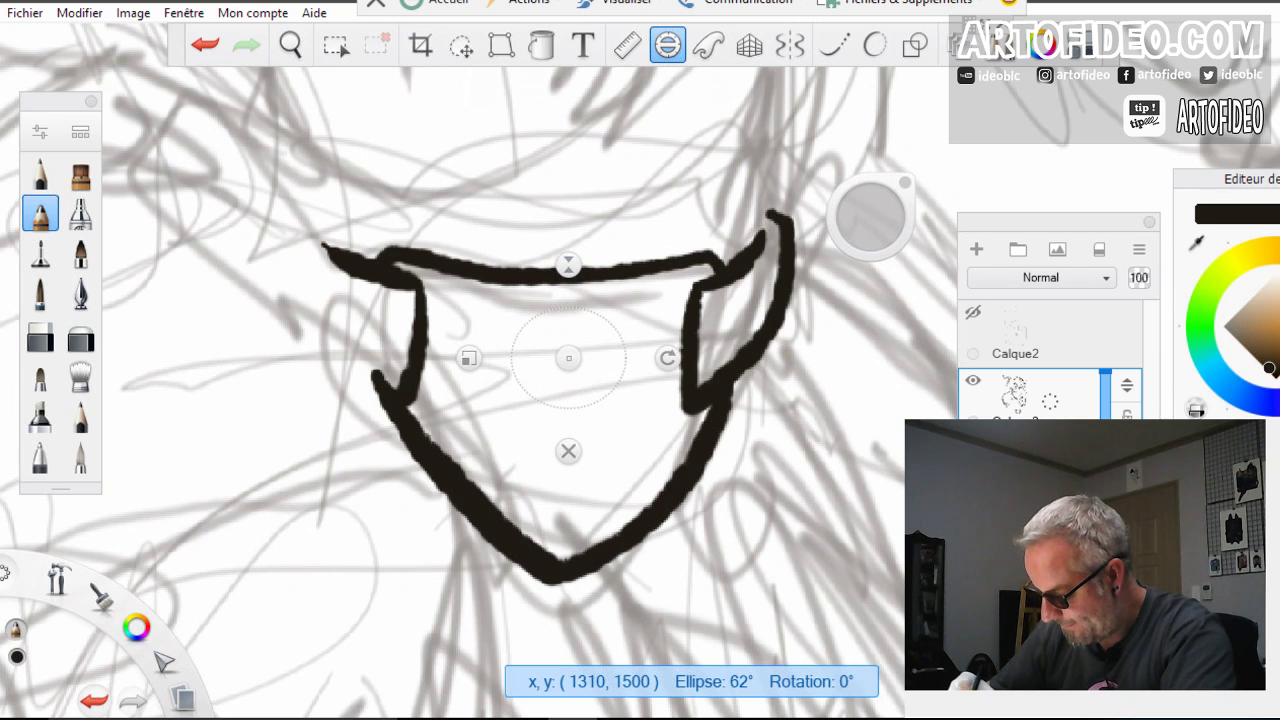
pyautogui.moveTo(469, 358); pyautogui.dragTo(487, 358)
pyautogui.moveTo(568, 358); pyautogui.dragTo(569, 371)
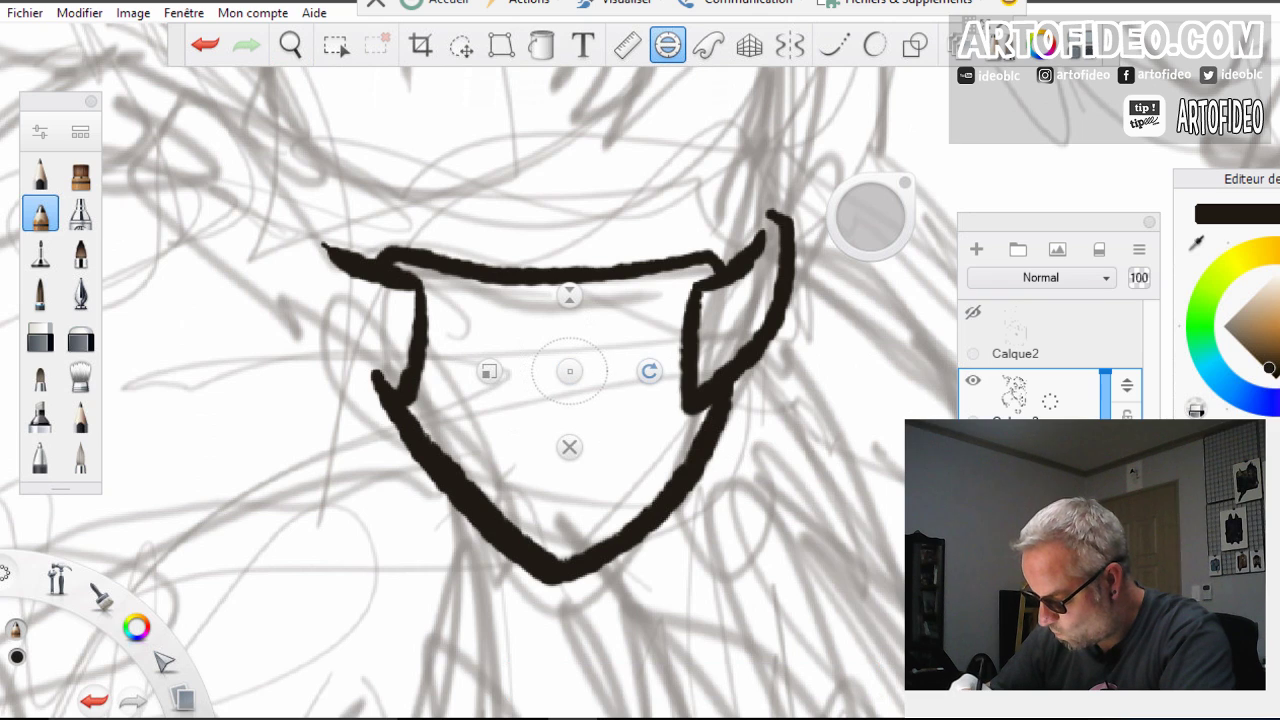
pyautogui.moveTo(649, 371); pyautogui.dragTo(649, 369)
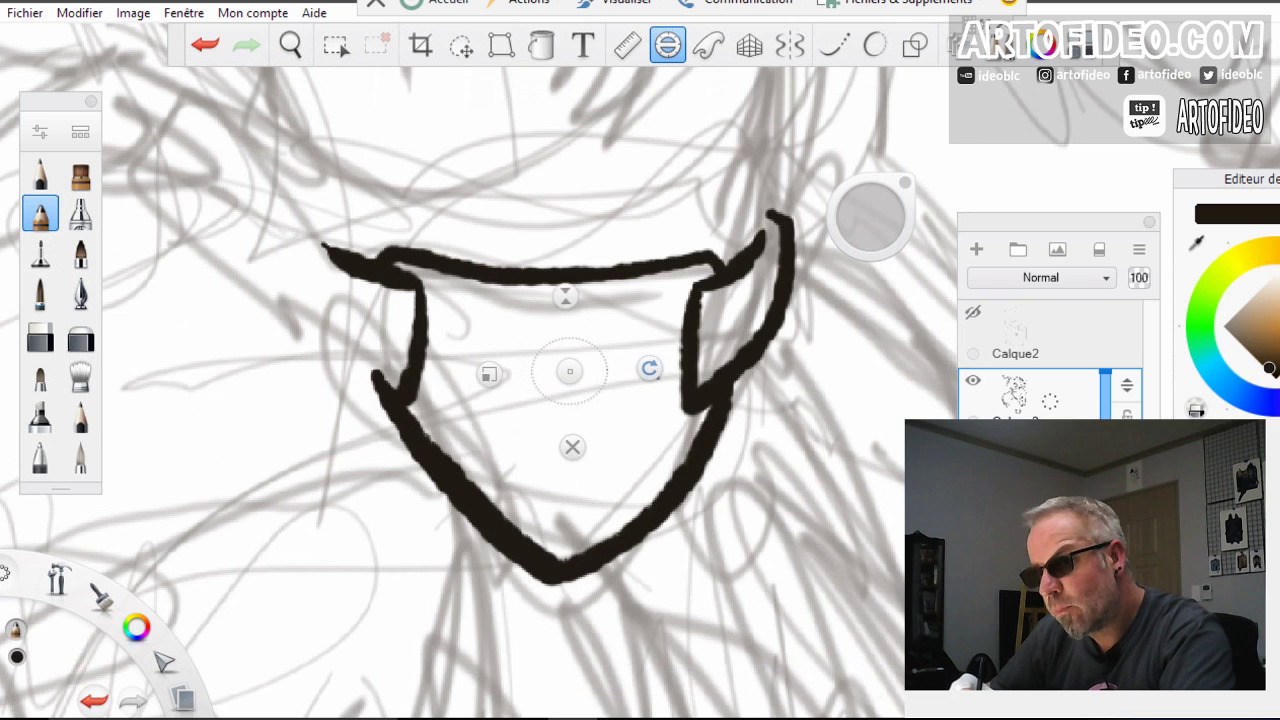
pyautogui.moveTo(565, 297); pyautogui.dragTo(566, 305)
pyautogui.moveTo(608, 347)
pyautogui.mouseDown()
pyautogui.moveTo(560, 396)
pyautogui.moveTo(602, 352)
pyautogui.mouseUp()
pyautogui.click(572, 439)
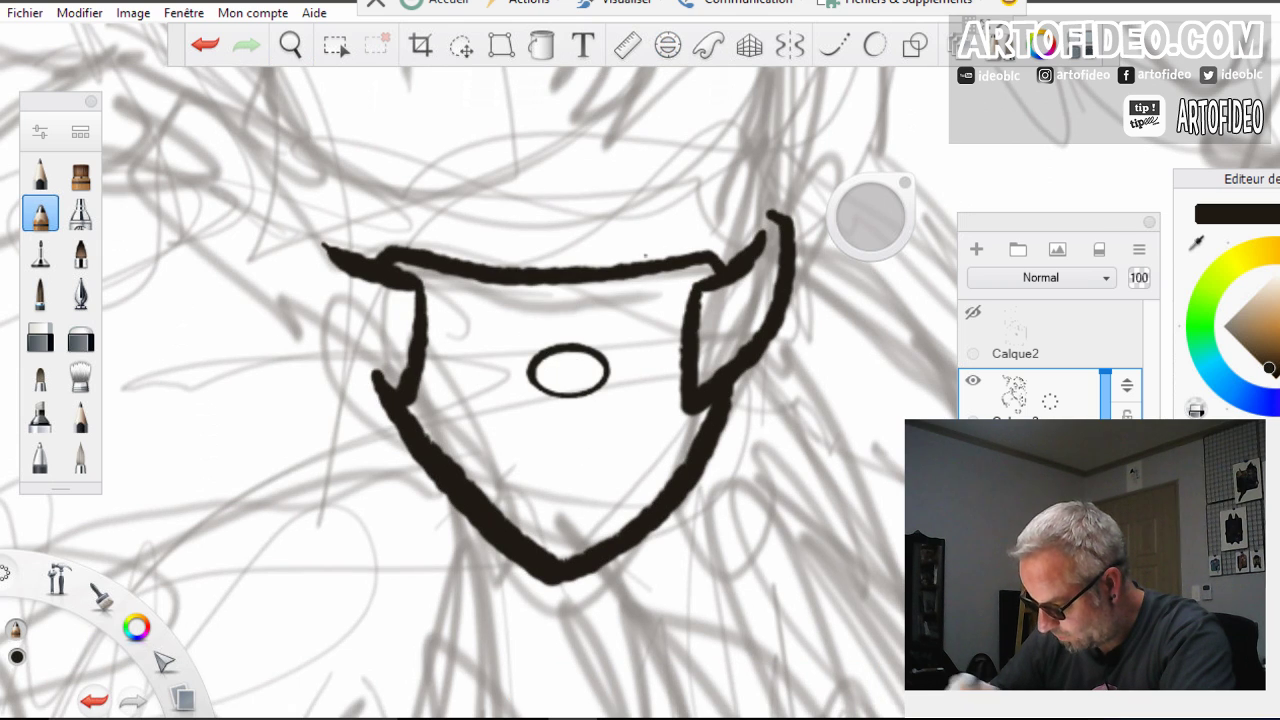
# Ink a larger ring around the small oval with the ellipse guide, leaving it open at its lower side
pyautogui.click(668, 45)
pyautogui.moveTo(489, 374); pyautogui.dragTo(447, 375)
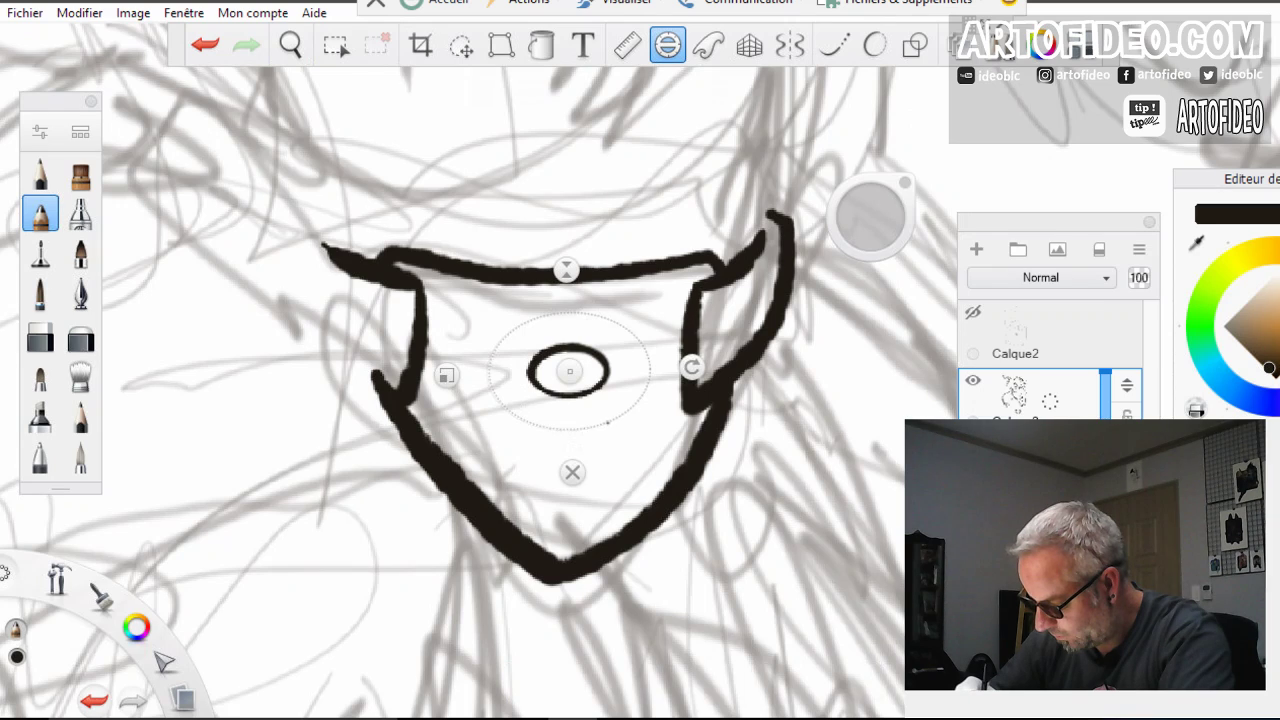
pyautogui.moveTo(604, 424)
pyautogui.mouseDown()
pyautogui.moveTo(540, 312)
pyautogui.moveTo(517, 417)
pyautogui.moveTo(590, 314)
pyautogui.moveTo(644, 396)
pyautogui.moveTo(606, 423)
pyautogui.moveTo(653, 372)
pyautogui.mouseUp()
pyautogui.click(572, 472)
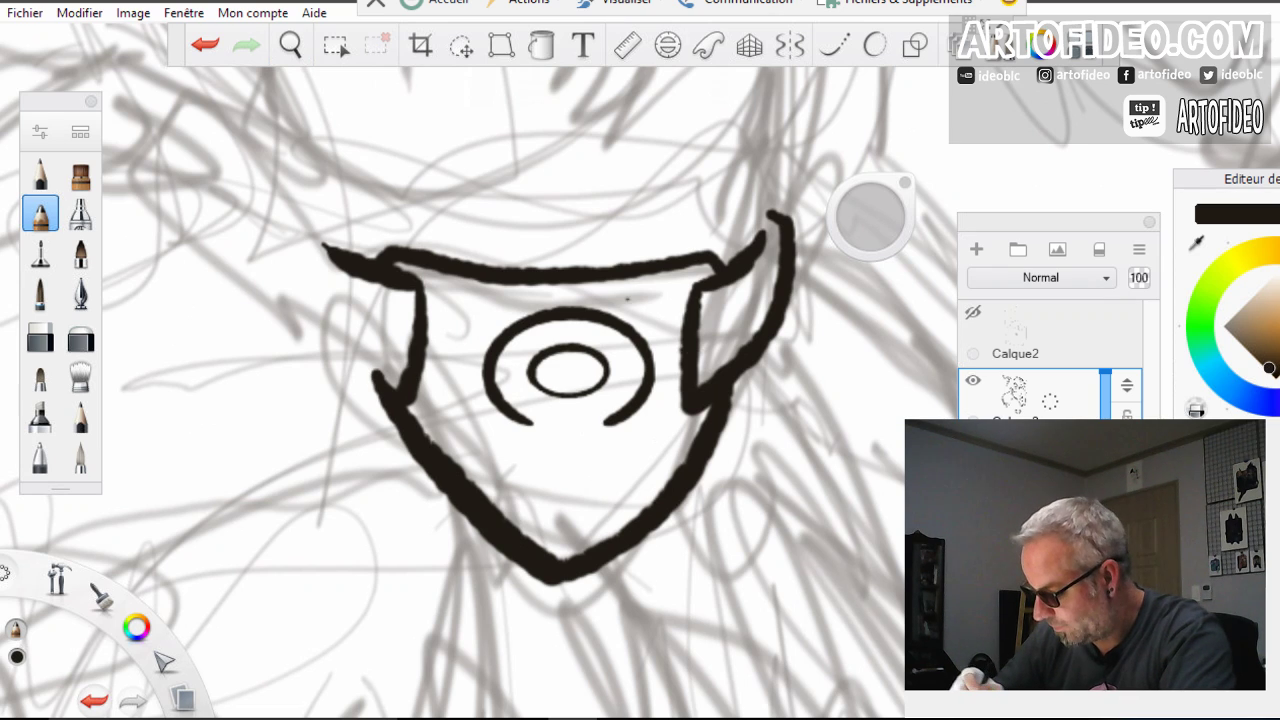
# Ink two parallel vertical lines with the ruler, running down from the open ends of the ring to form a keyhole stem
pyautogui.click(627, 45)
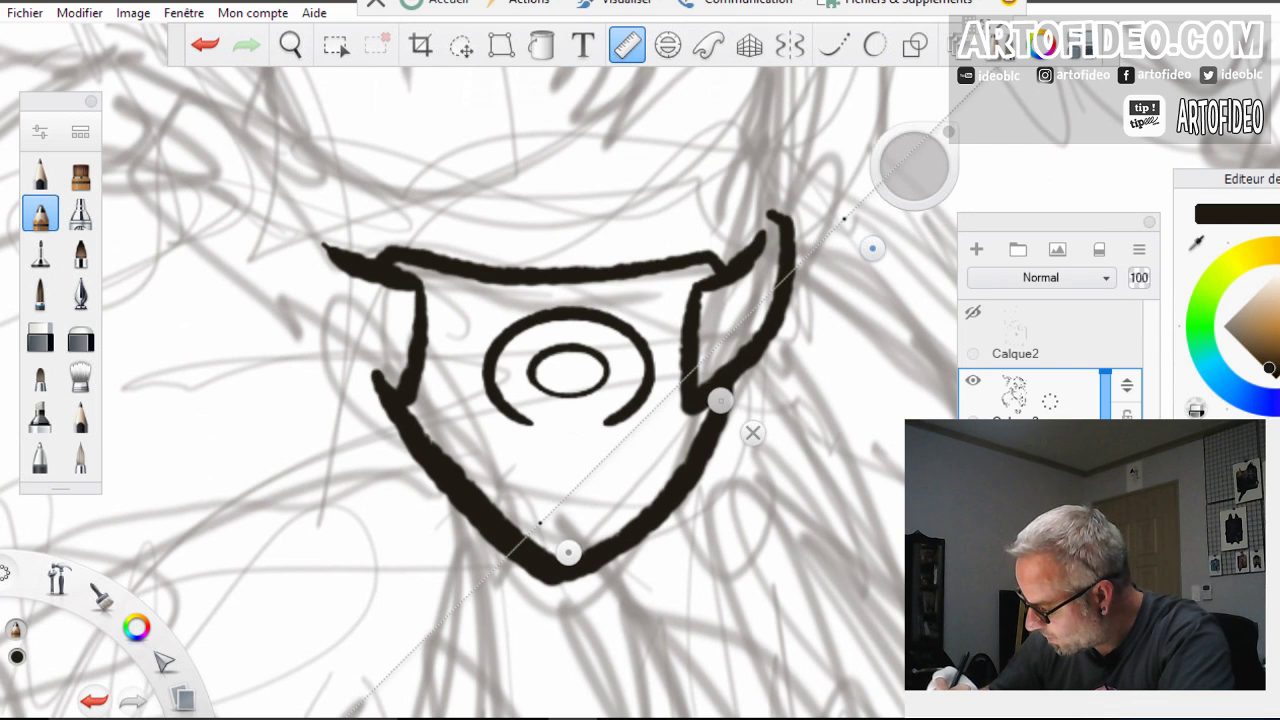
pyautogui.moveTo(720, 400); pyautogui.dragTo(590, 431)
pyautogui.moveTo(587, 340); pyautogui.dragTo(573, 420)
pyautogui.moveTo(495, 473); pyautogui.dragTo(498, 475)
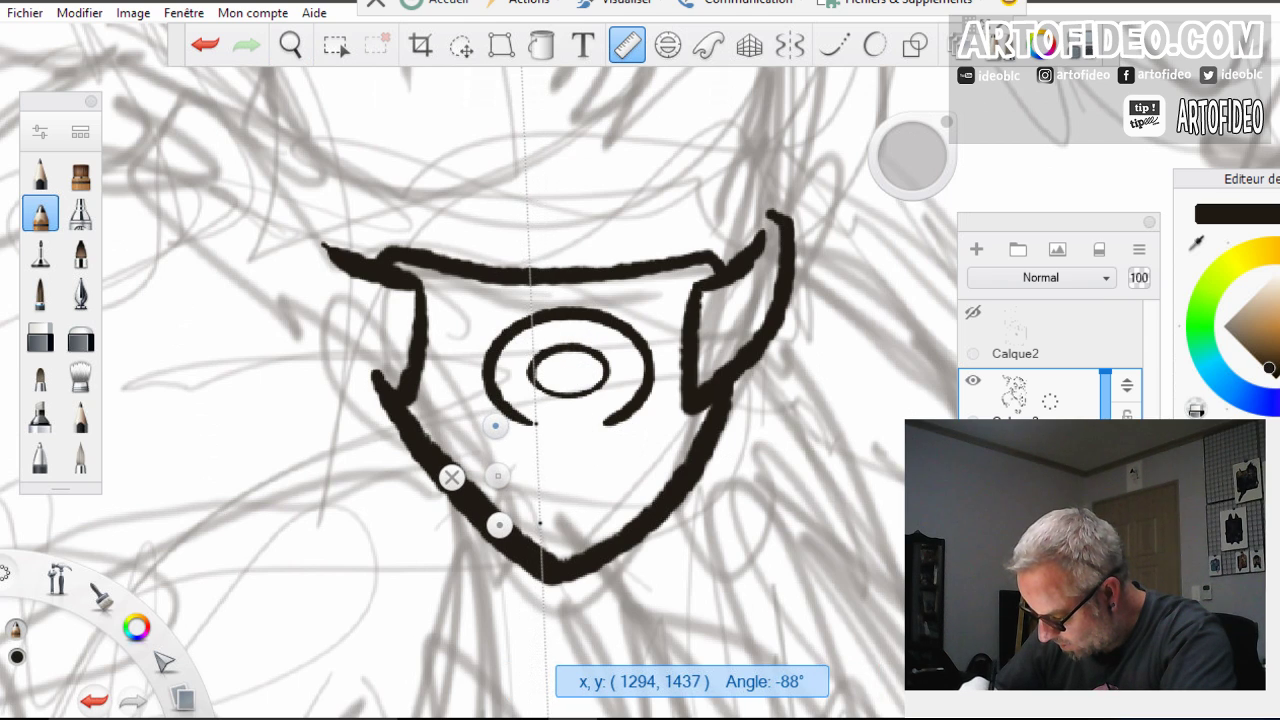
pyautogui.moveTo(500, 525); pyautogui.dragTo(497, 613)
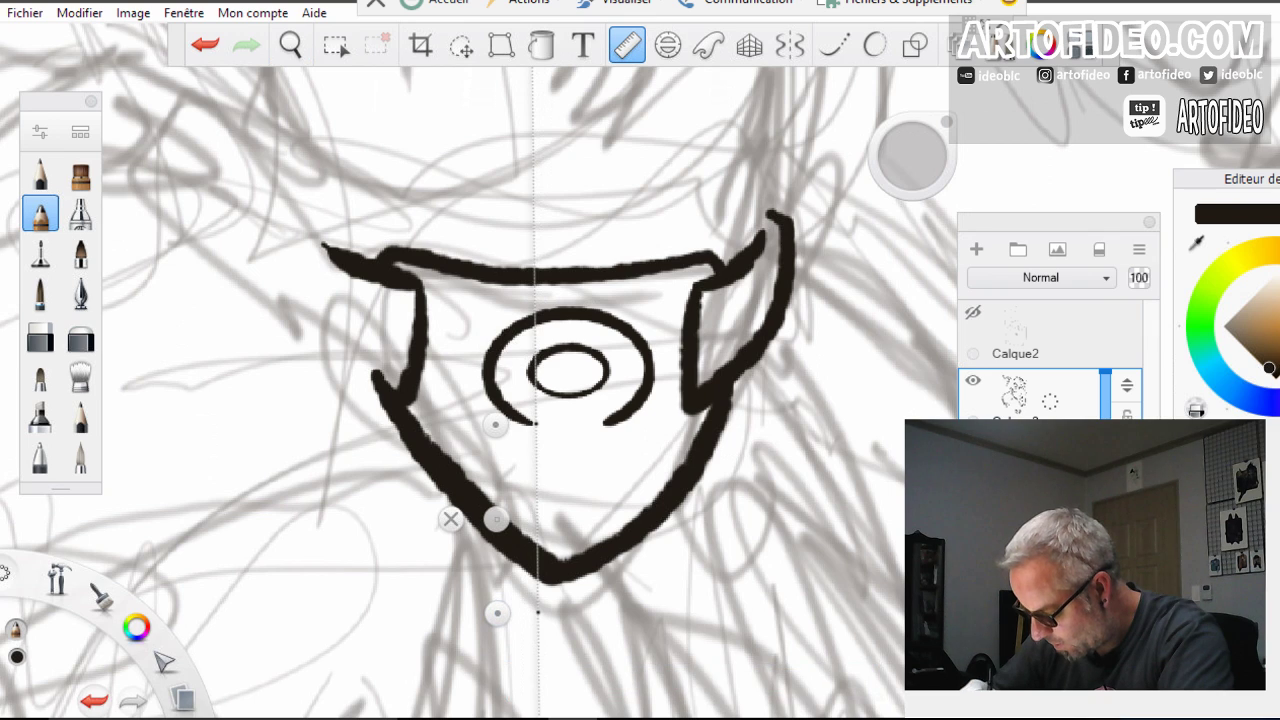
pyautogui.moveTo(535, 425)
pyautogui.mouseDown()
pyautogui.moveTo(537, 502)
pyautogui.moveTo(510, 520)
pyautogui.moveTo(562, 522)
pyautogui.mouseUp()
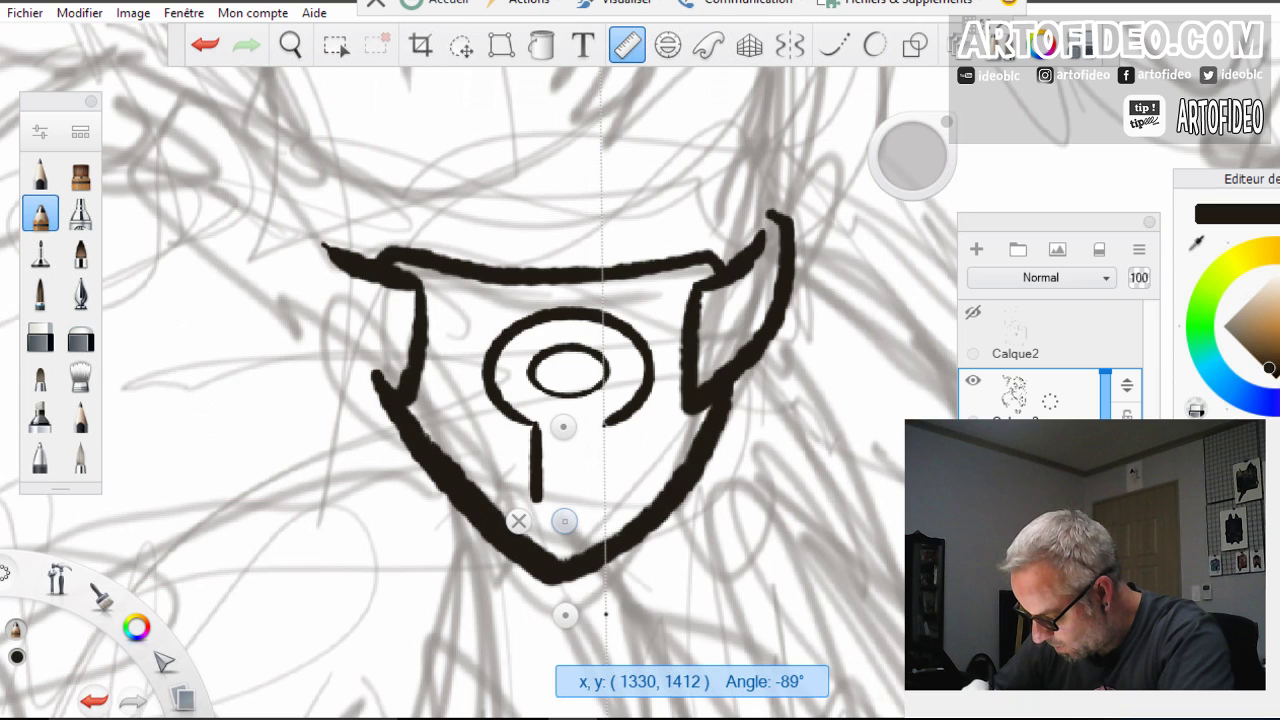
pyautogui.moveTo(603, 425)
pyautogui.mouseDown()
pyautogui.moveTo(604, 497)
pyautogui.moveTo(603, 428)
pyautogui.mouseUp()
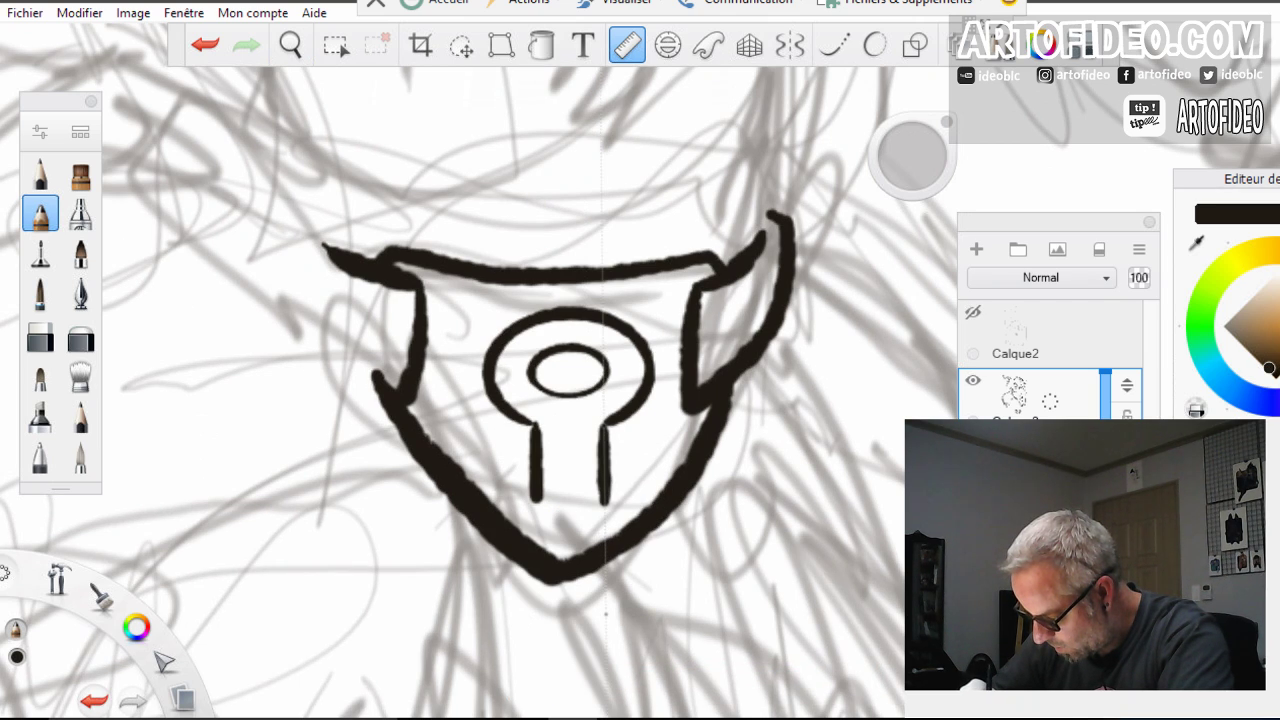
pyautogui.moveTo(565, 521)
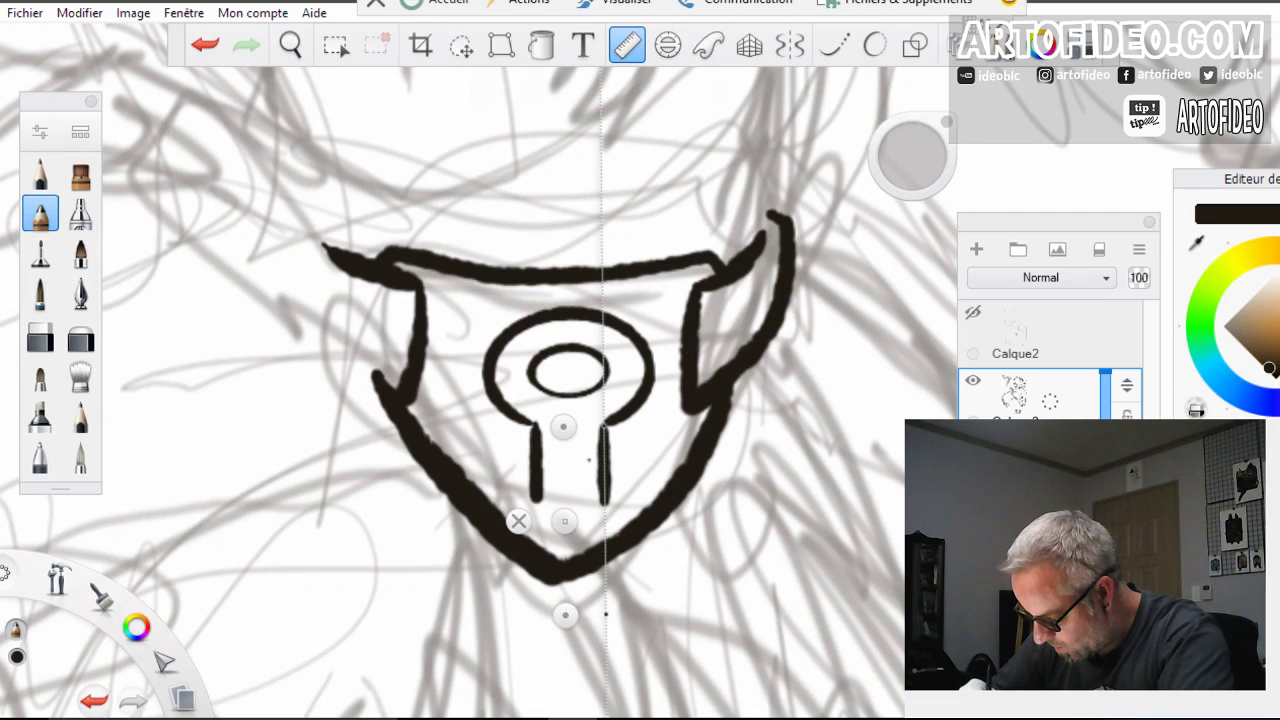
# Ink a pair of short vertical lines on each side of the keyhole stem with the ruler
pyautogui.moveTo(565, 521); pyautogui.dragTo(587, 497)
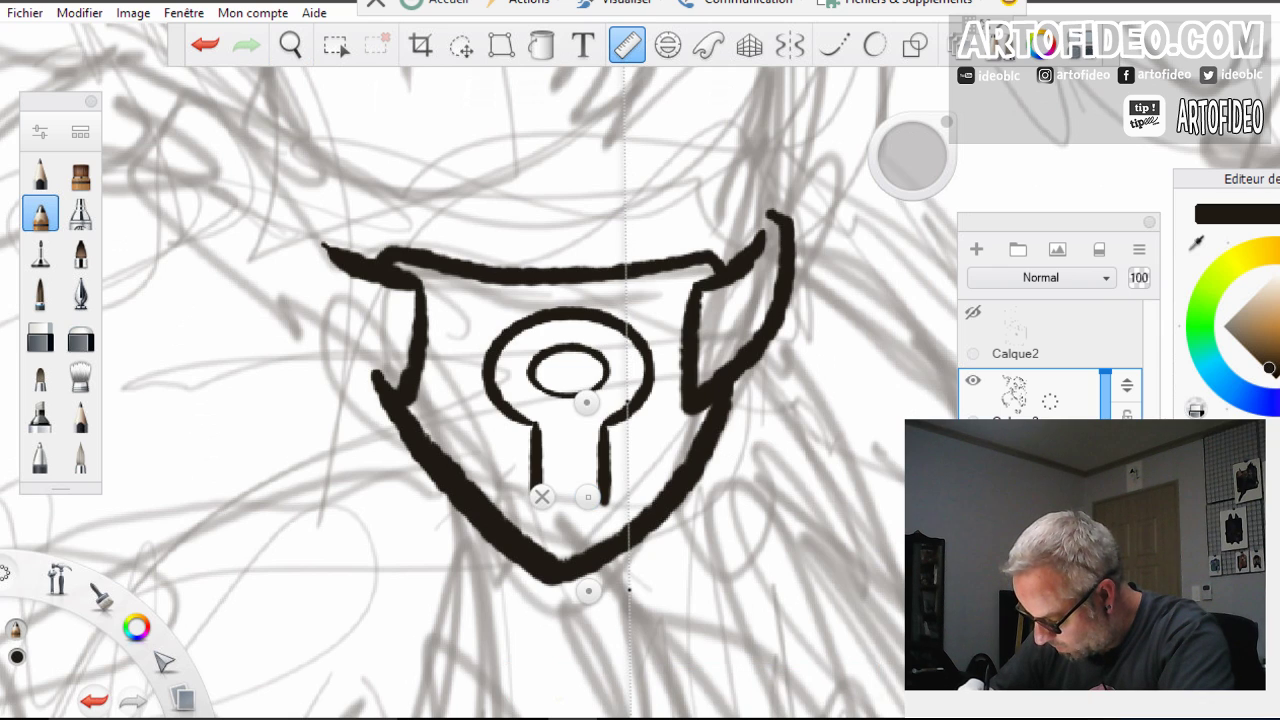
pyautogui.moveTo(627, 437)
pyautogui.mouseDown()
pyautogui.moveTo(628, 482)
pyautogui.moveTo(603, 491)
pyautogui.moveTo(617, 492)
pyautogui.mouseUp()
pyautogui.moveTo(656, 438); pyautogui.dragTo(656, 488)
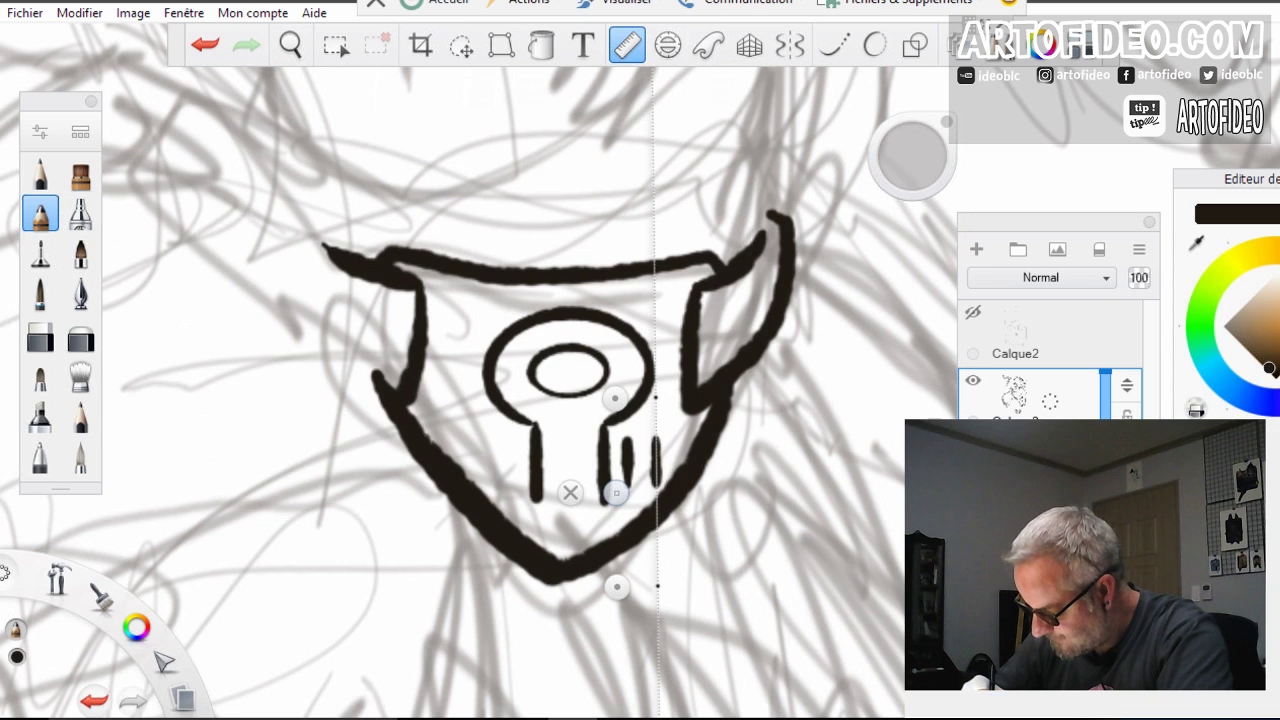
pyautogui.moveTo(616, 492); pyautogui.dragTo(474, 484)
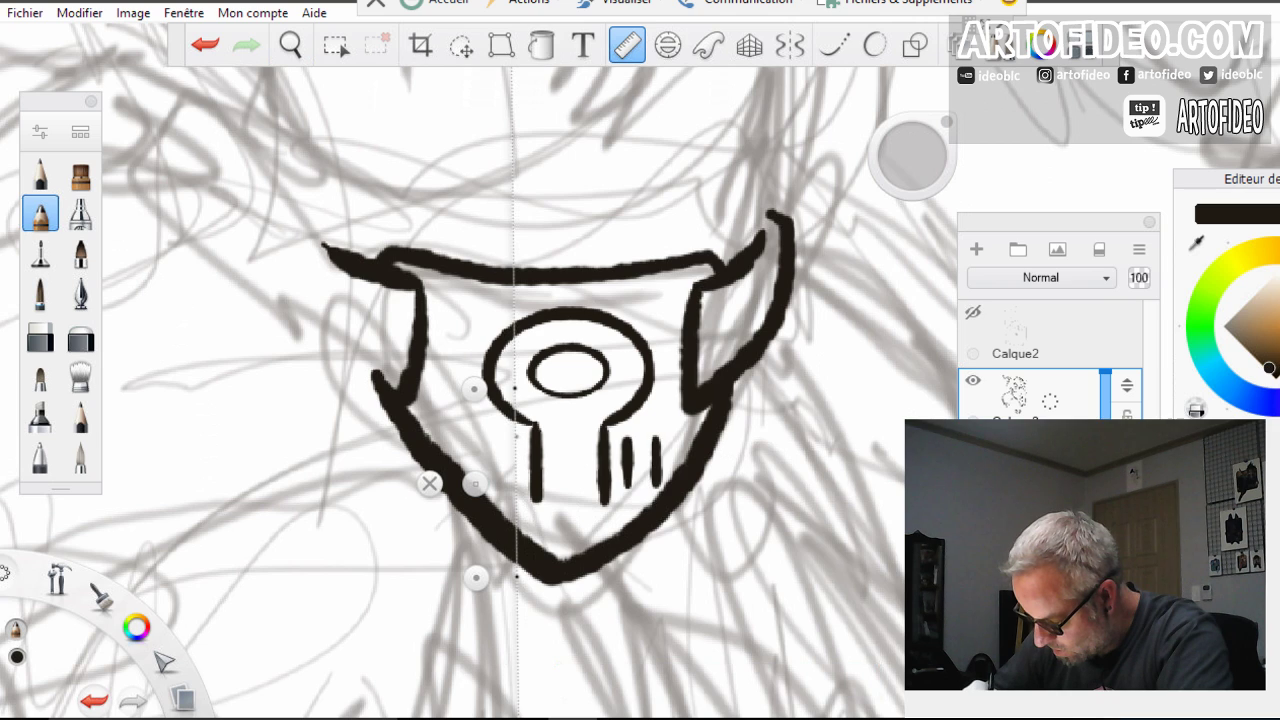
pyautogui.moveTo(515, 437)
pyautogui.mouseDown()
pyautogui.moveTo(516, 488)
pyautogui.moveTo(443, 482)
pyautogui.mouseUp()
pyautogui.moveTo(484, 432)
pyautogui.mouseDown()
pyautogui.moveTo(484, 485)
pyautogui.moveTo(484, 440)
pyautogui.mouseUp()
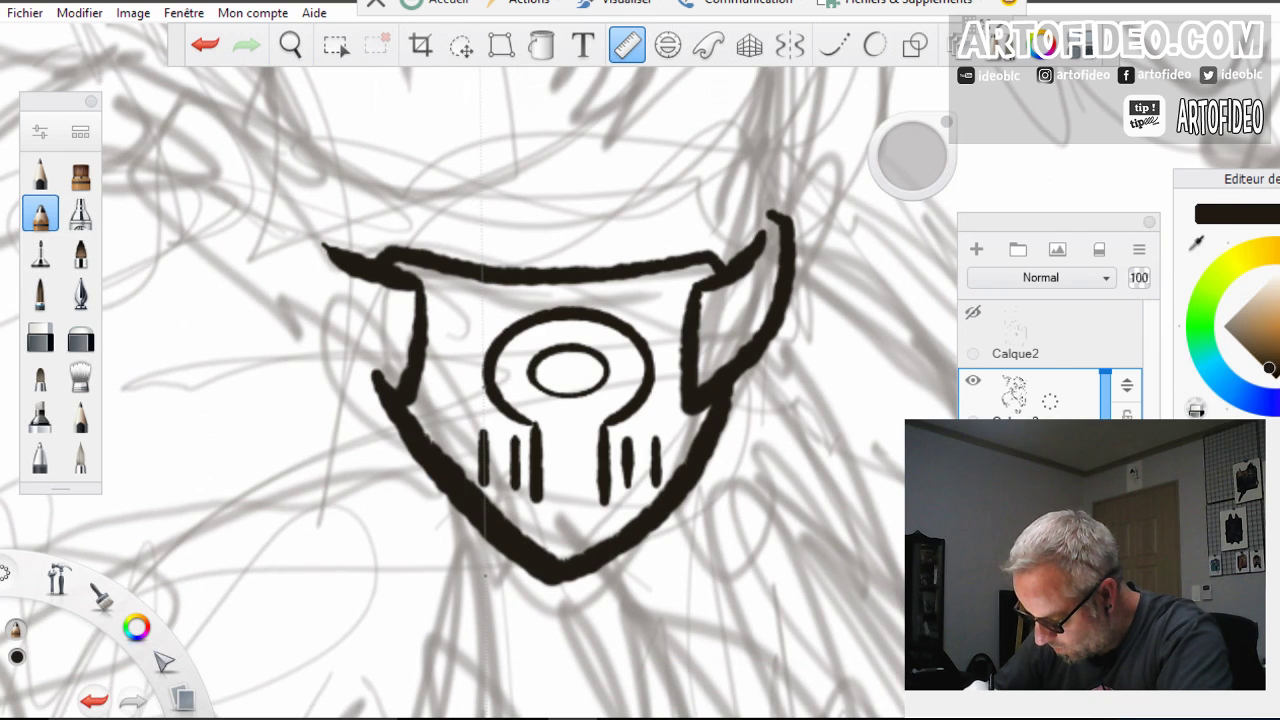
# Close the keyhole stem's lower end and complete the line pairs beside it into small rectangles with horizontal ruler strokes
pyautogui.moveTo(443, 388); pyautogui.dragTo(697, 618)
pyautogui.moveTo(591, 617)
pyautogui.mouseDown()
pyautogui.moveTo(594, 547)
pyautogui.moveTo(564, 507)
pyautogui.moveTo(540, 507)
pyautogui.moveTo(584, 507)
pyautogui.moveTo(594, 547)
pyautogui.moveTo(578, 527)
pyautogui.mouseUp()
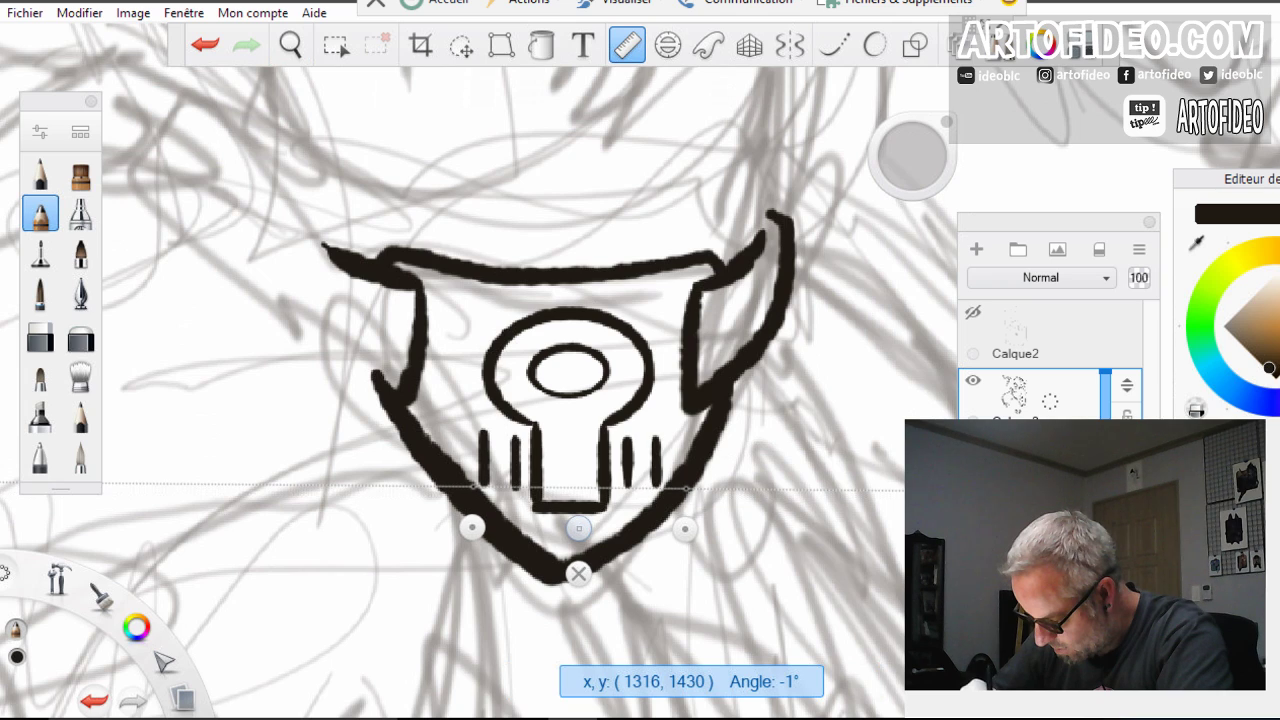
pyautogui.moveTo(485, 487)
pyautogui.mouseDown()
pyautogui.moveTo(510, 488)
pyautogui.moveTo(486, 489)
pyautogui.mouseUp()
pyautogui.moveTo(626, 484); pyautogui.dragTo(656, 487)
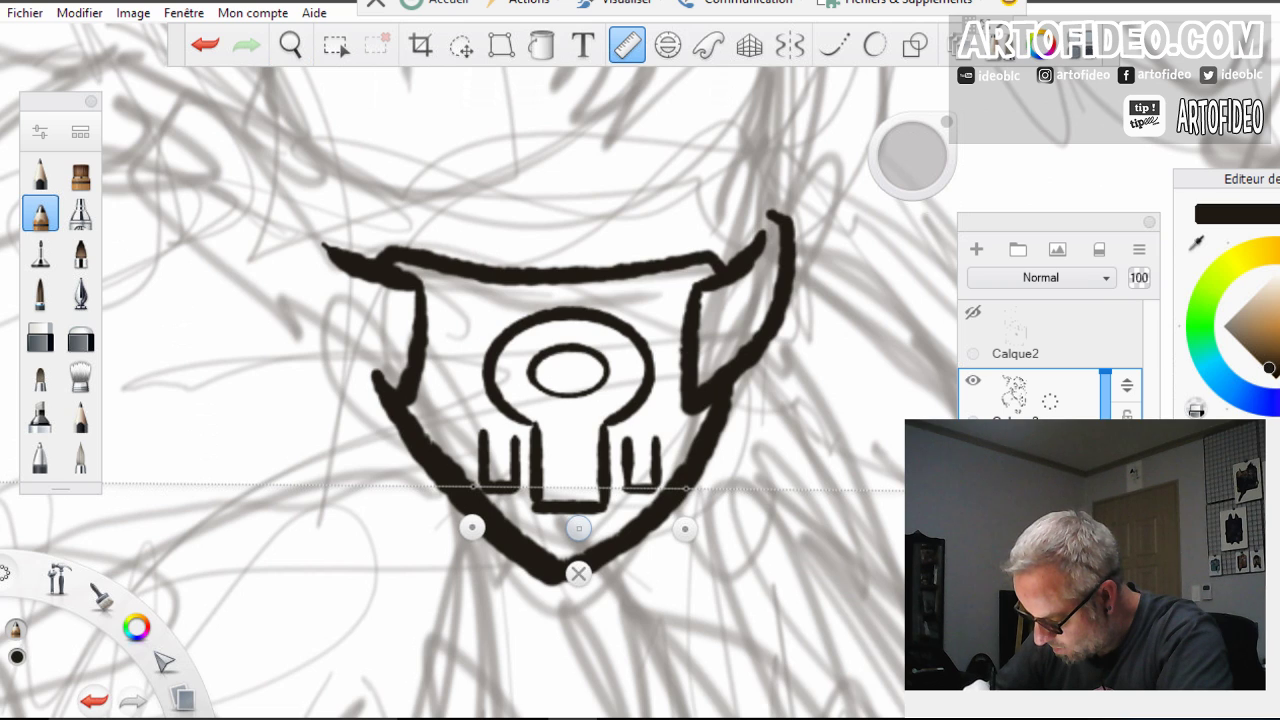
pyautogui.moveTo(578, 527); pyautogui.dragTo(576, 476)
pyautogui.moveTo(484, 434); pyautogui.dragTo(517, 434)
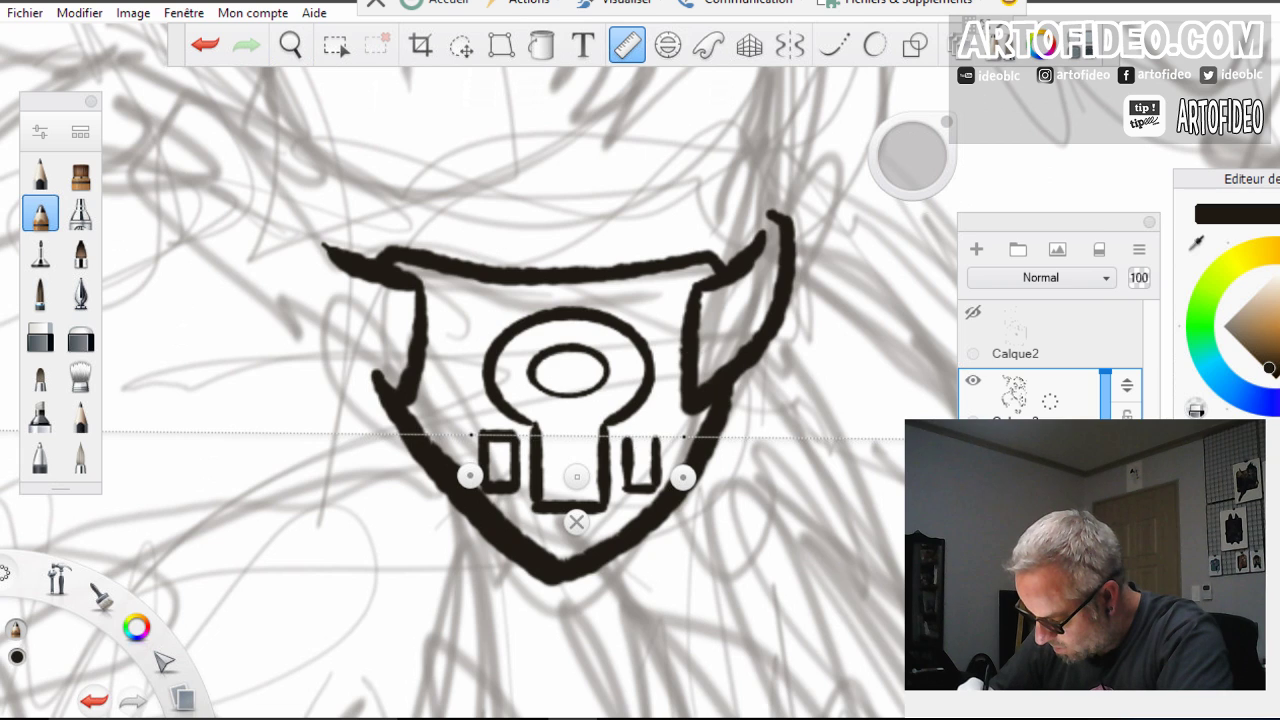
pyautogui.moveTo(629, 437)
pyautogui.mouseDown()
pyautogui.moveTo(655, 437)
pyautogui.moveTo(634, 437)
pyautogui.mouseUp()
pyautogui.click(576, 522)
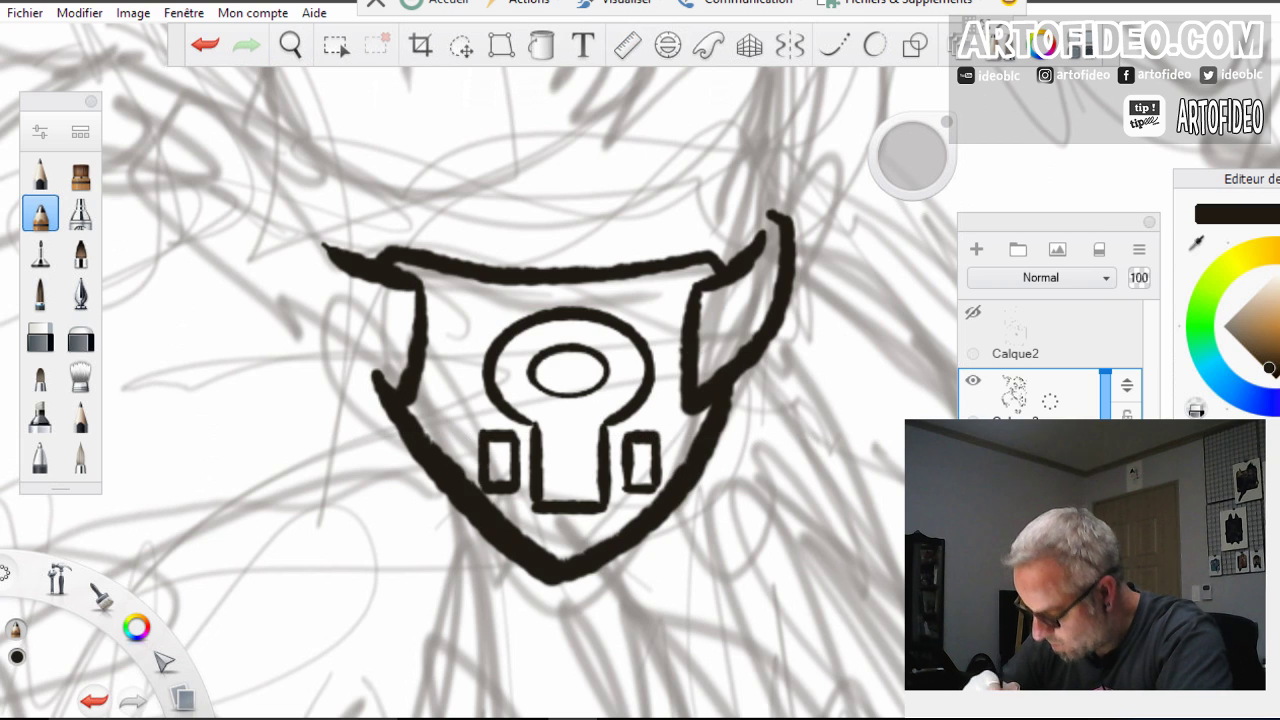
# Save the drawing
pyautogui.click(290, 44)
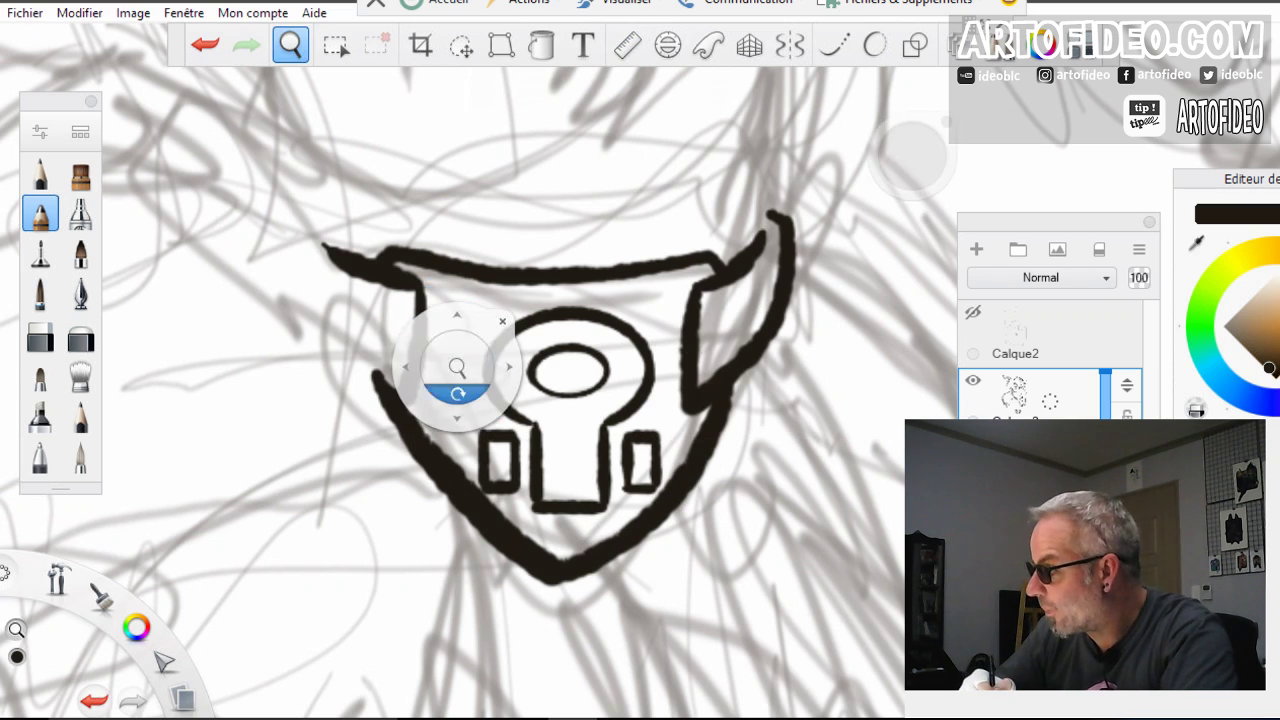
pyautogui.moveTo(464, 351); pyautogui.dragTo(361, 452)
pyautogui.moveTo(517, 383)
pyautogui.mouseDown()
pyautogui.moveTo(428, 481)
pyautogui.moveTo(474, 533)
pyautogui.mouseUp()
pyautogui.click(554, 484)
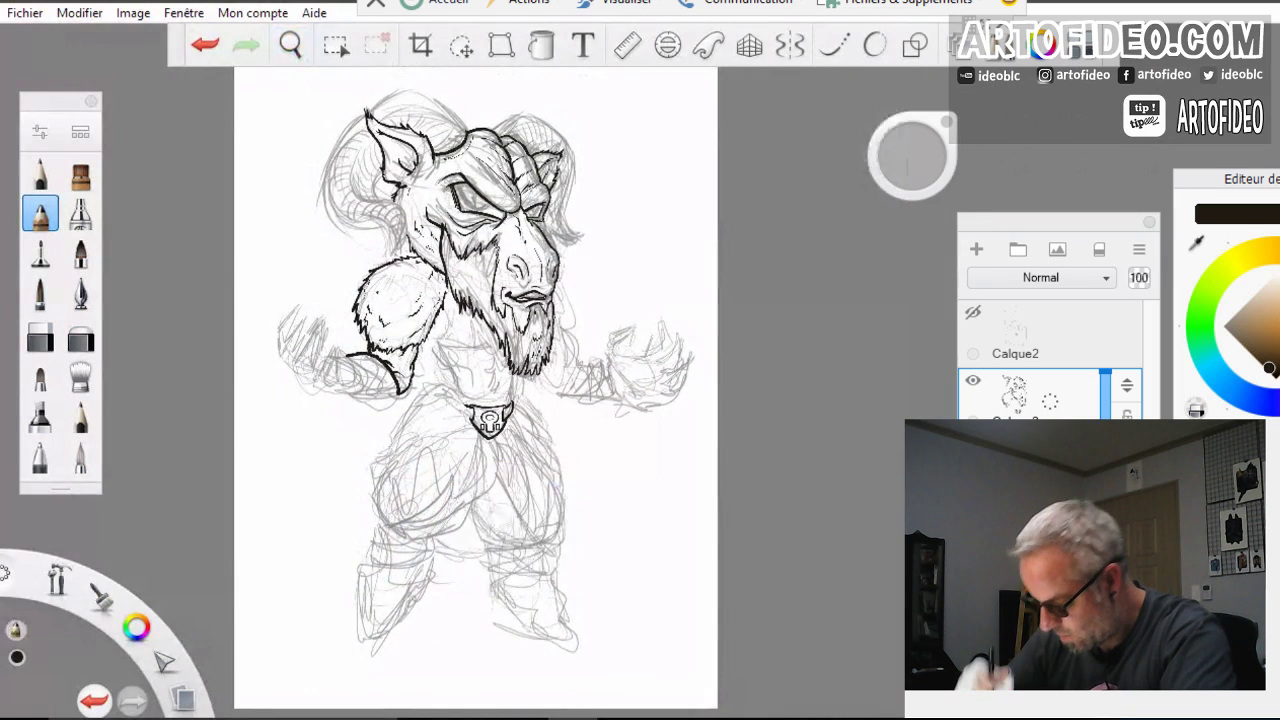
pyautogui.click(25, 13)
pyautogui.click(100, 135)
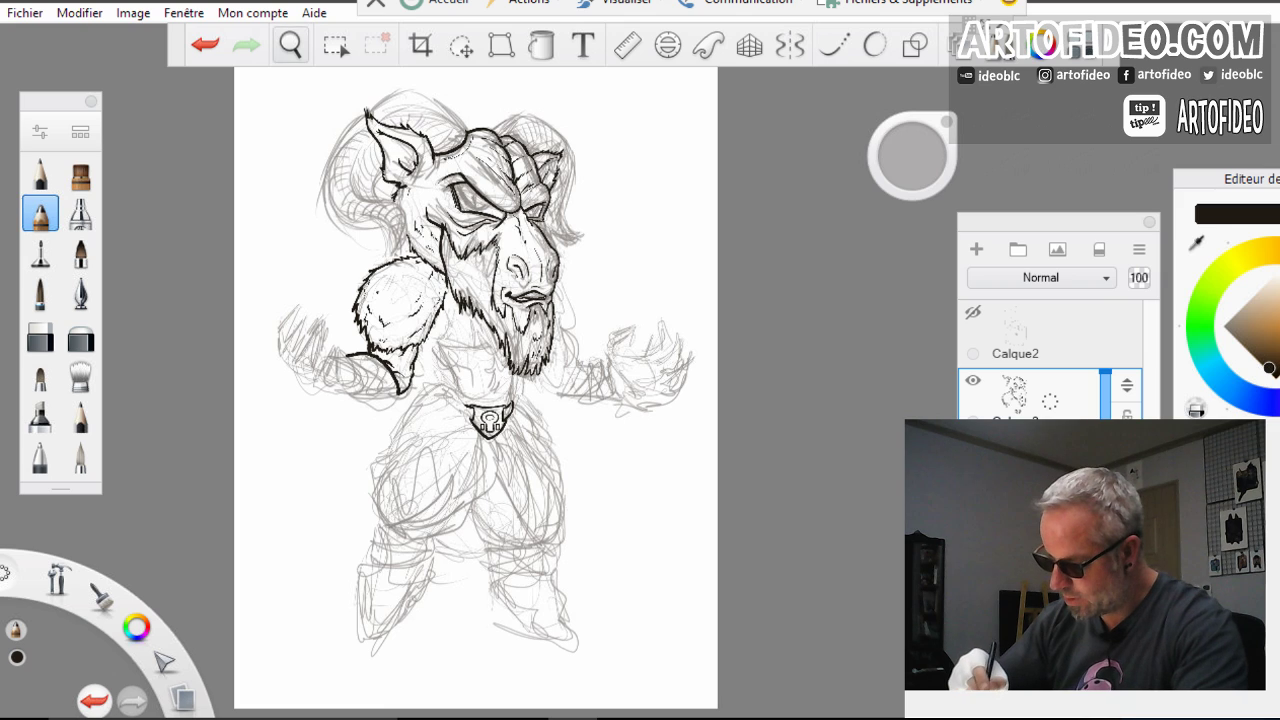
# Ink the pointed tip of the near horn just above the furry shoulder with two curved strokes meeting at the point
pyautogui.click(290, 45)
pyautogui.moveTo(420, 278); pyautogui.dragTo(570, 272)
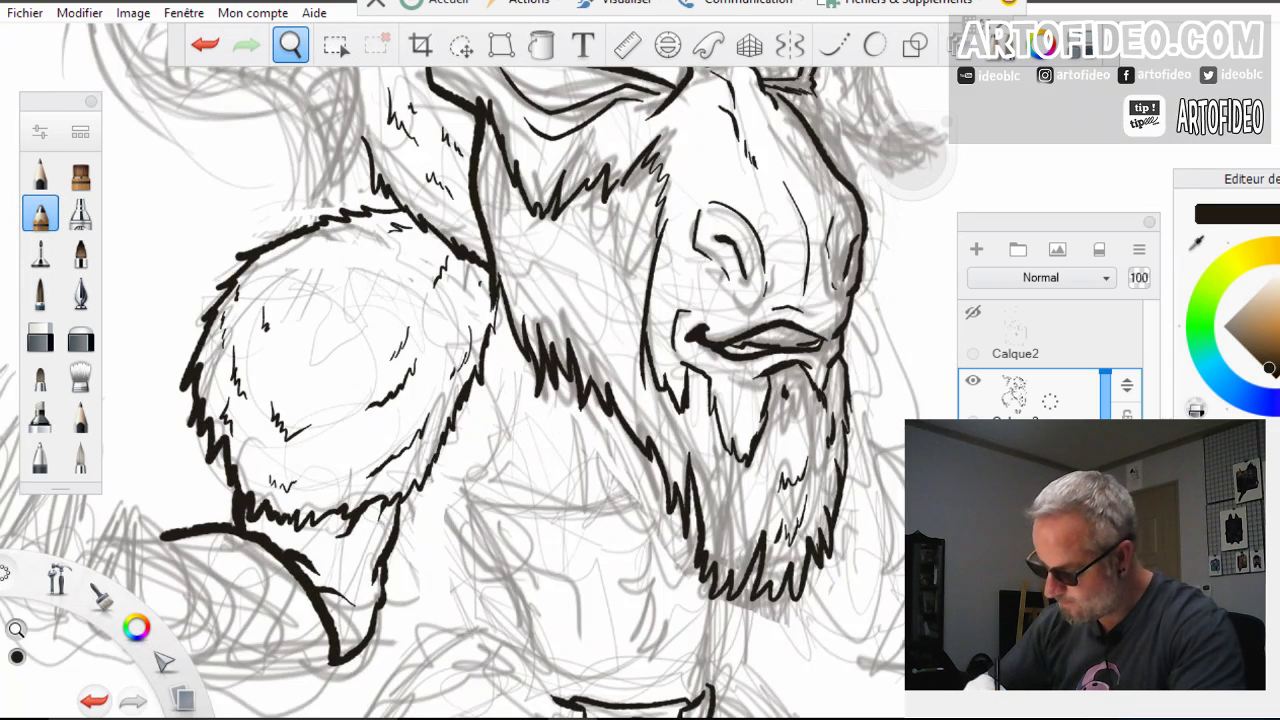
pyautogui.moveTo(498, 300); pyautogui.dragTo(725, 570)
pyautogui.moveTo(578, 378); pyautogui.dragTo(650, 318)
pyautogui.click(694, 271)
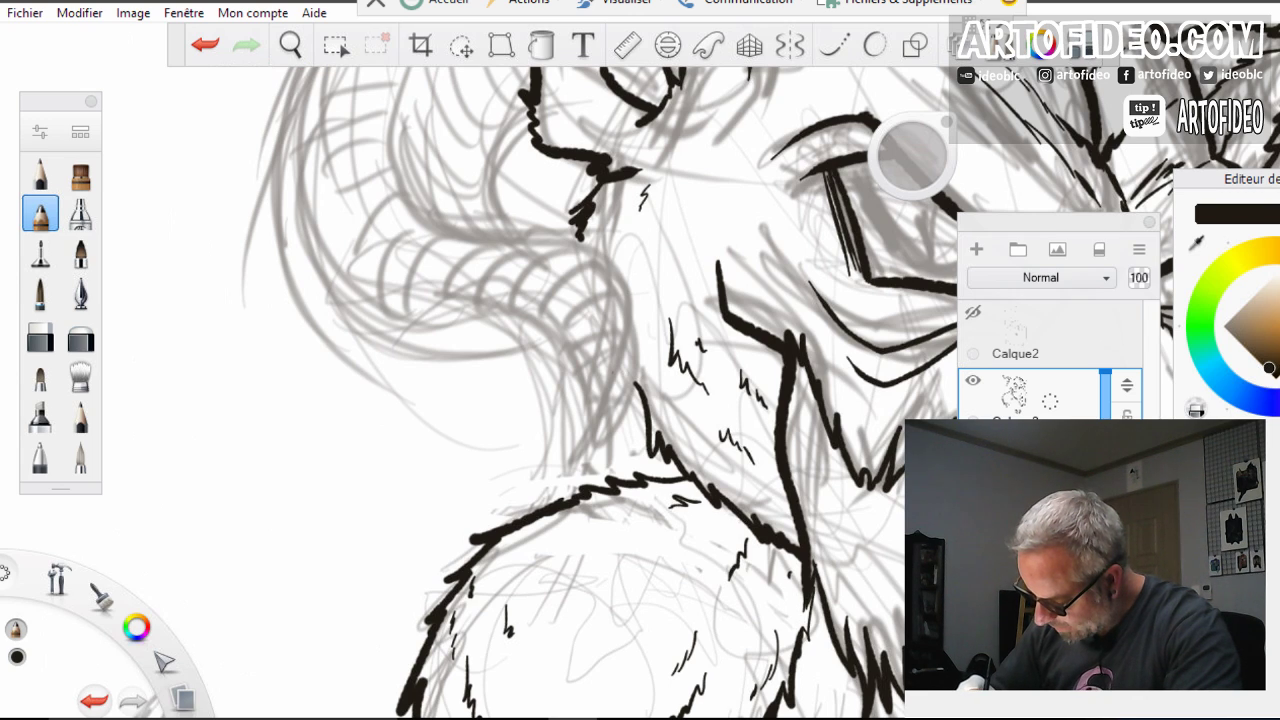
pyautogui.moveTo(622, 374)
pyautogui.mouseDown()
pyautogui.moveTo(636, 398)
pyautogui.moveTo(616, 436)
pyautogui.moveTo(586, 452)
pyautogui.mouseUp()
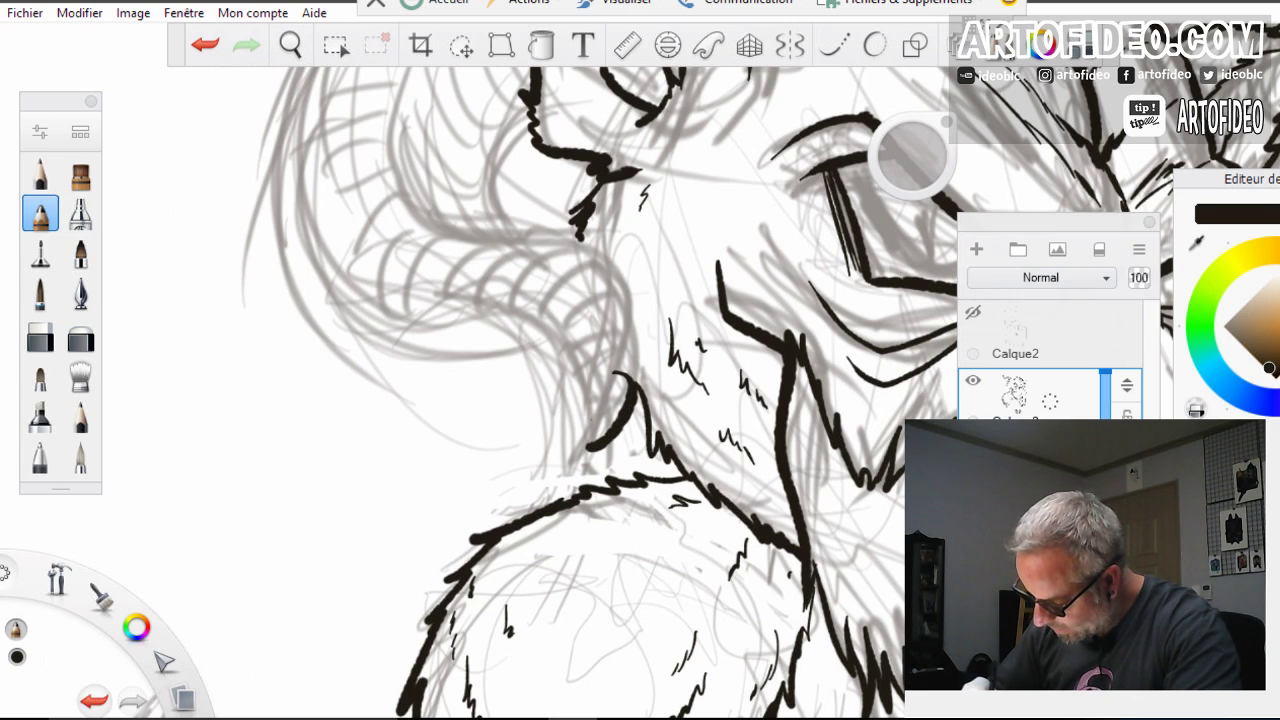
pyautogui.moveTo(580, 382); pyautogui.dragTo(588, 452)
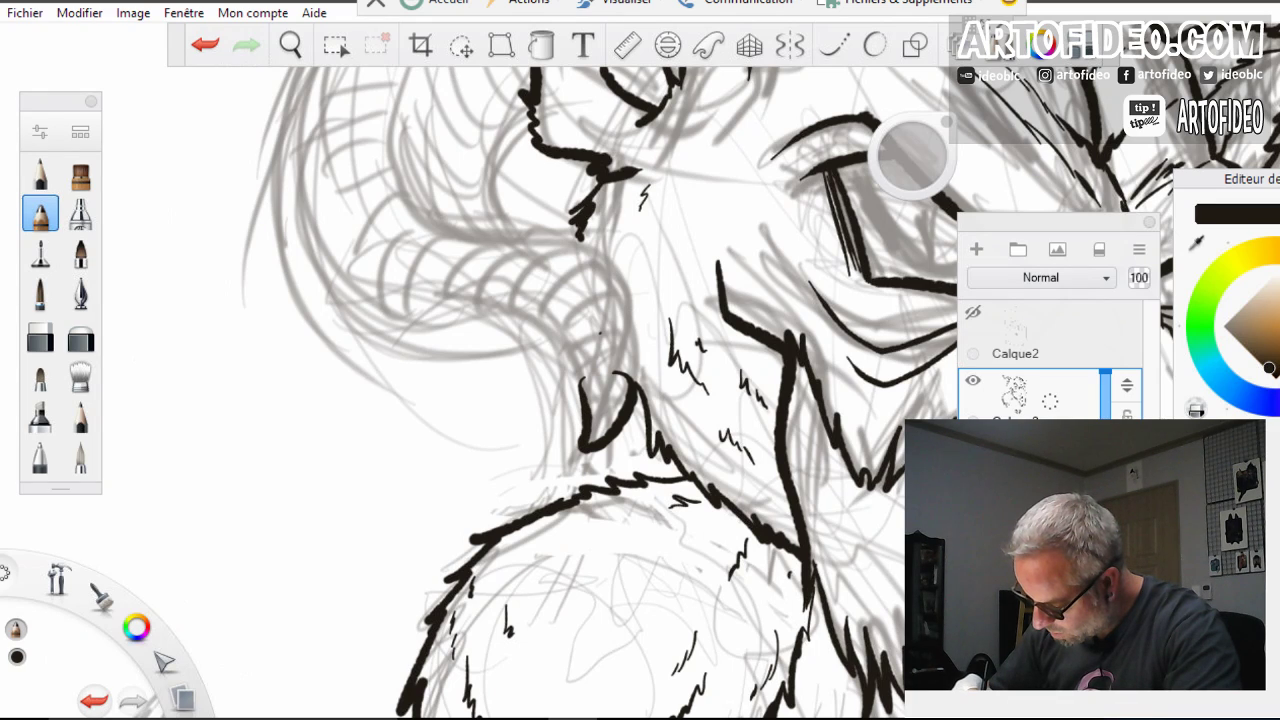
# Ink the near horn's inner edge from the tip back past the ear as overlapping curved segments, each hooking into a ridge line
pyautogui.moveTo(601, 328)
pyautogui.mouseDown()
pyautogui.moveTo(632, 337)
pyautogui.moveTo(636, 383)
pyautogui.mouseUp()
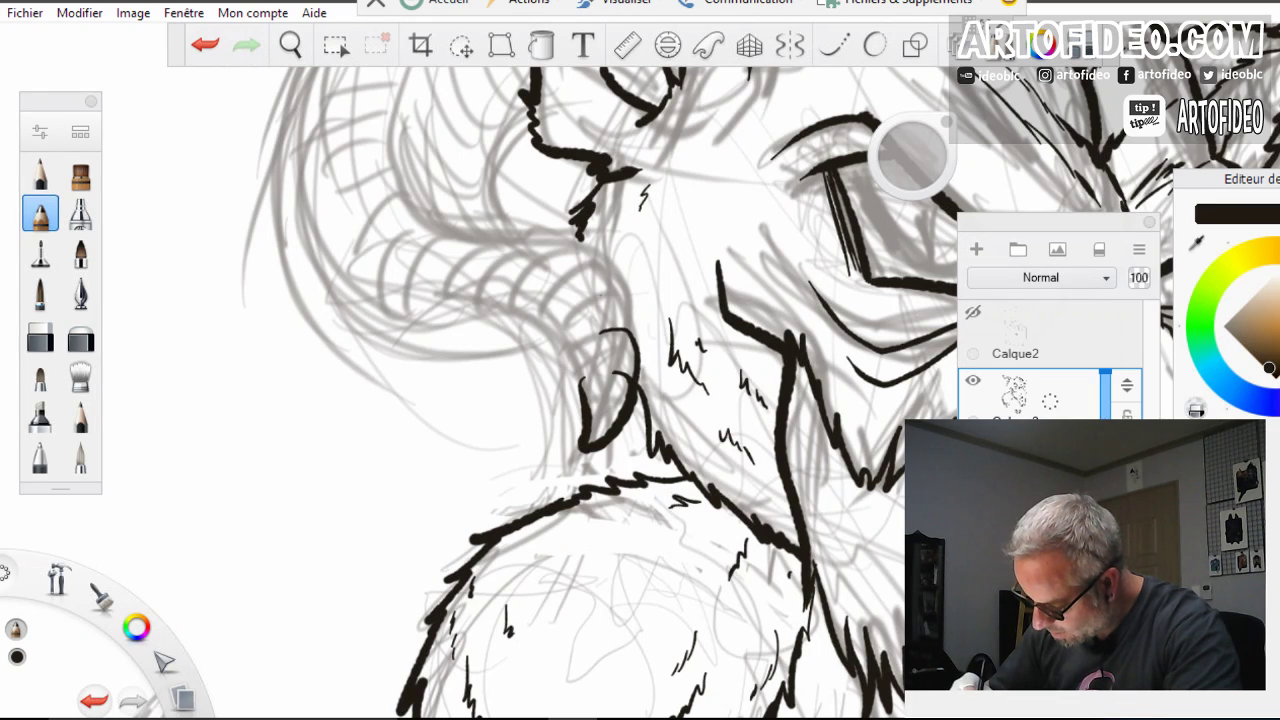
pyautogui.moveTo(602, 292)
pyautogui.mouseDown()
pyautogui.moveTo(622, 300)
pyautogui.moveTo(638, 344)
pyautogui.mouseUp()
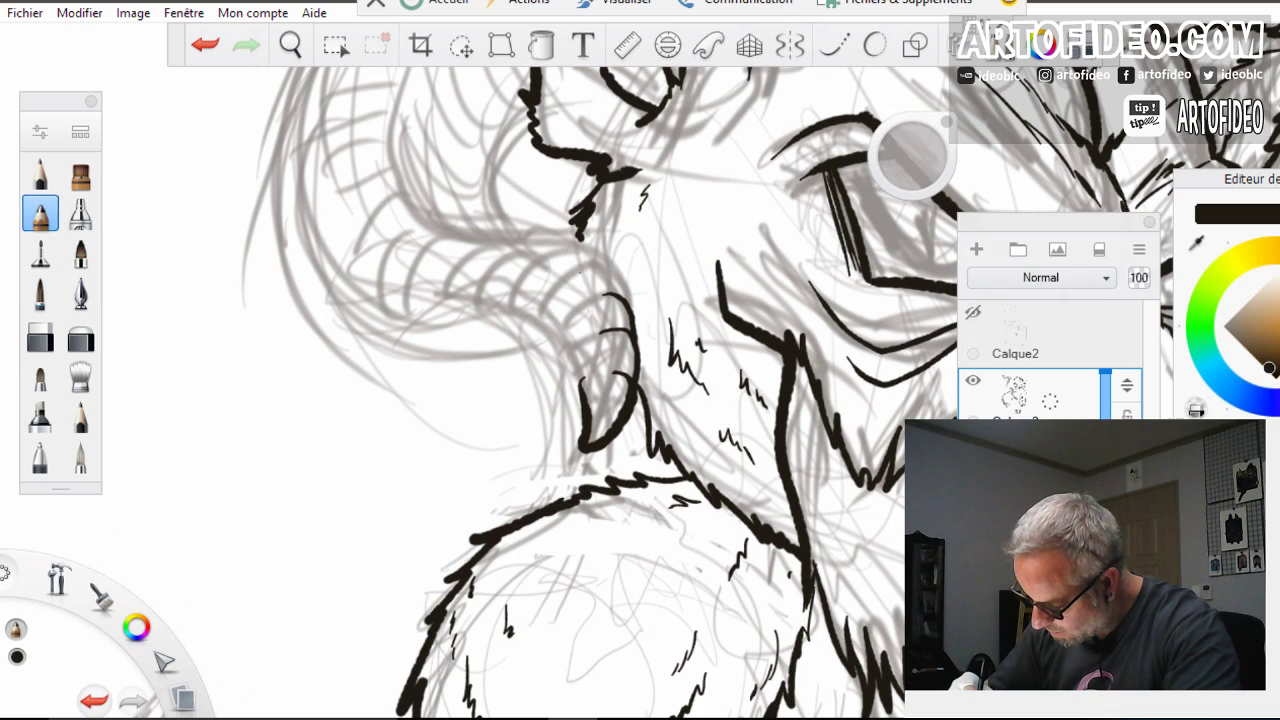
pyautogui.moveTo(574, 270)
pyautogui.mouseDown()
pyautogui.moveTo(600, 258)
pyautogui.moveTo(630, 305)
pyautogui.mouseUp()
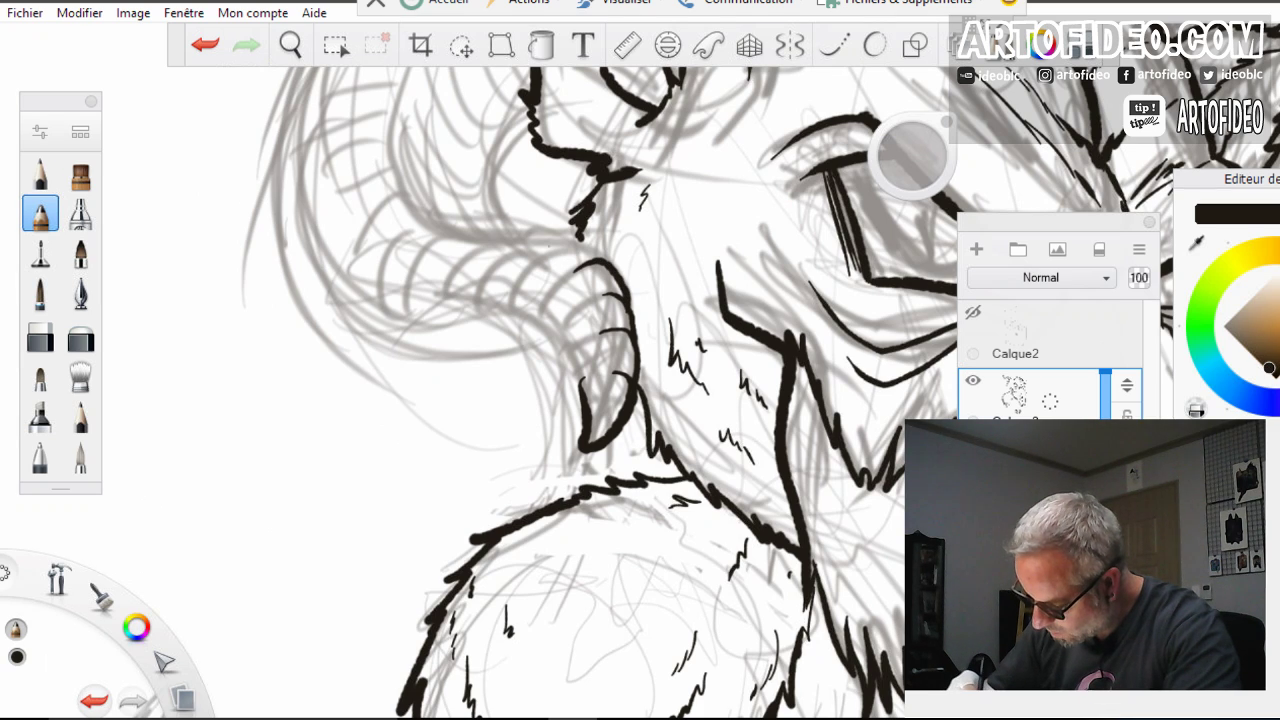
pyautogui.moveTo(545, 262)
pyautogui.mouseDown()
pyautogui.moveTo(568, 243)
pyautogui.moveTo(611, 261)
pyautogui.mouseUp()
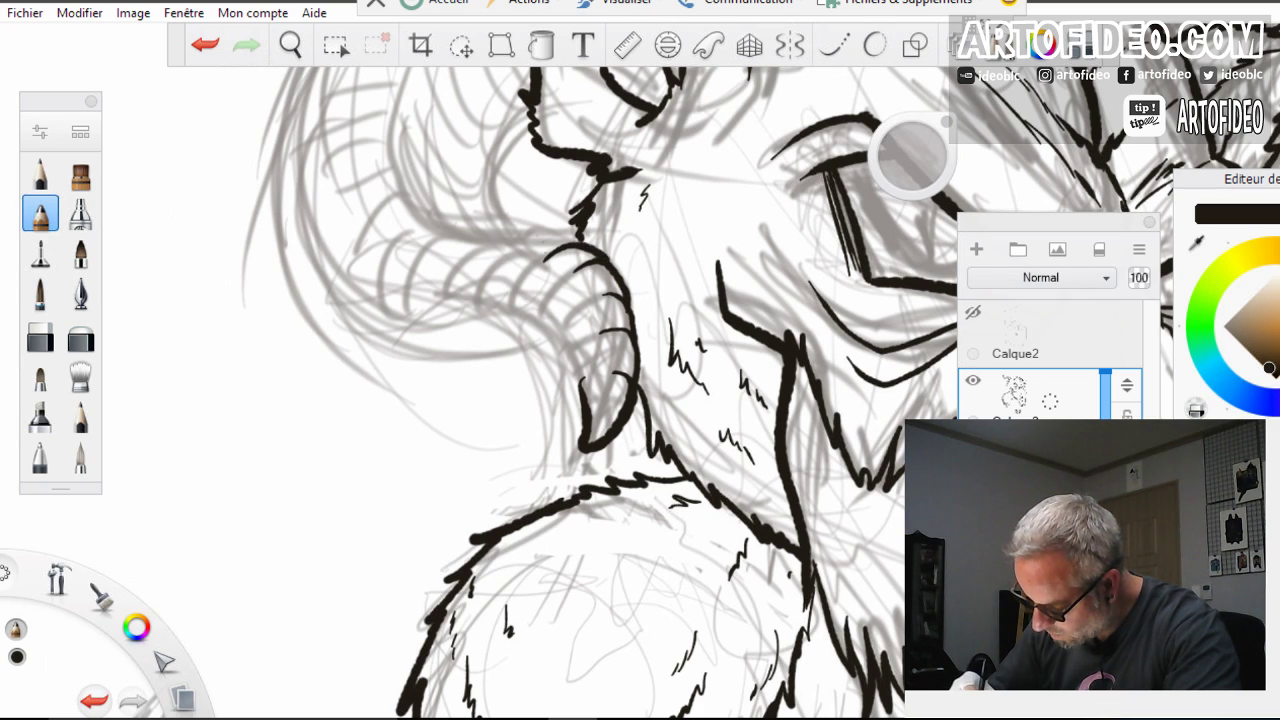
pyautogui.moveTo(502, 258); pyautogui.dragTo(570, 240)
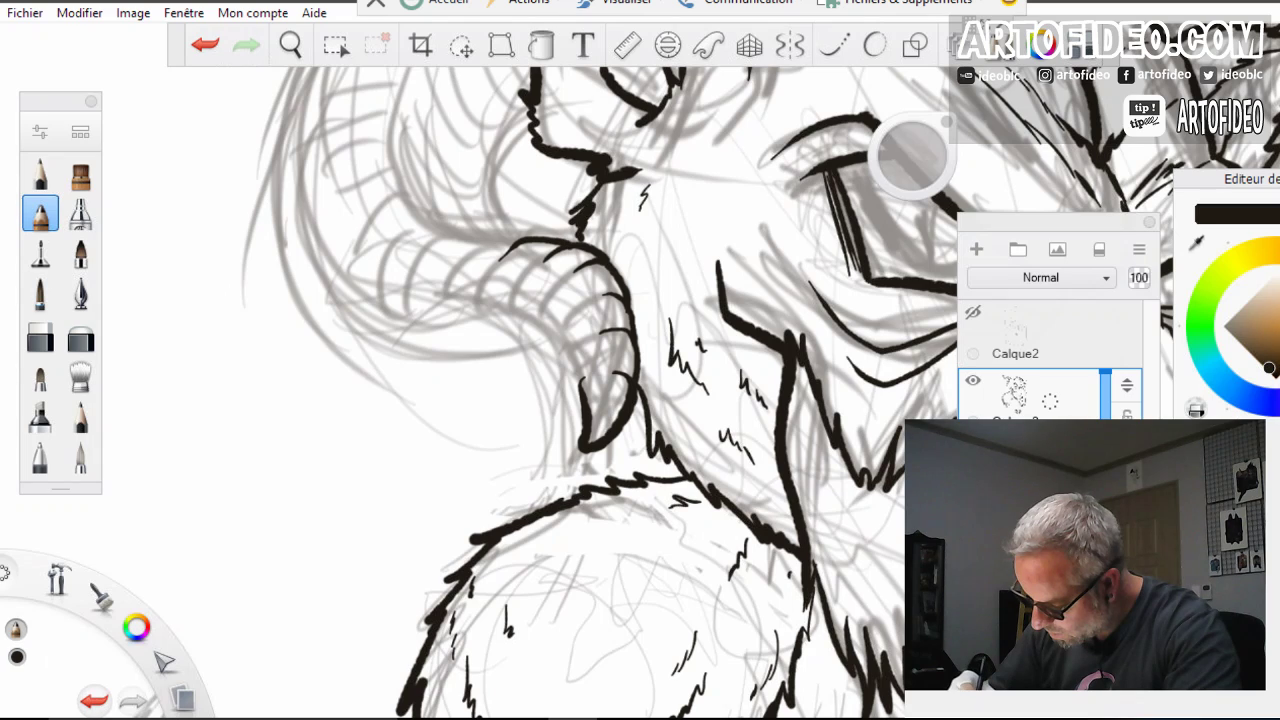
pyautogui.moveTo(462, 280)
pyautogui.mouseDown()
pyautogui.moveTo(484, 246)
pyautogui.moveTo(518, 236)
pyautogui.mouseUp()
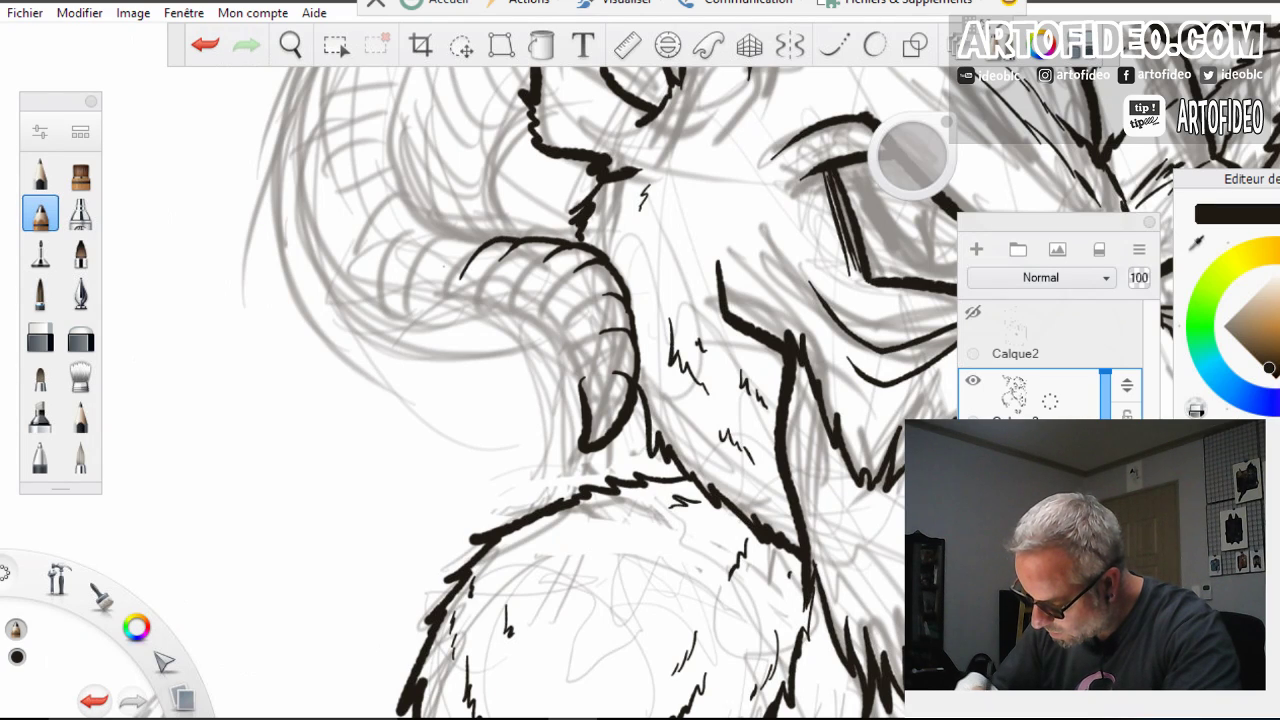
pyautogui.moveTo(414, 270)
pyautogui.mouseDown()
pyautogui.moveTo(446, 238)
pyautogui.moveTo(492, 240)
pyautogui.mouseUp()
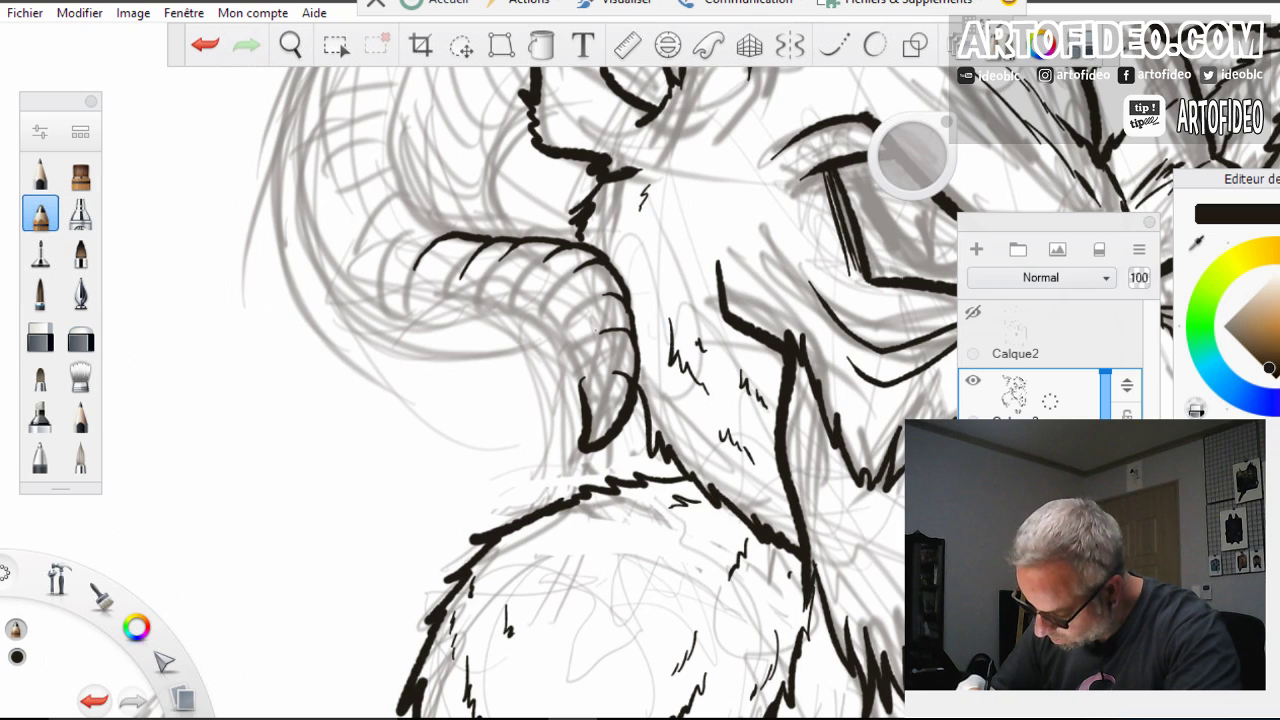
# Ink the near horn's outer edge upward from the tip as short bulging segments that join the ridge lines into rings
pyautogui.moveTo(579, 345); pyautogui.dragTo(569, 375)
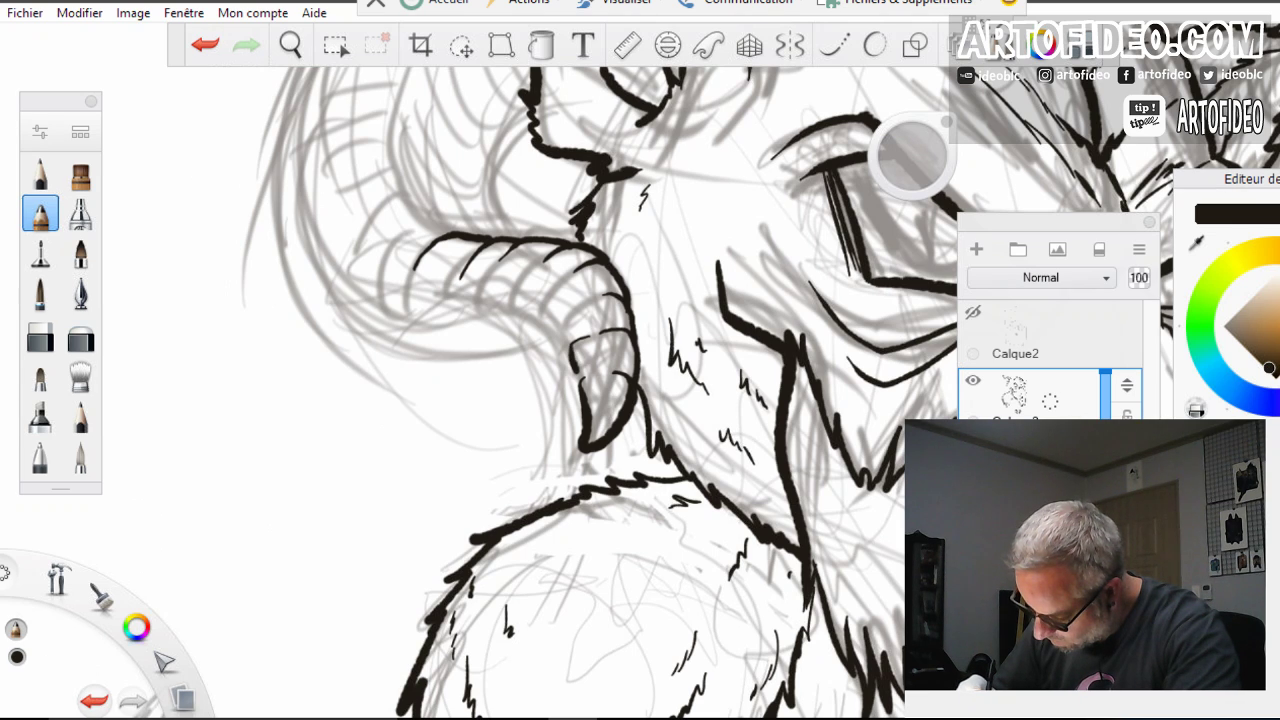
pyautogui.moveTo(572, 307); pyautogui.dragTo(568, 352)
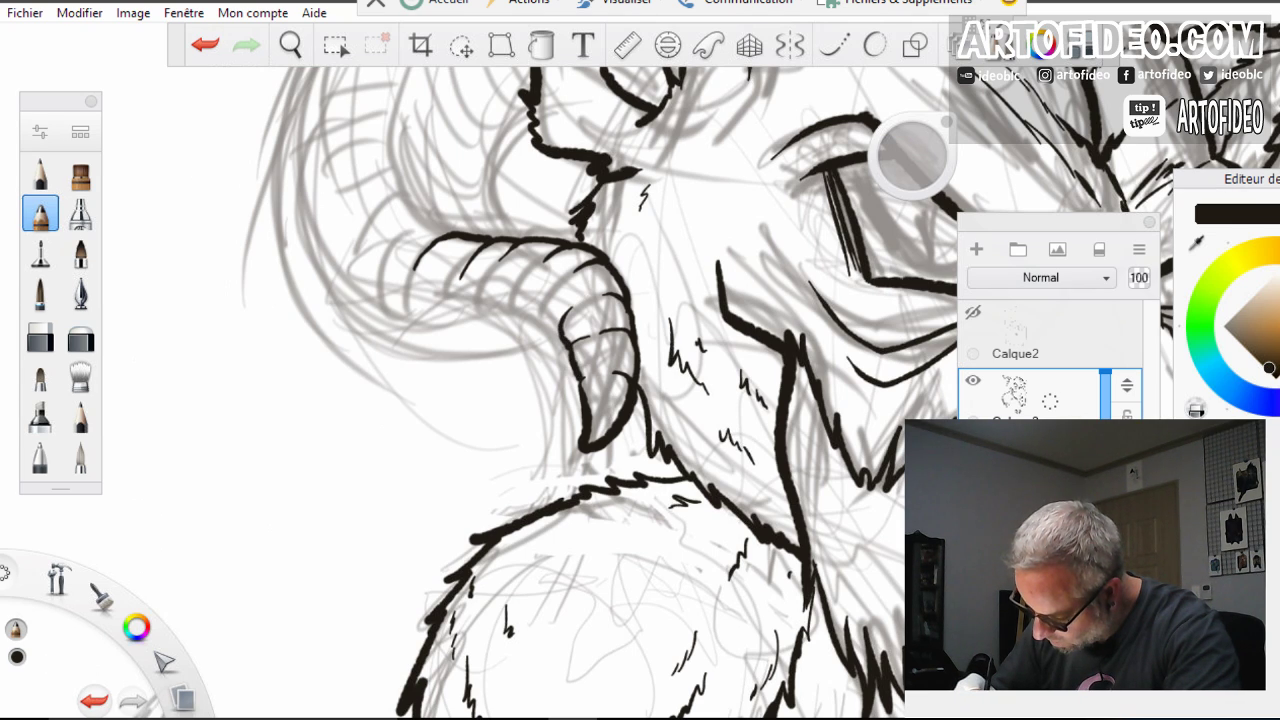
pyautogui.moveTo(557, 276); pyautogui.dragTo(553, 332)
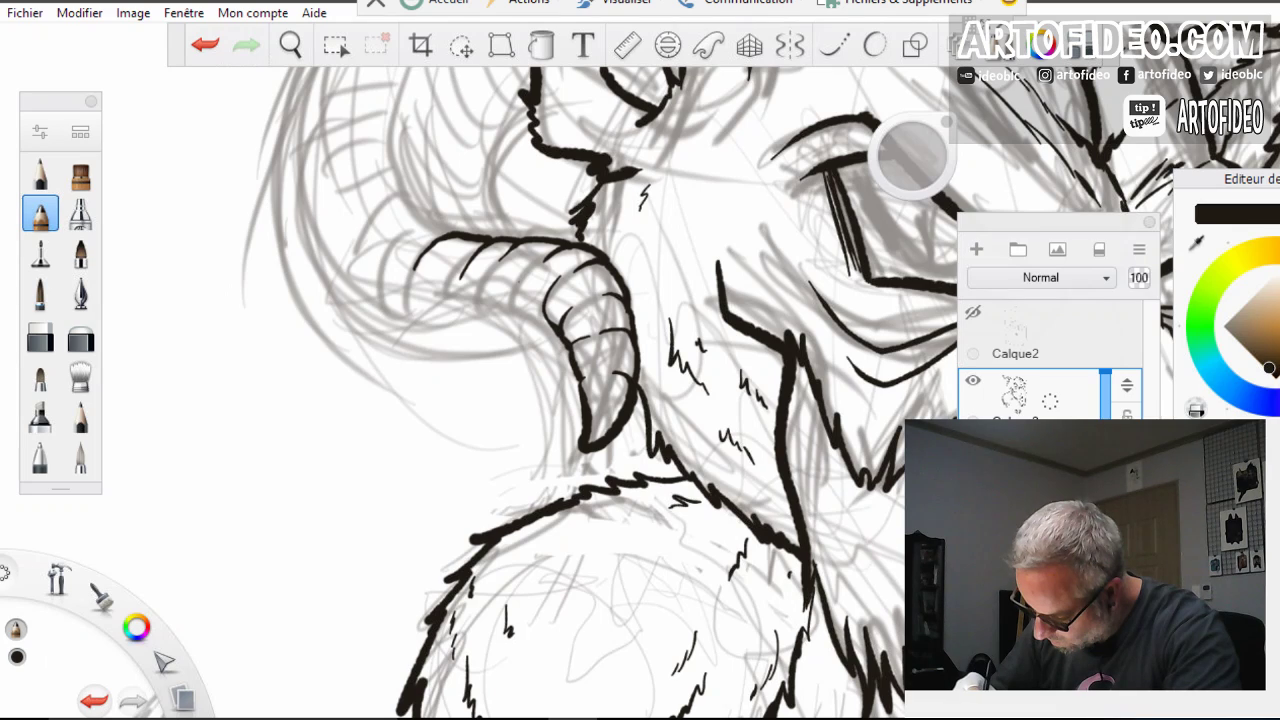
pyautogui.moveTo(522, 268)
pyautogui.mouseDown()
pyautogui.moveTo(518, 304)
pyautogui.moveTo(548, 318)
pyautogui.mouseUp()
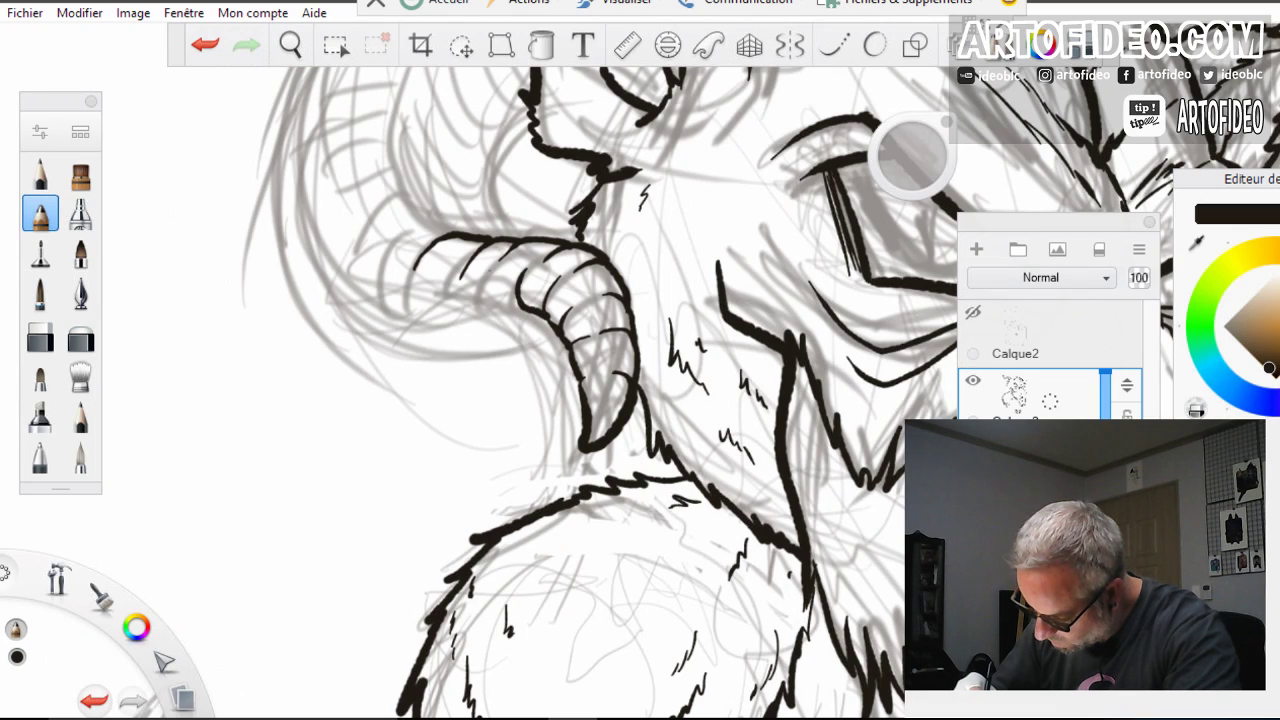
# Ink the lower contour of the curled horn with bulging segments and ridge ends, continuing outward from the tip
pyautogui.moveTo(490, 274)
pyautogui.mouseDown()
pyautogui.moveTo(490, 308)
pyautogui.moveTo(520, 312)
pyautogui.mouseUp()
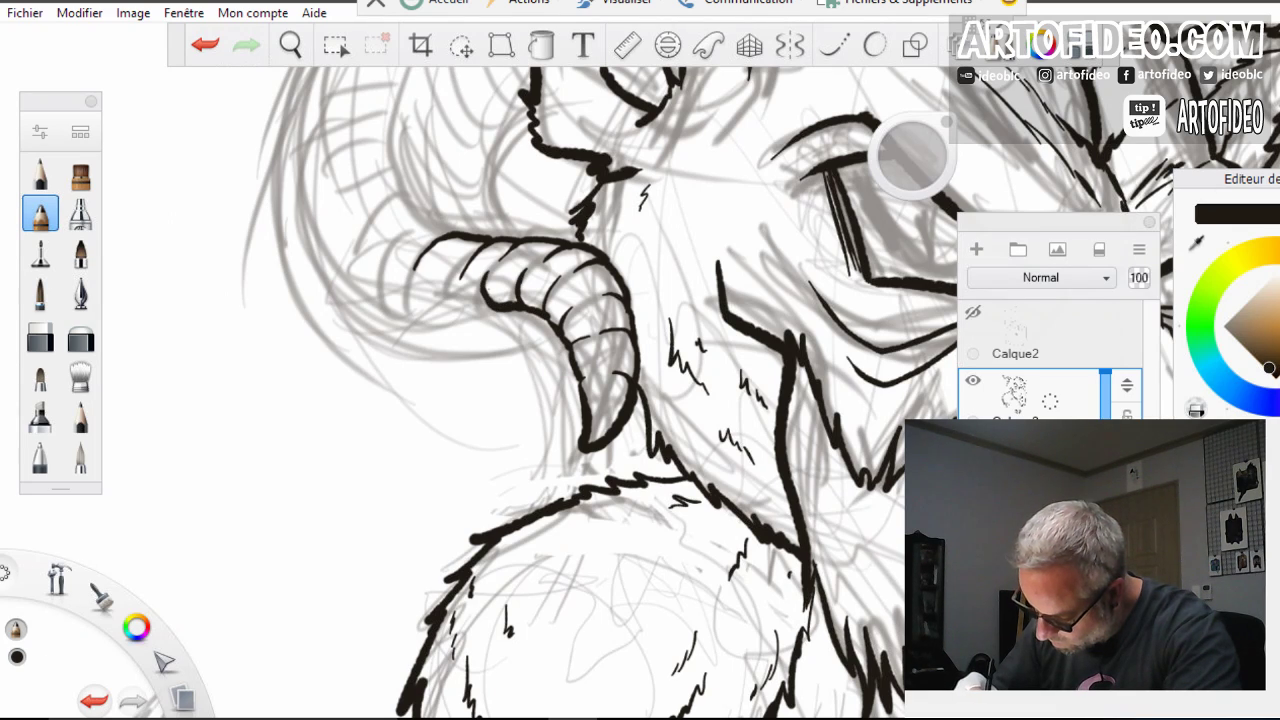
pyautogui.moveTo(456, 286)
pyautogui.mouseDown()
pyautogui.moveTo(474, 310)
pyautogui.moveTo(492, 306)
pyautogui.mouseUp()
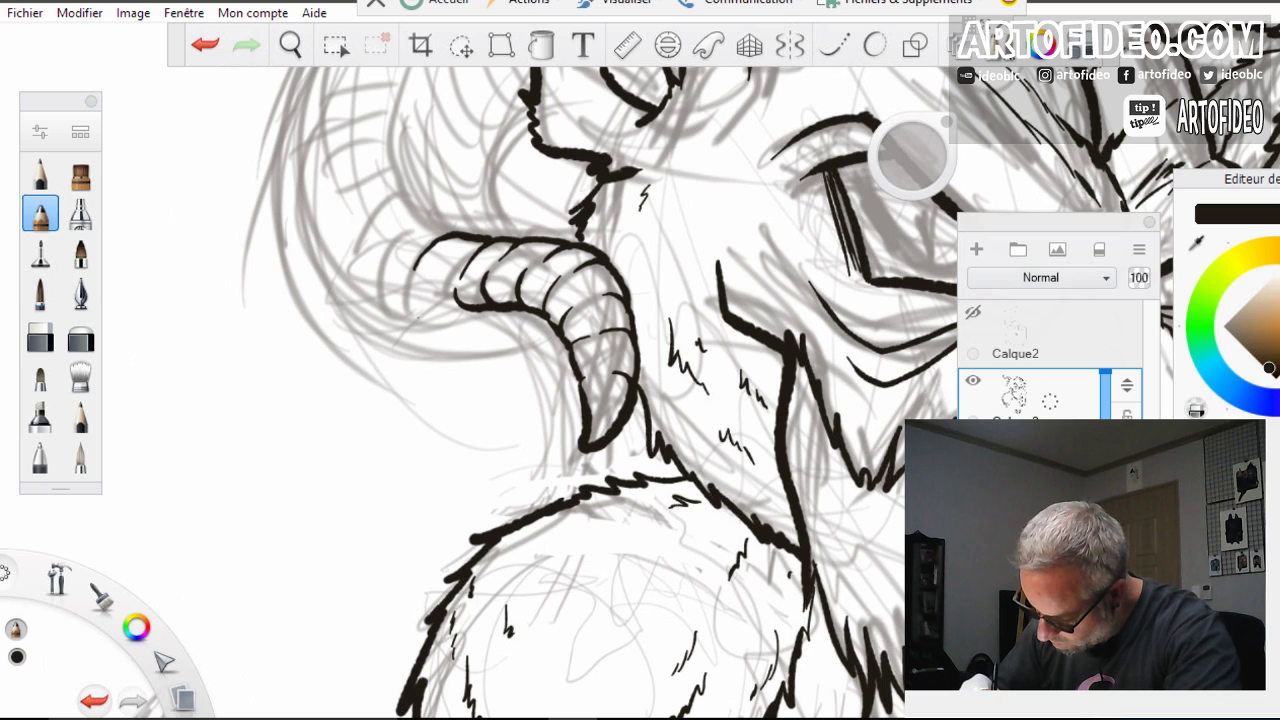
pyautogui.moveTo(414, 278)
pyautogui.mouseDown()
pyautogui.moveTo(410, 314)
pyautogui.moveTo(452, 320)
pyautogui.moveTo(466, 308)
pyautogui.mouseUp()
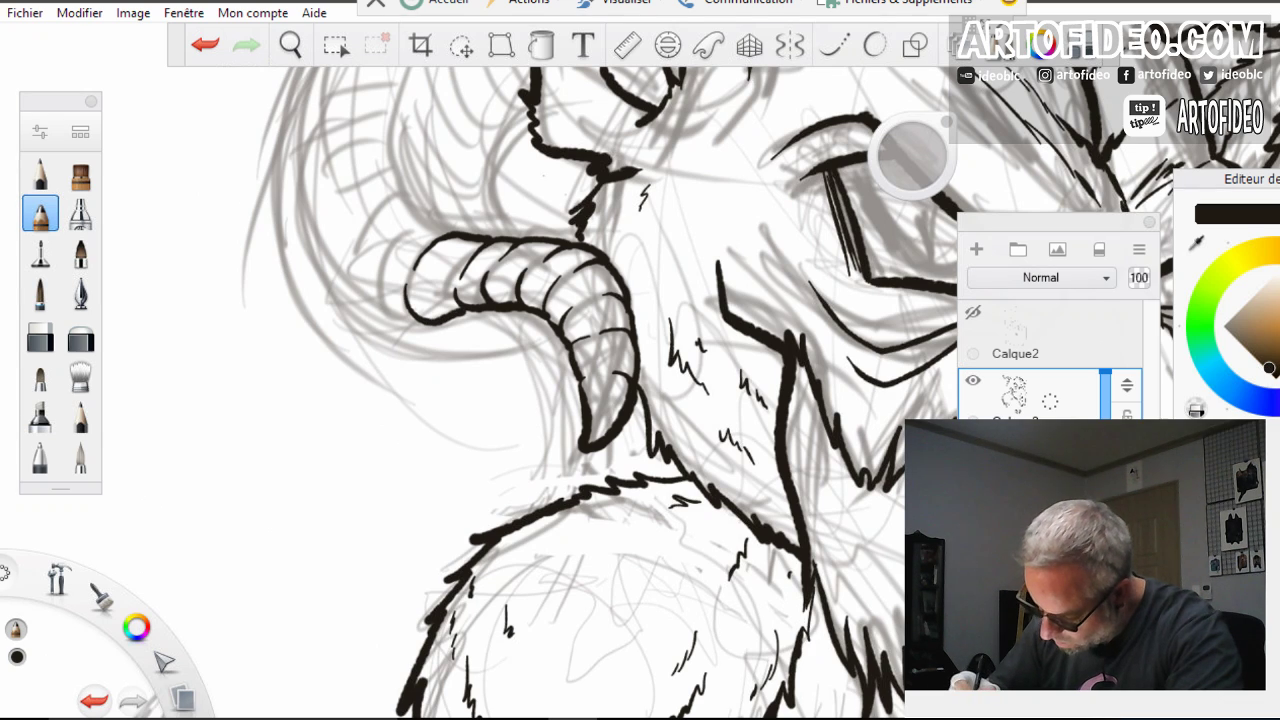
pyautogui.moveTo(385, 252)
pyautogui.mouseDown()
pyautogui.moveTo(380, 290)
pyautogui.moveTo(420, 322)
pyautogui.mouseUp()
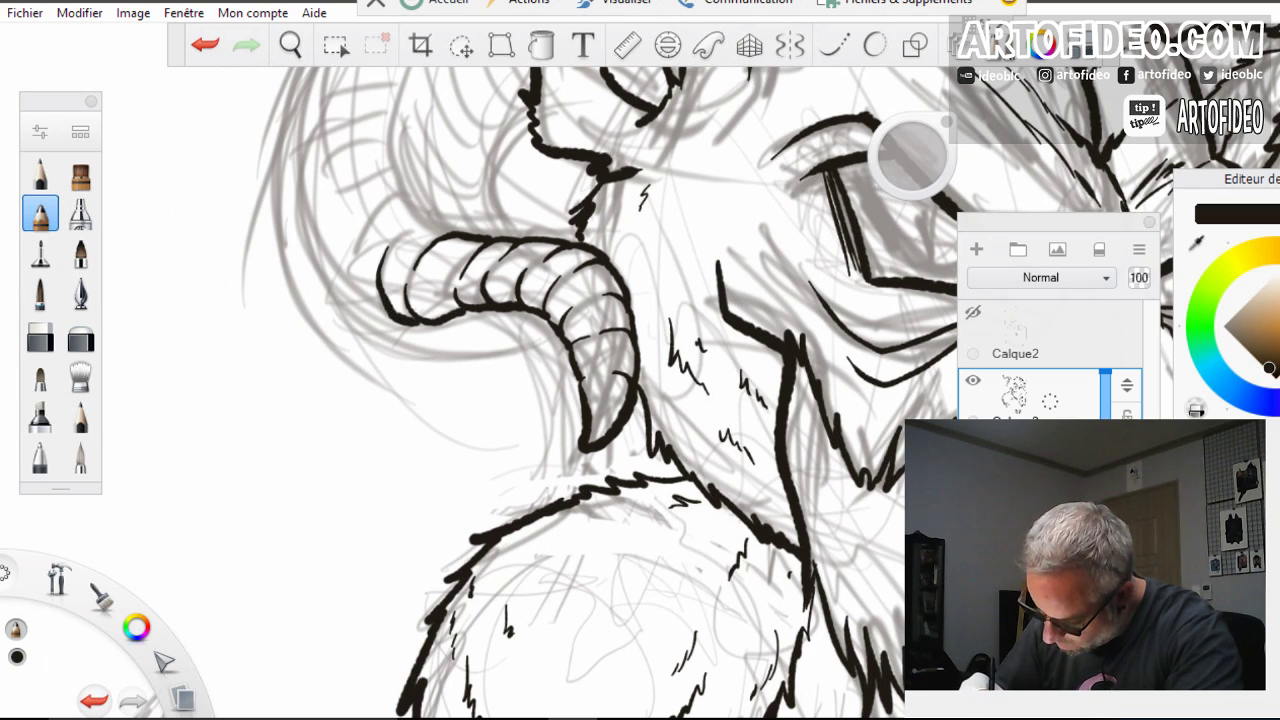
pyautogui.moveTo(354, 208)
pyautogui.mouseDown()
pyautogui.moveTo(330, 228)
pyautogui.moveTo(340, 270)
pyautogui.moveTo(388, 318)
pyautogui.mouseUp()
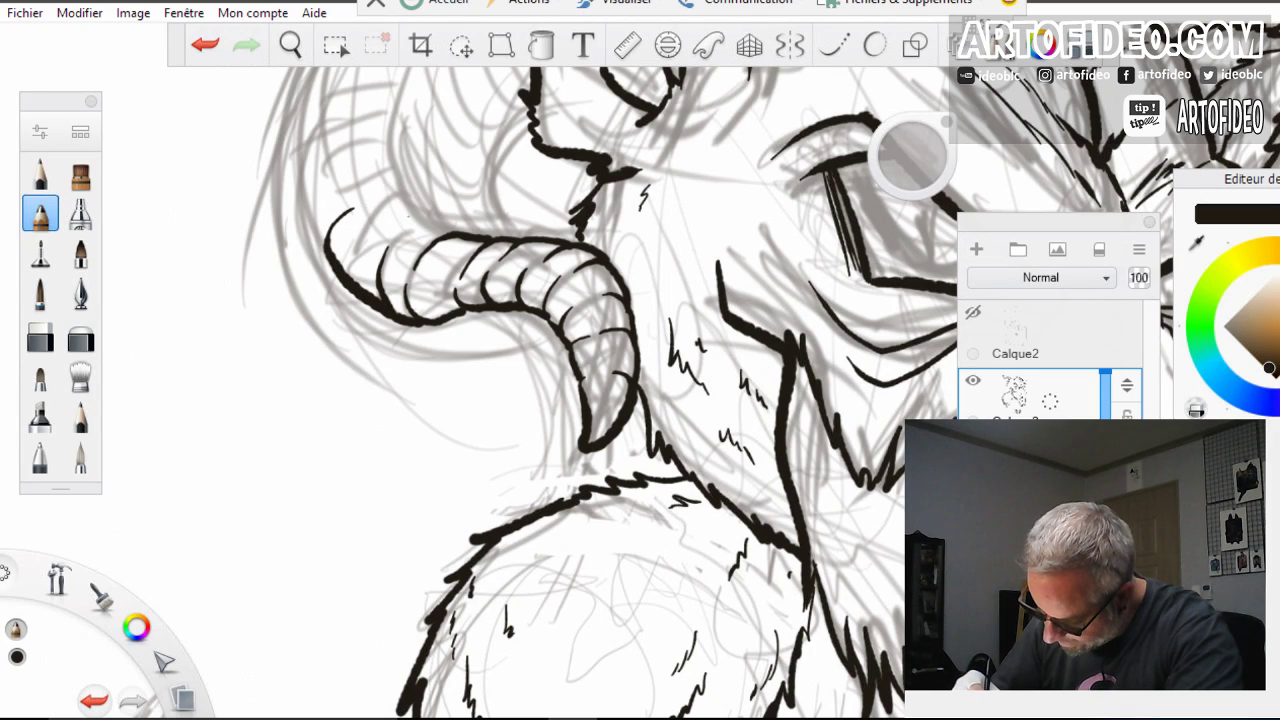
# Ink the upper contour of the same curl as three bumpy segments turning upward from the existing outline
pyautogui.moveTo(408, 227); pyautogui.dragTo(446, 236)
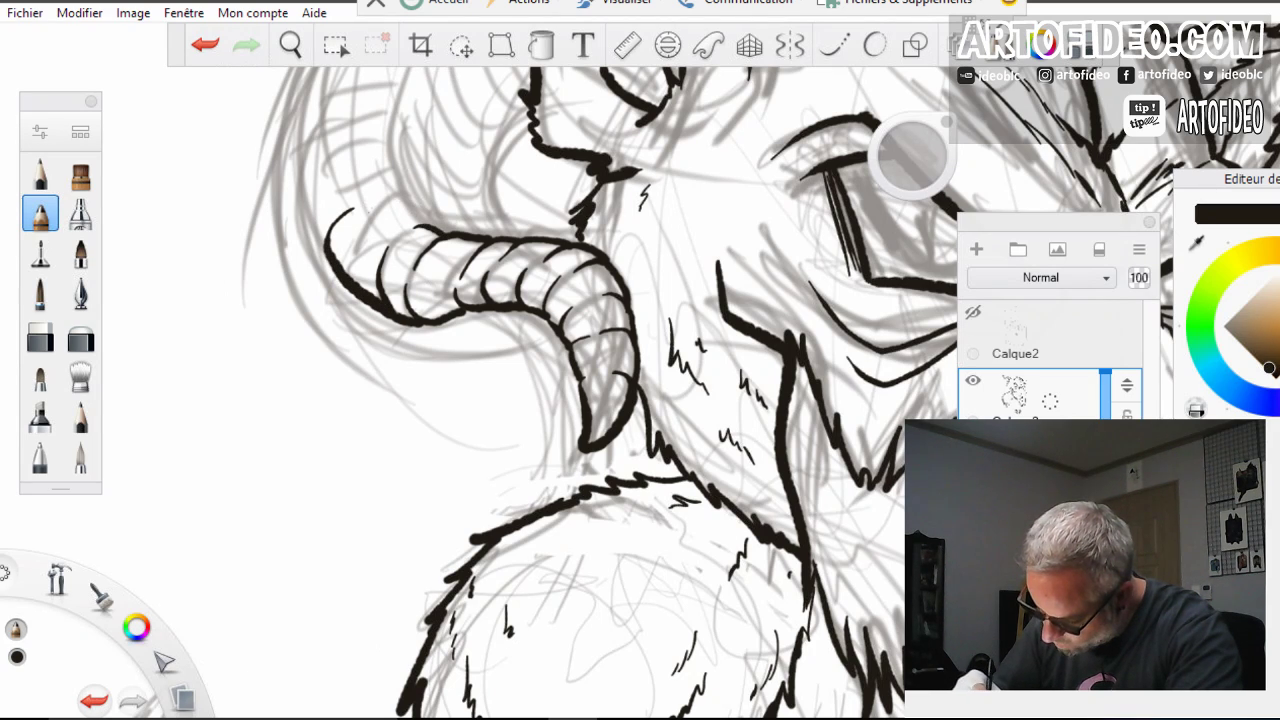
pyautogui.moveTo(376, 203)
pyautogui.mouseDown()
pyautogui.moveTo(408, 200)
pyautogui.moveTo(427, 224)
pyautogui.mouseUp()
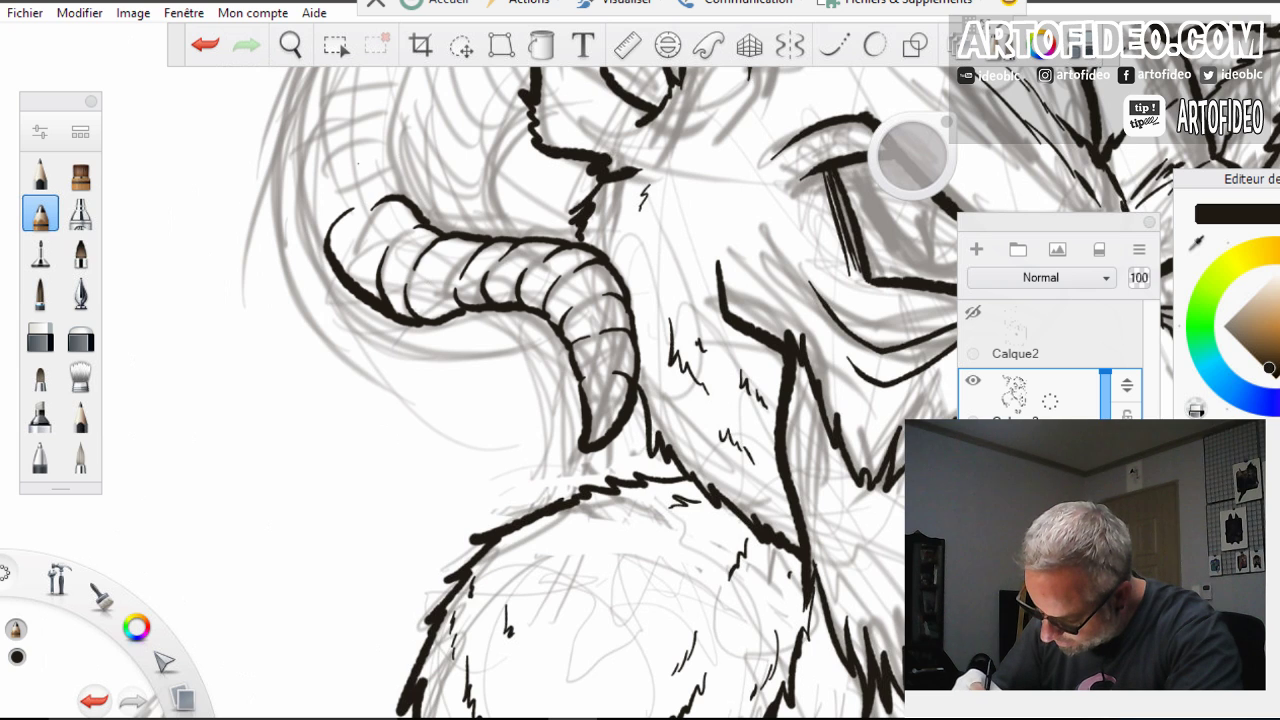
pyautogui.moveTo(364, 156)
pyautogui.mouseDown()
pyautogui.moveTo(396, 172)
pyautogui.moveTo(404, 195)
pyautogui.mouseUp()
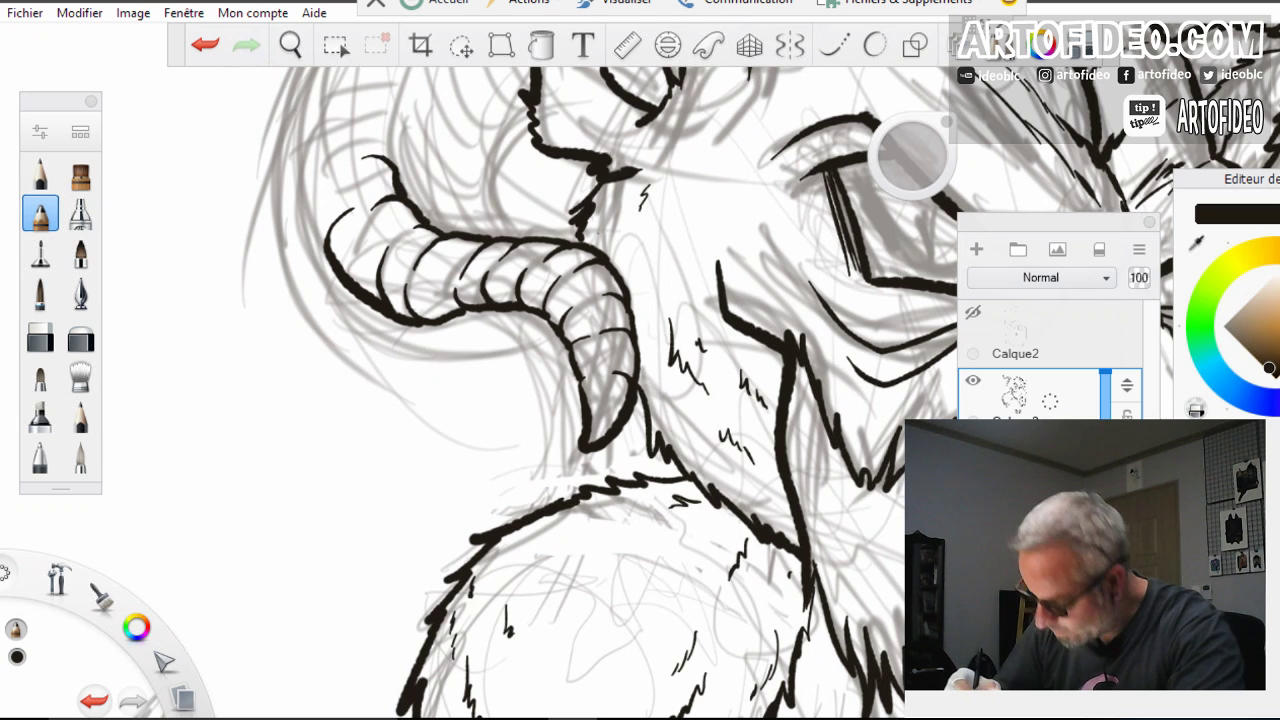
# Ink the inner horn section below the ear, with its thick edge meeting the curl and dashed ridge lines across it
pyautogui.click(290, 45)
pyautogui.moveTo(430, 284); pyautogui.dragTo(395, 385)
pyautogui.moveTo(550, 345); pyautogui.dragTo(466, 525)
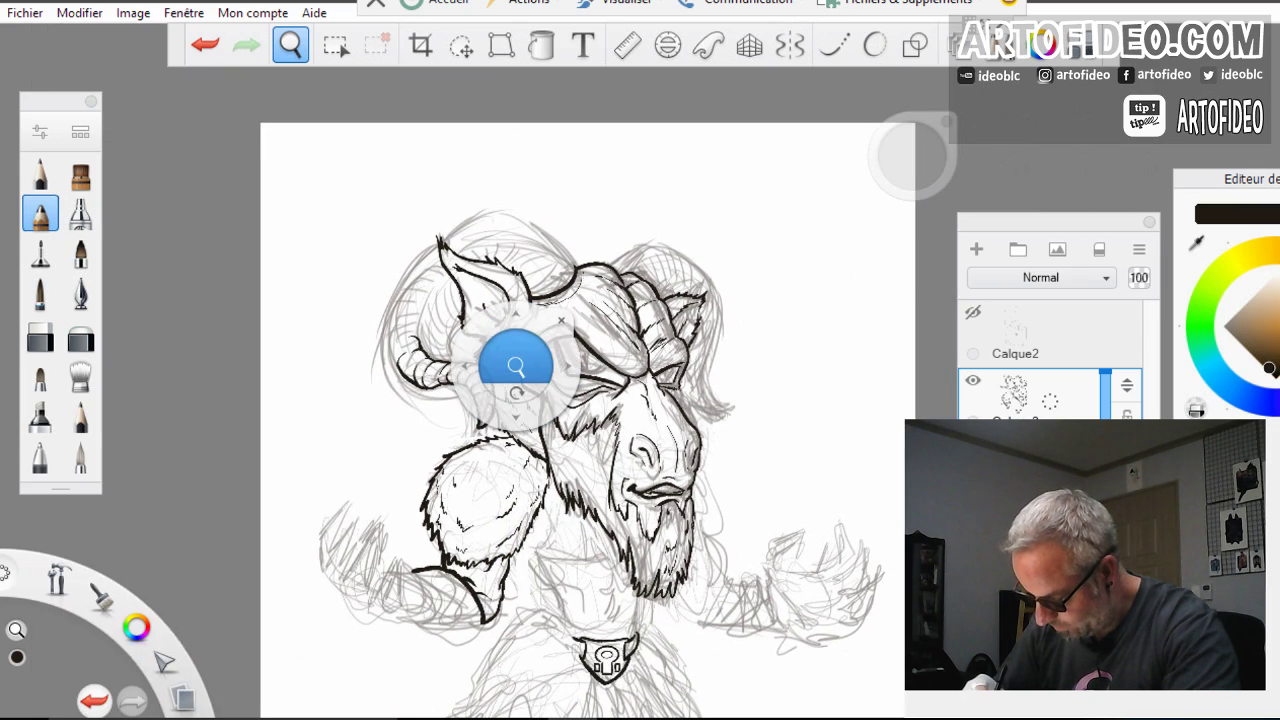
pyautogui.moveTo(515, 366); pyautogui.dragTo(463, 187)
pyautogui.moveTo(335, 325); pyautogui.dragTo(543, 351)
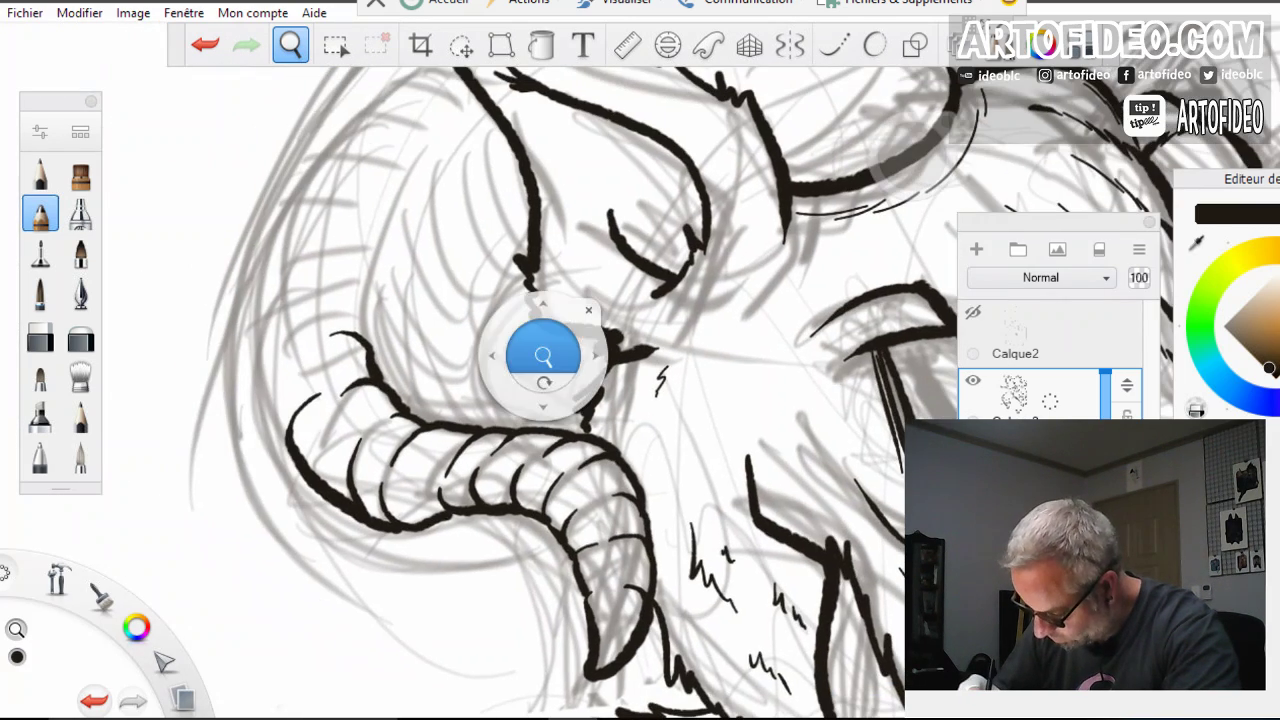
pyautogui.moveTo(543, 395); pyautogui.dragTo(543, 396)
pyautogui.moveTo(541, 349); pyautogui.dragTo(575, 266)
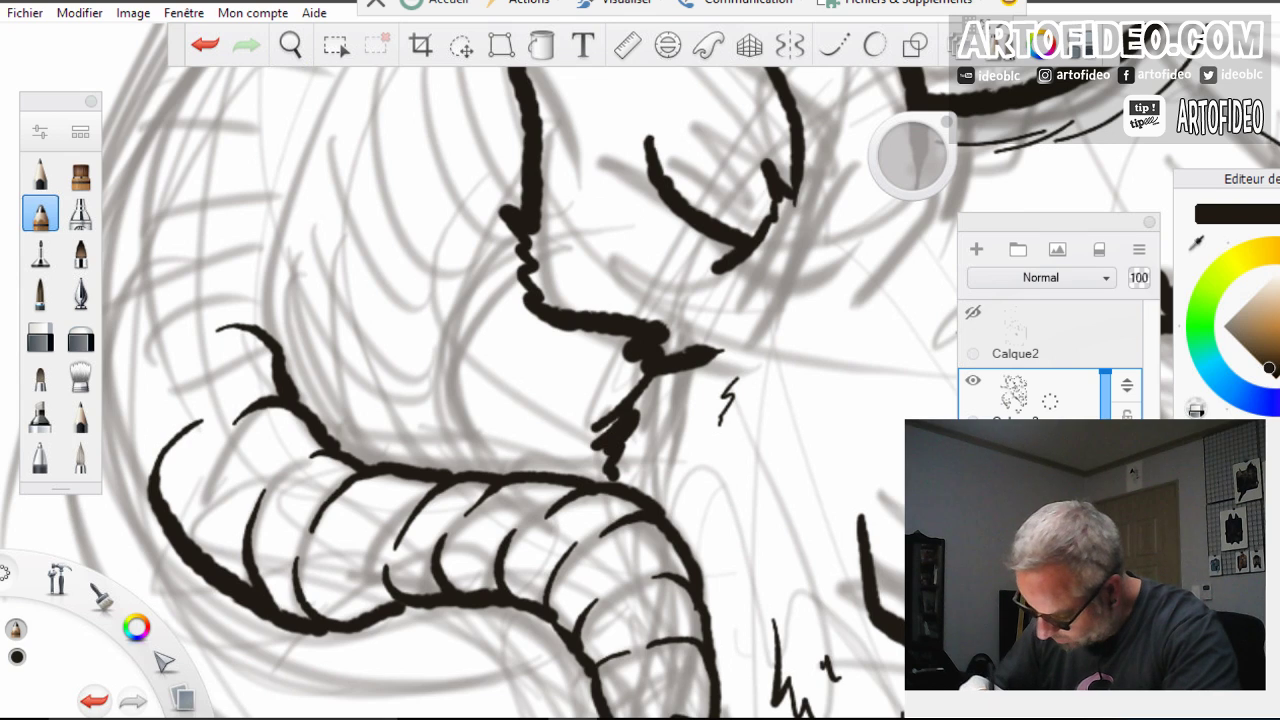
pyautogui.moveTo(329, 404)
pyautogui.mouseDown()
pyautogui.moveTo(395, 439)
pyautogui.moveTo(473, 429)
pyautogui.moveTo(518, 470)
pyautogui.mouseUp()
pyautogui.moveTo(316, 290)
pyautogui.mouseDown()
pyautogui.moveTo(368, 355)
pyautogui.moveTo(462, 384)
pyautogui.moveTo(482, 425)
pyautogui.mouseUp()
pyautogui.moveTo(333, 128)
pyautogui.mouseDown()
pyautogui.moveTo(380, 280)
pyautogui.moveTo(458, 332)
pyautogui.moveTo(460, 384)
pyautogui.mouseUp()
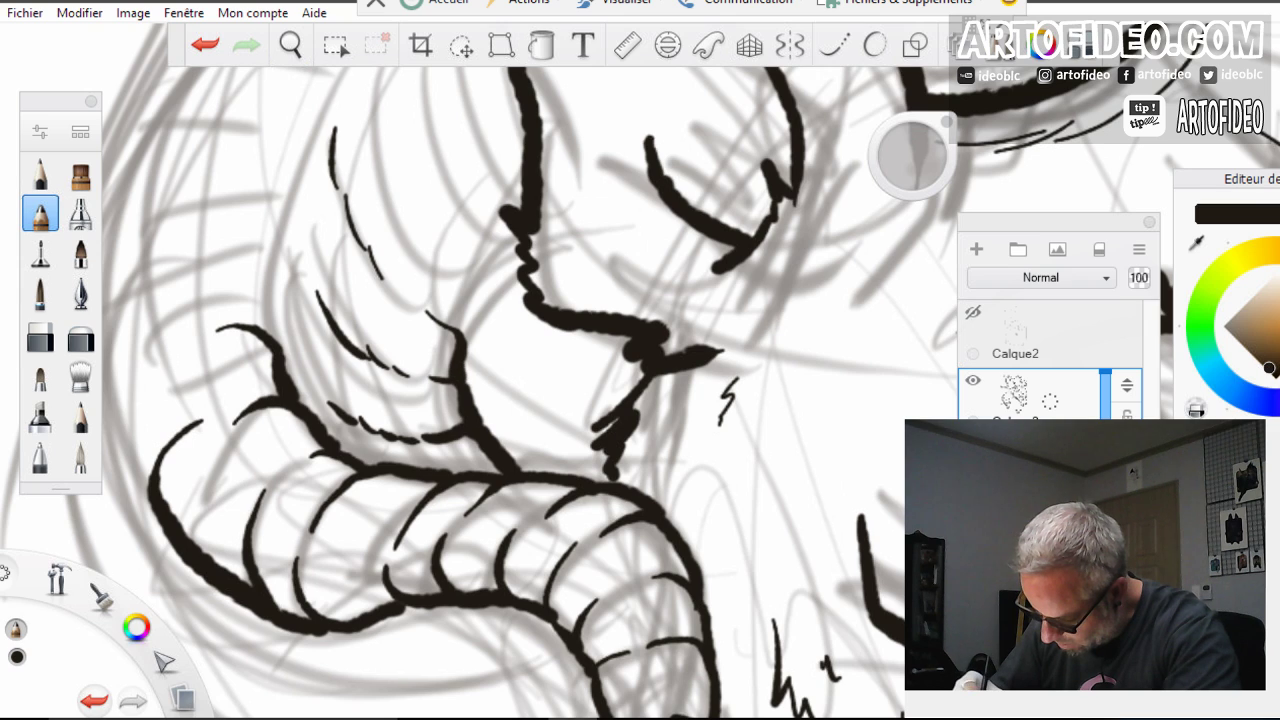
# Extend the inner horn section's thick edge up to the ear and add thin curved ridge lines
pyautogui.moveTo(407, 220)
pyautogui.mouseDown()
pyautogui.moveTo(473, 274)
pyautogui.moveTo(468, 346)
pyautogui.mouseUp()
pyautogui.moveTo(460, 191)
pyautogui.mouseDown()
pyautogui.moveTo(505, 260)
pyautogui.moveTo(480, 298)
pyautogui.mouseUp()
pyautogui.moveTo(420, 126); pyautogui.dragTo(450, 181)
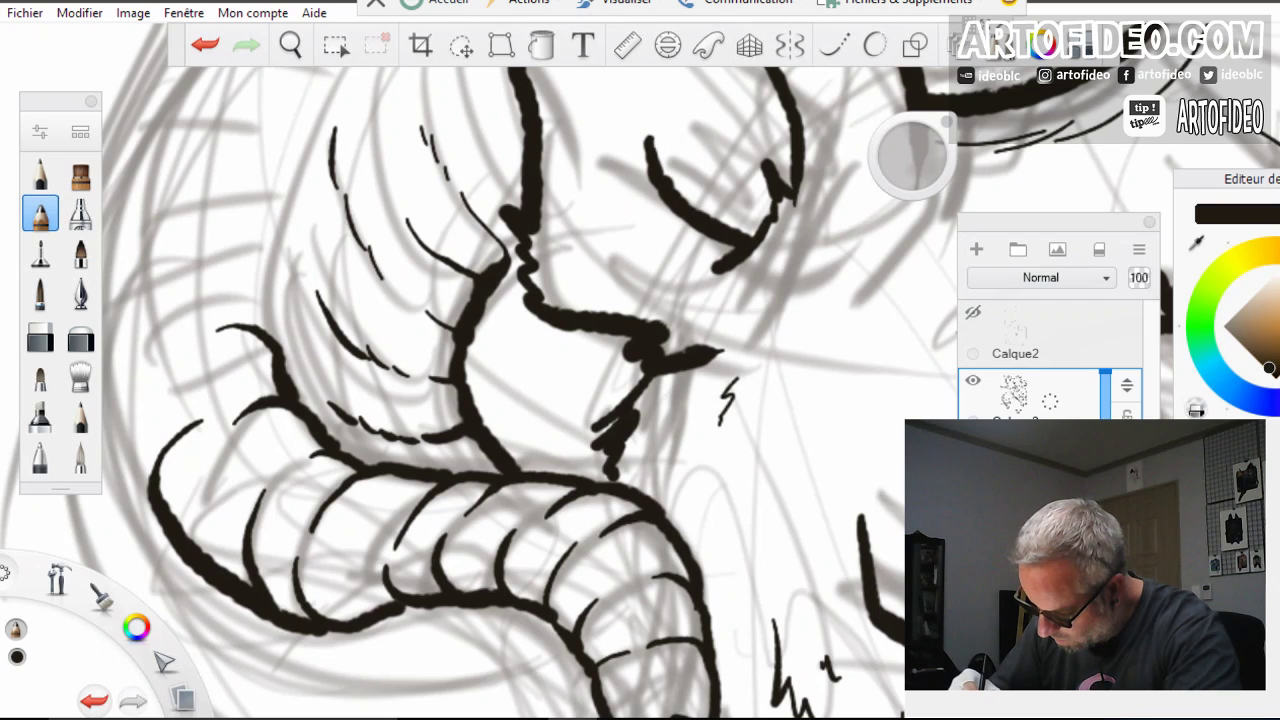
# Ink the horn's outer contour segment by segment from a ridge near ear height down to the lower curl, with ridge lines
pyautogui.moveTo(372, 118)
pyautogui.mouseDown()
pyautogui.moveTo(370, 156)
pyautogui.moveTo(466, 285)
pyautogui.moveTo(471, 328)
pyautogui.moveTo(325, 490)
pyautogui.mouseUp()
pyautogui.press('space')
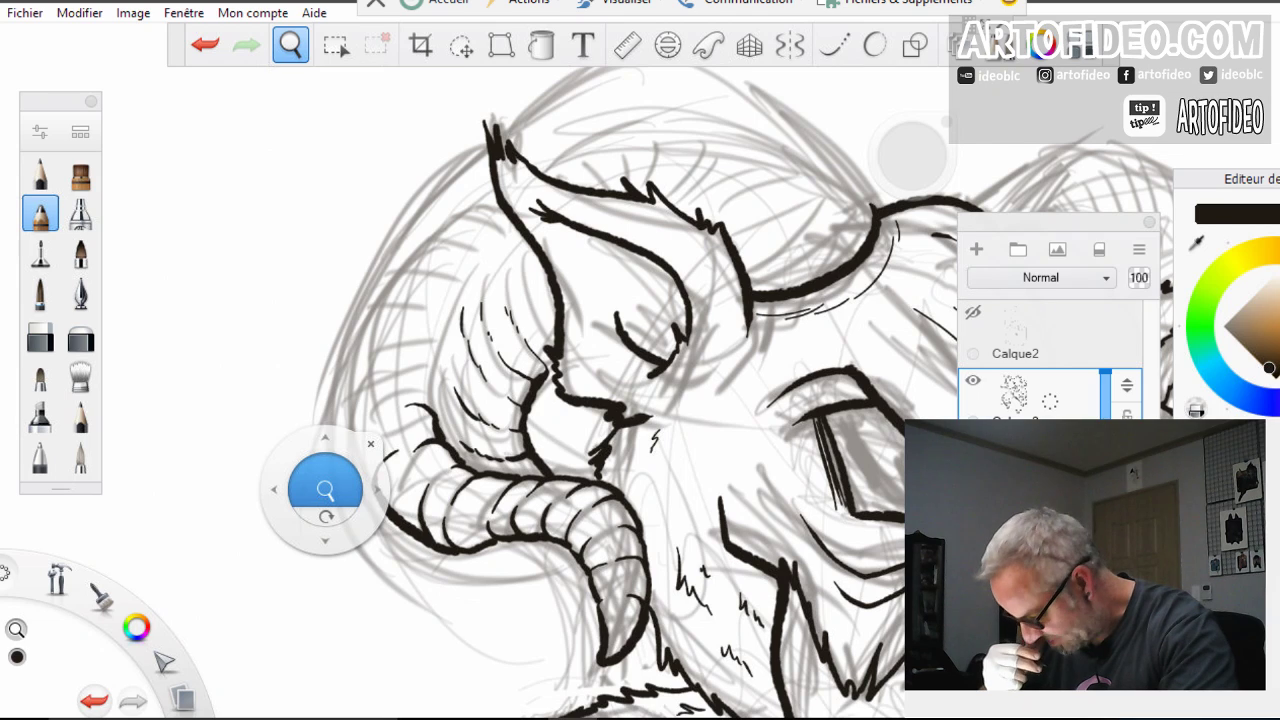
pyautogui.click(511, 289)
pyautogui.press('space')
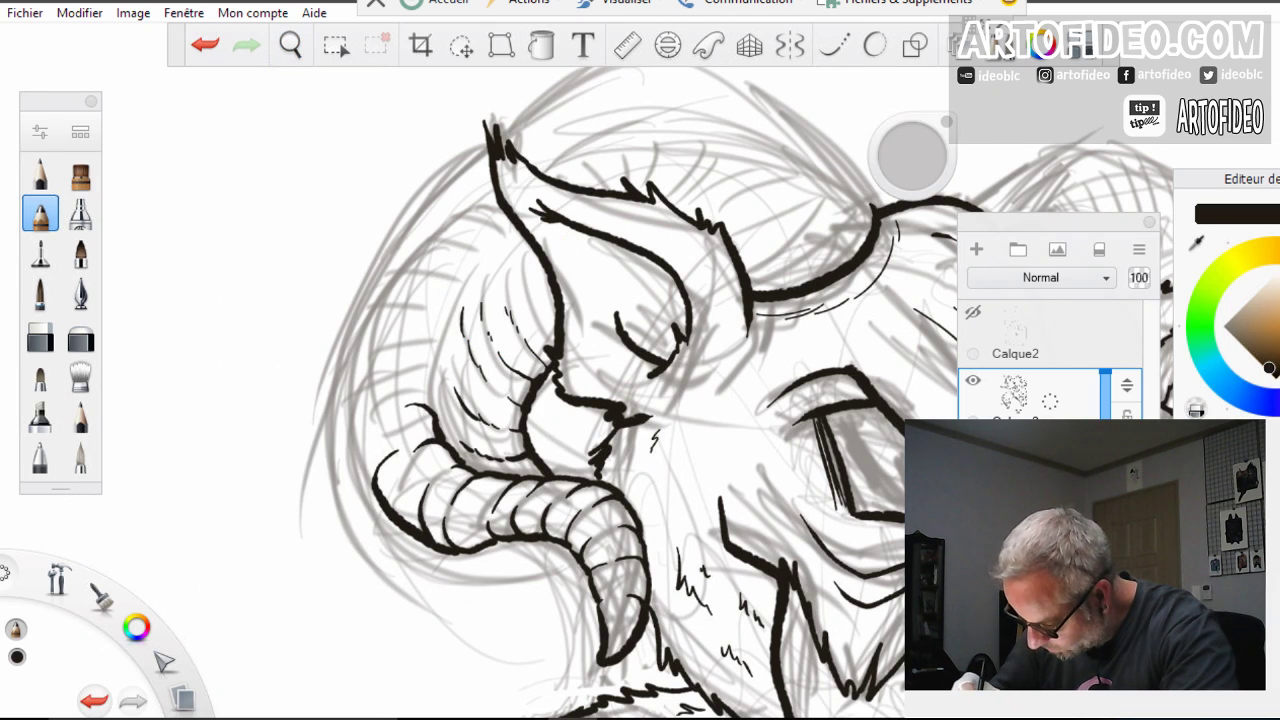
pyautogui.moveTo(538, 259); pyautogui.dragTo(530, 295)
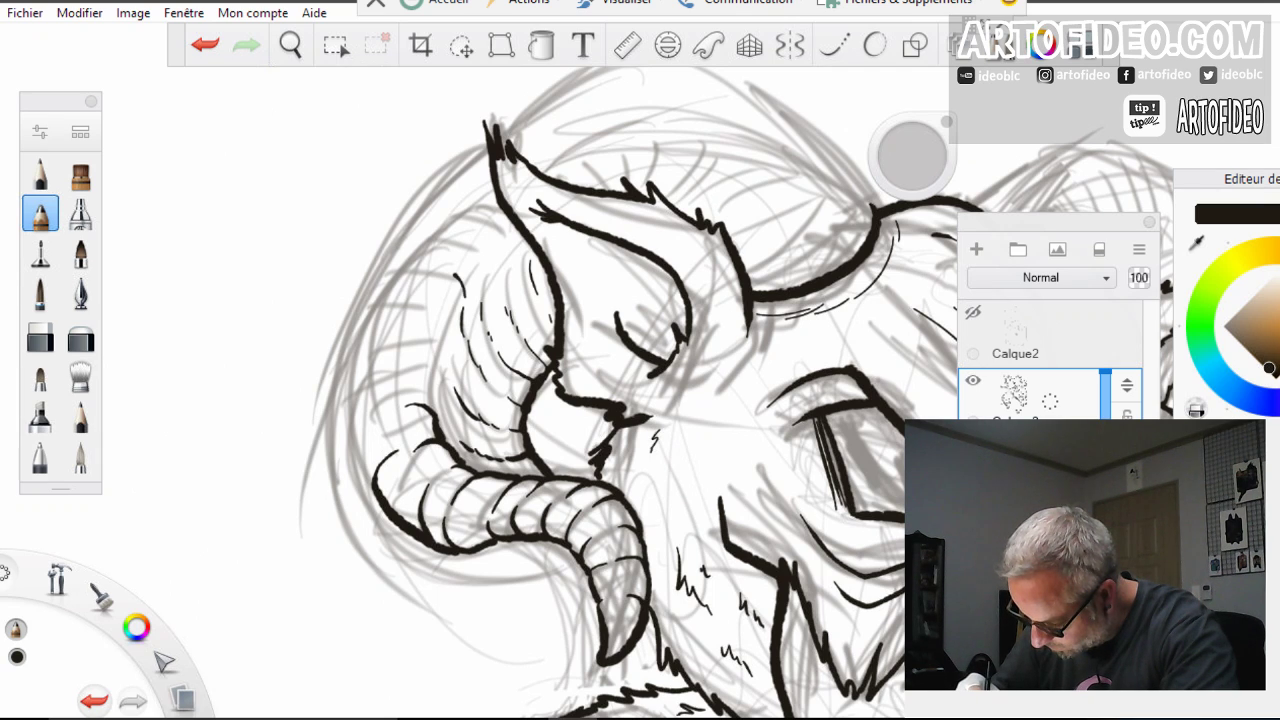
pyautogui.moveTo(456, 276)
pyautogui.mouseDown()
pyautogui.moveTo(400, 256)
pyautogui.moveTo(372, 262)
pyautogui.moveTo(362, 304)
pyautogui.mouseUp()
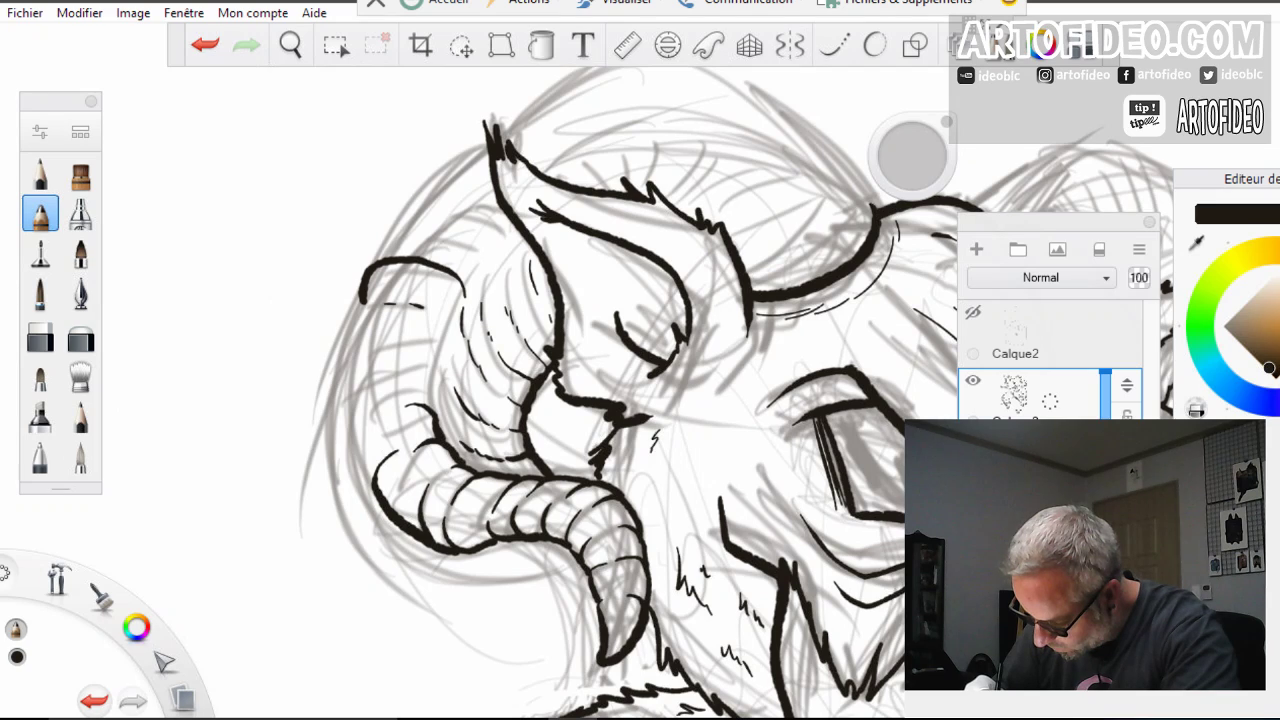
pyautogui.moveTo(363, 305)
pyautogui.mouseDown()
pyautogui.moveTo(354, 351)
pyautogui.moveTo(414, 340)
pyautogui.moveTo(351, 375)
pyautogui.moveTo(347, 400)
pyautogui.mouseUp()
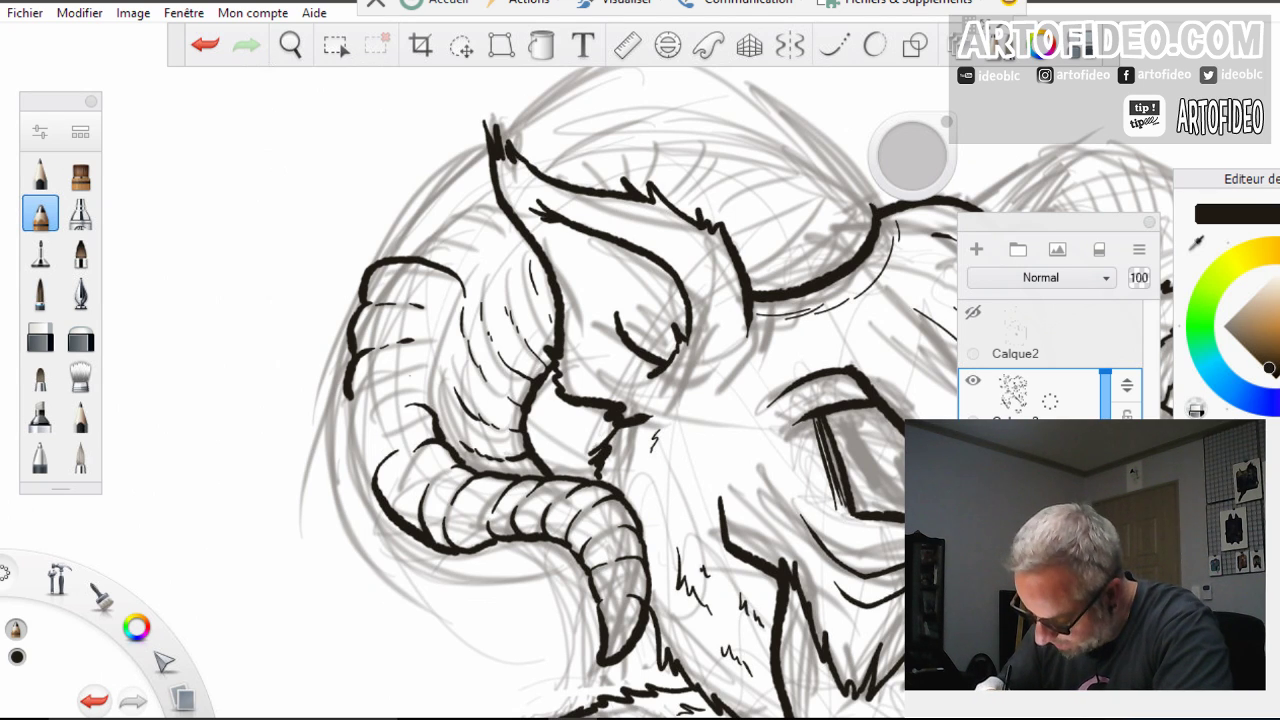
pyautogui.moveTo(407, 369)
pyautogui.mouseDown()
pyautogui.moveTo(350, 412)
pyautogui.moveTo(344, 444)
pyautogui.moveTo(371, 489)
pyautogui.mouseUp()
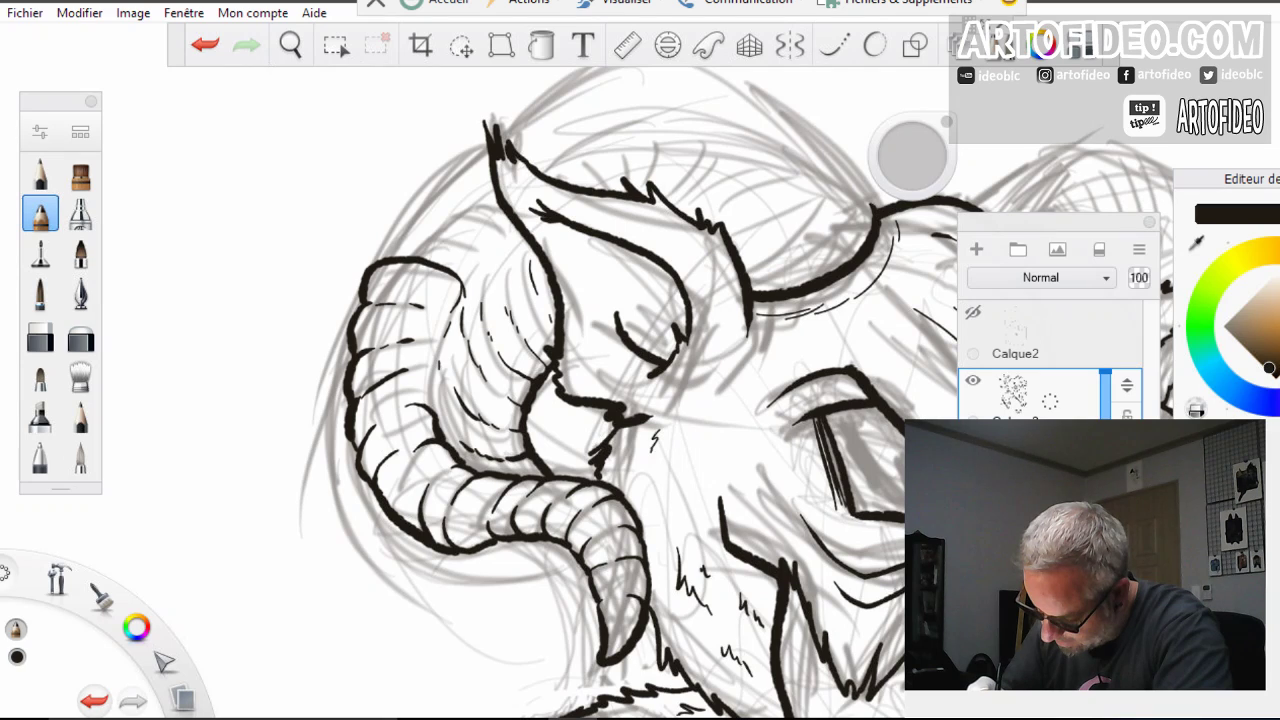
# Ink the inner ends of the horn's ridges along the inside of the curve and up beside the ear
pyautogui.moveTo(438, 367)
pyautogui.mouseDown()
pyautogui.moveTo(424, 379)
pyautogui.moveTo(435, 393)
pyautogui.mouseUp()
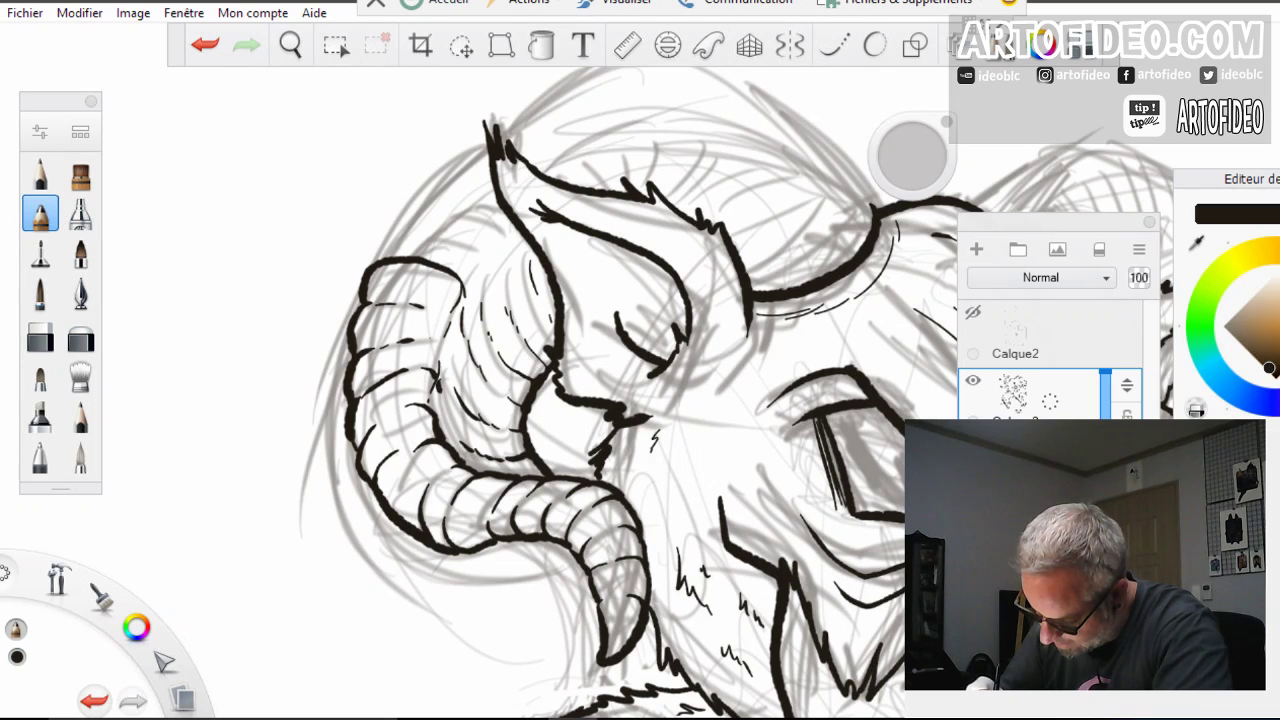
pyautogui.moveTo(447, 338); pyautogui.dragTo(432, 356)
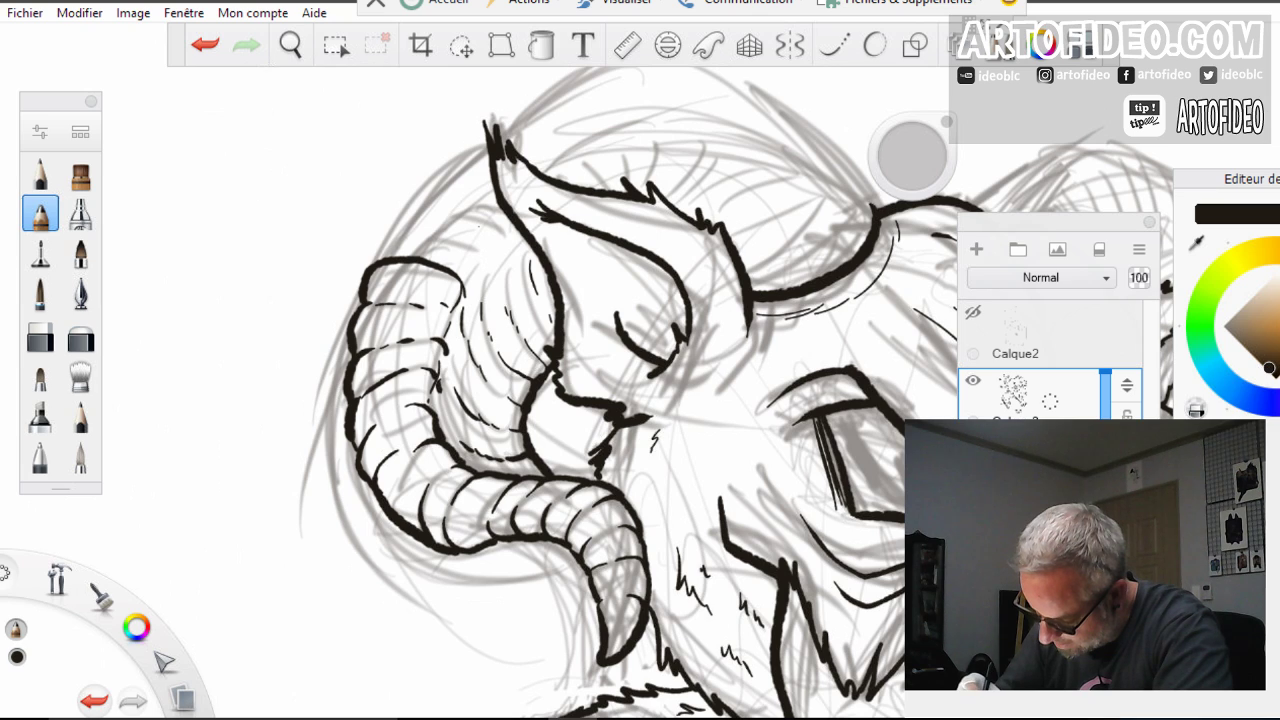
pyautogui.moveTo(472, 246); pyautogui.dragTo(482, 280)
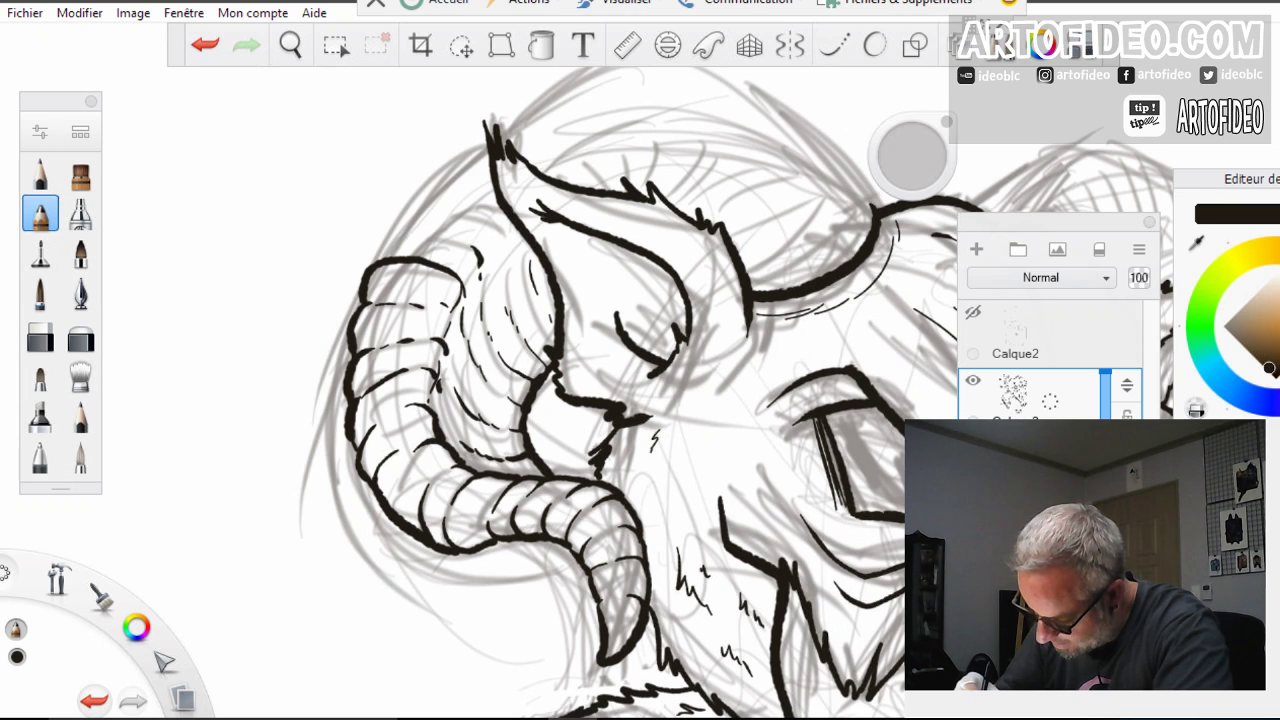
pyautogui.moveTo(488, 220); pyautogui.dragTo(512, 242)
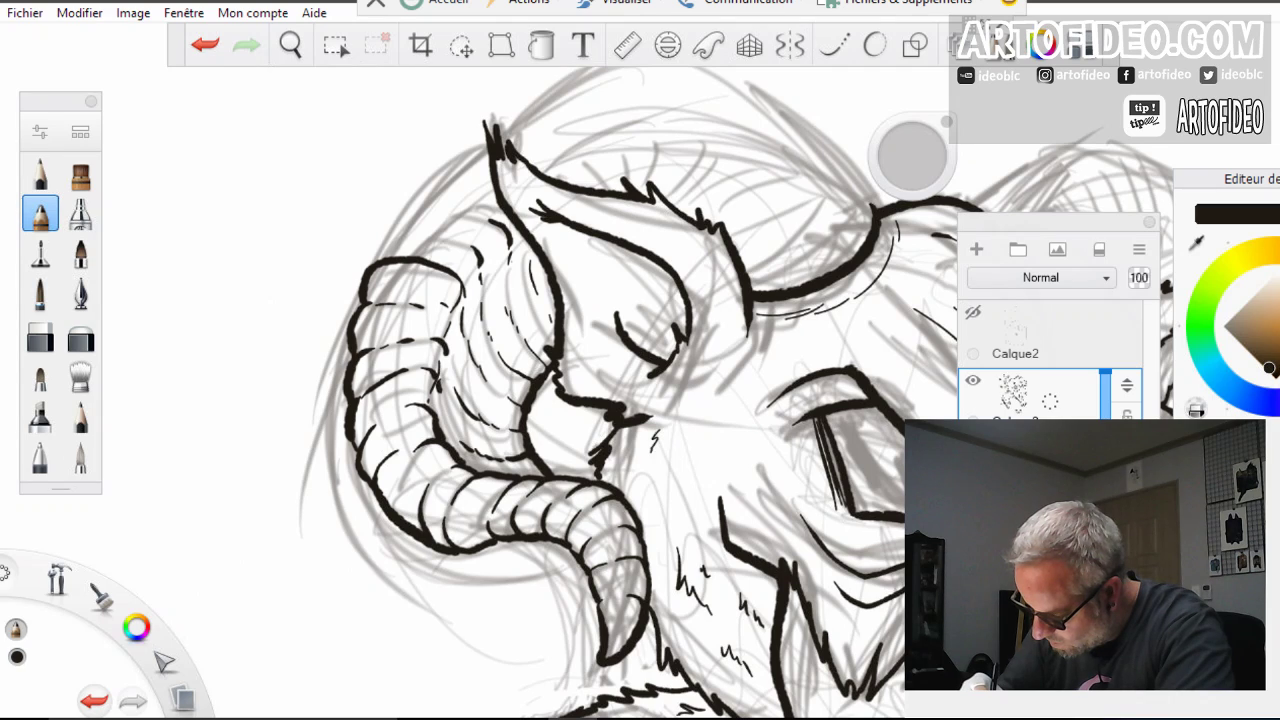
# Ink three more outer horn segments with dashed ridge lines, curving up toward the ear tip
pyautogui.moveTo(372, 260); pyautogui.dragTo(426, 227)
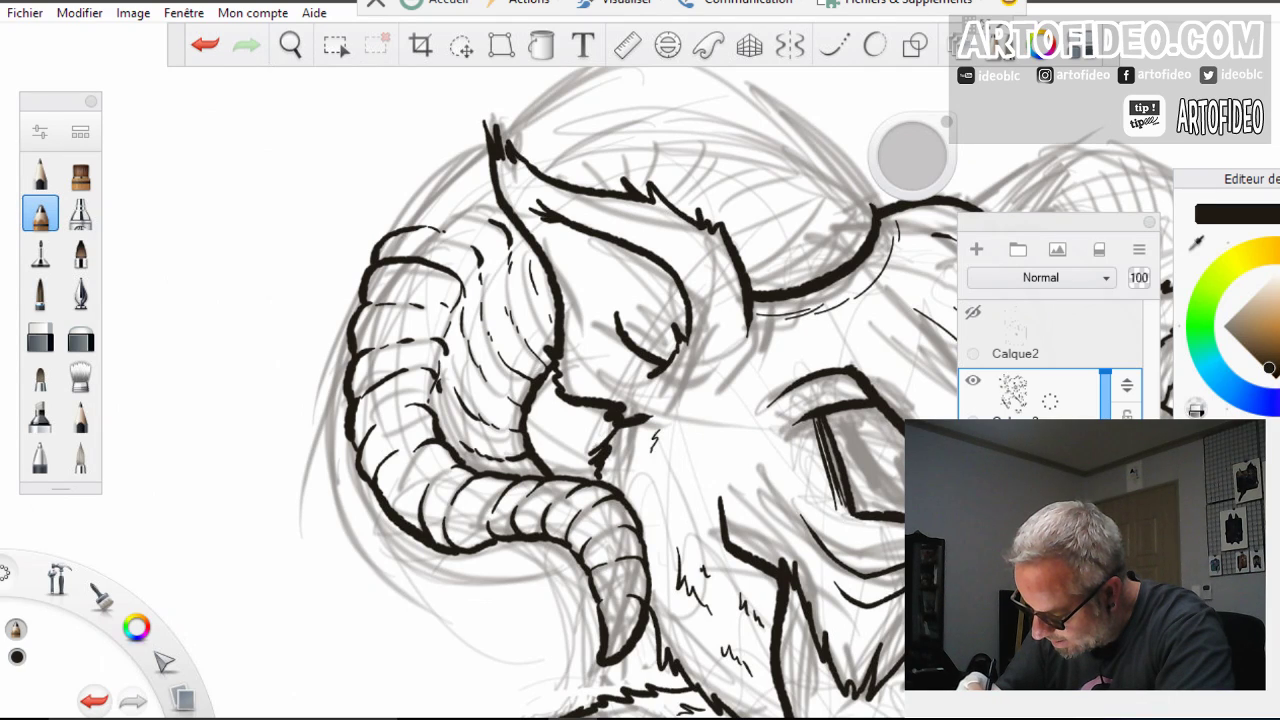
pyautogui.moveTo(476, 207)
pyautogui.mouseDown()
pyautogui.moveTo(414, 202)
pyautogui.moveTo(388, 232)
pyautogui.mouseUp()
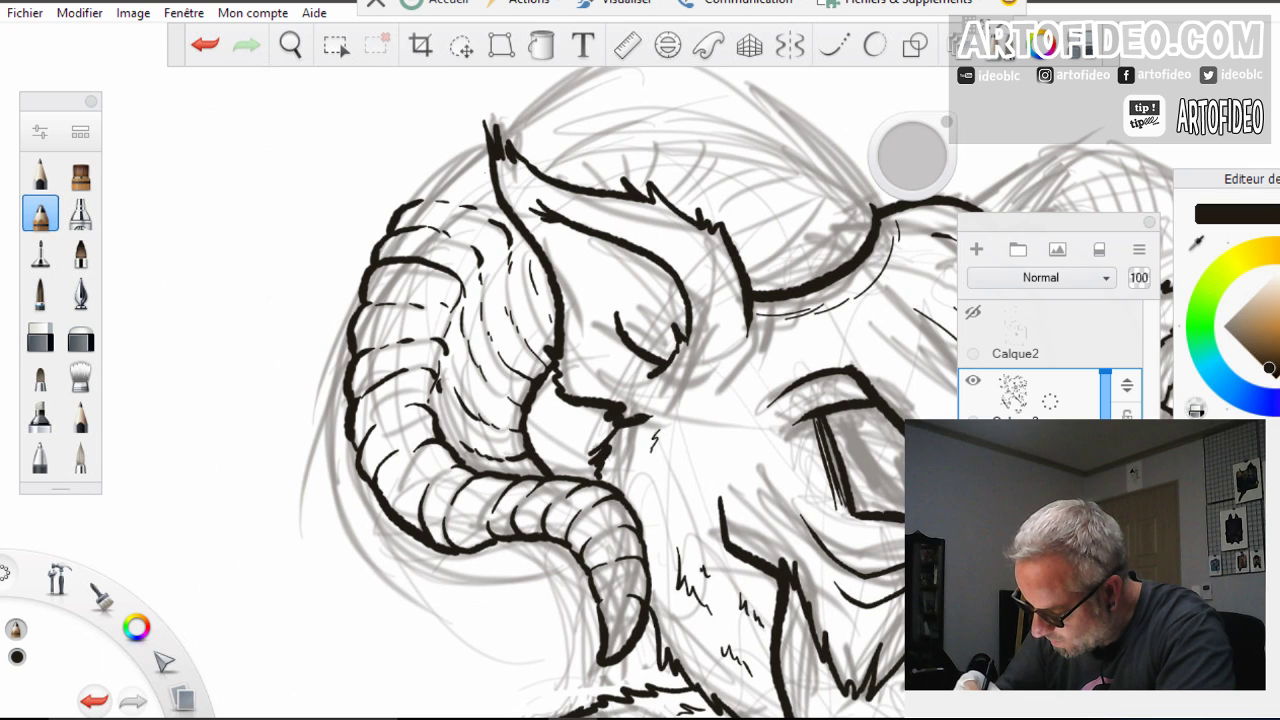
pyautogui.moveTo(481, 165); pyautogui.dragTo(399, 206)
# Save the drawing under its existing file
pyautogui.press('space')
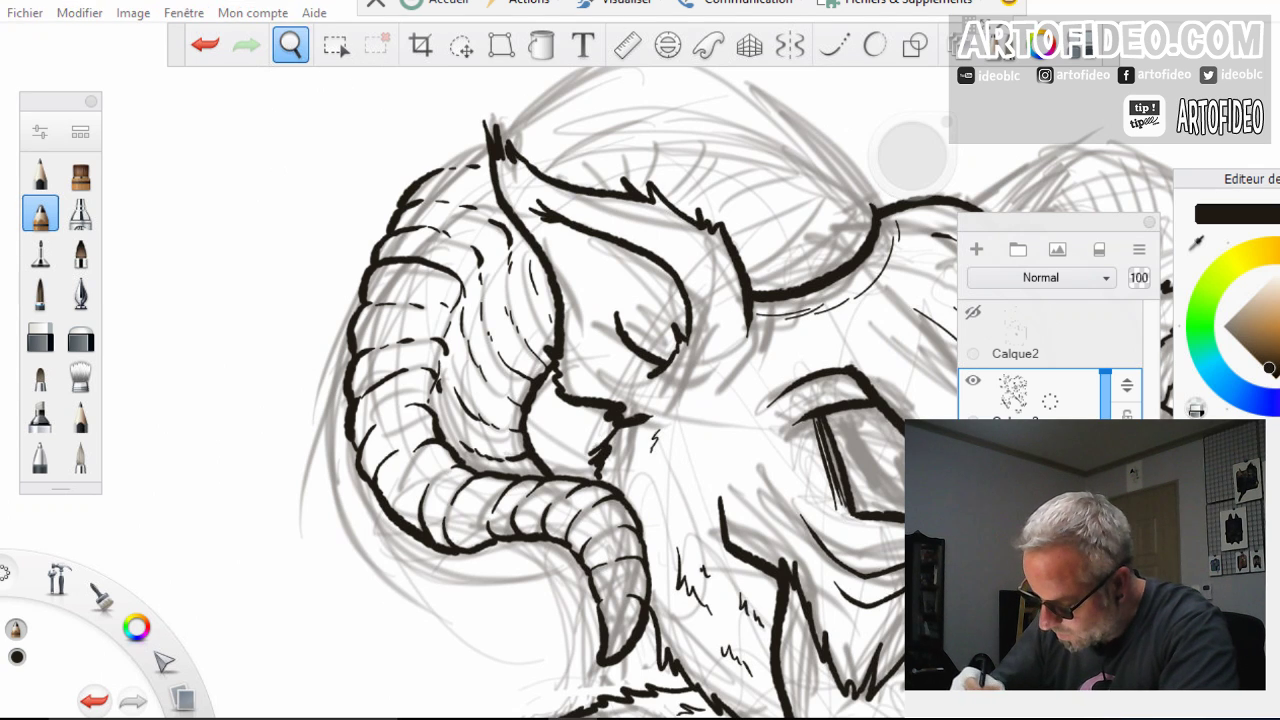
pyautogui.moveTo(489, 381); pyautogui.dragTo(420, 450)
pyautogui.moveTo(604, 559); pyautogui.dragTo(471, 518)
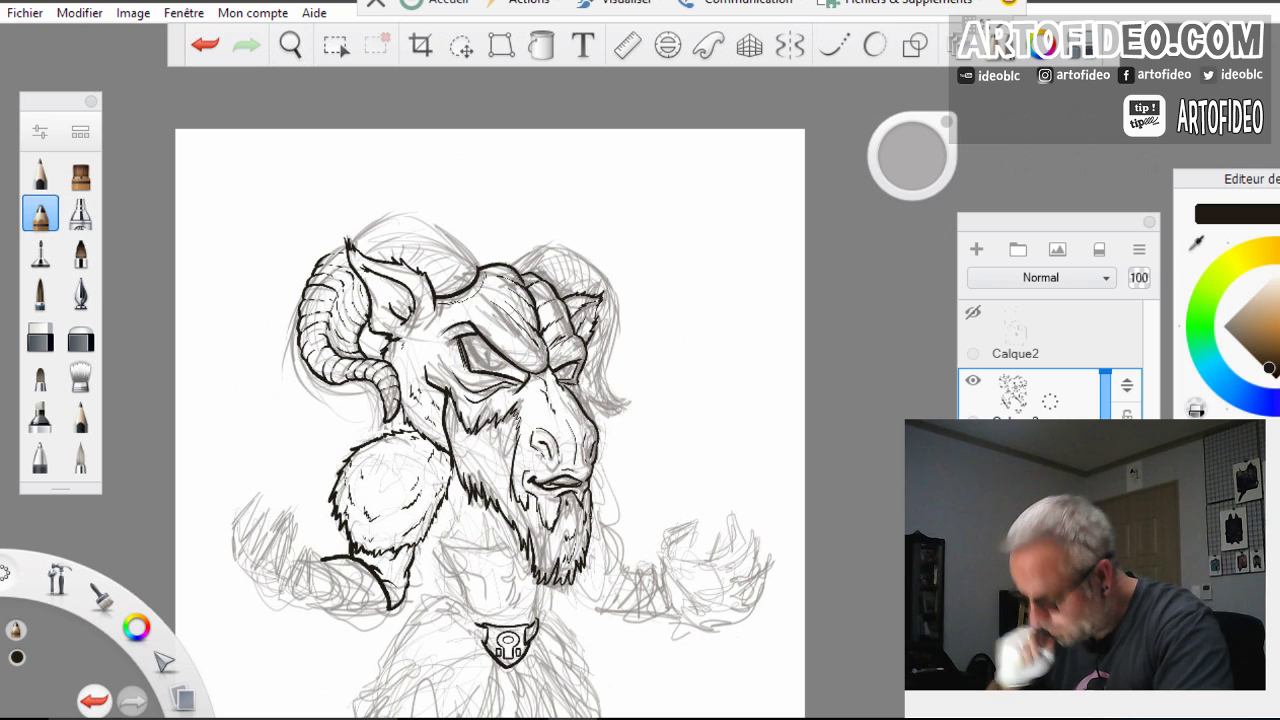
pyautogui.press('alt')
pyautogui.click(25, 13)
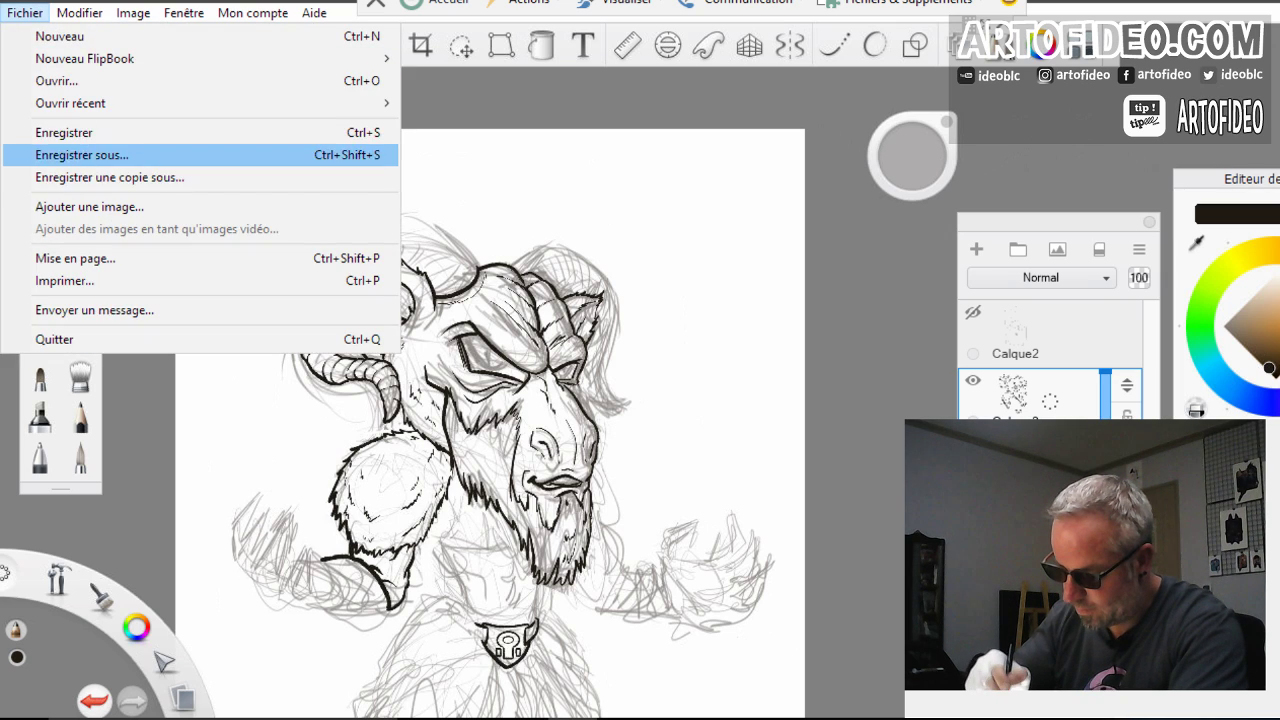
pyautogui.click(66, 132)
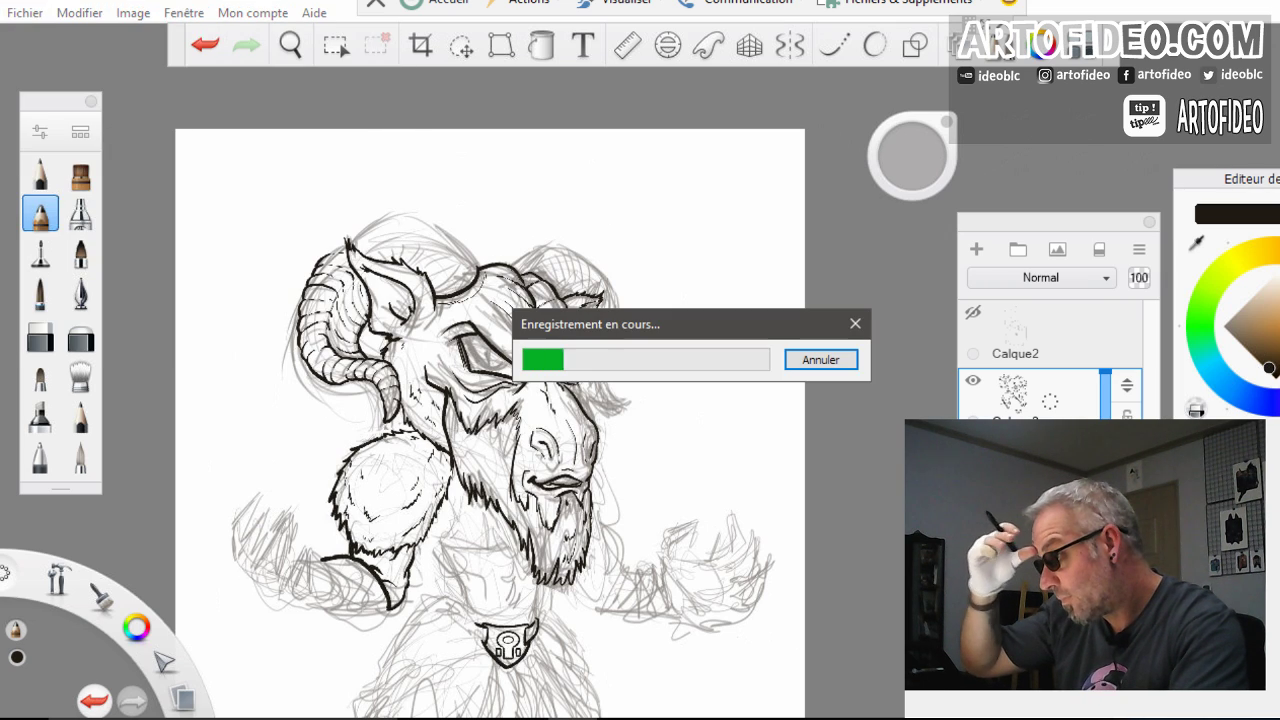
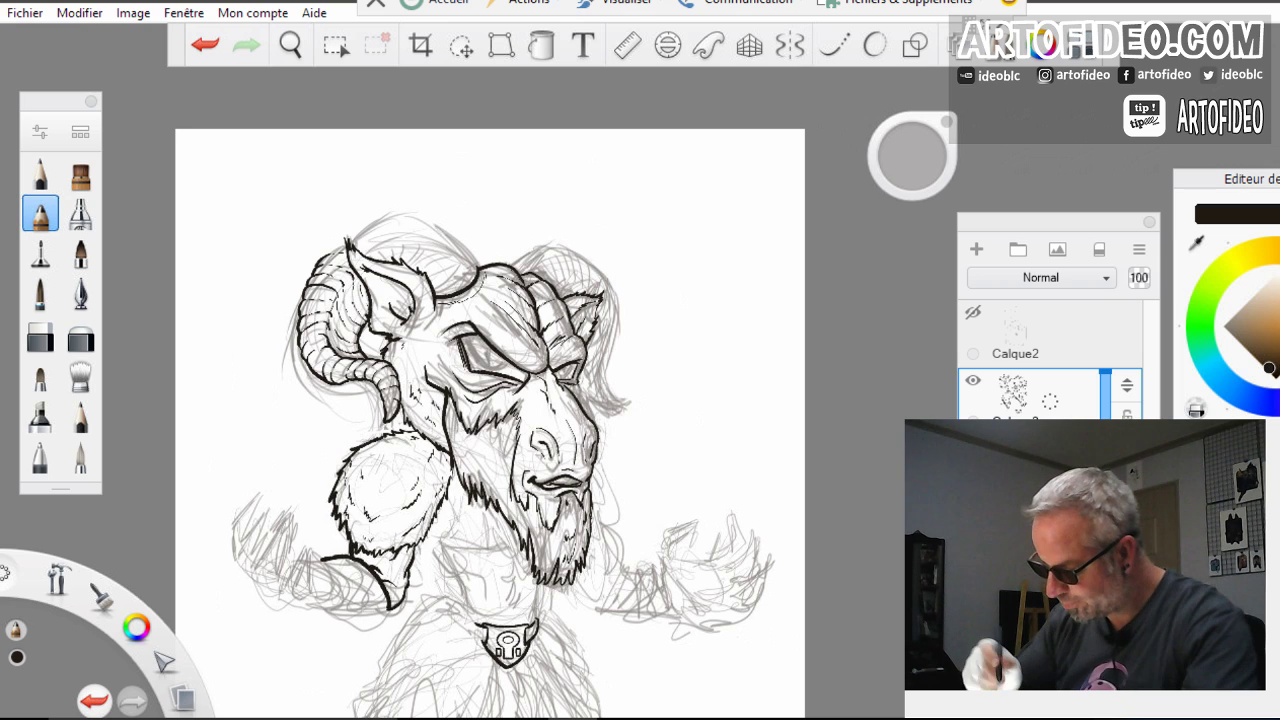
# Ink the next horn segment behind the ear tip, with its outer edge and dashed ridge line on both sides of the tip
pyautogui.click(290, 45)
pyautogui.click(469, 376)
pyautogui.moveTo(469, 376); pyautogui.dragTo(516, 449)
pyautogui.moveTo(381, 366)
pyautogui.mouseDown()
pyautogui.moveTo(345, 290)
pyautogui.moveTo(366, 391)
pyautogui.mouseUp()
pyautogui.press('space')
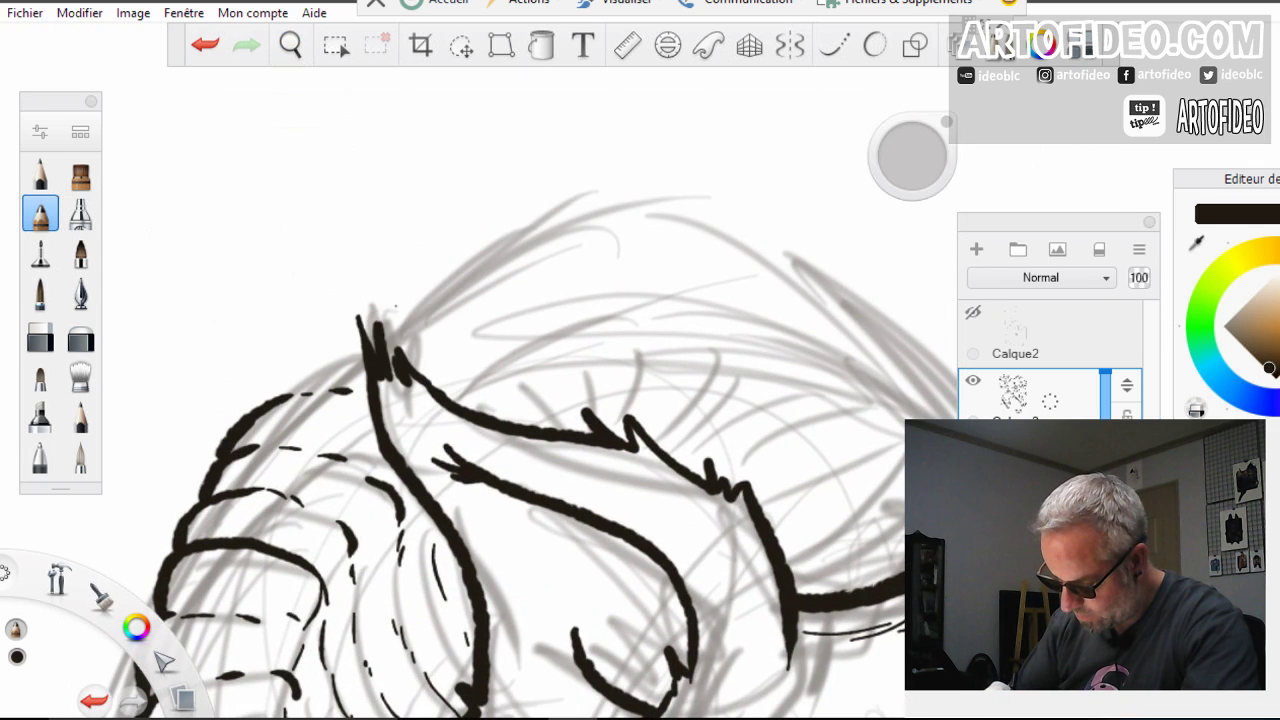
pyautogui.moveTo(330, 325)
pyautogui.mouseDown()
pyautogui.moveTo(268, 369)
pyautogui.moveTo(247, 408)
pyautogui.mouseUp()
pyautogui.moveTo(405, 331); pyautogui.dragTo(415, 340)
# Ink the horn's dashed inner line above the ear and short ridge ends along the ear's upper edge
pyautogui.moveTo(446, 356)
pyautogui.mouseDown()
pyautogui.moveTo(478, 390)
pyautogui.moveTo(621, 330)
pyautogui.mouseUp()
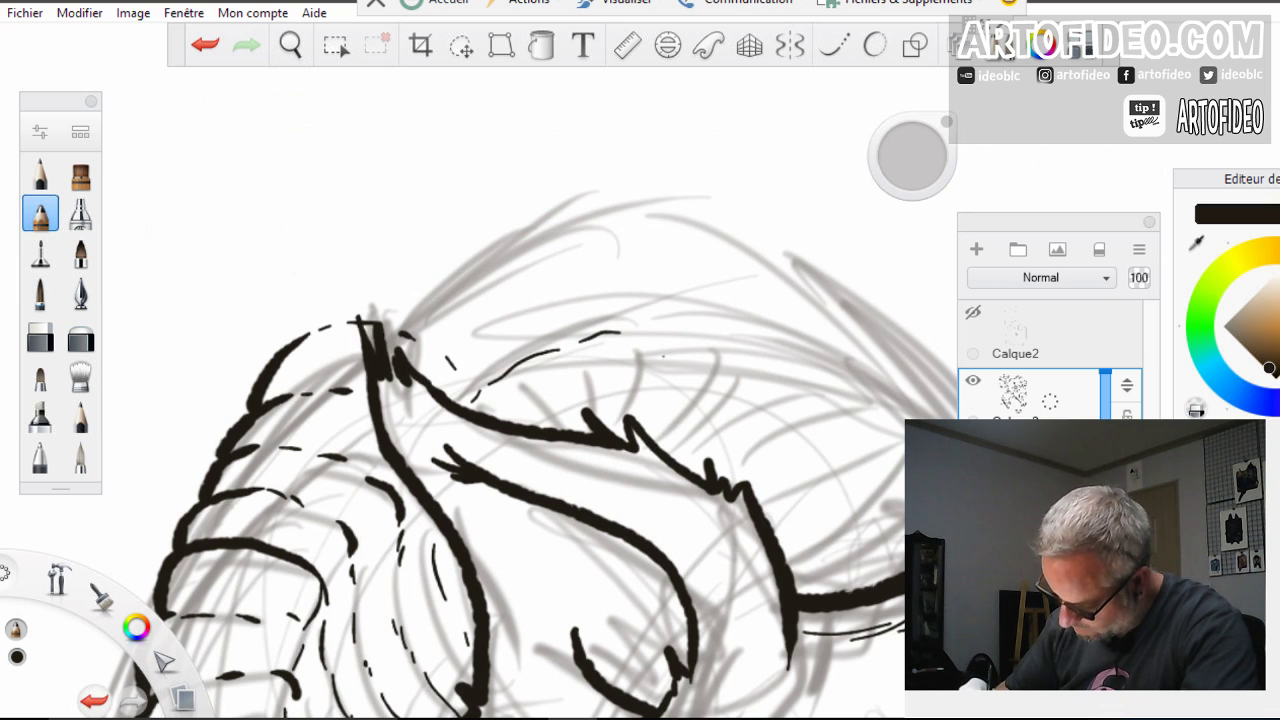
pyautogui.moveTo(692, 384); pyautogui.dragTo(733, 446)
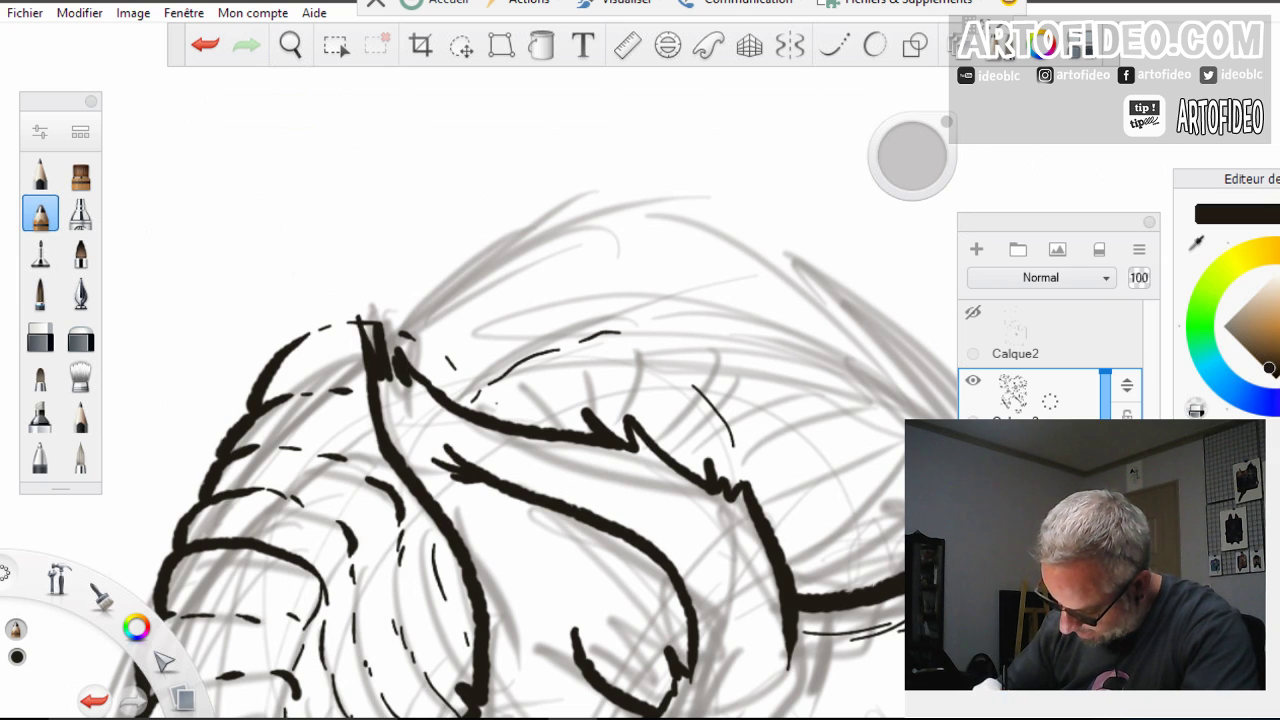
pyautogui.moveTo(464, 378); pyautogui.dragTo(488, 414)
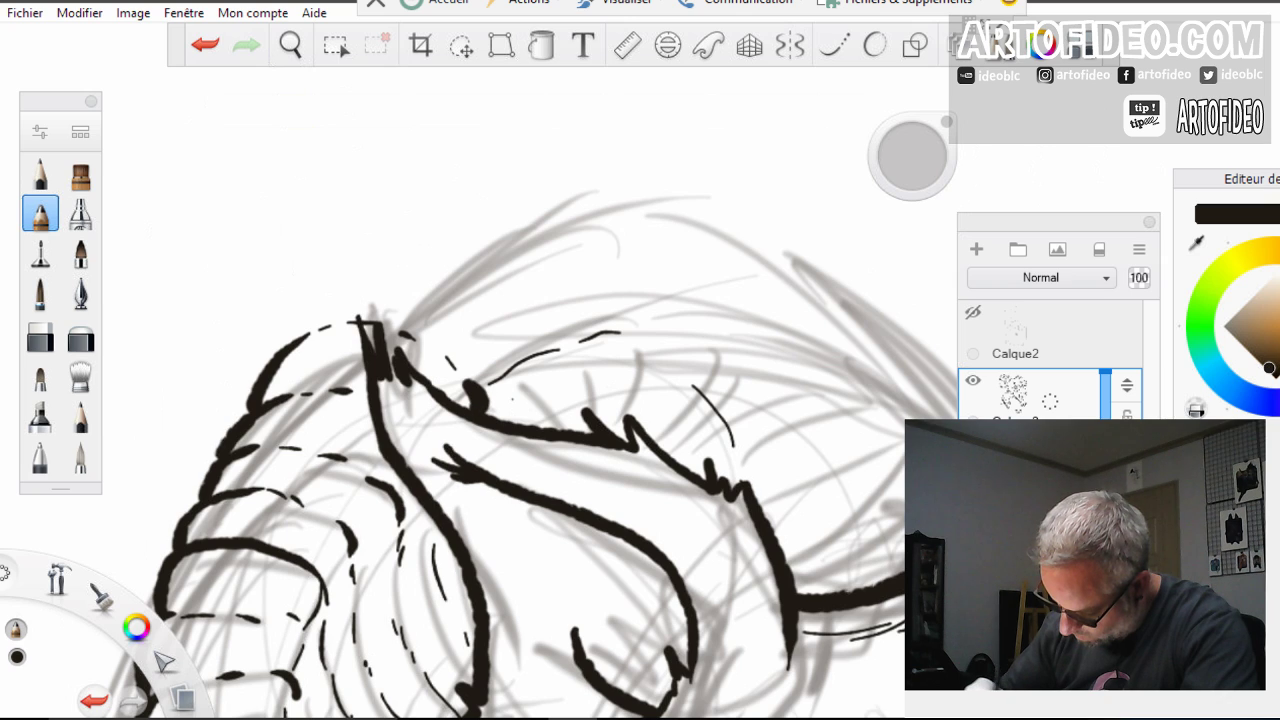
pyautogui.moveTo(521, 334)
pyautogui.mouseDown()
pyautogui.moveTo(538, 356)
pyautogui.moveTo(540, 420)
pyautogui.mouseUp()
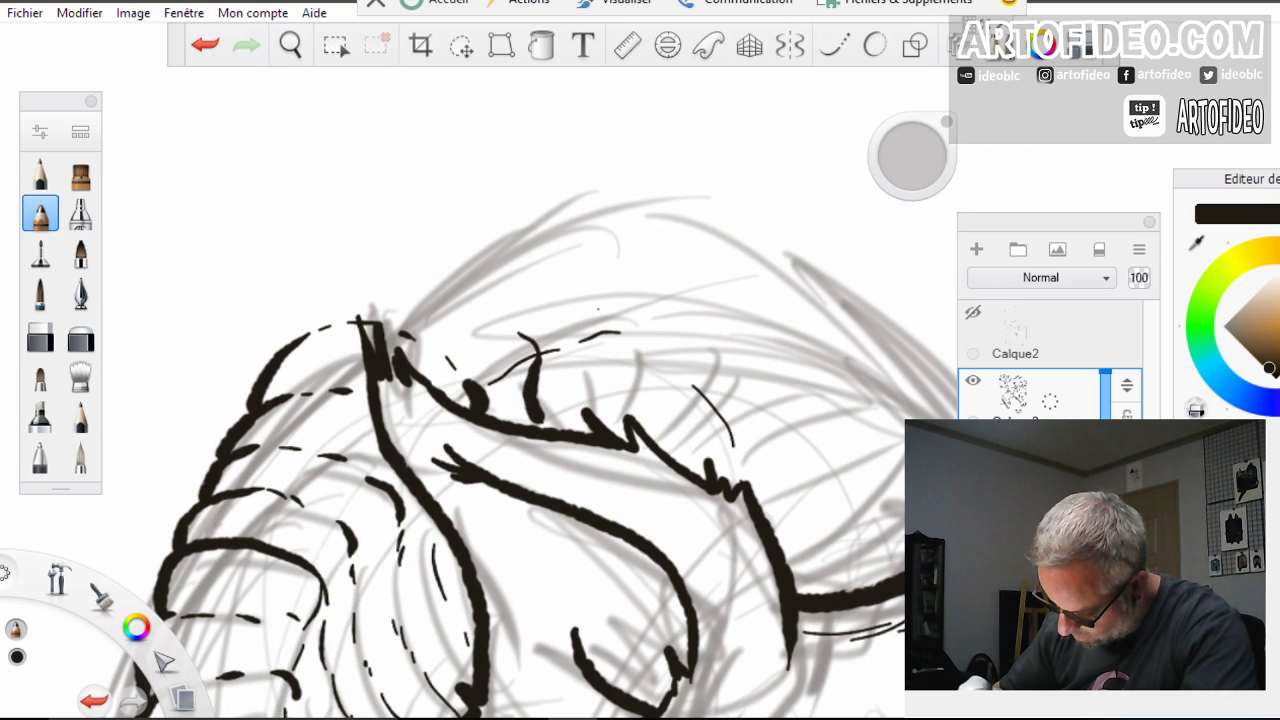
pyautogui.moveTo(601, 309); pyautogui.dragTo(600, 420)
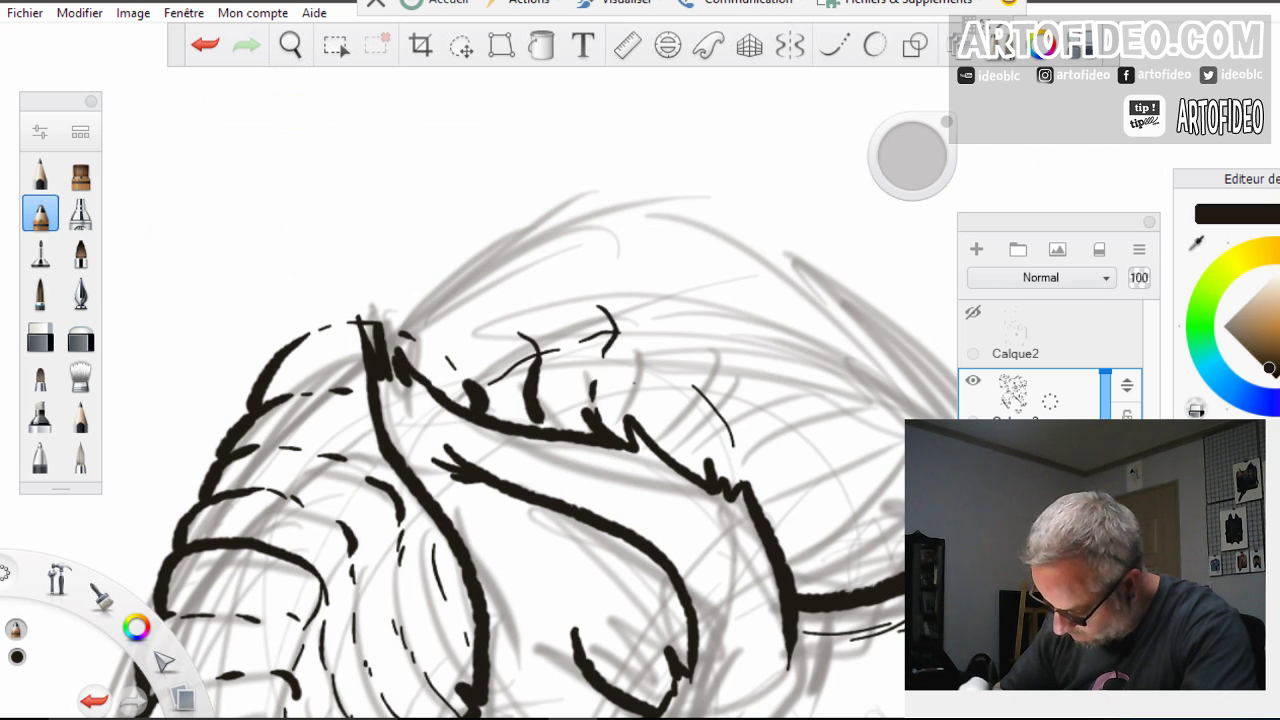
pyautogui.moveTo(678, 339); pyautogui.dragTo(680, 357)
pyautogui.moveTo(680, 372); pyautogui.dragTo(643, 410)
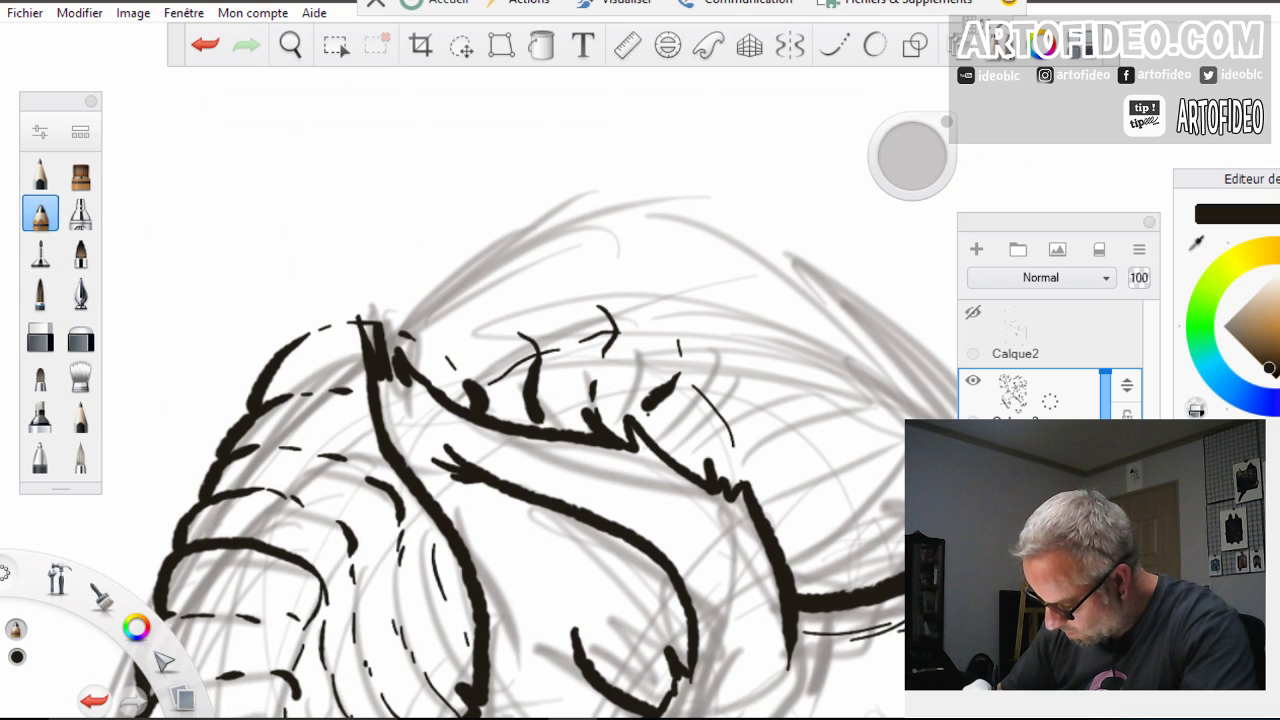
pyautogui.moveTo(688, 466); pyautogui.dragTo(740, 432)
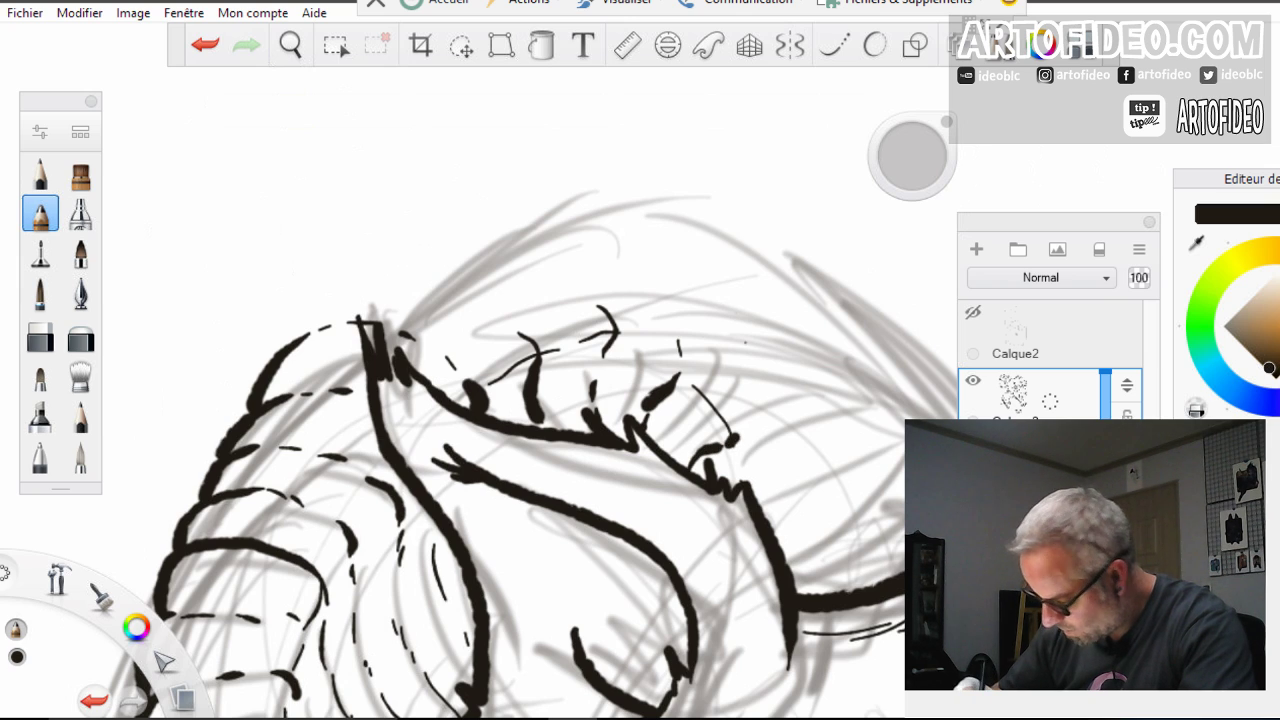
# Ink three outer horn segments over the top of the curve, from behind the ear tip, with dashed ridge lines
pyautogui.moveTo(458, 279)
pyautogui.mouseDown()
pyautogui.moveTo(414, 271)
pyautogui.moveTo(331, 308)
pyautogui.mouseUp()
pyautogui.moveTo(326, 316)
pyautogui.mouseDown()
pyautogui.moveTo(311, 326)
pyautogui.moveTo(412, 267)
pyautogui.mouseUp()
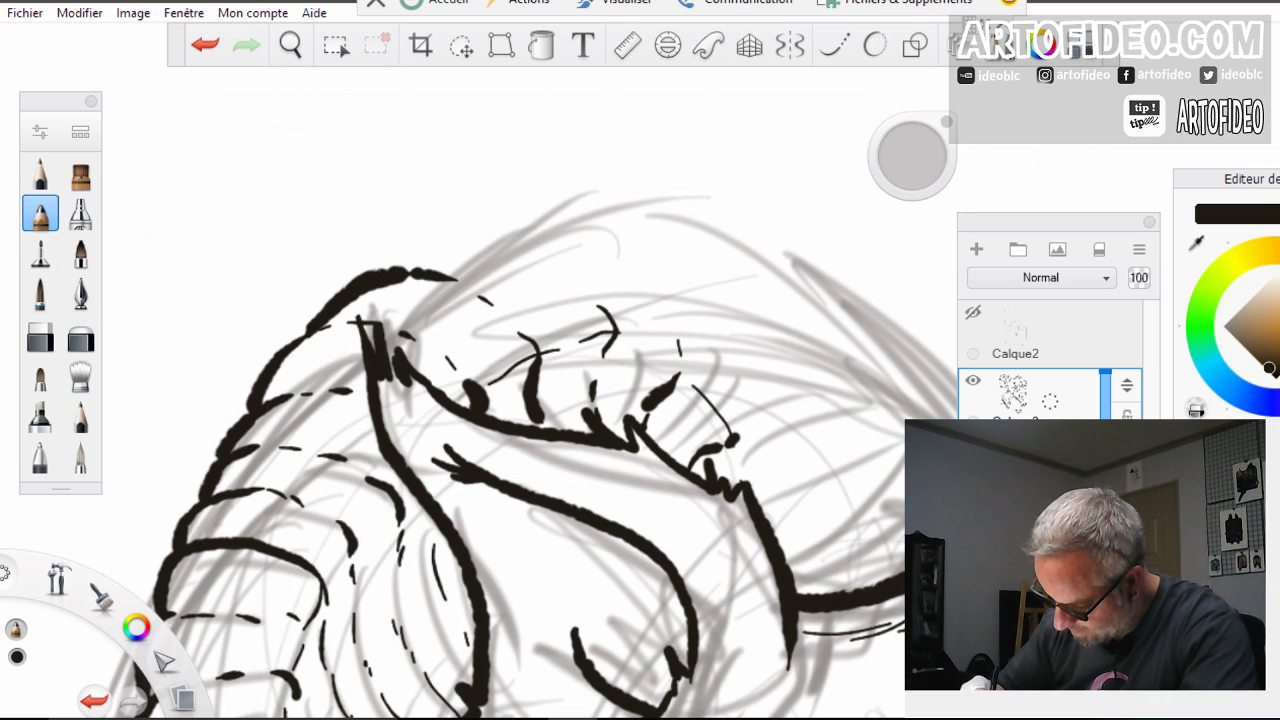
pyautogui.moveTo(542, 239); pyautogui.dragTo(549, 246)
pyautogui.moveTo(569, 257); pyautogui.dragTo(581, 267)
pyautogui.moveTo(518, 228)
pyautogui.mouseDown()
pyautogui.moveTo(415, 245)
pyautogui.moveTo(386, 270)
pyautogui.mouseUp()
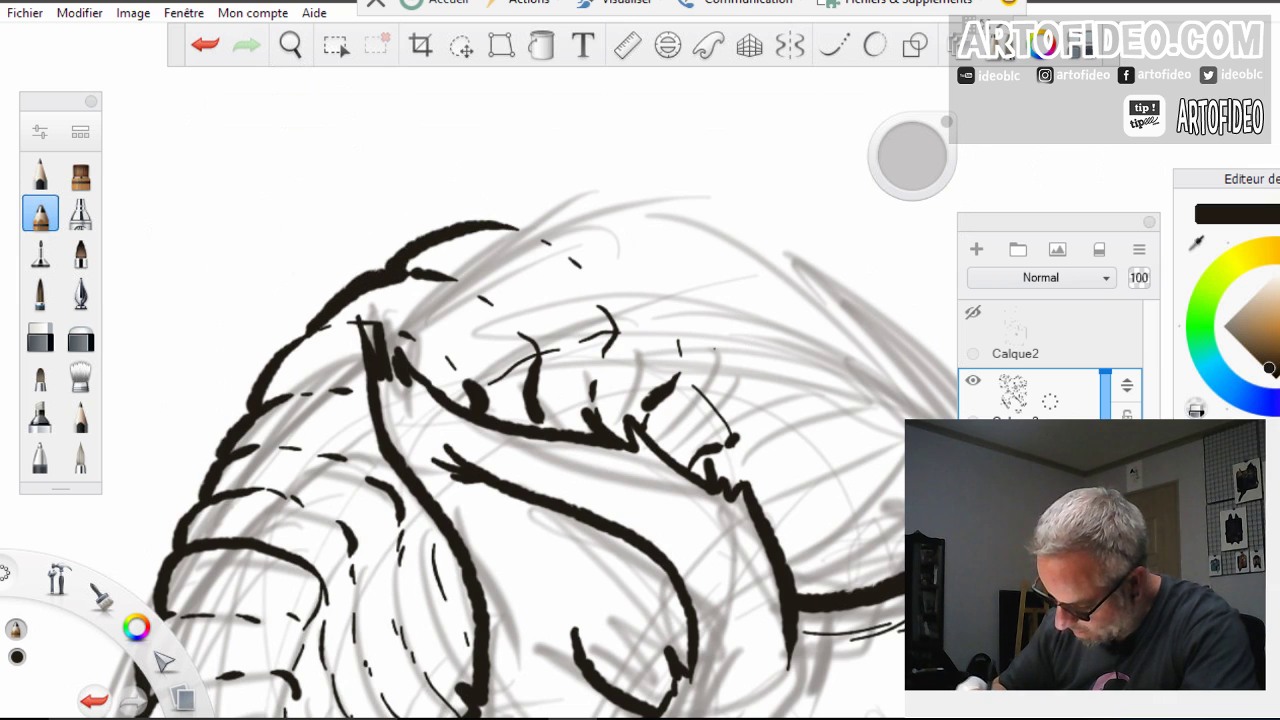
pyautogui.moveTo(633, 227); pyautogui.dragTo(645, 239)
pyautogui.moveTo(649, 247); pyautogui.dragTo(657, 259)
pyautogui.moveTo(636, 230)
pyautogui.mouseDown()
pyautogui.moveTo(596, 207)
pyautogui.moveTo(488, 217)
pyautogui.mouseUp()
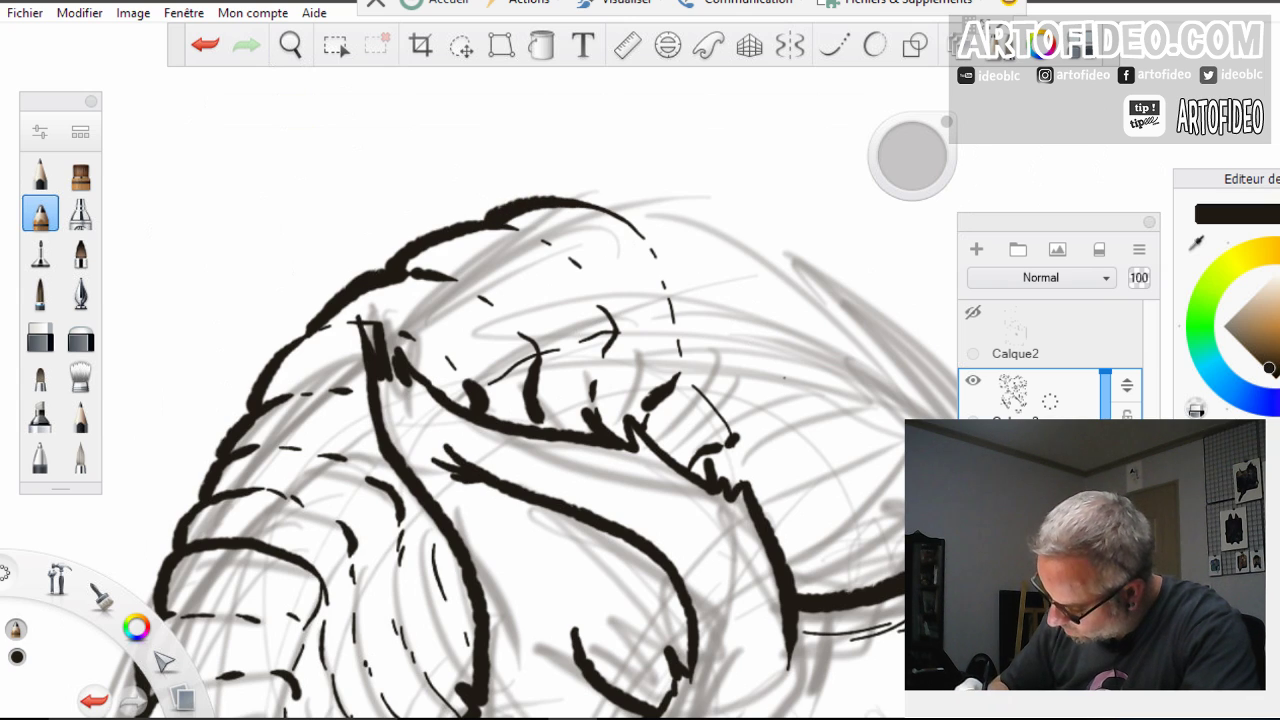
# Extend the horn's inner line, undo its last stroke, and ink two wide segments with ridge lines descending toward the forehead
pyautogui.moveTo(632, 339)
pyautogui.mouseDown()
pyautogui.moveTo(794, 395)
pyautogui.moveTo(855, 447)
pyautogui.mouseUp()
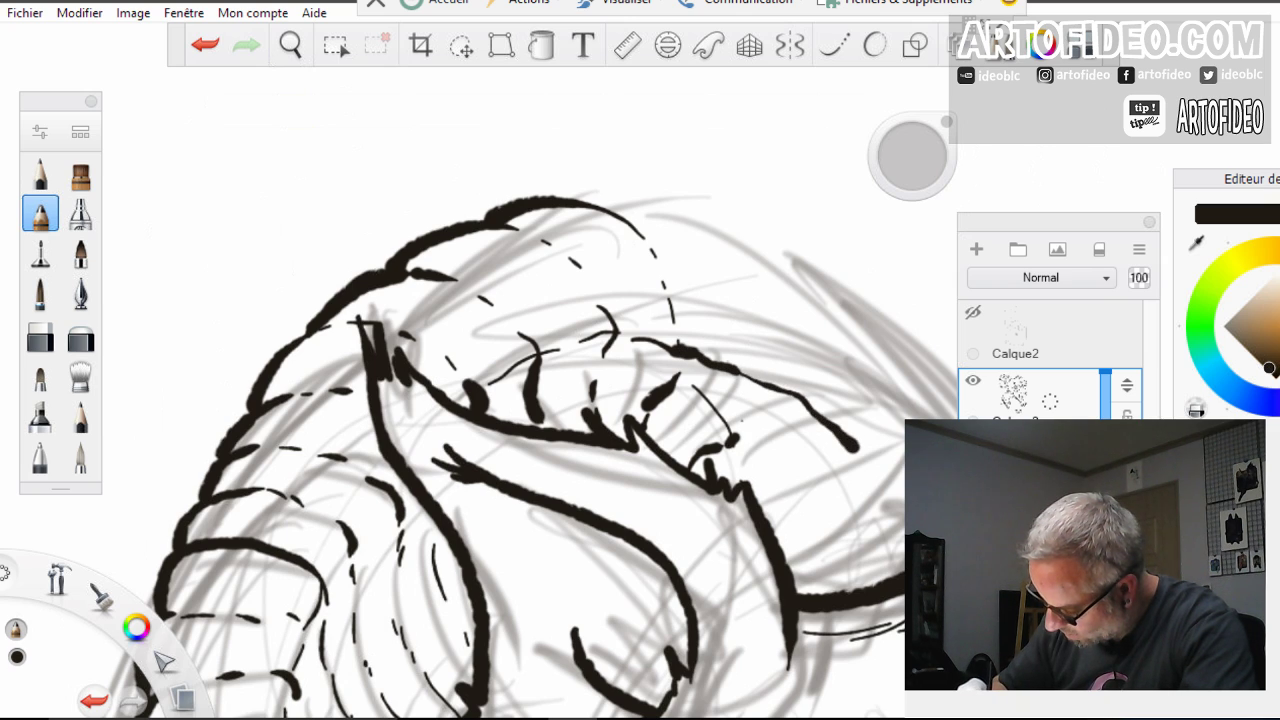
pyautogui.hotkey('ctrl', 'z')
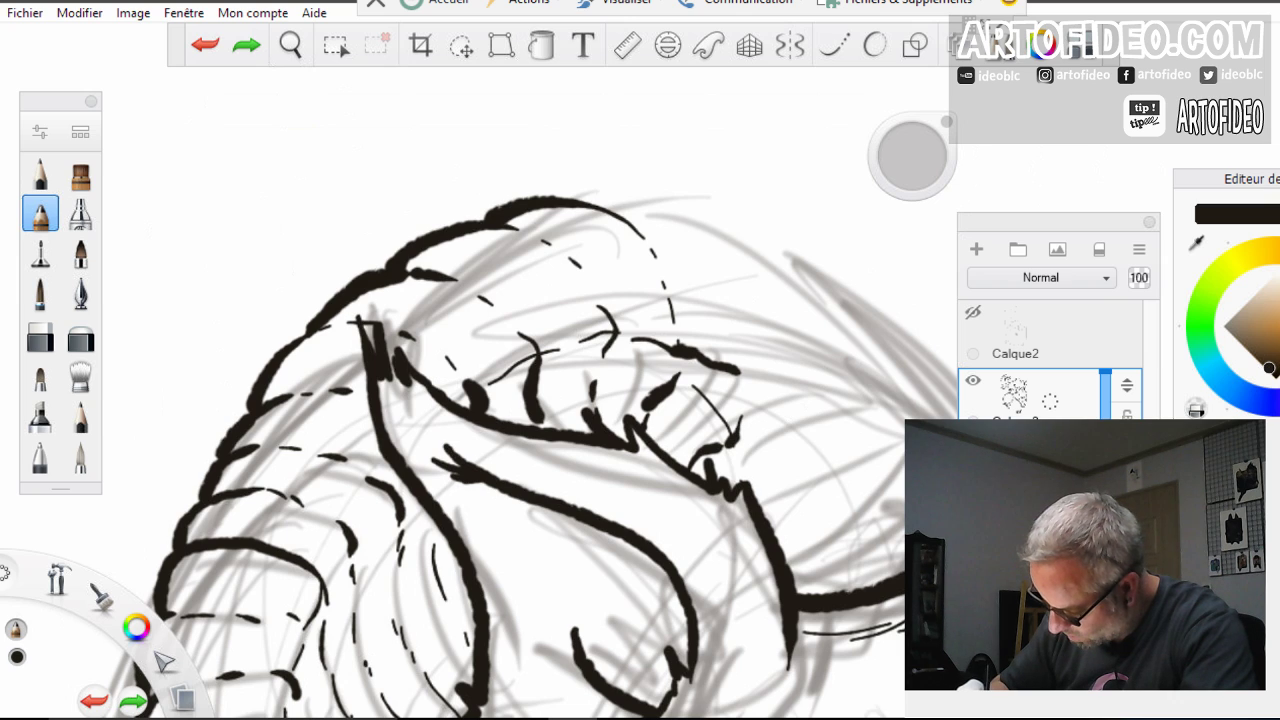
pyautogui.moveTo(740, 416)
pyautogui.mouseDown()
pyautogui.moveTo(778, 368)
pyautogui.moveTo(780, 300)
pyautogui.moveTo(757, 272)
pyautogui.mouseUp()
pyautogui.moveTo(740, 250)
pyautogui.mouseDown()
pyautogui.moveTo(684, 217)
pyautogui.moveTo(576, 205)
pyautogui.mouseUp()
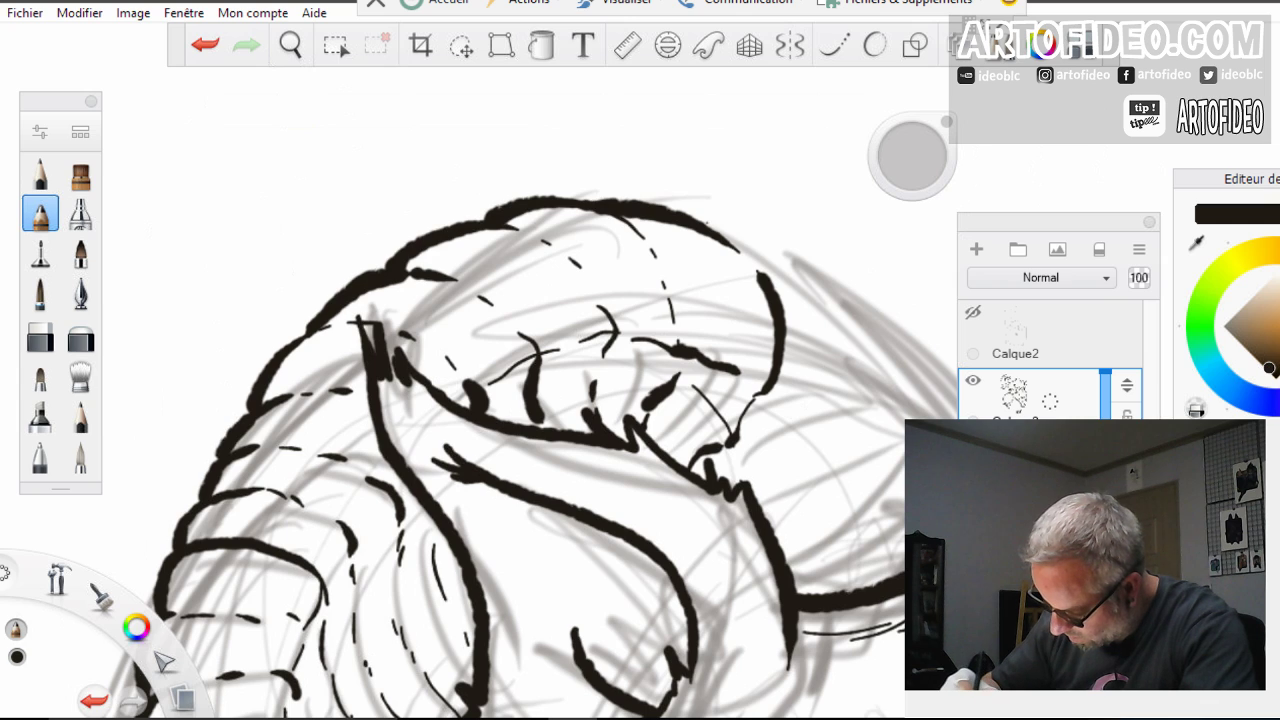
pyautogui.moveTo(730, 245)
pyautogui.mouseDown()
pyautogui.moveTo(828, 286)
pyautogui.moveTo(894, 344)
pyautogui.moveTo(902, 408)
pyautogui.moveTo(855, 450)
pyautogui.moveTo(764, 490)
pyautogui.mouseUp()
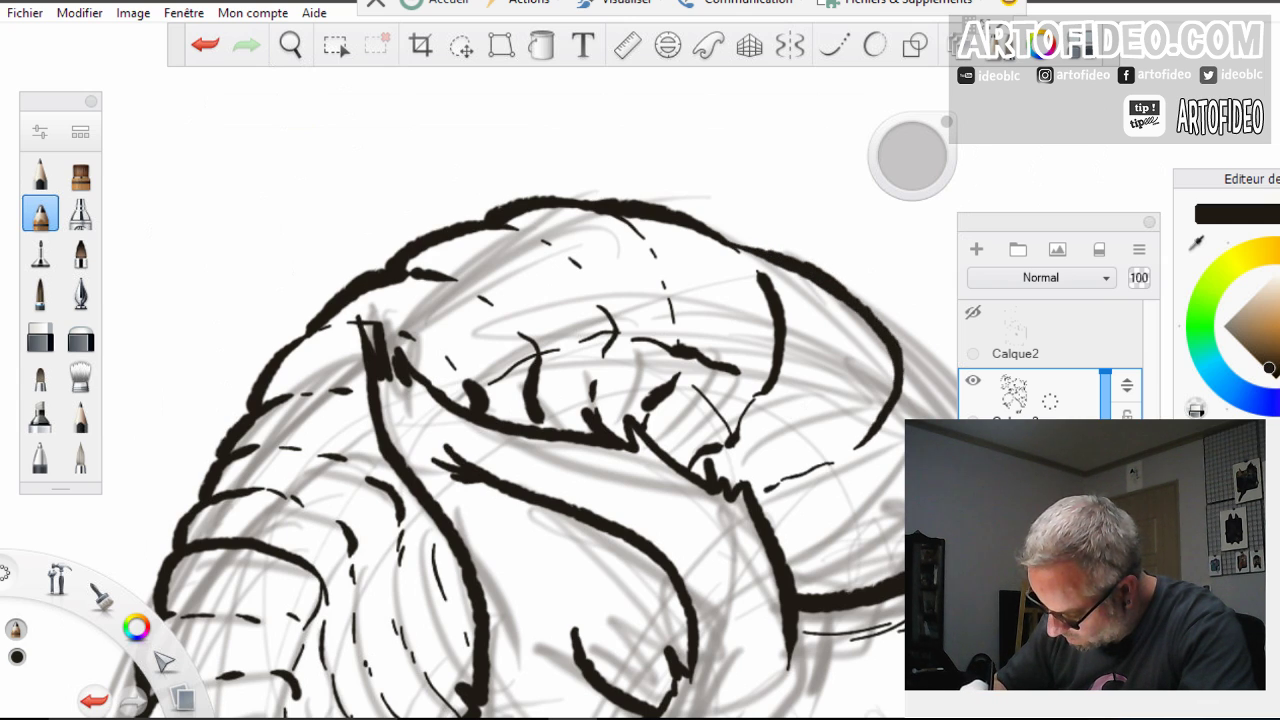
# Ink the last horn segments down to the horn's base at the forehead, with their outer edge and ridge lines
pyautogui.click(290, 44)
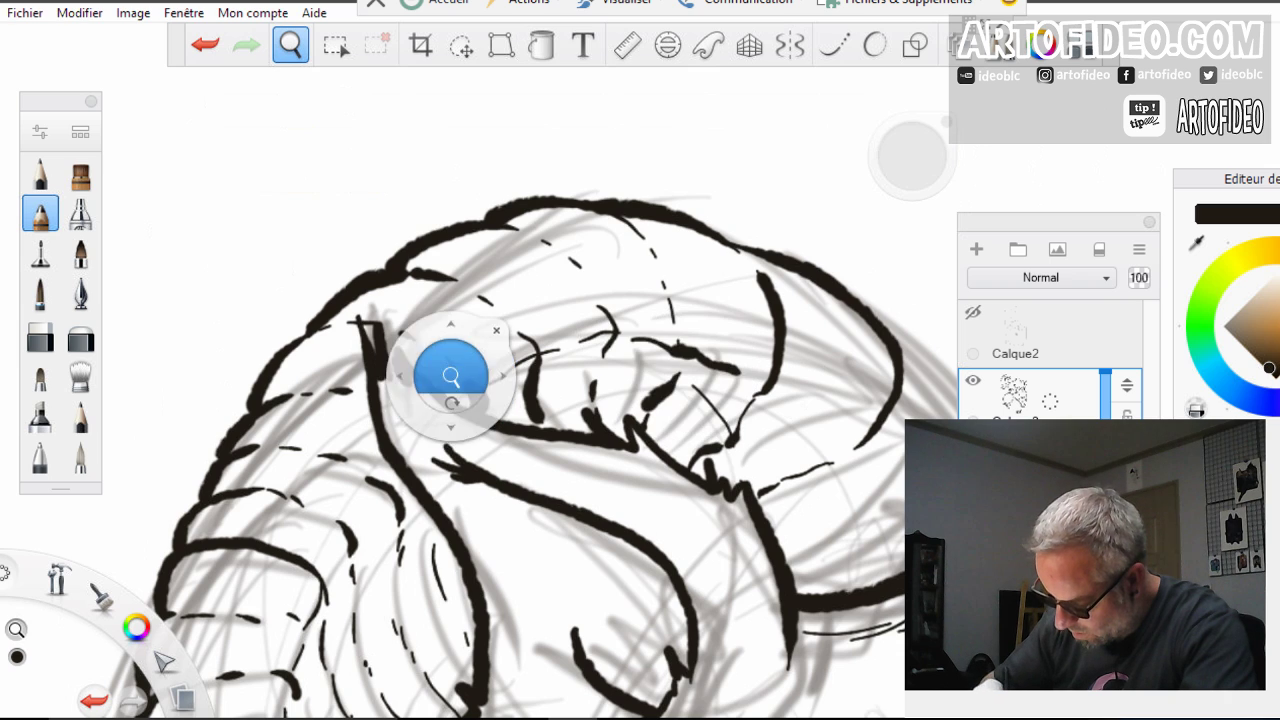
pyautogui.moveTo(450, 375); pyautogui.dragTo(405, 450)
pyautogui.moveTo(698, 535); pyautogui.dragTo(574, 446)
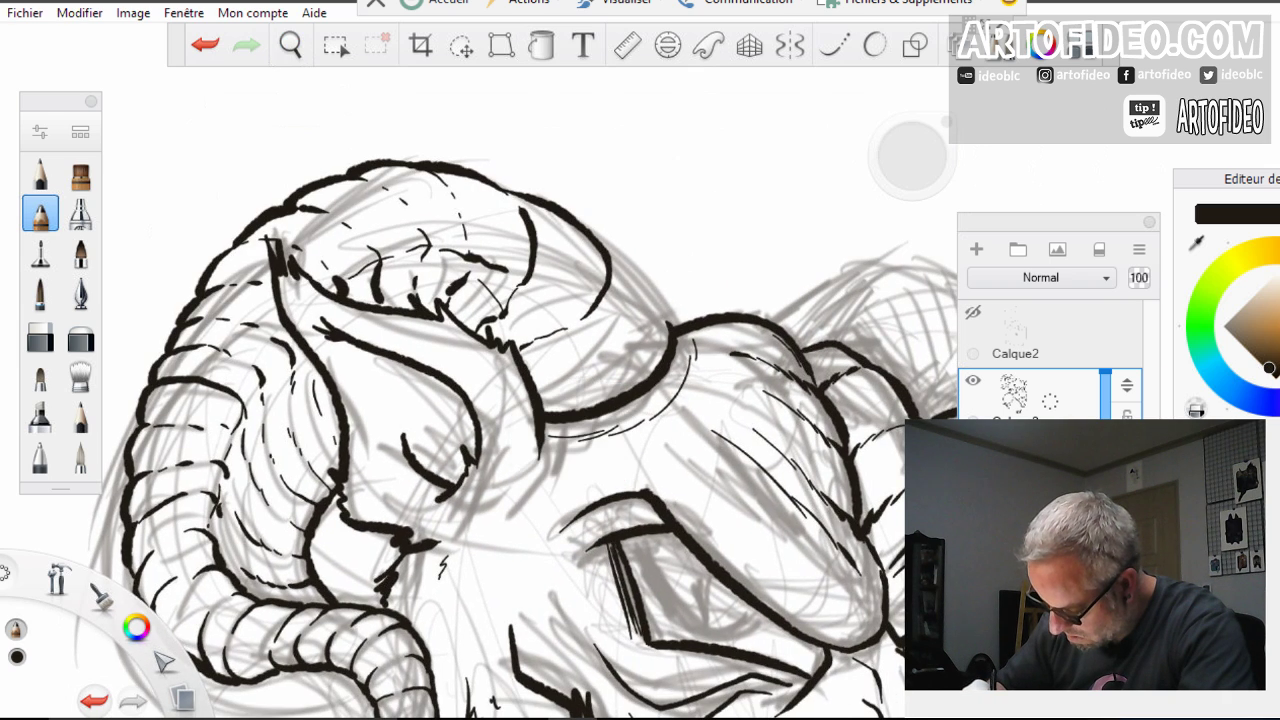
pyautogui.moveTo(549, 358)
pyautogui.mouseDown()
pyautogui.moveTo(550, 412)
pyautogui.moveTo(636, 350)
pyautogui.moveTo(652, 290)
pyautogui.moveTo(592, 228)
pyautogui.mouseUp()
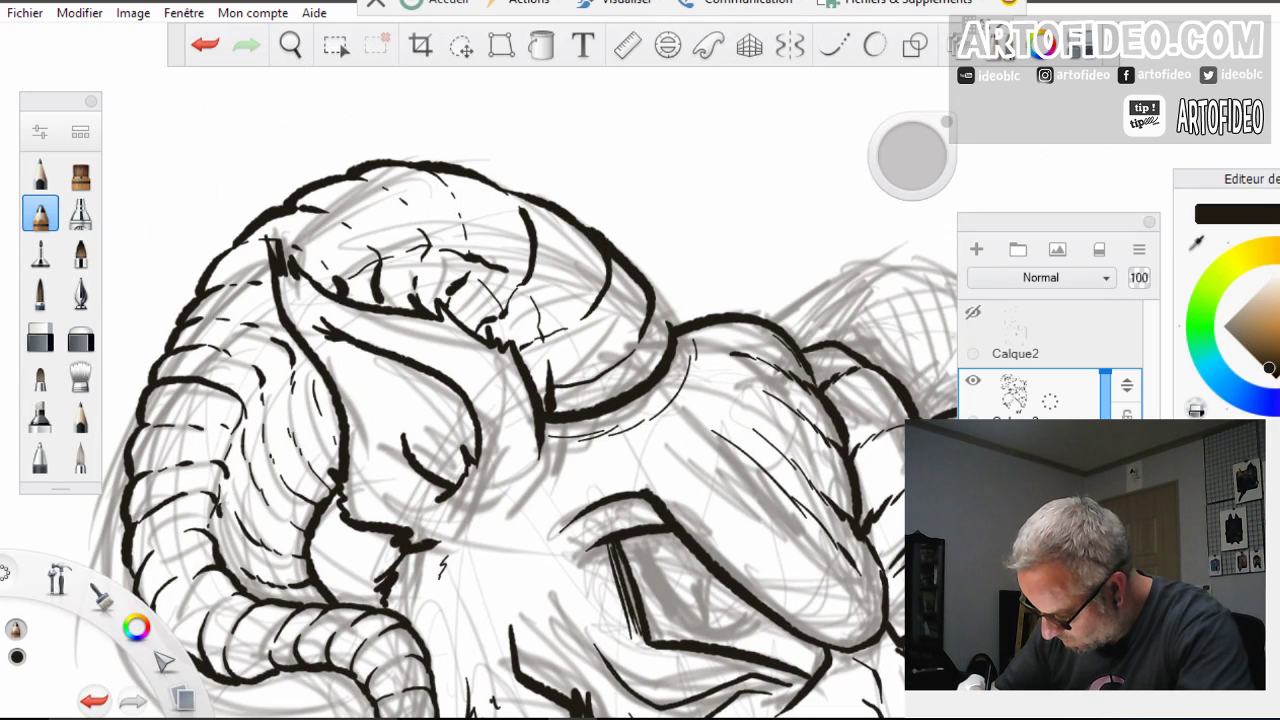
pyautogui.moveTo(656, 296); pyautogui.dragTo(668, 338)
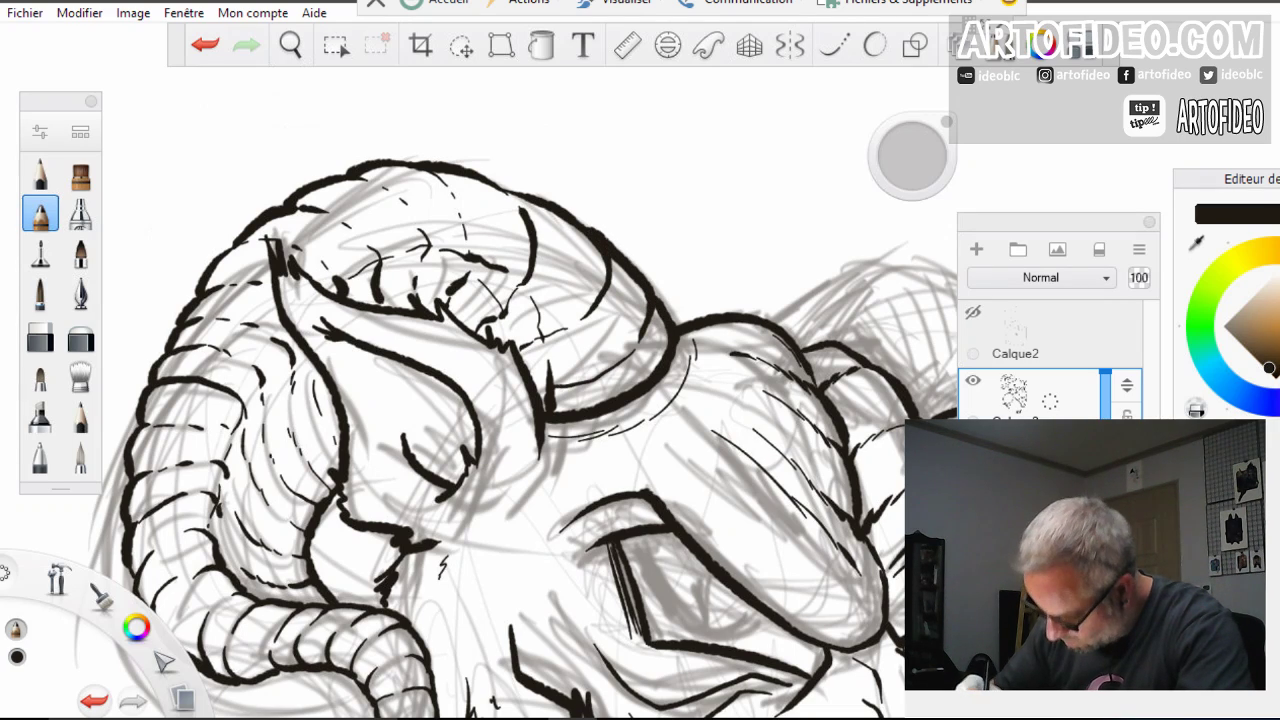
# Ink the far cheek's double contour from the outer corner of the far eye down to the side of the snout
pyautogui.click(290, 45)
pyautogui.moveTo(400, 304); pyautogui.dragTo(405, 465)
pyautogui.moveTo(556, 518); pyautogui.dragTo(519, 482)
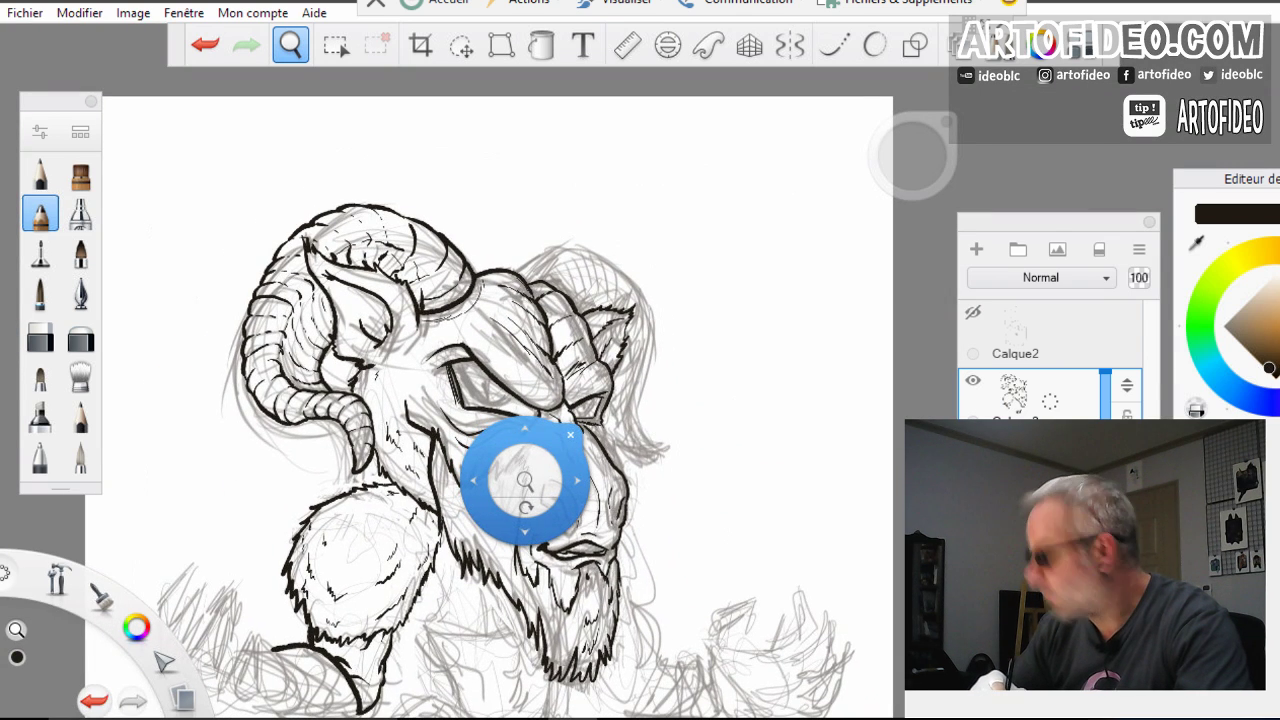
pyautogui.click(538, 297)
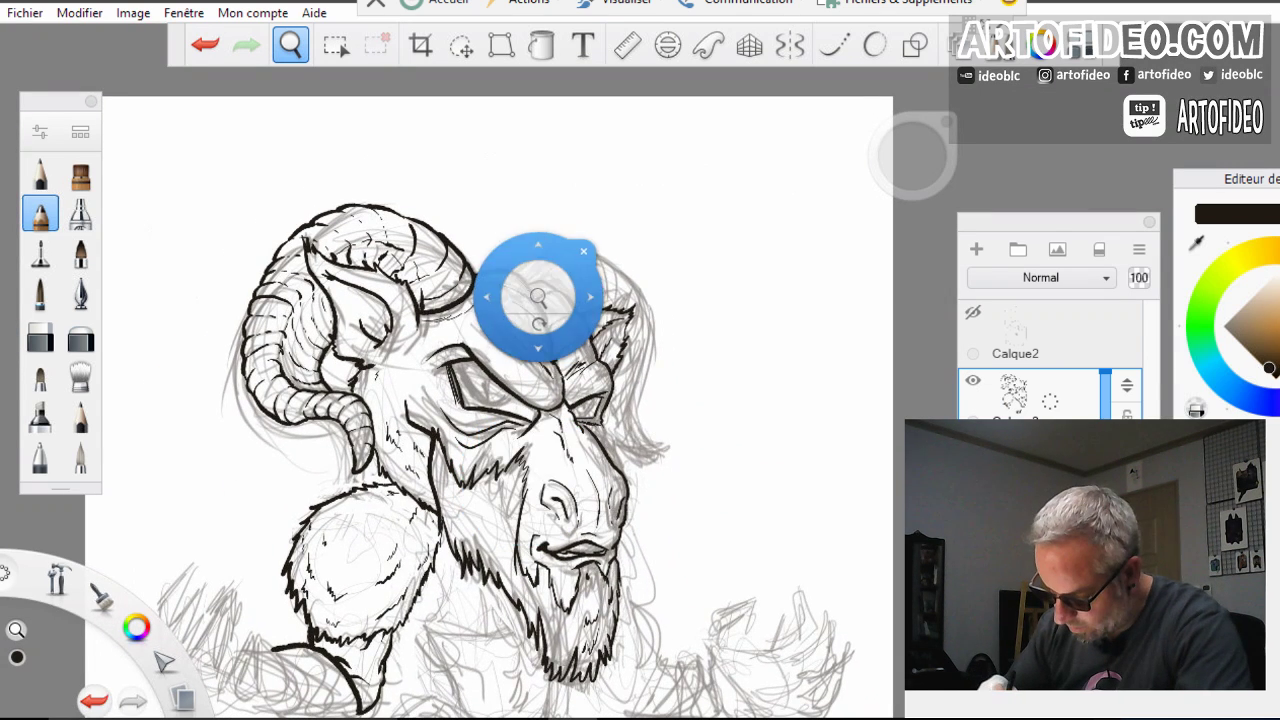
pyautogui.moveTo(398, 454); pyautogui.dragTo(488, 485)
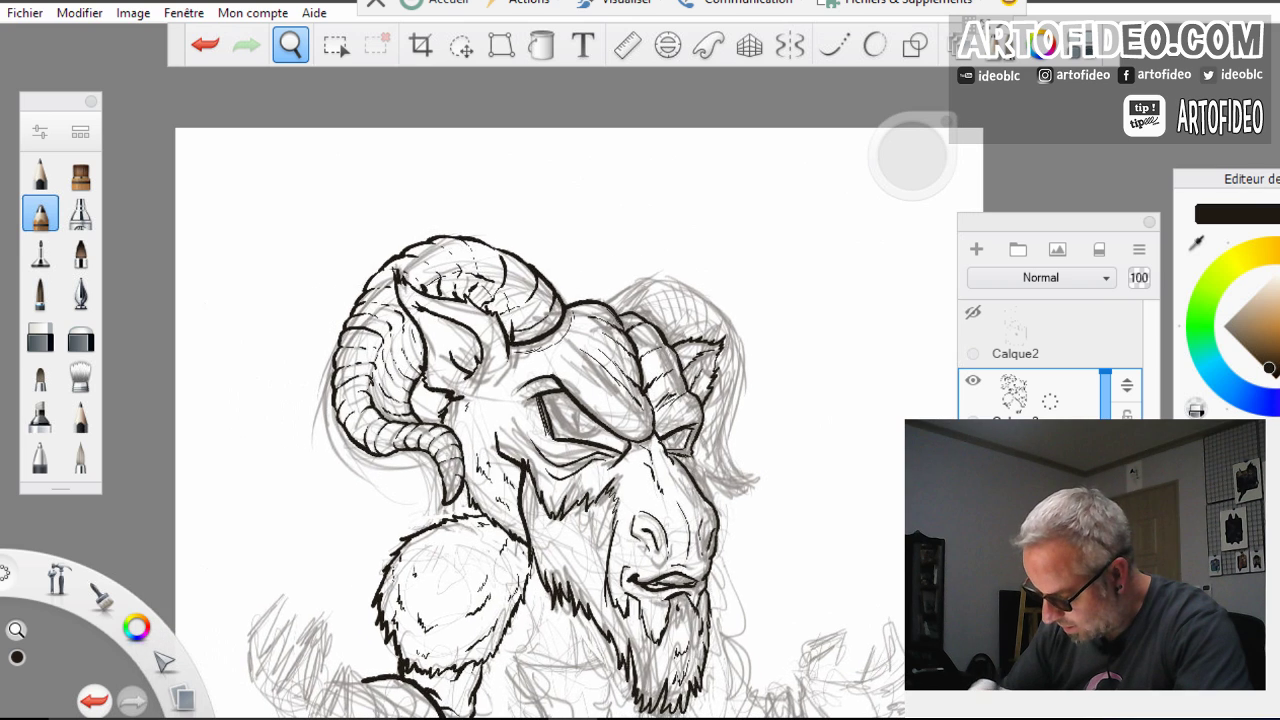
pyautogui.moveTo(556, 333); pyautogui.dragTo(506, 353)
pyautogui.moveTo(653, 449); pyautogui.dragTo(540, 344)
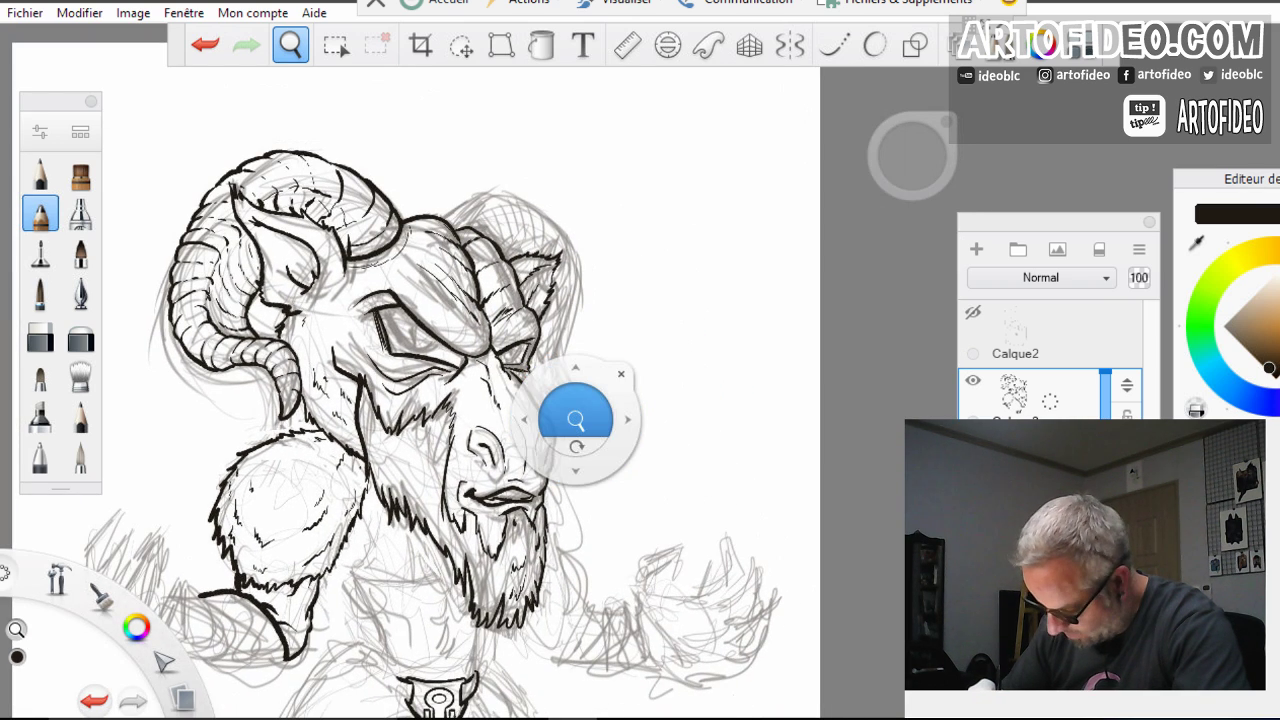
pyautogui.moveTo(575, 414); pyautogui.dragTo(740, 402)
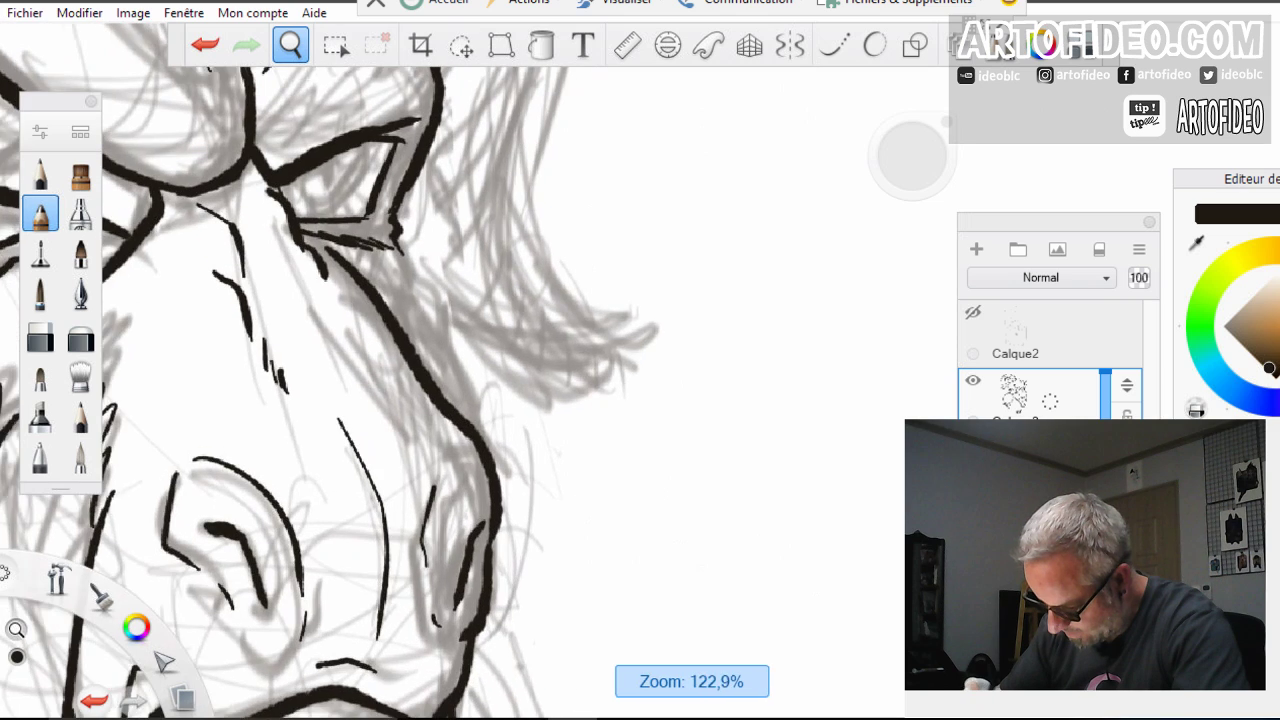
pyautogui.moveTo(629, 228); pyautogui.dragTo(631, 220)
pyautogui.click(677, 174)
pyautogui.moveTo(394, 229)
pyautogui.mouseDown()
pyautogui.moveTo(442, 308)
pyautogui.moveTo(487, 438)
pyautogui.mouseUp()
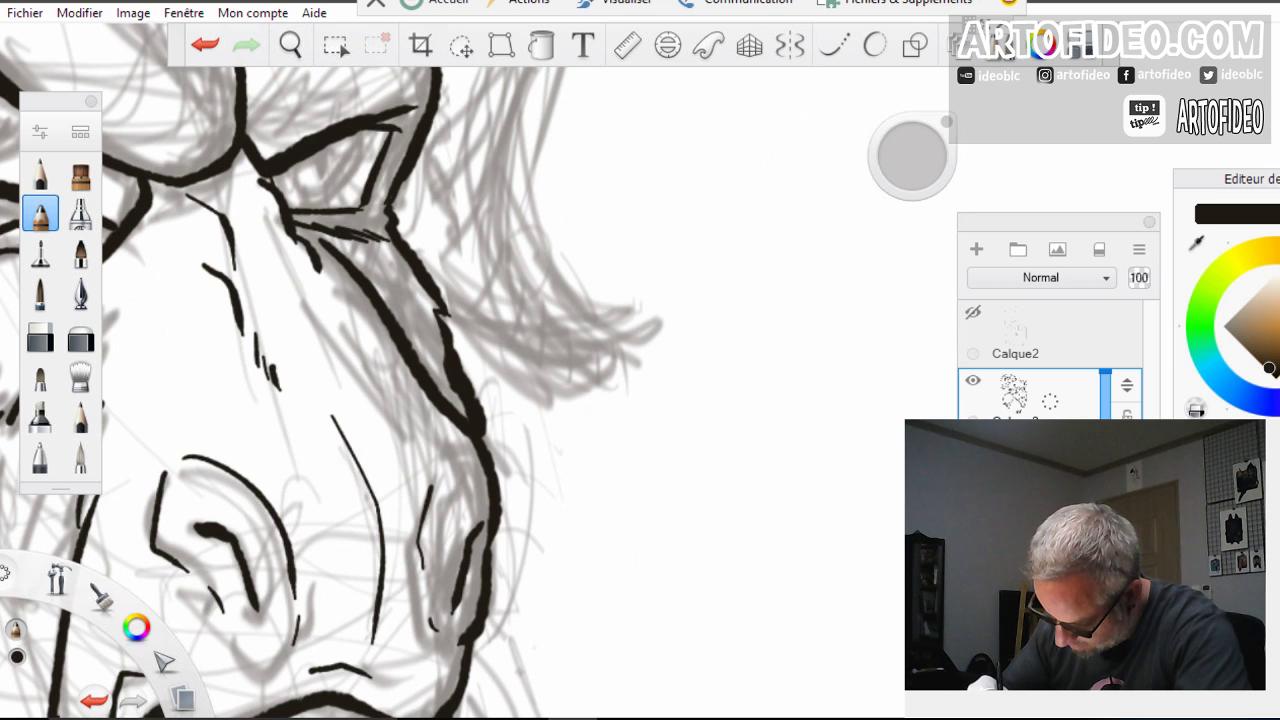
pyautogui.moveTo(440, 314)
pyautogui.mouseDown()
pyautogui.moveTo(481, 381)
pyautogui.moveTo(497, 478)
pyautogui.mouseUp()
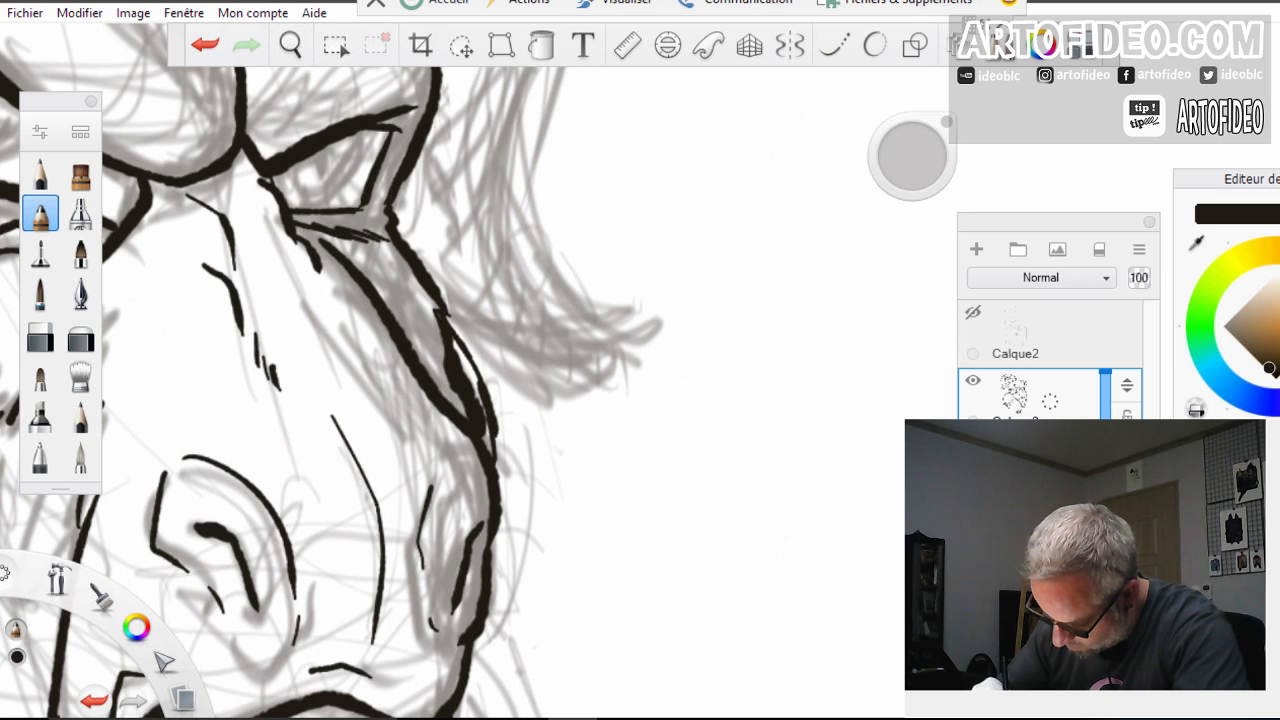
# Examine the inked head and the rough body sketch below it
pyautogui.click(290, 45)
pyautogui.moveTo(387, 347); pyautogui.dragTo(368, 375)
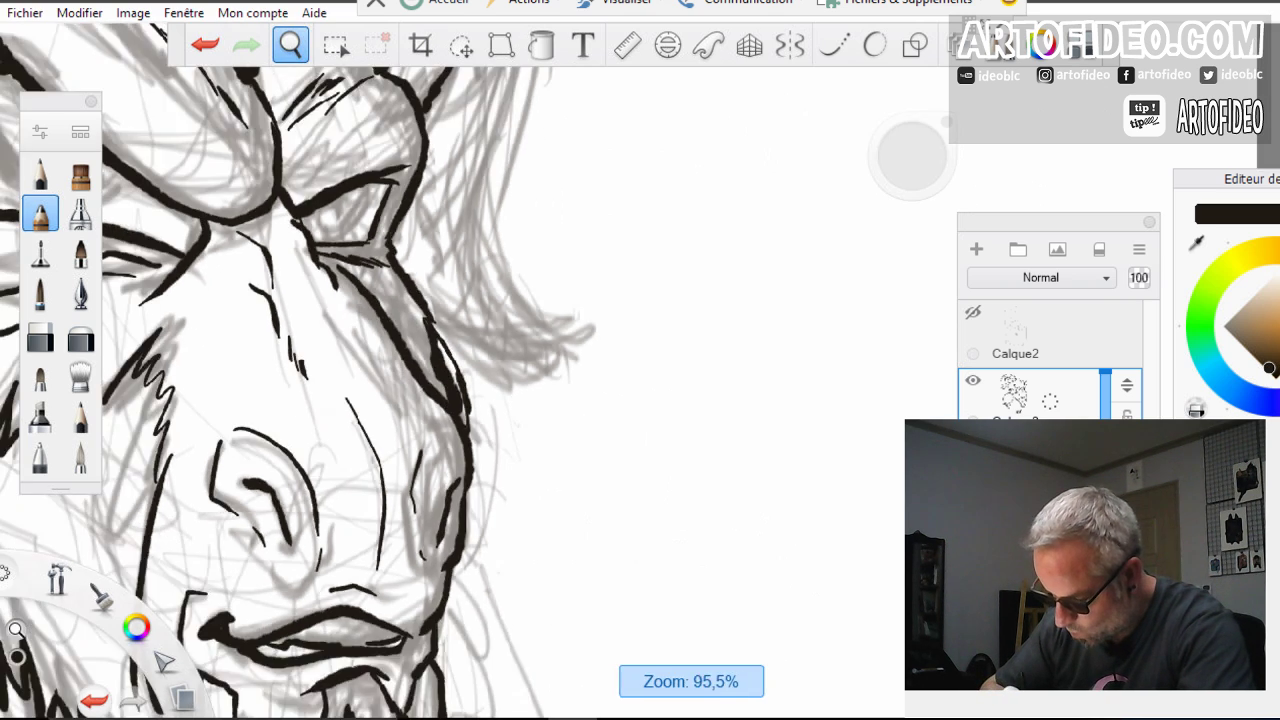
pyautogui.scroll(-6, 389, 345)
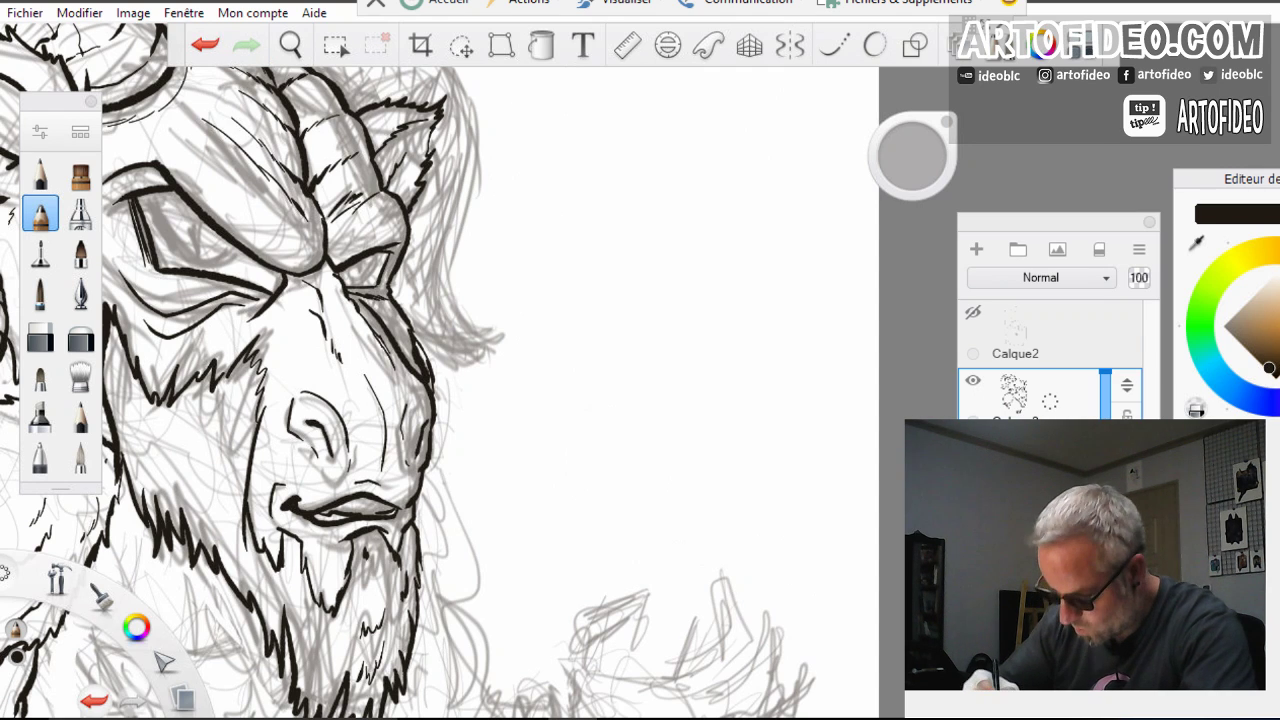
pyautogui.press('space')
pyautogui.moveTo(380, 331)
pyautogui.mouseDown()
pyautogui.moveTo(350, 382)
pyautogui.moveTo(496, 345)
pyautogui.moveTo(568, 303)
pyautogui.mouseUp()
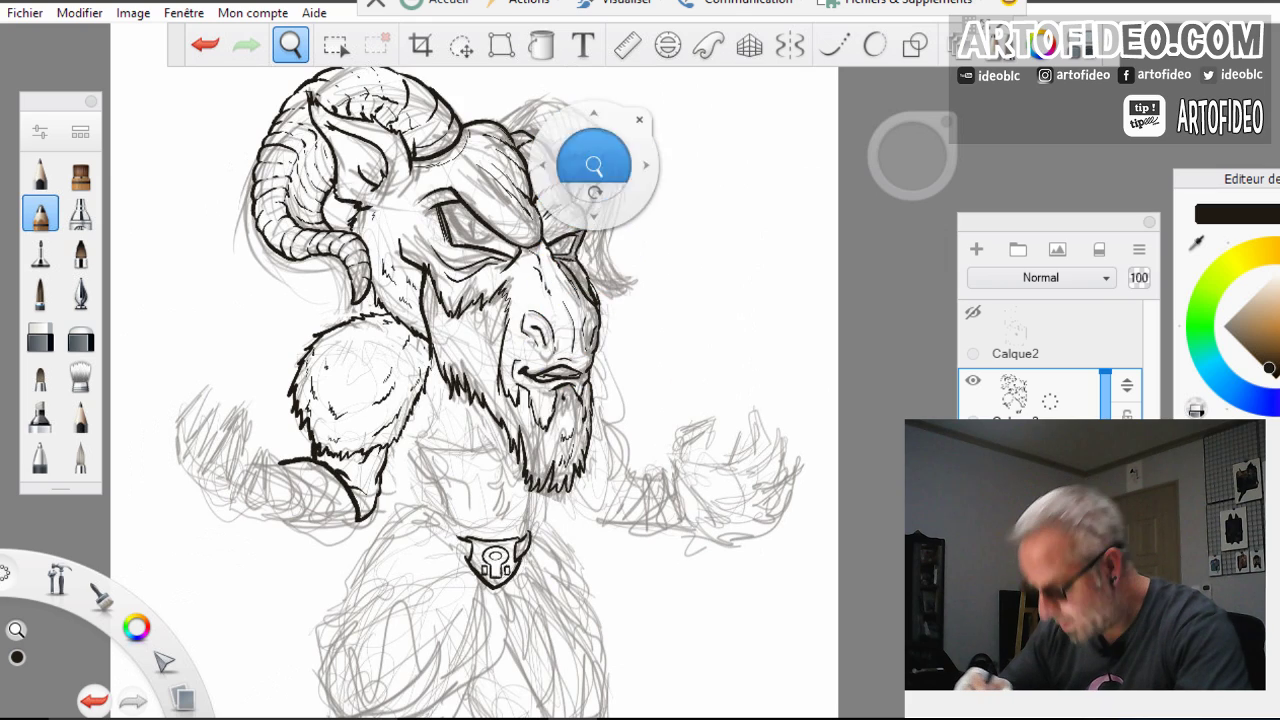
pyautogui.moveTo(568, 455); pyautogui.dragTo(631, 281)
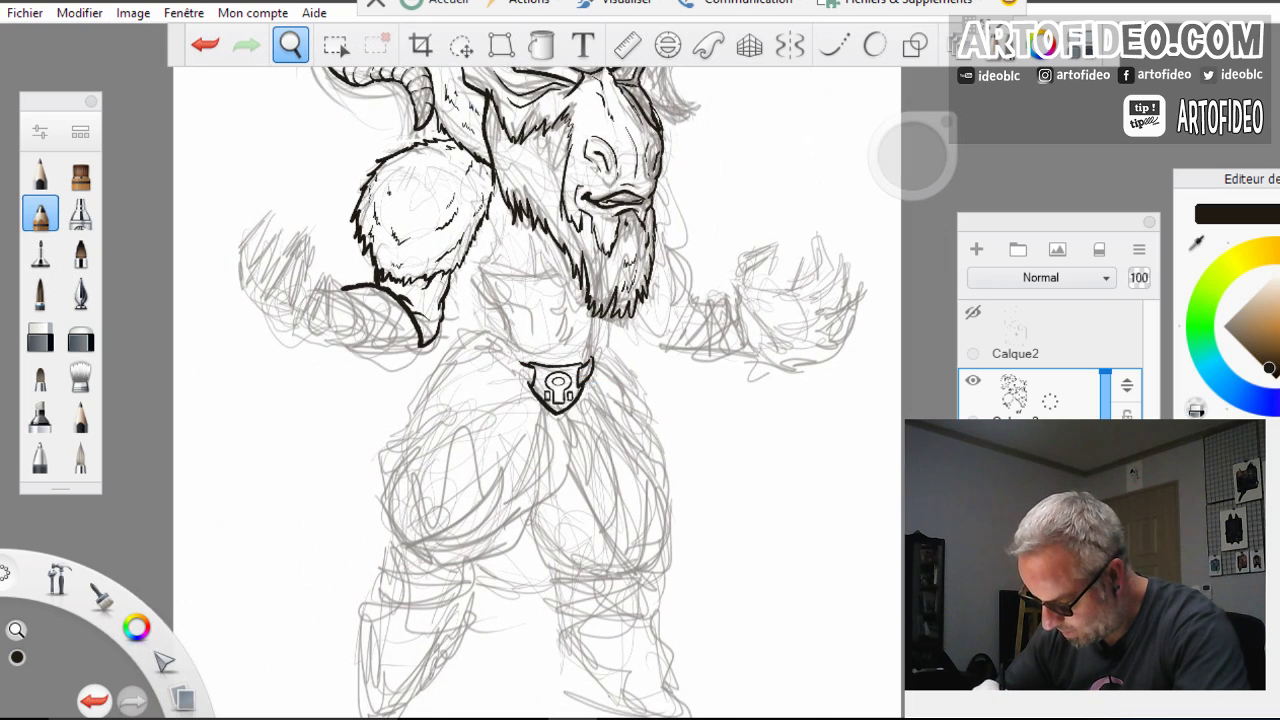
pyautogui.moveTo(563, 386); pyautogui.dragTo(489, 544)
pyautogui.moveTo(592, 323); pyautogui.dragTo(623, 281)
# Ink the first two outer segments of the far horn behind the forehead, each with its curved ridge line
pyautogui.moveTo(598, 290); pyautogui.dragTo(518, 571)
pyautogui.moveTo(523, 312); pyautogui.dragTo(586, 225)
pyautogui.moveTo(490, 310)
pyautogui.mouseDown()
pyautogui.moveTo(704, 353)
pyautogui.moveTo(756, 350)
pyautogui.mouseUp()
pyautogui.moveTo(626, 349); pyautogui.dragTo(657, 286)
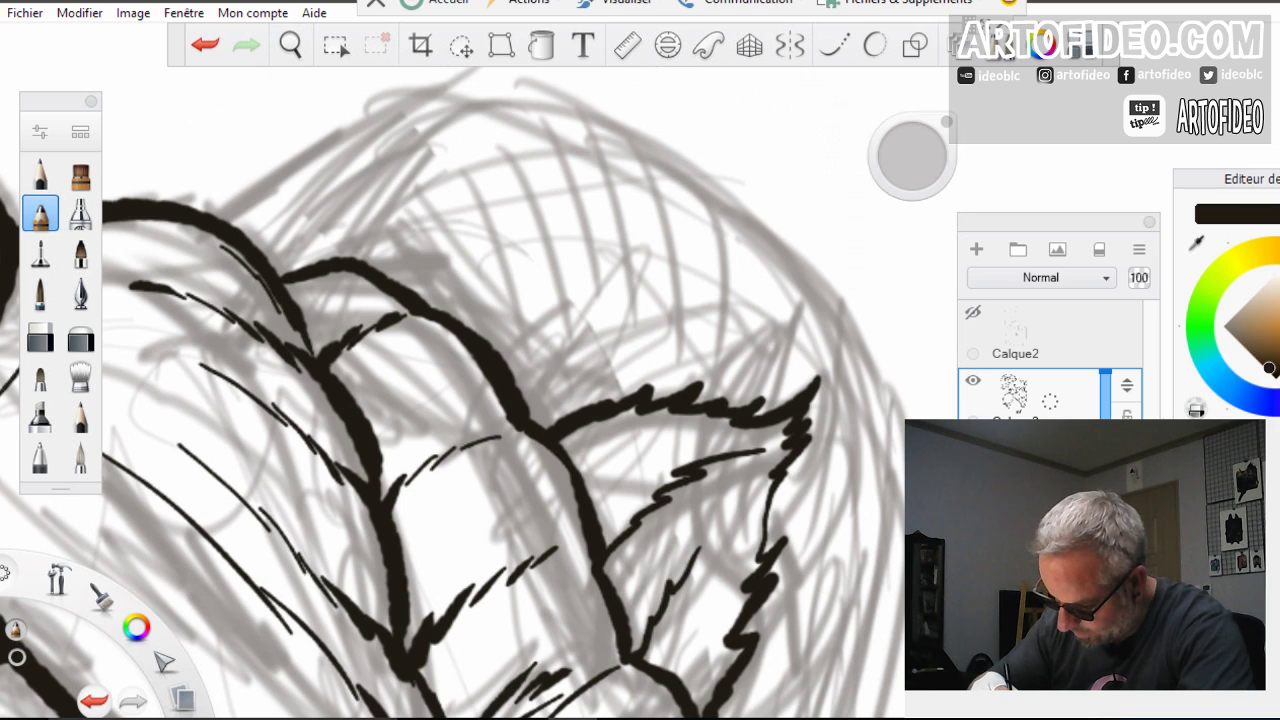
pyautogui.moveTo(200, 208)
pyautogui.mouseDown()
pyautogui.moveTo(248, 170)
pyautogui.moveTo(305, 188)
pyautogui.moveTo(360, 262)
pyautogui.mouseUp()
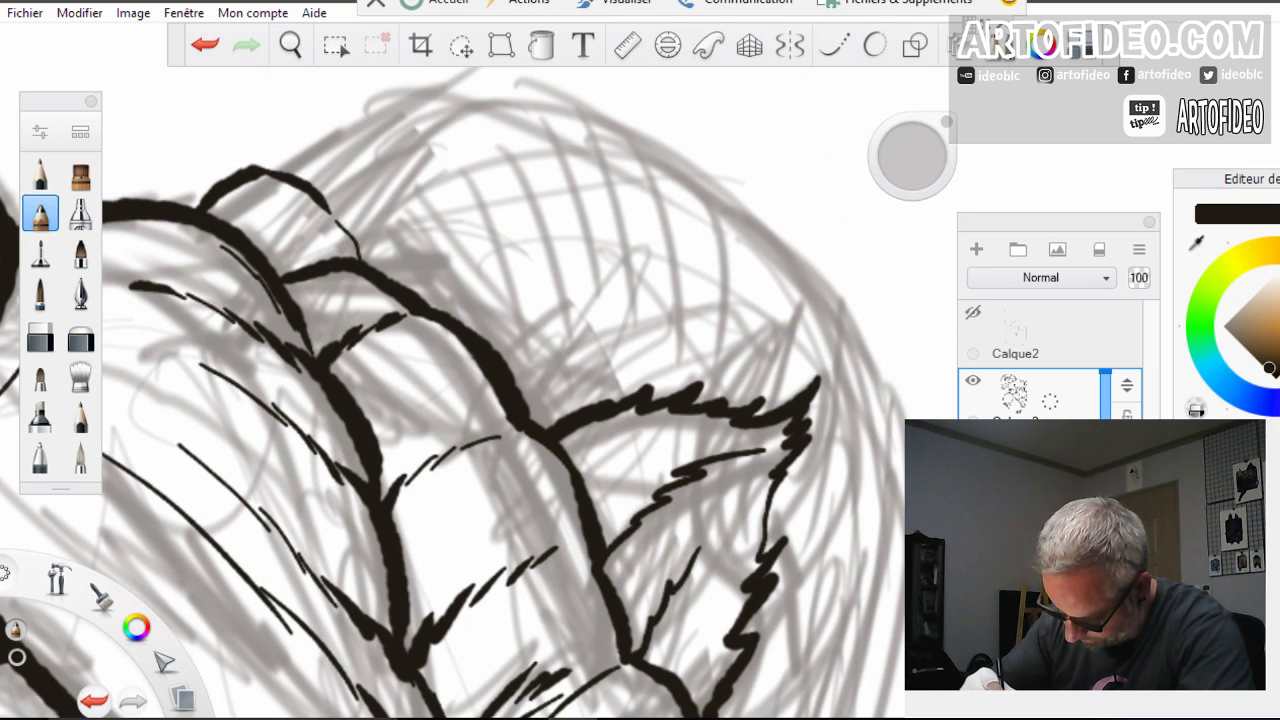
pyautogui.moveTo(266, 166)
pyautogui.mouseDown()
pyautogui.moveTo(290, 152)
pyautogui.moveTo(405, 150)
pyautogui.moveTo(412, 162)
pyautogui.mouseUp()
pyautogui.moveTo(425, 182); pyautogui.dragTo(460, 258)
pyautogui.click(465, 272)
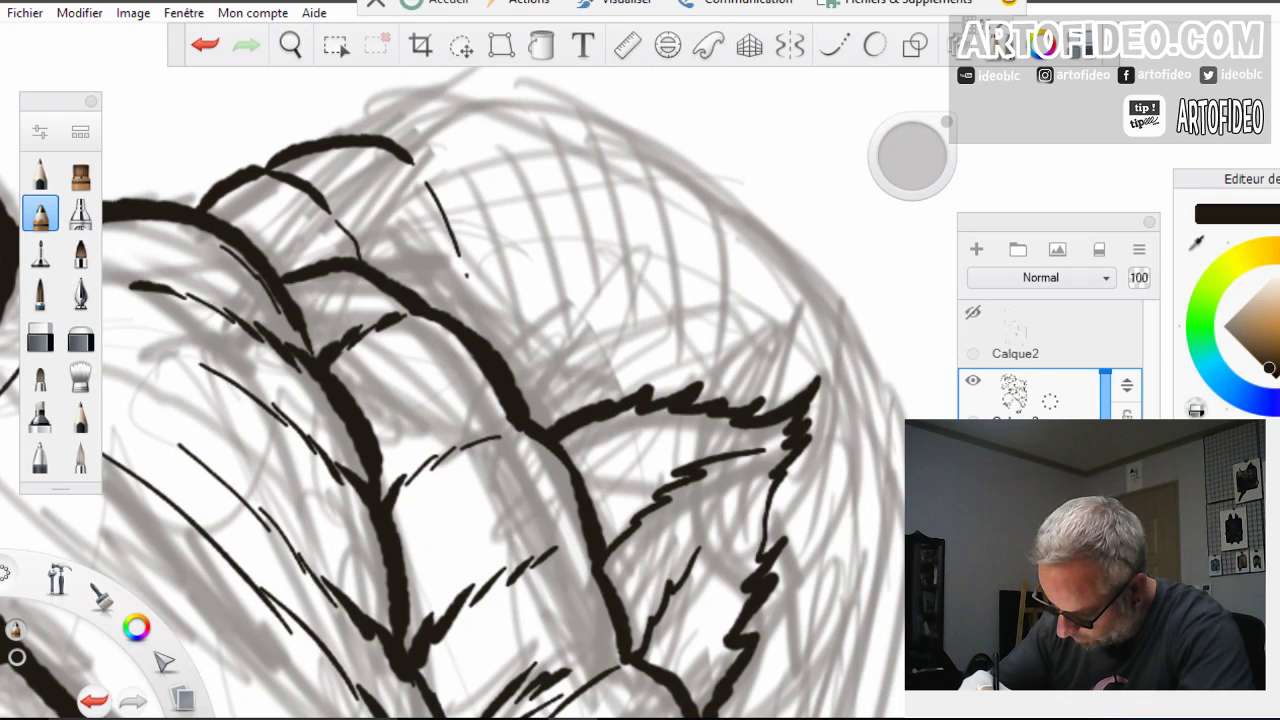
# Ink three more outer segments of the far horn, with dashed ridge lines curving down toward the far ear
pyautogui.moveTo(350, 135)
pyautogui.mouseDown()
pyautogui.moveTo(398, 108)
pyautogui.moveTo(525, 100)
pyautogui.moveTo(562, 155)
pyautogui.mouseUp()
pyautogui.moveTo(568, 178); pyautogui.dragTo(585, 225)
pyautogui.moveTo(600, 282); pyautogui.dragTo(570, 415)
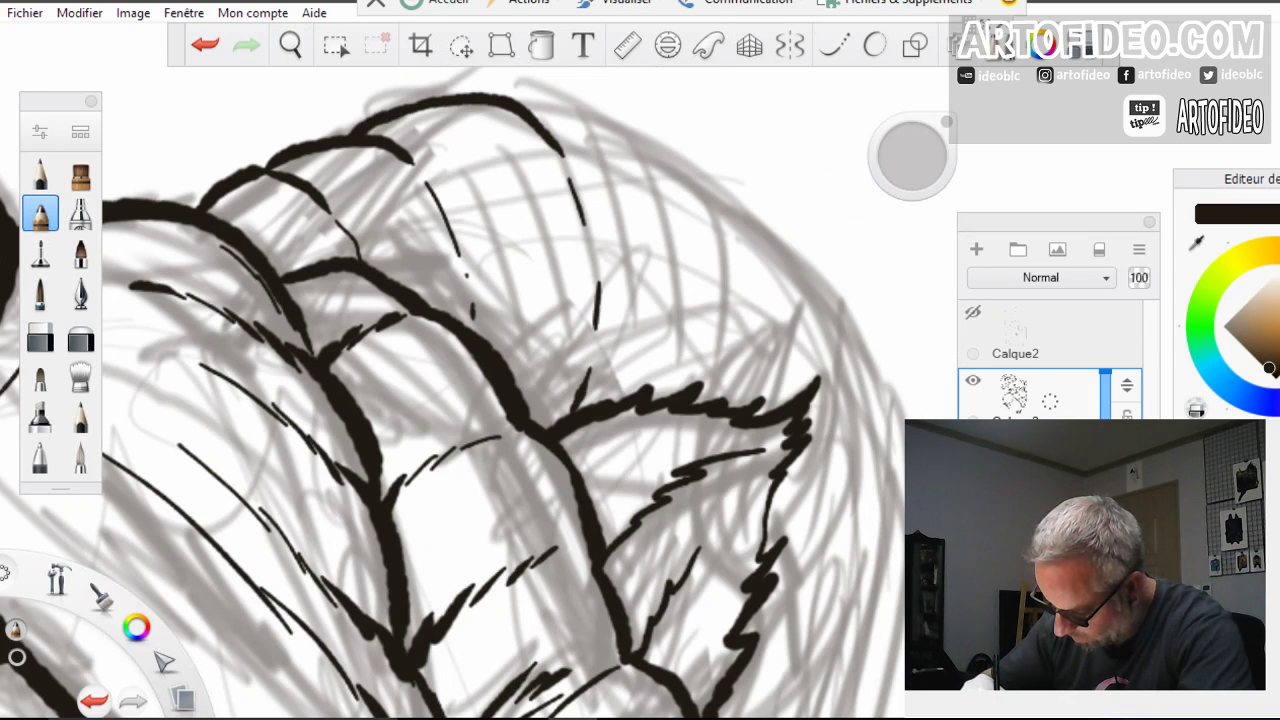
pyautogui.moveTo(512, 97)
pyautogui.mouseDown()
pyautogui.moveTo(588, 102)
pyautogui.moveTo(708, 162)
pyautogui.moveTo(727, 234)
pyautogui.mouseUp()
pyautogui.moveTo(700, 158); pyautogui.dragTo(727, 248)
pyautogui.moveTo(718, 297); pyautogui.dragTo(709, 337)
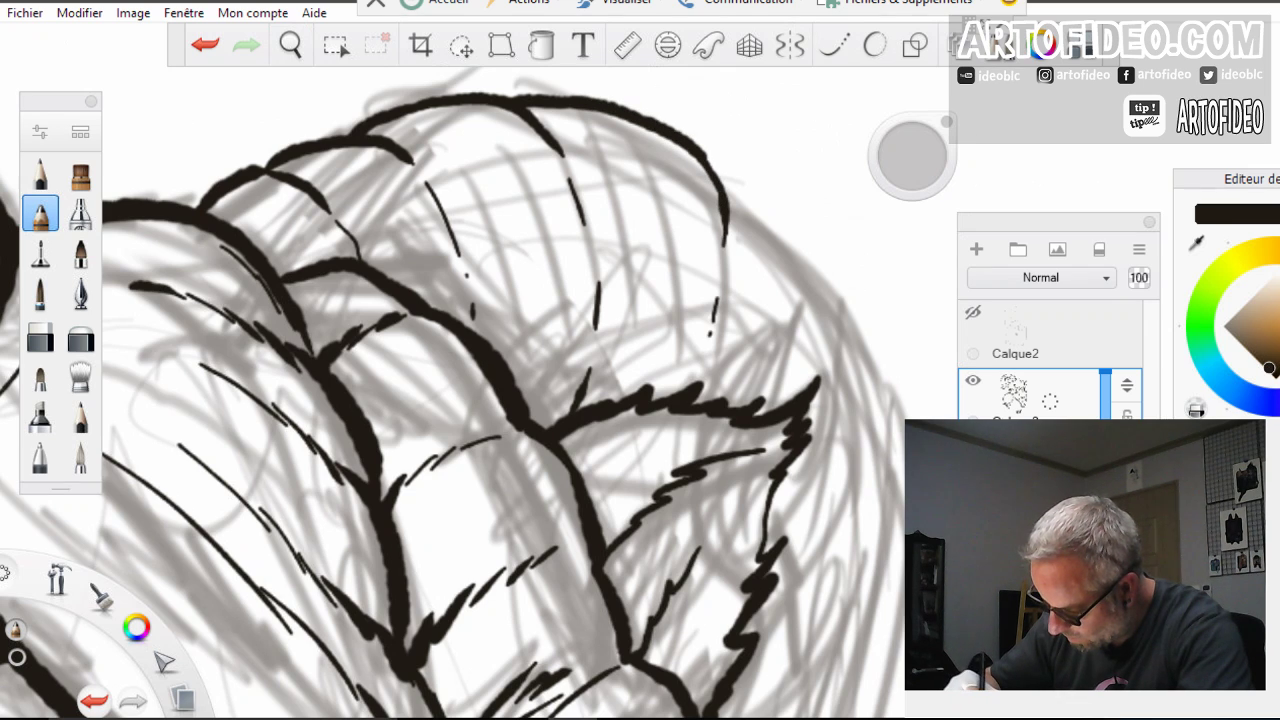
pyautogui.moveTo(727, 198)
pyautogui.mouseDown()
pyautogui.moveTo(806, 272)
pyautogui.moveTo(800, 328)
pyautogui.mouseUp()
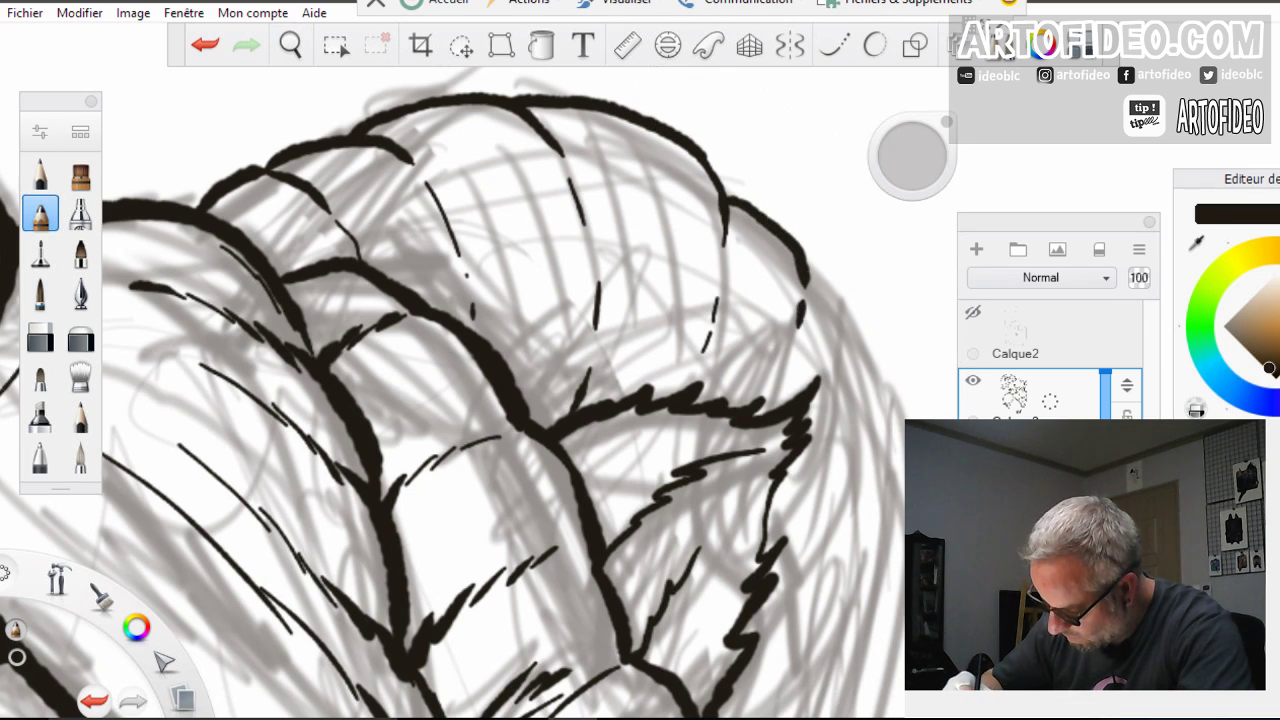
# Ink two more outer segments of the far horn beside the far ear, plus the horn's inner edge above that ear
pyautogui.moveTo(808, 274)
pyautogui.mouseDown()
pyautogui.moveTo(846, 308)
pyautogui.moveTo(870, 405)
pyautogui.mouseUp()
pyautogui.moveTo(852, 436); pyautogui.dragTo(800, 476)
pyautogui.click(290, 45)
pyautogui.click(403, 338)
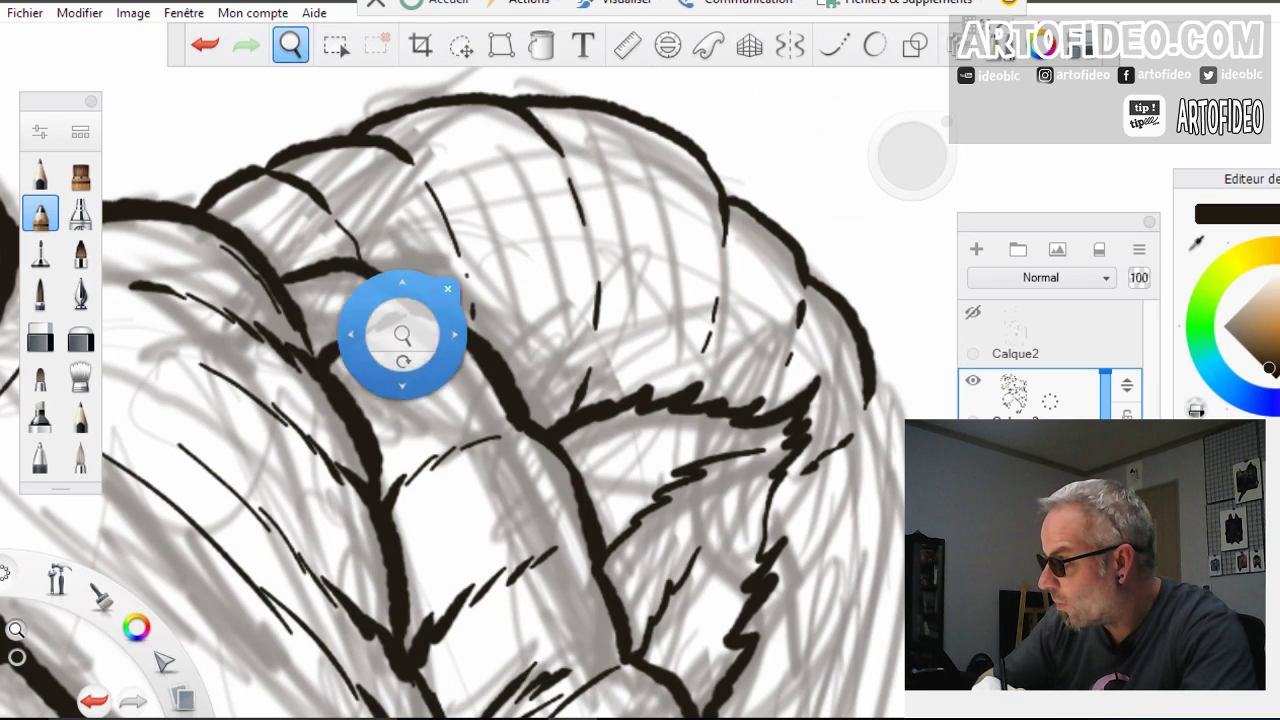
pyautogui.moveTo(403, 338)
pyautogui.mouseDown()
pyautogui.moveTo(262, 420)
pyautogui.moveTo(597, 344)
pyautogui.moveTo(606, 322)
pyautogui.moveTo(518, 275)
pyautogui.mouseUp()
pyautogui.moveTo(637, 380); pyautogui.dragTo(757, 220)
pyautogui.press('space')
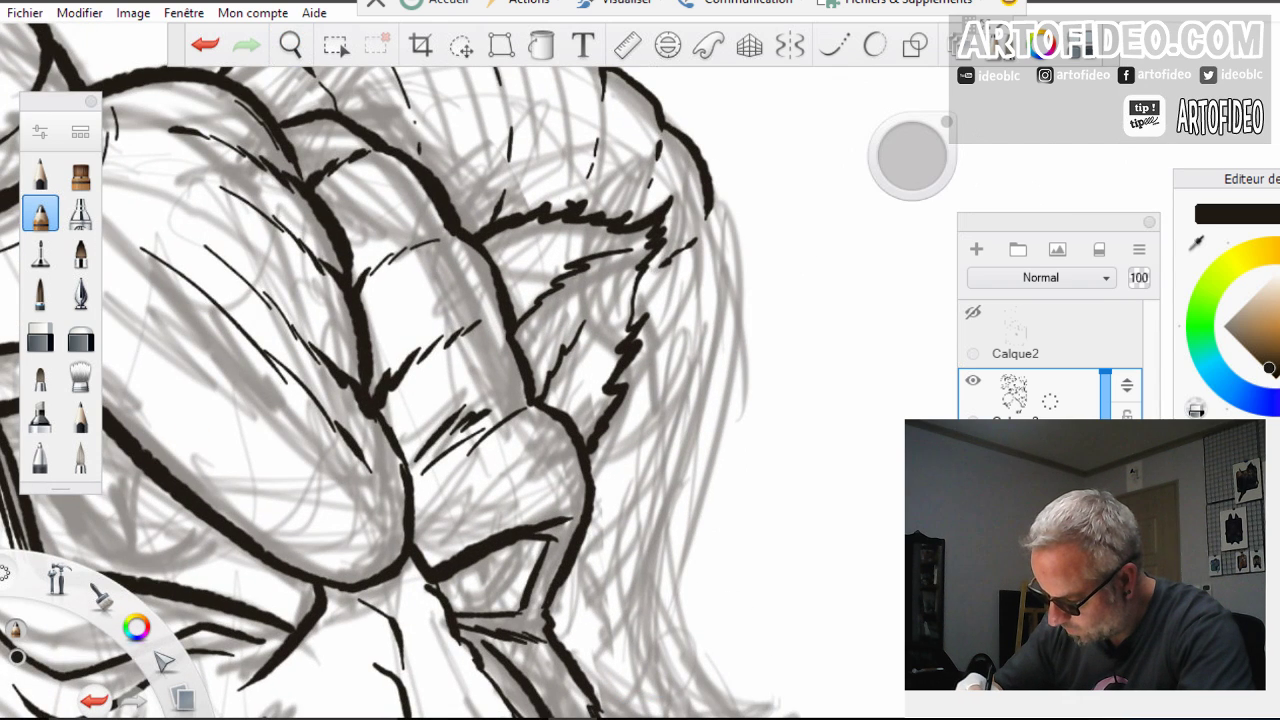
pyautogui.moveTo(572, 205); pyautogui.dragTo(440, 183)
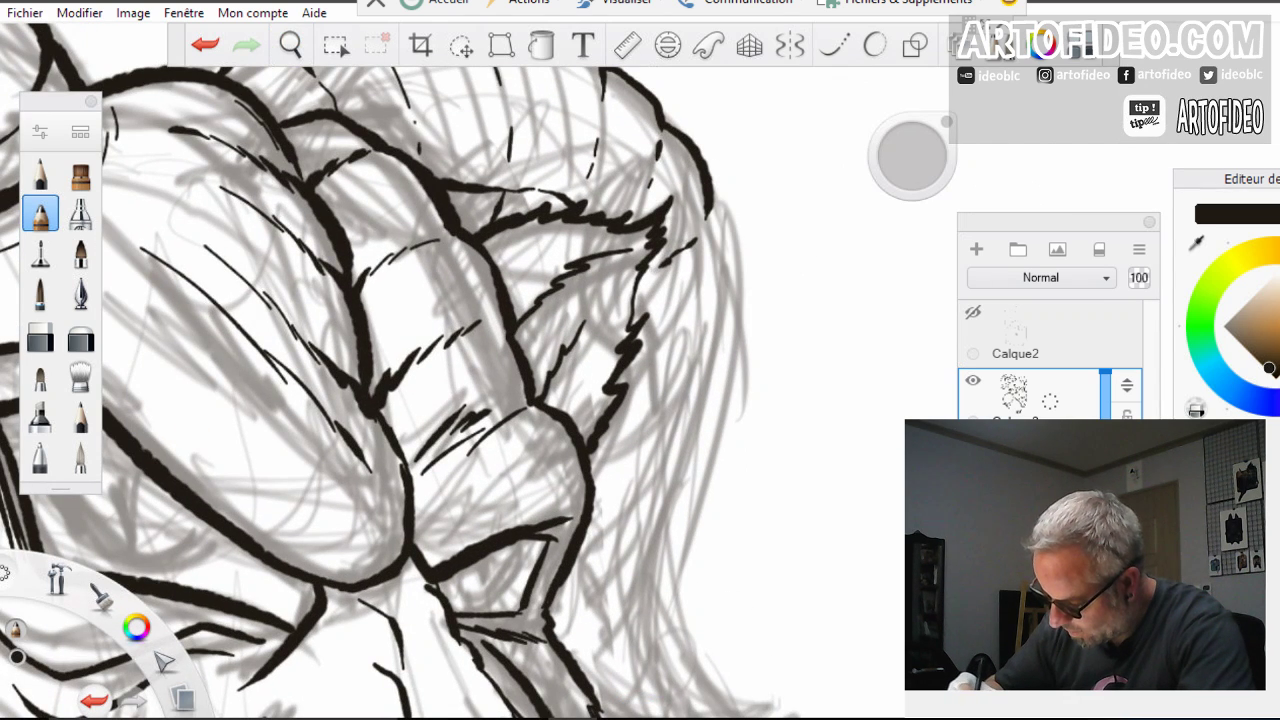
pyautogui.moveTo(712, 198)
pyautogui.mouseDown()
pyautogui.moveTo(733, 240)
pyautogui.moveTo(705, 288)
pyautogui.moveTo(660, 293)
pyautogui.mouseUp()
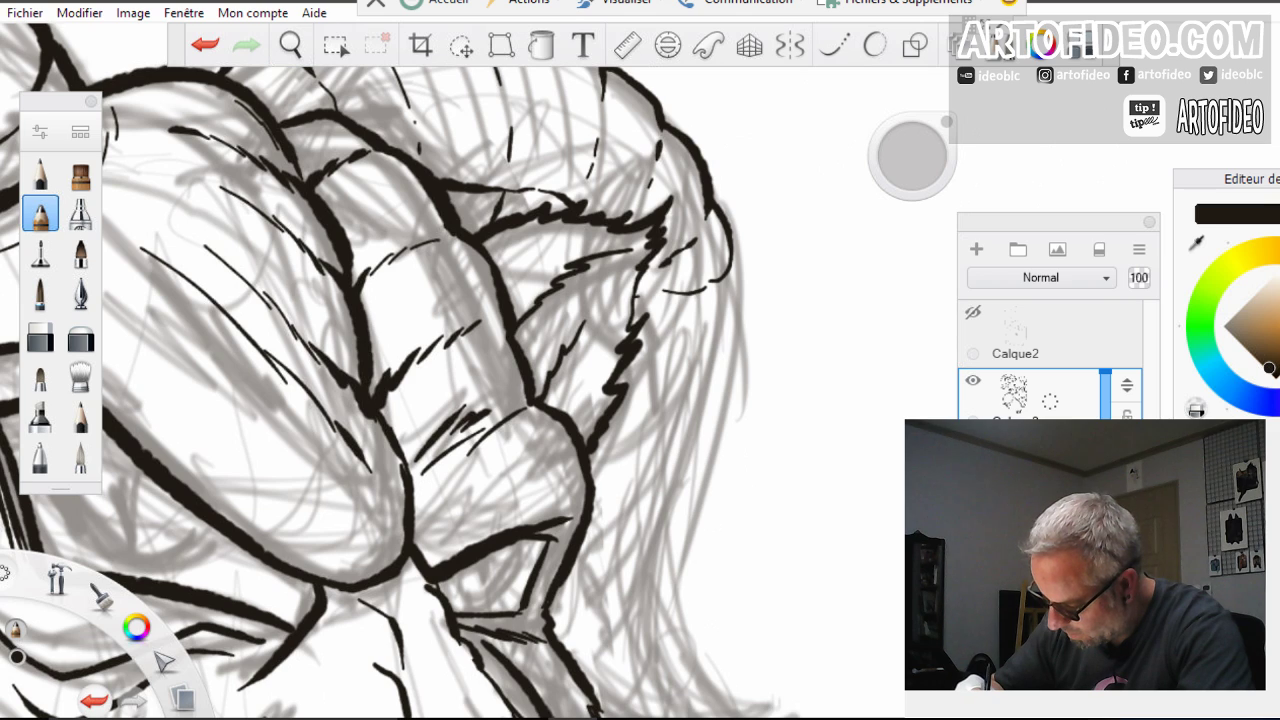
pyautogui.moveTo(729, 243); pyautogui.dragTo(737, 316)
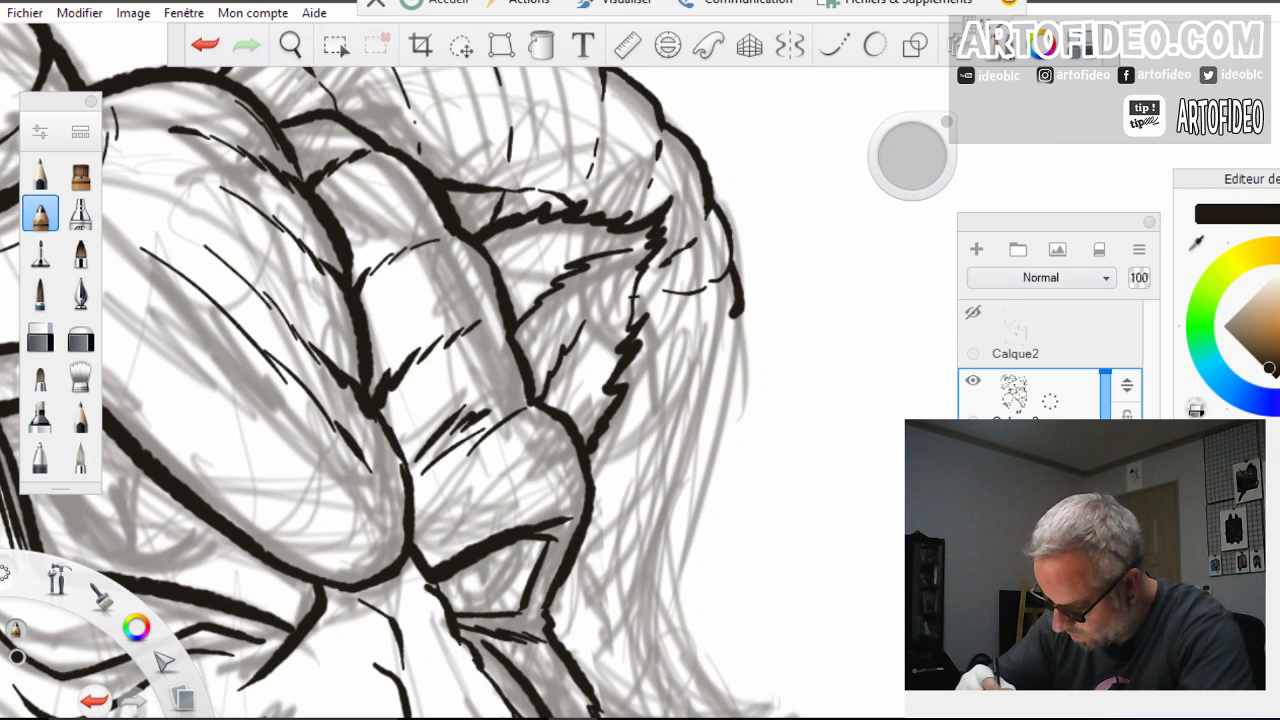
pyautogui.click(205, 45)
pyautogui.hotkey('ctrl', 'z')
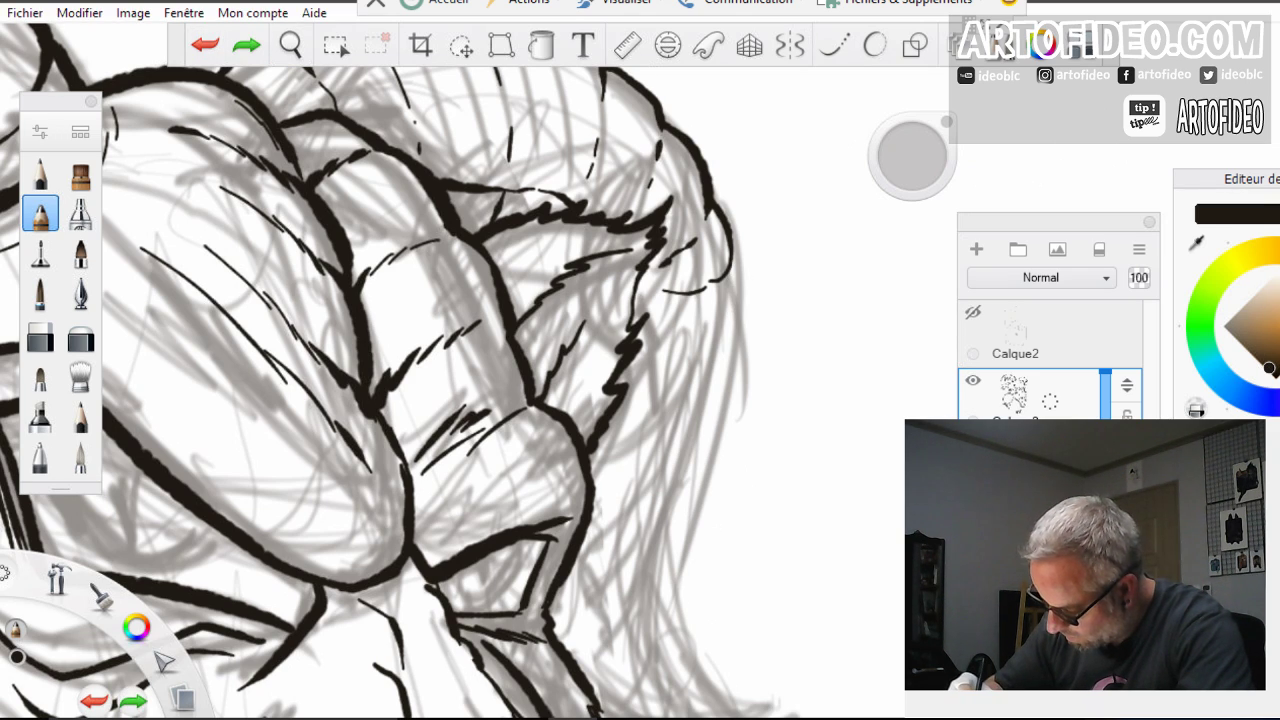
# Ink the far horn's descending outer segments with curved, partly dashed ridge lines, from the far ear down to beside the far eye
pyautogui.moveTo(732, 254)
pyautogui.mouseDown()
pyautogui.moveTo(738, 328)
pyautogui.moveTo(660, 342)
pyautogui.mouseUp()
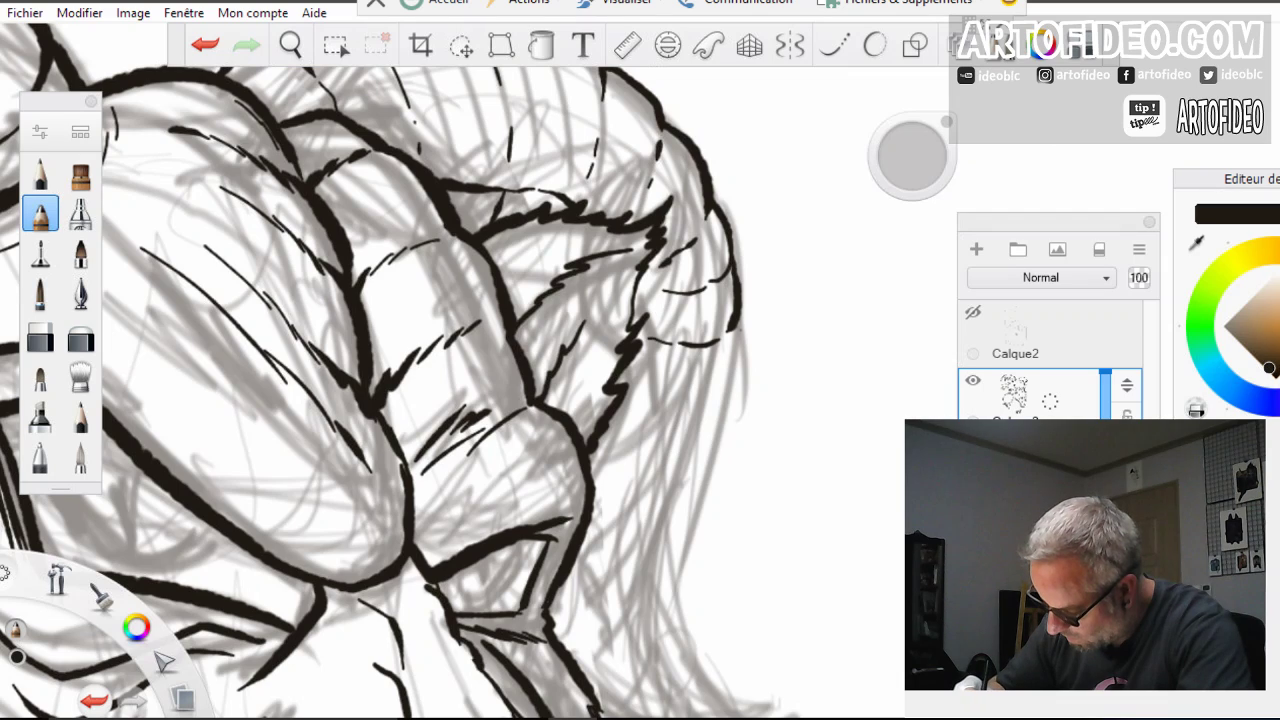
pyautogui.moveTo(736, 328)
pyautogui.mouseDown()
pyautogui.moveTo(742, 364)
pyautogui.moveTo(690, 398)
pyautogui.moveTo(692, 446)
pyautogui.moveTo(620, 452)
pyautogui.moveTo(602, 440)
pyautogui.mouseUp()
pyautogui.moveTo(706, 442)
pyautogui.mouseDown()
pyautogui.moveTo(692, 470)
pyautogui.moveTo(614, 490)
pyautogui.mouseUp()
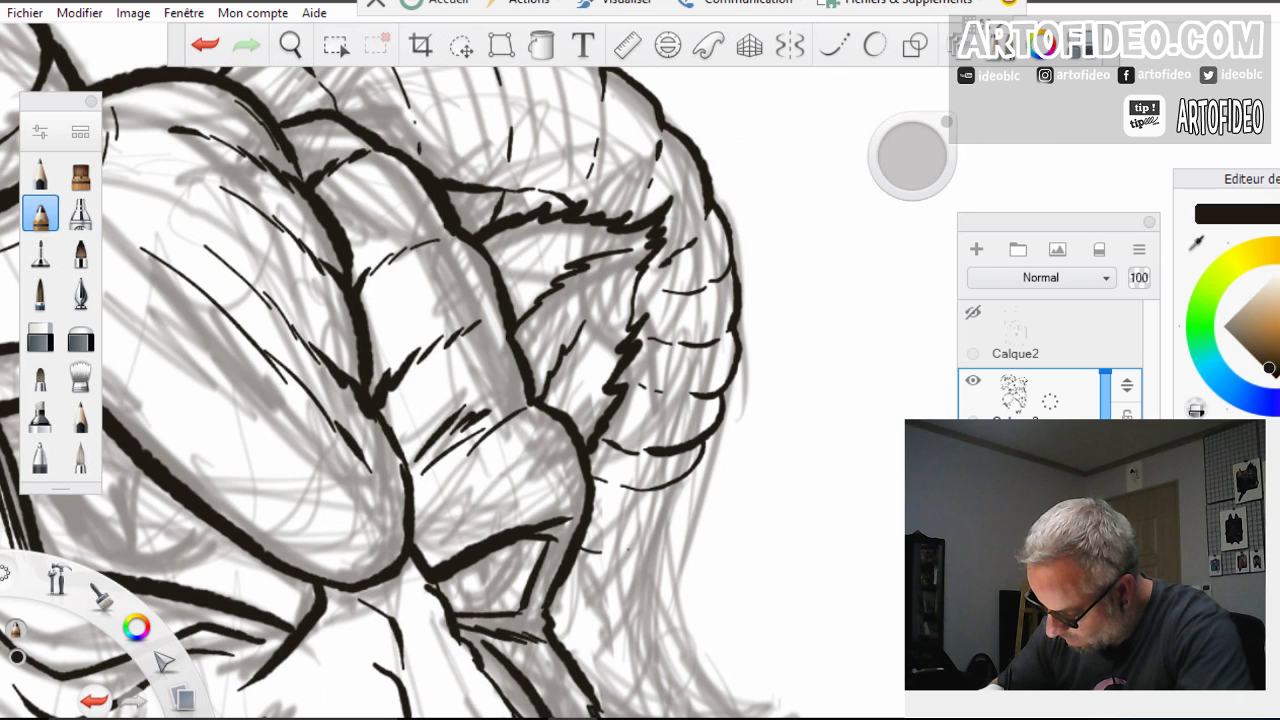
pyautogui.moveTo(640, 546); pyautogui.dragTo(710, 444)
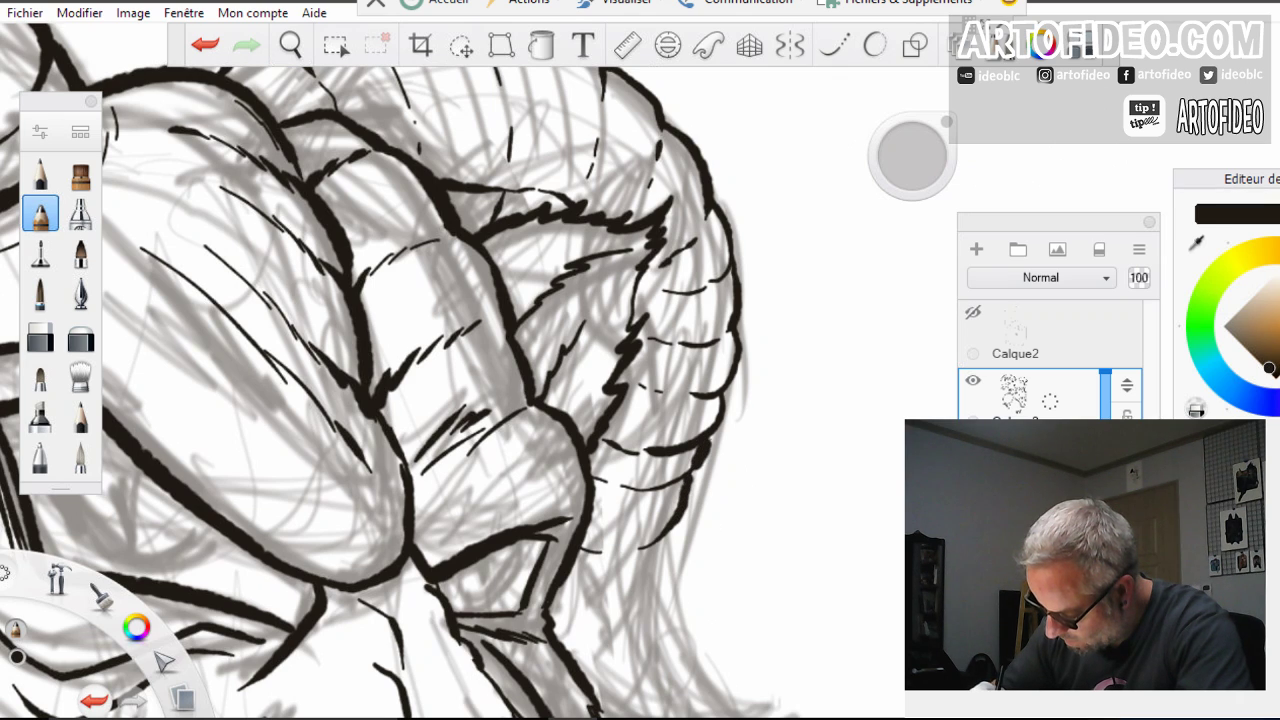
pyautogui.moveTo(668, 530)
pyautogui.mouseDown()
pyautogui.moveTo(666, 562)
pyautogui.moveTo(618, 590)
pyautogui.mouseUp()
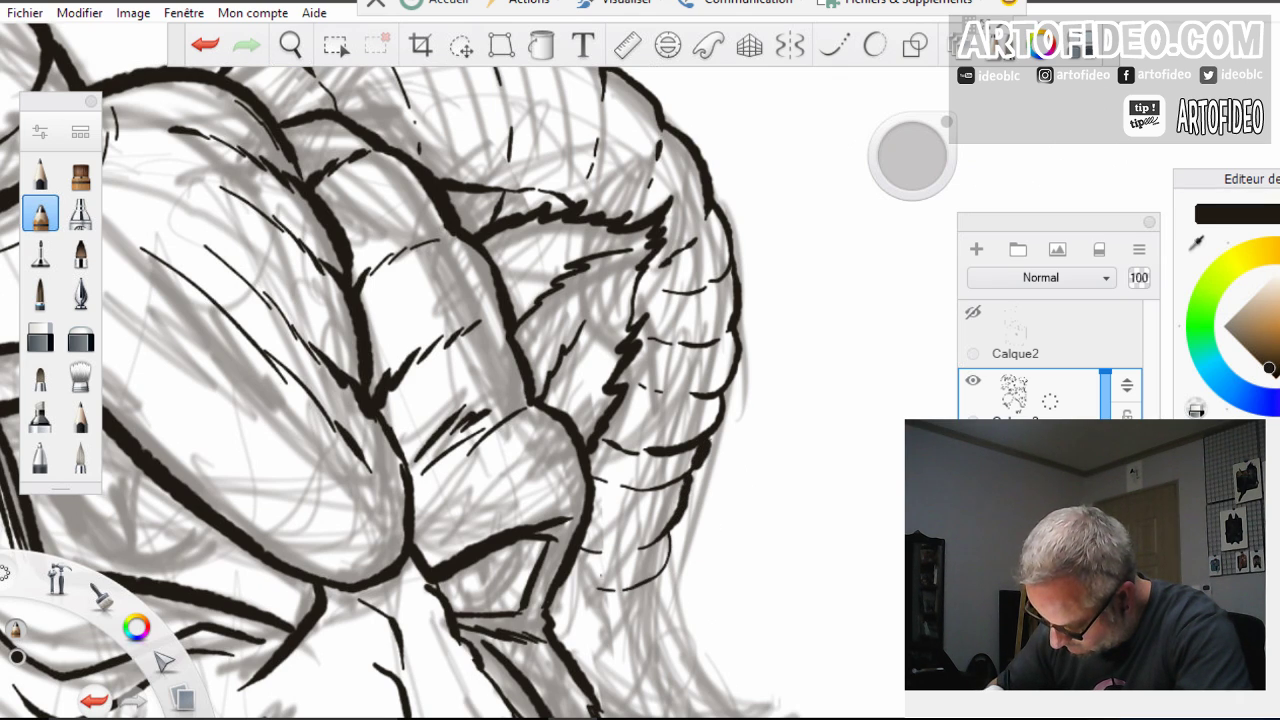
# Ink the tapering lower end of the far horn beside the snout, with its ridge lines and upturned tip
pyautogui.press('space')
pyautogui.moveTo(363, 232); pyautogui.dragTo(327, 345)
pyautogui.moveTo(437, 395); pyautogui.dragTo(576, 441)
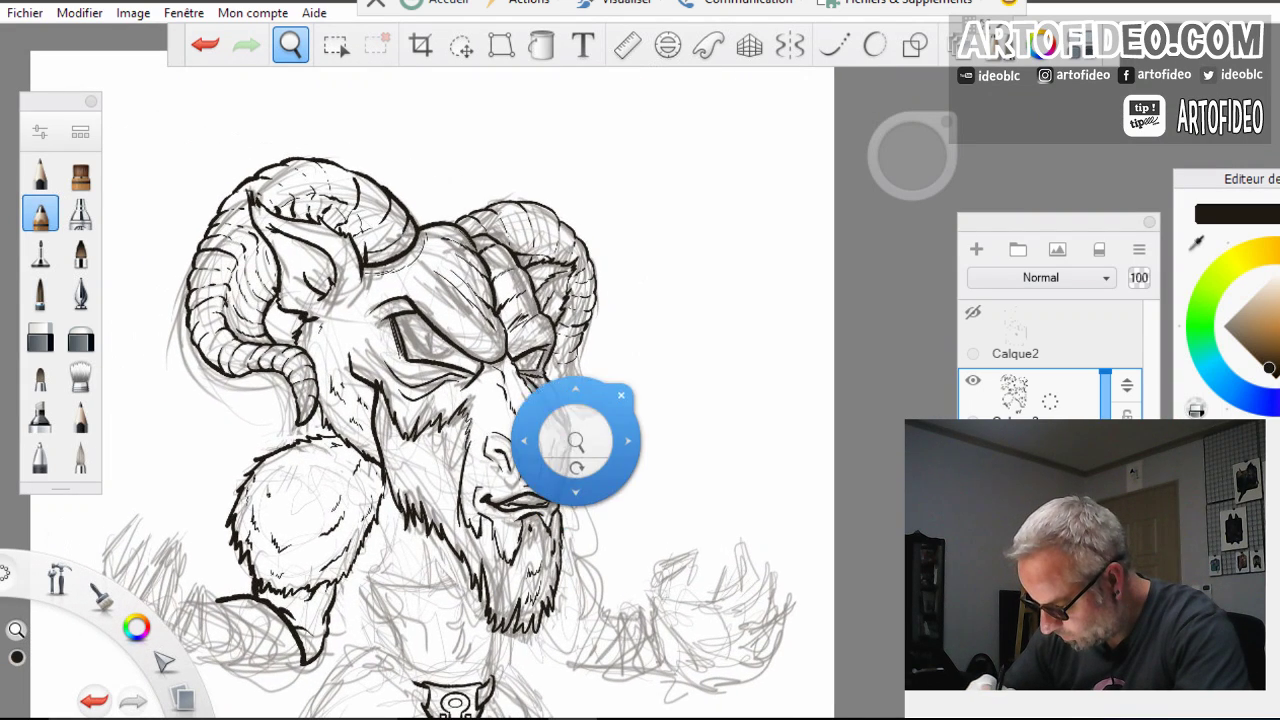
pyautogui.moveTo(576, 494); pyautogui.dragTo(600, 480)
pyautogui.moveTo(636, 426); pyautogui.dragTo(637, 427)
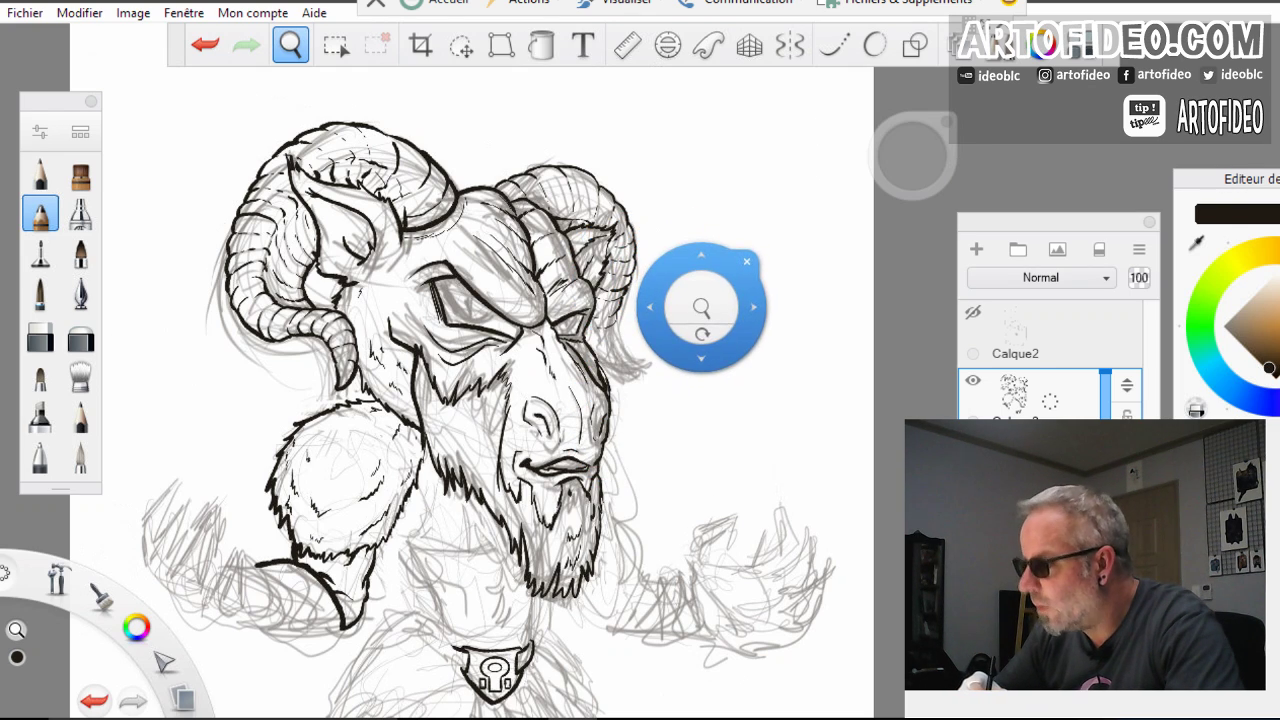
pyautogui.click(690, 292)
pyautogui.moveTo(690, 292); pyautogui.dragTo(496, 421)
pyautogui.moveTo(455, 426); pyautogui.dragTo(641, 318)
pyautogui.click(572, 426)
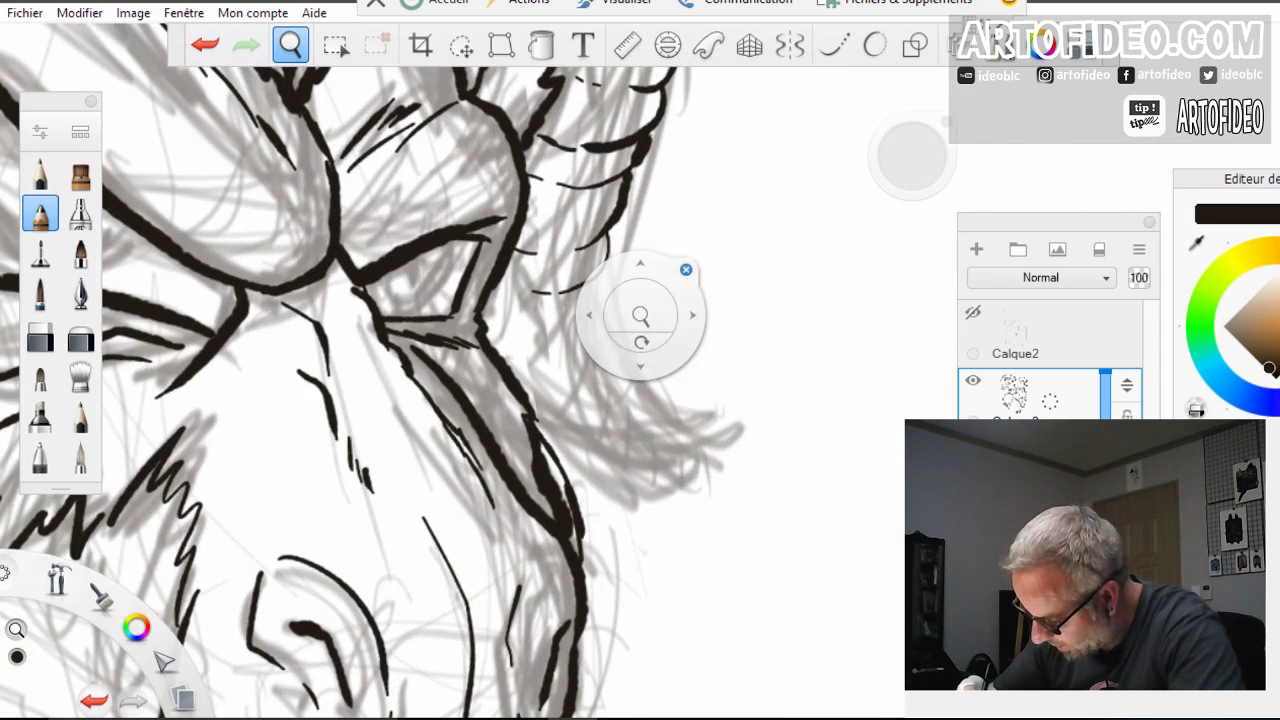
pyautogui.moveTo(608, 234); pyautogui.dragTo(612, 321)
pyautogui.moveTo(604, 276)
pyautogui.mouseDown()
pyautogui.moveTo(598, 330)
pyautogui.moveTo(564, 340)
pyautogui.mouseUp()
pyautogui.moveTo(552, 233)
pyautogui.mouseDown()
pyautogui.moveTo(566, 334)
pyautogui.moveTo(642, 384)
pyautogui.mouseUp()
pyautogui.moveTo(609, 323)
pyautogui.mouseDown()
pyautogui.moveTo(618, 374)
pyautogui.moveTo(572, 400)
pyautogui.mouseUp()
pyautogui.moveTo(629, 363)
pyautogui.mouseDown()
pyautogui.moveTo(624, 415)
pyautogui.moveTo(644, 395)
pyautogui.moveTo(681, 423)
pyautogui.moveTo(670, 444)
pyautogui.moveTo(681, 418)
pyautogui.moveTo(734, 418)
pyautogui.moveTo(726, 446)
pyautogui.moveTo(619, 477)
pyautogui.moveTo(584, 460)
pyautogui.moveTo(589, 445)
pyautogui.moveTo(526, 418)
pyautogui.moveTo(565, 402)
pyautogui.mouseUp()
pyautogui.moveTo(734, 428)
pyautogui.mouseDown()
pyautogui.moveTo(680, 484)
pyautogui.moveTo(636, 488)
pyautogui.moveTo(600, 486)
pyautogui.moveTo(538, 430)
pyautogui.mouseUp()
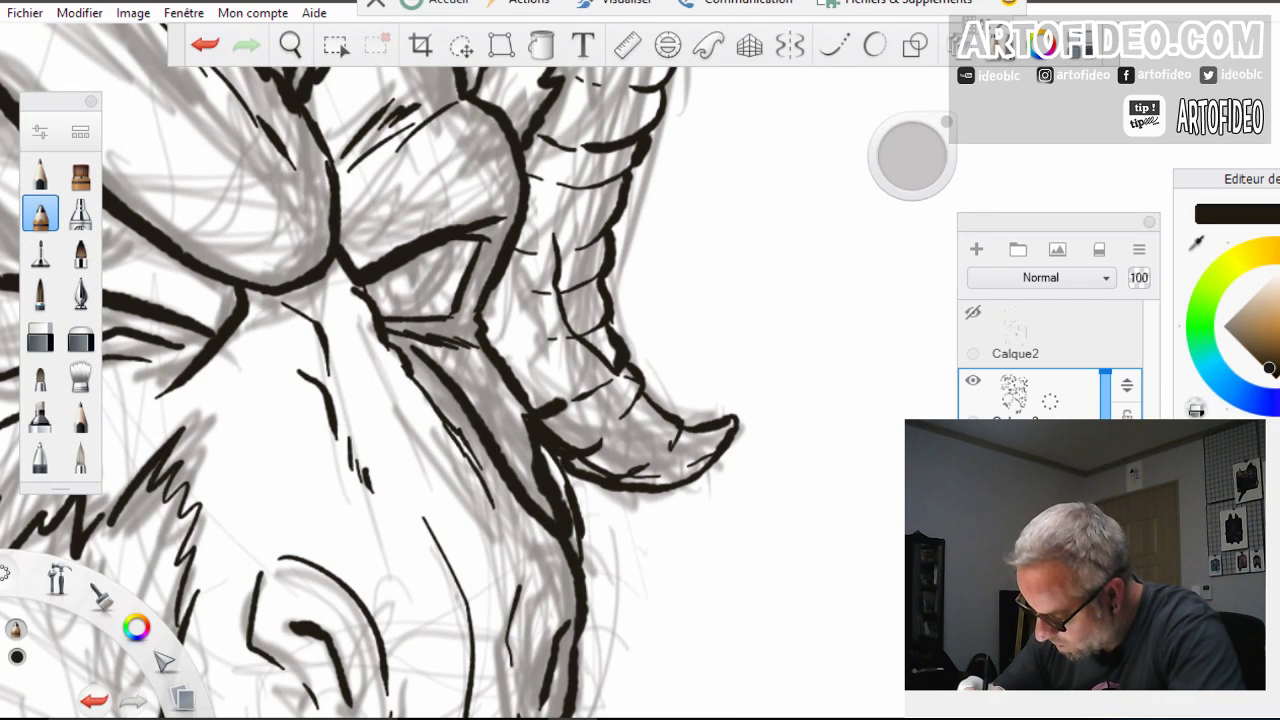
# Ink the far horn's inner edge behind the cheek and add short texture dashes near the horn tip
pyautogui.moveTo(486, 324); pyautogui.dragTo(508, 340)
pyautogui.moveTo(491, 292)
pyautogui.mouseDown()
pyautogui.moveTo(497, 336)
pyautogui.moveTo(550, 403)
pyautogui.moveTo(538, 408)
pyautogui.moveTo(558, 436)
pyautogui.moveTo(574, 428)
pyautogui.mouseUp()
pyautogui.moveTo(582, 404); pyautogui.dragTo(578, 418)
pyautogui.moveTo(600, 398); pyautogui.dragTo(588, 404)
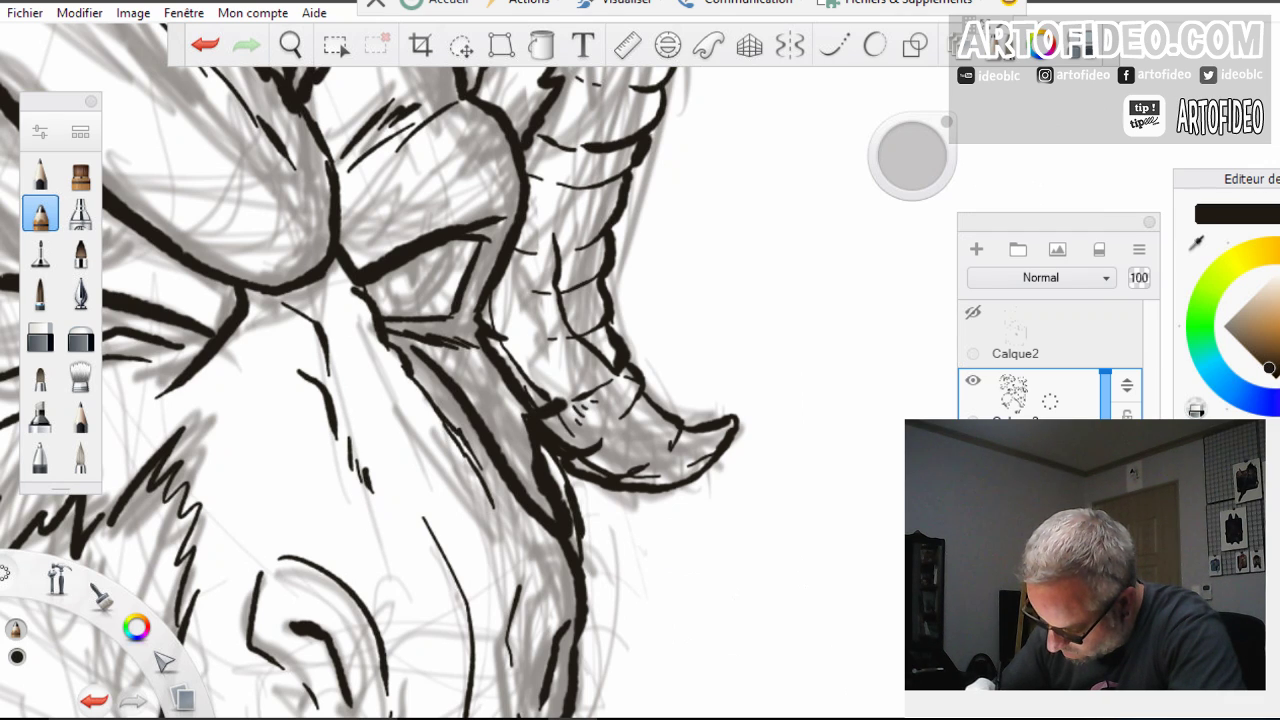
pyautogui.moveTo(656, 467); pyautogui.dragTo(640, 475)
pyautogui.moveTo(679, 449); pyautogui.dragTo(663, 461)
pyautogui.moveTo(663, 465); pyautogui.dragTo(655, 471)
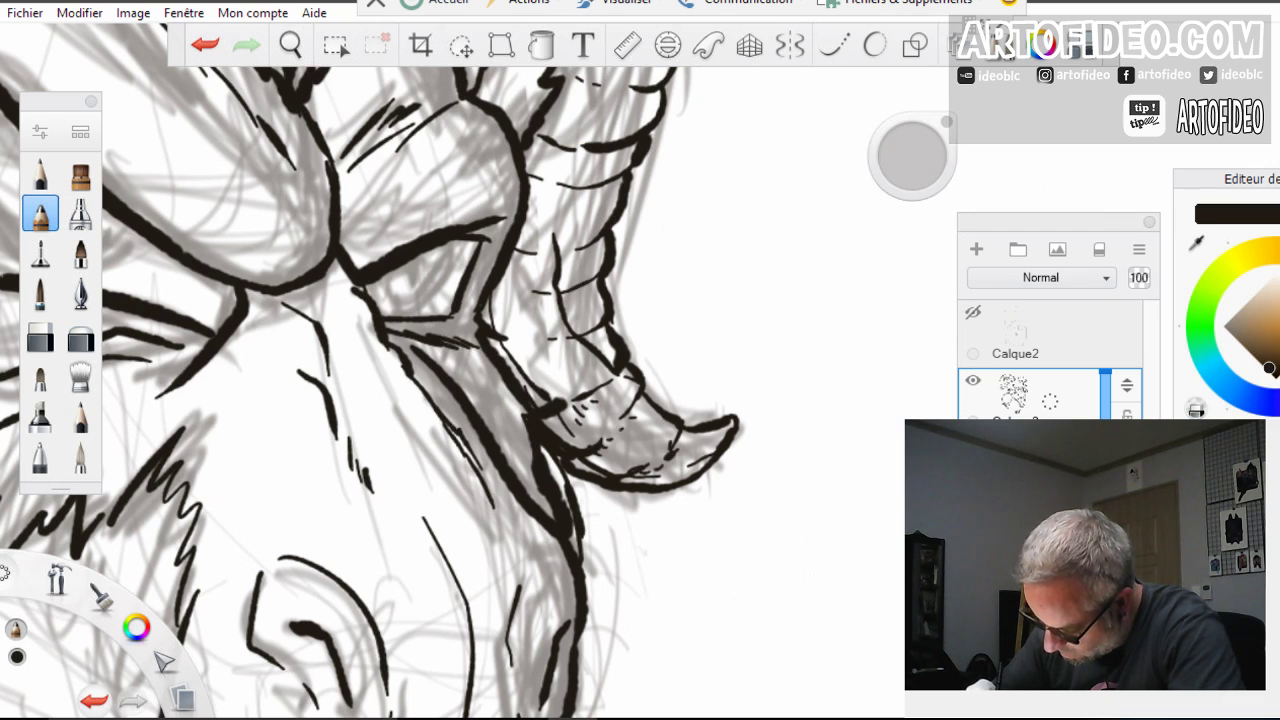
# Add short texture ticks along the inner side of the far horn, working upward beside the far eye
pyautogui.moveTo(493, 291); pyautogui.dragTo(496, 311)
pyautogui.moveTo(499, 295); pyautogui.dragTo(509, 300)
pyautogui.moveTo(514, 291); pyautogui.dragTo(516, 299)
pyautogui.moveTo(521, 295); pyautogui.dragTo(526, 299)
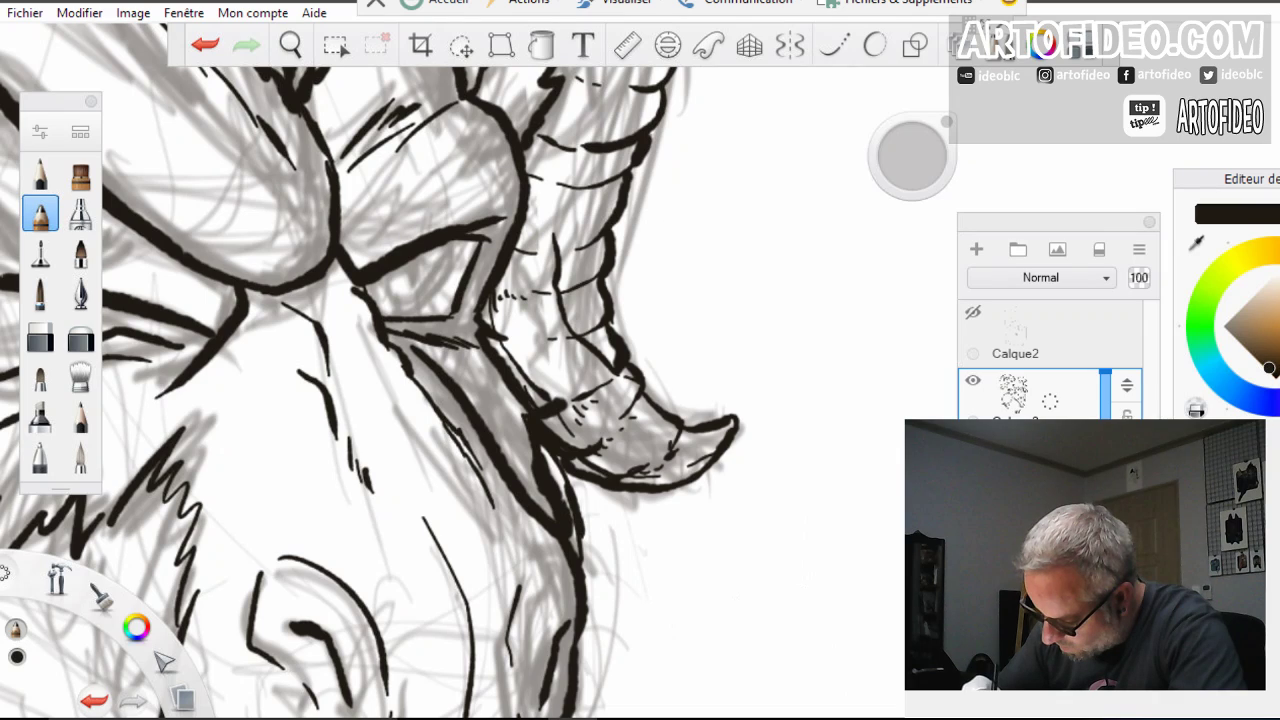
pyautogui.moveTo(511, 253); pyautogui.dragTo(522, 266)
pyautogui.moveTo(526, 257); pyautogui.dragTo(530, 262)
pyautogui.moveTo(531, 188); pyautogui.dragTo(543, 221)
pyautogui.moveTo(548, 203); pyautogui.dragTo(550, 223)
pyautogui.moveTo(528, 149); pyautogui.dragTo(524, 167)
pyautogui.moveTo(539, 135); pyautogui.dragTo(542, 155)
pyautogui.moveTo(546, 145); pyautogui.dragTo(550, 153)
# Examine the inked head and the rough torso, arms and legs of the whole figure
pyautogui.click(290, 44)
pyautogui.moveTo(422, 273); pyautogui.dragTo(350, 425)
pyautogui.moveTo(456, 507); pyautogui.dragTo(641, 545)
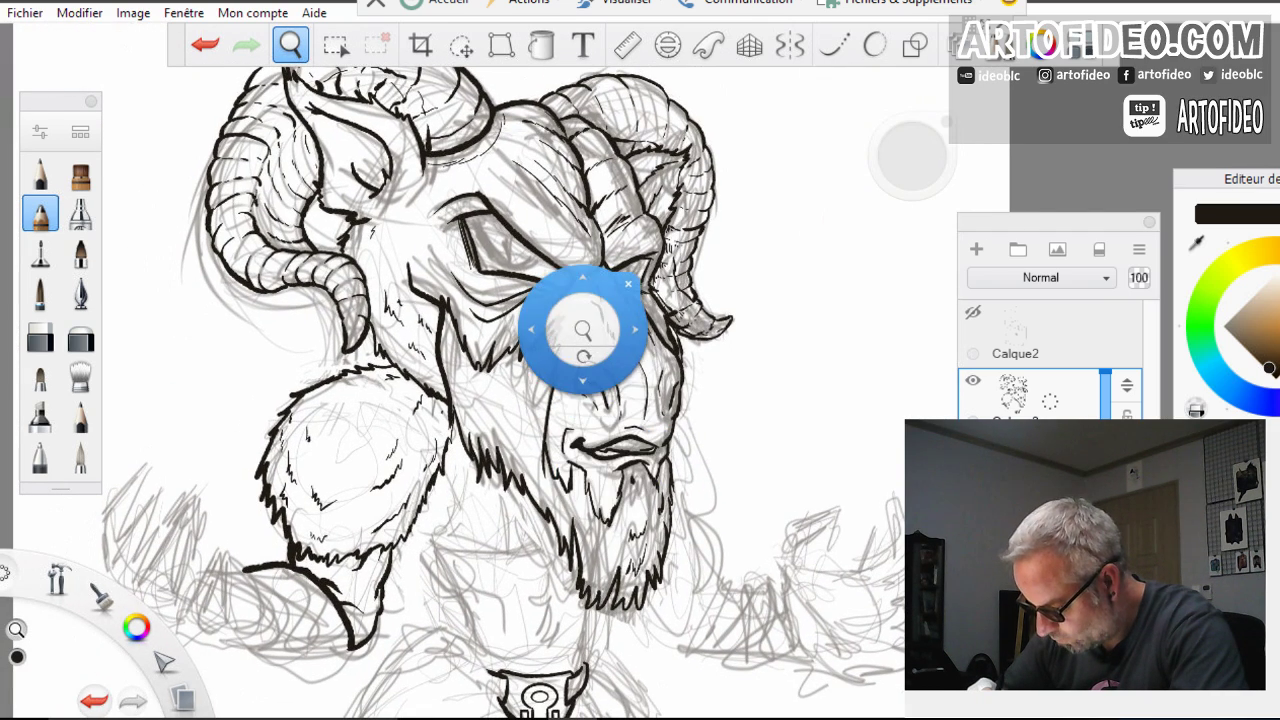
pyautogui.moveTo(581, 330); pyautogui.dragTo(570, 362)
pyautogui.moveTo(553, 491); pyautogui.dragTo(470, 350)
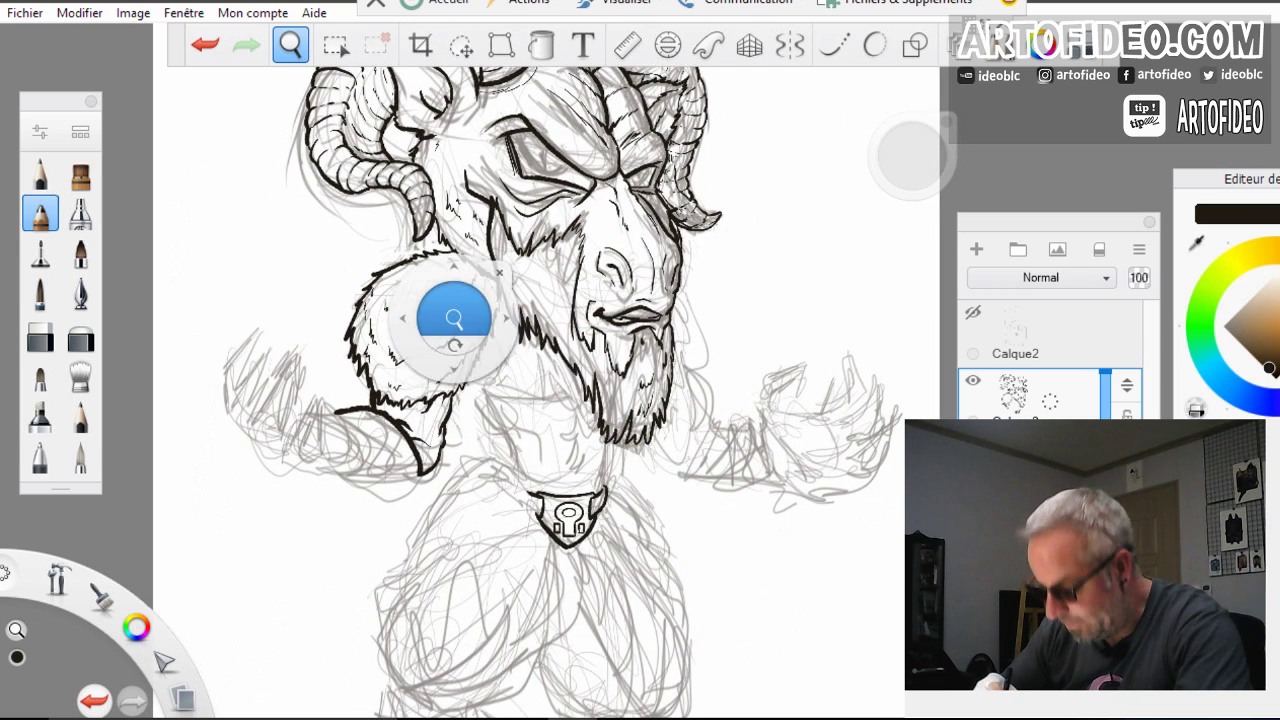
pyautogui.moveTo(447, 420); pyautogui.dragTo(555, 418)
pyautogui.moveTo(448, 418); pyautogui.dragTo(764, 376)
pyautogui.moveTo(717, 595); pyautogui.dragTo(515, 438)
pyautogui.moveTo(840, 168); pyautogui.dragTo(516, 395)
pyautogui.click(540, 367)
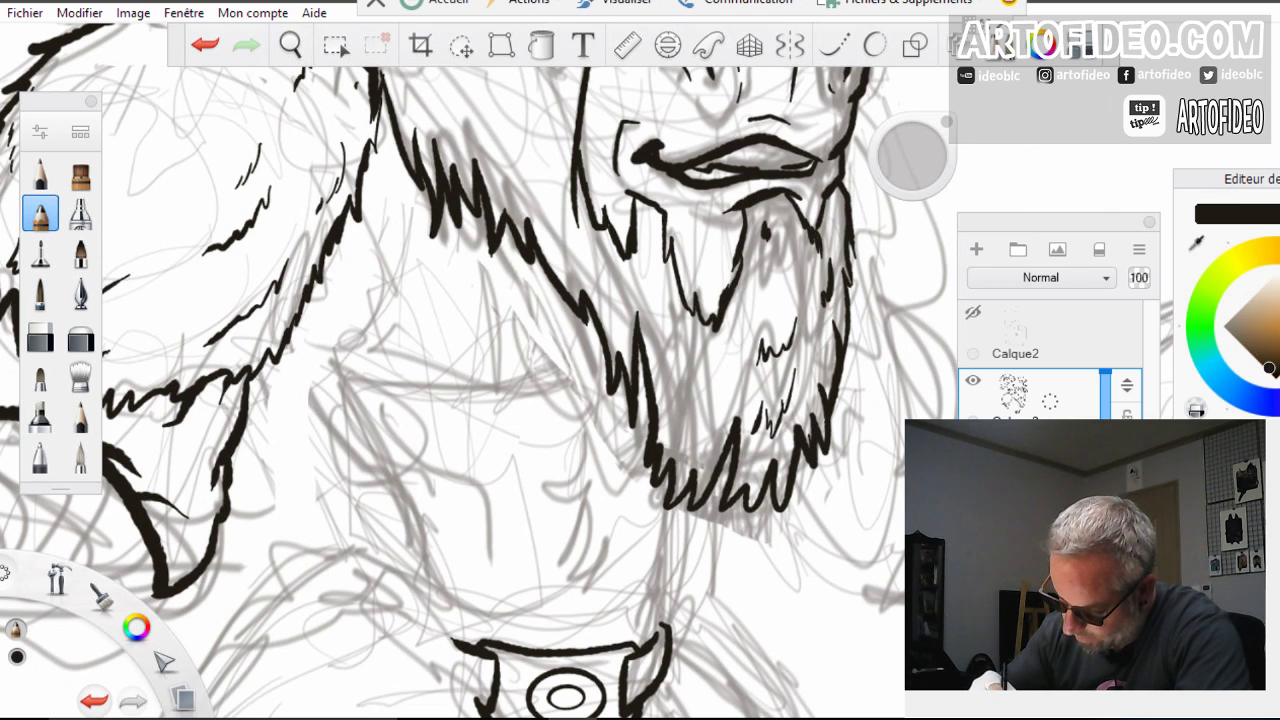
# Ink the chest muscle's rounded lower contour from the furry shoulder to the beard, with small crease lines beside the beard
pyautogui.moveTo(328, 254)
pyautogui.mouseDown()
pyautogui.moveTo(348, 330)
pyautogui.moveTo(476, 384)
pyautogui.moveTo(502, 380)
pyautogui.mouseUp()
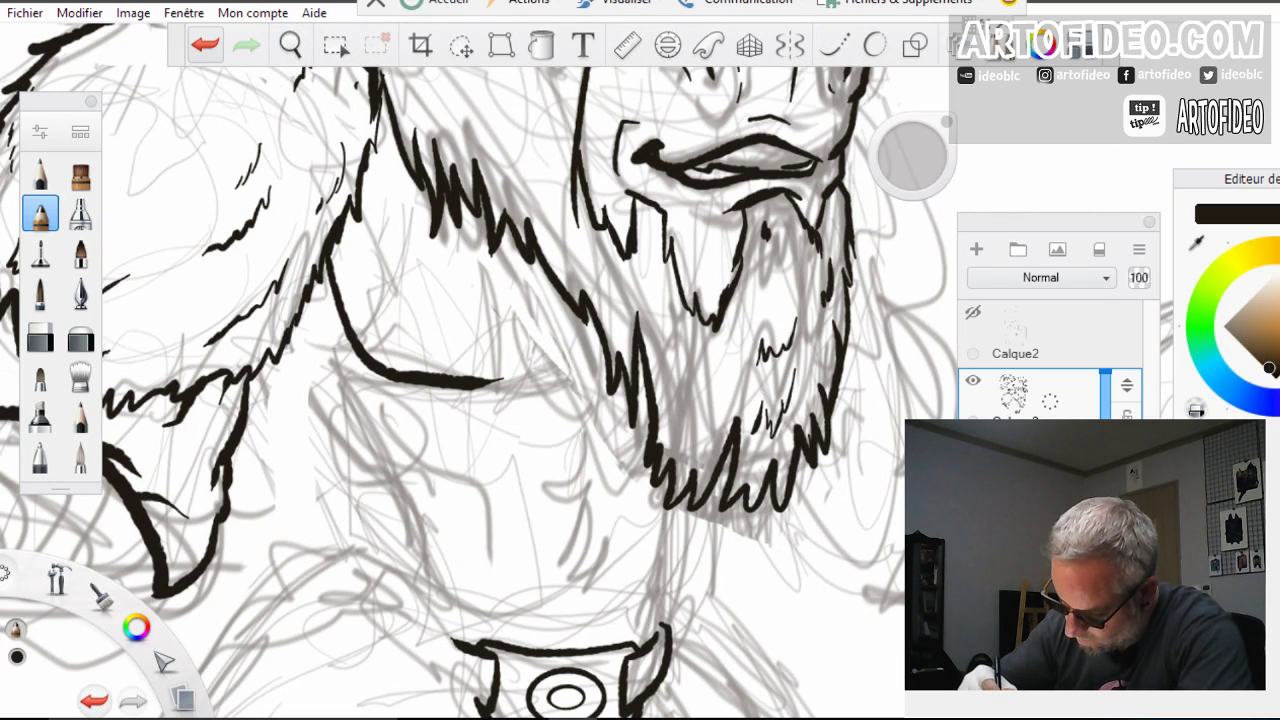
pyautogui.hotkey('ctrl', 'z')
pyautogui.moveTo(330, 256)
pyautogui.mouseDown()
pyautogui.moveTo(333, 316)
pyautogui.moveTo(499, 388)
pyautogui.mouseUp()
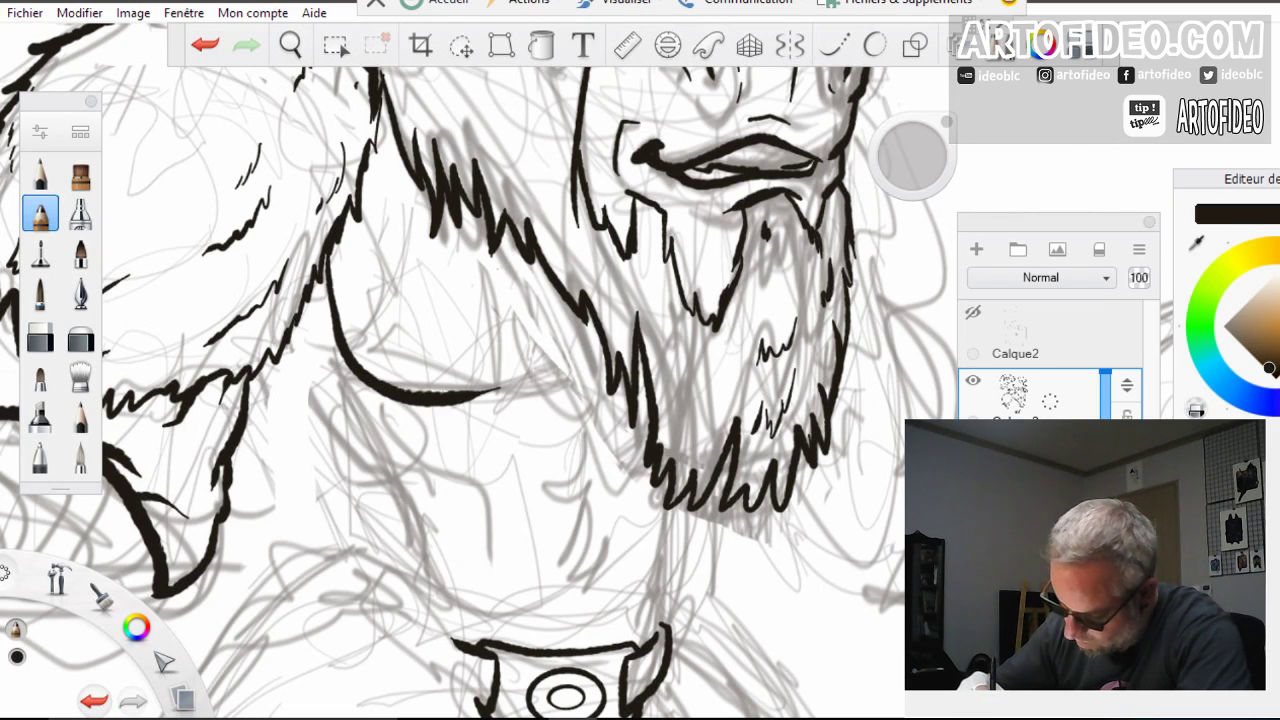
pyautogui.moveTo(513, 293)
pyautogui.mouseDown()
pyautogui.moveTo(556, 296)
pyautogui.moveTo(558, 381)
pyautogui.moveTo(534, 388)
pyautogui.mouseUp()
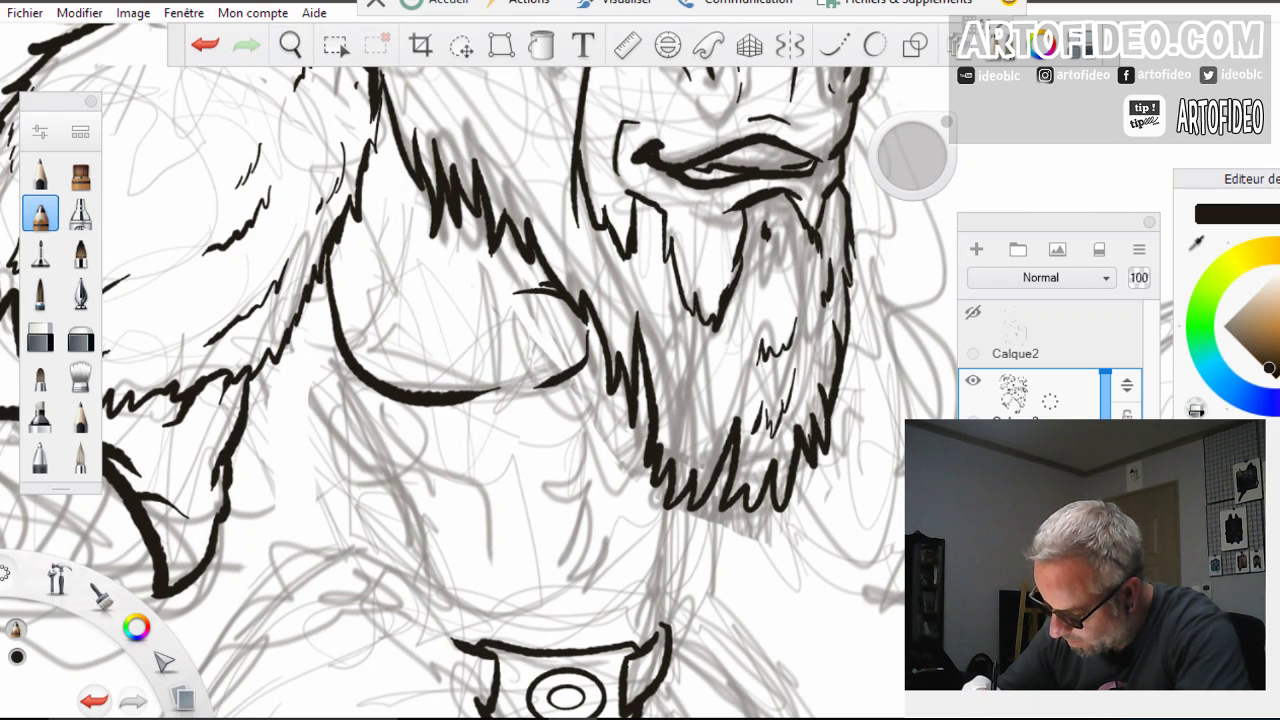
pyautogui.moveTo(586, 331)
pyautogui.mouseDown()
pyautogui.moveTo(562, 336)
pyautogui.moveTo(606, 381)
pyautogui.mouseUp()
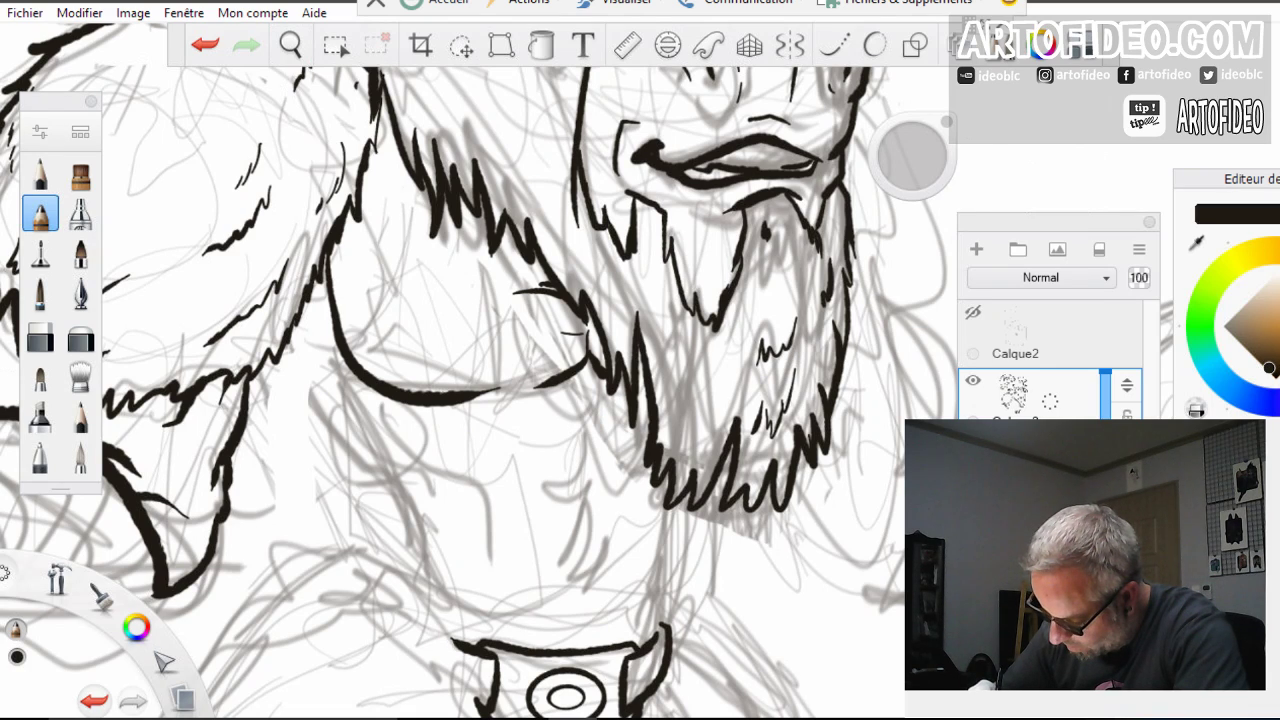
# Ink the abdominal muscle creases below the chest with short curves and dashed lines under the beard
pyautogui.moveTo(607, 388)
pyautogui.mouseDown()
pyautogui.moveTo(561, 429)
pyautogui.moveTo(630, 416)
pyautogui.mouseUp()
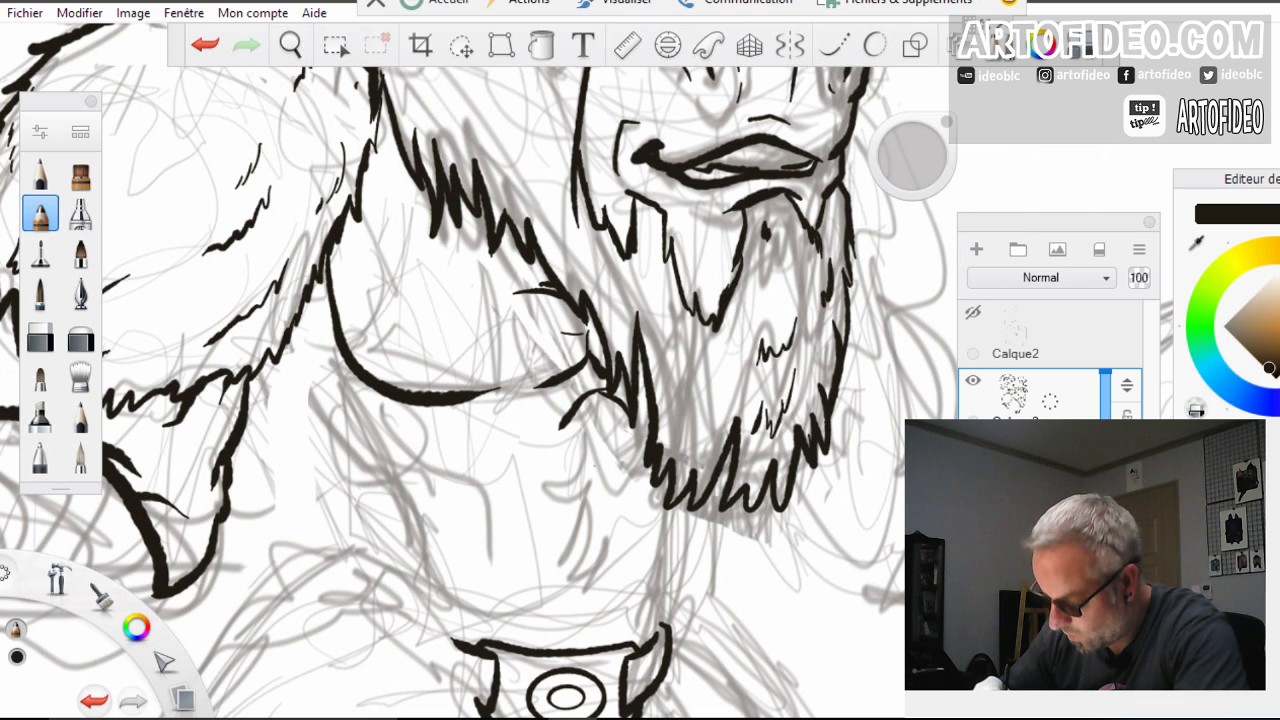
pyautogui.moveTo(601, 412)
pyautogui.mouseDown()
pyautogui.moveTo(601, 444)
pyautogui.moveTo(545, 486)
pyautogui.mouseUp()
pyautogui.moveTo(605, 459)
pyautogui.mouseDown()
pyautogui.moveTo(638, 483)
pyautogui.moveTo(635, 497)
pyautogui.moveTo(600, 508)
pyautogui.moveTo(607, 493)
pyautogui.moveTo(596, 535)
pyautogui.moveTo(545, 561)
pyautogui.mouseUp()
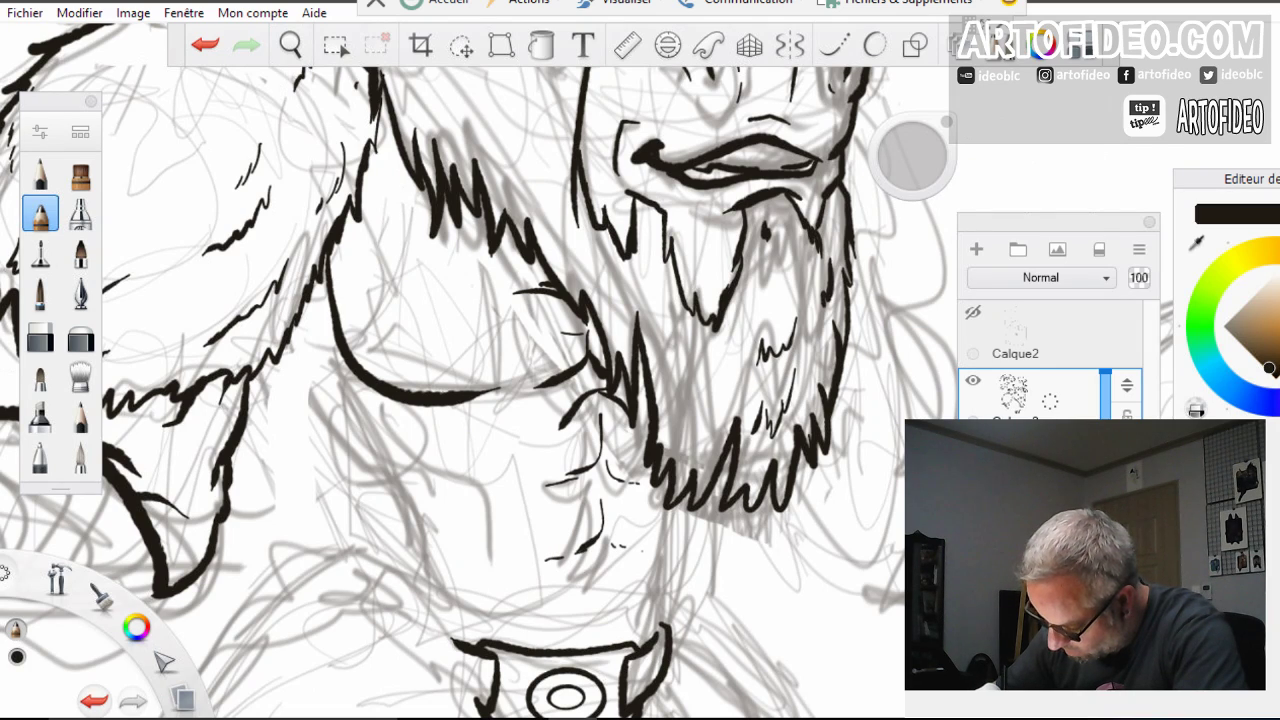
pyautogui.moveTo(647, 496); pyautogui.dragTo(646, 598)
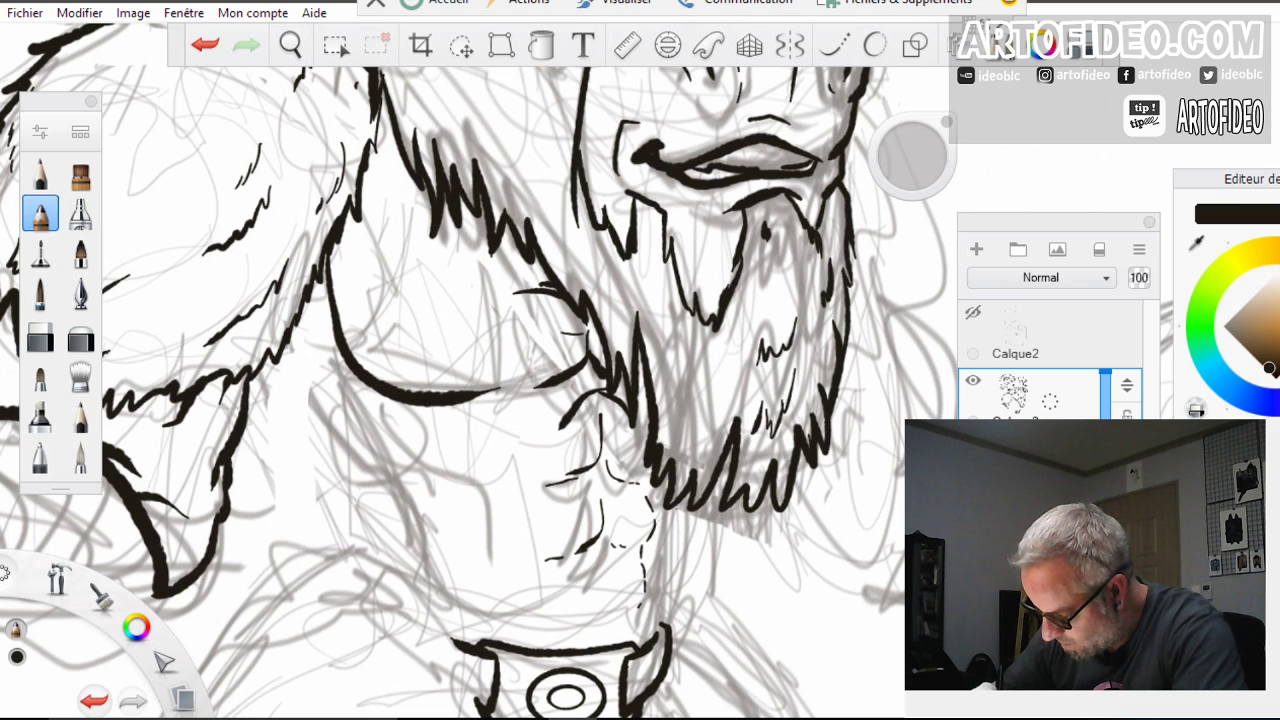
# Ink both side contours of the torso between the fur and the belt buckle, plus a muscle line inside the near flank
pyautogui.moveTo(678, 508)
pyautogui.mouseDown()
pyautogui.moveTo(654, 636)
pyautogui.moveTo(681, 503)
pyautogui.mouseUp()
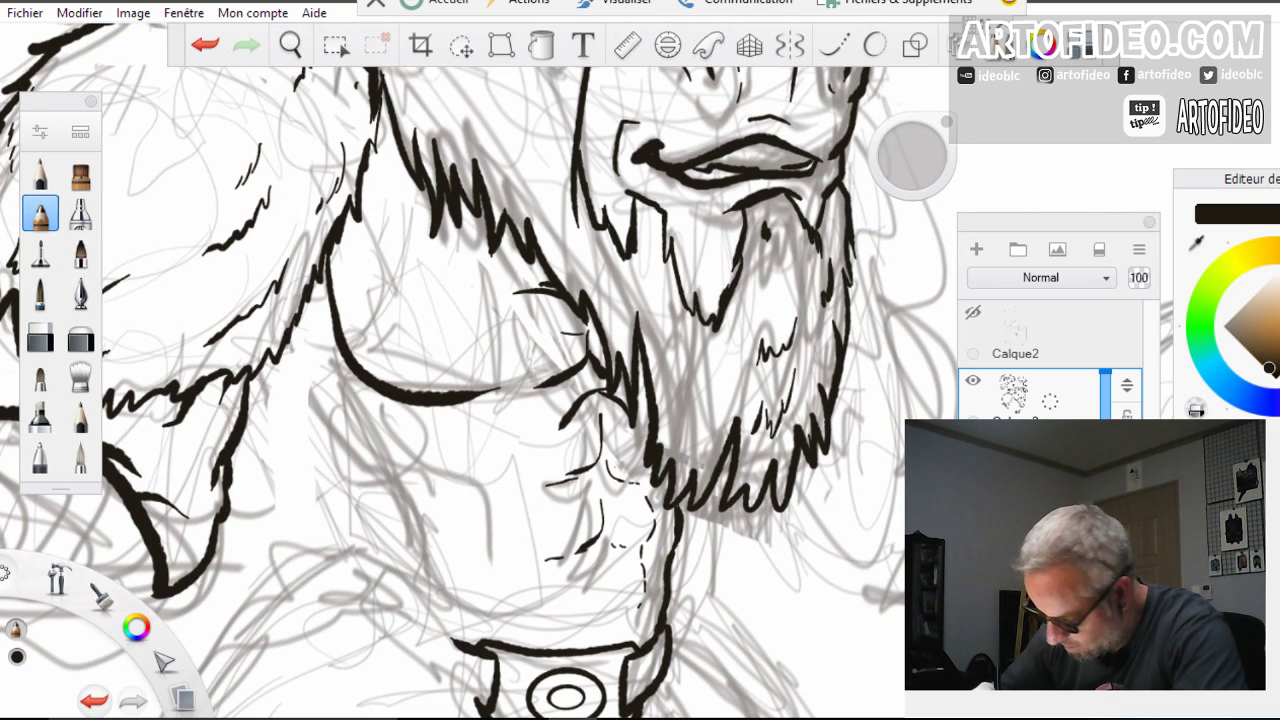
pyautogui.moveTo(392, 410); pyautogui.dragTo(490, 524)
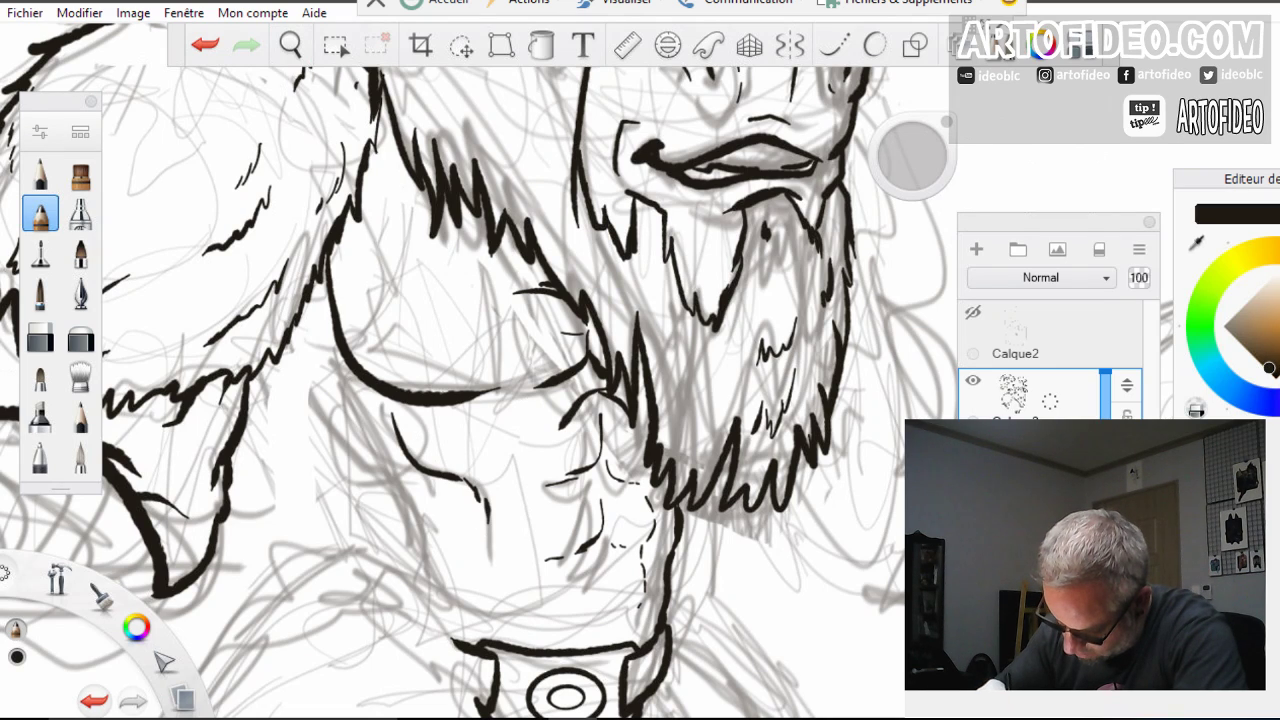
pyautogui.moveTo(288, 345)
pyautogui.mouseDown()
pyautogui.moveTo(410, 508)
pyautogui.moveTo(445, 604)
pyautogui.mouseUp()
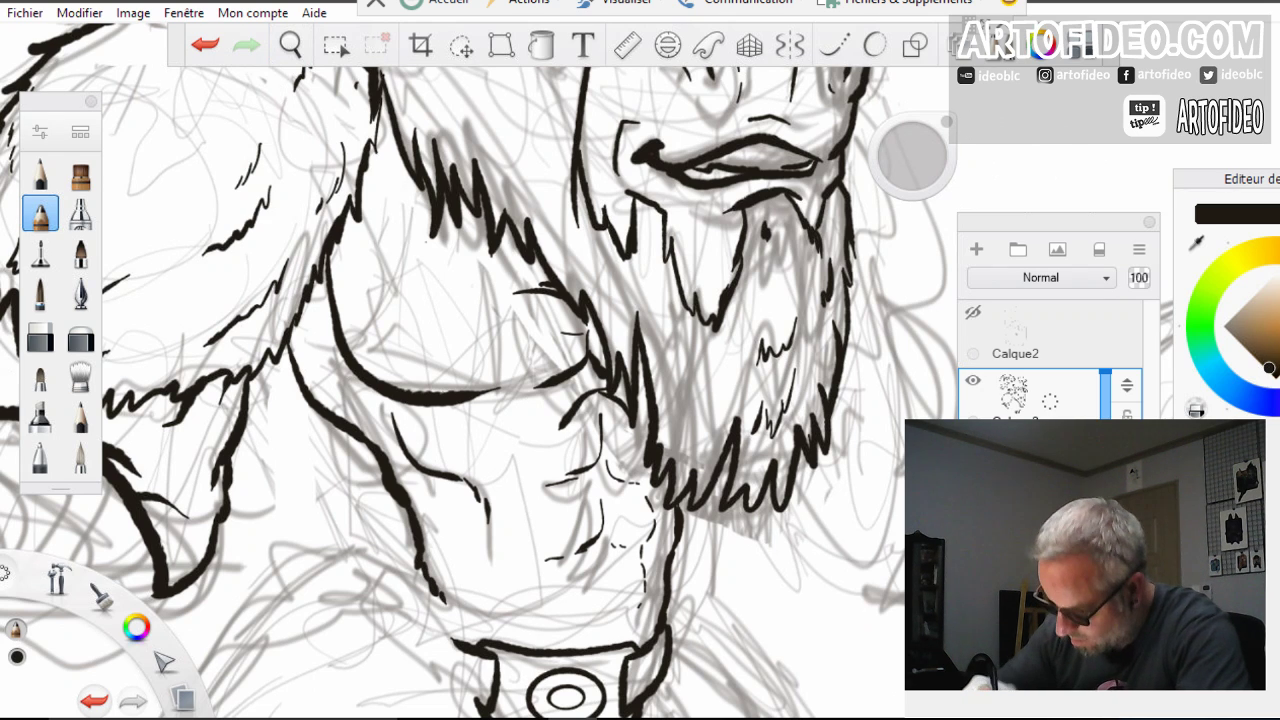
# Bring the whole figure into view and save the drawing
pyautogui.click(290, 45)
pyautogui.moveTo(416, 388); pyautogui.dragTo(252, 646)
pyautogui.moveTo(449, 486); pyautogui.dragTo(541, 561)
pyautogui.press('space')
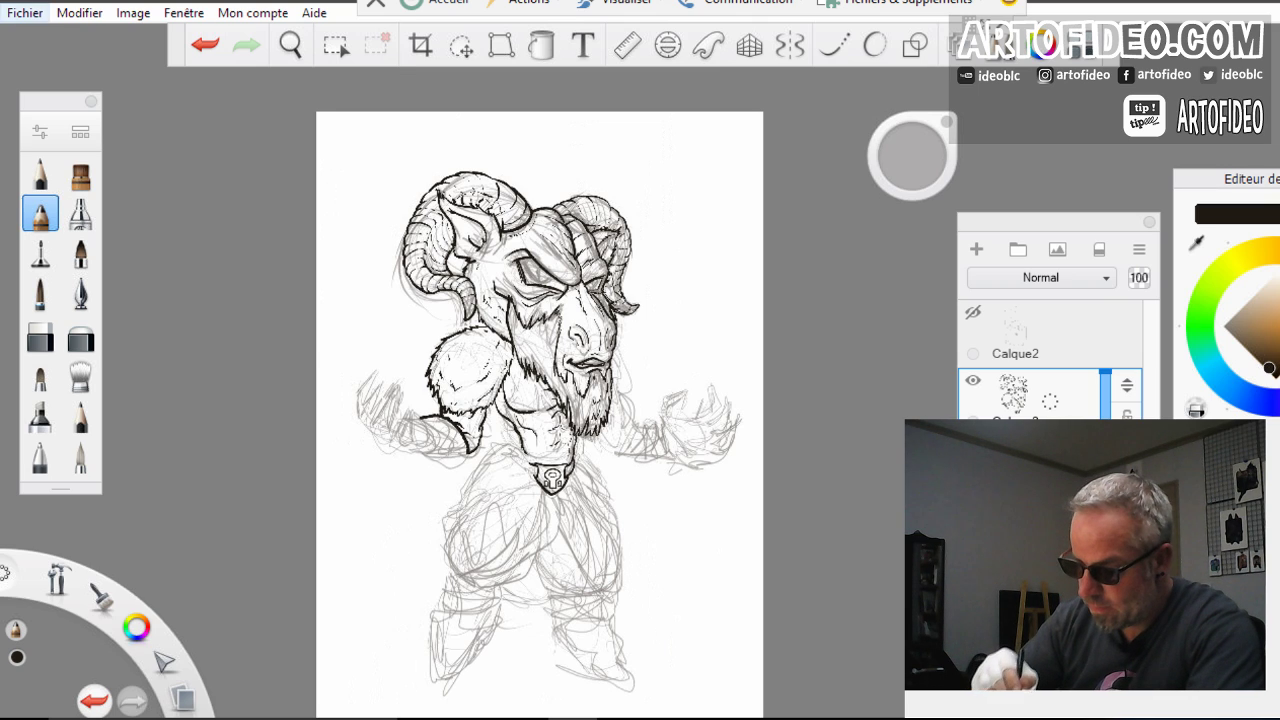
pyautogui.click(25, 13)
pyautogui.click(64, 133)
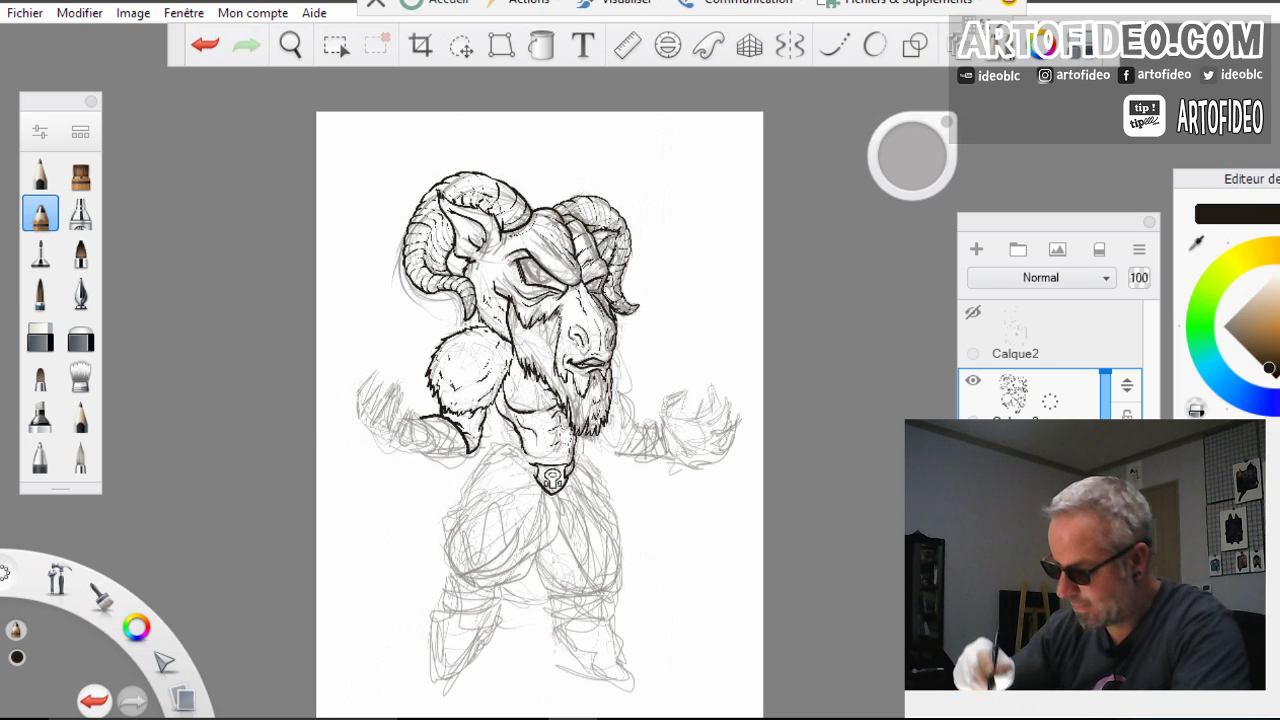
# Ink the jagged fur outline of the far shoulder from behind the snout down to the side of the beard
pyautogui.press('space')
pyautogui.moveTo(580, 502); pyautogui.dragTo(672, 475)
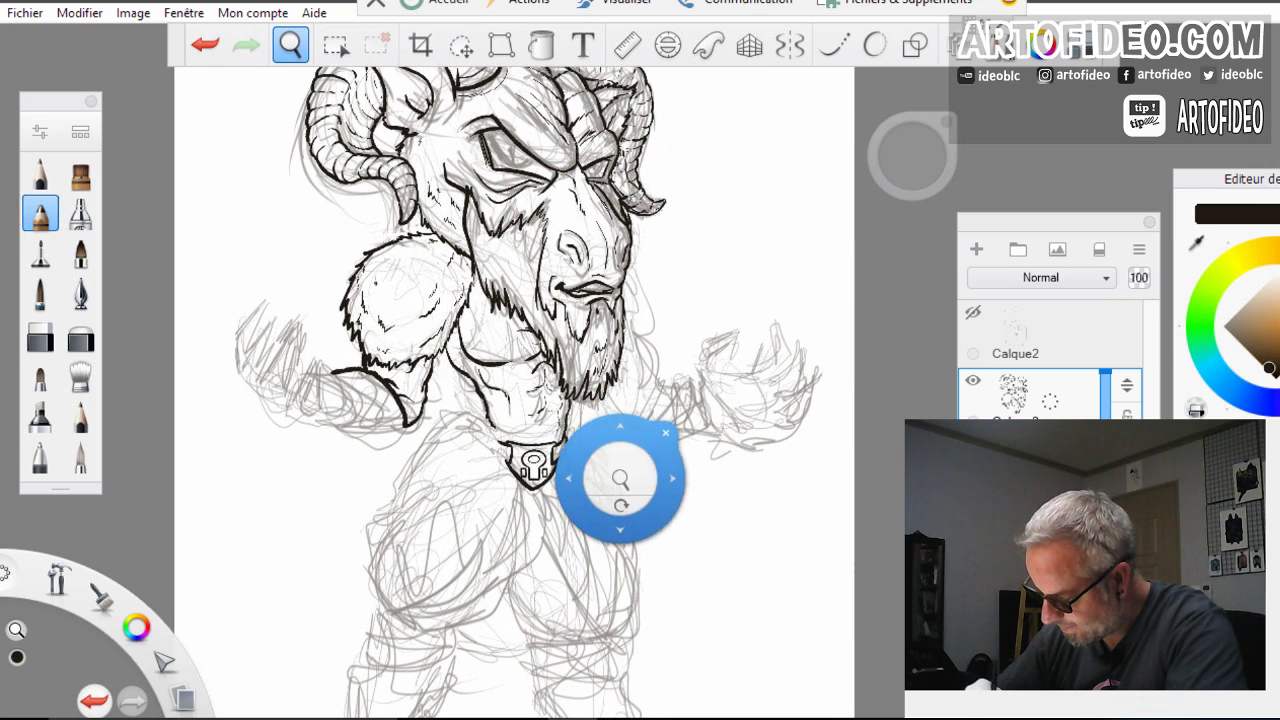
pyautogui.moveTo(624, 440); pyautogui.dragTo(616, 436)
pyautogui.moveTo(617, 352); pyautogui.dragTo(650, 285)
pyautogui.moveTo(633, 325); pyautogui.dragTo(725, 422)
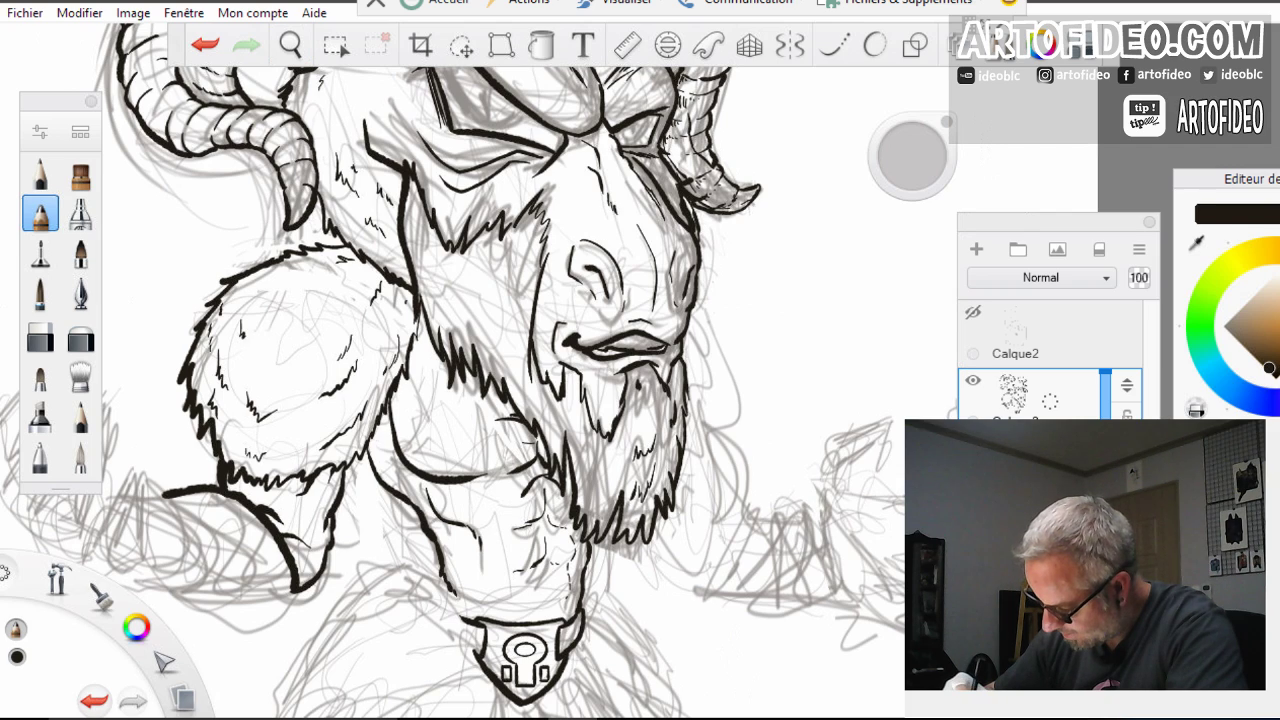
pyautogui.moveTo(698, 280)
pyautogui.mouseDown()
pyautogui.moveTo(732, 412)
pyautogui.moveTo(712, 452)
pyautogui.moveTo(688, 462)
pyautogui.mouseUp()
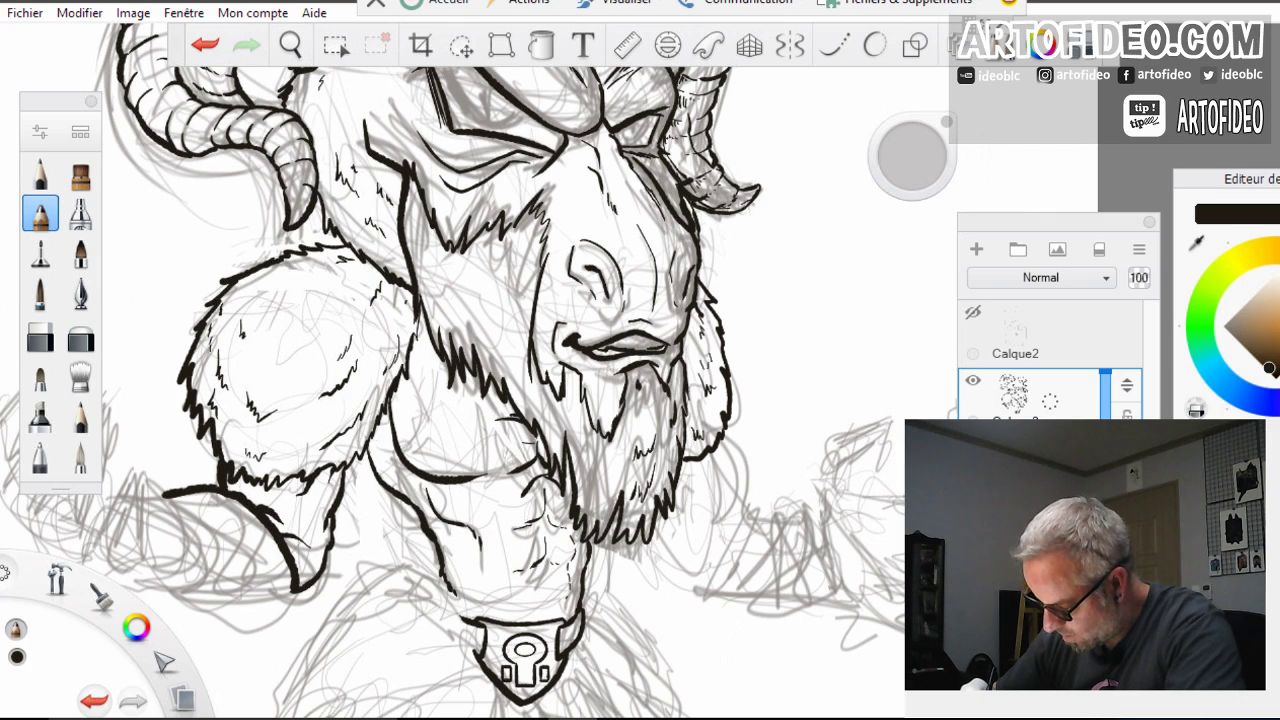
# Ink the far arm beside the beard, with the elbow crease and the upper and lower contours of the forearm
pyautogui.moveTo(722, 440); pyautogui.dragTo(717, 491)
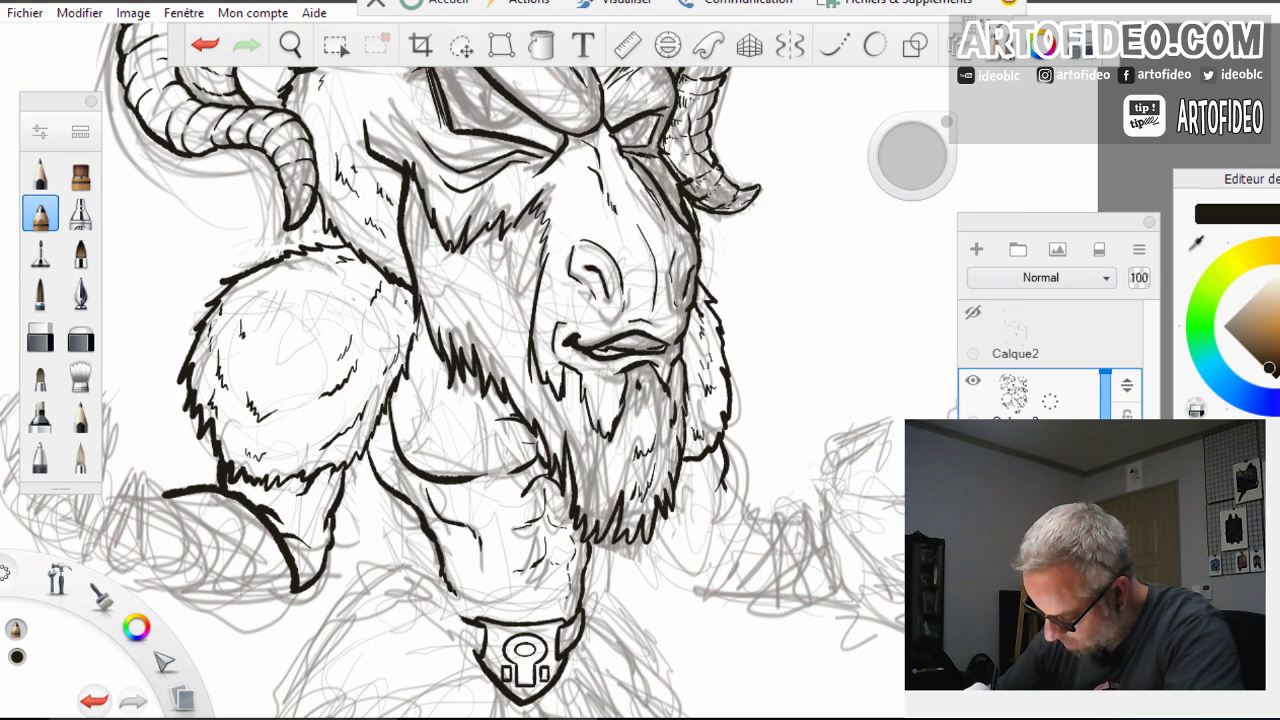
pyautogui.moveTo(708, 526)
pyautogui.mouseDown()
pyautogui.moveTo(725, 494)
pyautogui.moveTo(798, 490)
pyautogui.mouseUp()
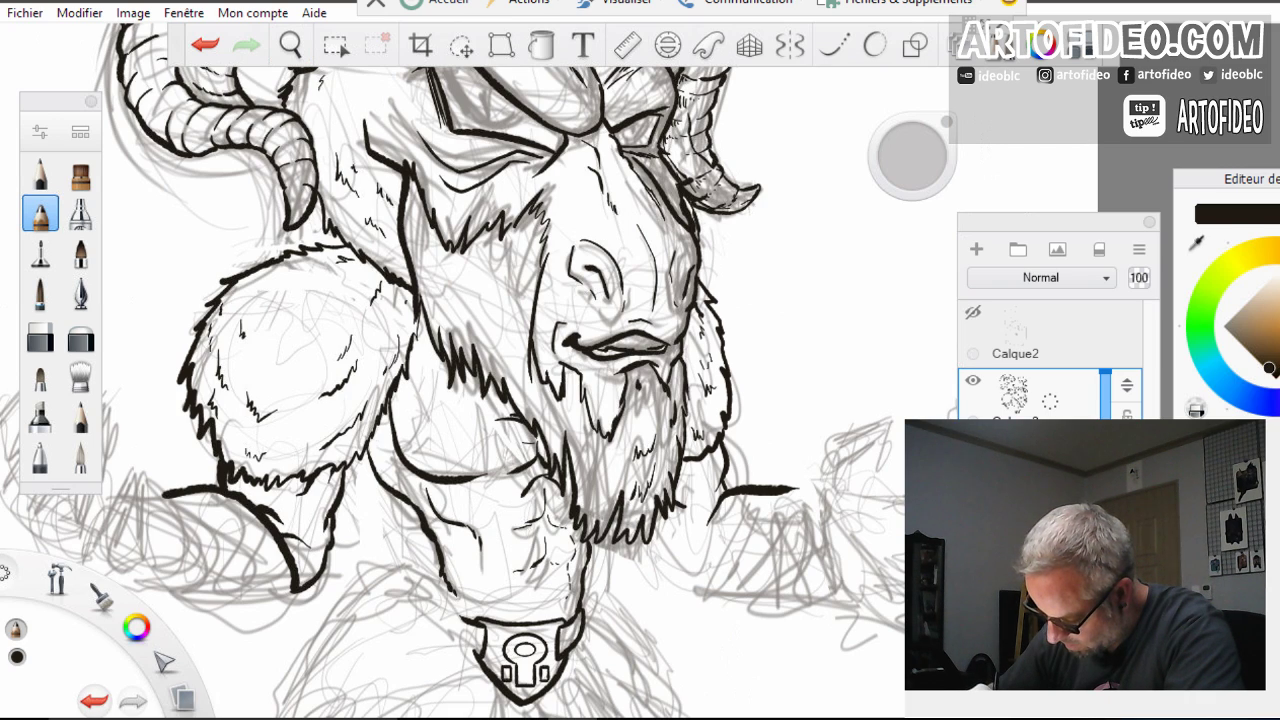
pyautogui.moveTo(648, 530)
pyautogui.mouseDown()
pyautogui.moveTo(678, 578)
pyautogui.moveTo(711, 592)
pyautogui.moveTo(822, 596)
pyautogui.mouseUp()
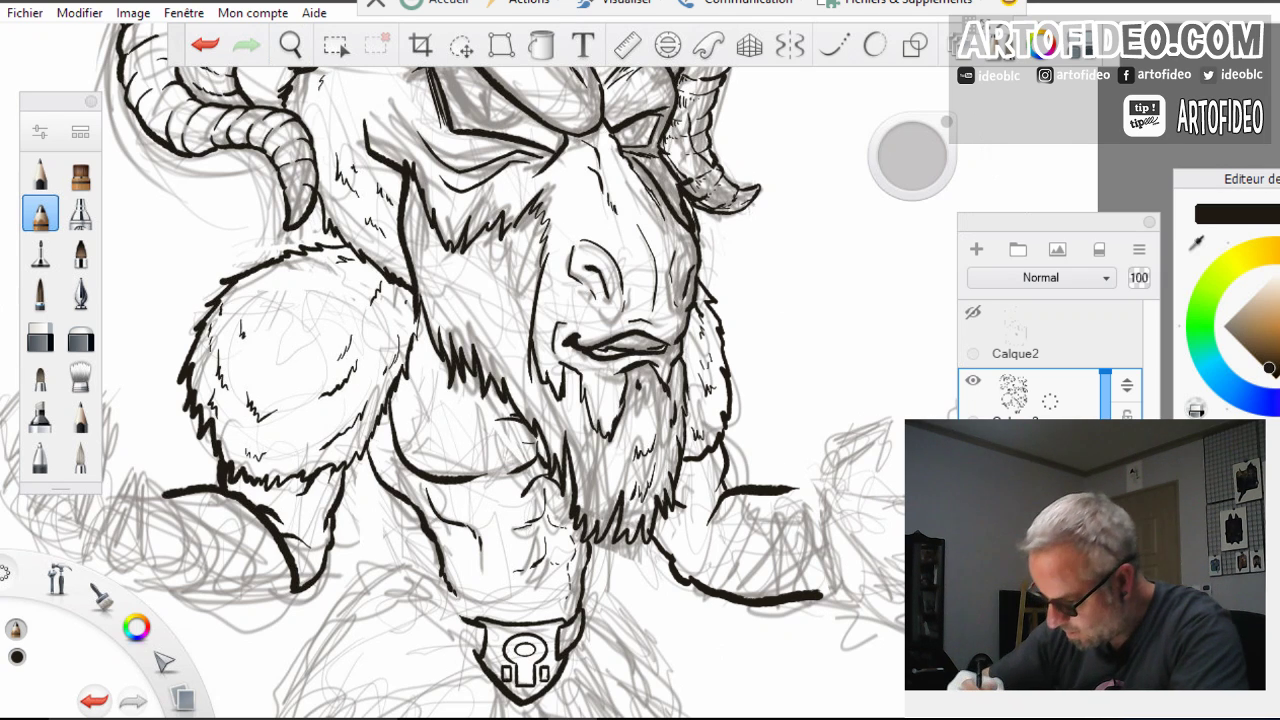
# Ink the underside of the near forearm with a thick curve running from the elbow toward the wrist
pyautogui.press('space')
pyautogui.moveTo(448, 371)
pyautogui.mouseDown()
pyautogui.moveTo(566, 522)
pyautogui.moveTo(639, 586)
pyautogui.moveTo(697, 594)
pyautogui.moveTo(725, 628)
pyautogui.moveTo(721, 600)
pyautogui.moveTo(740, 565)
pyautogui.mouseUp()
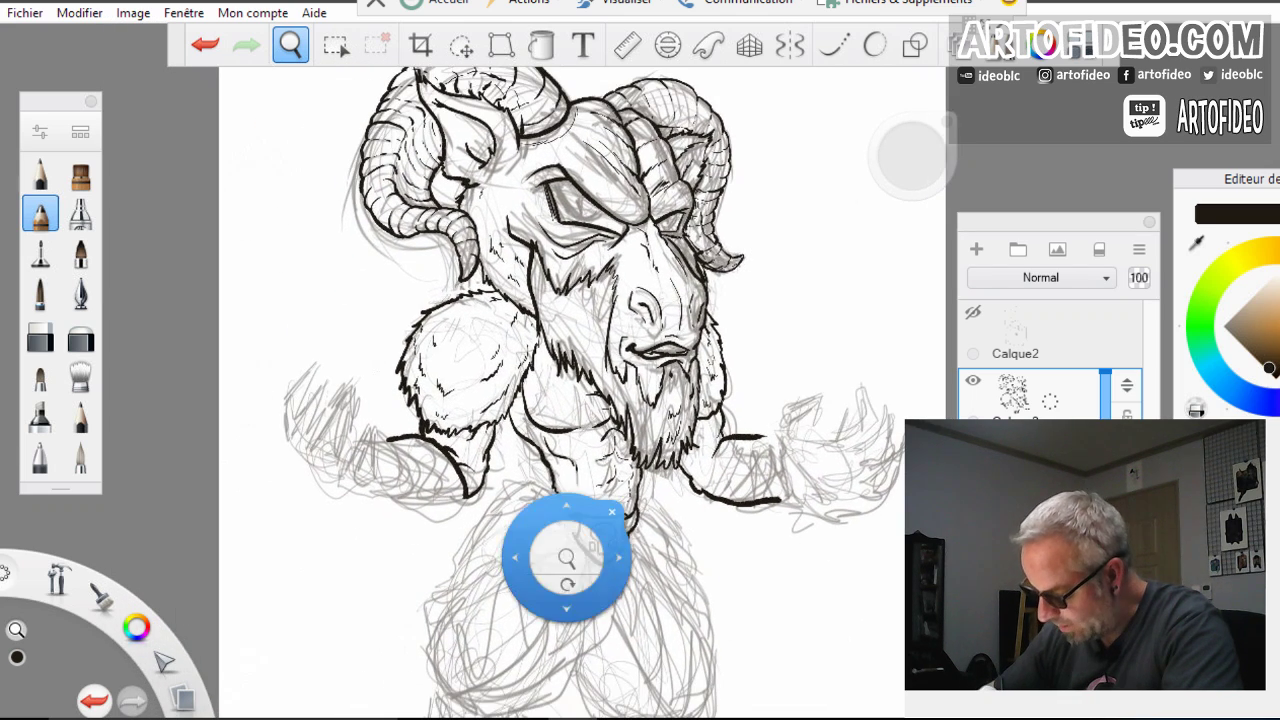
pyautogui.moveTo(566, 595)
pyautogui.mouseDown()
pyautogui.moveTo(627, 509)
pyautogui.moveTo(681, 323)
pyautogui.mouseUp()
pyautogui.moveTo(656, 503); pyautogui.dragTo(726, 638)
pyautogui.moveTo(693, 373); pyautogui.dragTo(916, 154)
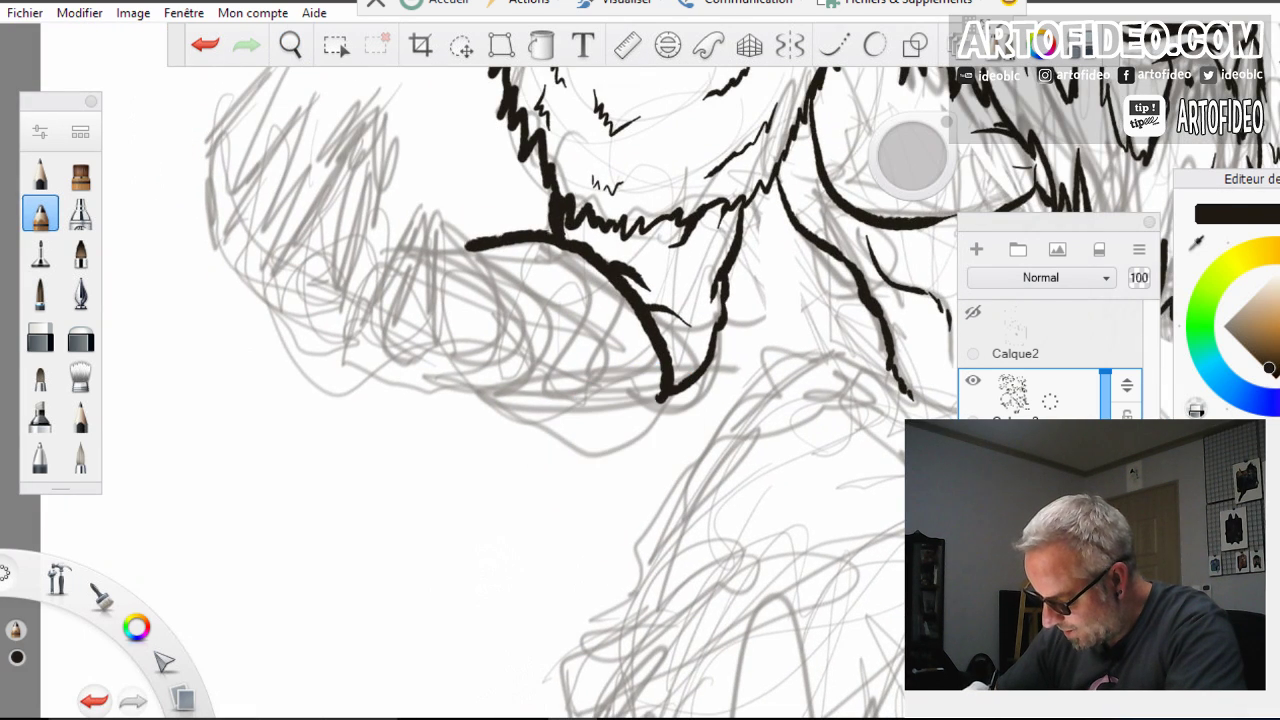
pyautogui.moveTo(488, 405); pyautogui.dragTo(565, 420)
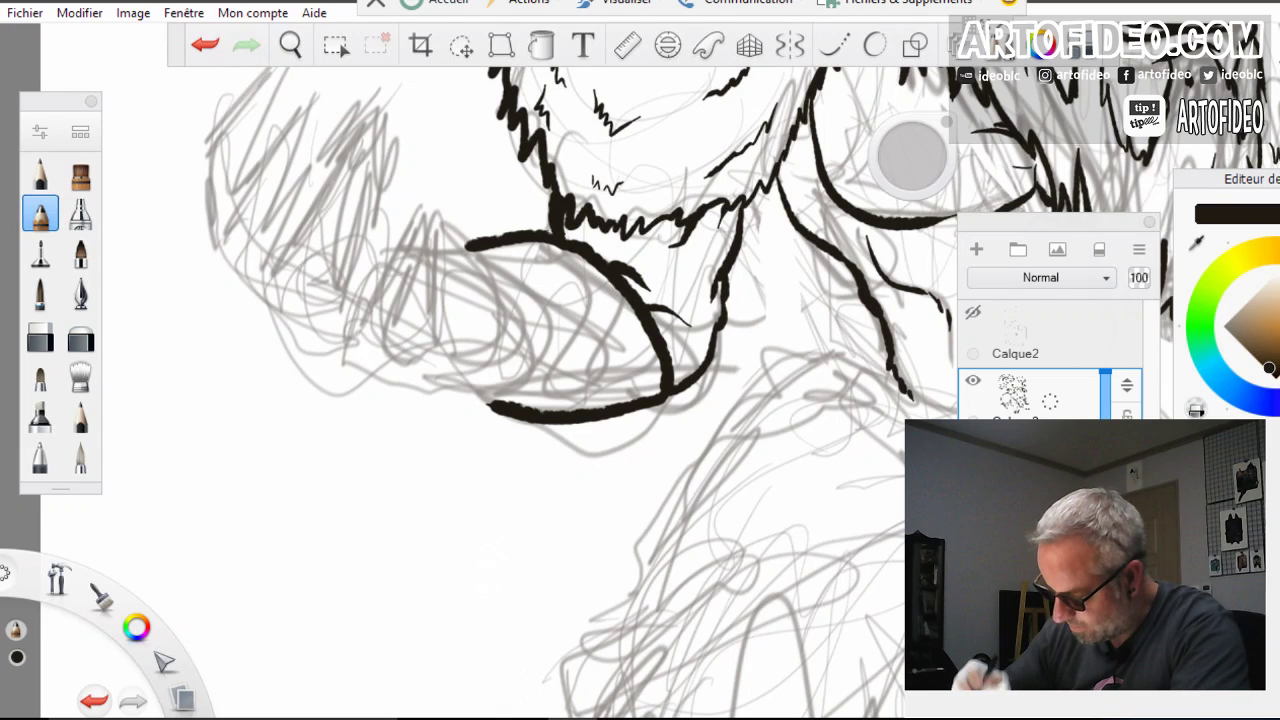
# Ink the near hip's fur flap, with its lower edge sweeping out from the belt buckle and its jagged outer outline
pyautogui.press('space')
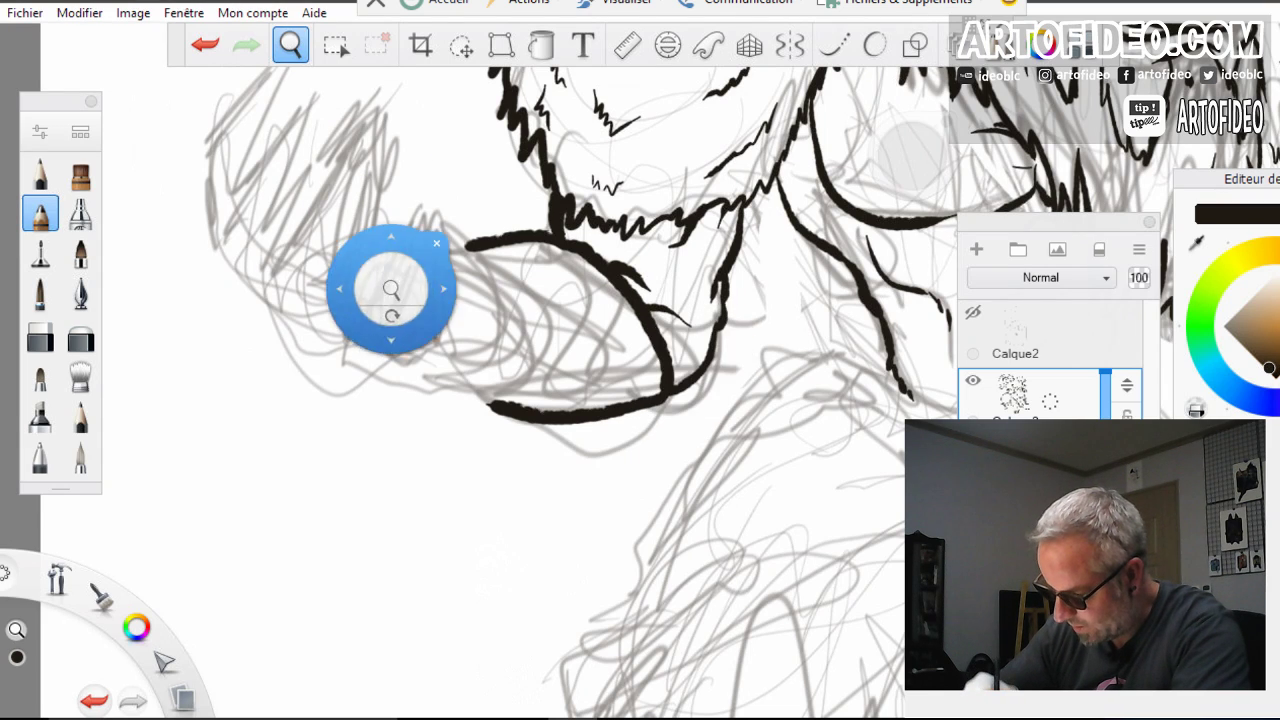
pyautogui.moveTo(391, 254); pyautogui.dragTo(378, 400)
pyautogui.moveTo(400, 323); pyautogui.dragTo(336, 620)
pyautogui.moveTo(546, 300); pyautogui.dragTo(634, 382)
pyautogui.moveTo(518, 496)
pyautogui.mouseDown()
pyautogui.moveTo(674, 431)
pyautogui.moveTo(723, 463)
pyautogui.moveTo(688, 384)
pyautogui.moveTo(690, 260)
pyautogui.mouseUp()
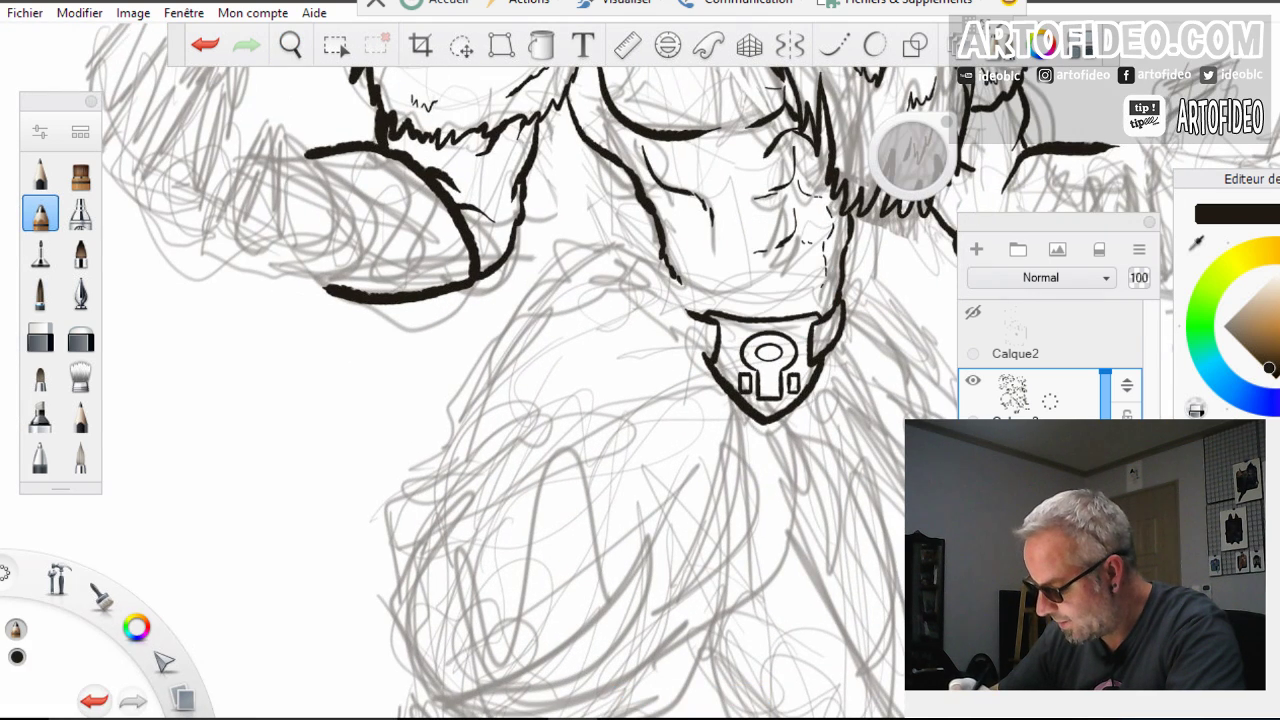
pyautogui.moveTo(684, 304)
pyautogui.mouseDown()
pyautogui.moveTo(710, 386)
pyautogui.moveTo(598, 428)
pyautogui.moveTo(390, 565)
pyautogui.mouseUp()
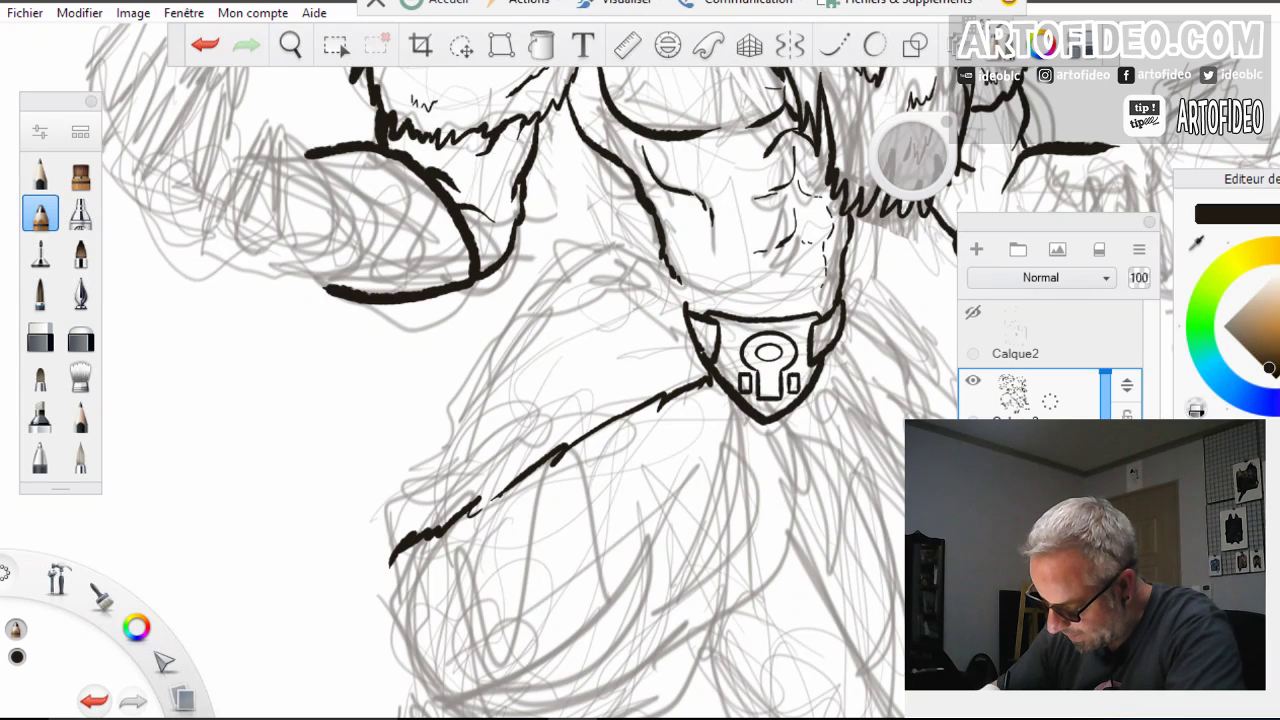
pyautogui.moveTo(500, 497); pyautogui.dragTo(462, 522)
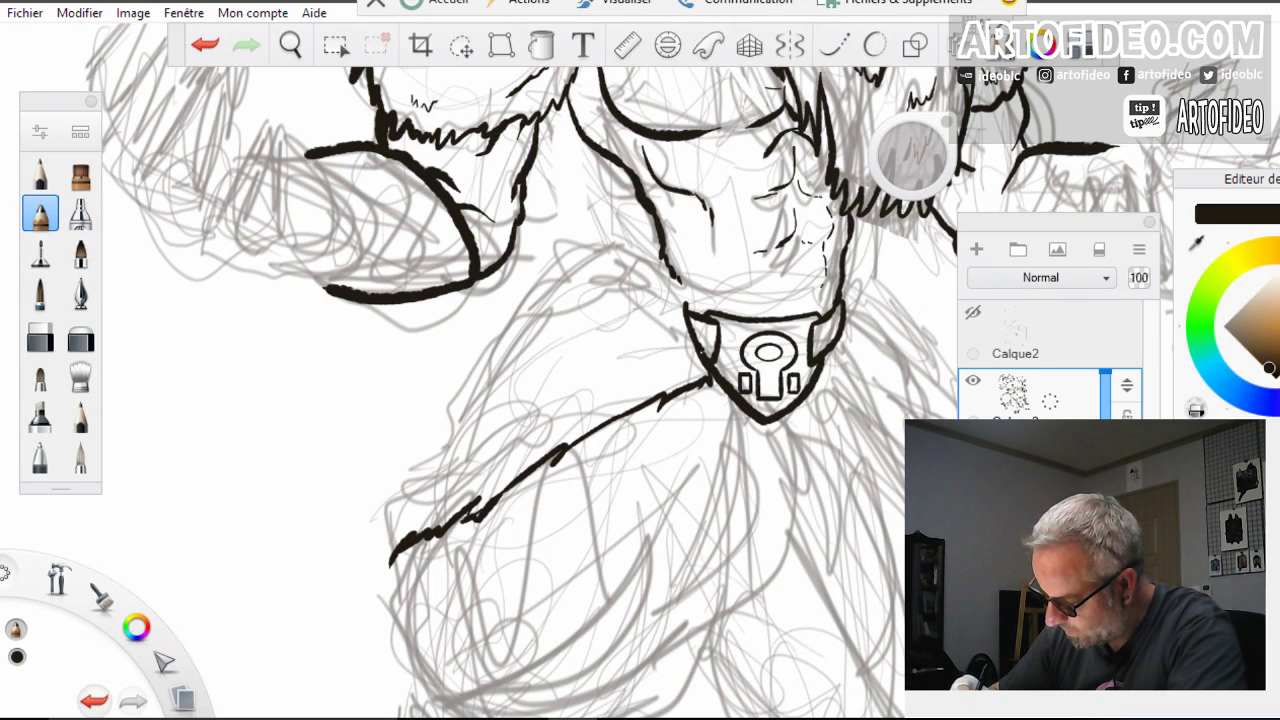
pyautogui.moveTo(660, 245)
pyautogui.mouseDown()
pyautogui.moveTo(598, 241)
pyautogui.moveTo(550, 258)
pyautogui.moveTo(460, 364)
pyautogui.moveTo(432, 442)
pyautogui.mouseUp()
pyautogui.moveTo(515, 357)
pyautogui.mouseDown()
pyautogui.moveTo(436, 437)
pyautogui.moveTo(428, 417)
pyautogui.moveTo(385, 485)
pyautogui.moveTo(382, 566)
pyautogui.mouseUp()
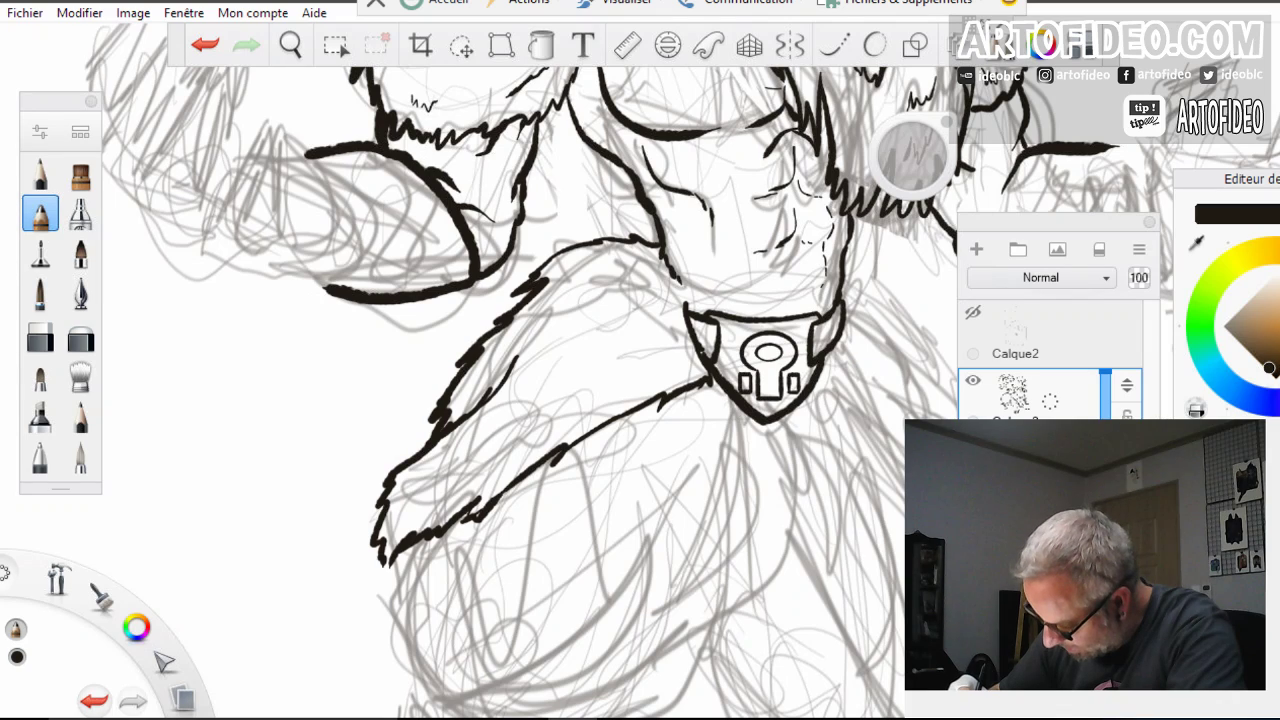
# Add short fur strokes inside the near hip's fur flap and along its outer edge
pyautogui.moveTo(638, 324); pyautogui.dragTo(622, 370)
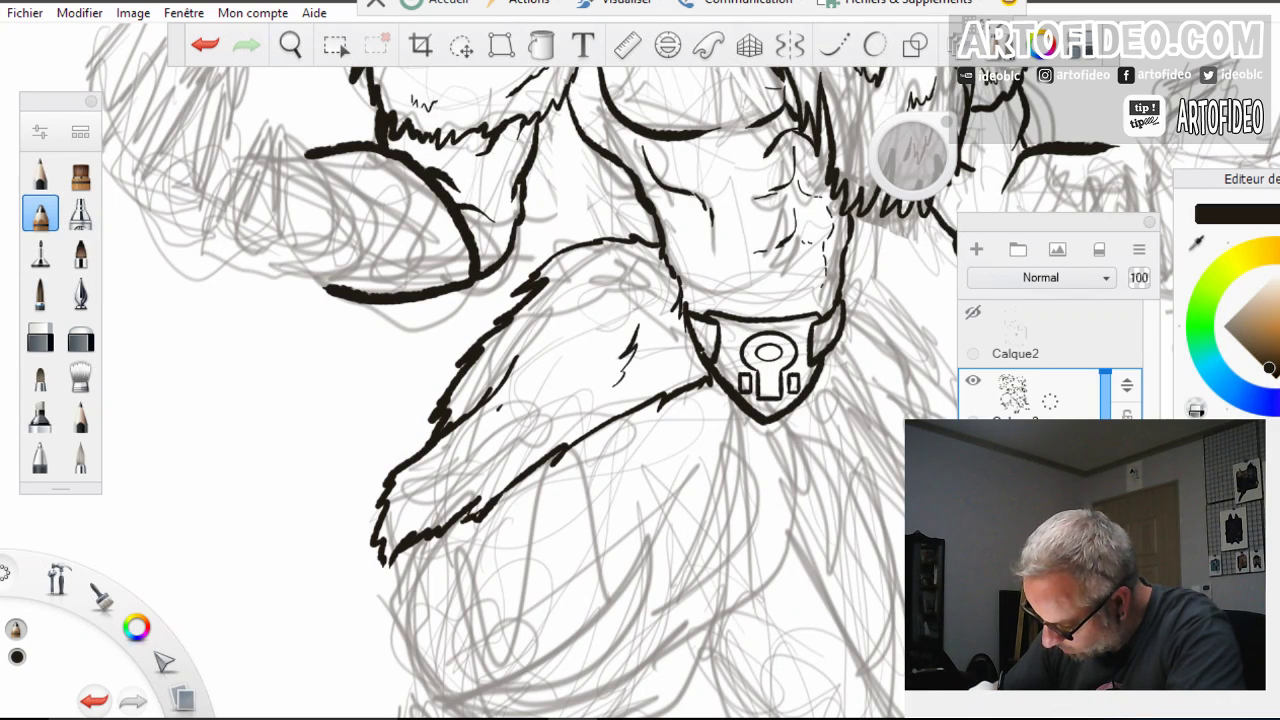
pyautogui.moveTo(498, 410); pyautogui.dragTo(460, 456)
pyautogui.moveTo(548, 422); pyautogui.dragTo(402, 506)
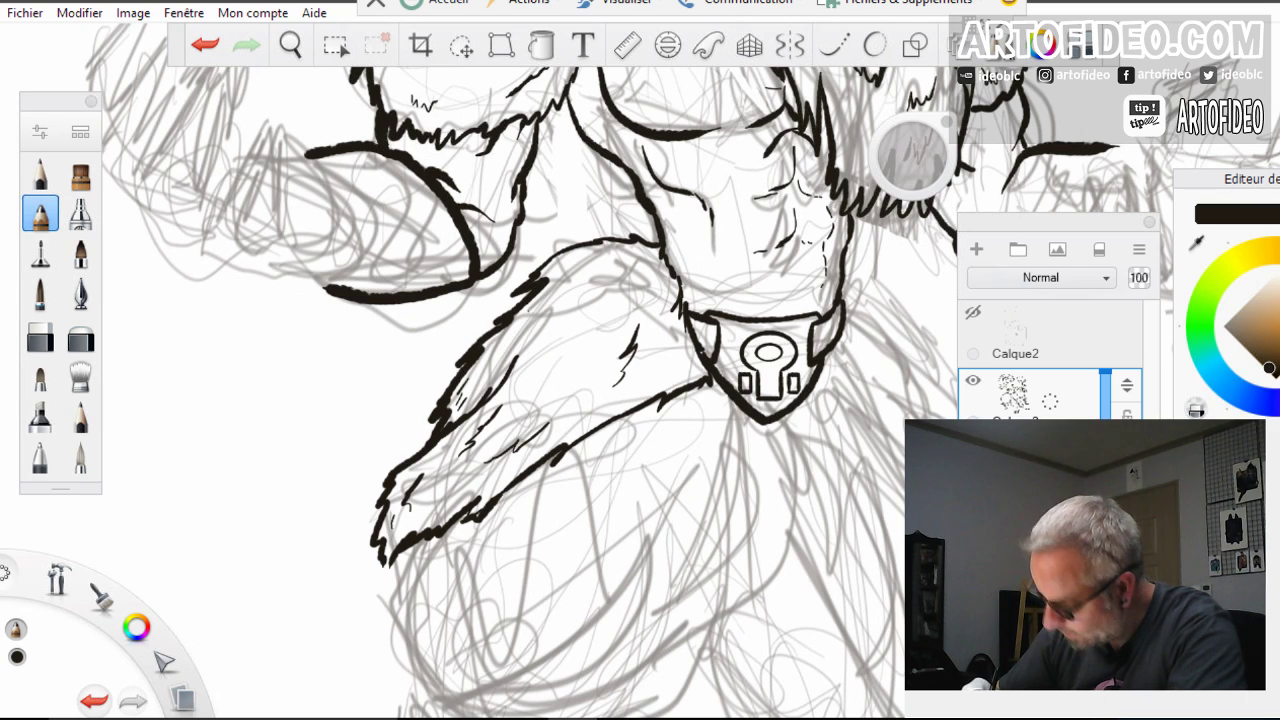
pyautogui.moveTo(527, 312); pyautogui.dragTo(518, 328)
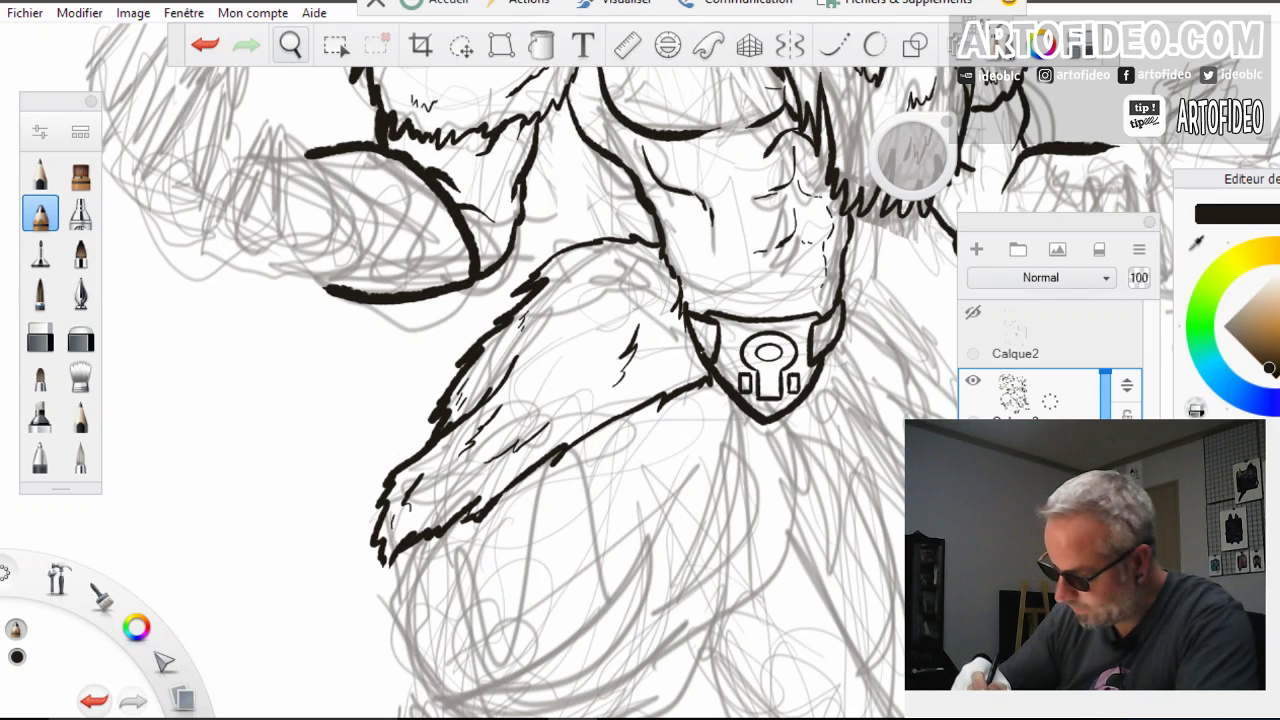
# Ink the far hip's fur flap, with its jagged outer outline and the lower edge running down from the belt buckle
pyautogui.click(290, 45)
pyautogui.moveTo(863, 359); pyautogui.dragTo(563, 372)
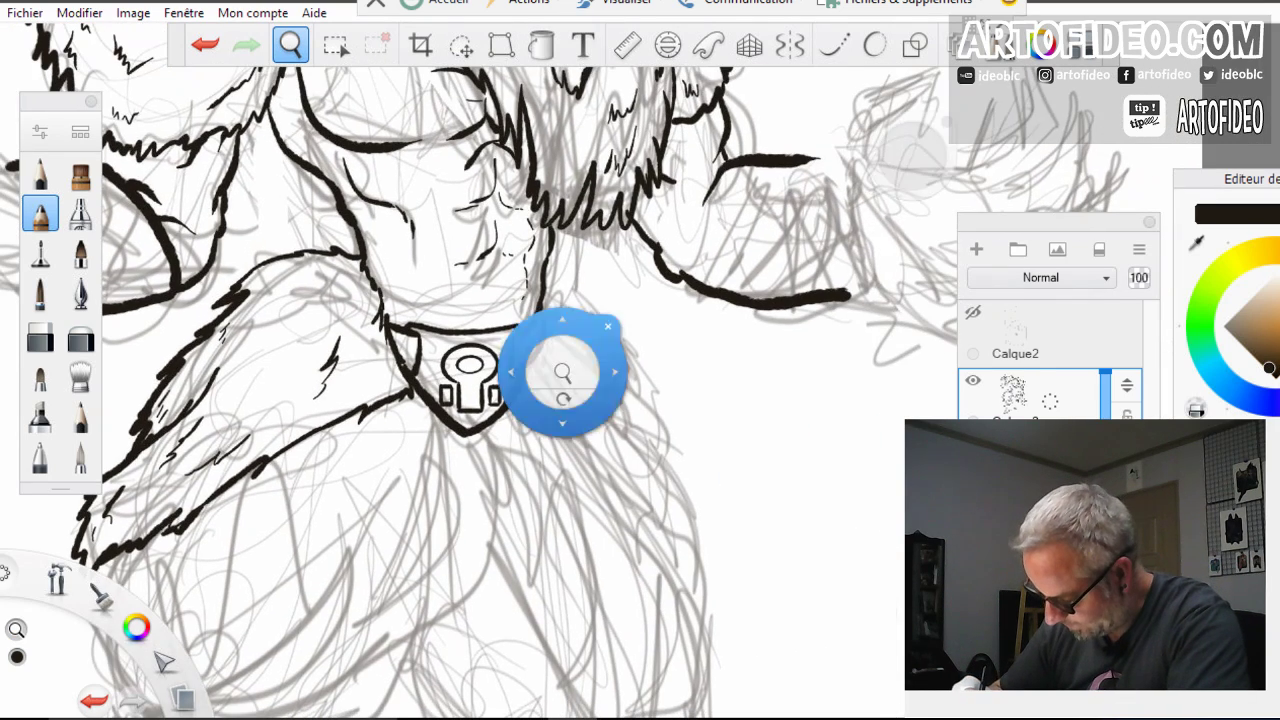
pyautogui.press('space')
pyautogui.moveTo(552, 252)
pyautogui.mouseDown()
pyautogui.moveTo(656, 380)
pyautogui.moveTo(670, 442)
pyautogui.mouseUp()
pyautogui.moveTo(533, 369)
pyautogui.mouseDown()
pyautogui.moveTo(682, 463)
pyautogui.moveTo(691, 494)
pyautogui.mouseUp()
pyautogui.moveTo(656, 452)
pyautogui.mouseDown()
pyautogui.moveTo(690, 510)
pyautogui.moveTo(698, 562)
pyautogui.mouseUp()
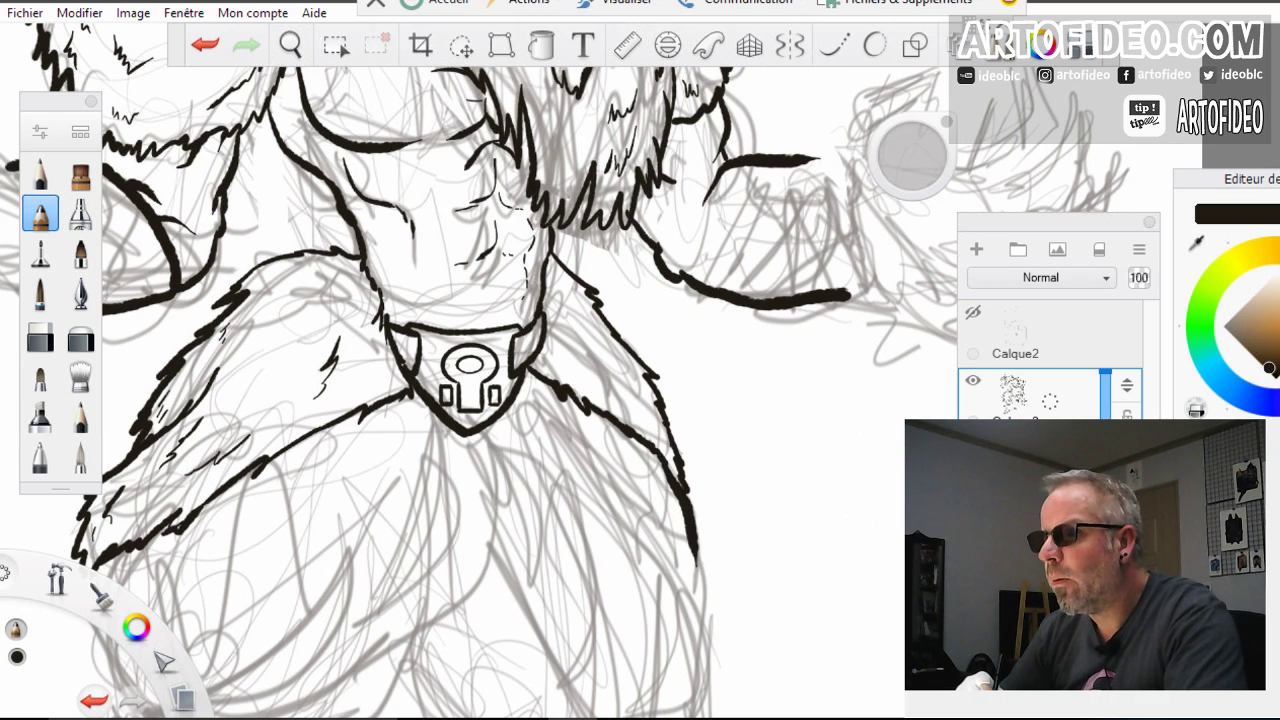
# Ink the crotch folds below the belt buckle with converging vertical curves and crossing crease lines
pyautogui.press('space')
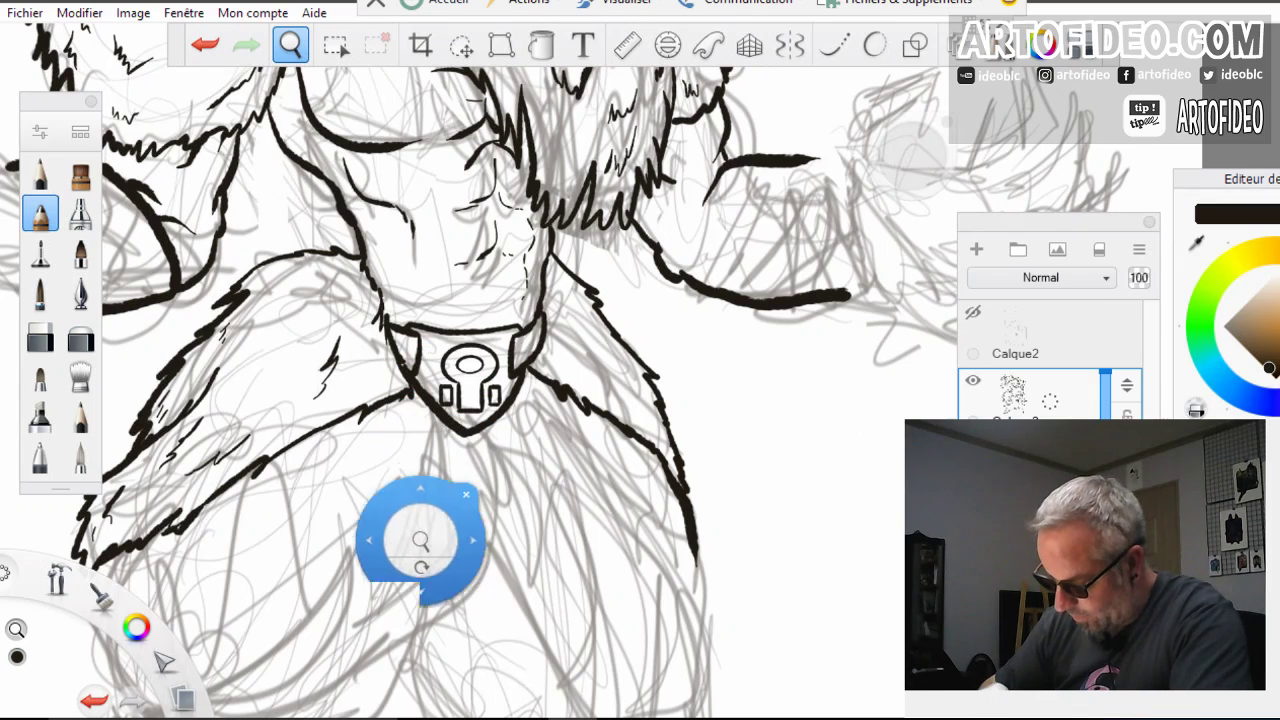
pyautogui.moveTo(420, 540); pyautogui.dragTo(586, 277)
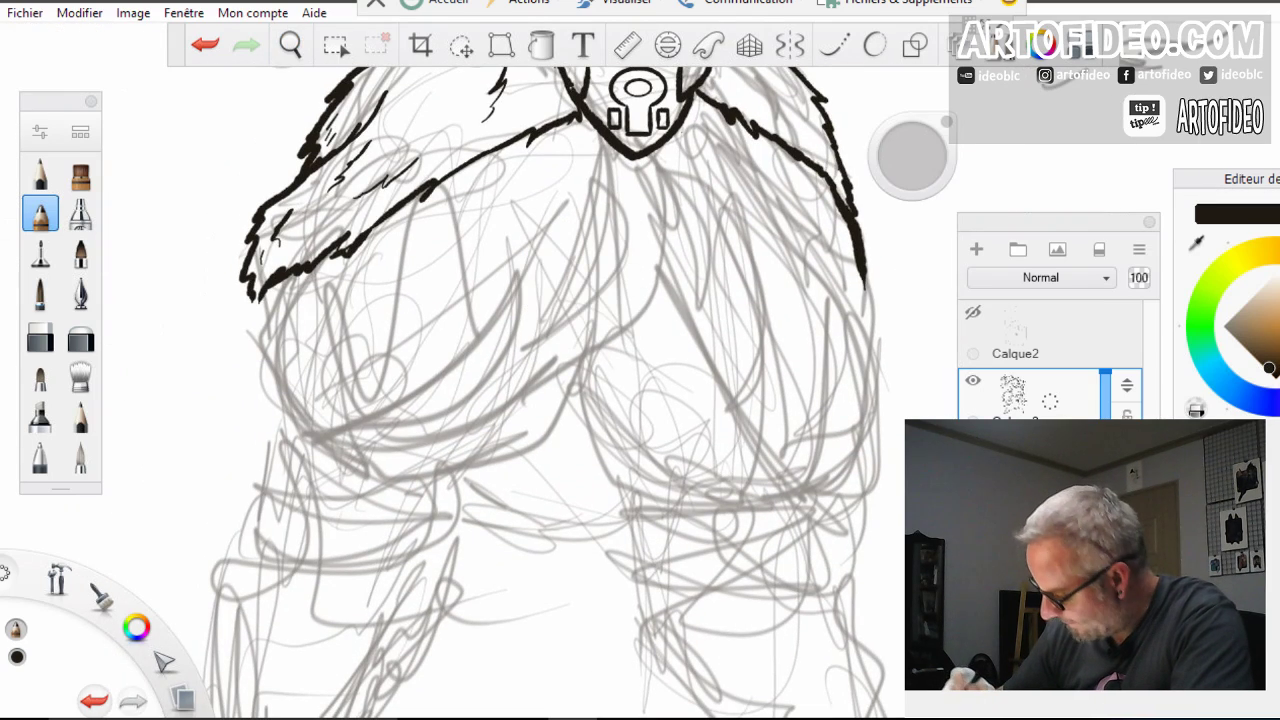
pyautogui.moveTo(636, 168)
pyautogui.mouseDown()
pyautogui.moveTo(638, 208)
pyautogui.moveTo(571, 379)
pyautogui.mouseUp()
pyautogui.moveTo(669, 202)
pyautogui.mouseDown()
pyautogui.moveTo(672, 237)
pyautogui.moveTo(645, 303)
pyautogui.moveTo(588, 364)
pyautogui.mouseUp()
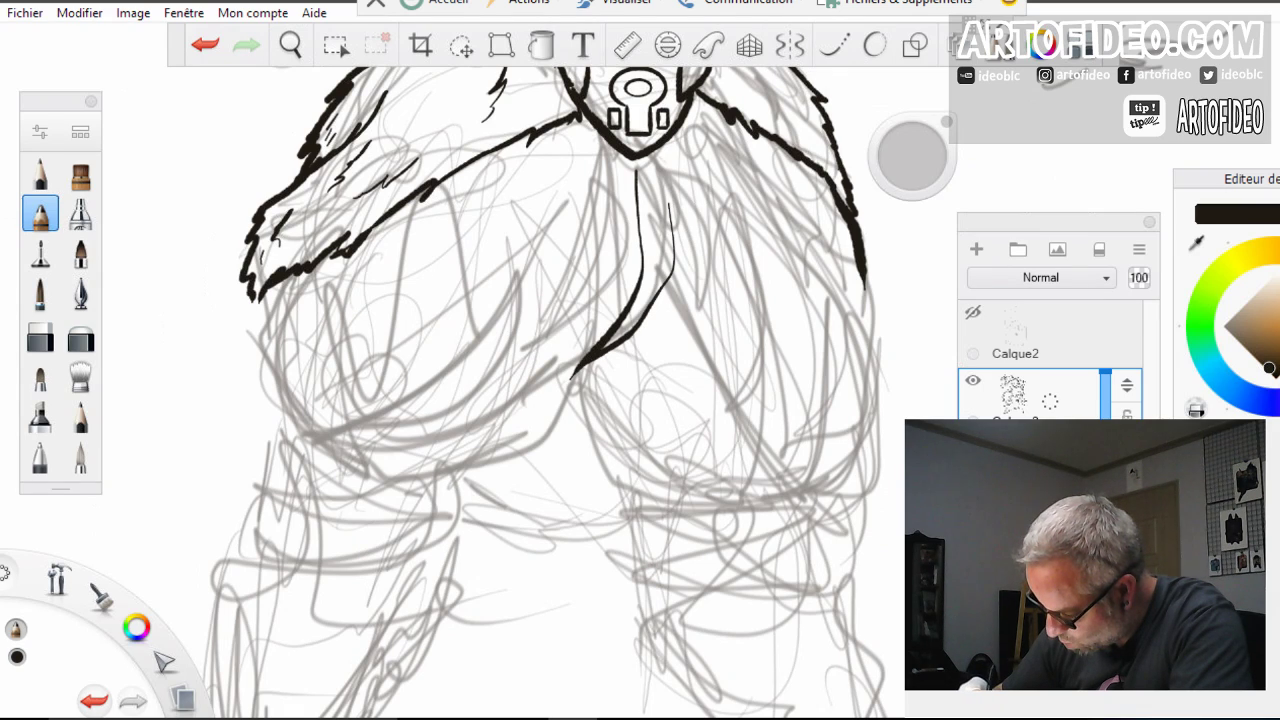
pyautogui.moveTo(597, 178)
pyautogui.mouseDown()
pyautogui.moveTo(607, 316)
pyautogui.moveTo(594, 345)
pyautogui.mouseUp()
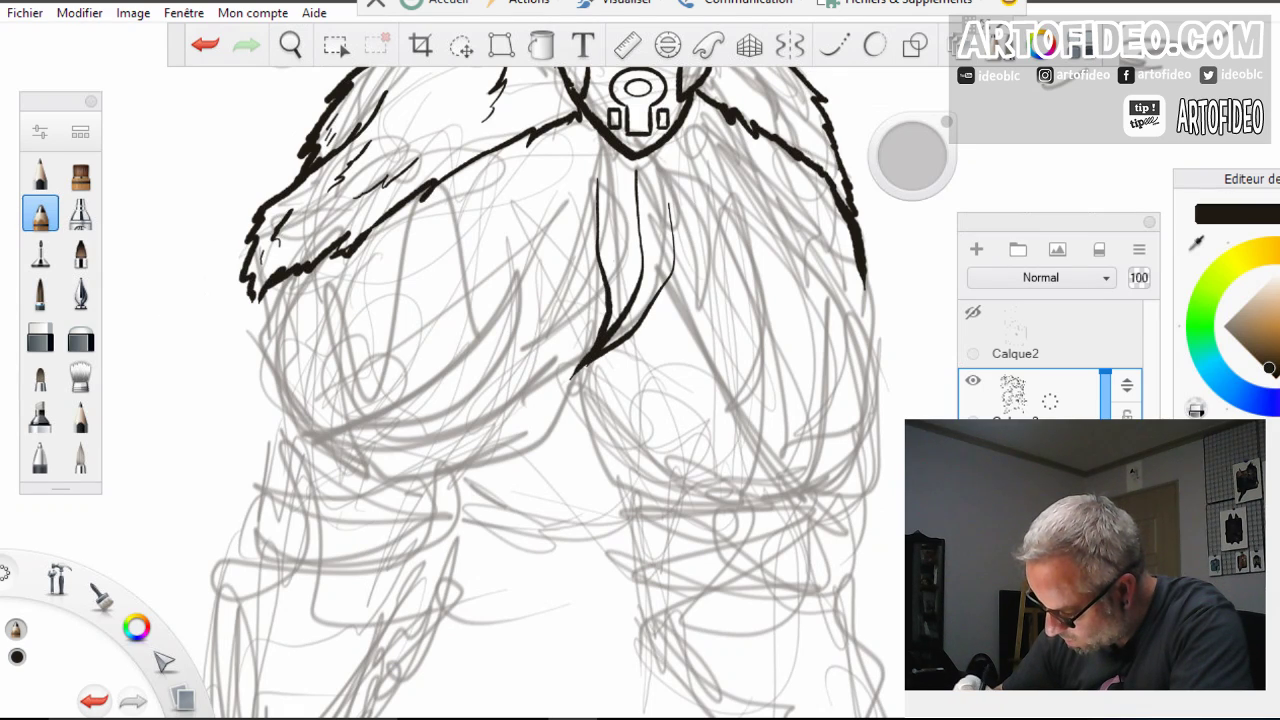
pyautogui.moveTo(573, 285); pyautogui.dragTo(657, 252)
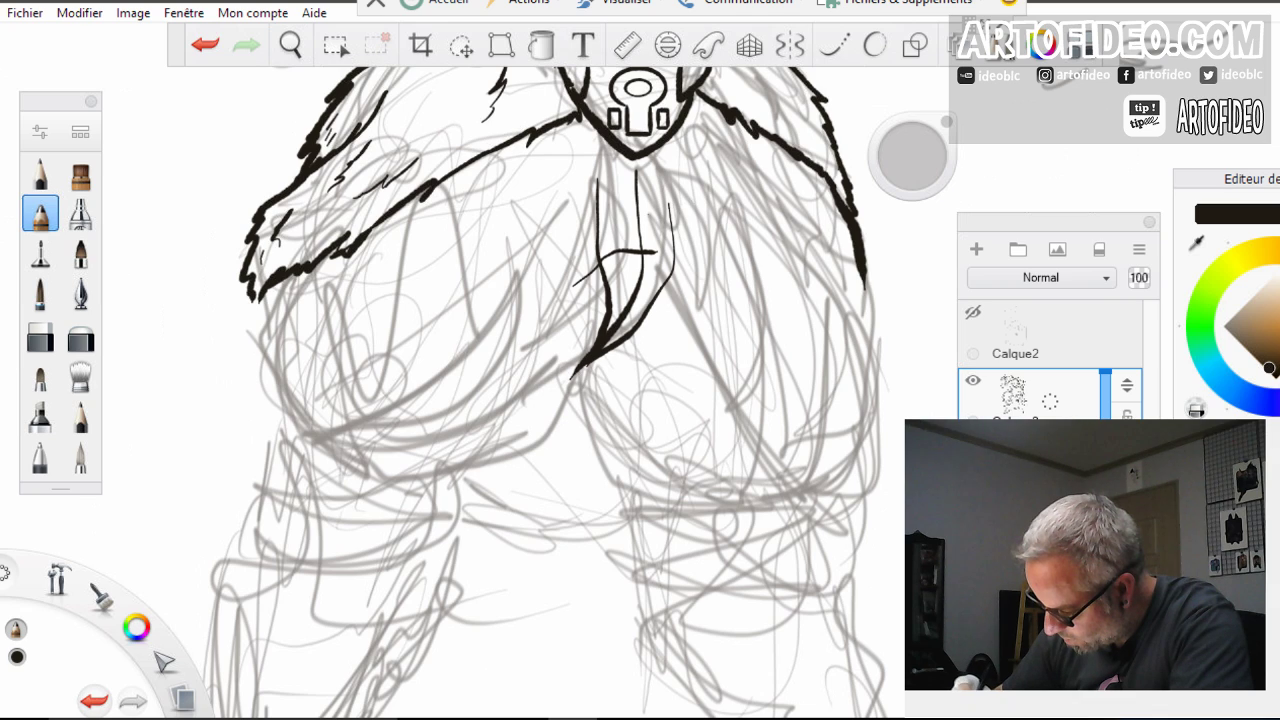
pyautogui.moveTo(598, 214); pyautogui.dragTo(720, 250)
pyautogui.moveTo(640, 176); pyautogui.dragTo(540, 248)
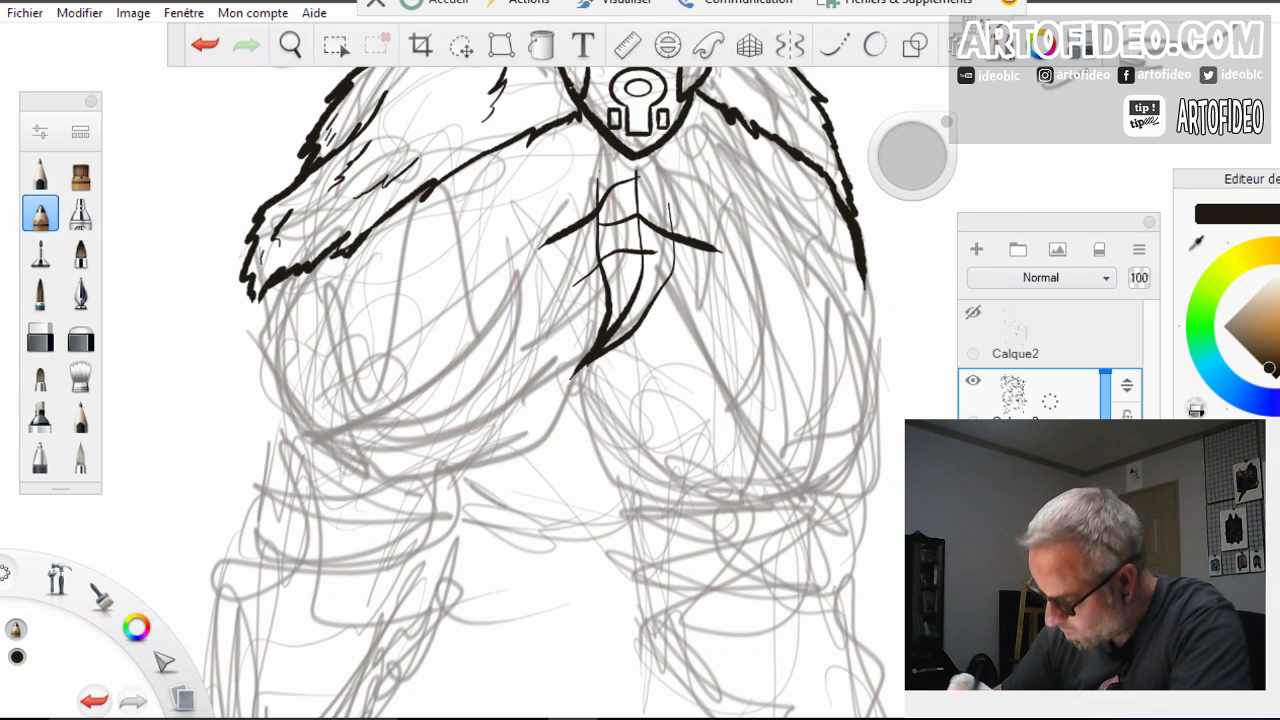
# Ink short fabric creases fanning down from the buckle and the fur edges onto both thighs
pyautogui.moveTo(538, 204); pyautogui.dragTo(586, 116)
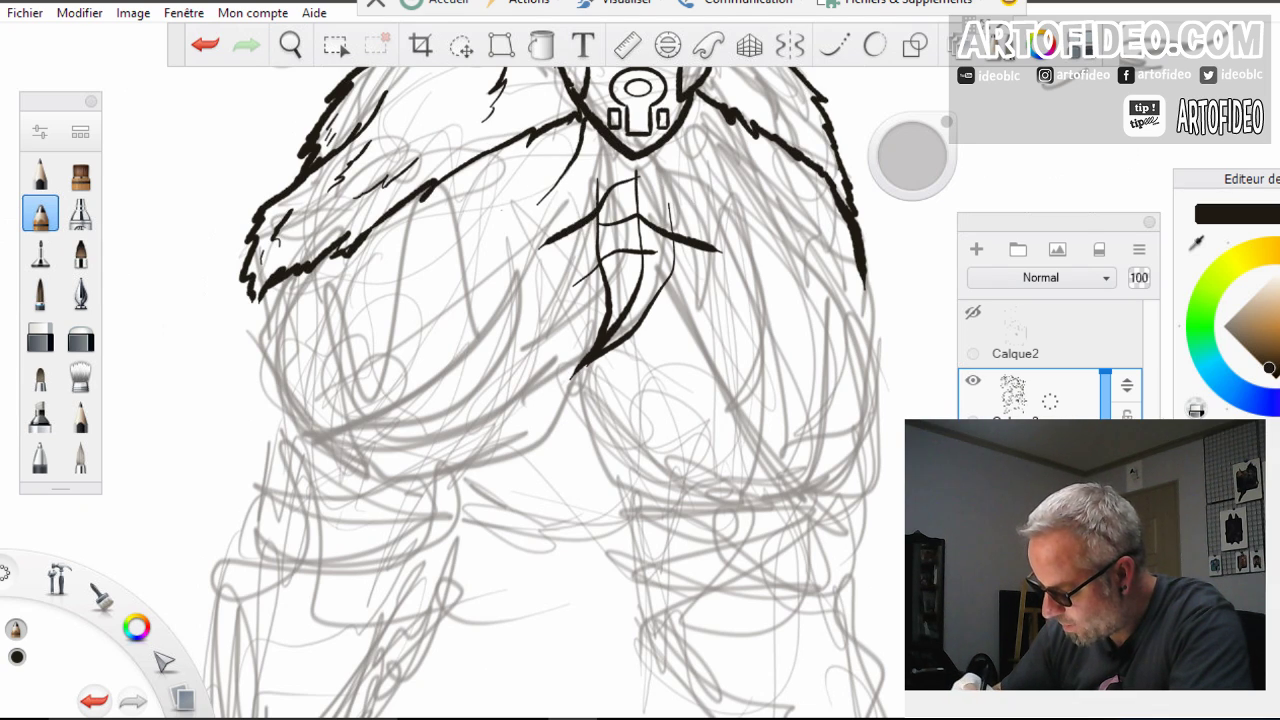
pyautogui.moveTo(500, 218); pyautogui.dragTo(540, 134)
pyautogui.moveTo(474, 180); pyautogui.dragTo(528, 128)
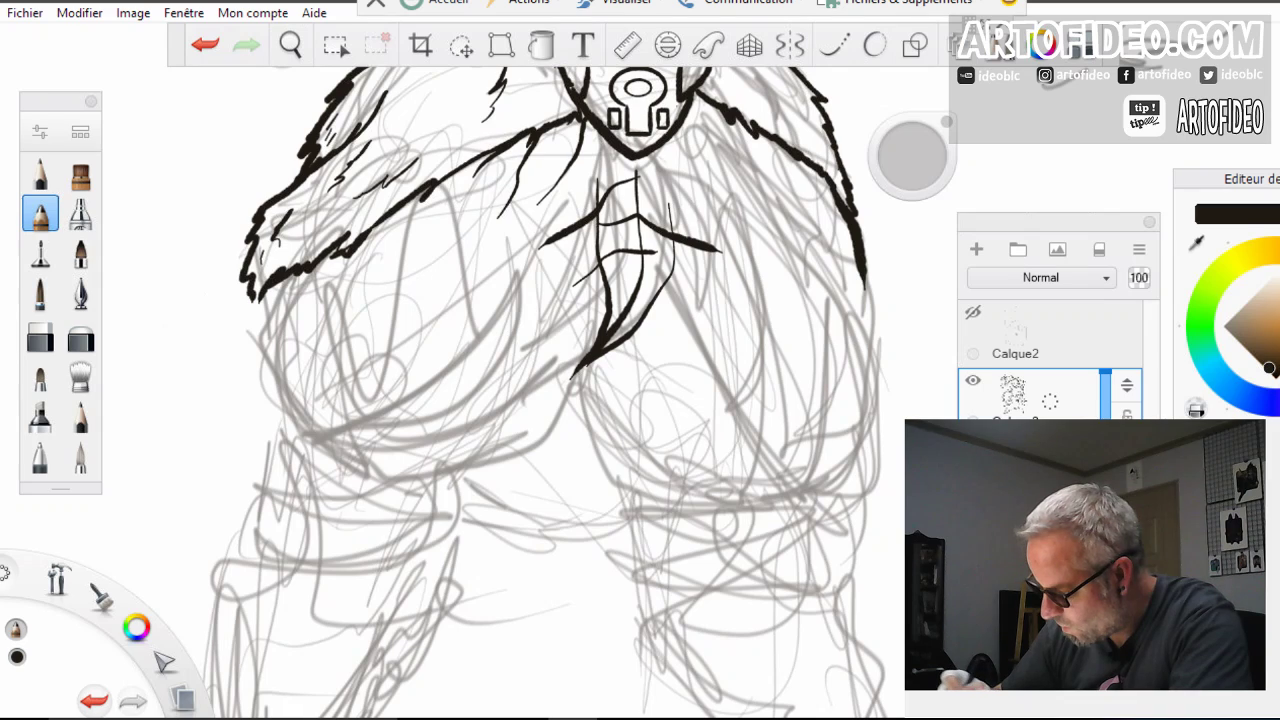
pyautogui.moveTo(745, 210); pyautogui.dragTo(690, 104)
pyautogui.moveTo(668, 205); pyautogui.dragTo(628, 158)
pyautogui.moveTo(698, 188); pyautogui.dragTo(679, 124)
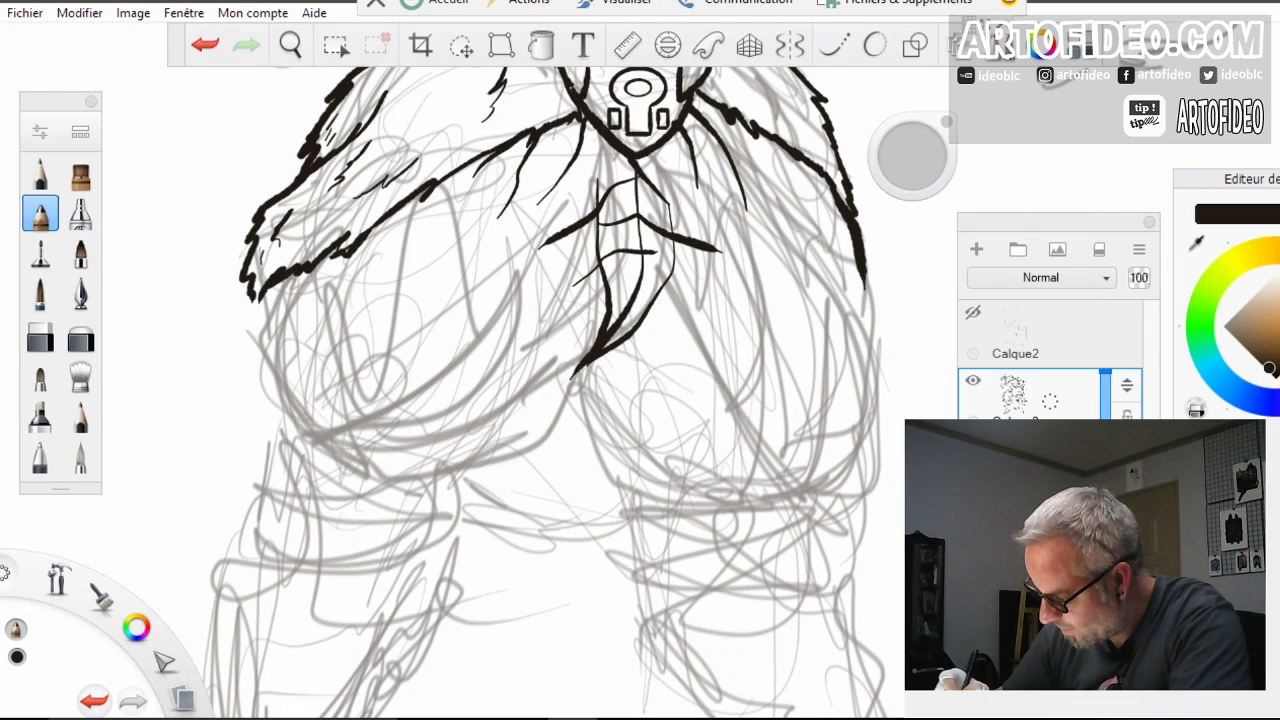
pyautogui.moveTo(804, 218); pyautogui.dragTo(762, 136)
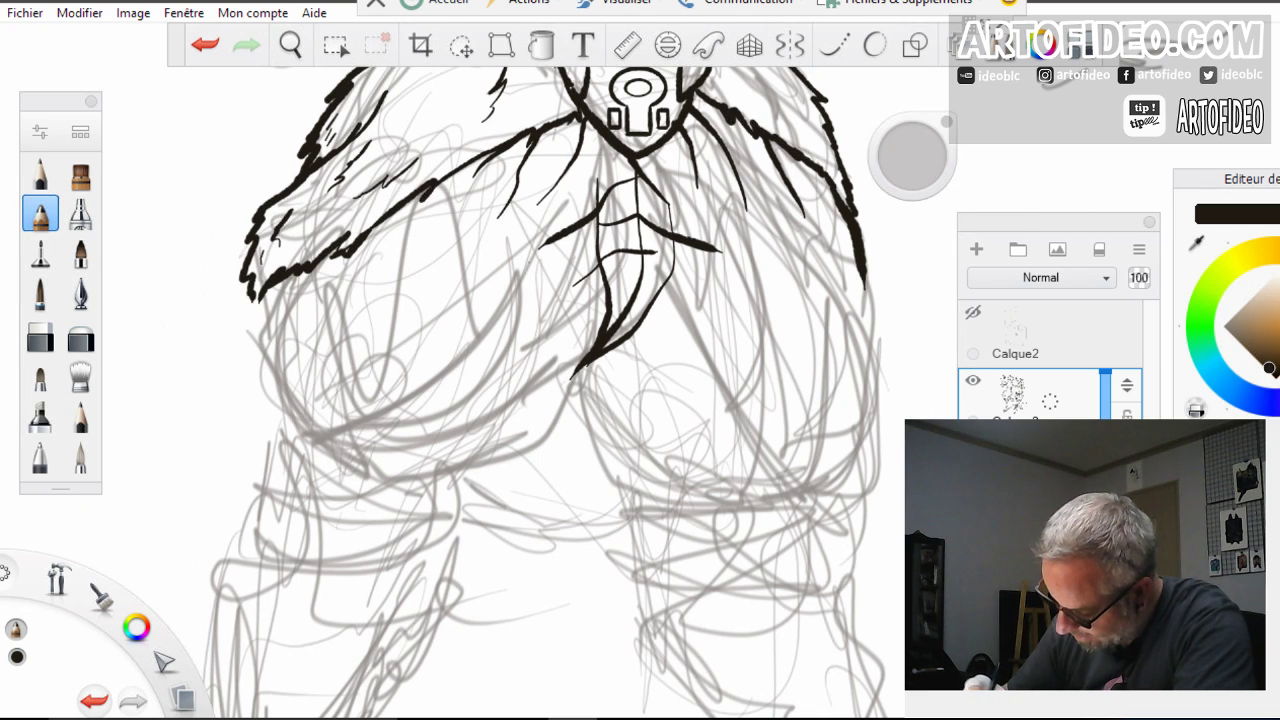
# Ink the near trouser leg's baggy outer contour and the thick curved fold sweeping across its lower part
pyautogui.moveTo(552, 255)
pyautogui.mouseDown()
pyautogui.moveTo(514, 328)
pyautogui.moveTo(362, 422)
pyautogui.moveTo(306, 437)
pyautogui.mouseUp()
pyautogui.moveTo(437, 432); pyautogui.dragTo(512, 334)
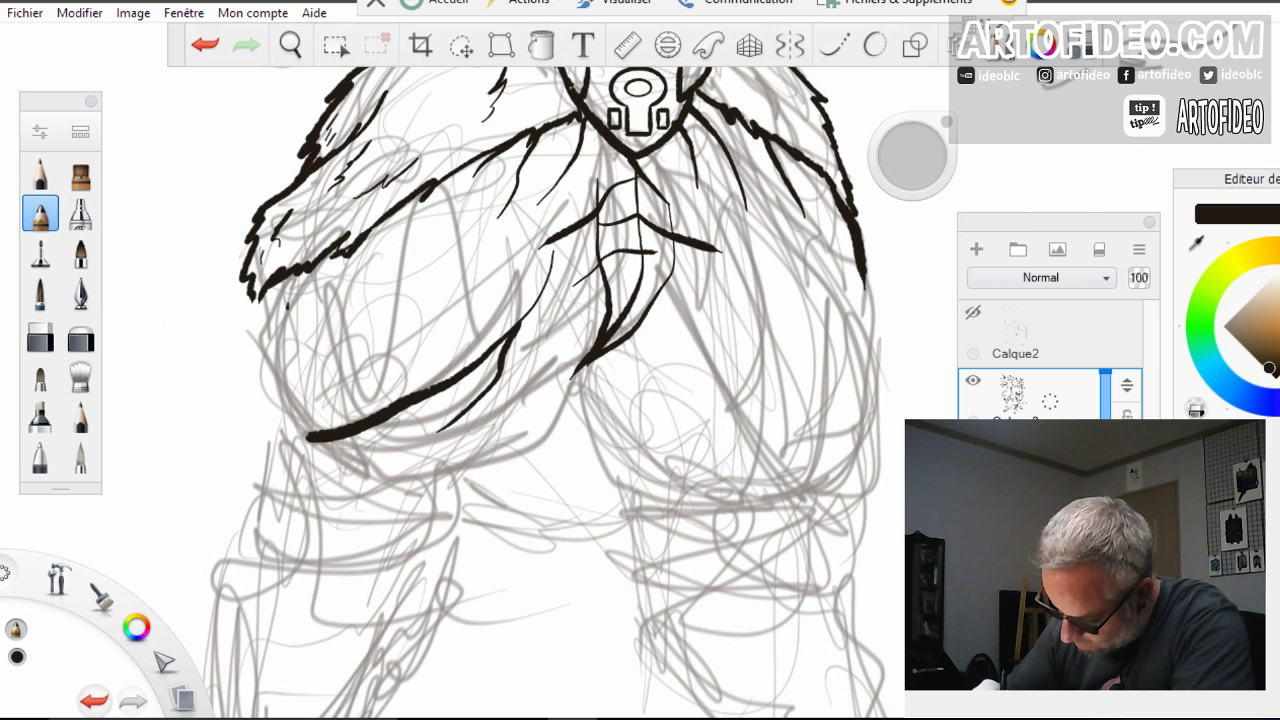
pyautogui.moveTo(284, 305)
pyautogui.mouseDown()
pyautogui.moveTo(297, 424)
pyautogui.moveTo(312, 438)
pyautogui.mouseUp()
pyautogui.moveTo(266, 292)
pyautogui.mouseDown()
pyautogui.moveTo(252, 405)
pyautogui.moveTo(310, 442)
pyautogui.mouseUp()
pyautogui.moveTo(246, 342)
pyautogui.mouseDown()
pyautogui.moveTo(239, 370)
pyautogui.moveTo(278, 438)
pyautogui.mouseUp()
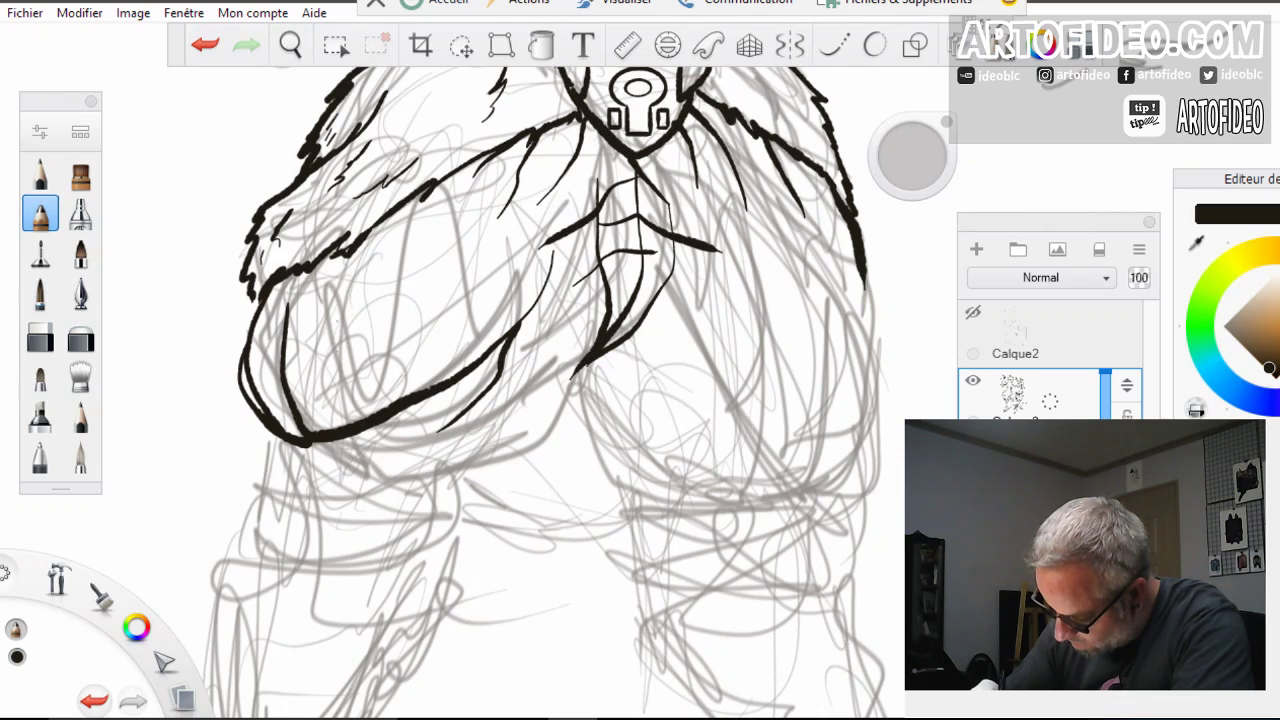
# Ink an inner fold on the near trouser leg and close its rounded lower edge up to the crotch
pyautogui.moveTo(327, 261)
pyautogui.mouseDown()
pyautogui.moveTo(331, 356)
pyautogui.moveTo(376, 402)
pyautogui.mouseUp()
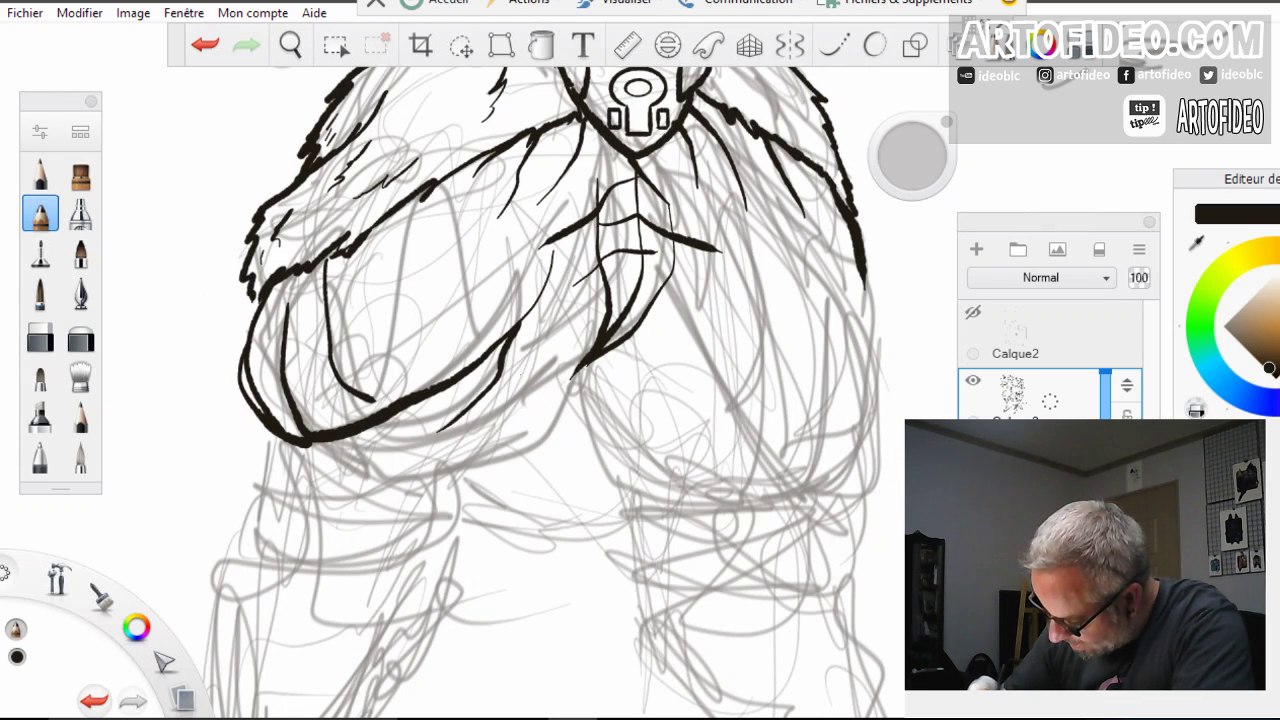
pyautogui.moveTo(426, 449)
pyautogui.mouseDown()
pyautogui.moveTo(358, 432)
pyautogui.moveTo(340, 478)
pyautogui.moveTo(428, 484)
pyautogui.moveTo(534, 410)
pyautogui.mouseUp()
pyautogui.moveTo(588, 365)
pyautogui.mouseDown()
pyautogui.moveTo(510, 468)
pyautogui.moveTo(450, 478)
pyautogui.mouseUp()
# Ink the far trouser leg's inner contour down from the crotch, with short creases and two rounded bulges along its lower edge
pyautogui.press('space')
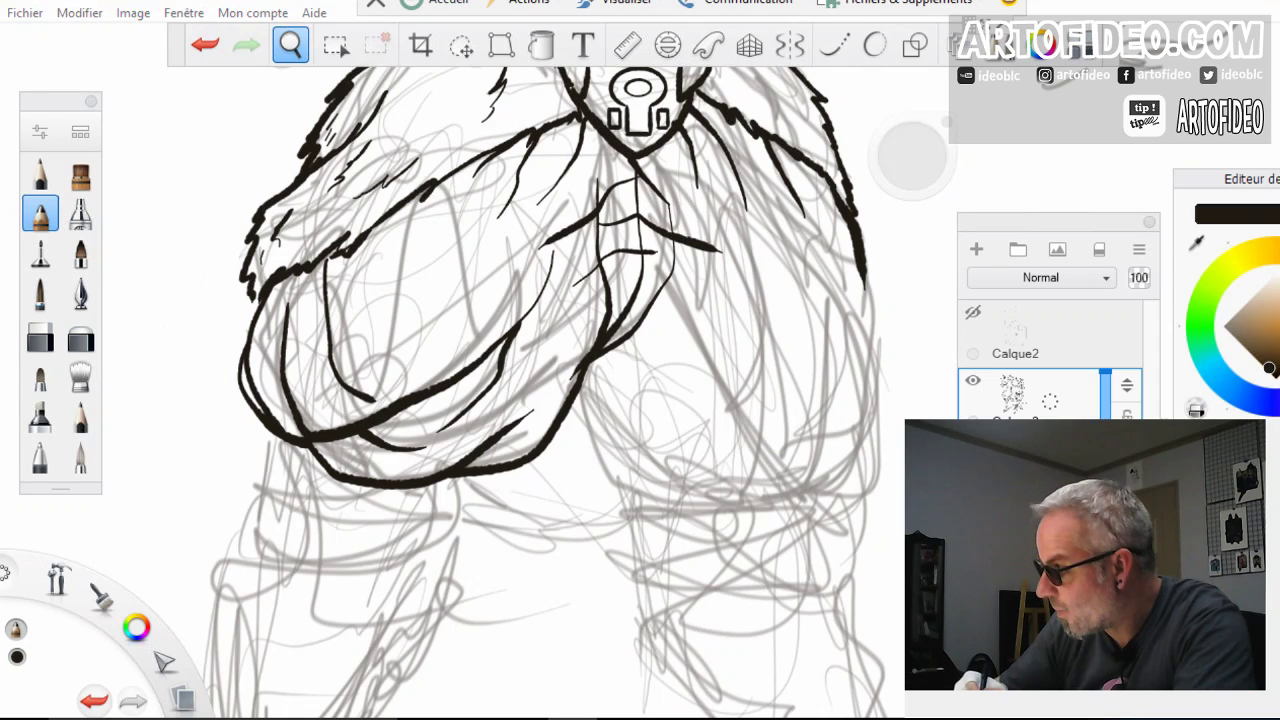
pyautogui.moveTo(444, 340); pyautogui.dragTo(266, 560)
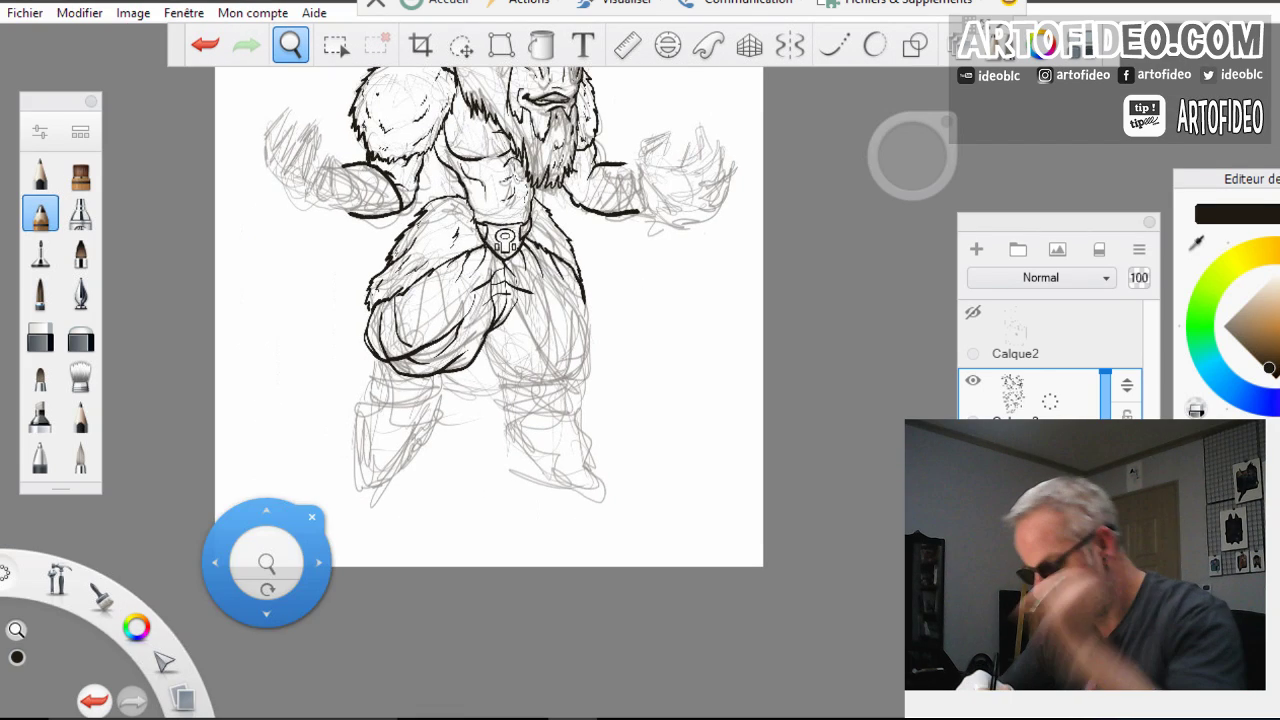
pyautogui.moveTo(642, 355); pyautogui.dragTo(697, 332)
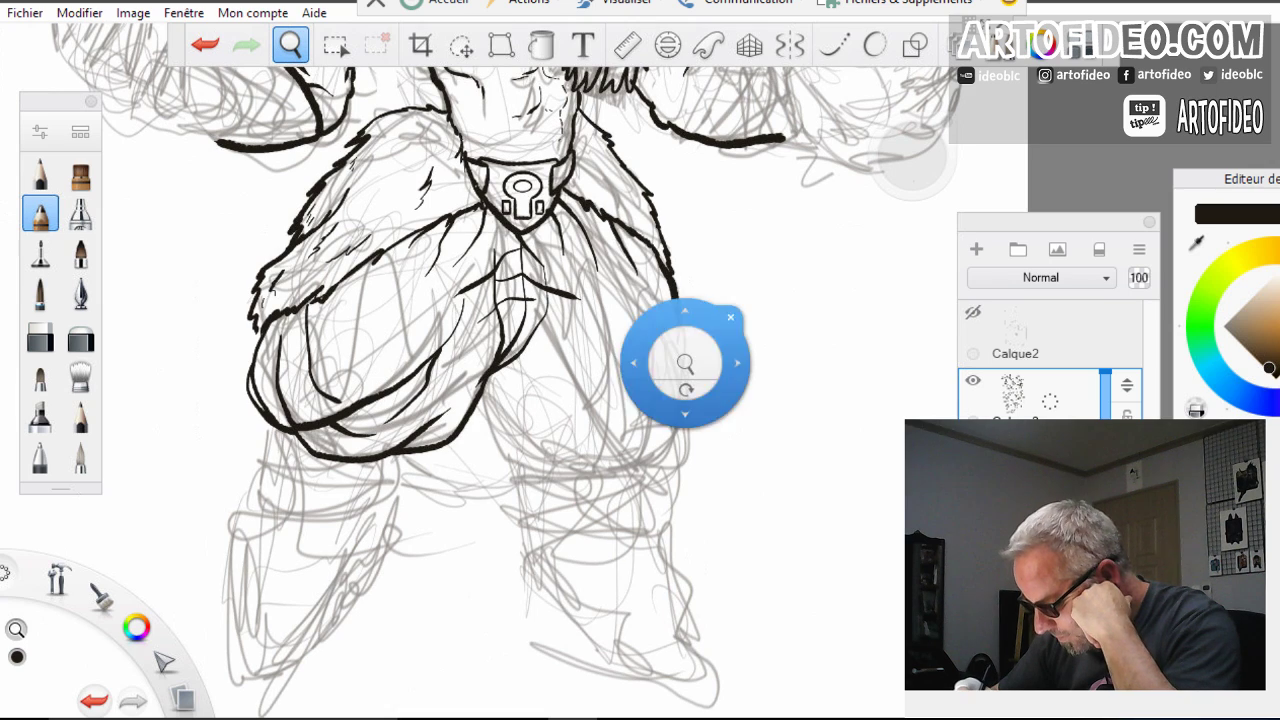
pyautogui.click(731, 317)
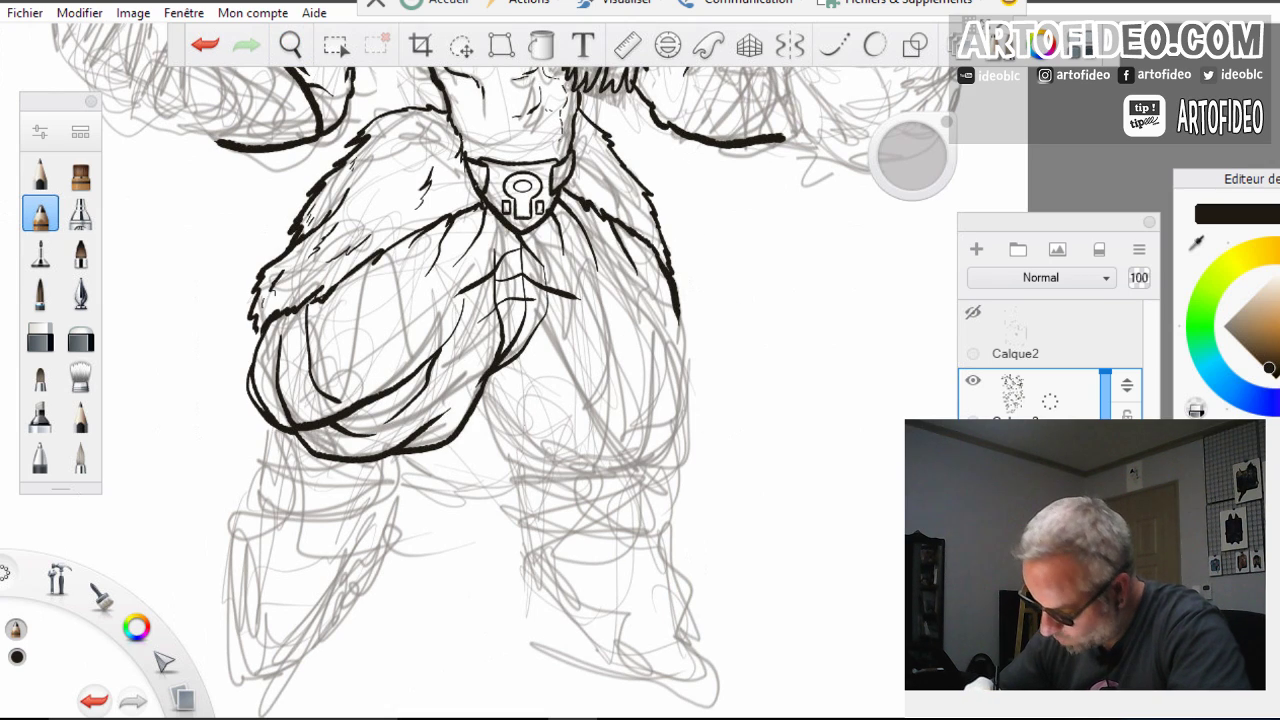
pyautogui.moveTo(548, 414)
pyautogui.mouseDown()
pyautogui.moveTo(498, 374)
pyautogui.moveTo(487, 410)
pyautogui.mouseUp()
pyautogui.moveTo(546, 456)
pyautogui.mouseDown()
pyautogui.moveTo(484, 390)
pyautogui.moveTo(520, 480)
pyautogui.moveTo(570, 466)
pyautogui.moveTo(556, 460)
pyautogui.mouseUp()
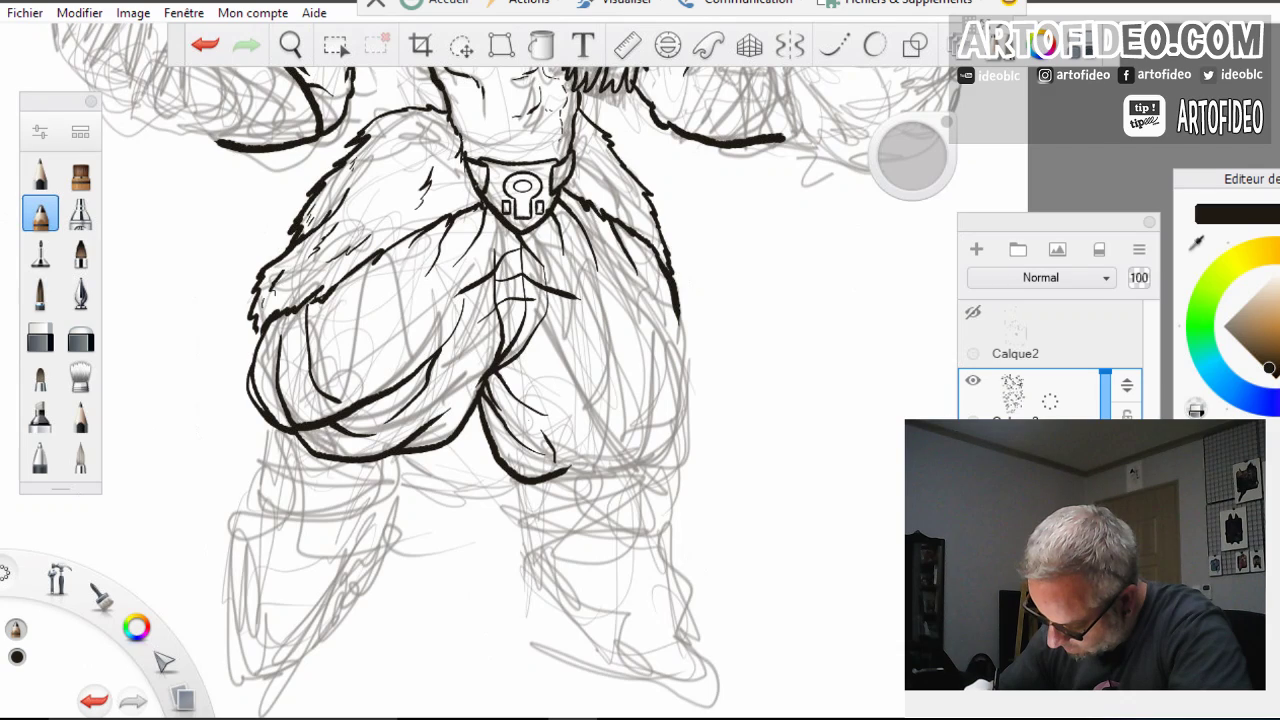
pyautogui.moveTo(526, 418)
pyautogui.mouseDown()
pyautogui.moveTo(584, 474)
pyautogui.moveTo(628, 476)
pyautogui.moveTo(636, 460)
pyautogui.mouseUp()
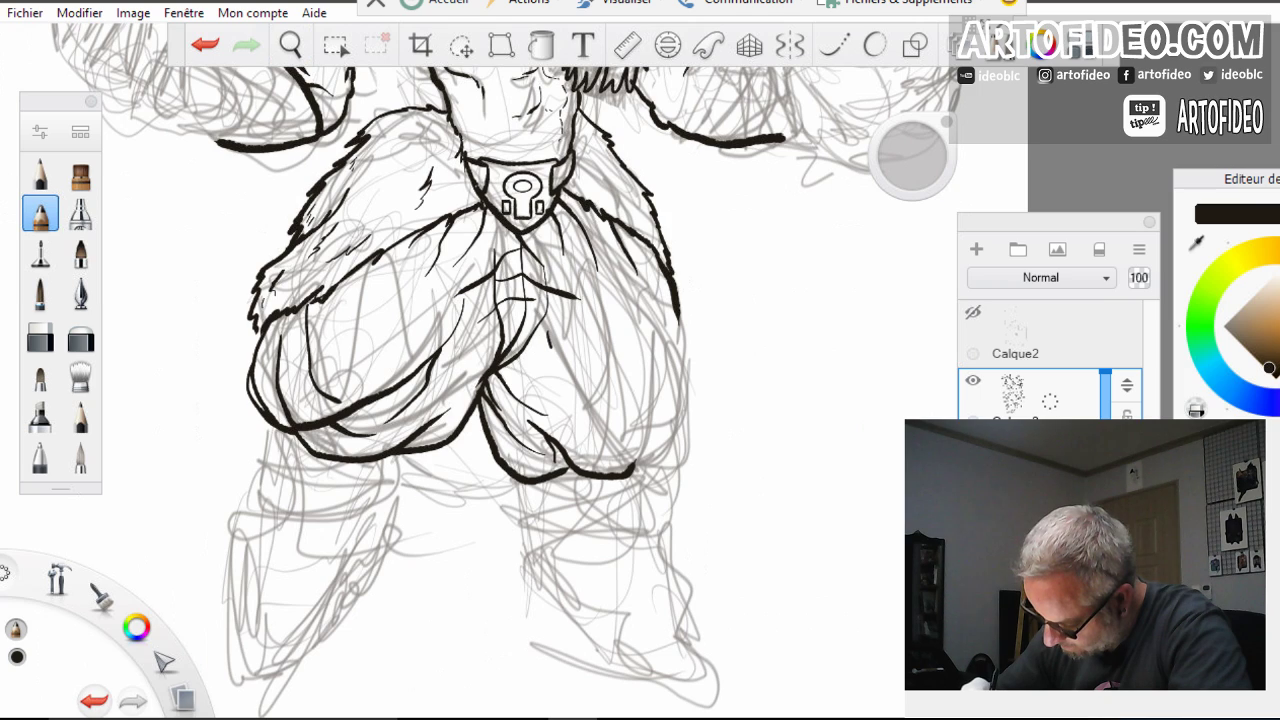
# Ink the long diagonal fold across the far trouser leg, its rounded outer hem bulge and its outer contour
pyautogui.moveTo(548, 346)
pyautogui.mouseDown()
pyautogui.moveTo(640, 468)
pyautogui.moveTo(662, 478)
pyautogui.moveTo(688, 442)
pyautogui.mouseUp()
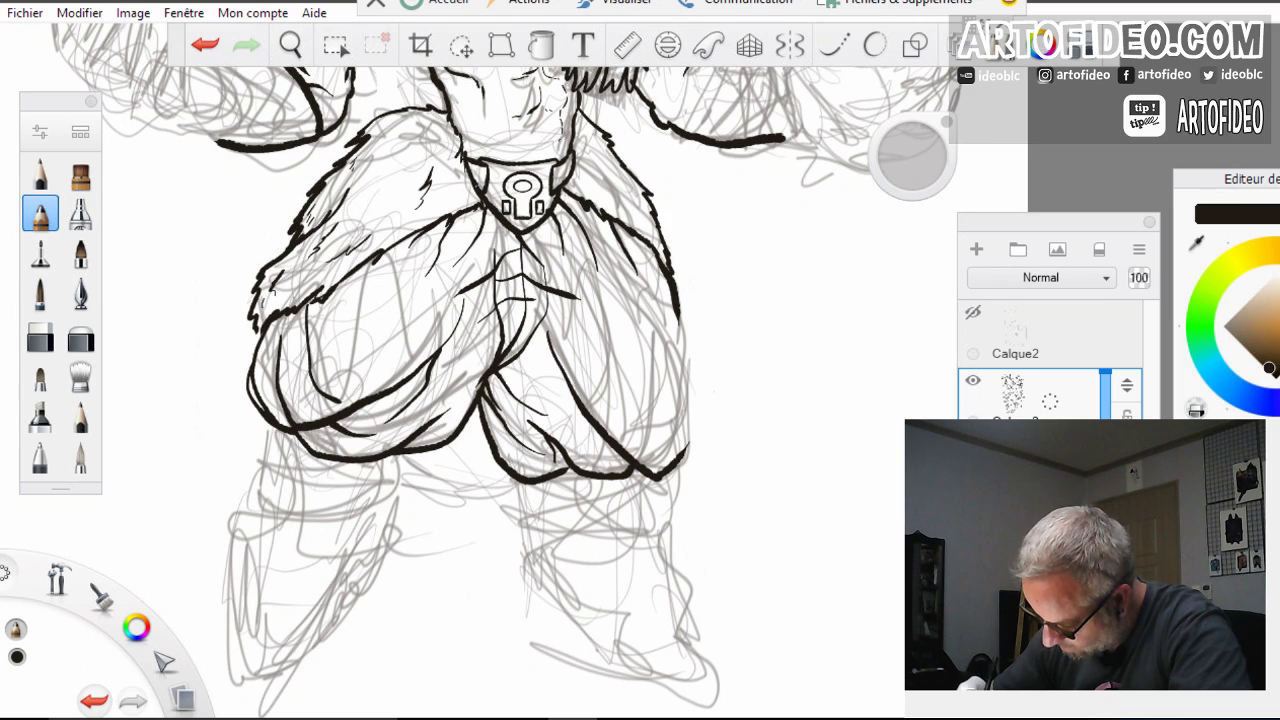
pyautogui.moveTo(686, 386)
pyautogui.mouseDown()
pyautogui.moveTo(702, 450)
pyautogui.moveTo(668, 476)
pyautogui.mouseUp()
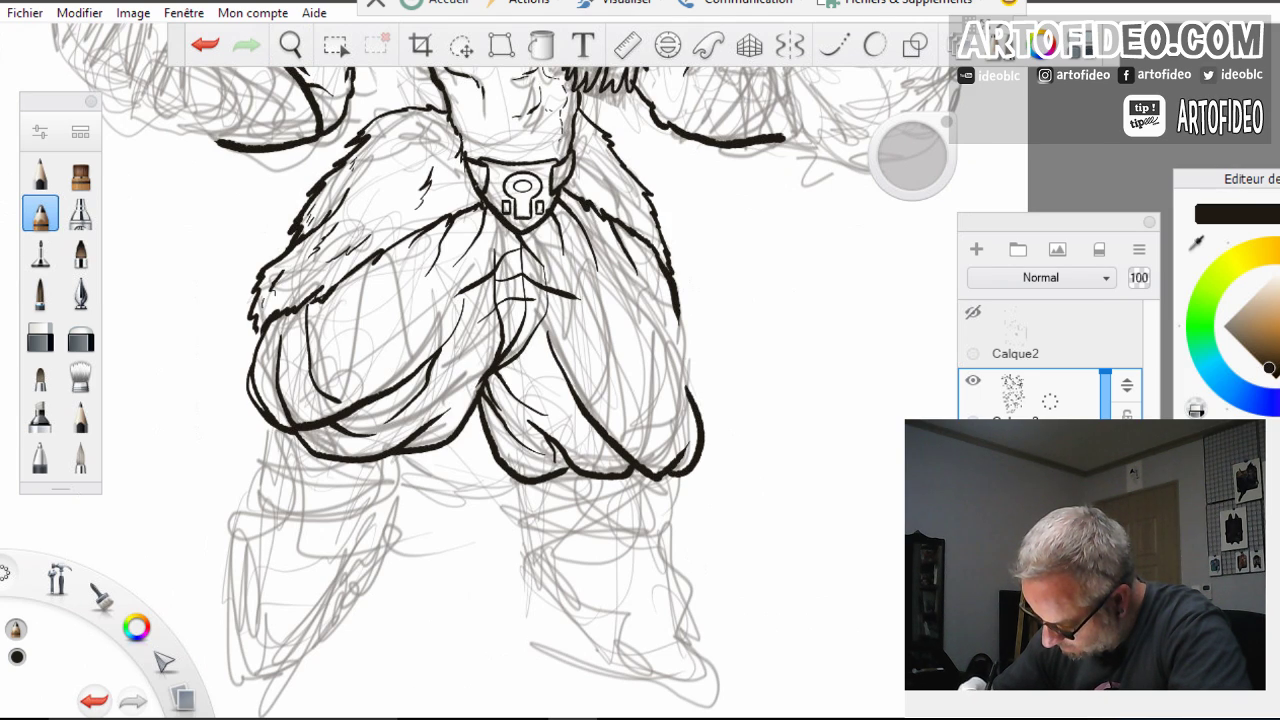
pyautogui.moveTo(654, 282)
pyautogui.mouseDown()
pyautogui.moveTo(688, 384)
pyautogui.moveTo(660, 444)
pyautogui.mouseUp()
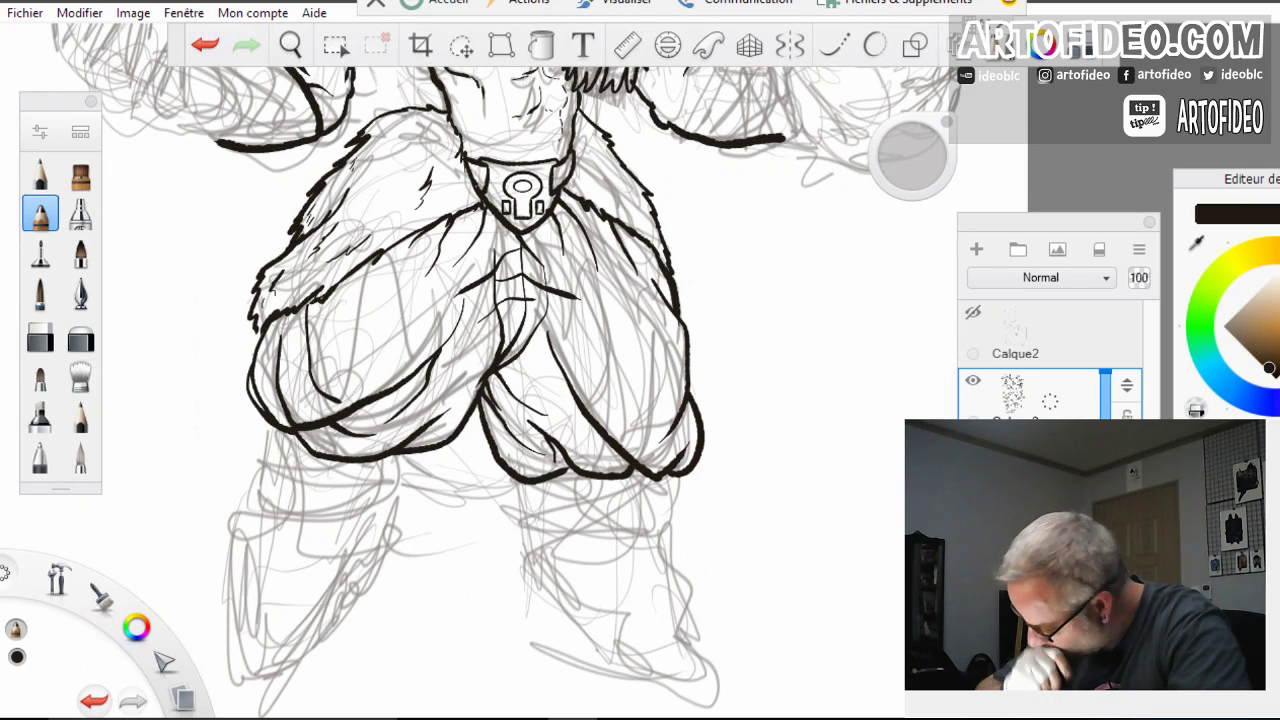
# Add curved inner creases to the far trouser leg, including a V-shaped fold on the thigh and short folds above the hem
pyautogui.moveTo(516, 369)
pyautogui.mouseDown()
pyautogui.moveTo(584, 417)
pyautogui.moveTo(596, 460)
pyautogui.moveTo(608, 460)
pyautogui.mouseUp()
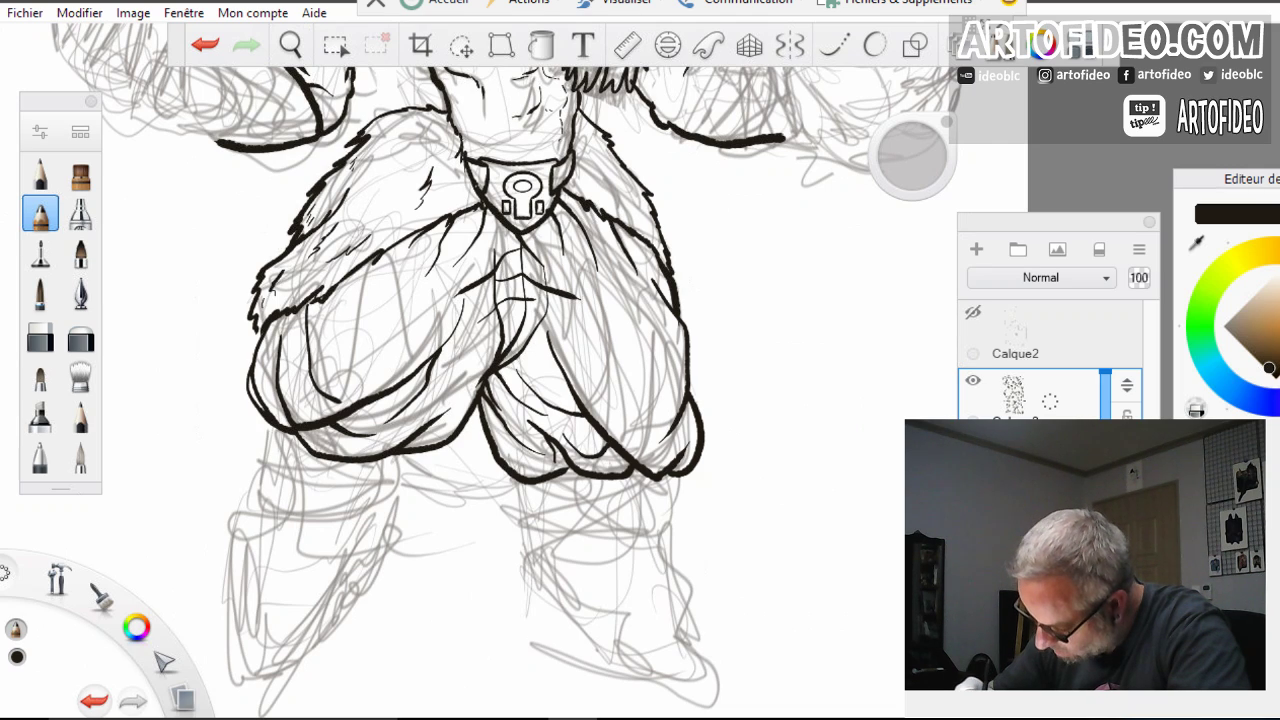
pyautogui.moveTo(655, 308)
pyautogui.mouseDown()
pyautogui.moveTo(656, 386)
pyautogui.moveTo(626, 410)
pyautogui.moveTo(606, 394)
pyautogui.mouseUp()
pyautogui.moveTo(568, 352); pyautogui.dragTo(598, 376)
pyautogui.moveTo(600, 282); pyautogui.dragTo(618, 374)
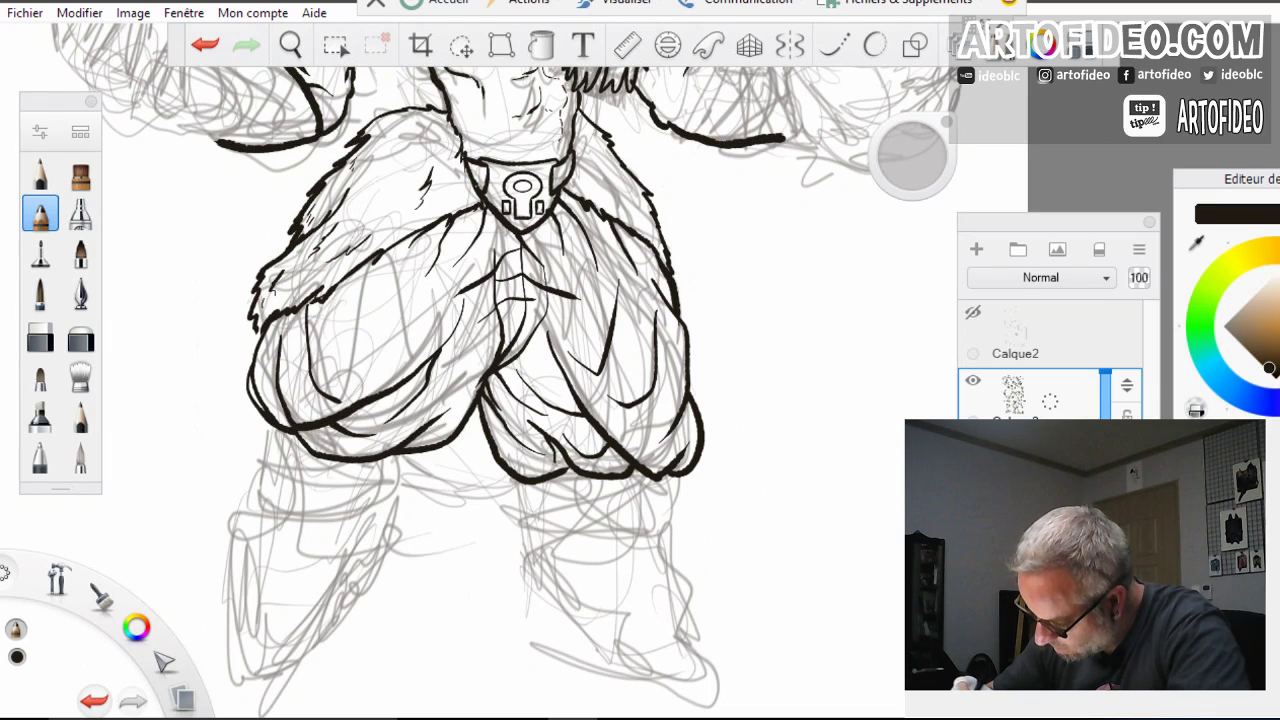
# Ink both sides of the near lower leg below the trousers and the curved ankle line joining them
pyautogui.press('space')
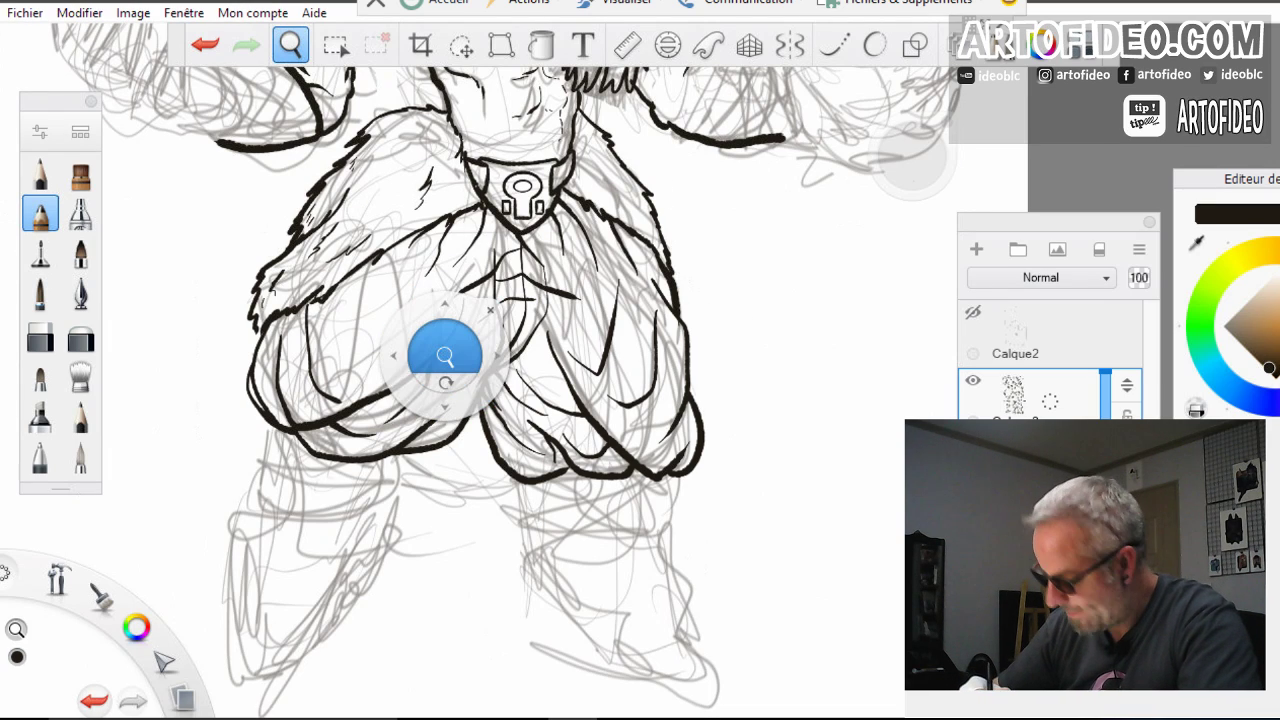
pyautogui.moveTo(446, 350); pyautogui.dragTo(494, 387)
pyautogui.moveTo(538, 524); pyautogui.dragTo(545, 387)
pyautogui.moveTo(545, 395)
pyautogui.mouseDown()
pyautogui.moveTo(709, 225)
pyautogui.moveTo(840, 357)
pyautogui.mouseUp()
pyautogui.click(595, 381)
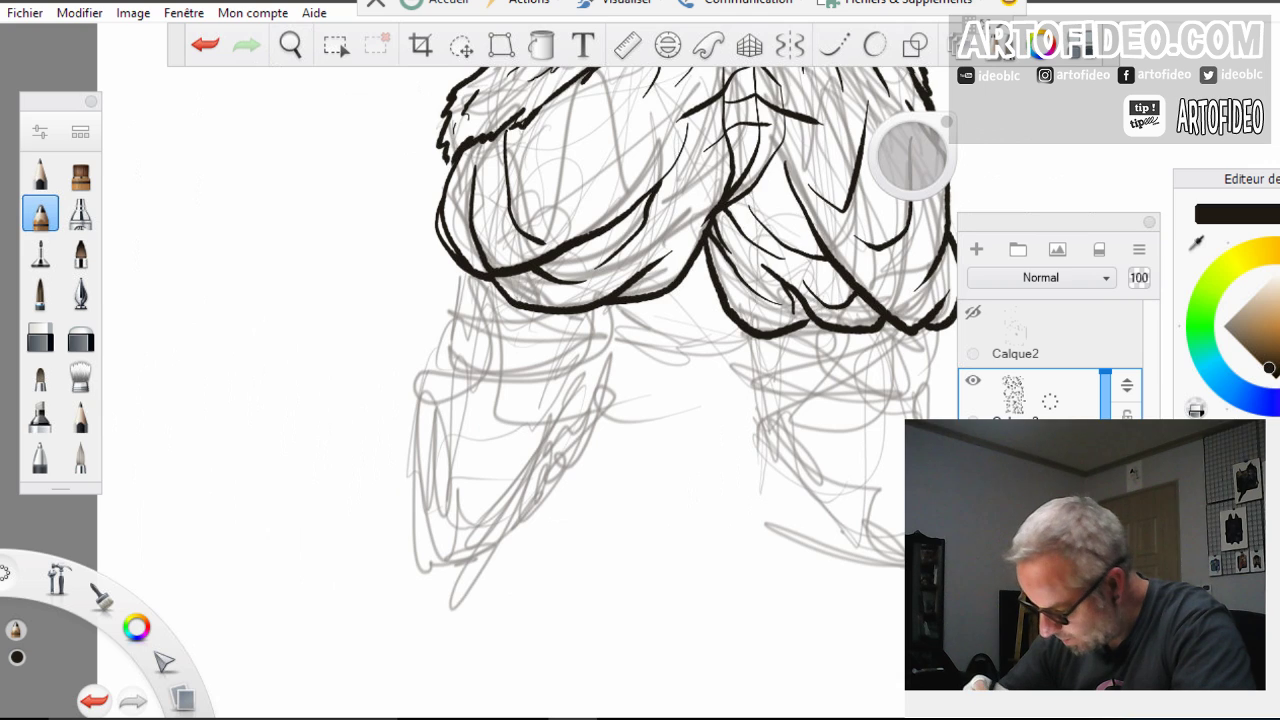
pyautogui.moveTo(462, 268); pyautogui.dragTo(421, 378)
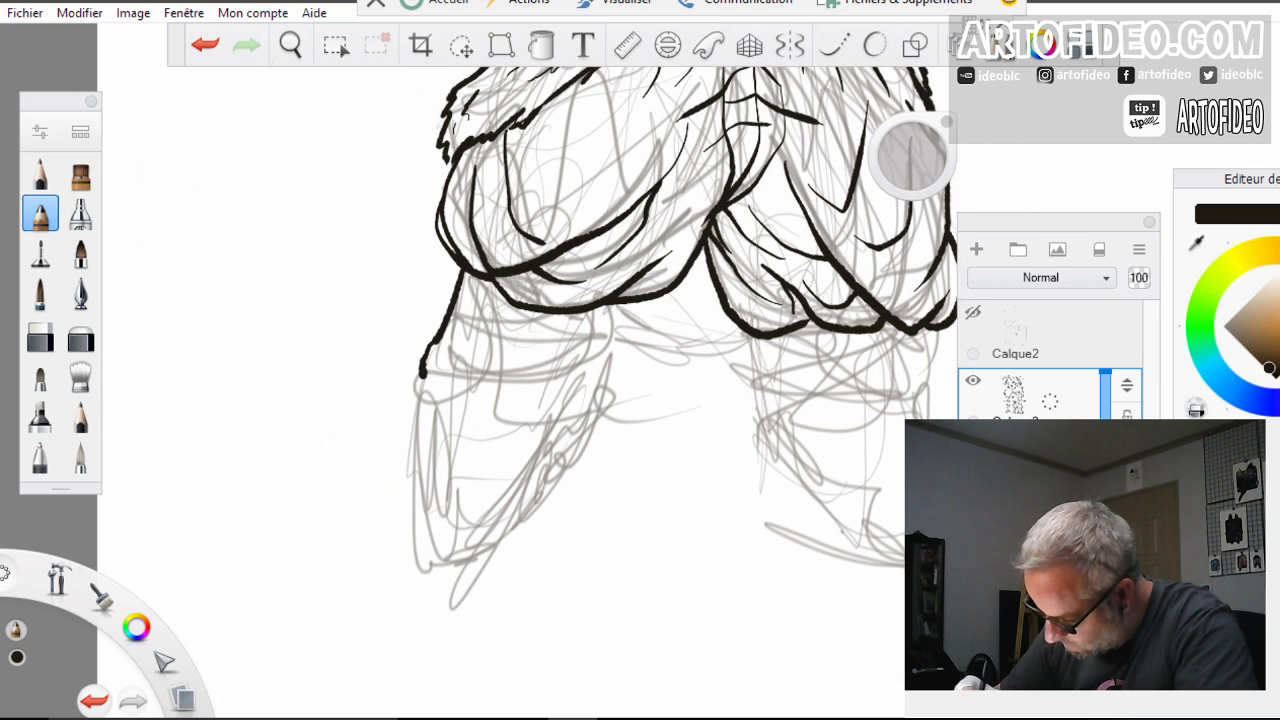
pyautogui.moveTo(605, 341); pyautogui.dragTo(593, 396)
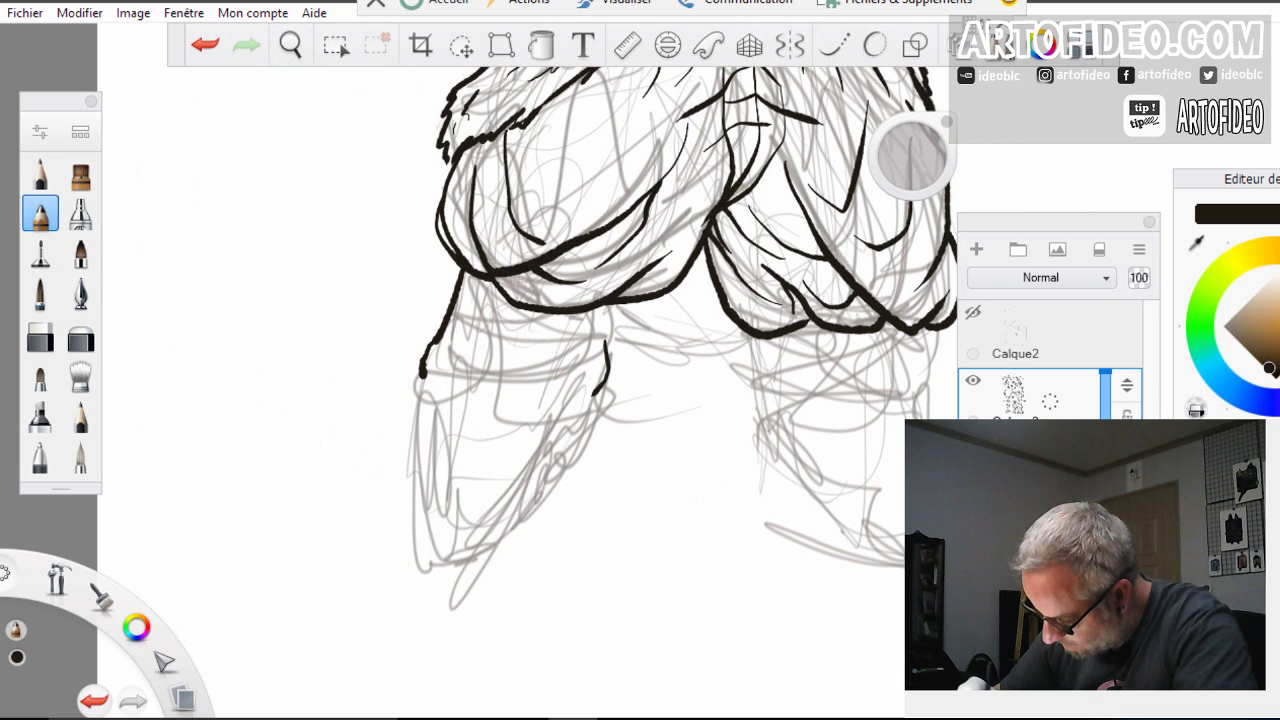
pyautogui.moveTo(631, 303); pyautogui.dragTo(597, 412)
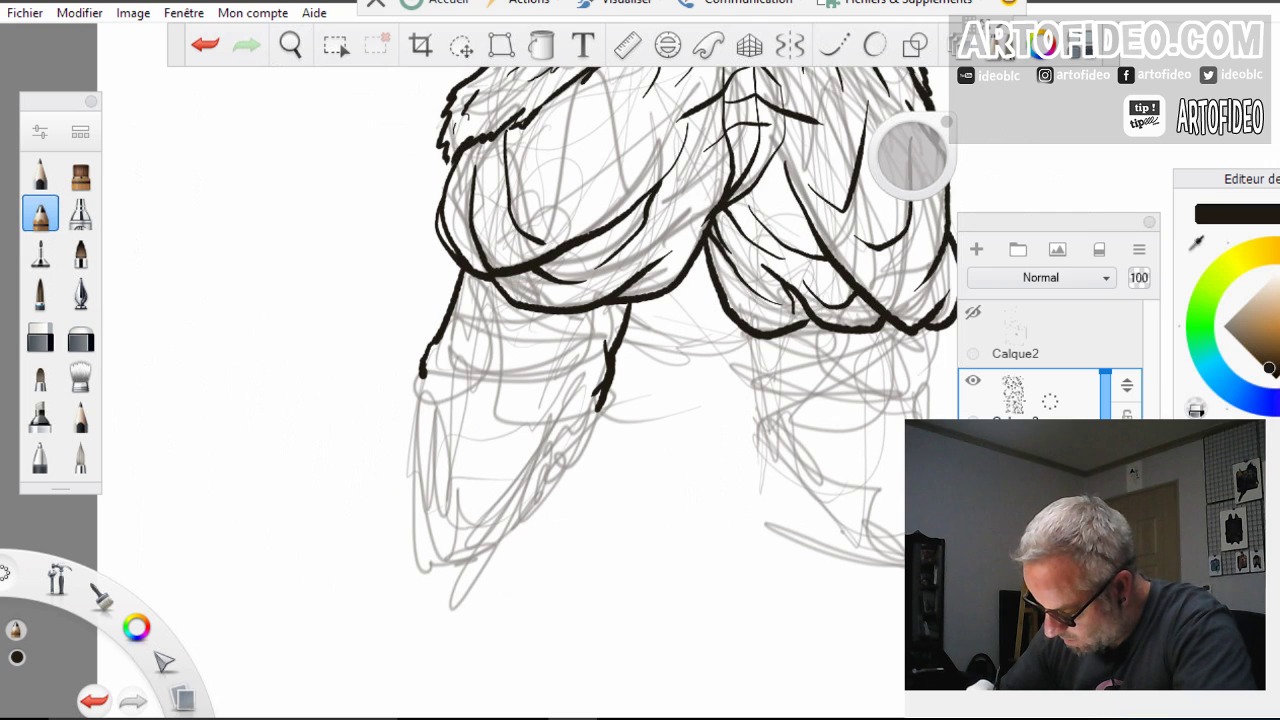
pyautogui.moveTo(424, 381); pyautogui.dragTo(601, 403)
pyautogui.moveTo(422, 375); pyautogui.dragTo(431, 385)
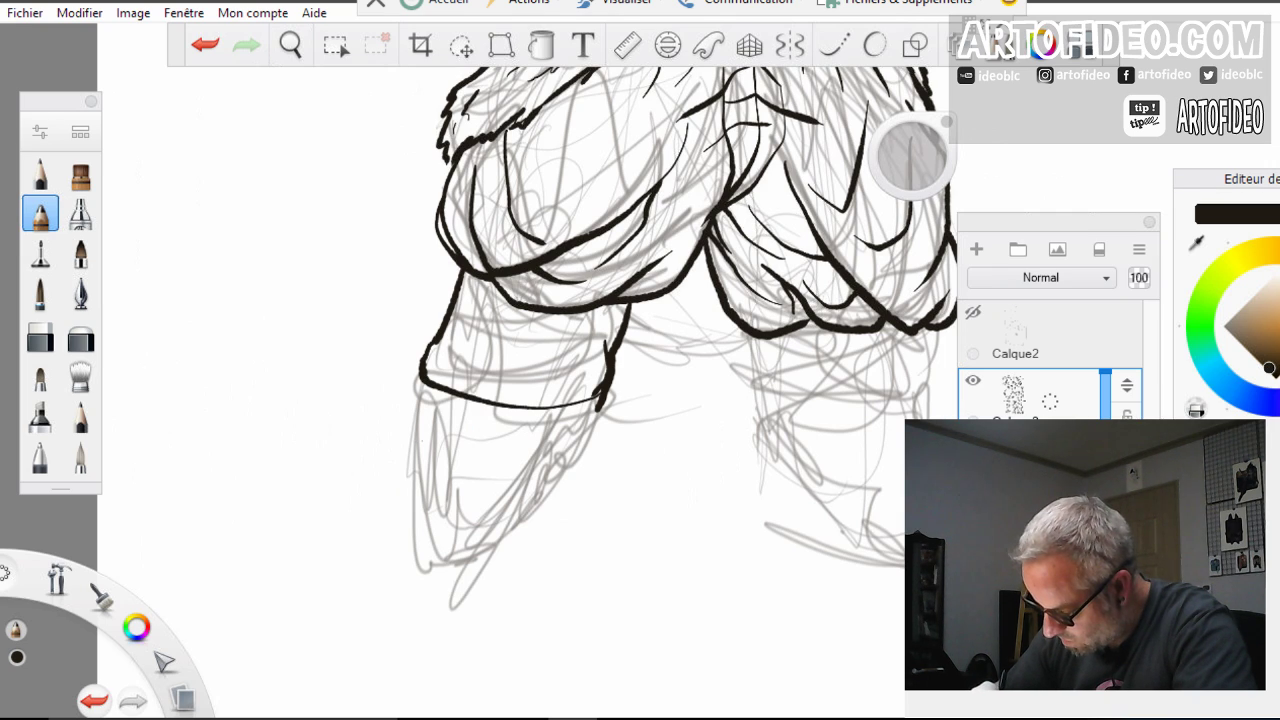
# Ink the near foot's pointed outline and an arched toe line spanning it from edge to edge
pyautogui.moveTo(419, 438); pyautogui.dragTo(556, 470)
pyautogui.moveTo(605, 398)
pyautogui.mouseDown()
pyautogui.moveTo(611, 410)
pyautogui.moveTo(560, 488)
pyautogui.moveTo(455, 580)
pyautogui.mouseUp()
pyautogui.moveTo(420, 378)
pyautogui.mouseDown()
pyautogui.moveTo(397, 440)
pyautogui.moveTo(434, 568)
pyautogui.moveTo(452, 580)
pyautogui.mouseUp()
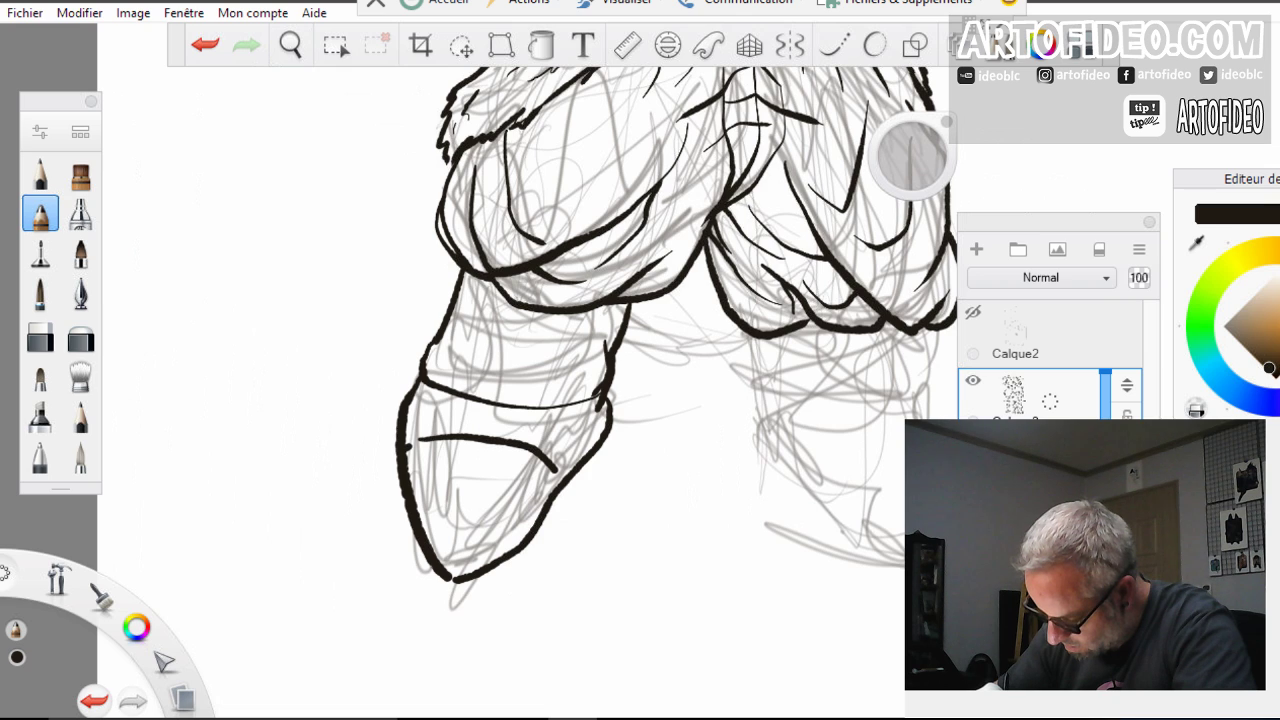
pyautogui.moveTo(406, 446); pyautogui.dragTo(442, 434)
pyautogui.moveTo(553, 469); pyautogui.dragTo(561, 482)
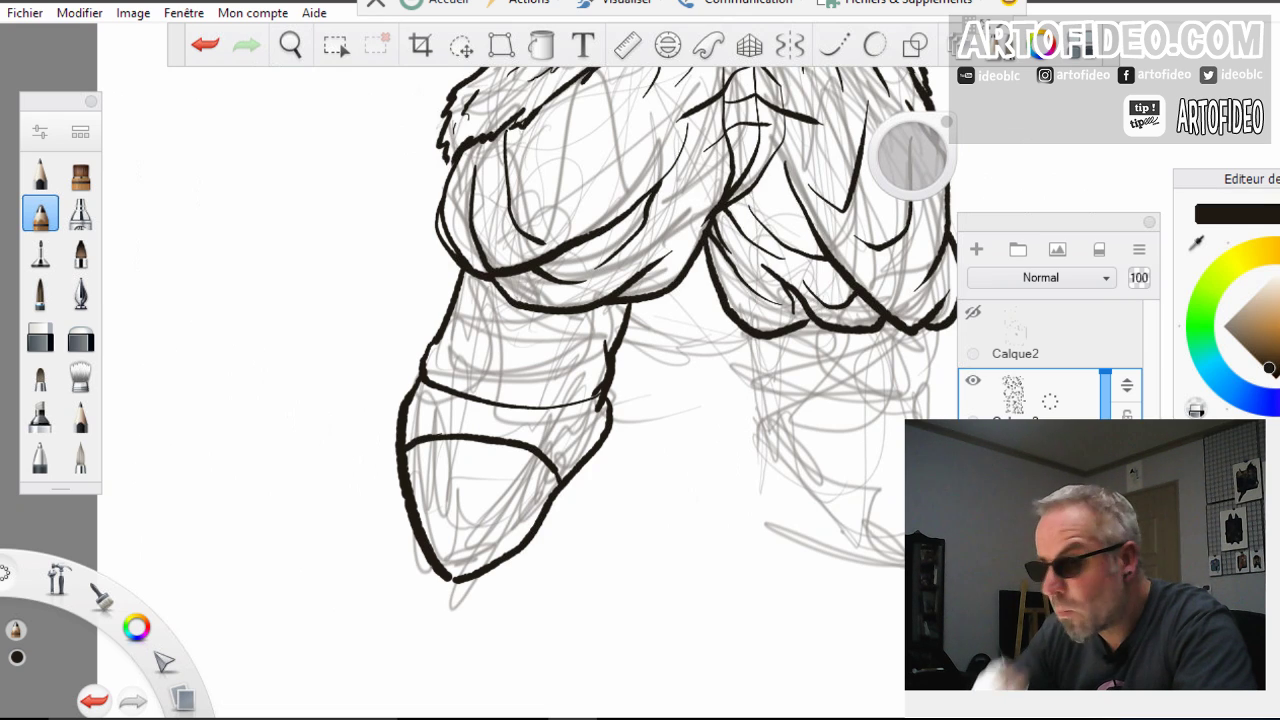
# Ink both sides of the far lower leg below the trousers and the short angled contour of the foot's inner edge
pyautogui.click(290, 44)
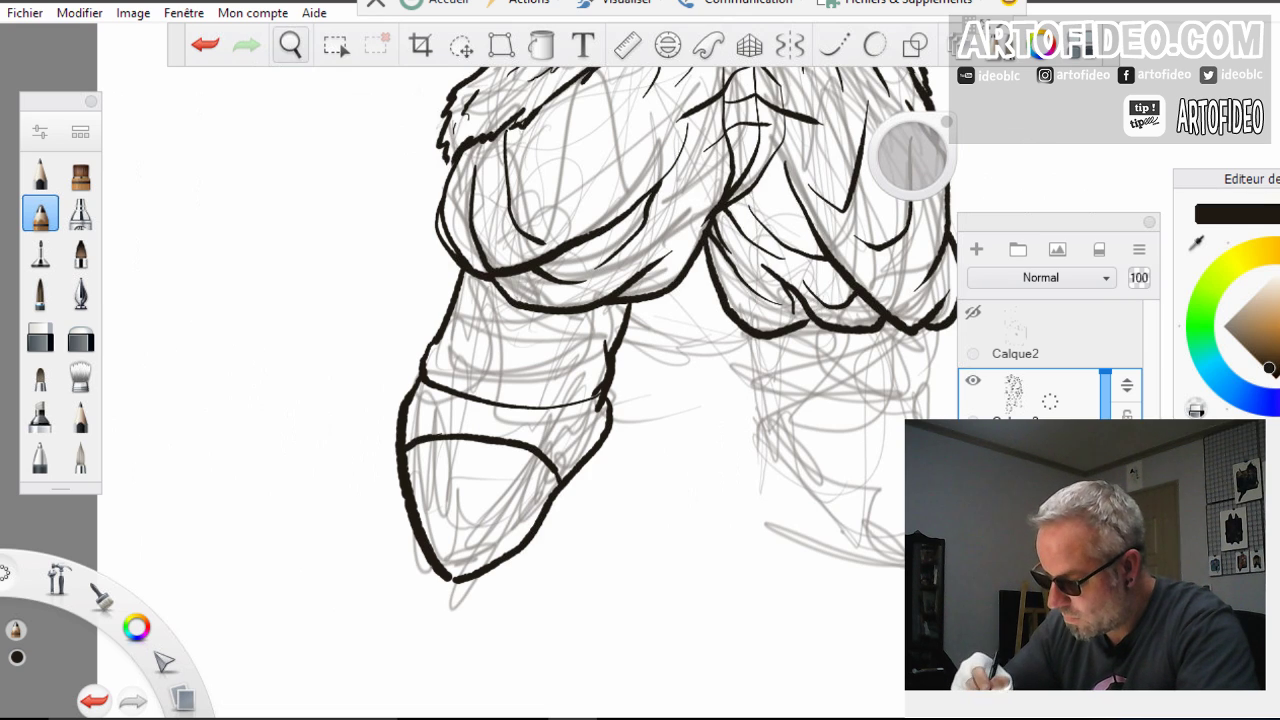
pyautogui.moveTo(462, 420); pyautogui.dragTo(602, 444)
pyautogui.moveTo(602, 446); pyautogui.dragTo(602, 386)
pyautogui.moveTo(640, 413); pyautogui.dragTo(721, 373)
pyautogui.click(728, 301)
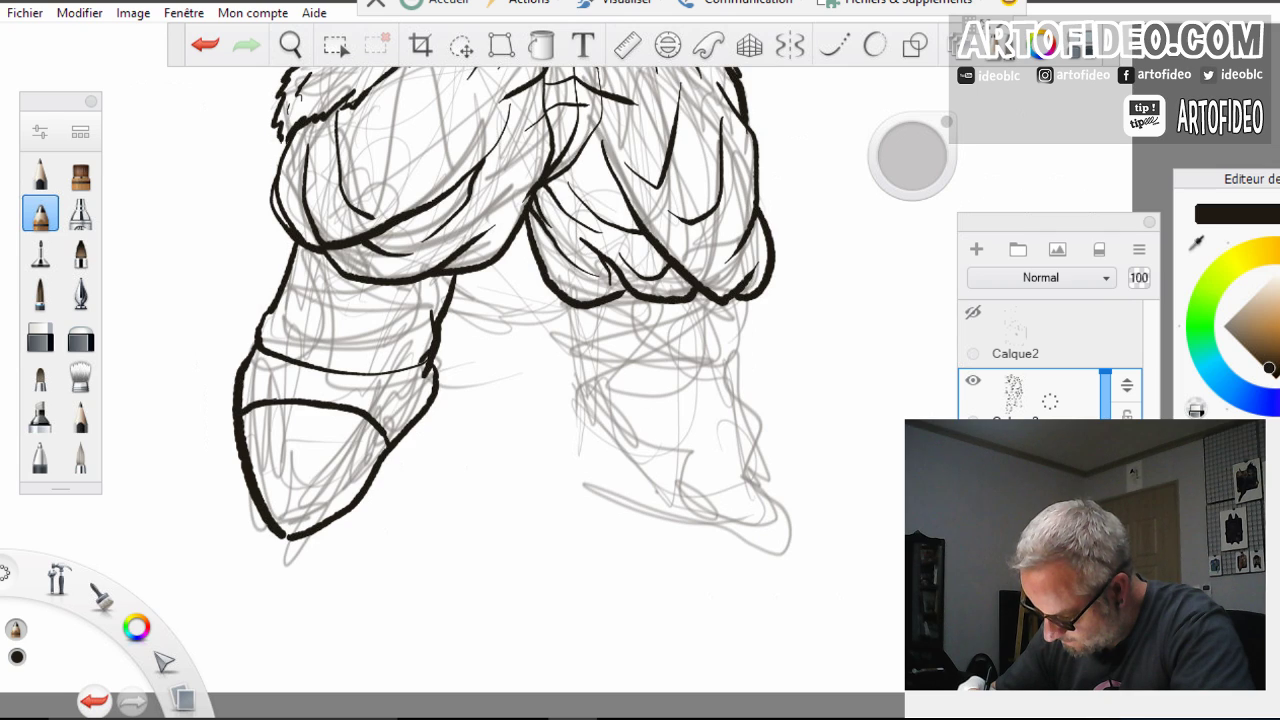
pyautogui.moveTo(568, 305); pyautogui.dragTo(583, 428)
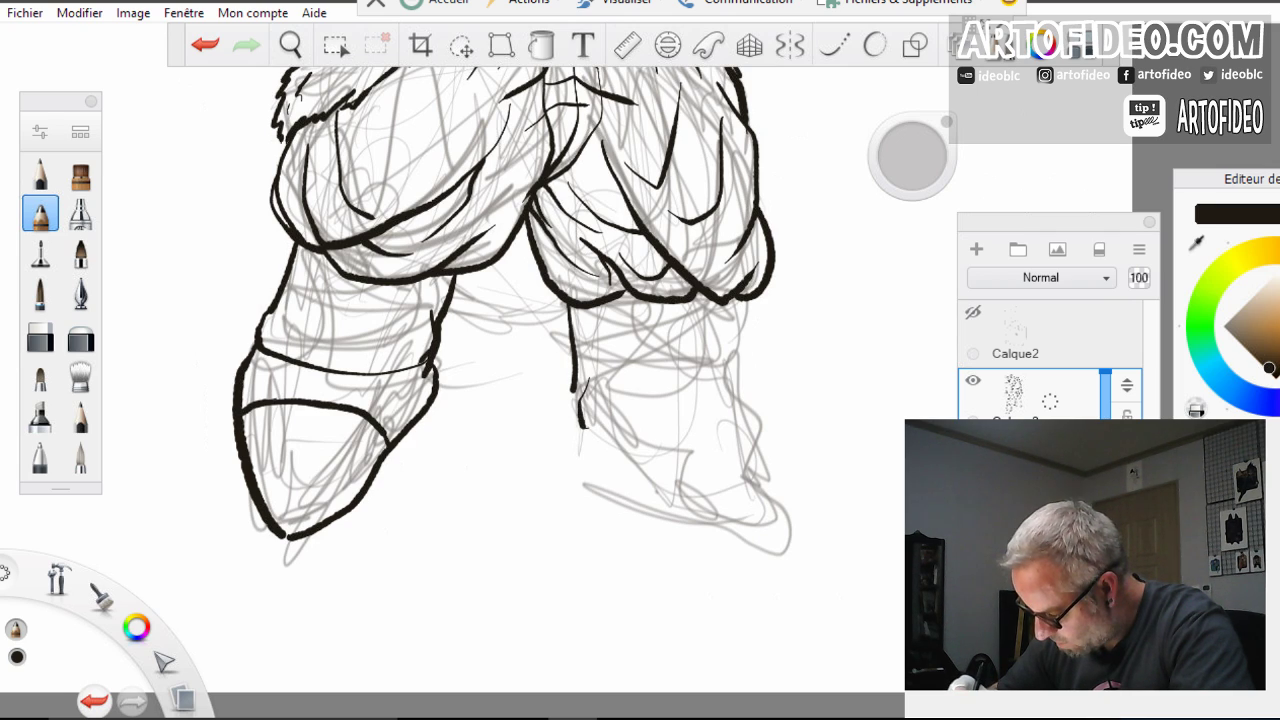
pyautogui.moveTo(738, 302); pyautogui.dragTo(757, 412)
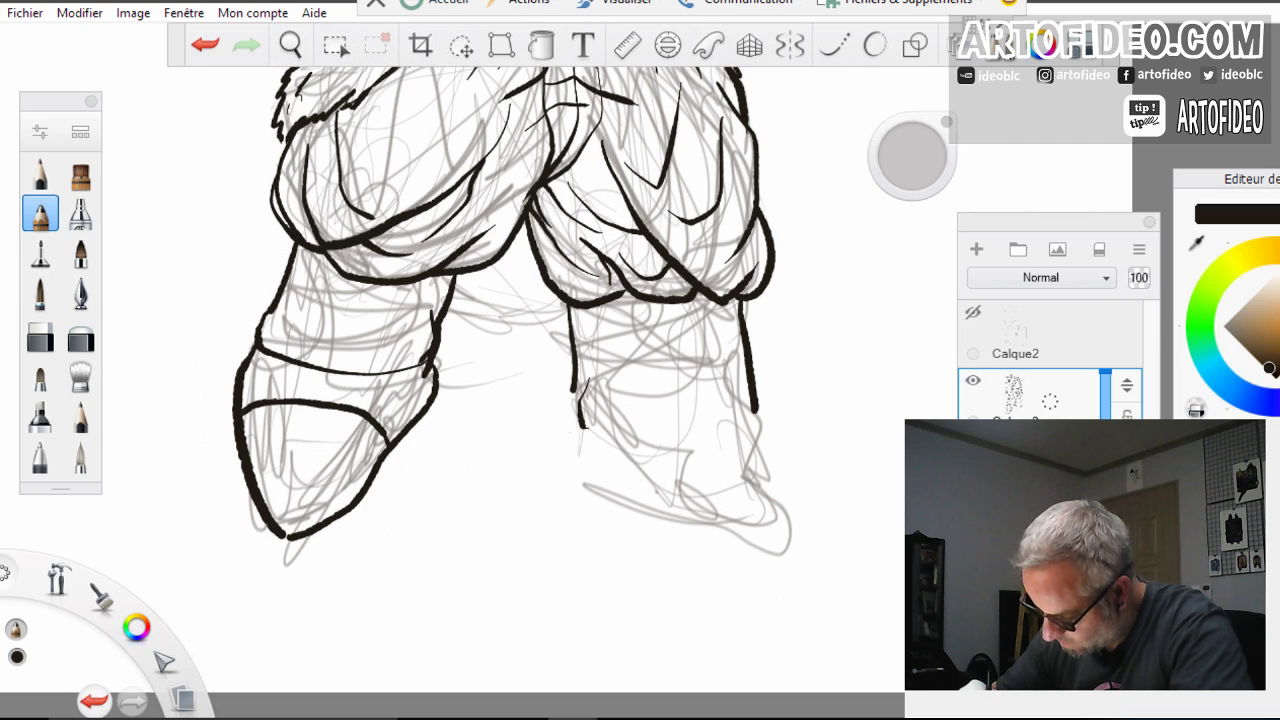
pyautogui.moveTo(572, 388)
pyautogui.mouseDown()
pyautogui.moveTo(546, 446)
pyautogui.moveTo(560, 463)
pyautogui.mouseUp()
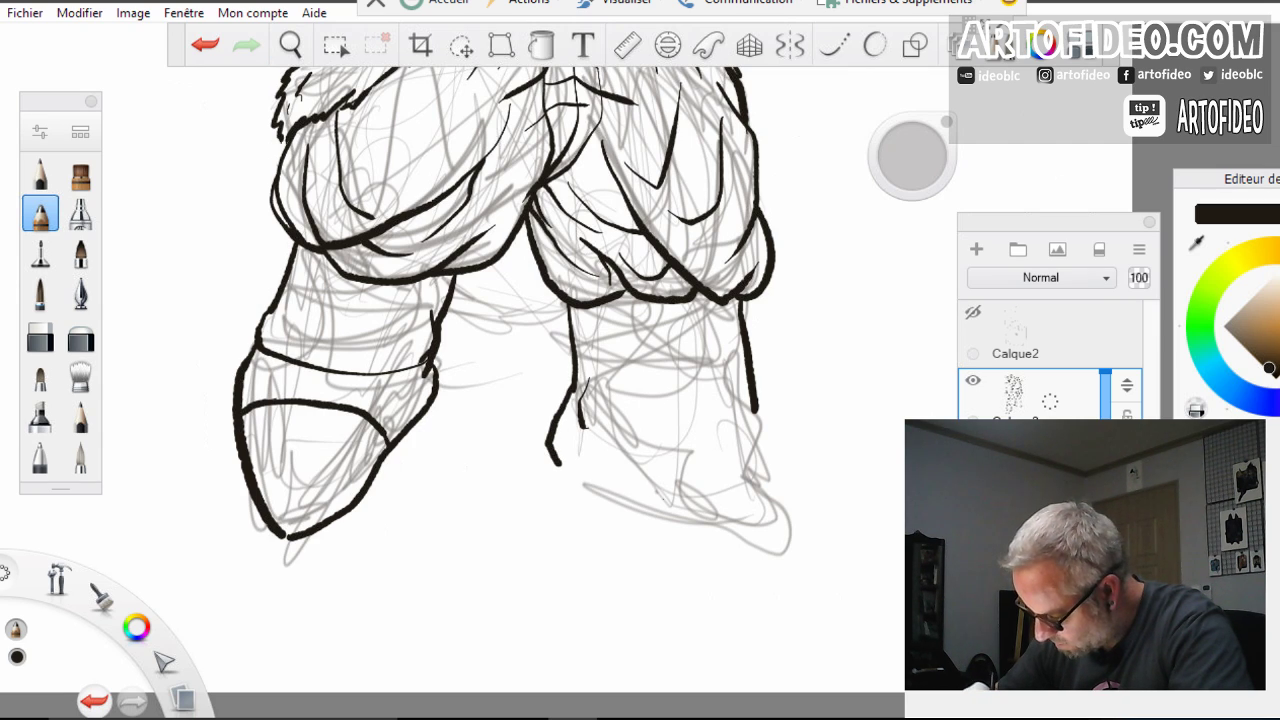
# Replace the far foot's arched toe line with a short diagonal one, and ink the curved ankle line and a sloping sole
pyautogui.moveTo(608, 512)
pyautogui.mouseDown()
pyautogui.moveTo(692, 463)
pyautogui.moveTo(775, 480)
pyautogui.mouseUp()
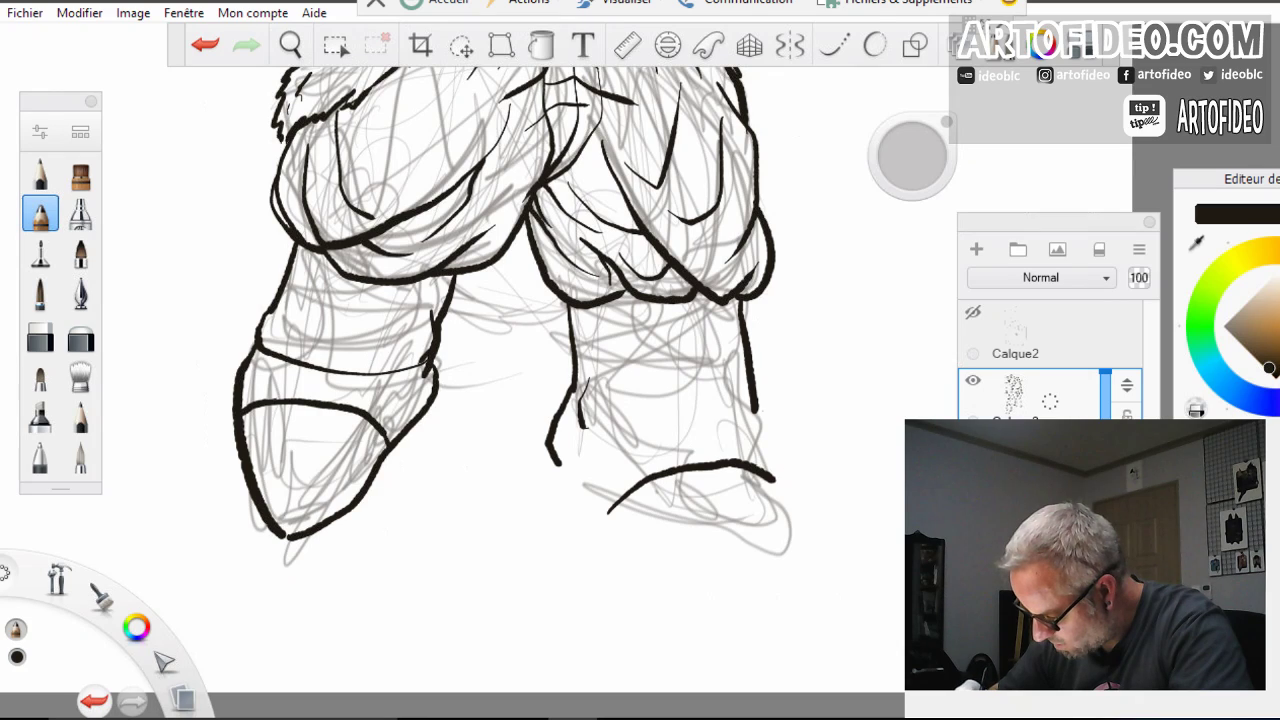
pyautogui.hotkey('ctrl', 'z')
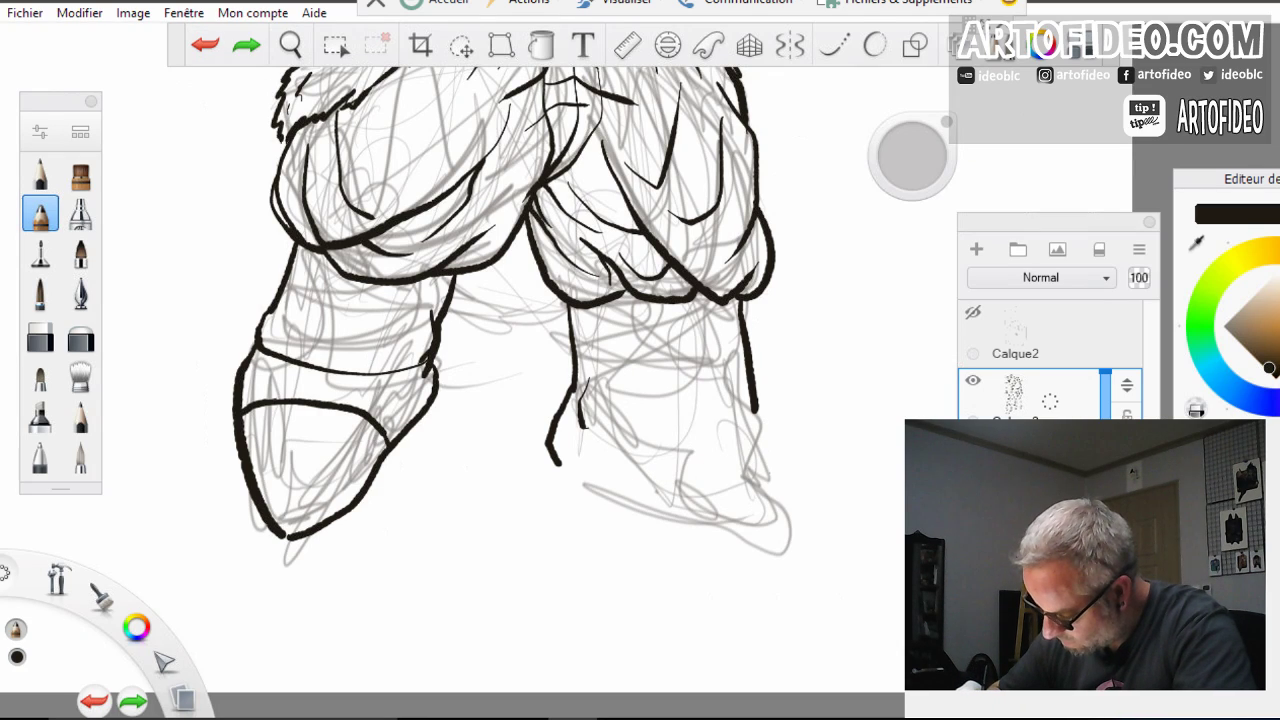
pyautogui.moveTo(770, 472); pyautogui.dragTo(676, 523)
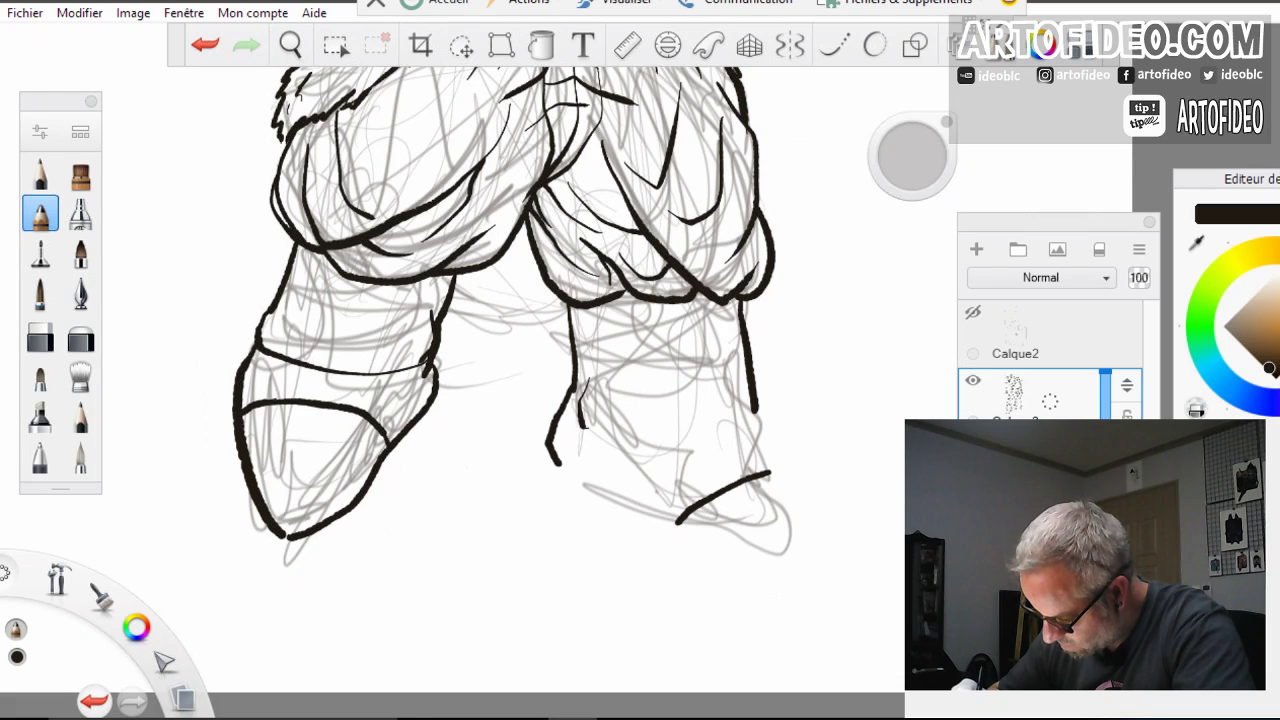
pyautogui.moveTo(754, 420)
pyautogui.mouseDown()
pyautogui.moveTo(677, 453)
pyautogui.moveTo(592, 447)
pyautogui.moveTo(560, 438)
pyautogui.moveTo(560, 415)
pyautogui.moveTo(559, 463)
pyautogui.moveTo(570, 488)
pyautogui.moveTo(772, 578)
pyautogui.mouseUp()
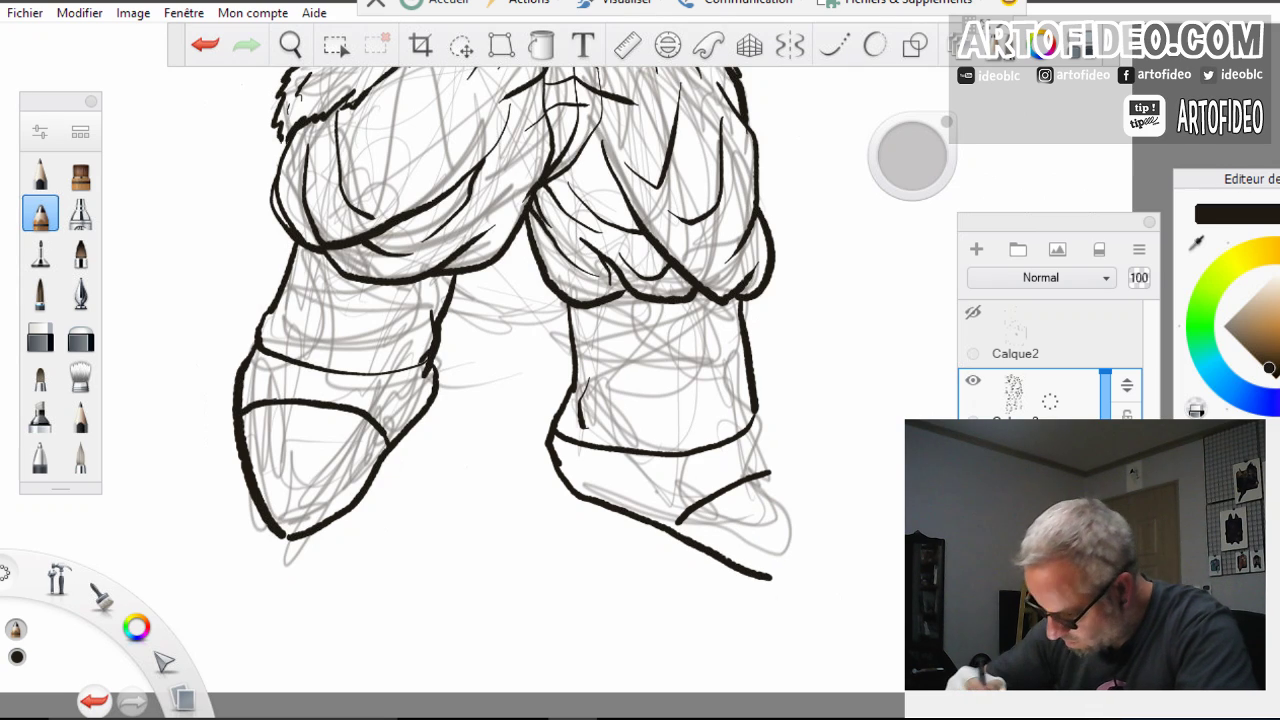
pyautogui.click(205, 44)
pyautogui.moveTo(550, 452)
pyautogui.mouseDown()
pyautogui.moveTo(580, 510)
pyautogui.moveTo(673, 548)
pyautogui.moveTo(754, 613)
pyautogui.moveTo(788, 624)
pyautogui.mouseUp()
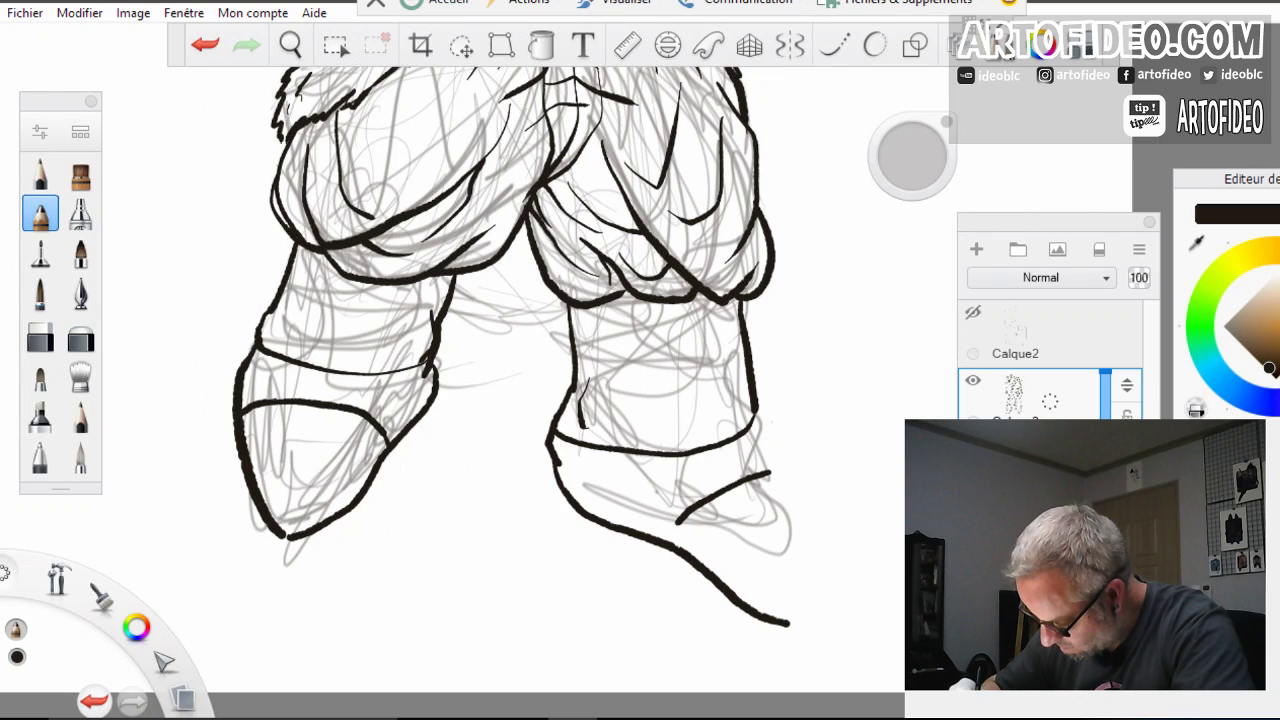
pyautogui.moveTo(754, 412)
pyautogui.mouseDown()
pyautogui.moveTo(802, 502)
pyautogui.moveTo(799, 618)
pyautogui.mouseUp()
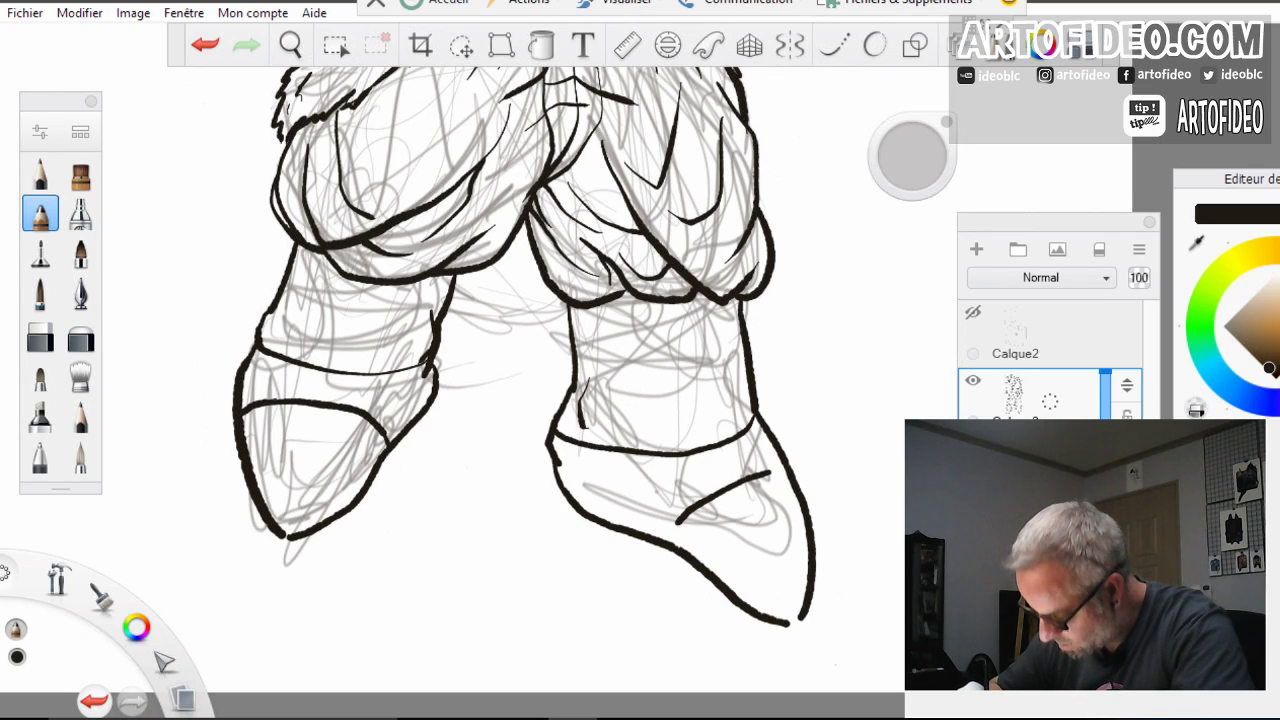
pyautogui.click(205, 44)
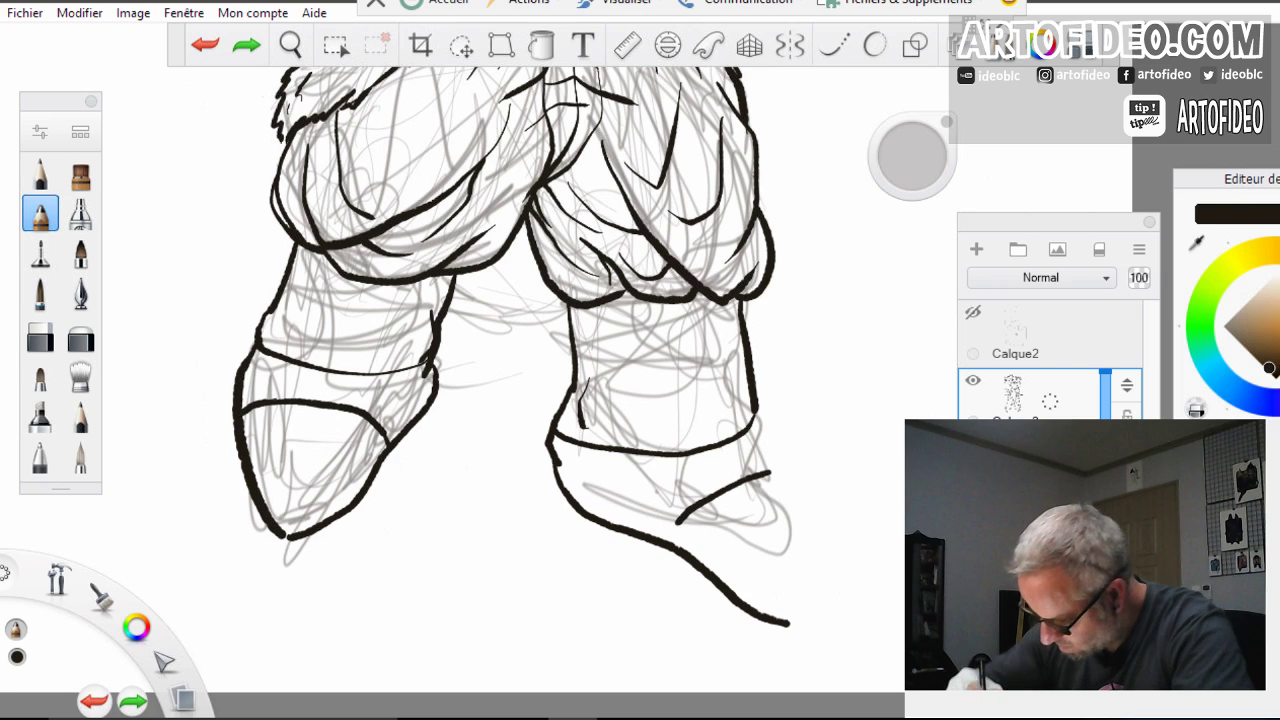
pyautogui.hotkey('ctrl', 'z')
# Ink the far foot's sloping sole and outer edge meeting in a pointed toe, and clean up the overshoot at the tip
pyautogui.moveTo(785, 603)
pyautogui.mouseDown()
pyautogui.moveTo(561, 491)
pyautogui.moveTo(548, 458)
pyautogui.mouseUp()
pyautogui.moveTo(752, 413)
pyautogui.mouseDown()
pyautogui.moveTo(800, 515)
pyautogui.moveTo(808, 592)
pyautogui.moveTo(796, 606)
pyautogui.mouseUp()
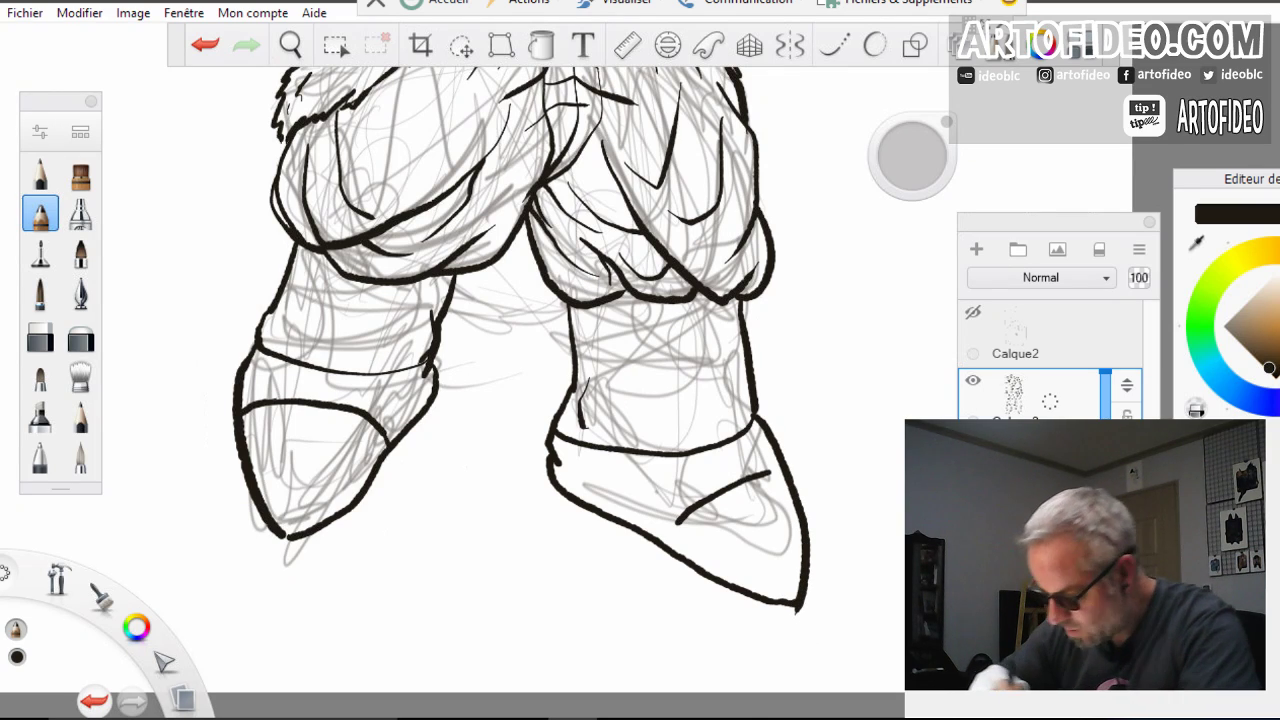
pyautogui.press('e')
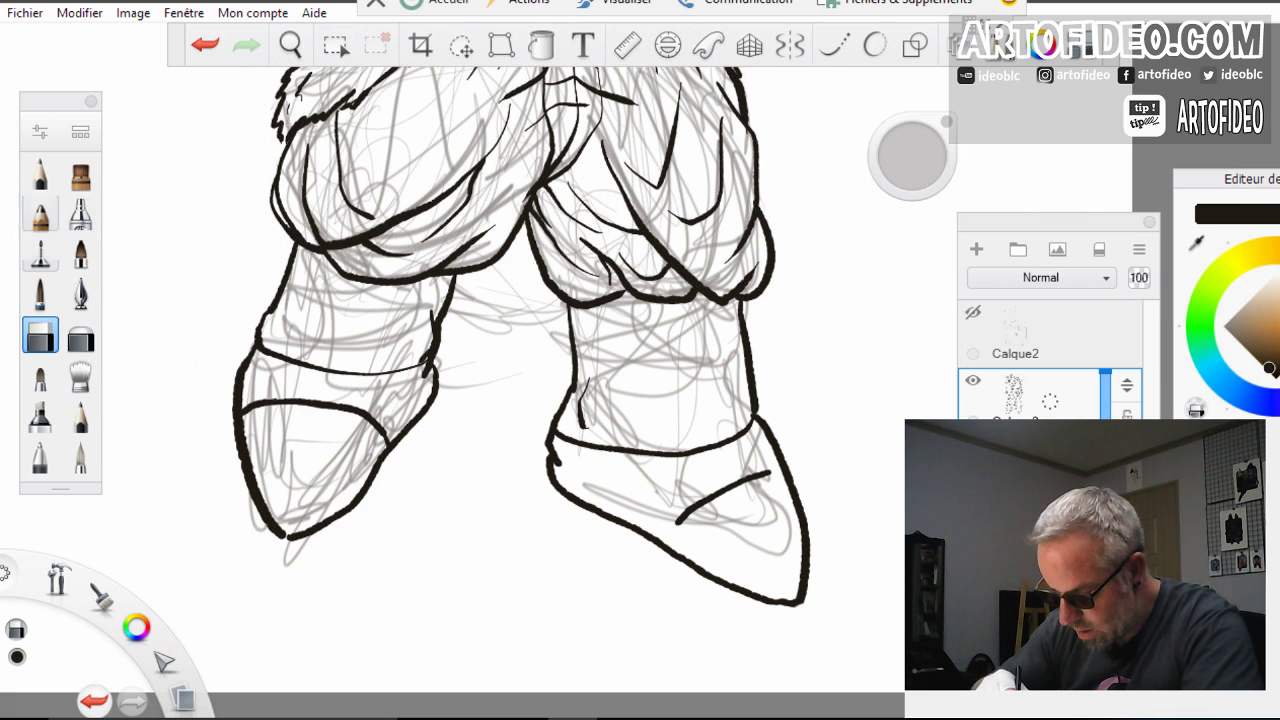
pyautogui.click(40, 213)
pyautogui.click(290, 44)
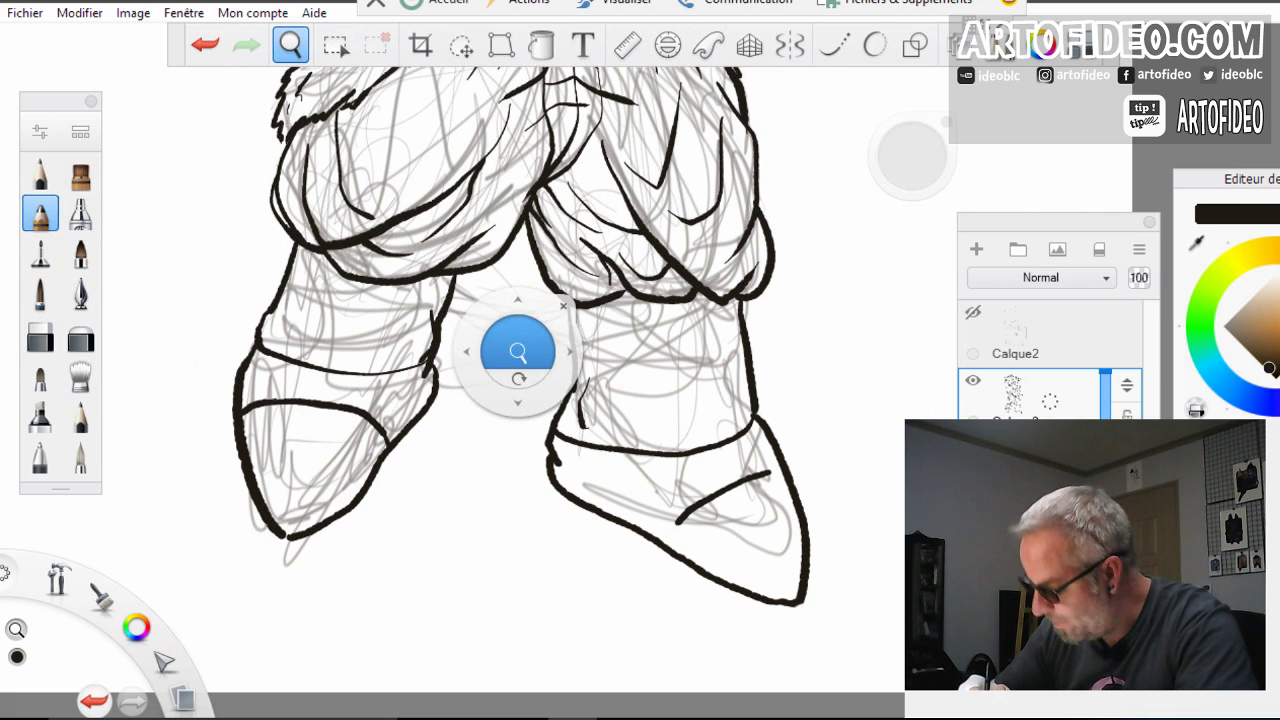
pyautogui.moveTo(516, 347); pyautogui.dragTo(465, 440)
pyautogui.moveTo(516, 400); pyautogui.dragTo(516, 445)
pyautogui.moveTo(541, 530); pyautogui.dragTo(503, 652)
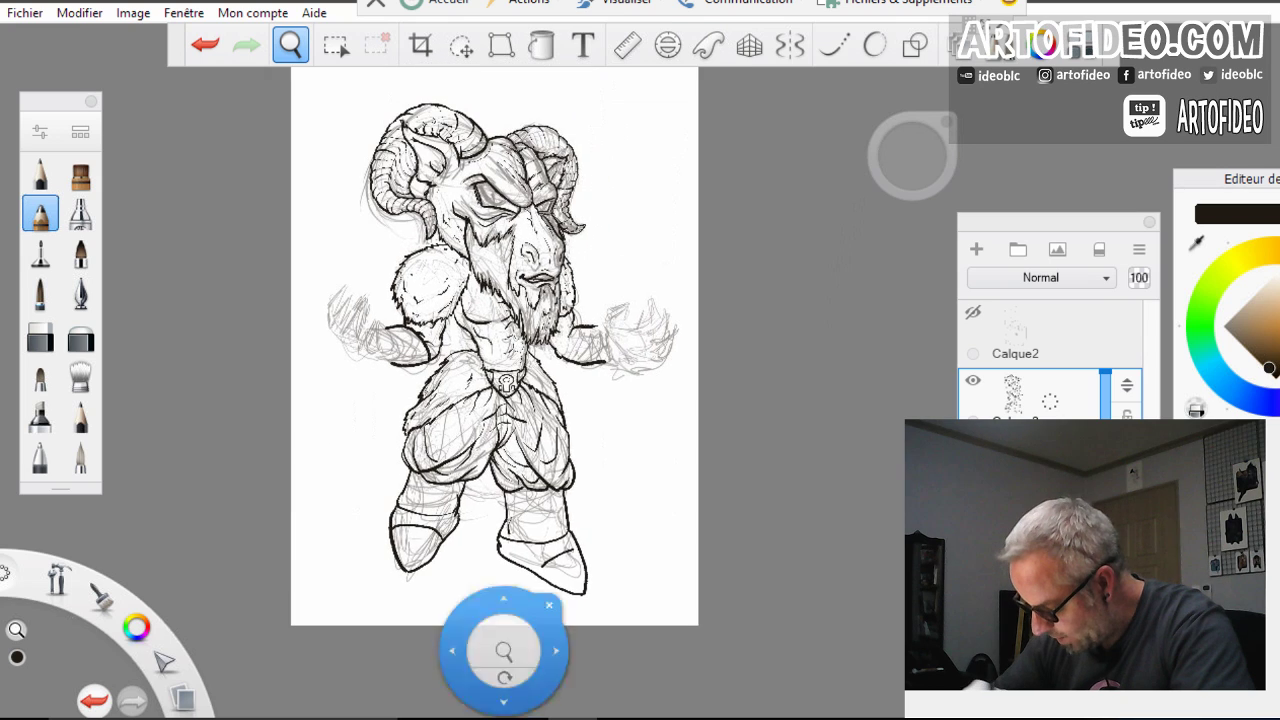
# Undo the far foot's outline, toe line and ankle line, back to the inner side of the far lower leg
pyautogui.moveTo(632, 583); pyautogui.dragTo(672, 518)
pyautogui.moveTo(532, 501); pyautogui.dragTo(740, 455)
pyautogui.moveTo(697, 503); pyautogui.dragTo(701, 497)
pyautogui.scroll(2, 740, 429)
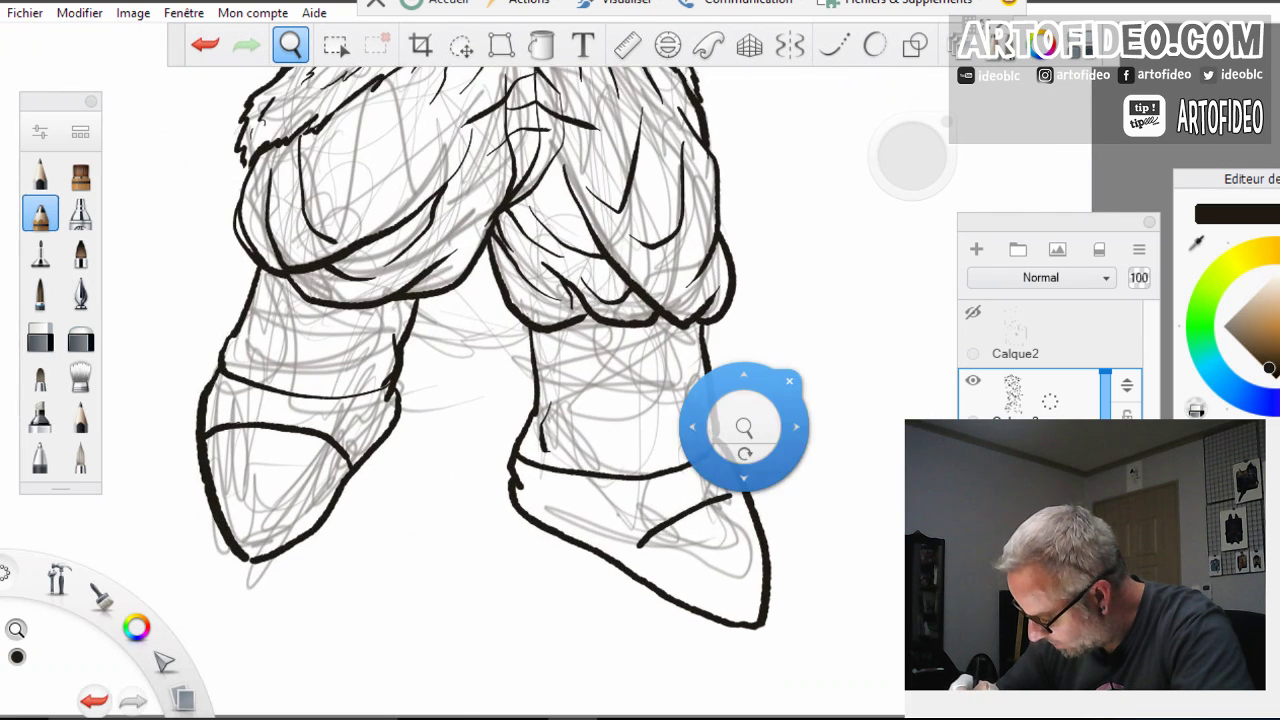
pyautogui.hotkey('ctrl', 'z')
pyautogui.hotkey('ctrl', 'z')
pyautogui.hotkey('ctrl', 'z')
pyautogui.hotkey('ctrl', 'z')
pyautogui.hotkey('ctrl', 'z')
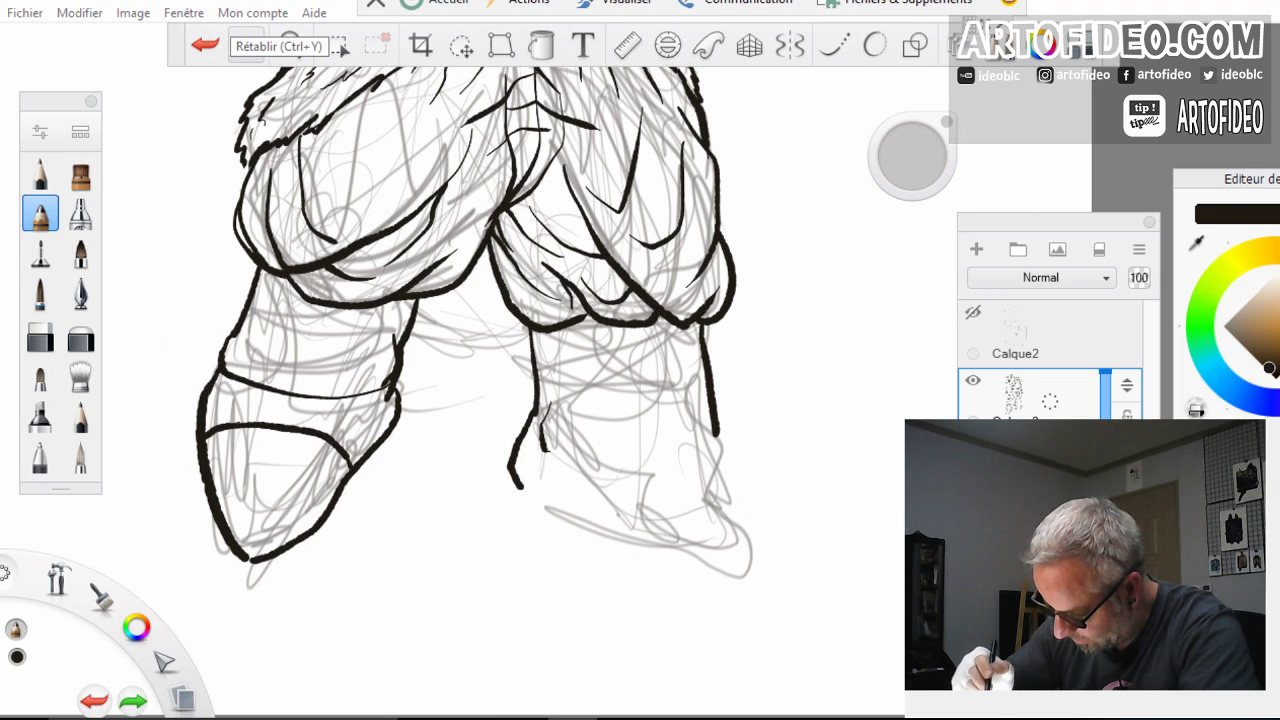
pyautogui.hotkey('ctrl', 'z')
pyautogui.hotkey('ctrl', 'z')
pyautogui.hotkey('ctrl', 'z')
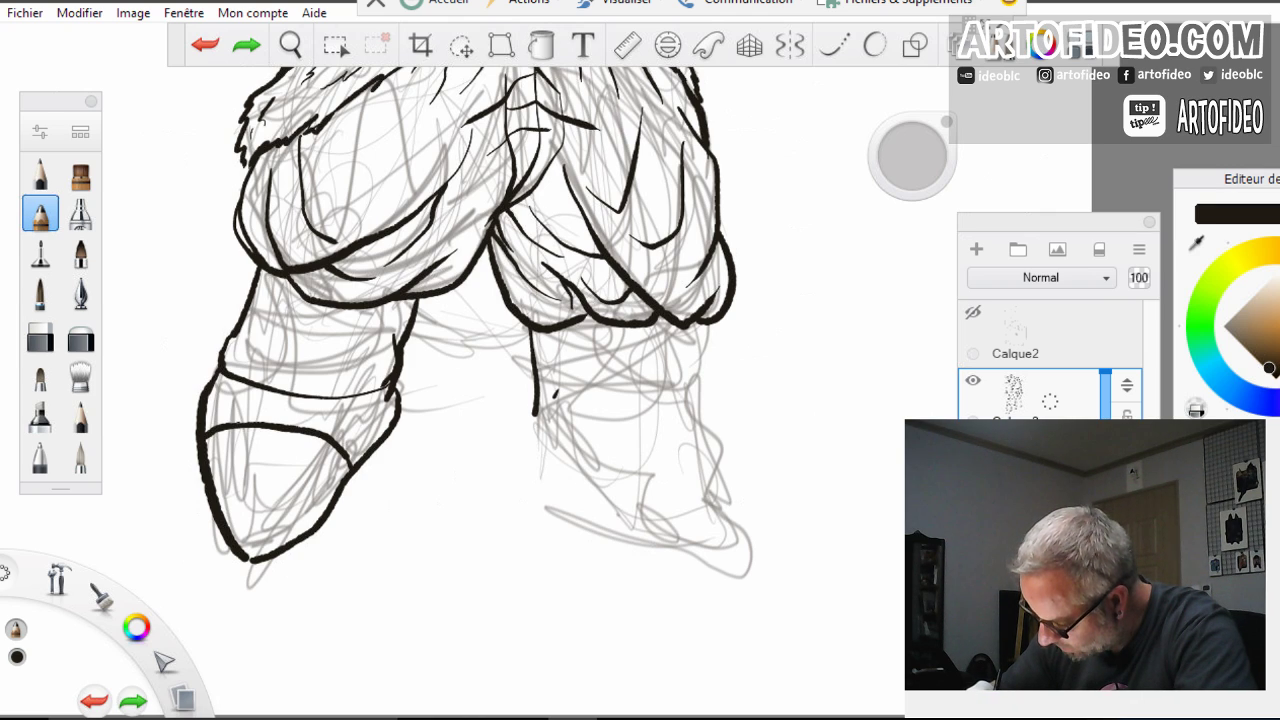
# Ink a short inner contour at the far ankle, the outer side of the far lower leg and the curved ankle line
pyautogui.moveTo(552, 397); pyautogui.dragTo(545, 432)
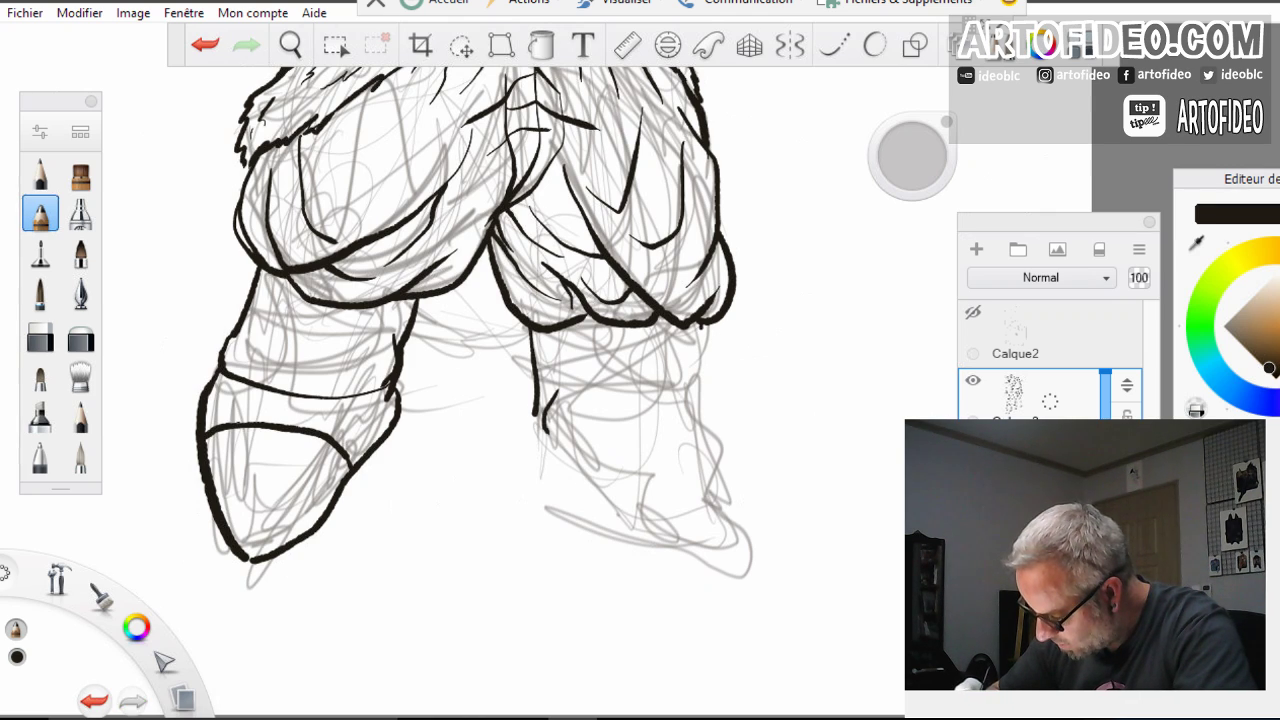
pyautogui.moveTo(699, 330); pyautogui.dragTo(709, 394)
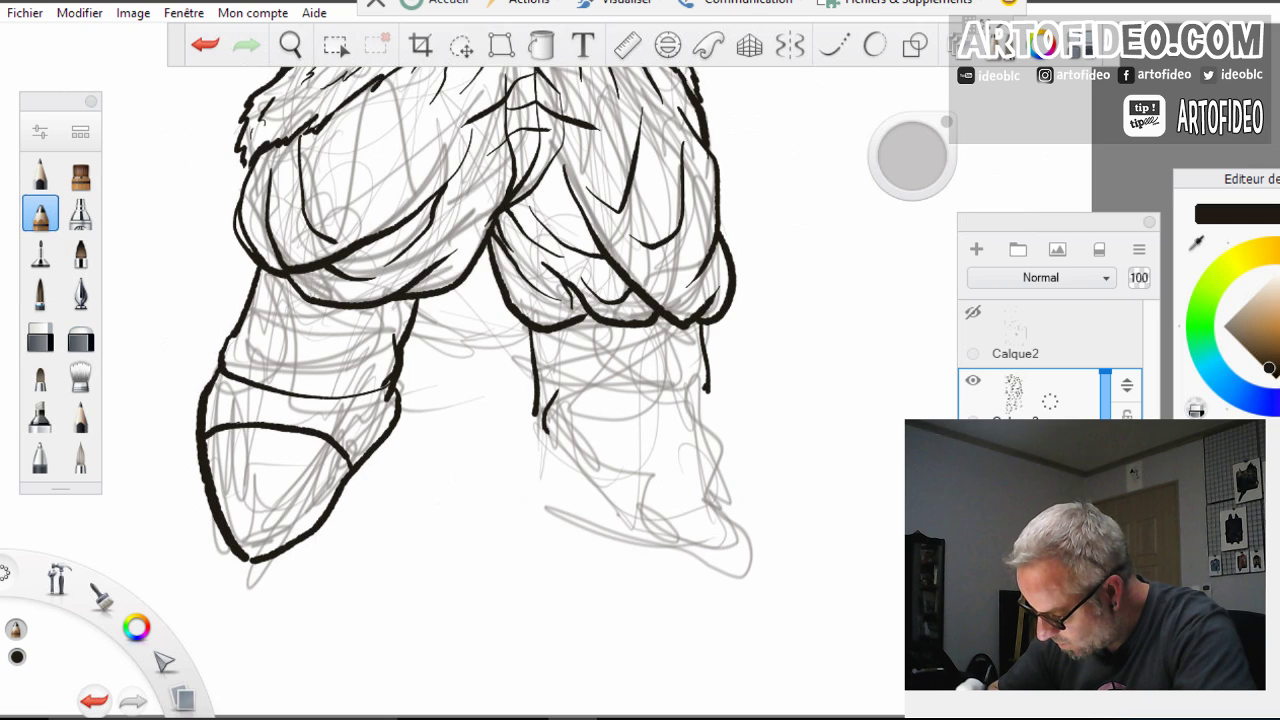
pyautogui.moveTo(700, 326)
pyautogui.mouseDown()
pyautogui.moveTo(696, 402)
pyautogui.moveTo(570, 436)
pyautogui.moveTo(530, 418)
pyautogui.mouseUp()
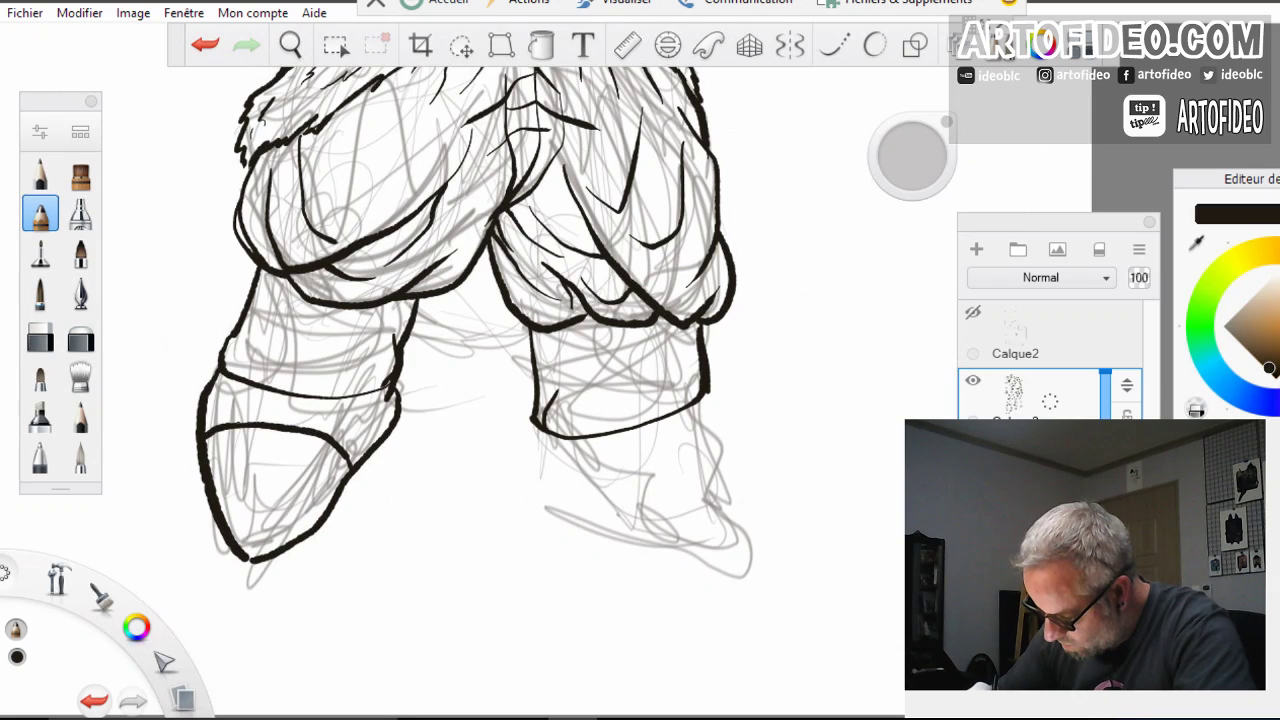
# Ink the far foot's sloping sole and outer edge, replacing the first outer edge with a tighter one that meets the sole at the toe
pyautogui.moveTo(530, 418)
pyautogui.mouseDown()
pyautogui.moveTo(550, 490)
pyautogui.moveTo(645, 568)
pyautogui.moveTo(728, 604)
pyautogui.mouseUp()
pyautogui.moveTo(710, 382)
pyautogui.mouseDown()
pyautogui.moveTo(774, 500)
pyautogui.moveTo(774, 602)
pyautogui.mouseUp()
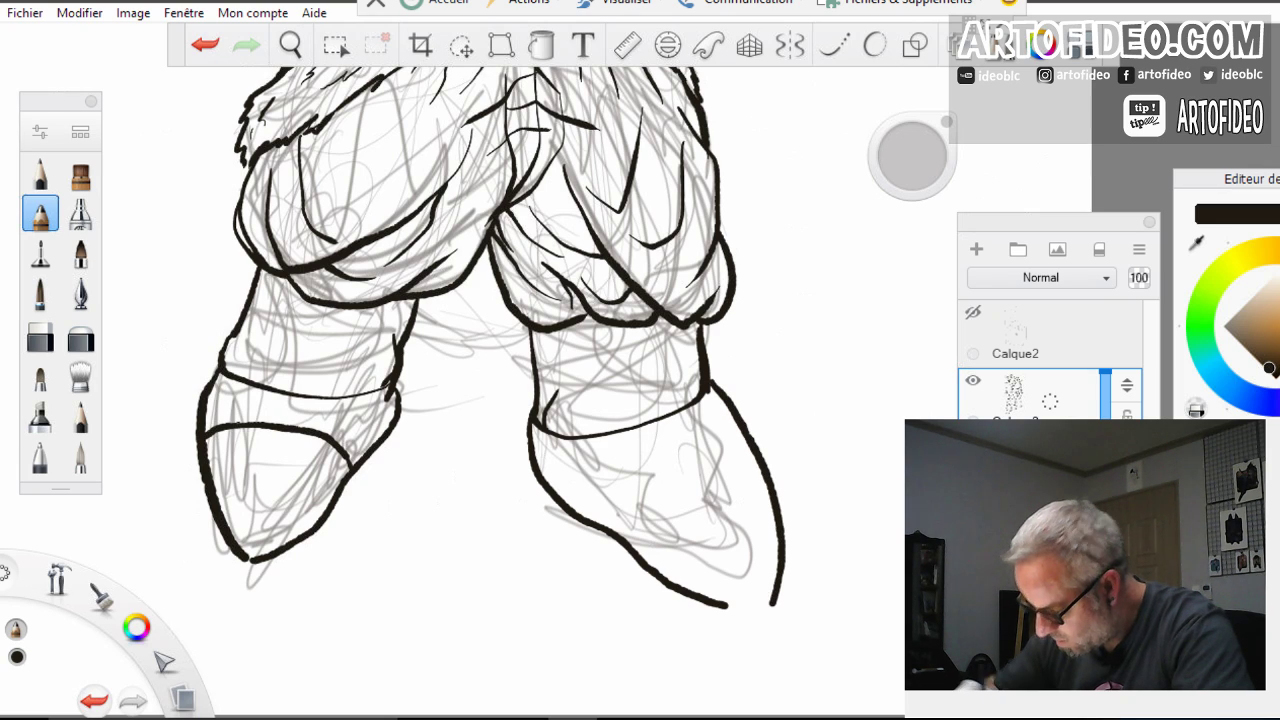
pyautogui.click(205, 45)
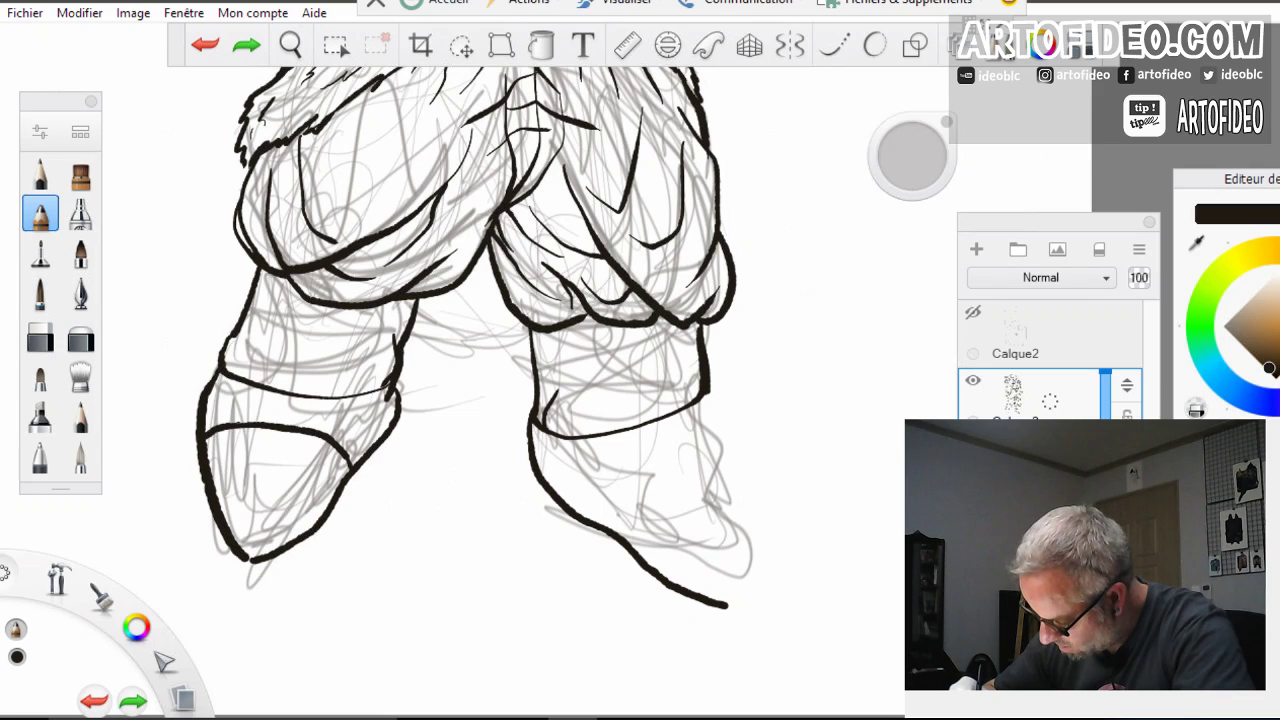
pyautogui.moveTo(706, 394)
pyautogui.mouseDown()
pyautogui.moveTo(744, 484)
pyautogui.moveTo(755, 552)
pyautogui.moveTo(743, 602)
pyautogui.mouseUp()
# Ink a short crease on the tip of each foot and an arched toe line across the far foot
pyautogui.moveTo(700, 510); pyautogui.dragTo(731, 572)
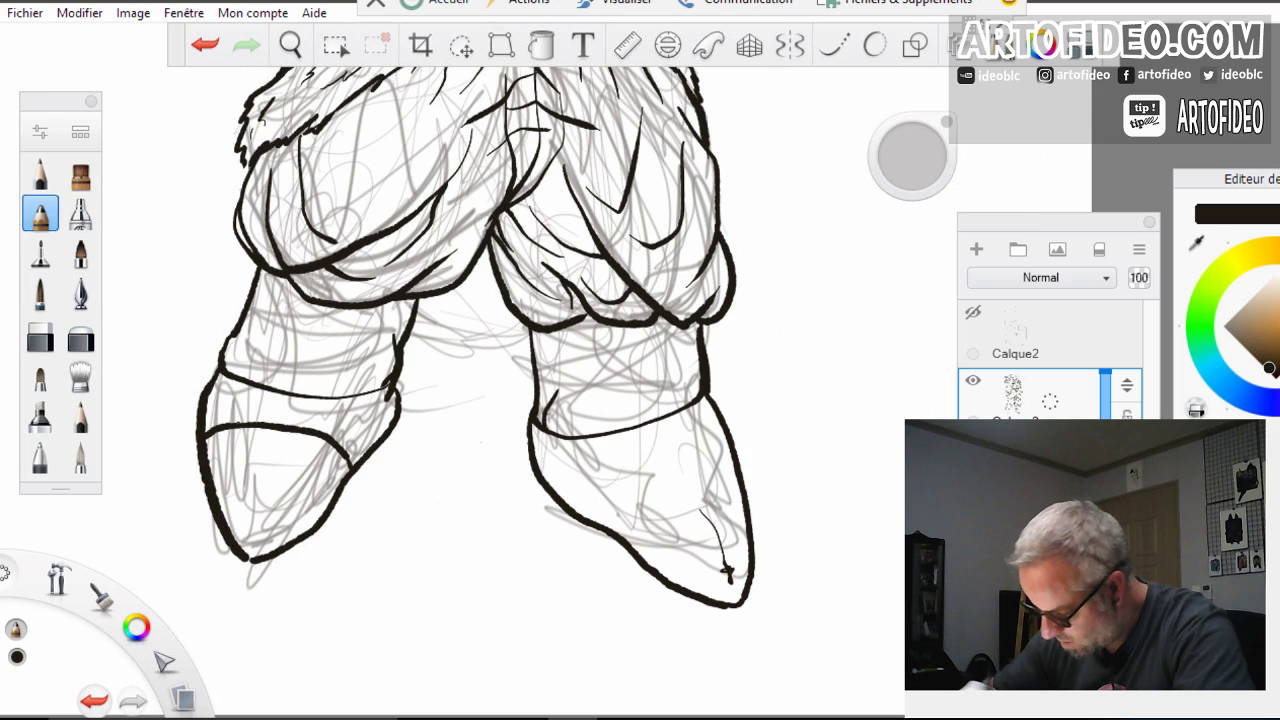
pyautogui.moveTo(248, 490)
pyautogui.mouseDown()
pyautogui.moveTo(252, 530)
pyautogui.moveTo(250, 503)
pyautogui.mouseUp()
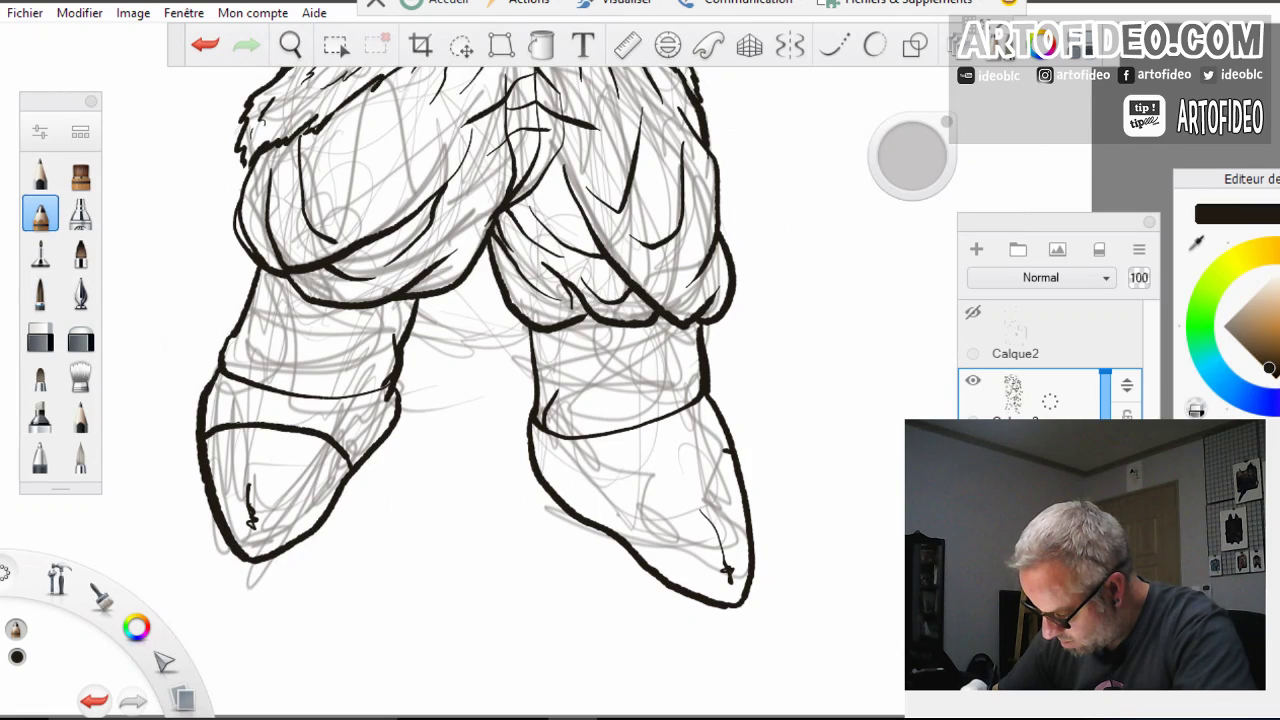
pyautogui.moveTo(728, 449)
pyautogui.mouseDown()
pyautogui.moveTo(662, 462)
pyautogui.moveTo(584, 516)
pyautogui.mouseUp()
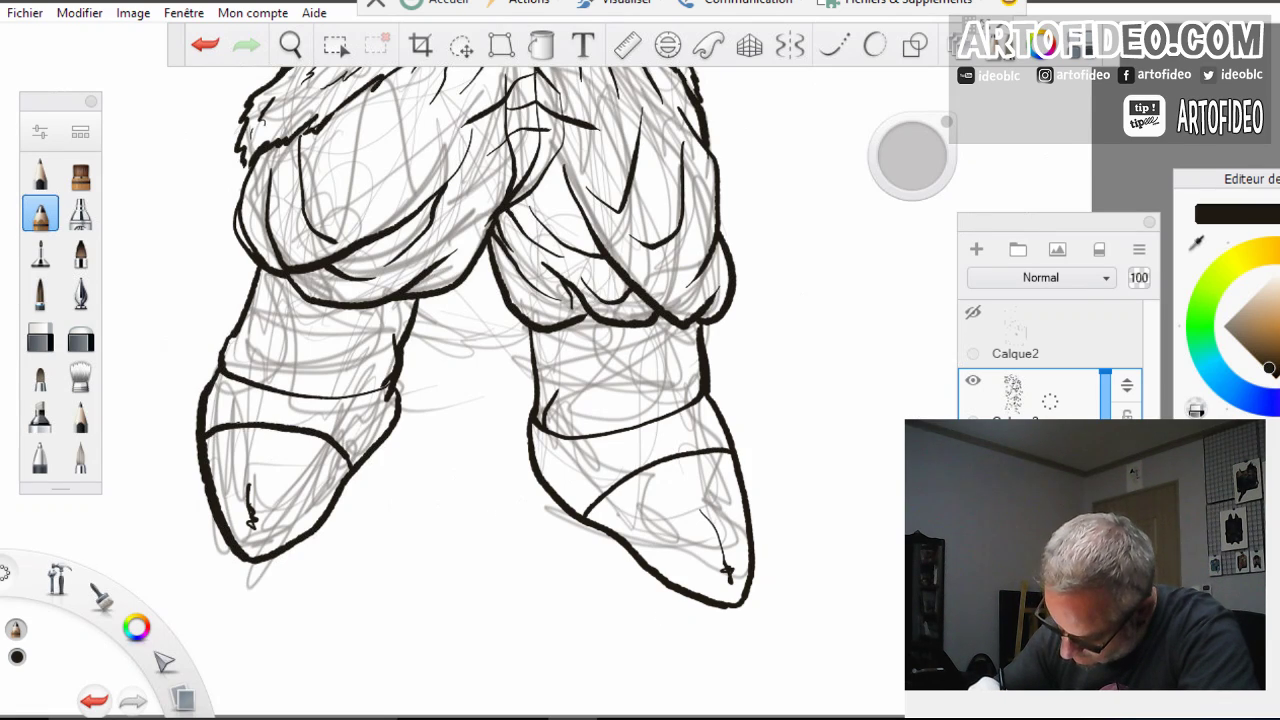
# Ink curved, overlapping wrap lines across both lower legs between the trouser hems and the ankles
pyautogui.moveTo(232, 341)
pyautogui.mouseDown()
pyautogui.moveTo(312, 400)
pyautogui.moveTo(394, 360)
pyautogui.moveTo(286, 372)
pyautogui.moveTo(244, 354)
pyautogui.moveTo(384, 361)
pyautogui.moveTo(250, 304)
pyautogui.moveTo(370, 320)
pyautogui.moveTo(412, 304)
pyautogui.mouseUp()
pyautogui.moveTo(305, 301); pyautogui.dragTo(260, 280)
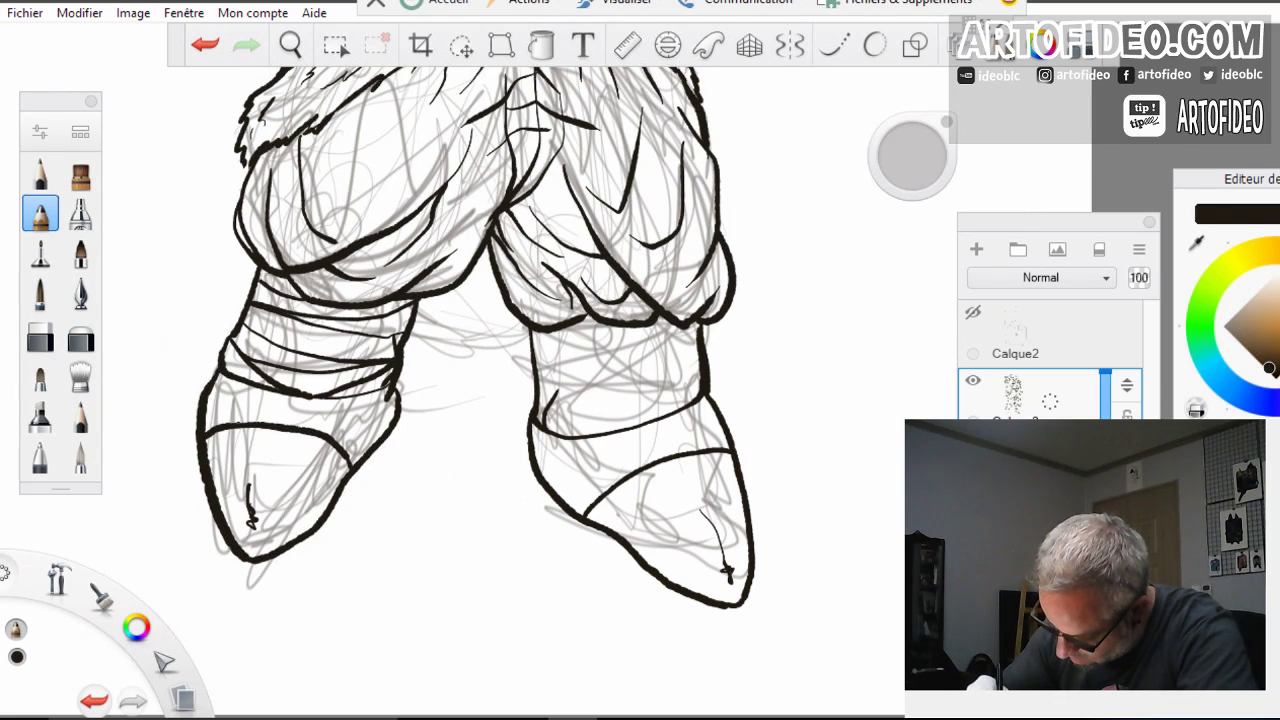
pyautogui.moveTo(532, 343); pyautogui.dragTo(609, 326)
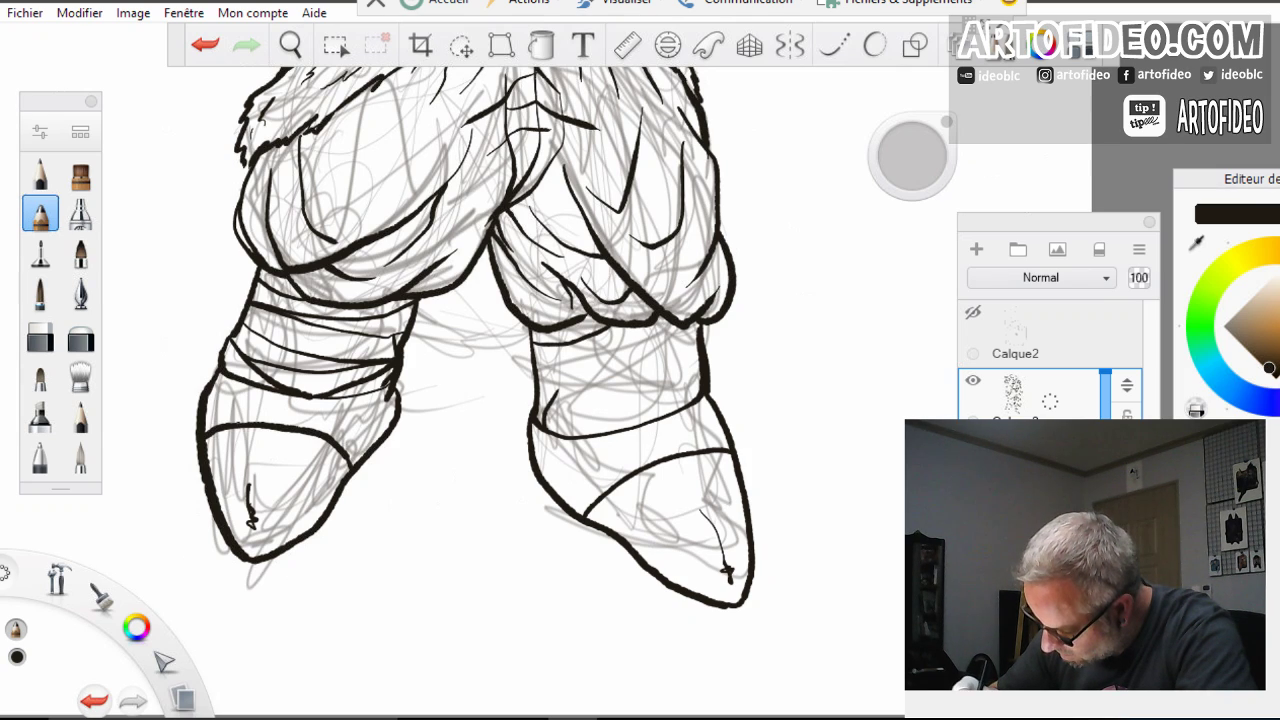
pyautogui.moveTo(690, 326)
pyautogui.mouseDown()
pyautogui.moveTo(580, 342)
pyautogui.moveTo(628, 362)
pyautogui.moveTo(696, 330)
pyautogui.mouseUp()
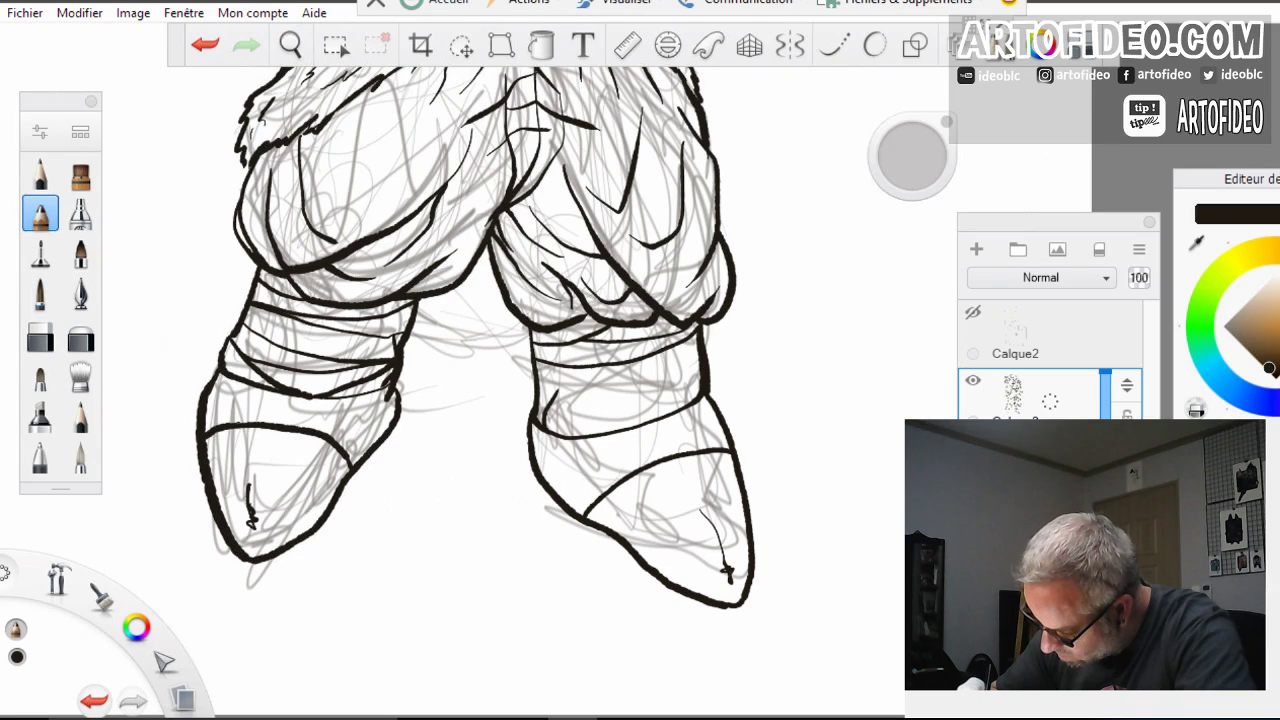
pyautogui.moveTo(594, 378)
pyautogui.mouseDown()
pyautogui.moveTo(700, 370)
pyautogui.moveTo(542, 392)
pyautogui.moveTo(634, 404)
pyautogui.moveTo(700, 380)
pyautogui.mouseUp()
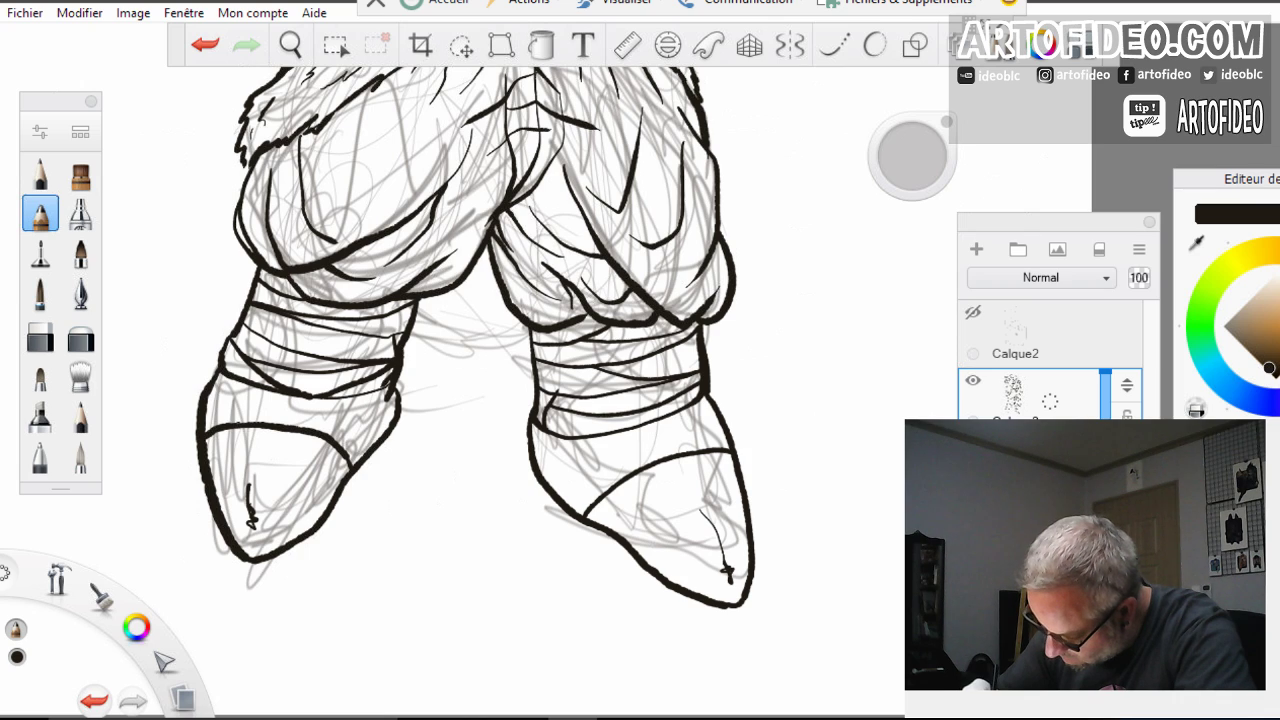
pyautogui.moveTo(560, 437); pyautogui.dragTo(700, 386)
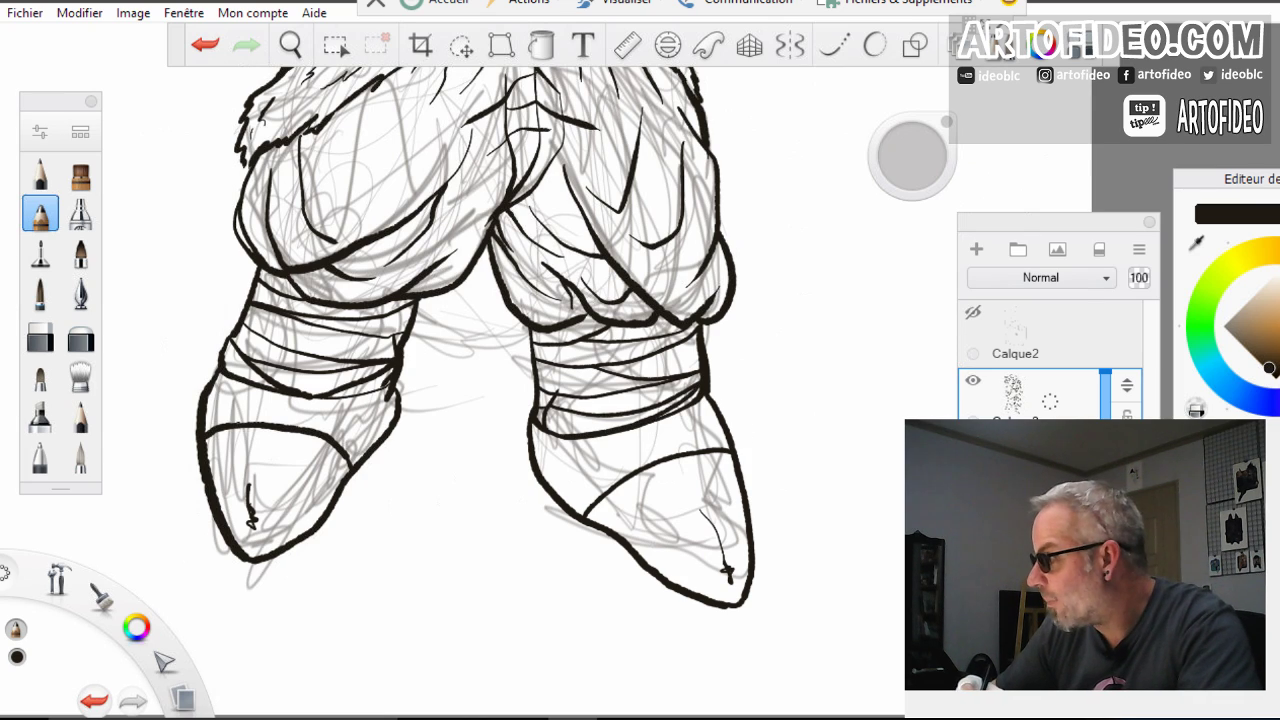
# Ink curved, overlapping wrap lines across the far forearm between the elbow and the wrist
pyautogui.press('space')
pyautogui.moveTo(515, 429); pyautogui.dragTo(428, 492)
pyautogui.moveTo(538, 226); pyautogui.dragTo(534, 316)
pyautogui.moveTo(652, 338); pyautogui.dragTo(600, 376)
pyautogui.moveTo(566, 318); pyautogui.dragTo(585, 463)
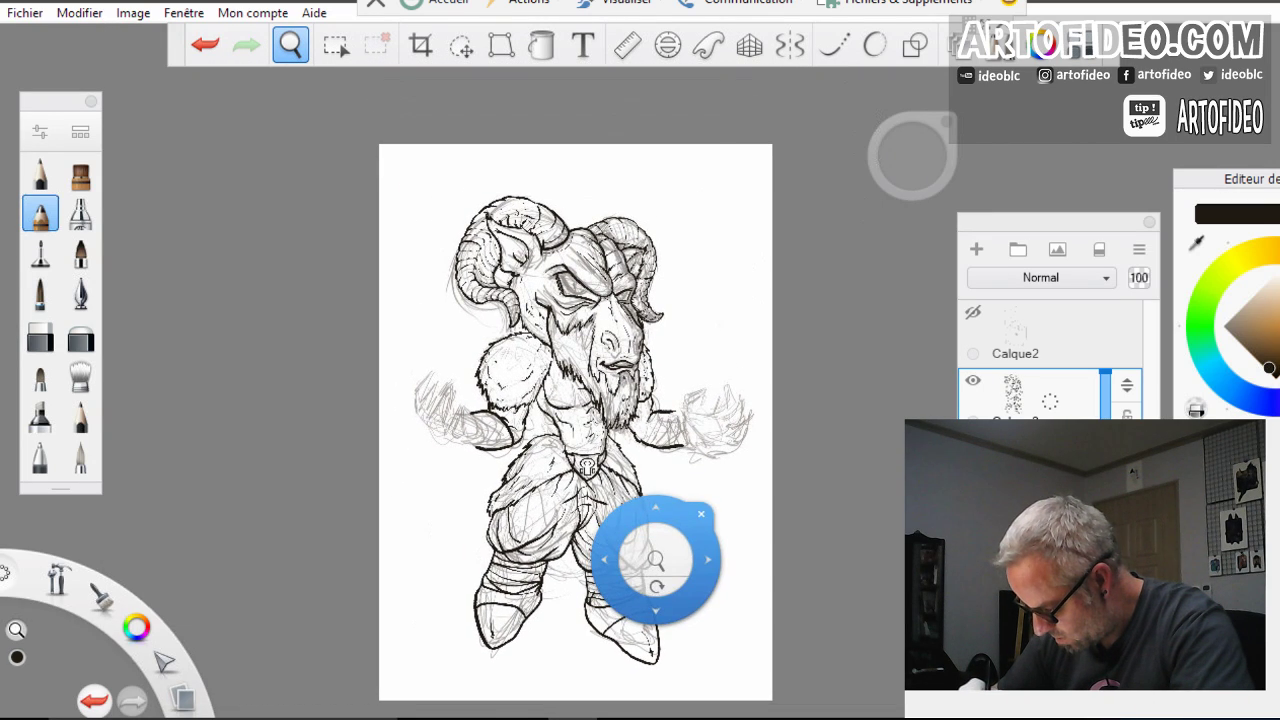
pyautogui.press('space')
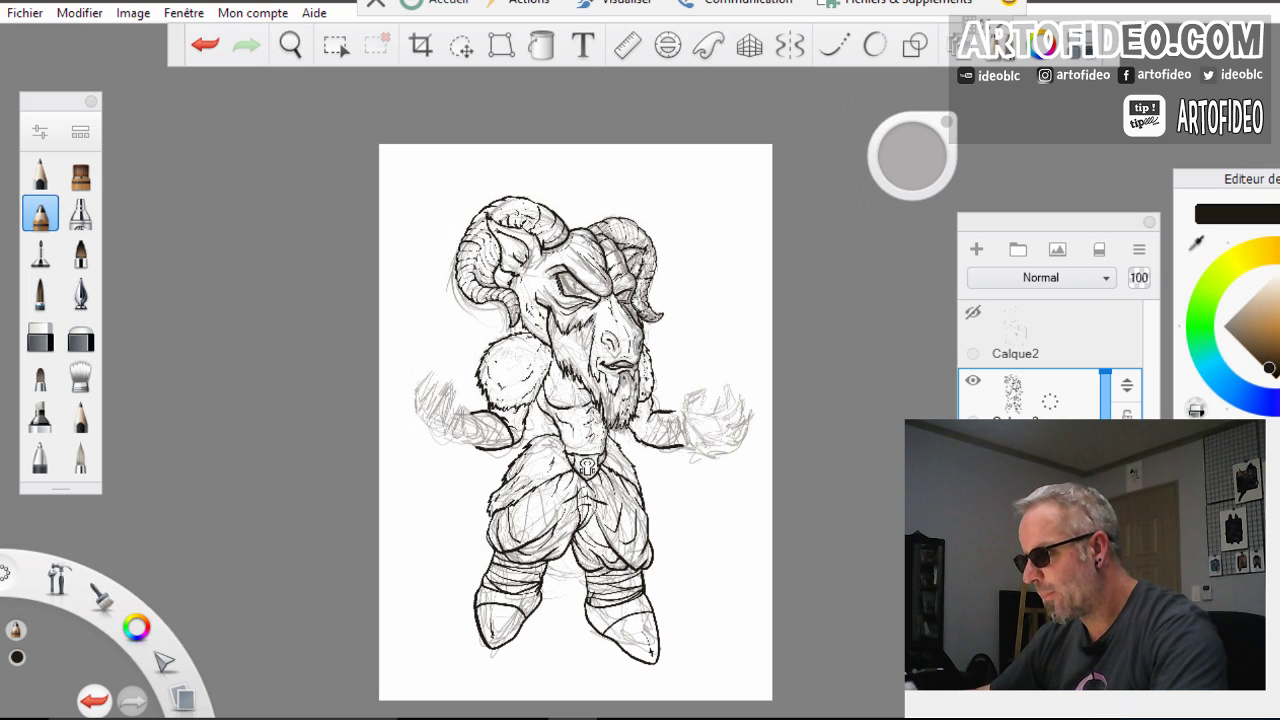
pyautogui.press('space')
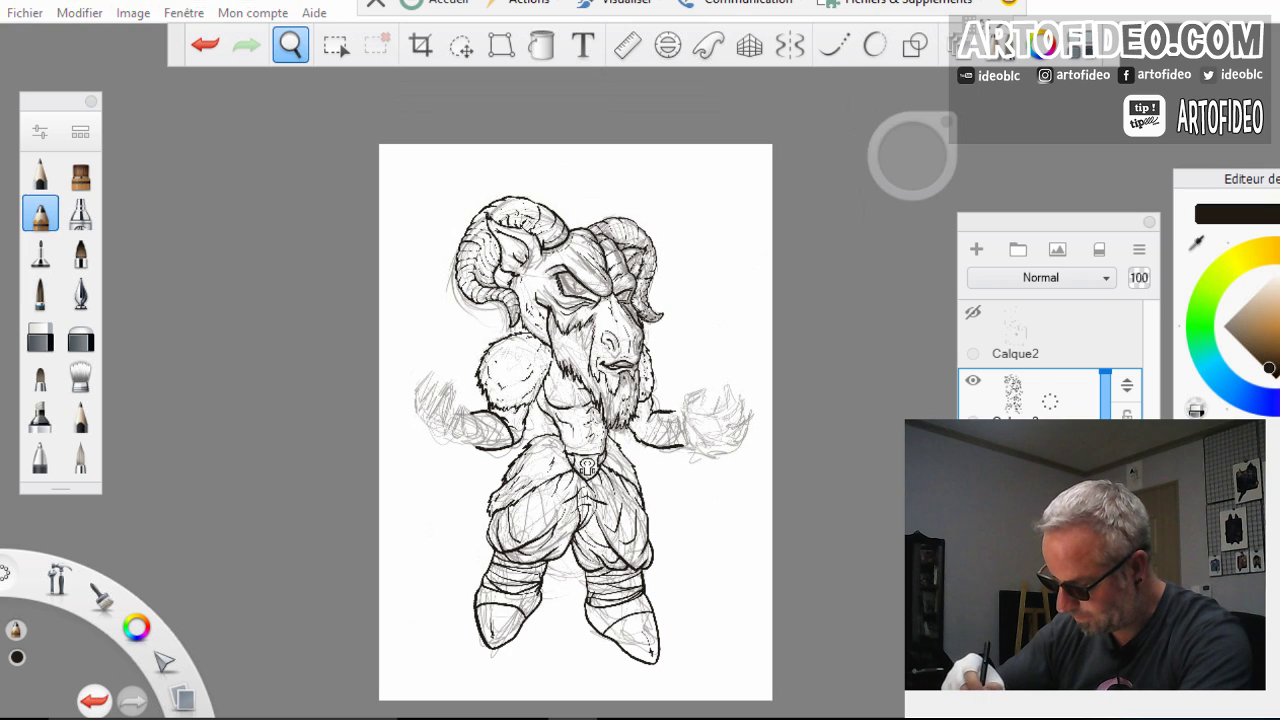
pyautogui.moveTo(530, 487); pyautogui.dragTo(727, 306)
pyautogui.moveTo(950, 394)
pyautogui.mouseDown()
pyautogui.moveTo(814, 424)
pyautogui.moveTo(530, 436)
pyautogui.mouseUp()
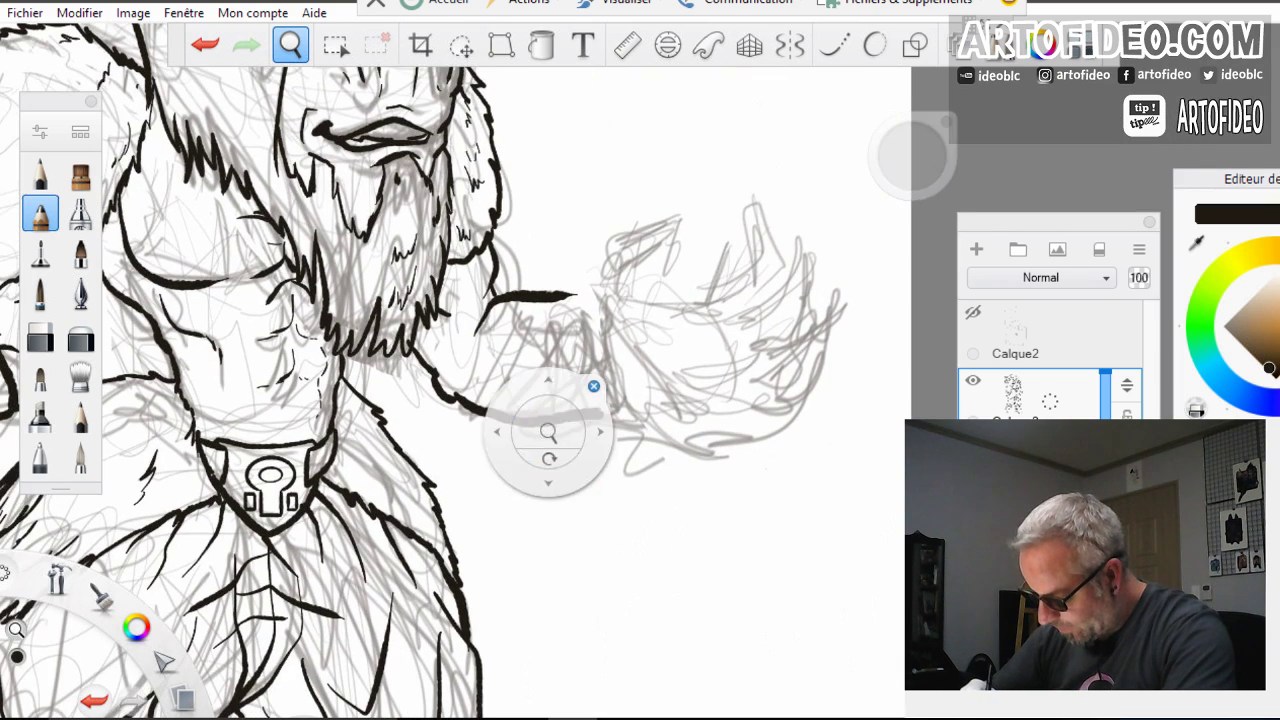
pyautogui.press('space')
pyautogui.moveTo(515, 298)
pyautogui.mouseDown()
pyautogui.moveTo(478, 366)
pyautogui.moveTo(490, 408)
pyautogui.moveTo(496, 316)
pyautogui.moveTo(526, 416)
pyautogui.moveTo(550, 302)
pyautogui.moveTo(548, 414)
pyautogui.mouseUp()
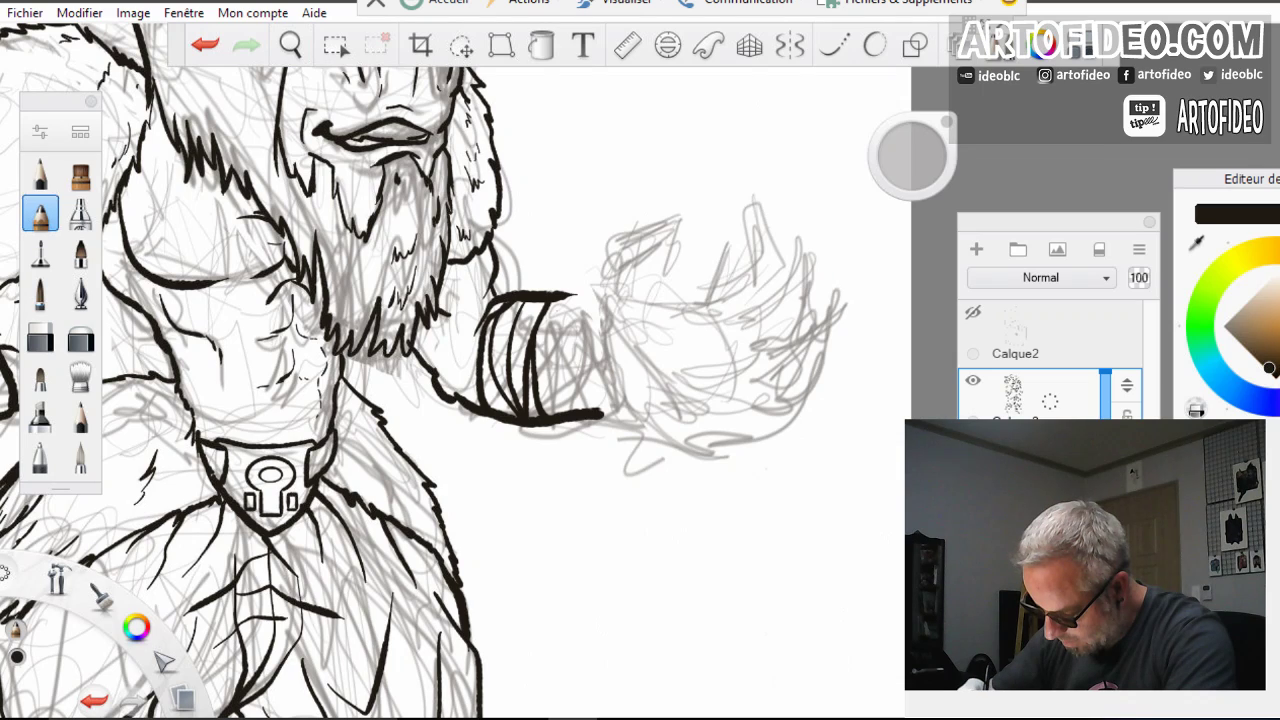
pyautogui.moveTo(548, 306); pyautogui.dragTo(572, 410)
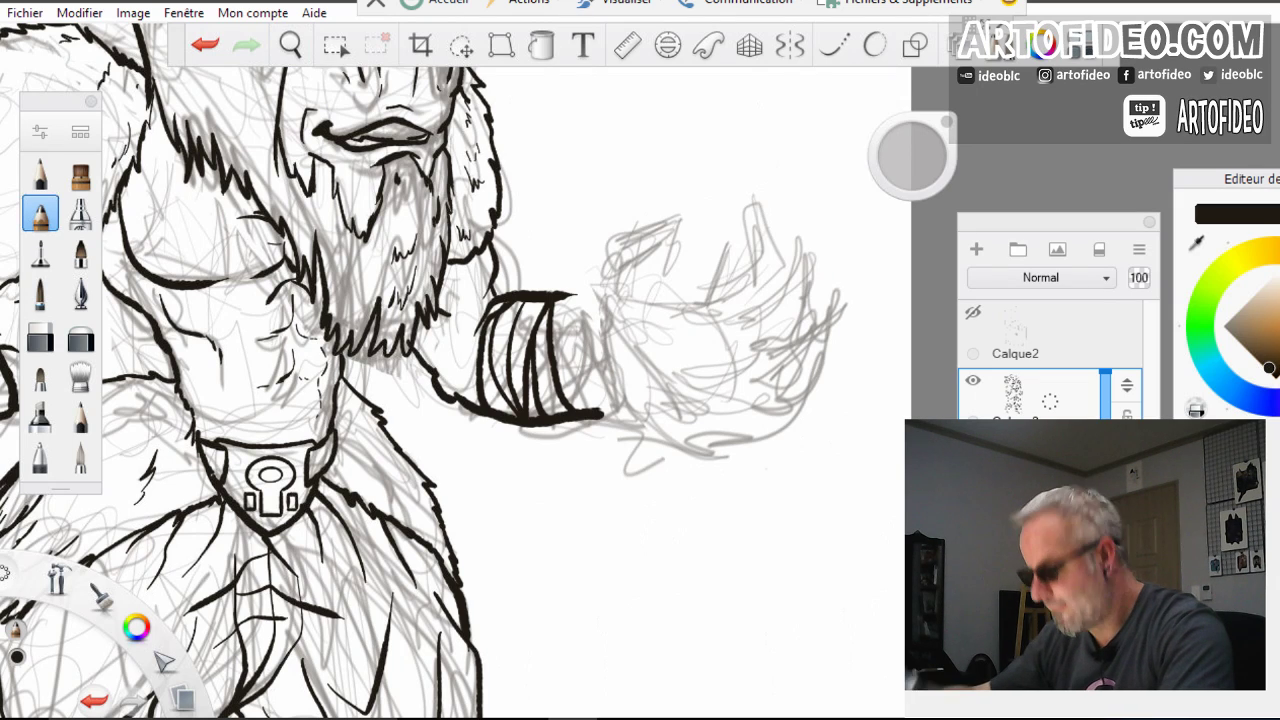
# Ink curved wrap lines around the near forearm, with a short line crossing between the bands and an overlapping diagonal strip
pyautogui.press('space')
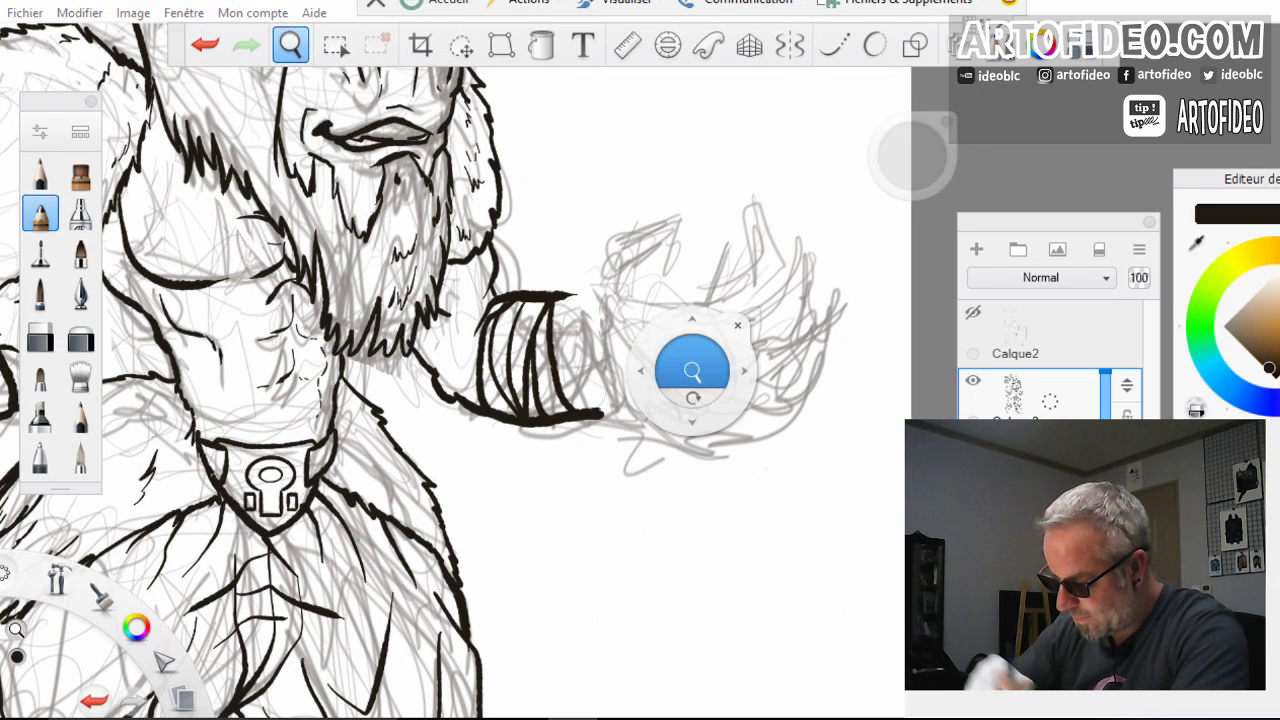
pyautogui.moveTo(226, 354); pyautogui.dragTo(734, 399)
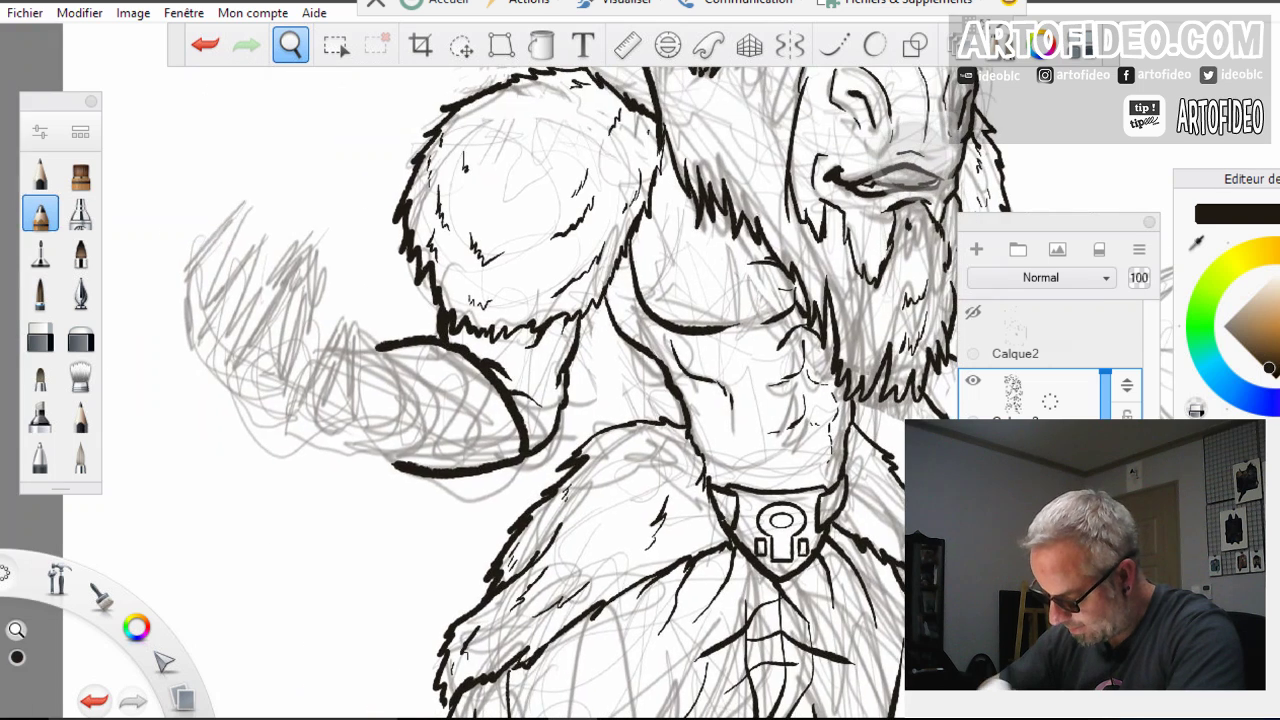
pyautogui.moveTo(339, 490); pyautogui.dragTo(433, 490)
pyautogui.moveTo(518, 450); pyautogui.dragTo(557, 386)
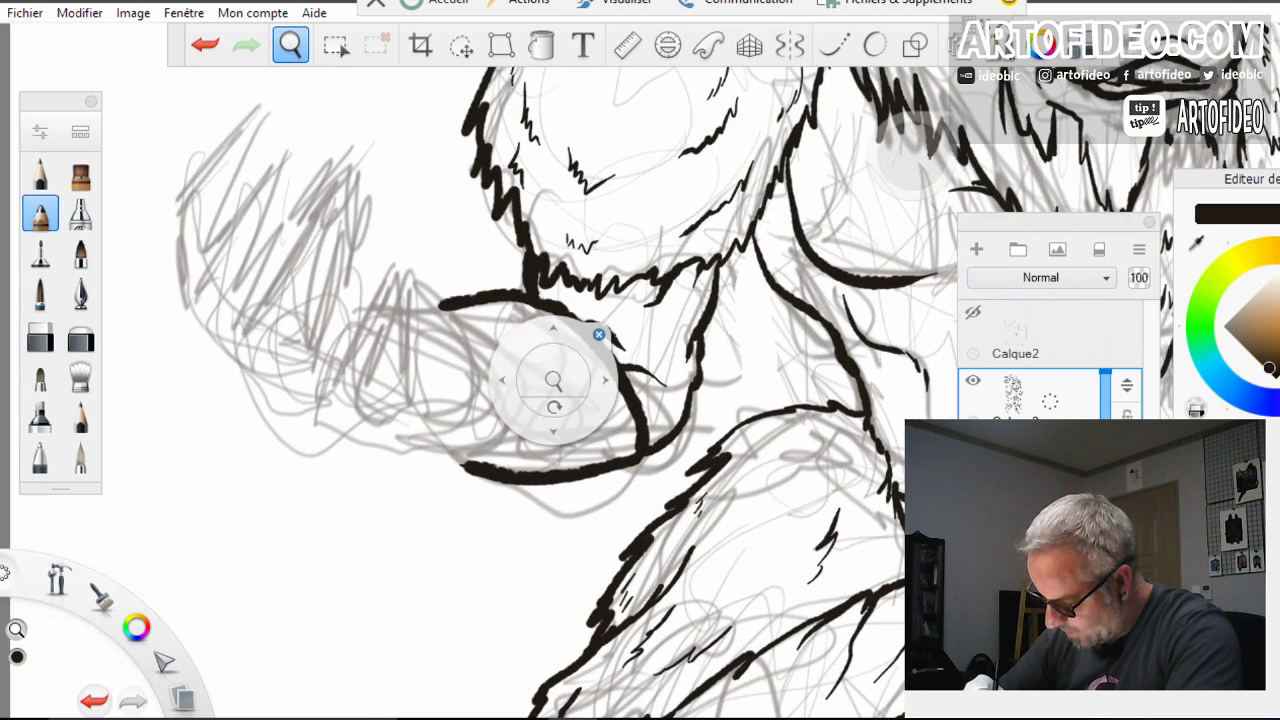
pyautogui.moveTo(492, 303)
pyautogui.mouseDown()
pyautogui.moveTo(521, 309)
pyautogui.moveTo(591, 388)
pyautogui.moveTo(570, 468)
pyautogui.mouseUp()
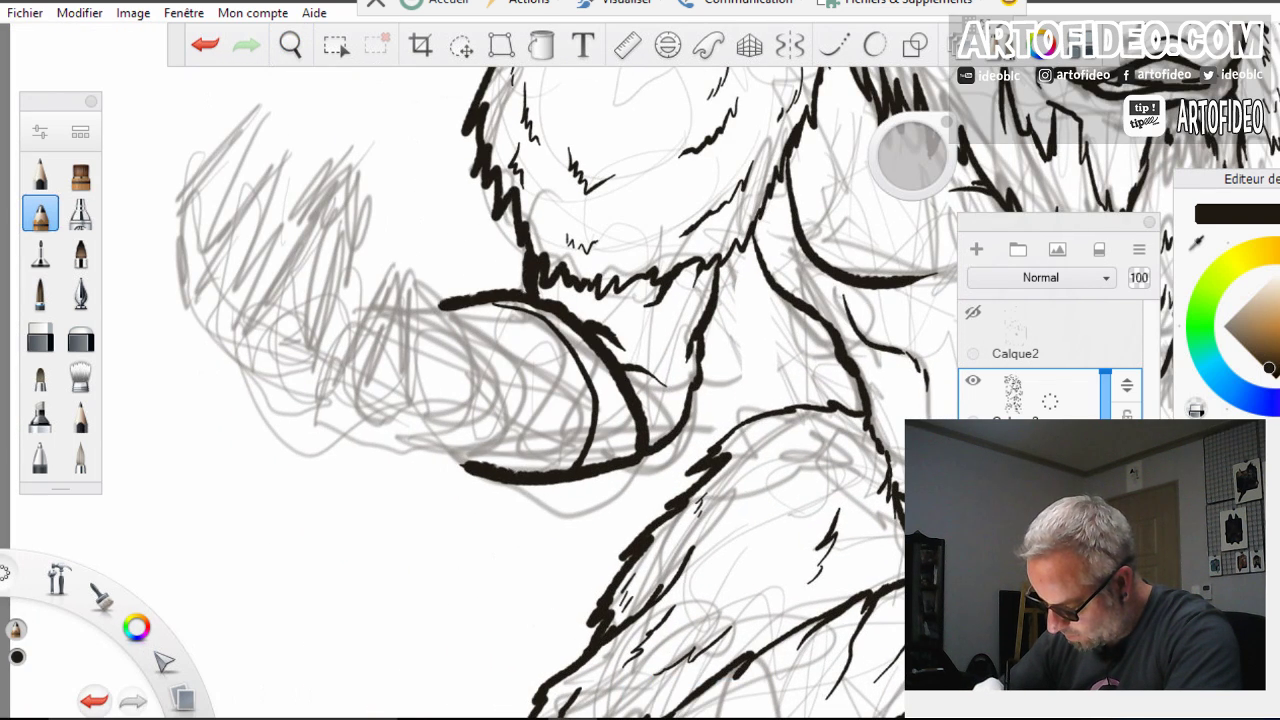
pyautogui.moveTo(514, 393); pyautogui.dragTo(602, 382)
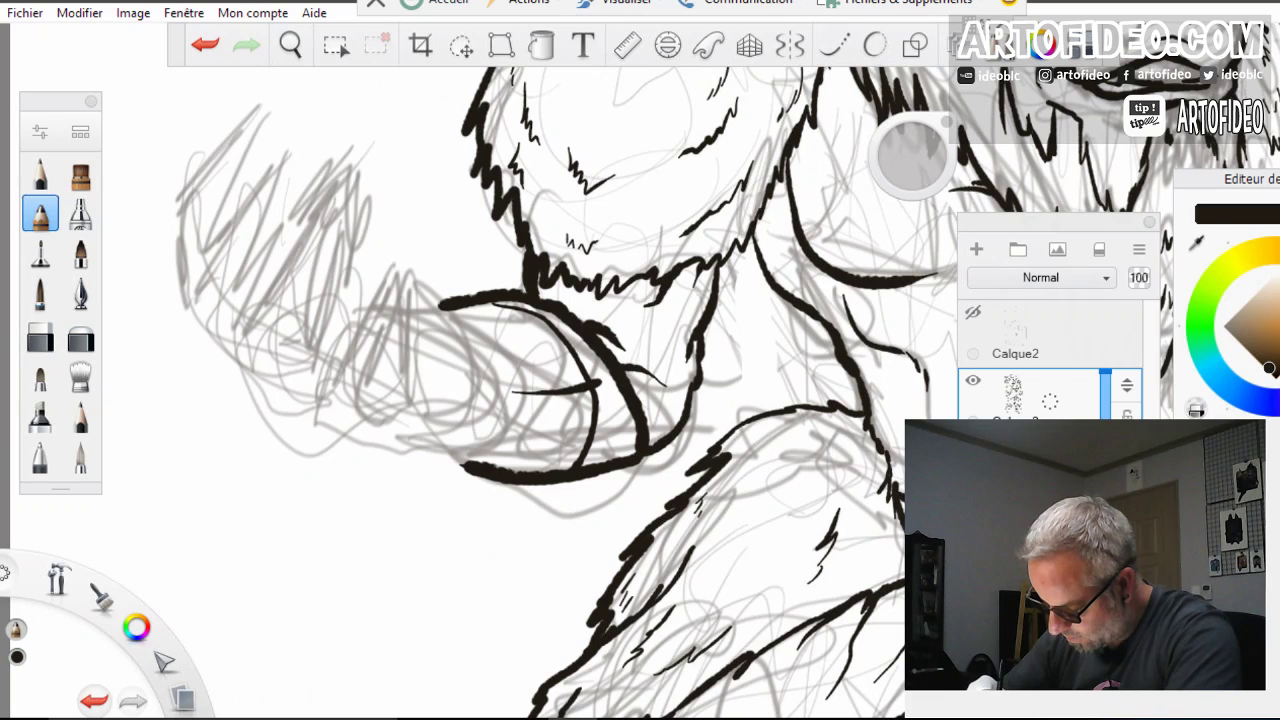
pyautogui.moveTo(476, 305)
pyautogui.mouseDown()
pyautogui.moveTo(502, 318)
pyautogui.moveTo(527, 394)
pyautogui.moveTo(526, 466)
pyautogui.mouseUp()
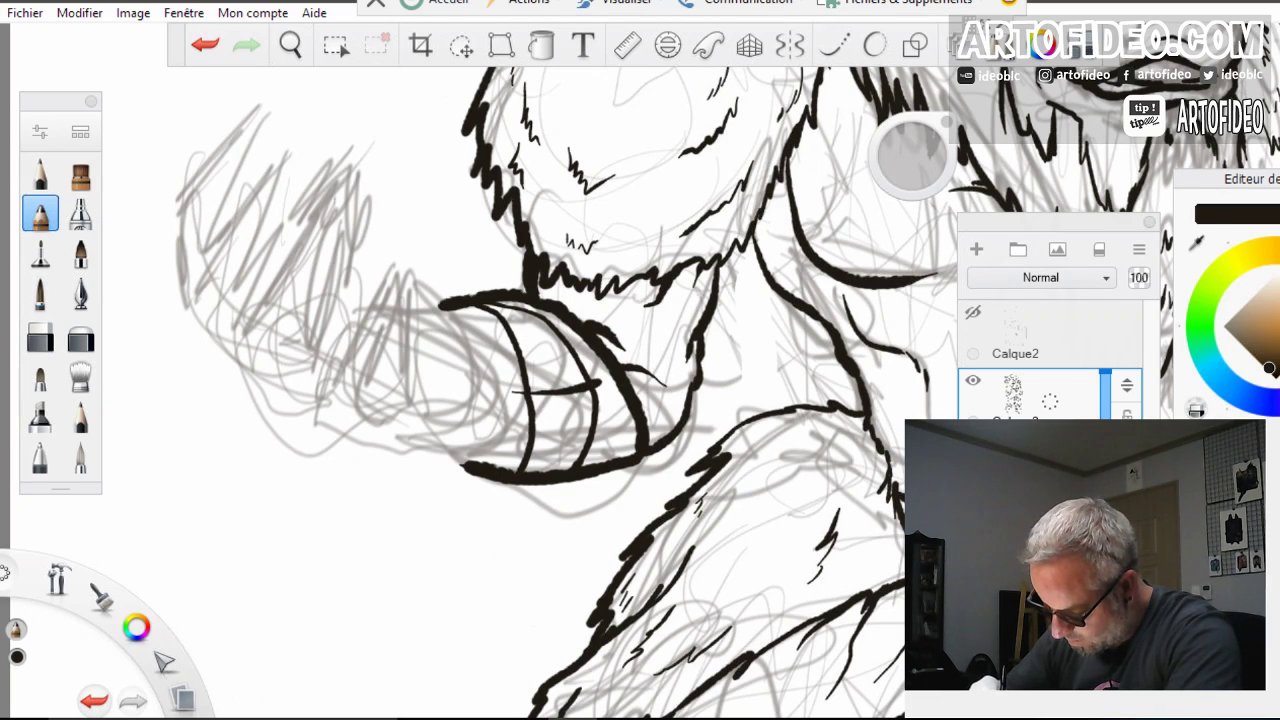
pyautogui.moveTo(520, 345)
pyautogui.mouseDown()
pyautogui.moveTo(560, 408)
pyautogui.moveTo(570, 468)
pyautogui.mouseUp()
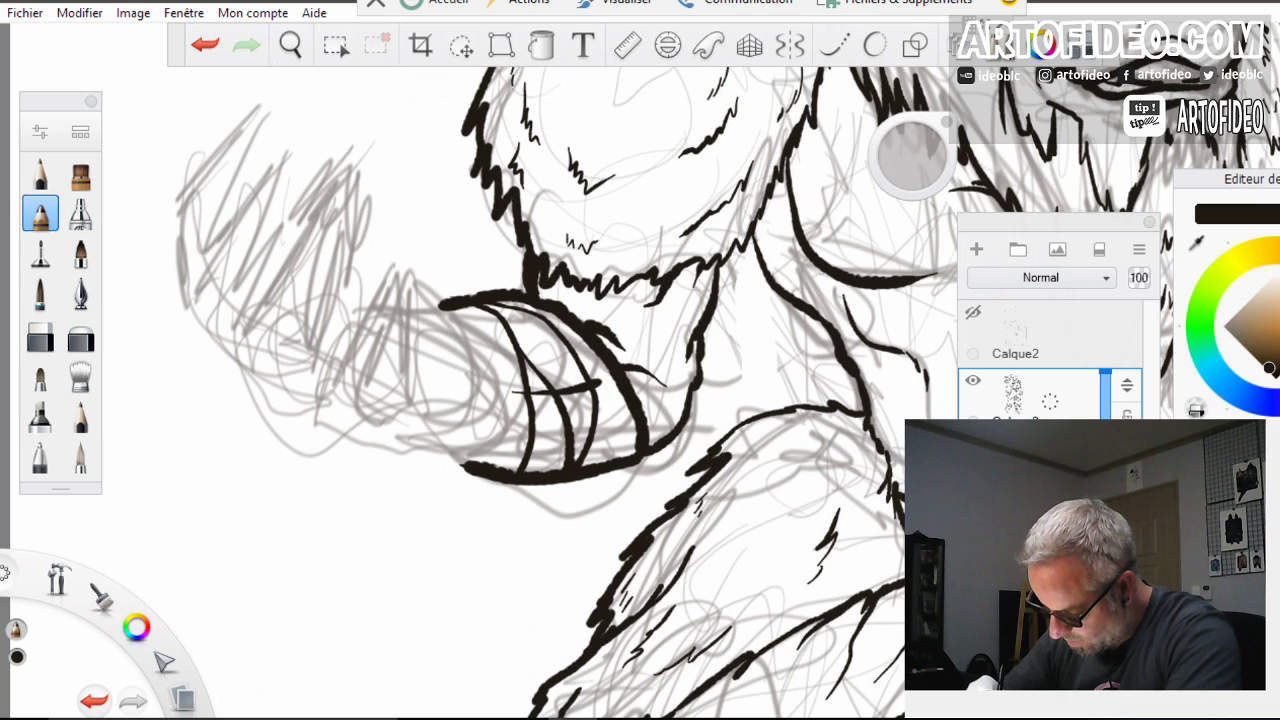
pyautogui.moveTo(568, 338); pyautogui.dragTo(622, 396)
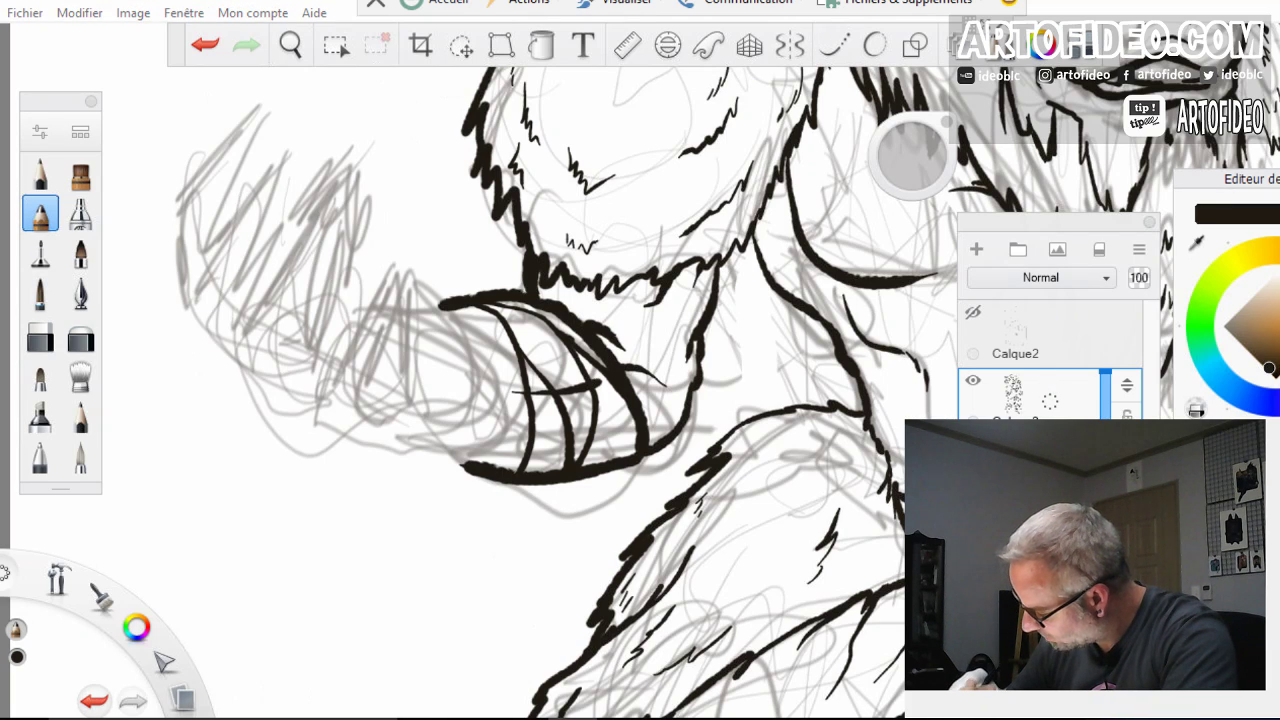
# Add a new layer above the ink layer, and check the whole figure with Calque2 shown before hiding that layer again
pyautogui.click(977, 249)
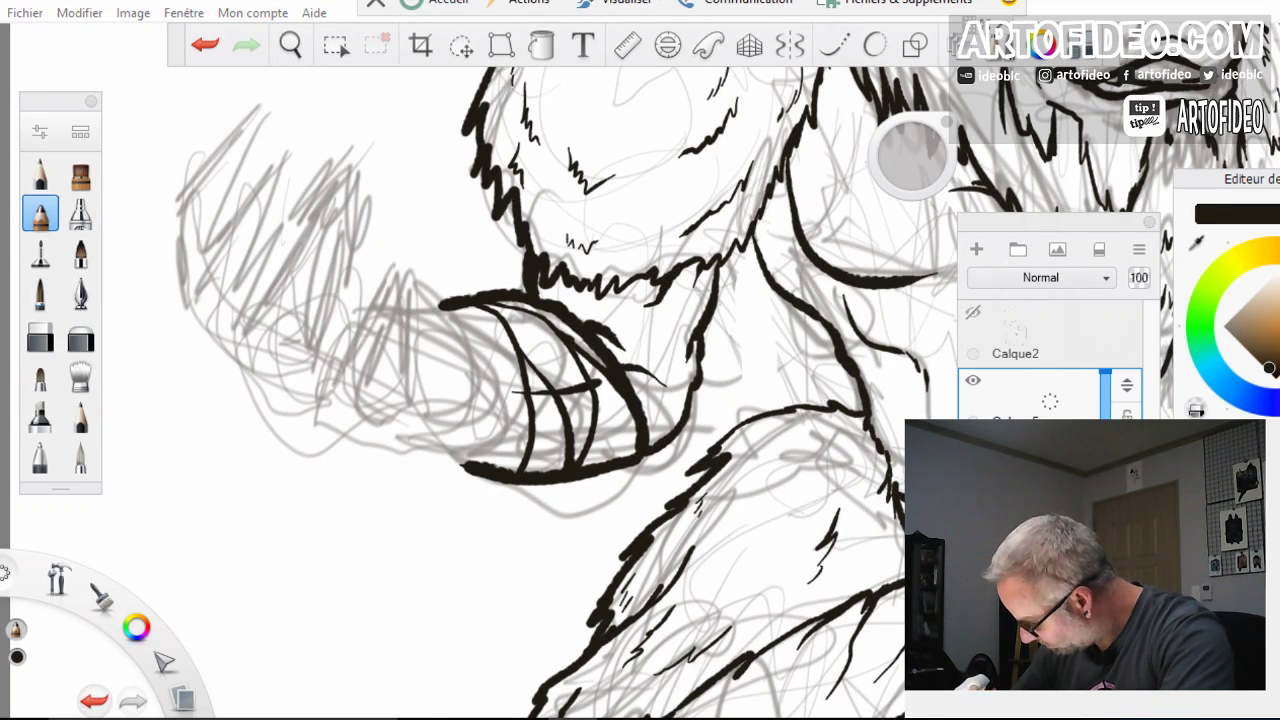
pyautogui.click(973, 313)
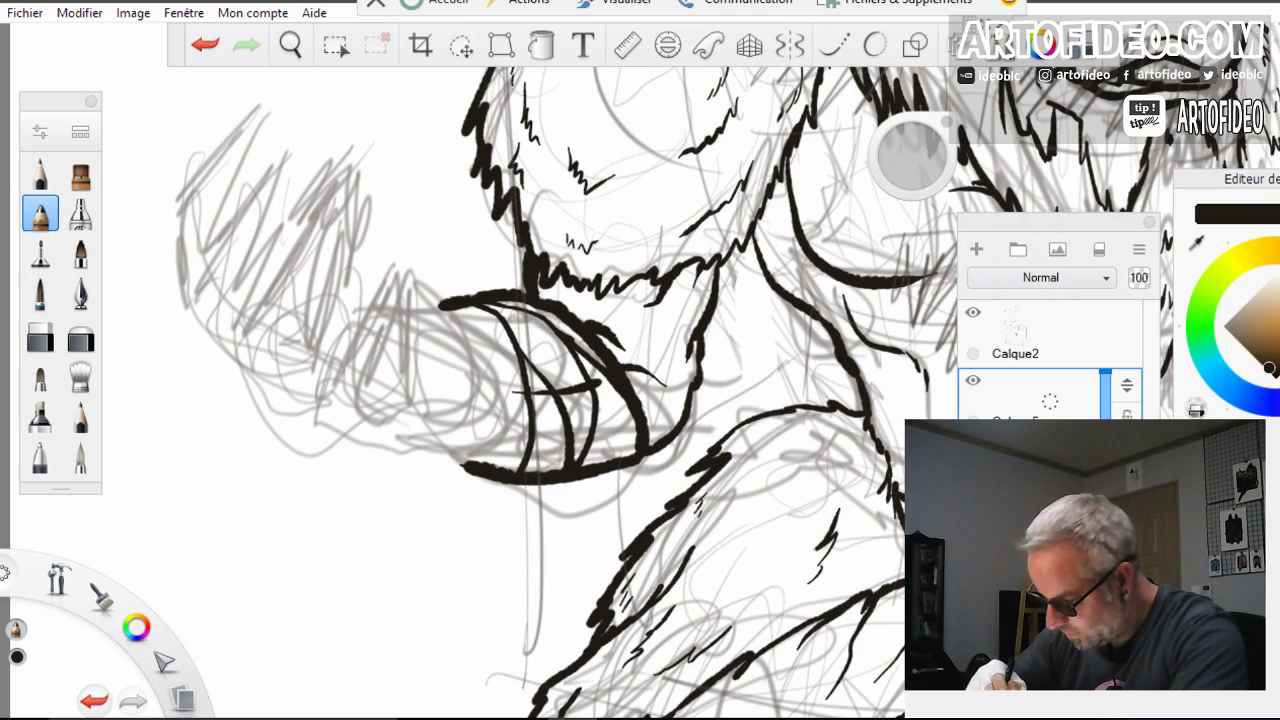
pyautogui.press('space')
pyautogui.moveTo(404, 354); pyautogui.dragTo(328, 434)
pyautogui.moveTo(497, 302); pyautogui.dragTo(494, 305)
pyautogui.moveTo(531, 357); pyautogui.dragTo(535, 383)
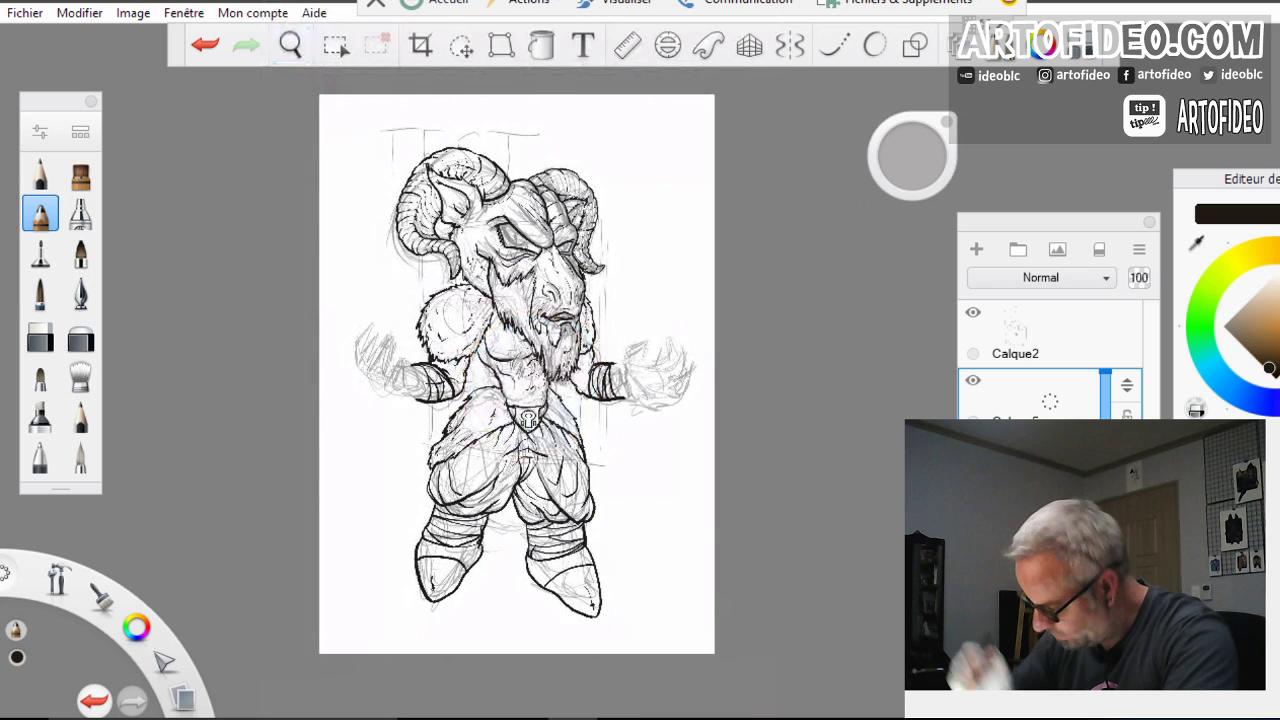
pyautogui.click(973, 312)
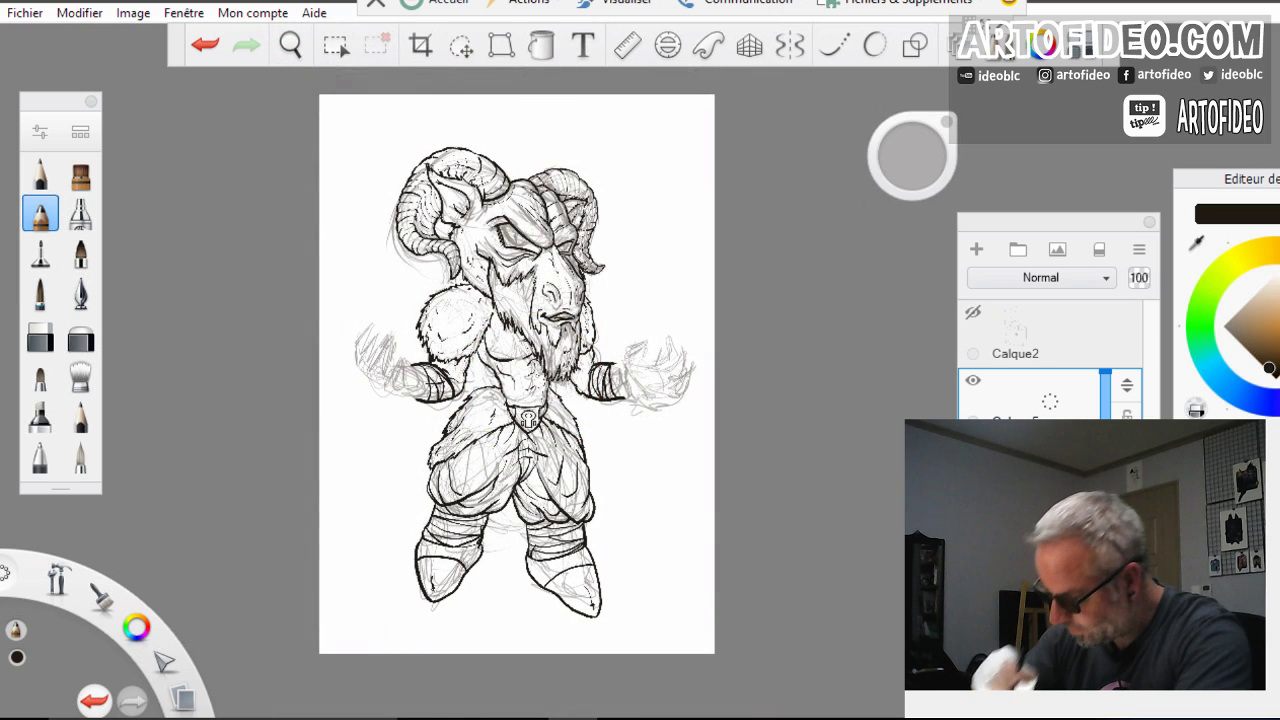
pyautogui.moveTo(420, 388); pyautogui.dragTo(612, 340)
pyautogui.moveTo(425, 437); pyautogui.dragTo(606, 358)
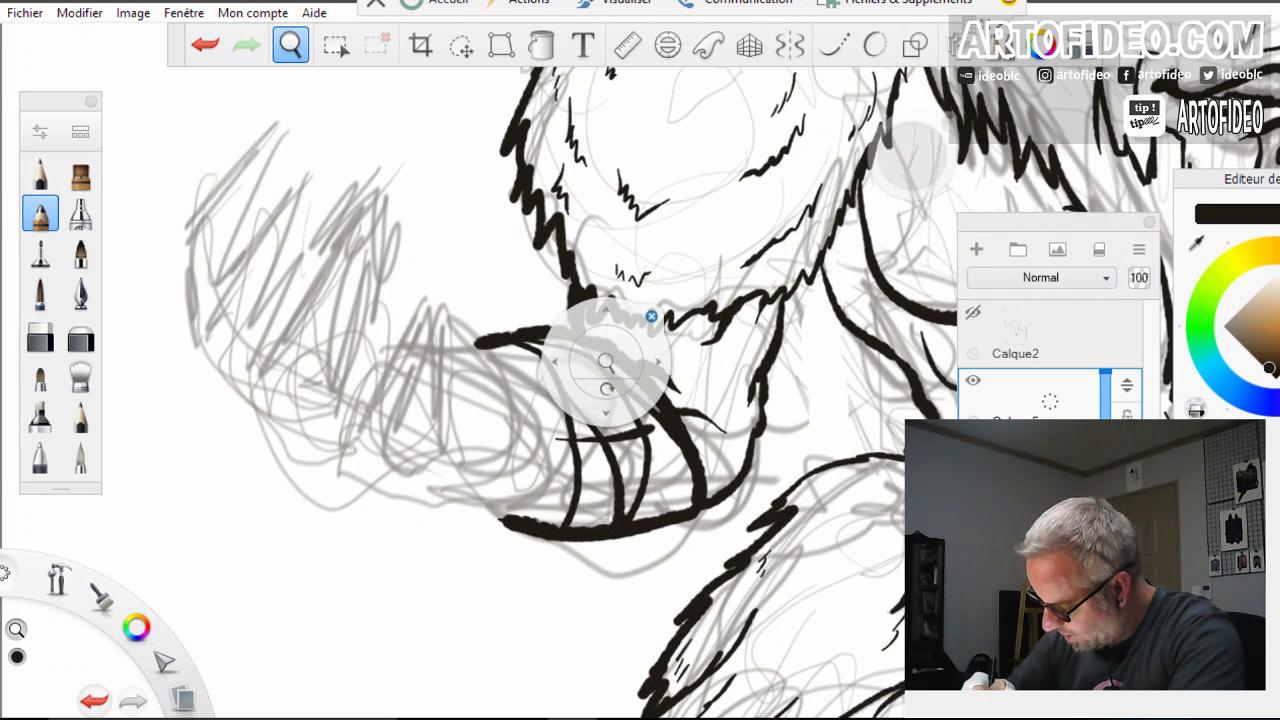
# Switch to the sketch layer at 59 opacity and pencil round knuckles at the finger bases of the near hand in dark grey-brown
pyautogui.click(651, 318)
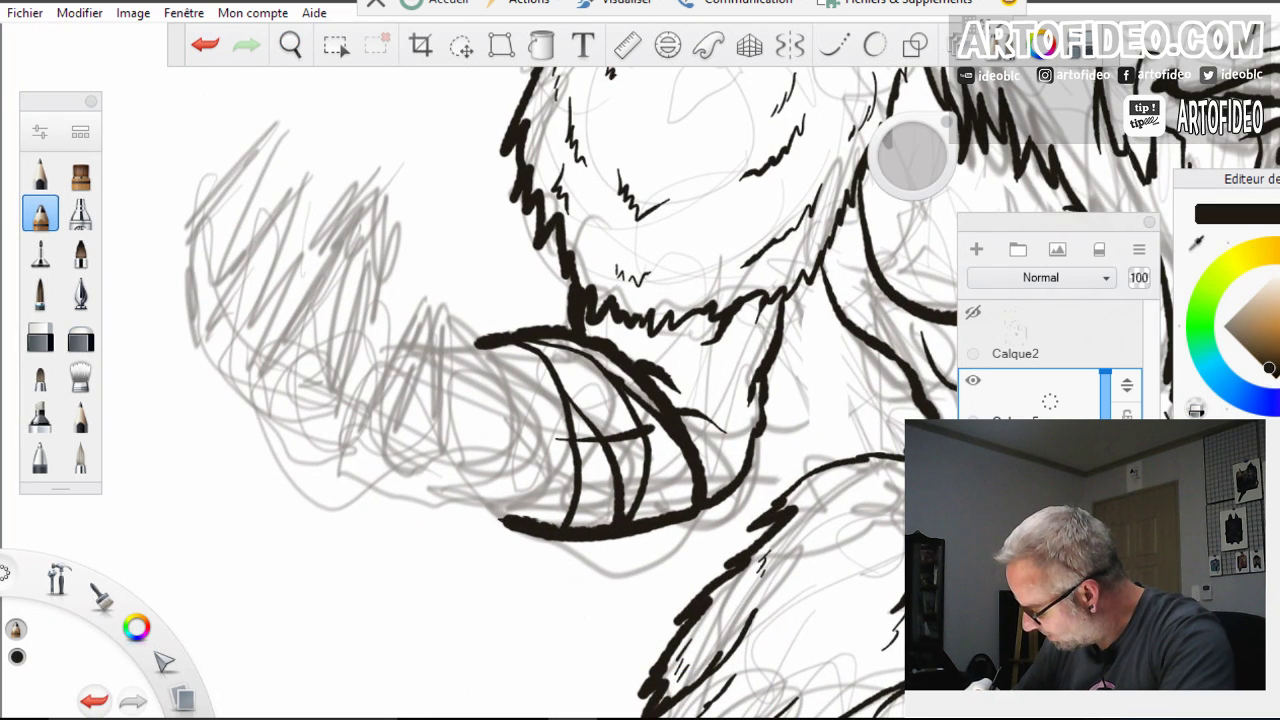
pyautogui.click(973, 448)
pyautogui.click(973, 448)
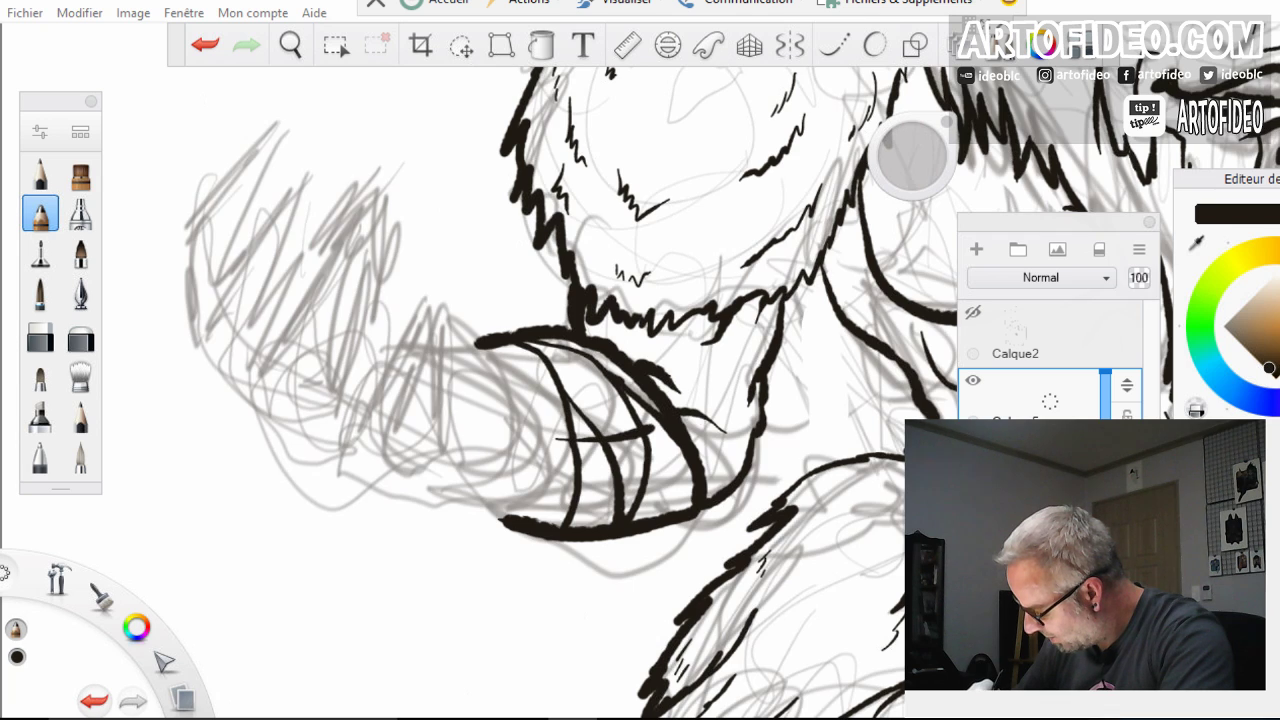
pyautogui.click(1045, 468)
pyautogui.click(1228, 500)
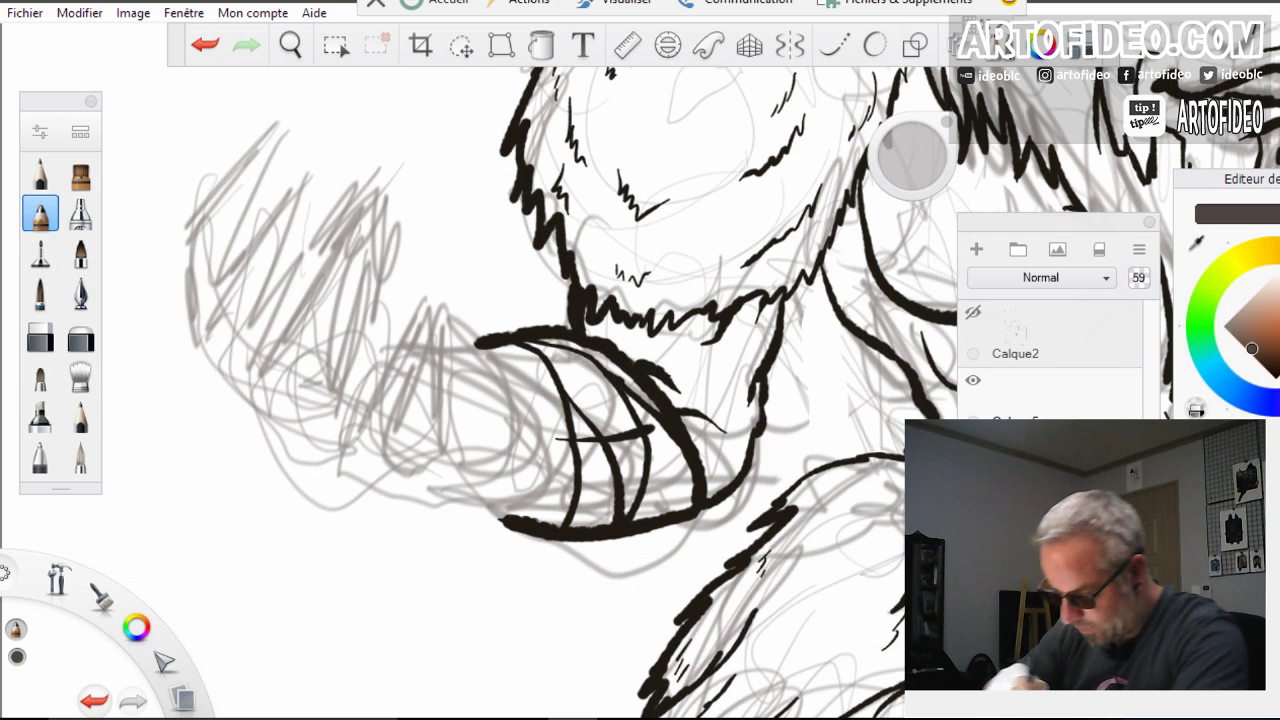
pyautogui.click(40, 174)
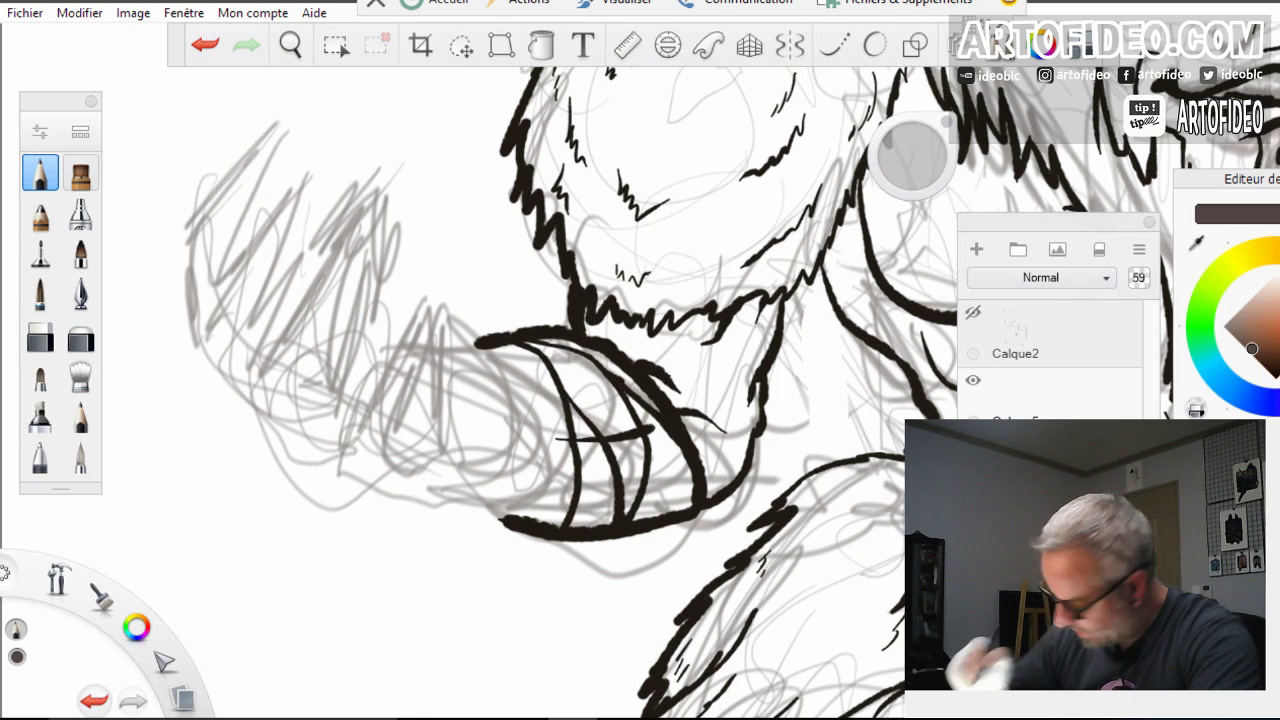
pyautogui.moveTo(378, 418)
pyautogui.mouseDown()
pyautogui.moveTo(373, 481)
pyautogui.moveTo(408, 480)
pyautogui.moveTo(362, 494)
pyautogui.mouseUp()
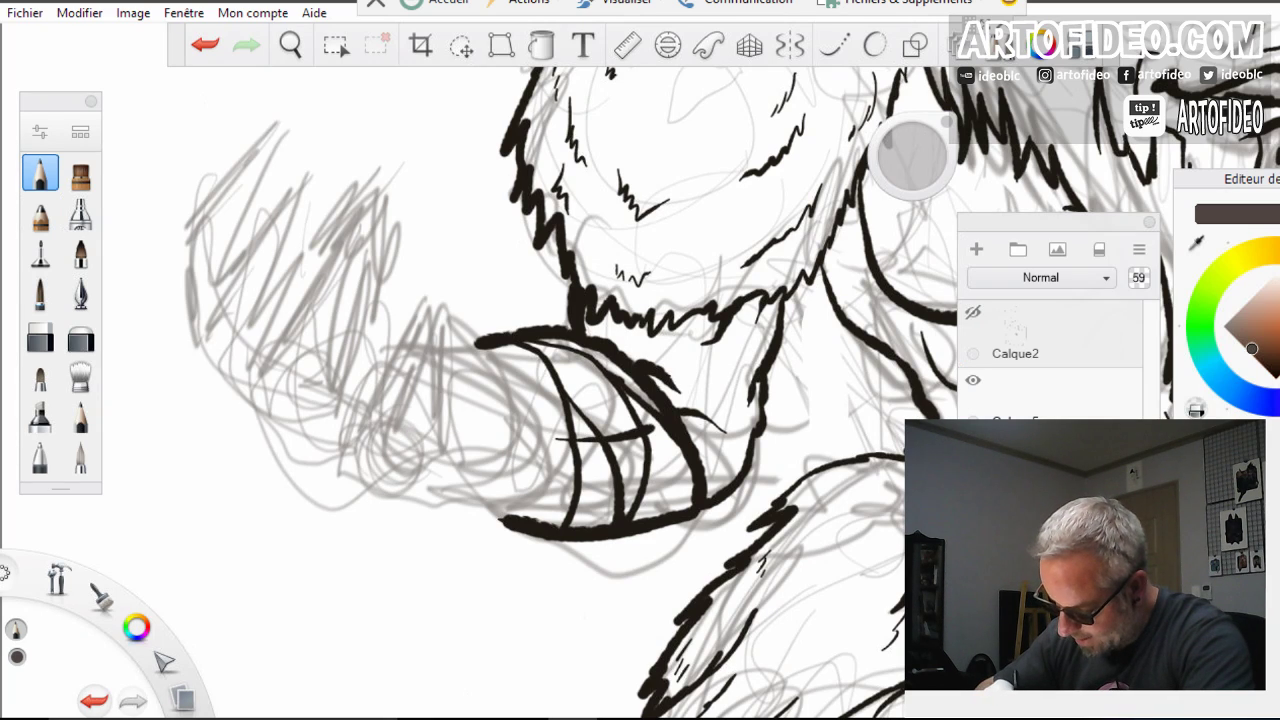
pyautogui.moveTo(282, 430)
pyautogui.mouseDown()
pyautogui.moveTo(262, 400)
pyautogui.moveTo(322, 440)
pyautogui.mouseUp()
pyautogui.moveTo(250, 334); pyautogui.dragTo(262, 408)
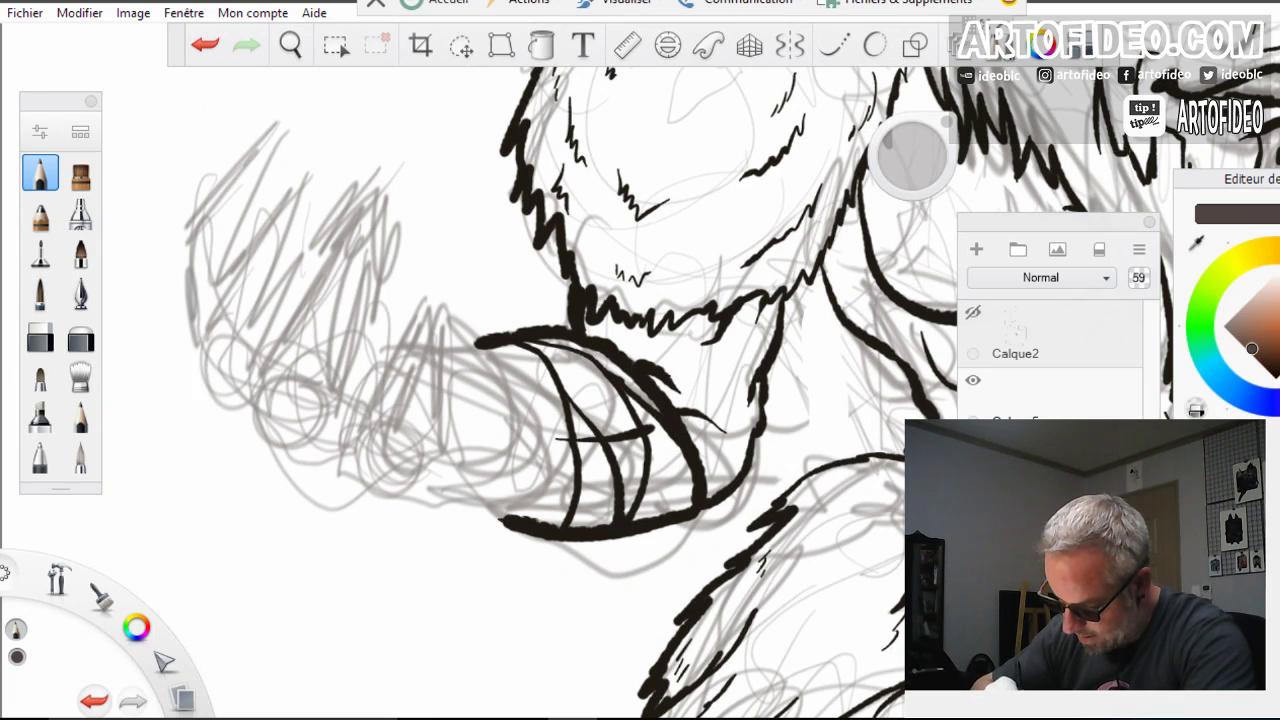
pyautogui.moveTo(230, 304)
pyautogui.mouseDown()
pyautogui.moveTo(190, 350)
pyautogui.moveTo(240, 370)
pyautogui.mouseUp()
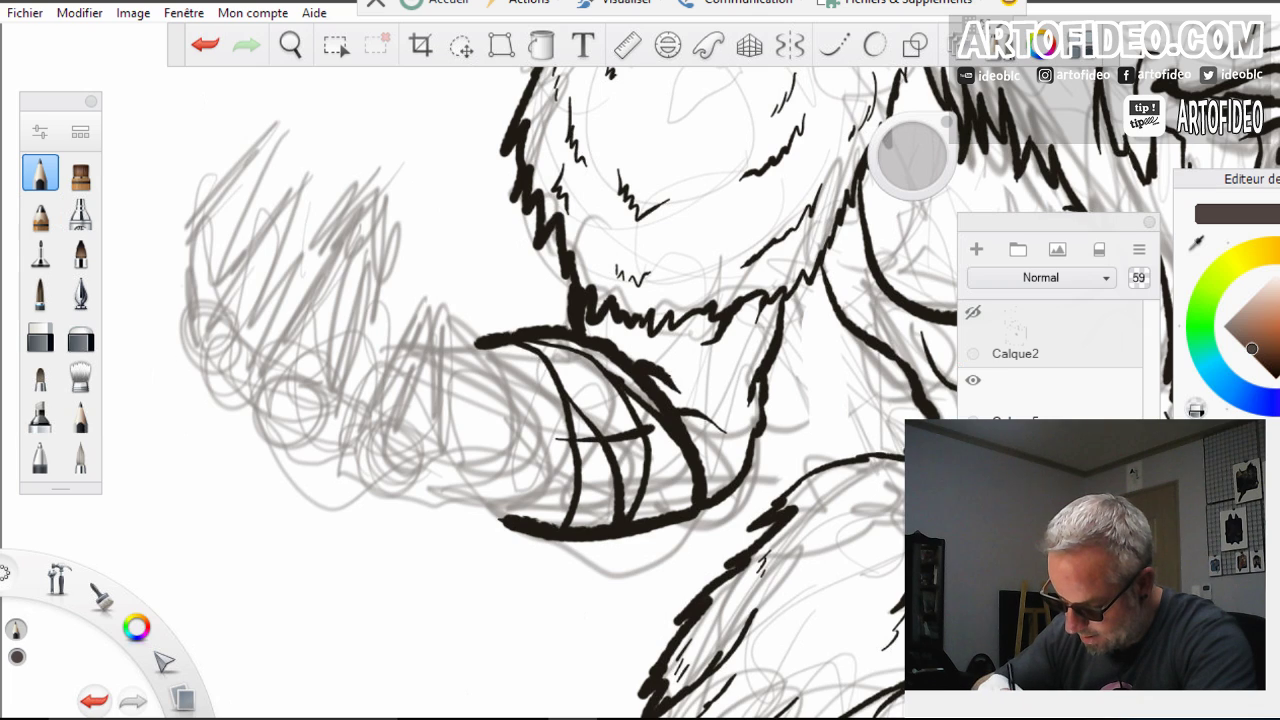
# Sketch the near hand's outer finger with longer outline strokes reaching past the old fingertip
pyautogui.moveTo(174, 222); pyautogui.dragTo(184, 346)
pyautogui.moveTo(220, 284)
pyautogui.mouseDown()
pyautogui.moveTo(184, 220)
pyautogui.moveTo(240, 140)
pyautogui.mouseUp()
pyautogui.moveTo(190, 210)
pyautogui.mouseDown()
pyautogui.moveTo(244, 132)
pyautogui.moveTo(314, 106)
pyautogui.moveTo(222, 254)
pyautogui.moveTo(253, 196)
pyautogui.mouseUp()
pyautogui.moveTo(222, 294); pyautogui.dragTo(240, 226)
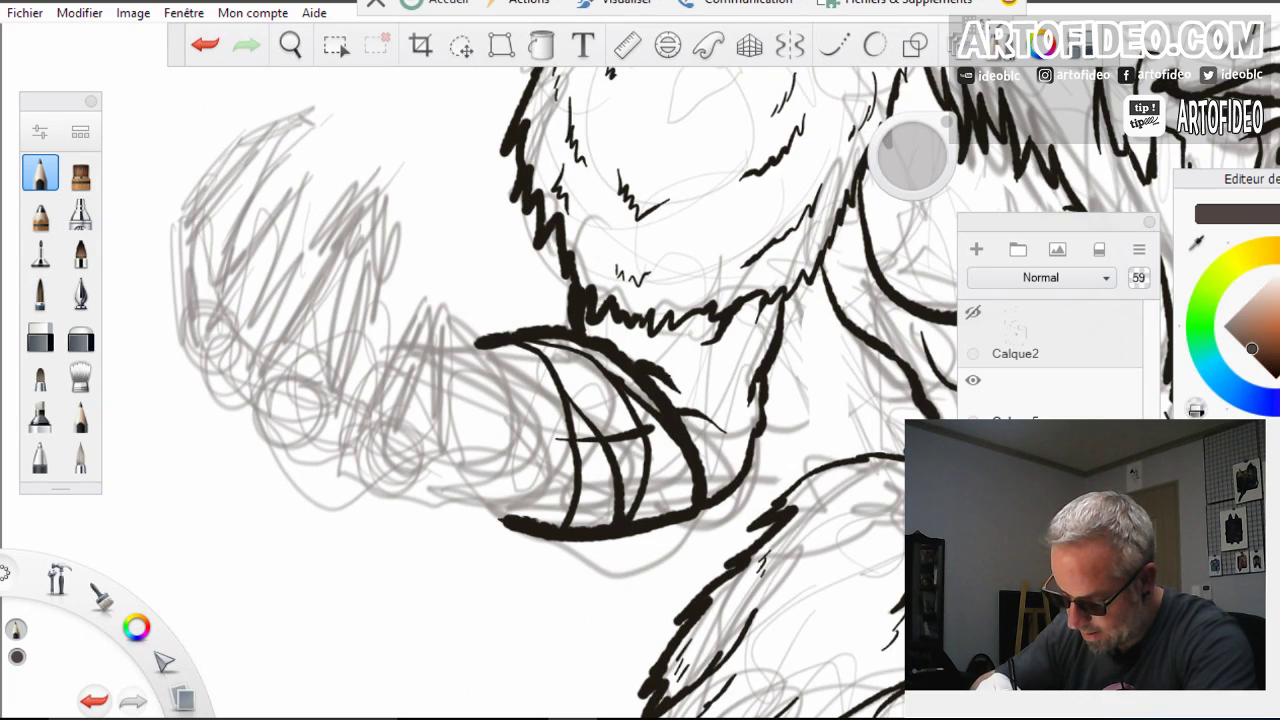
# Rough in the near hand's remaining fingers with long slanted strokes running from the knuckles to the fingertips
pyautogui.moveTo(206, 380)
pyautogui.mouseDown()
pyautogui.moveTo(228, 276)
pyautogui.moveTo(282, 212)
pyautogui.mouseUp()
pyautogui.moveTo(232, 264)
pyautogui.mouseDown()
pyautogui.moveTo(292, 192)
pyautogui.moveTo(362, 146)
pyautogui.mouseUp()
pyautogui.moveTo(298, 188)
pyautogui.mouseDown()
pyautogui.moveTo(374, 142)
pyautogui.moveTo(278, 308)
pyautogui.mouseUp()
pyautogui.moveTo(310, 260); pyautogui.dragTo(260, 365)
pyautogui.moveTo(254, 427); pyautogui.dragTo(304, 293)
pyautogui.moveTo(278, 333); pyautogui.dragTo(355, 205)
pyautogui.moveTo(313, 267)
pyautogui.mouseDown()
pyautogui.moveTo(373, 187)
pyautogui.moveTo(387, 213)
pyautogui.moveTo(349, 309)
pyautogui.mouseUp()
pyautogui.moveTo(371, 258); pyautogui.dragTo(331, 383)
pyautogui.moveTo(331, 389); pyautogui.dragTo(319, 427)
# Sketch curved joint lines across the near hand's fingers, working from the knuckles toward the tips
pyautogui.moveTo(360, 338); pyautogui.dragTo(288, 370)
pyautogui.moveTo(372, 270)
pyautogui.mouseDown()
pyautogui.moveTo(328, 302)
pyautogui.moveTo(232, 320)
pyautogui.mouseUp()
pyautogui.moveTo(316, 206)
pyautogui.mouseDown()
pyautogui.moveTo(282, 244)
pyautogui.moveTo(192, 254)
pyautogui.mouseUp()
pyautogui.moveTo(276, 162); pyautogui.dragTo(236, 188)
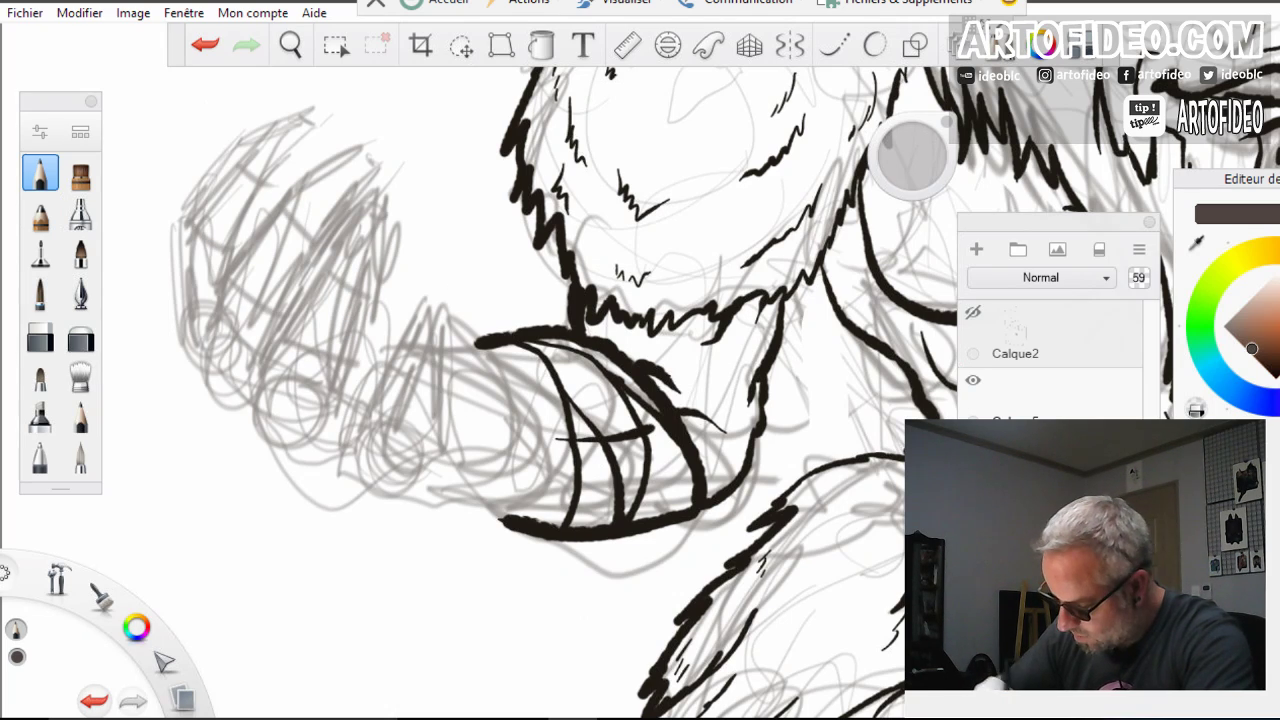
# Rework the near hand's palm and lower edge with loose strokes between the knuckles and the wrist wraps
pyautogui.moveTo(352, 456)
pyautogui.mouseDown()
pyautogui.moveTo(398, 434)
pyautogui.moveTo(438, 457)
pyautogui.mouseUp()
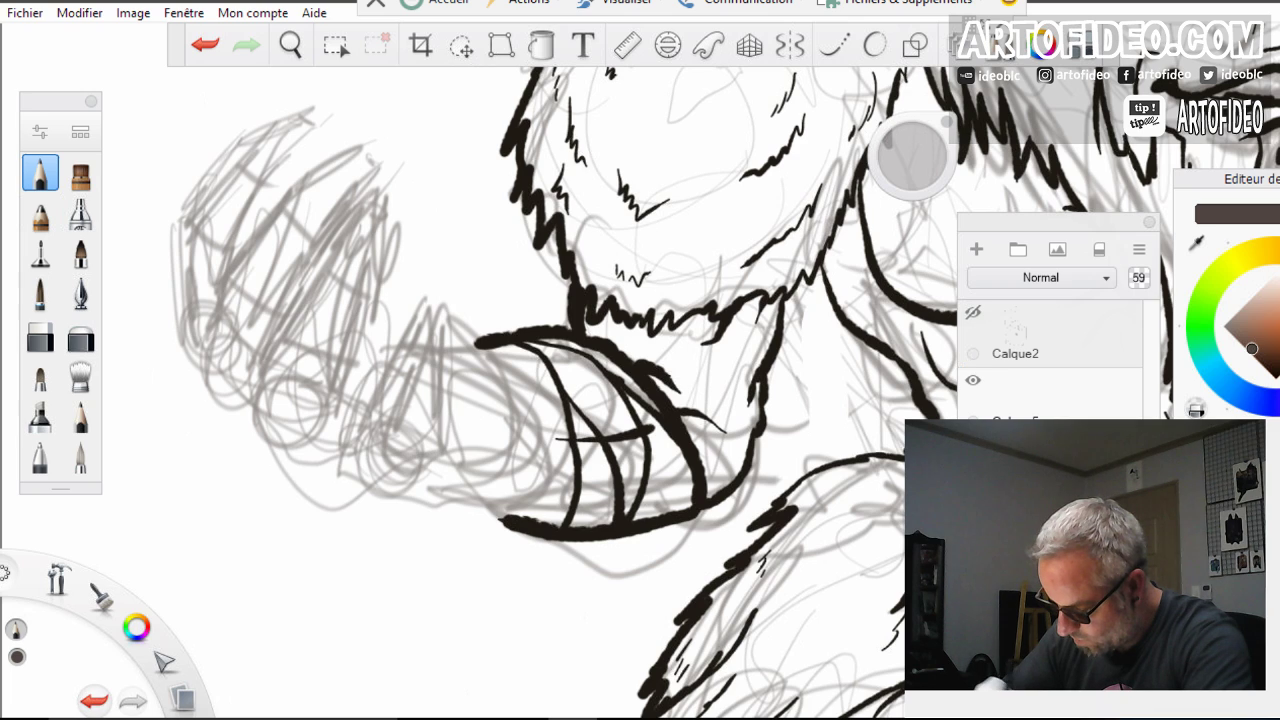
pyautogui.moveTo(450, 378); pyautogui.dragTo(418, 382)
pyautogui.moveTo(408, 336); pyautogui.dragTo(400, 380)
pyautogui.moveTo(403, 312)
pyautogui.mouseDown()
pyautogui.moveTo(394, 391)
pyautogui.moveTo(436, 338)
pyautogui.moveTo(445, 418)
pyautogui.moveTo(426, 453)
pyautogui.mouseUp()
pyautogui.moveTo(306, 442)
pyautogui.mouseDown()
pyautogui.moveTo(338, 456)
pyautogui.moveTo(306, 466)
pyautogui.moveTo(410, 496)
pyautogui.moveTo(398, 480)
pyautogui.moveTo(393, 503)
pyautogui.mouseUp()
pyautogui.moveTo(359, 407)
pyautogui.mouseDown()
pyautogui.moveTo(334, 466)
pyautogui.moveTo(469, 506)
pyautogui.mouseUp()
pyautogui.moveTo(488, 376)
pyautogui.mouseDown()
pyautogui.moveTo(501, 394)
pyautogui.moveTo(498, 518)
pyautogui.mouseUp()
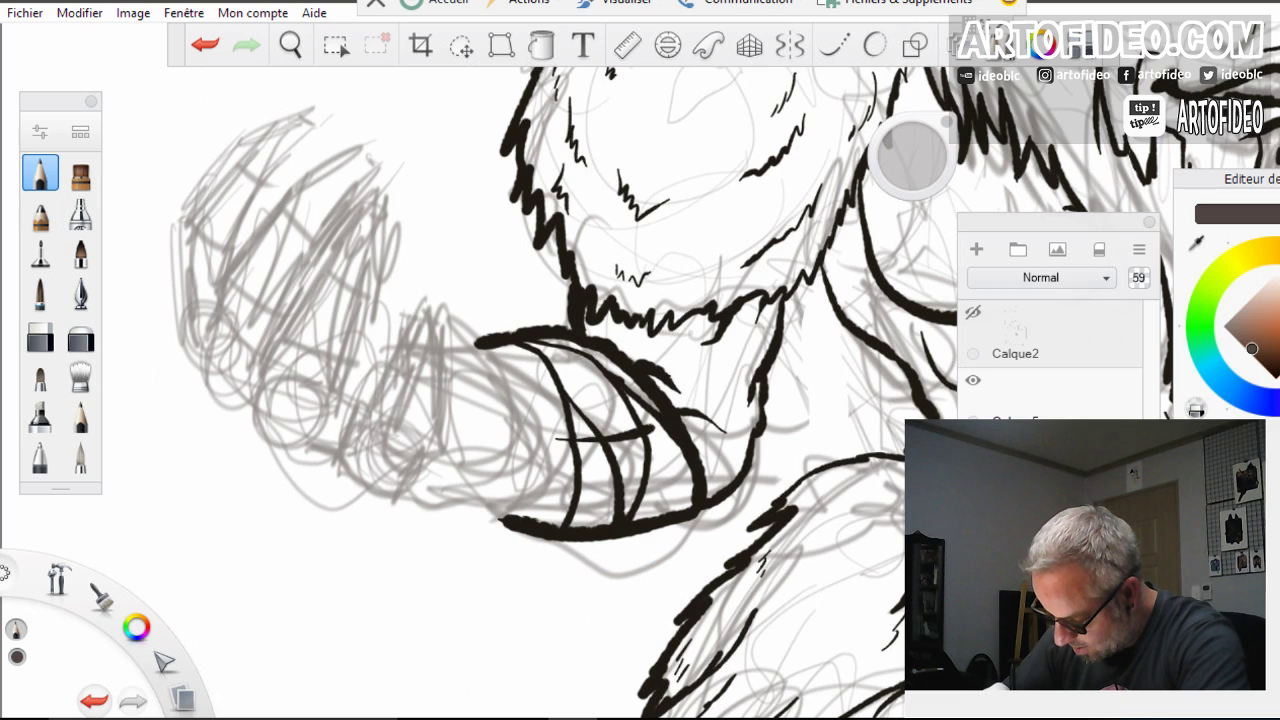
pyautogui.moveTo(411, 502); pyautogui.dragTo(487, 518)
pyautogui.moveTo(408, 501)
pyautogui.mouseDown()
pyautogui.moveTo(489, 526)
pyautogui.moveTo(478, 375)
pyautogui.moveTo(451, 365)
pyautogui.mouseUp()
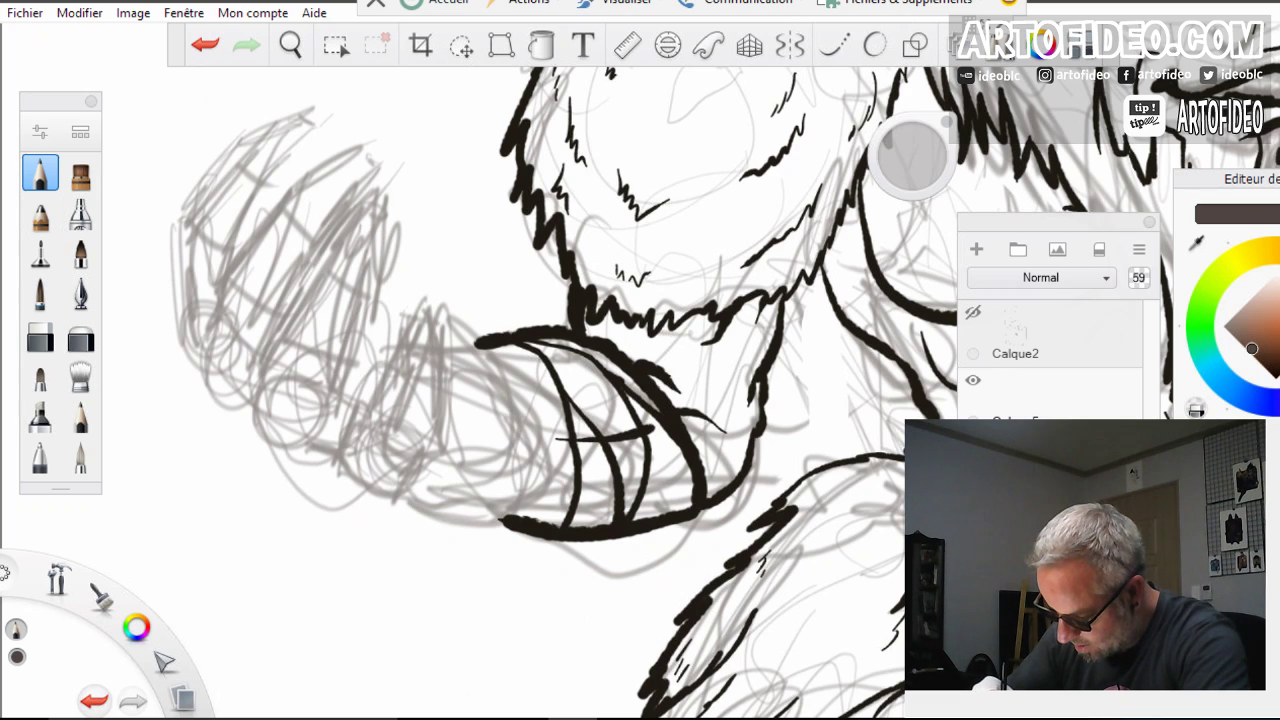
# Connect the near hand's fingers to the palm with short strokes and sketch a pointed claw on the outermost fingertip
pyautogui.moveTo(408, 278); pyautogui.dragTo(394, 312)
pyautogui.moveTo(400, 256)
pyautogui.mouseDown()
pyautogui.moveTo(378, 286)
pyautogui.moveTo(400, 338)
pyautogui.mouseUp()
pyautogui.moveTo(404, 286); pyautogui.dragTo(398, 332)
pyautogui.moveTo(398, 266); pyautogui.dragTo(384, 284)
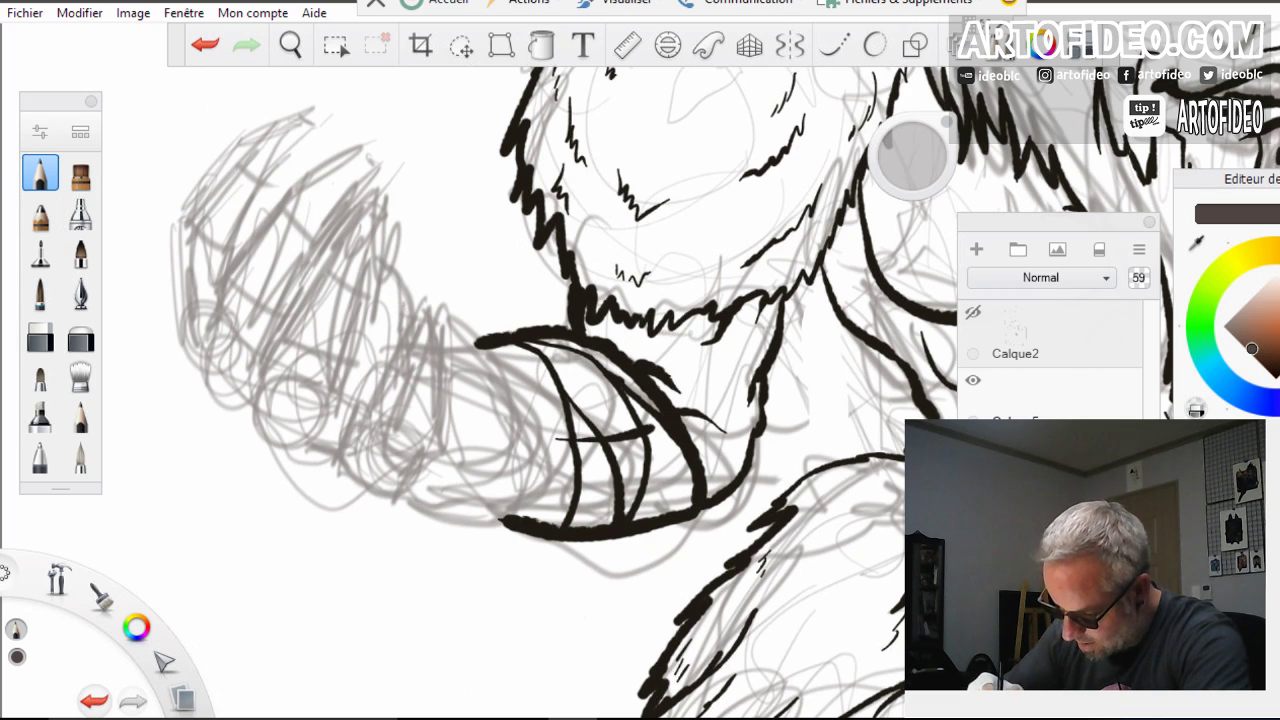
pyautogui.moveTo(270, 184); pyautogui.dragTo(284, 194)
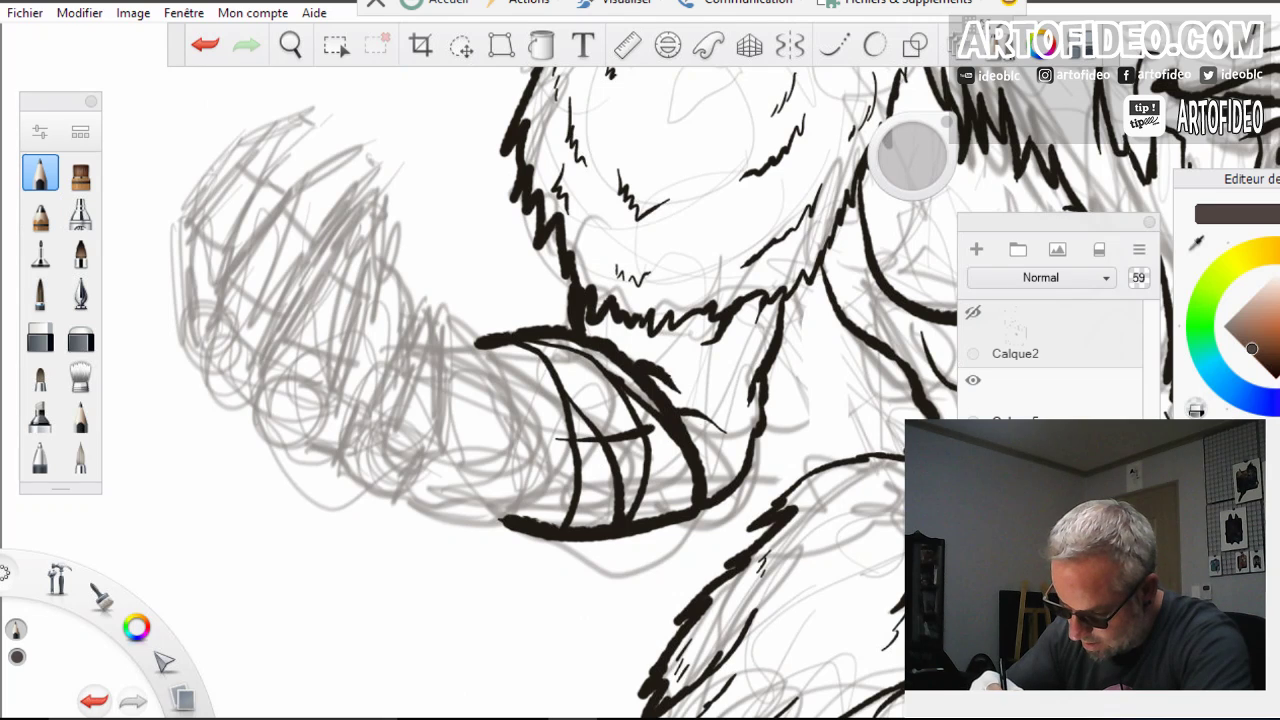
pyautogui.moveTo(210, 152)
pyautogui.mouseDown()
pyautogui.moveTo(176, 190)
pyautogui.moveTo(180, 220)
pyautogui.mouseUp()
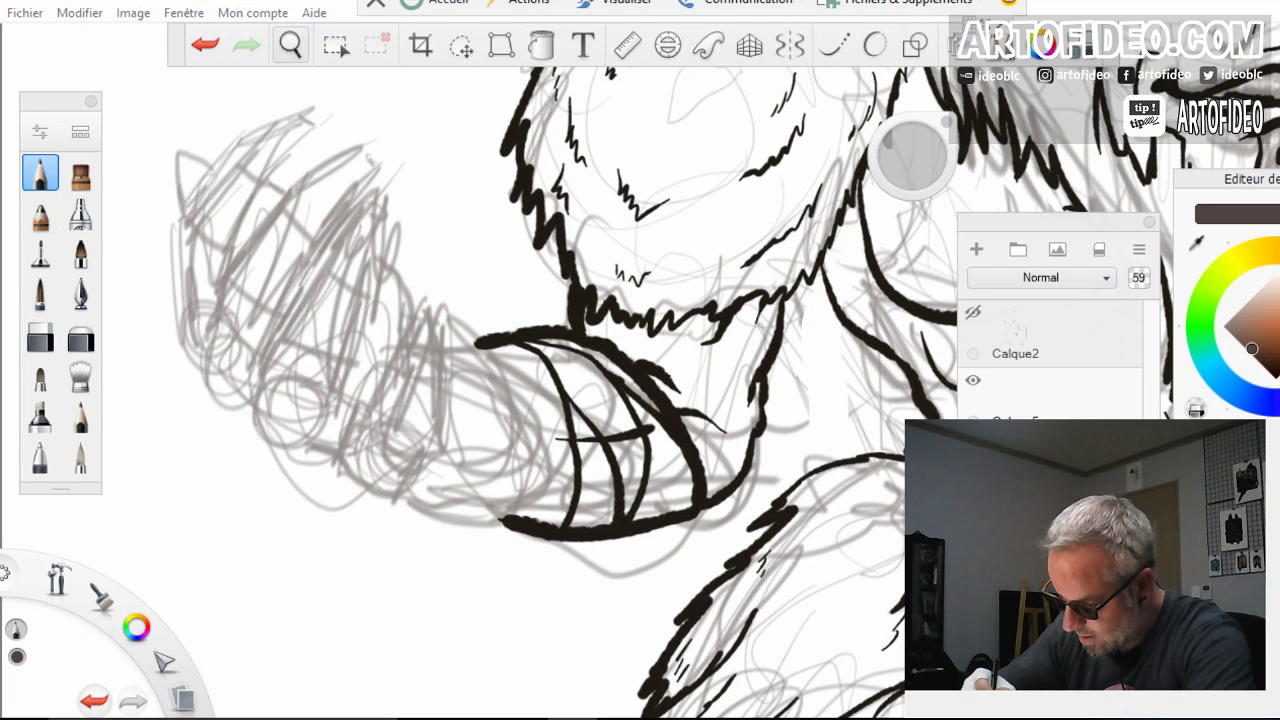
# Sketch the far hand's upper digit with a rounded back and a long, pointed claw
pyautogui.click(290, 45)
pyautogui.moveTo(392, 372); pyautogui.dragTo(427, 538)
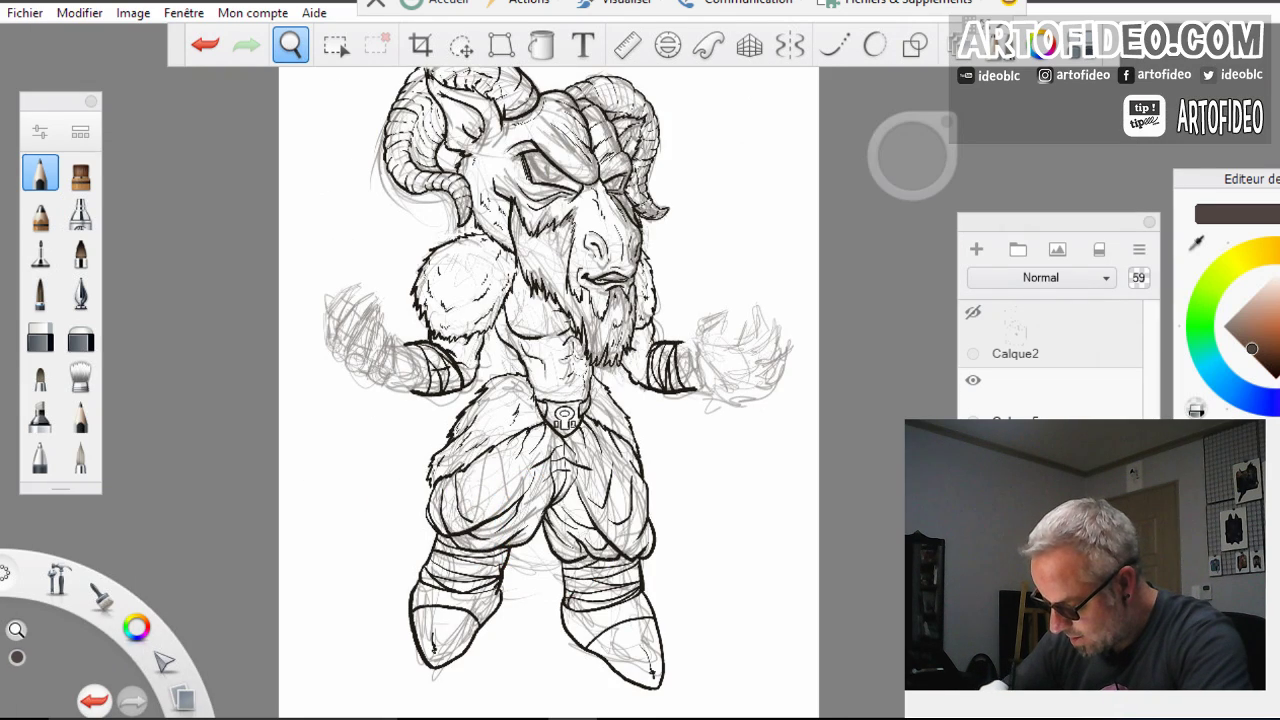
pyautogui.moveTo(710, 389); pyautogui.dragTo(529, 405)
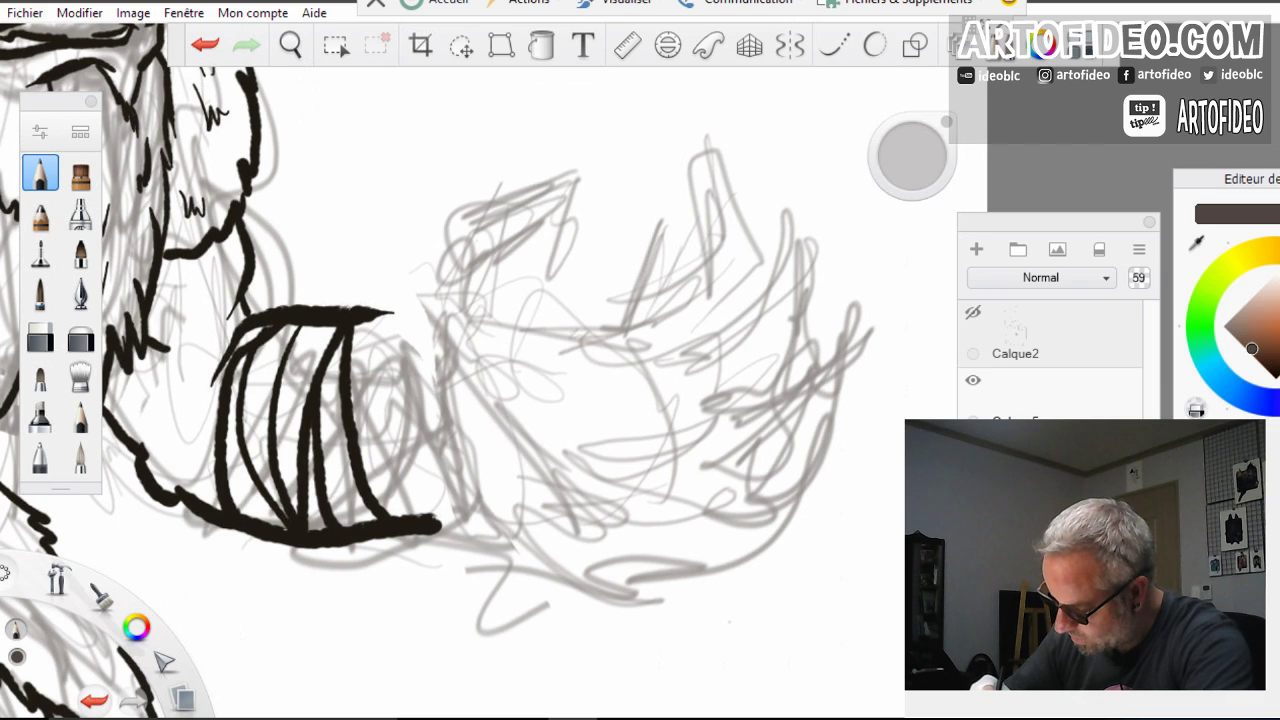
pyautogui.moveTo(422, 322)
pyautogui.mouseDown()
pyautogui.moveTo(437, 238)
pyautogui.moveTo(537, 184)
pyautogui.moveTo(416, 318)
pyautogui.mouseUp()
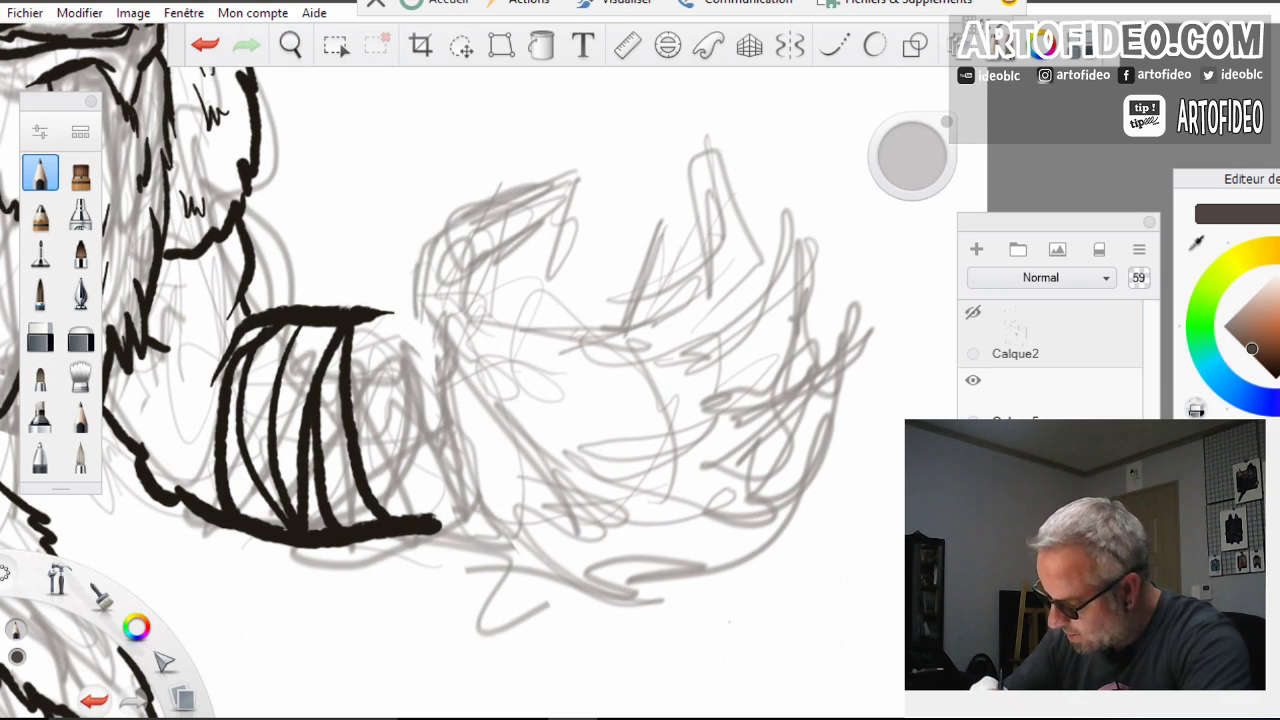
pyautogui.moveTo(418, 262); pyautogui.dragTo(531, 194)
pyautogui.moveTo(568, 182)
pyautogui.mouseDown()
pyautogui.moveTo(630, 170)
pyautogui.moveTo(644, 152)
pyautogui.mouseUp()
pyautogui.moveTo(505, 172)
pyautogui.mouseDown()
pyautogui.moveTo(428, 228)
pyautogui.moveTo(530, 154)
pyautogui.moveTo(638, 140)
pyautogui.moveTo(634, 128)
pyautogui.moveTo(590, 230)
pyautogui.mouseUp()
pyautogui.moveTo(636, 176); pyautogui.dragTo(544, 238)
# Sketch the inner edge and joint of the far hand's upper digit down toward the palm
pyautogui.moveTo(550, 178)
pyautogui.mouseDown()
pyautogui.moveTo(556, 238)
pyautogui.moveTo(528, 288)
pyautogui.mouseUp()
pyautogui.moveTo(560, 212)
pyautogui.mouseDown()
pyautogui.moveTo(534, 252)
pyautogui.moveTo(568, 310)
pyautogui.mouseUp()
pyautogui.moveTo(556, 270); pyautogui.dragTo(506, 320)
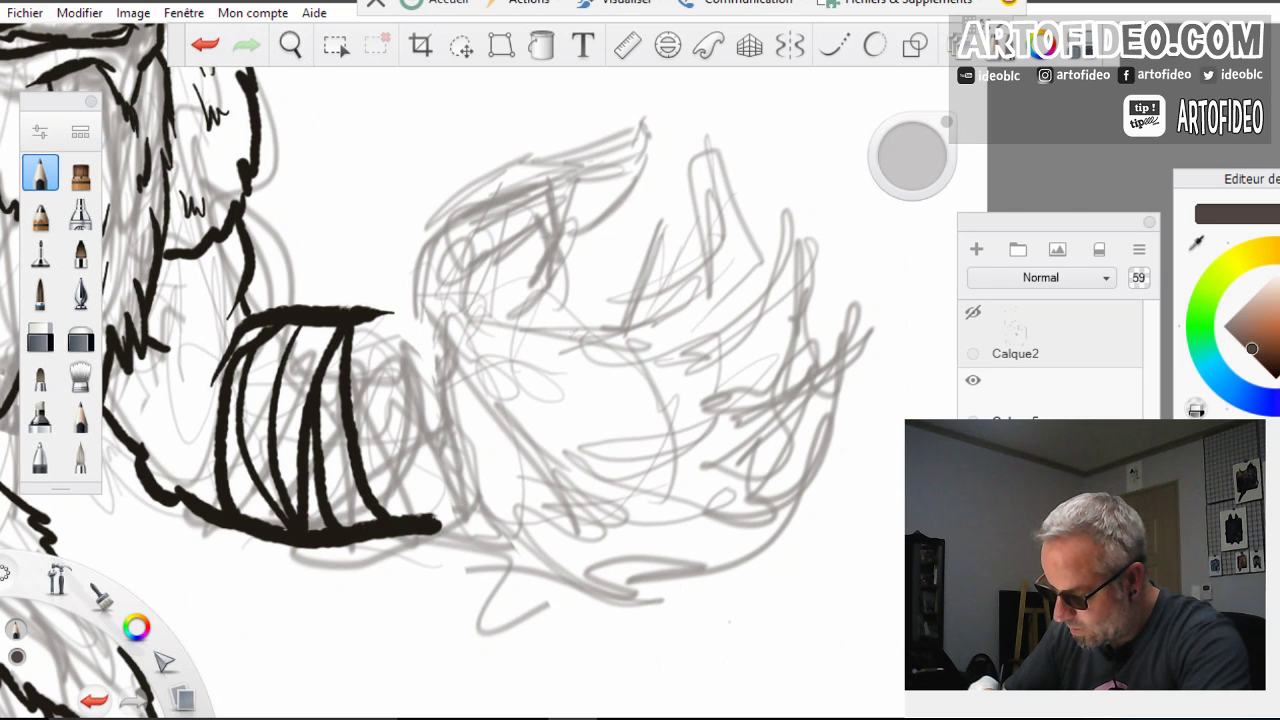
pyautogui.moveTo(582, 246); pyautogui.dragTo(552, 286)
pyautogui.moveTo(574, 258)
pyautogui.mouseDown()
pyautogui.moveTo(588, 316)
pyautogui.moveTo(564, 360)
pyautogui.mouseUp()
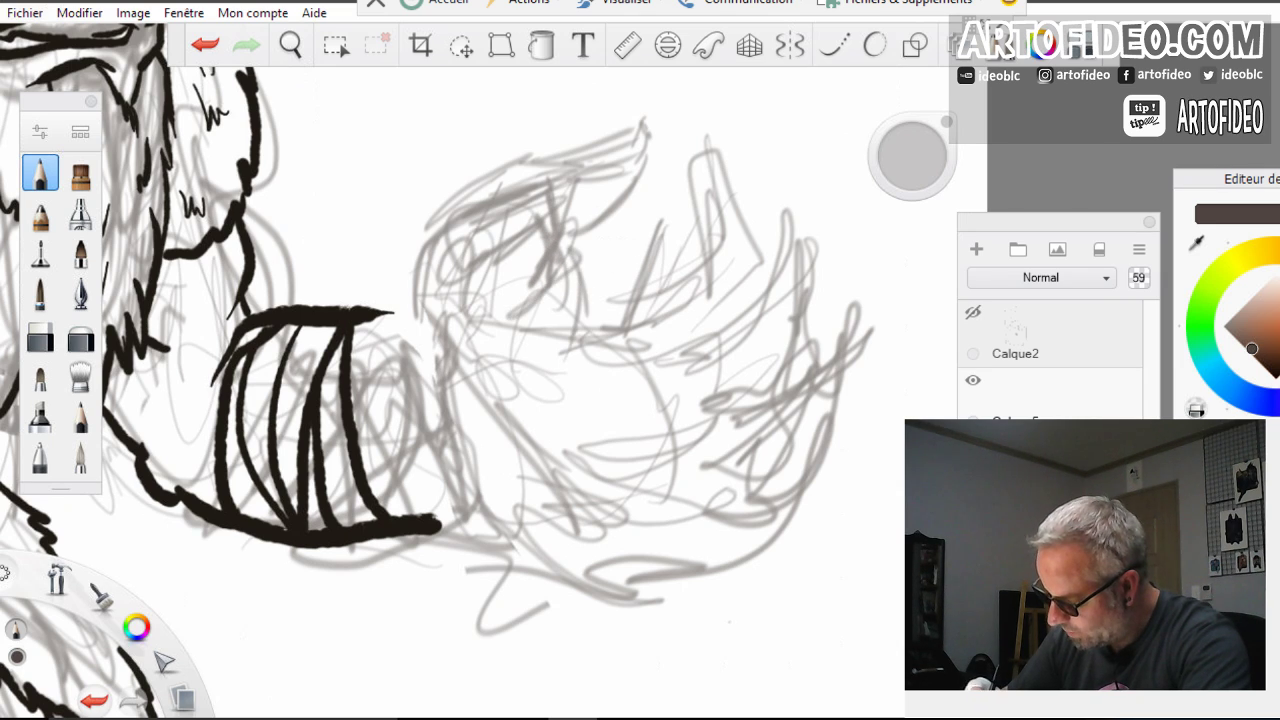
# Sketch four round knuckle circles at the finger bases of the far hand
pyautogui.moveTo(680, 292)
pyautogui.mouseDown()
pyautogui.moveTo(640, 312)
pyautogui.moveTo(690, 280)
pyautogui.moveTo(604, 330)
pyautogui.mouseUp()
pyautogui.moveTo(700, 322)
pyautogui.mouseDown()
pyautogui.moveTo(686, 366)
pyautogui.moveTo(708, 446)
pyautogui.moveTo(756, 398)
pyautogui.mouseUp()
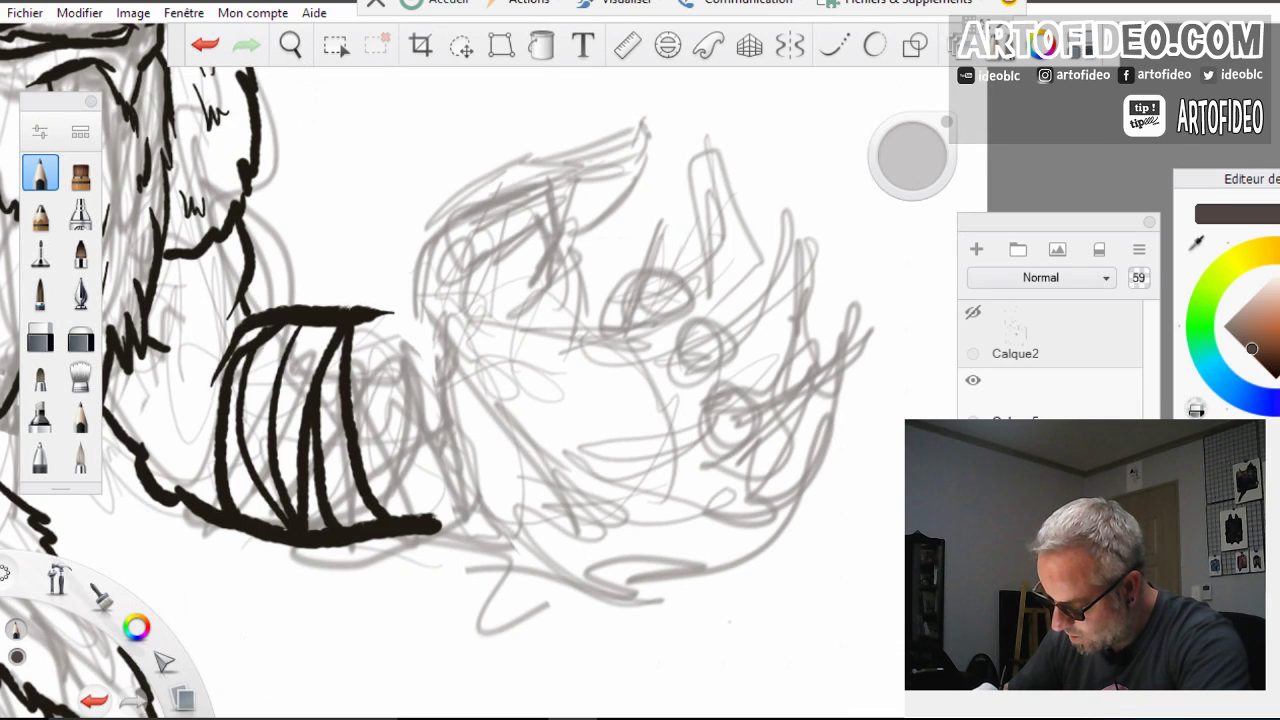
pyautogui.moveTo(716, 478)
pyautogui.mouseDown()
pyautogui.moveTo(740, 536)
pyautogui.moveTo(760, 470)
pyautogui.moveTo(690, 530)
pyautogui.mouseUp()
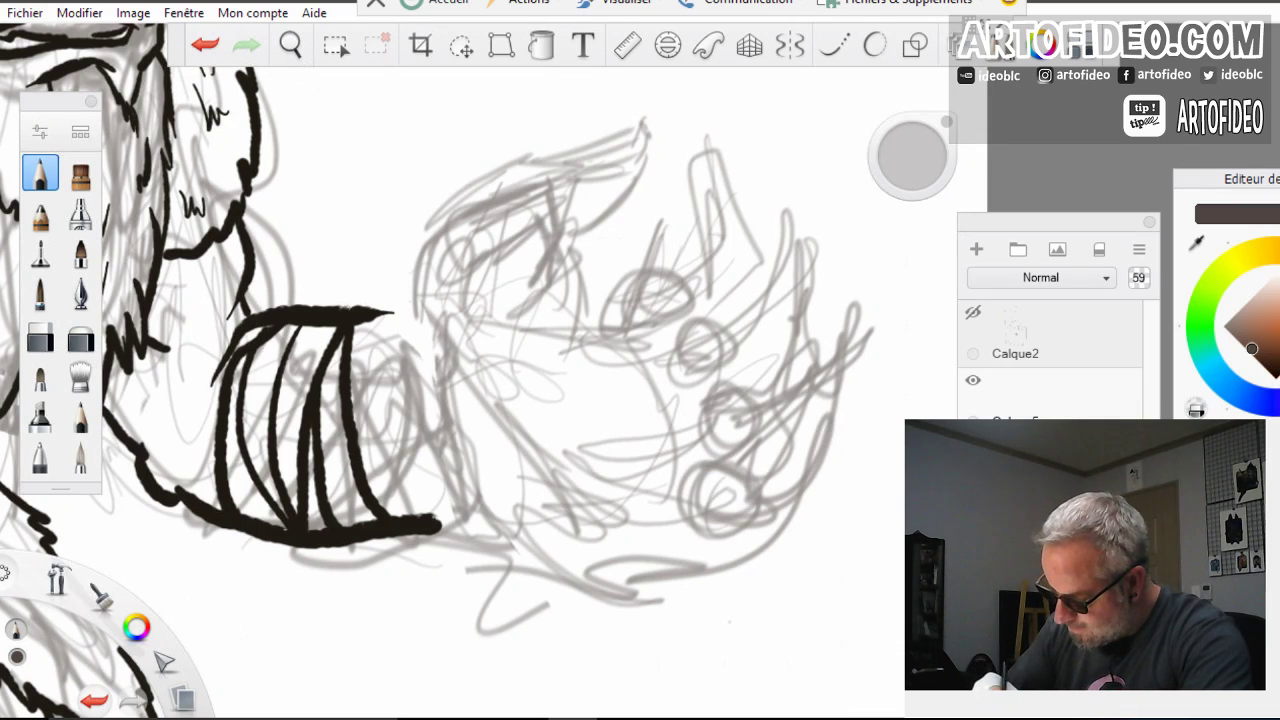
# Sketch the far hand's wrist connection and redefine the palm with curved contour strokes
pyautogui.moveTo(418, 228); pyautogui.dragTo(430, 386)
pyautogui.moveTo(386, 313)
pyautogui.mouseDown()
pyautogui.moveTo(415, 316)
pyautogui.moveTo(428, 409)
pyautogui.mouseUp()
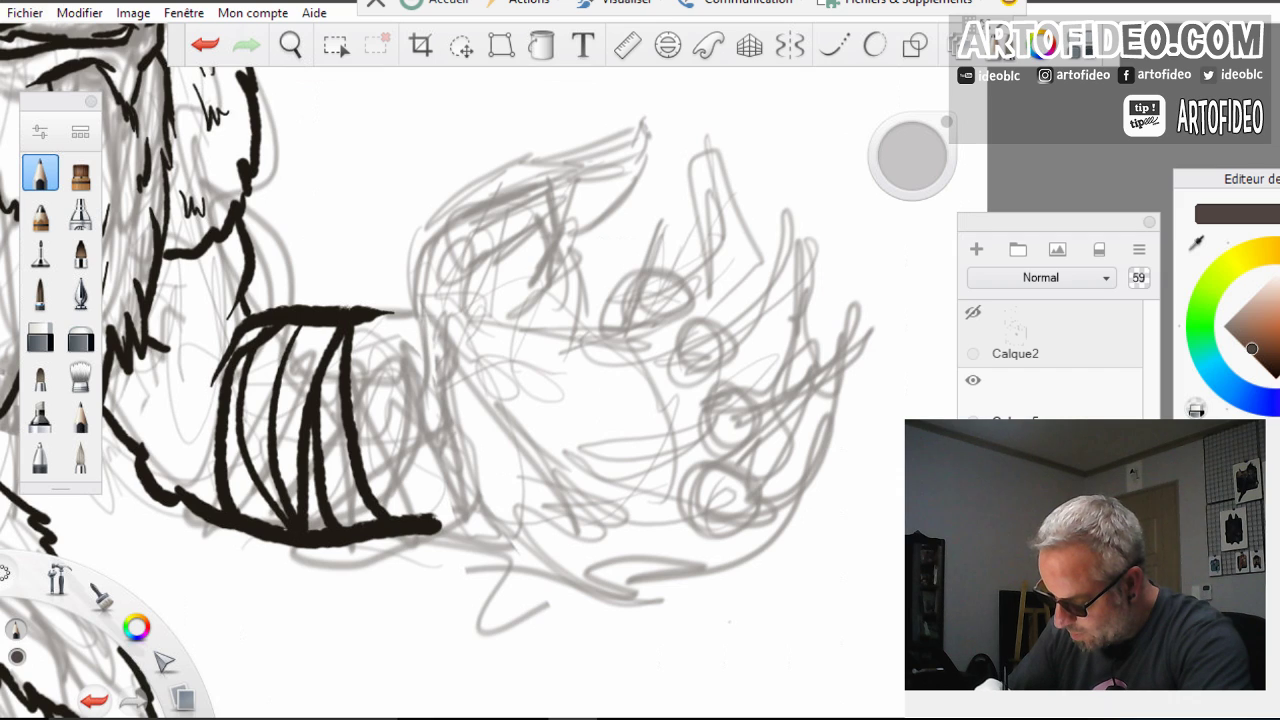
pyautogui.moveTo(572, 364)
pyautogui.mouseDown()
pyautogui.moveTo(500, 366)
pyautogui.moveTo(448, 386)
pyautogui.moveTo(580, 294)
pyautogui.moveTo(612, 416)
pyautogui.mouseUp()
pyautogui.moveTo(598, 342)
pyautogui.mouseDown()
pyautogui.moveTo(624, 430)
pyautogui.moveTo(606, 479)
pyautogui.mouseUp()
pyautogui.moveTo(584, 388)
pyautogui.mouseDown()
pyautogui.moveTo(500, 368)
pyautogui.moveTo(446, 386)
pyautogui.mouseUp()
pyautogui.moveTo(436, 407)
pyautogui.mouseDown()
pyautogui.moveTo(460, 520)
pyautogui.moveTo(522, 574)
pyautogui.moveTo(680, 548)
pyautogui.moveTo(560, 574)
pyautogui.mouseUp()
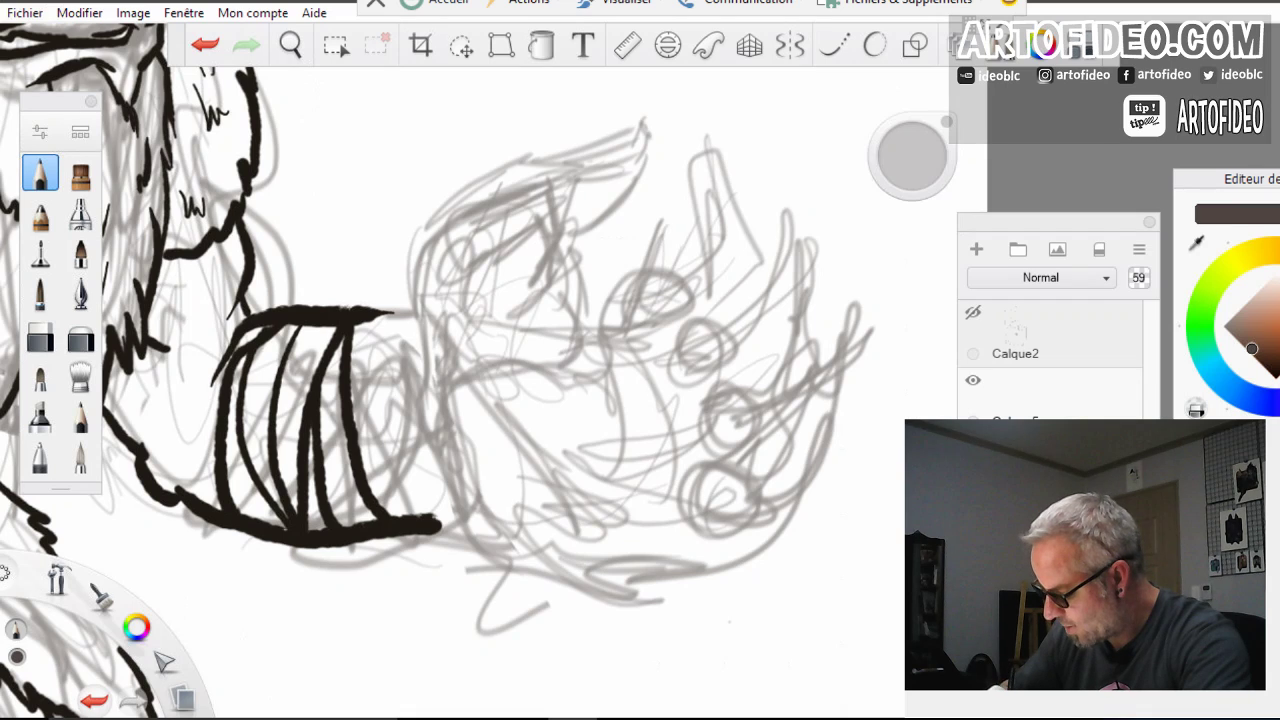
# Lasso the far hand's sketch, reduce its height slightly, release the selection and save the drawing
pyautogui.press('space')
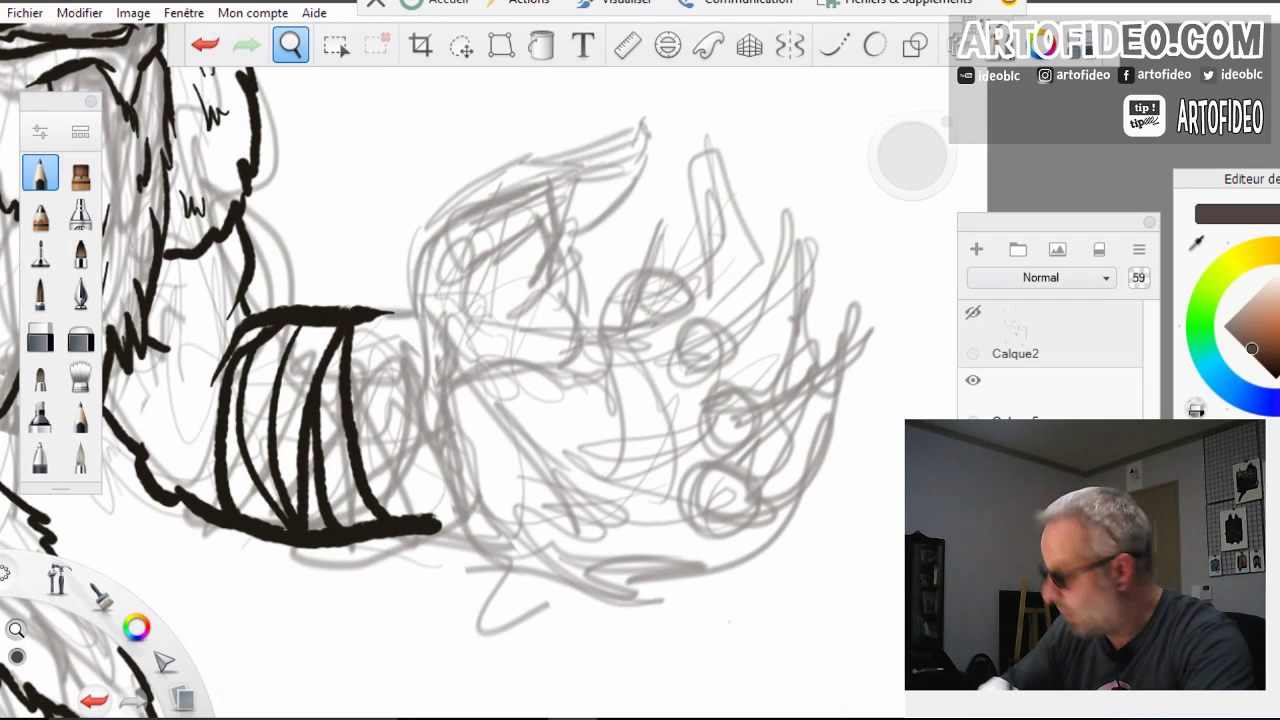
pyautogui.moveTo(457, 372); pyautogui.dragTo(221, 632)
pyautogui.moveTo(274, 578); pyautogui.dragTo(253, 609)
pyautogui.moveTo(467, 336); pyautogui.dragTo(335, 500)
pyautogui.moveTo(340, 500); pyautogui.dragTo(590, 550)
pyautogui.moveTo(671, 410); pyautogui.dragTo(595, 429)
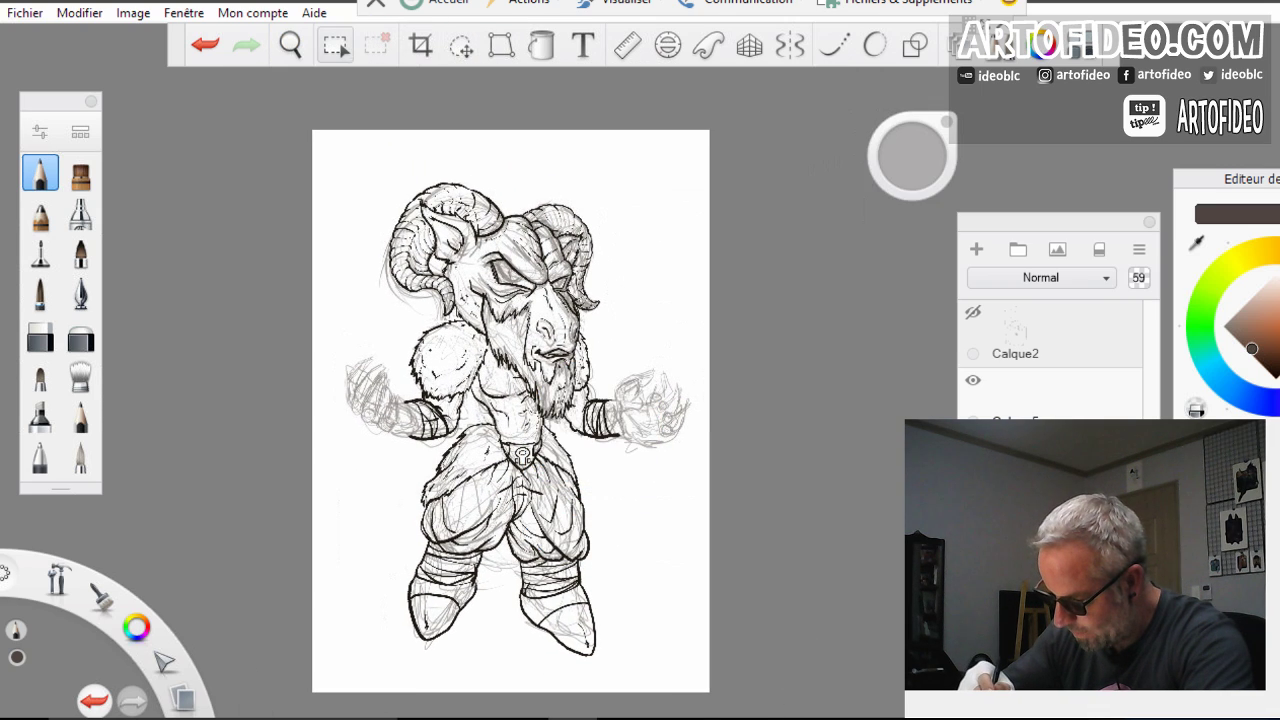
pyautogui.click(461, 45)
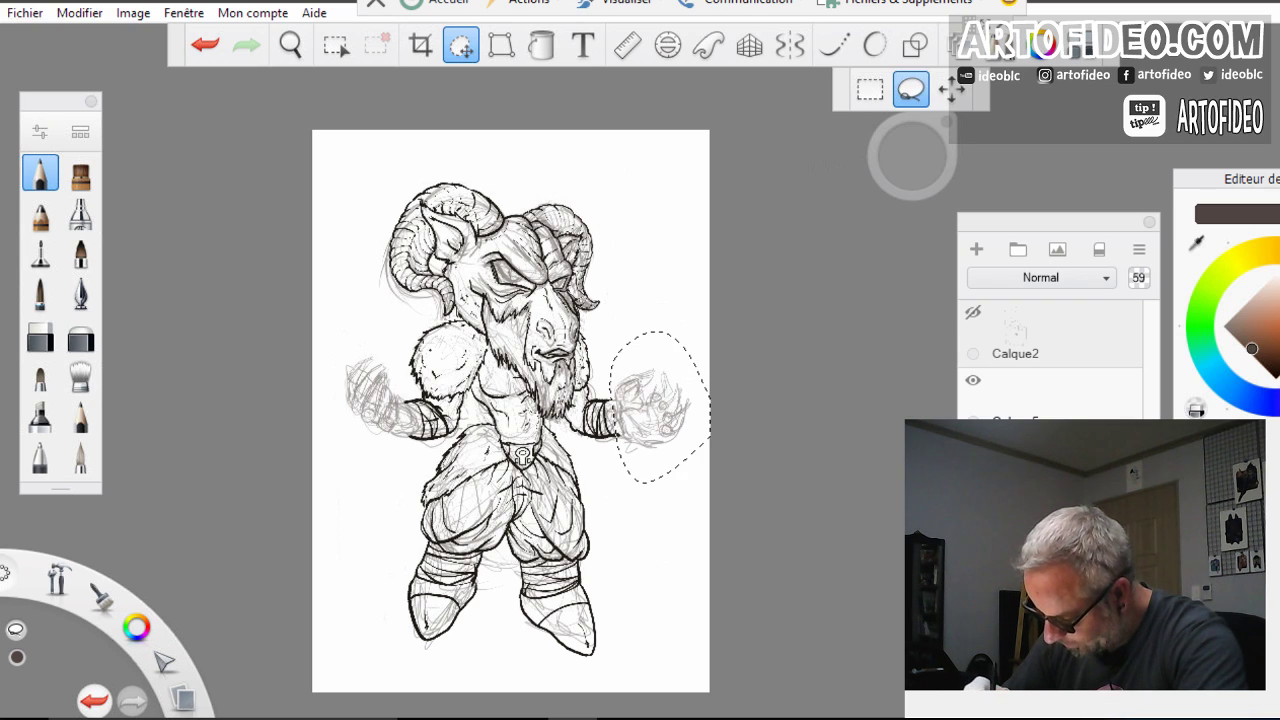
pyautogui.press('v')
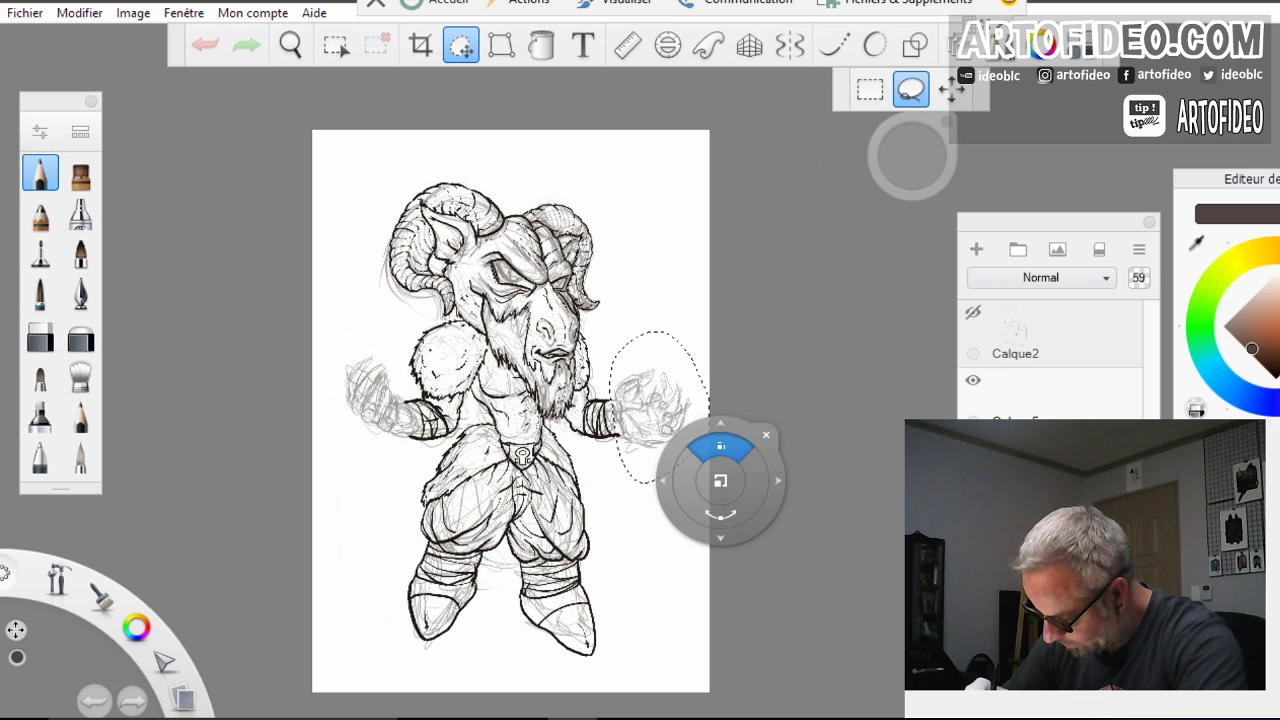
pyautogui.moveTo(720, 447); pyautogui.dragTo(720, 457)
pyautogui.moveTo(657, 408); pyautogui.dragTo(657, 408)
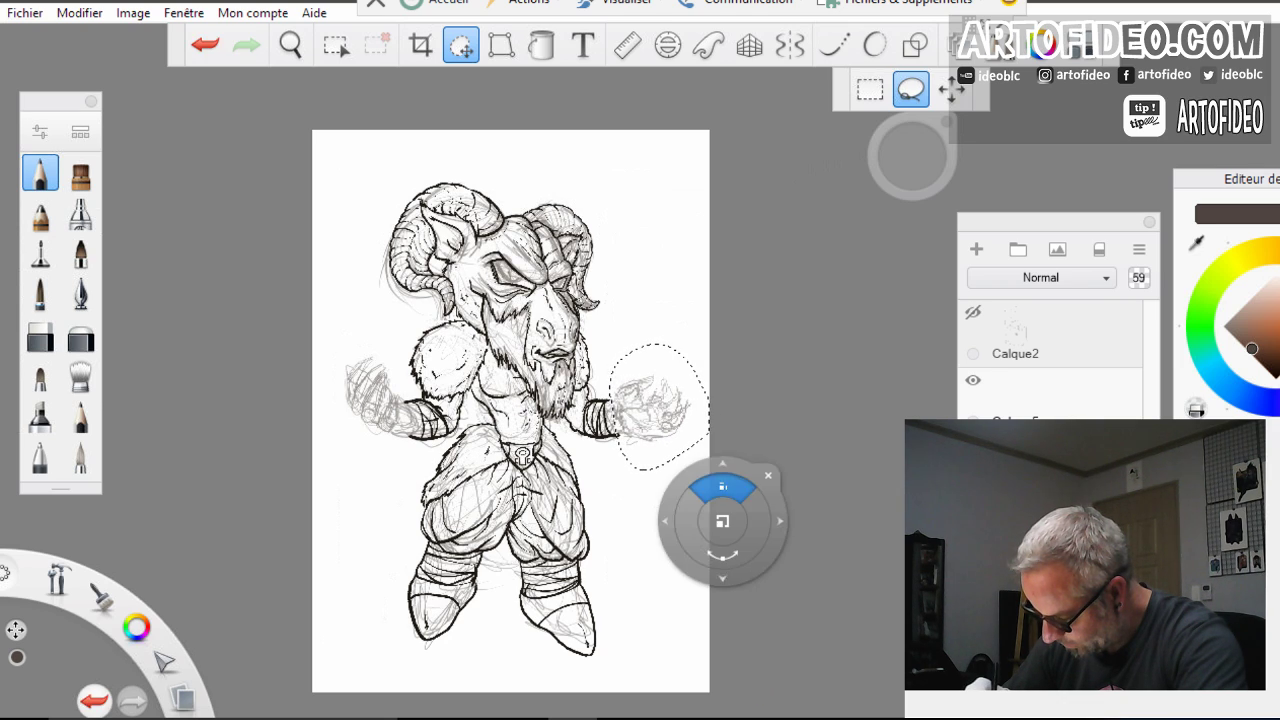
pyautogui.click(768, 474)
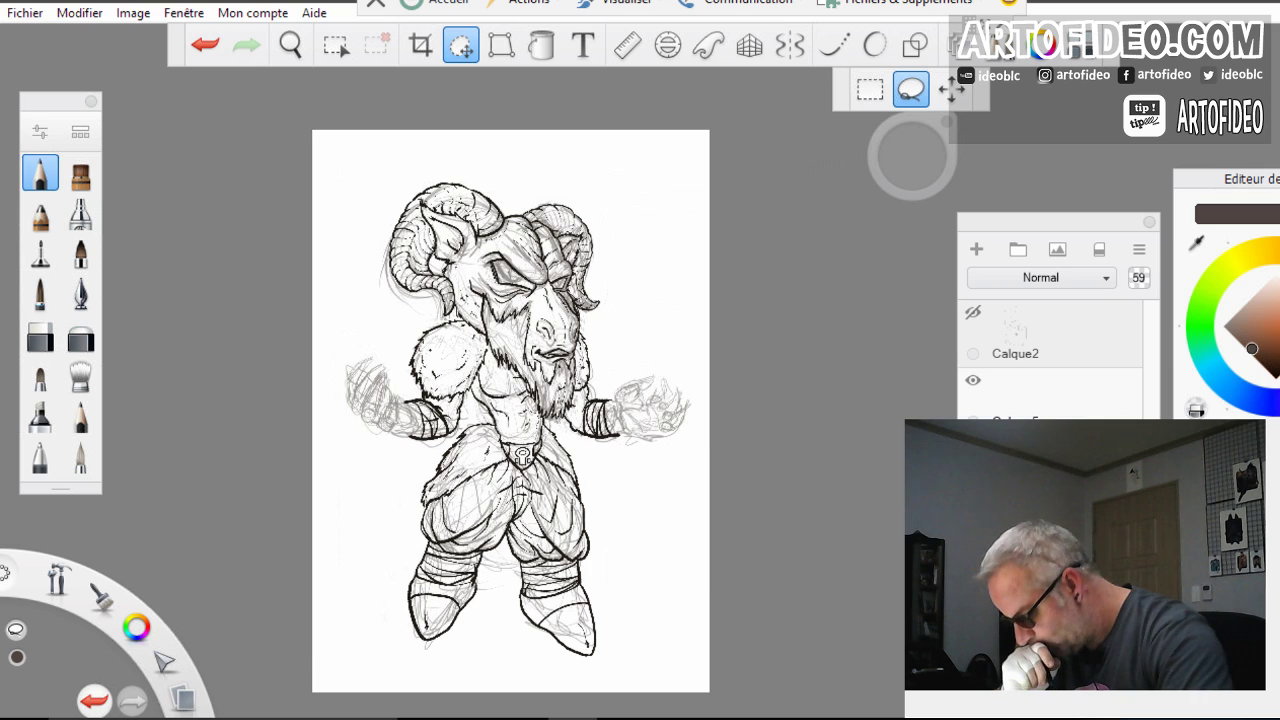
pyautogui.click(24, 13)
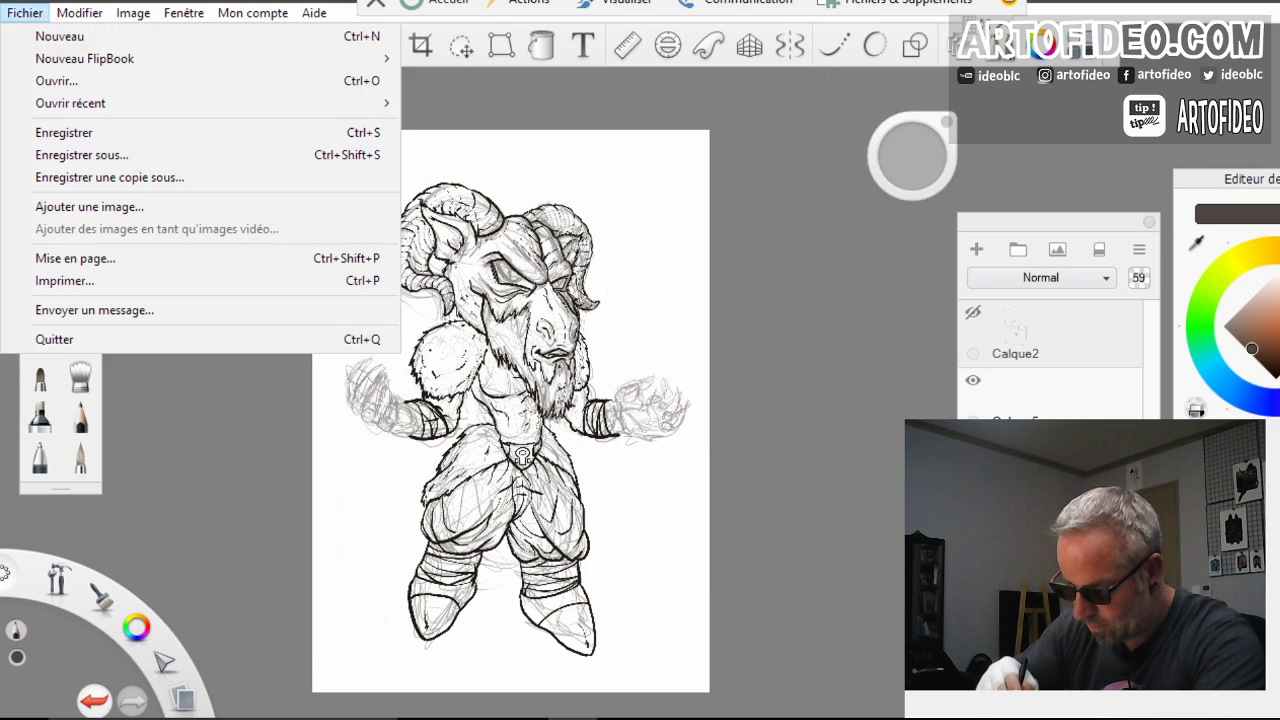
pyautogui.click(95, 132)
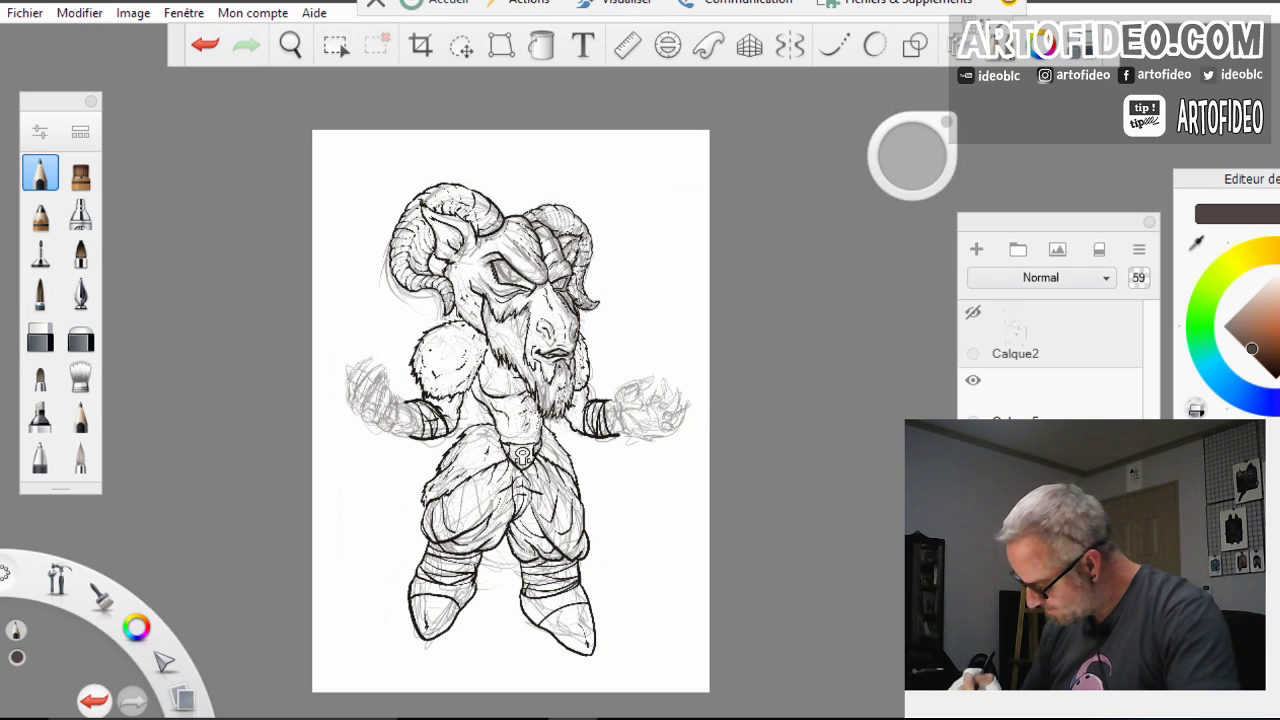
# Activate the full-opacity line-art layer and choose a near-black ink colour for the creature's eyes
pyautogui.click(1050, 470)
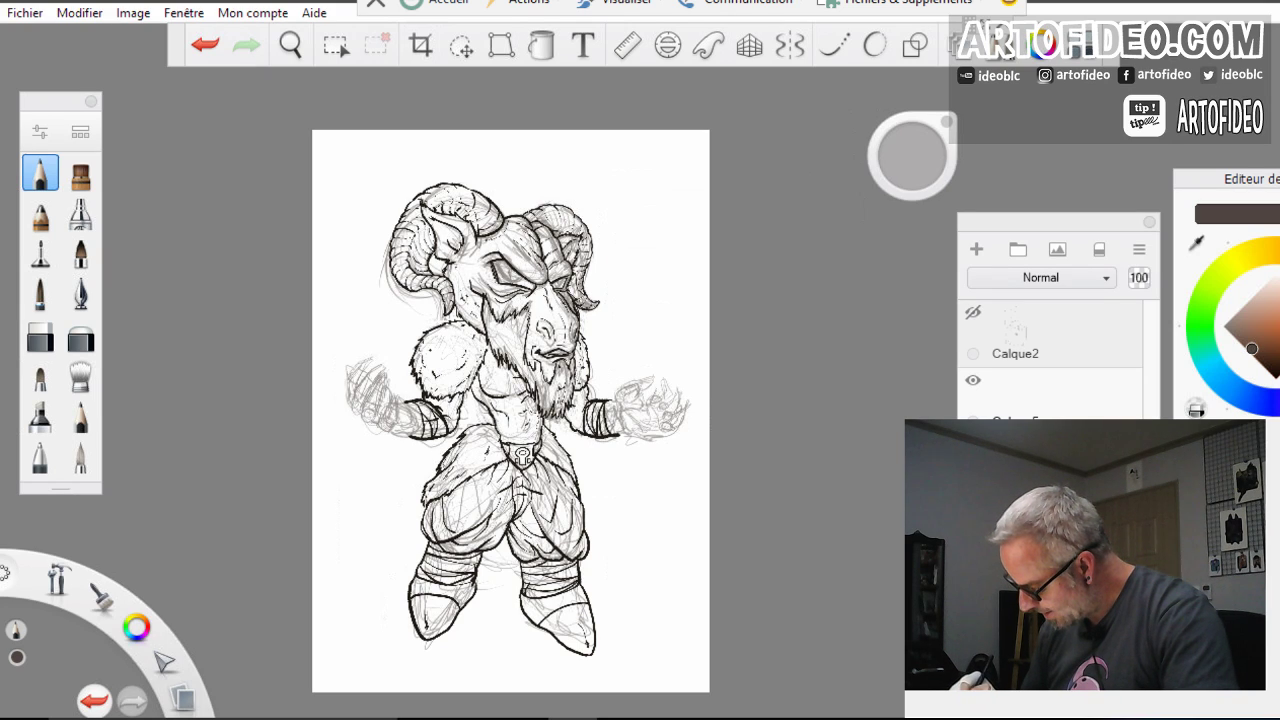
pyautogui.click(1269, 368)
pyautogui.click(290, 45)
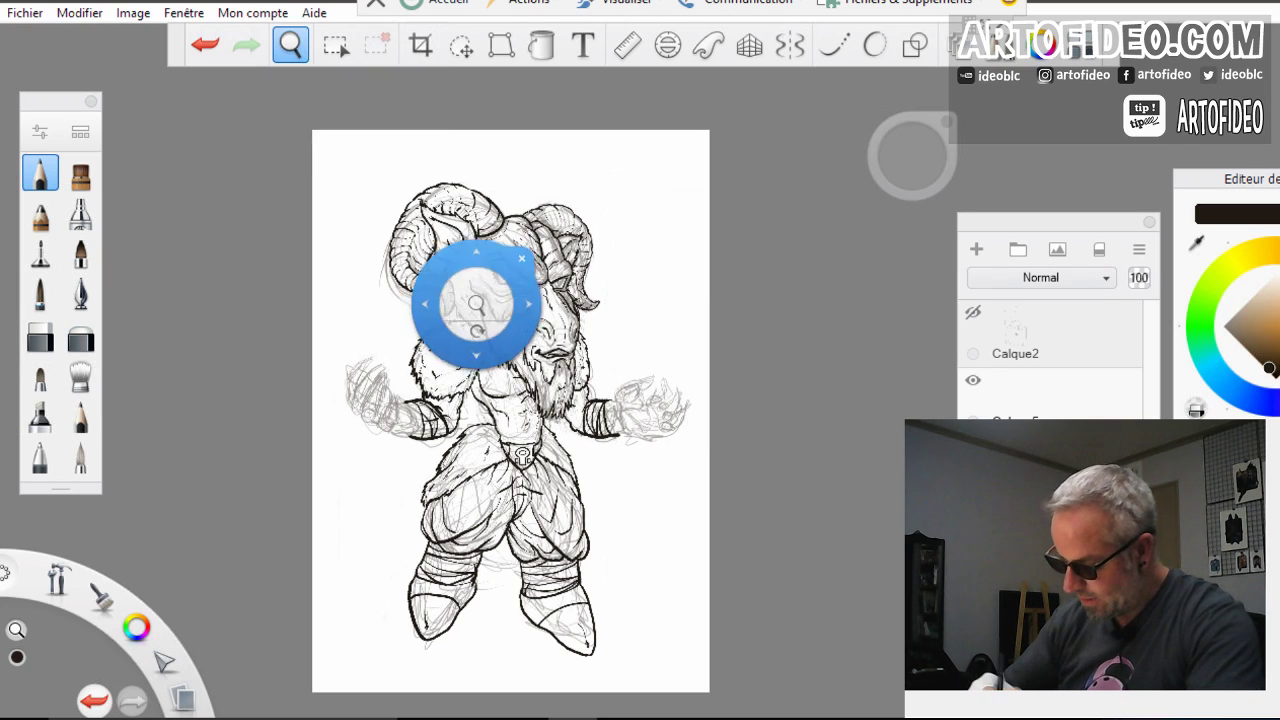
pyautogui.moveTo(518, 343); pyautogui.dragTo(512, 444)
pyautogui.moveTo(510, 385); pyautogui.dragTo(670, 336)
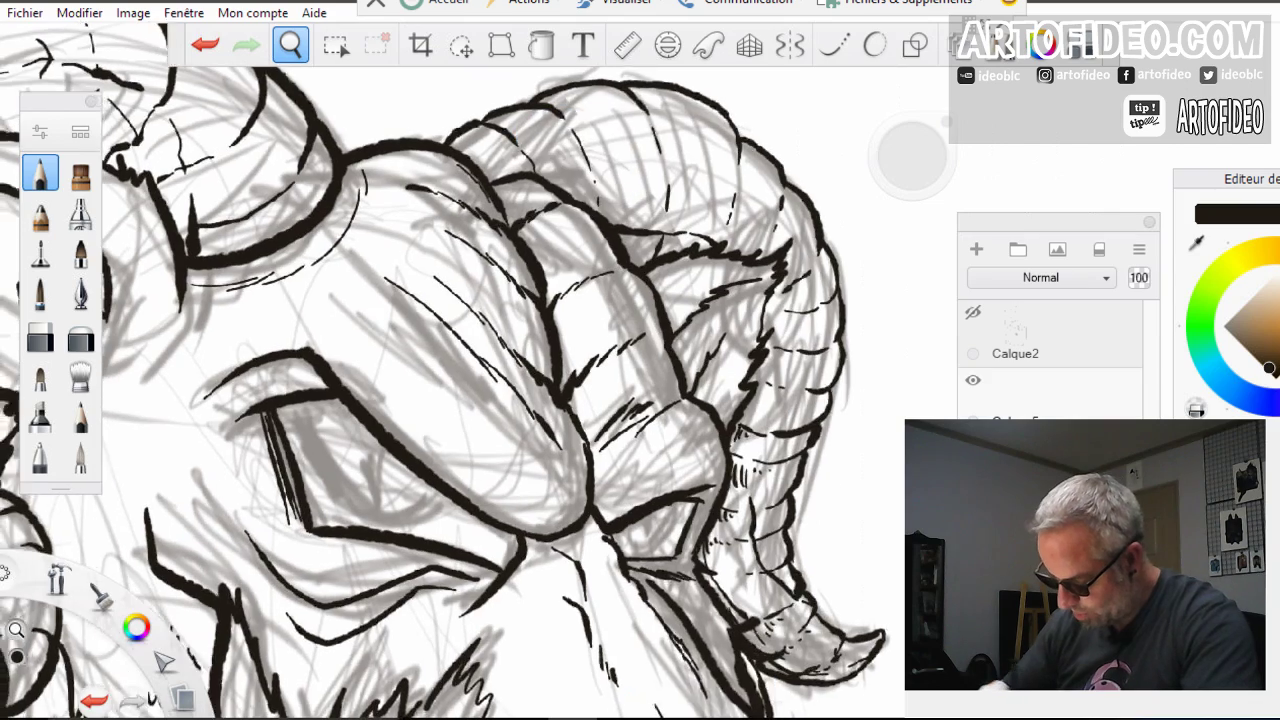
pyautogui.moveTo(440, 555); pyautogui.dragTo(679, 342)
pyautogui.moveTo(491, 418)
pyautogui.mouseDown()
pyautogui.moveTo(621, 430)
pyautogui.moveTo(599, 506)
pyautogui.moveTo(484, 437)
pyautogui.mouseUp()
pyautogui.moveTo(484, 432); pyautogui.dragTo(415, 440)
pyautogui.moveTo(797, 499); pyautogui.dragTo(629, 514)
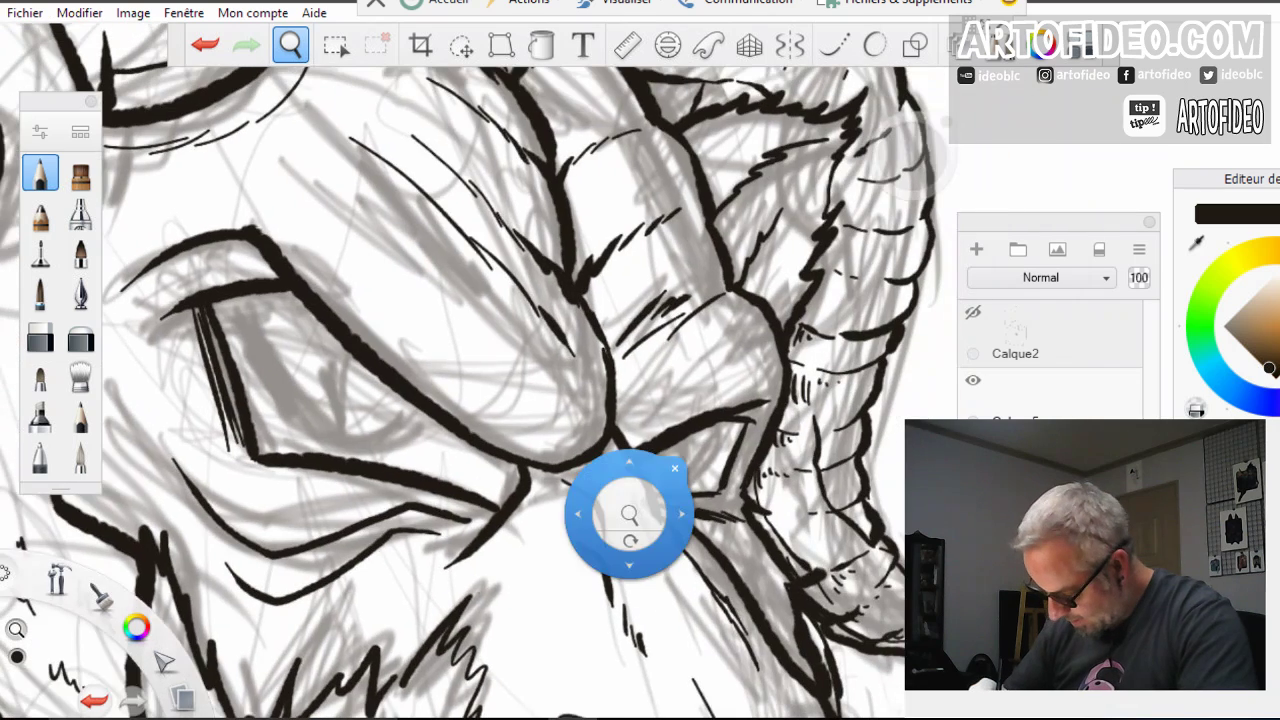
pyautogui.click(675, 468)
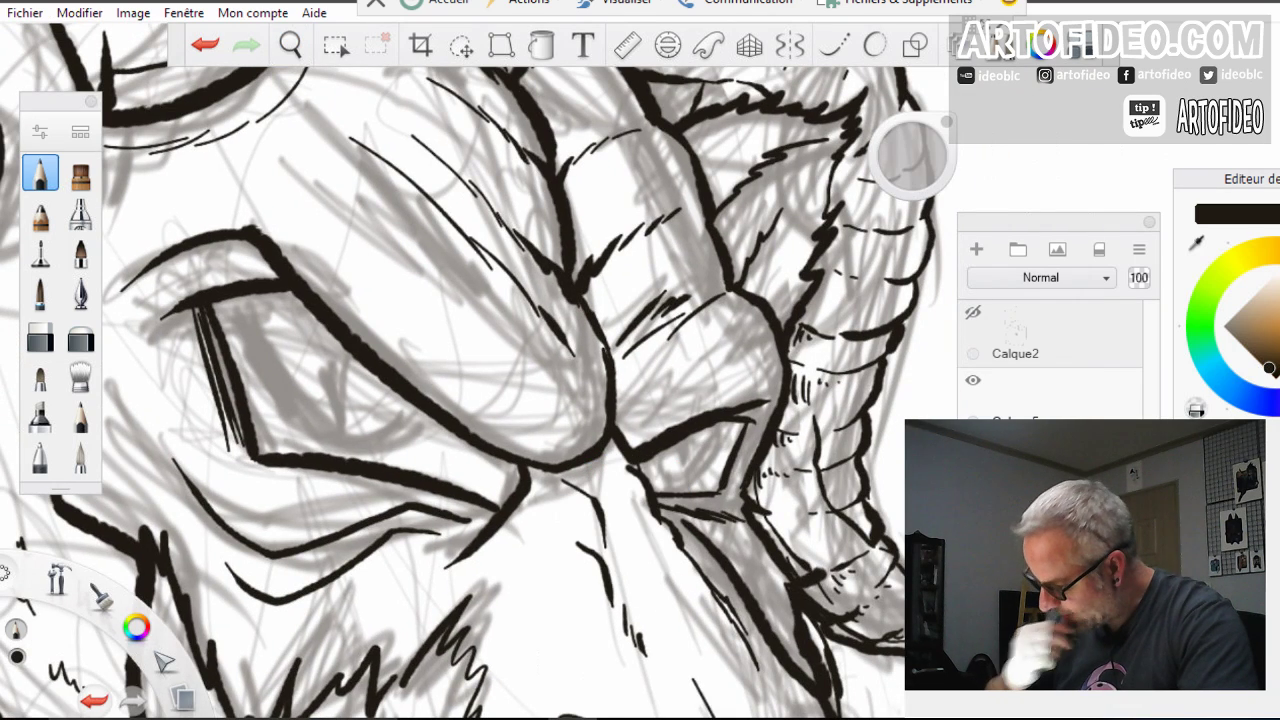
# Place an ellipse guide over the near eye and rotate it to 347°
pyautogui.click(668, 45)
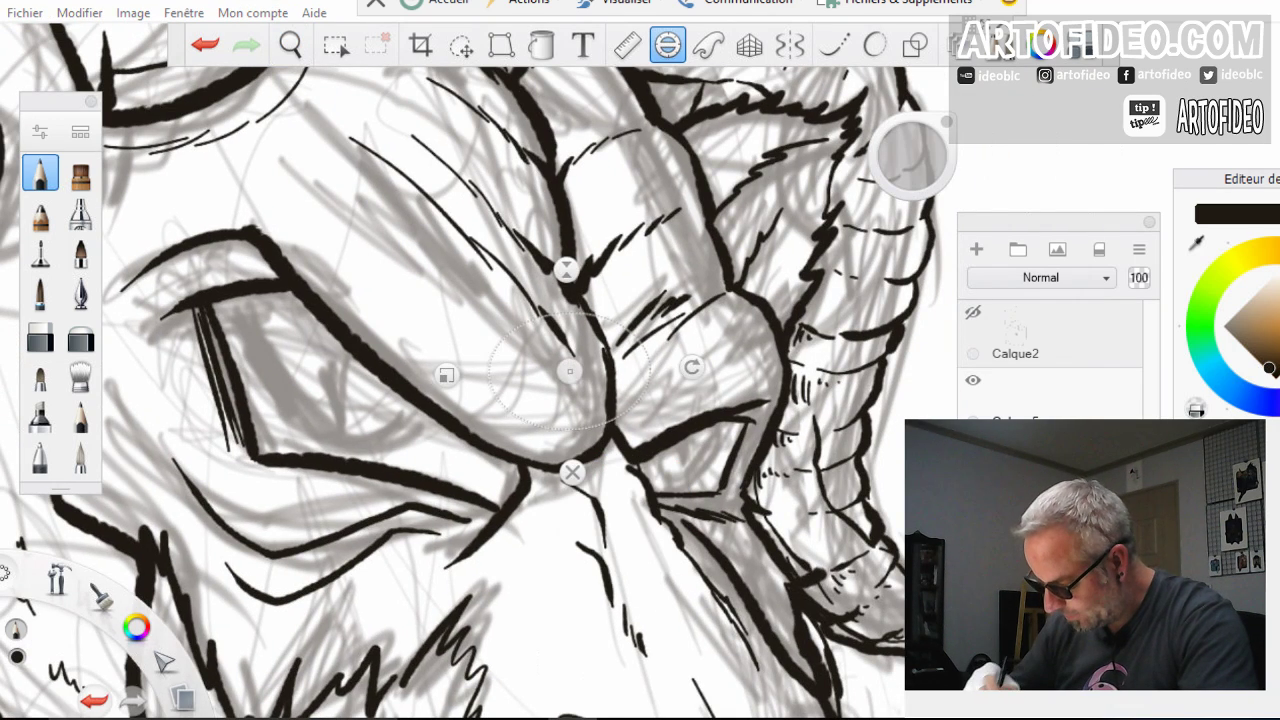
pyautogui.moveTo(566, 270); pyautogui.dragTo(566, 281)
pyautogui.moveTo(570, 371); pyautogui.dragTo(341, 371)
pyautogui.moveTo(338, 280); pyautogui.dragTo(337, 264)
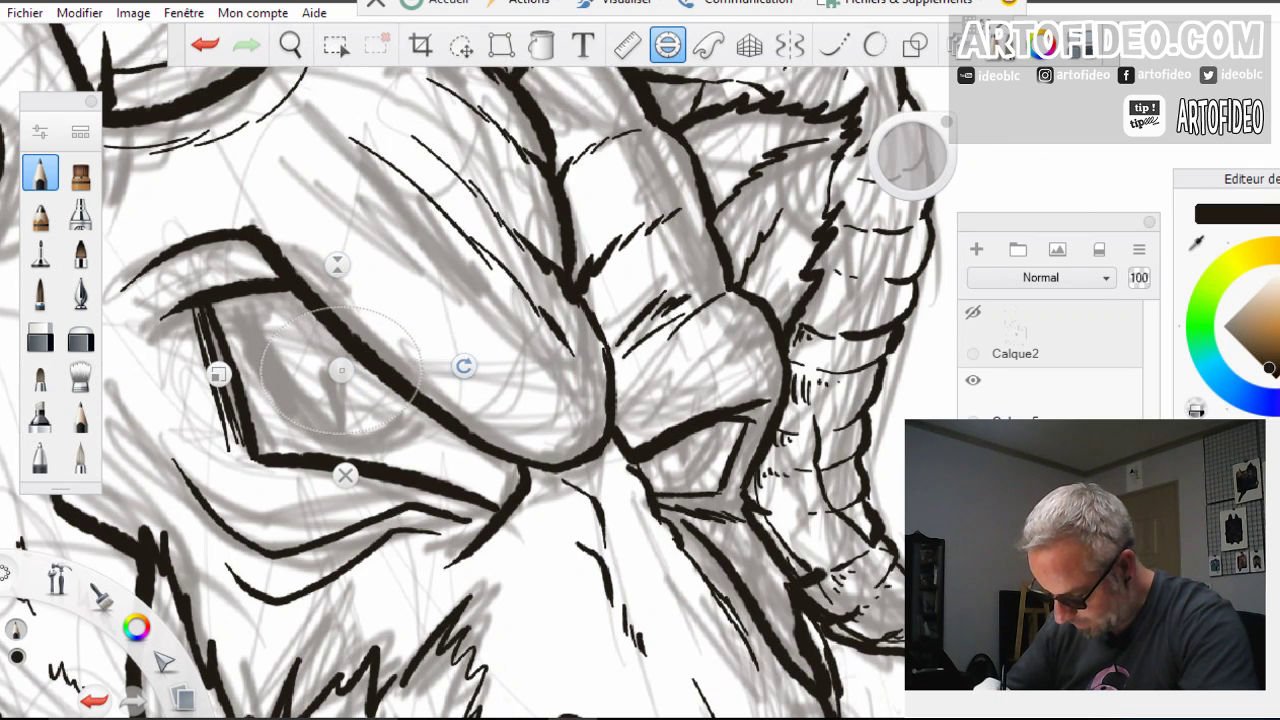
pyautogui.moveTo(463, 366); pyautogui.dragTo(460, 399)
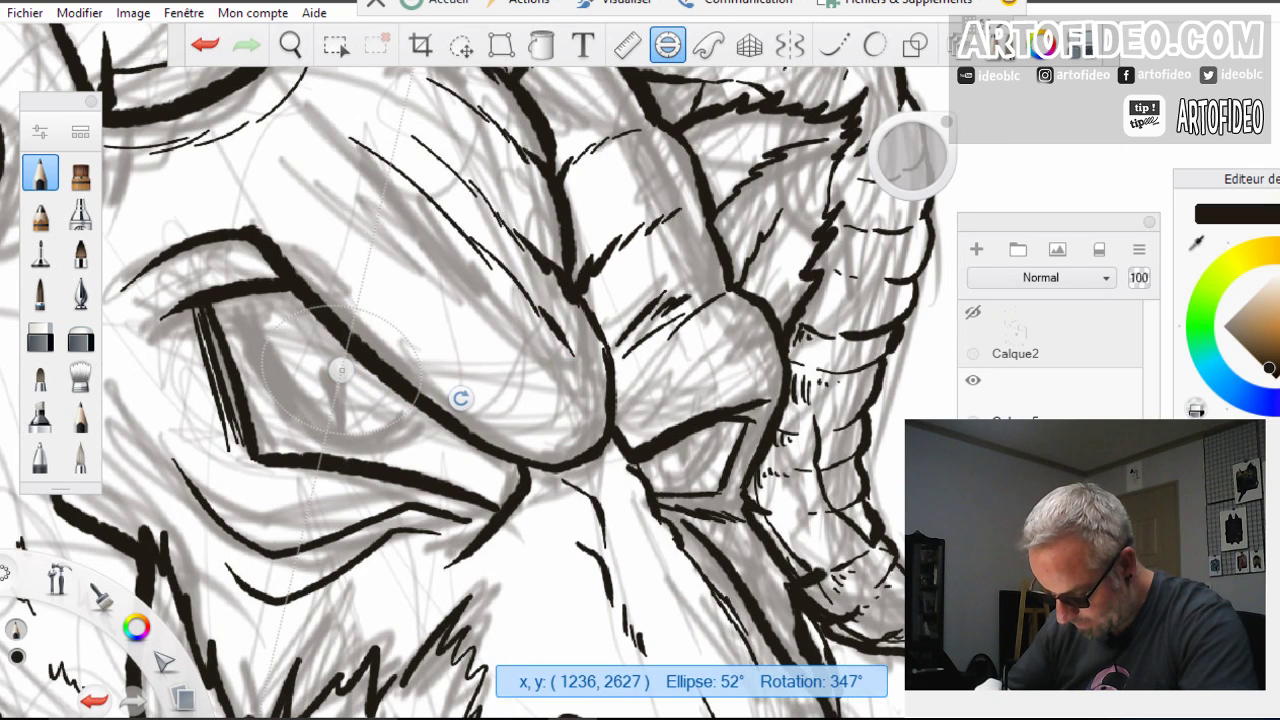
pyautogui.moveTo(215, 338); pyautogui.dragTo(205, 340)
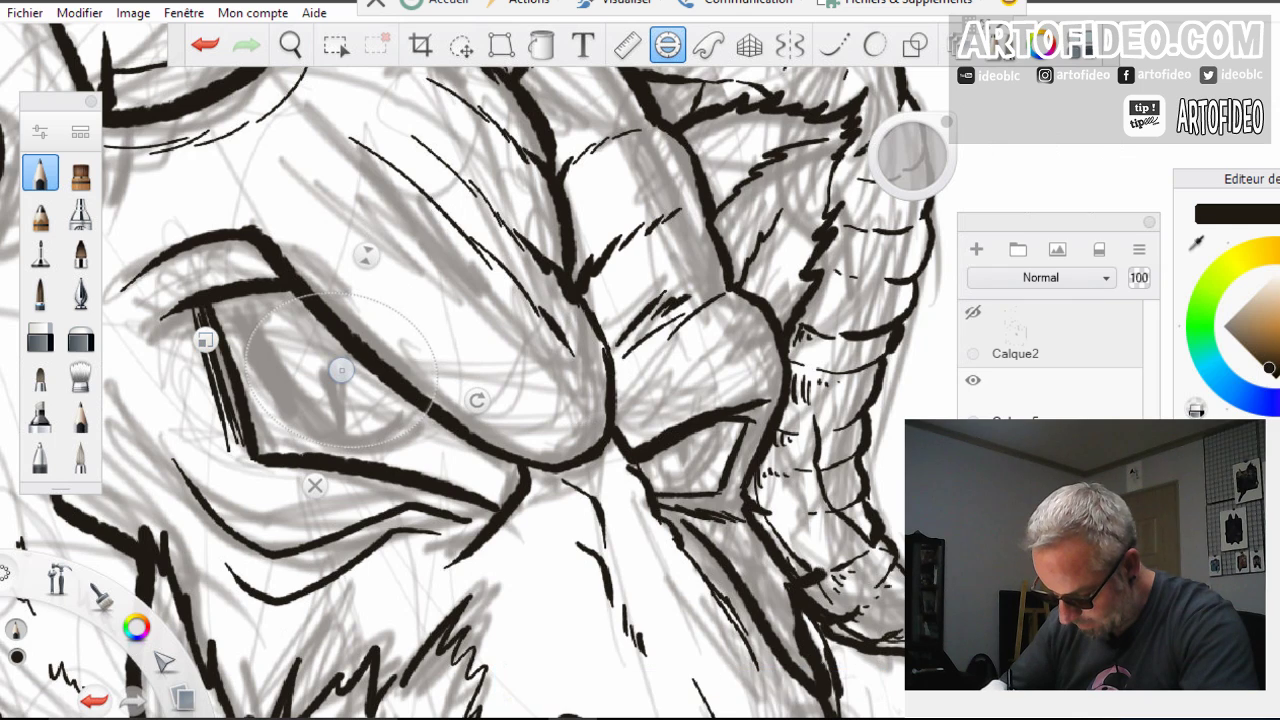
# Enlarge and round the ellipse guide to 75°, fitting its lower edge to the near eye's sketched iris
pyautogui.moveTo(341, 370); pyautogui.dragTo(350, 347)
pyautogui.moveTo(375, 232); pyautogui.dragTo(378, 217)
pyautogui.moveTo(350, 347); pyautogui.dragTo(348, 310)
pyautogui.moveTo(380, 181); pyautogui.dragTo(371, 202)
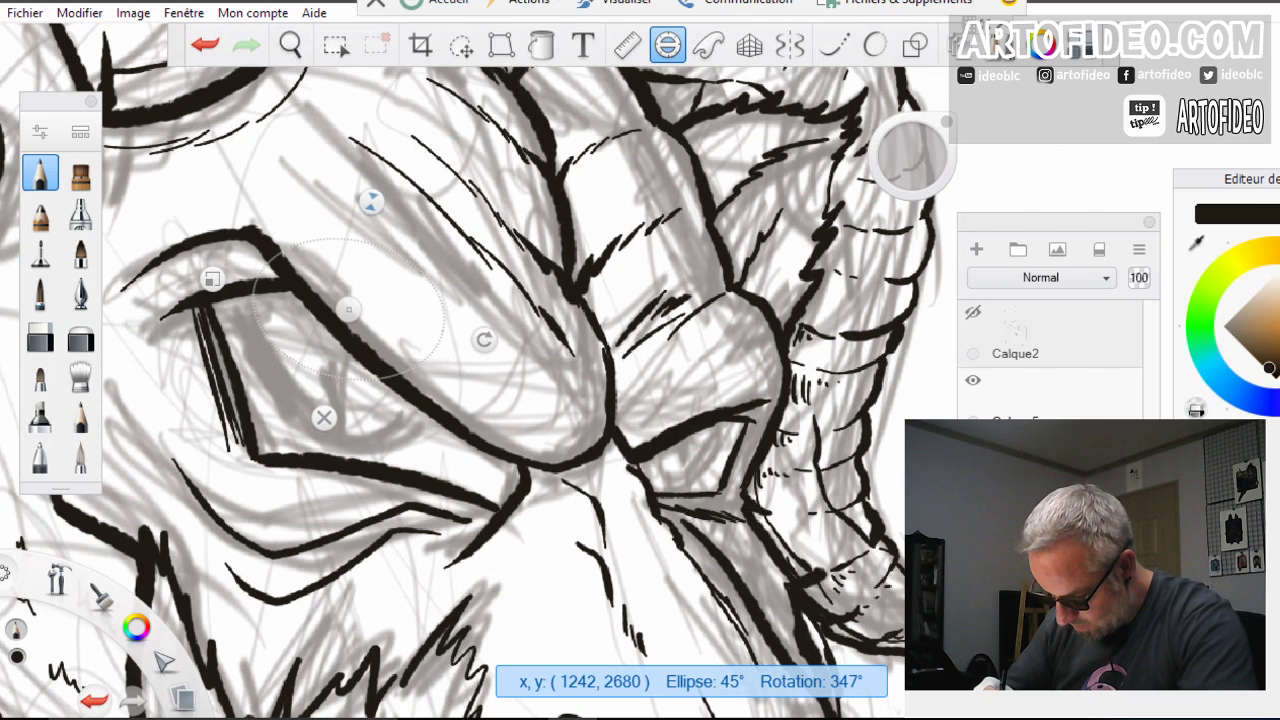
pyautogui.moveTo(212, 279); pyautogui.dragTo(175, 270)
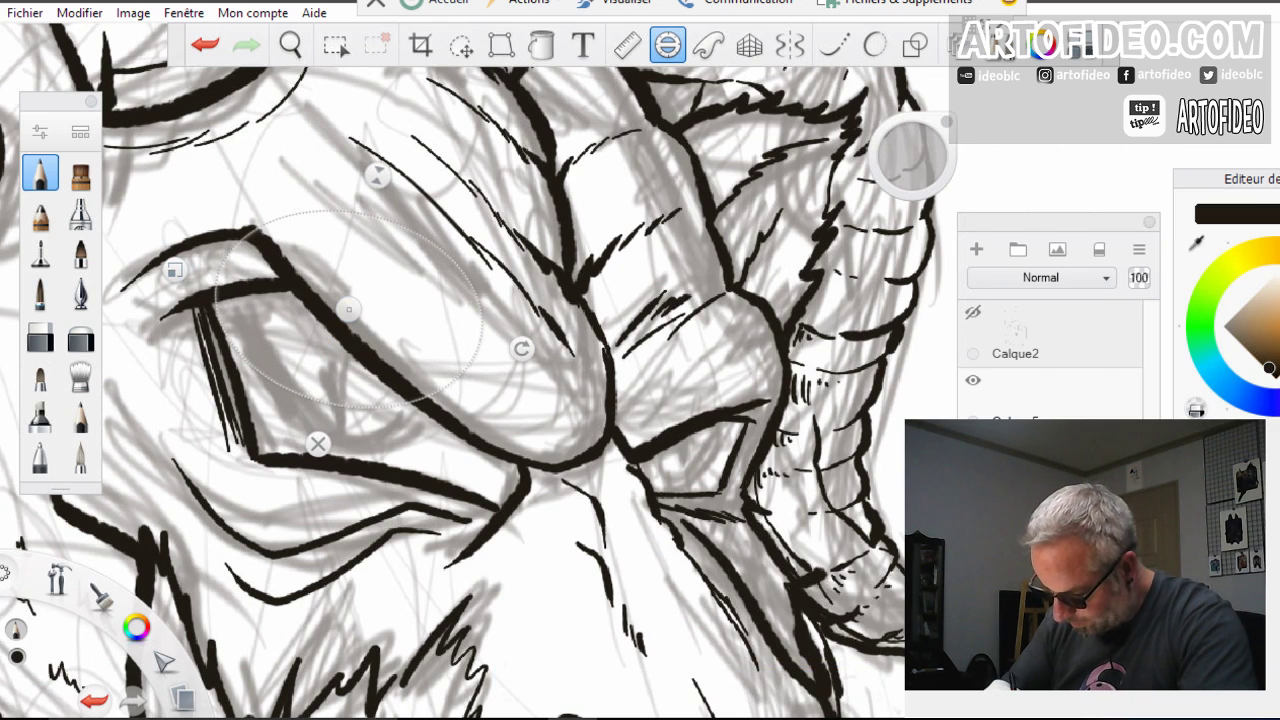
pyautogui.moveTo(377, 176); pyautogui.dragTo(388, 126)
pyautogui.moveTo(175, 270); pyautogui.dragTo(195, 275)
pyautogui.moveTo(348, 309); pyautogui.dragTo(360, 317)
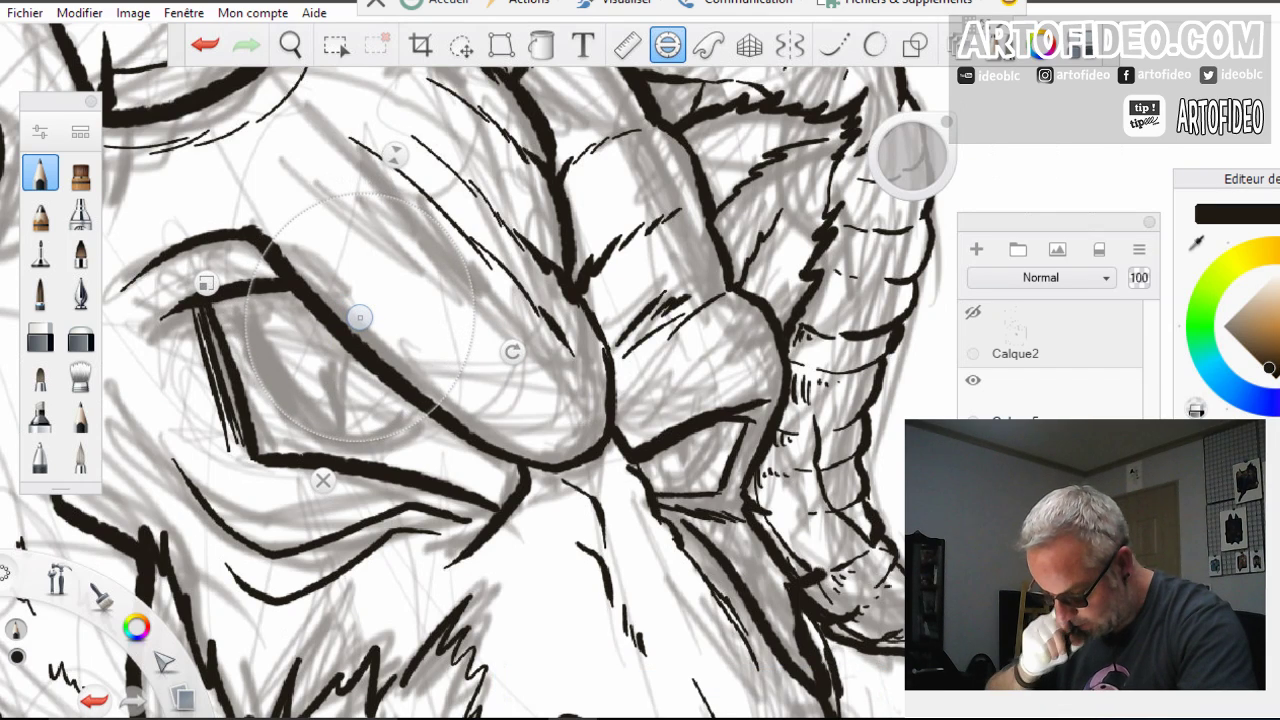
pyautogui.moveTo(395, 152); pyautogui.dragTo(390, 170)
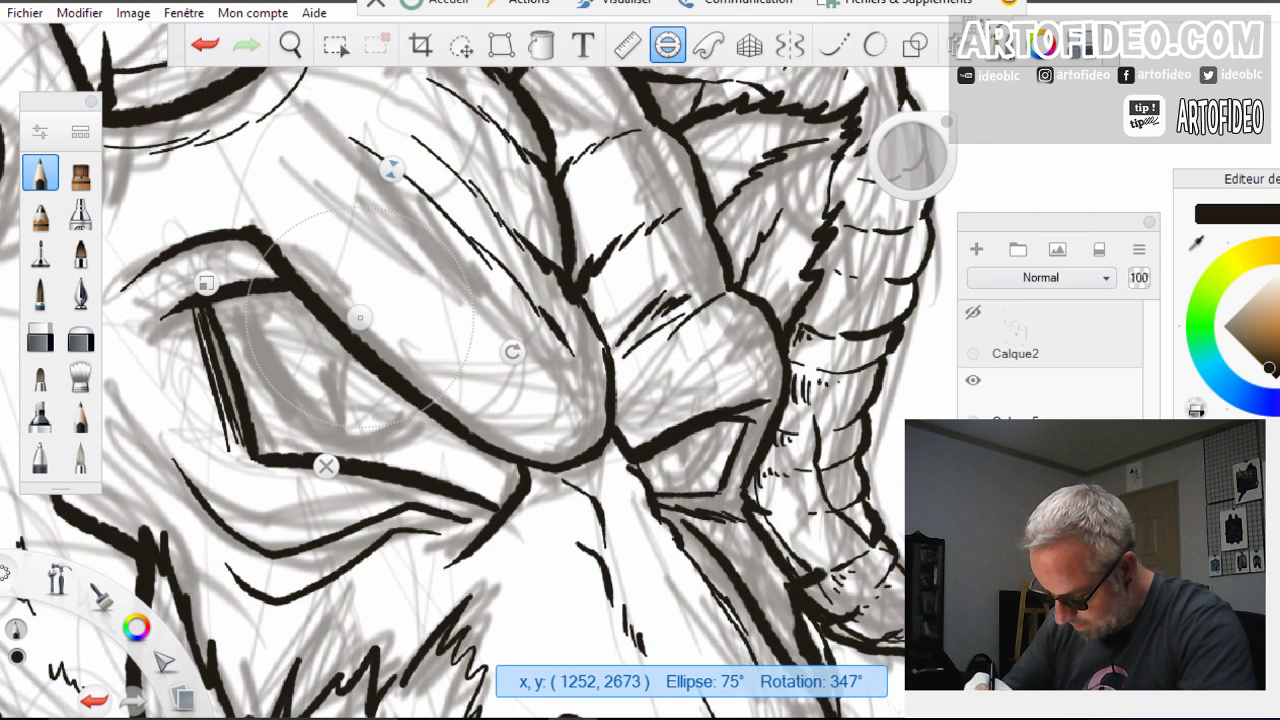
pyautogui.moveTo(360, 317); pyautogui.dragTo(359, 323)
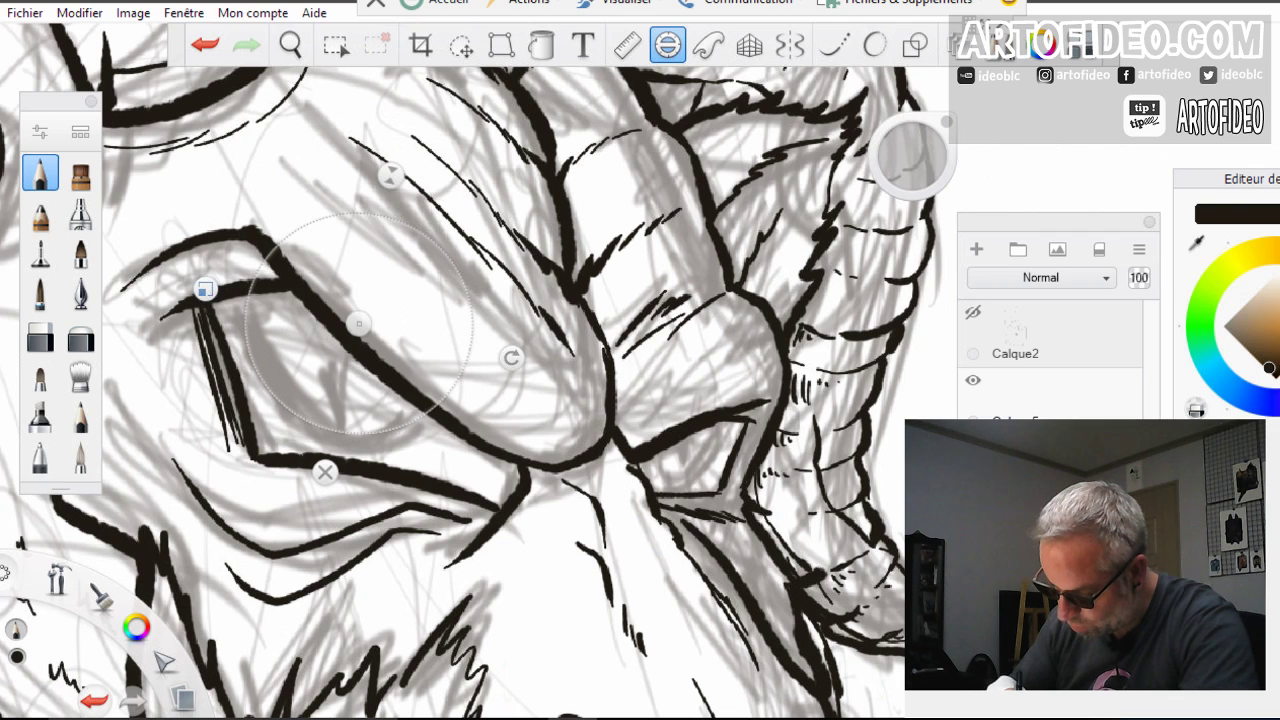
pyautogui.moveTo(205, 289); pyautogui.dragTo(194, 286)
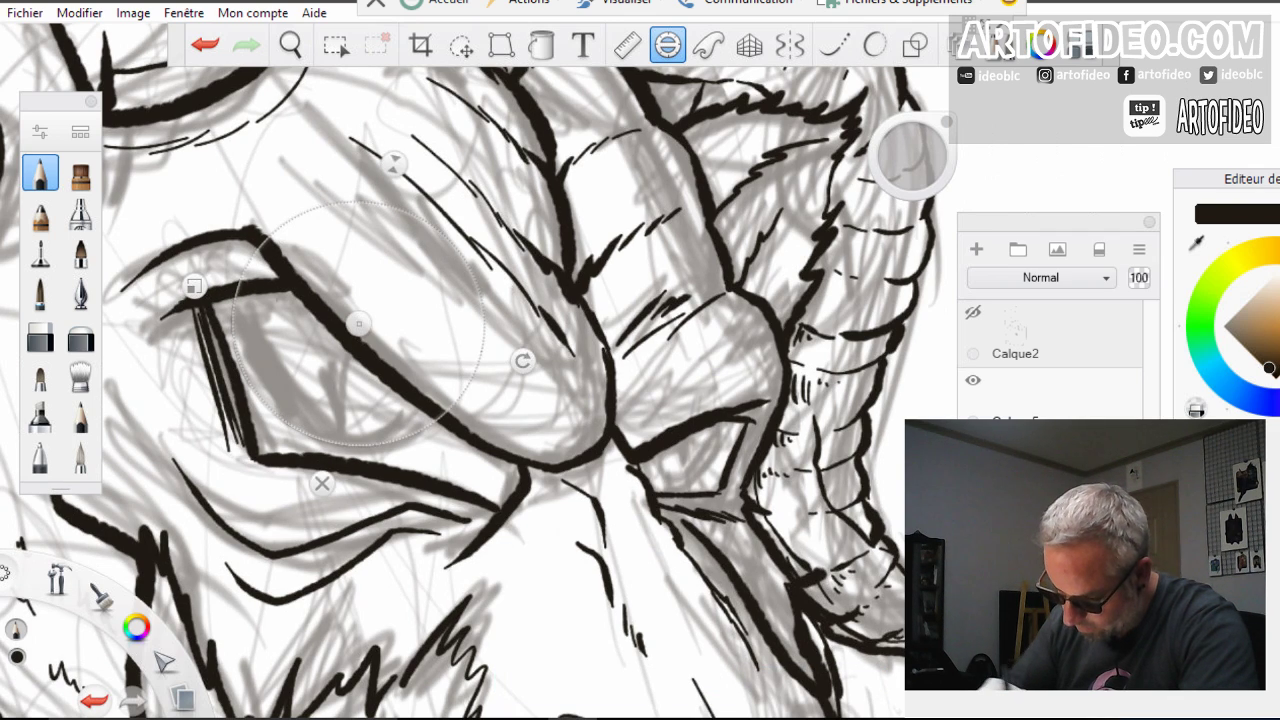
pyautogui.click(205, 45)
# Switch to the thicker pencil brush and ink the near eye's iris as two concentric arcs along the ellipse guide
pyautogui.click(40, 214)
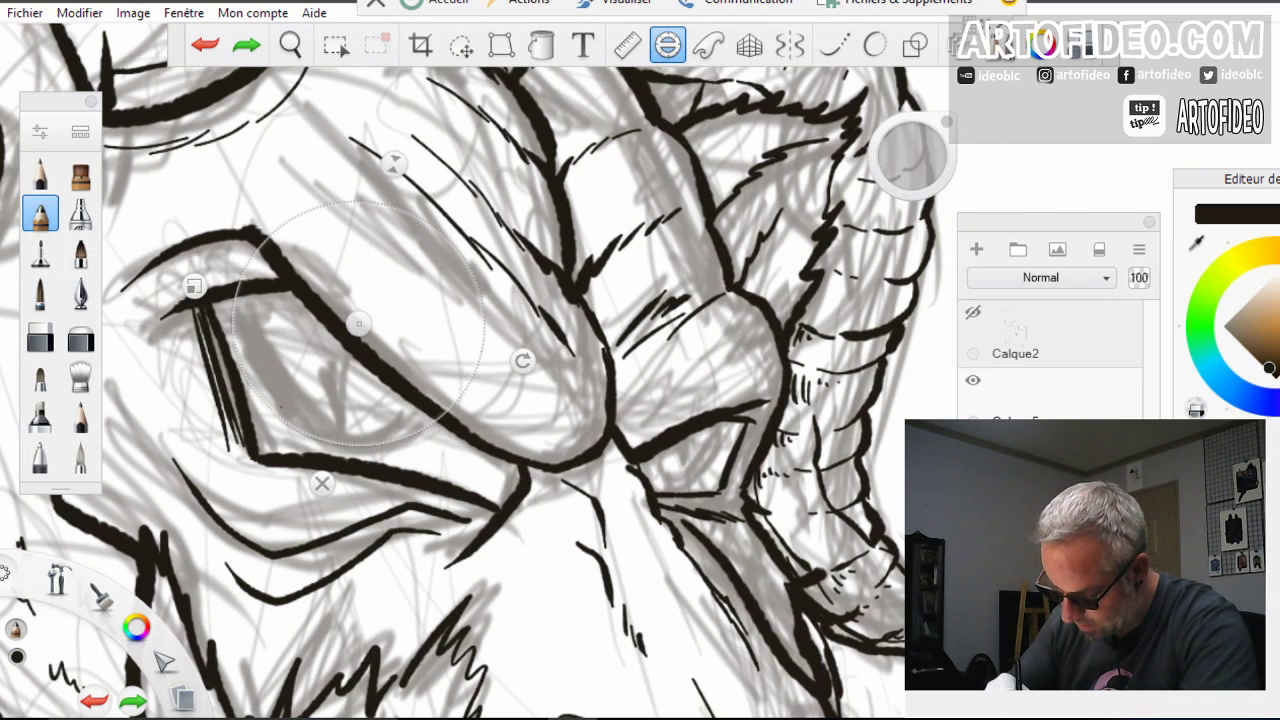
pyautogui.moveTo(267, 403); pyautogui.dragTo(238, 283)
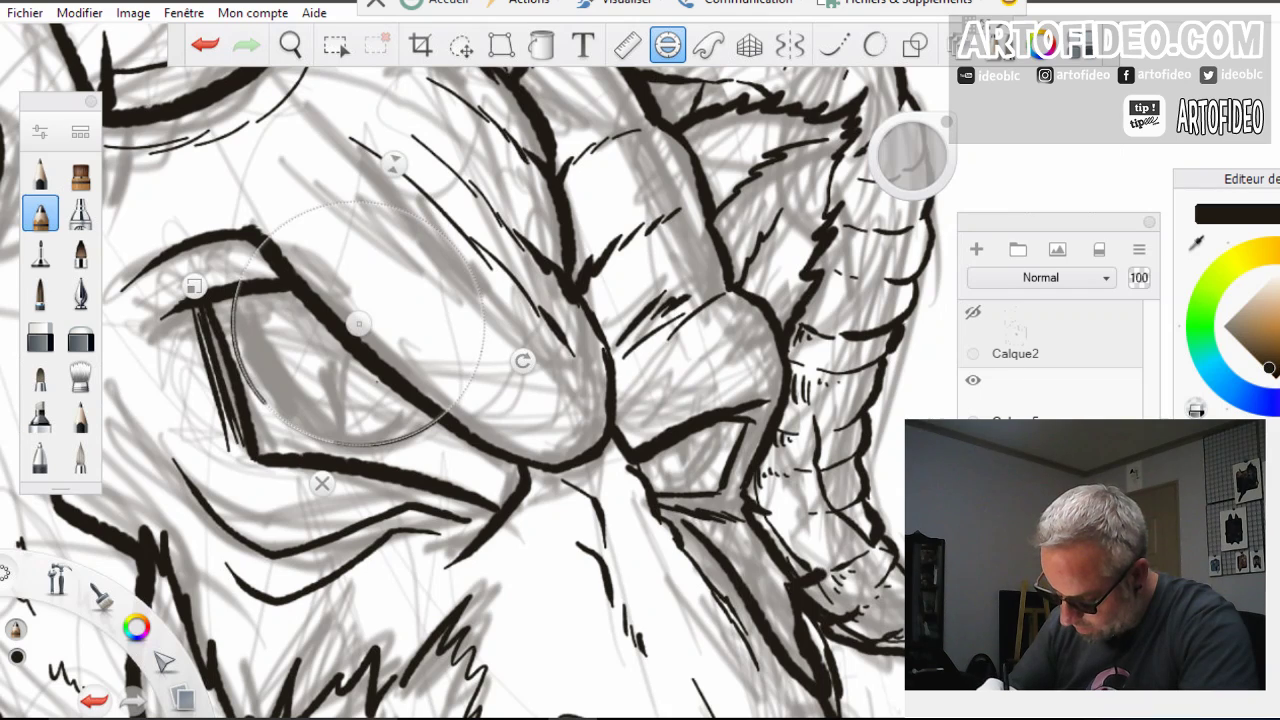
pyautogui.moveTo(200, 288); pyautogui.dragTo(352, 436)
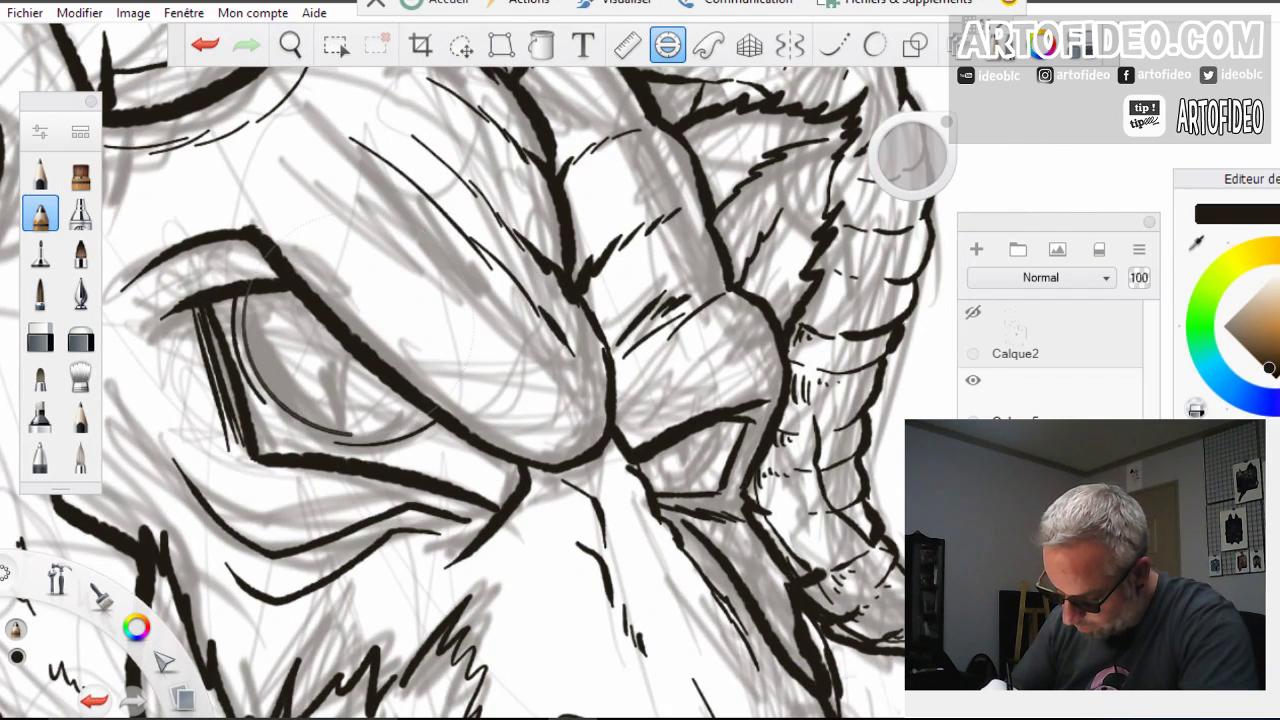
pyautogui.moveTo(430, 414)
pyautogui.mouseDown()
pyautogui.moveTo(284, 406)
pyautogui.moveTo(243, 296)
pyautogui.mouseUp()
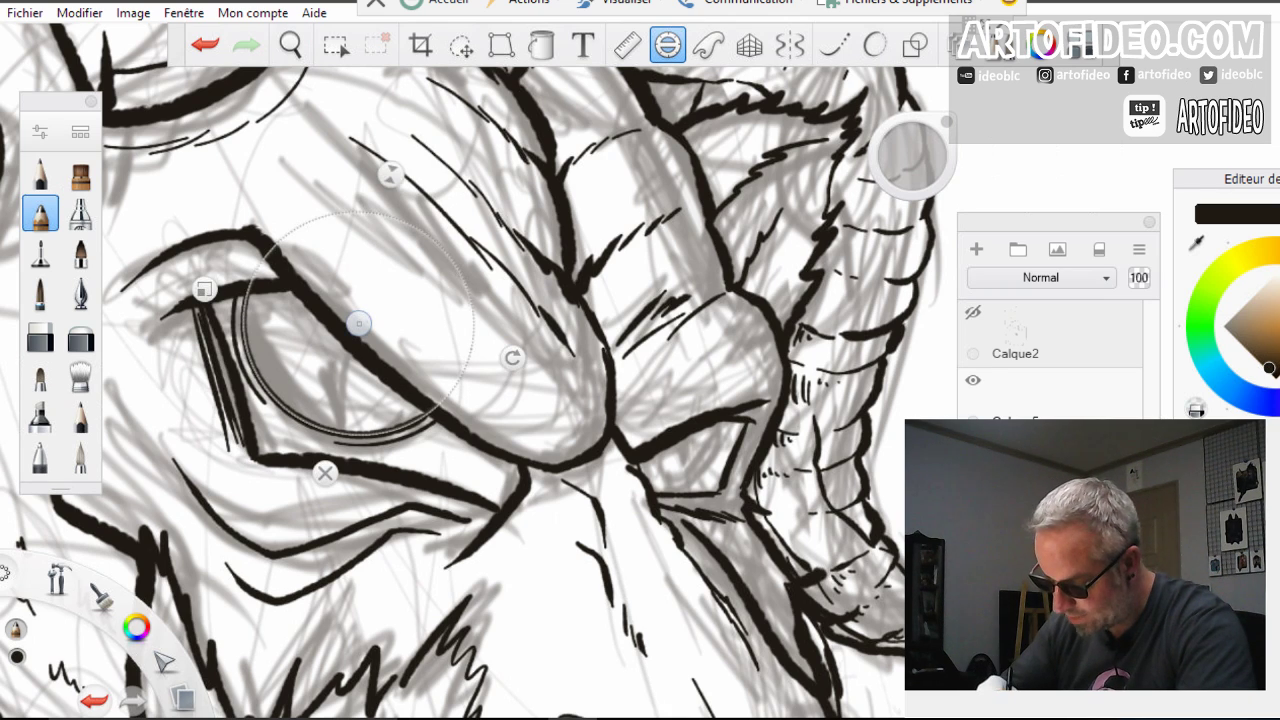
# Move the ellipse guide to the far eye, straighten it, and shrink it into a narrow upright oval around the iris
pyautogui.moveTo(358, 323); pyautogui.dragTo(675, 350)
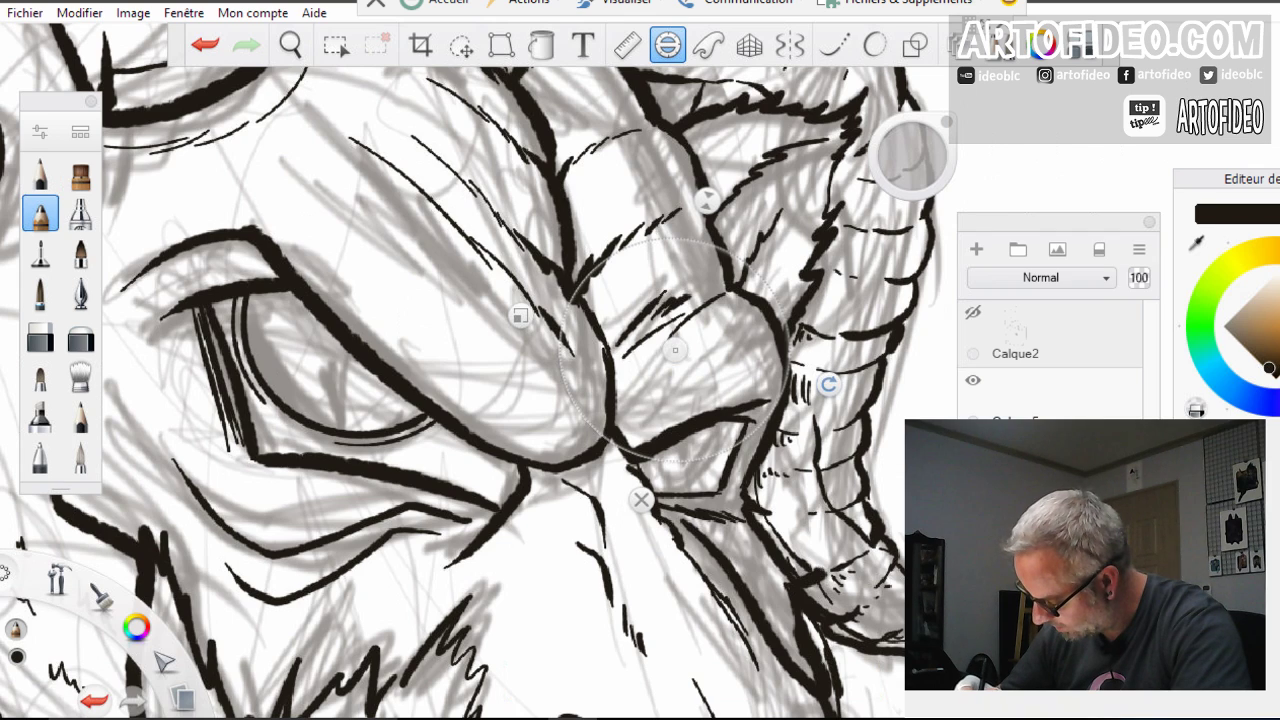
pyautogui.moveTo(828, 383); pyautogui.dragTo(833, 349)
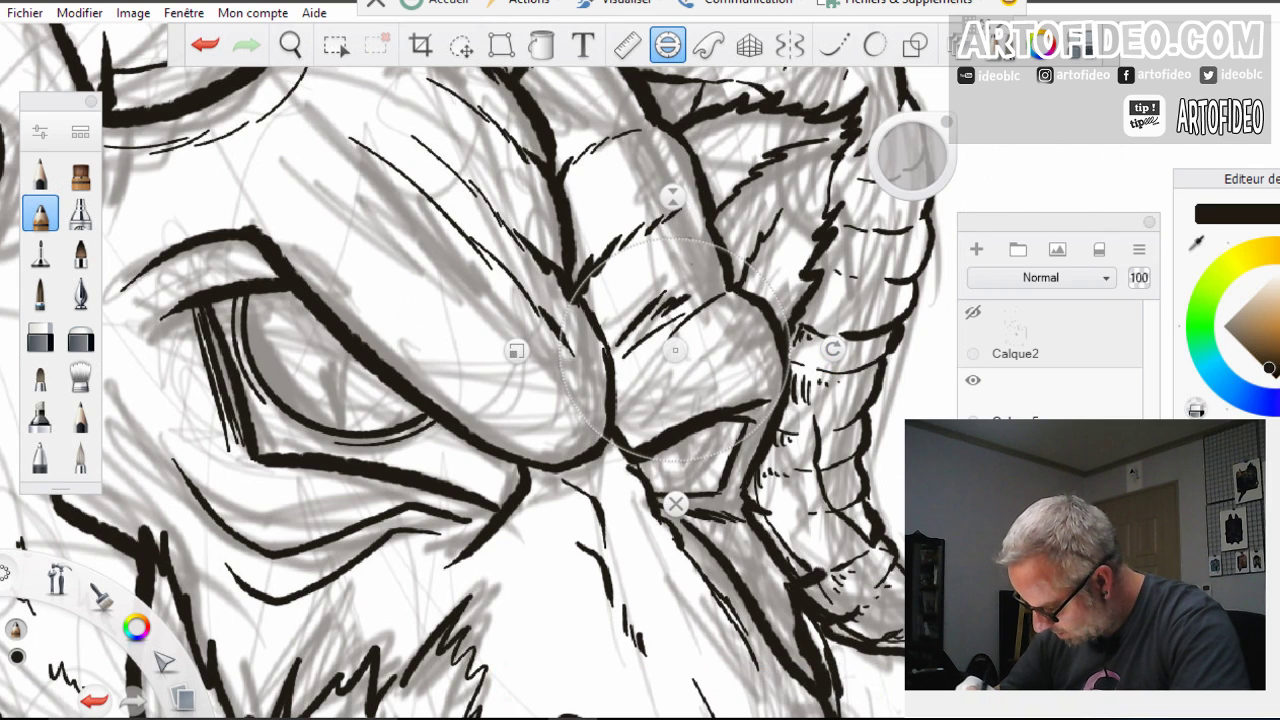
pyautogui.moveTo(673, 197); pyautogui.dragTo(672, 157)
pyautogui.moveTo(516, 350); pyautogui.dragTo(591, 351)
pyautogui.moveTo(676, 351); pyautogui.dragTo(671, 401)
pyautogui.moveTo(667, 313); pyautogui.dragTo(667, 285)
pyautogui.moveTo(671, 401)
pyautogui.mouseDown()
pyautogui.moveTo(658, 405)
pyautogui.moveTo(648, 482)
pyautogui.moveTo(694, 474)
pyautogui.moveTo(718, 430)
pyautogui.mouseUp()
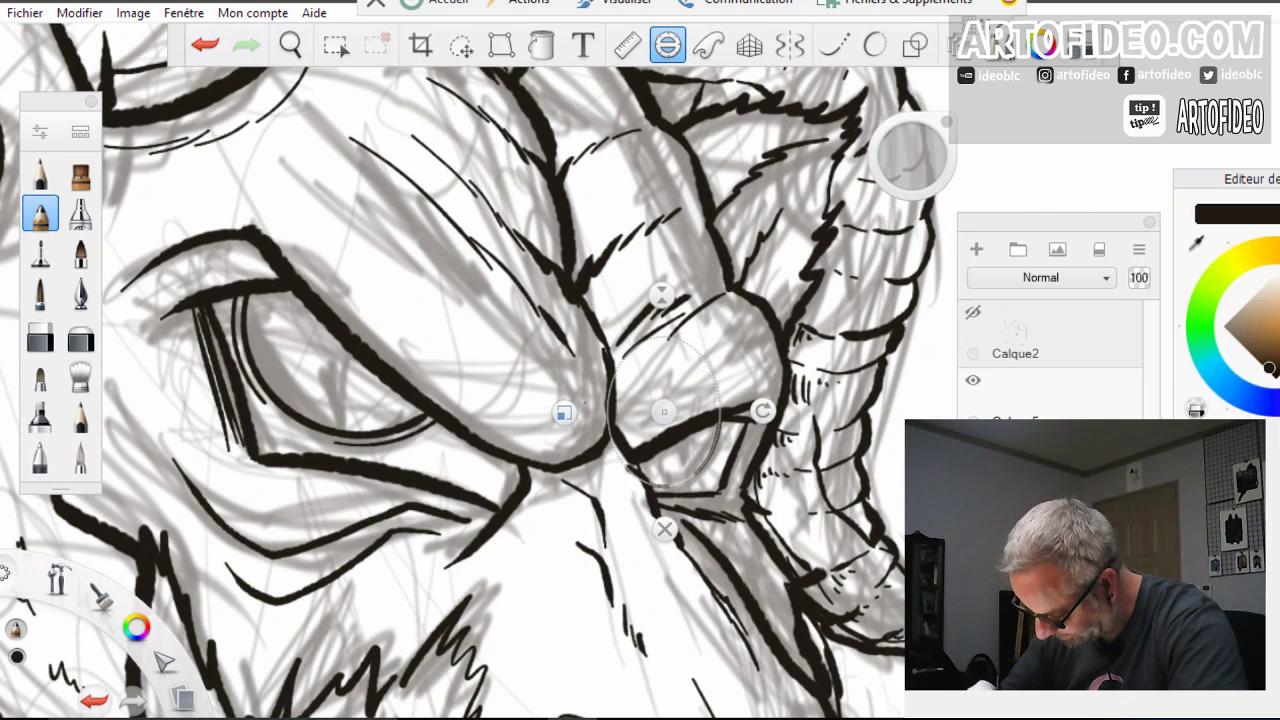
pyautogui.moveTo(564, 412); pyautogui.dragTo(570, 412)
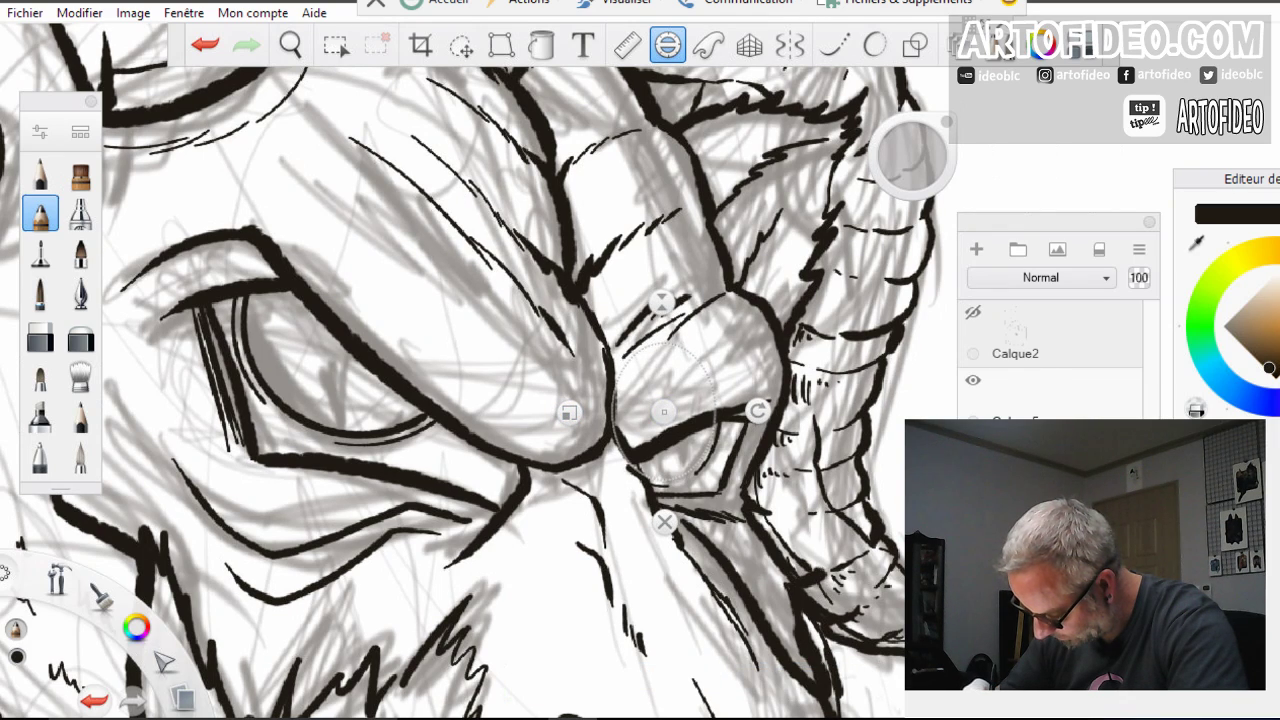
# Ink the far eye's iris as two concentric arcs along the guide and dismiss the ellipse guide
pyautogui.moveTo(697, 473); pyautogui.dragTo(714, 432)
pyautogui.moveTo(650, 480)
pyautogui.mouseDown()
pyautogui.moveTo(700, 460)
pyautogui.moveTo(716, 428)
pyautogui.moveTo(645, 478)
pyautogui.mouseUp()
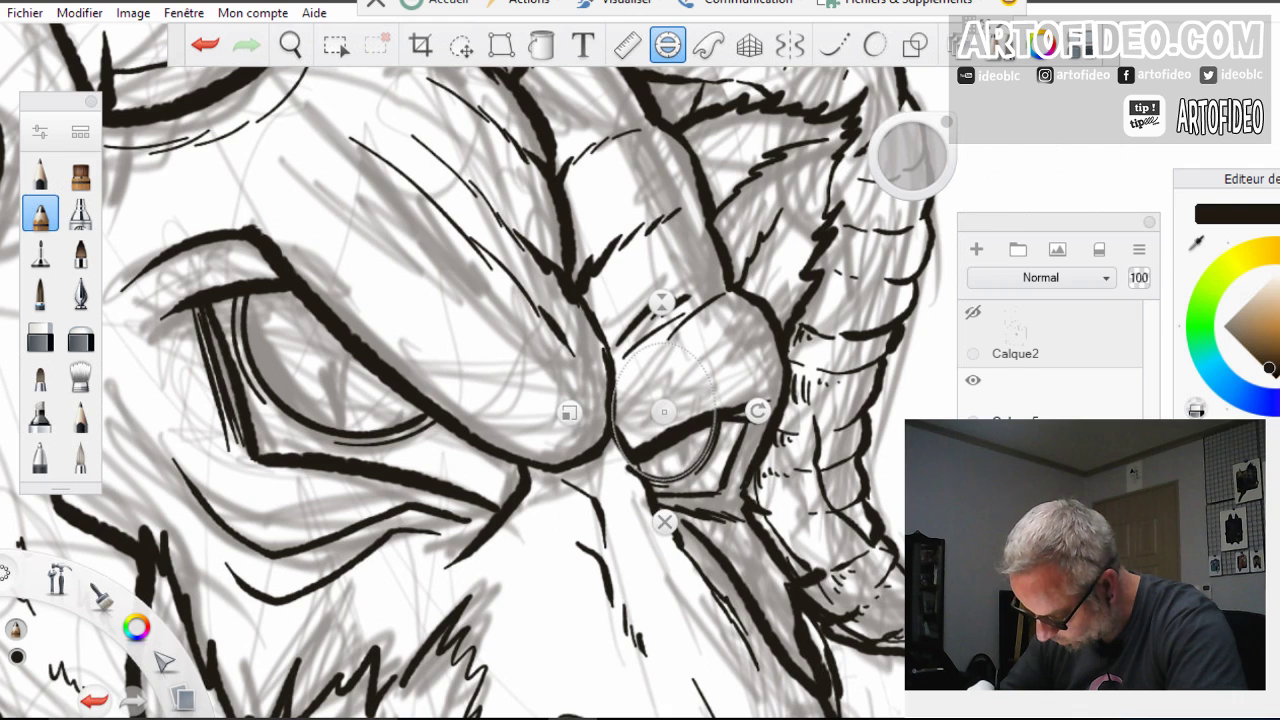
pyautogui.moveTo(715, 430)
pyautogui.mouseDown()
pyautogui.moveTo(694, 468)
pyautogui.moveTo(660, 478)
pyautogui.mouseUp()
pyautogui.click(665, 522)
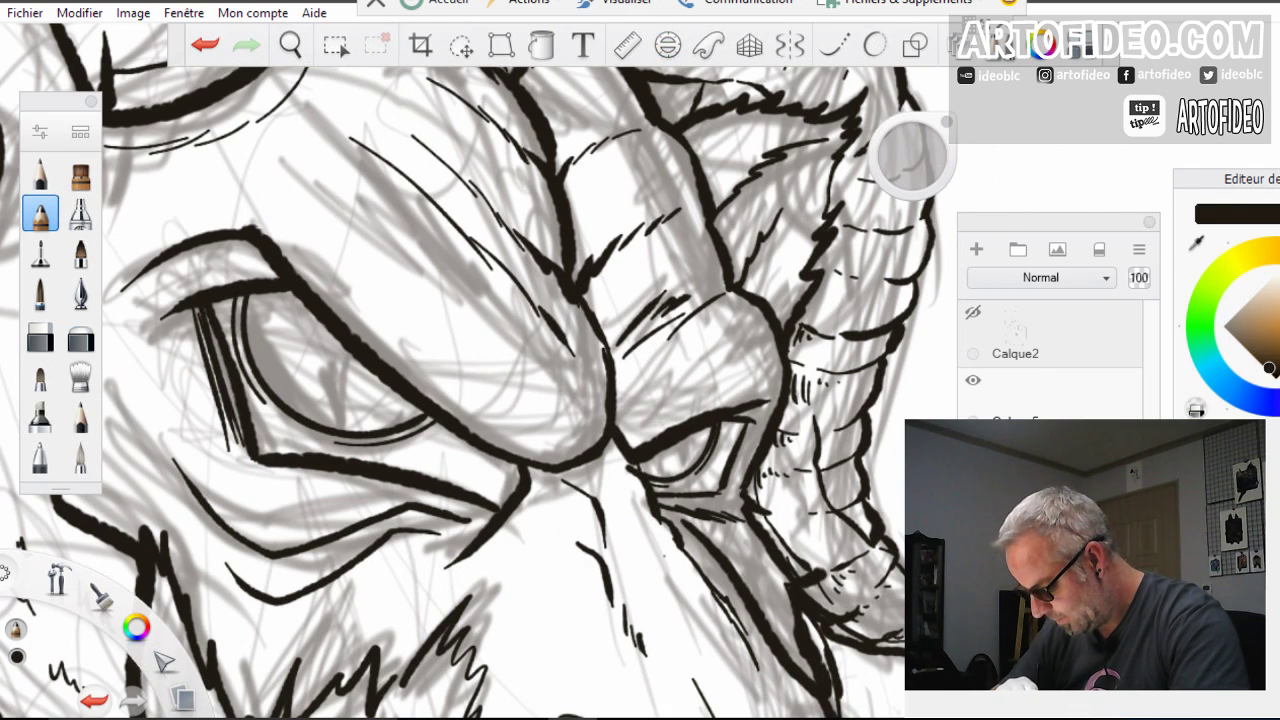
pyautogui.click(205, 45)
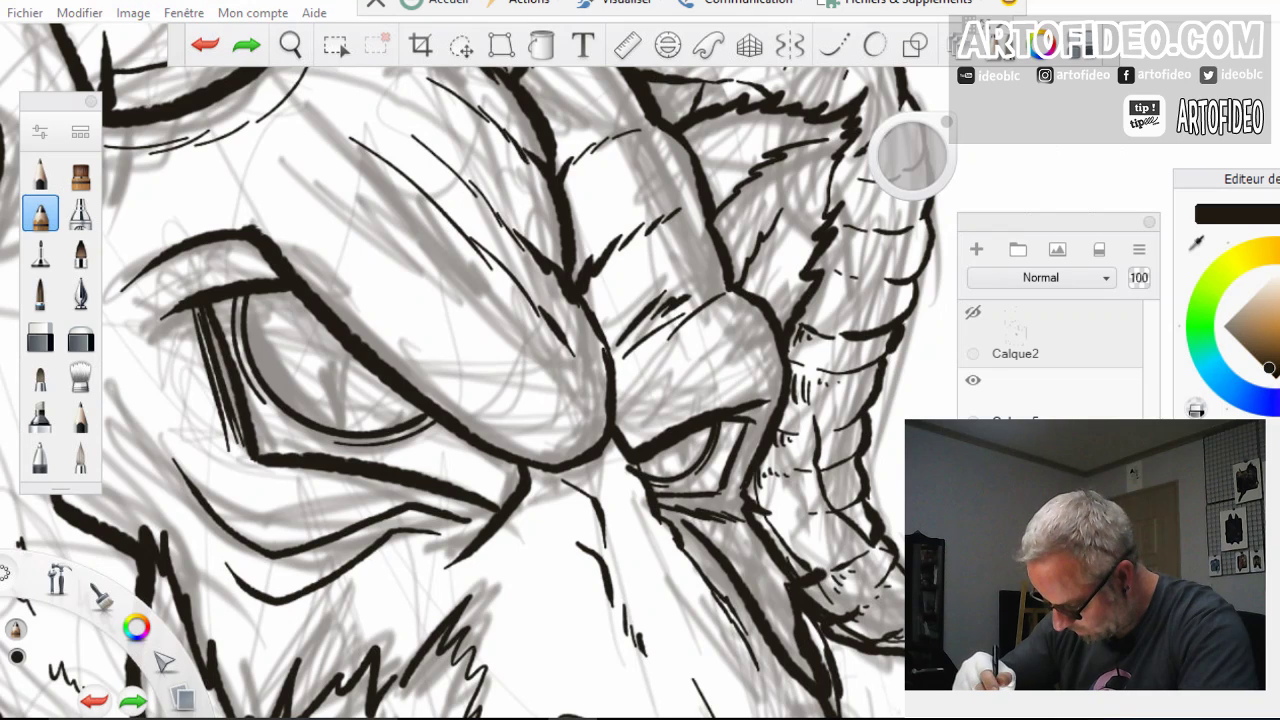
pyautogui.click(205, 45)
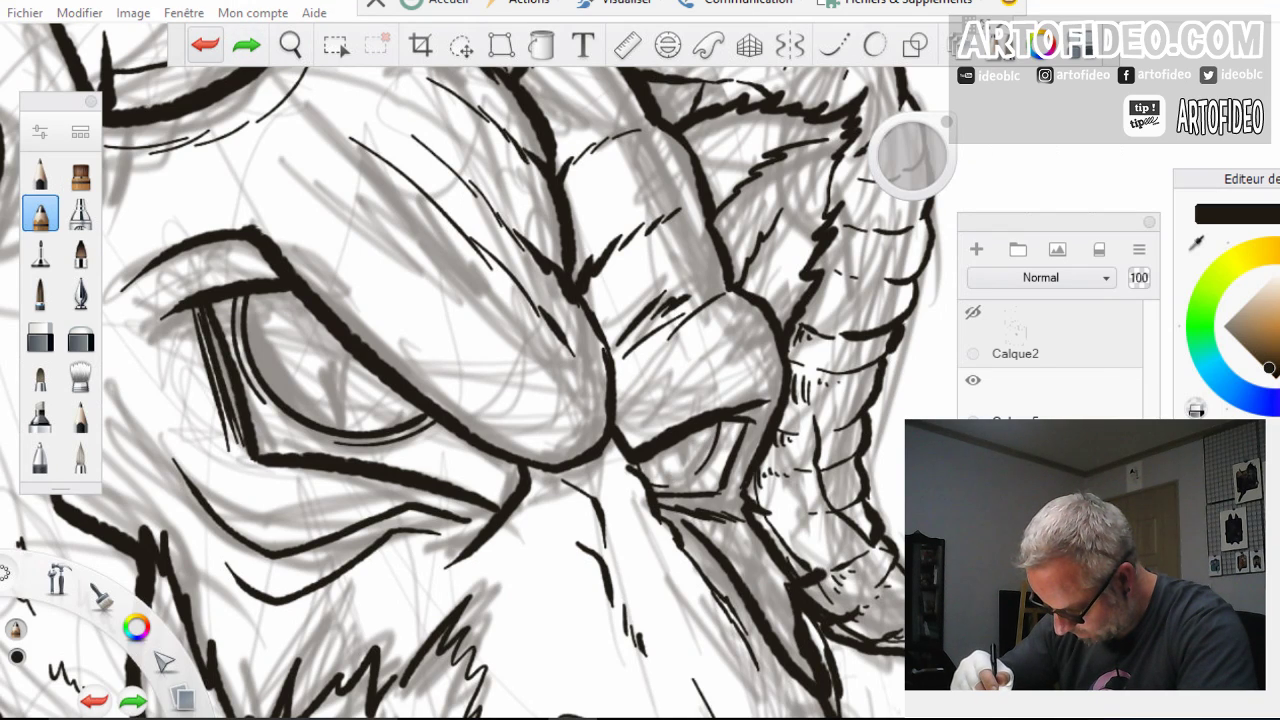
pyautogui.click(246, 45)
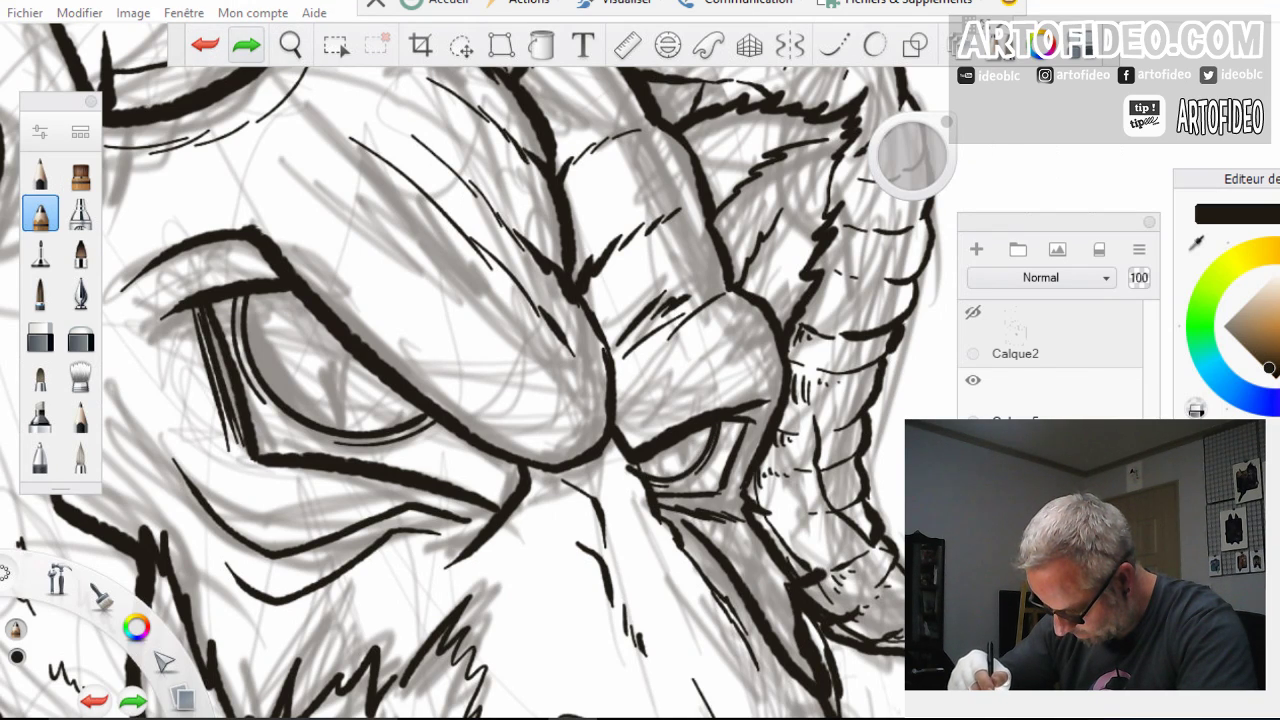
pyautogui.click(246, 45)
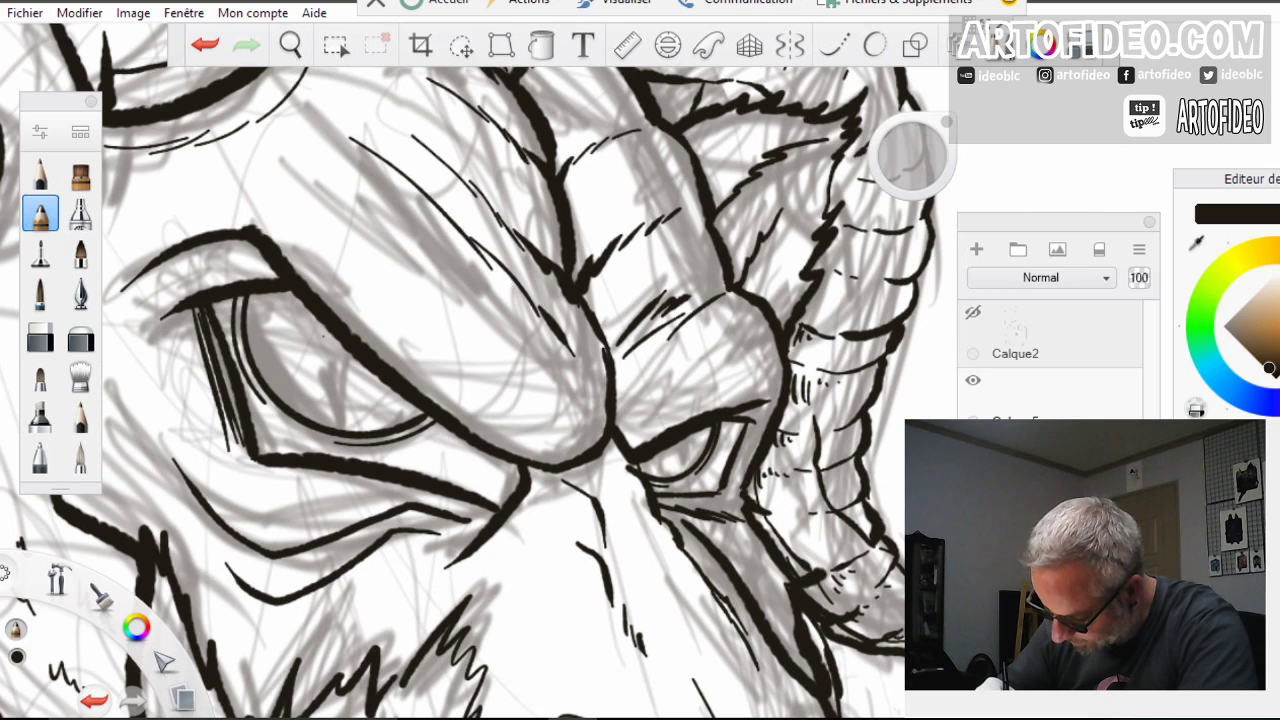
# Try inking a solid, pointed slit pupil below the near eye's upper lid
pyautogui.moveTo(308, 308)
pyautogui.mouseDown()
pyautogui.moveTo(322, 408)
pyautogui.moveTo(332, 340)
pyautogui.moveTo(324, 398)
pyautogui.mouseUp()
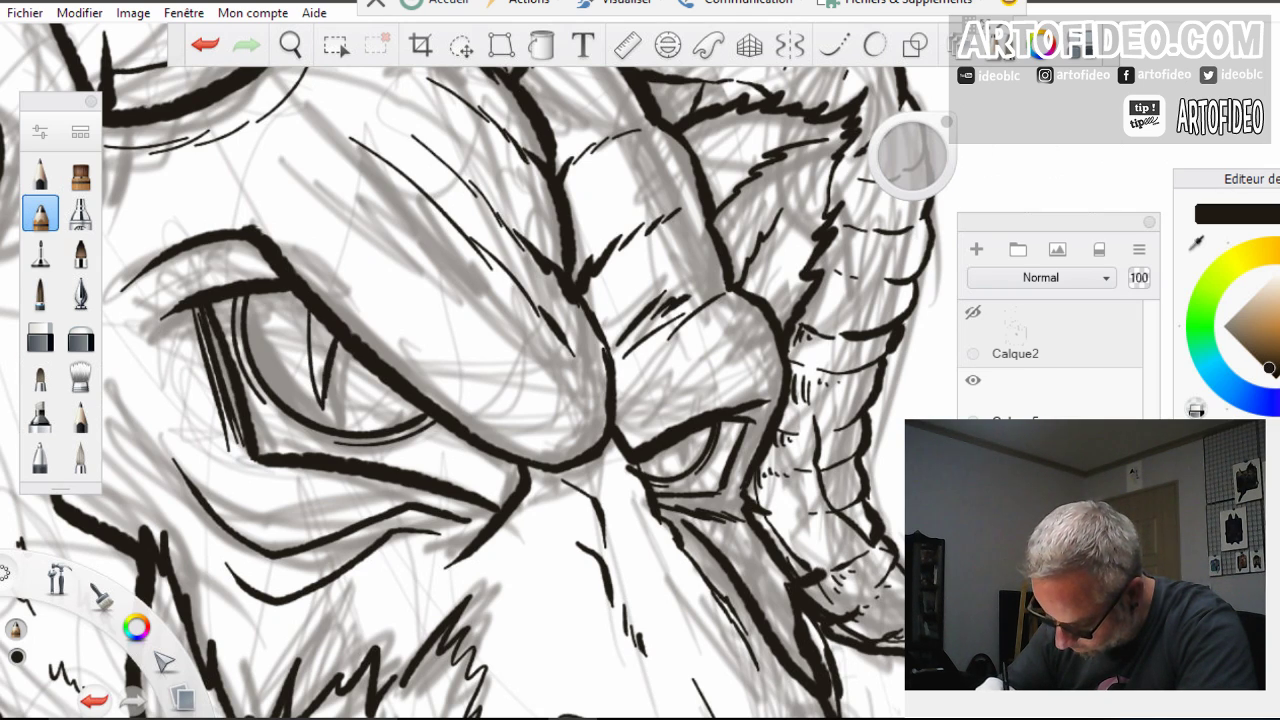
pyautogui.moveTo(312, 312); pyautogui.dragTo(326, 404)
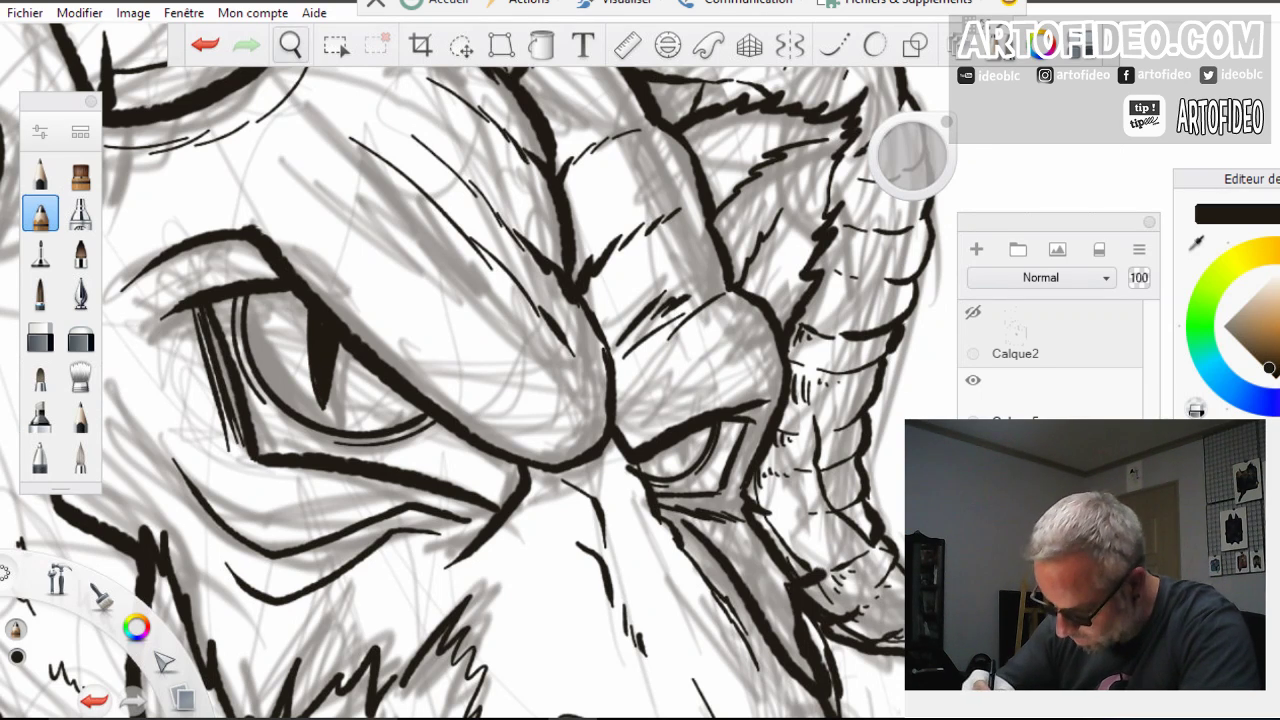
pyautogui.click(290, 45)
pyautogui.moveTo(398, 343); pyautogui.dragTo(329, 456)
pyautogui.click(424, 301)
pyautogui.hotkey('ctrl', 'z')
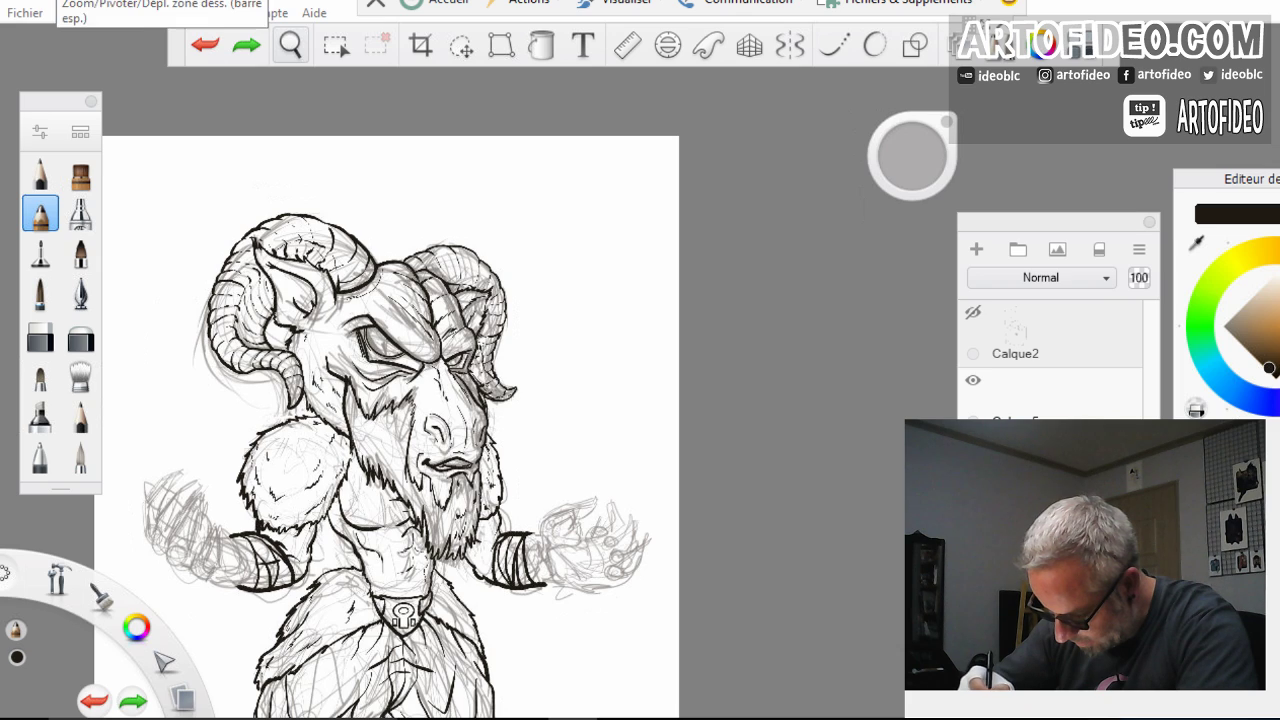
# Ink the outline of a curved slit pupil hanging from the near eye's upper lid
pyautogui.click(290, 45)
pyautogui.moveTo(425, 342); pyautogui.dragTo(443, 328)
pyautogui.scroll(6, 441, 335)
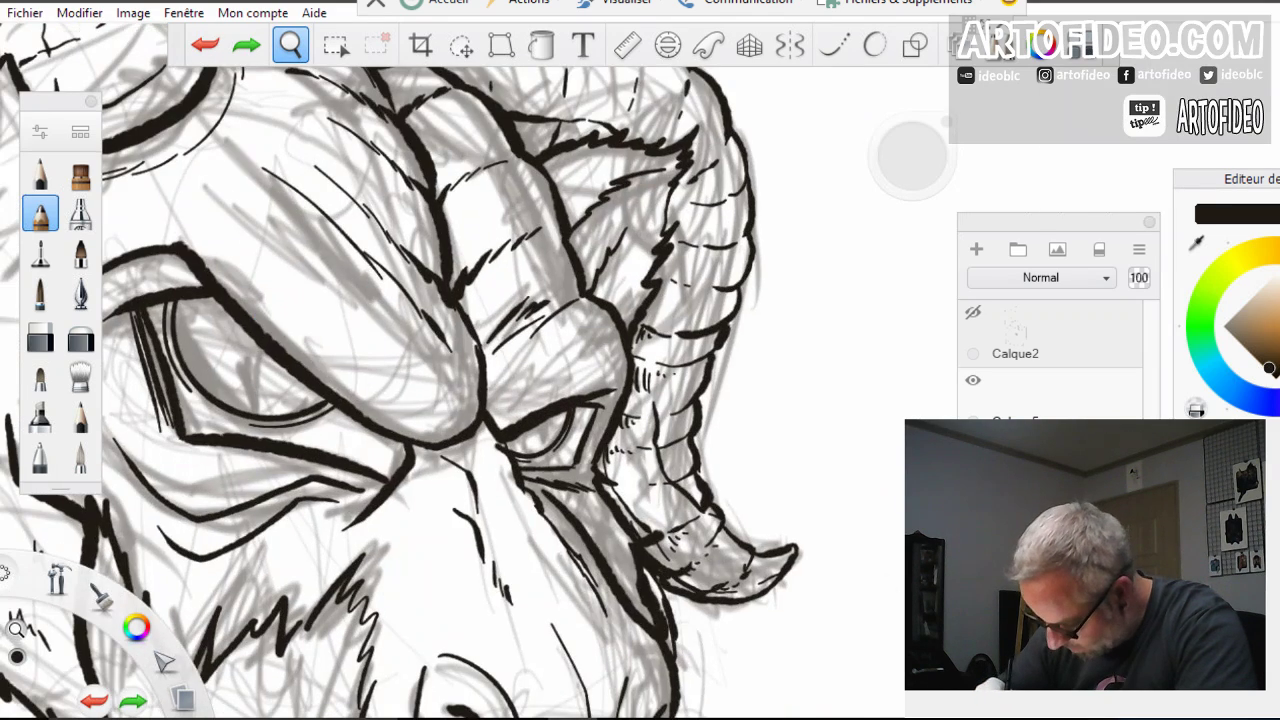
pyautogui.moveTo(276, 348); pyautogui.dragTo(563, 334)
pyautogui.scroll(5, 430, 428)
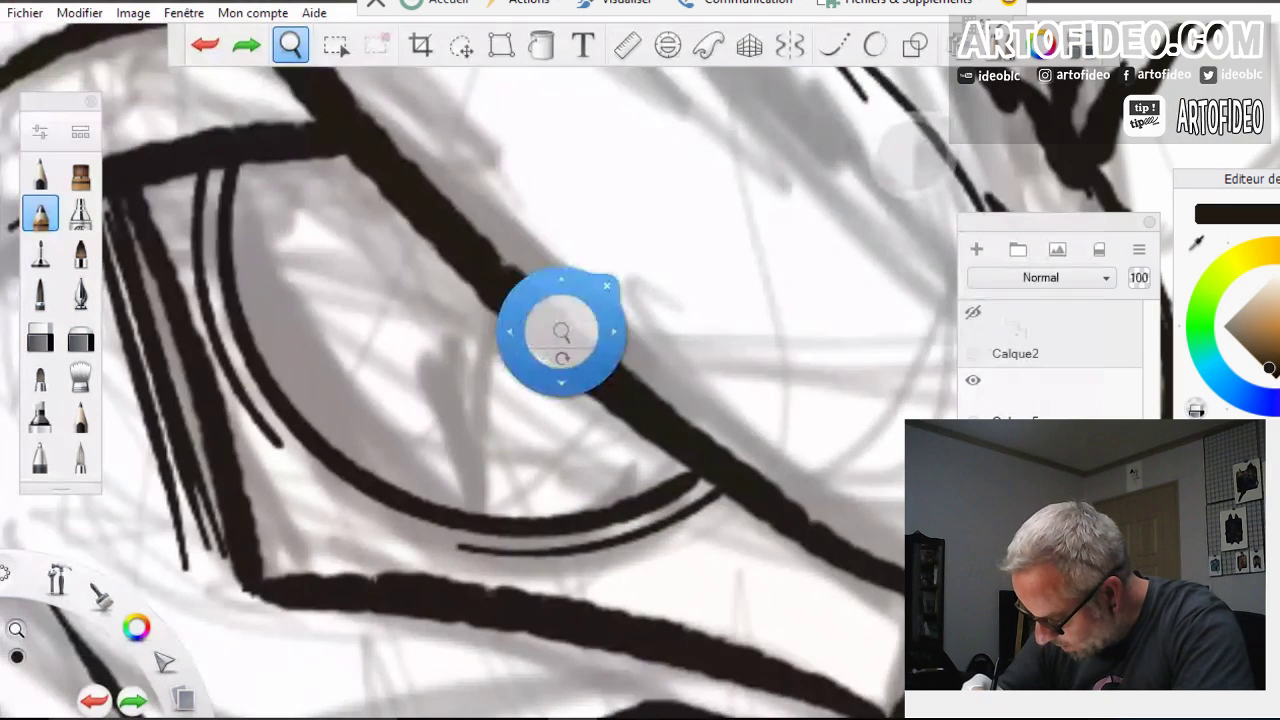
pyautogui.press('space')
pyautogui.moveTo(443, 452)
pyautogui.mouseDown()
pyautogui.moveTo(419, 368)
pyautogui.moveTo(435, 238)
pyautogui.mouseUp()
pyautogui.moveTo(434, 330)
pyautogui.mouseDown()
pyautogui.moveTo(430, 370)
pyautogui.moveTo(468, 482)
pyautogui.moveTo(455, 370)
pyautogui.moveTo(468, 288)
pyautogui.moveTo(442, 280)
pyautogui.moveTo(441, 366)
pyautogui.mouseUp()
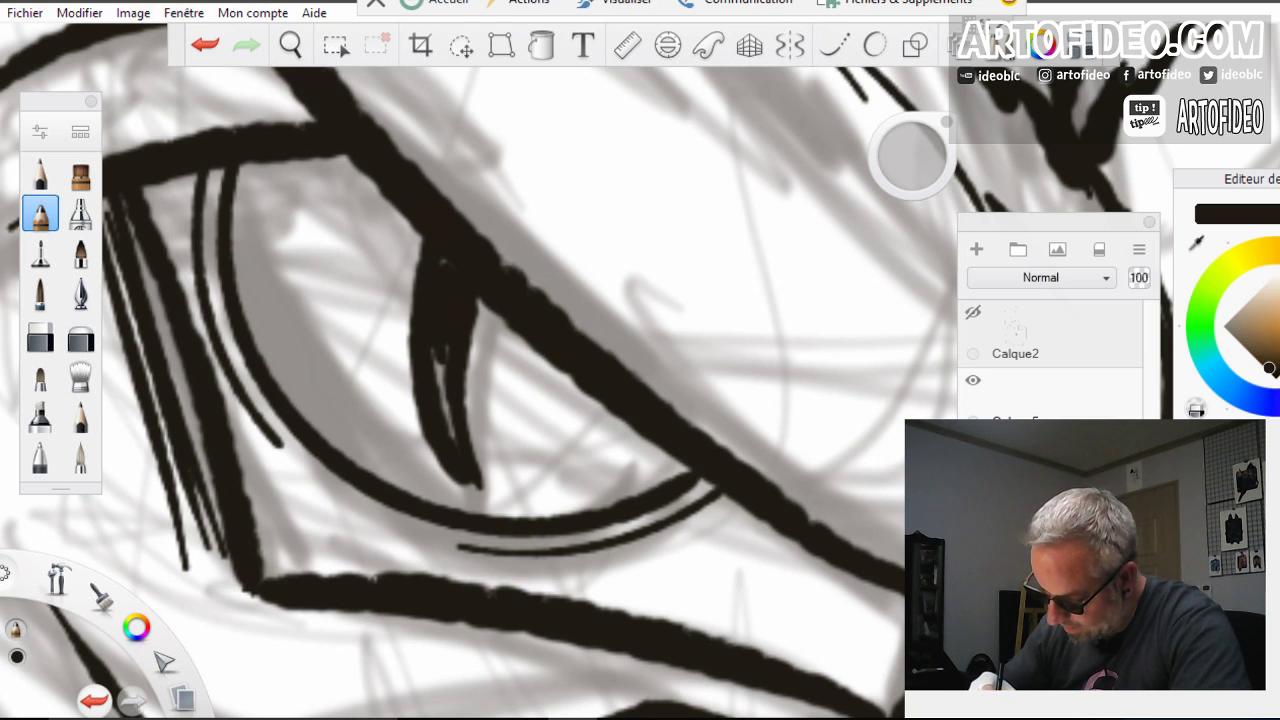
# Fill the near eye's slit pupil solid and widen it toward the nose, keeping its pointed lower tip
pyautogui.moveTo(482, 303)
pyautogui.mouseDown()
pyautogui.moveTo(442, 440)
pyautogui.moveTo(488, 496)
pyautogui.mouseUp()
pyautogui.moveTo(434, 350); pyautogui.dragTo(480, 491)
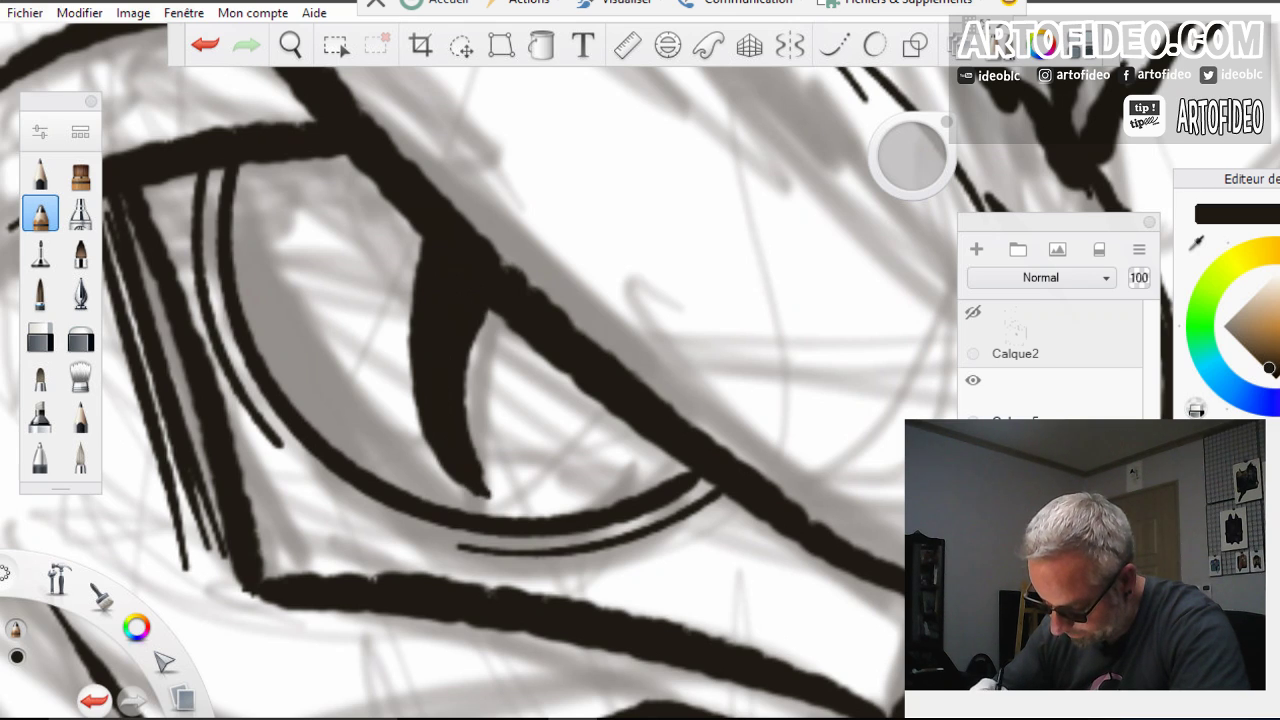
pyautogui.moveTo(496, 312); pyautogui.dragTo(478, 455)
pyautogui.moveTo(508, 315); pyautogui.dragTo(486, 424)
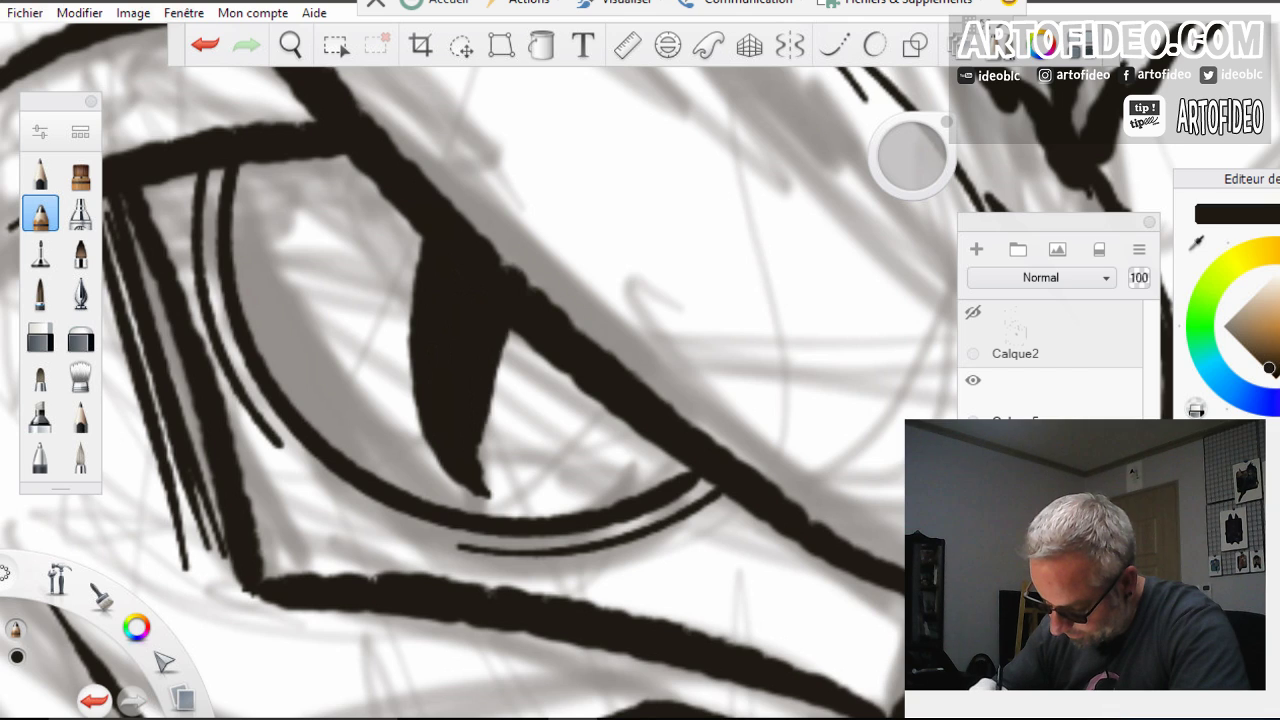
pyautogui.moveTo(512, 335); pyautogui.dragTo(480, 470)
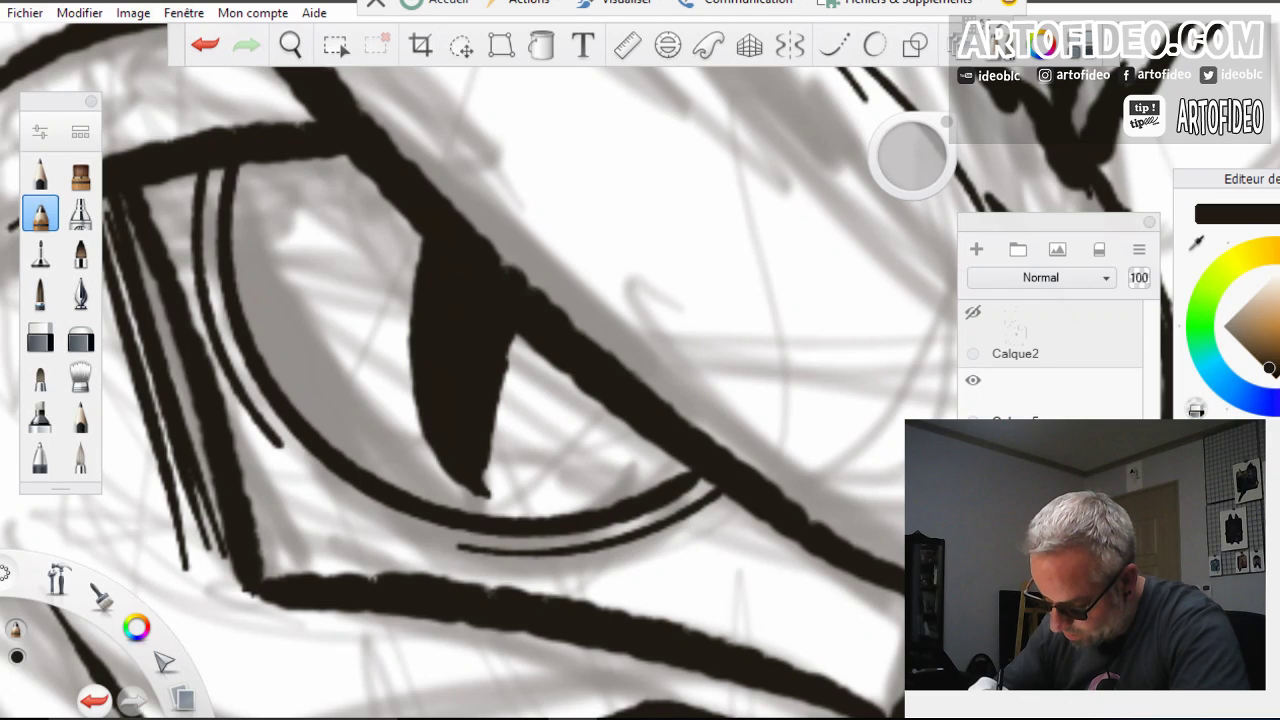
# Thicken the outer edge of the near eye's pupil and ink a solid slit pupil in the far eye
pyautogui.moveTo(420, 220); pyautogui.dragTo(490, 497)
pyautogui.moveTo(404, 296); pyautogui.dragTo(416, 412)
pyautogui.moveTo(404, 290); pyautogui.dragTo(405, 346)
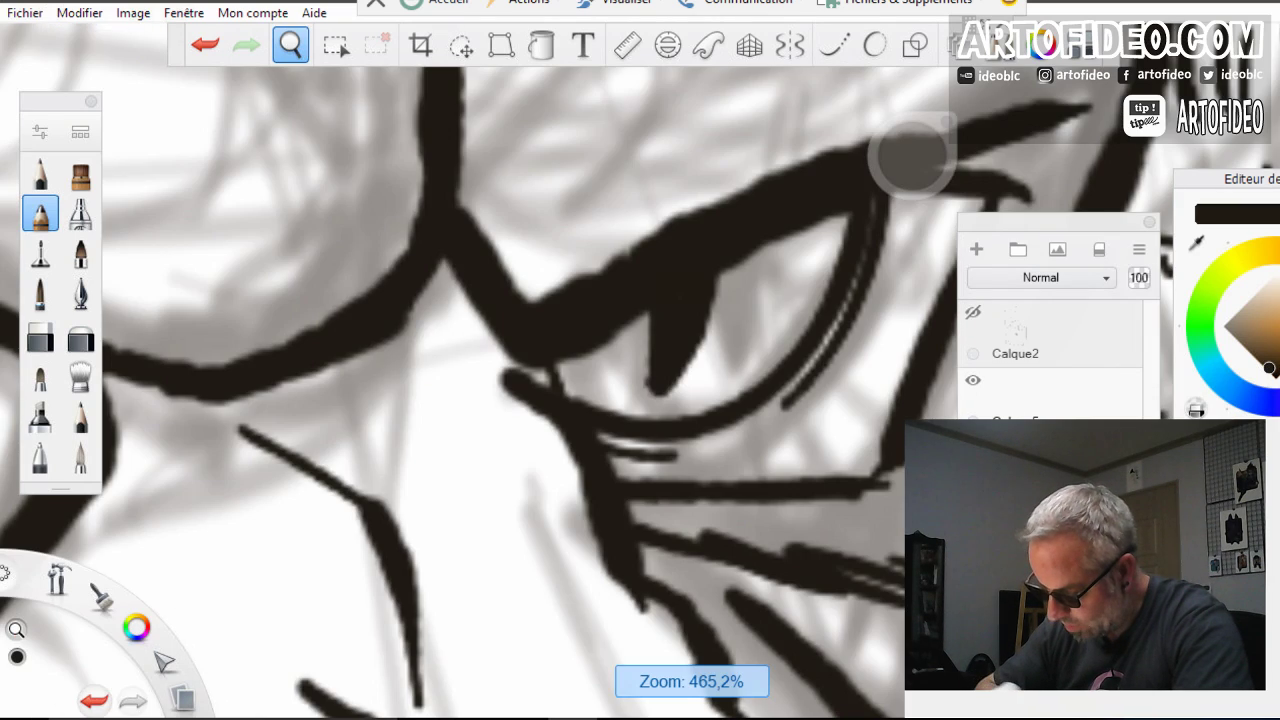
# Examine both inked pupils up close and against the whole figure
pyautogui.moveTo(410, 285); pyautogui.dragTo(340, 360)
pyautogui.moveTo(460, 262); pyautogui.dragTo(430, 510)
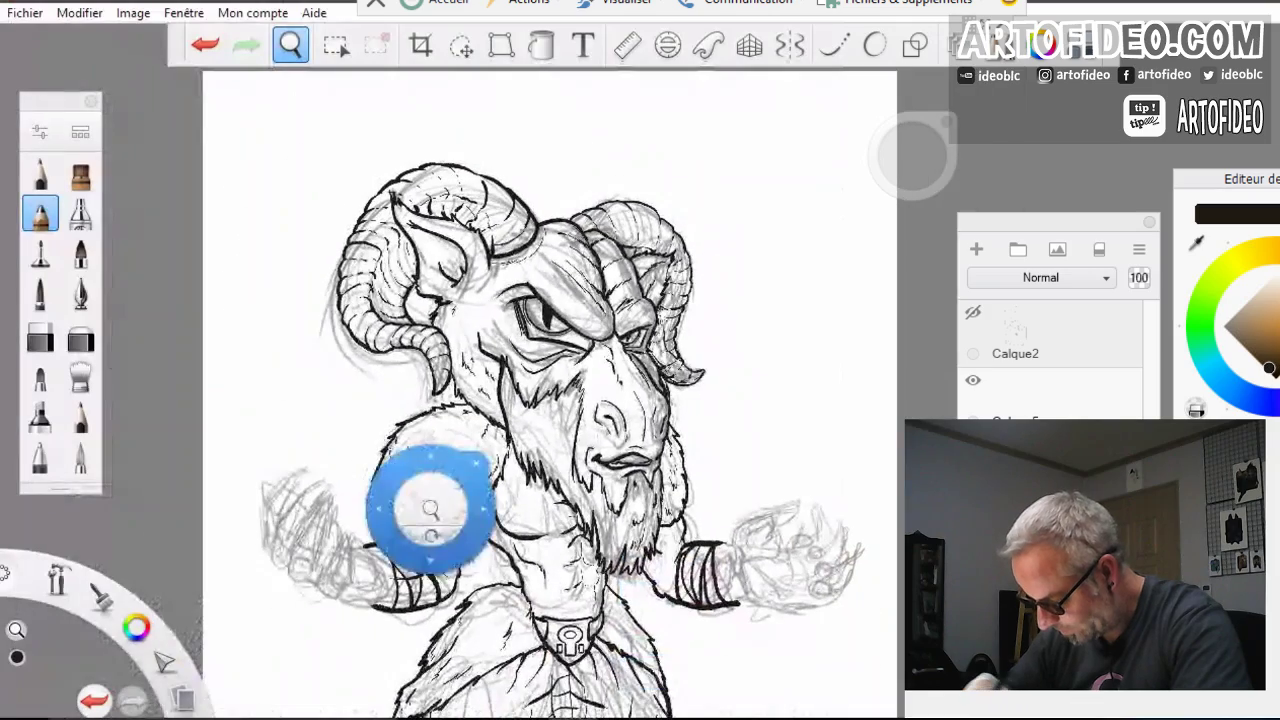
pyautogui.moveTo(663, 475); pyautogui.dragTo(609, 491)
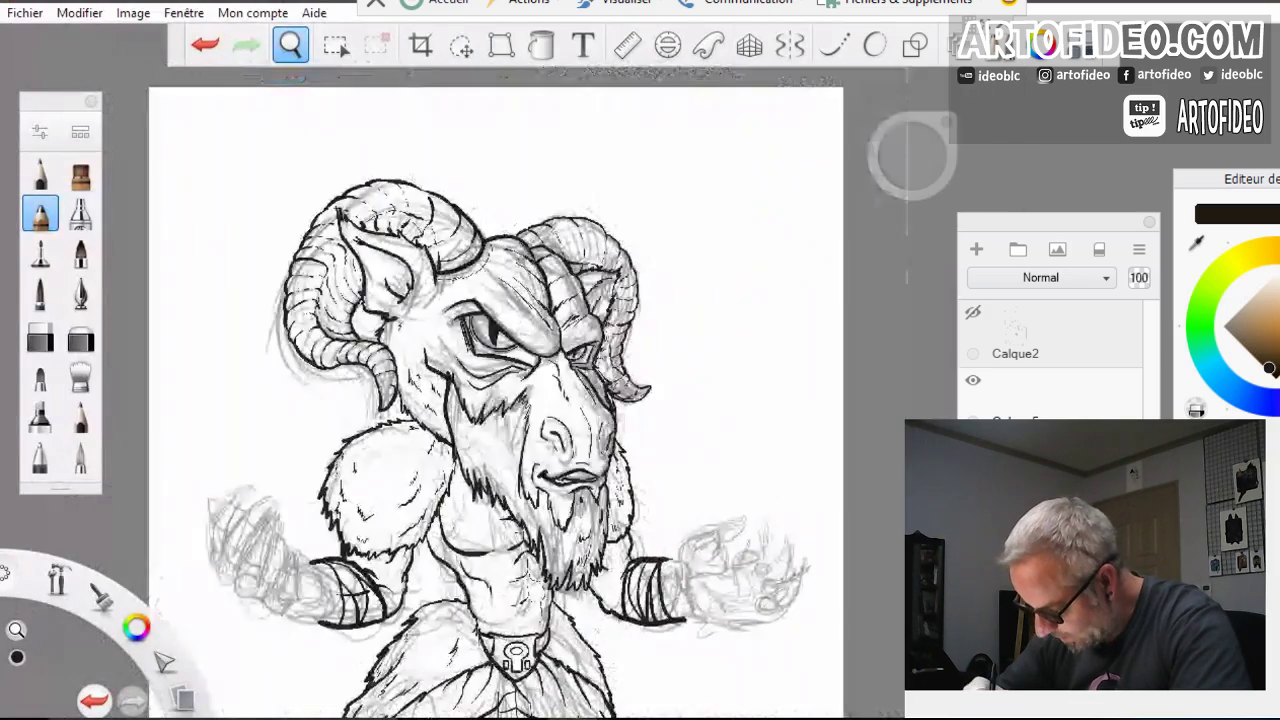
pyautogui.moveTo(549, 410); pyautogui.dragTo(644, 220)
pyautogui.moveTo(644, 218); pyautogui.dragTo(674, 390)
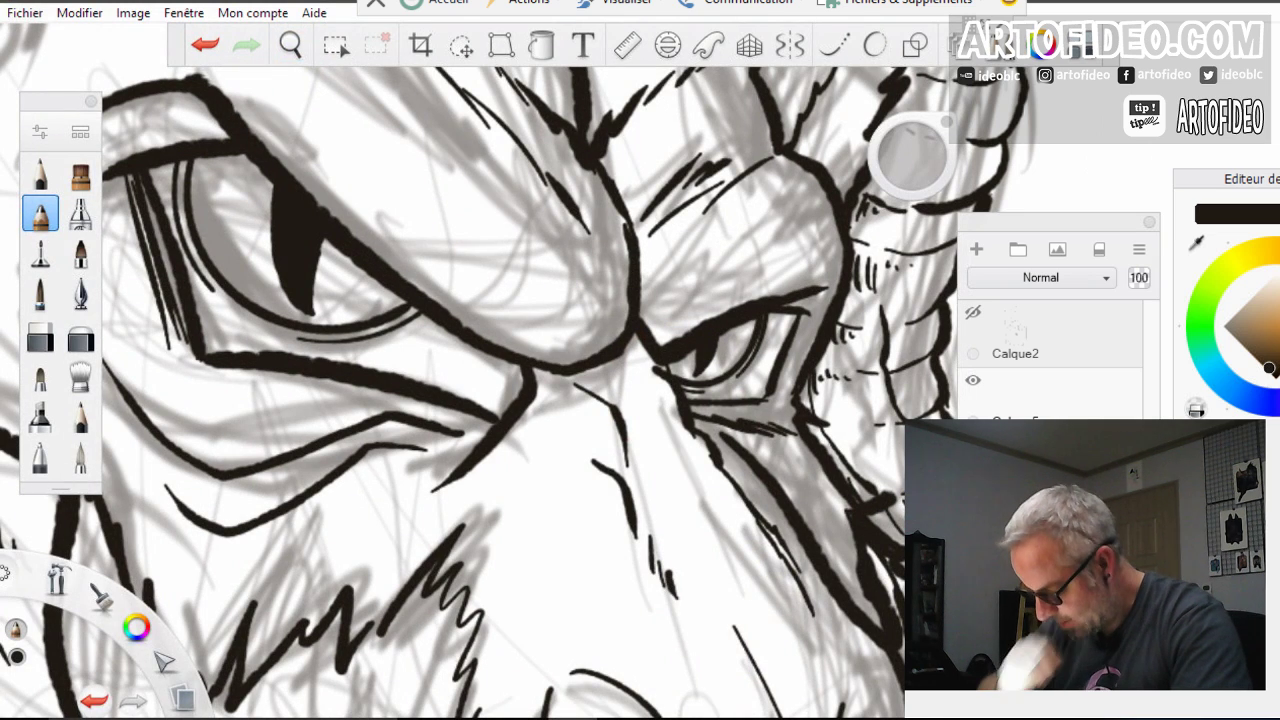
pyautogui.click(291, 45)
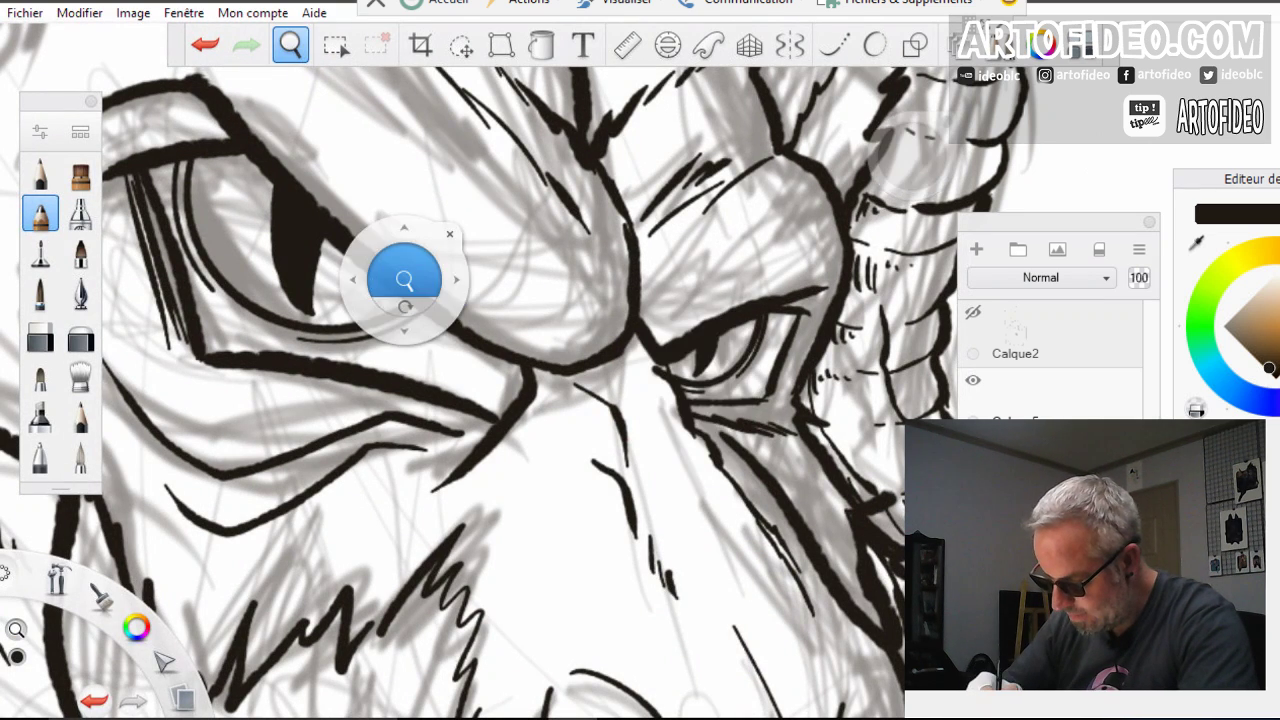
pyautogui.moveTo(404, 280); pyautogui.dragTo(388, 522)
pyautogui.moveTo(468, 520)
pyautogui.mouseDown()
pyautogui.moveTo(560, 472)
pyautogui.moveTo(588, 468)
pyautogui.moveTo(588, 492)
pyautogui.mouseUp()
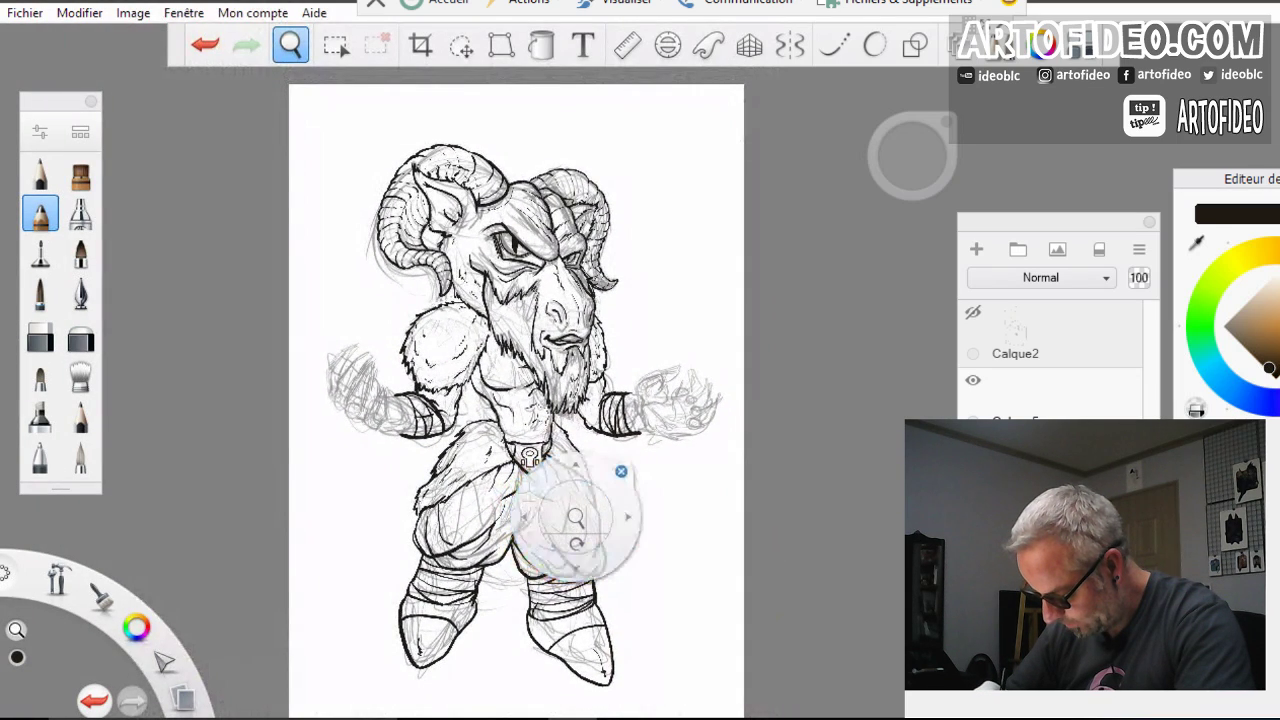
pyautogui.click(620, 472)
# Ink the navel with short curved strokes and add two small crease lines just above the belt
pyautogui.click(290, 45)
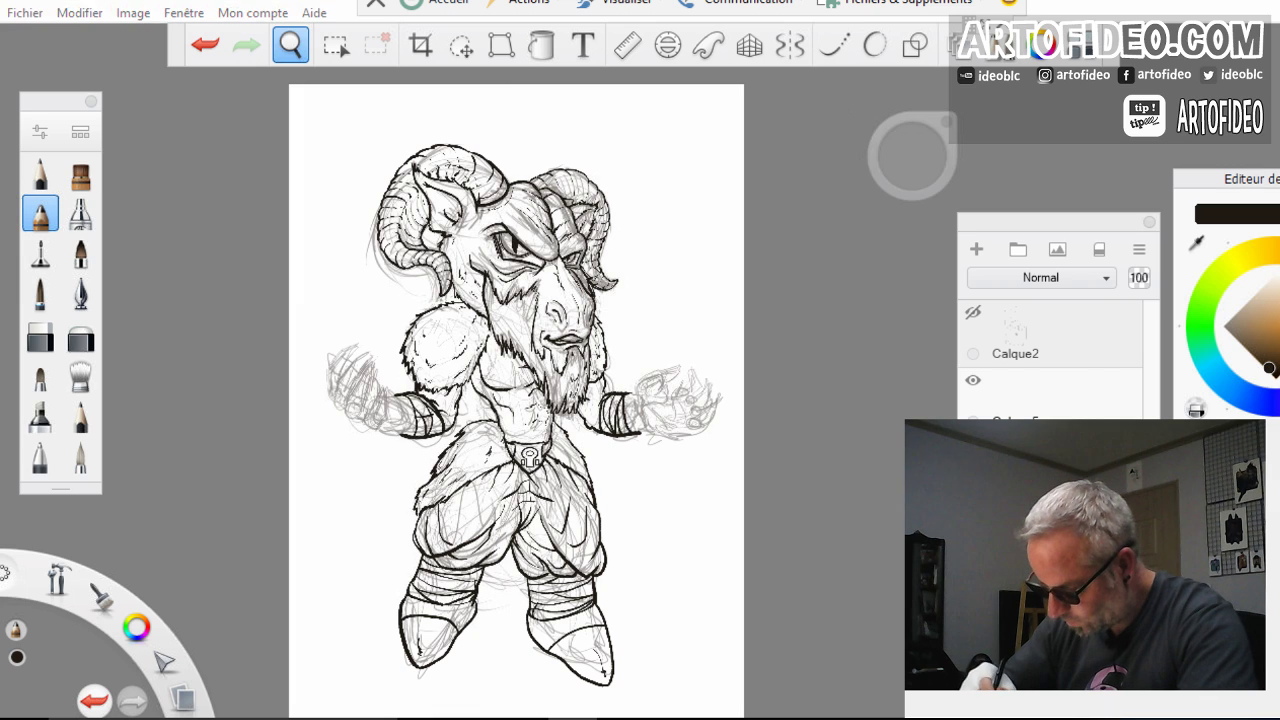
pyautogui.moveTo(522, 440); pyautogui.dragTo(575, 312)
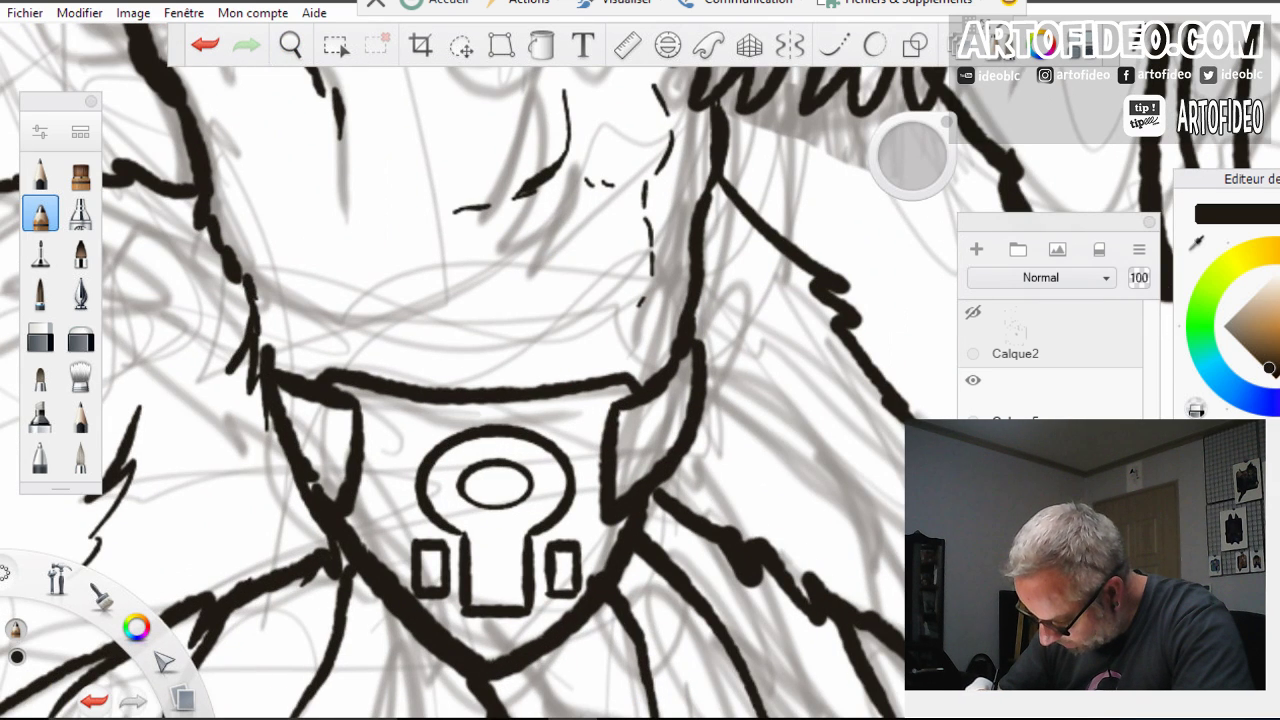
pyautogui.moveTo(567, 252); pyautogui.dragTo(548, 312)
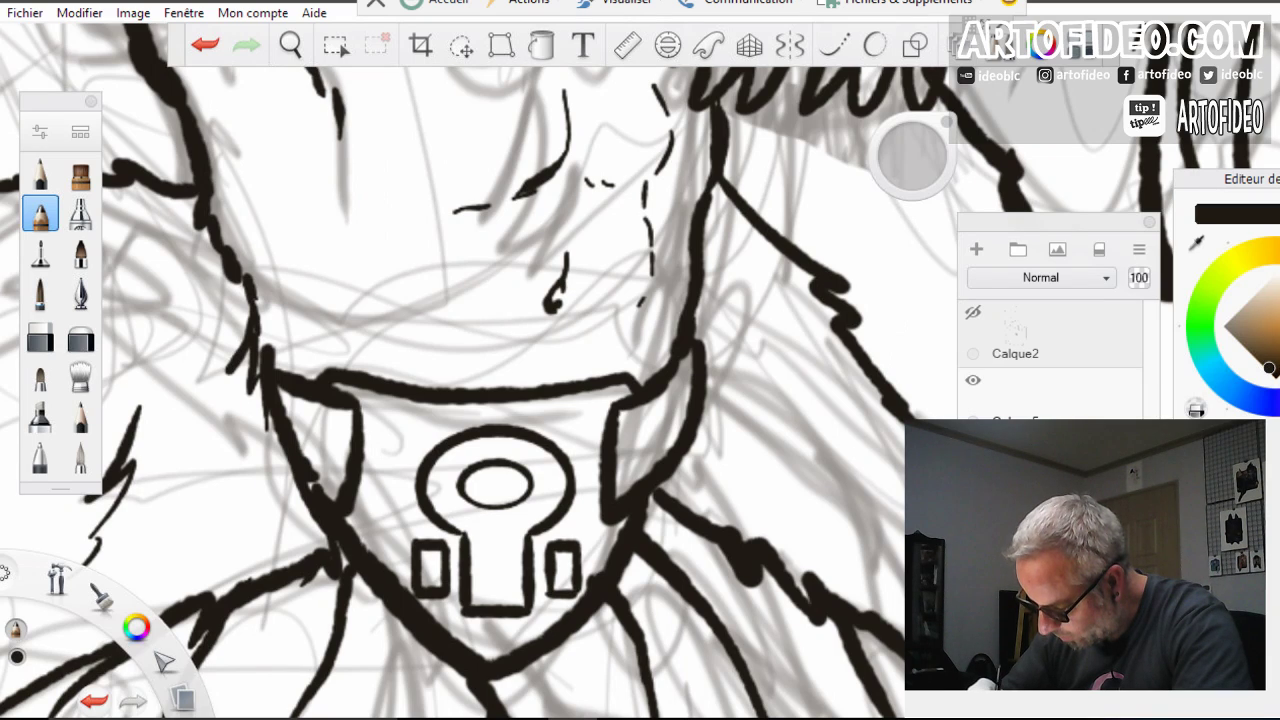
pyautogui.moveTo(546, 312); pyautogui.dragTo(552, 326)
pyautogui.moveTo(560, 259); pyautogui.dragTo(549, 277)
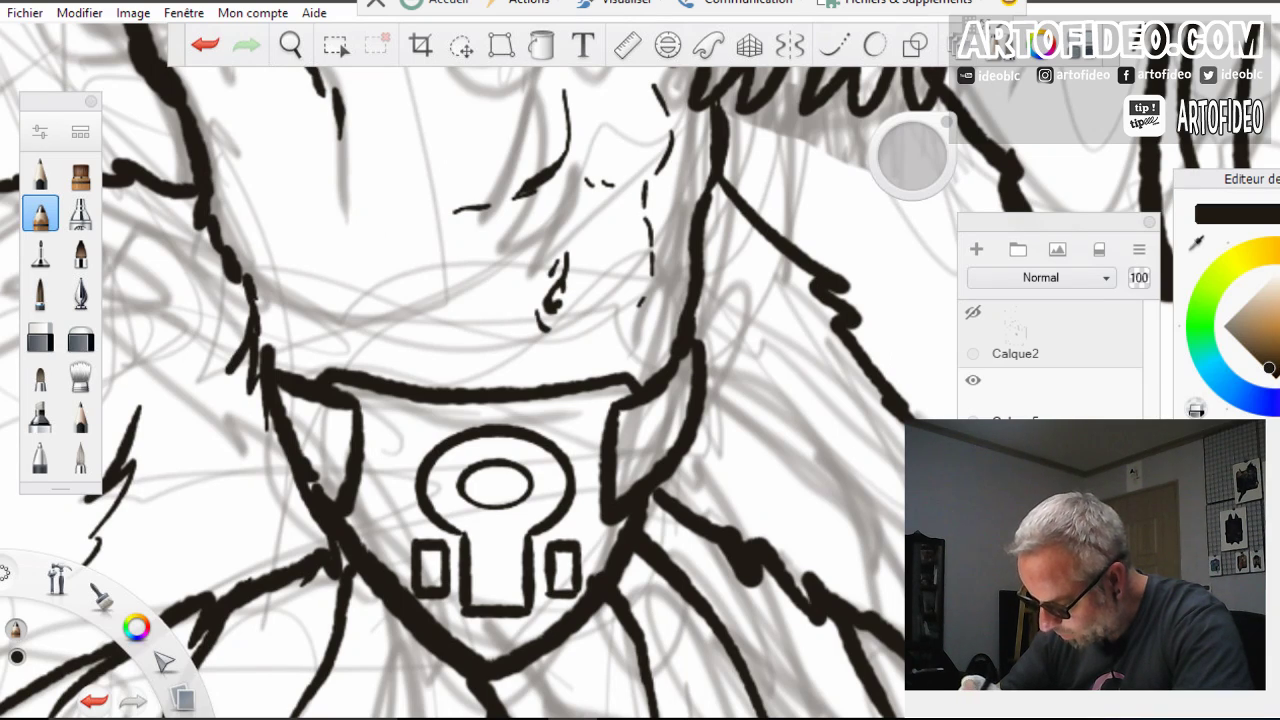
pyautogui.moveTo(572, 320)
pyautogui.mouseDown()
pyautogui.moveTo(560, 342)
pyautogui.moveTo(630, 356)
pyautogui.moveTo(634, 372)
pyautogui.mouseUp()
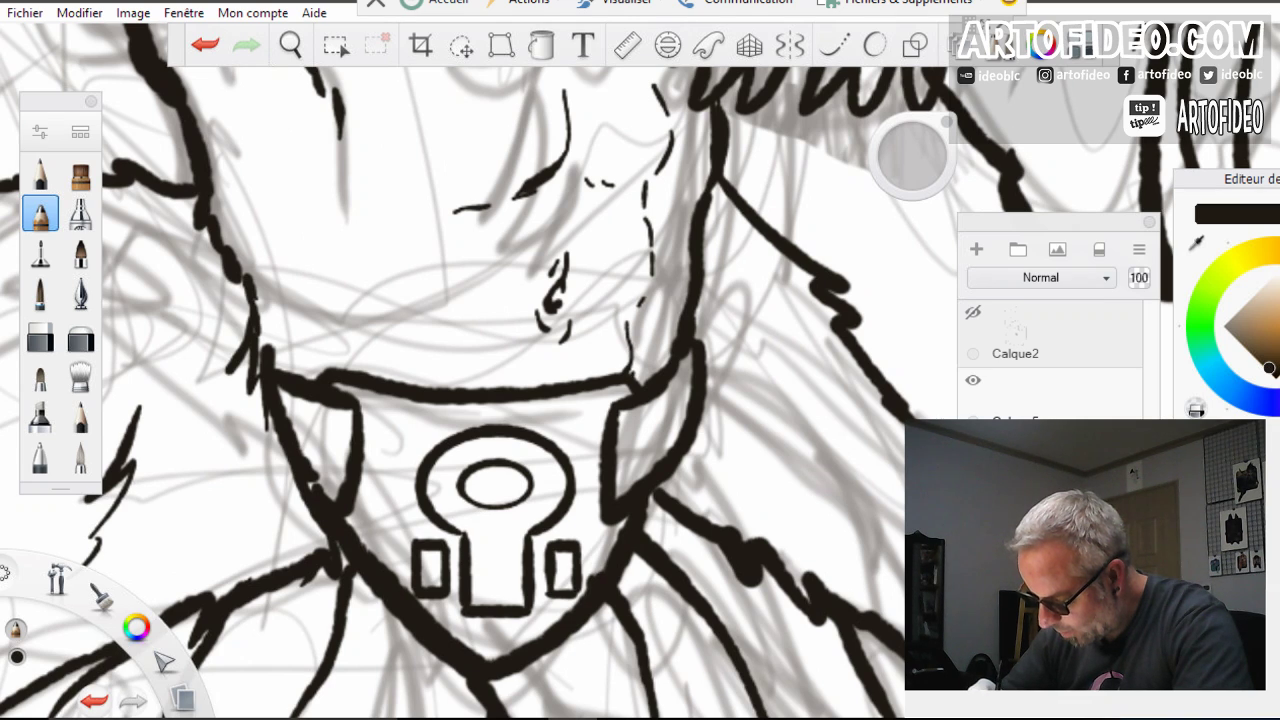
pyautogui.moveTo(447, 302)
pyautogui.mouseDown()
pyautogui.moveTo(445, 376)
pyautogui.moveTo(477, 386)
pyautogui.mouseUp()
# Bring the whole figure into view and save the drawing to its existing file
pyautogui.press('space')
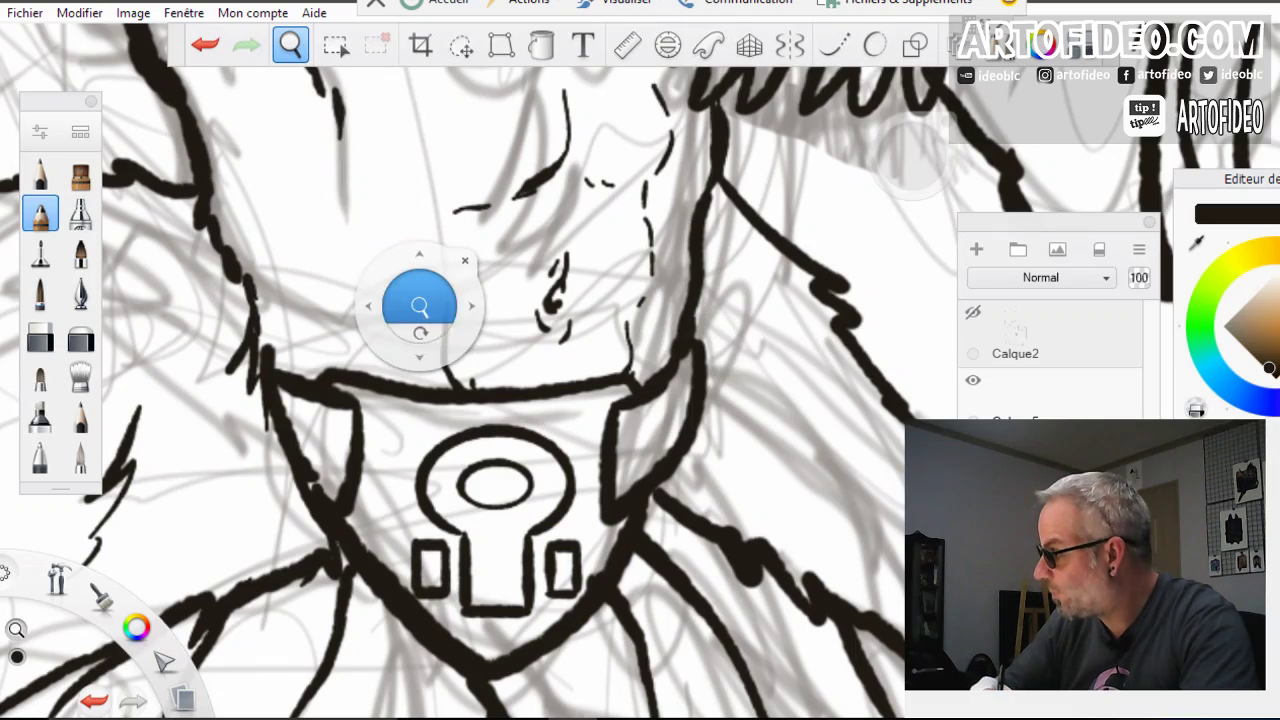
pyautogui.moveTo(420, 300); pyautogui.dragTo(290, 475)
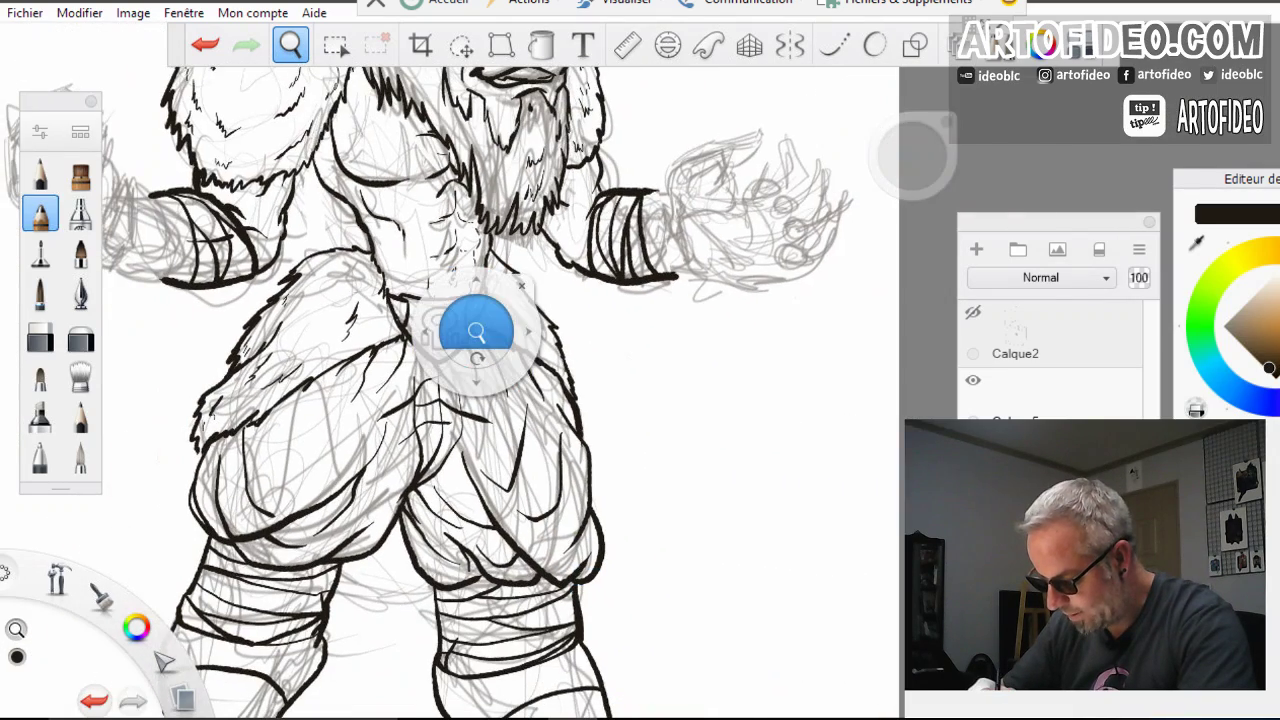
pyautogui.moveTo(473, 330); pyautogui.dragTo(380, 450)
pyautogui.moveTo(545, 360); pyautogui.dragTo(590, 495)
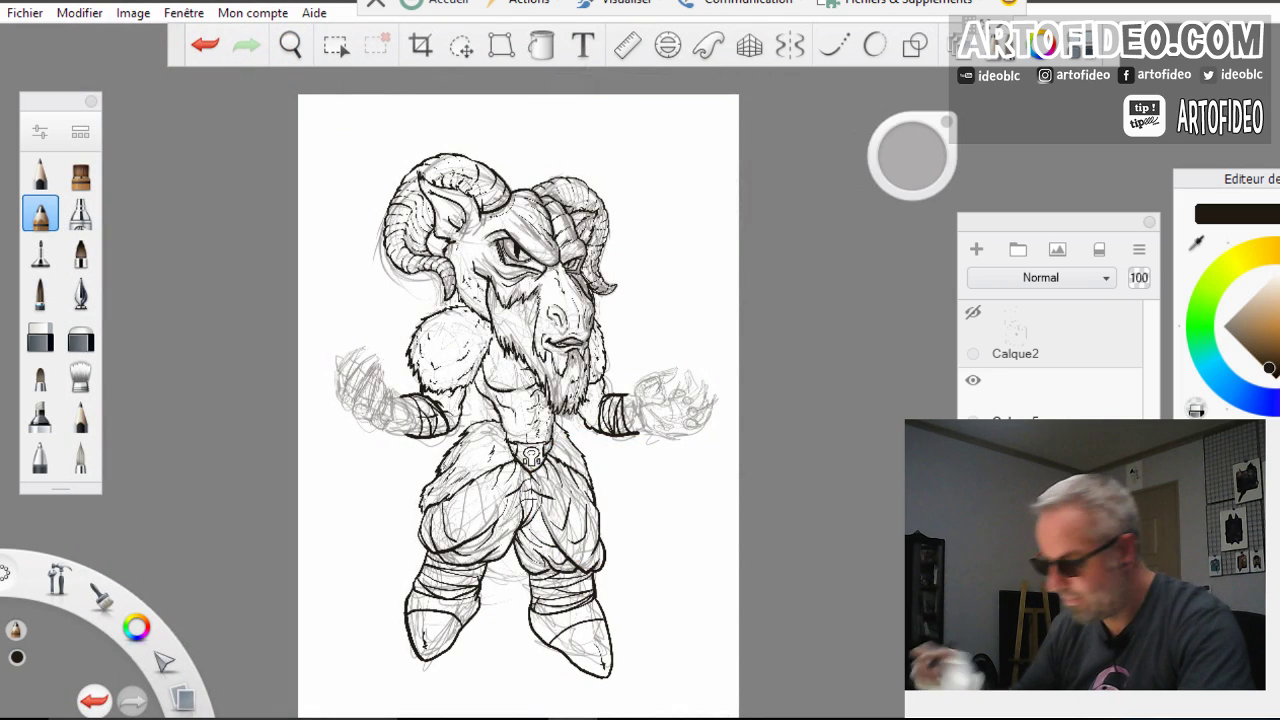
pyautogui.press('alt')
pyautogui.press('Down')
pyautogui.press('Down')
pyautogui.press('Down')
pyautogui.press('Down')
pyautogui.press('Down')
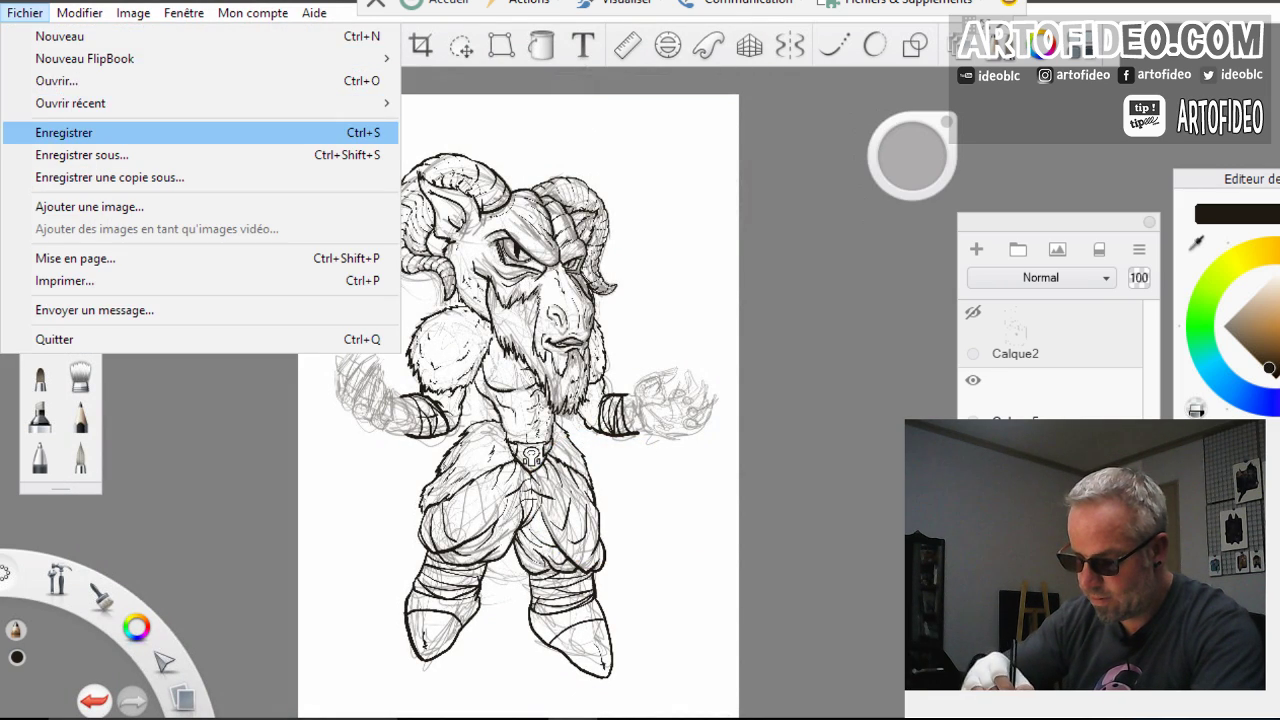
pyautogui.press('Return')
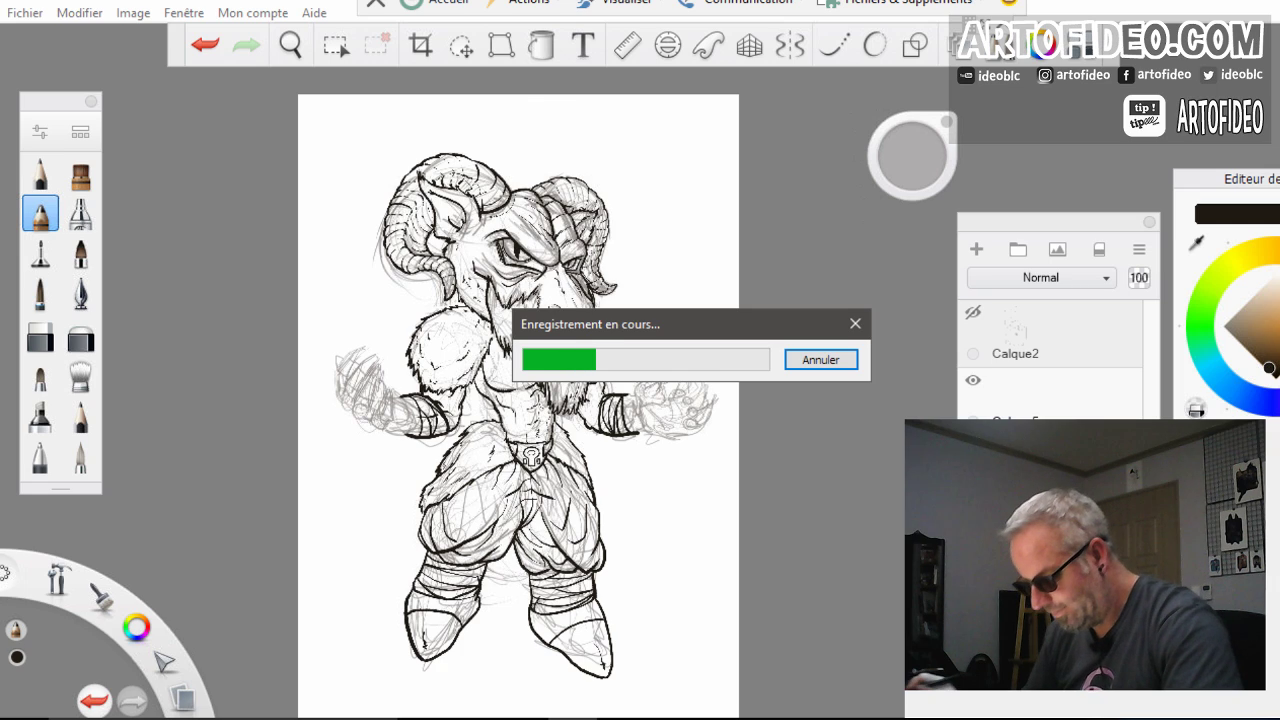